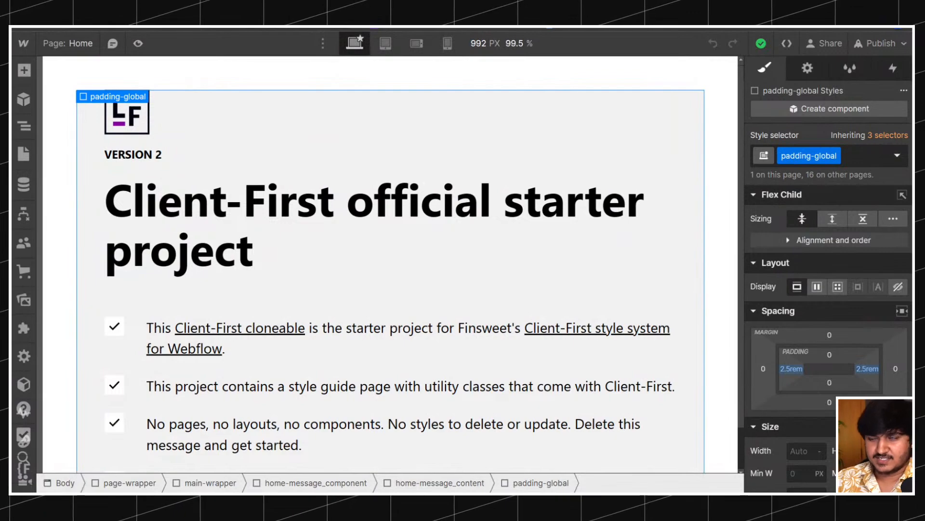
# Open the Client-First website in a new browser tab and request its cloneable project.
pyautogui.hotkey('ctrl', 't')
pyautogui.write('client-first.we...')
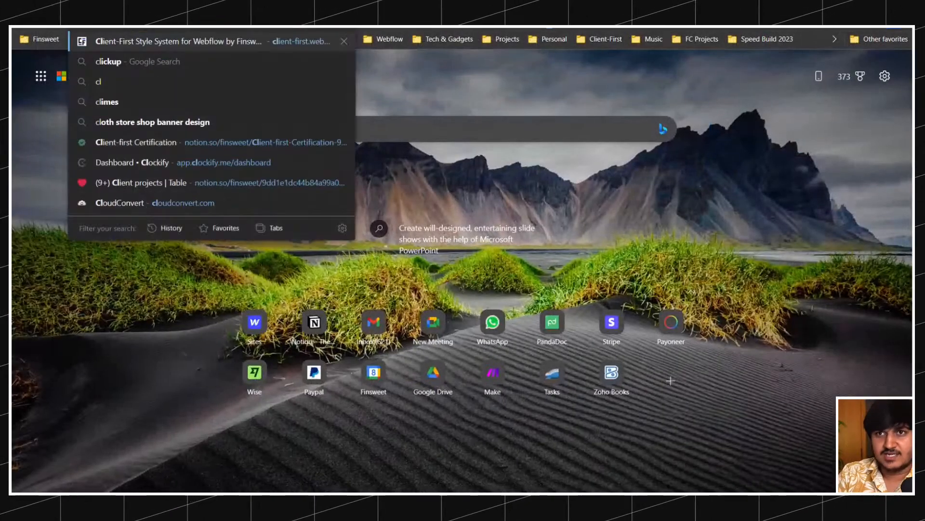
pyautogui.press('Return')
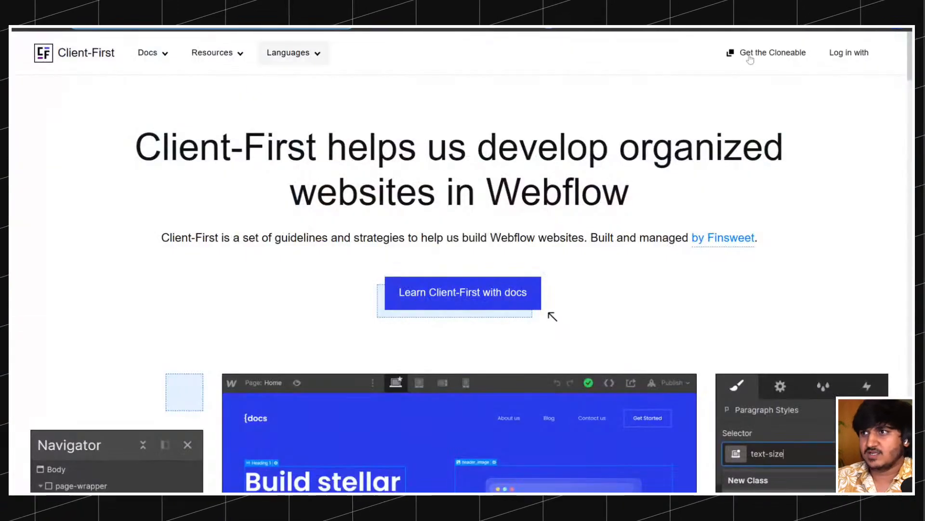
pyautogui.click(722, 53)
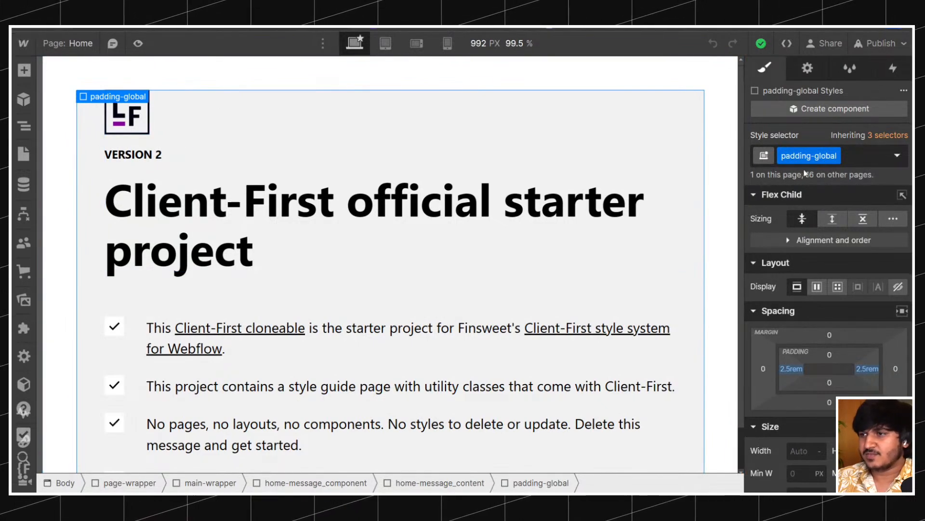
# Return to the Webflow Designer and open the project's assets.
pyautogui.click(24, 43)
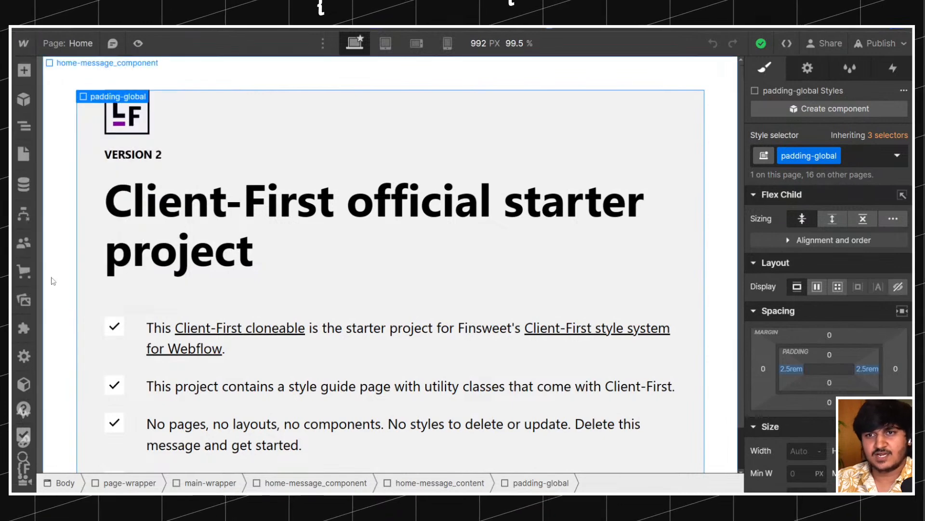
pyautogui.click(24, 300)
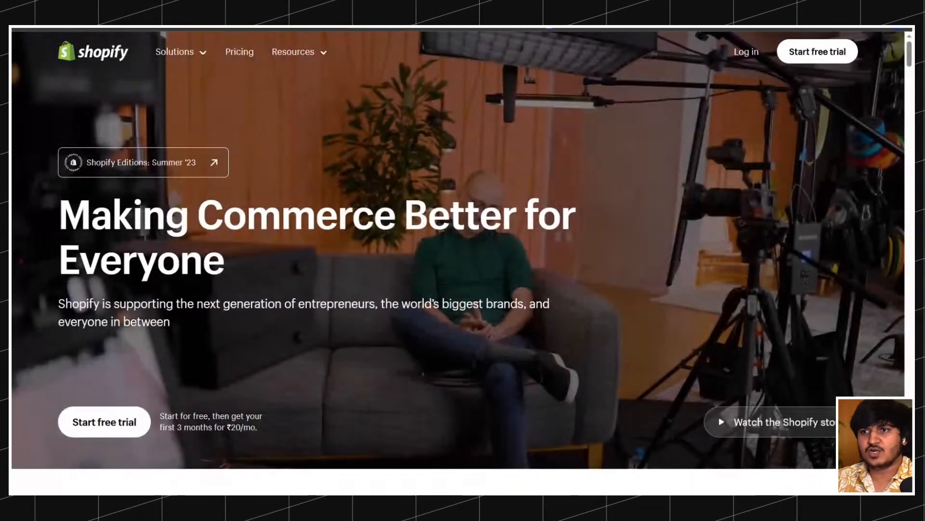
# Switch to the Shopify homepage and examine its sections and imagery.
pyautogui.scroll(-15, 409, 231)
pyautogui.scroll(-5, 409, 231)
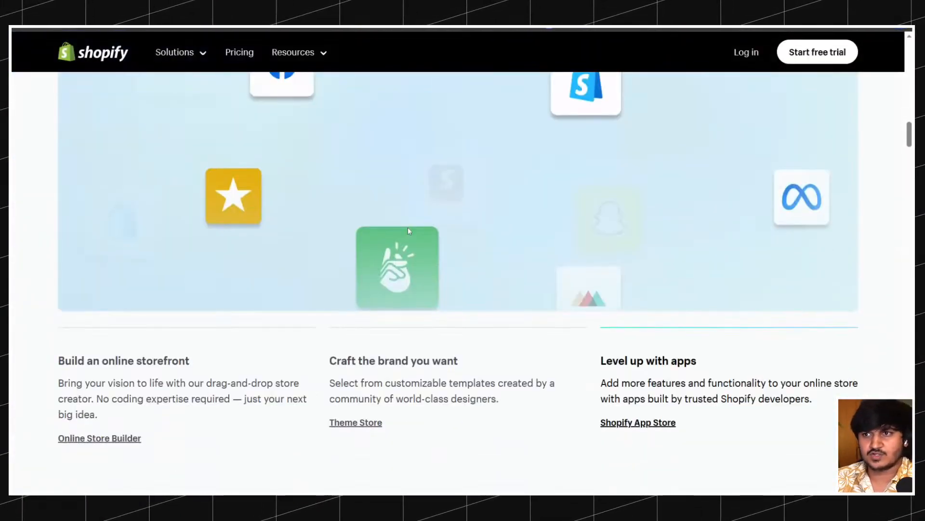
pyautogui.scroll(3, 393, 223)
pyautogui.scroll(-4, 436, 157)
pyautogui.scroll(-8, 380, 217)
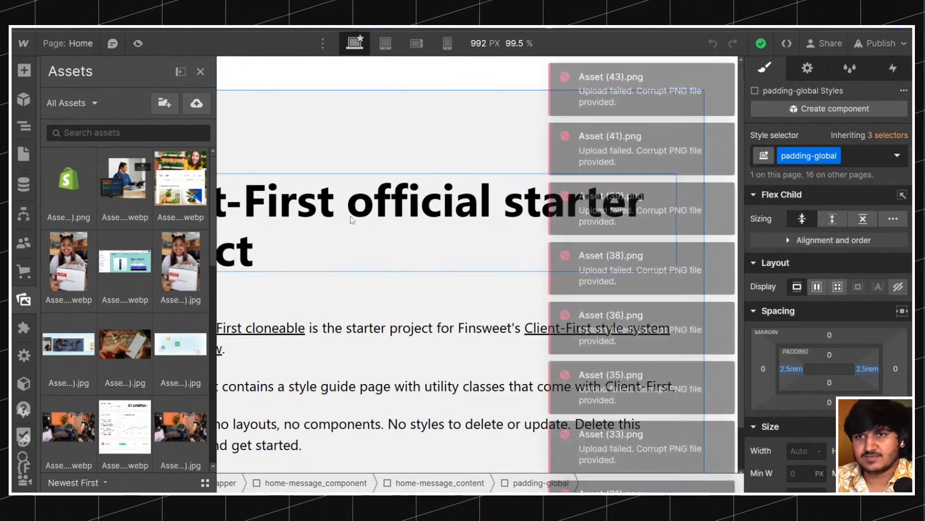
# Look through the uploaded Shopify images among the Webflow project's assets.
pyautogui.scroll(-10, 128, 273)
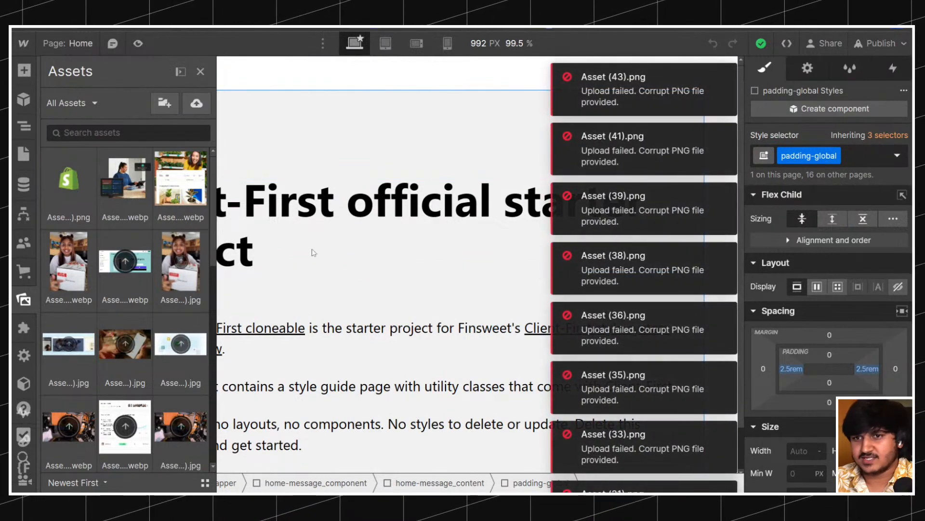
pyautogui.scroll(5, 129, 273)
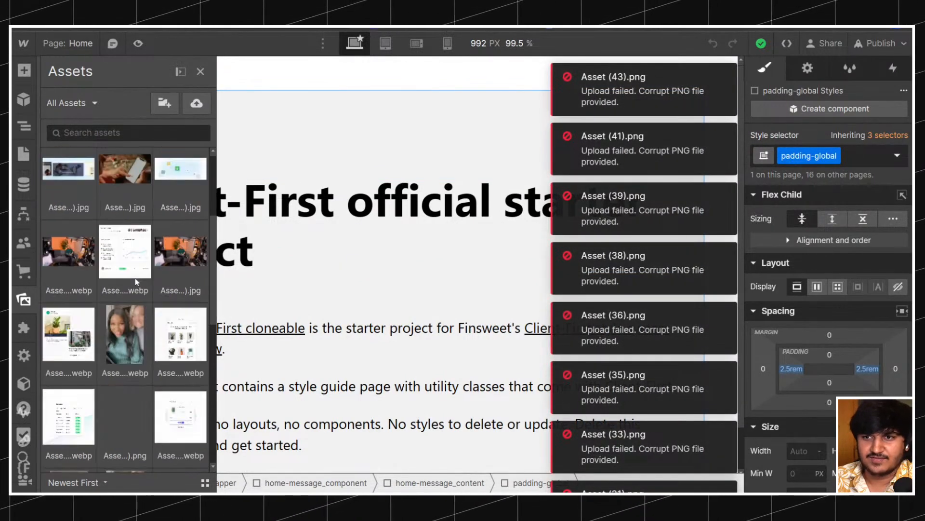
pyautogui.scroll(-5, 130, 275)
pyautogui.scroll(6, 130, 276)
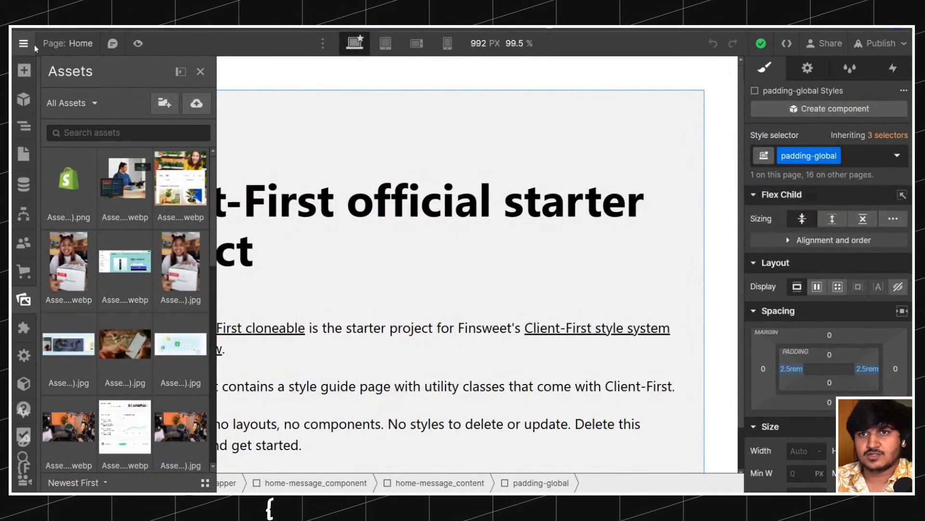
pyautogui.click(30, 44)
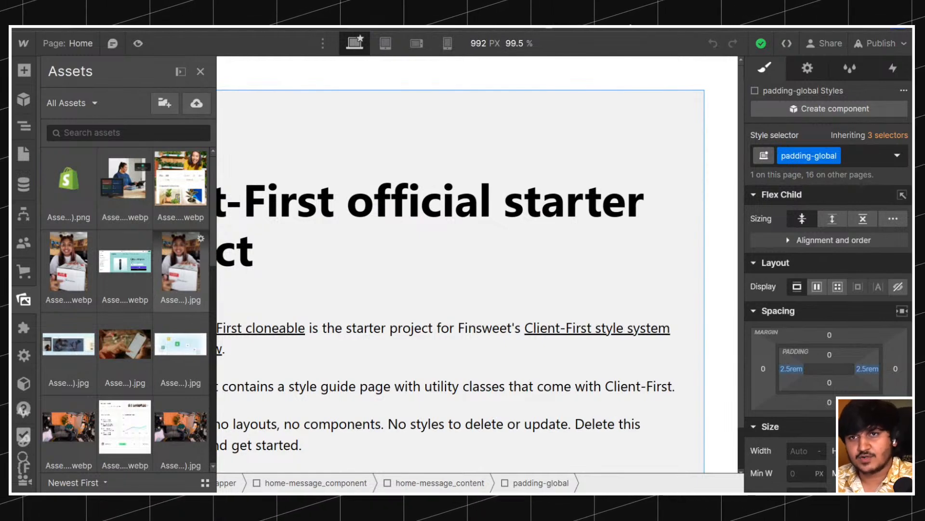
# Search the project's assets for an arrow icon and clear the search.
pyautogui.click(120, 133)
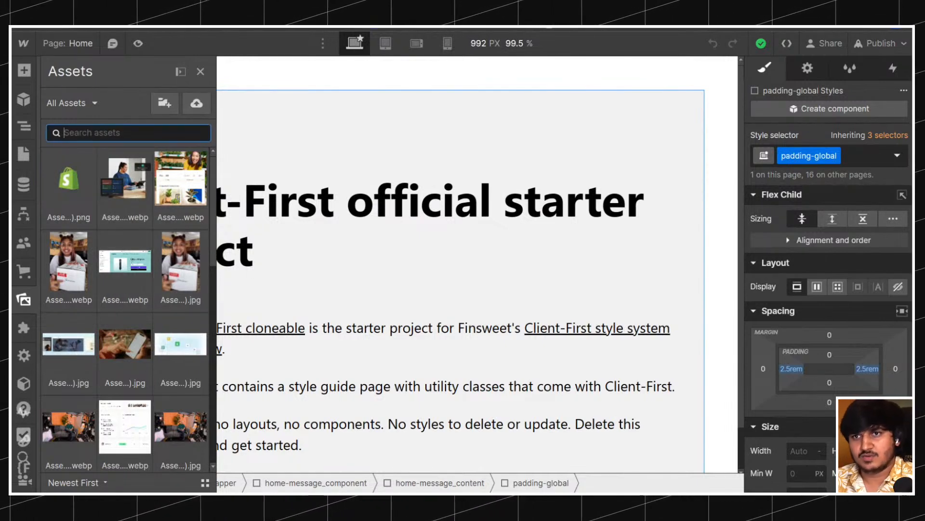
pyautogui.write('A')
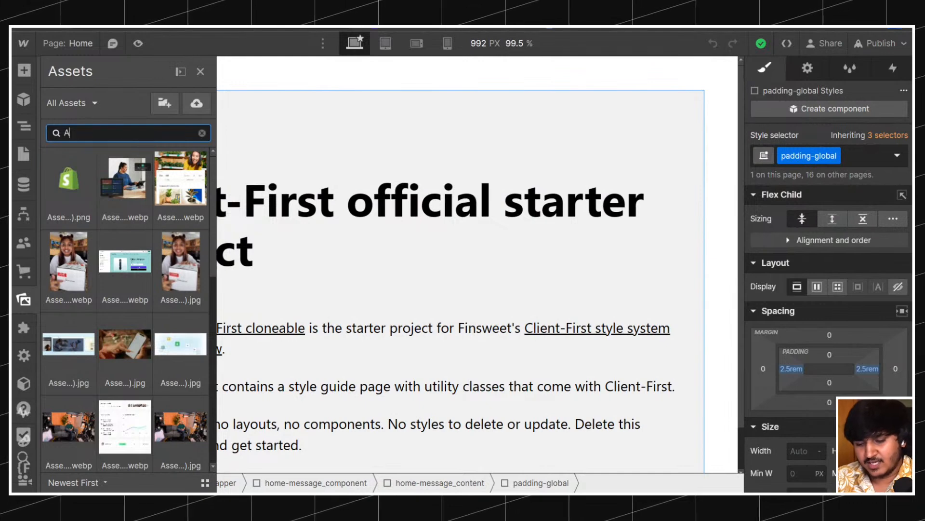
pyautogui.write('rrow locn')
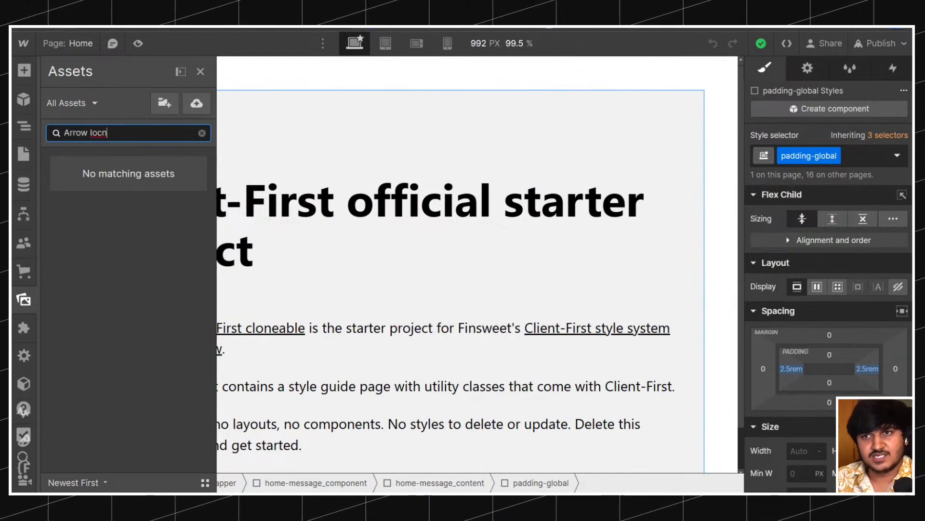
pyautogui.hotkey('ctrl', 'a')
pyautogui.press('BackSpace')
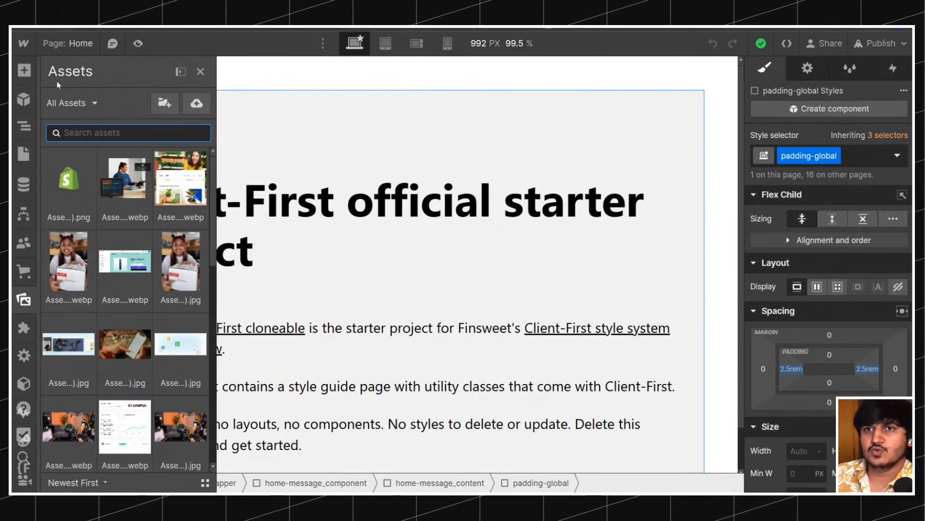
# Open the site settings of the Webflow project.
pyautogui.click(24, 45)
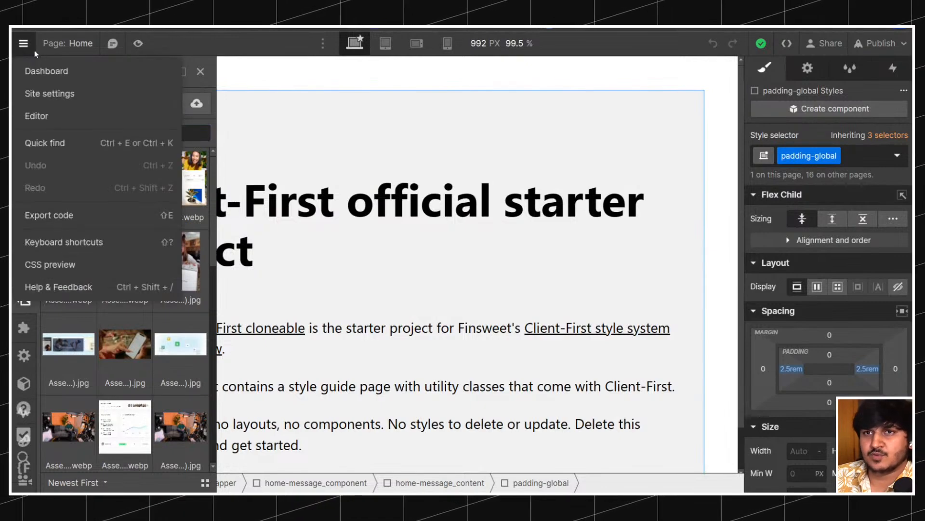
pyautogui.click(104, 95)
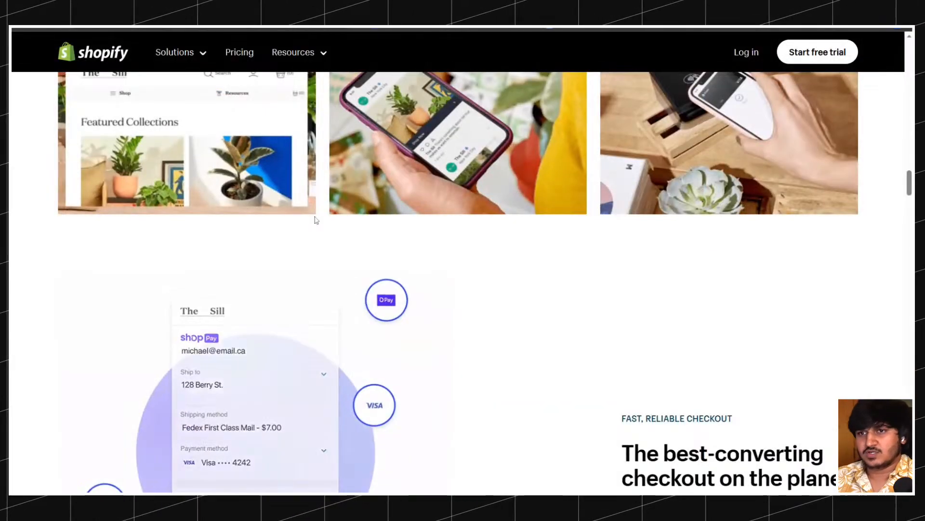
# Identify the font of the Shopify homepage's "Making Commerce Better for Everyone" heading with WhatFont.
pyautogui.scroll(10, 314, 217)
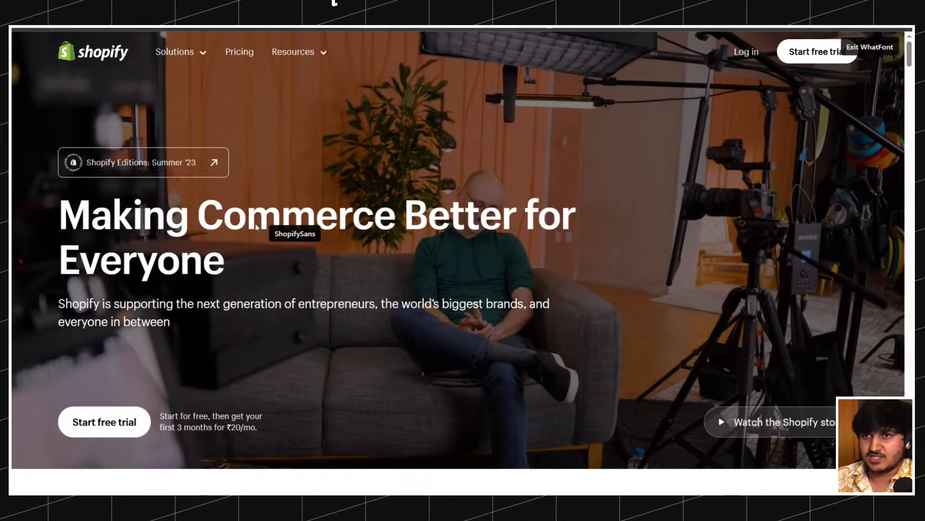
pyautogui.click(220, 218)
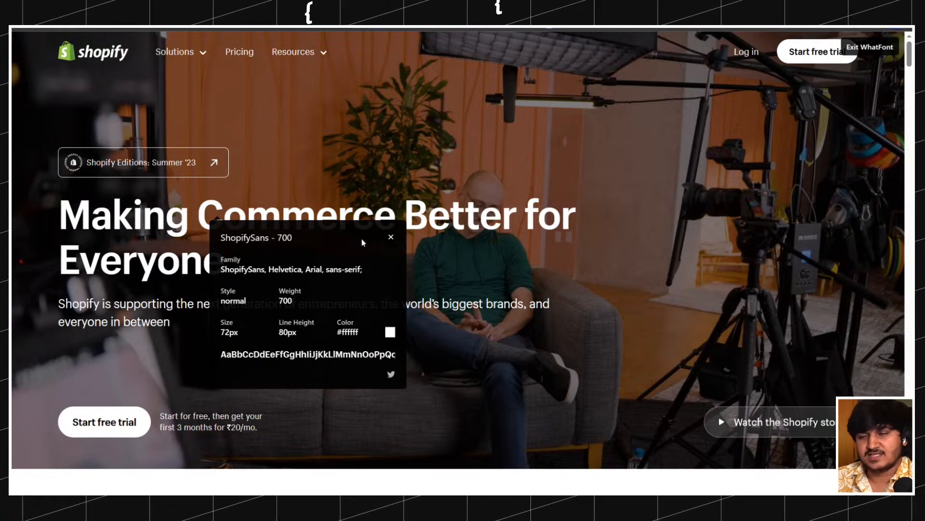
pyautogui.click(391, 237)
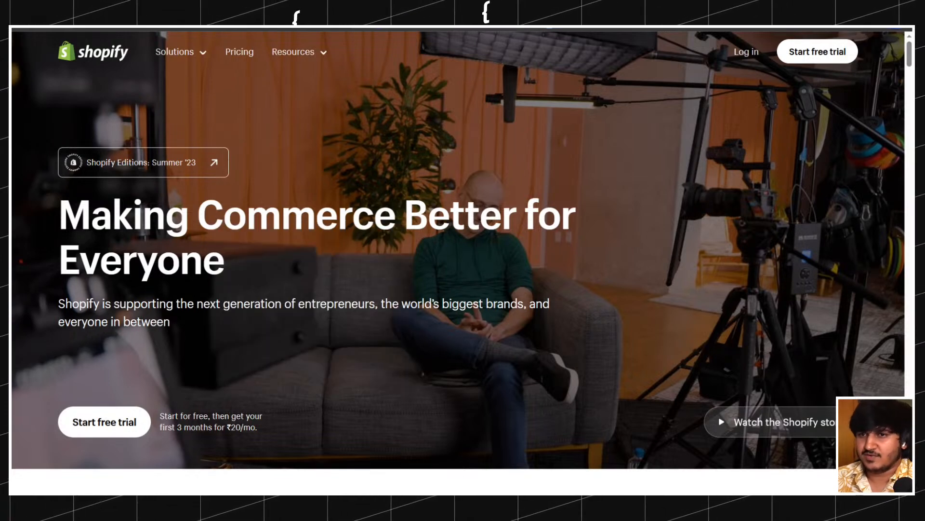
# Examine the typography of the Shopify homepage's hero, its "Discover why millions of entrepreneurs" heading and the sections below.
pyautogui.moveTo(56, 208); pyautogui.dragTo(74, 217)
pyautogui.click(270, 280)
pyautogui.scroll(-5, 259, 262)
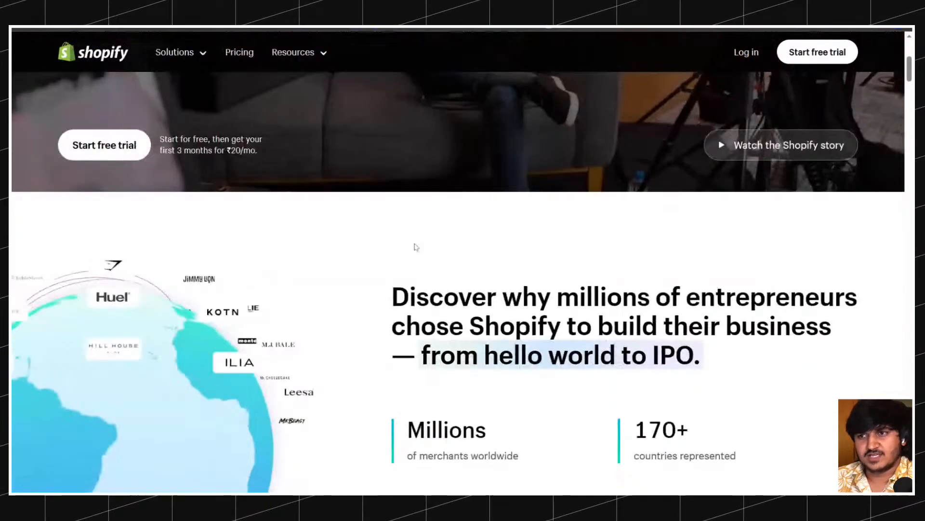
pyautogui.moveTo(392, 297); pyautogui.dragTo(743, 361)
pyautogui.click(461, 213)
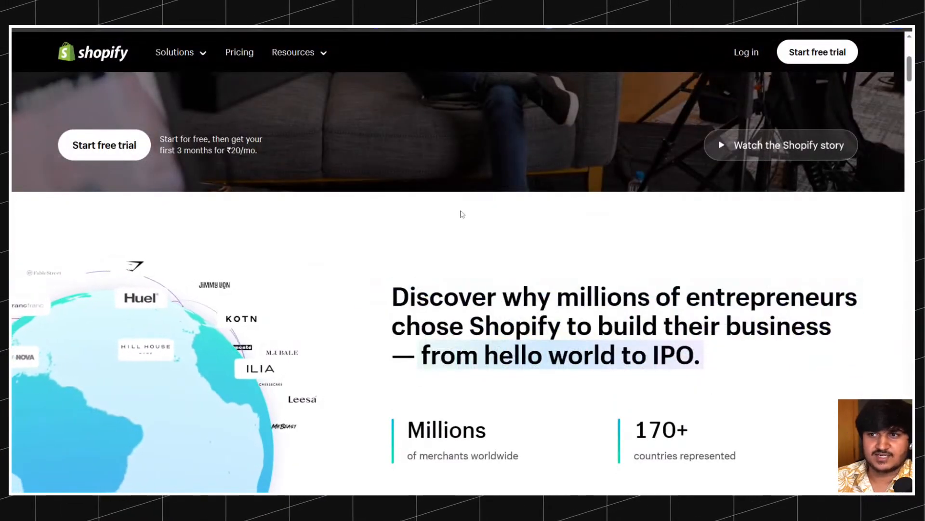
pyautogui.scroll(-10, 462, 213)
pyautogui.scroll(-10, 461, 213)
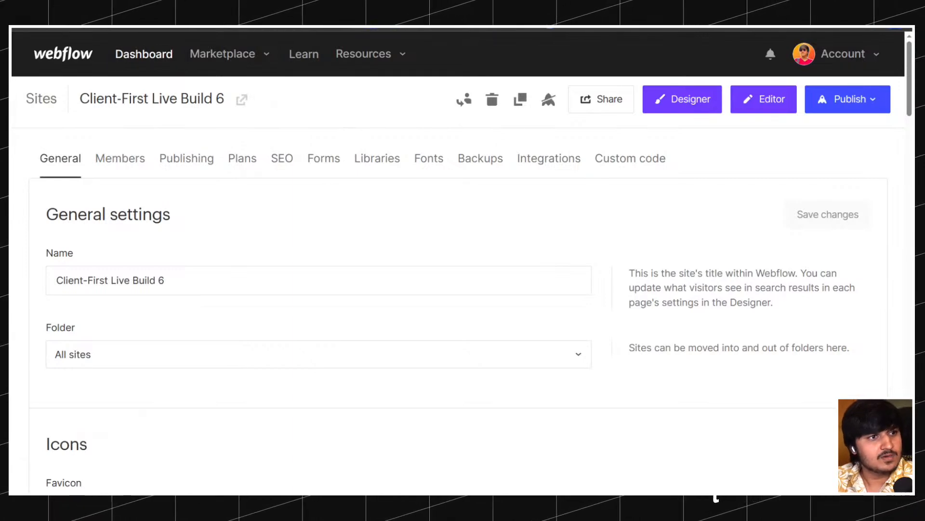
# Open the font settings of the Client-First Live Build 6 site in Webflow.
pyautogui.scroll(-10, 463, 261)
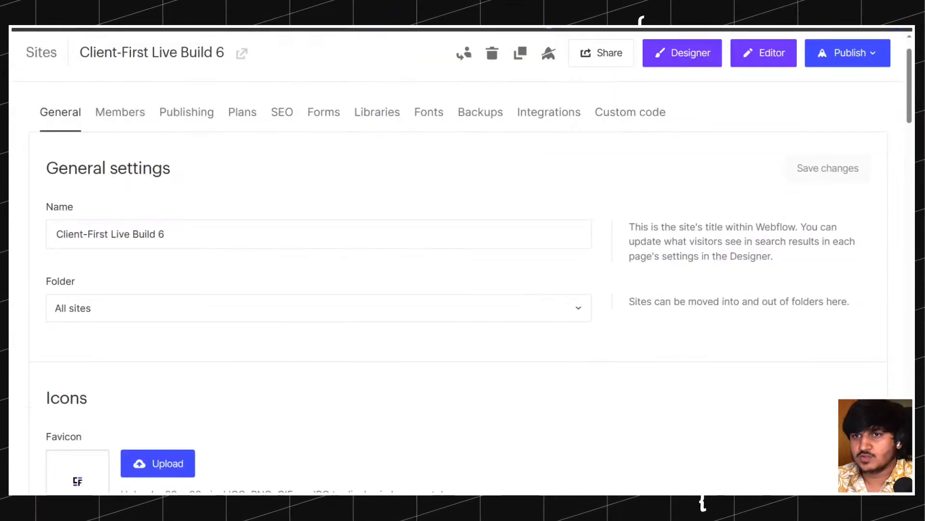
pyautogui.scroll(-5, 258, 166)
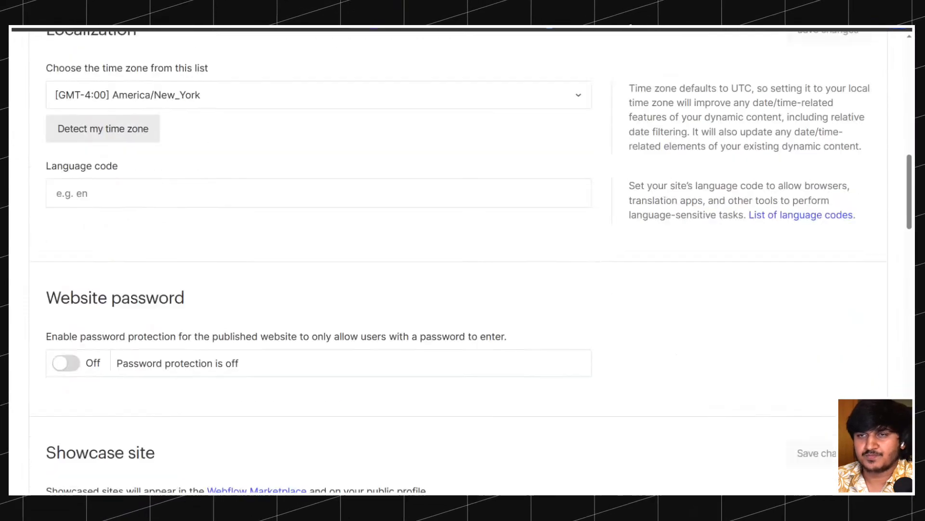
pyautogui.scroll(15, 258, 166)
pyautogui.click(429, 158)
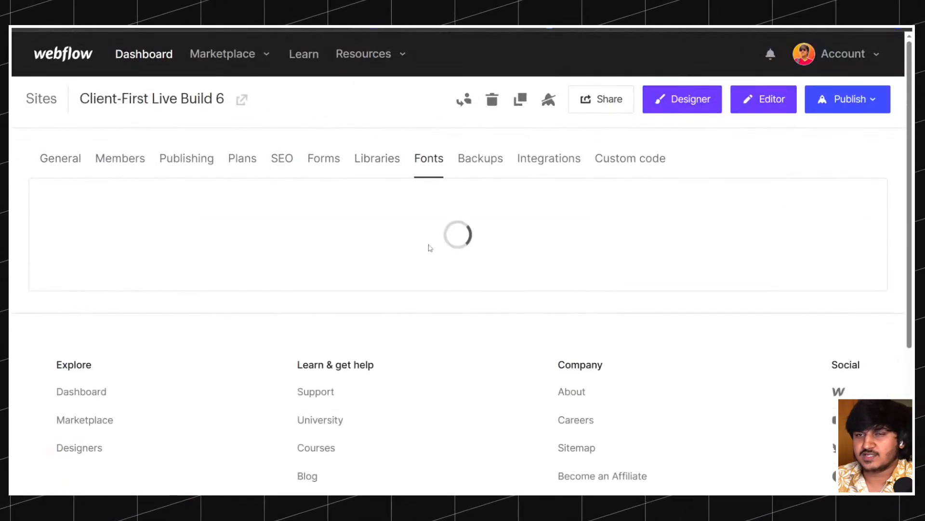
# Examine the Google Fonts list and the custom font upload option in the site's font settings.
pyautogui.scroll(-3, 244, 217)
pyautogui.scroll(-5, 220, 215)
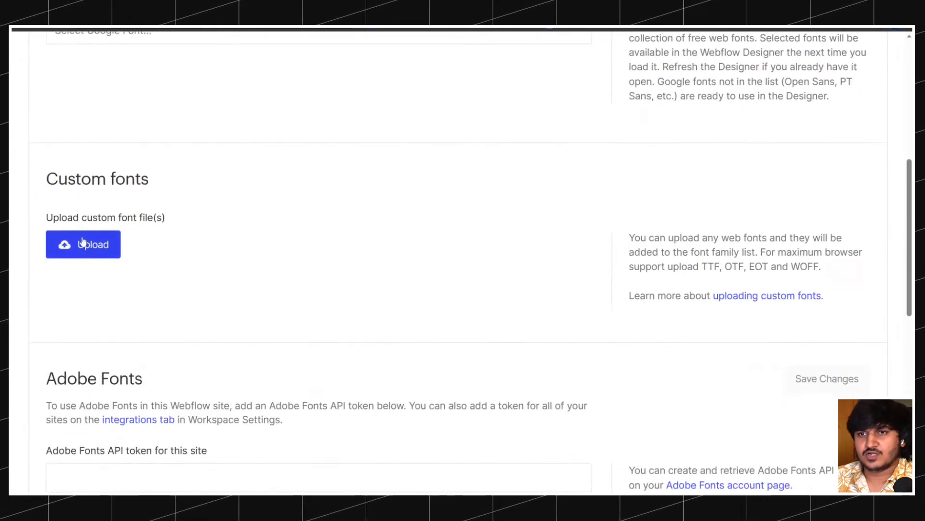
pyautogui.scroll(5, 217, 183)
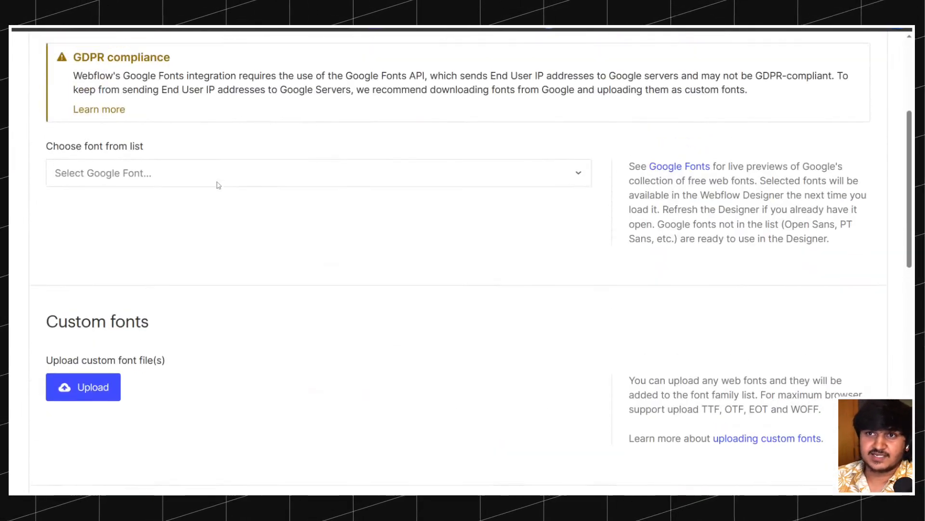
pyautogui.click(145, 238)
pyautogui.scroll(-3, 145, 309)
pyautogui.scroll(-3, 140, 330)
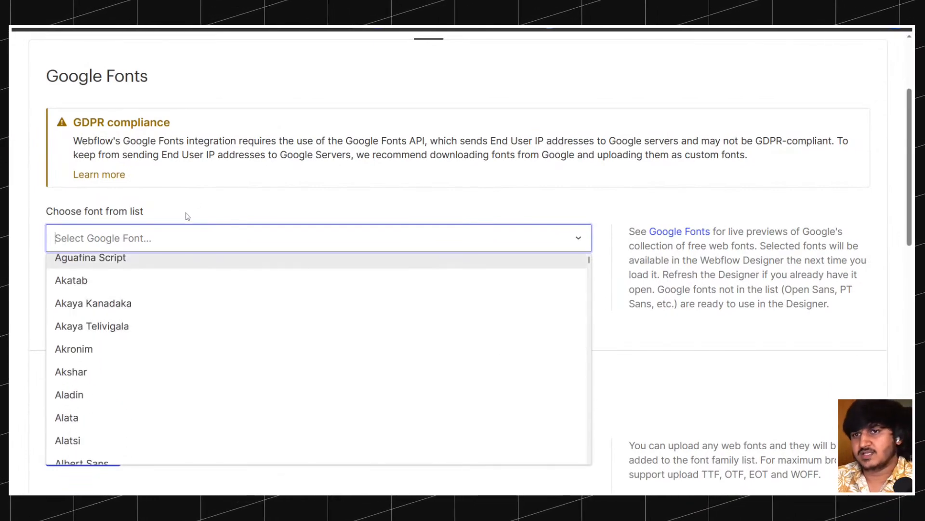
pyautogui.click(196, 199)
pyautogui.scroll(-3, 154, 218)
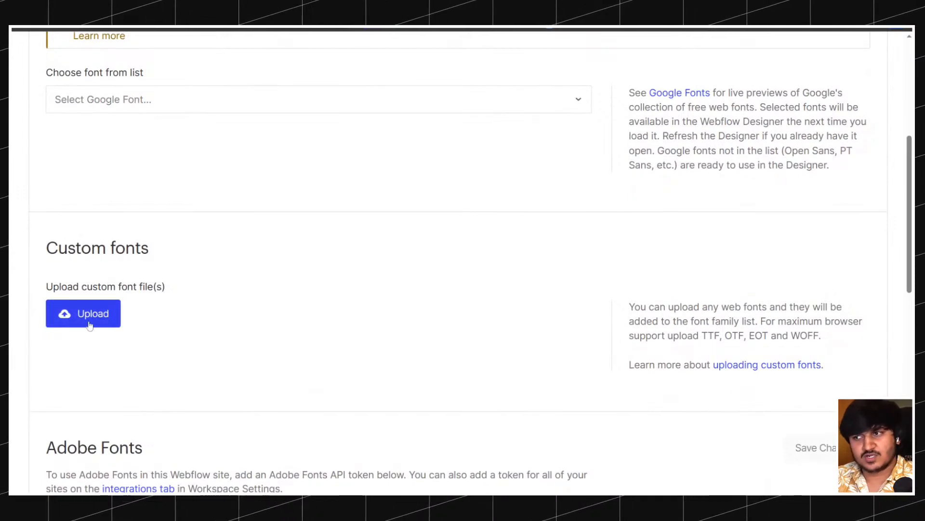
pyautogui.scroll(3, 89, 325)
pyautogui.scroll(-3, 91, 318)
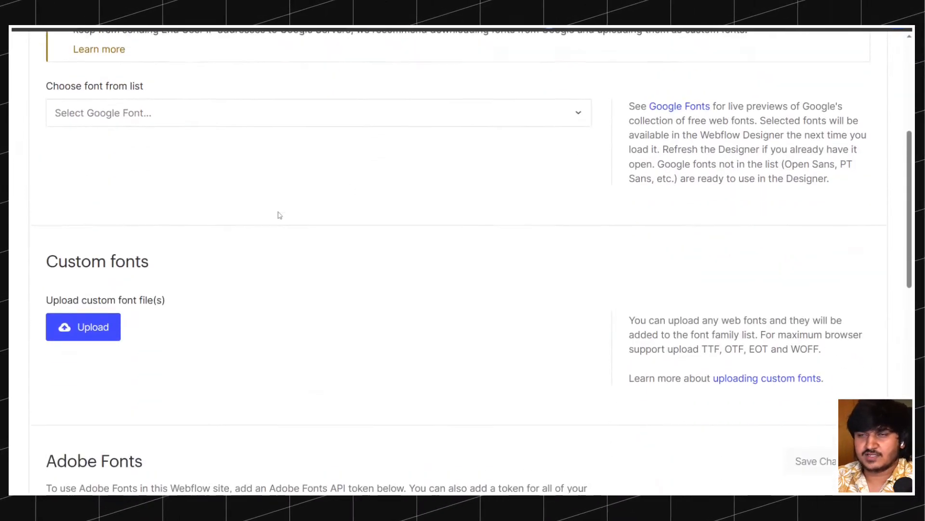
pyautogui.scroll(3, 279, 215)
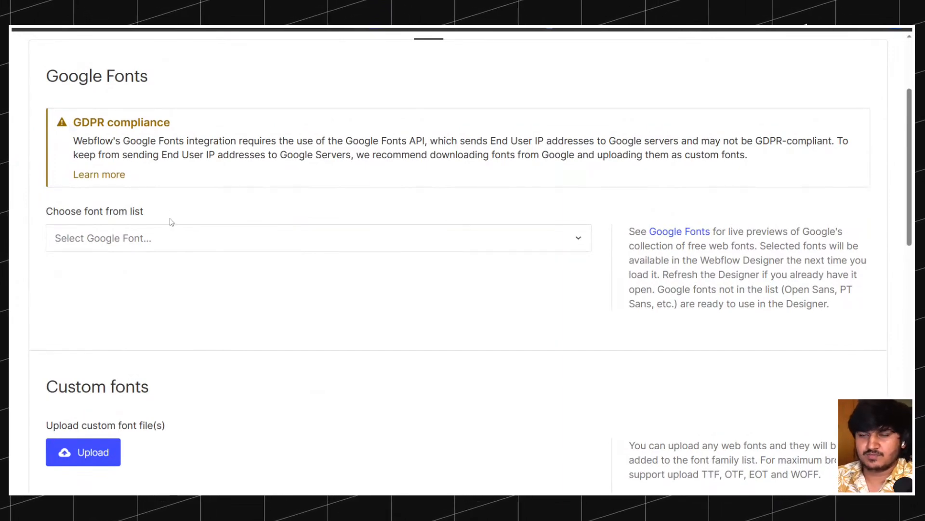
pyautogui.scroll(-3, 170, 222)
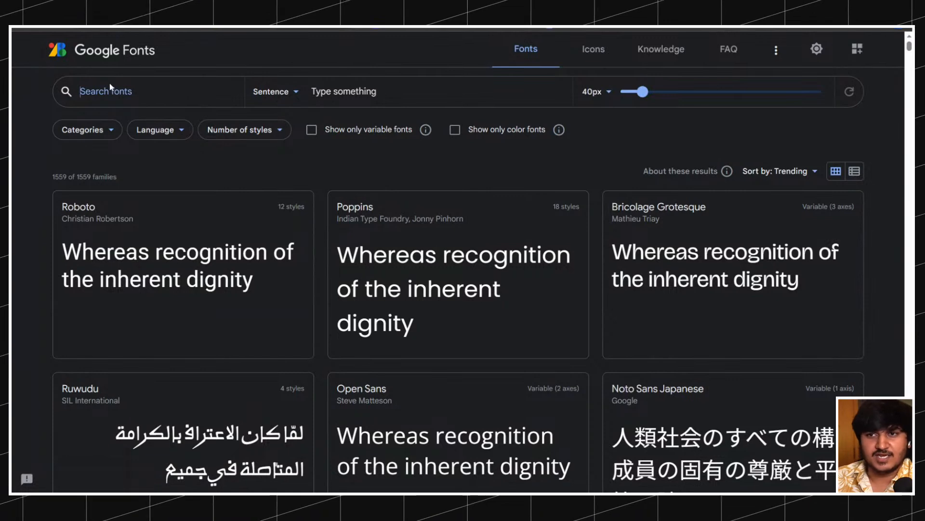
# Search the Google Fonts website for "DM sans" and open the matching font family.
pyautogui.write('DM')
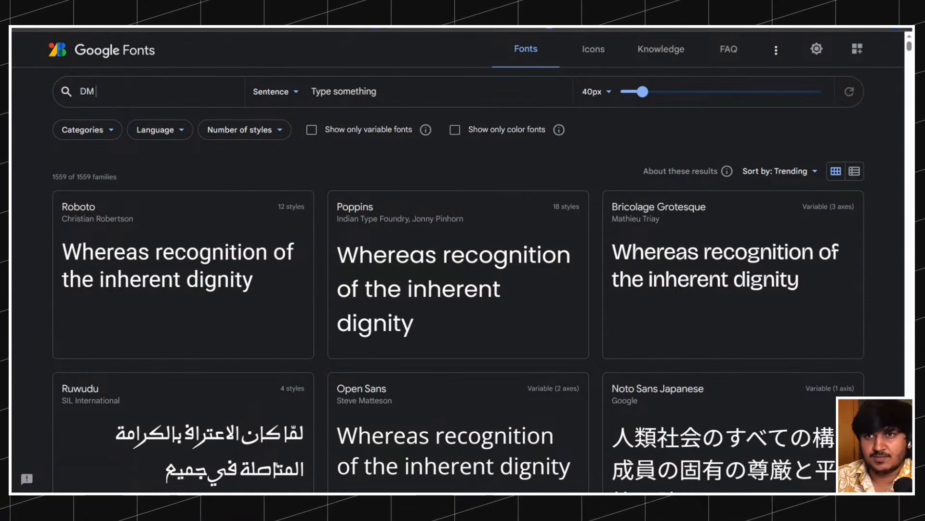
pyautogui.write(' sans')
pyautogui.click(115, 214)
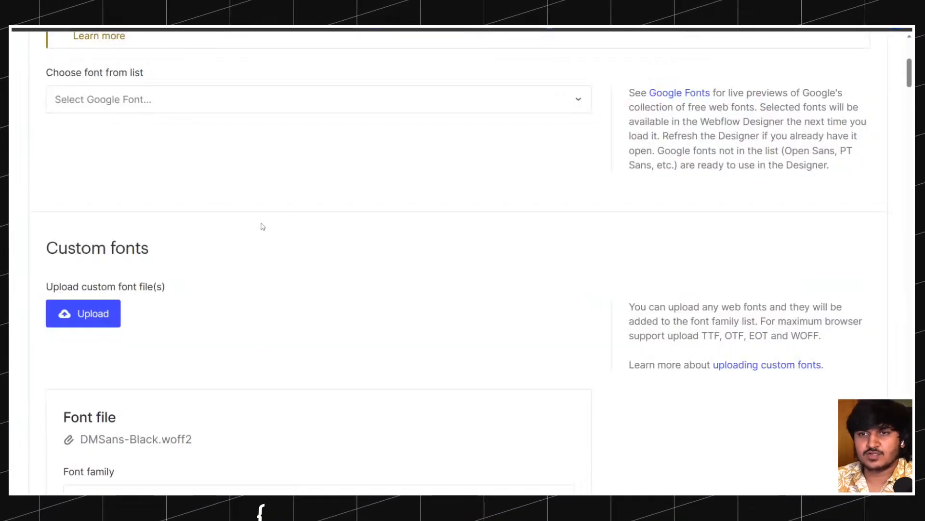
# Examine the font family, weight, display and style settings of the DM Sans files awaiting upload under Custom fonts.
pyautogui.scroll(-4, 258, 226)
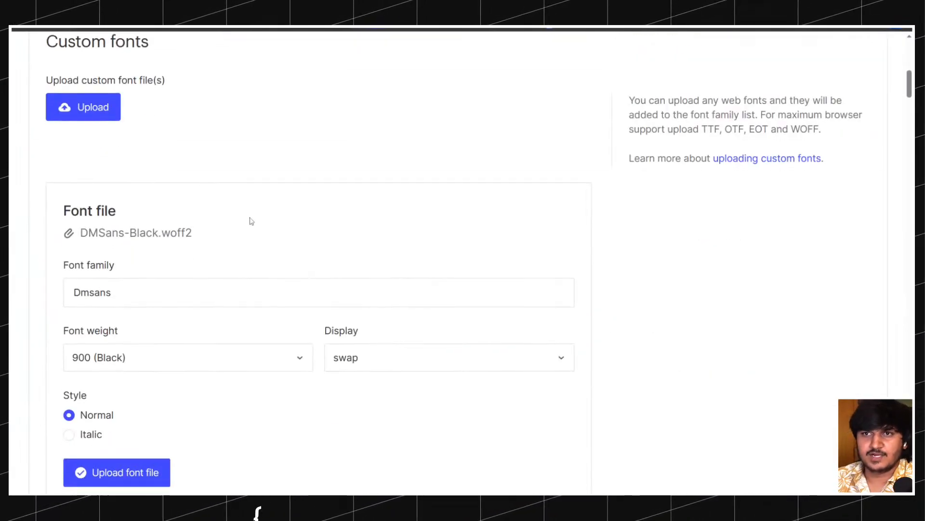
pyautogui.scroll(-3, 130, 107)
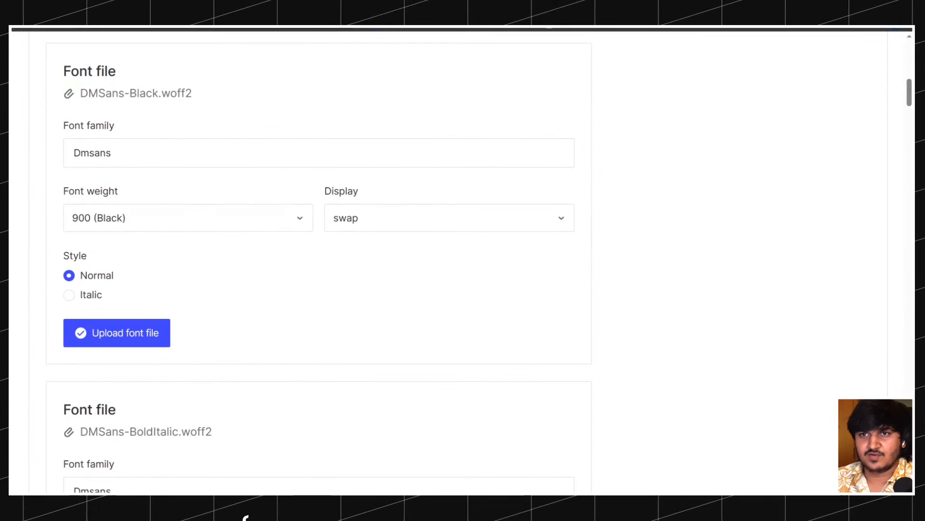
pyautogui.scroll(-3, 125, 139)
pyautogui.scroll(-10, 125, 139)
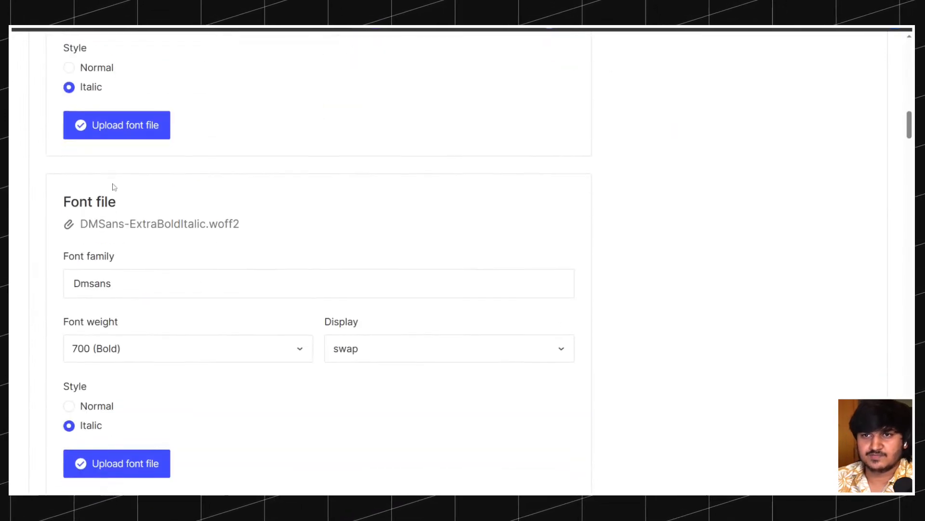
pyautogui.scroll(-10, 118, 187)
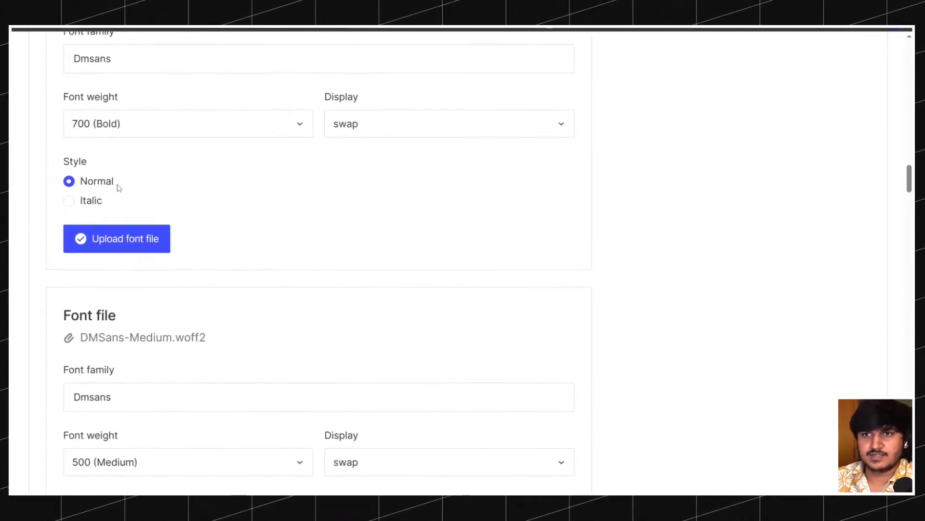
pyautogui.scroll(-1, 118, 187)
pyautogui.scroll(-15, 94, 132)
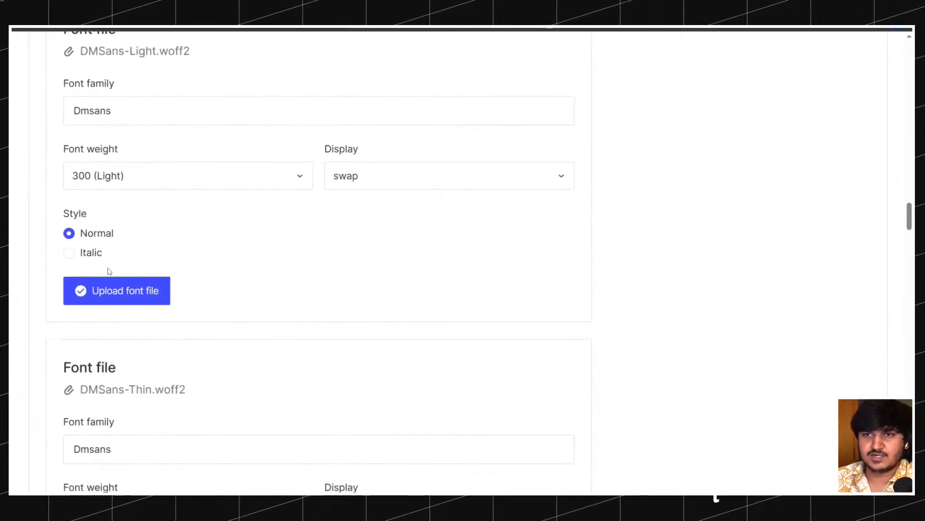
pyautogui.scroll(20, 128, 311)
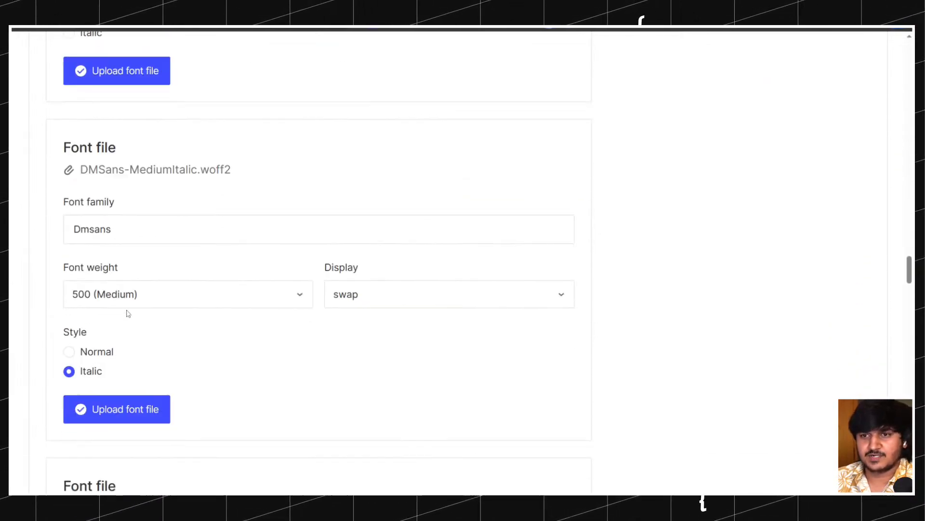
# Upload the DMSans-Black, DMSans-BoldItalic and DMSans-ExtraBoldItalic font files to the site.
pyautogui.scroll(-6, 121, 265)
pyautogui.click(111, 211)
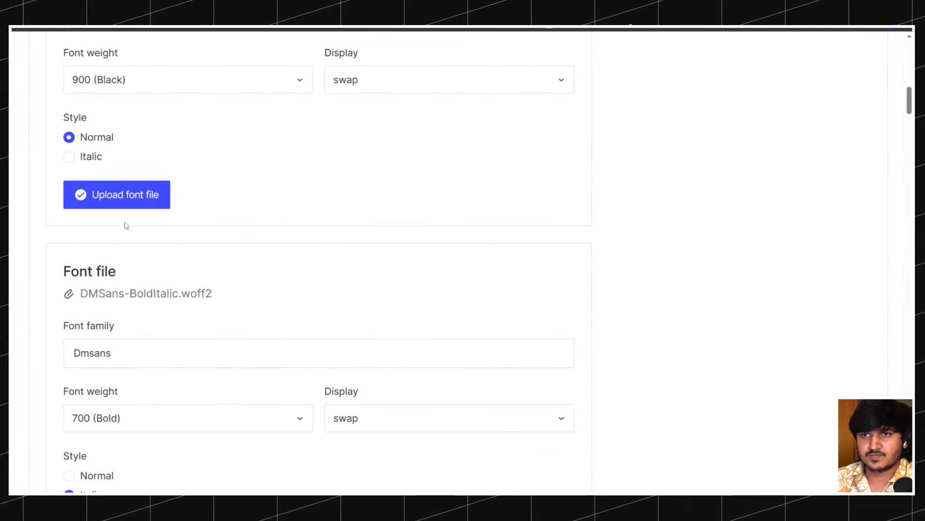
pyautogui.scroll(-4, 114, 203)
pyautogui.click(113, 256)
pyautogui.scroll(-3, 123, 248)
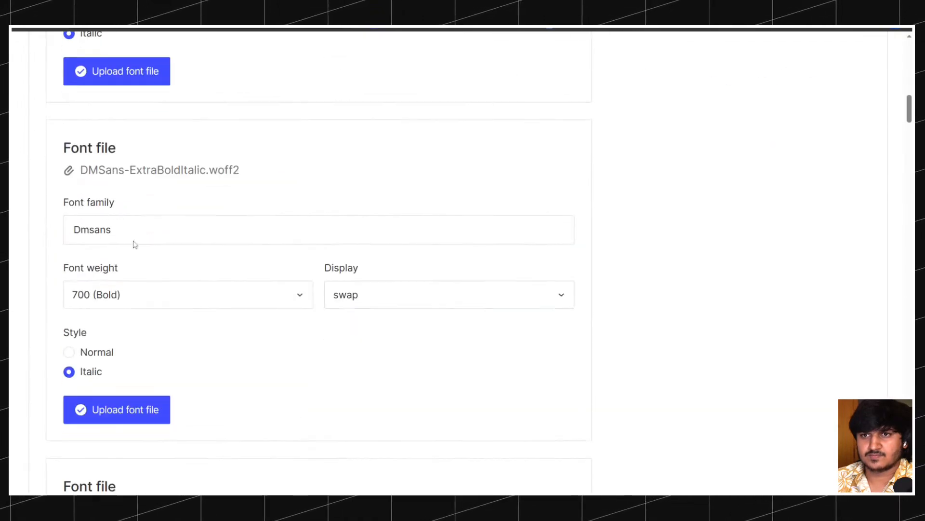
pyautogui.click(103, 396)
# Upload the DM Sans 400 italic, 700 normal, DMSans-Medium and DMSans-Light font files.
pyautogui.scroll(-2, 103, 338)
pyautogui.scroll(-4, 128, 289)
pyautogui.click(116, 309)
pyautogui.scroll(-5, 116, 241)
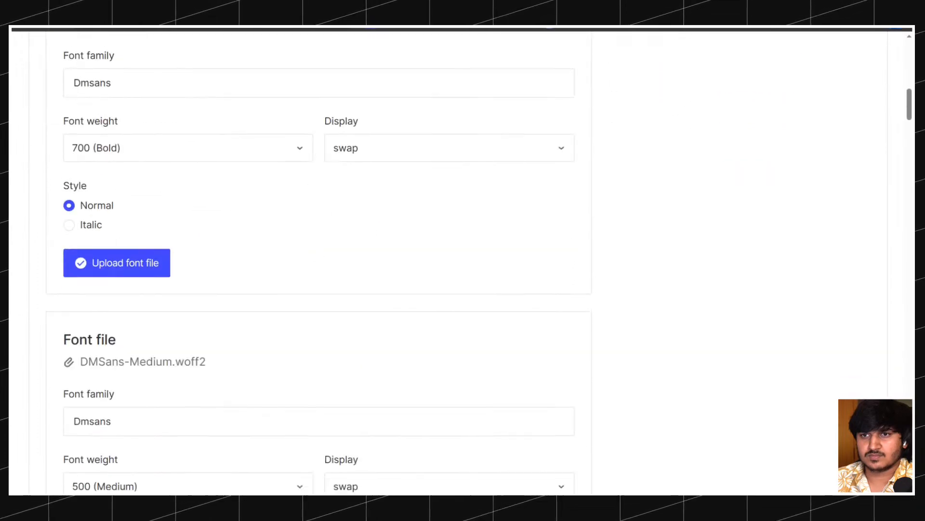
pyautogui.click(116, 239)
pyautogui.scroll(-4, 139, 303)
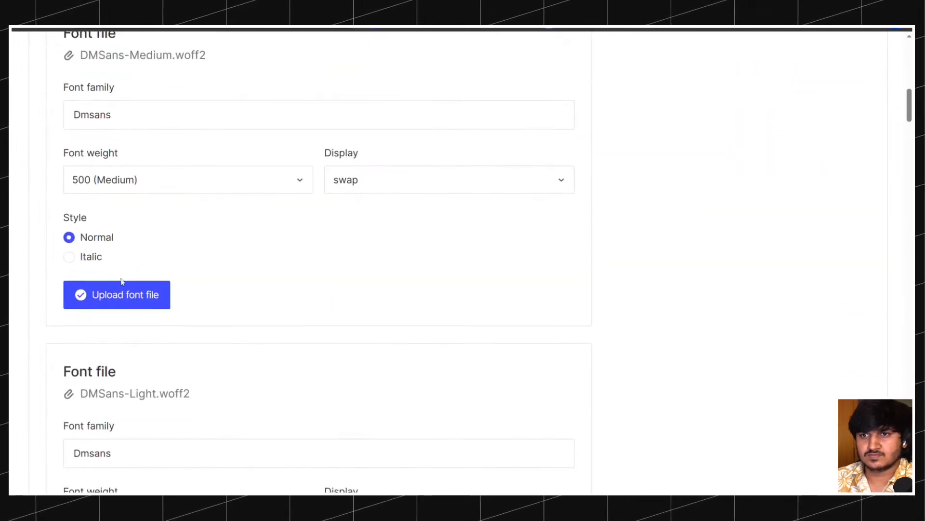
pyautogui.click(124, 290)
pyautogui.scroll(-4, 130, 299)
pyautogui.click(111, 276)
# Upload the DMSans-ExtraLight, DMSans-MediumItalic, DMSans-ThinItalic and DMSans-SemiBoldItalic font files.
pyautogui.scroll(-5, 110, 290)
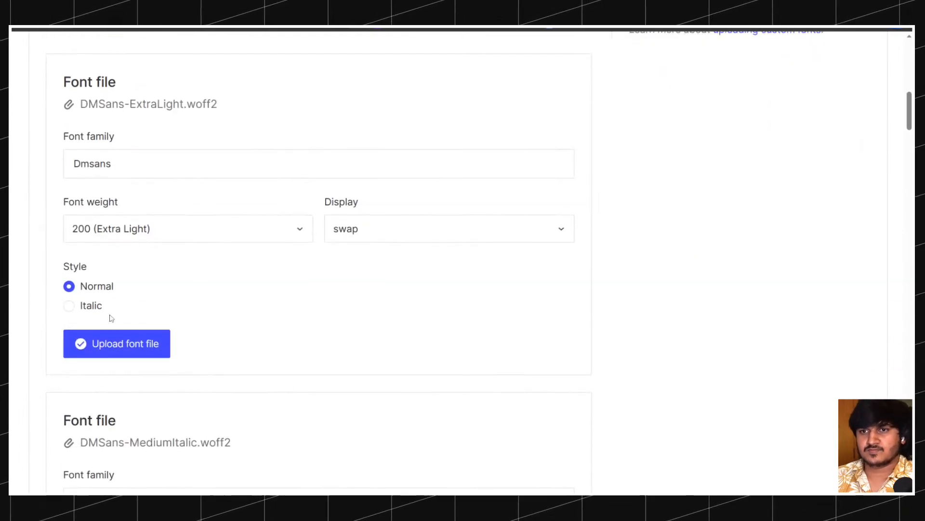
pyautogui.scroll(-13, 111, 289)
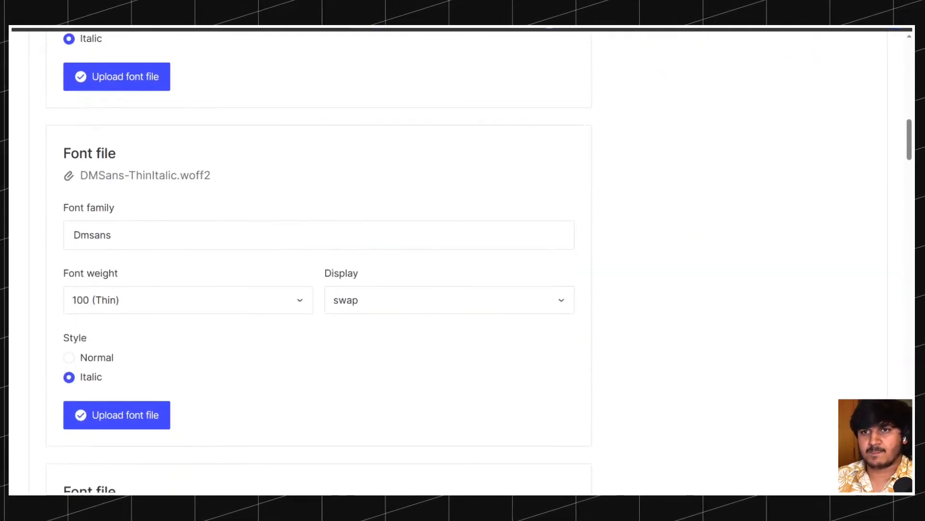
pyautogui.click(118, 75)
pyautogui.scroll(-5, 132, 268)
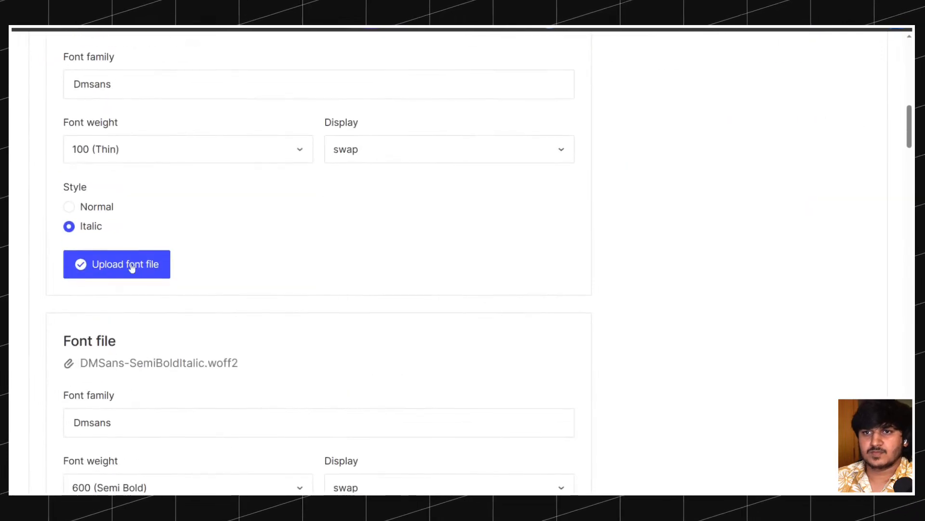
pyautogui.click(130, 278)
pyautogui.scroll(-4, 120, 270)
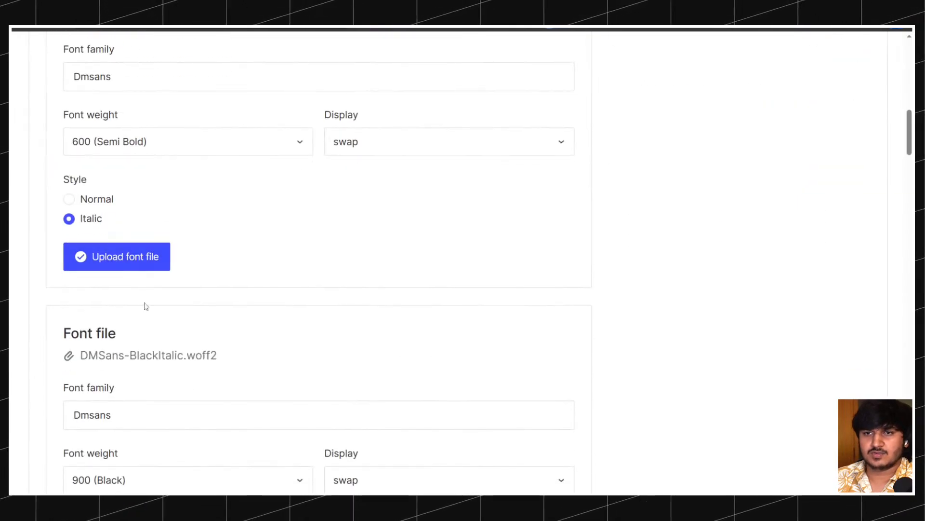
pyautogui.click(140, 260)
# Upload the remaining DM Sans font files: BlackItalic, ExtraLightItalic, ExtraBold, LightItalic and the 400 normal style.
pyautogui.scroll(-6, 130, 280)
pyautogui.click(121, 257)
pyautogui.scroll(-5, 128, 262)
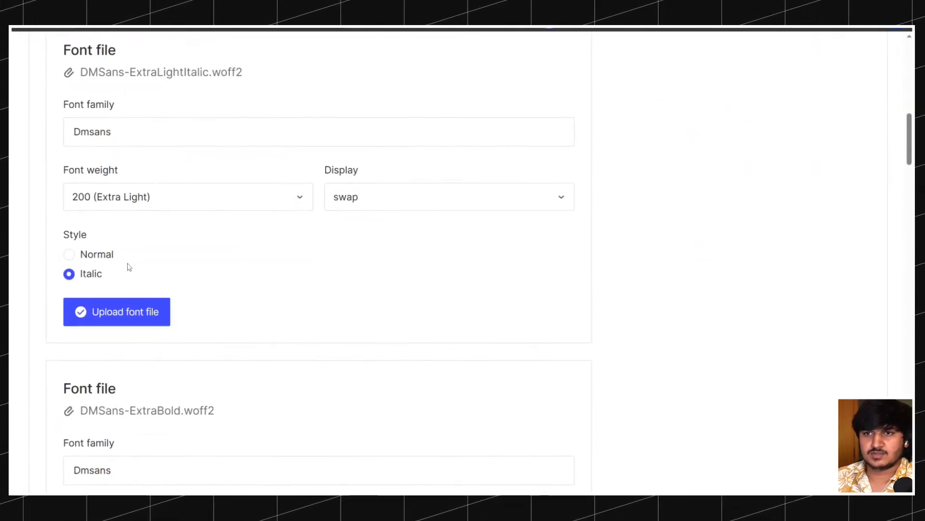
pyautogui.click(126, 313)
pyautogui.scroll(-2, 131, 270)
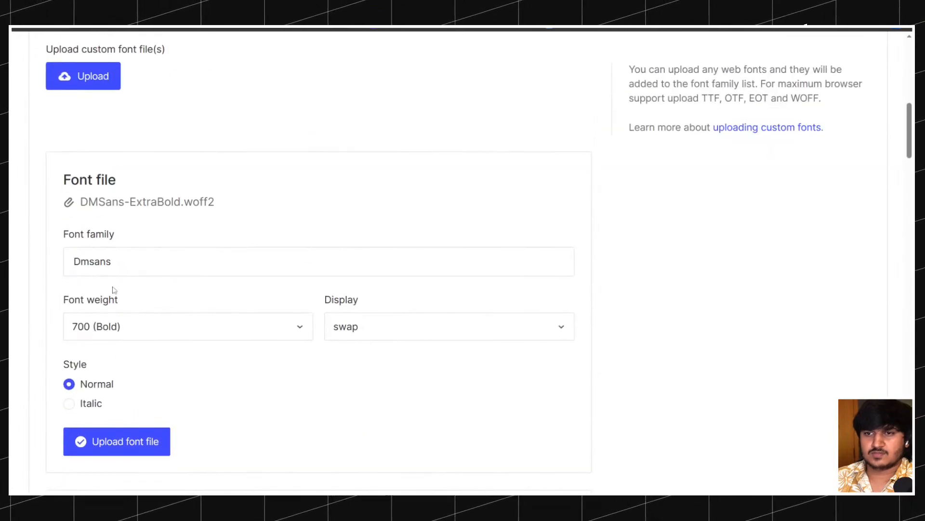
pyautogui.scroll(-4, 114, 291)
pyautogui.click(133, 249)
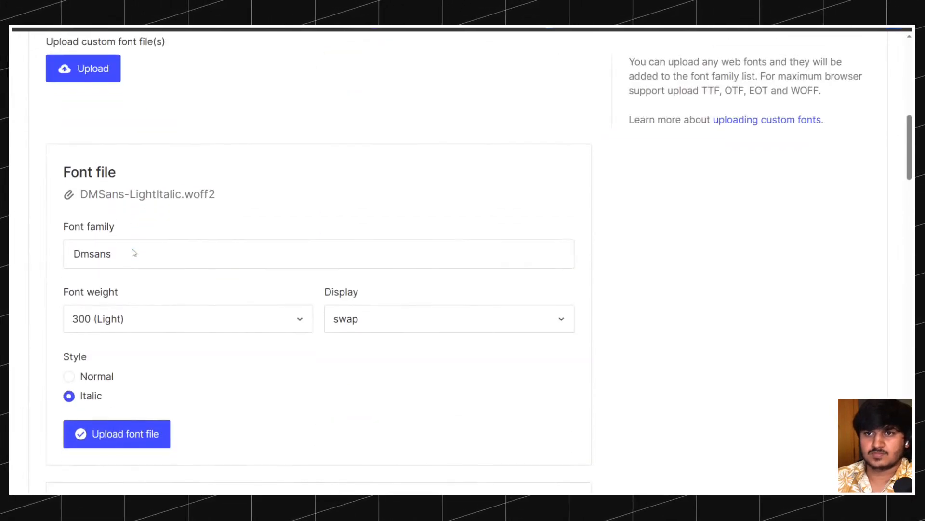
pyautogui.click(124, 435)
pyautogui.scroll(-6, 119, 270)
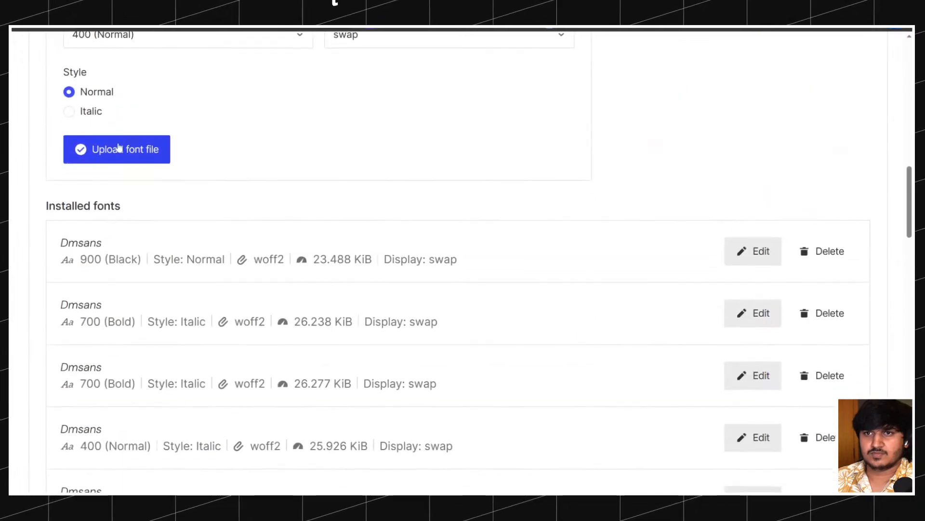
pyautogui.click(120, 149)
# Check the rest of the font settings, including the installed fonts list and the Adobe Fonts section.
pyautogui.scroll(7, 165, 249)
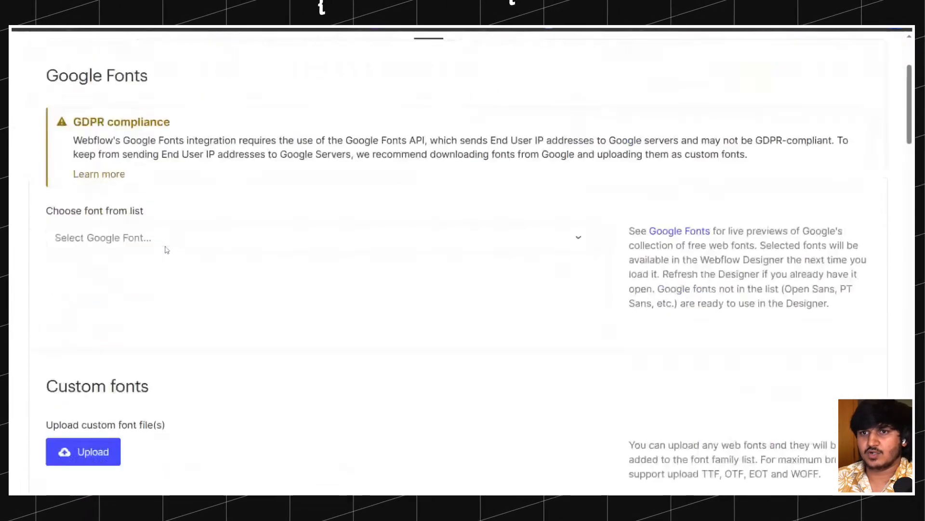
pyautogui.scroll(-14, 165, 249)
pyautogui.scroll(-12, 166, 250)
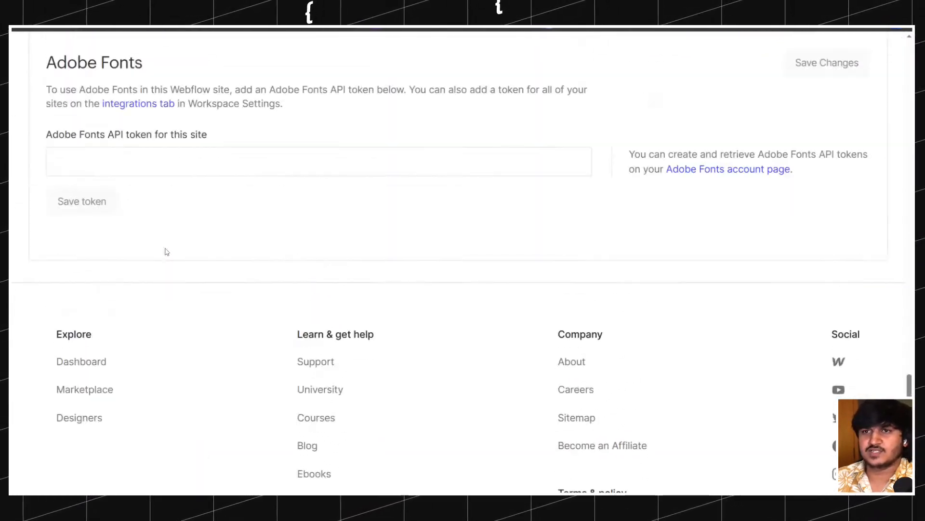
pyautogui.scroll(20, 166, 251)
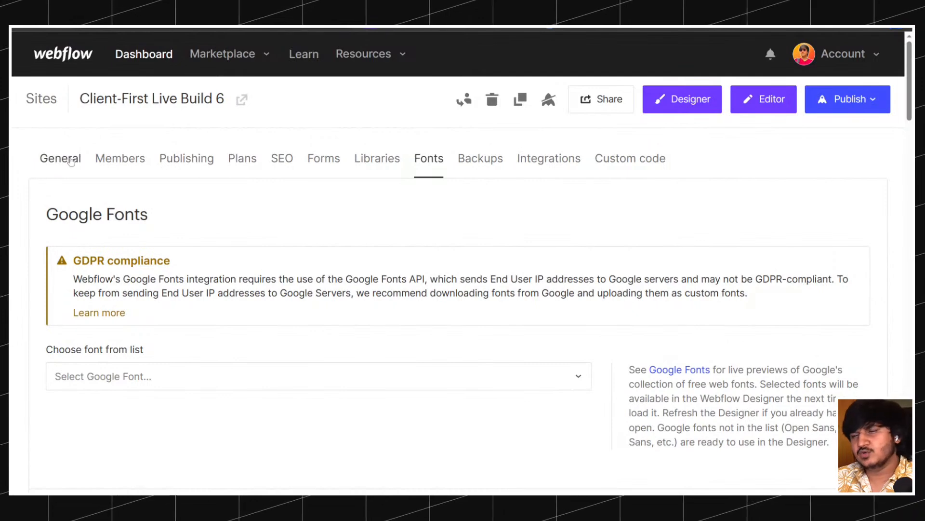
pyautogui.click(848, 109)
pyautogui.click(847, 109)
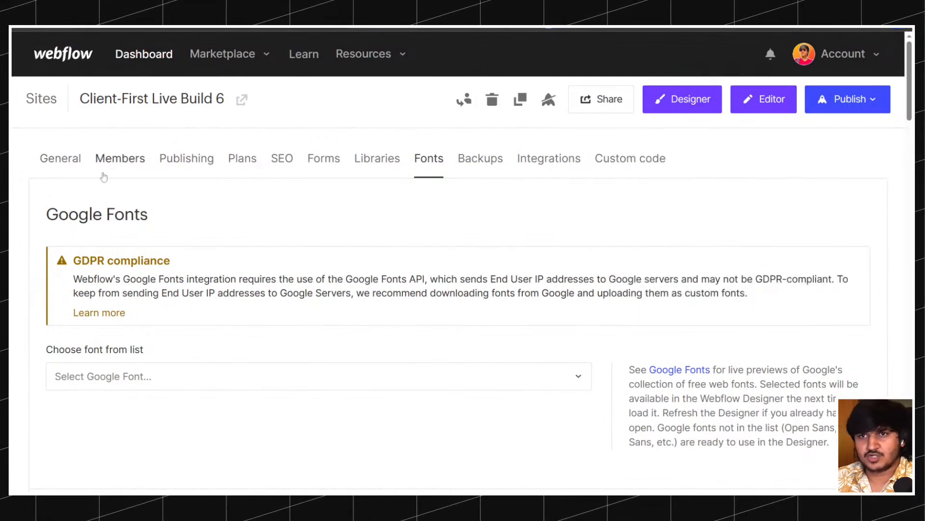
# Open the site's general settings and set the localization language code to en.
pyautogui.click(60, 159)
pyautogui.scroll(-13, 261, 224)
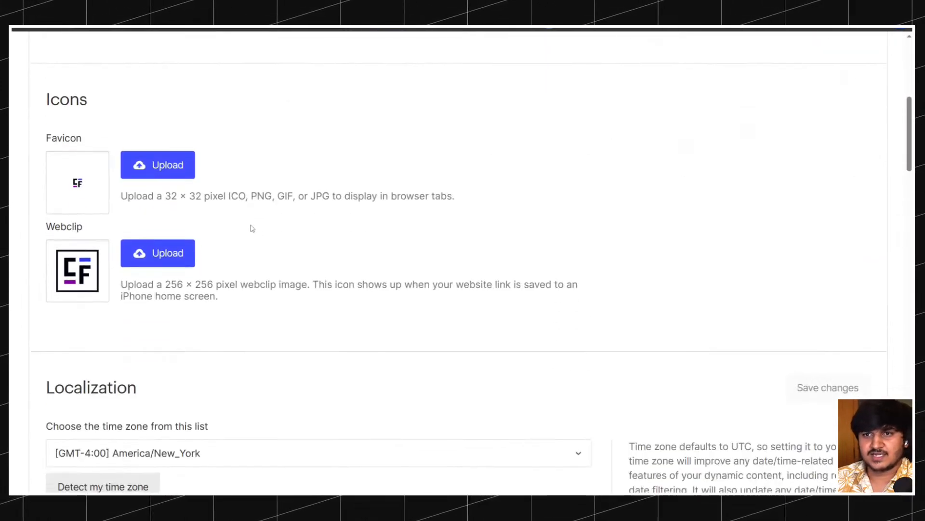
pyautogui.click(257, 227)
pyautogui.write('en')
pyautogui.click(291, 169)
pyautogui.scroll(1, 285, 181)
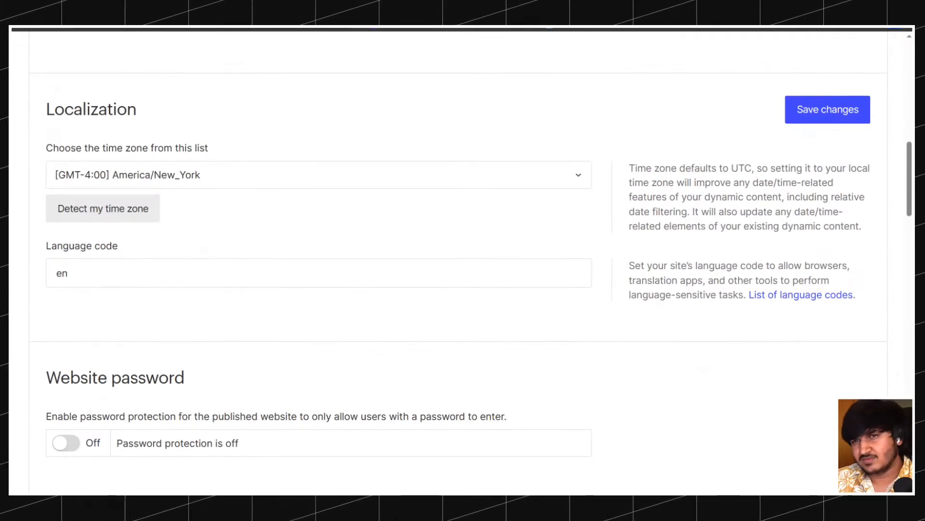
pyautogui.scroll(-1, 244, 208)
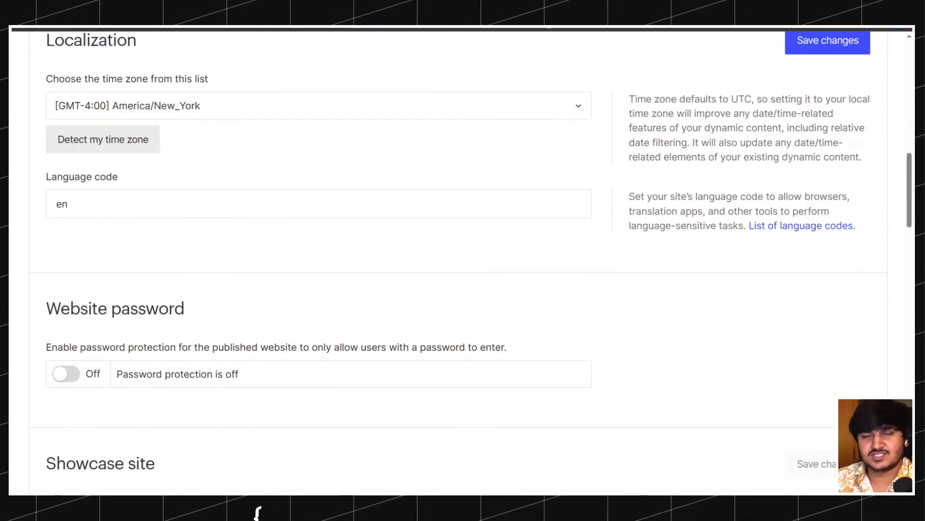
pyautogui.scroll(-4, 226, 185)
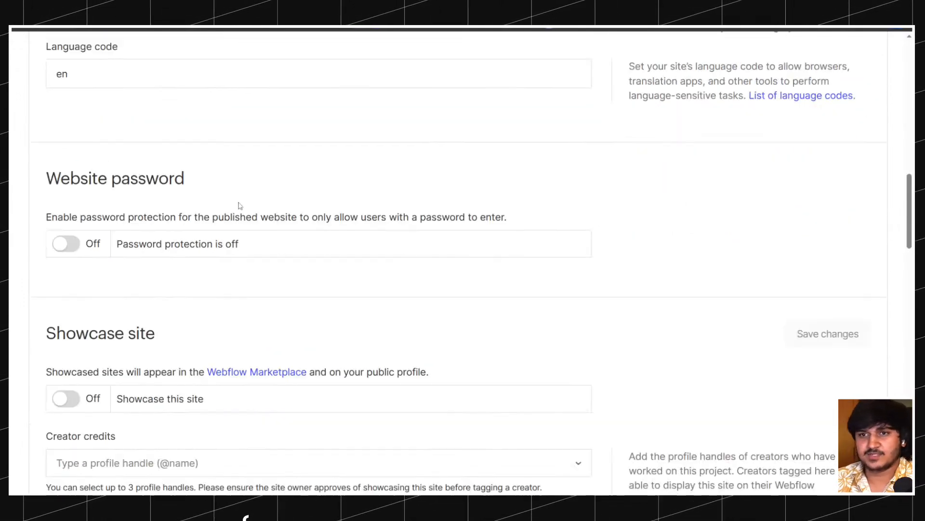
pyautogui.scroll(6, 223, 186)
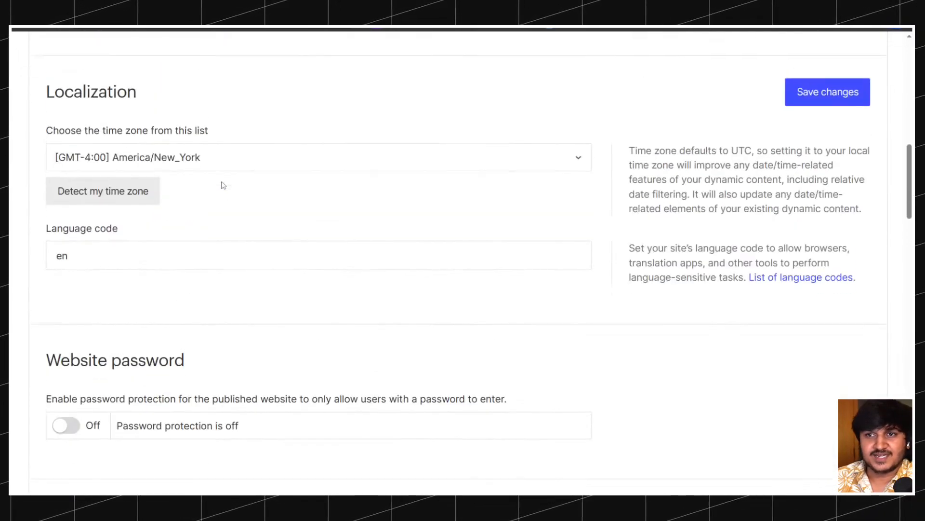
pyautogui.moveTo(66, 225); pyautogui.dragTo(326, 217)
pyautogui.click(326, 217)
# Turn off the display of Webflow branding in HTML and save the branding settings.
pyautogui.scroll(-4, 313, 229)
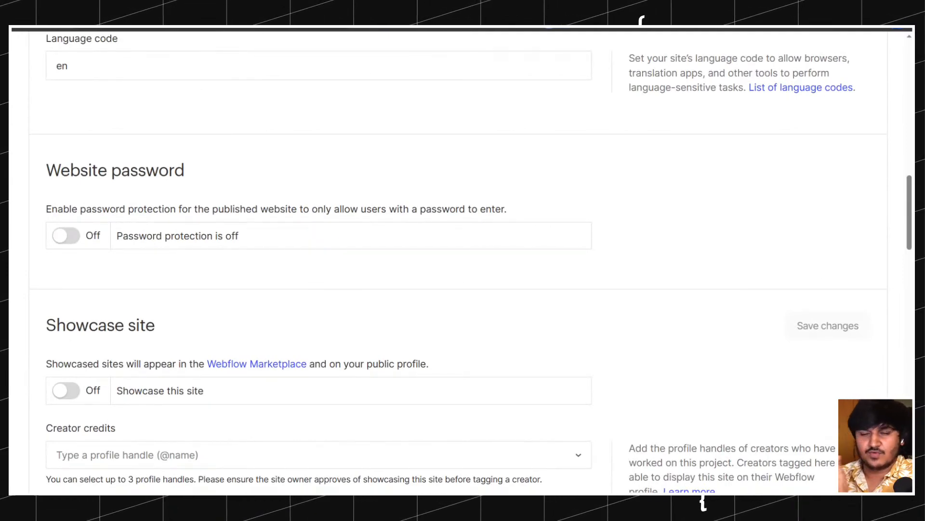
pyautogui.scroll(-1, 306, 227)
pyautogui.scroll(-6, 259, 204)
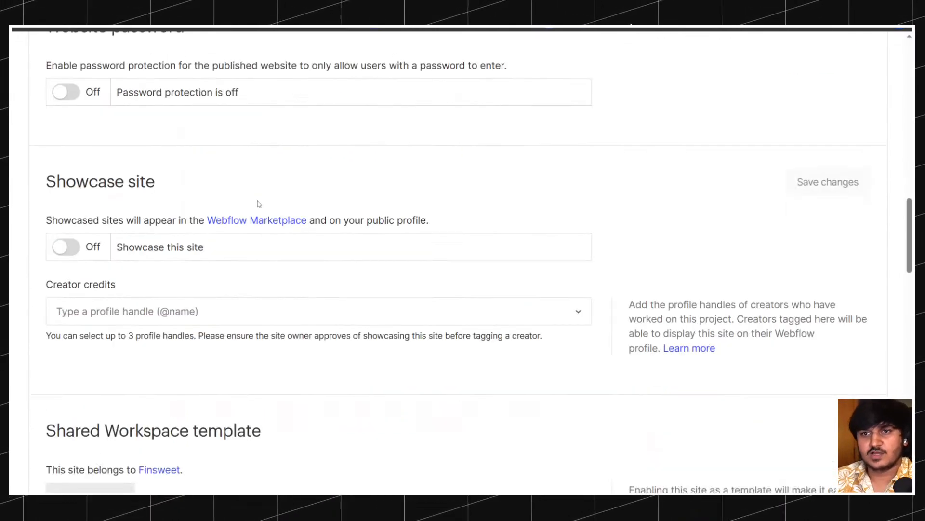
pyautogui.scroll(-2, 242, 180)
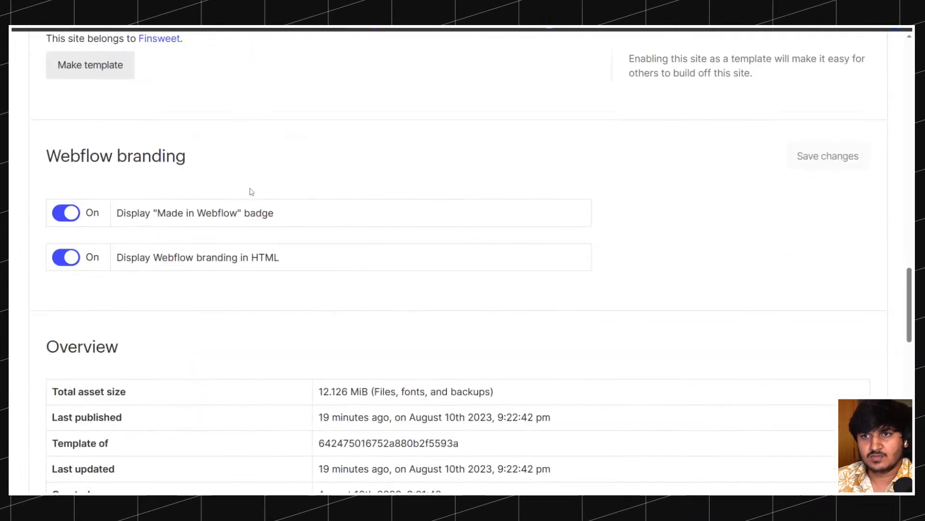
pyautogui.click(65, 164)
pyautogui.click(66, 209)
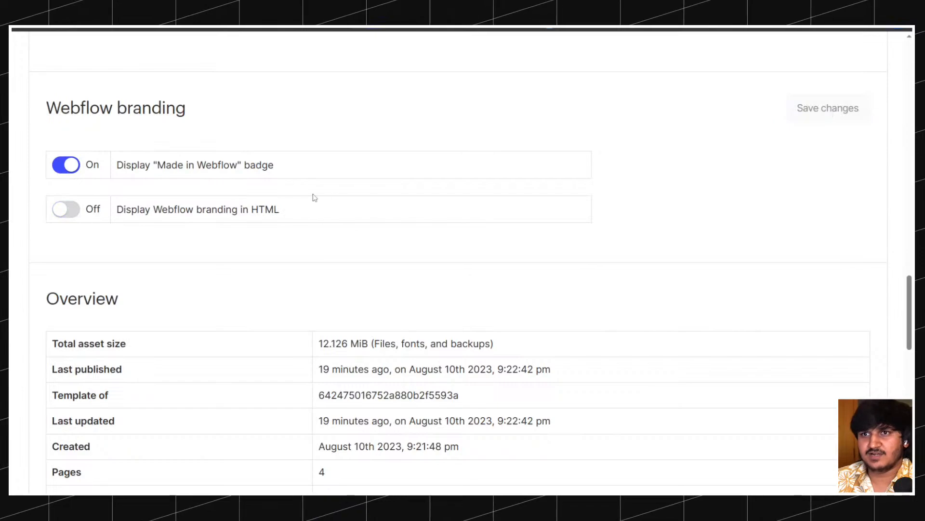
# Disable Webflow subdomain indexing in the site's SEO settings and open the publish destination options.
pyautogui.scroll(-10, 205, 196)
pyautogui.scroll(20, 273, 196)
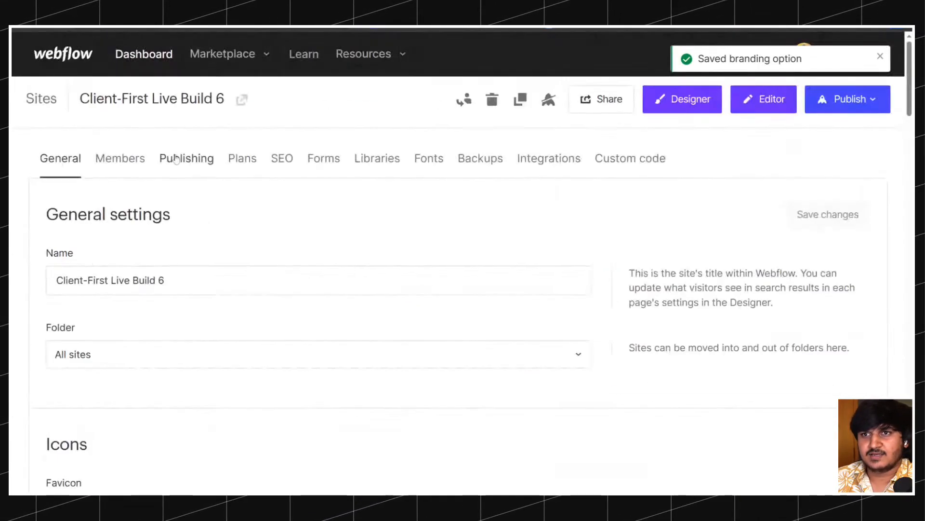
pyautogui.click(282, 159)
pyautogui.scroll(-2, 196, 203)
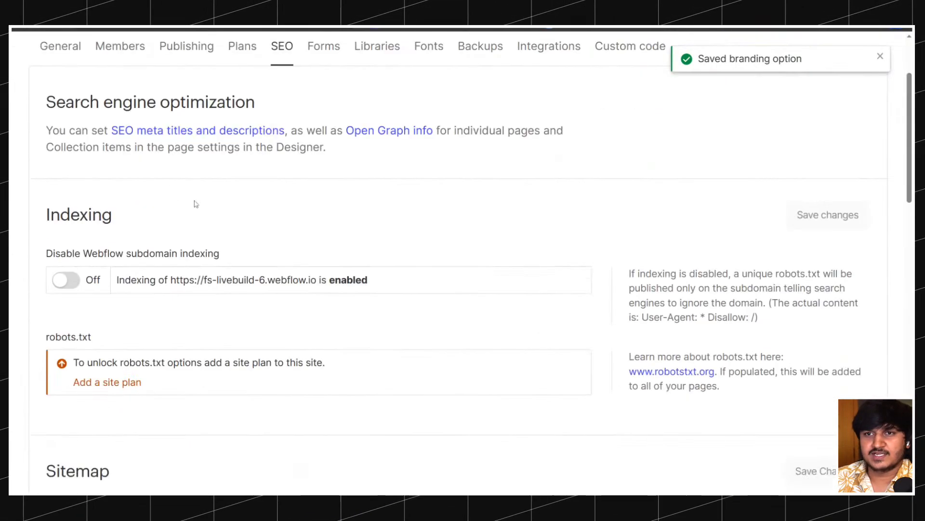
pyautogui.scroll(-1, 195, 204)
pyautogui.click(66, 254)
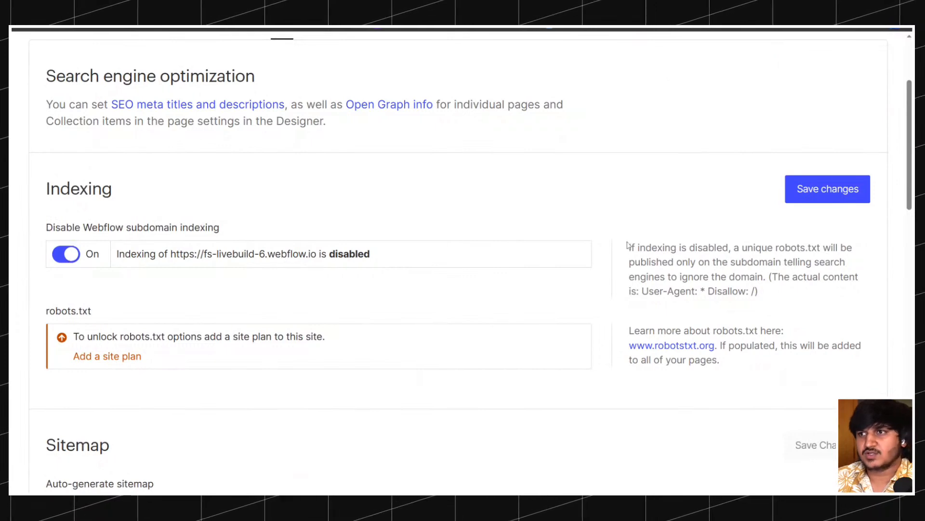
pyautogui.scroll(3, 628, 246)
pyautogui.click(848, 99)
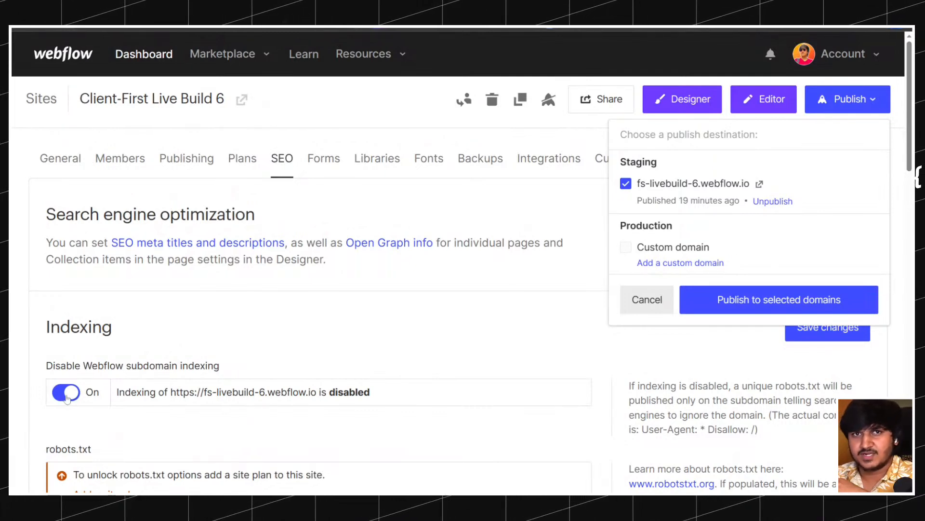
# Save the SEO indexing settings and check the remaining options on the page.
pyautogui.scroll(-3, 656, 216)
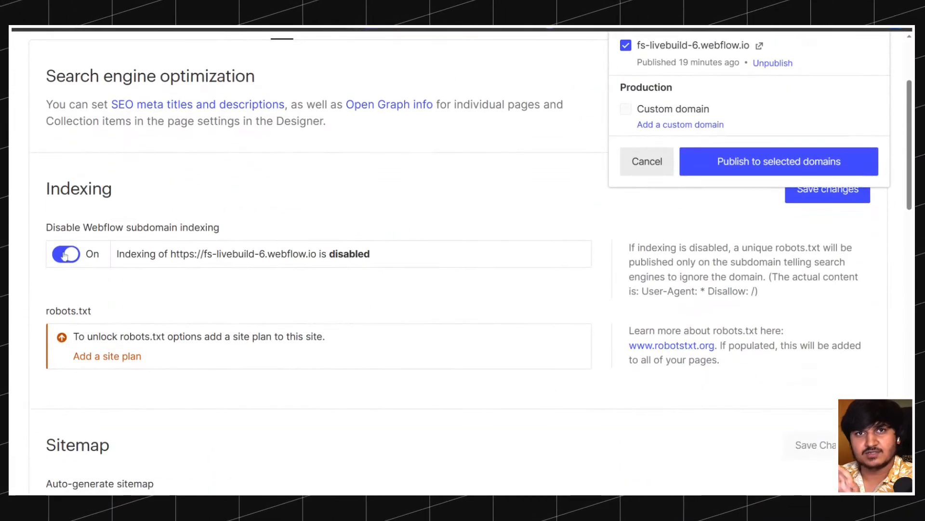
pyautogui.click(829, 196)
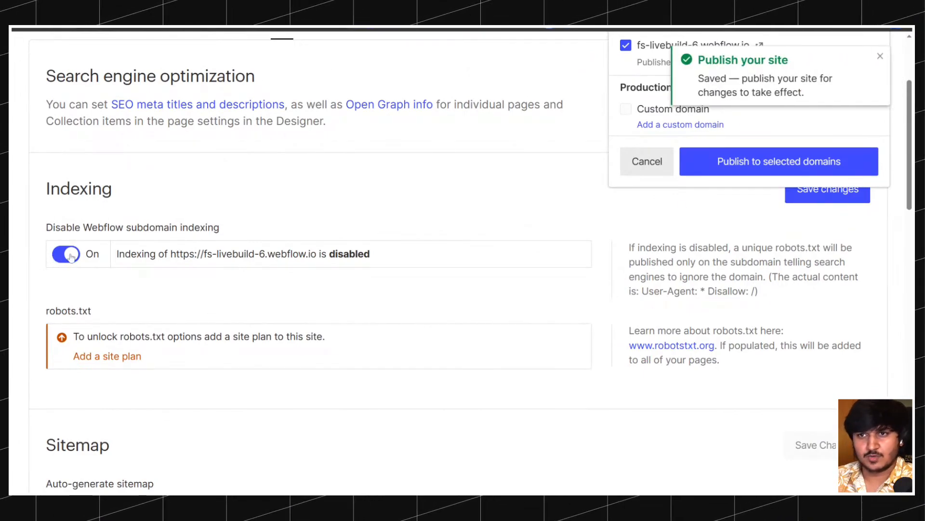
pyautogui.click(819, 195)
pyautogui.scroll(-5, 514, 259)
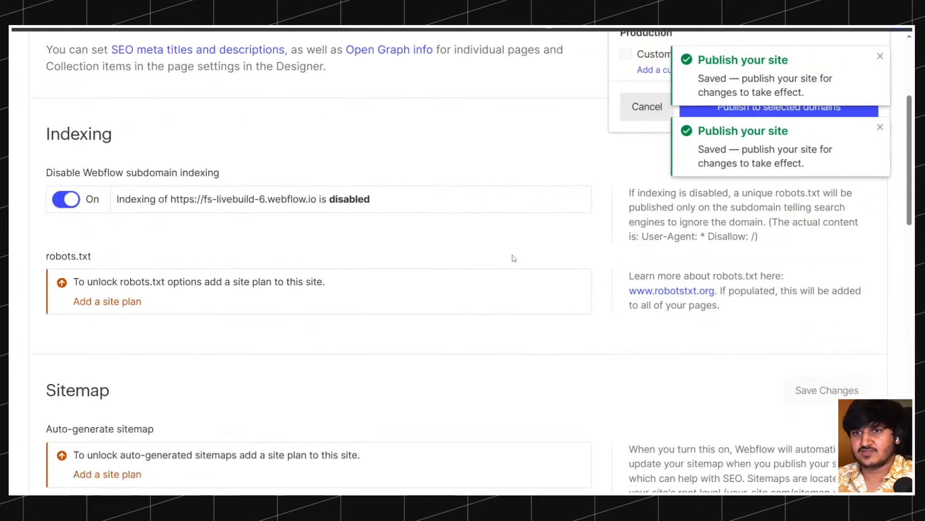
pyautogui.scroll(-10, 512, 260)
pyautogui.scroll(20, 386, 268)
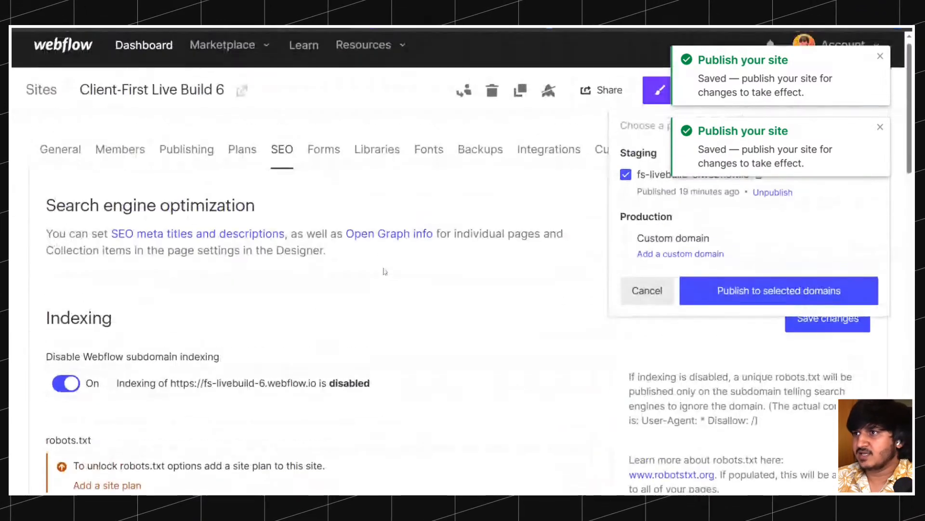
# Publish the site to the fs-livebuild-6.webflow.io staging domain and dismiss the saved notifications.
pyautogui.click(880, 56)
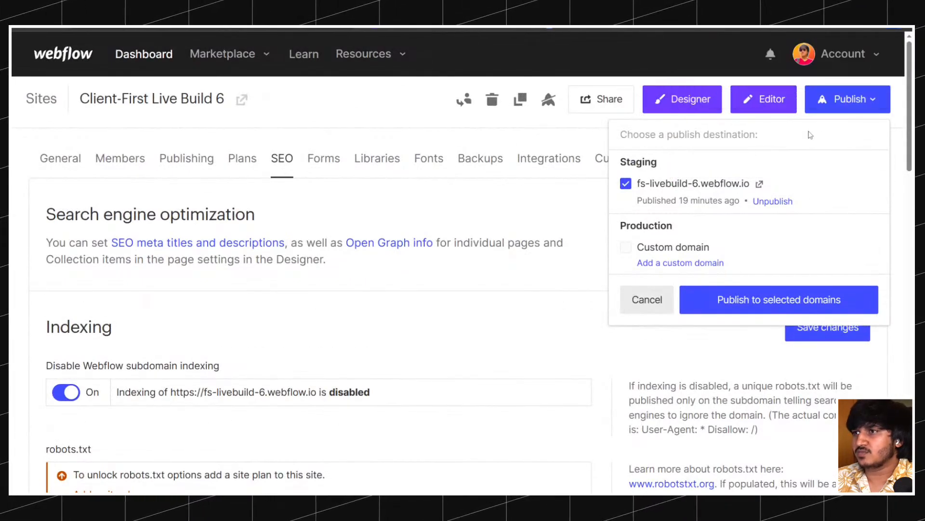
pyautogui.click(837, 100)
pyautogui.click(837, 100)
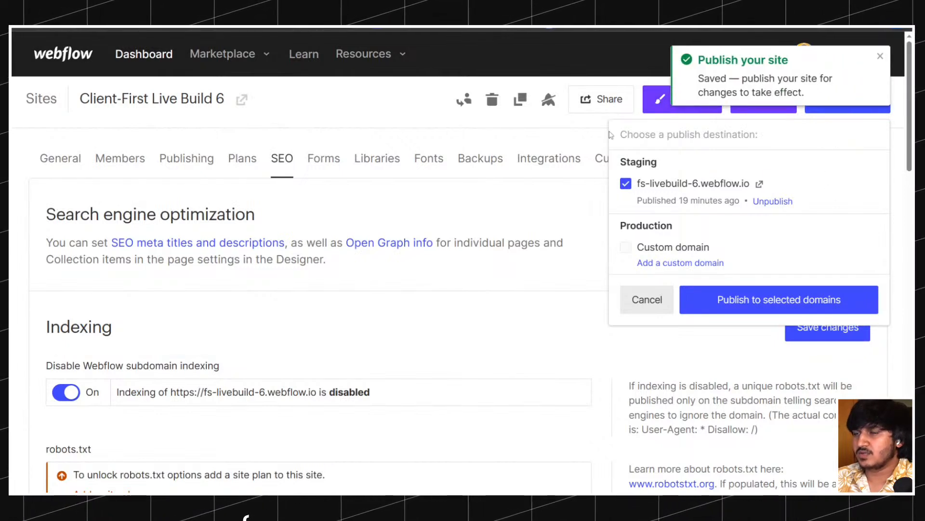
pyautogui.click(748, 301)
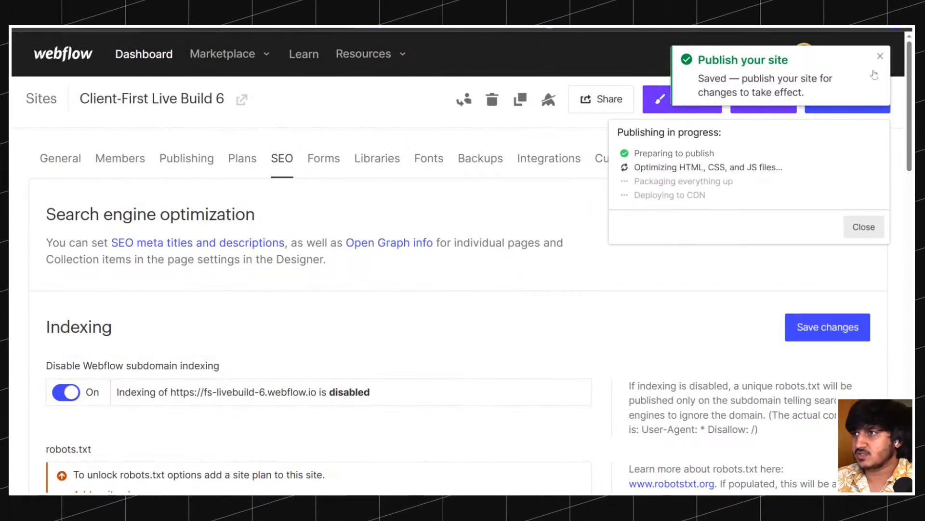
pyautogui.click(880, 56)
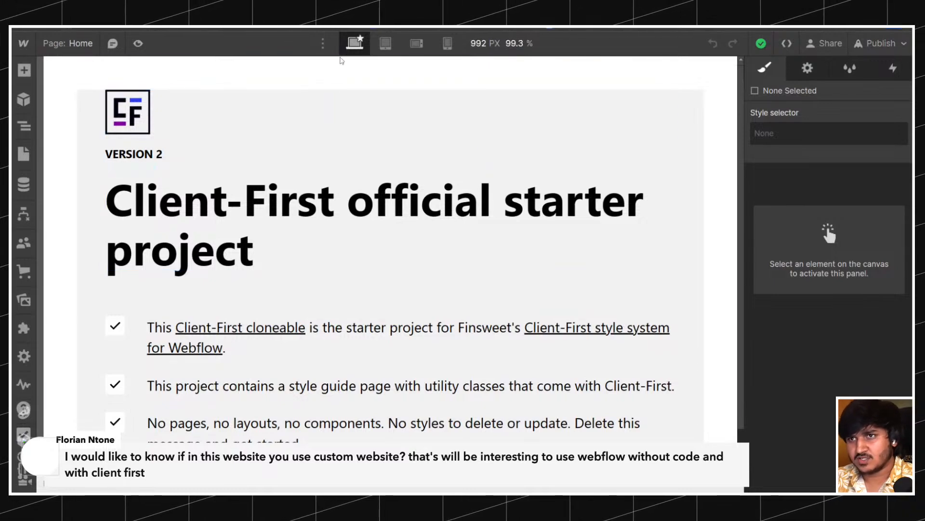
# Switch to the Shopify homepage and examine its hero section's heading and subtext, along with the globe and statistics section below.
pyautogui.hotkey('ctrl', 'Tab')
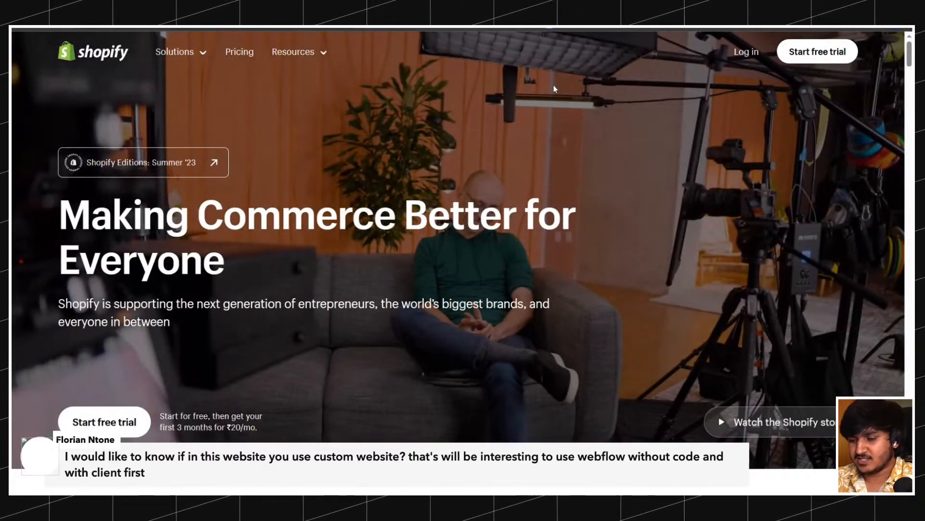
pyautogui.scroll(-1, 408, 155)
pyautogui.scroll(1, 479, 155)
pyautogui.moveTo(282, 215); pyautogui.dragTo(522, 152)
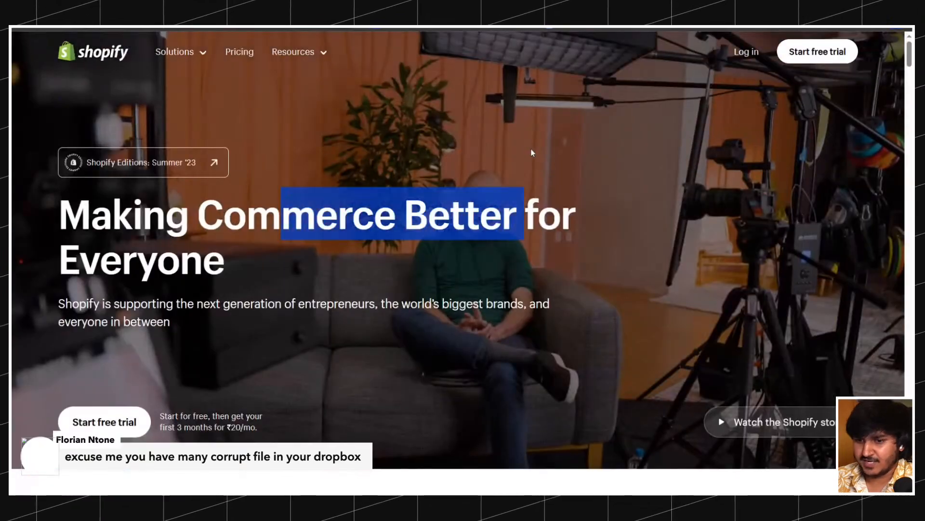
pyautogui.scroll(-10, 530, 151)
pyautogui.scroll(5, 412, 185)
pyautogui.scroll(4, 412, 184)
pyautogui.scroll(-8, 386, 202)
pyautogui.scroll(4, 340, 219)
pyautogui.scroll(4, 339, 219)
pyautogui.scroll(-10, 340, 220)
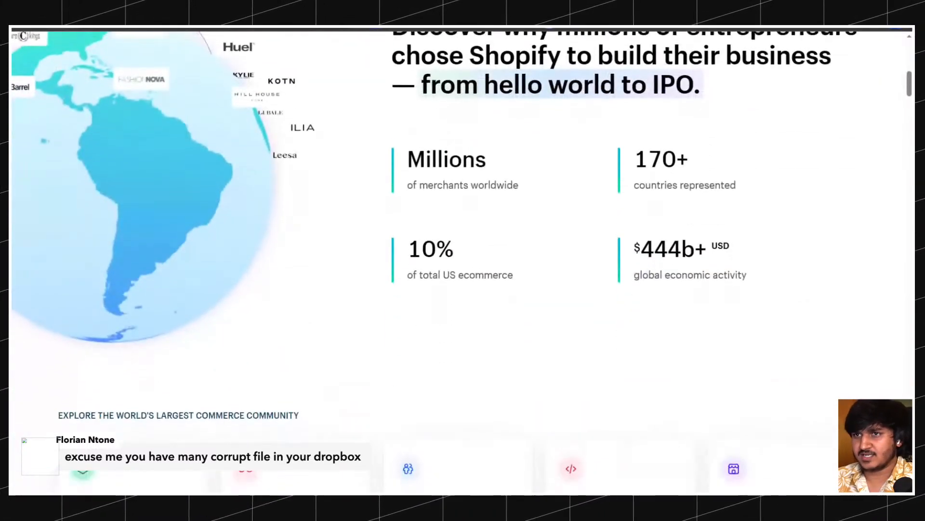
pyautogui.scroll(8, 339, 220)
pyautogui.scroll(-4, 339, 219)
pyautogui.scroll(6, 339, 220)
pyautogui.moveTo(295, 144); pyautogui.dragTo(296, 264)
pyautogui.moveTo(375, 303); pyautogui.dragTo(169, 321)
# Review the Shopify homepage's lower sections, from the commerce community cards to the image row and checkout section.
pyautogui.scroll(-10, 390, 251)
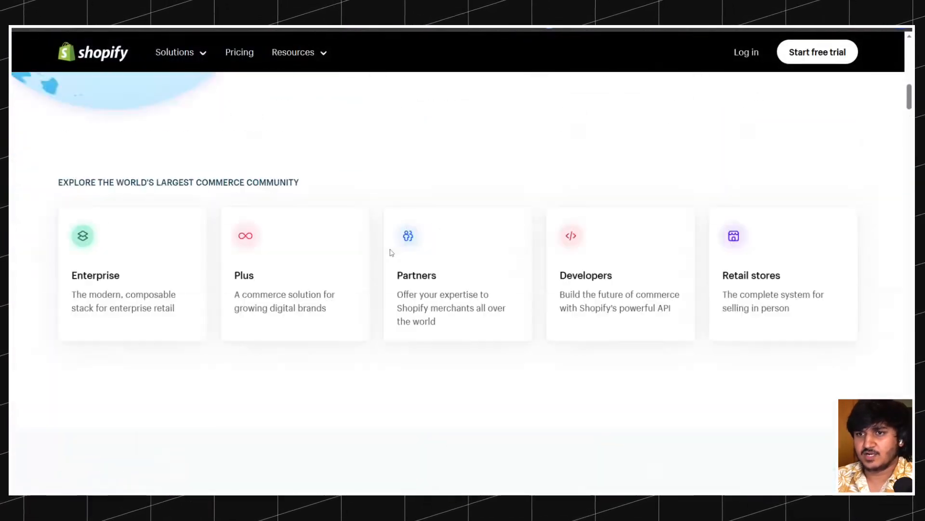
pyautogui.scroll(-10, 390, 252)
pyautogui.scroll(-10, 447, 242)
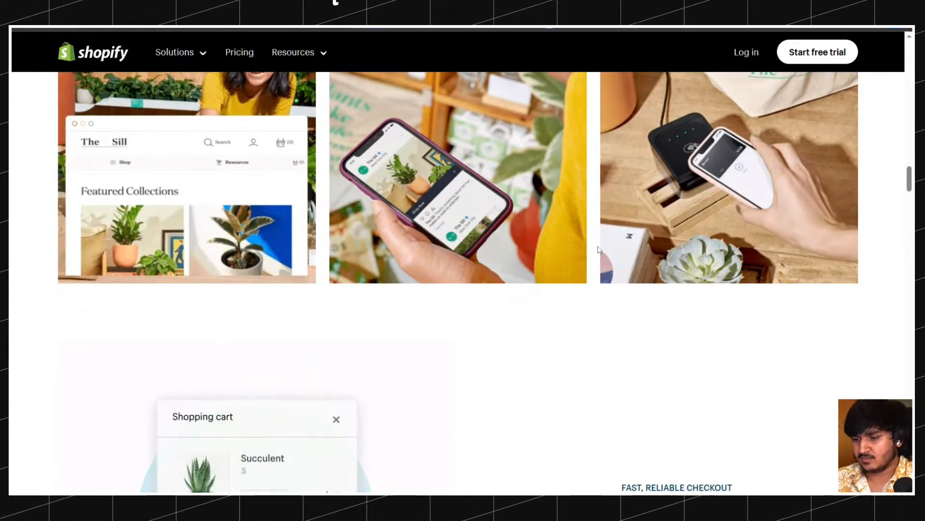
pyautogui.scroll(-3, 446, 239)
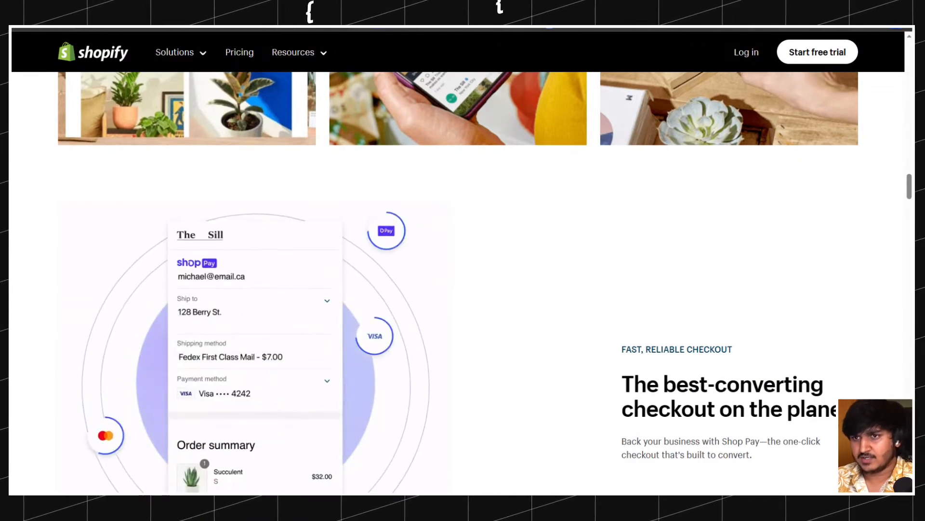
pyautogui.scroll(-10, 408, 156)
pyautogui.scroll(15, 408, 156)
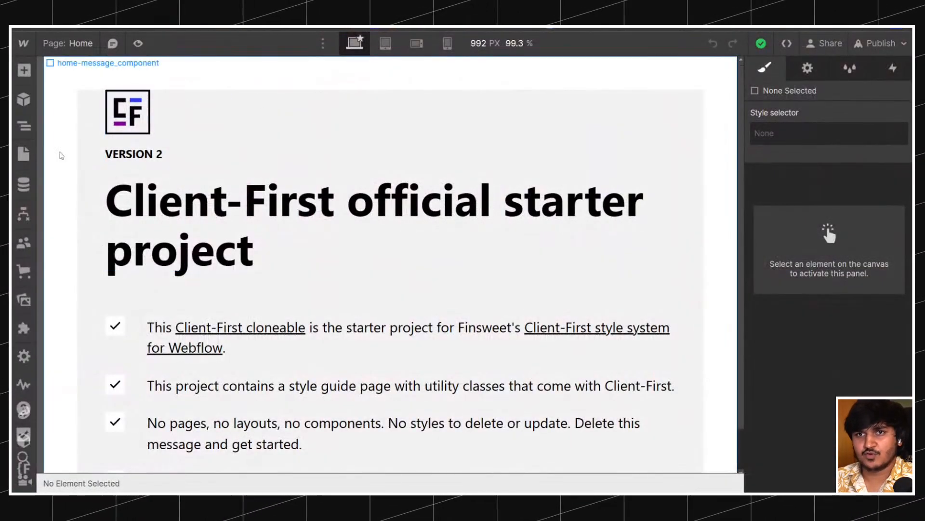
# In the Webflow Designer, delete the Client-First starter content from the Home page, keeping only page-wrapper and its Global Styles component.
pyautogui.click(24, 126)
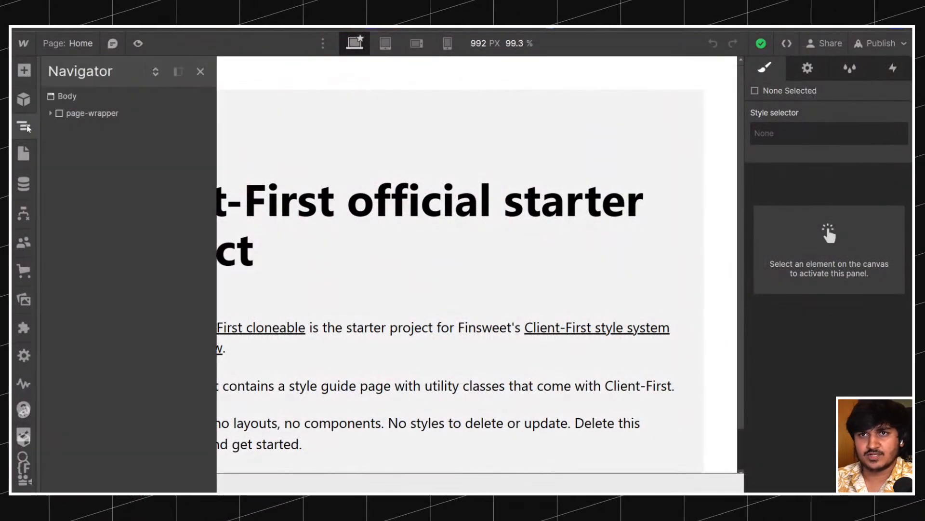
pyautogui.click(495, 129)
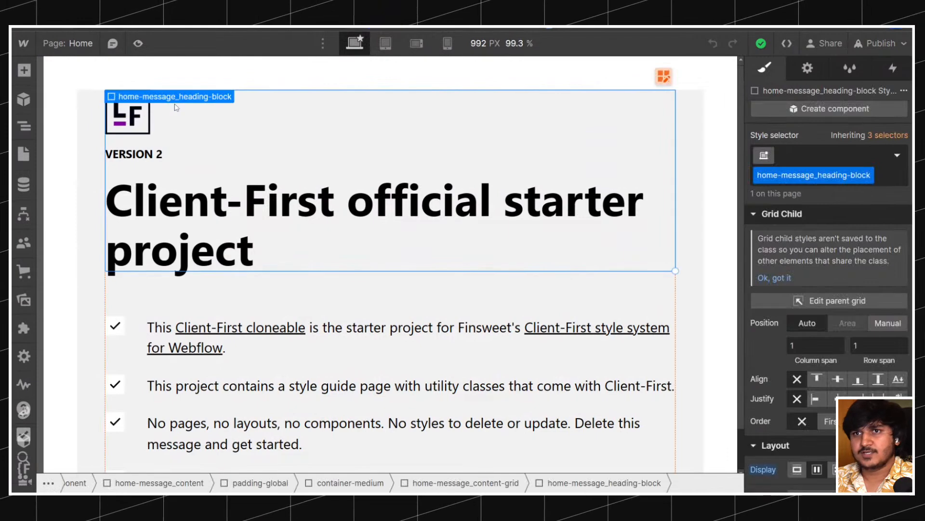
pyautogui.click(100, 105)
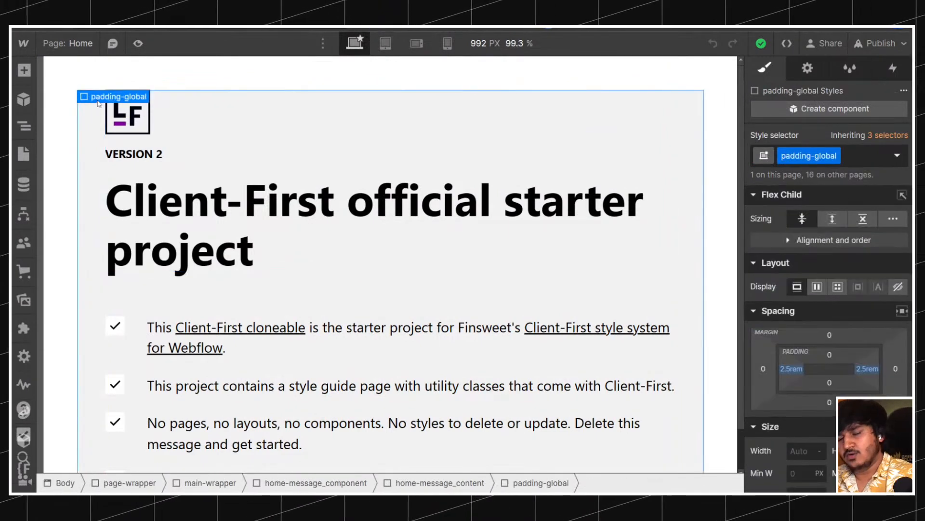
pyautogui.click(72, 78)
pyautogui.doubleClick(67, 47)
pyautogui.click(184, 96)
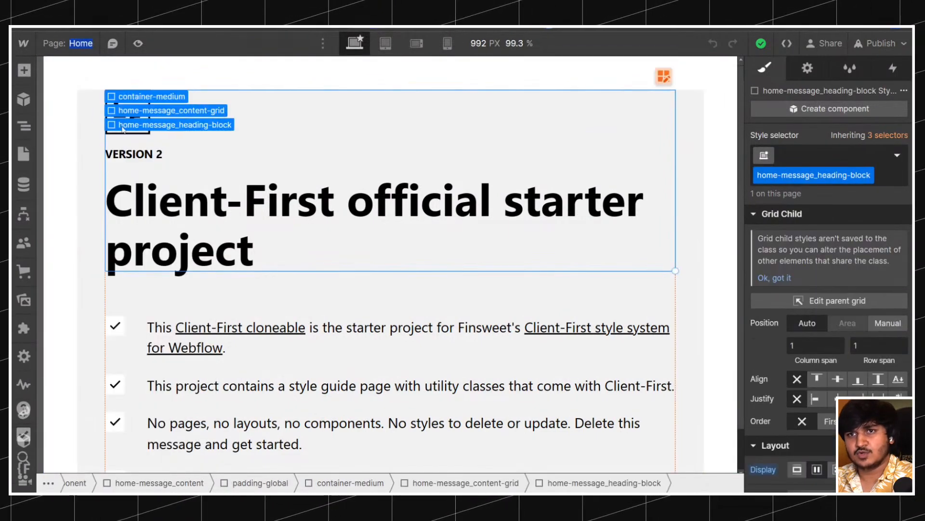
pyautogui.click(95, 128)
pyautogui.press('Delete')
pyautogui.click(24, 127)
pyautogui.click(341, 108)
pyautogui.press('Delete')
pyautogui.click(60, 107)
pyautogui.press('Delete')
pyautogui.click(24, 126)
pyautogui.click(302, 91)
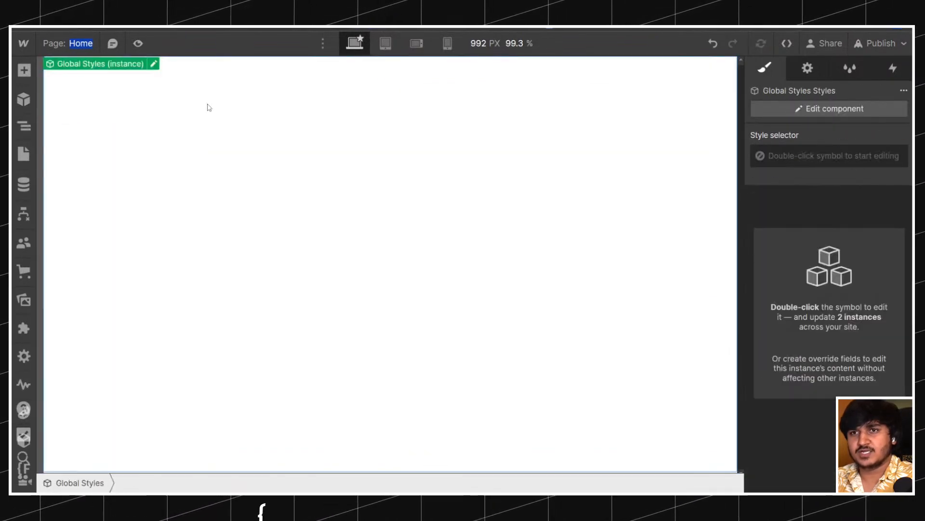
# Add a Div Block inside page-wrapper, directly below the Global Styles component.
pyautogui.click(29, 126)
pyautogui.click(118, 128)
pyautogui.click(119, 115)
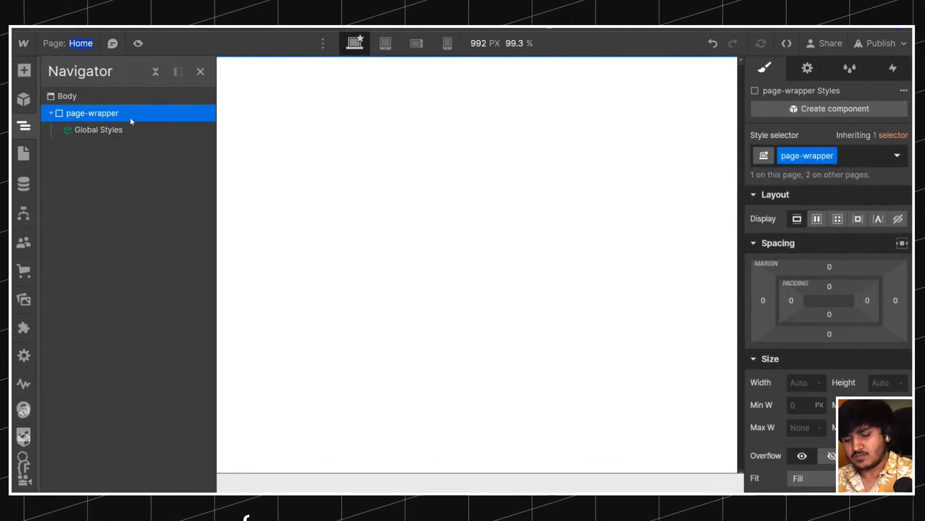
pyautogui.hotkey('ctrl', 'e')
pyautogui.write('d')
pyautogui.click(324, 148)
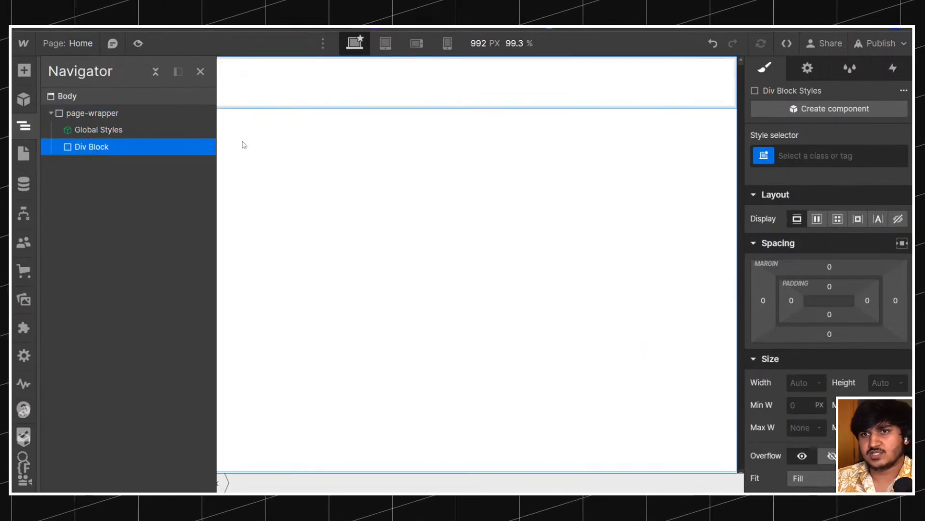
# Examine how Global Styles and the new Div Block are nested inside page-wrapper.
pyautogui.click(93, 119)
pyautogui.click(83, 148)
pyautogui.click(94, 116)
pyautogui.click(96, 147)
pyautogui.click(92, 116)
pyautogui.click(83, 149)
pyautogui.click(82, 115)
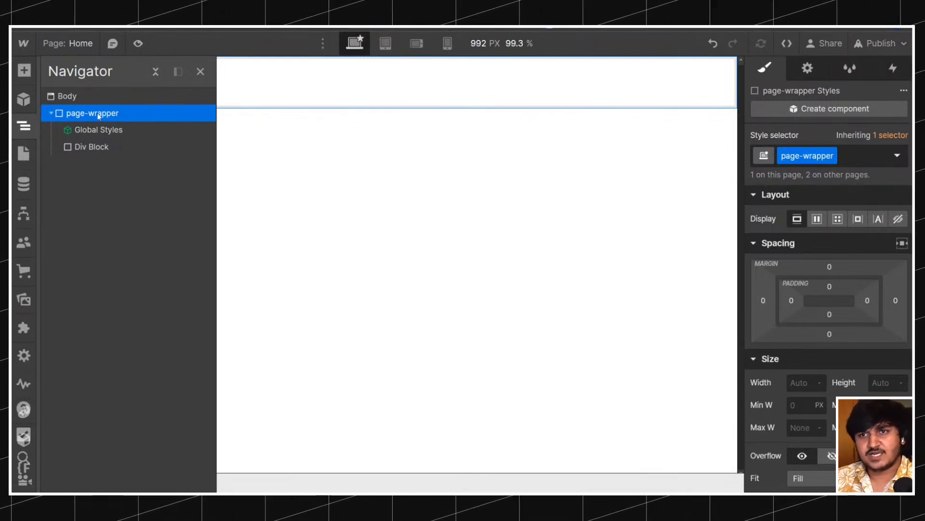
pyautogui.click(94, 131)
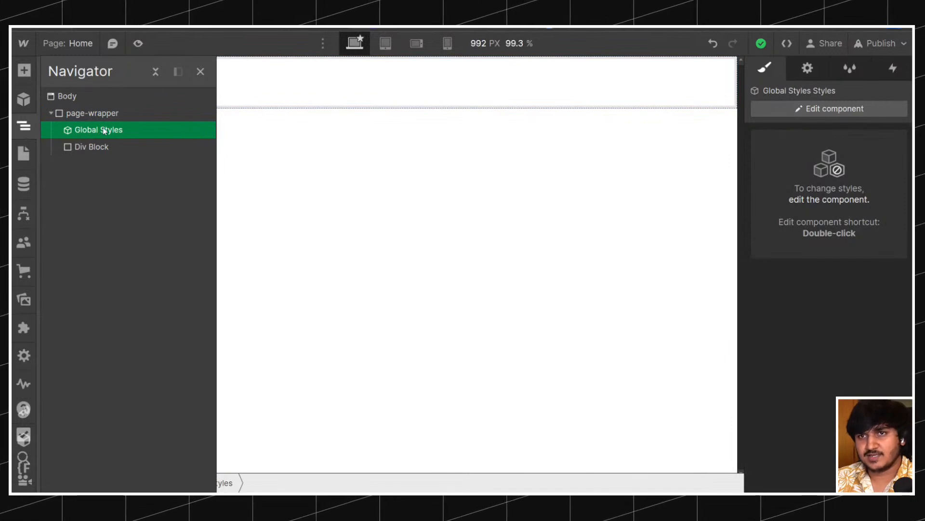
pyautogui.click(94, 149)
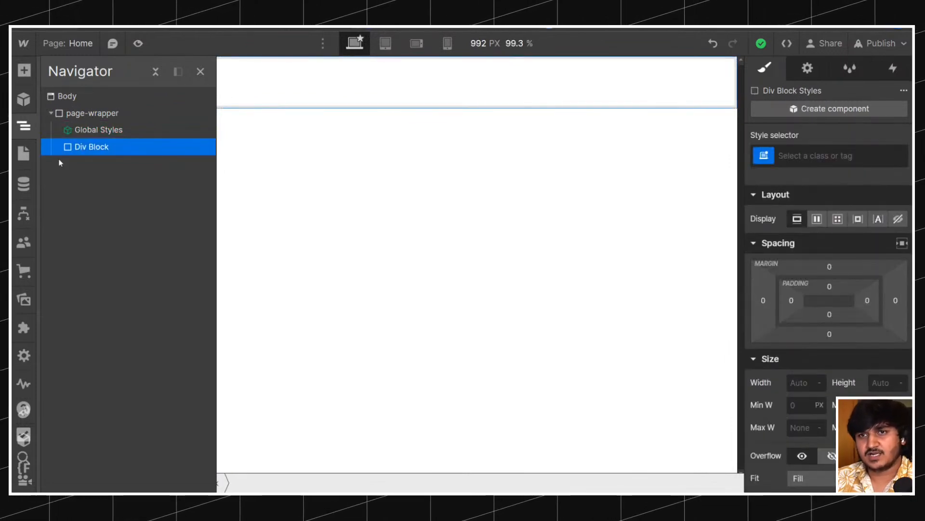
pyautogui.click(79, 134)
pyautogui.hotkey('ctrl', 'k')
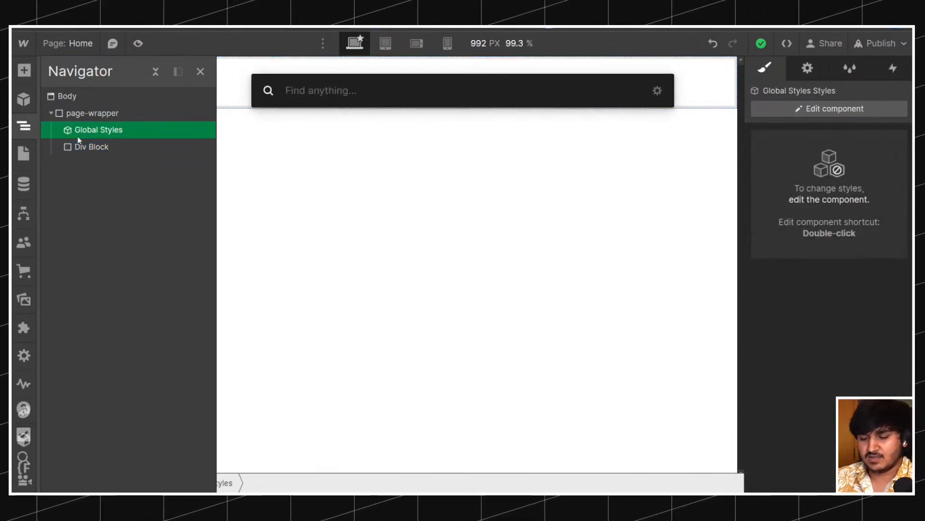
pyautogui.click(103, 115)
# Assign the existing main-wrapper class to the new Div Block.
pyautogui.click(174, 147)
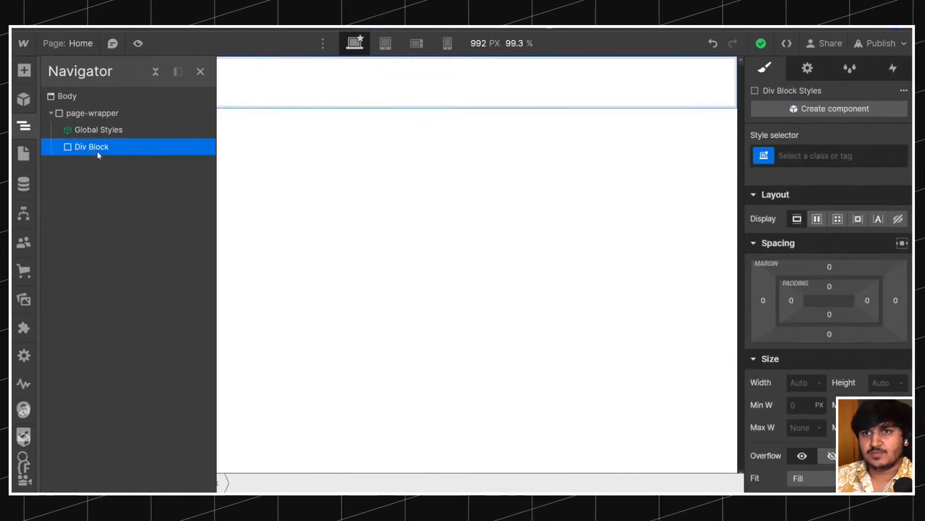
pyautogui.click(813, 157)
pyautogui.write('ma')
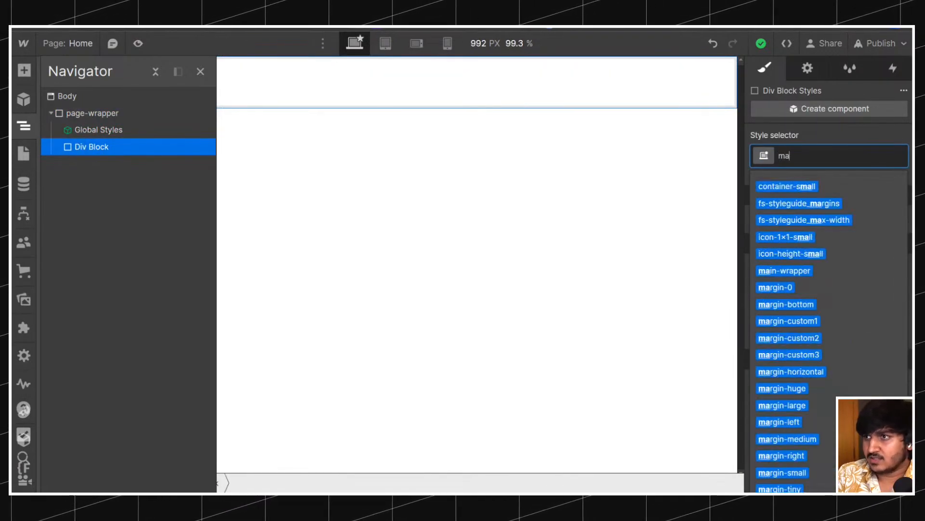
pyautogui.write('in-wrapper')
pyautogui.press('Return')
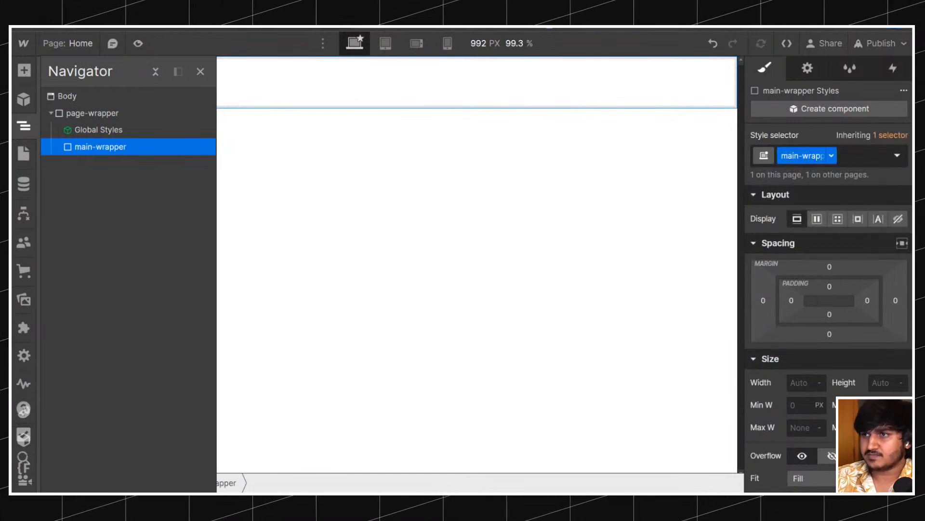
# Insert a Navbar element inside page-wrapper, between Global Styles and main-wrapper.
pyautogui.click(84, 135)
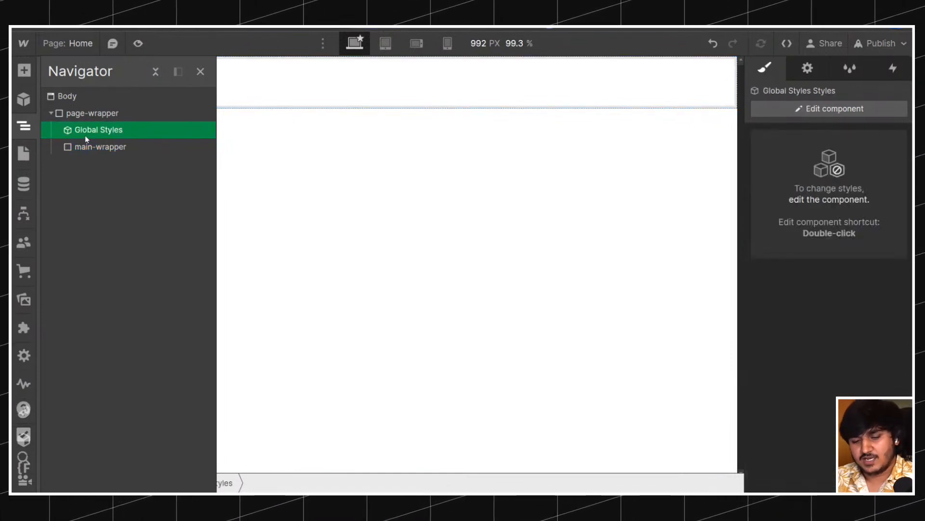
pyautogui.hotkey('ctrl', 'e')
pyautogui.write('bav')
pyautogui.press('BackSpace')
pyautogui.press('BackSpace')
pyautogui.press('BackSpace')
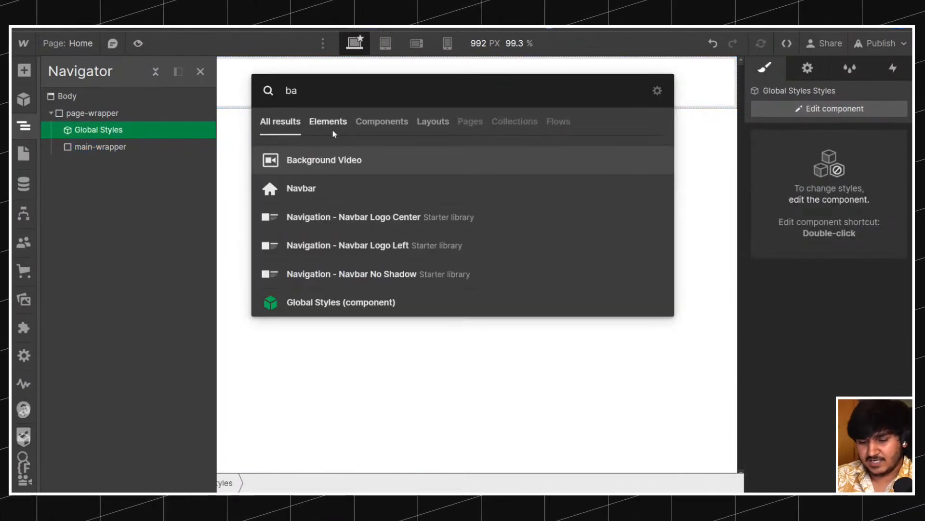
pyautogui.write('na')
pyautogui.press('Return')
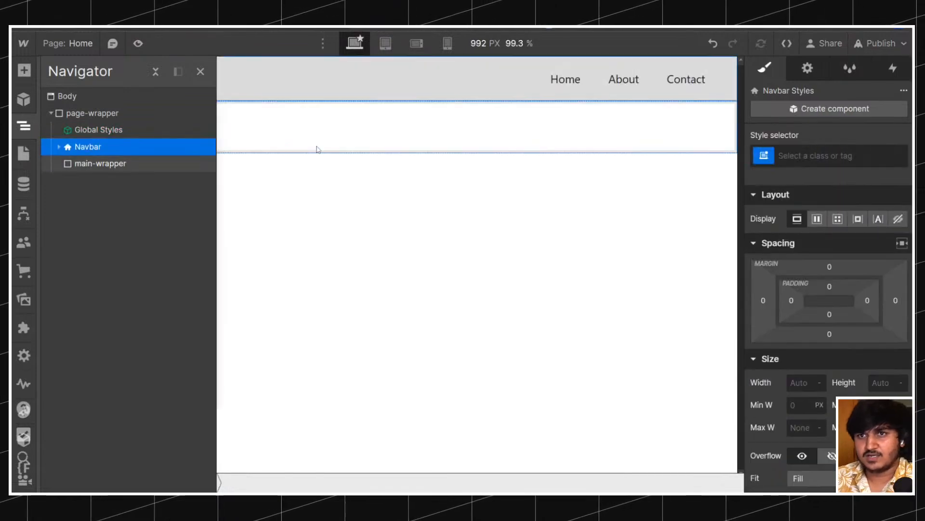
pyautogui.click(143, 162)
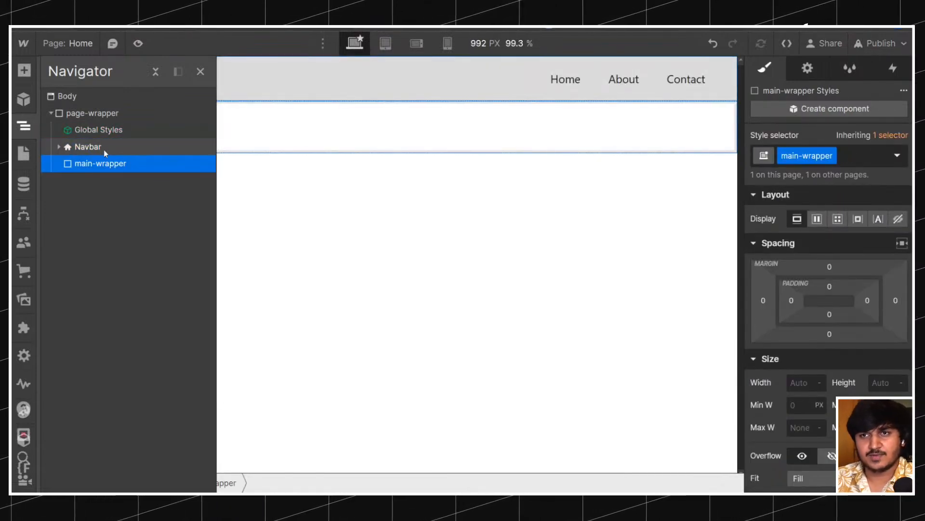
pyautogui.click(103, 148)
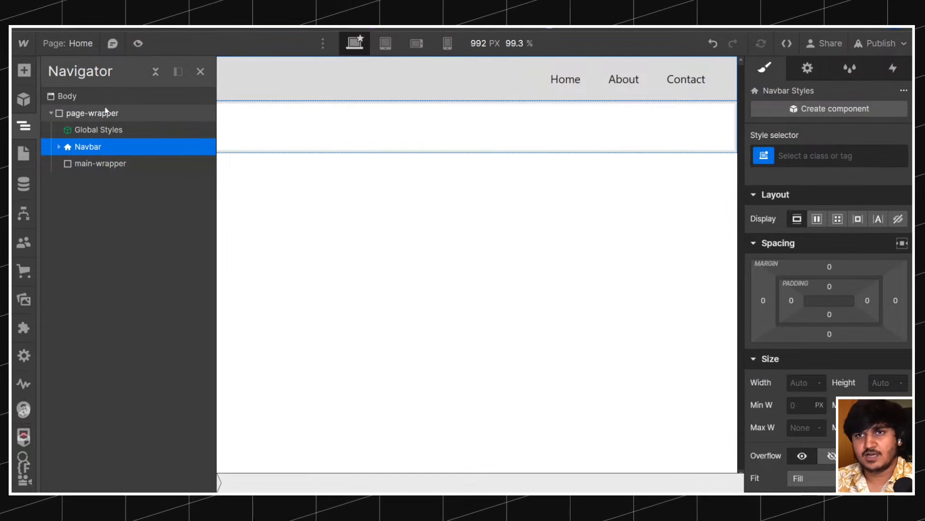
pyautogui.click(105, 111)
pyautogui.click(100, 135)
pyautogui.click(96, 155)
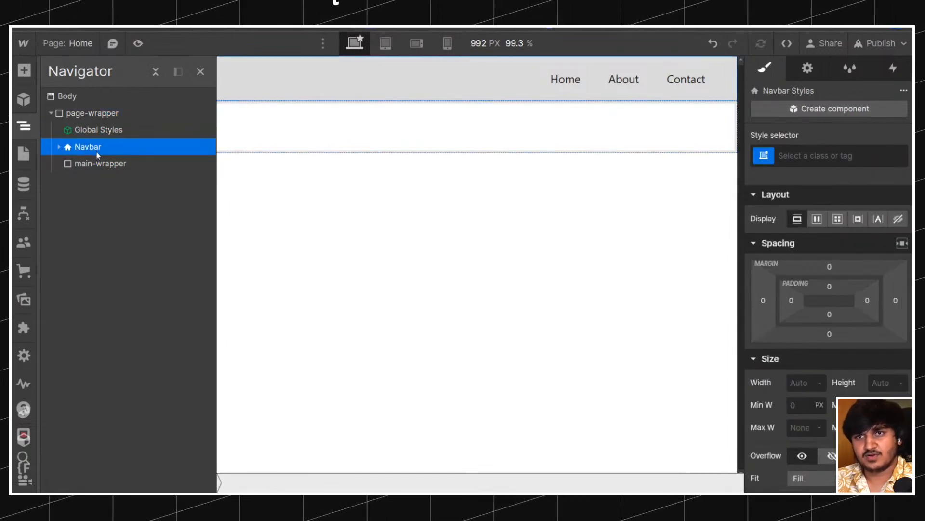
# Insert the Footer Dark layout inside page-wrapper, directly below main-wrapper.
pyautogui.click(112, 165)
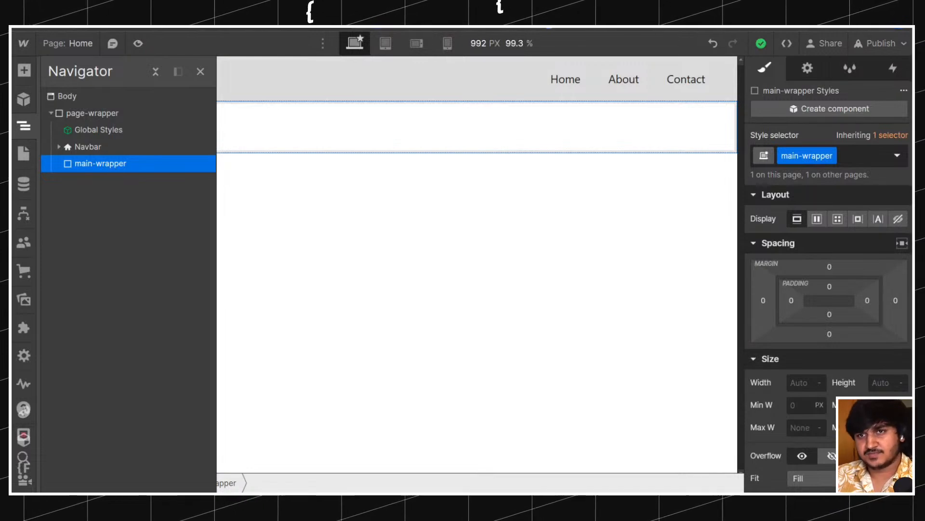
pyautogui.click(99, 114)
pyautogui.hotkey('ctrl', 'k')
pyautogui.write('fo')
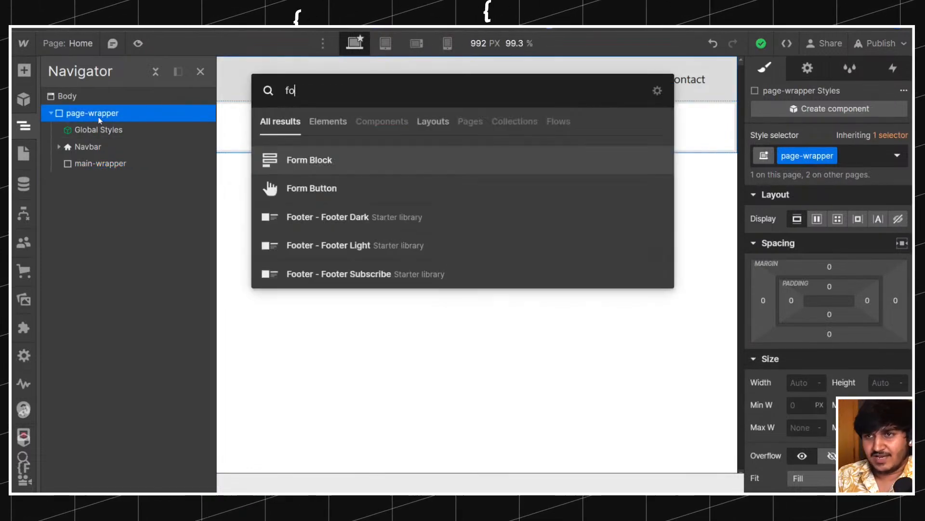
pyautogui.write('oter')
pyautogui.hotkey('ctrl', 'a')
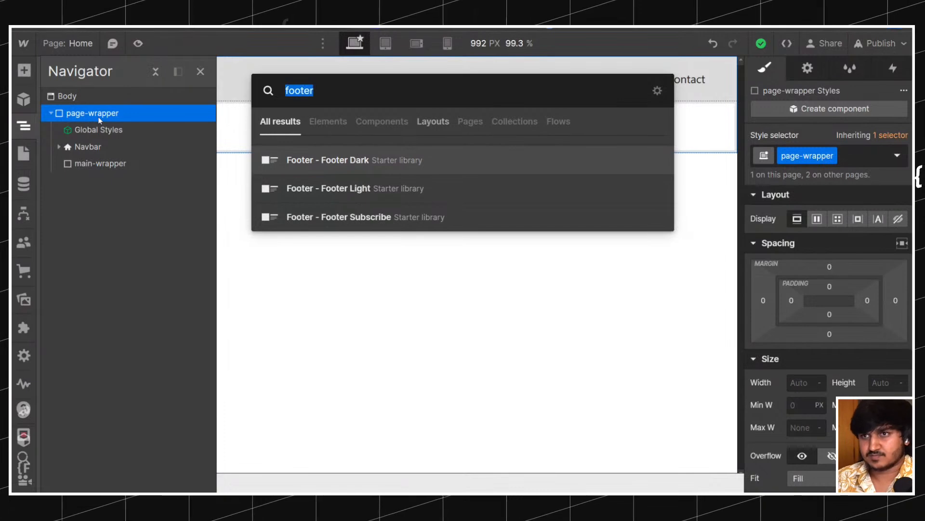
pyautogui.press('BackSpace')
pyautogui.write('Foot')
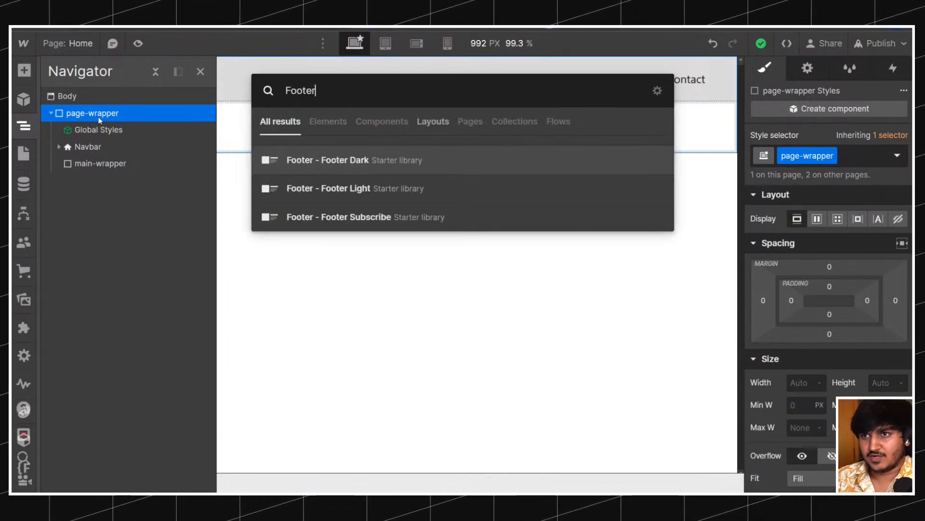
pyautogui.press('Return')
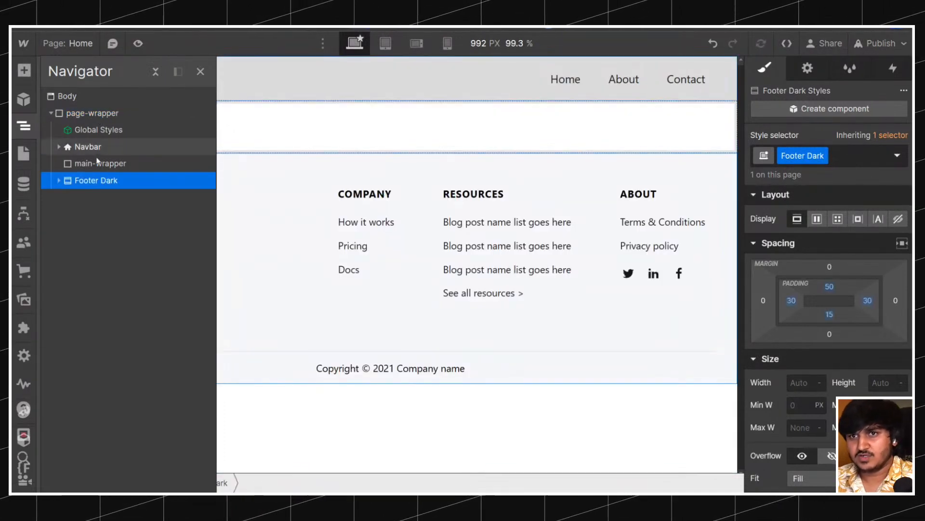
# Examine the order and nesting of Global Styles, Navbar, main-wrapper and Footer Dark inside page-wrapper.
pyautogui.click(47, 115)
pyautogui.click(46, 115)
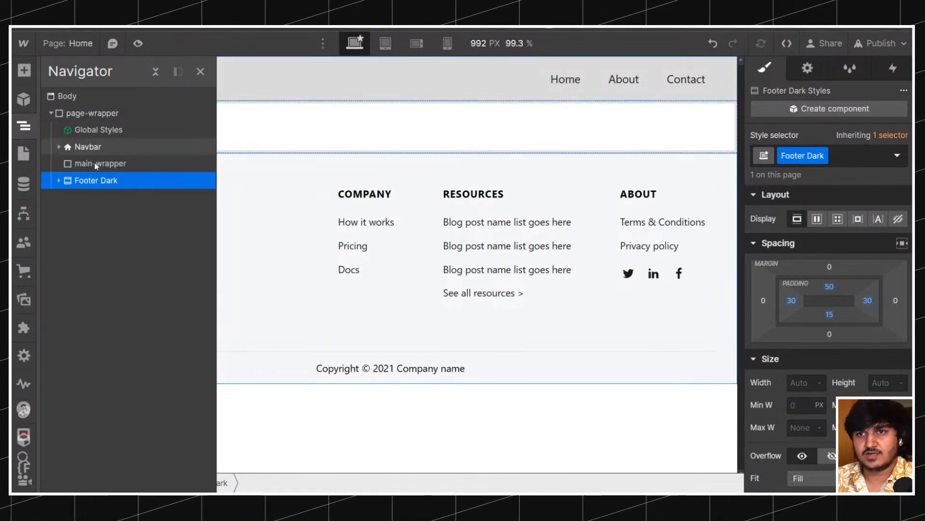
pyautogui.click(50, 114)
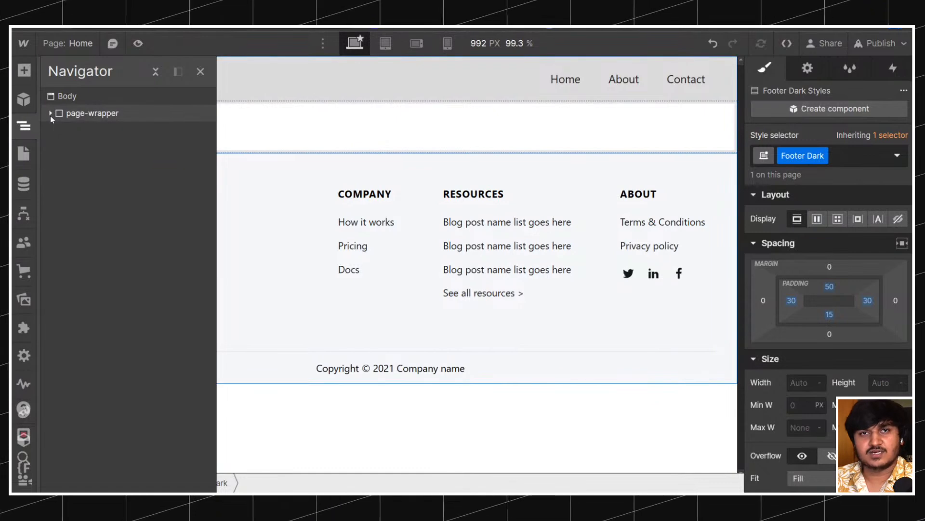
pyautogui.click(50, 114)
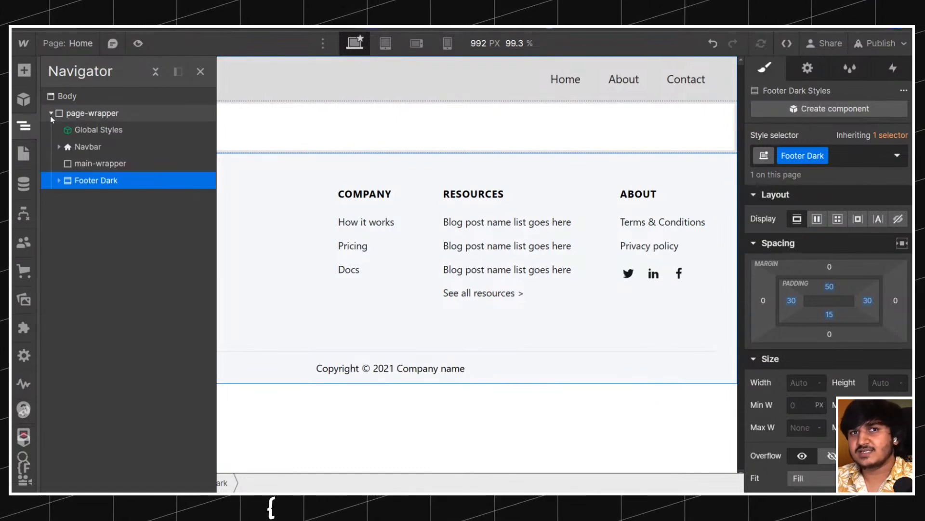
pyautogui.click(82, 130)
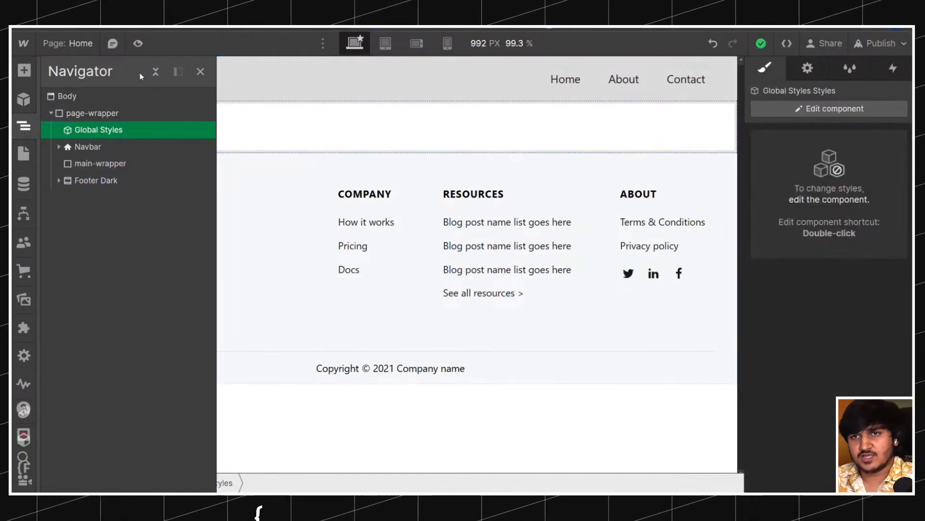
pyautogui.click(50, 114)
pyautogui.click(50, 114)
pyautogui.click(51, 114)
pyautogui.click(51, 114)
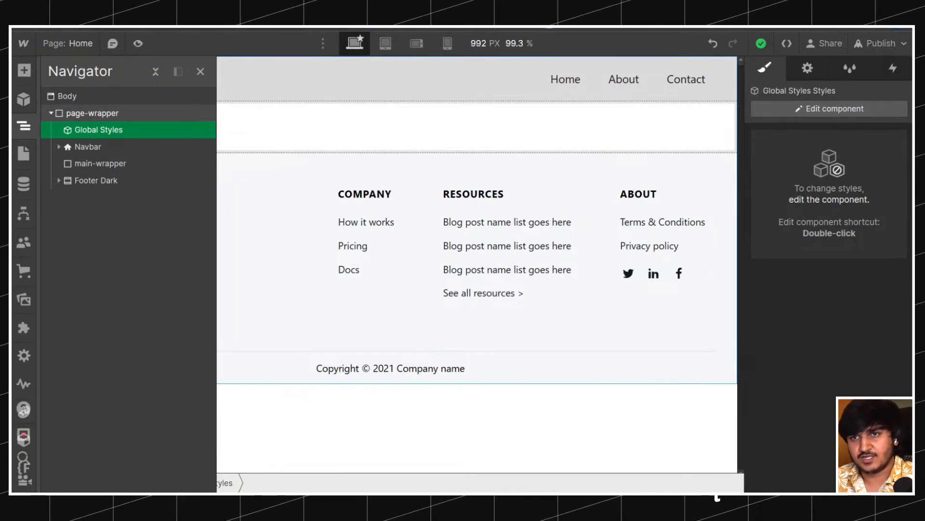
pyautogui.click(82, 150)
pyautogui.click(121, 179)
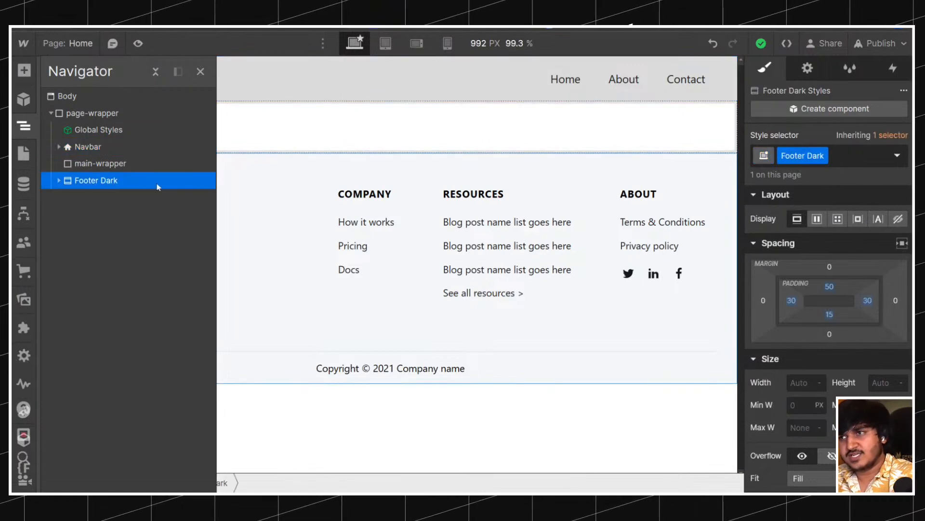
# Undo the insertion of the Footer Dark layout.
pyautogui.hotkey('ctrl', 'z')
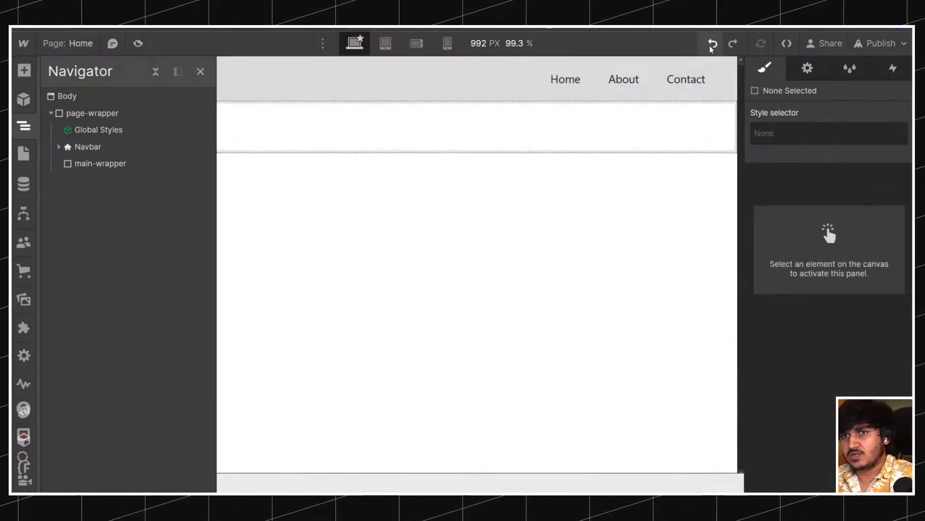
pyautogui.click(96, 152)
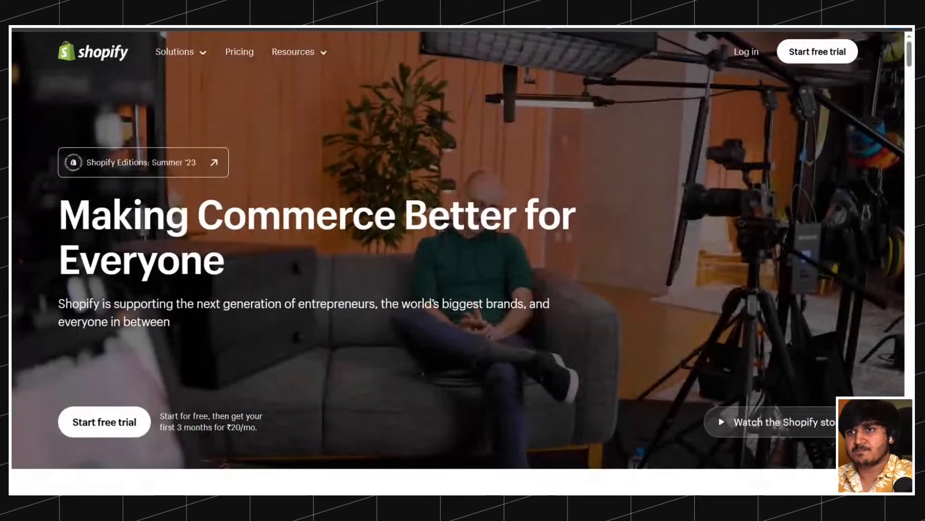
# Switch to the Shopify homepage and examine how its navbar and hero section behave on scrolling.
pyautogui.scroll(-6, 330, 171)
pyautogui.scroll(6, 330, 171)
pyautogui.scroll(-6, 330, 171)
pyautogui.scroll(6, 331, 171)
pyautogui.scroll(-1, 330, 171)
pyautogui.scroll(2, 330, 171)
pyautogui.scroll(-4, 331, 171)
pyautogui.scroll(3, 331, 172)
pyautogui.scroll(2, 330, 171)
pyautogui.scroll(-2, 330, 171)
pyautogui.scroll(1, 330, 171)
pyautogui.scroll(-2, 331, 171)
pyautogui.scroll(-1, 358, 163)
pyautogui.scroll(4, 357, 163)
pyautogui.scroll(-2, 910, 54)
pyautogui.scroll(2, 910, 51)
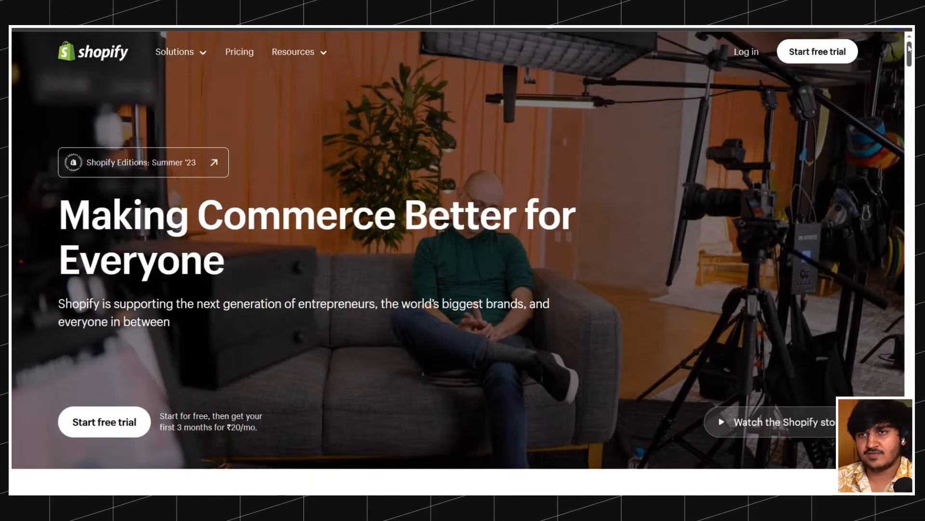
pyautogui.scroll(-2, 458, 261)
pyautogui.scroll(2, 458, 260)
pyautogui.scroll(-3, 458, 260)
pyautogui.scroll(3, 458, 261)
# Examine the merchant statistics and commerce community sections below the hero and how they relate to it.
pyautogui.scroll(-5, 458, 260)
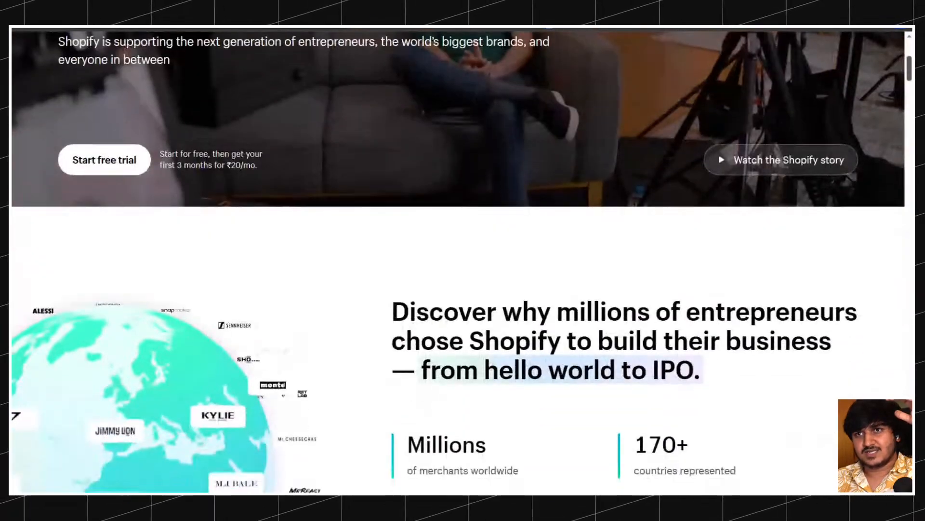
pyautogui.scroll(-4, 458, 260)
pyautogui.scroll(-3, 457, 260)
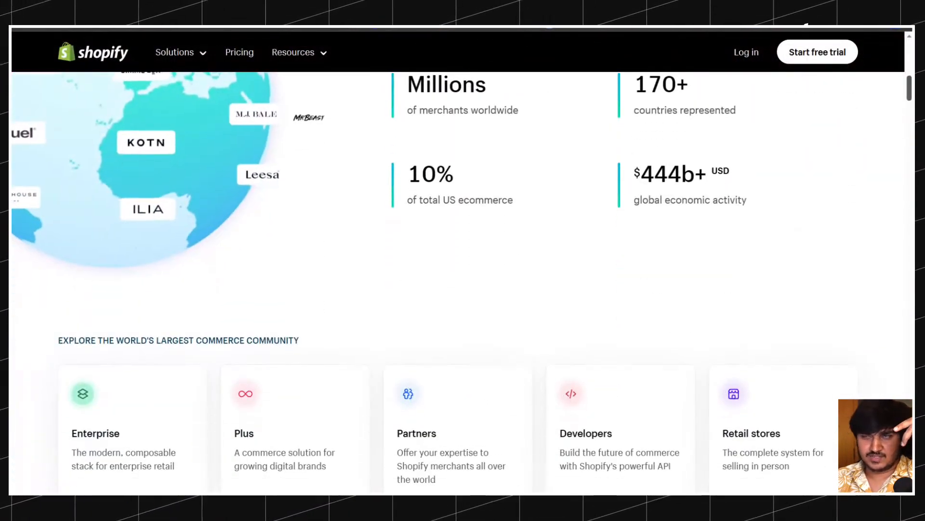
pyautogui.moveTo(910, 88); pyautogui.dragTo(910, 48)
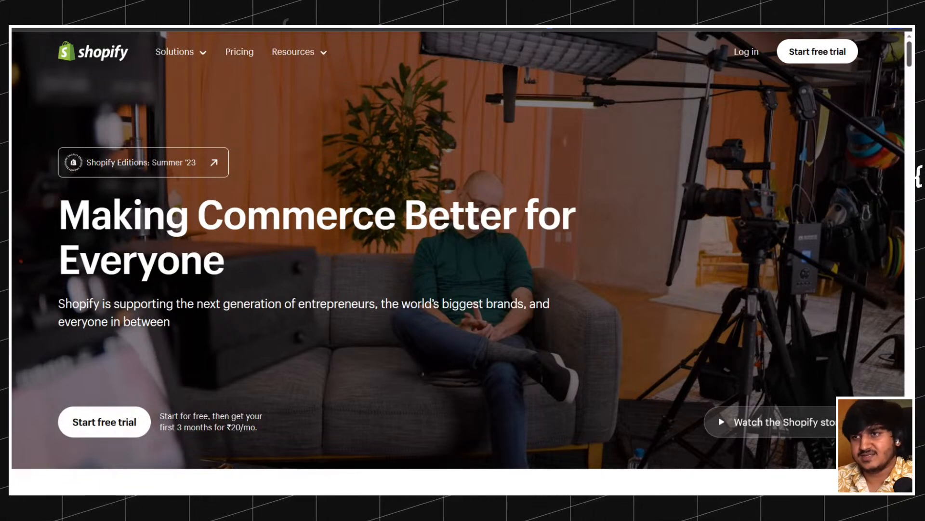
pyautogui.scroll(-3, 508, 113)
pyautogui.scroll(3, 508, 113)
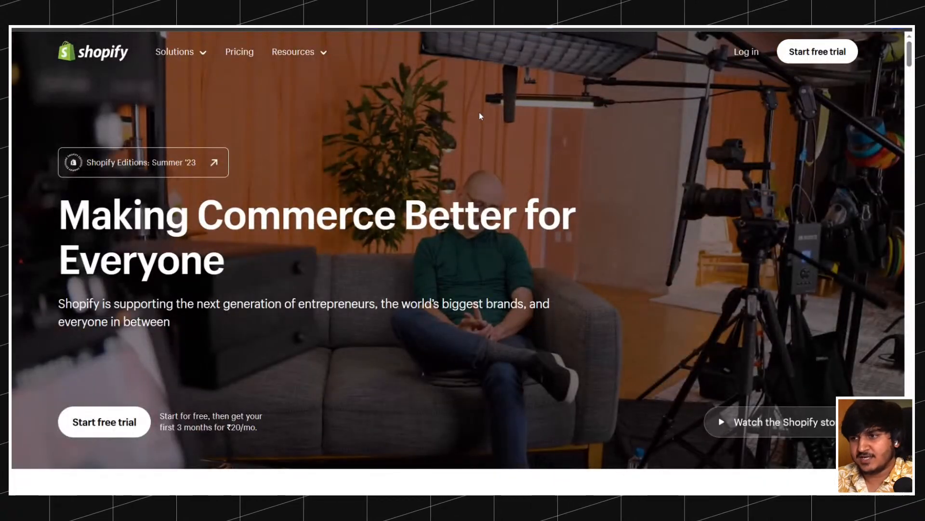
pyautogui.scroll(-3, 243, 63)
pyautogui.scroll(3, 193, 63)
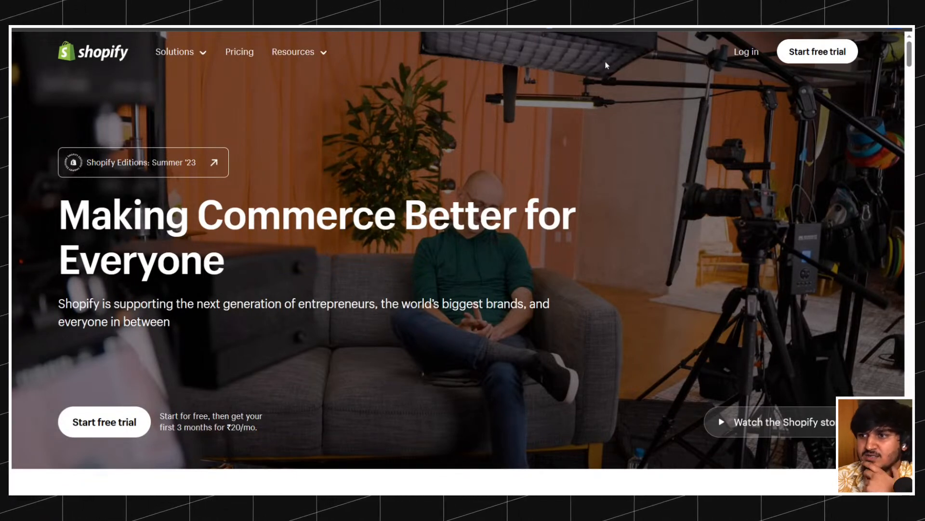
pyautogui.scroll(-4, 455, 147)
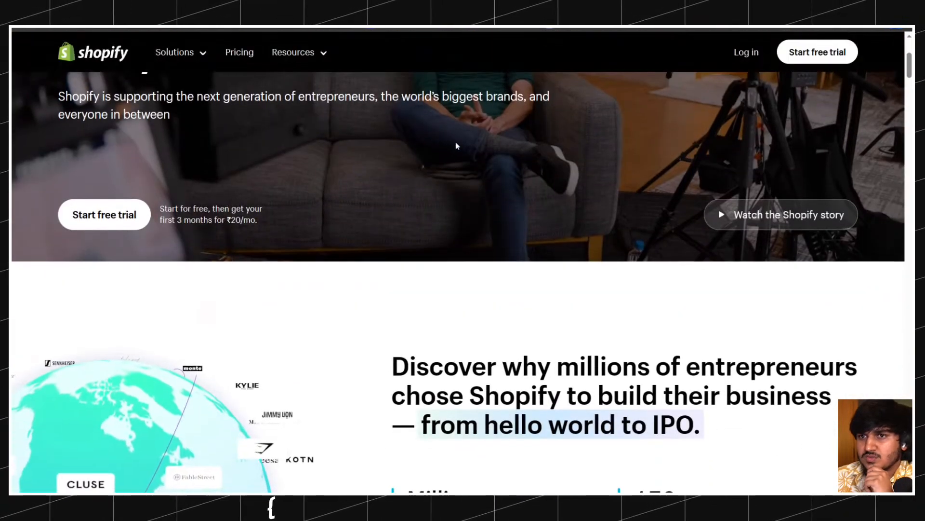
pyautogui.scroll(4, 457, 146)
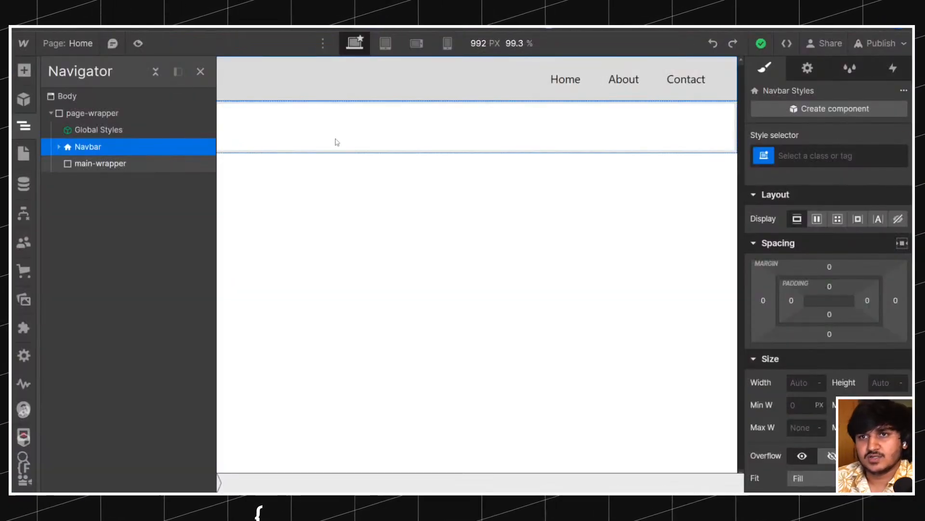
# Switch back to Webflow and add a Div Block inside main-wrapper.
pyautogui.click(337, 140)
pyautogui.click(24, 126)
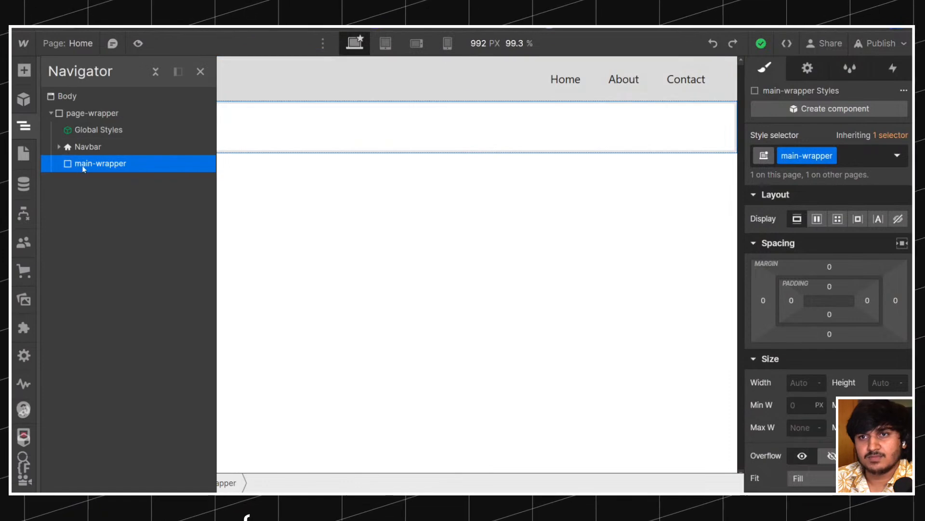
pyautogui.hotkey('ctrl', 'k')
pyautogui.write('d')
pyautogui.press('Return')
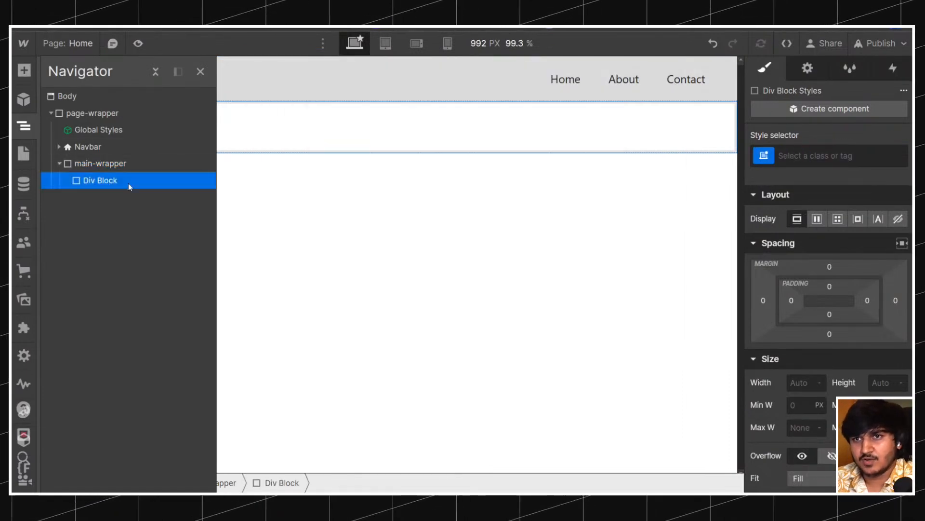
# Create the class section_hero on the new Div Block.
pyautogui.click(829, 156)
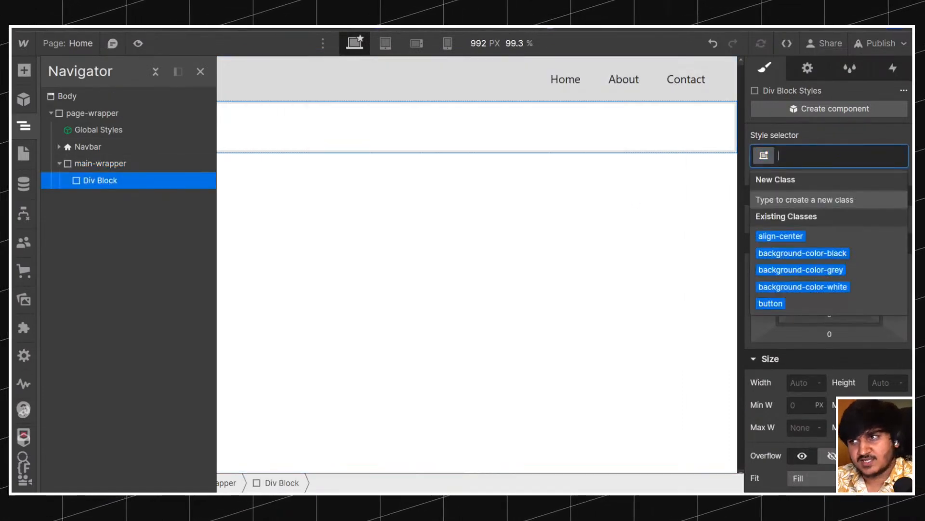
pyautogui.write('section')
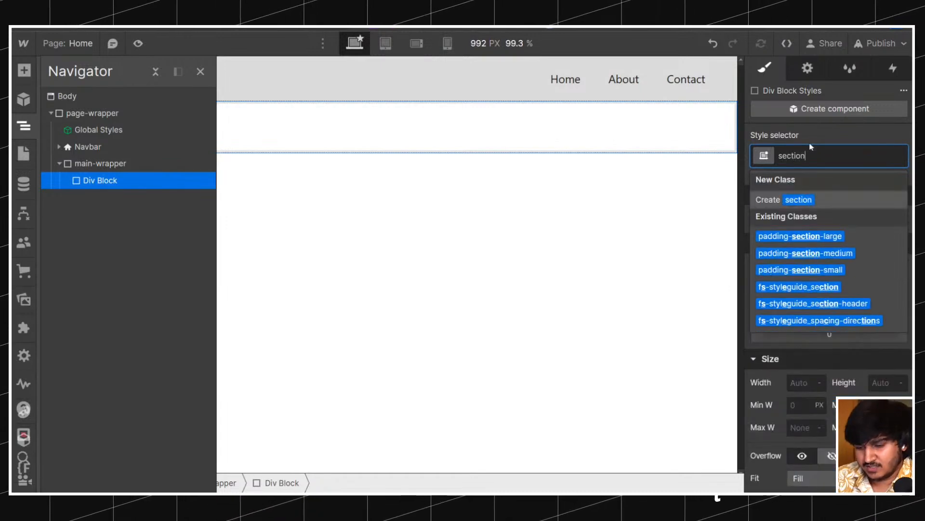
pyautogui.write('_hero')
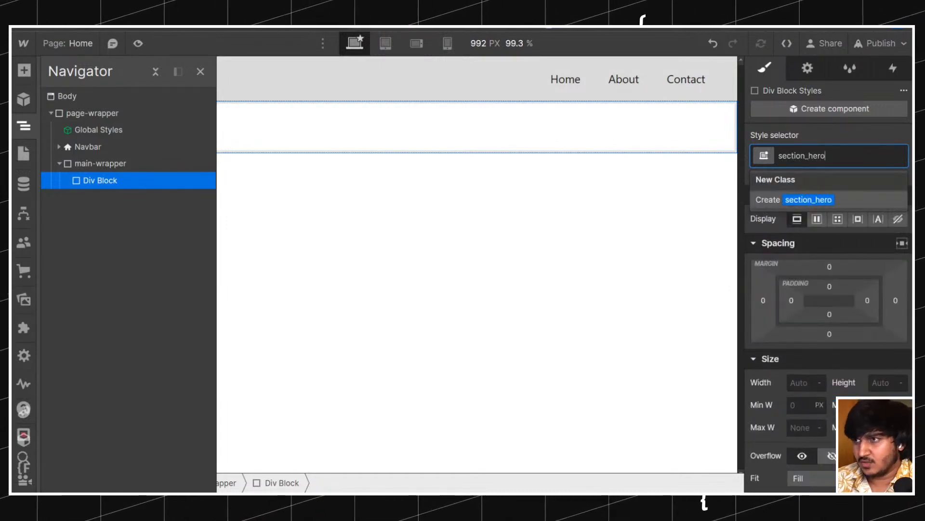
pyautogui.press('Return')
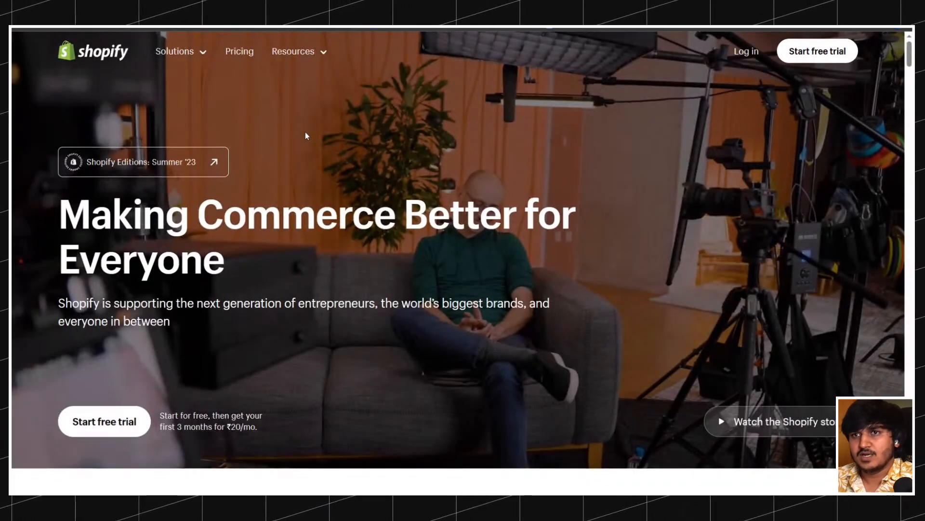
# Review the Shopify homepage's hero heading and layout as the reference for the section_hero block.
pyautogui.scroll(-5, 307, 136)
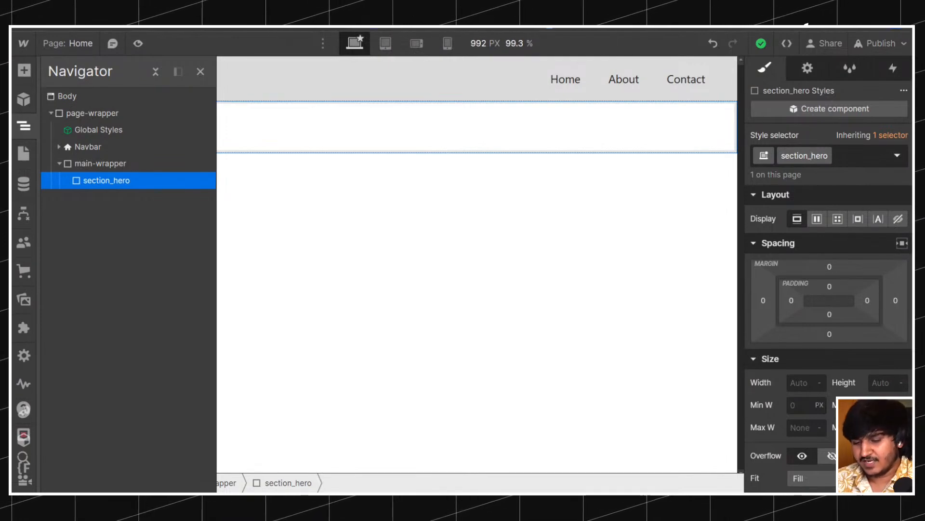
pyautogui.write('home-')
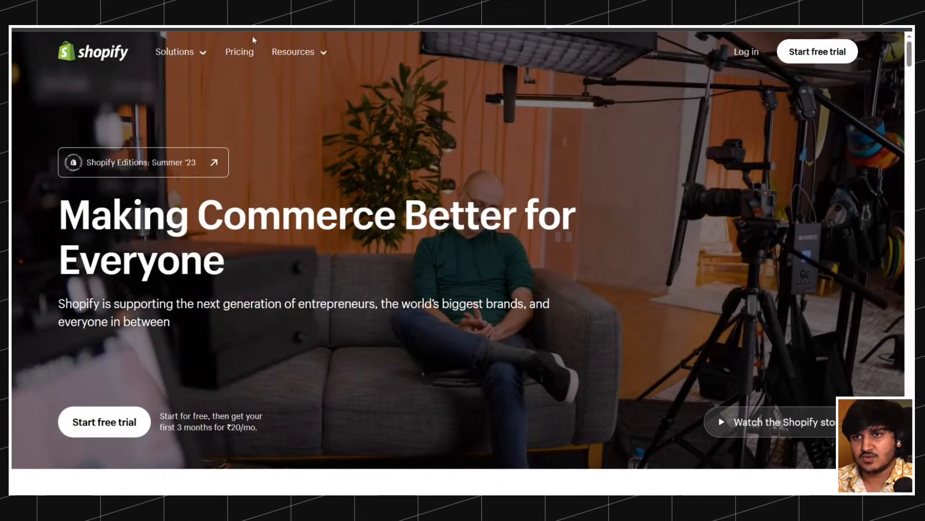
pyautogui.scroll(-3, 234, 83)
pyautogui.scroll(3, 233, 82)
pyautogui.moveTo(576, 217); pyautogui.dragTo(517, 216)
pyautogui.moveTo(450, 216); pyautogui.dragTo(465, 215)
pyautogui.moveTo(473, 159); pyautogui.dragTo(502, 177)
pyautogui.click(628, 221)
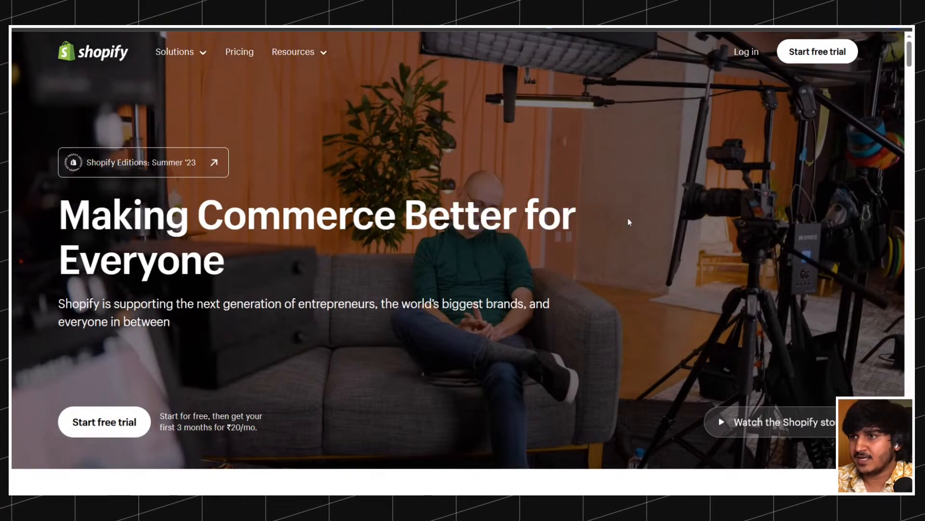
pyautogui.scroll(-4, 596, 306)
pyautogui.scroll(4, 593, 300)
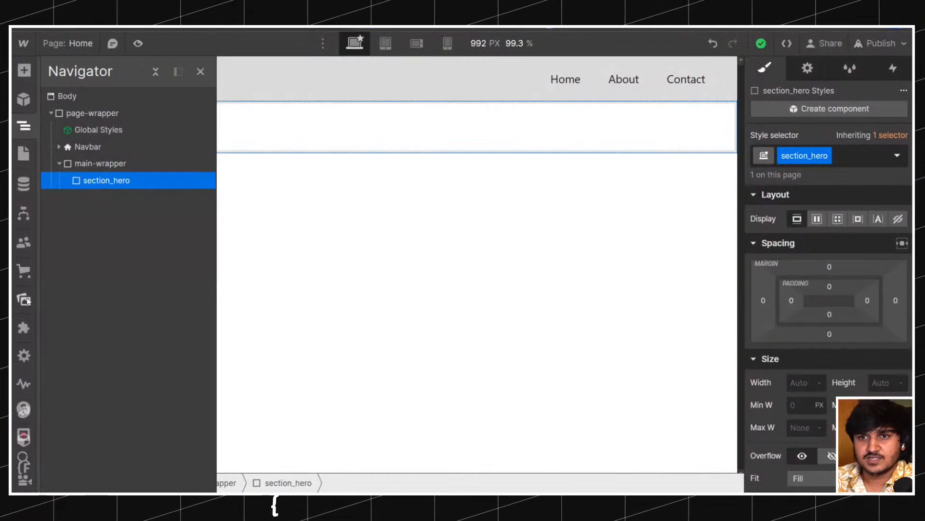
# Open the project's assets in Webflow and look through all the uploaded images.
pyautogui.click(25, 299)
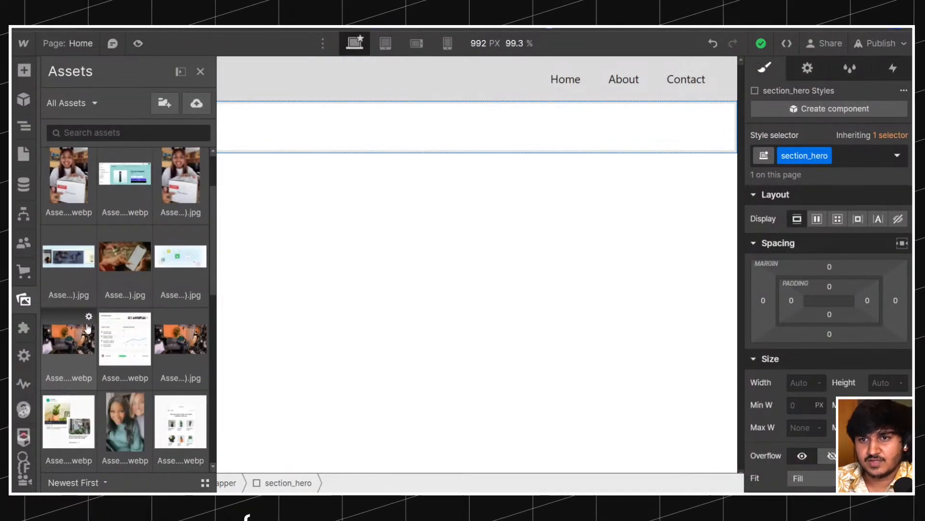
pyautogui.scroll(-10, 114, 323)
pyautogui.scroll(10, 109, 314)
pyautogui.scroll(-10, 108, 311)
pyautogui.scroll(10, 109, 313)
pyautogui.scroll(-10, 109, 312)
pyautogui.scroll(10, 111, 311)
pyautogui.scroll(-10, 116, 303)
pyautogui.scroll(10, 116, 303)
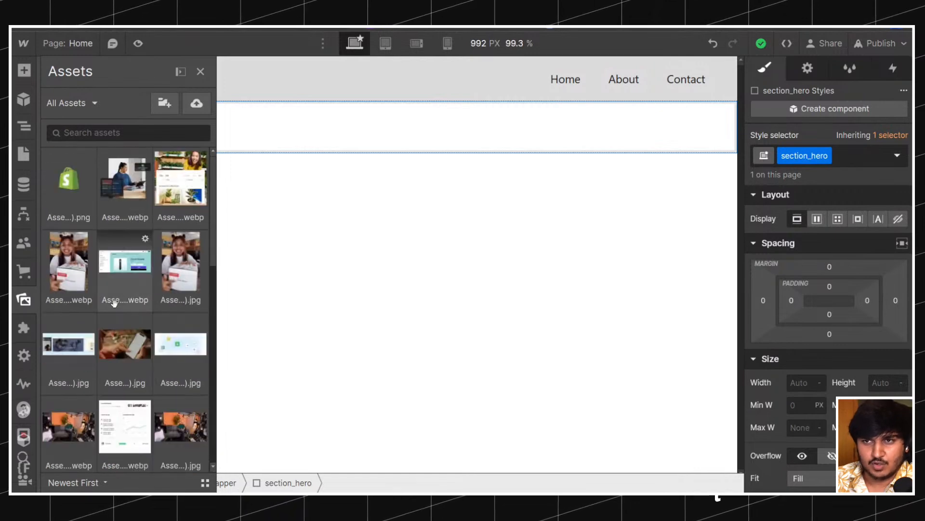
# Expand the assets into the full-width view and try selecting all the files for compression.
pyautogui.click(180, 71)
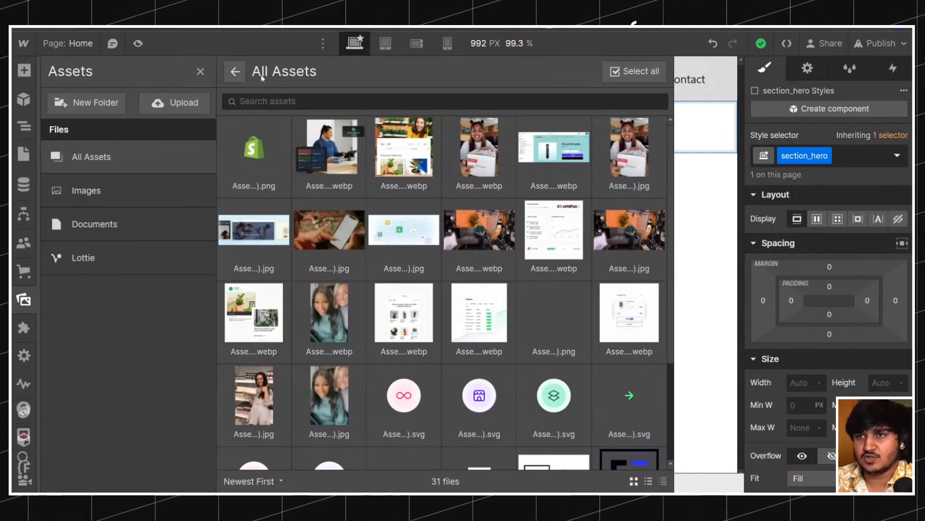
pyautogui.click(235, 72)
pyautogui.click(180, 71)
pyautogui.click(280, 186)
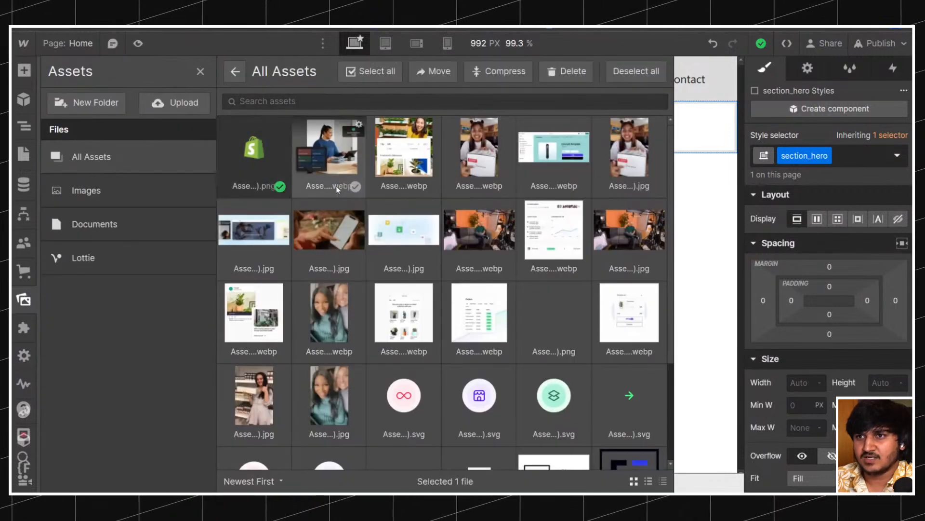
pyautogui.click(355, 186)
pyautogui.click(384, 77)
pyautogui.scroll(-3, 478, 242)
pyautogui.scroll(3, 479, 244)
pyautogui.scroll(-3, 482, 241)
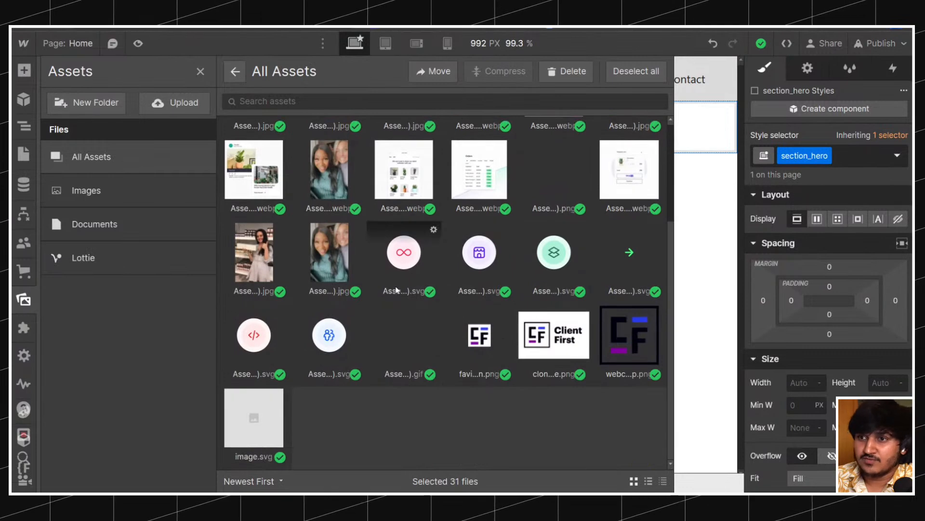
pyautogui.press('a')
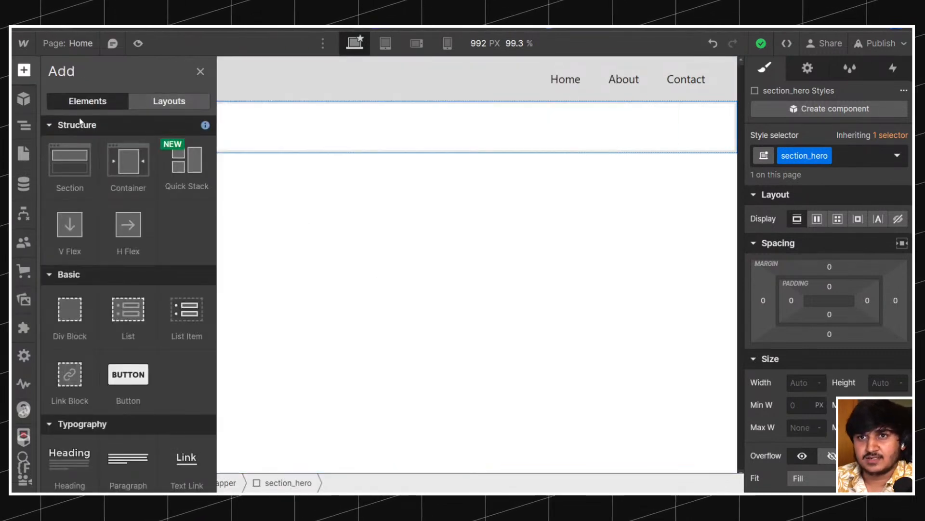
pyautogui.click(27, 128)
pyautogui.click(74, 44)
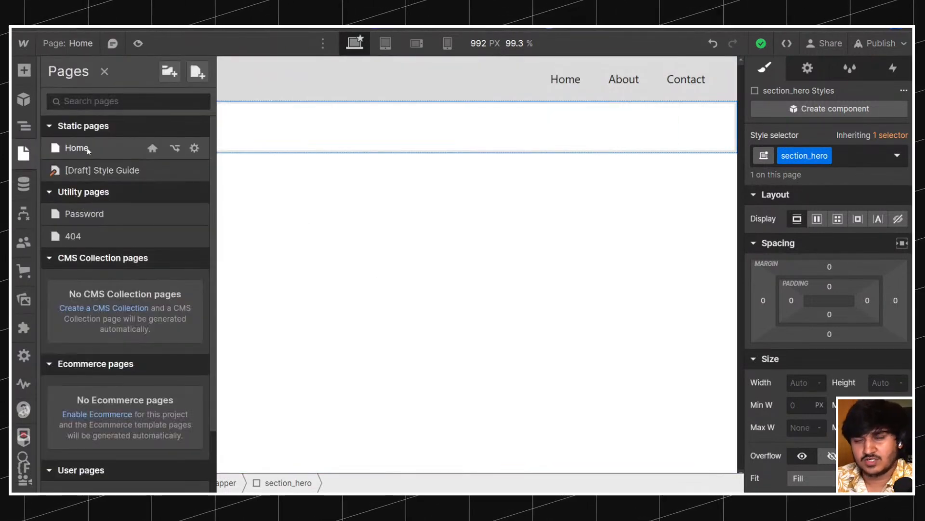
# Reopen the project's assets and filter them by .jpg.
pyautogui.click(23, 299)
pyautogui.scroll(-3, 354, 239)
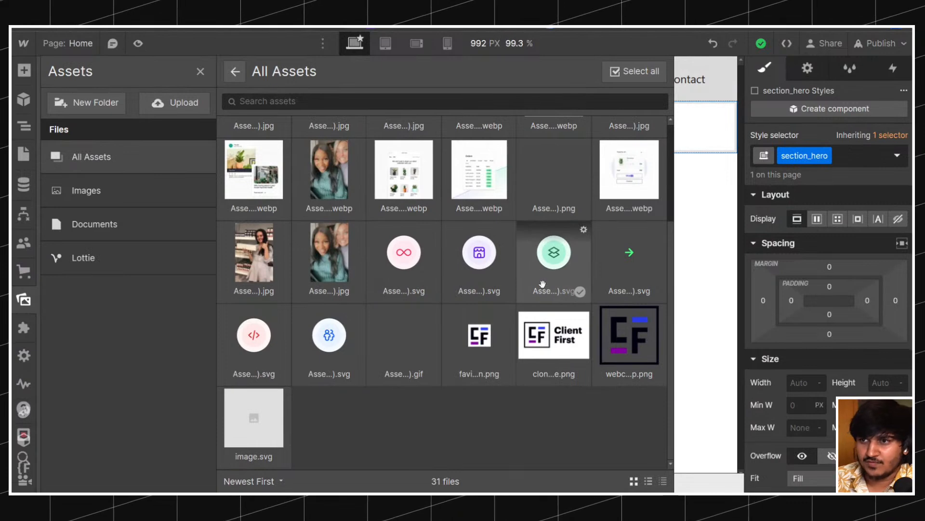
pyautogui.scroll(3, 504, 299)
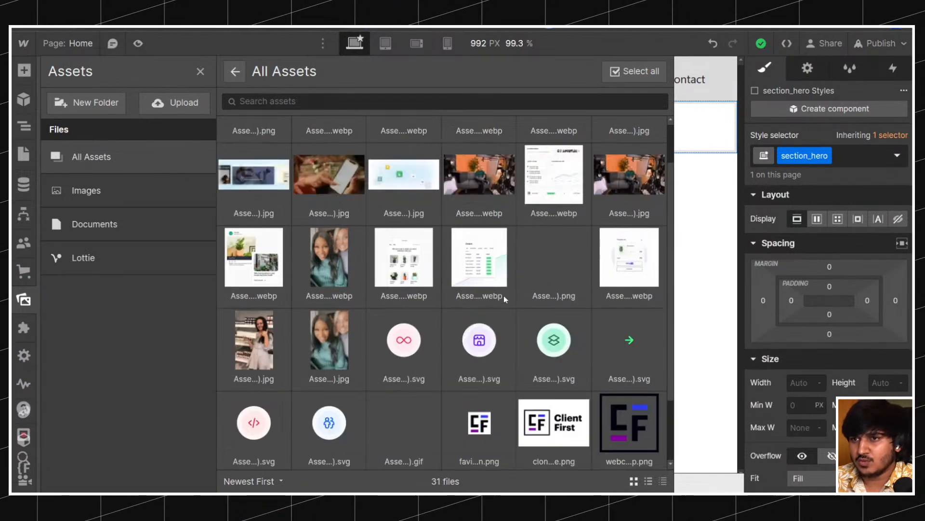
pyautogui.click(240, 101)
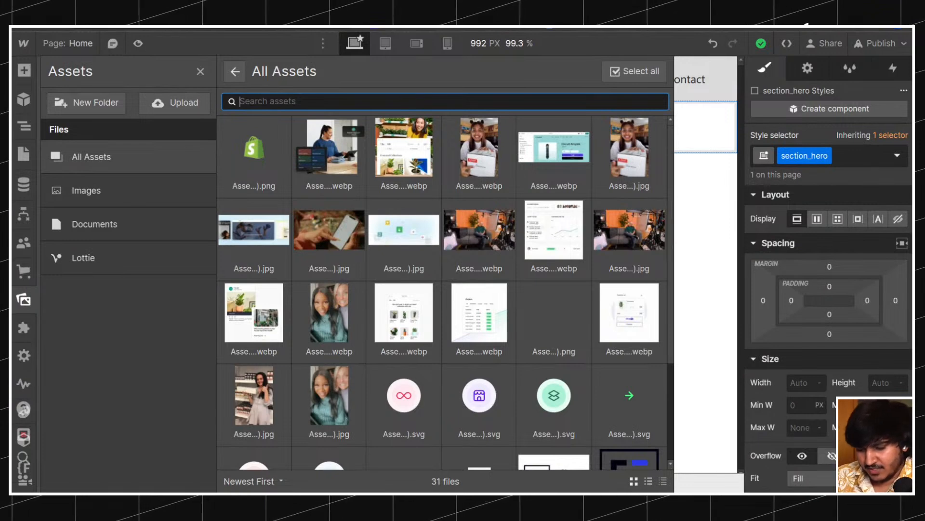
pyautogui.write('.jpg')
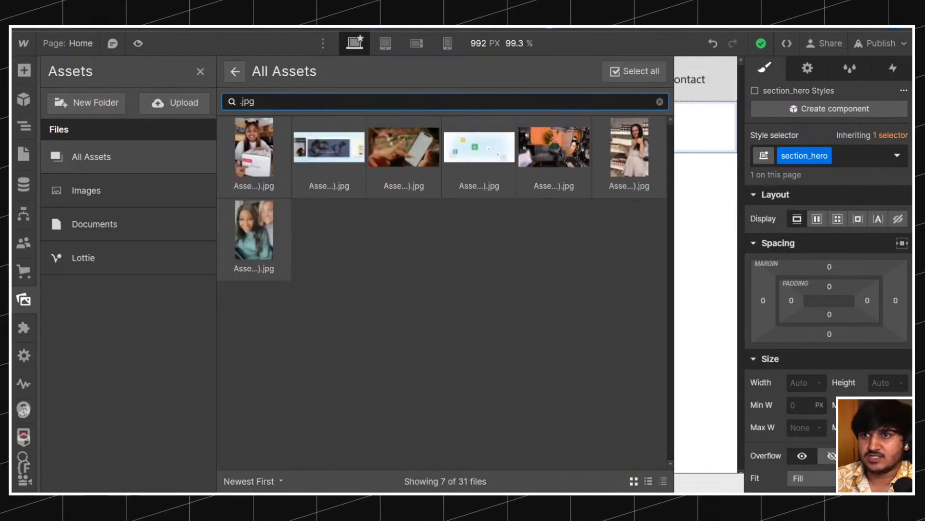
# Select all the filtered .jpg images and compress them.
pyautogui.click(254, 159)
pyautogui.click(329, 154)
pyautogui.click(387, 164)
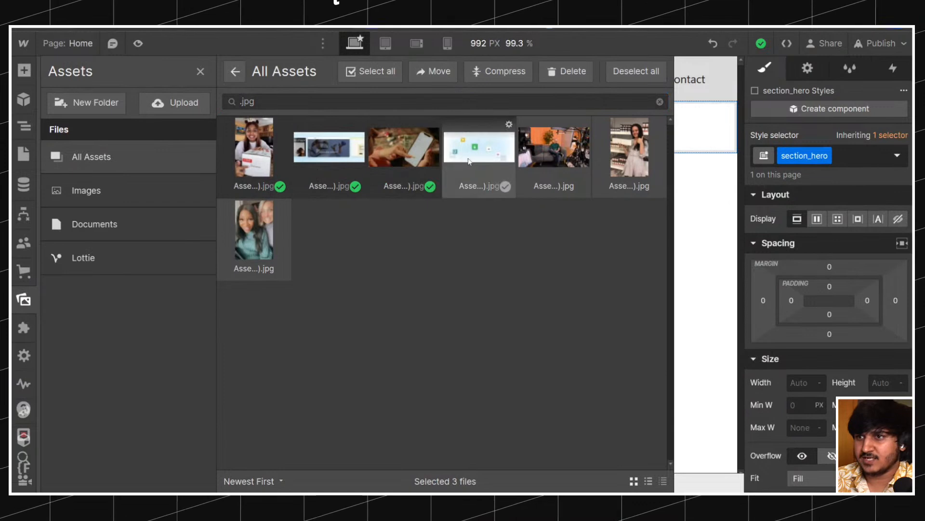
pyautogui.click(467, 162)
pyautogui.click(554, 154)
pyautogui.click(630, 154)
pyautogui.click(254, 231)
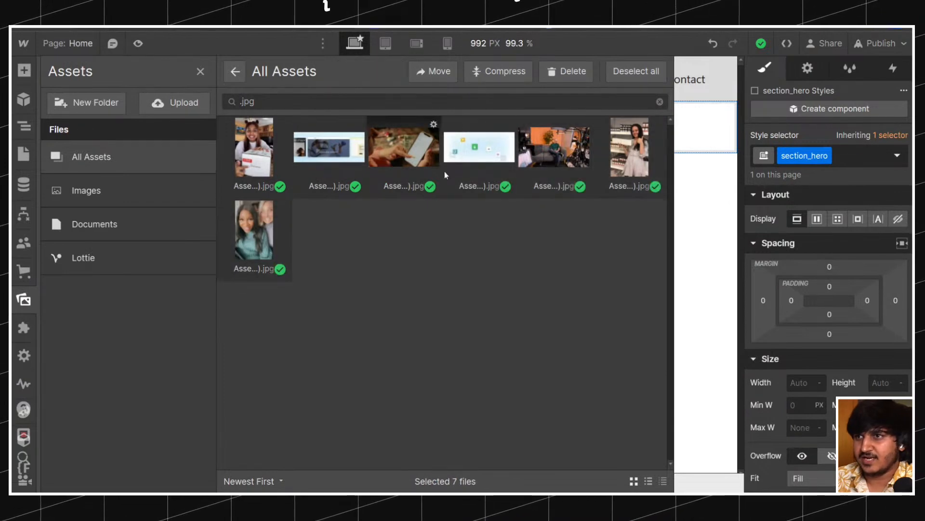
pyautogui.click(496, 73)
pyautogui.click(593, 305)
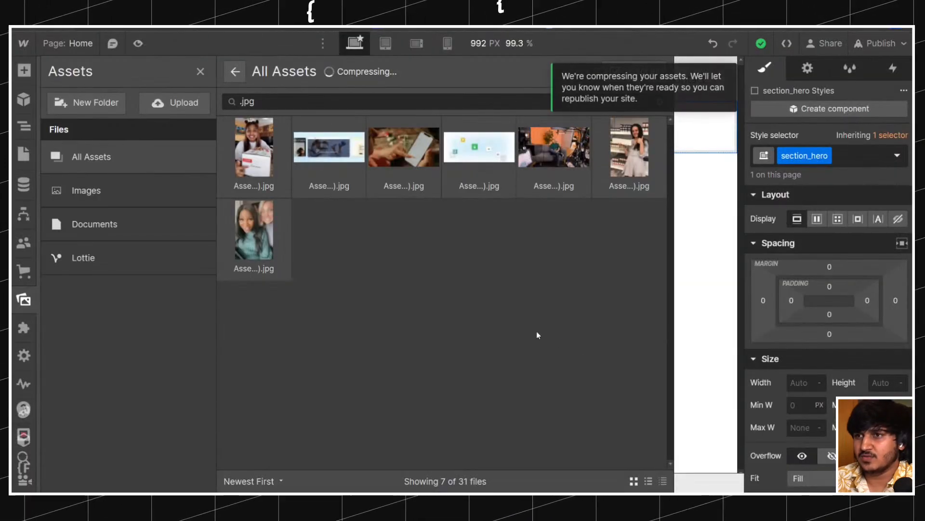
# Check the assets for .jpeg files, replacing the .jpg filter, and filter by .png instead.
pyautogui.click(260, 102)
pyautogui.press('BackSpace')
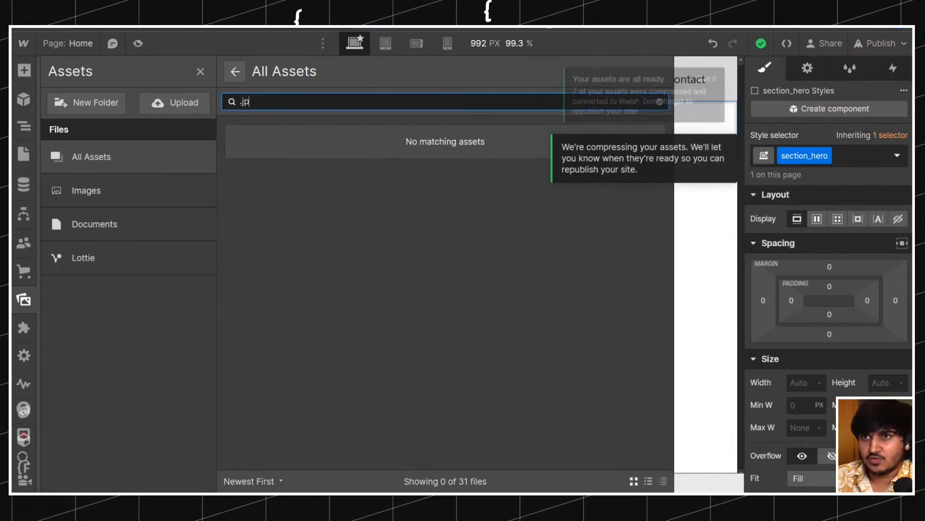
pyautogui.write('eg')
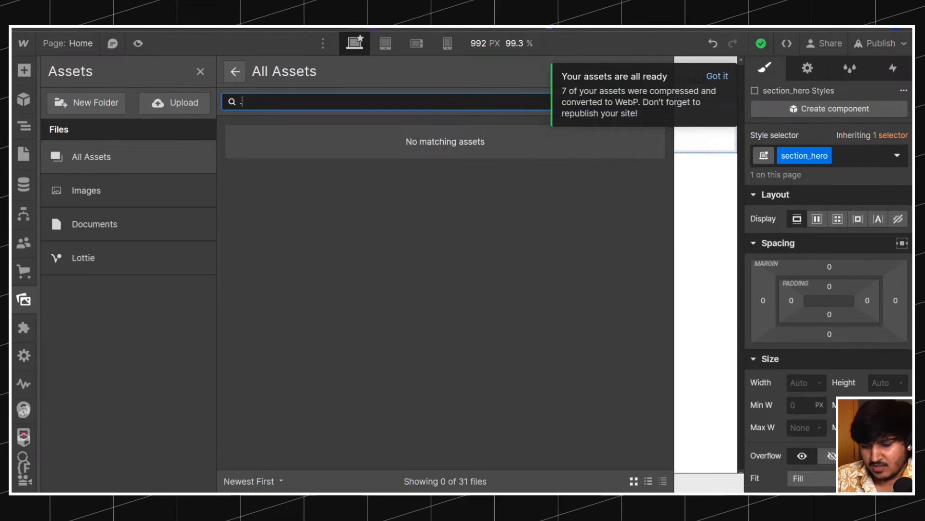
pyautogui.press('BackSpace')
pyautogui.write('png')
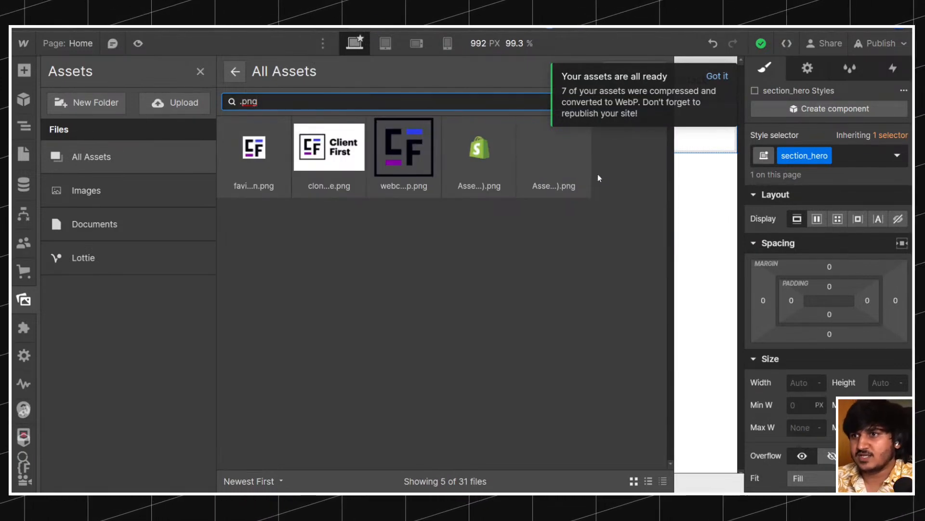
# Select the Shopify logo and the other uploaded .png asset, leaving out the Client-First images, and compress both.
pyautogui.click(505, 186)
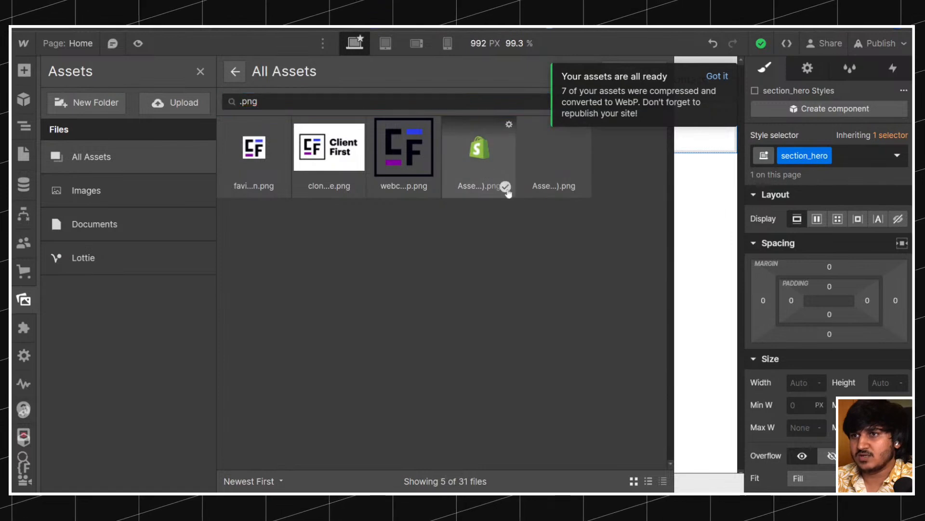
pyautogui.click(580, 186)
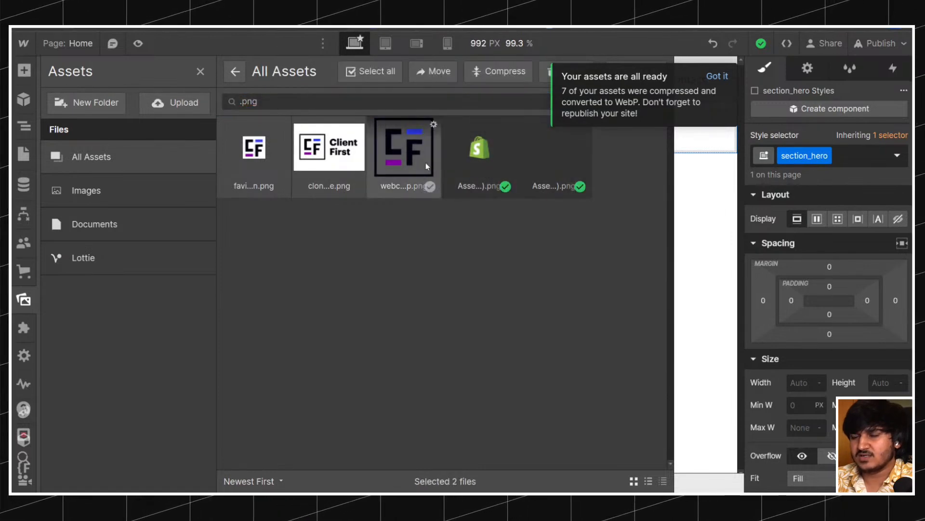
pyautogui.moveTo(711, 91); pyautogui.dragTo(743, 99)
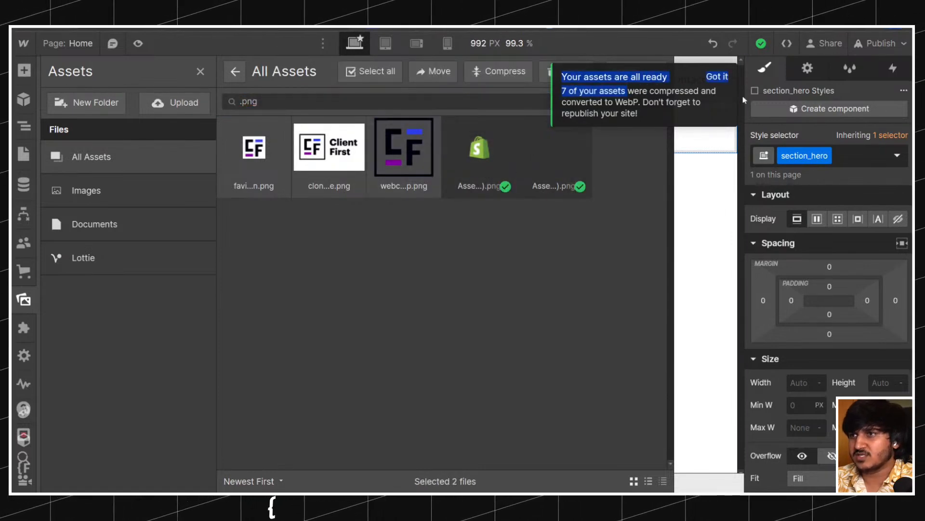
pyautogui.click(716, 76)
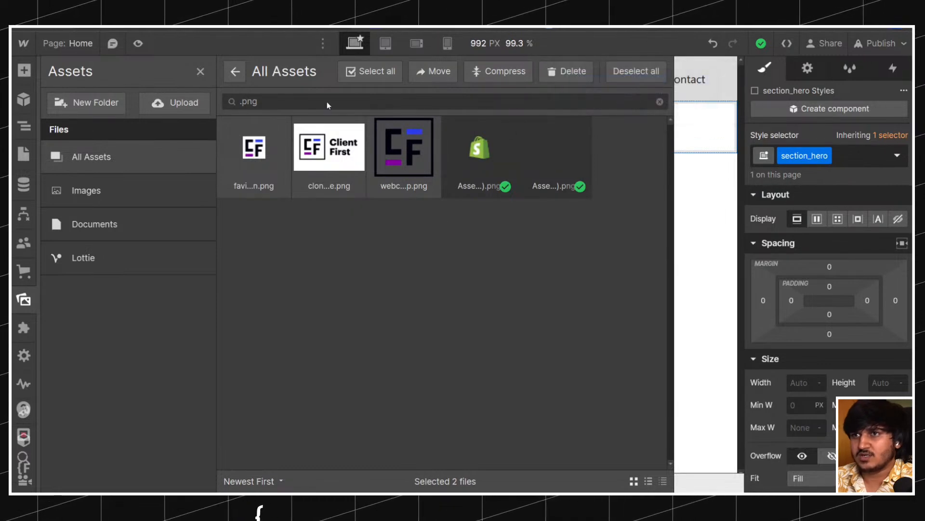
pyautogui.click(512, 77)
pyautogui.click(590, 314)
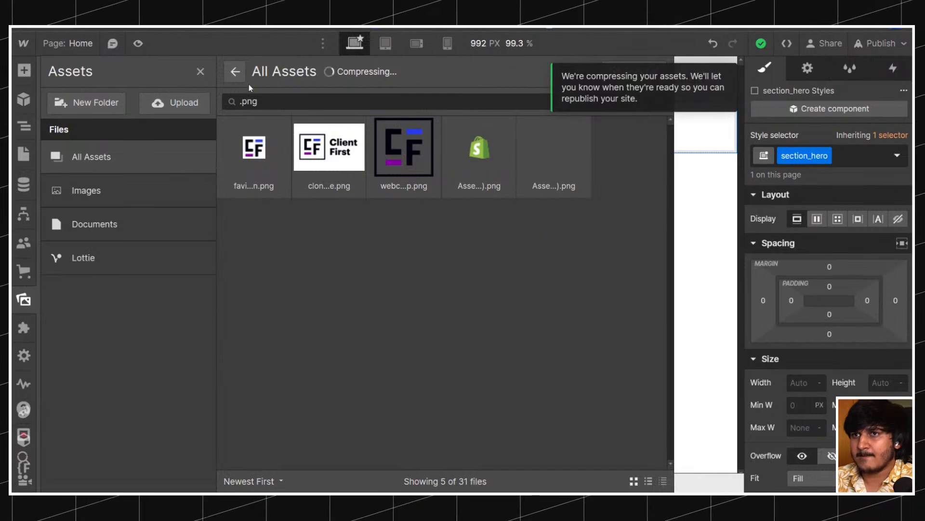
pyautogui.moveTo(260, 101); pyautogui.dragTo(241, 82)
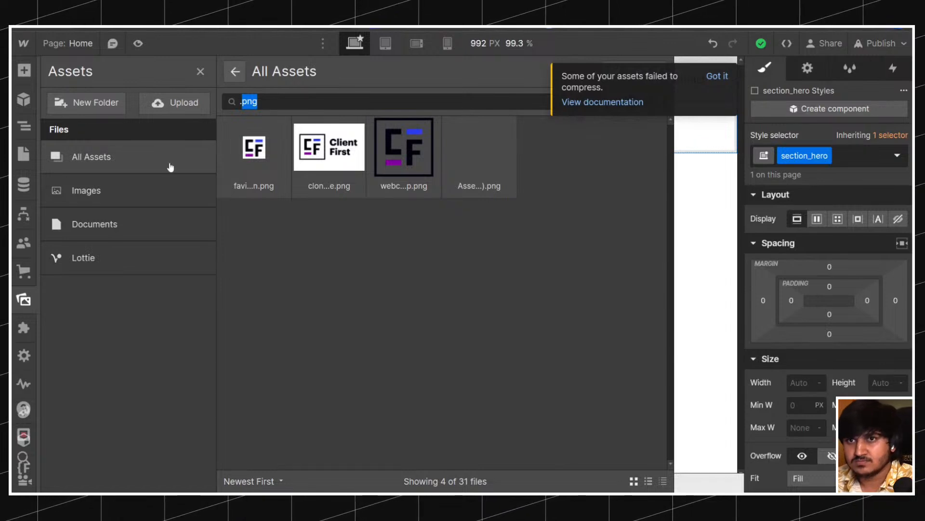
# Review how section_hero is nested inside main-wrapper in the page structure.
pyautogui.click(23, 127)
pyautogui.click(135, 169)
pyautogui.click(125, 187)
pyautogui.click(121, 166)
pyautogui.click(122, 181)
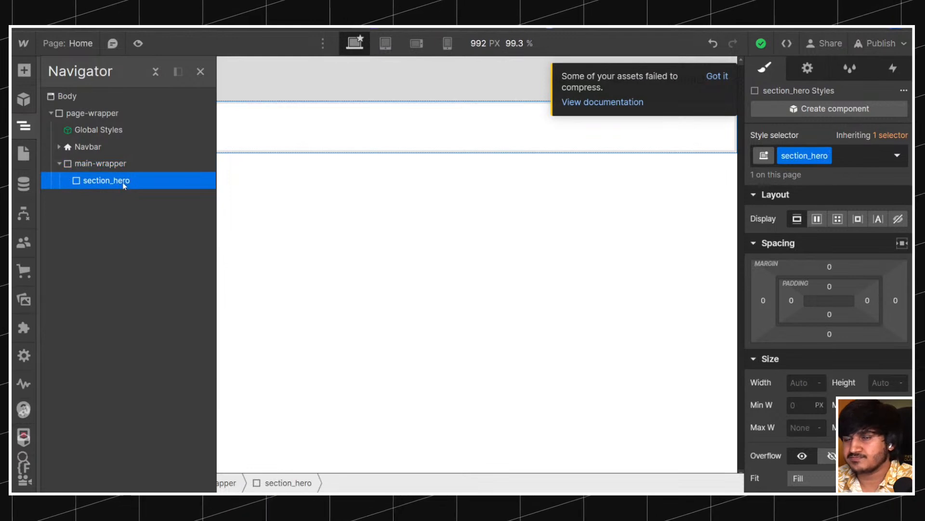
pyautogui.click(123, 169)
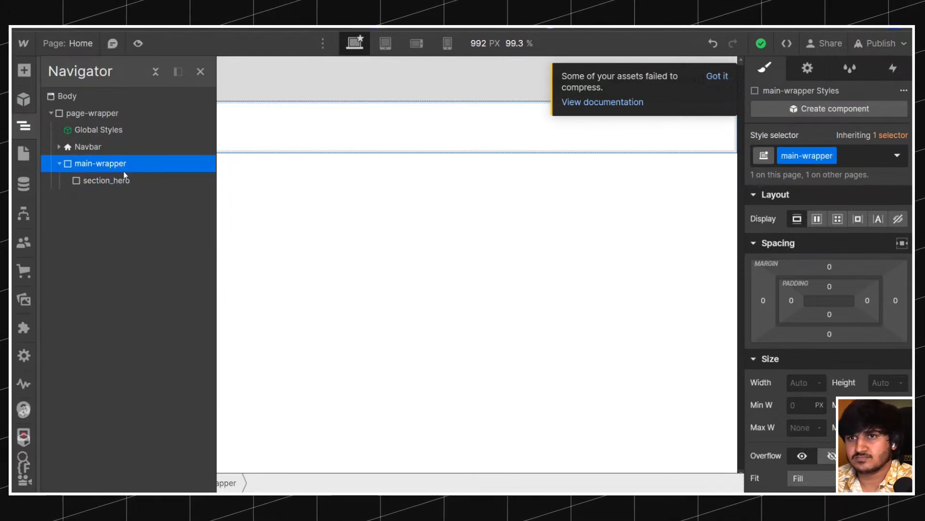
pyautogui.click(123, 181)
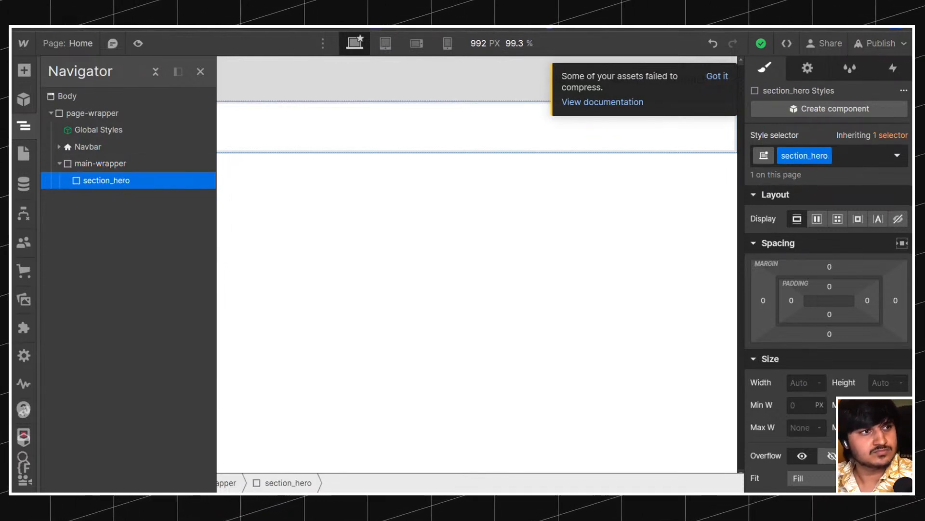
pyautogui.click(104, 164)
pyautogui.click(104, 181)
pyautogui.click(104, 164)
pyautogui.click(114, 181)
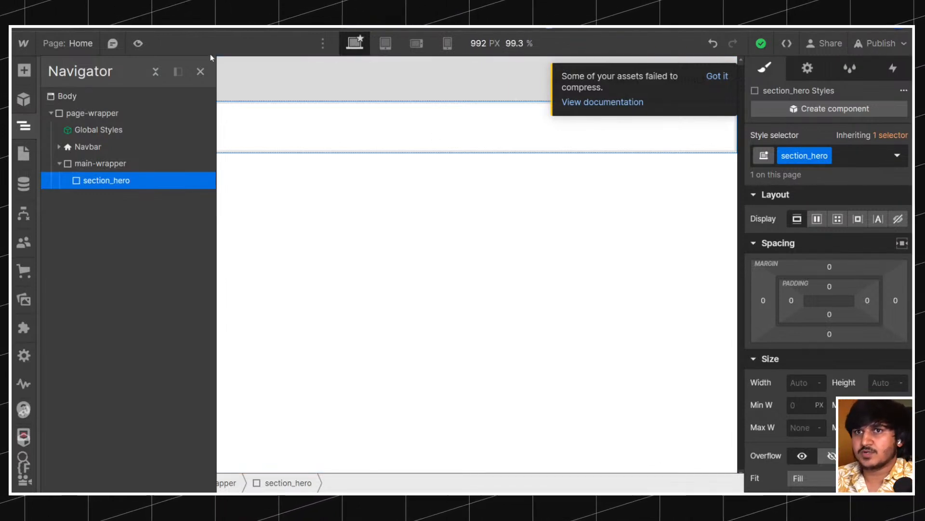
pyautogui.click(59, 163)
pyautogui.click(96, 163)
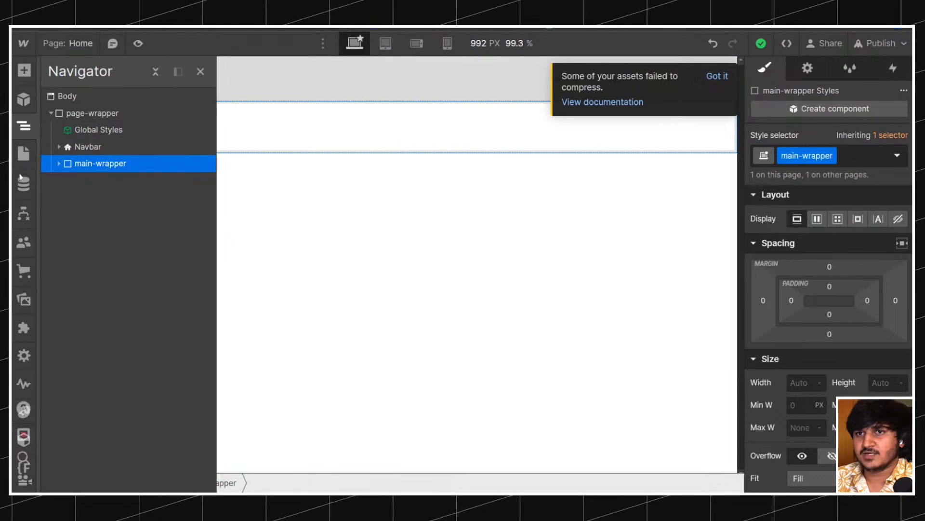
pyautogui.click(58, 163)
# Open the Client-First docs on finsweet.com in a new browser tab and read the Core Structure strategy page.
pyautogui.hotkey('ctrl', 't')
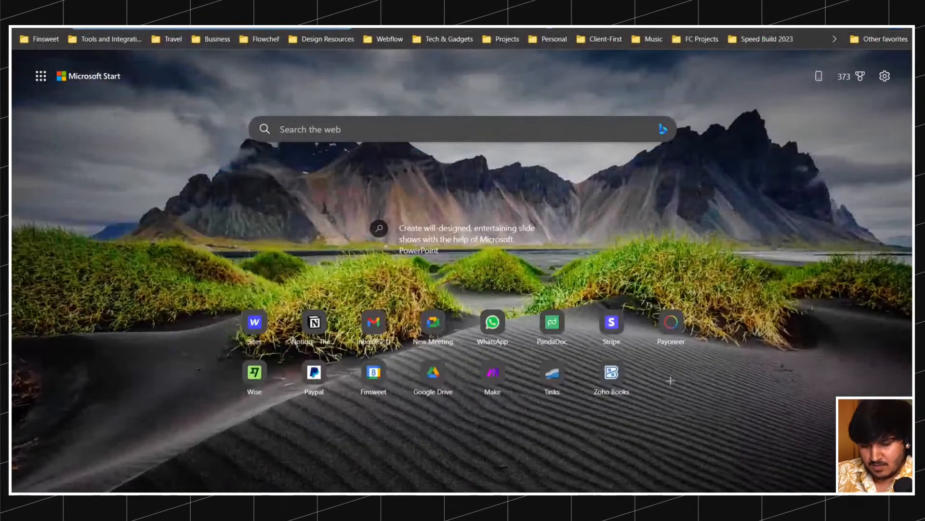
pyautogui.write('finsweet')
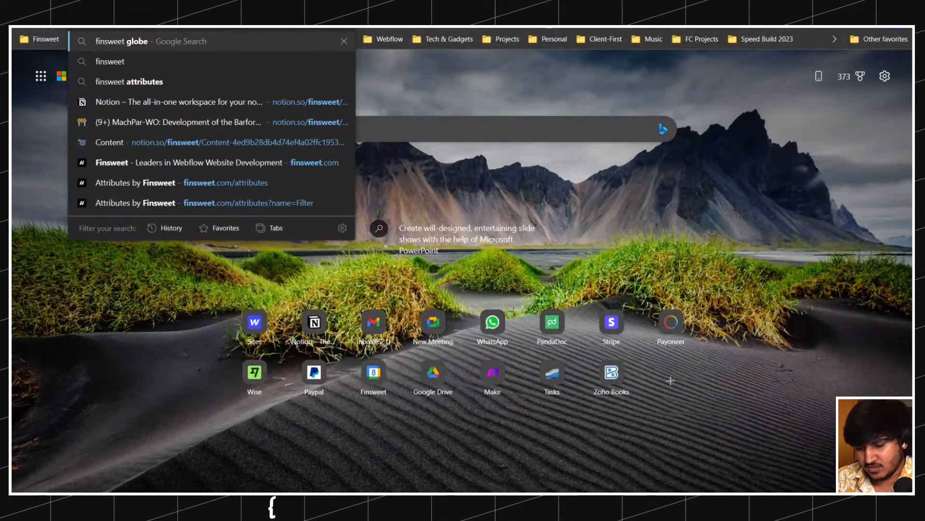
pyautogui.write('.com/clie')
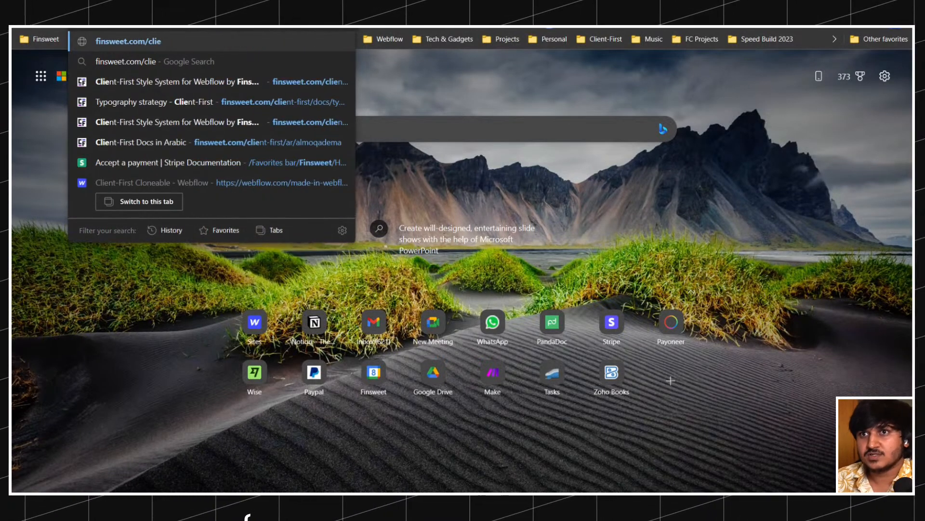
pyautogui.click(235, 79)
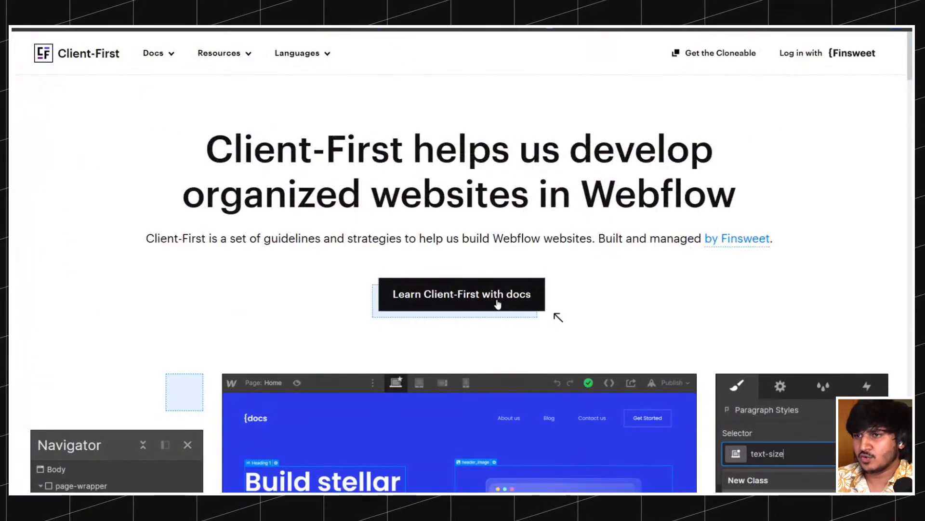
pyautogui.click(543, 304)
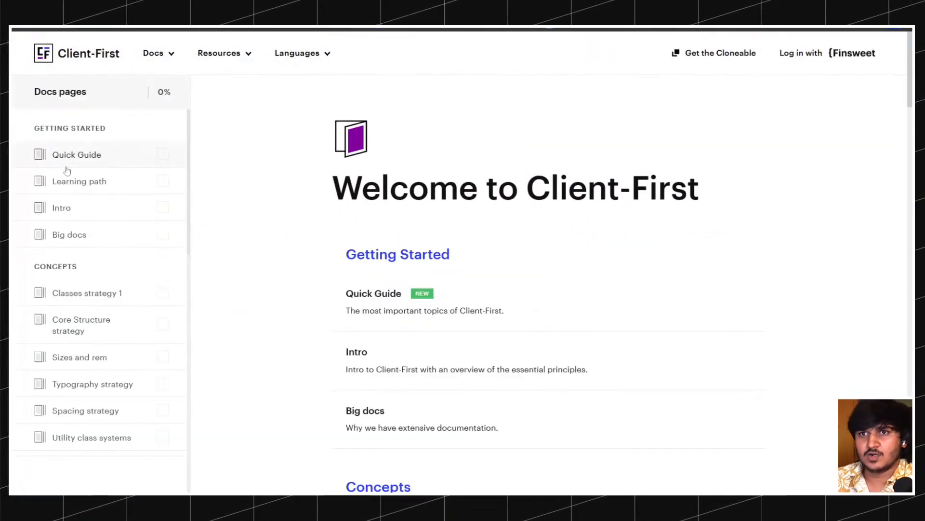
pyautogui.click(138, 326)
pyautogui.scroll(-6, 461, 224)
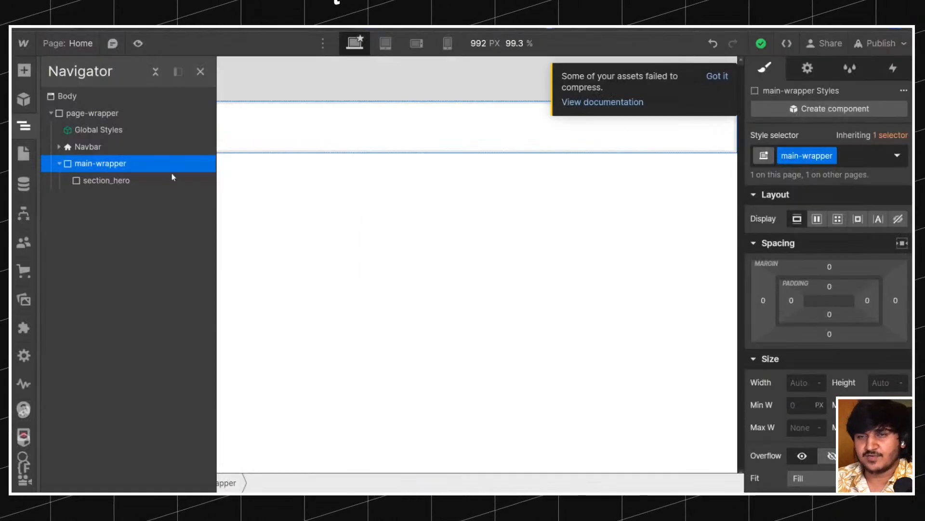
# Inspect how the section_hero class is filed in the section folder of Finsweet's Client-First Folders view.
pyautogui.click(121, 183)
pyautogui.click(800, 155)
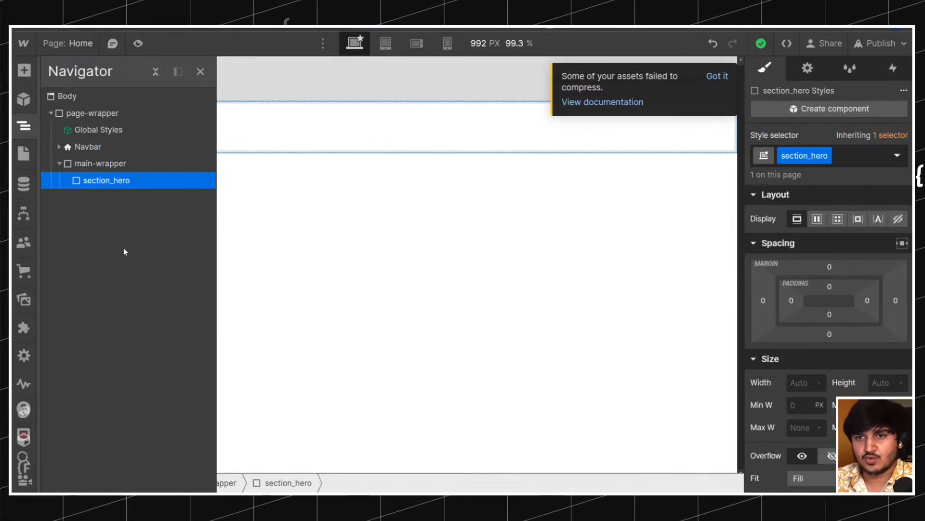
pyautogui.hotkey('ctrl', '-')
pyautogui.hotkey('ctrl', '-')
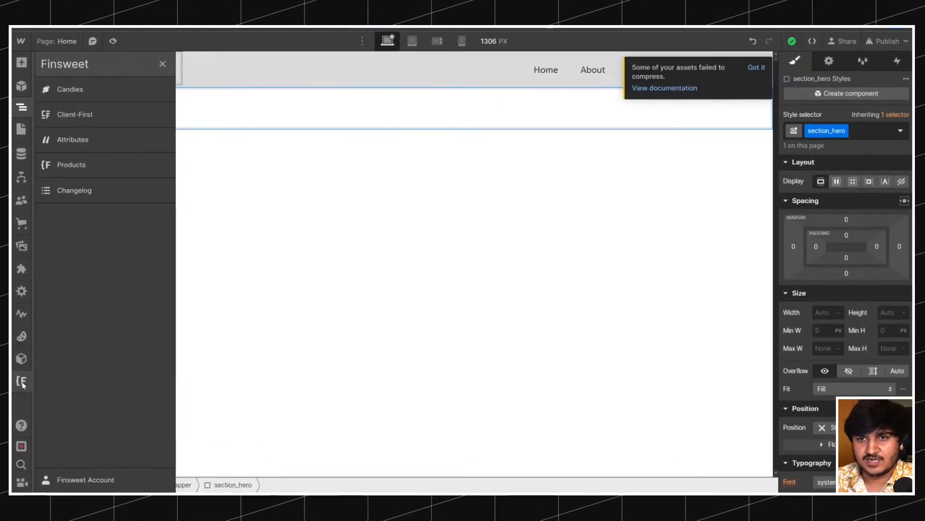
pyautogui.click(21, 382)
pyautogui.click(109, 96)
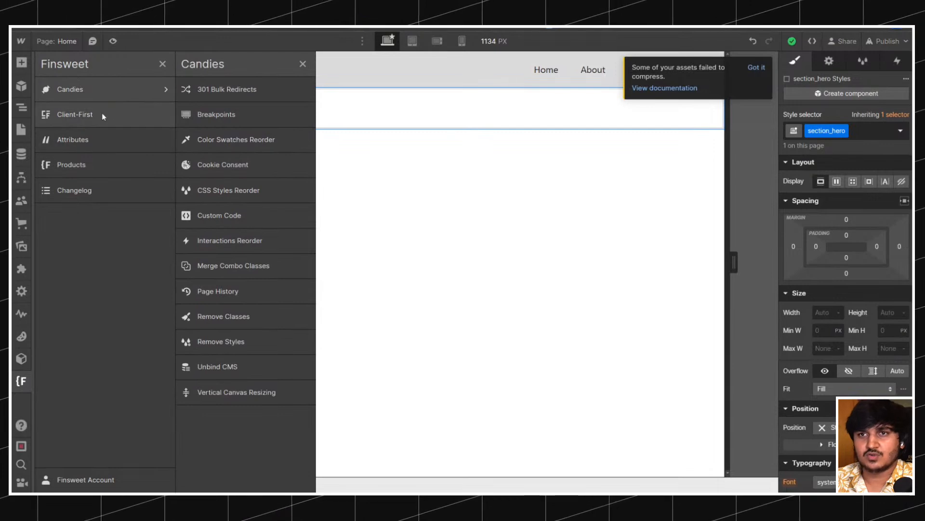
pyautogui.click(103, 113)
pyautogui.hotkey('ctrl', '+')
pyautogui.click(113, 287)
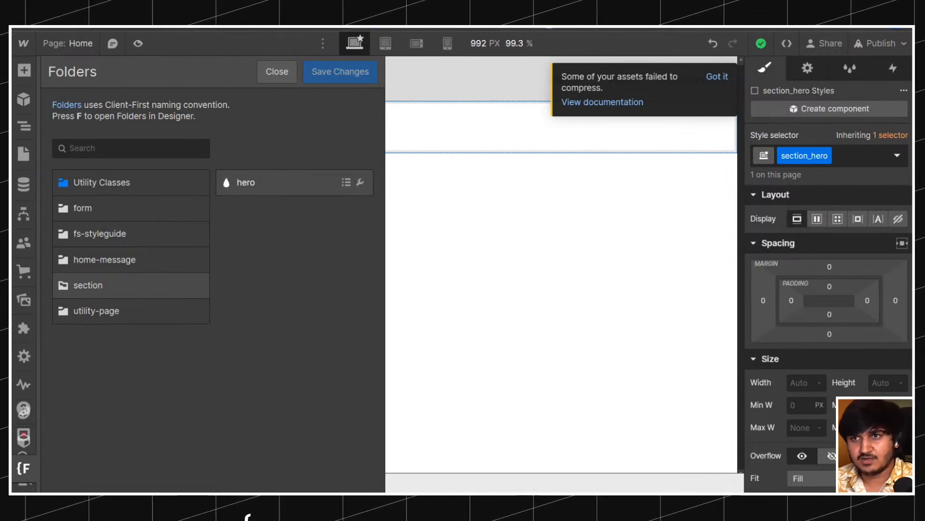
pyautogui.click(516, 175)
# Try renaming the section_hero class to section-hero, dismiss the asset compression notice and undo the rename.
pyautogui.click(31, 124)
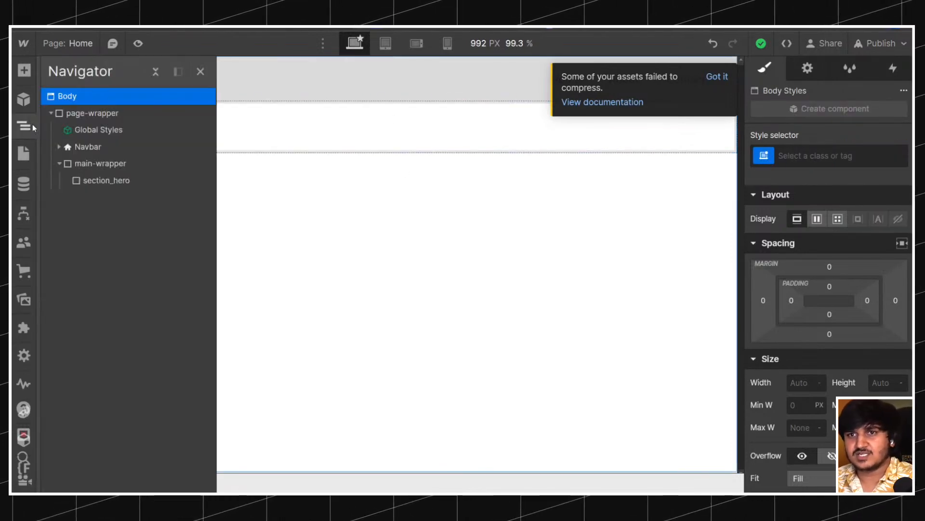
pyautogui.click(89, 187)
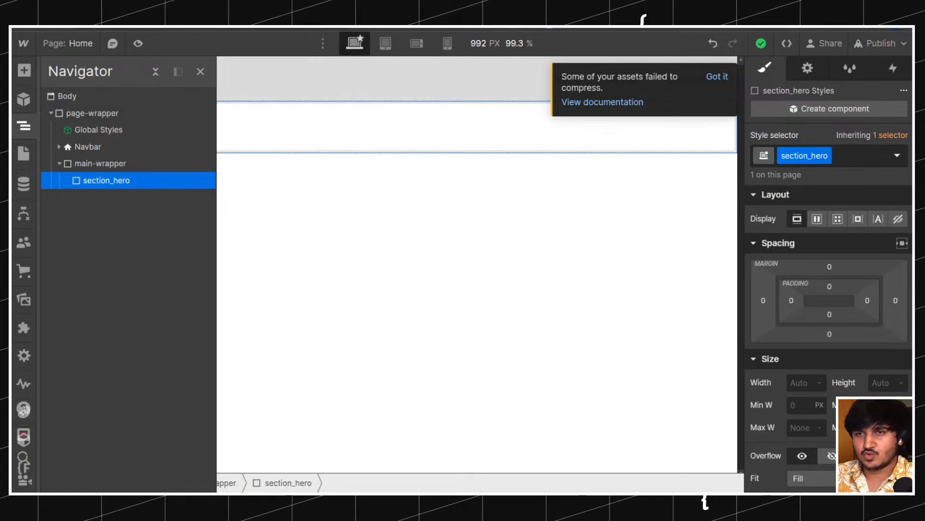
pyautogui.click(811, 155)
pyautogui.click(811, 155)
pyautogui.press('BackSpace')
pyautogui.write('-')
pyautogui.press('Return')
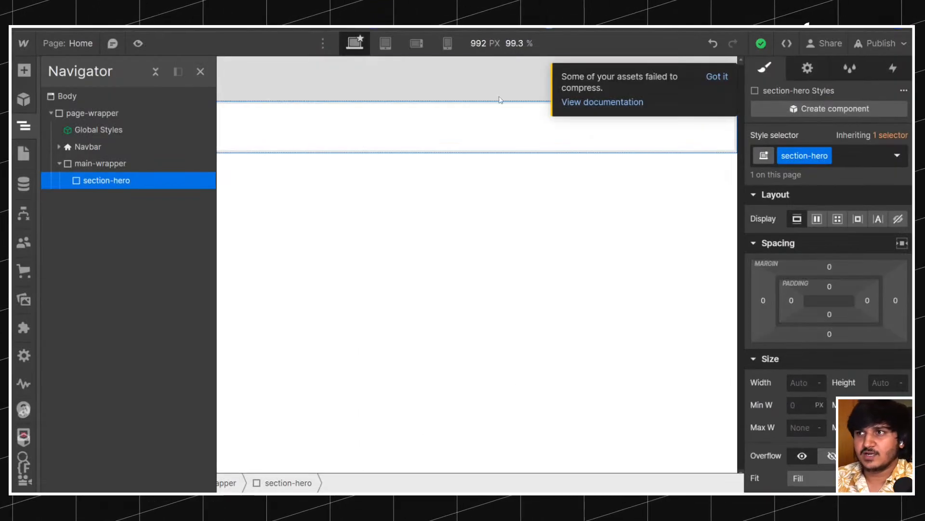
pyautogui.click(717, 76)
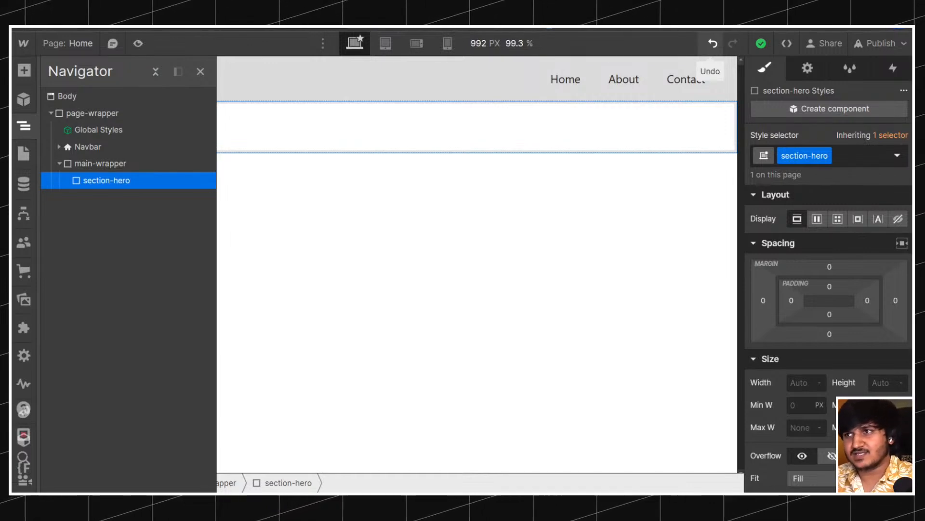
pyautogui.click(713, 43)
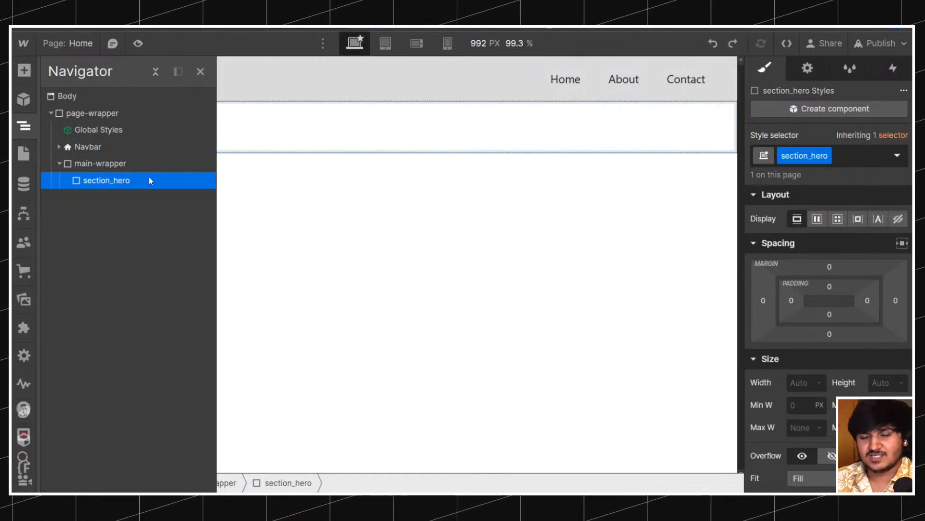
# Add a div block inside section_hero and assign it the existing padding-global class.
pyautogui.hotkey('ctrl', 'e')
pyautogui.write('d')
pyautogui.click(292, 156)
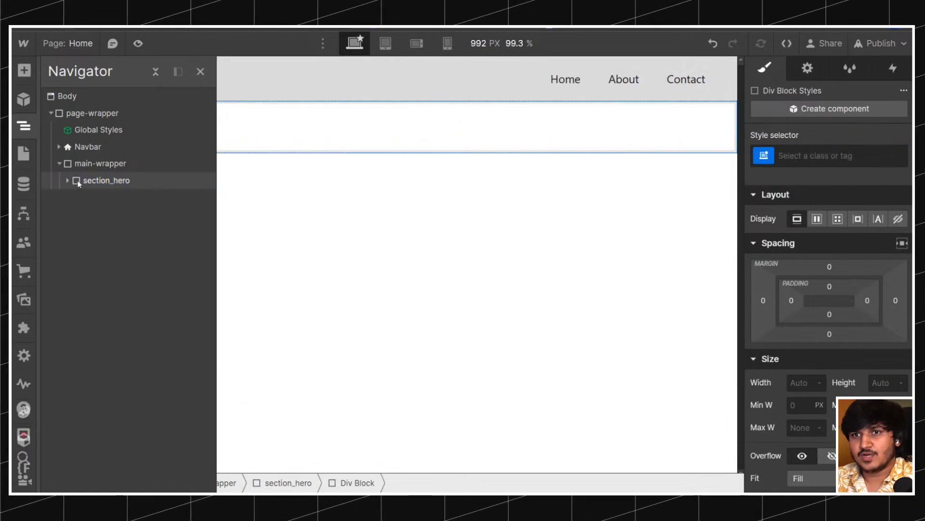
pyautogui.hotkey('ctrl', 'Return')
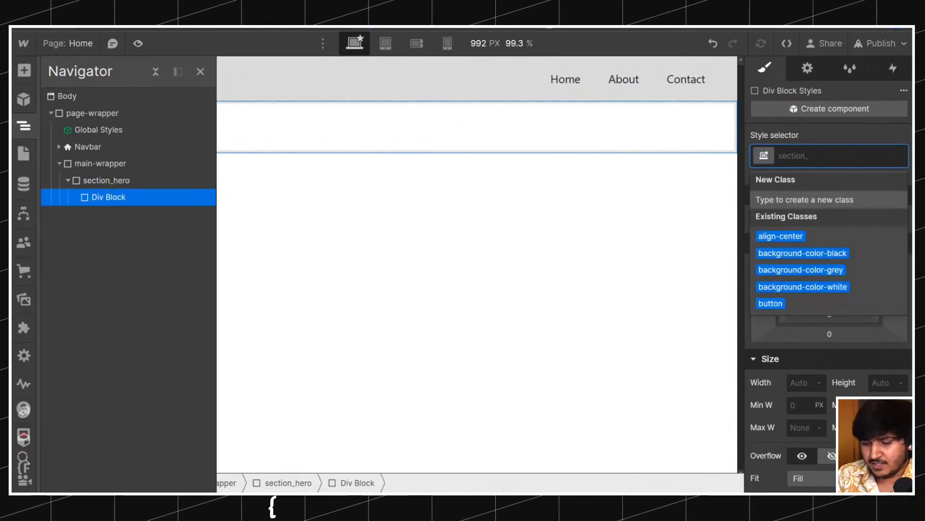
pyautogui.write('paddgin')
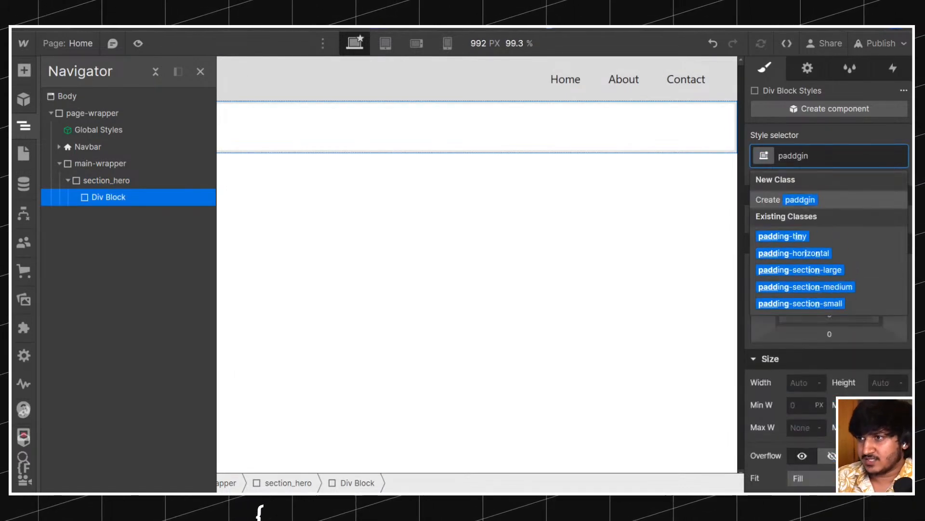
pyautogui.press('BackSpace')
pyautogui.press('BackSpace')
pyautogui.press('BackSpace')
pyautogui.press('BackSpace')
pyautogui.press('BackSpace')
pyautogui.press('BackSpace')
pyautogui.write('adgloba')
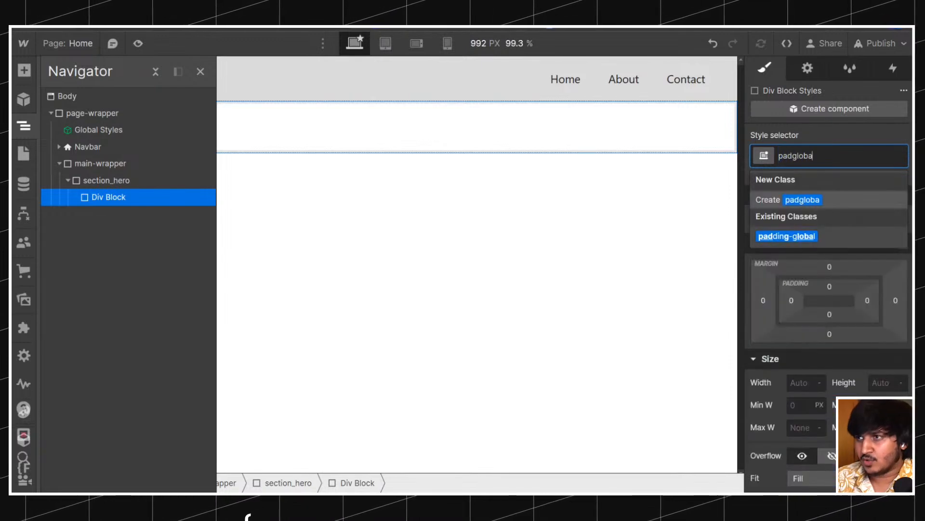
pyautogui.press('Down')
pyautogui.press('Return')
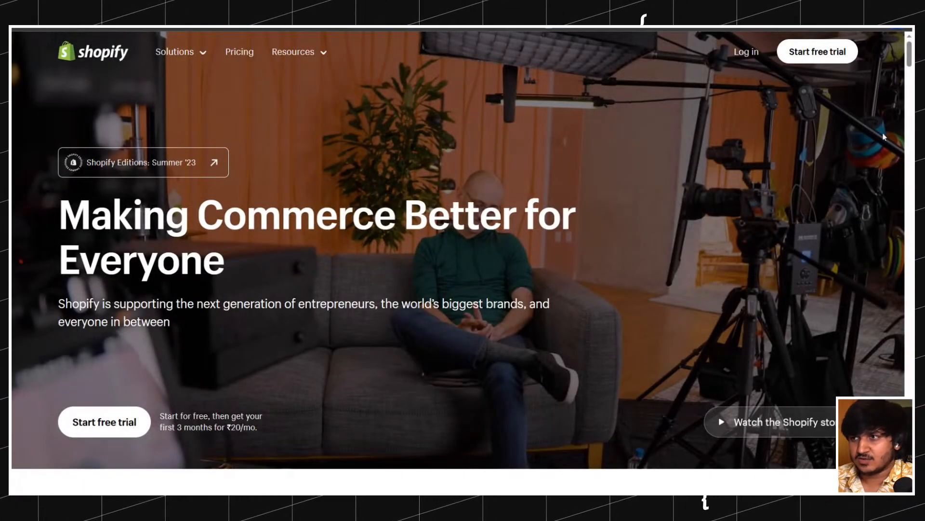
# Examine the Shopify homepage's side spacing at desktop width and in the iPhone 12 Pro device preview.
pyautogui.scroll(-3, 30, 168)
pyautogui.scroll(3, 29, 167)
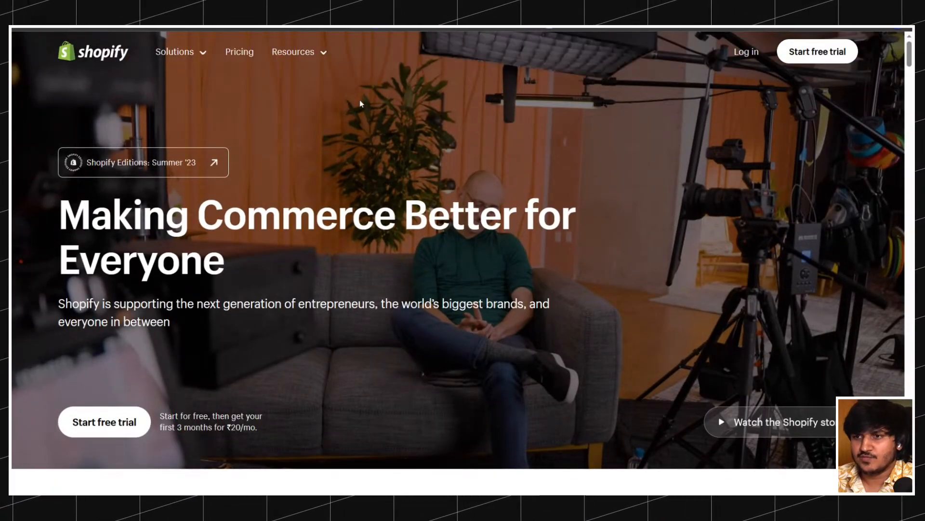
pyautogui.hotkey('ctrl', 'shift', 'i')
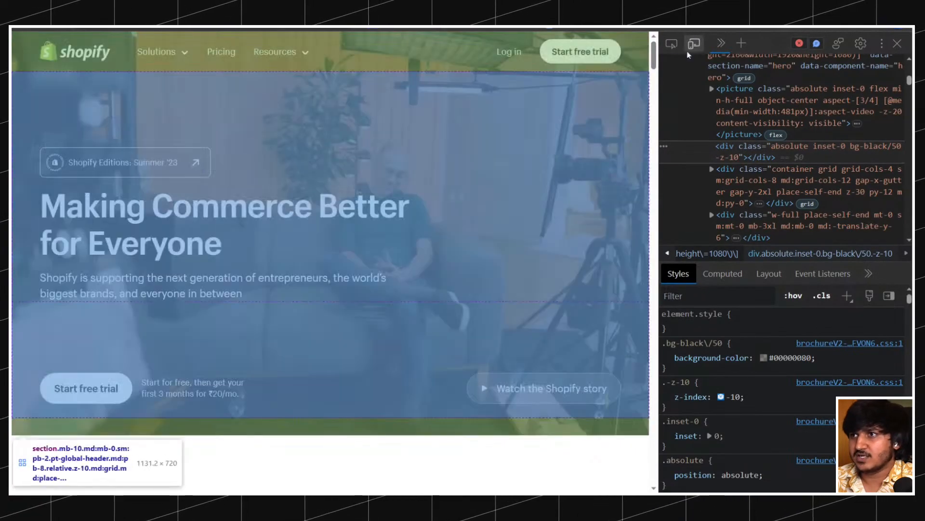
pyautogui.hotkey('ctrl', 'shift', 'm')
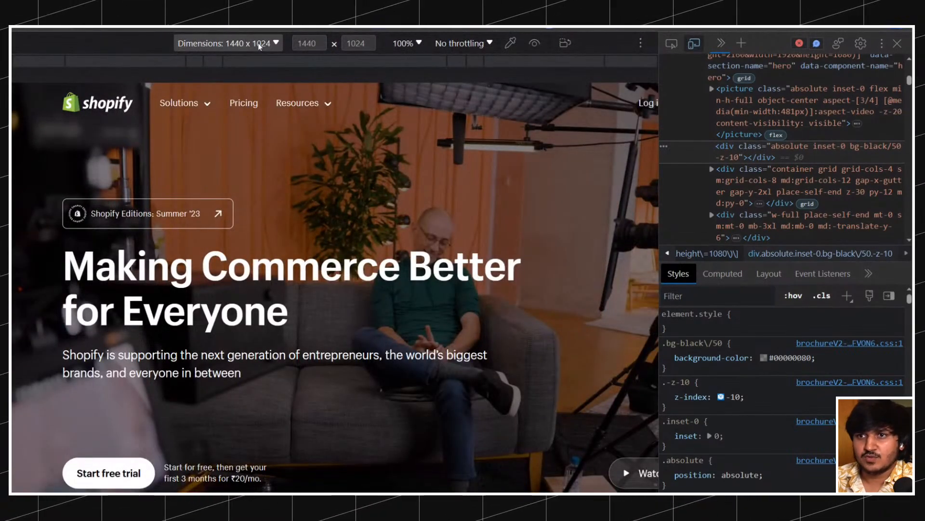
pyautogui.scroll(-3, 319, 179)
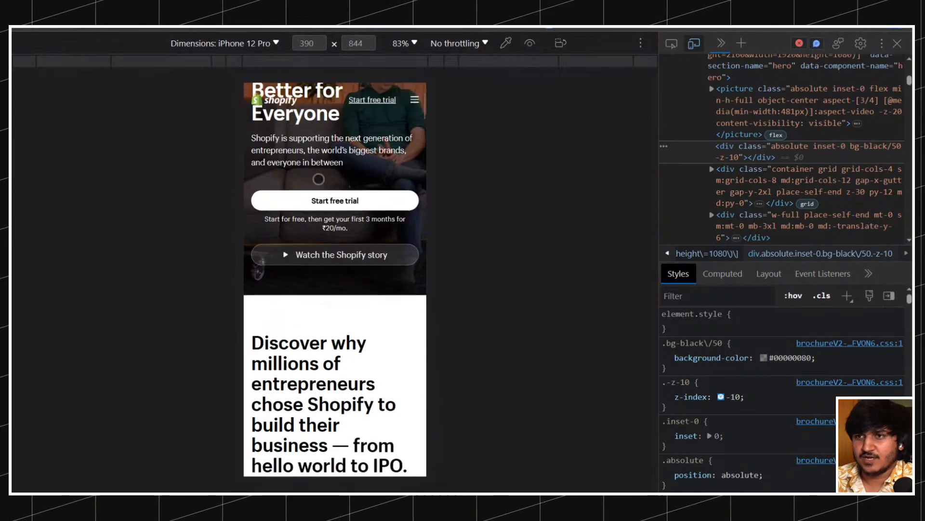
pyautogui.scroll(3, 318, 179)
pyautogui.scroll(-1, 318, 179)
pyautogui.scroll(-15, 318, 177)
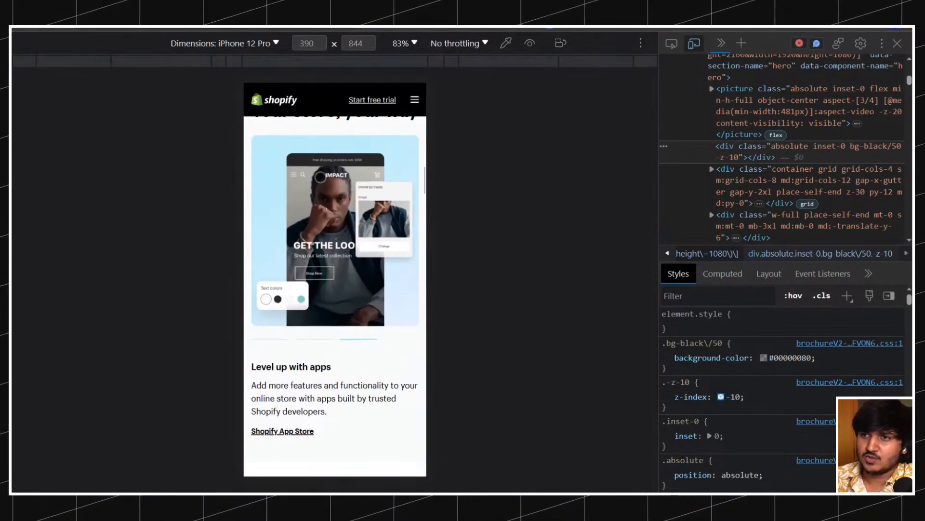
pyautogui.scroll(15, 335, 279)
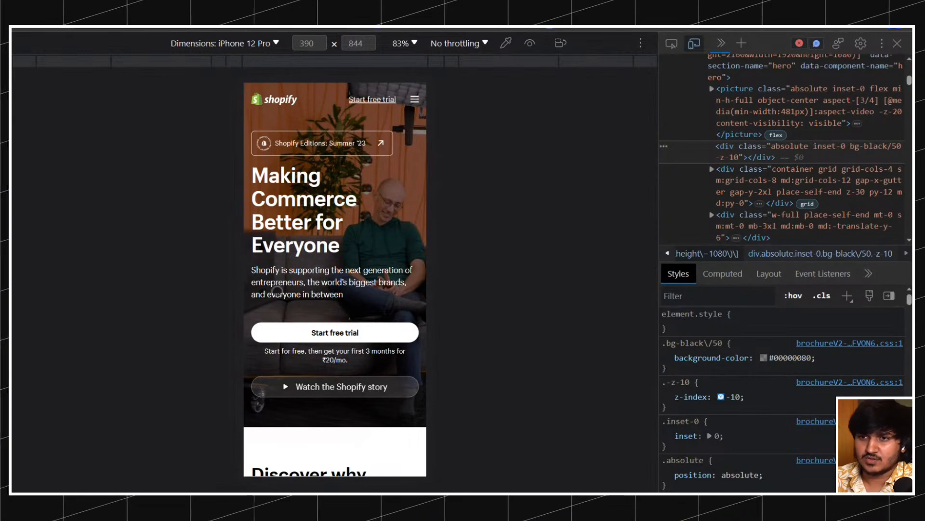
pyautogui.click(898, 43)
pyautogui.scroll(-8, 115, 278)
pyautogui.scroll(8, 115, 279)
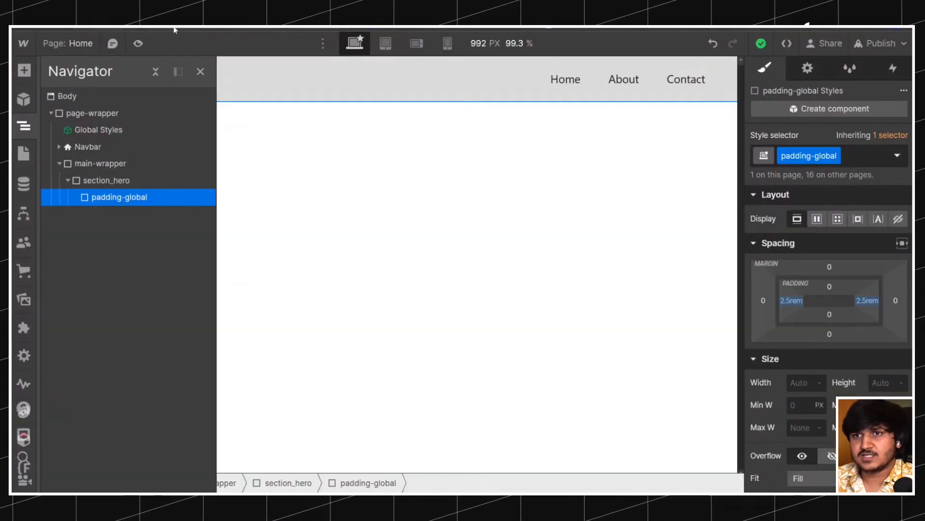
# Add a div block inside padding-global and assign it the existing container-large class.
pyautogui.click(301, 160)
pyautogui.click(24, 125)
pyautogui.click(135, 201)
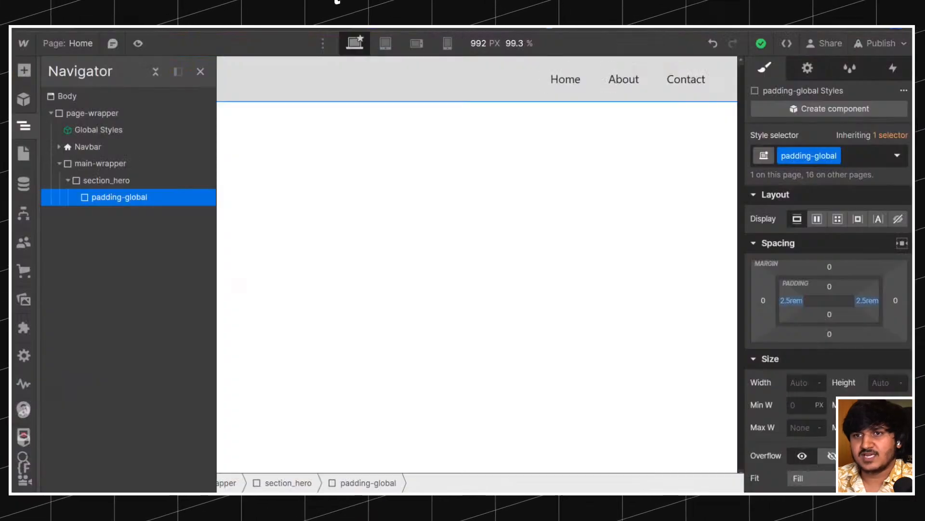
pyautogui.hotkey('ctrl', 'k')
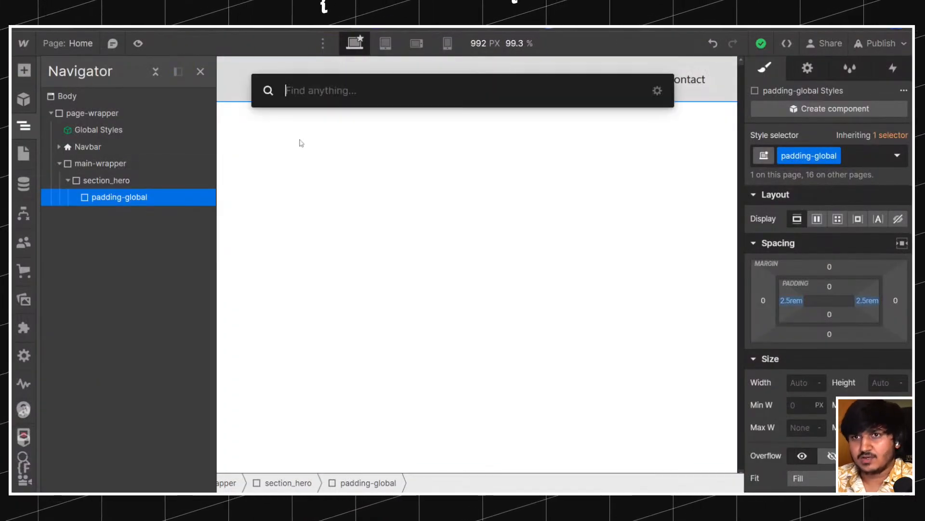
pyautogui.write('d')
pyautogui.press('Return')
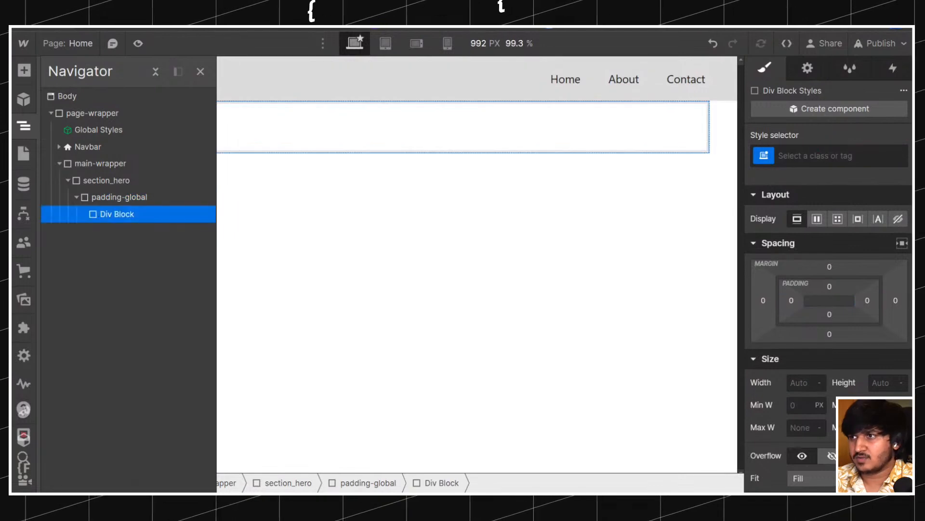
pyautogui.hotkey('ctrl', 'Return')
pyautogui.write('container-l')
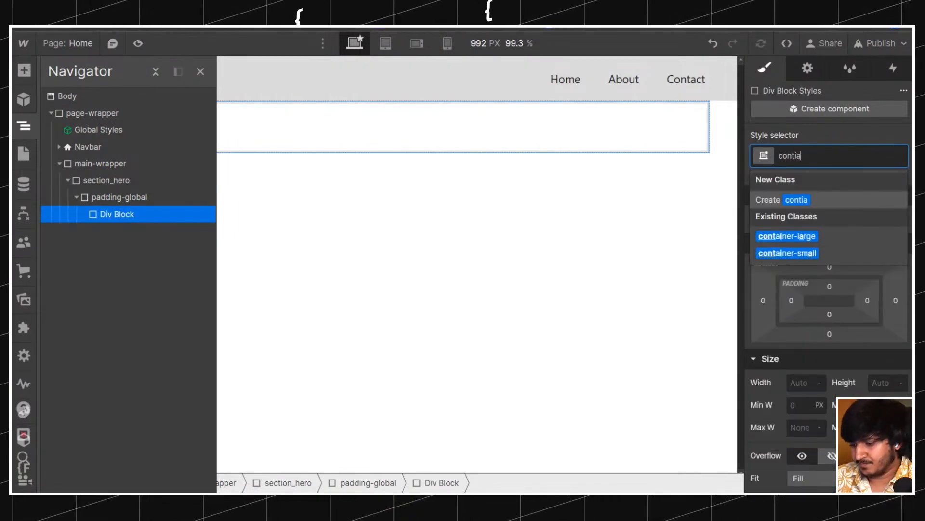
pyautogui.press('Return')
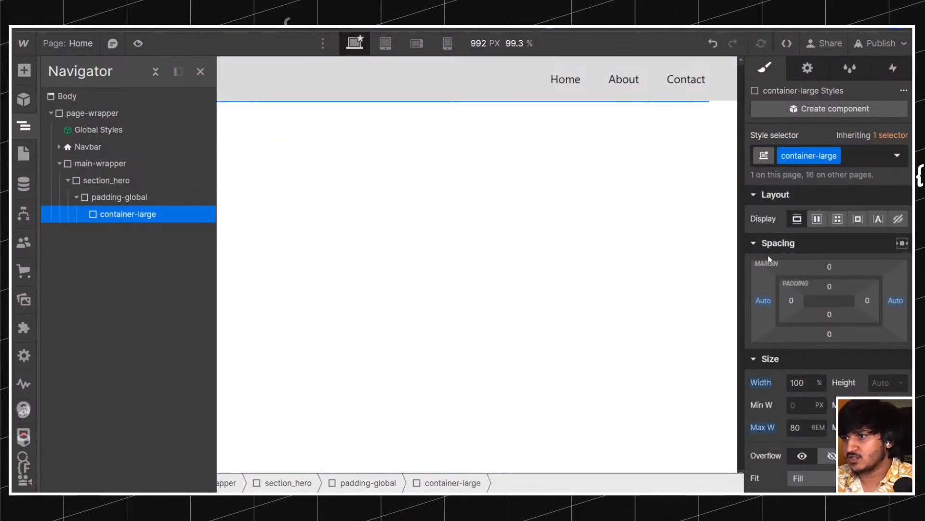
# Add a div block inside container-large and assign it the existing padding-section-large class.
pyautogui.hotkey('ctrl', 'e')
pyautogui.write('d')
pyautogui.press('Return')
pyautogui.hotkey('ctrl', 'Return')
pyautogui.write('padsect')
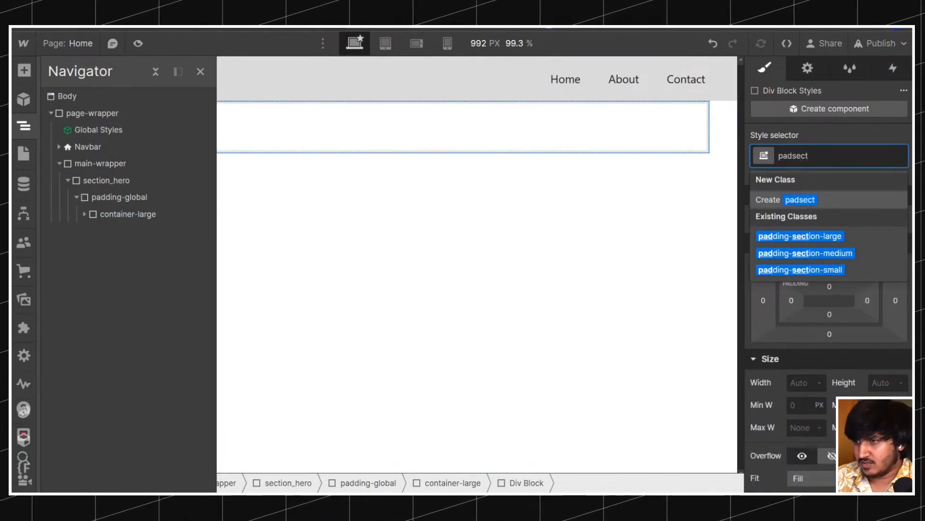
pyautogui.press('Down')
pyautogui.press('Return')
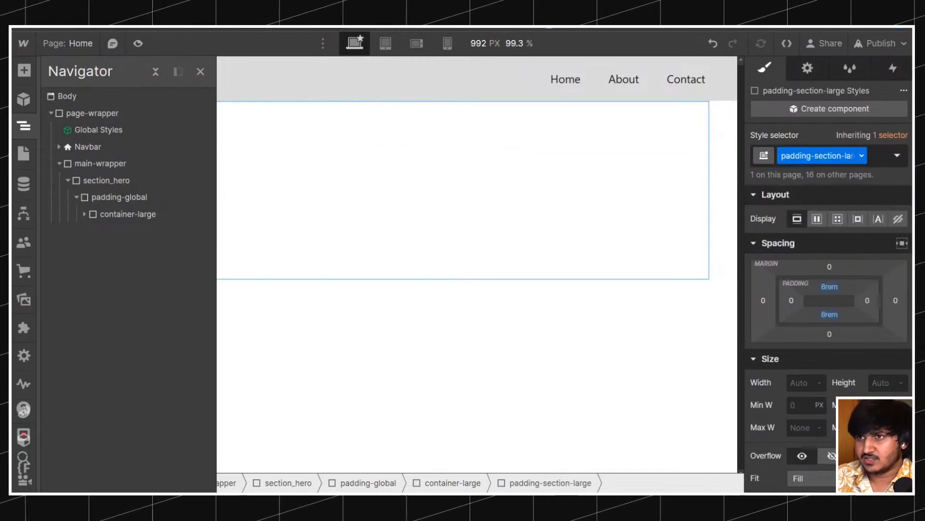
# Review the nesting of section_hero, padding-global, container-large and padding-section-large on the canvas and in the page structure.
pyautogui.click(502, 99)
pyautogui.click(382, 152)
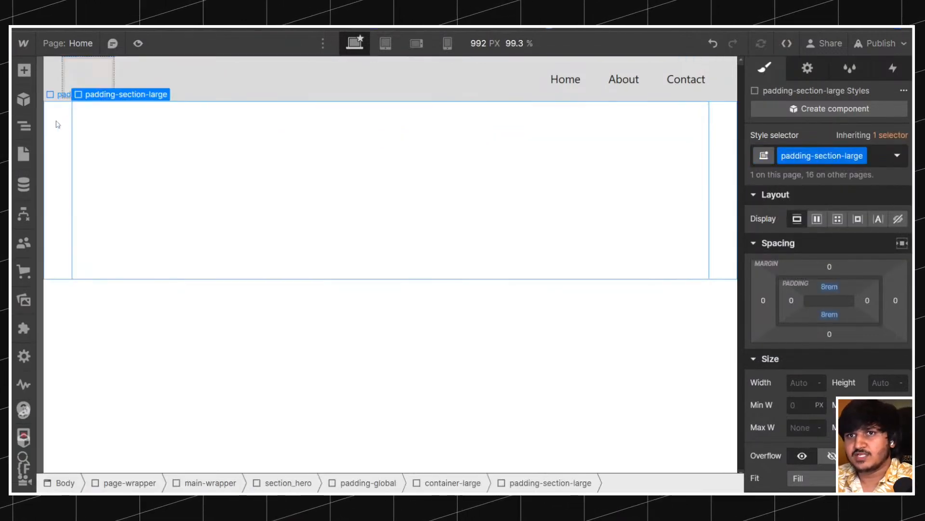
pyautogui.click(30, 127)
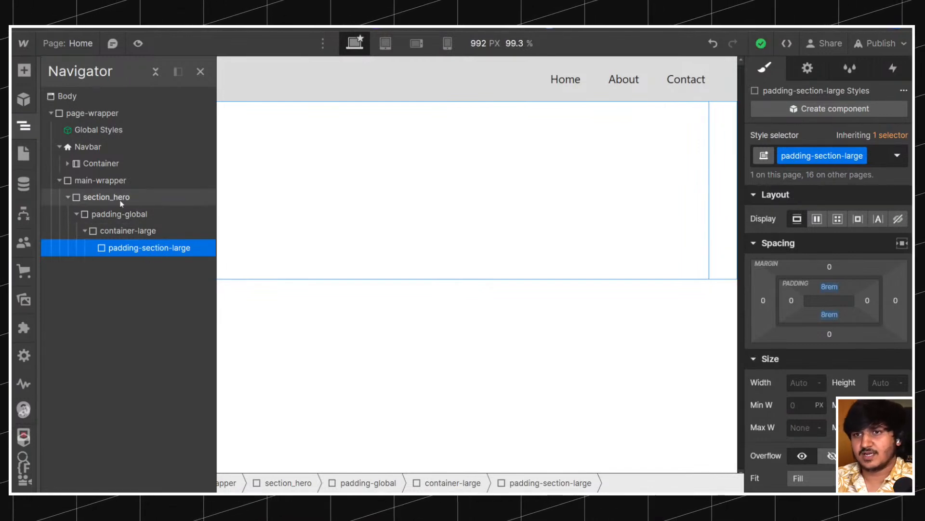
pyautogui.moveTo(134, 249)
pyautogui.mouseDown()
pyautogui.moveTo(128, 232)
pyautogui.moveTo(120, 235)
pyautogui.moveTo(134, 244)
pyautogui.moveTo(134, 233)
pyautogui.moveTo(141, 247)
pyautogui.moveTo(120, 255)
pyautogui.moveTo(126, 231)
pyautogui.moveTo(132, 239)
pyautogui.mouseUp()
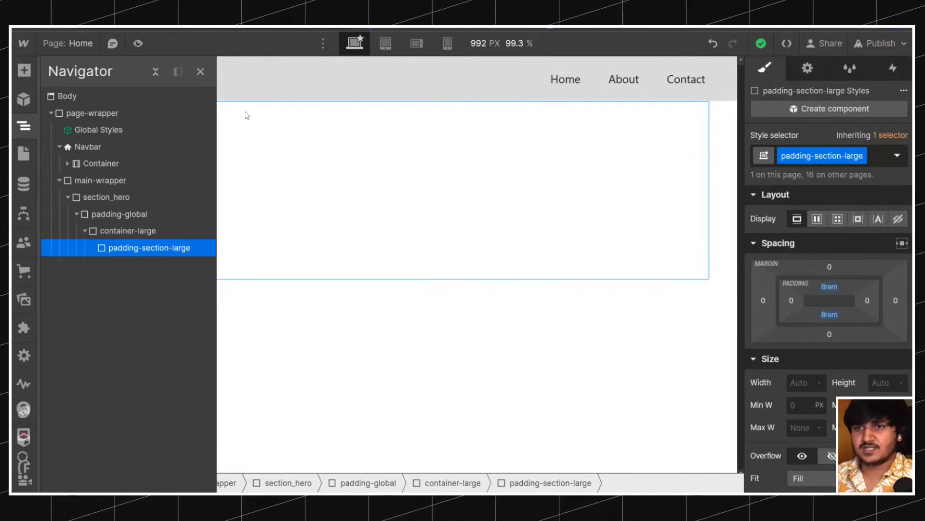
pyautogui.click(284, 164)
pyautogui.press('z')
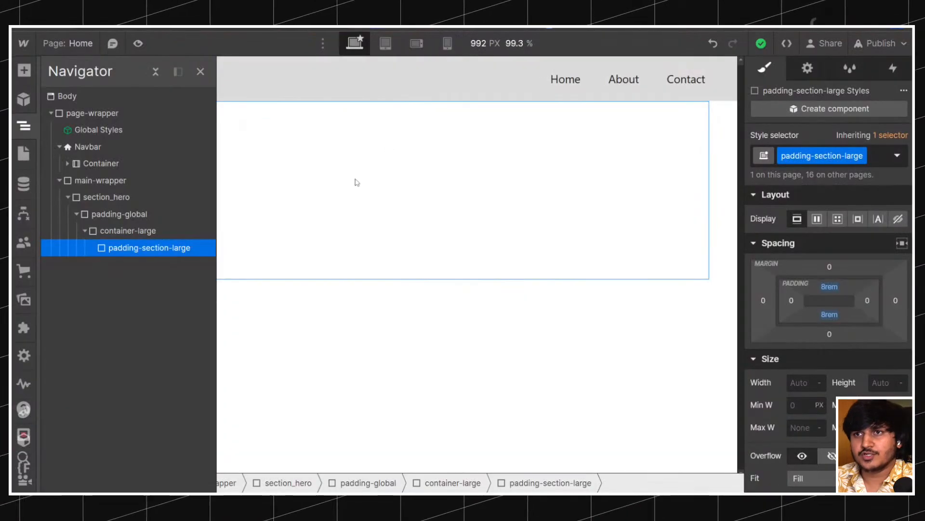
pyautogui.press('z')
pyautogui.click(23, 125)
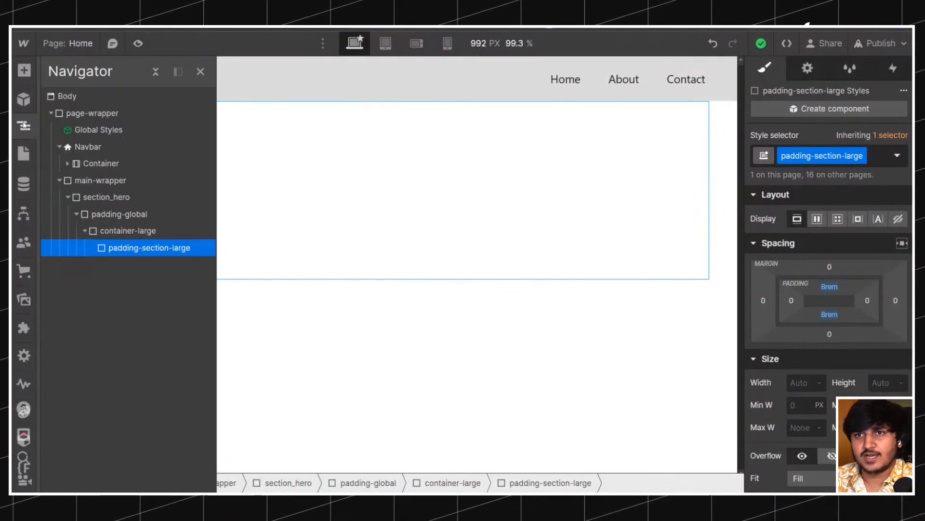
# Rename the section_hero class to section_home-hero.
pyautogui.click(109, 198)
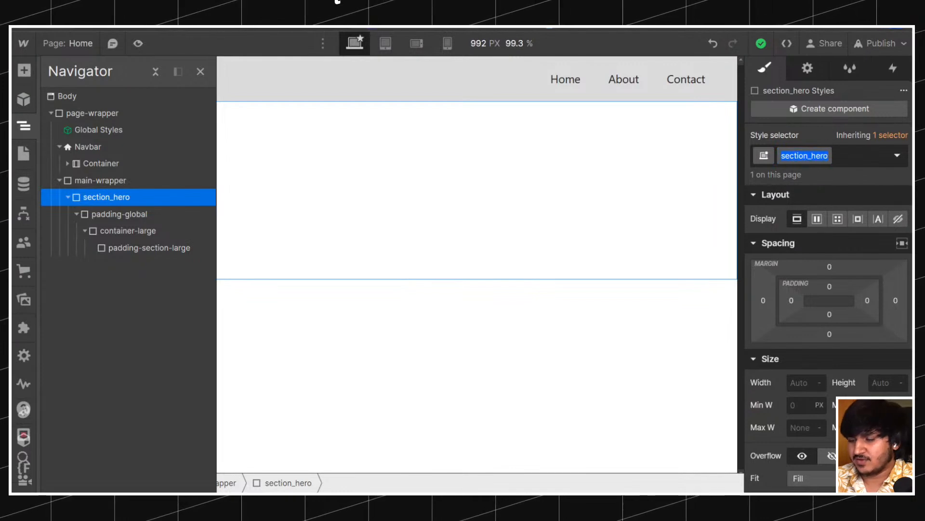
pyautogui.click(811, 156)
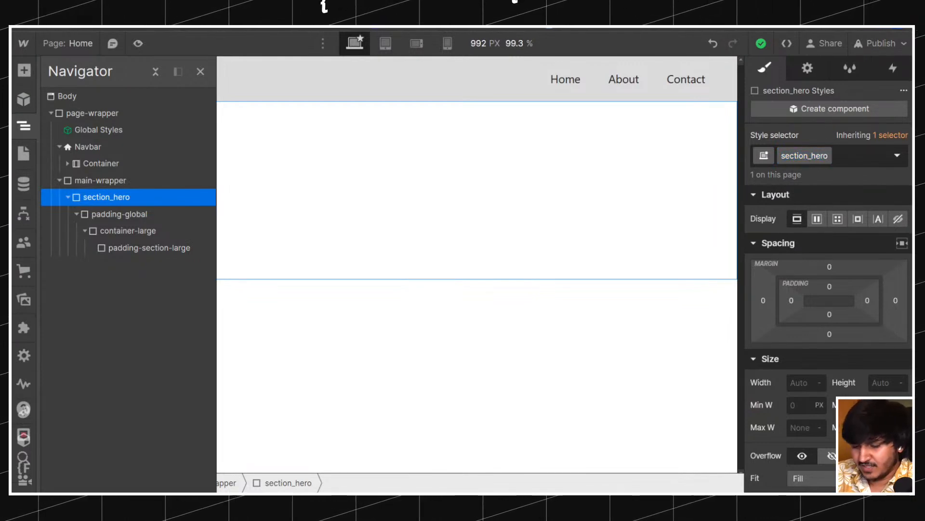
pyautogui.write('home-')
pyautogui.press('Return')
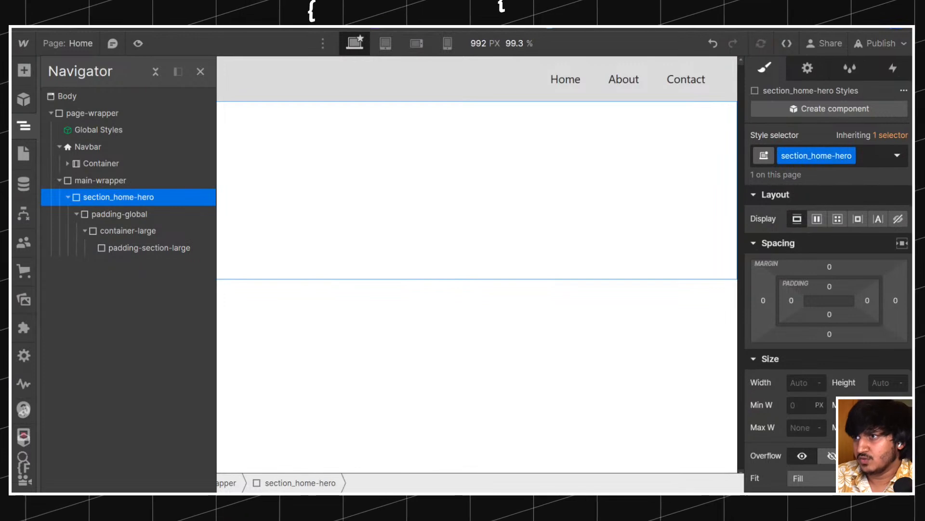
# Add a background image layer to section_home-hero, sized to Cover and positioned at the centre.
pyautogui.scroll(-10, 819, 198)
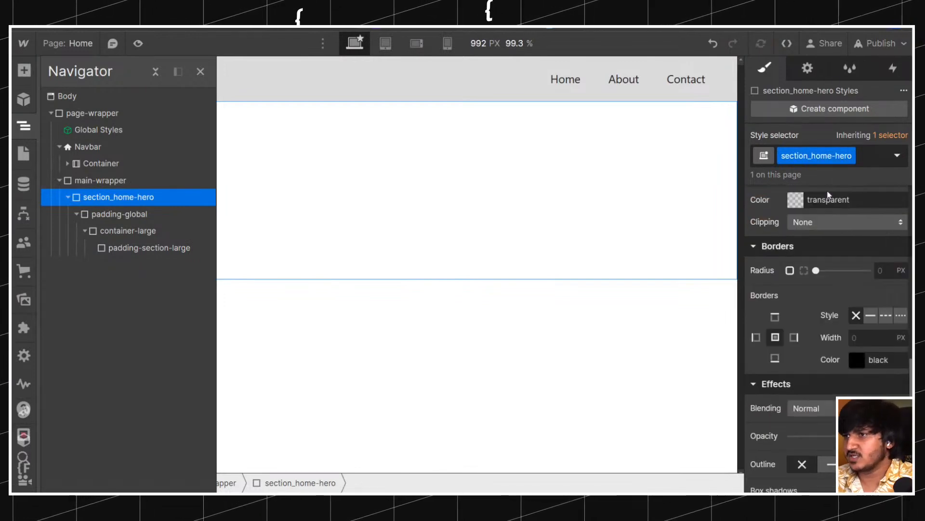
pyautogui.scroll(4, 829, 260)
pyautogui.scroll(-4, 905, 302)
pyautogui.scroll(4, 905, 303)
pyautogui.click(899, 357)
pyautogui.click(846, 208)
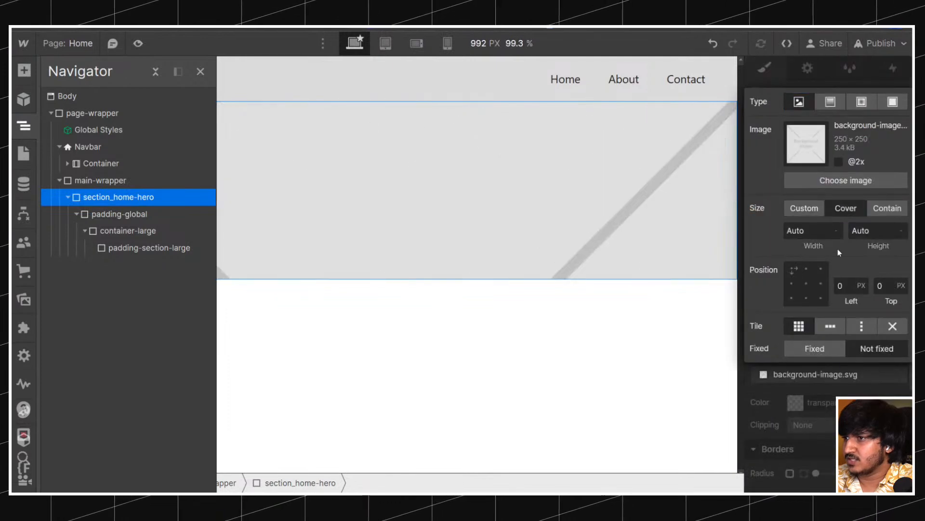
pyautogui.click(809, 282)
# Clear the .png asset filter and choose the Asset (1).webp studio photo as section_home-hero's background image.
pyautogui.click(845, 180)
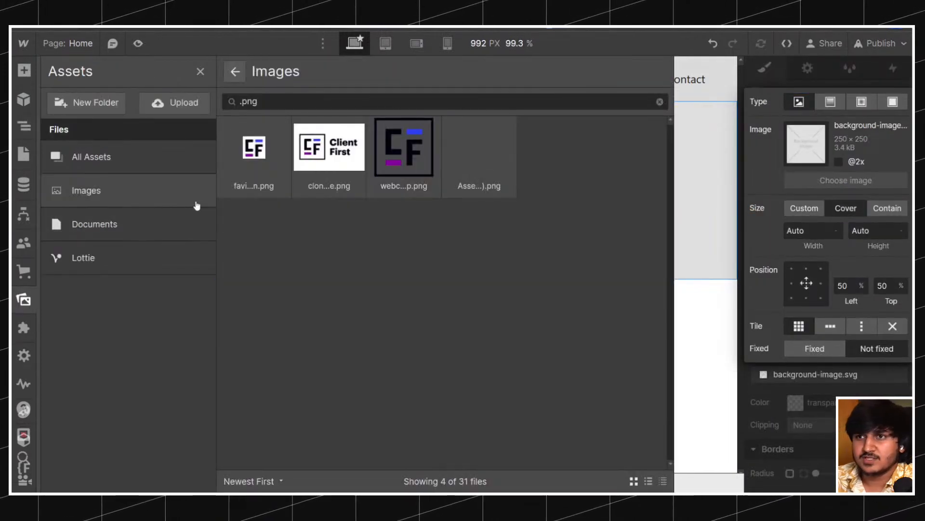
pyautogui.click(234, 71)
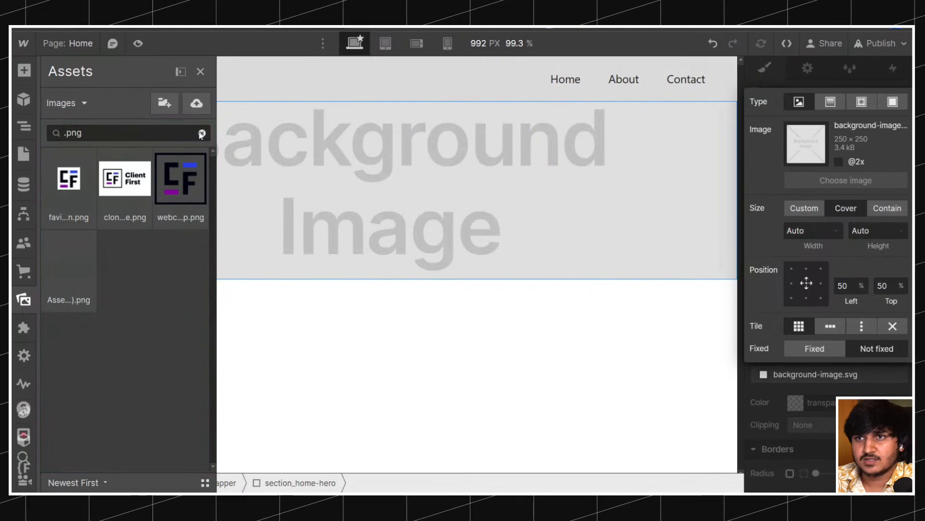
pyautogui.scroll(-2, 132, 231)
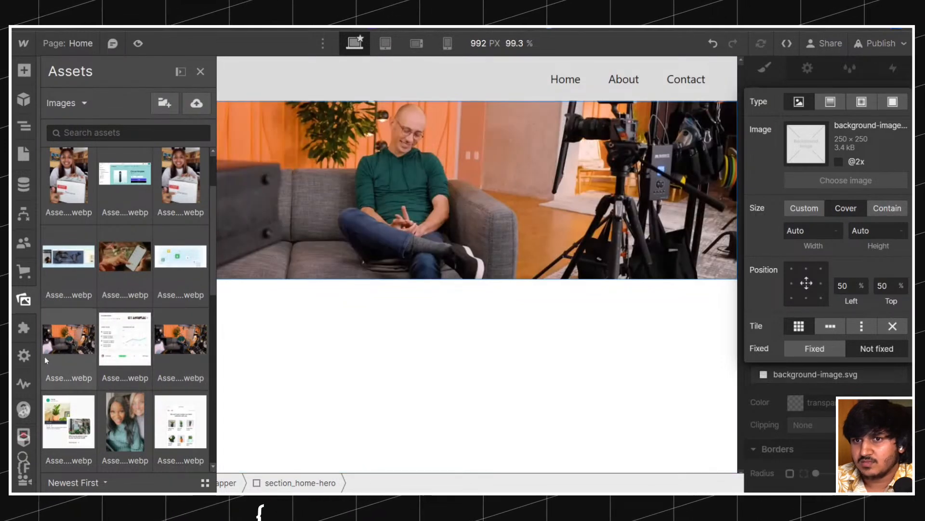
pyautogui.click(188, 345)
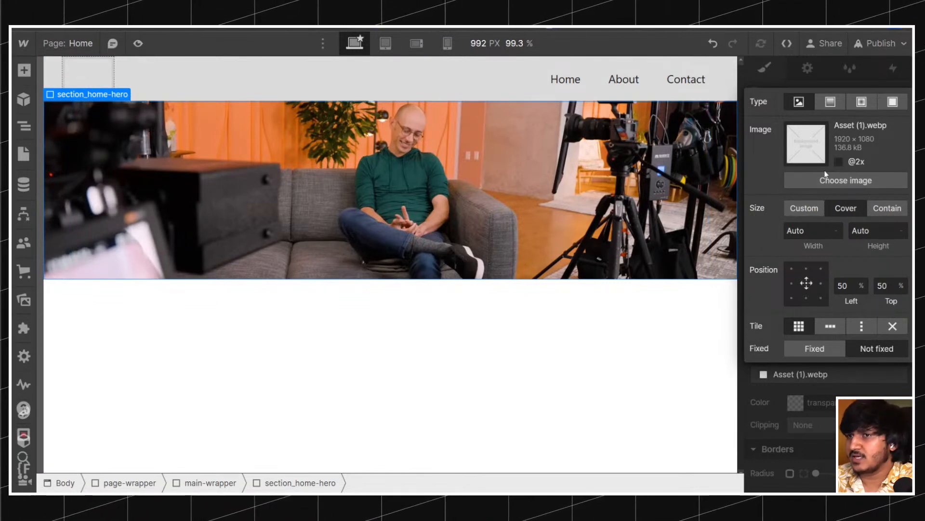
pyautogui.click(794, 403)
# Add a solid black colour overlay above section_home-hero's background image and set its opacity to 60.
pyautogui.scroll(5, 829, 289)
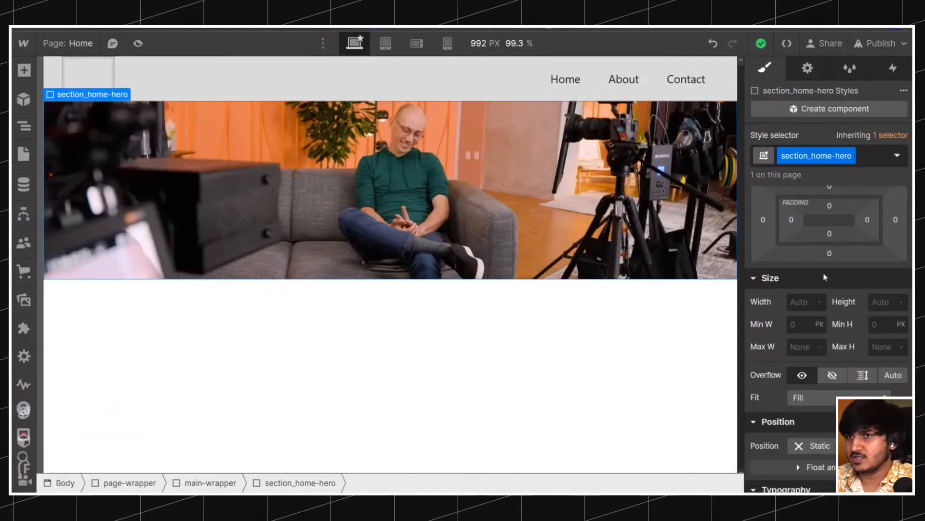
pyautogui.scroll(-5, 826, 278)
pyautogui.scroll(-3, 820, 361)
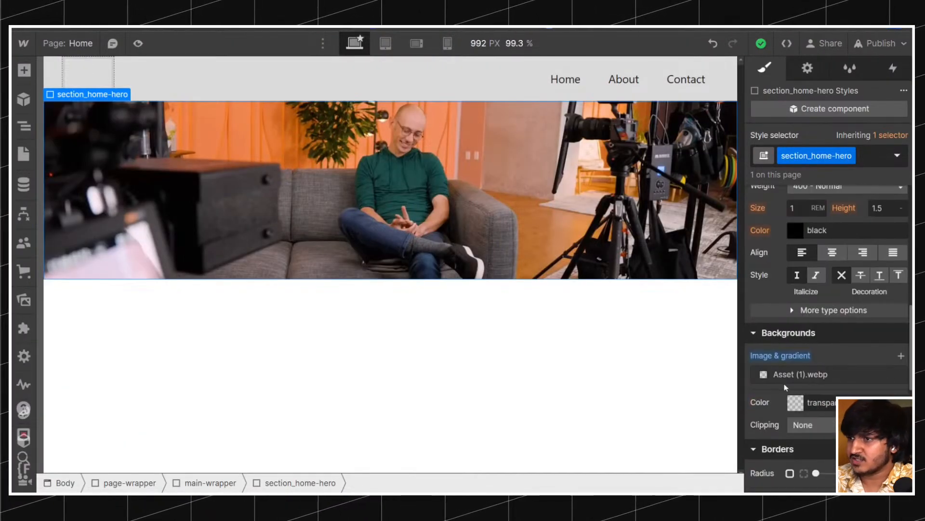
pyautogui.click(900, 356)
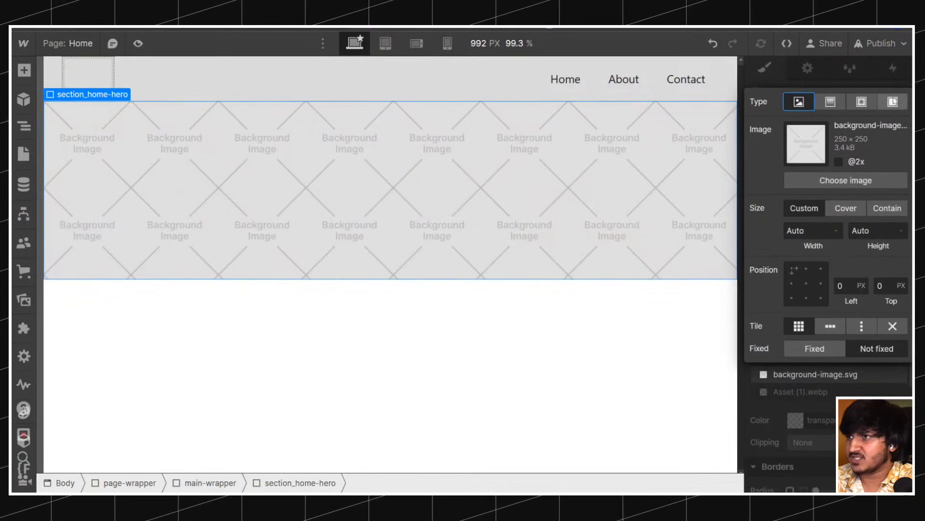
pyautogui.click(857, 105)
pyautogui.click(792, 427)
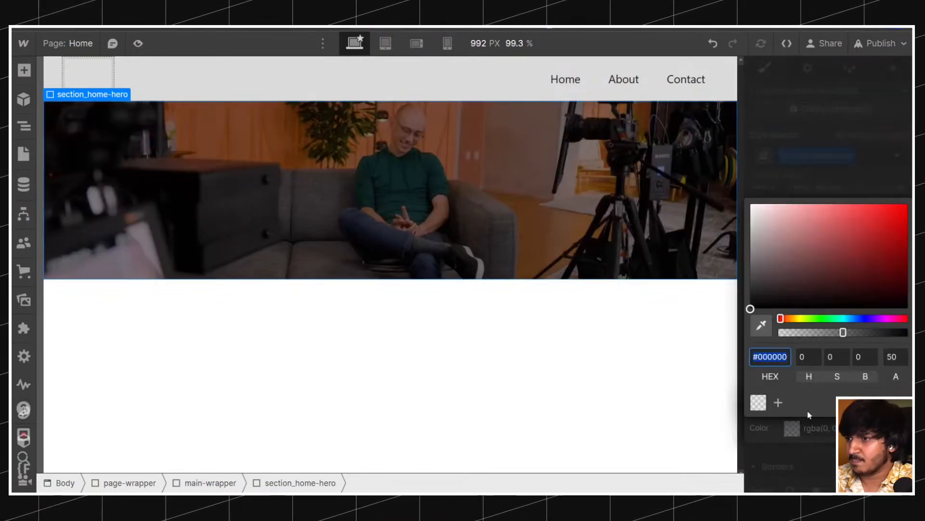
pyautogui.moveTo(760, 300); pyautogui.dragTo(750, 309)
pyautogui.moveTo(843, 332)
pyautogui.mouseDown()
pyautogui.moveTo(874, 332)
pyautogui.moveTo(849, 332)
pyautogui.mouseUp()
pyautogui.write('60')
pyautogui.press('Return')
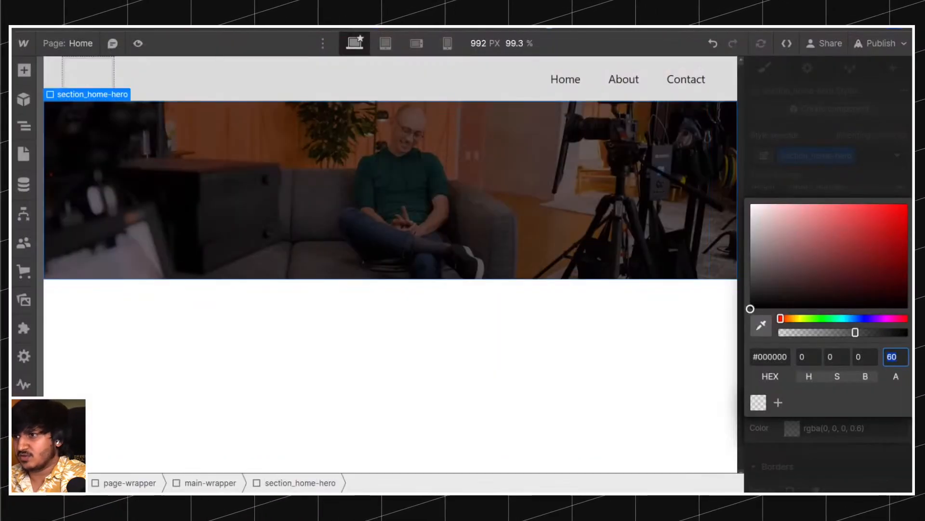
# Set the black overlay's opacity to 50 and close the colour settings.
pyautogui.write('50')
pyautogui.press('Return')
pyautogui.click(773, 451)
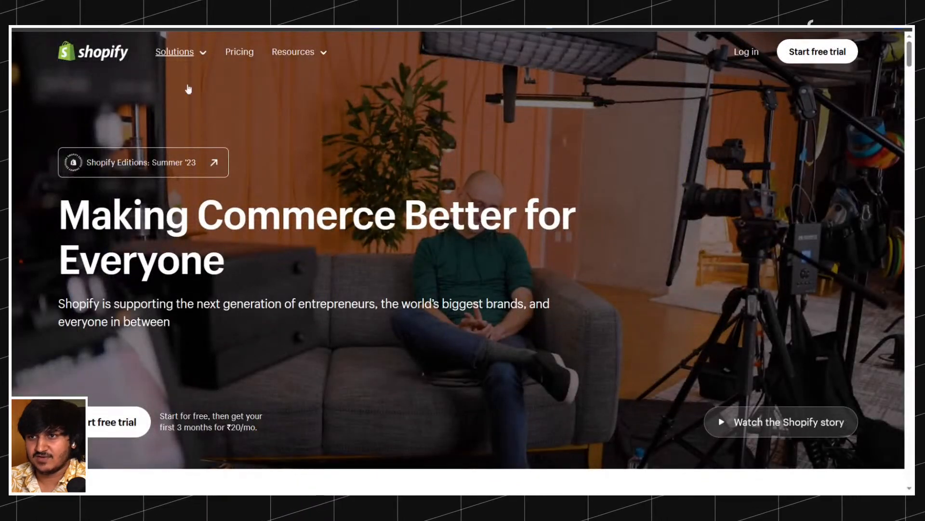
# Examine the Shopify homepage's hero section and the content below it.
pyautogui.scroll(-5, 208, 127)
pyautogui.scroll(5, 208, 128)
pyautogui.scroll(-1, 252, 123)
pyautogui.scroll(-5, 258, 121)
pyautogui.scroll(5, 259, 120)
pyautogui.scroll(-3, 262, 123)
pyautogui.scroll(3, 203, 106)
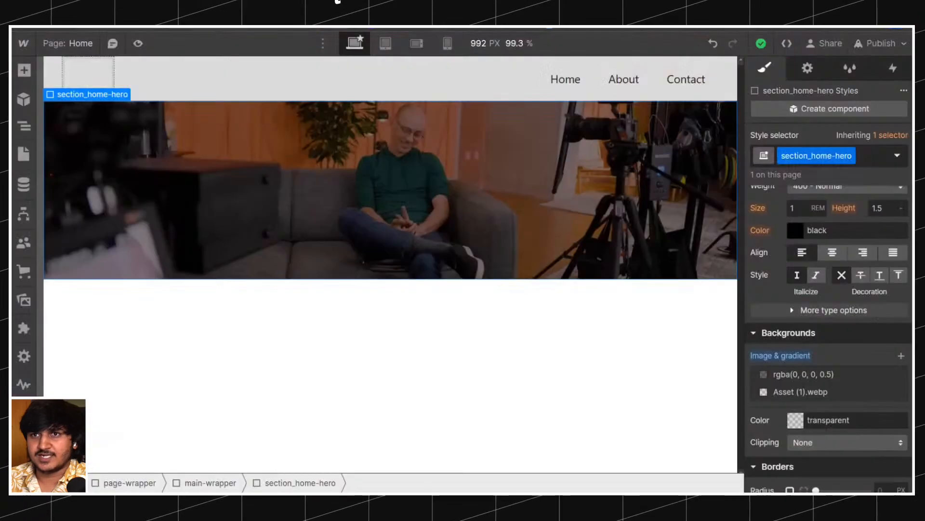
# Set the font of the Body (All Pages) tag to the custom font Dmsans.
pyautogui.click(24, 126)
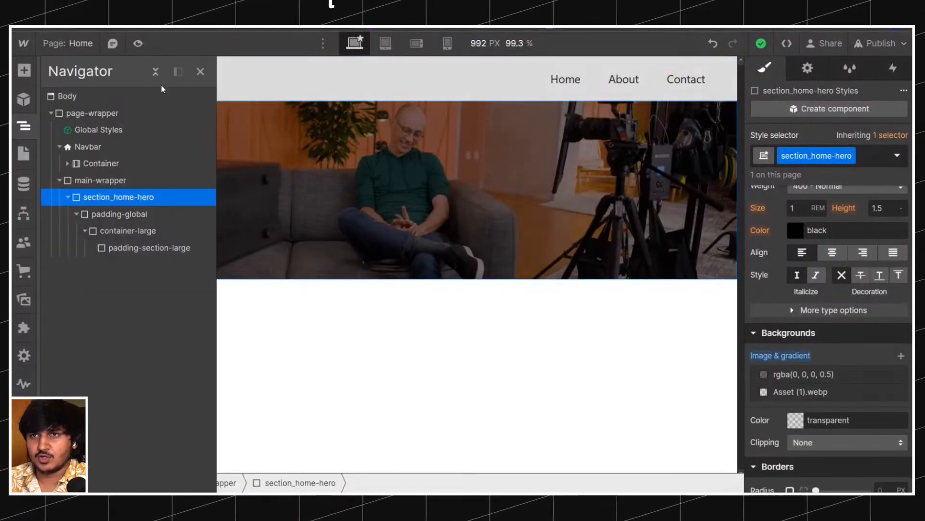
pyautogui.click(114, 100)
pyautogui.click(829, 155)
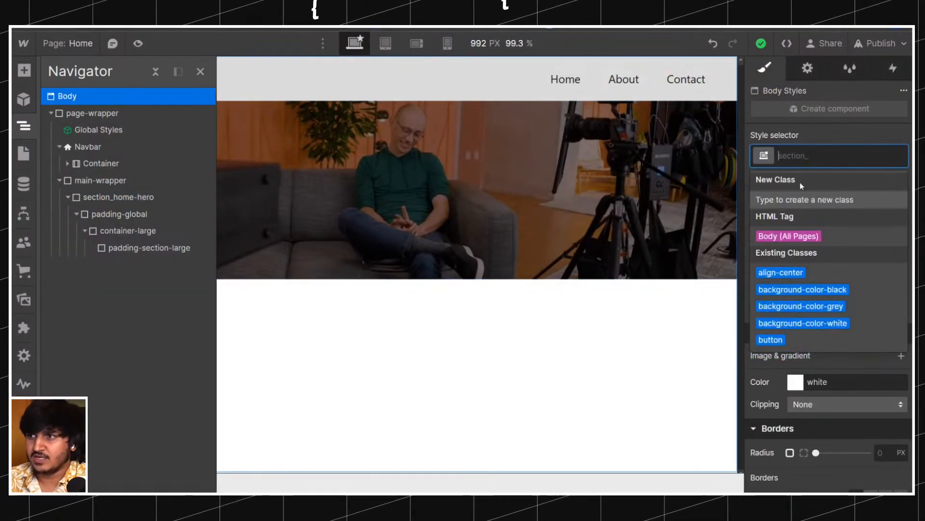
pyautogui.click(805, 237)
pyautogui.scroll(5, 825, 259)
pyautogui.scroll(-3, 827, 260)
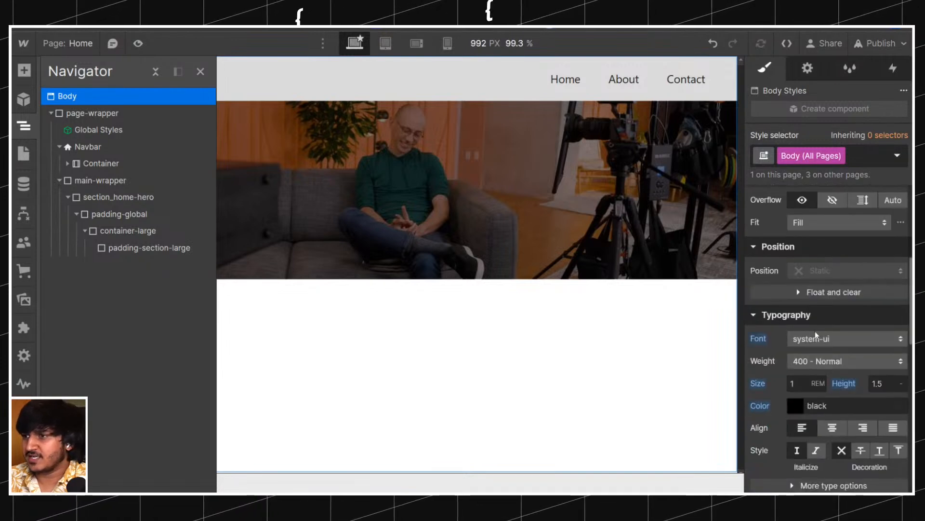
pyautogui.click(819, 337)
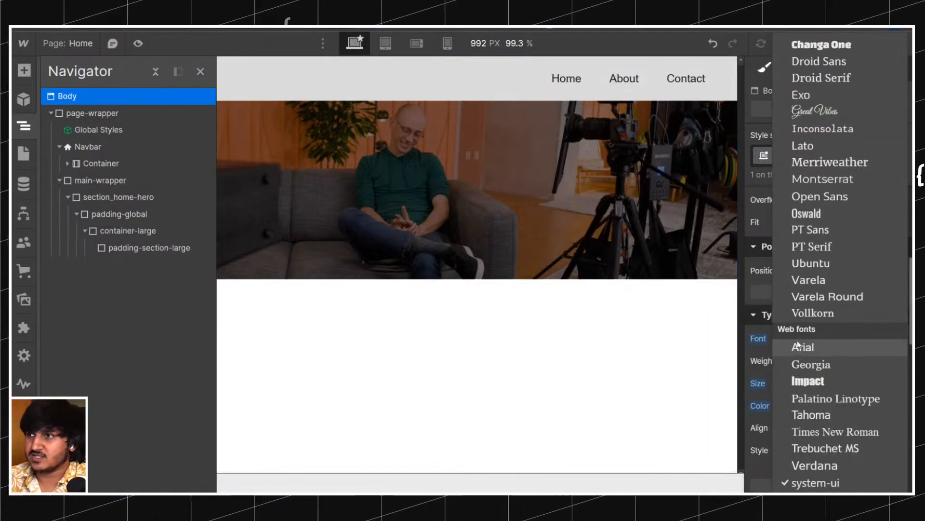
pyautogui.scroll(2, 820, 299)
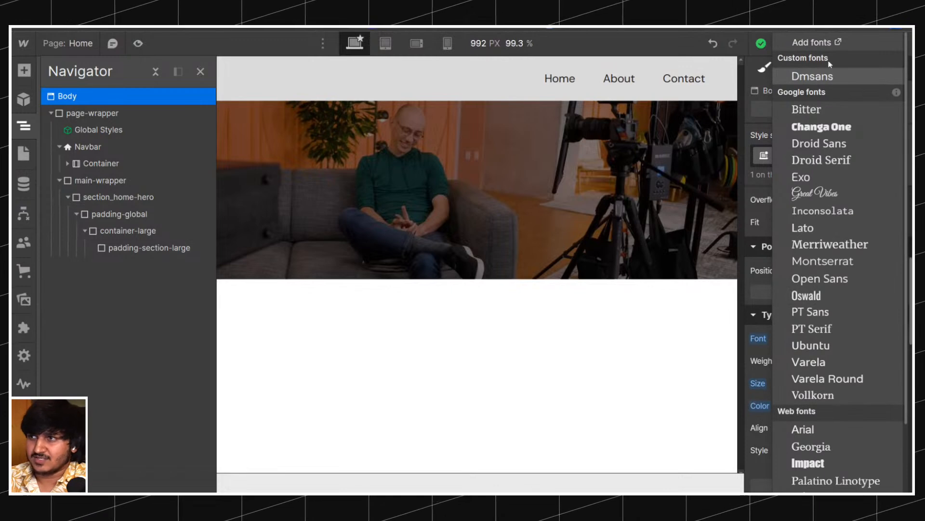
pyautogui.click(827, 77)
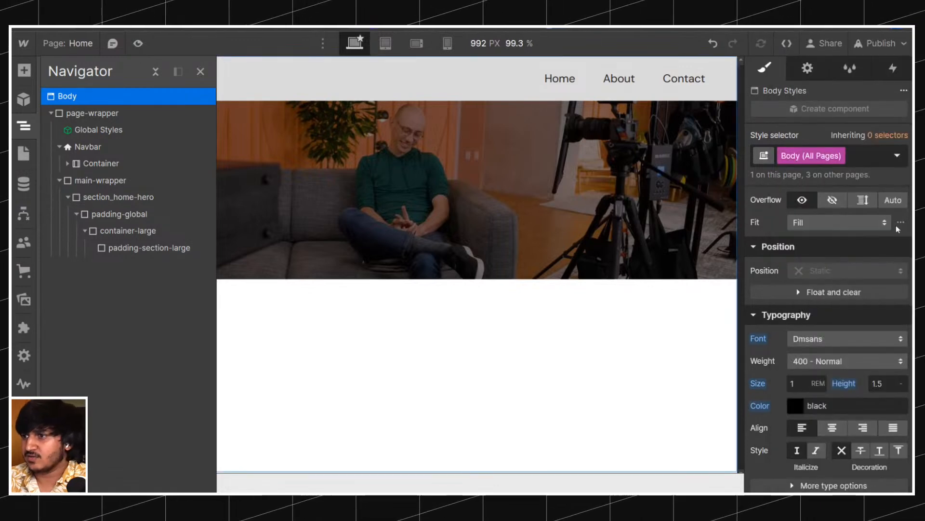
# Open the draft Style Guide page and review its structure classes, HTML heading tags and other HTML tags.
pyautogui.click(68, 43)
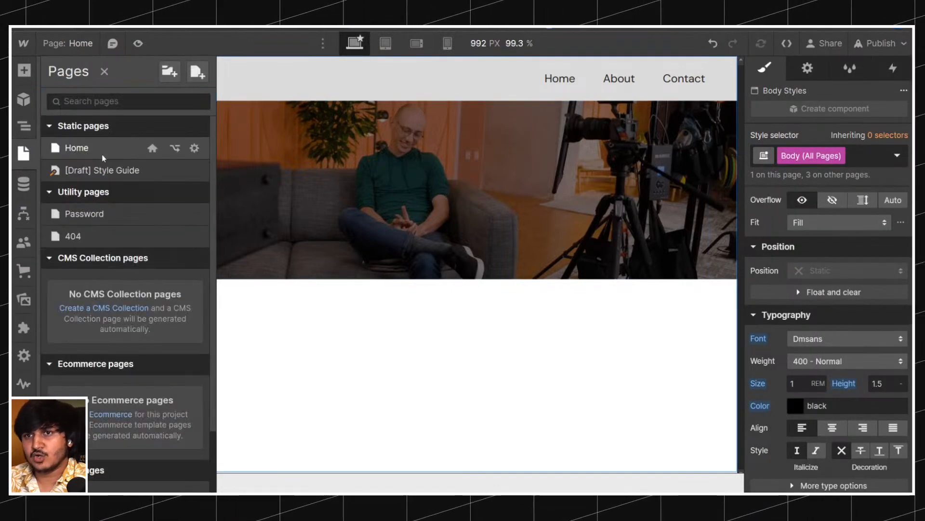
pyautogui.click(103, 170)
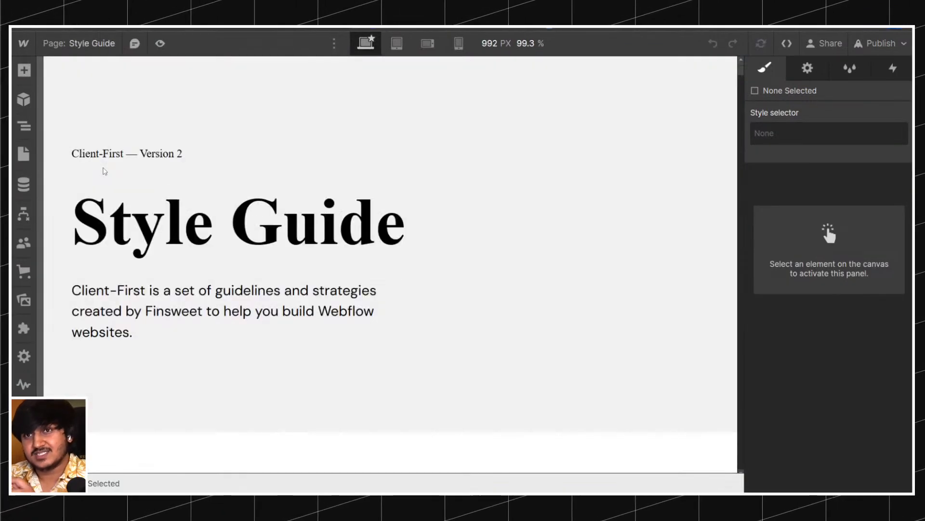
pyautogui.scroll(-15, 106, 169)
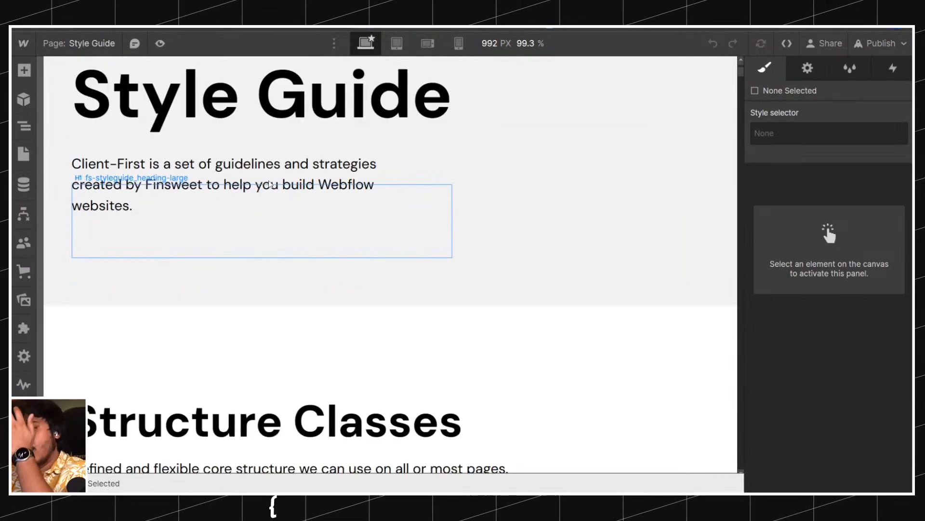
pyautogui.scroll(-15, 269, 172)
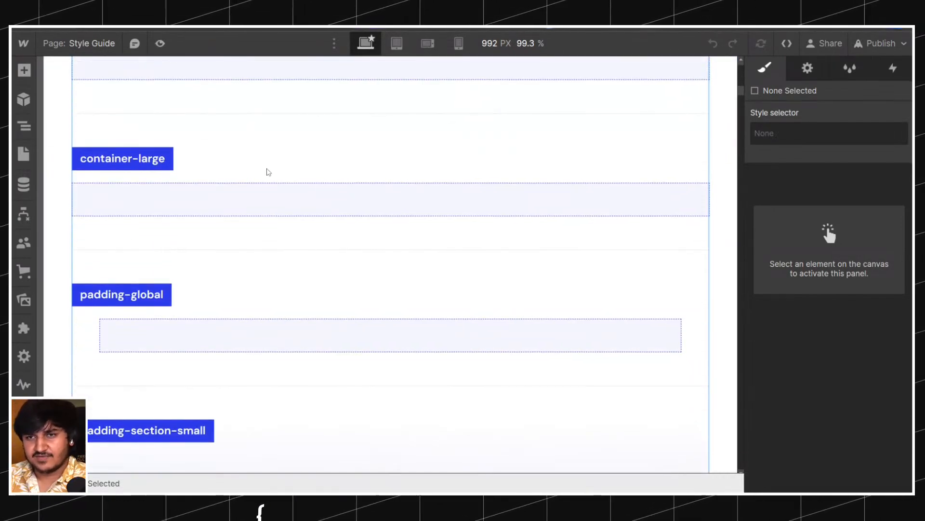
pyautogui.scroll(-20, 268, 172)
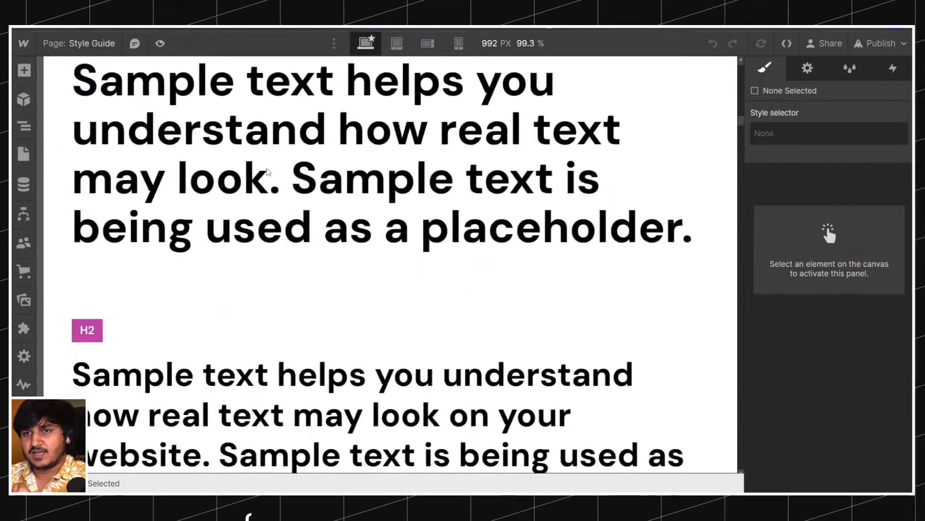
pyautogui.scroll(-8, 268, 172)
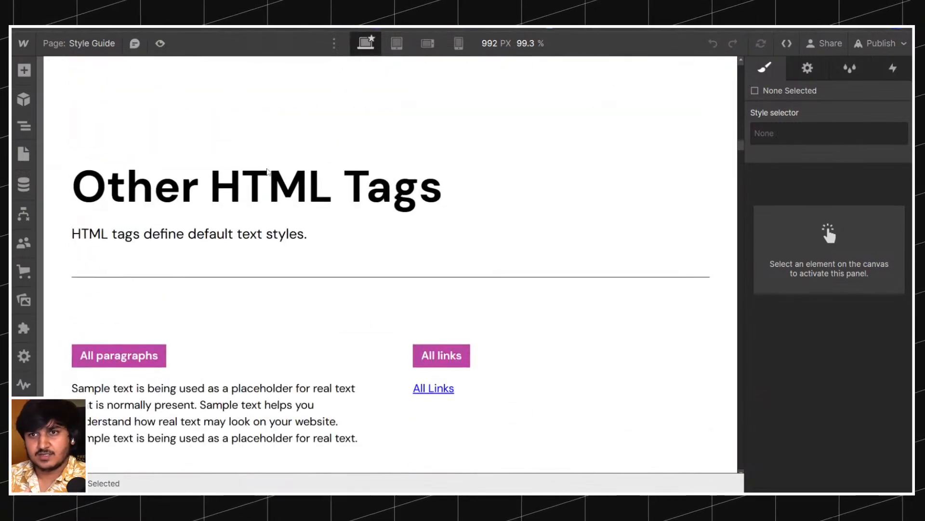
pyautogui.scroll(15, 268, 172)
pyautogui.scroll(10, 269, 172)
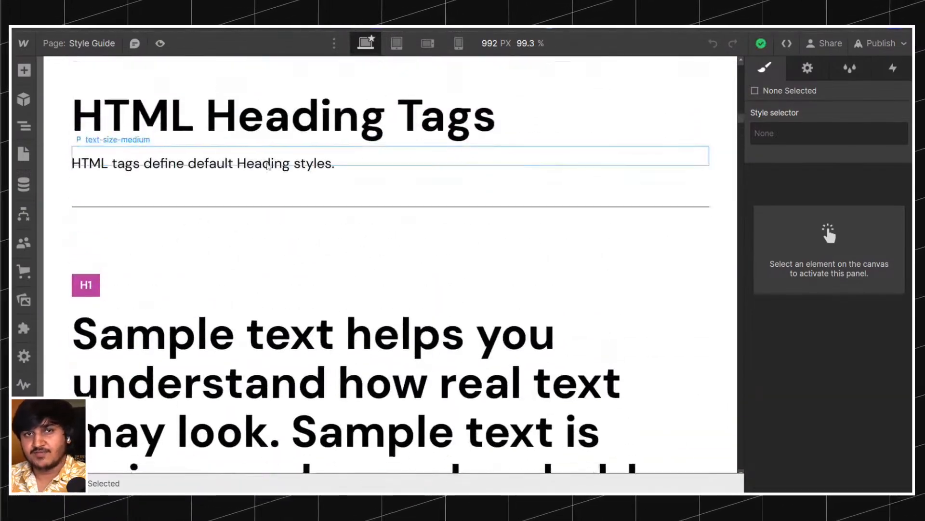
pyautogui.scroll(-12, 285, 137)
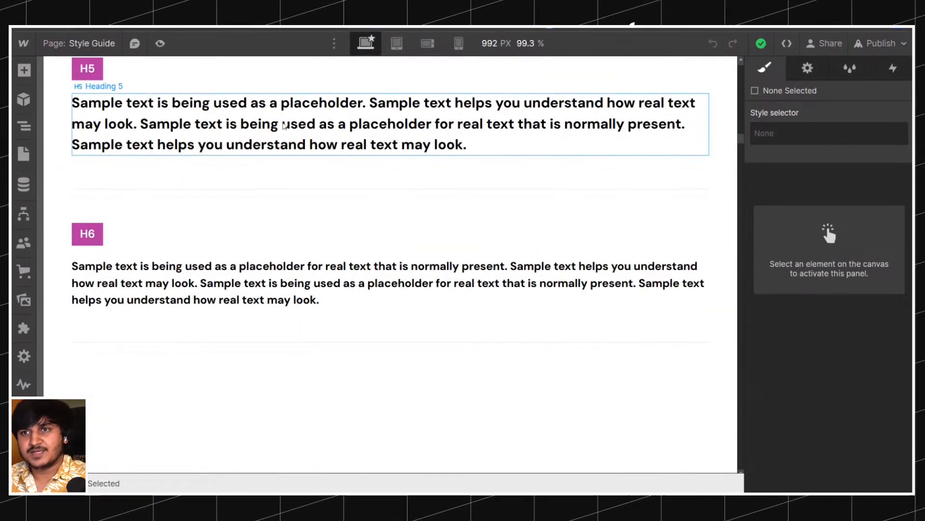
pyautogui.scroll(10, 281, 126)
pyautogui.scroll(2, 319, 138)
pyautogui.scroll(-3, 289, 150)
pyautogui.scroll(6, 275, 157)
# Select the Style Guide's H1 sample and inspect the Shopify hero heading's font size and line height with WhatFont.
pyautogui.click(127, 249)
pyautogui.scroll(5, 128, 249)
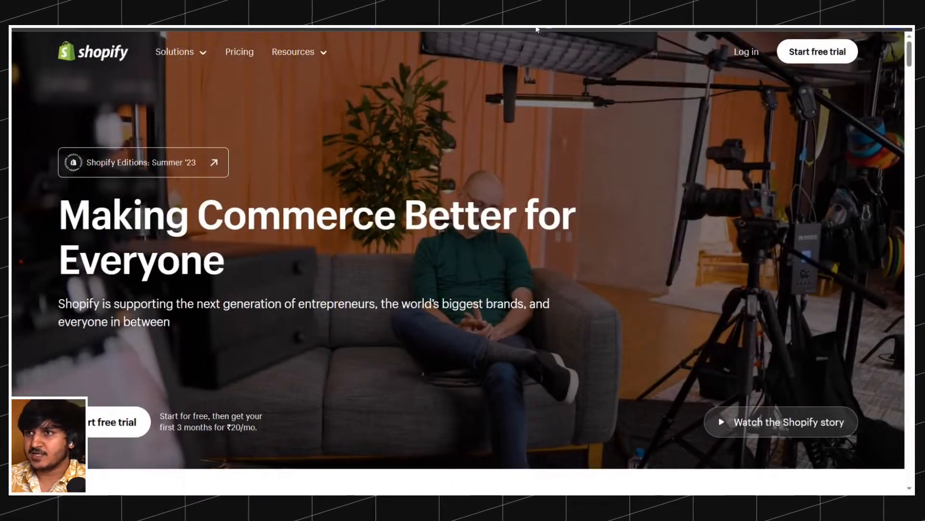
pyautogui.click(148, 214)
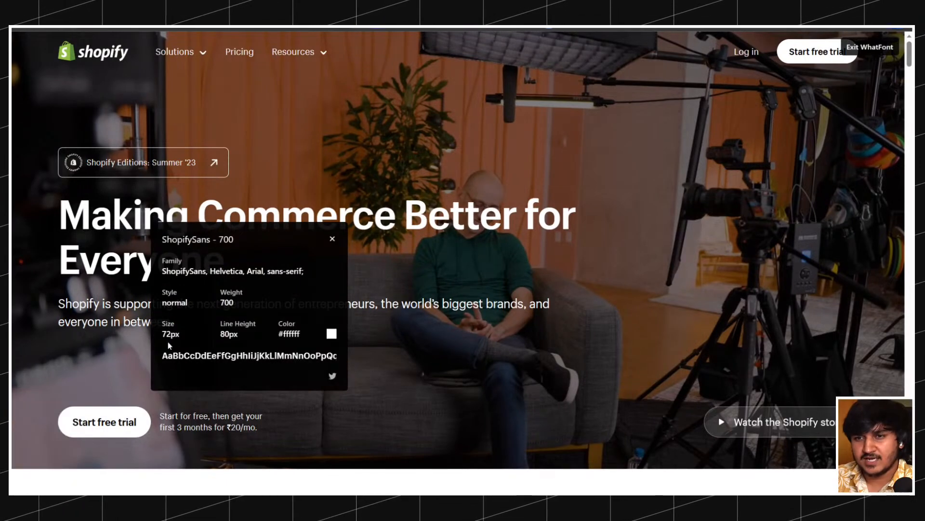
pyautogui.moveTo(161, 336); pyautogui.dragTo(243, 336)
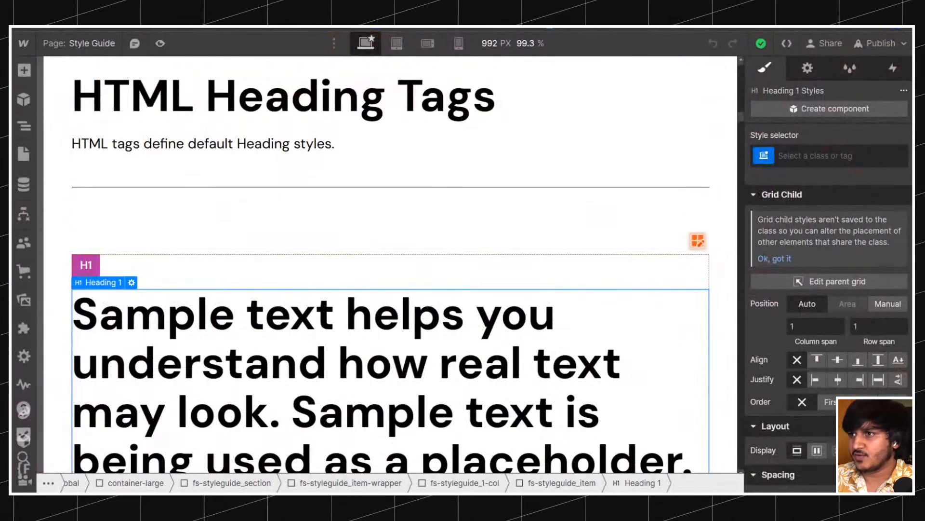
# Set the All H1 Headings tag's font size to 72/16 (4.5 rem) and line height to 80/72.
pyautogui.click(829, 155)
pyautogui.click(806, 234)
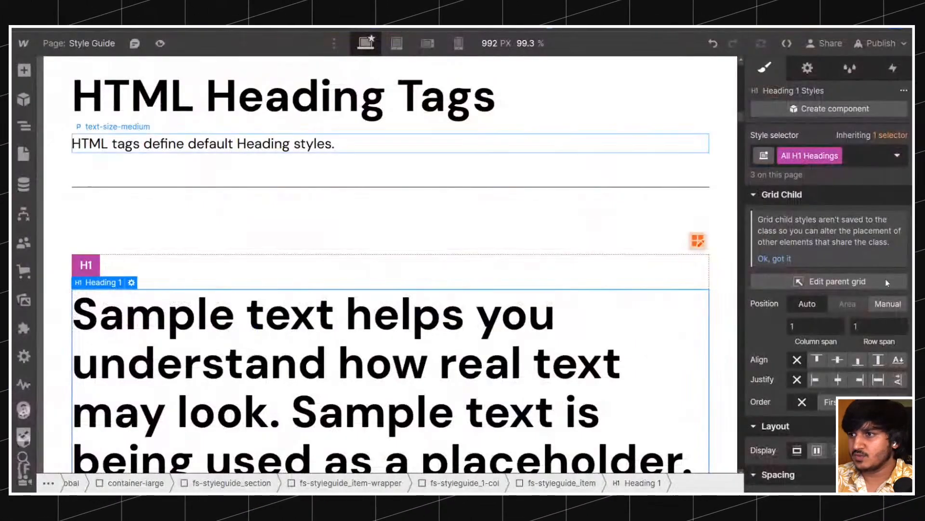
pyautogui.scroll(-10, 815, 279)
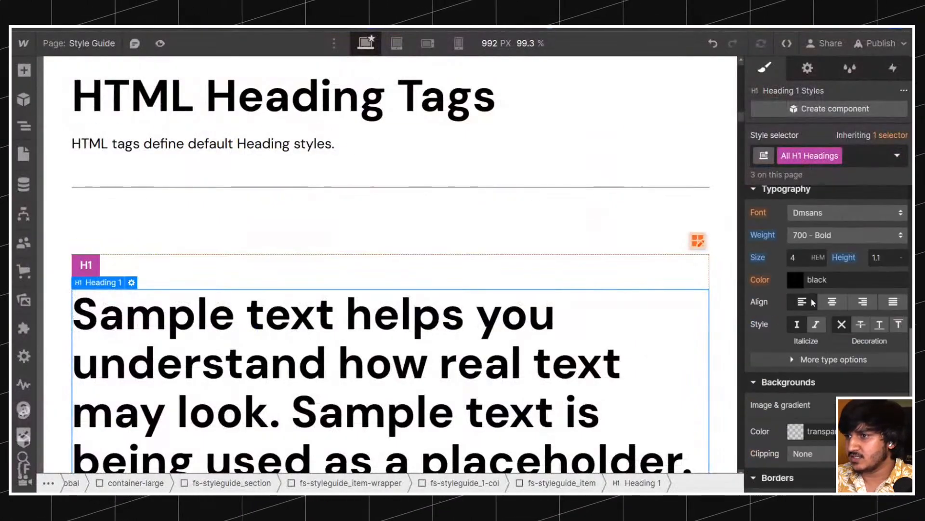
pyautogui.write('72')
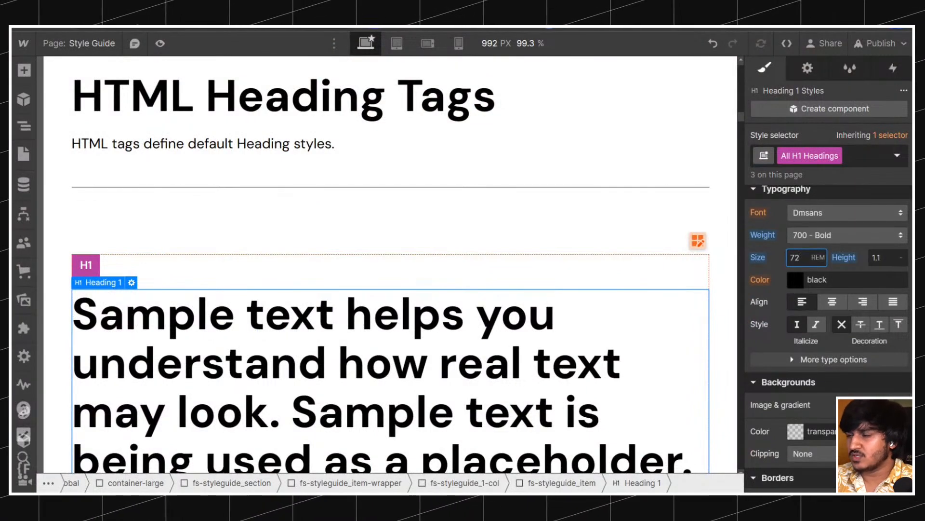
pyautogui.press('Return')
pyautogui.press('Tab')
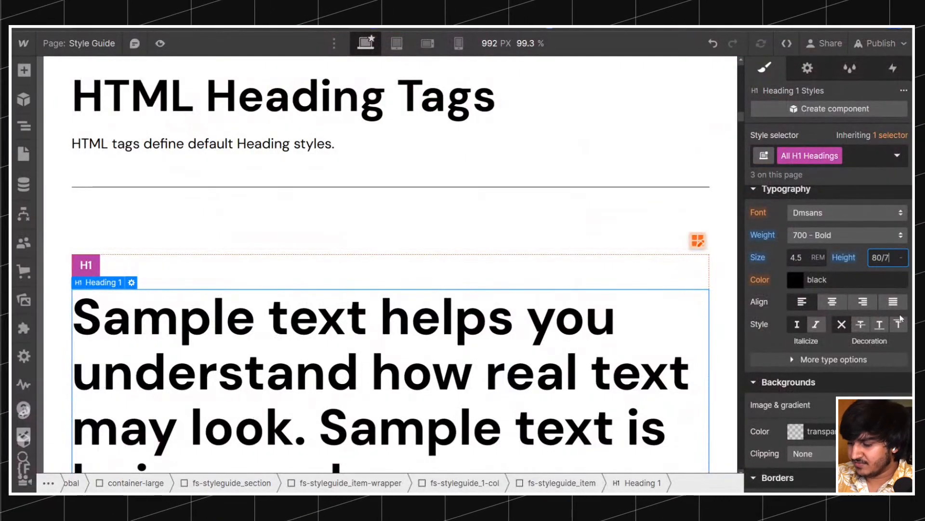
pyautogui.press('Return')
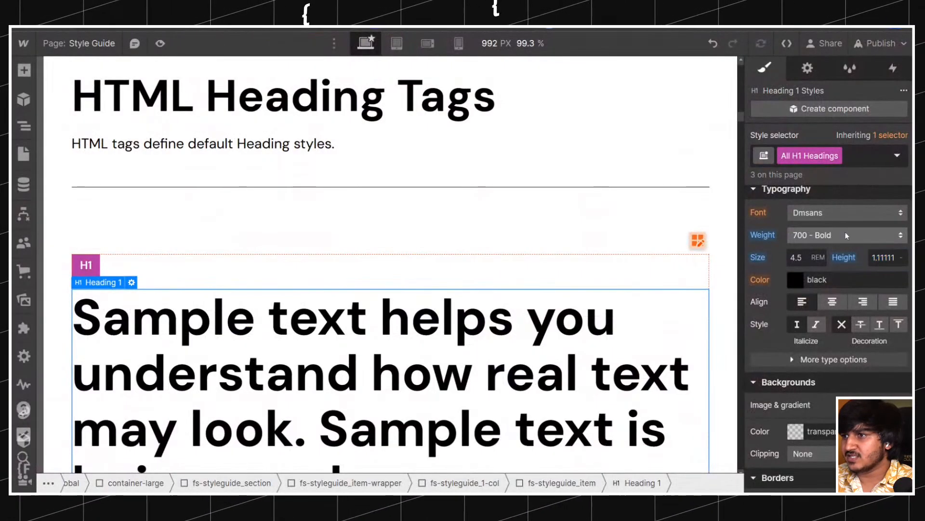
pyautogui.click(845, 235)
pyautogui.click(837, 236)
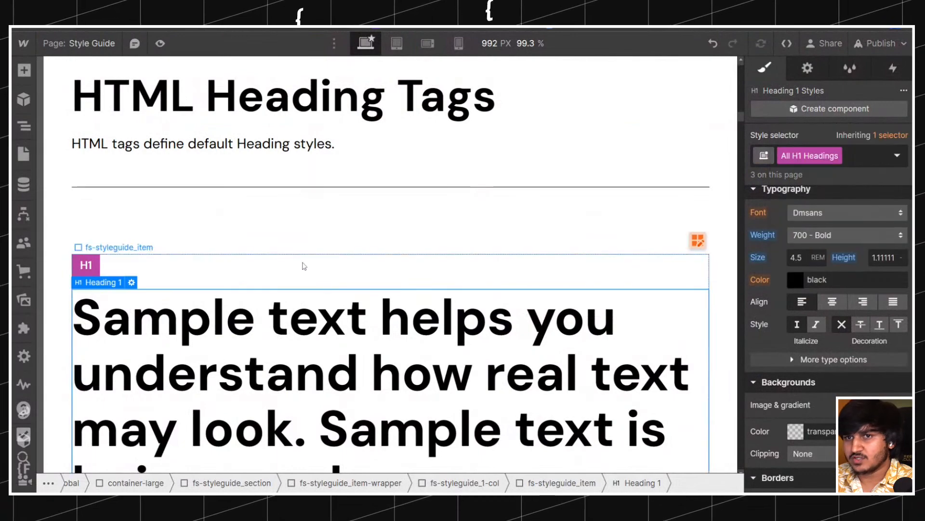
# Inspect the "From first touch to full funnel" and "Streamline your back office" headings on the Shopify homepage with WhatFont.
pyautogui.scroll(-6, 259, 248)
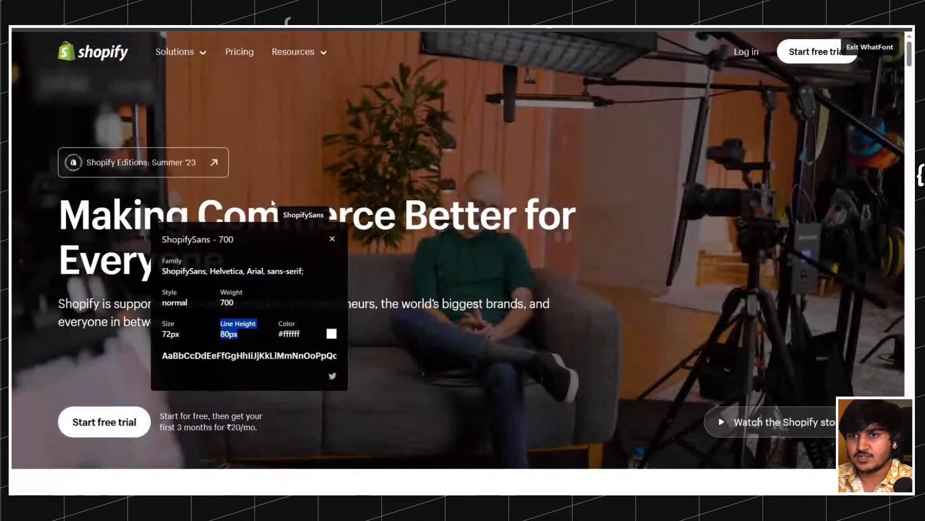
pyautogui.scroll(-8, 479, 152)
pyautogui.scroll(-20, 465, 188)
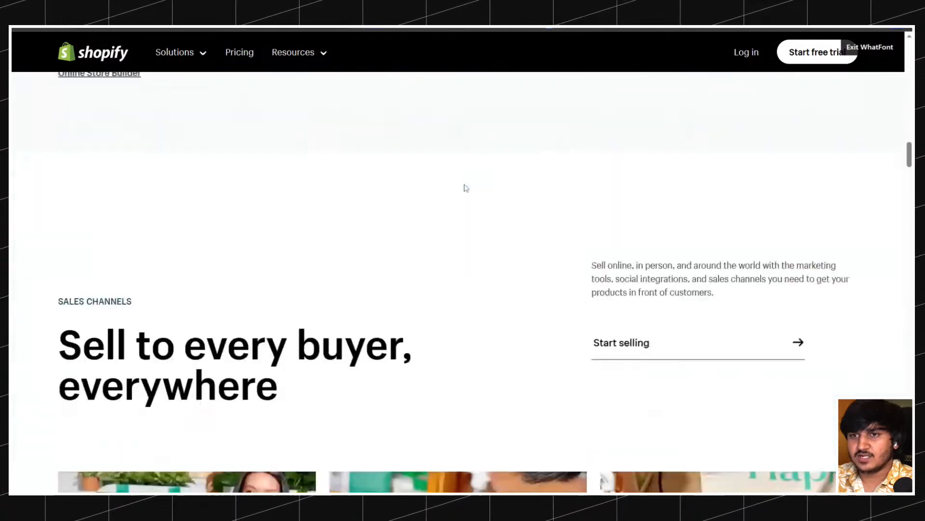
pyautogui.scroll(-2, 466, 188)
pyautogui.scroll(-20, 381, 208)
pyautogui.scroll(5, 559, 200)
pyautogui.scroll(-7, 543, 206)
pyautogui.scroll(-10, 544, 206)
pyautogui.click(193, 290)
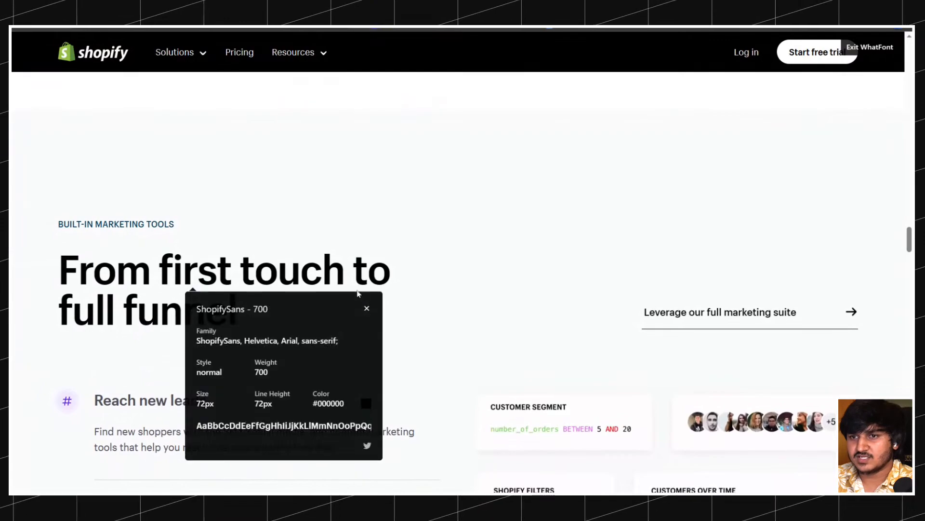
pyautogui.scroll(-10, 241, 182)
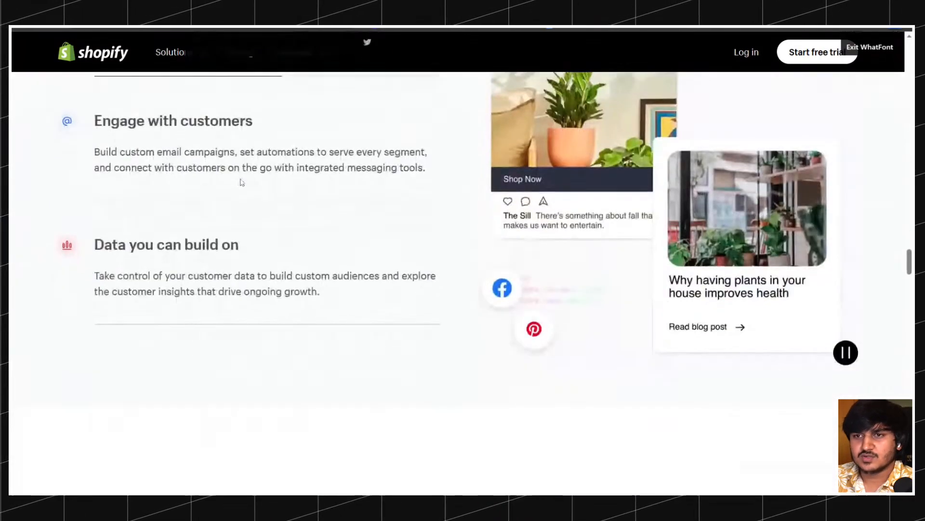
pyautogui.click(244, 184)
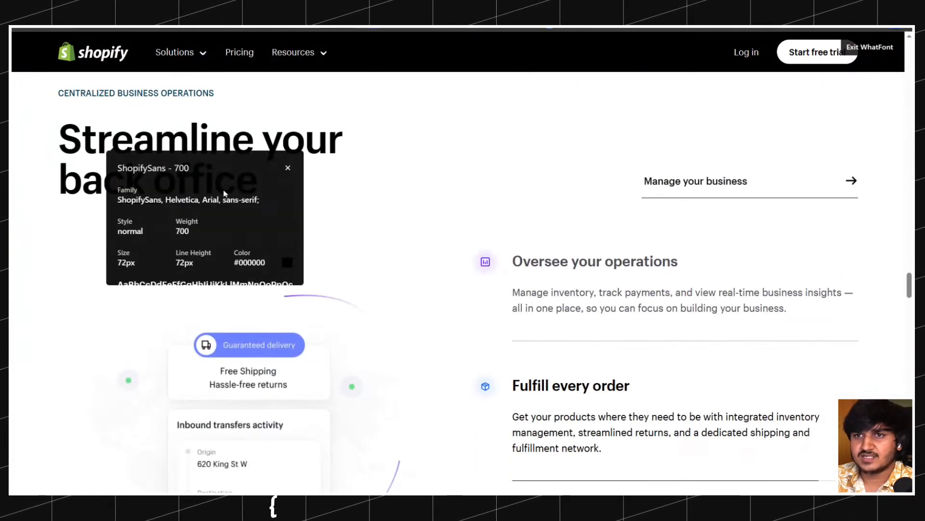
pyautogui.scroll(-10, 339, 204)
# Inspect the "Discover why millions of entrepreneurs" and "The best-converting checkout on the planet" headings' font size and line height with WhatFont.
pyautogui.scroll(10, 338, 204)
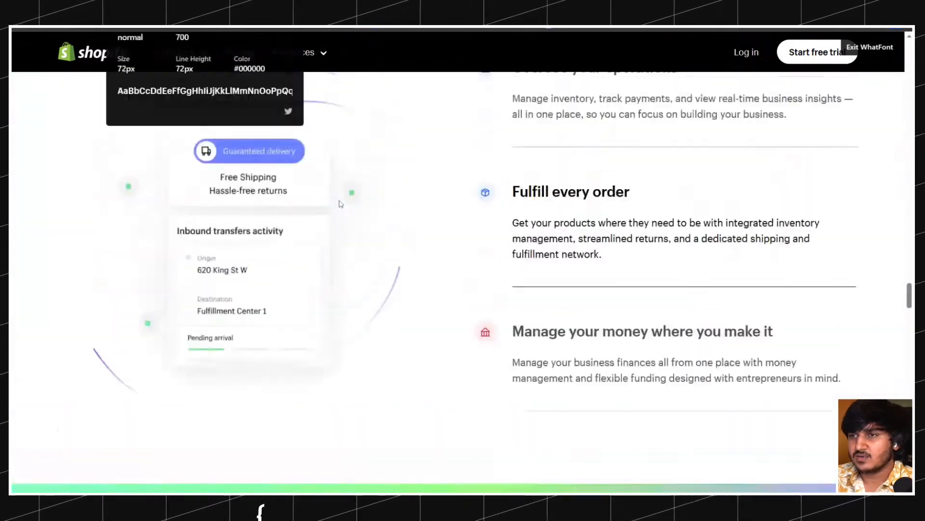
pyautogui.scroll(10, 343, 198)
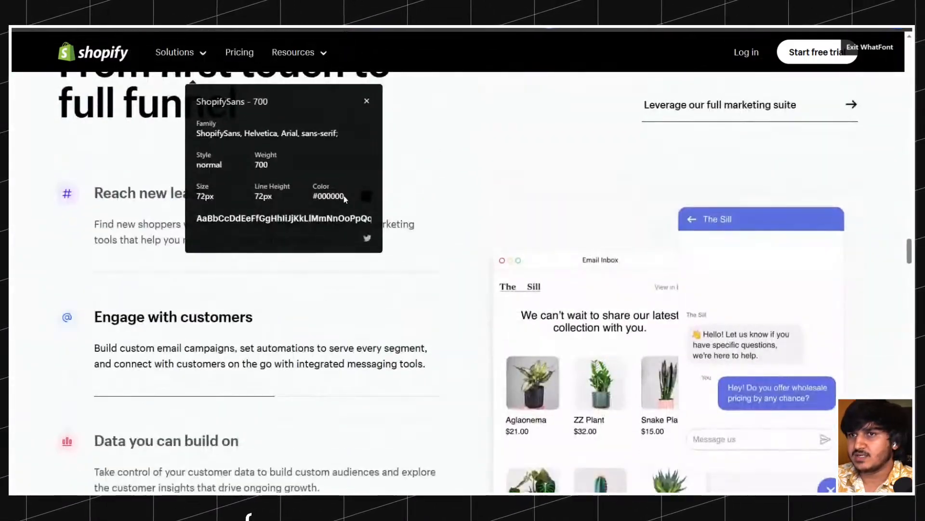
pyautogui.scroll(10, 343, 199)
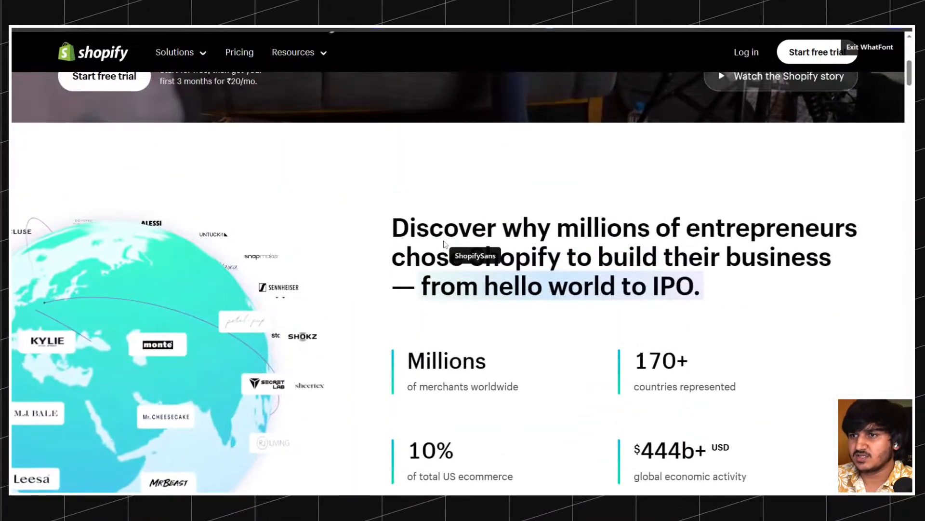
pyautogui.click(441, 251)
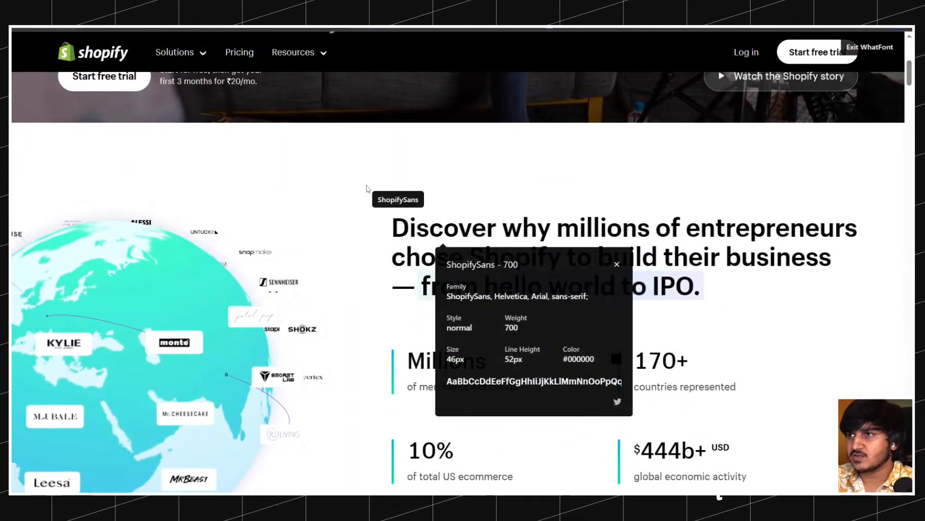
pyautogui.scroll(-15, 368, 189)
pyautogui.scroll(-12, 368, 189)
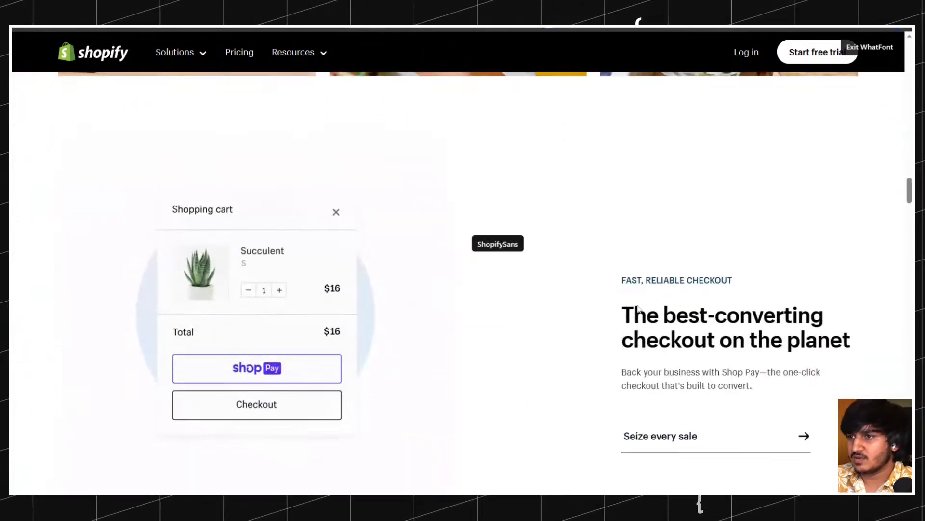
pyautogui.click(692, 343)
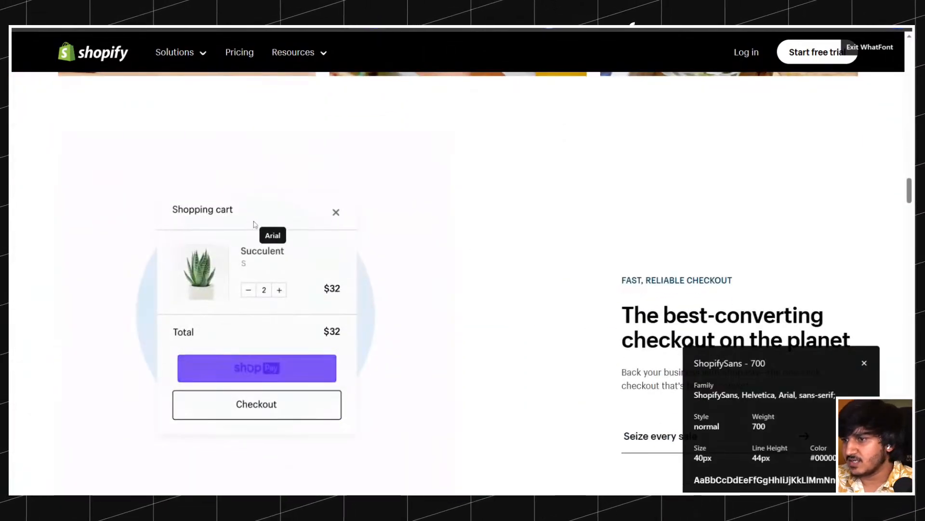
# Inspect the font styles of the feature items beside "Streamline your back office" with WhatFont.
pyautogui.scroll(-9, 413, 198)
pyautogui.scroll(-8, 144, 396)
pyautogui.click(191, 390)
pyautogui.scroll(-9, 398, 247)
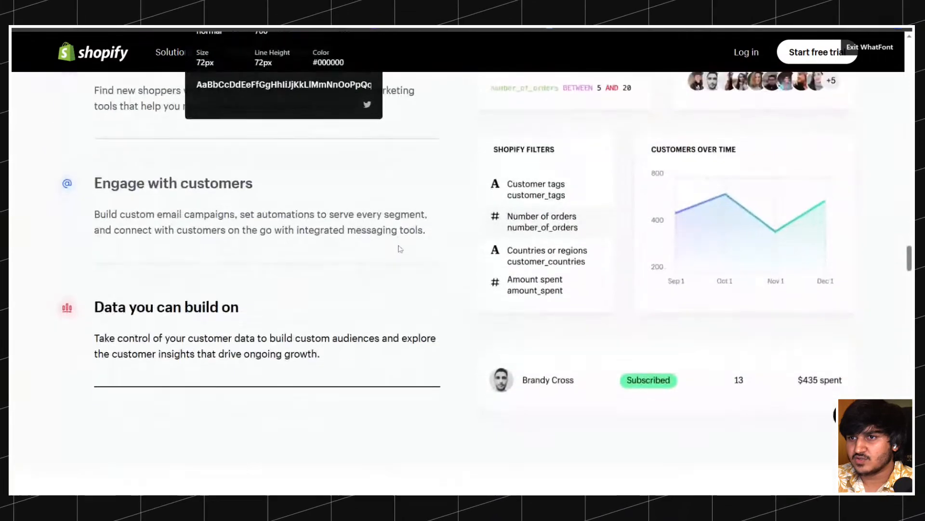
pyautogui.scroll(-12, 398, 247)
pyautogui.click(527, 251)
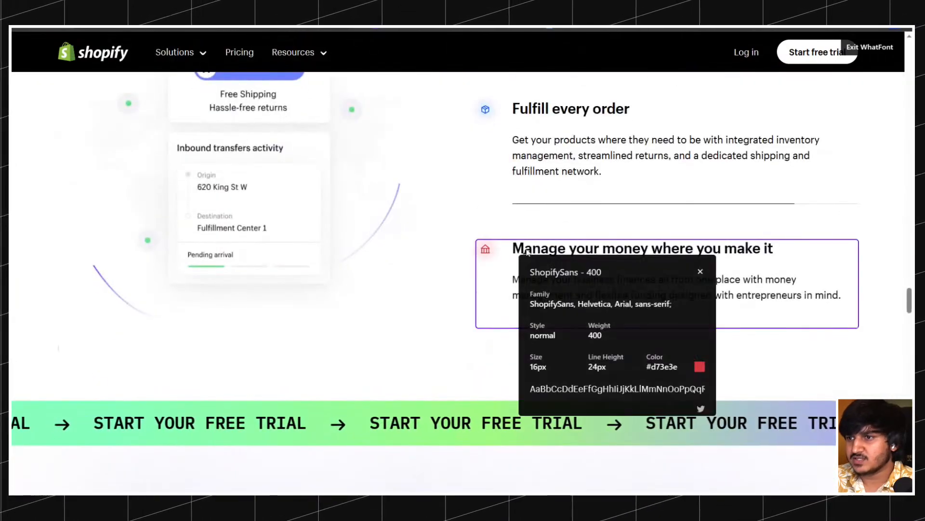
pyautogui.click(543, 105)
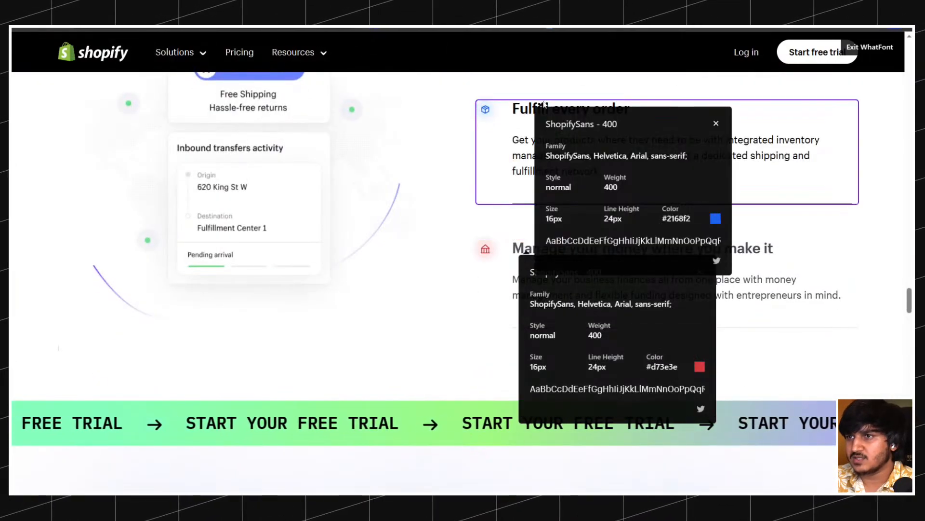
pyautogui.scroll(4, 526, 145)
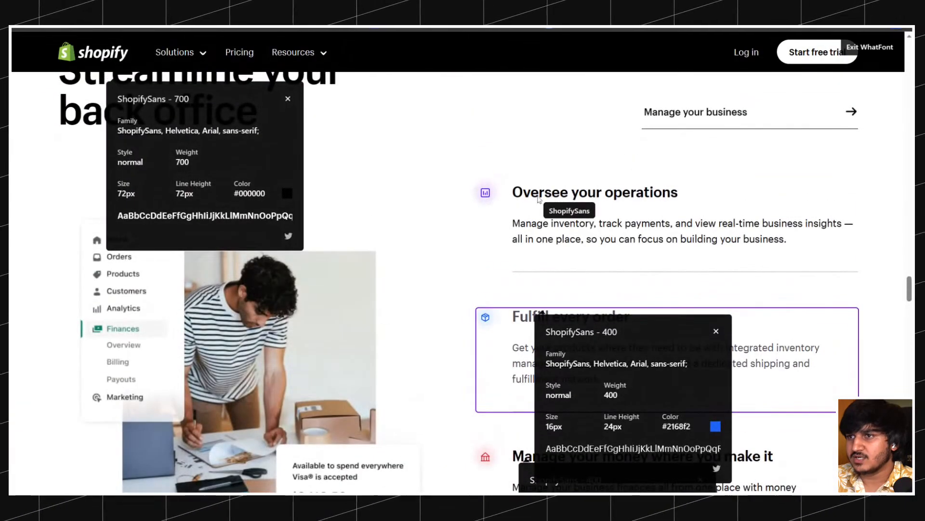
pyautogui.click(534, 212)
pyautogui.scroll(-1, 357, 211)
# Inspect the "Grow your business here" heading's font size and line height with WhatFont, and look over the footer.
pyautogui.scroll(-15, 357, 211)
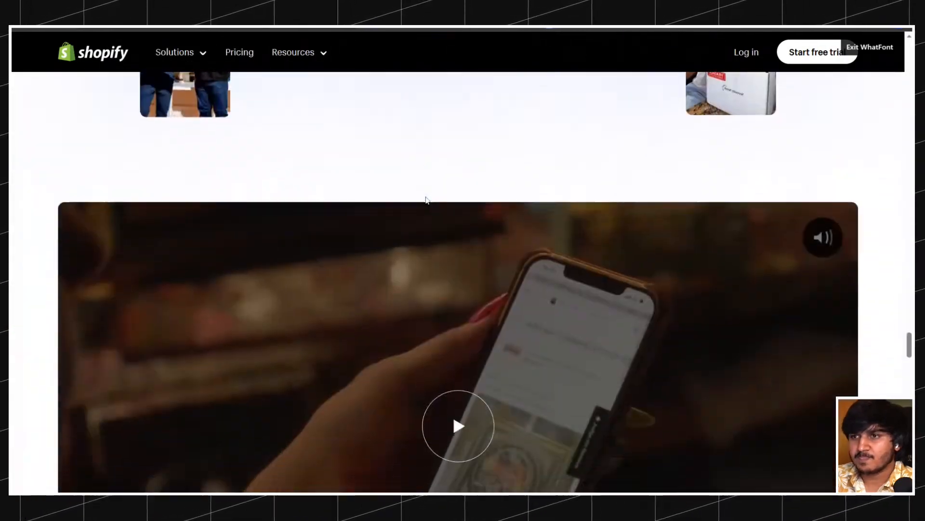
pyautogui.scroll(-10, 426, 200)
pyautogui.click(188, 110)
pyautogui.scroll(-15, 130, 141)
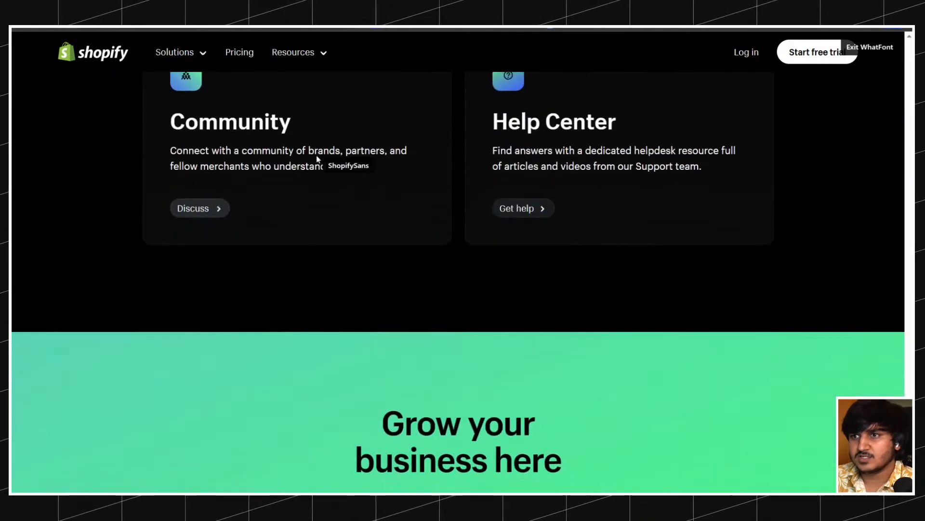
pyautogui.scroll(-5, 318, 159)
pyautogui.click(423, 160)
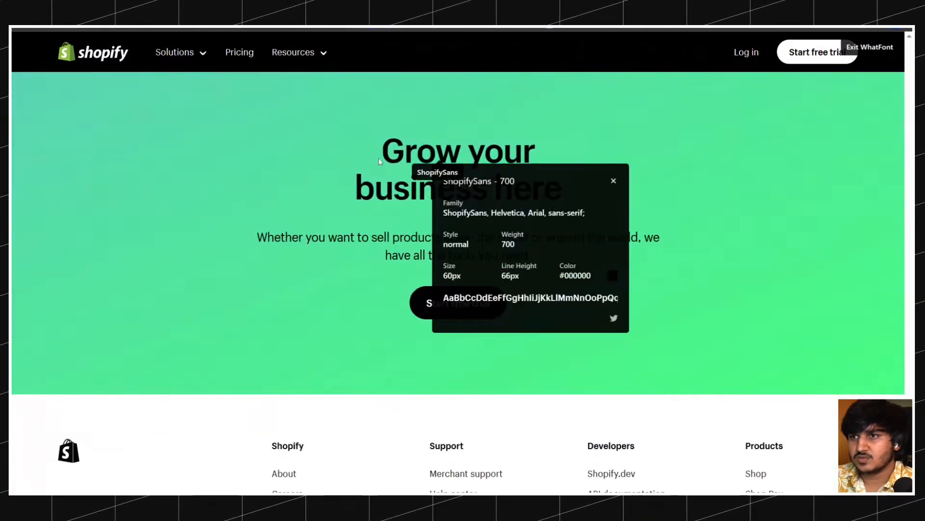
pyautogui.scroll(-6, 298, 168)
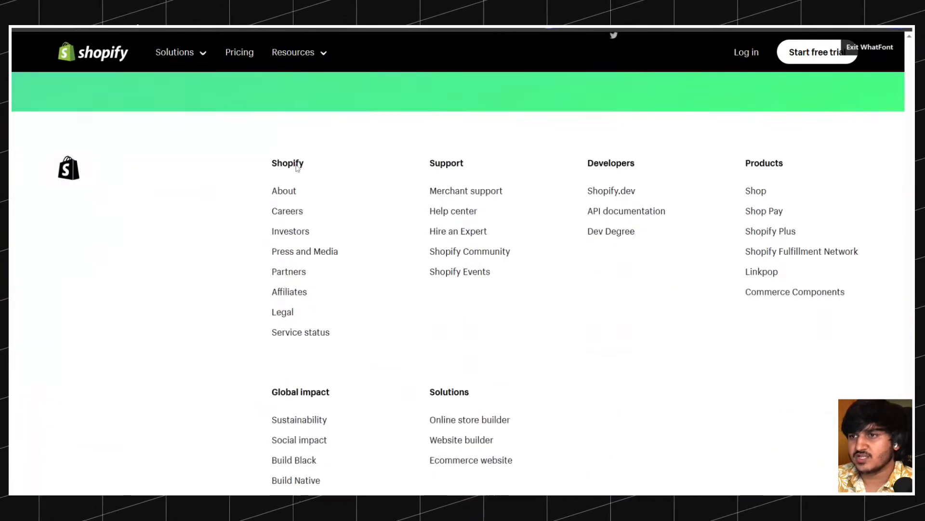
# Recheck the "Discover why millions of entrepreneurs" heading's font size and line height, and dismiss its WhatFont readouts.
pyautogui.scroll(15, 297, 168)
pyautogui.scroll(20, 297, 168)
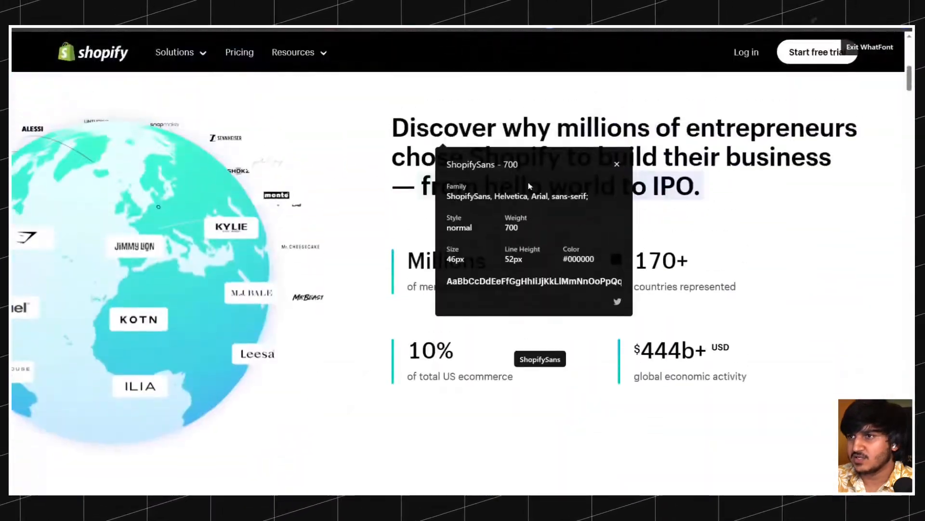
pyautogui.scroll(1, 529, 186)
pyautogui.click(681, 166)
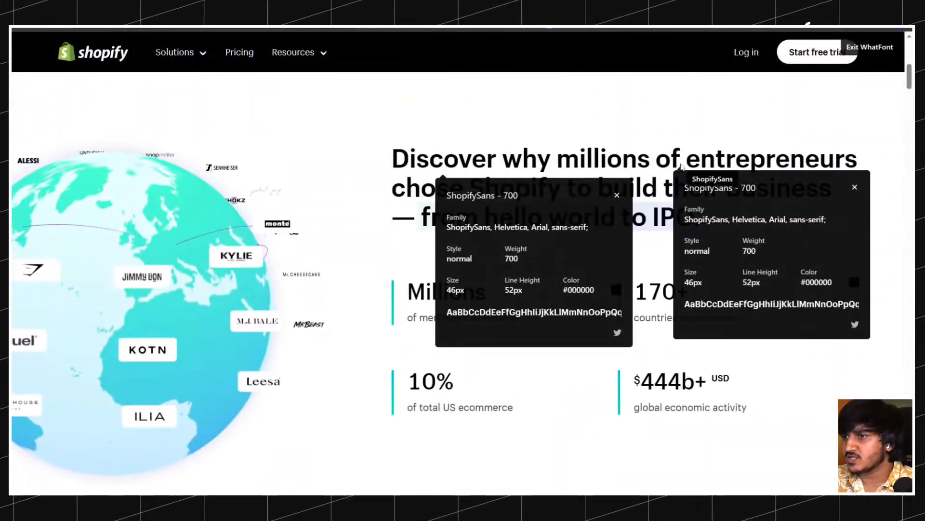
pyautogui.click(616, 196)
pyautogui.click(856, 187)
# Compare the font size and line height of the checkout heading with those of the "Discover why millions" heading using WhatFont.
pyautogui.scroll(-20, 501, 182)
pyautogui.scroll(-5, 488, 172)
pyautogui.scroll(-13, 212, 232)
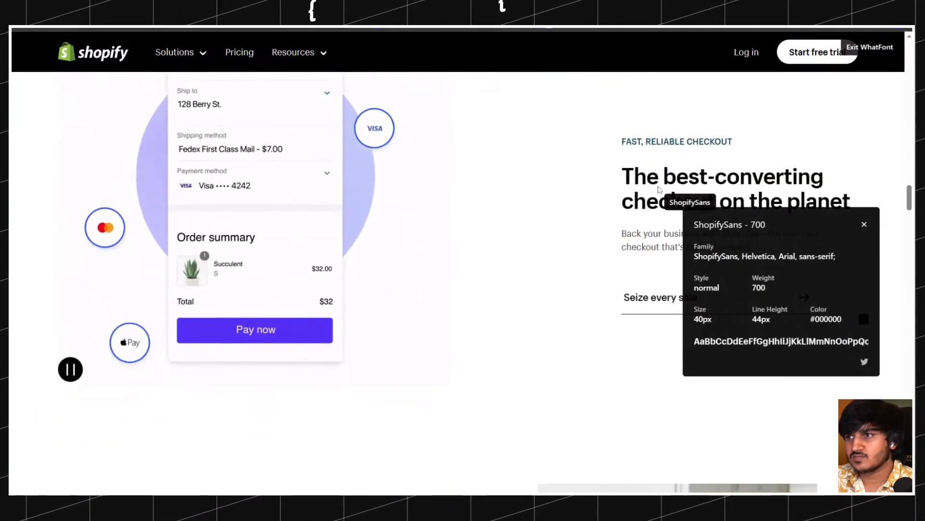
pyautogui.click(659, 187)
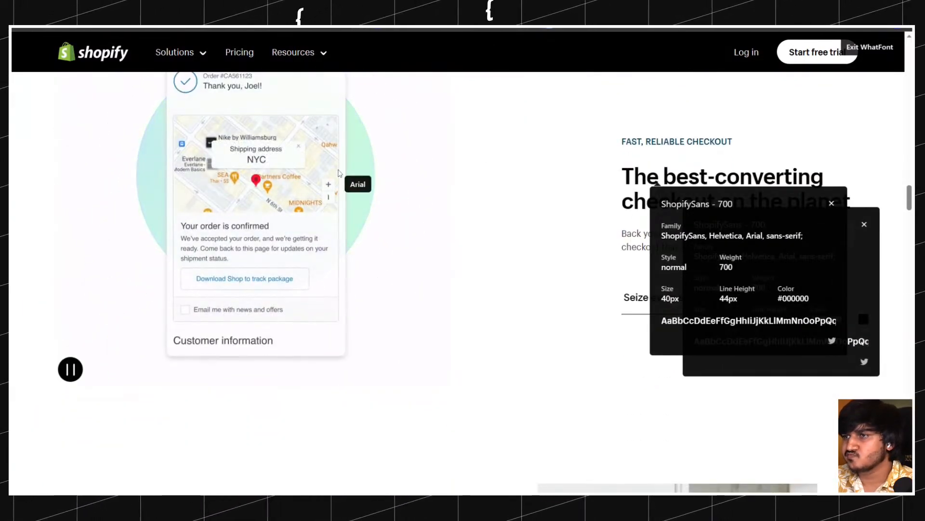
pyautogui.scroll(-12, 339, 173)
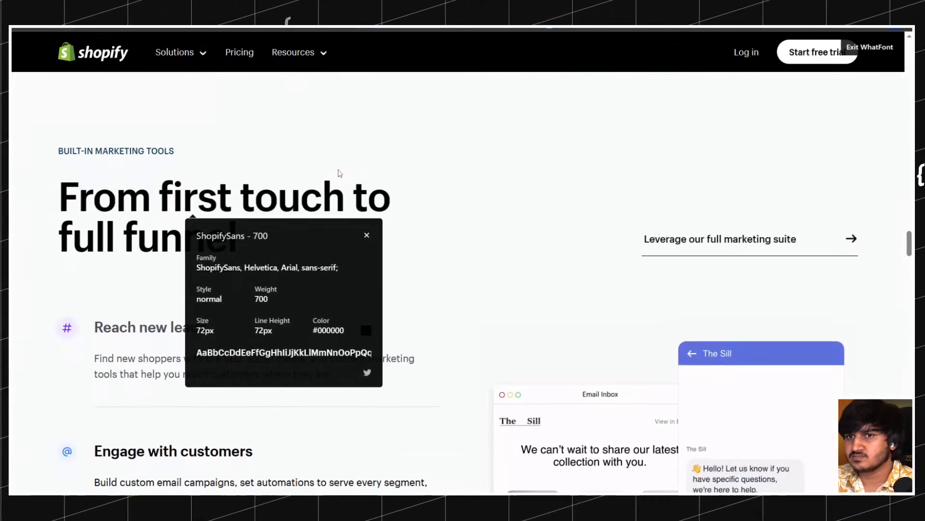
pyautogui.scroll(-3, 338, 167)
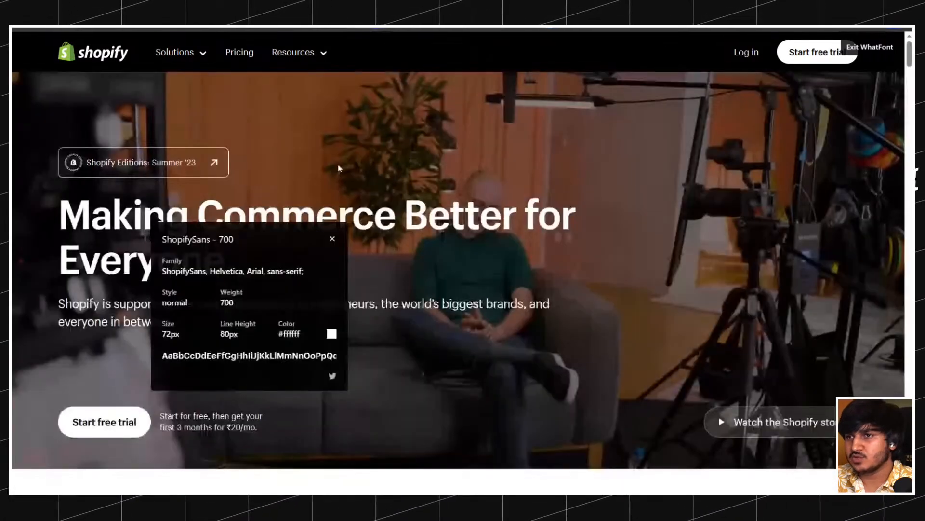
pyautogui.scroll(-10, 463, 261)
pyautogui.scroll(2, 476, 192)
pyautogui.click(472, 159)
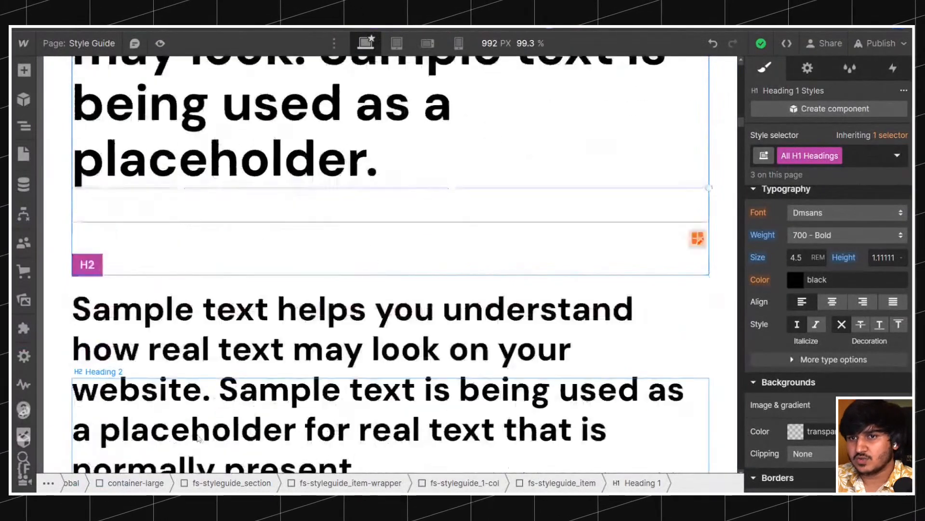
# Set the All H2 Headings tag's font size to 46/16 (2.875 rem) and line height to 52/46 on the Style Guide.
pyautogui.scroll(-1, 197, 436)
pyautogui.click(665, 246)
pyautogui.click(829, 155)
pyautogui.click(800, 236)
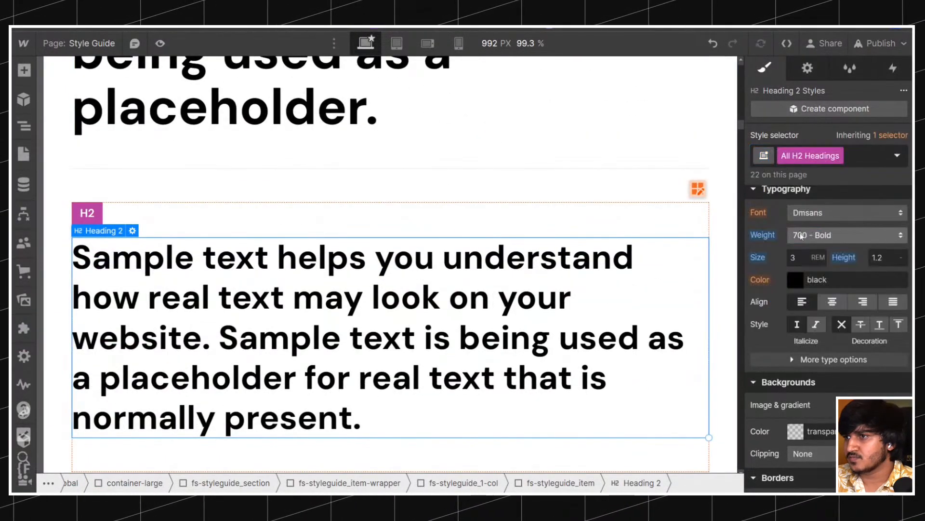
pyautogui.write('46/16')
pyautogui.press('Return')
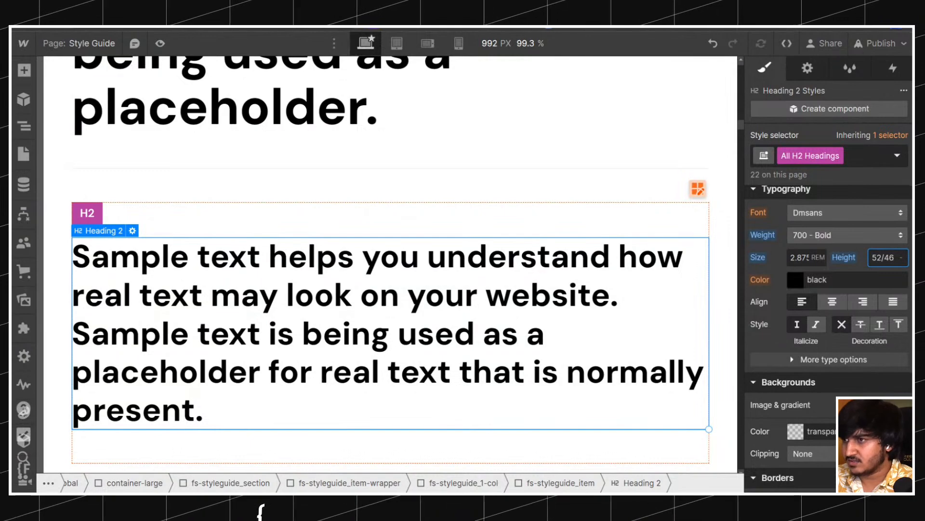
pyautogui.press('Return')
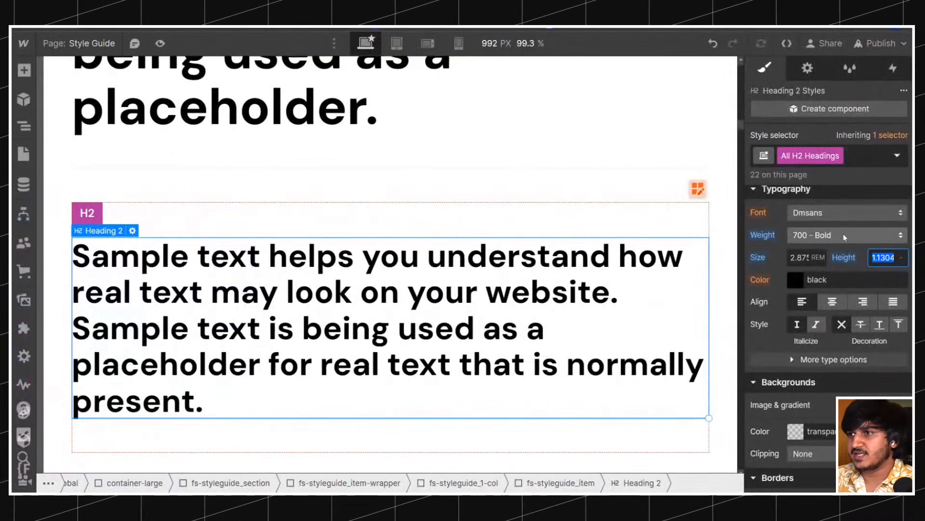
# Recheck the font size and line height of the checkout heading on the Shopify homepage with WhatFont.
pyautogui.scroll(-8, 234, 213)
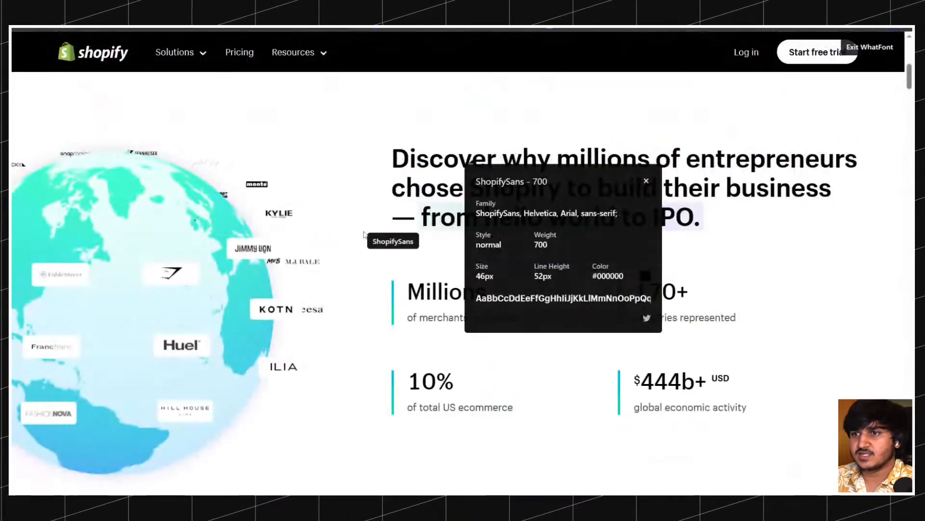
pyautogui.scroll(-15, 364, 235)
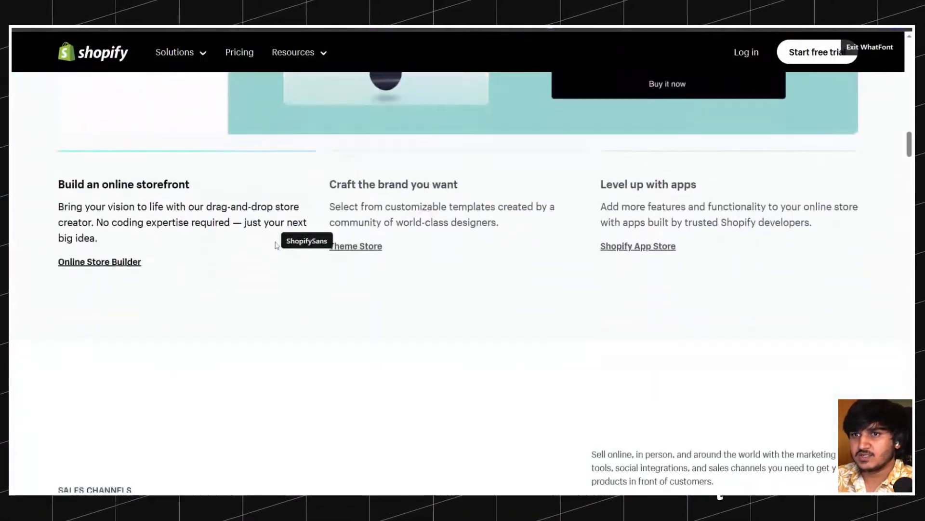
pyautogui.scroll(-16, 275, 244)
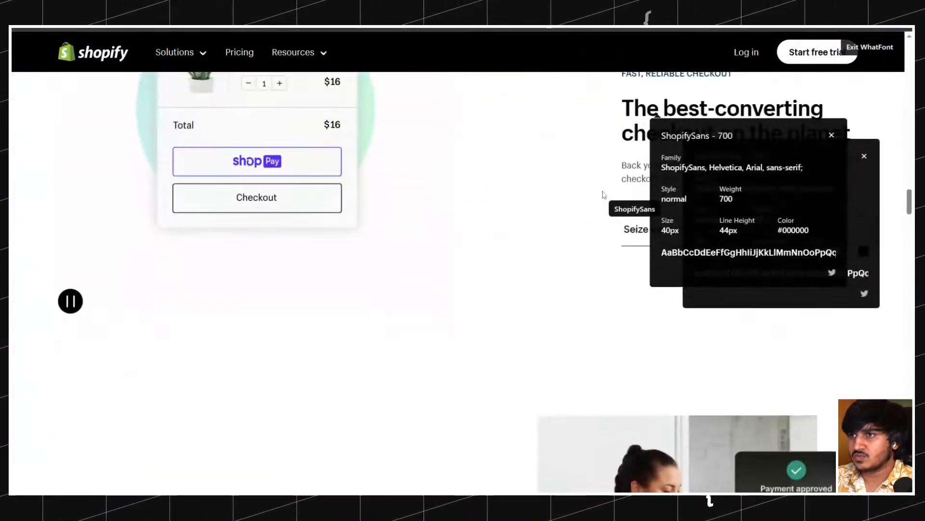
pyautogui.click(635, 116)
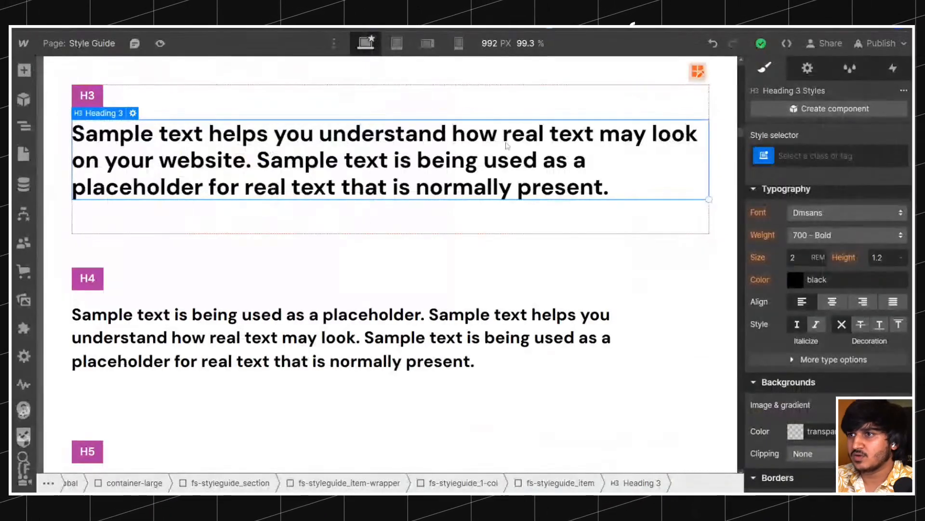
# Set the All H3 Headings tag's font size to 2.5 rem and line height to 1.1 on the Style Guide.
pyautogui.click(829, 155)
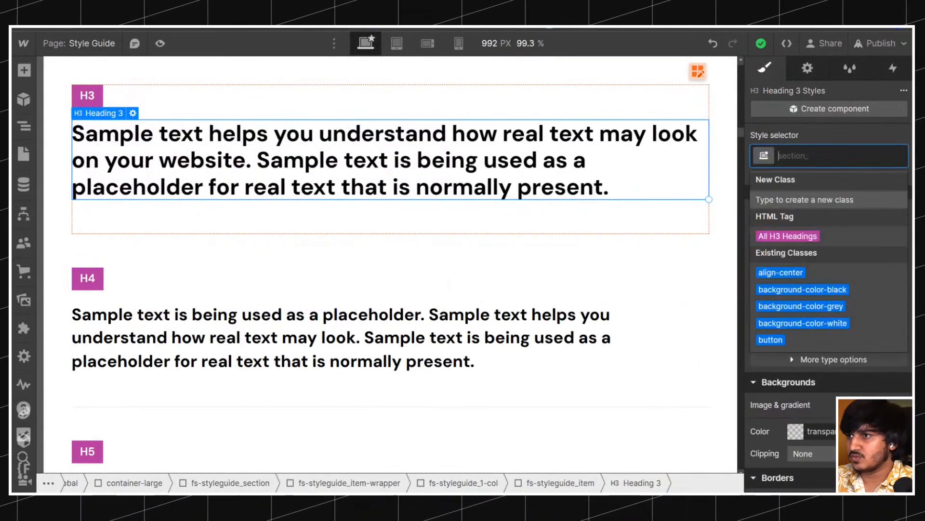
pyautogui.click(795, 236)
pyautogui.press('BackSpace')
pyautogui.press('BackSpace')
pyautogui.write('2.5')
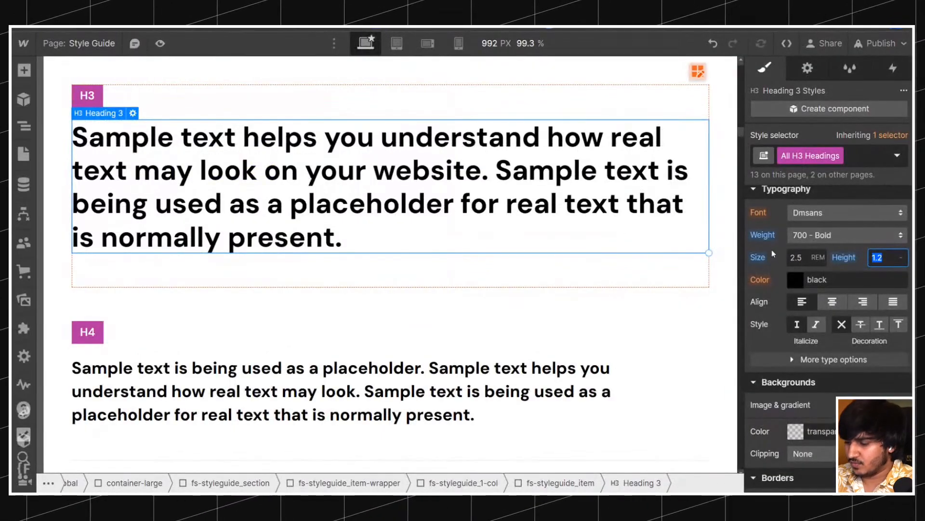
pyautogui.write('44')
pyautogui.press('BackSpace')
pyautogui.press('BackSpace')
pyautogui.write('1.1')
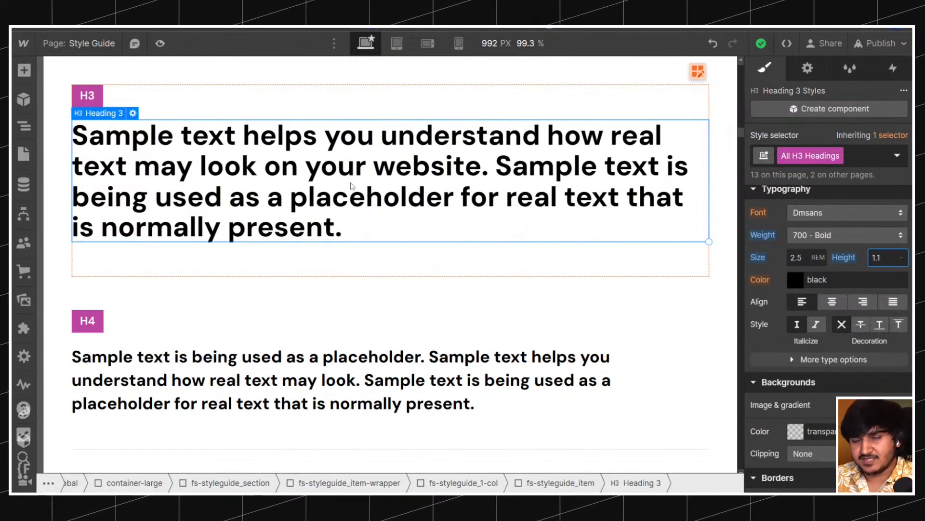
# Look over the remaining Style Guide tags and examine the heading-style-h1 sample's styles and settings.
pyautogui.scroll(-10, 351, 185)
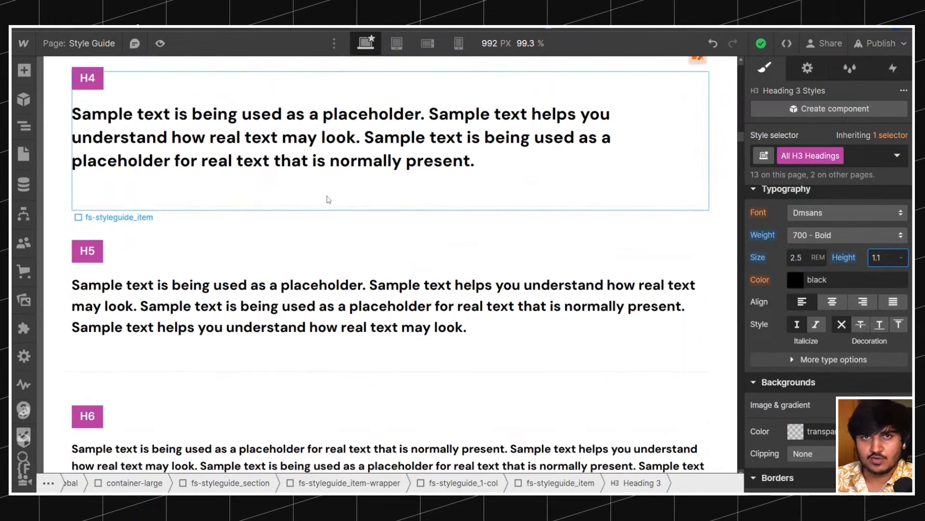
pyautogui.scroll(-5, 318, 194)
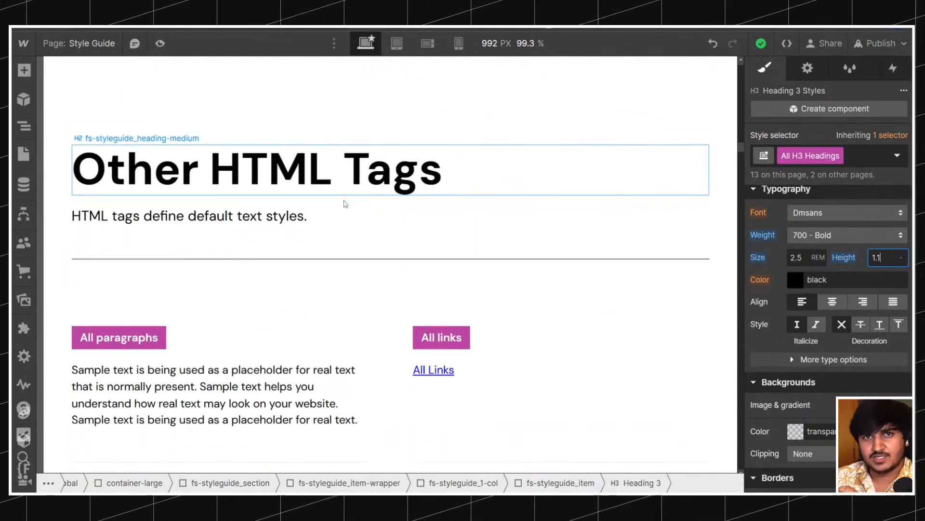
pyautogui.scroll(-10, 347, 199)
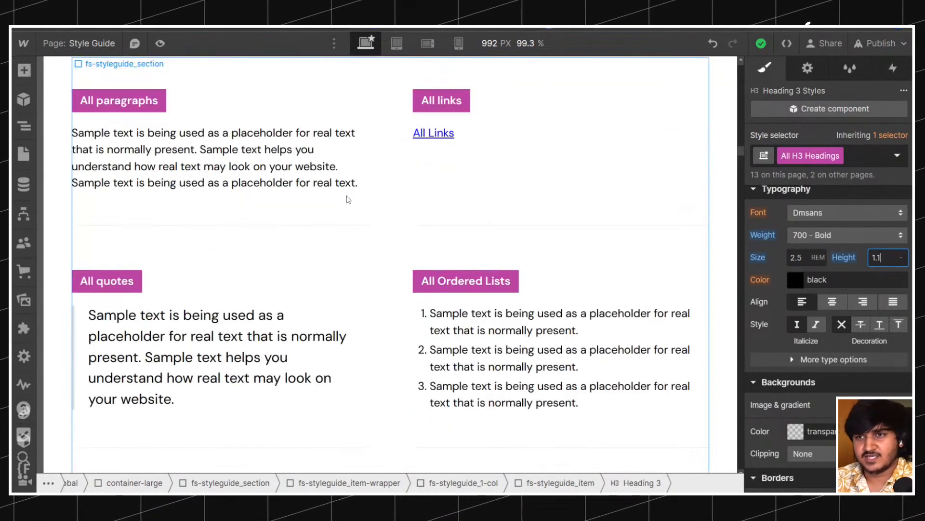
pyautogui.scroll(-3, 347, 185)
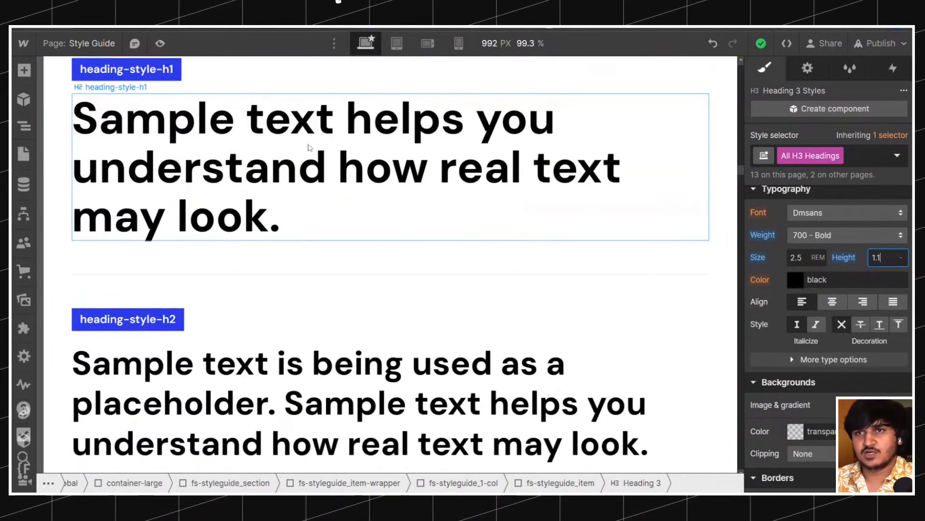
pyautogui.scroll(3, 309, 141)
pyautogui.scroll(-8, 308, 141)
pyautogui.scroll(6, 309, 140)
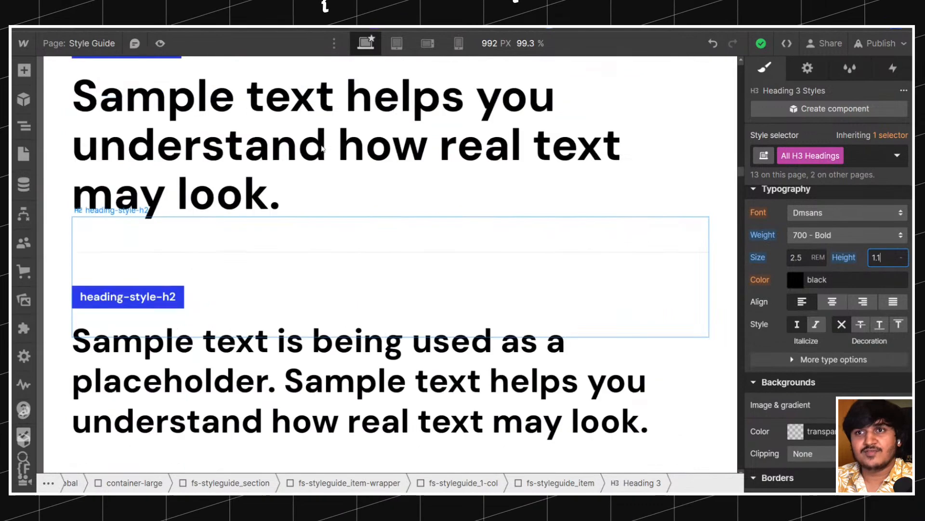
pyautogui.click(214, 159)
pyautogui.scroll(-10, 272, 178)
pyautogui.scroll(3, 274, 177)
pyautogui.scroll(7, 272, 178)
pyautogui.scroll(-2, 341, 212)
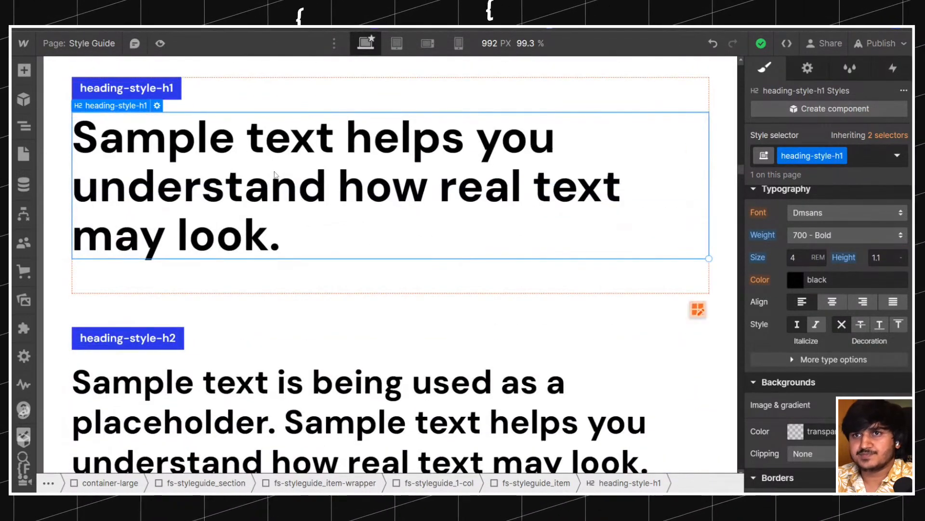
pyautogui.click(805, 70)
pyautogui.click(766, 71)
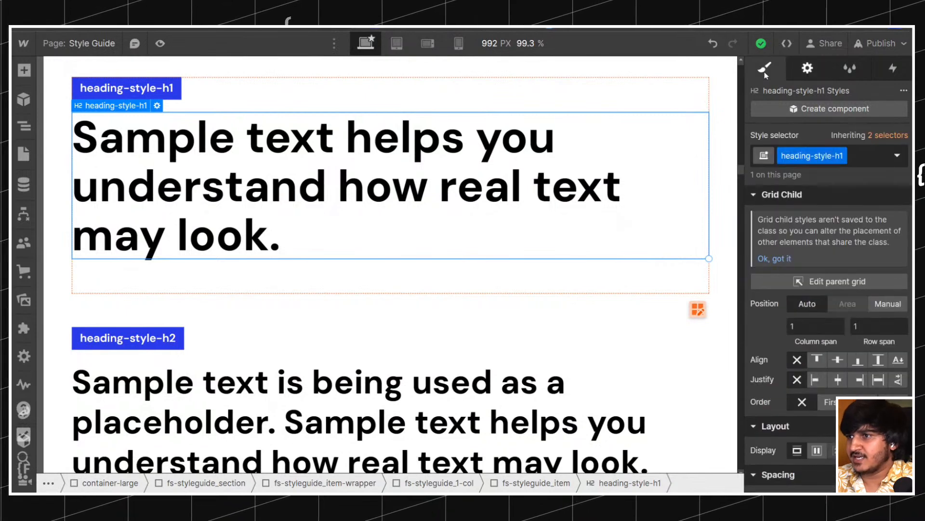
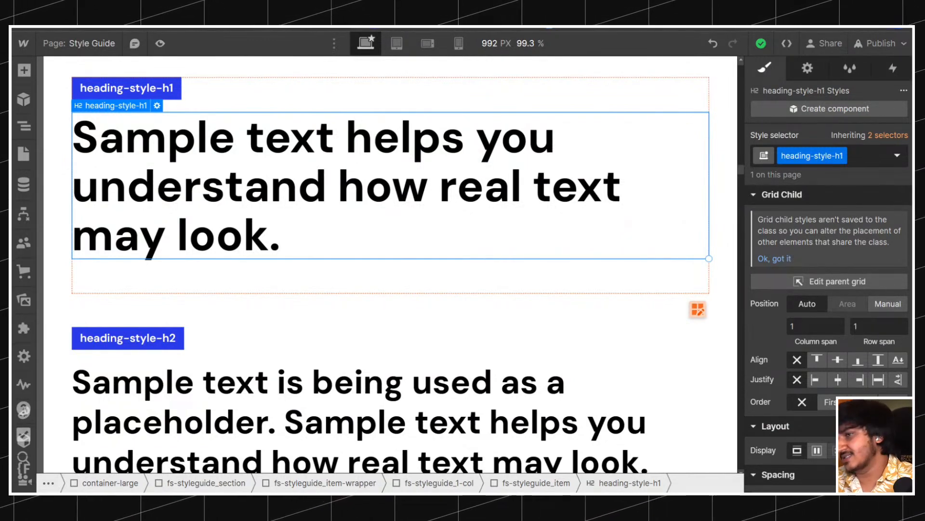
# Check the default H1 tag's font size and line height under HTML Heading Tags, and return to the Heading Styles section.
pyautogui.scroll(15, 258, 161)
pyautogui.scroll(20, 258, 161)
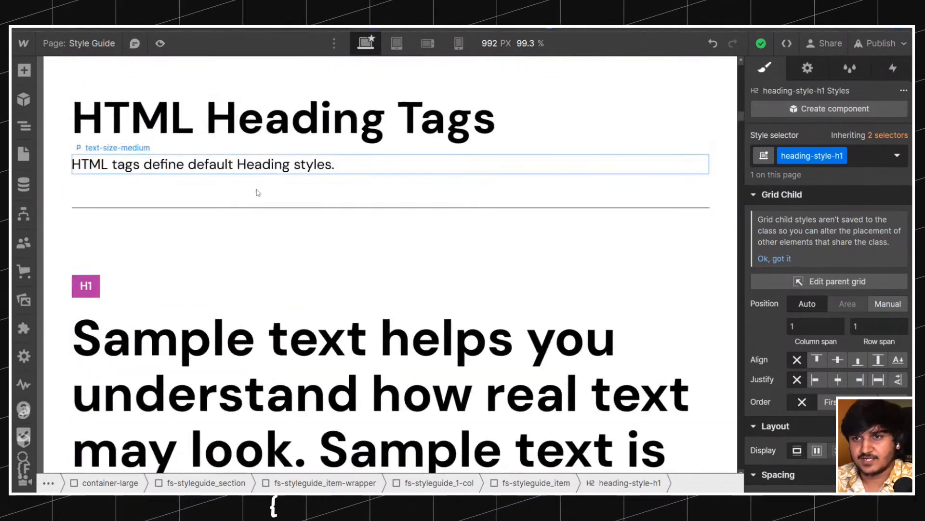
pyautogui.scroll(-3, 258, 189)
pyautogui.click(258, 189)
pyautogui.scroll(-5, 804, 265)
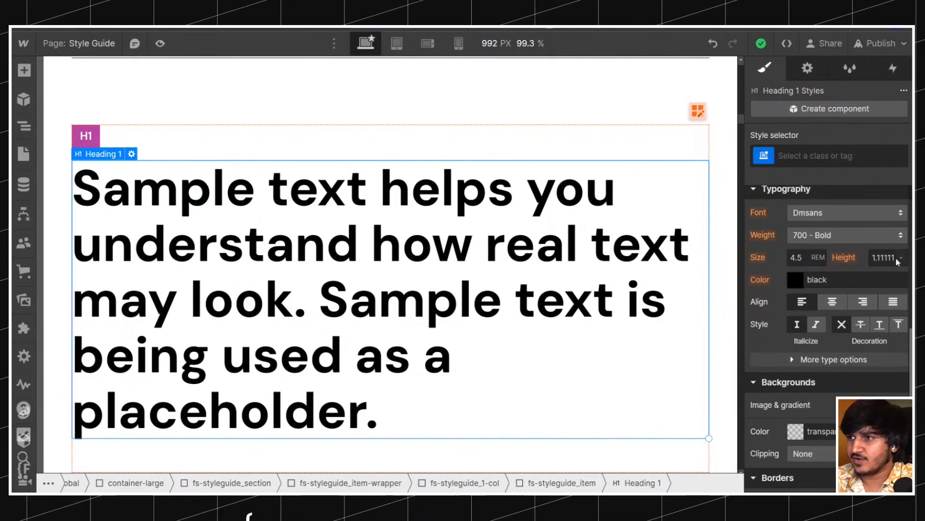
pyautogui.scroll(-20, 542, 268)
pyautogui.scroll(-15, 412, 262)
pyautogui.scroll(3, 188, 246)
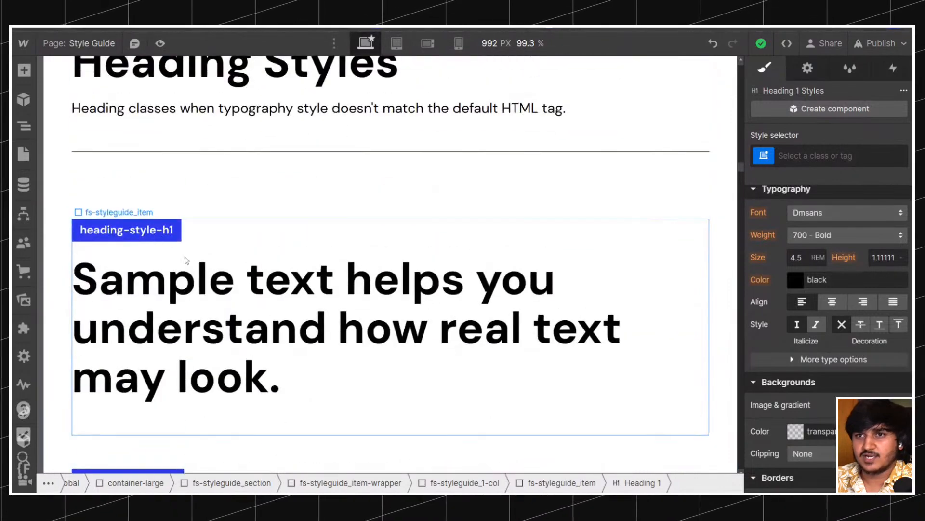
# Change the heading-style-h1 sample's heading type to H1, and set the class's font size to 4.5 rem and line height to 1.11111.
pyautogui.click(202, 277)
pyautogui.click(800, 68)
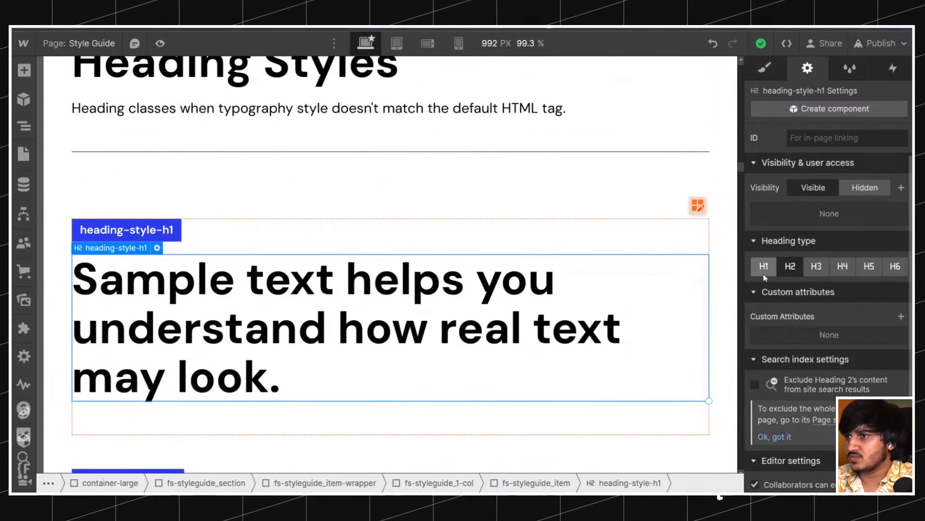
pyautogui.click(766, 69)
pyautogui.scroll(-10, 807, 245)
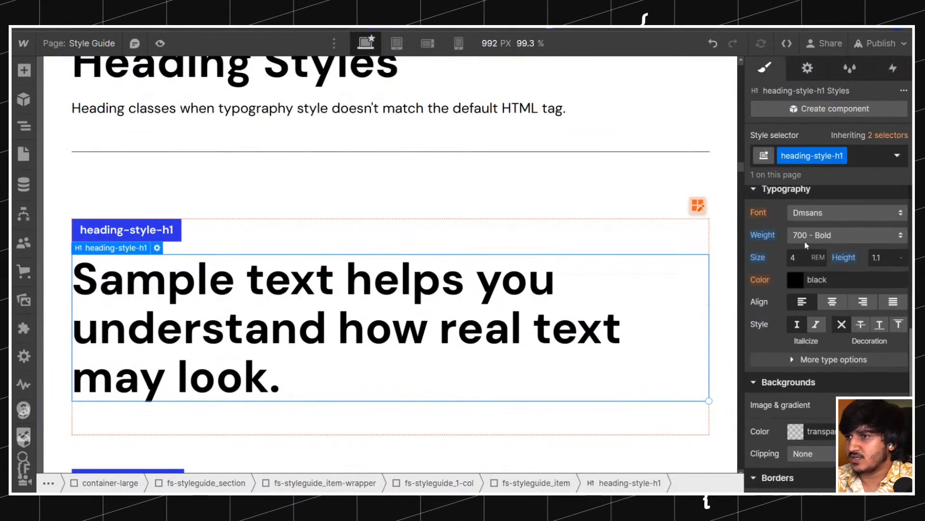
pyautogui.moveTo(769, 264); pyautogui.dragTo(851, 260)
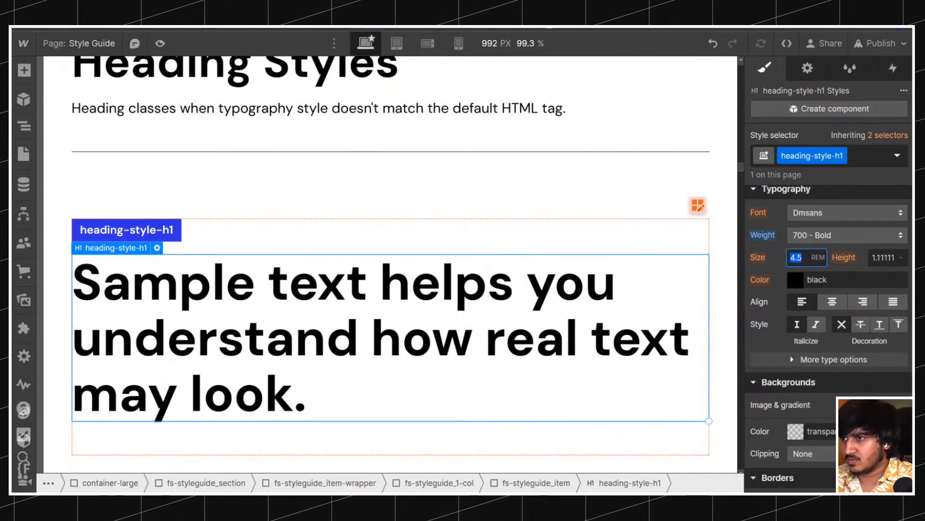
pyautogui.press('Up')
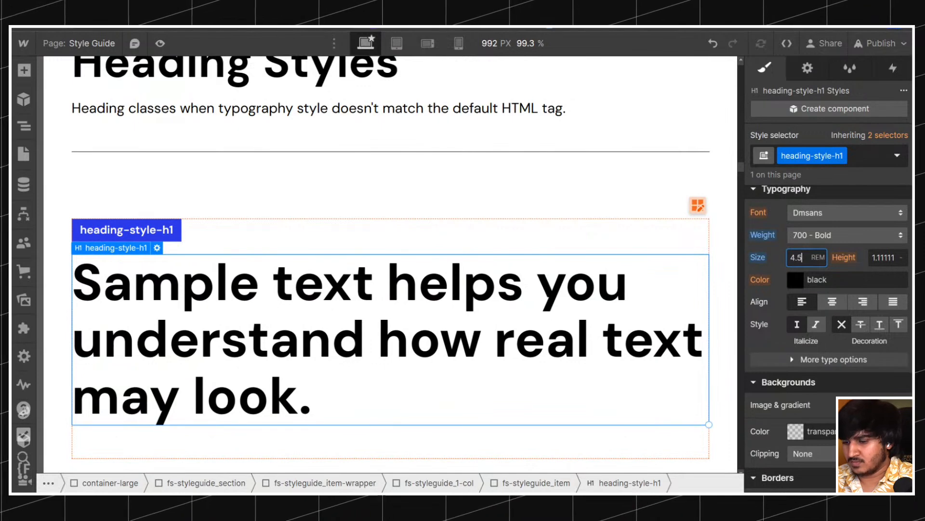
pyautogui.press('Down')
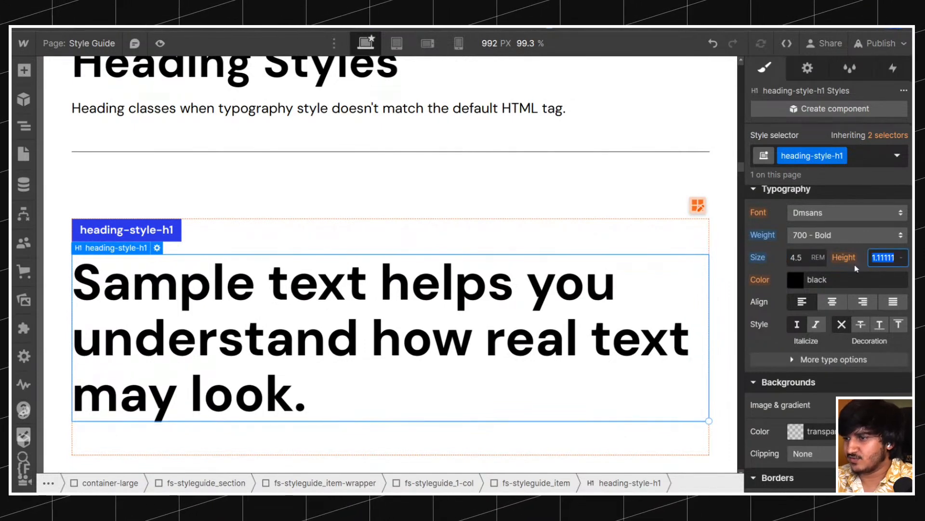
pyautogui.press('Up')
pyautogui.press('Down')
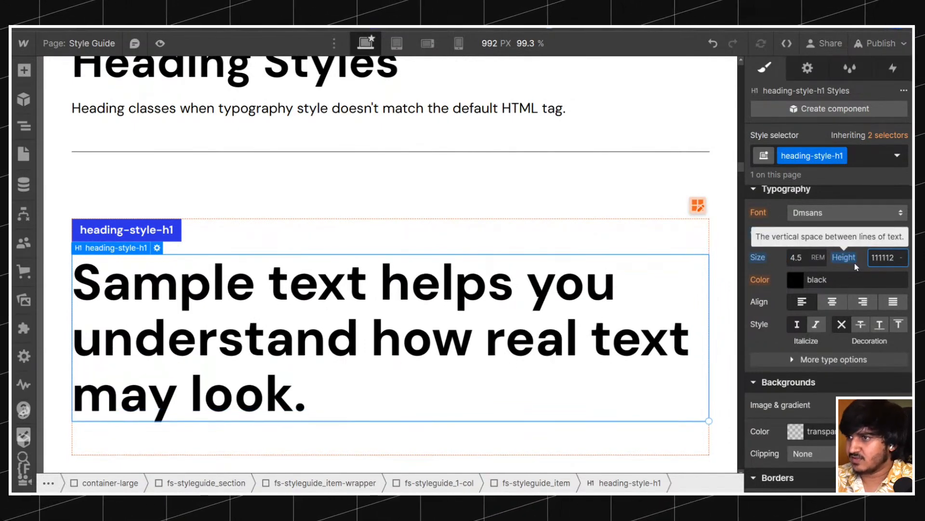
# Check the heading-style-h2 sample's heading type and reset the class's font size and line height to the inherited H2 values.
pyautogui.scroll(-3, 270, 279)
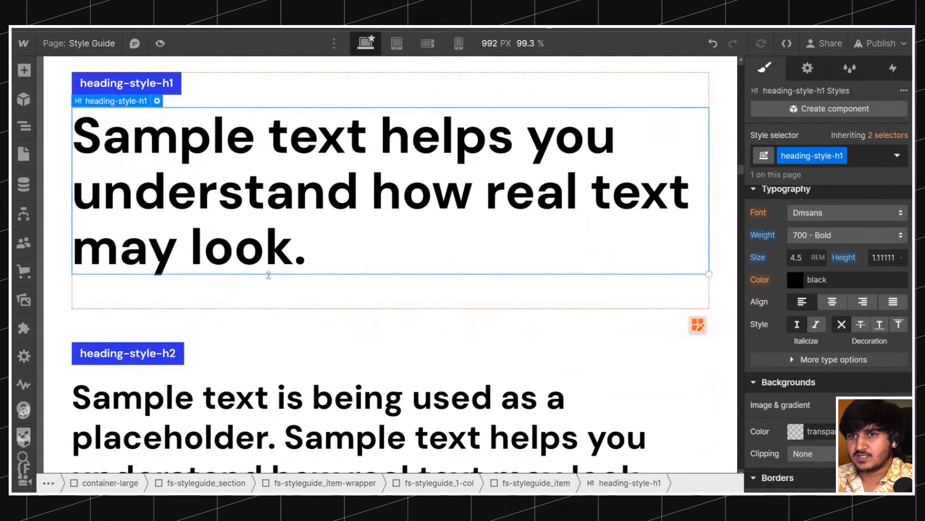
pyautogui.click(208, 393)
pyautogui.click(807, 68)
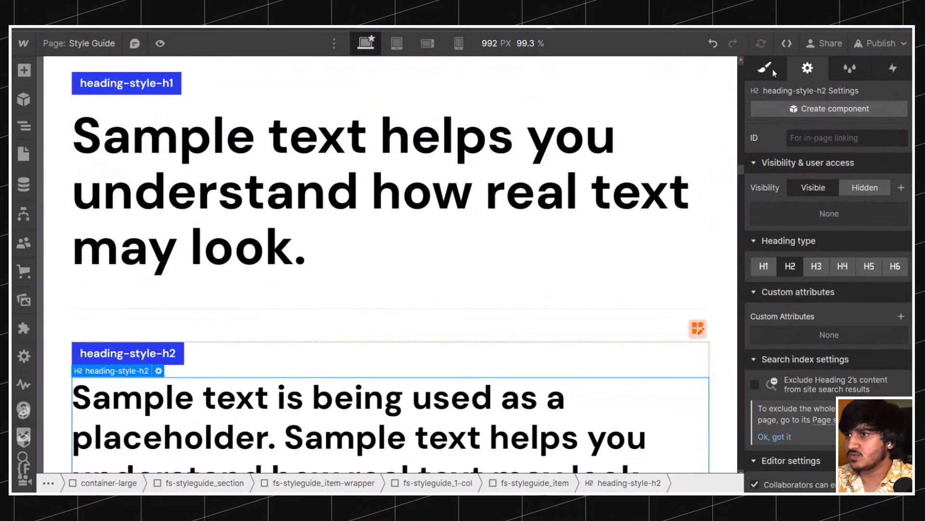
pyautogui.click(765, 68)
pyautogui.scroll(-5, 475, 289)
pyautogui.scroll(-5, 847, 326)
pyautogui.scroll(5, 539, 277)
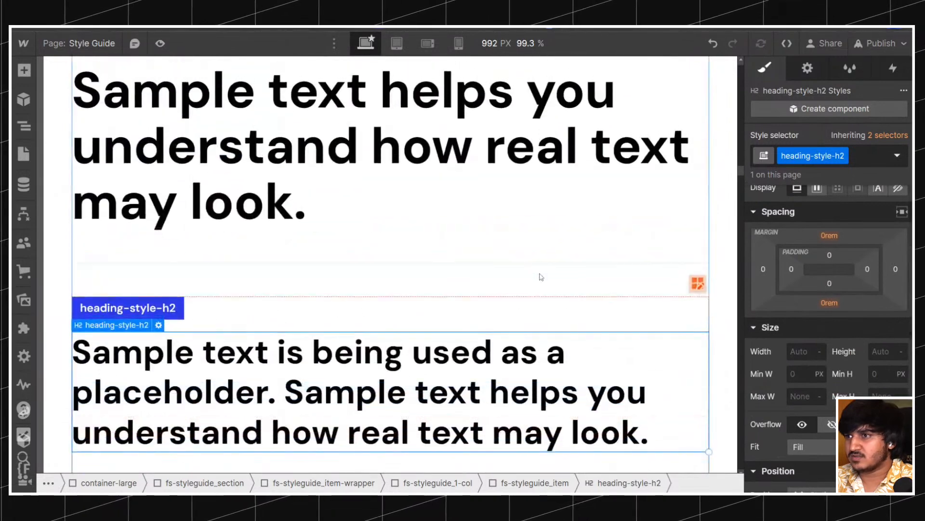
pyautogui.scroll(-3, 539, 277)
pyautogui.scroll(-4, 828, 325)
pyautogui.click(808, 68)
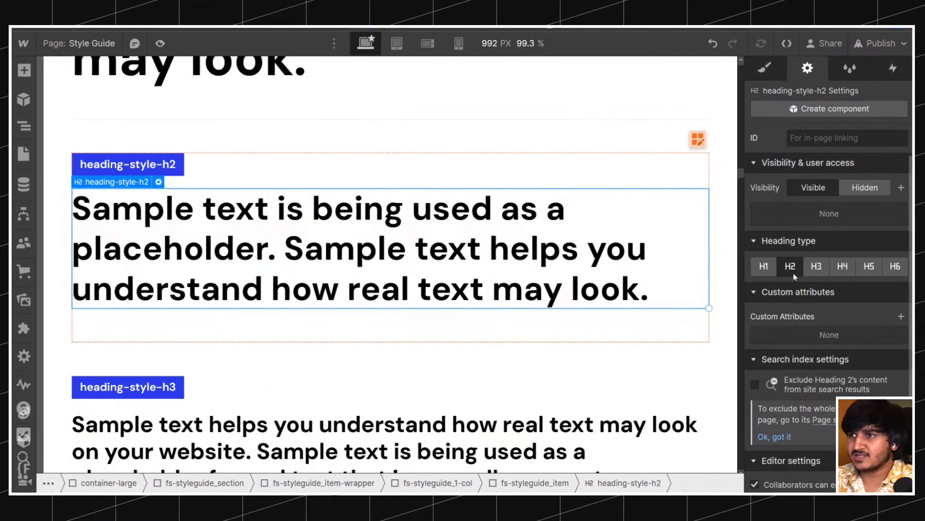
pyautogui.click(771, 73)
pyautogui.scroll(-6, 777, 331)
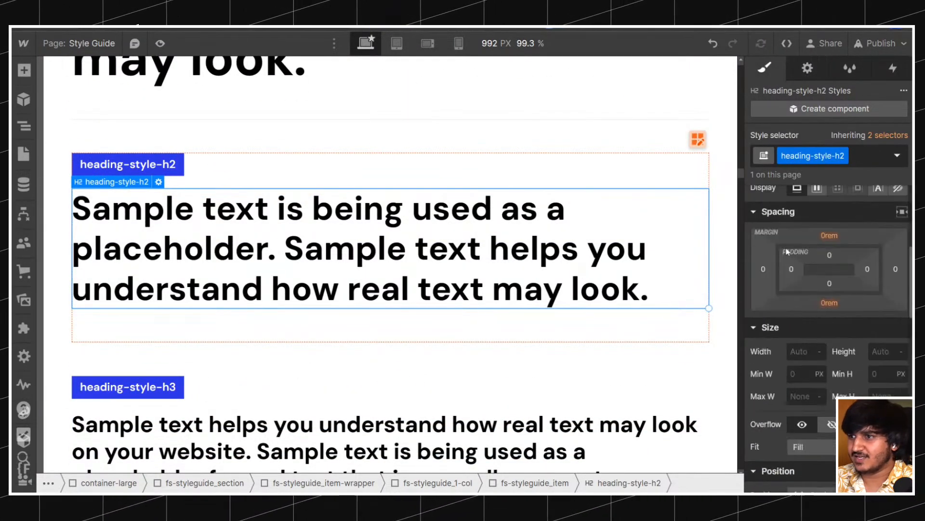
pyautogui.moveTo(767, 264); pyautogui.dragTo(779, 260)
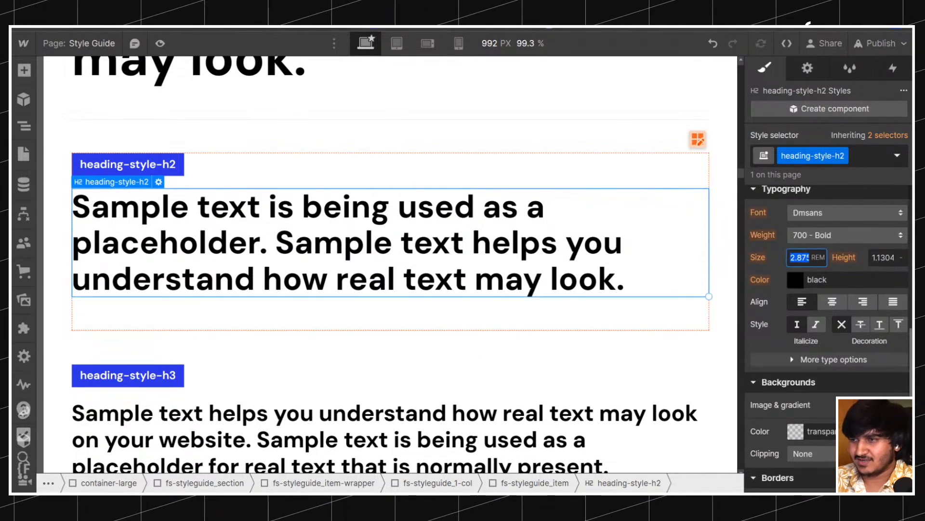
pyautogui.click(807, 78)
pyautogui.click(770, 75)
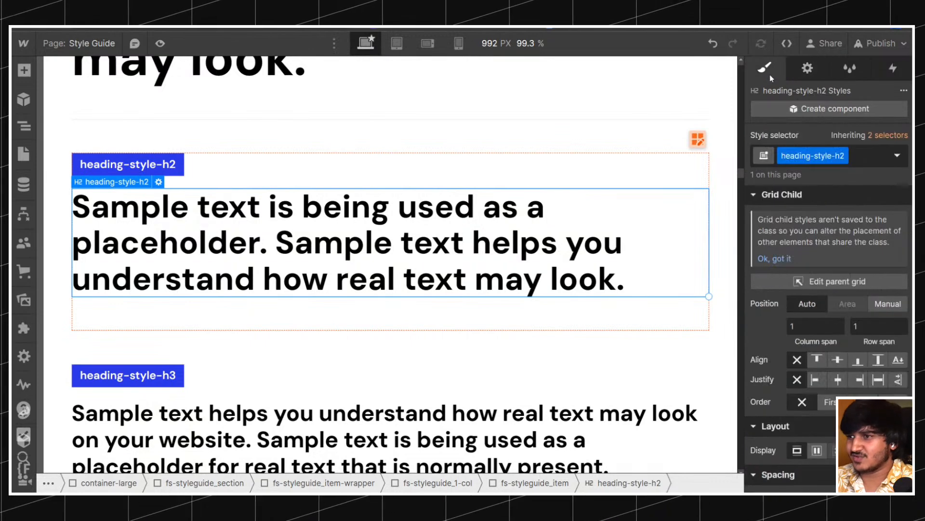
pyautogui.scroll(-10, 790, 262)
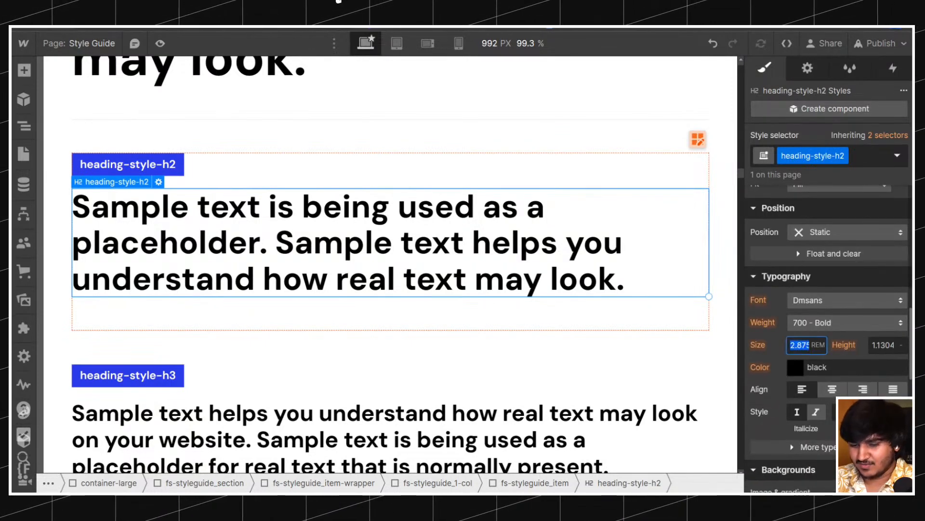
# Set the heading-style-h2 class's font size to 2.875 rem, line height to 1.125 and weight to 700 - Bold.
pyautogui.press('Up')
pyautogui.write('2.875')
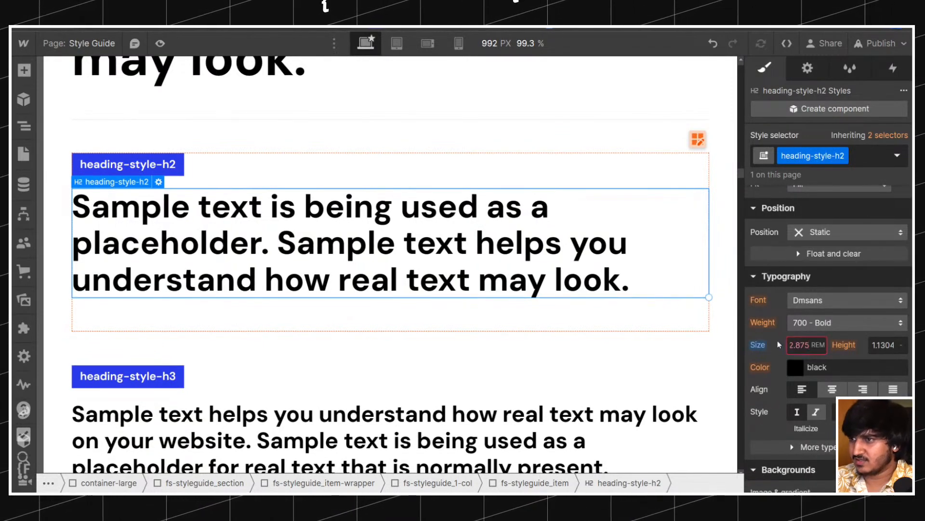
pyautogui.press('Return')
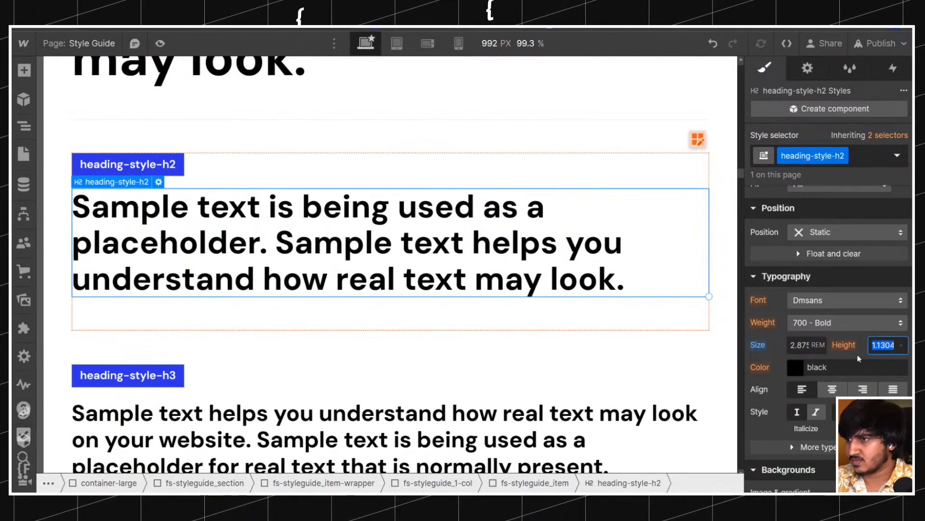
pyautogui.press('Return')
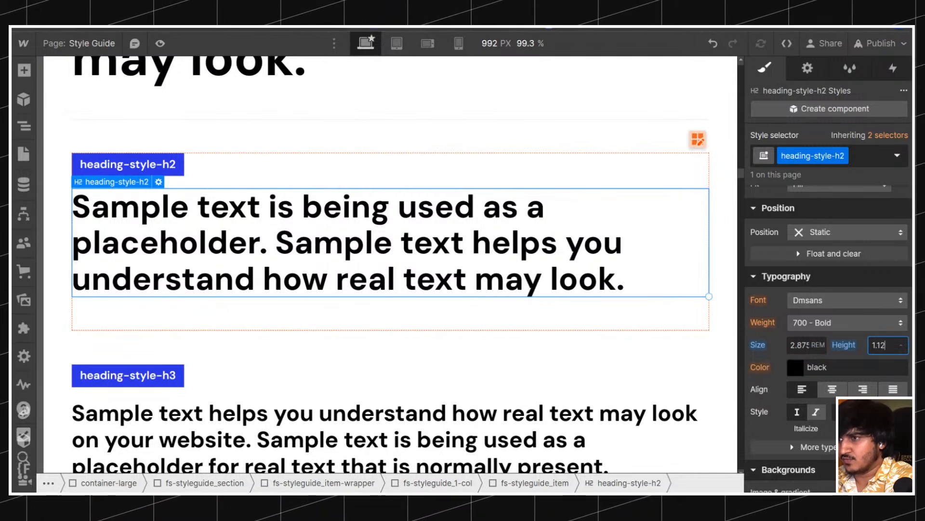
pyautogui.press('Return')
pyautogui.click(771, 333)
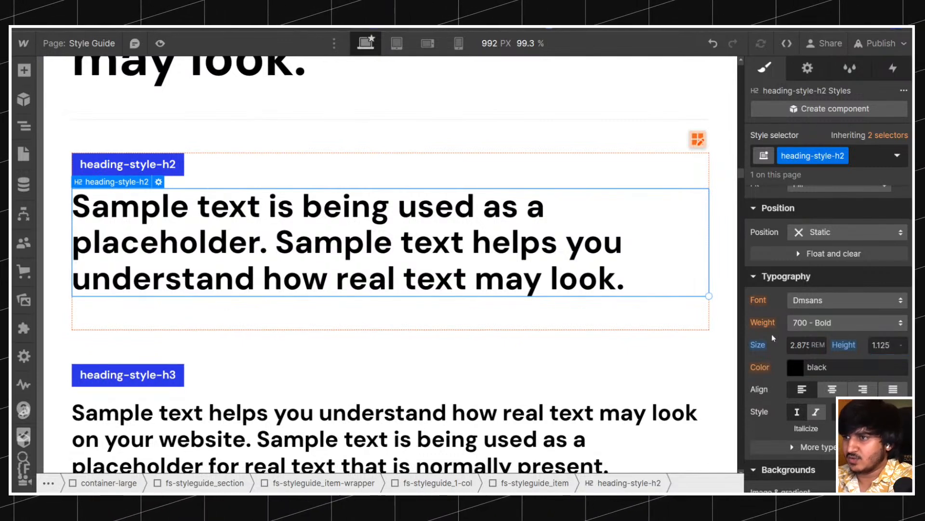
pyautogui.click(823, 330)
pyautogui.click(814, 316)
# Compare the typography settings of the heading-style-h1 and heading-style-h2 samples.
pyautogui.scroll(2, 484, 270)
pyautogui.click(411, 158)
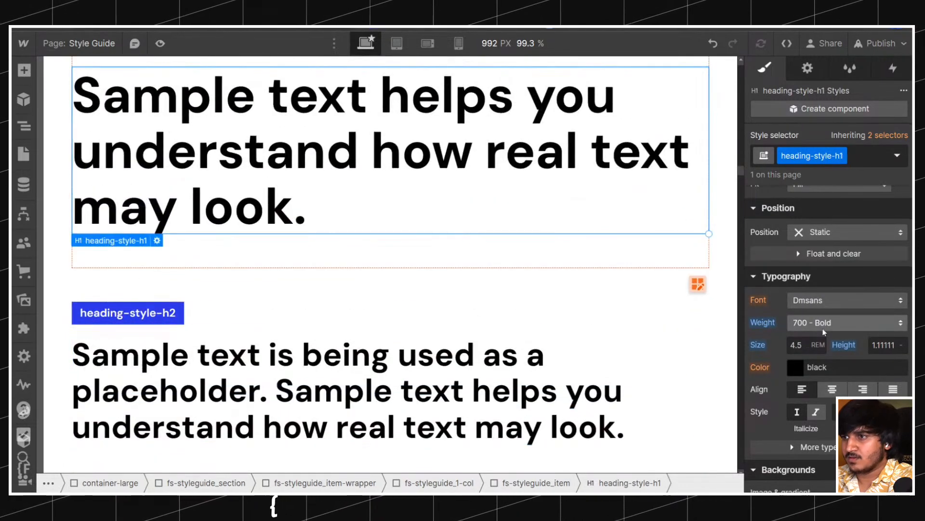
pyautogui.scroll(-5, 343, 285)
pyautogui.click(340, 145)
# Change the heading-style-h3 sample's heading type to H3 and reset the class's size, weight and line height to the inherited values.
pyautogui.click(340, 308)
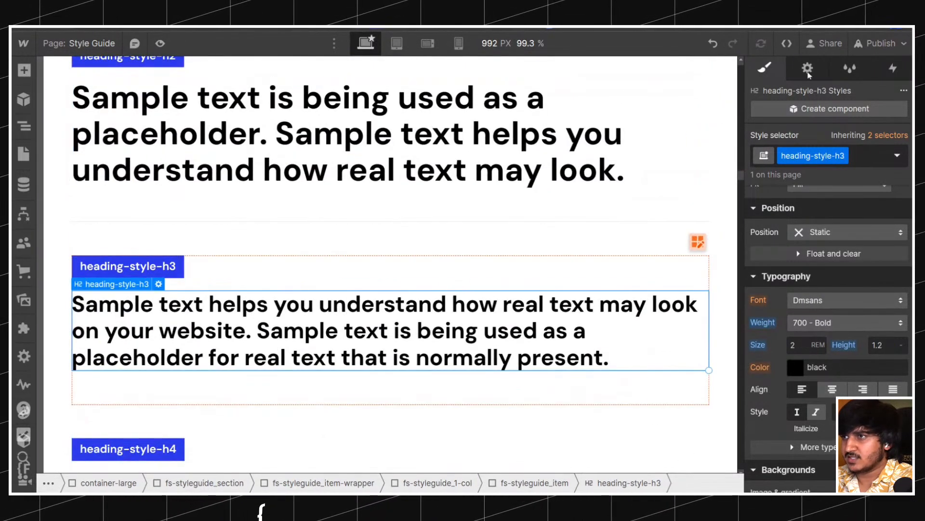
pyautogui.click(808, 68)
pyautogui.click(817, 266)
pyautogui.click(765, 68)
pyautogui.scroll(-10, 829, 289)
pyautogui.moveTo(759, 259); pyautogui.dragTo(770, 238)
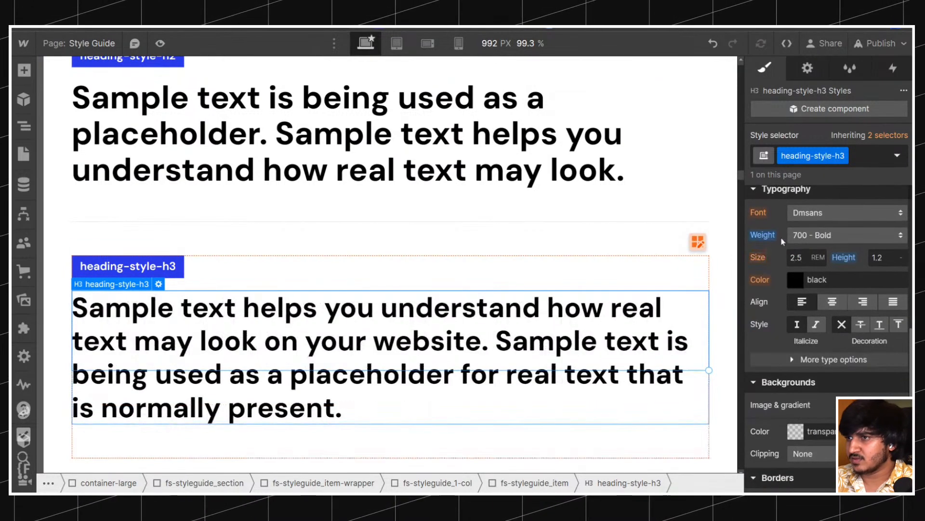
pyautogui.moveTo(851, 262); pyautogui.dragTo(829, 262)
pyautogui.click(812, 260)
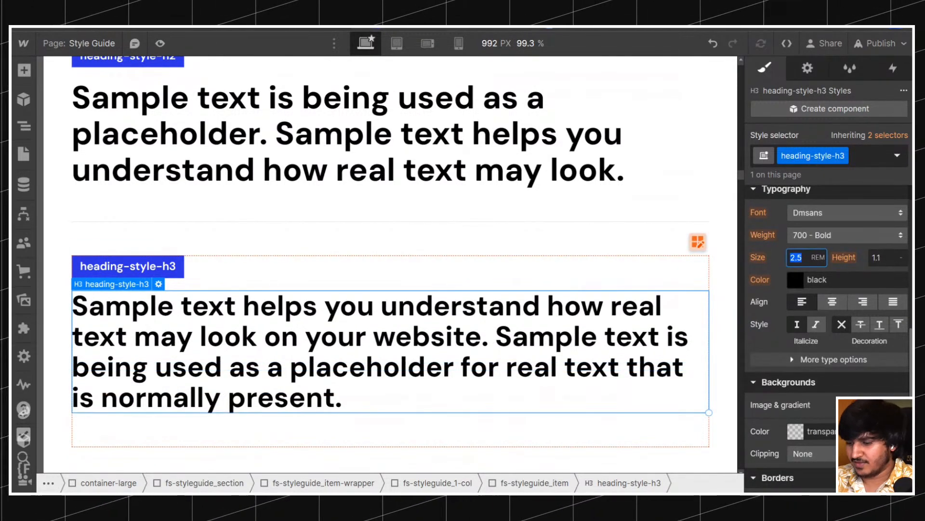
# Set the heading-style-h3 class's font size to 2.5 rem, line height to 1.1 and weight to 700 - Bold.
pyautogui.press('Up')
pyautogui.press('Down')
pyautogui.press('Tab')
pyautogui.write('1.2')
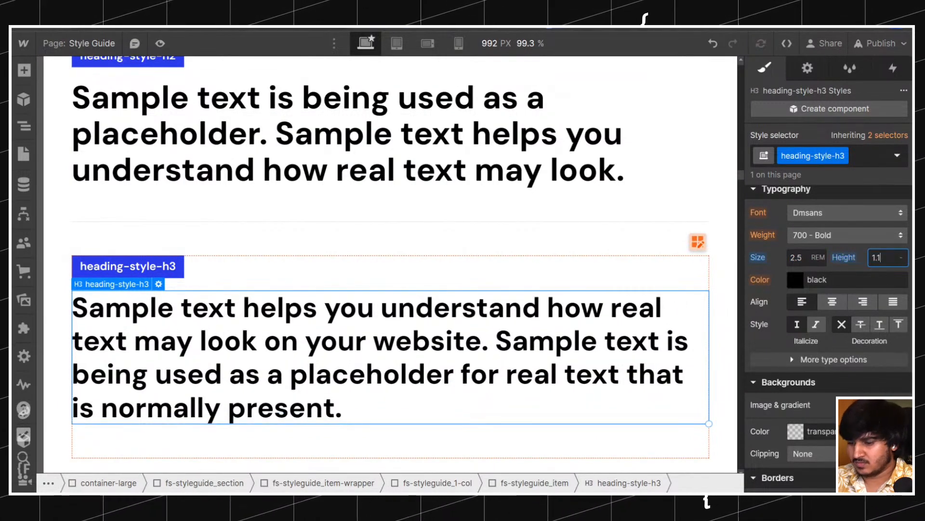
pyautogui.click(804, 236)
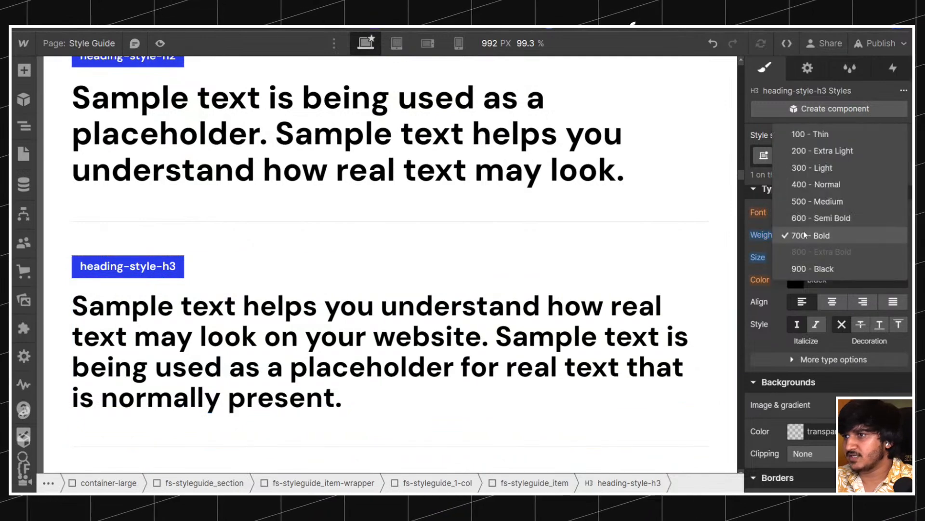
pyautogui.click(805, 235)
# Look over the rest of the Style Guide down to the Buttons section, and return to the start of the page.
pyautogui.scroll(-10, 341, 214)
pyautogui.scroll(-20, 342, 216)
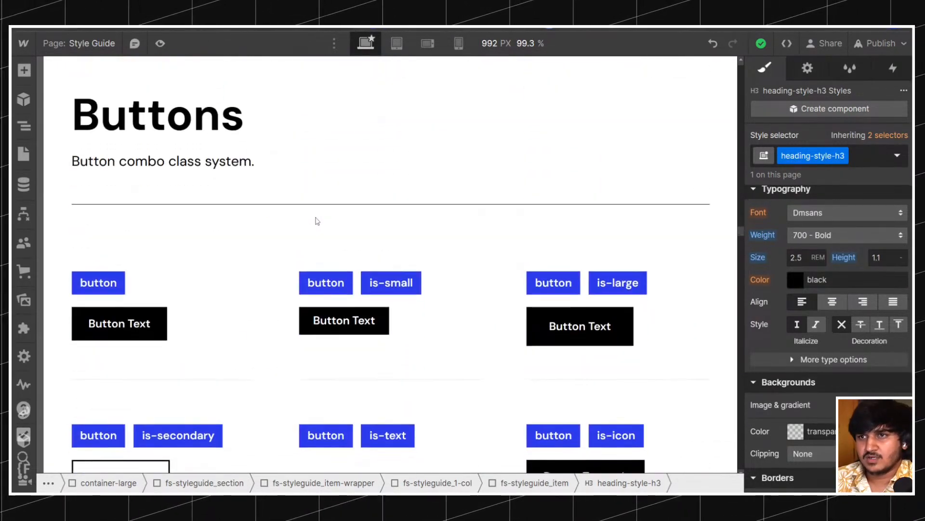
pyautogui.scroll(20, 318, 220)
pyautogui.scroll(10, 318, 220)
pyautogui.click(80, 44)
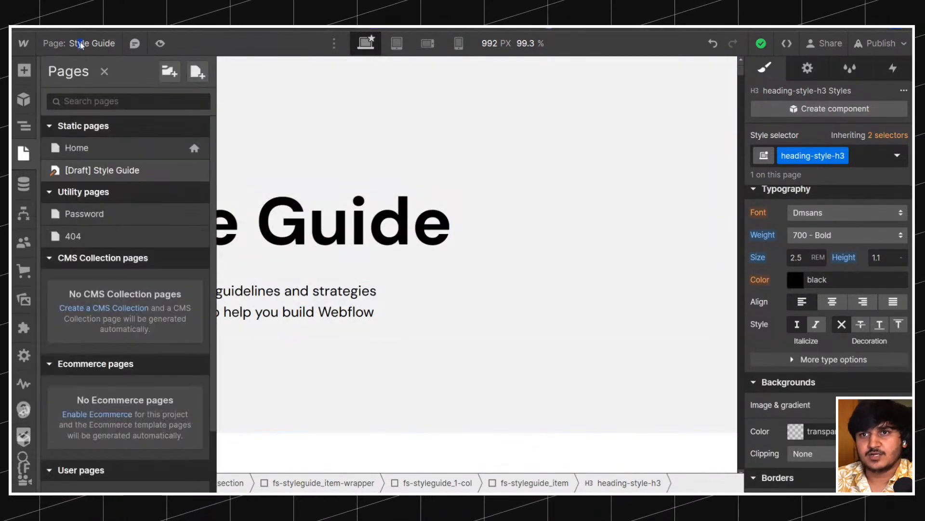
pyautogui.click(230, 125)
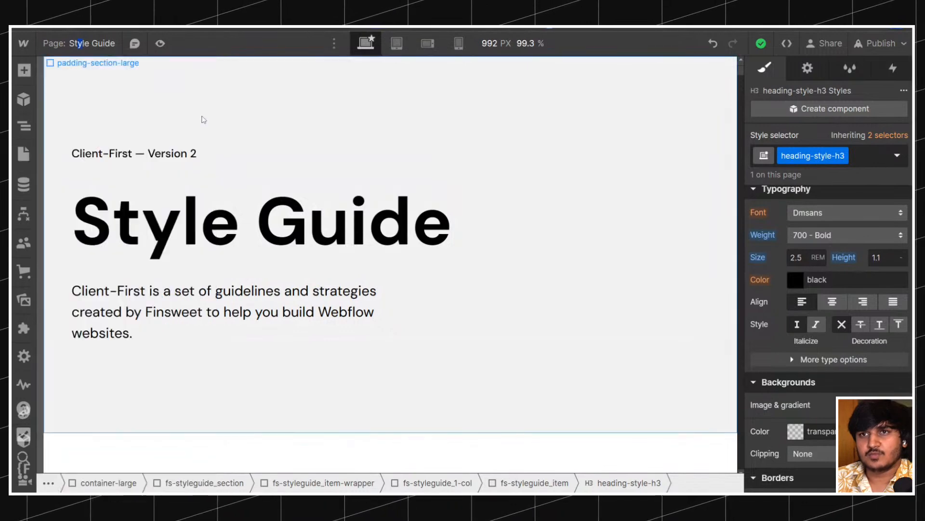
# Select the page's Body element and target the Body (All Pages) tag to check its typography settings.
pyautogui.click(25, 126)
pyautogui.click(83, 96)
pyautogui.click(795, 155)
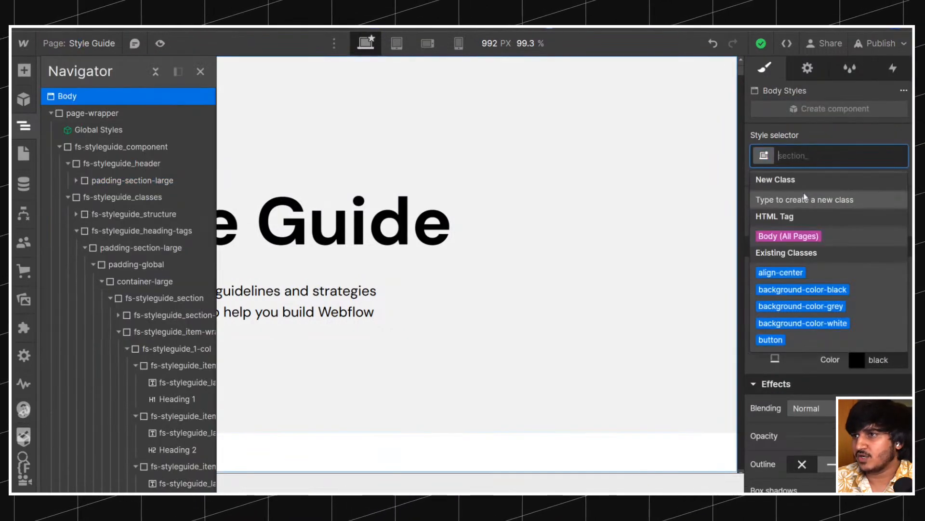
pyautogui.click(795, 237)
pyautogui.scroll(-2, 835, 285)
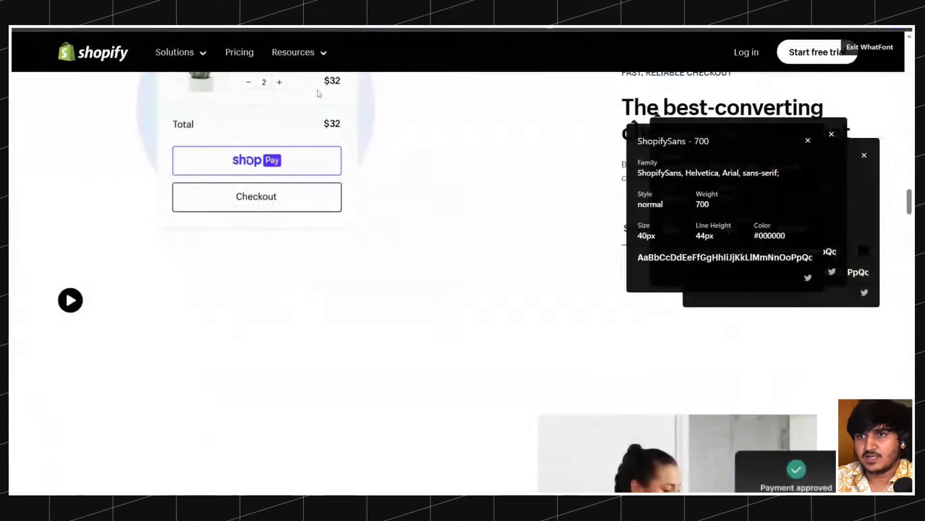
# Switch to the Shopify homepage, restart WhatFont to clear its old read-outs, and inspect the "of merchants worldwide" text.
pyautogui.scroll(-4, 336, 149)
pyautogui.scroll(-3, 336, 150)
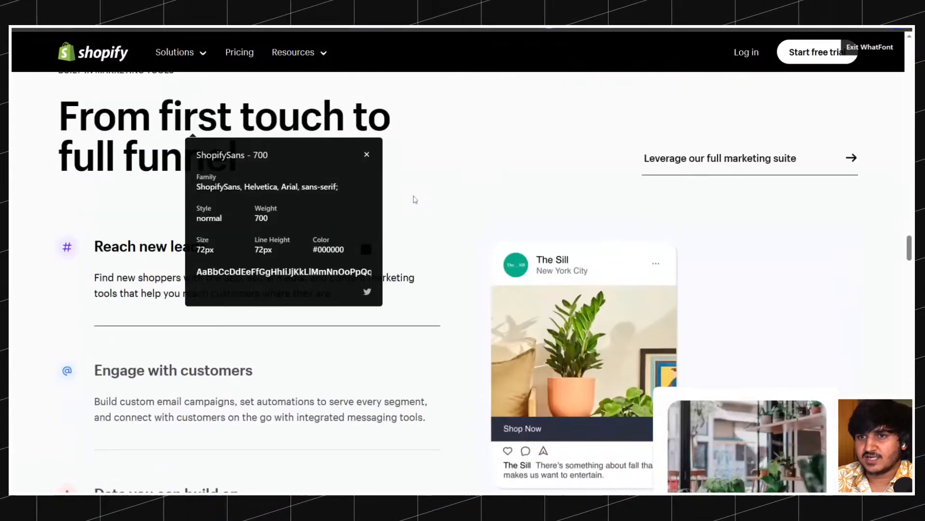
pyautogui.scroll(4, 414, 199)
pyautogui.scroll(10, 415, 199)
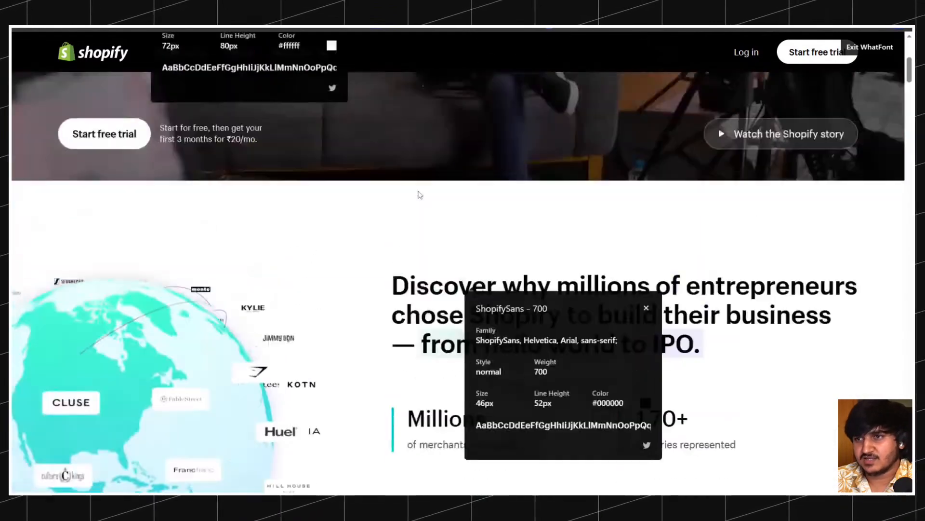
pyautogui.scroll(-9, 512, 276)
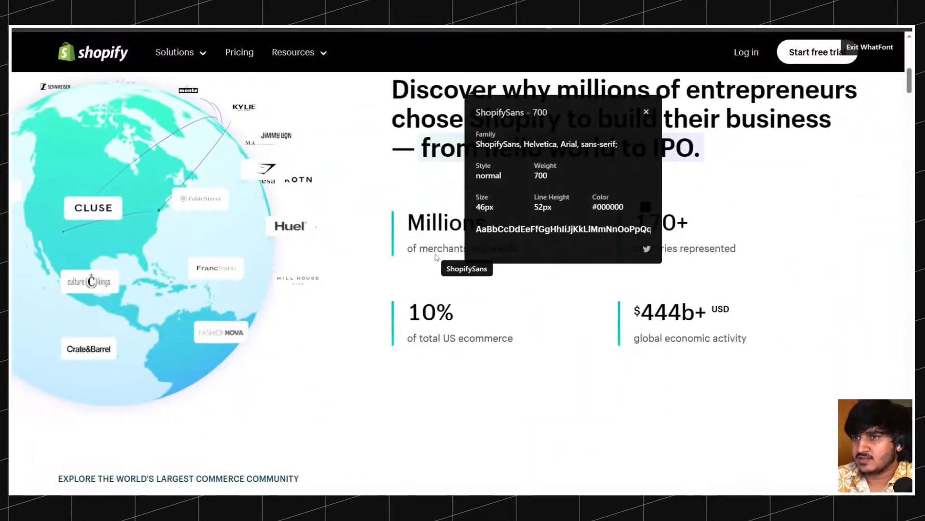
pyautogui.click(435, 257)
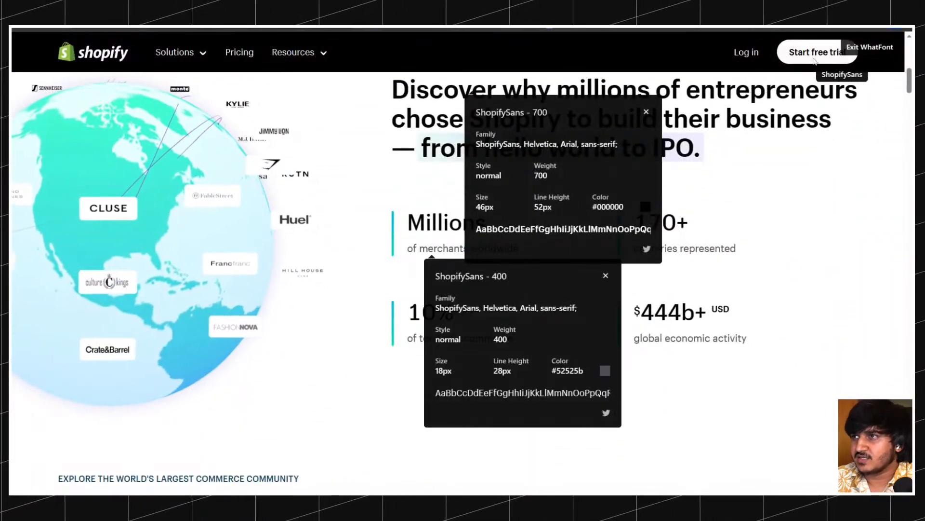
pyautogui.click(870, 47)
pyautogui.click(653, 29)
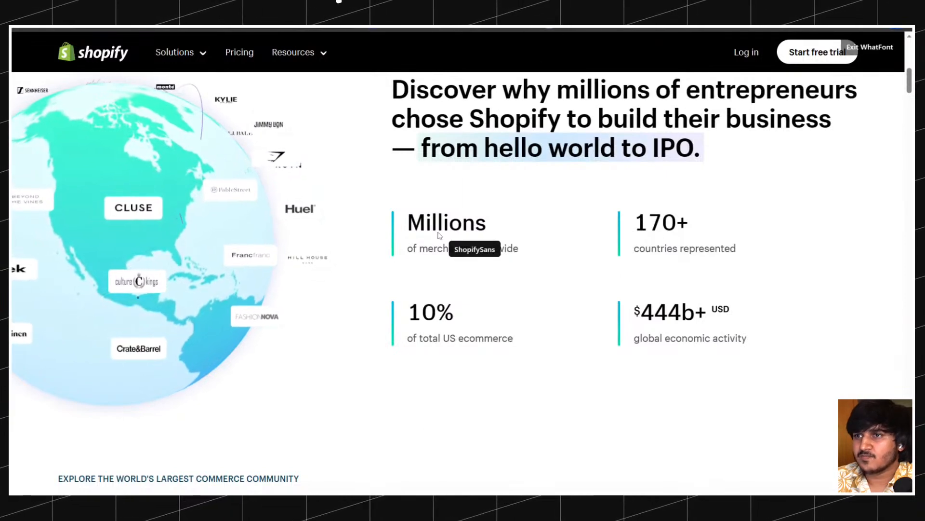
pyautogui.click(435, 258)
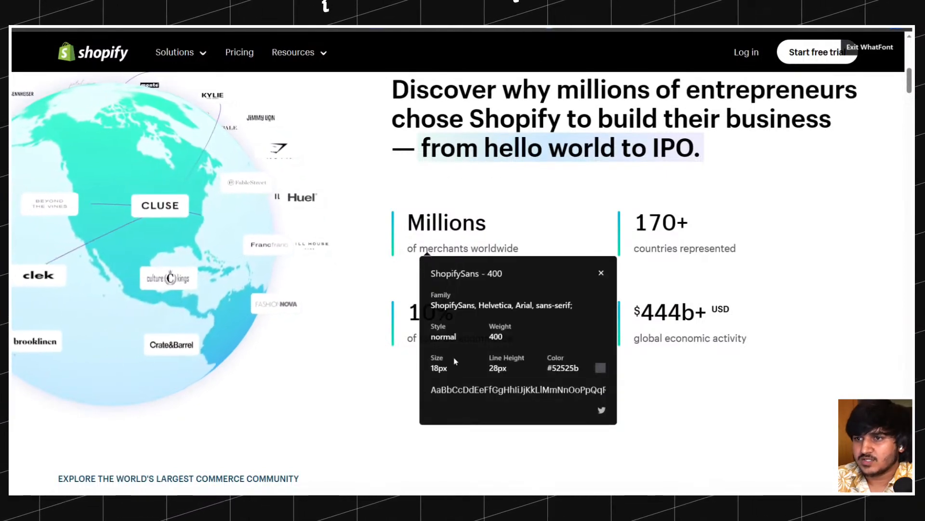
# Inspect the fonts of the Plus card's title and description in the commerce community section with WhatFont.
pyautogui.scroll(-8, 321, 290)
pyautogui.scroll(2, 322, 289)
pyautogui.click(269, 226)
pyautogui.click(245, 253)
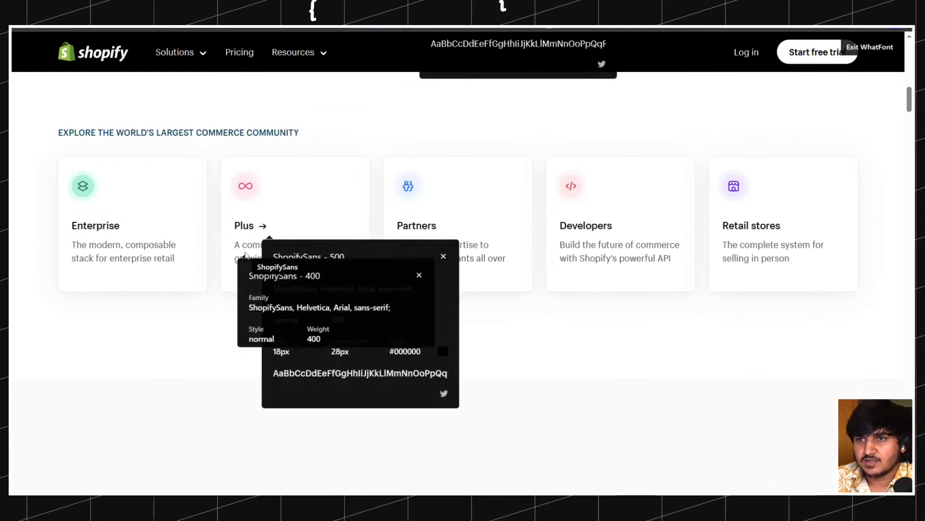
# Inspect the description text in the online store and sales channels sections, and dismiss the Plus description's font read-out.
pyautogui.scroll(-3, 219, 259)
pyautogui.scroll(-10, 219, 260)
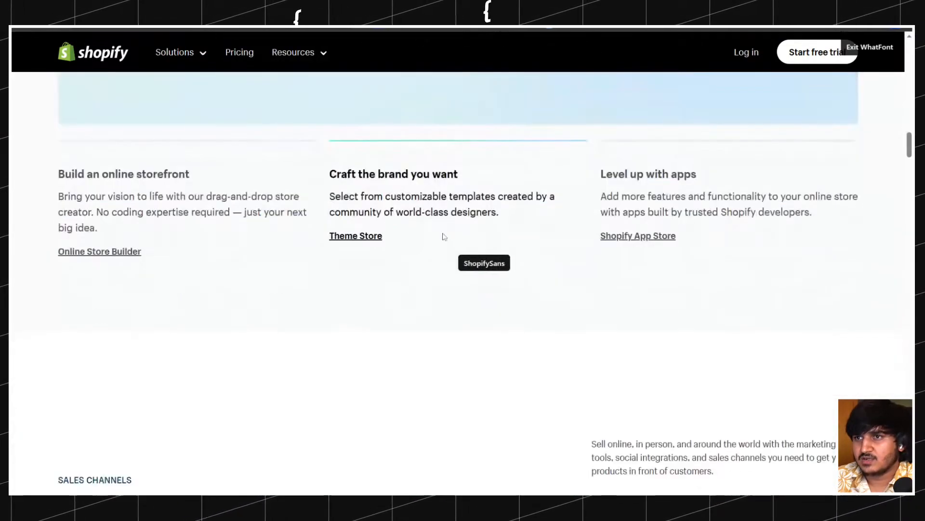
pyautogui.click(407, 200)
pyautogui.click(174, 193)
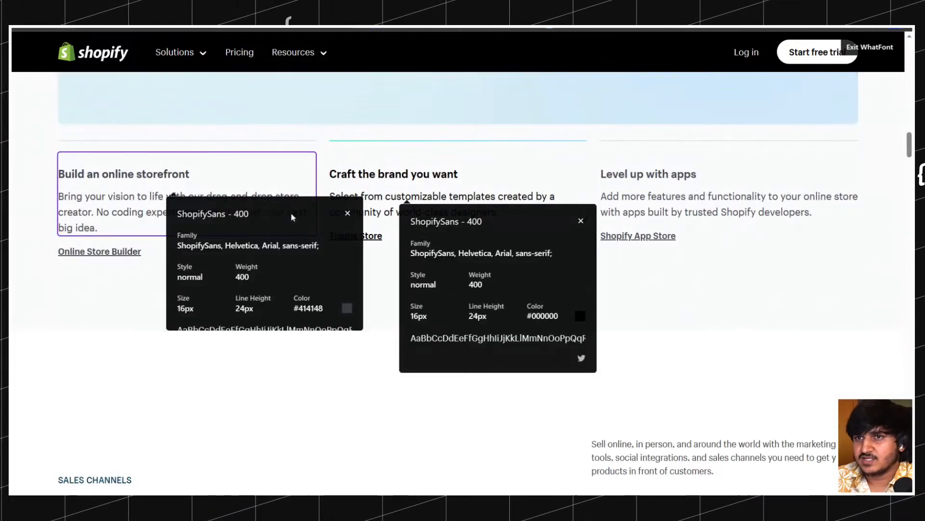
pyautogui.scroll(-5, 530, 207)
pyautogui.click(693, 177)
pyautogui.scroll(-10, 575, 193)
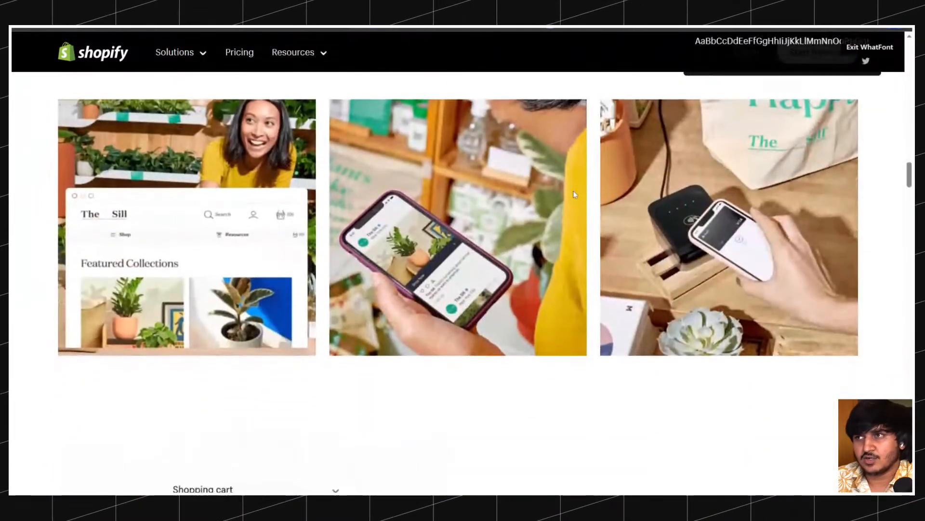
pyautogui.scroll(15, 577, 189)
pyautogui.scroll(-5, 578, 188)
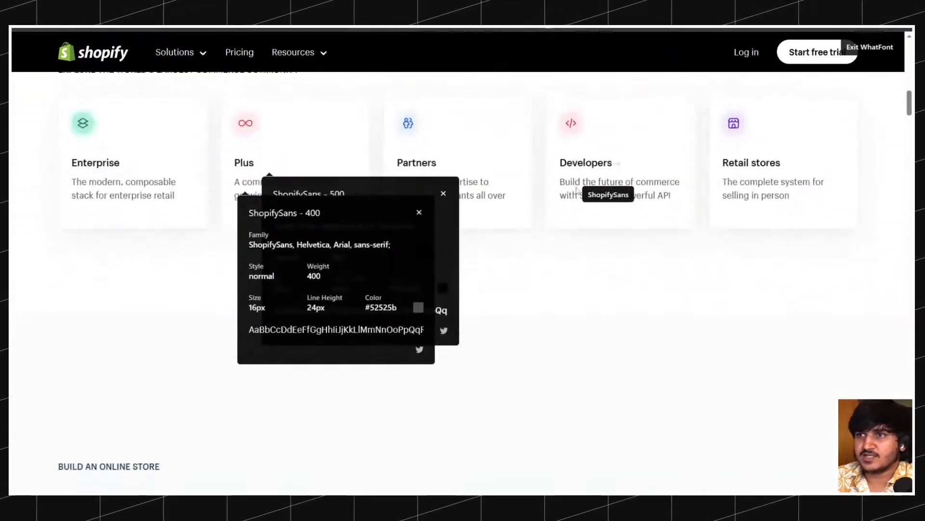
pyautogui.click(420, 206)
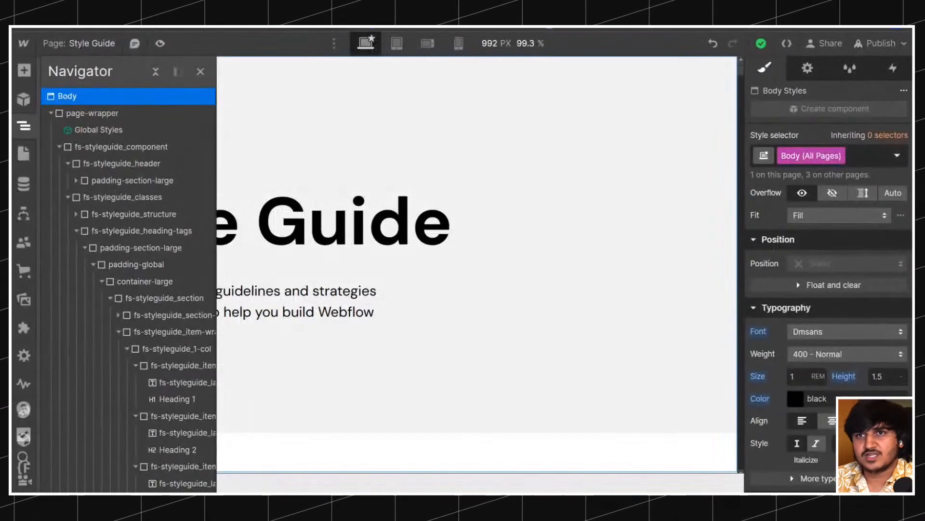
# Compare the Body (All Pages) font size and line height in Webflow with the inspected Developers card description on Shopify.
pyautogui.scroll(-2, 796, 300)
pyautogui.click(800, 289)
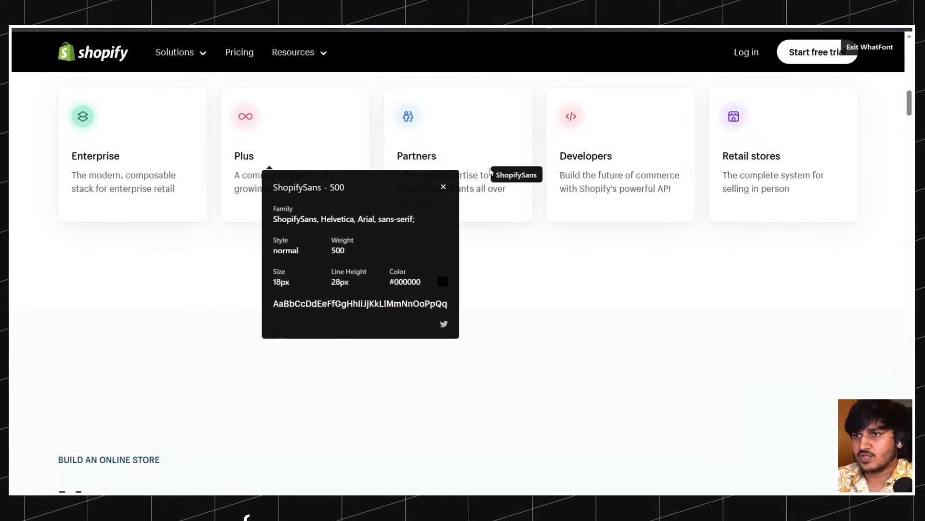
pyautogui.scroll(3, 490, 171)
pyautogui.click(606, 317)
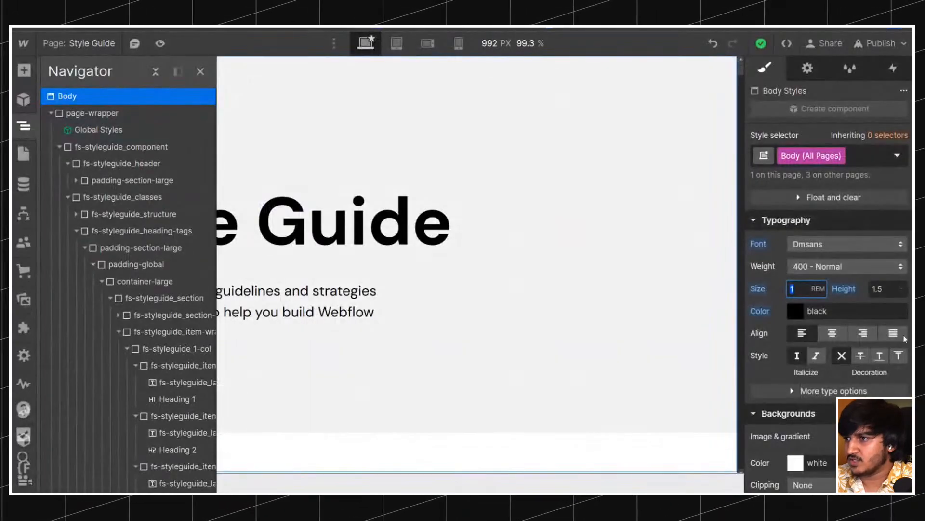
pyautogui.click(887, 288)
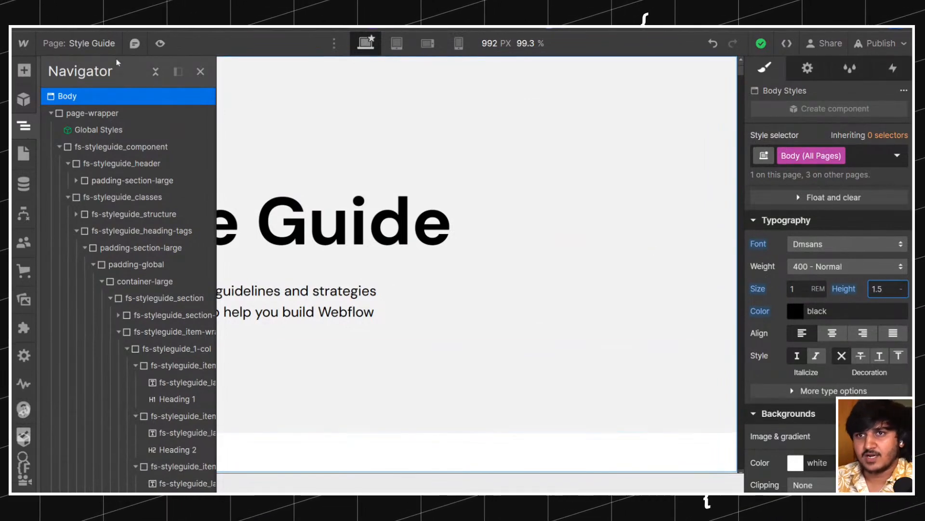
# Open the Home page and select the padding-section-large block in the hero section.
pyautogui.click(24, 153)
pyautogui.click(77, 147)
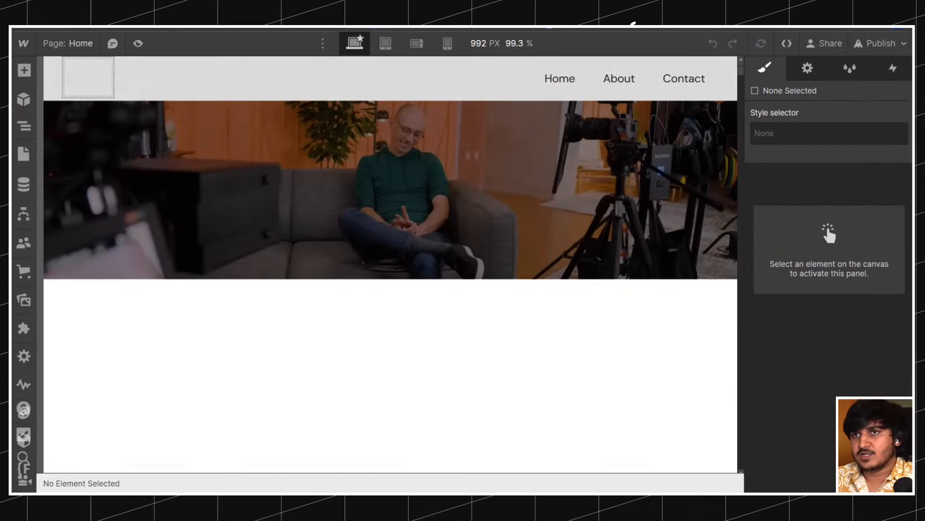
pyautogui.click(222, 133)
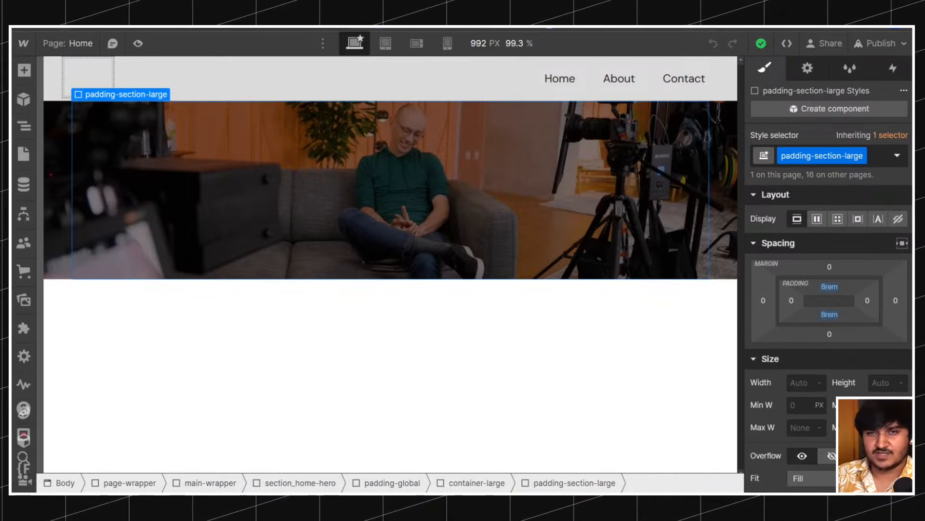
# Examine the Home page's element hierarchy from page-wrapper down to the hero's padding-section-large block.
pyautogui.moveTo(317, 261); pyautogui.dragTo(200, 187)
pyautogui.click(25, 124)
pyautogui.click(297, 166)
pyautogui.click(24, 125)
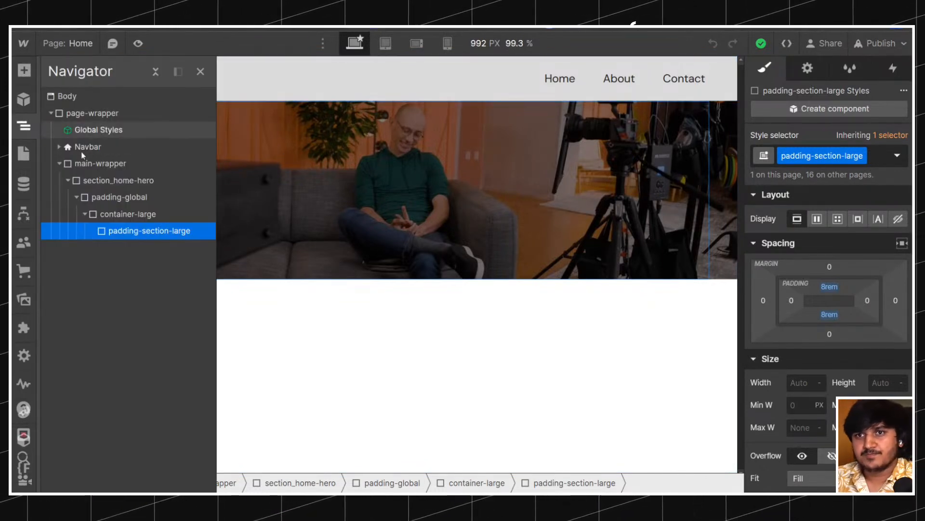
pyautogui.click(59, 163)
# Switch to the Shopify homepage, return to its hero section and exit WhatFont.
pyautogui.click(382, 154)
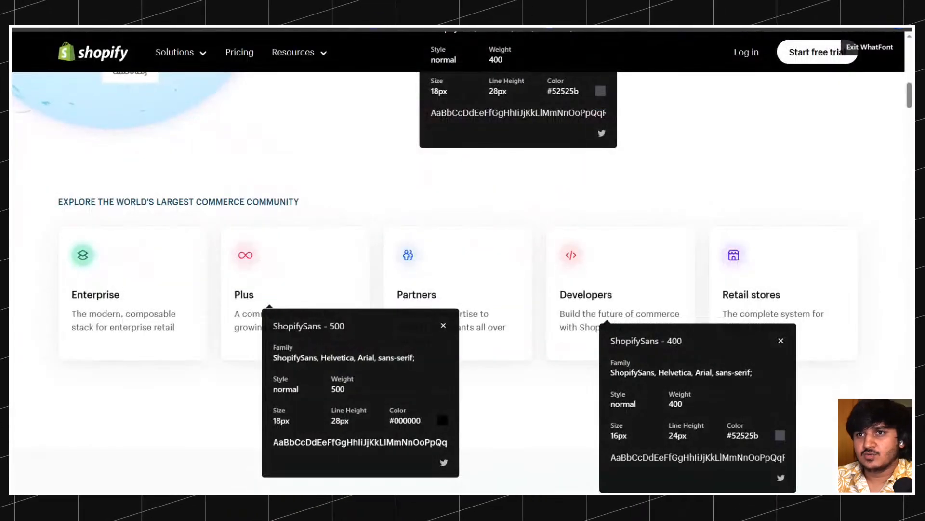
pyautogui.scroll(10, 293, 129)
pyautogui.click(870, 46)
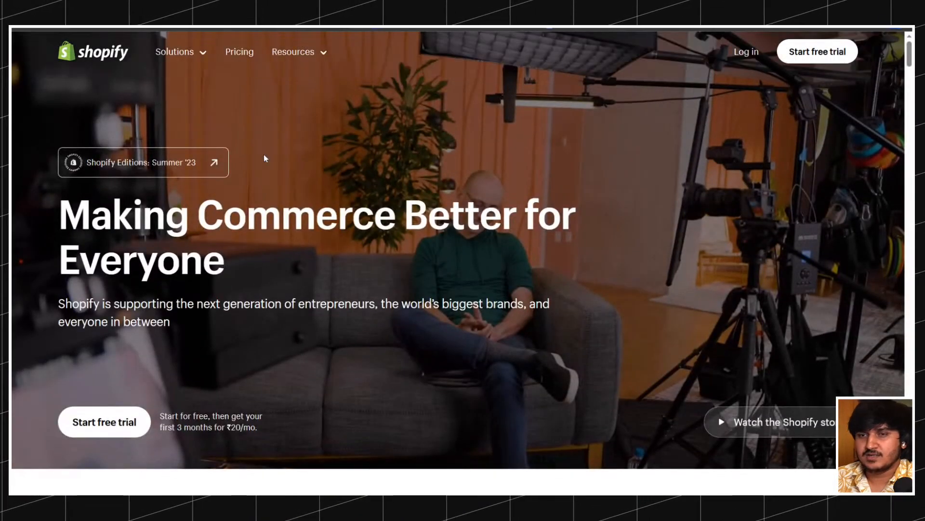
# Return to the Webflow Designer and add an H1 Heading inside the hero section's padding-section-large block.
pyautogui.moveTo(57, 205); pyautogui.dragTo(254, 272)
pyautogui.click(254, 272)
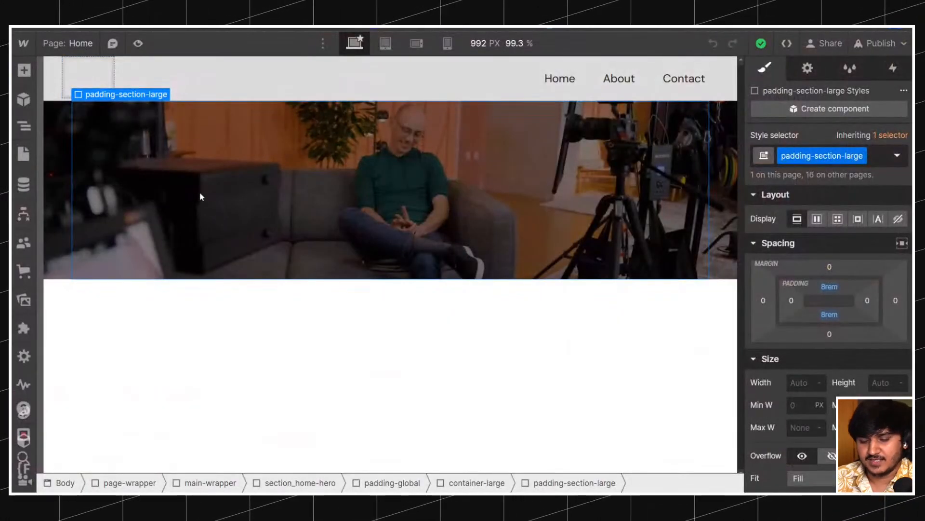
pyautogui.hotkey('ctrl', 'k')
pyautogui.write('hera')
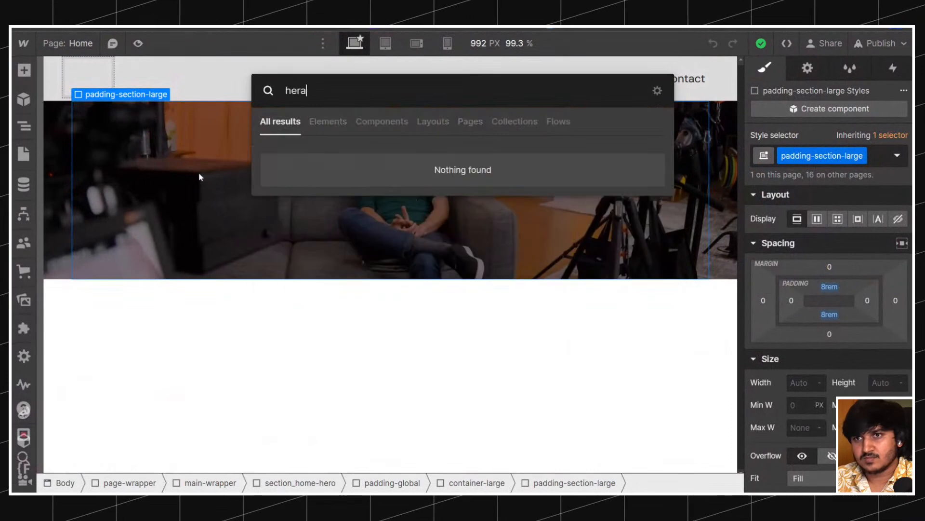
pyautogui.press('BackSpace')
pyautogui.press('BackSpace')
pyautogui.press('BackSpace')
pyautogui.press('BackSpace')
pyautogui.write('hea')
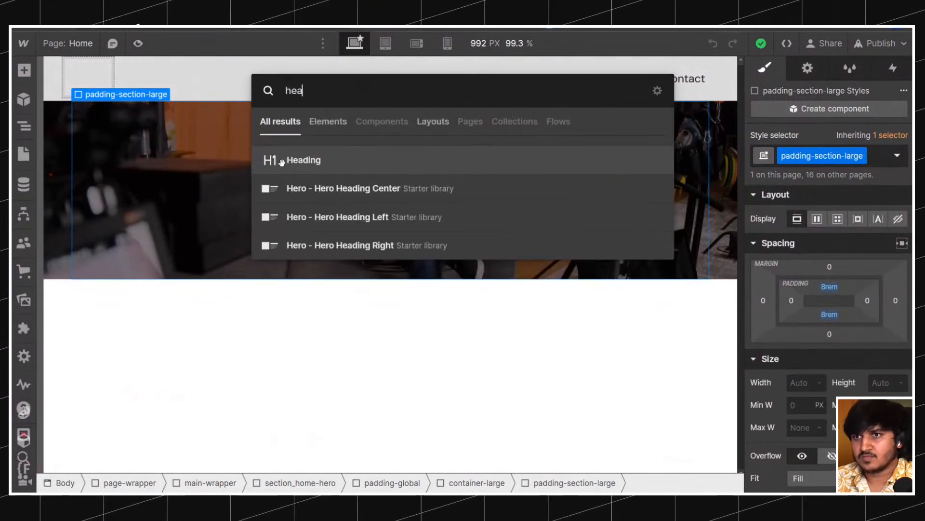
pyautogui.press('Return')
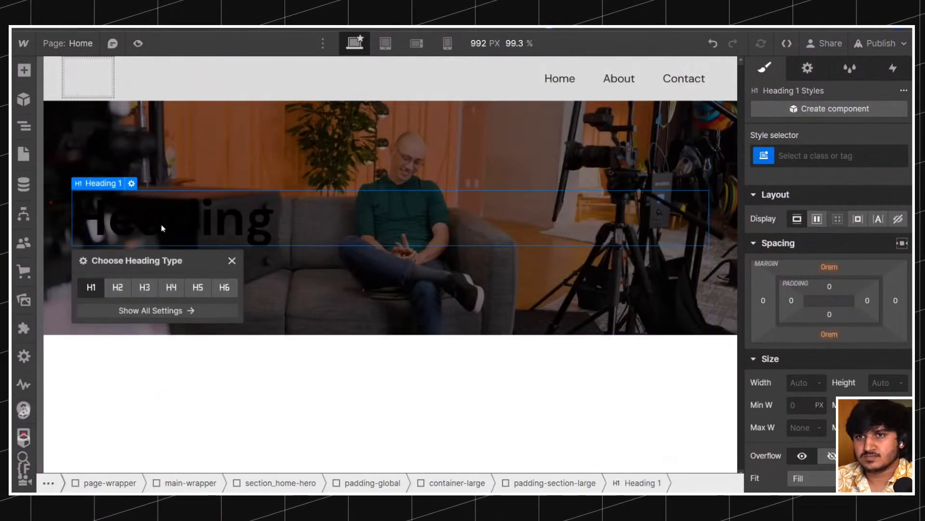
# Compare the Shopify hero's content layout with the Home hero's element hierarchy in Webflow, from padding-global down to the new heading.
pyautogui.click(302, 186)
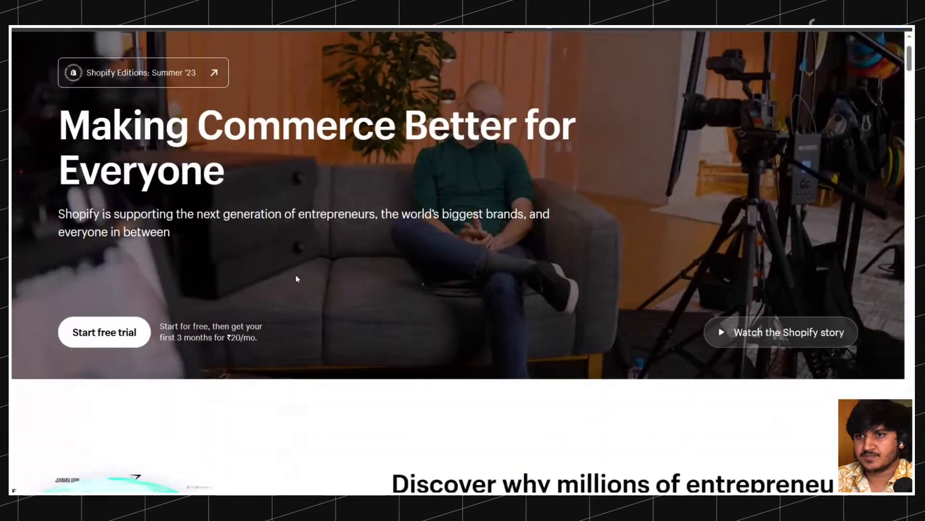
pyautogui.scroll(-5, 296, 275)
pyautogui.scroll(5, 193, 118)
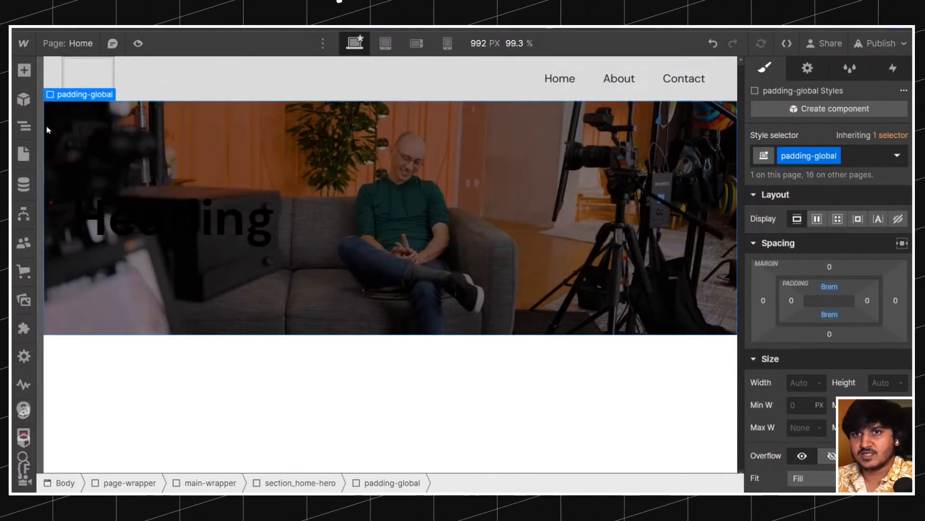
pyautogui.click(24, 127)
pyautogui.click(173, 196)
pyautogui.click(145, 231)
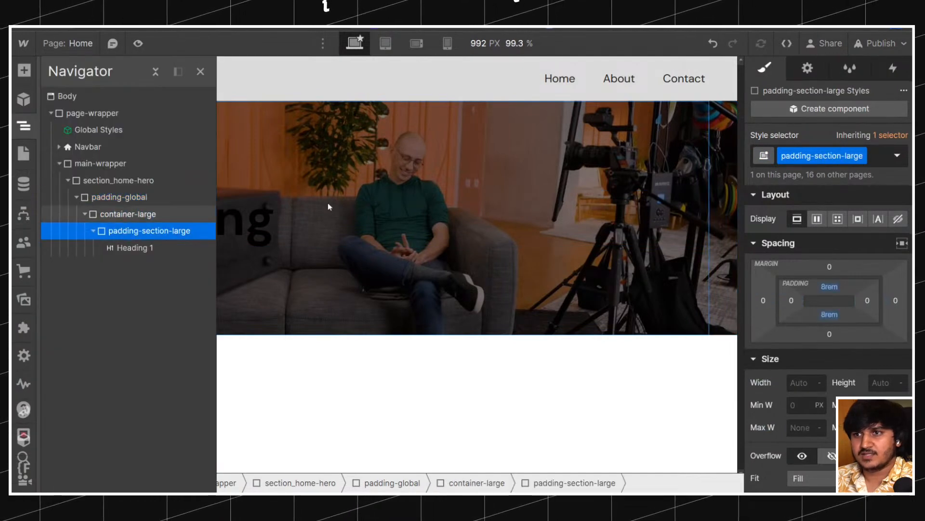
pyautogui.click(302, 184)
pyautogui.click(276, 206)
pyautogui.click(24, 126)
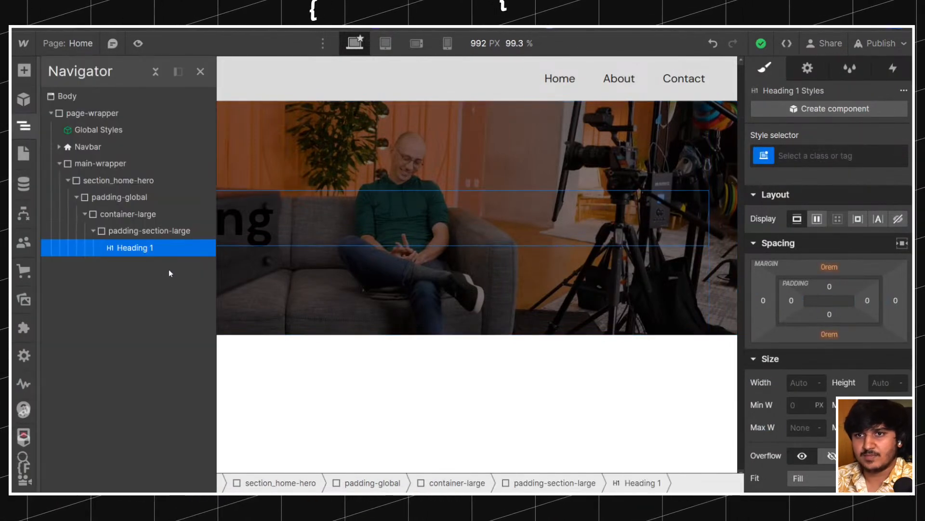
# Add a Div Block with the class home-header_wrapper inside padding-section-large and nest the H1 heading in it.
pyautogui.click(129, 233)
pyautogui.hotkey('ctrl', 'k')
pyautogui.write('d')
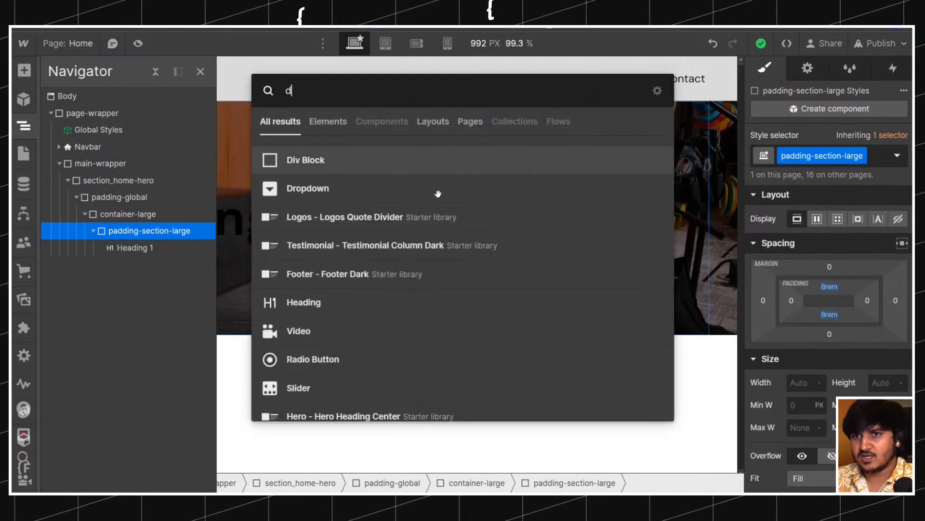
pyautogui.press('Return')
pyautogui.hotkey('ctrl', 'Return')
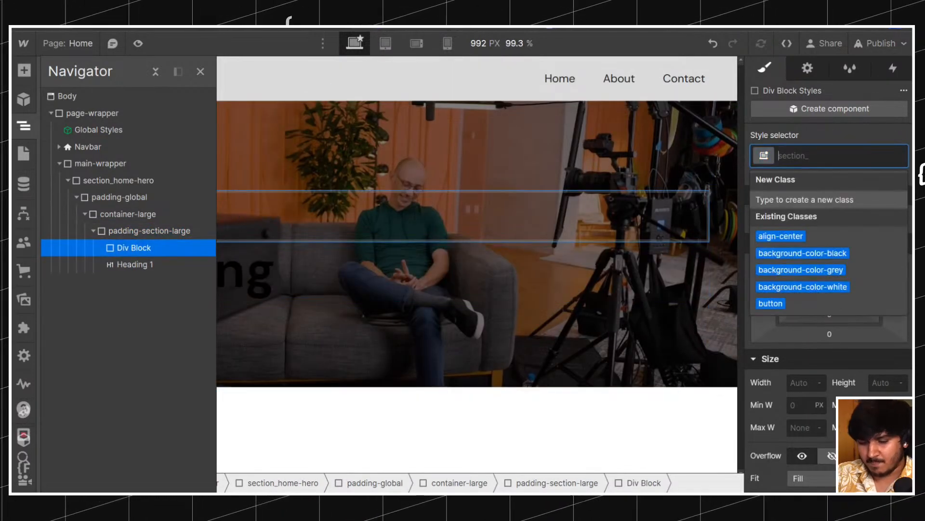
pyautogui.write('home-header')
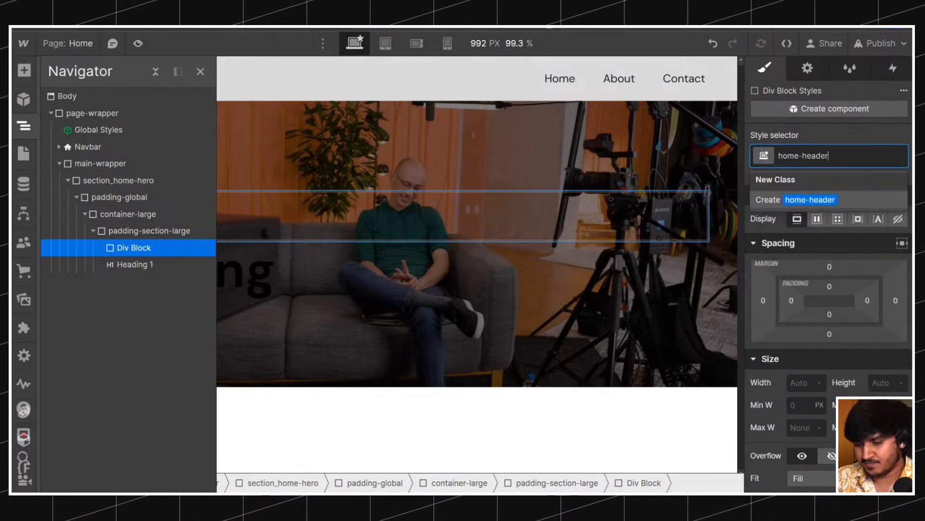
pyautogui.press('Return')
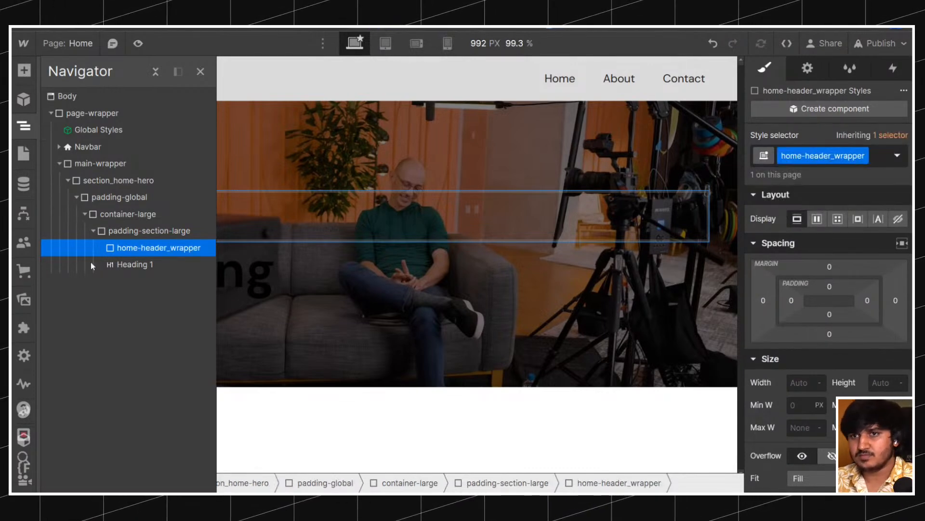
pyautogui.click(142, 264)
pyautogui.moveTo(139, 256); pyautogui.dragTo(139, 254)
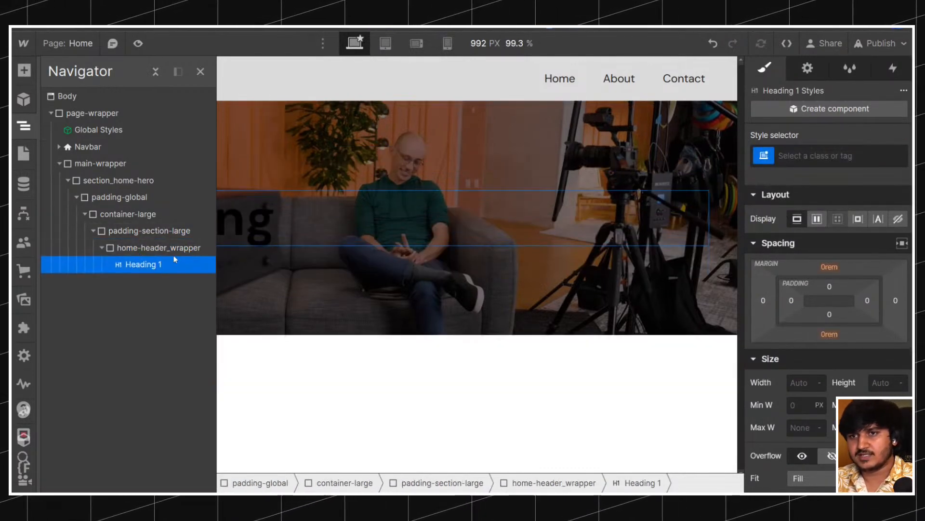
# Add a paragraph element directly after Heading 1 in the home-header_wrapper of the hero section.
pyautogui.click(240, 224)
pyautogui.hotkey('ctrl', 'e')
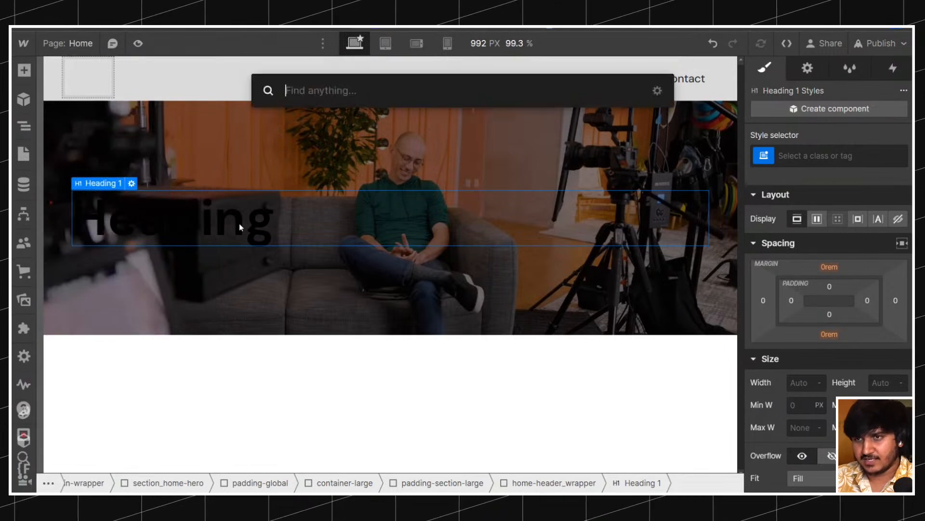
pyautogui.write('p')
pyautogui.press('Return')
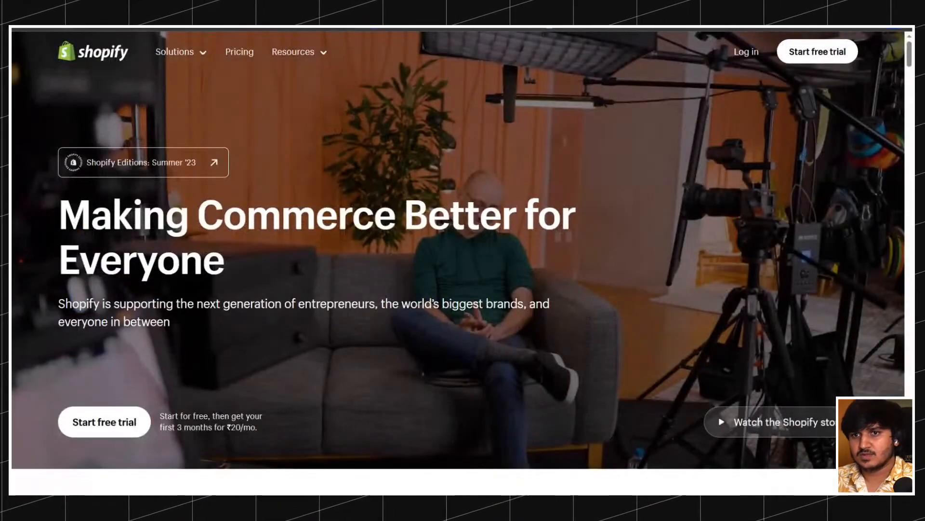
# Copy the hero text from the Shopify homepage into the Webflow hero: its description as the paragraph and "Making Commerce Better for Everyone" as the heading.
pyautogui.moveTo(178, 328); pyautogui.dragTo(65, 303)
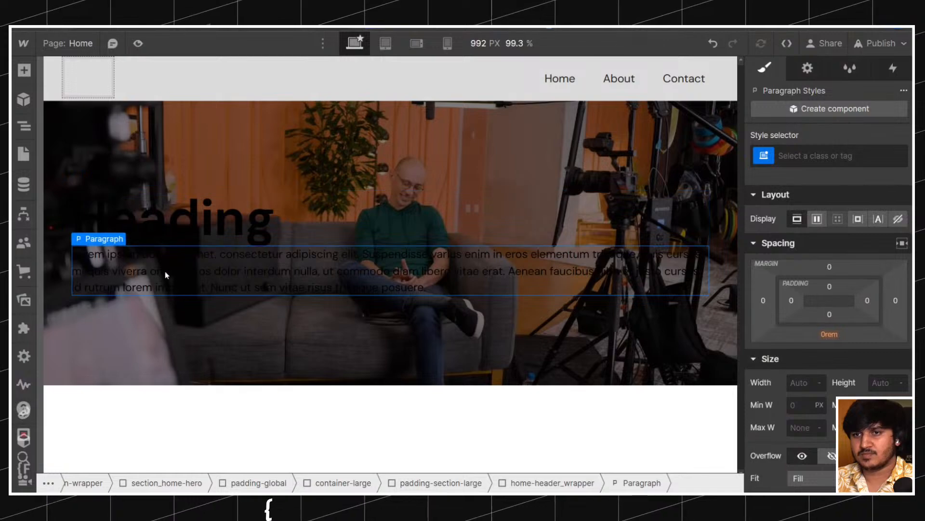
pyautogui.click(159, 224)
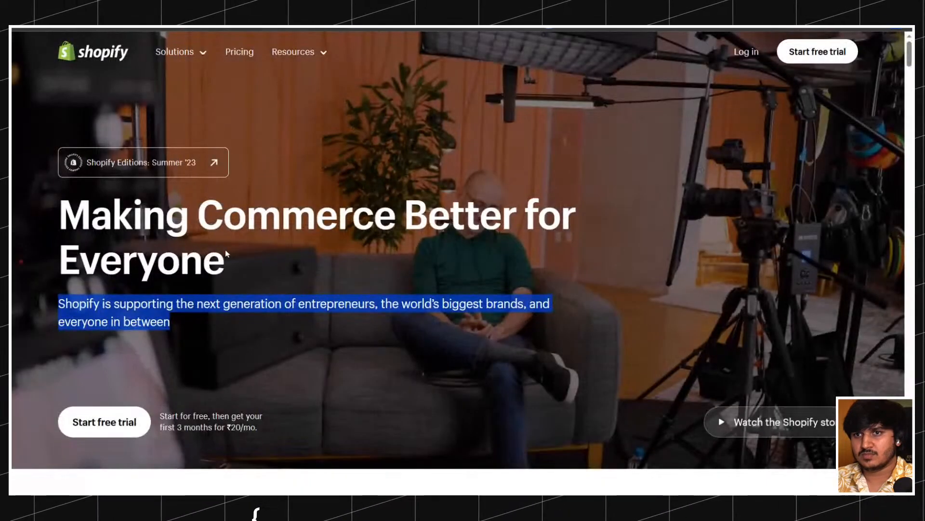
pyautogui.moveTo(226, 254); pyautogui.dragTo(59, 202)
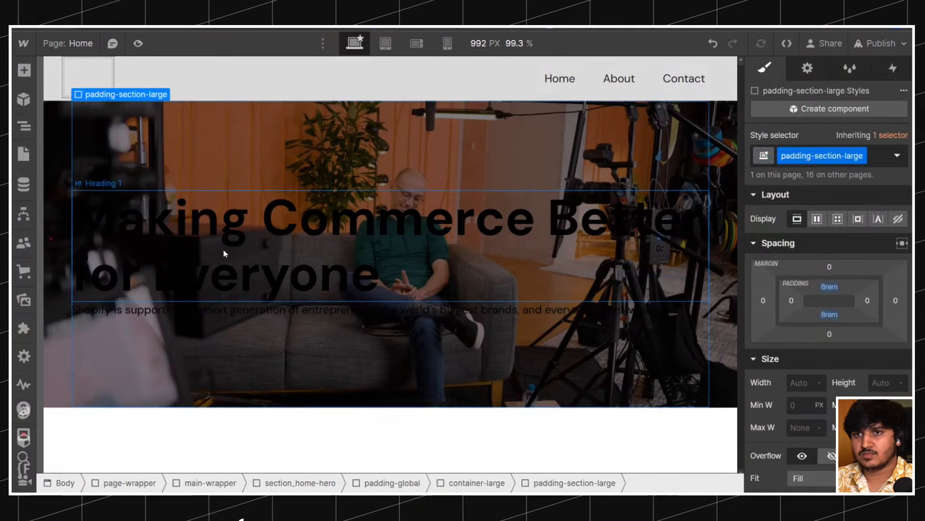
pyautogui.click(224, 249)
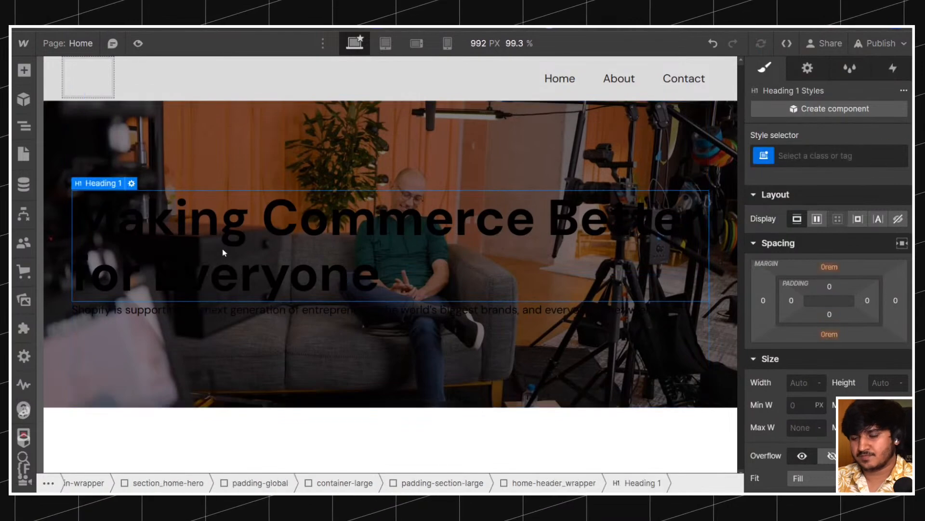
pyautogui.click(227, 247)
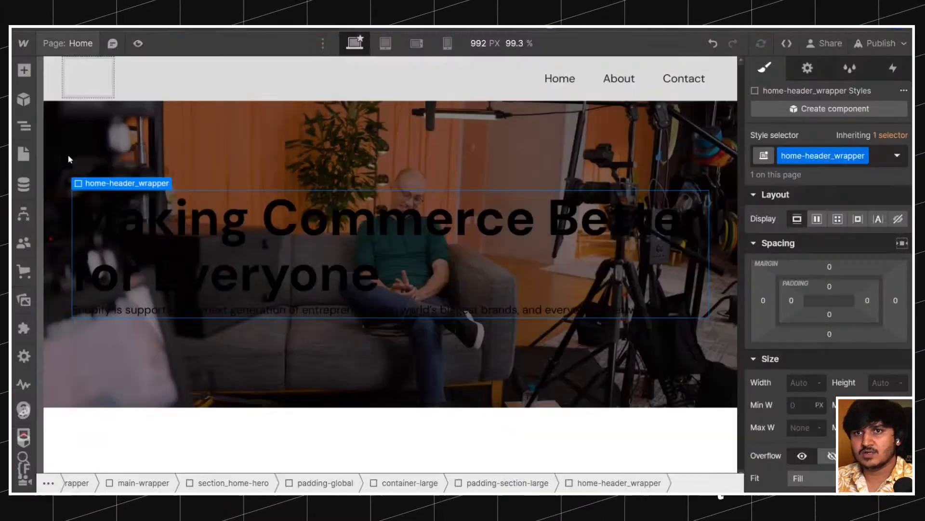
# Add the text-color-white combo class to section_home-hero so the hero text is white.
pyautogui.click(29, 126)
pyautogui.click(97, 182)
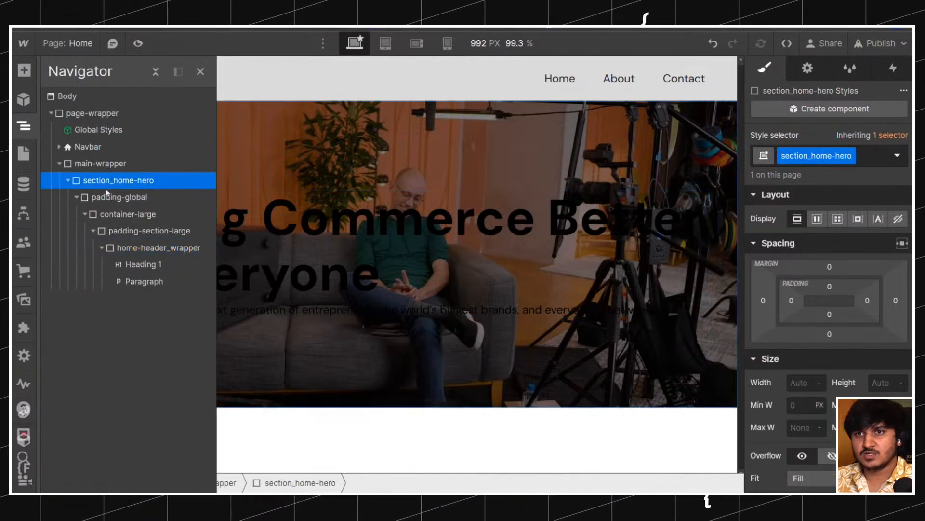
pyautogui.scroll(-10, 883, 189)
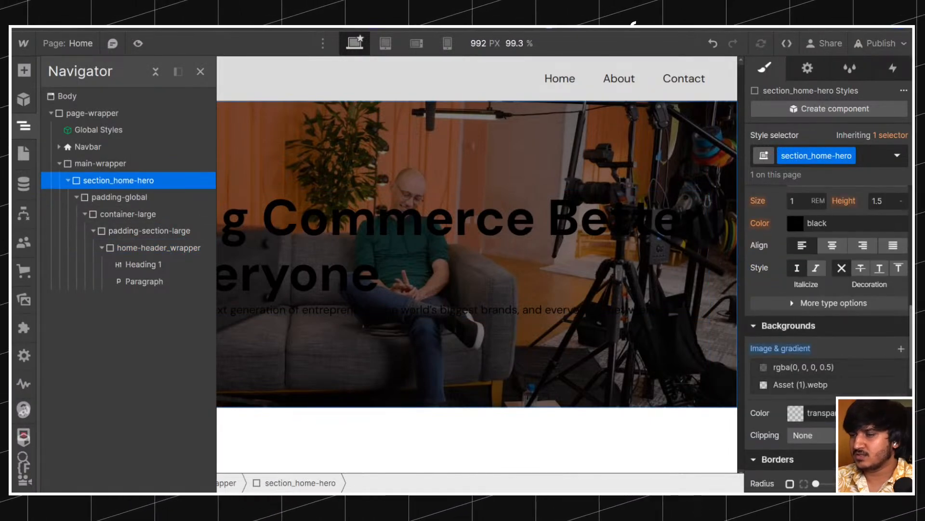
pyautogui.click(797, 225)
pyautogui.click(862, 165)
pyautogui.click(865, 158)
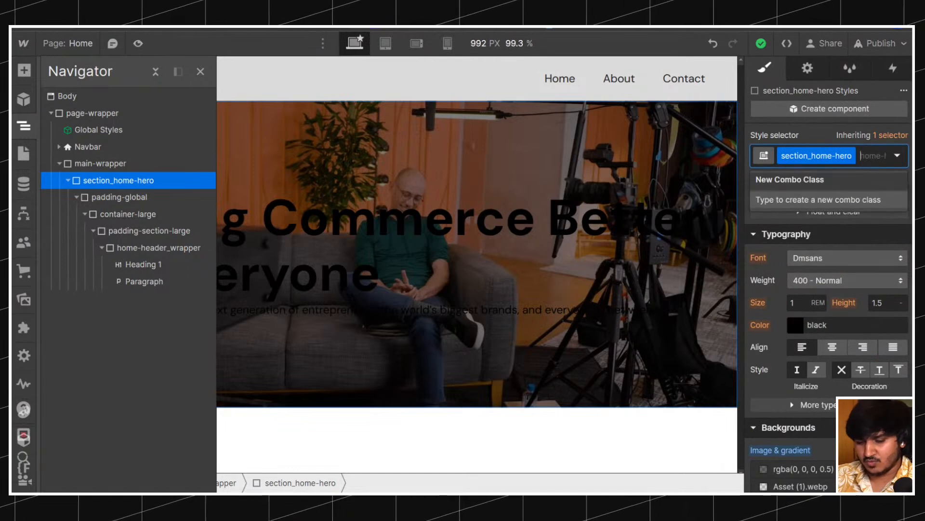
pyautogui.write('textcolor')
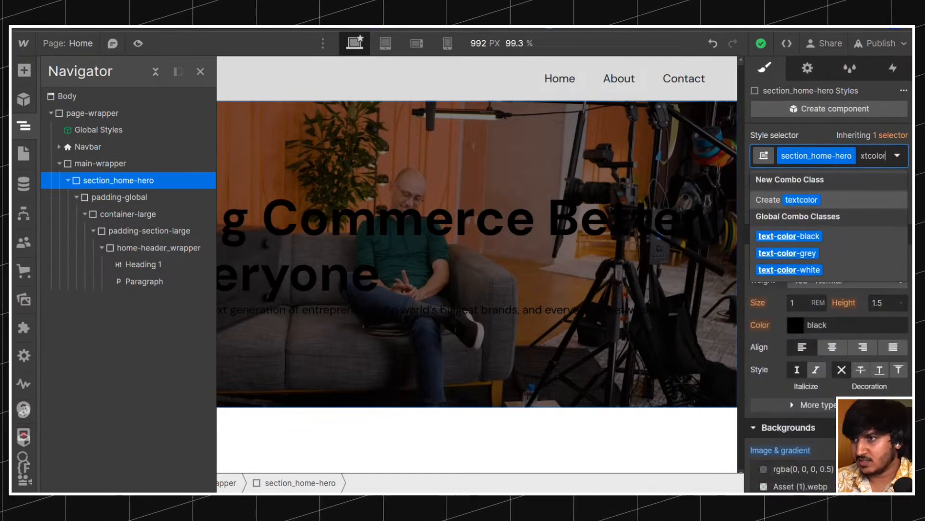
pyautogui.press('Down')
pyautogui.press('Down')
pyautogui.press('Down')
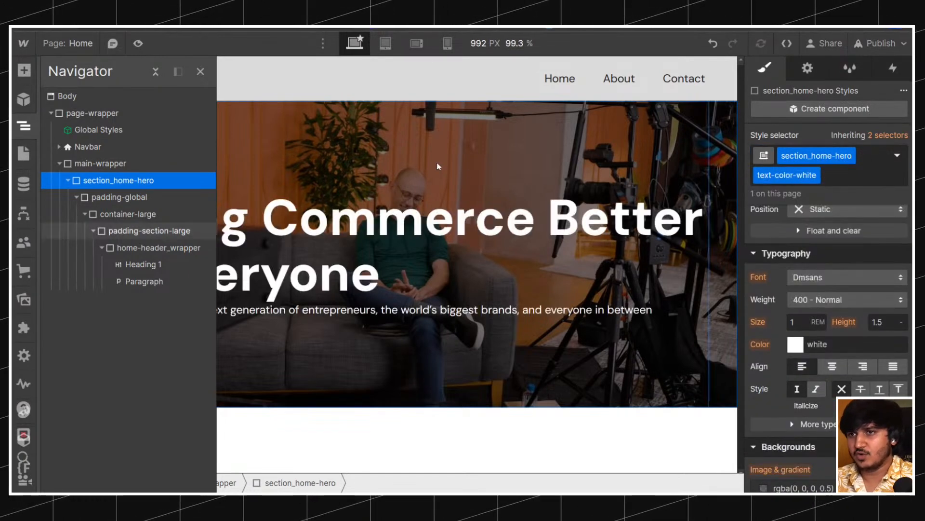
pyautogui.click(380, 222)
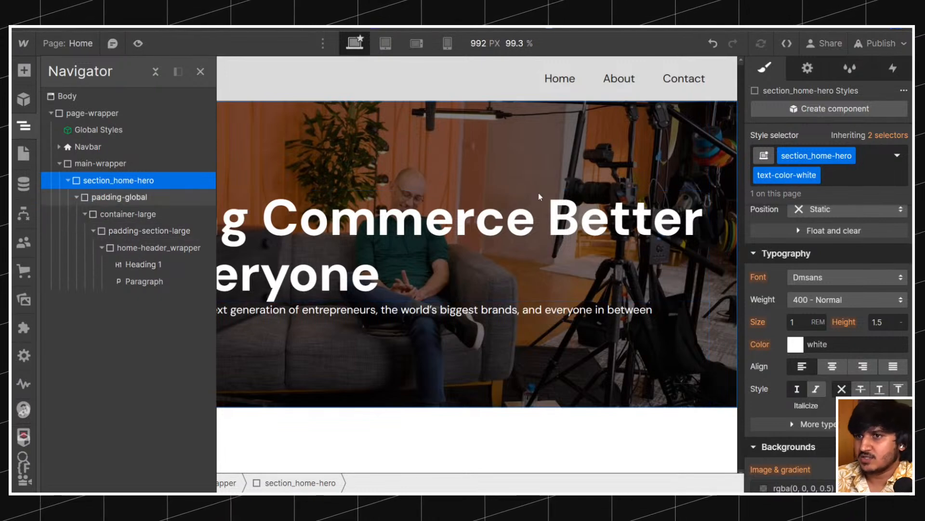
pyautogui.scroll(-2, 762, 279)
pyautogui.scroll(7, 802, 269)
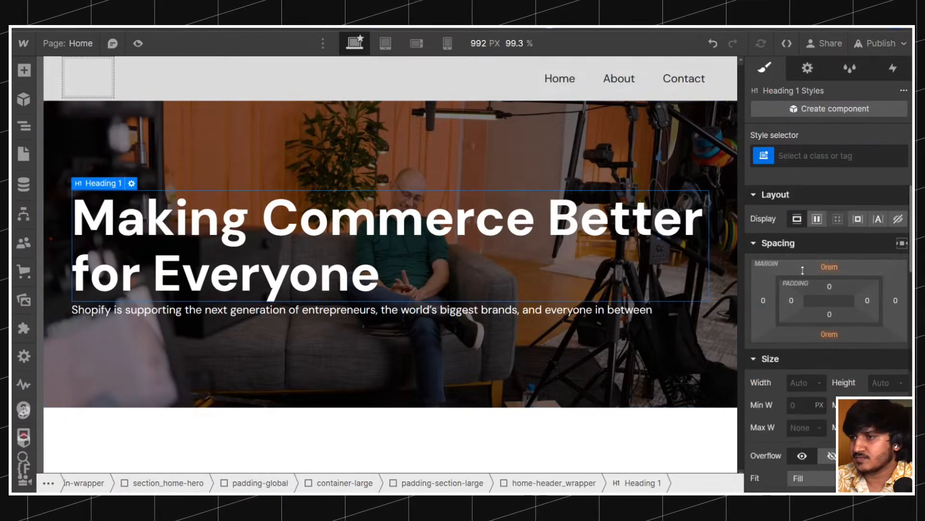
# Select the Body element, then switch to the Shopify page and inspect the Partners card description's font and color with WhatFont.
pyautogui.click(24, 126)
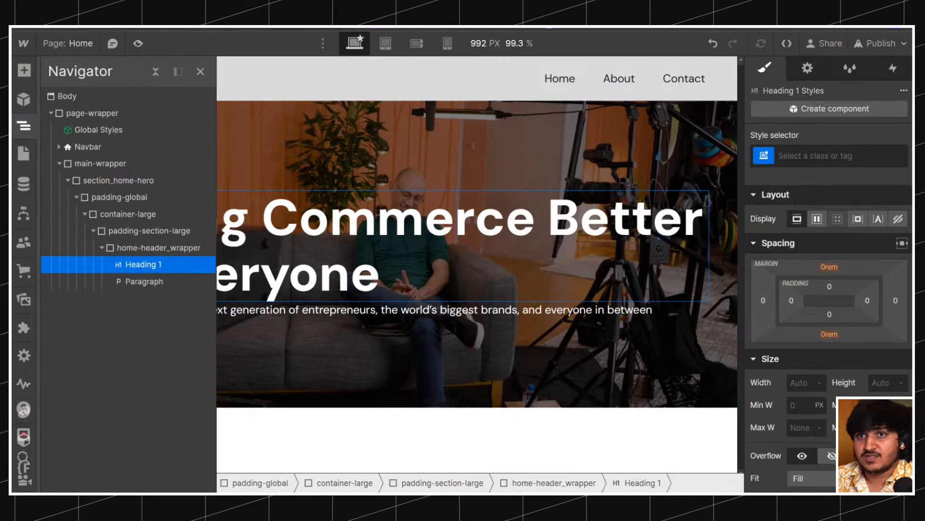
pyautogui.click(68, 95)
pyautogui.scroll(-5, 819, 241)
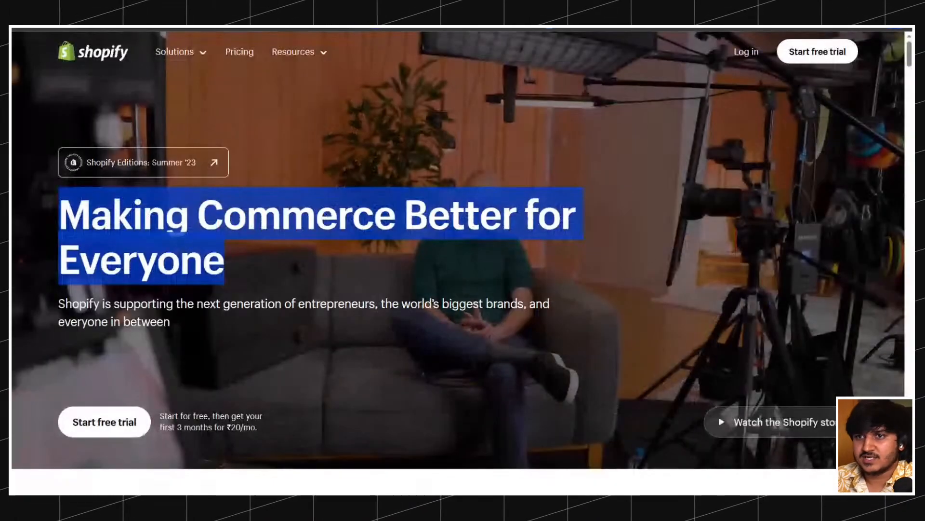
pyautogui.scroll(-10, 608, 30)
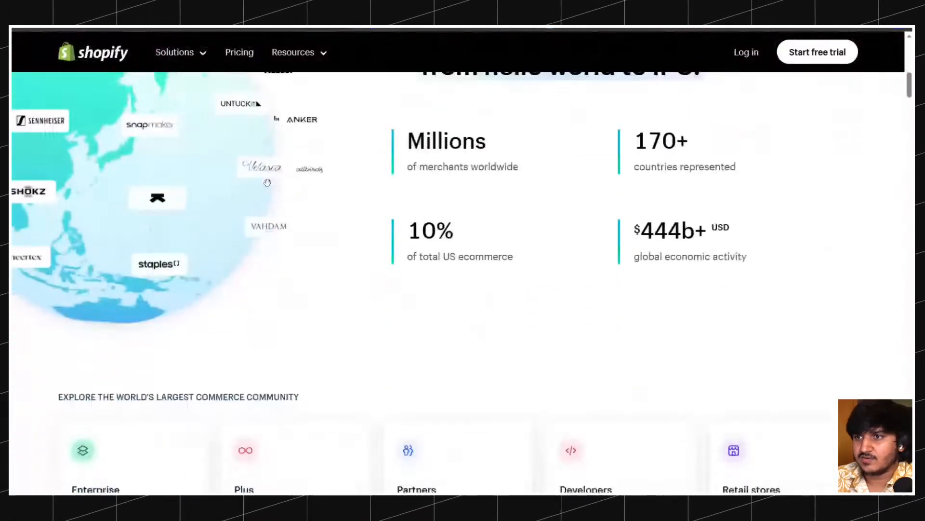
pyautogui.click(608, 30)
pyautogui.scroll(-3, 484, 289)
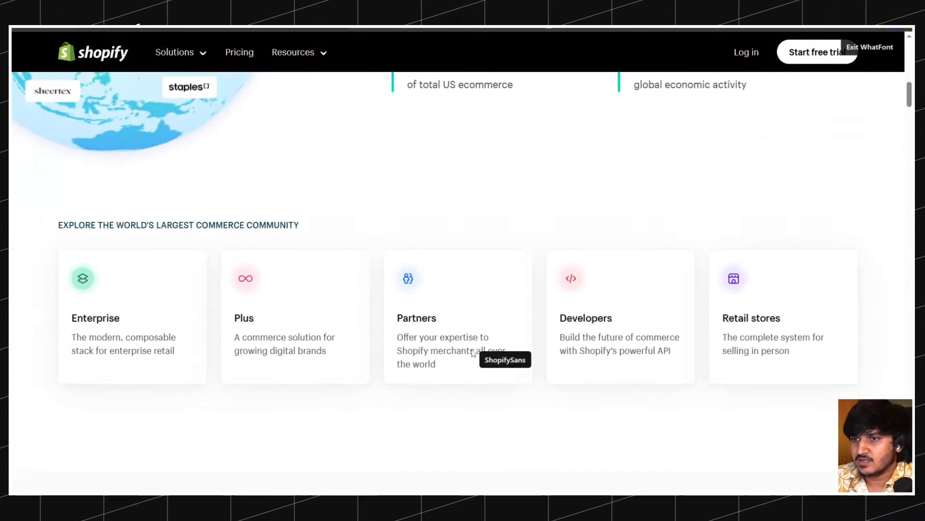
pyautogui.click(438, 322)
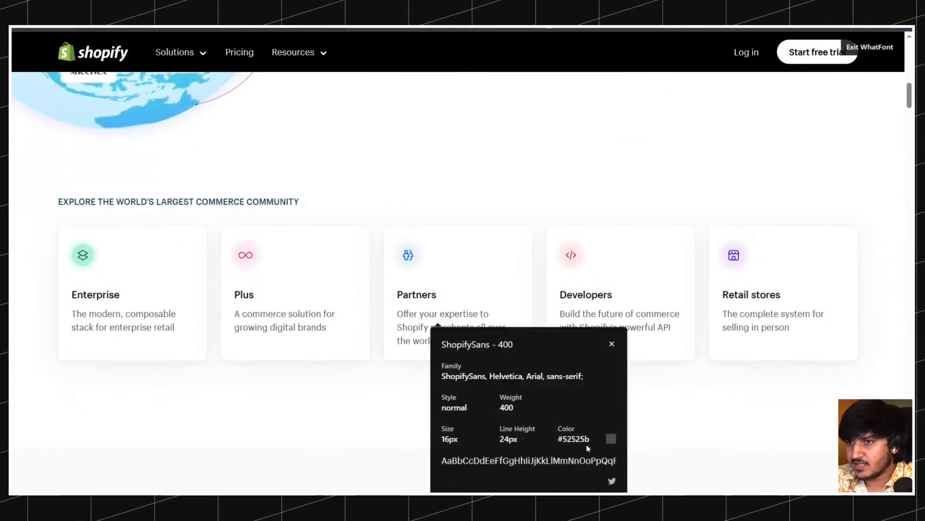
pyautogui.scroll(-4, 325, 274)
pyautogui.scroll(-3, 325, 274)
pyautogui.scroll(5, 409, 298)
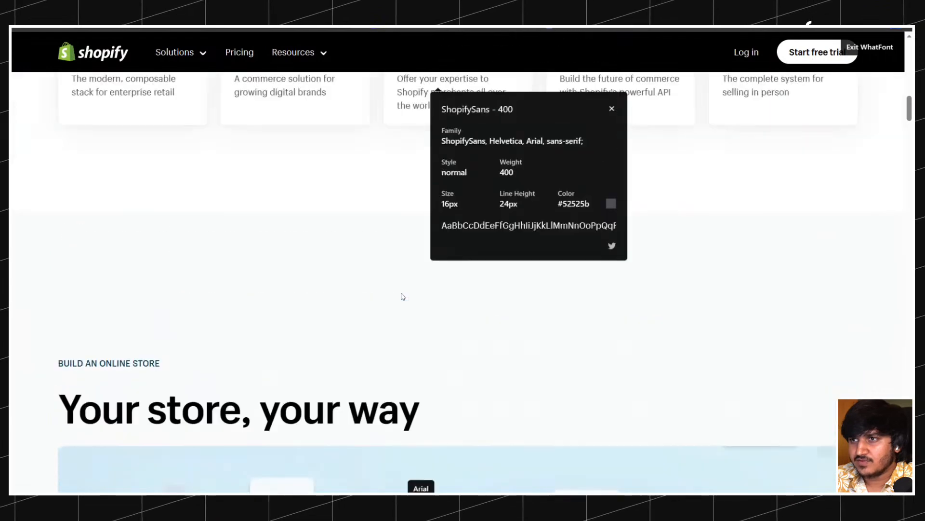
pyautogui.click(610, 306)
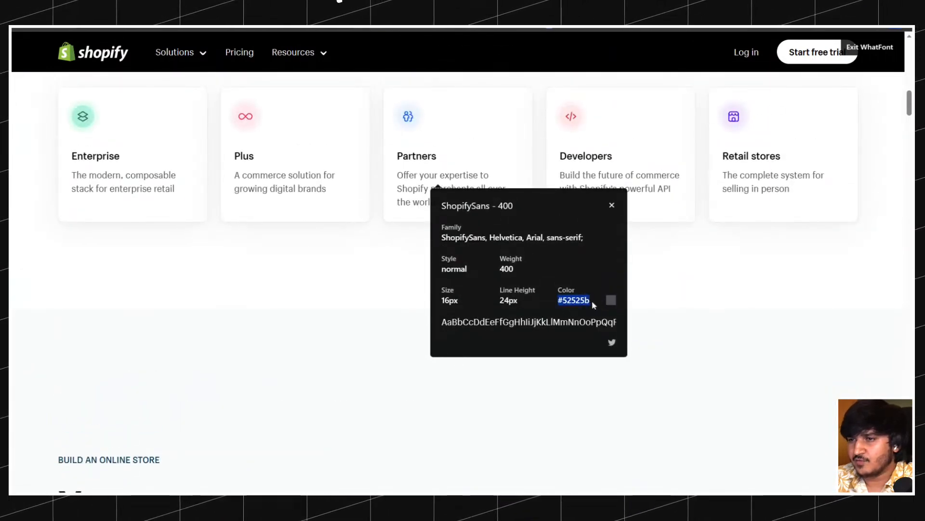
# Inspect the descriptions under "Build an online storefront" and "Craft the brand you want" with WhatFont, and copy the first one's color, #4b4b53.
pyautogui.scroll(-12, 203, 258)
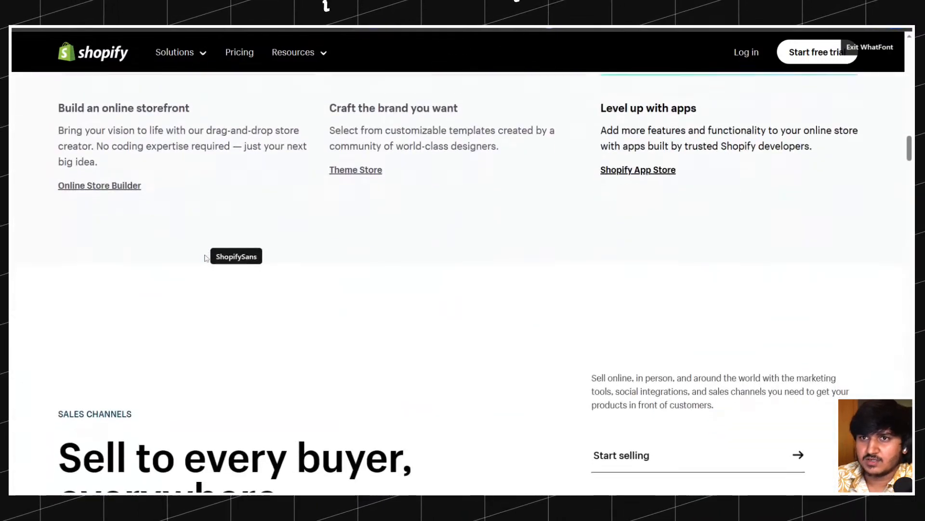
pyautogui.scroll(1, 163, 216)
pyautogui.click(163, 215)
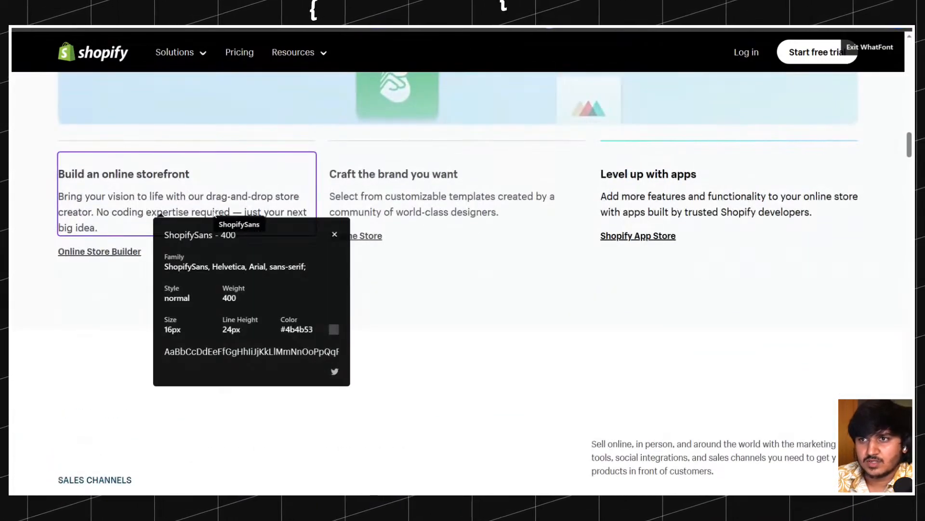
pyautogui.click(395, 212)
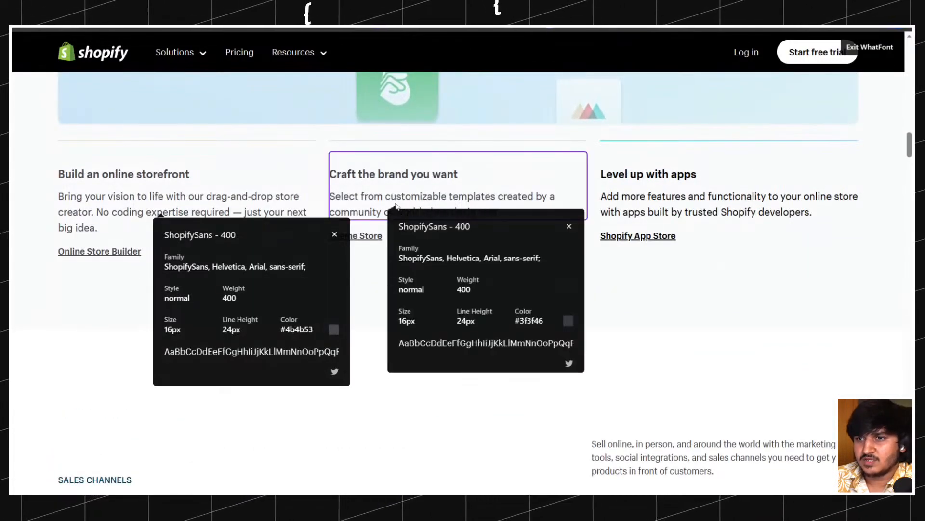
pyautogui.doubleClick(309, 330)
pyautogui.hotkey('ctrl', 'c')
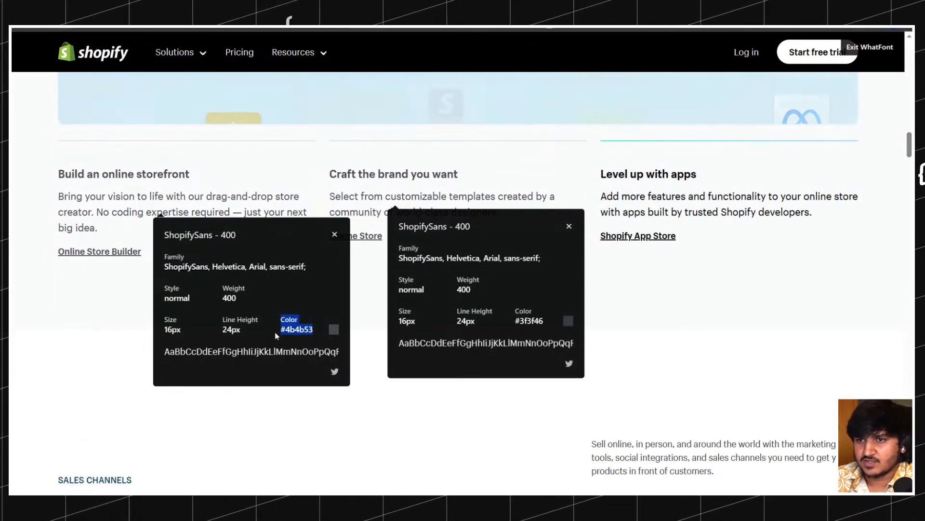
pyautogui.scroll(-4, 675, 294)
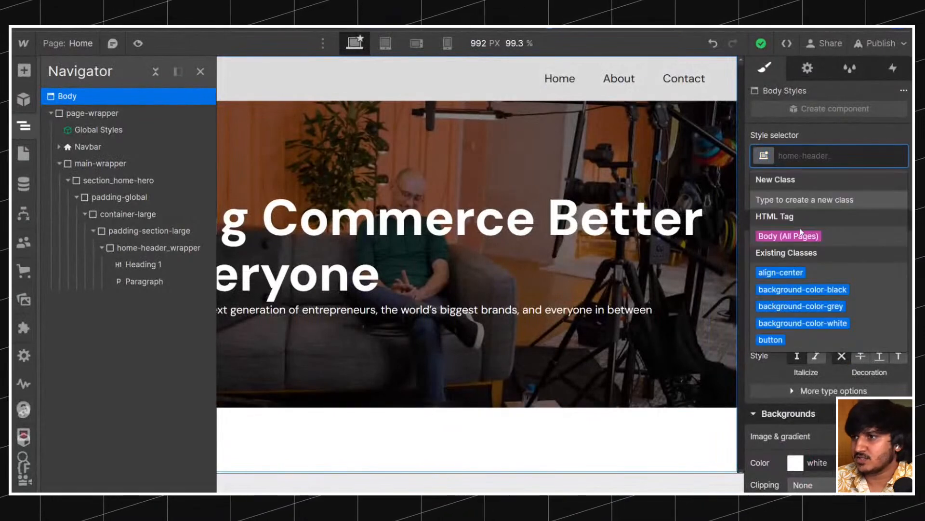
# Back in Webflow, set the text color of the Body (All Pages) tag to #4b4b53.
pyautogui.click(802, 235)
pyautogui.click(844, 311)
pyautogui.hotkey('ctrl', 'v')
pyautogui.press('Return')
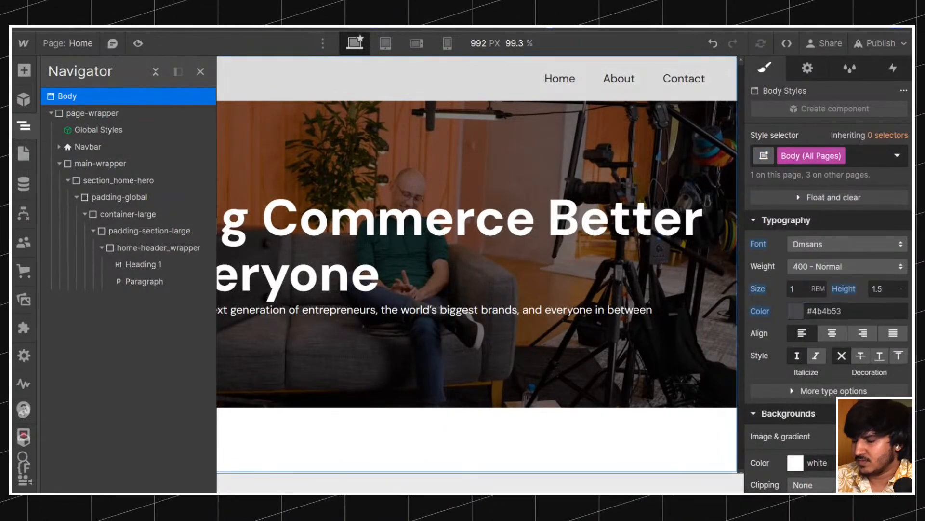
# Save the body text color as a global swatch named Text Color.
pyautogui.click(795, 311)
pyautogui.click(776, 420)
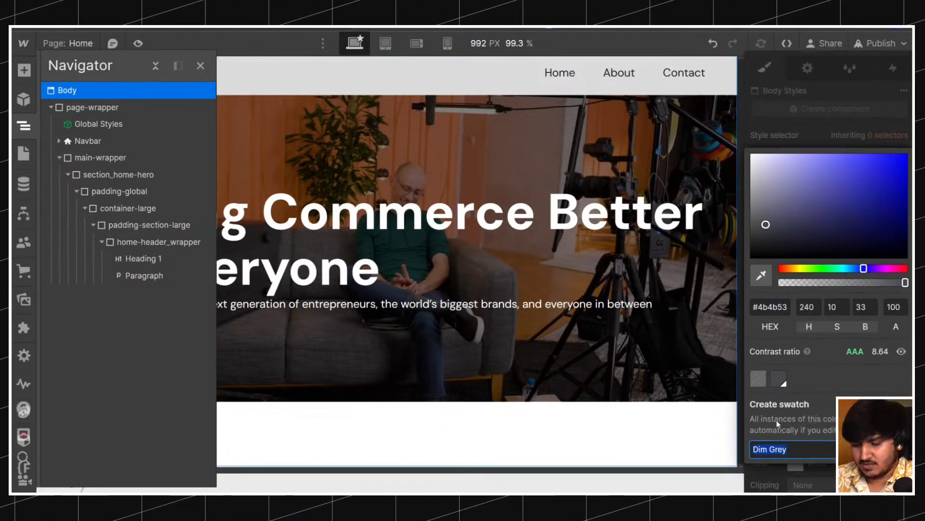
pyautogui.write('Text Color')
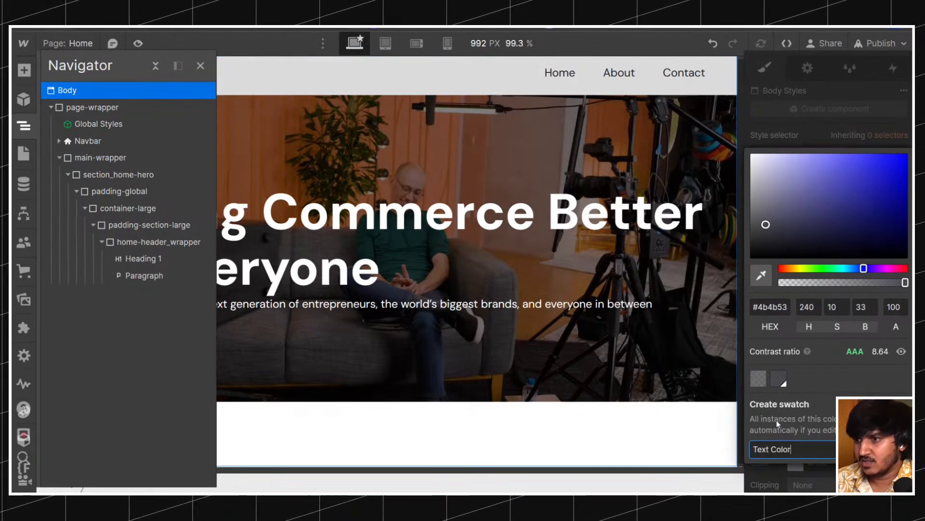
pyautogui.press('Return')
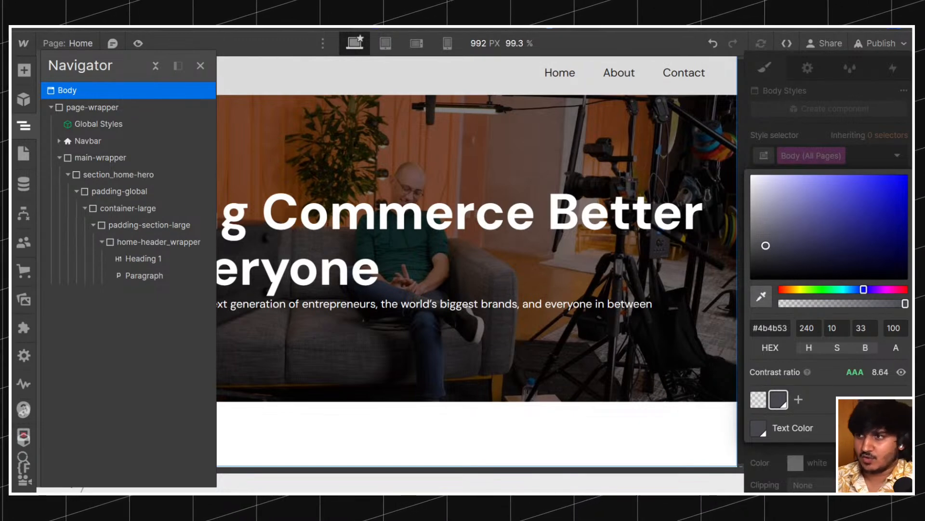
pyautogui.click(816, 132)
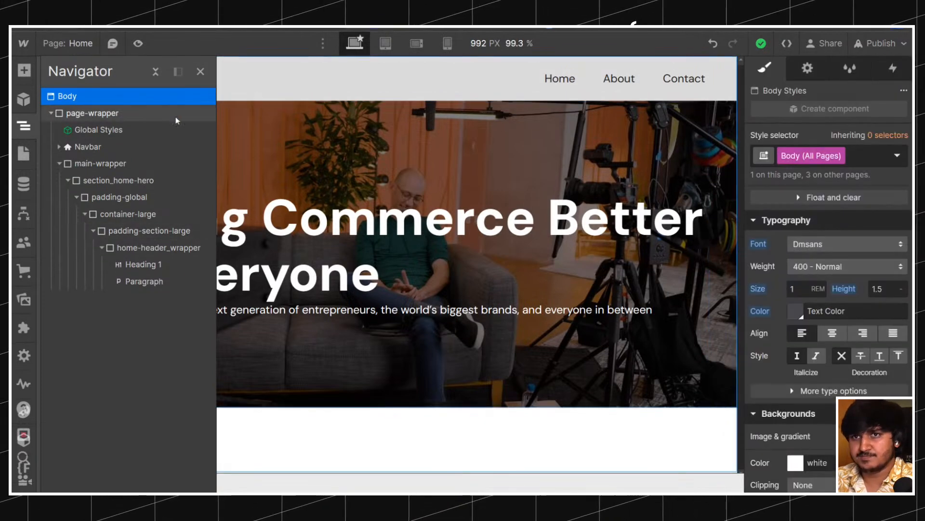
pyautogui.click(798, 312)
pyautogui.click(789, 124)
# Open the Style Guide page and select the sample H1 heading in its HTML tags section.
pyautogui.click(90, 44)
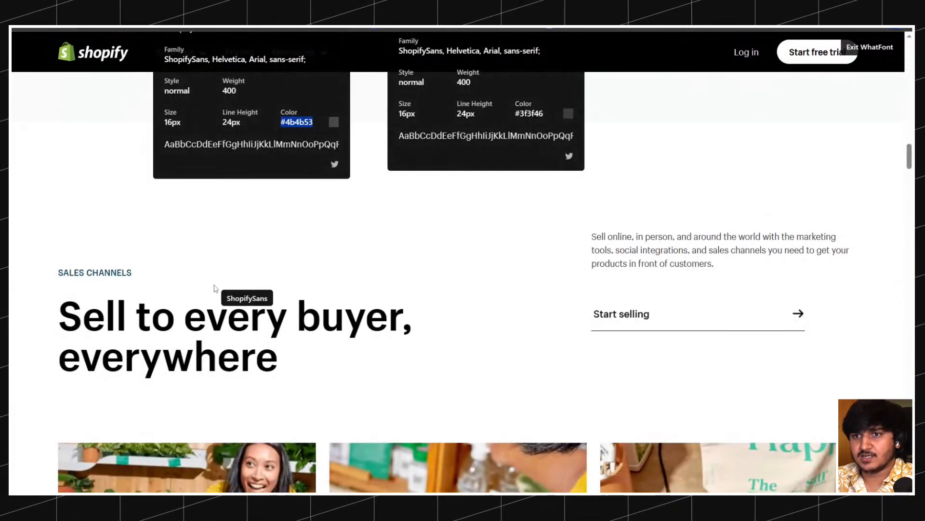
pyautogui.click(209, 321)
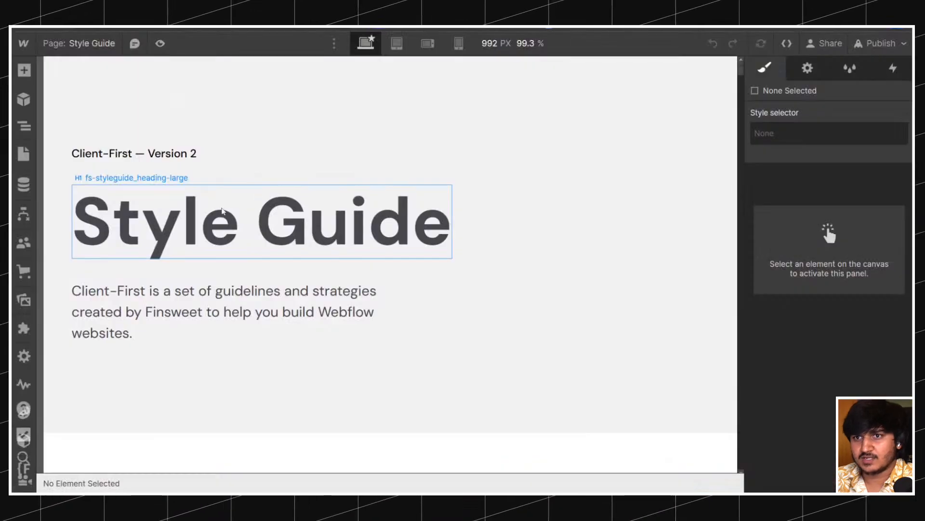
pyautogui.click(230, 211)
pyautogui.scroll(-10, 234, 231)
pyautogui.scroll(-15, 236, 266)
pyautogui.click(285, 233)
# Set the text color of the All H1 Headings tag to #000000 and save it as a global swatch named Black.
pyautogui.click(815, 153)
pyautogui.click(793, 232)
pyautogui.scroll(-5, 820, 279)
pyautogui.click(798, 365)
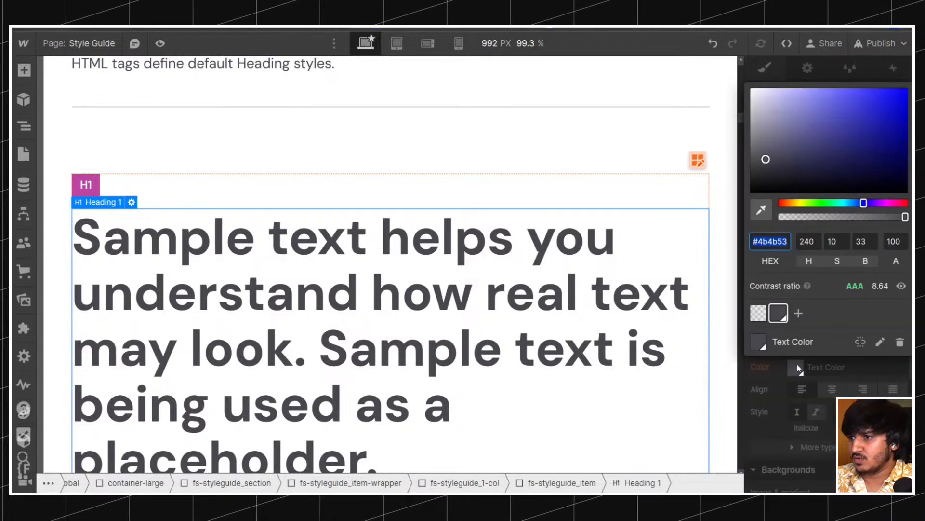
pyautogui.moveTo(766, 159); pyautogui.dragTo(750, 221)
pyautogui.click(796, 347)
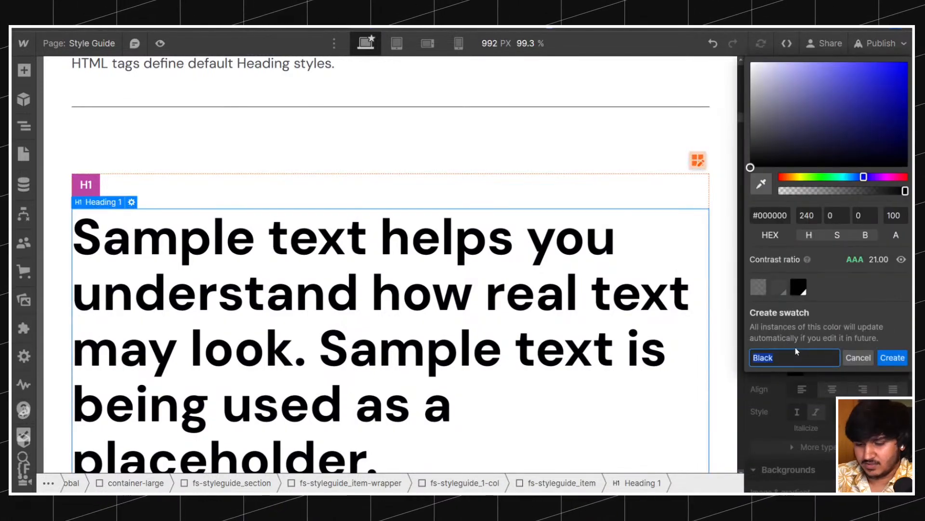
pyautogui.press('Return')
# Apply the Black swatch as the text color of the All H2 Headings tag.
pyautogui.scroll(-8, 542, 304)
pyautogui.click(542, 304)
pyautogui.click(815, 155)
pyautogui.click(781, 233)
pyautogui.click(795, 367)
pyautogui.click(799, 313)
pyautogui.scroll(-9, 289, 275)
pyautogui.click(295, 212)
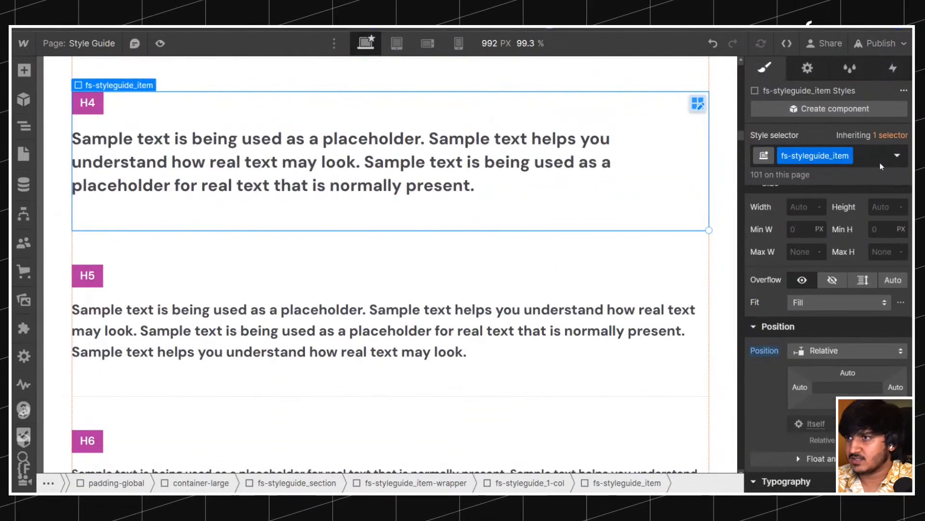
pyautogui.moveTo(352, 151); pyautogui.dragTo(893, 167)
pyautogui.moveTo(610, 167); pyautogui.dragTo(473, 172)
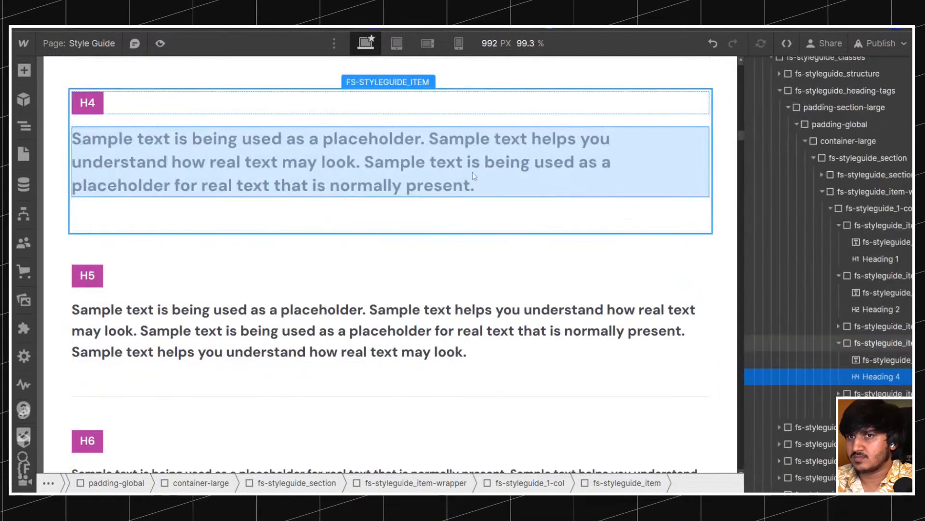
# Apply the Black swatch as the text color of the All H3 Headings tag.
pyautogui.scroll(6, 292, 180)
pyautogui.click(299, 217)
pyautogui.click(820, 156)
pyautogui.click(787, 236)
pyautogui.click(795, 367)
pyautogui.click(798, 313)
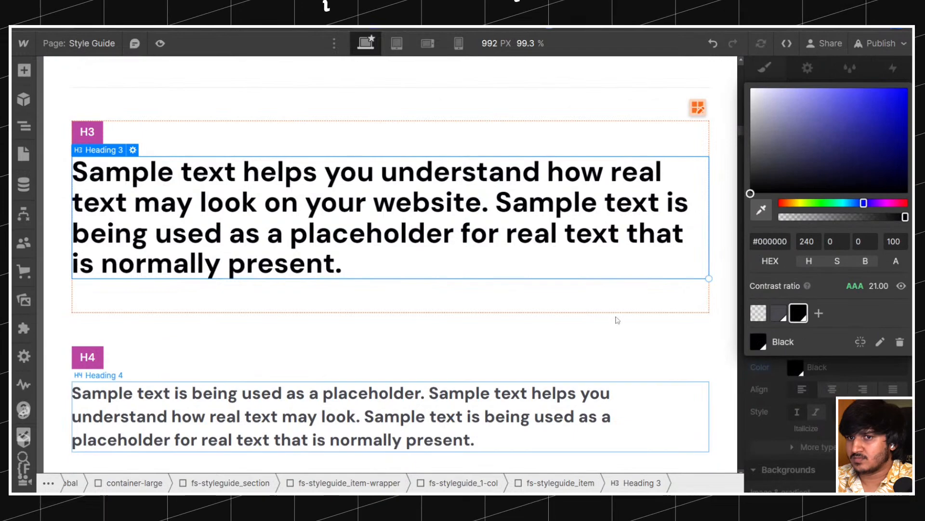
# Apply the Black swatch as the text color of the All H4 Headings tag.
pyautogui.click(359, 400)
pyautogui.click(820, 155)
pyautogui.click(785, 236)
pyautogui.click(795, 367)
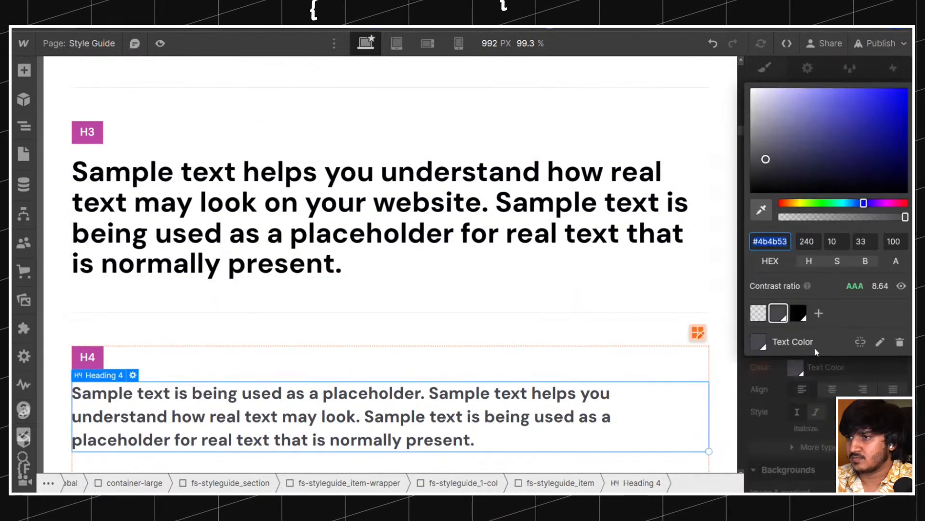
pyautogui.click(798, 313)
# Check the text color of the heading-style-h1 and heading-style-h2 samples in the style guide.
pyautogui.scroll(-10, 280, 218)
pyautogui.scroll(-15, 280, 218)
pyautogui.scroll(1, 295, 157)
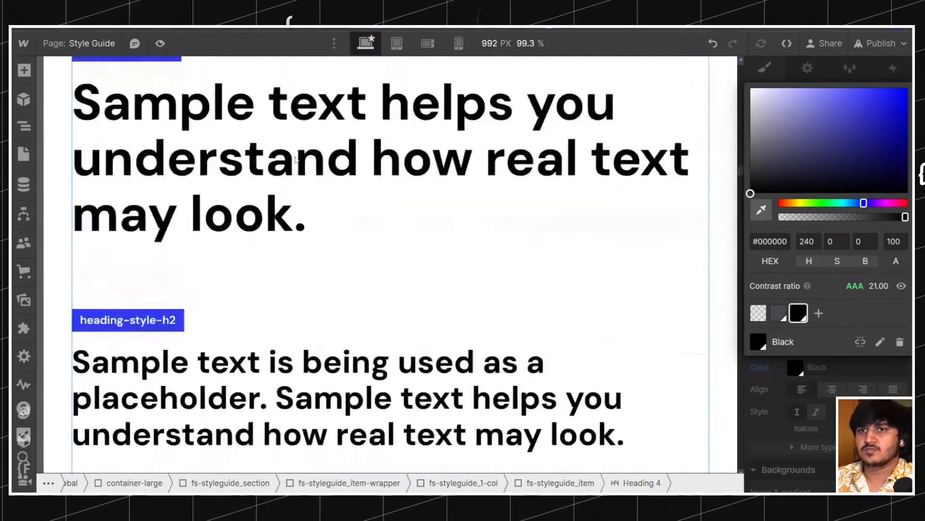
pyautogui.click(288, 145)
pyautogui.scroll(-3, 280, 164)
pyautogui.scroll(4, 269, 179)
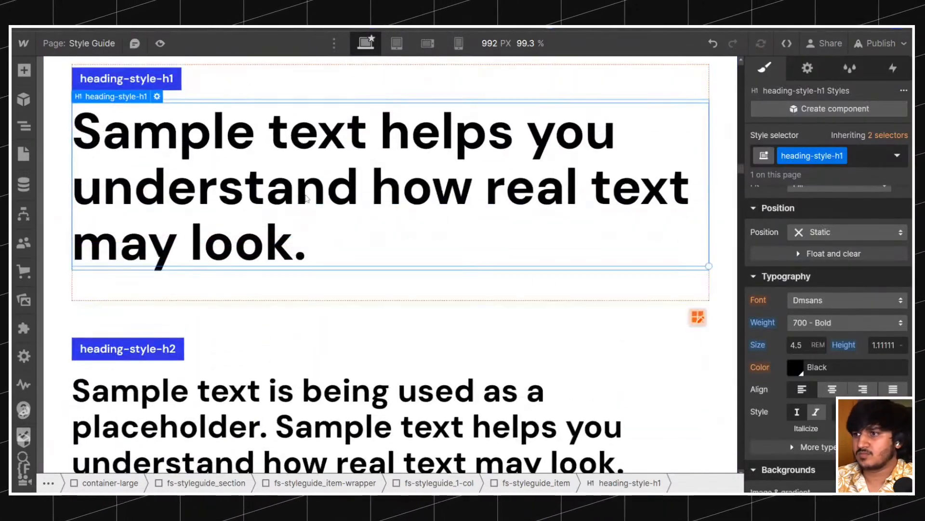
pyautogui.click(798, 370)
pyautogui.click(420, 441)
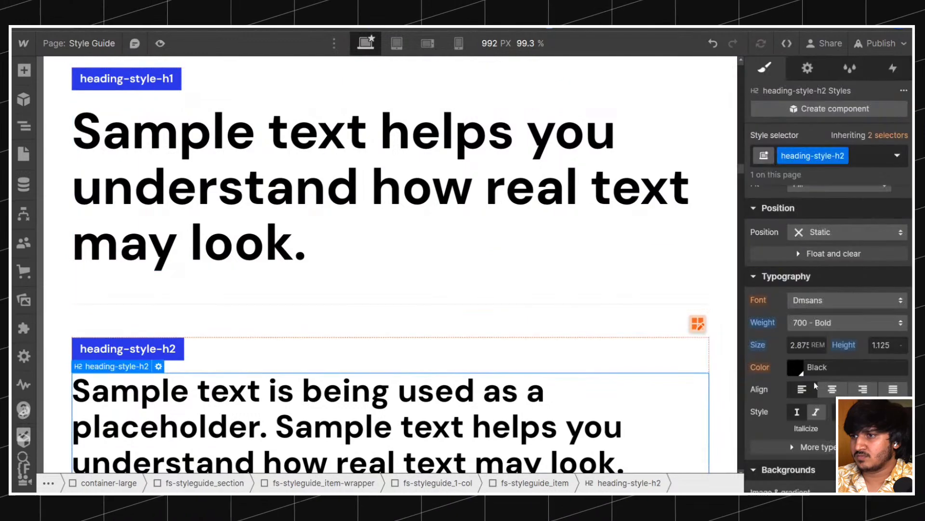
pyautogui.click(795, 368)
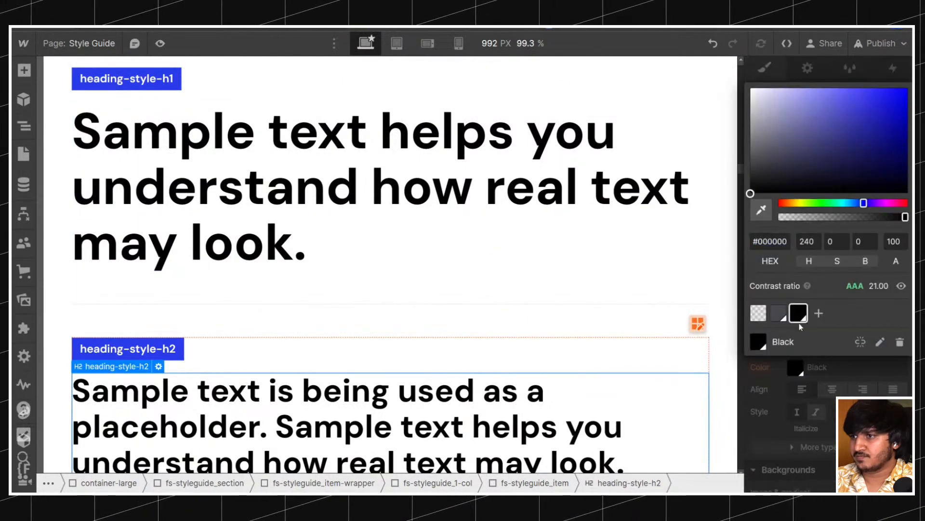
# Check the text color of the heading-style-h3 and heading-style-h4 samples.
pyautogui.scroll(-7, 382, 329)
pyautogui.scroll(-1, 383, 329)
pyautogui.click(376, 274)
pyautogui.click(794, 364)
pyautogui.scroll(-5, 726, 339)
pyautogui.scroll(6, 727, 340)
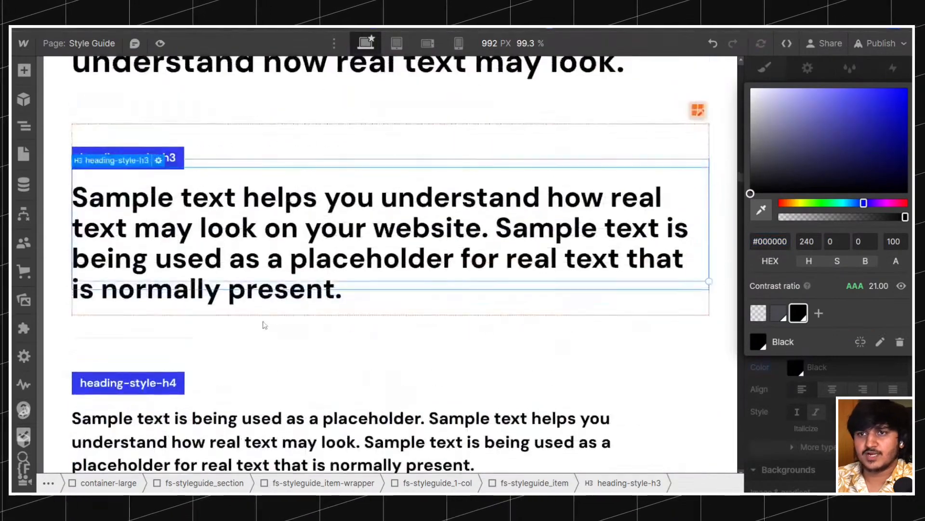
pyautogui.click(202, 451)
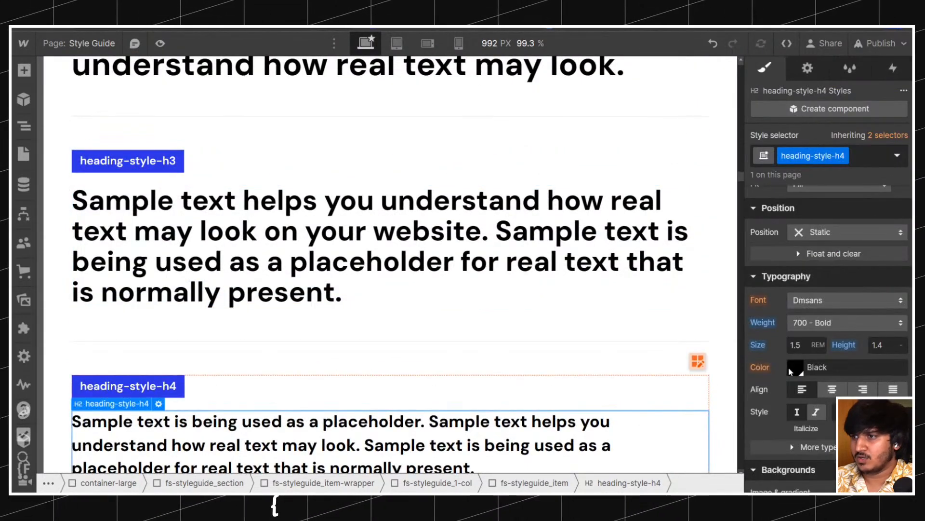
pyautogui.click(795, 368)
# Open the Home page and apply the existing text-color-white class to the "Making Commerce Better for Everyone" heading.
pyautogui.click(24, 155)
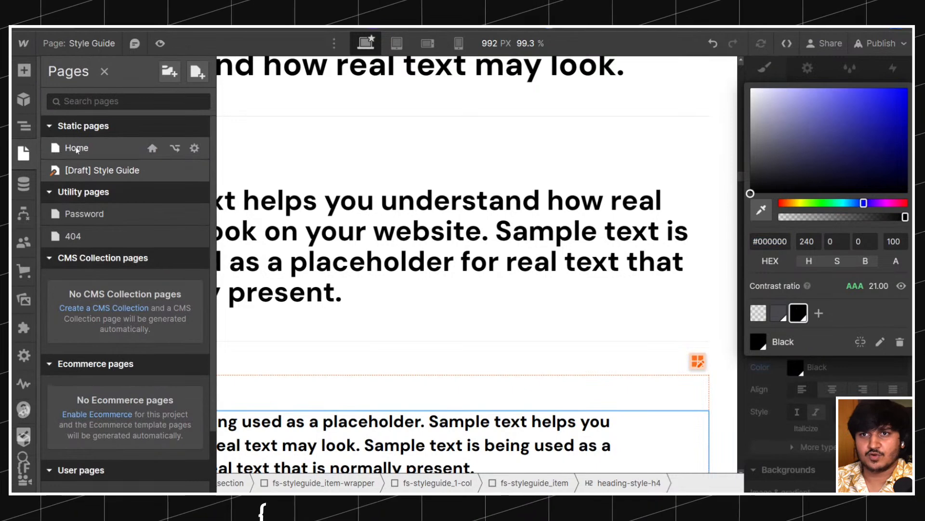
pyautogui.click(76, 147)
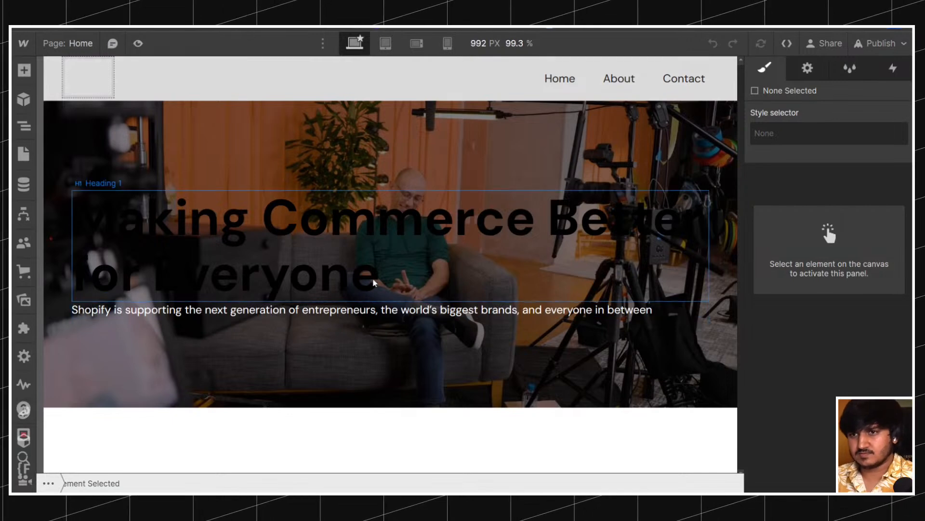
pyautogui.click(253, 194)
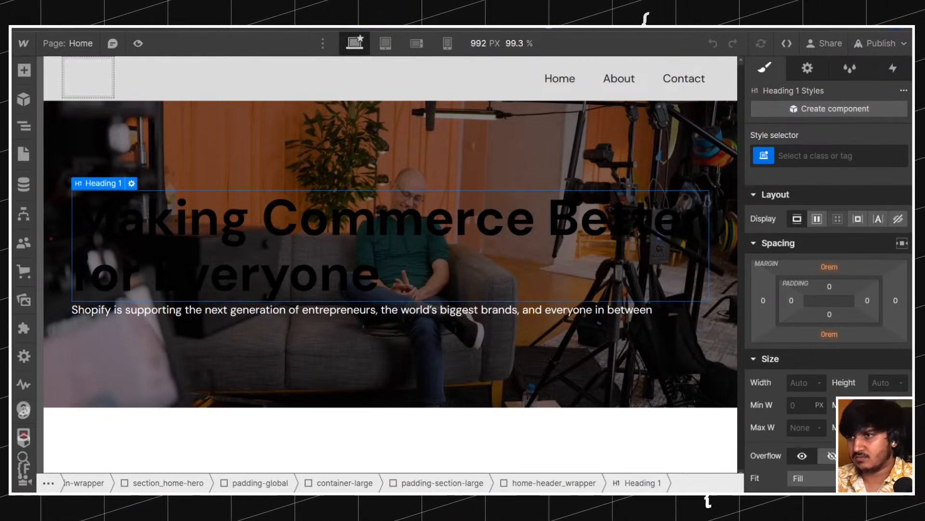
pyautogui.hotkey('ctrl', 'Return')
pyautogui.write('textcolor')
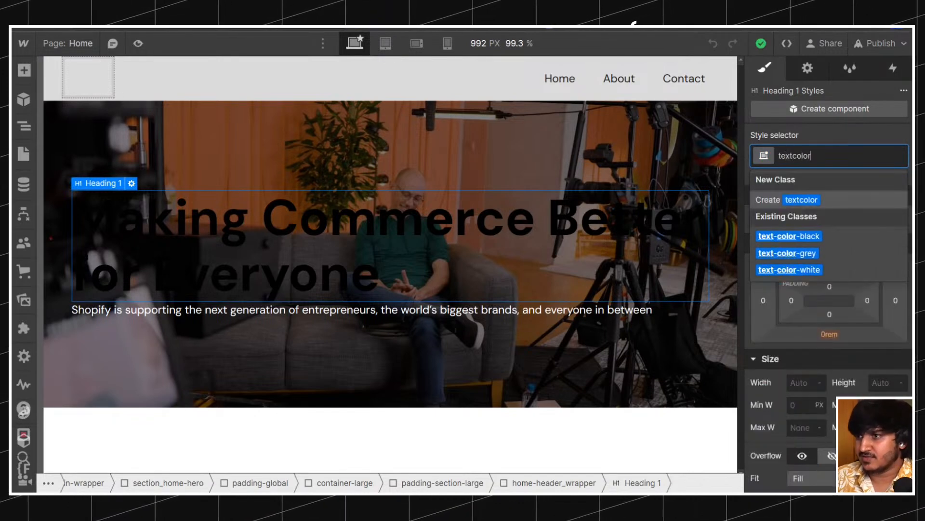
pyautogui.press('Down')
pyautogui.press('Down')
pyautogui.press('Down')
pyautogui.press('Return')
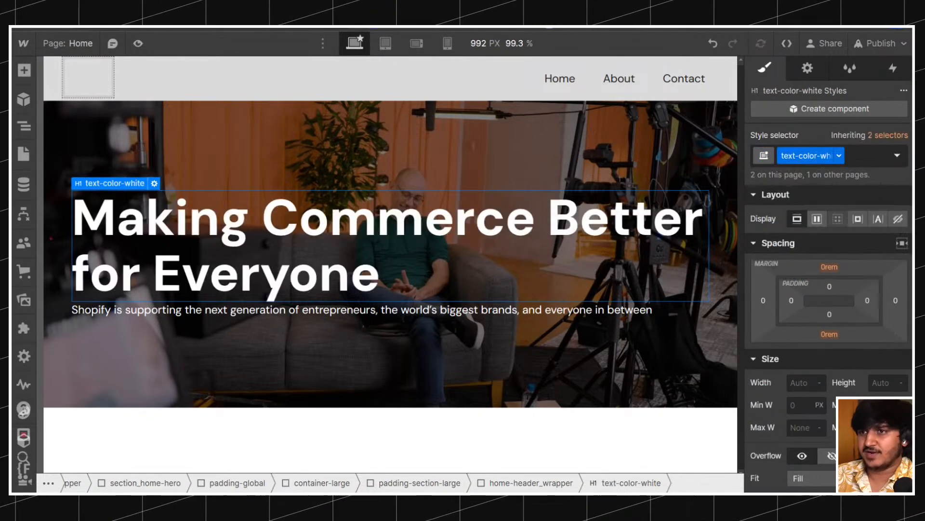
# Set the canvas width to 1440 px.
pyautogui.click(510, 39)
pyautogui.write('1440')
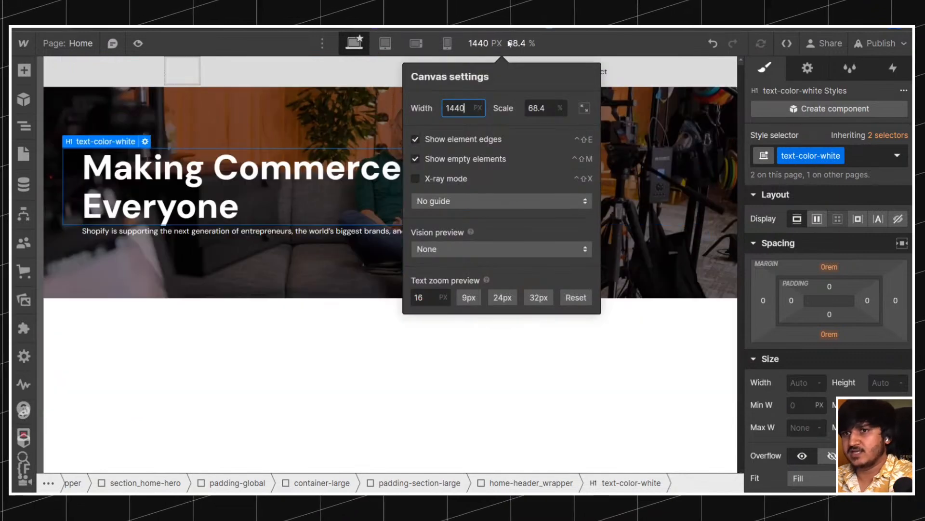
pyautogui.press('Escape')
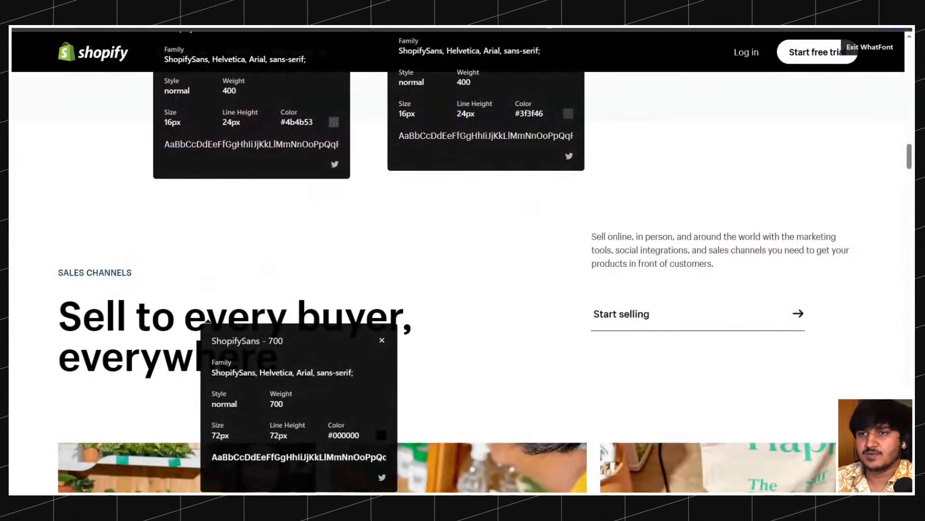
# Switch to Shopify's homepage, exit WhatFont and examine the height and layout of its hero section.
pyautogui.click(882, 44)
pyautogui.scroll(15, 452, 169)
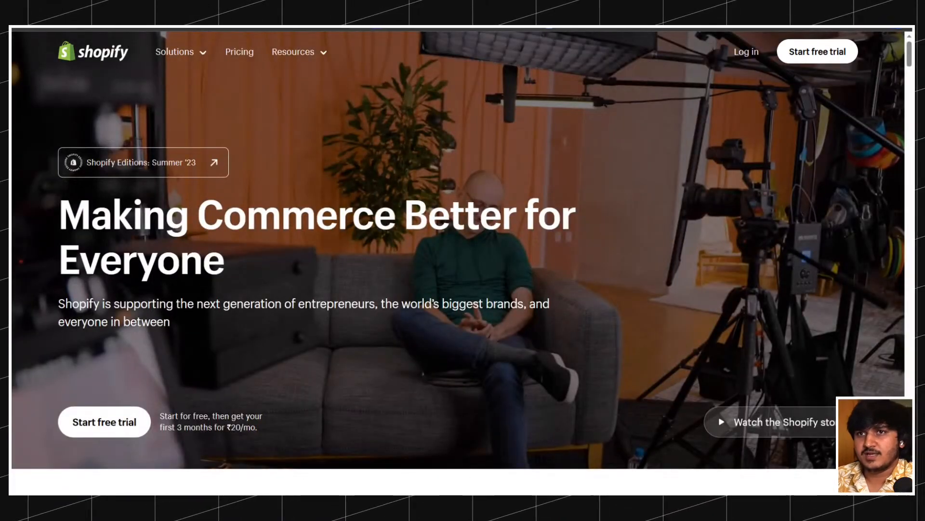
pyautogui.scroll(-4, 237, 153)
pyautogui.scroll(4, 238, 152)
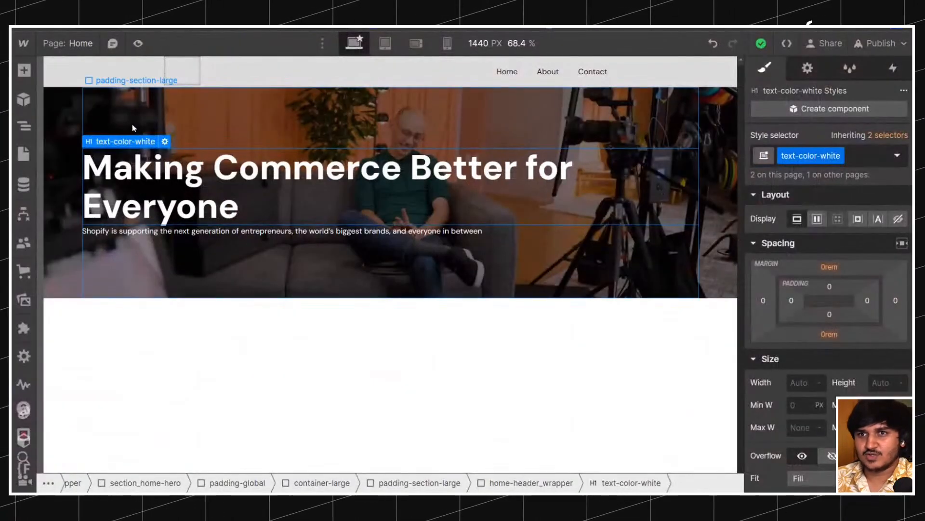
# In Webflow, set the minimum height of the base section_home-hero class to 100 DVH, leaving out its text-color-white combo class.
pyautogui.click(50, 116)
pyautogui.click(33, 120)
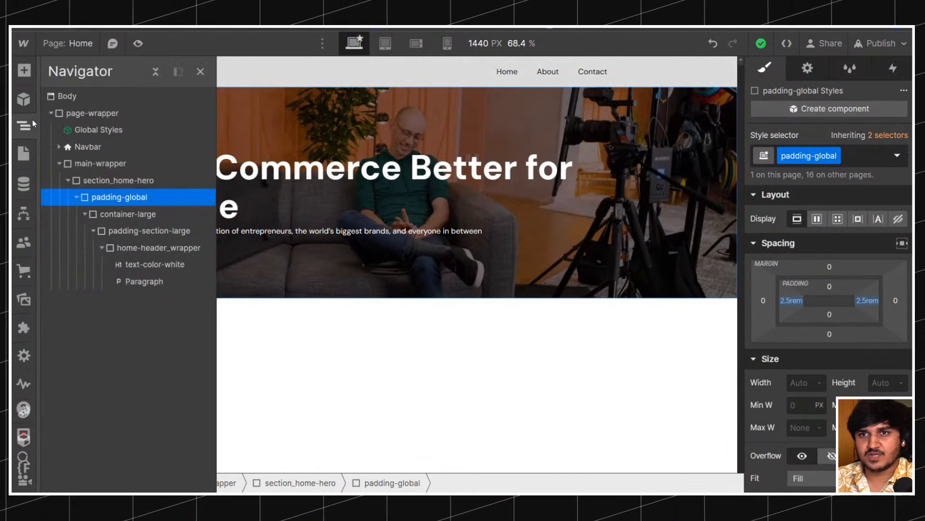
pyautogui.click(103, 184)
pyautogui.click(76, 198)
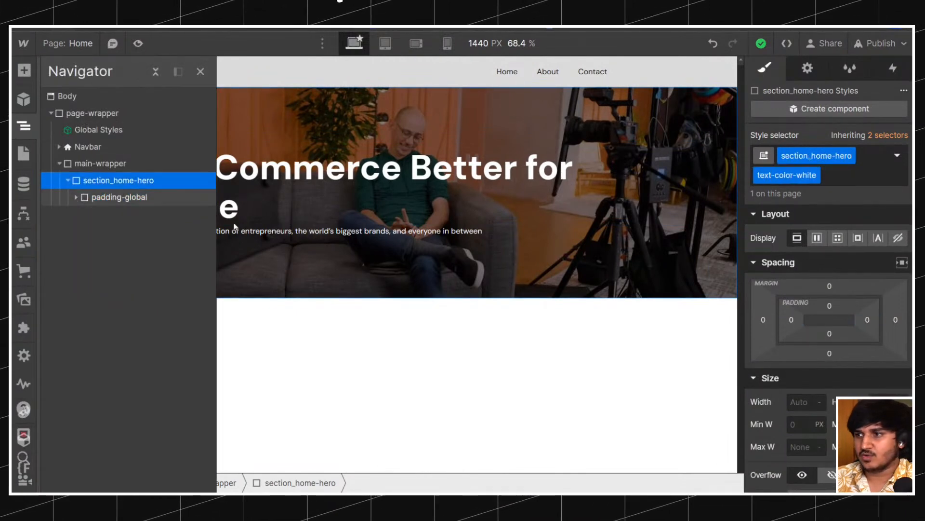
pyautogui.scroll(-2, 826, 289)
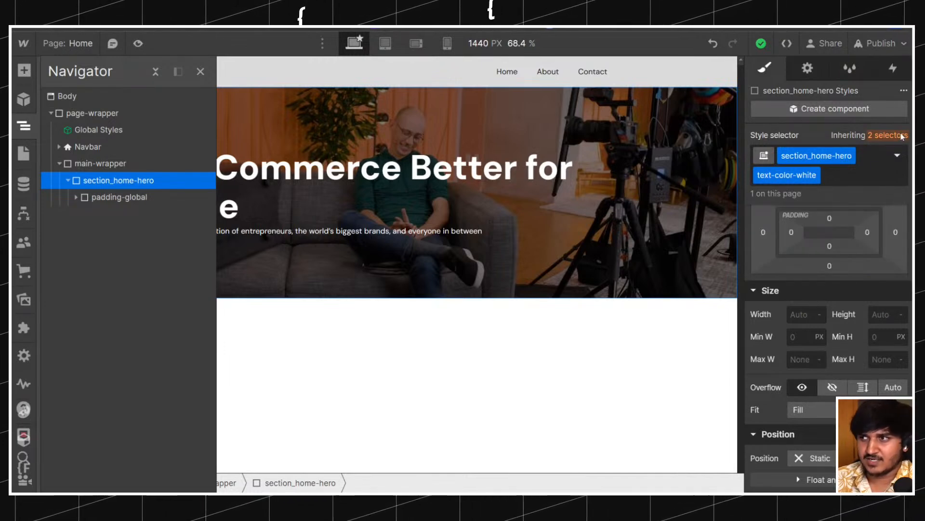
pyautogui.moveTo(902, 136)
pyautogui.click(847, 239)
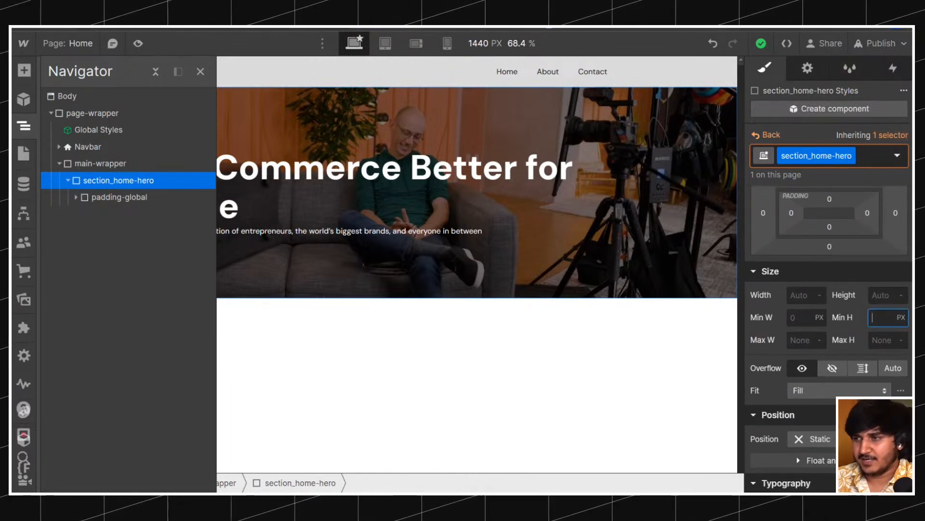
pyautogui.write('0dvh')
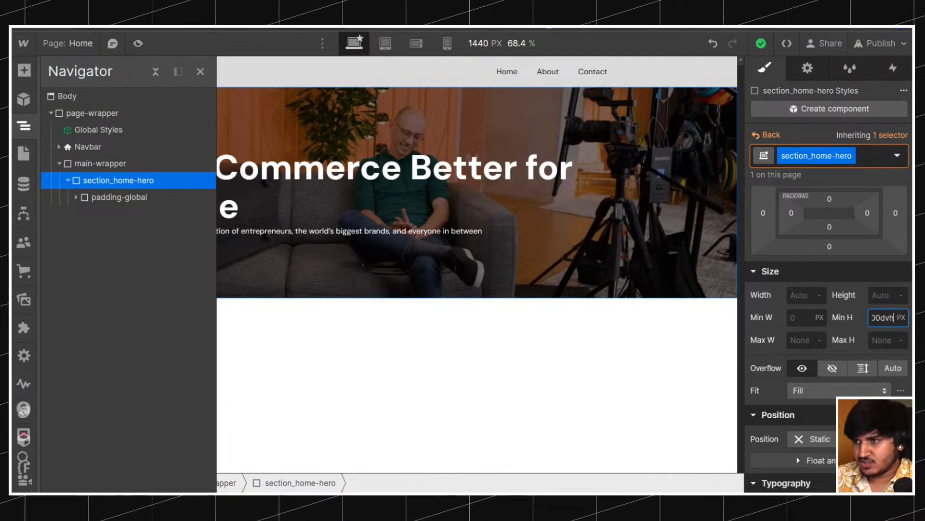
pyautogui.press('Return')
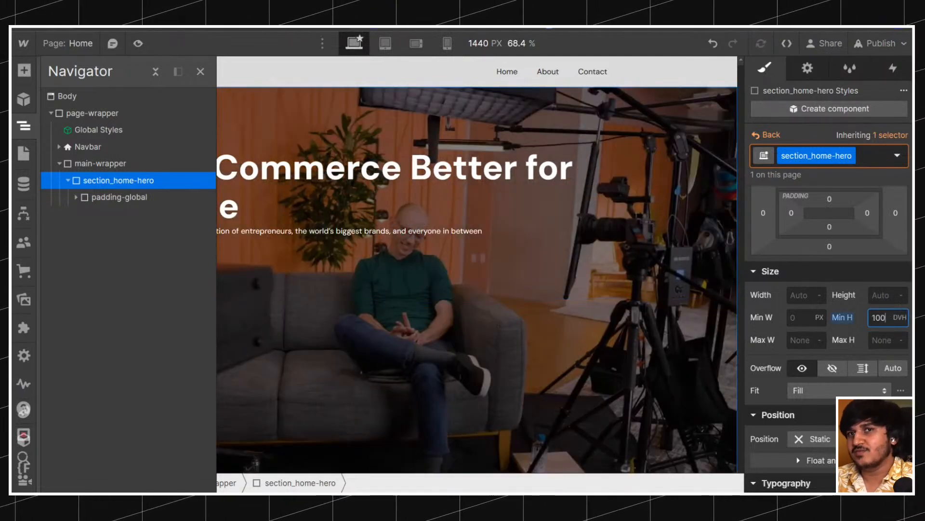
pyautogui.click(898, 323)
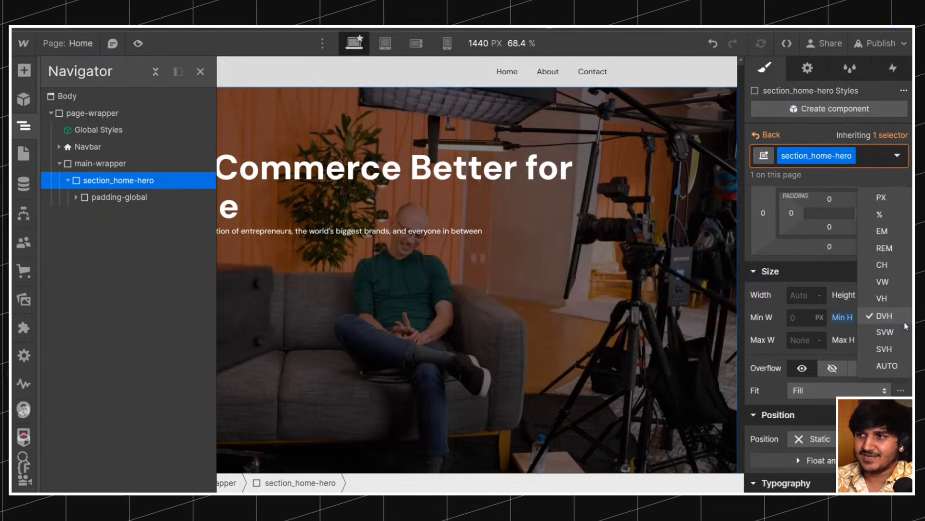
pyautogui.click(849, 330)
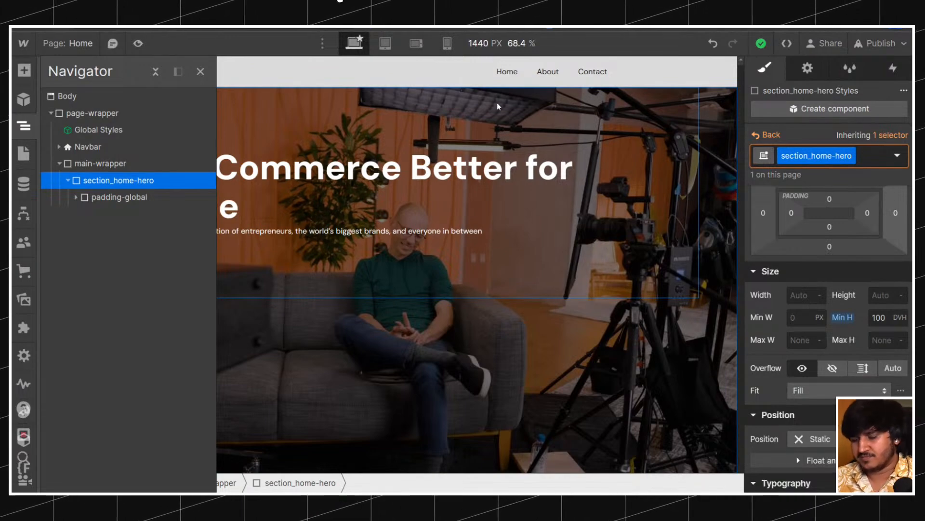
# Move home-header_wrapper directly into container-large and delete the padding-section-large block that held it.
pyautogui.click(299, 184)
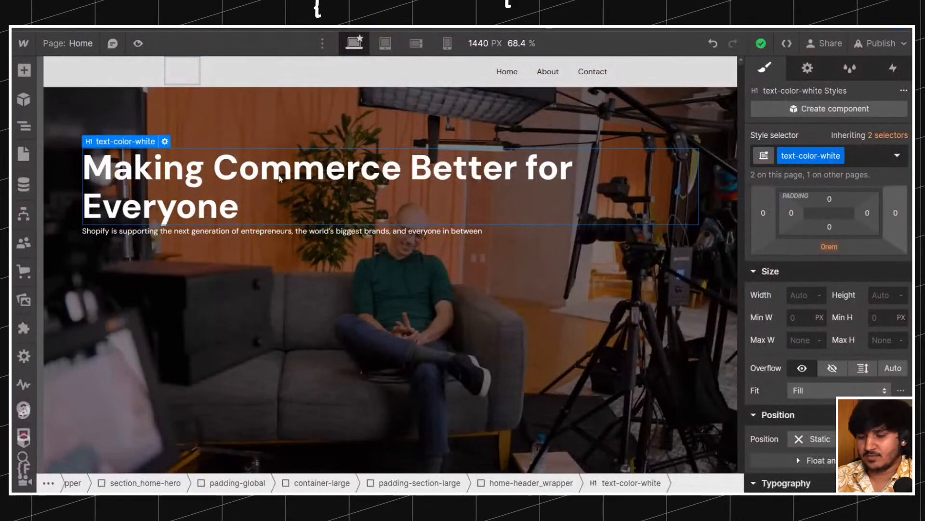
pyautogui.press('Up')
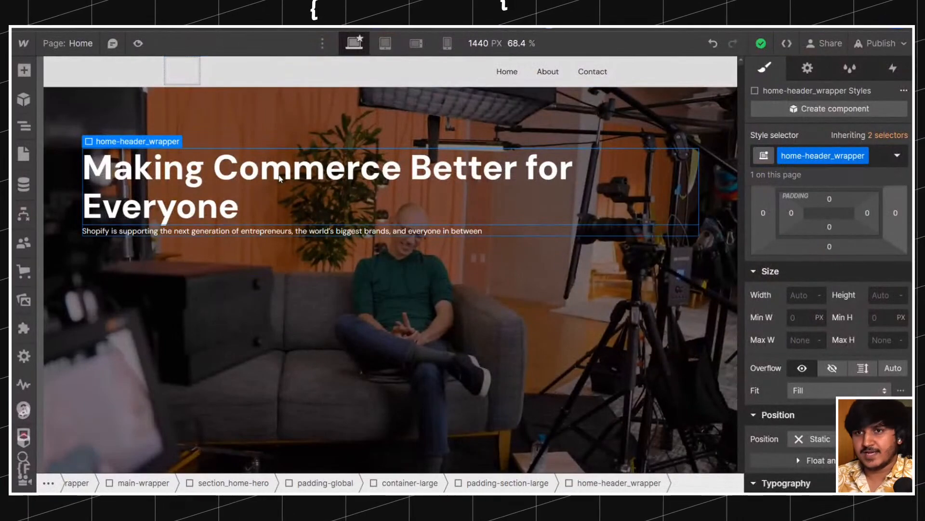
pyautogui.press('Up')
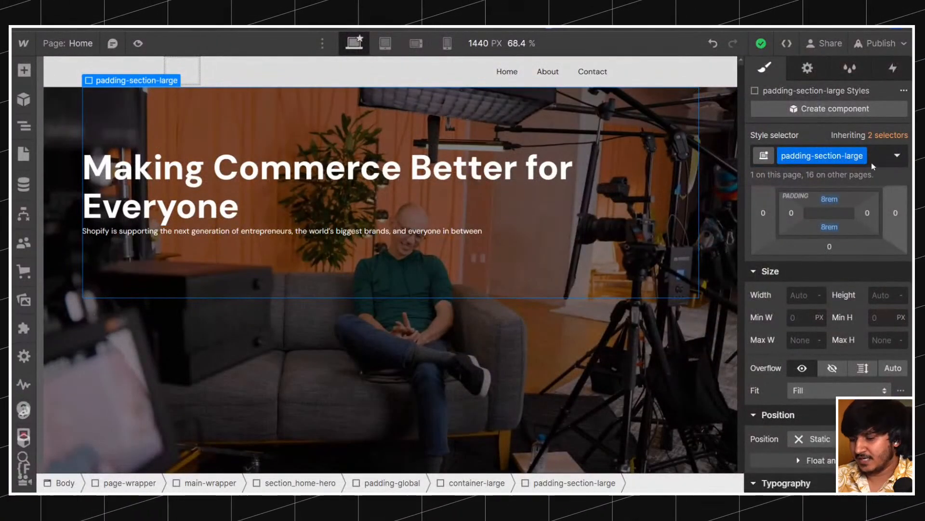
pyautogui.press('z')
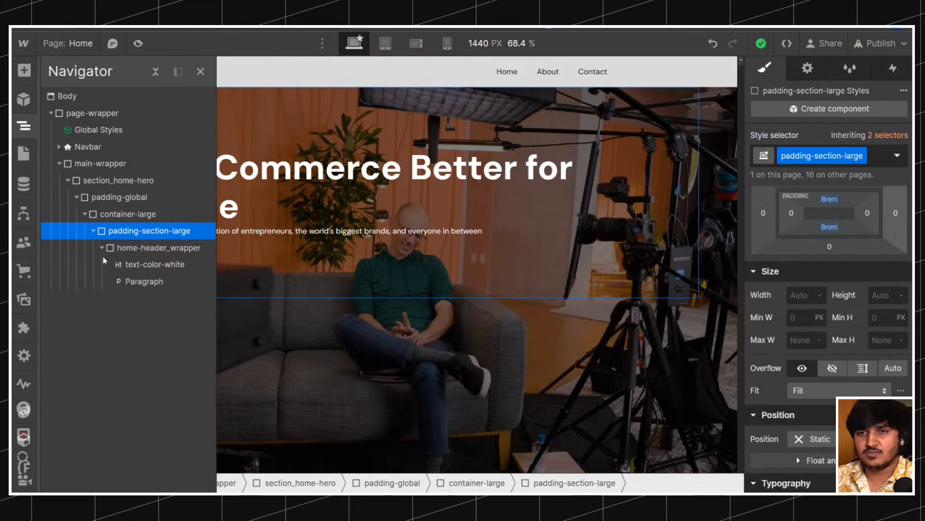
pyautogui.click(144, 246)
pyautogui.moveTo(144, 246); pyautogui.dragTo(134, 223)
pyautogui.click(134, 247)
pyautogui.press('Delete')
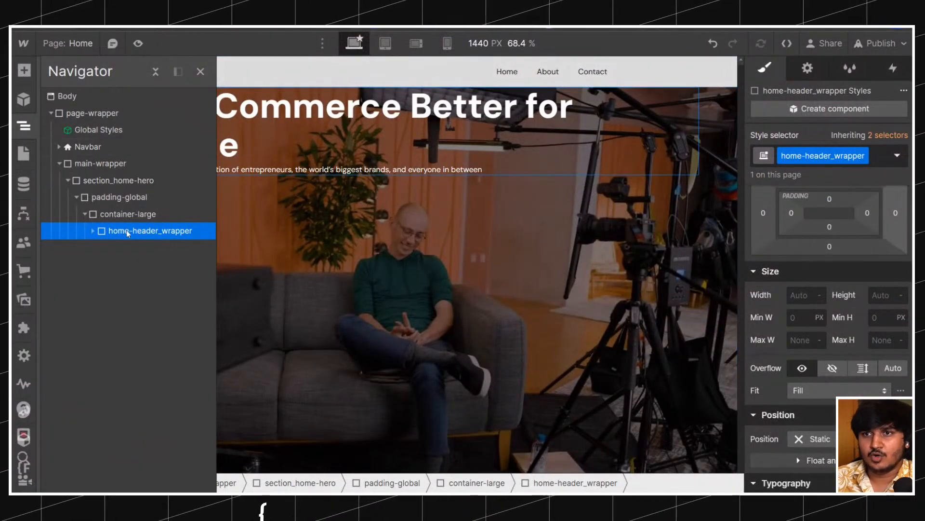
# Set the height of home-header_wrapper to 100%.
pyautogui.click(882, 294)
pyautogui.write('100%')
pyautogui.press('Return')
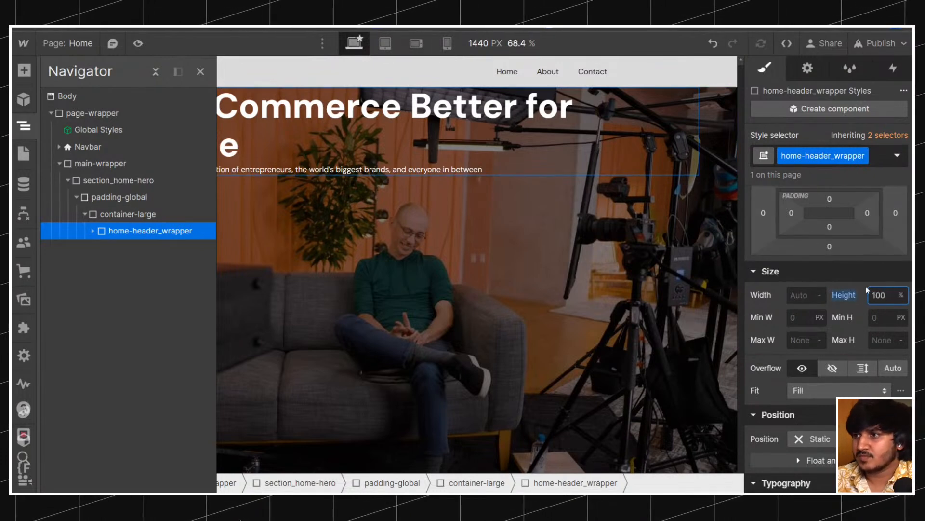
# Examine how section_home-hero, padding-global, container-large and home-header_wrapper are nested and how their layout and spacing are styled.
pyautogui.scroll(2, 847, 311)
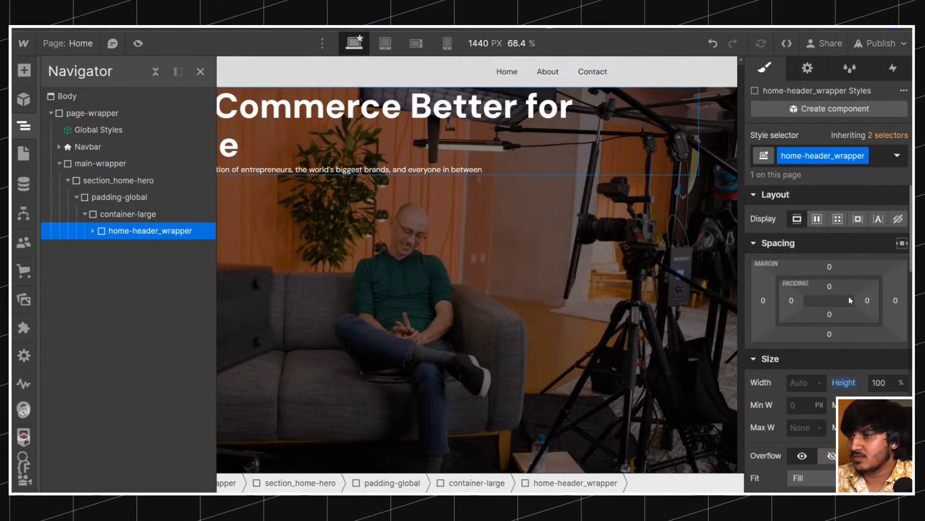
pyautogui.click(118, 214)
pyautogui.click(128, 232)
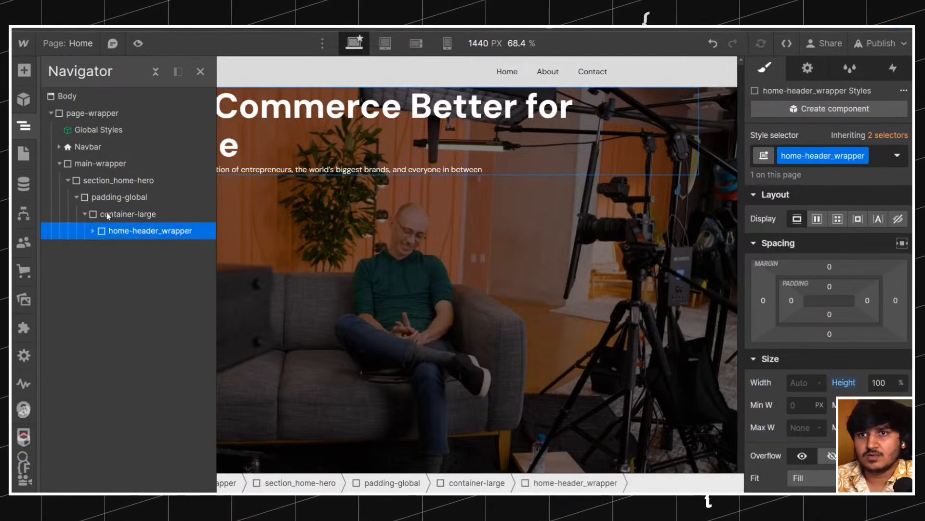
pyautogui.click(95, 181)
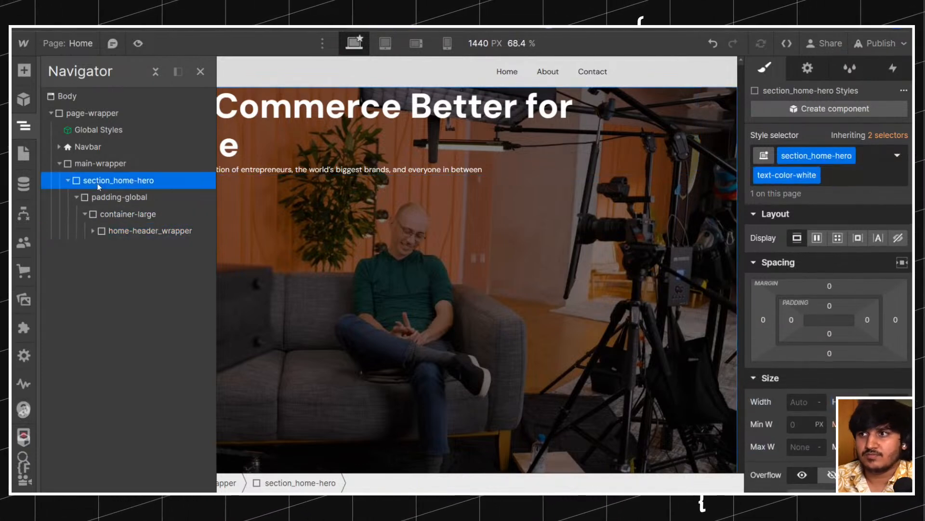
pyautogui.click(92, 231)
pyautogui.click(145, 232)
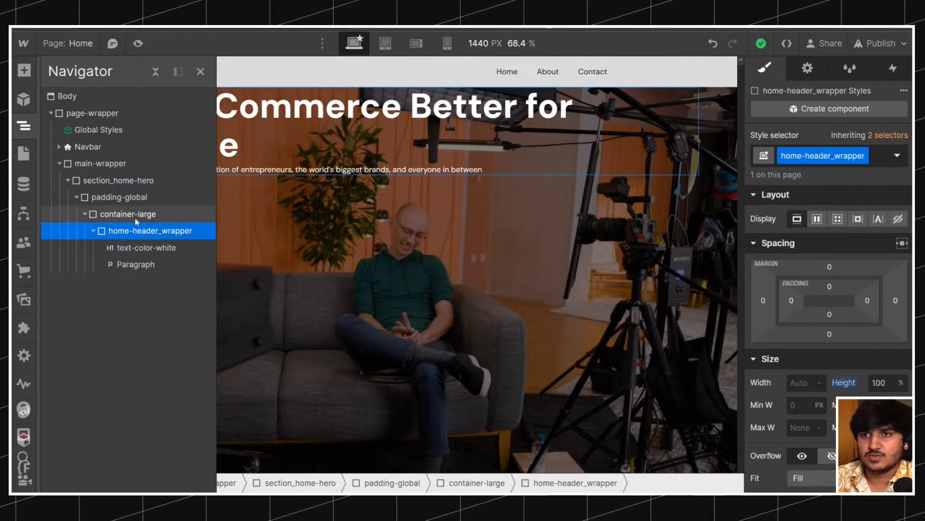
pyautogui.click(135, 216)
pyautogui.click(132, 231)
pyautogui.click(133, 217)
pyautogui.click(123, 199)
pyautogui.click(76, 196)
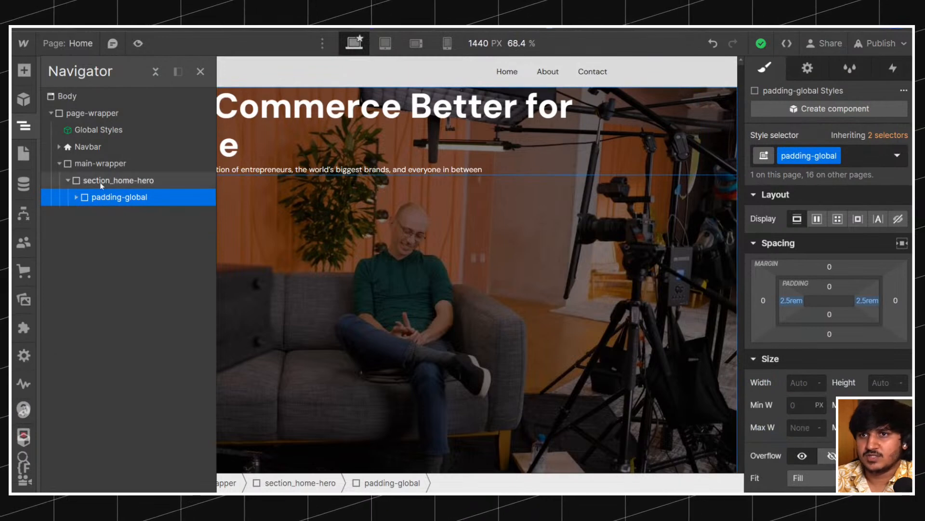
# Set the display of the base section_home-hero class to flex, leaving out its text-color-white combo class.
pyautogui.click(116, 180)
pyautogui.click(898, 135)
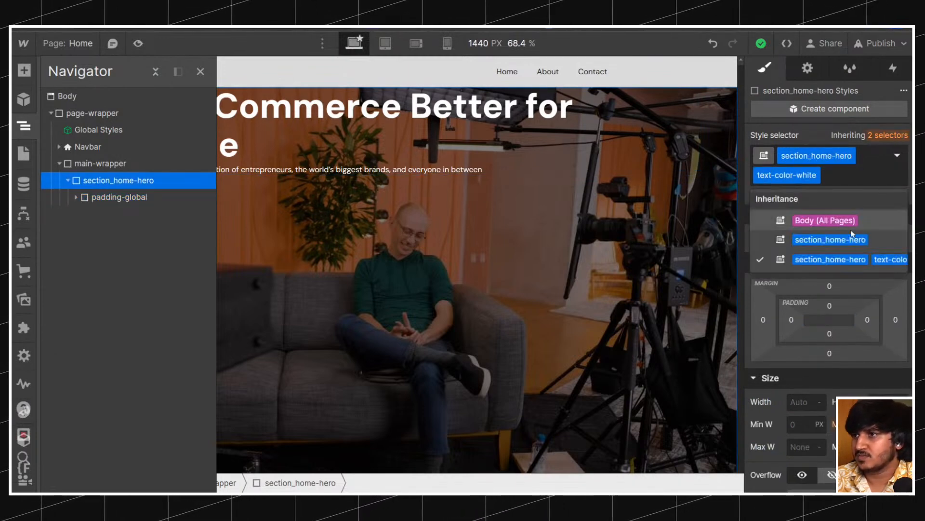
pyautogui.click(827, 241)
pyautogui.click(817, 218)
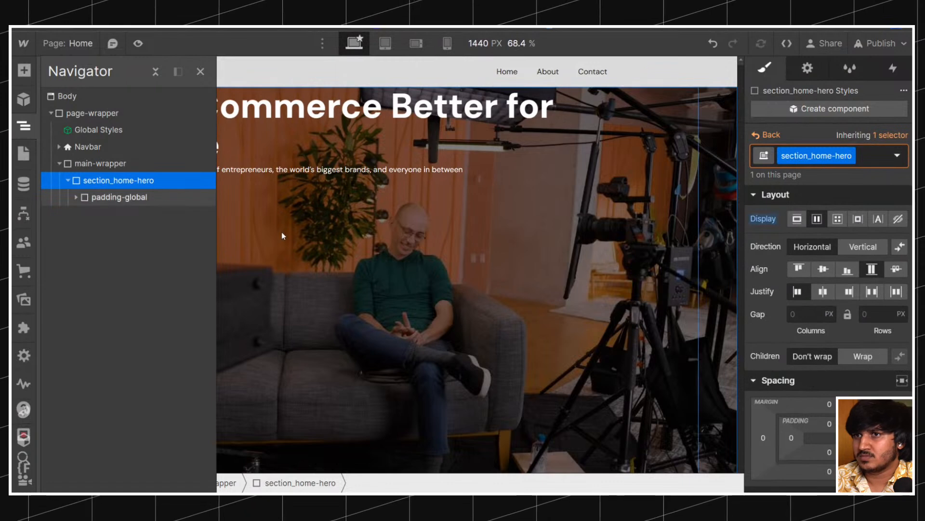
# Inspect the layout and size settings of padding-global, container-large and home-header_wrapper inside the hero section.
pyautogui.click(116, 196)
pyautogui.click(77, 198)
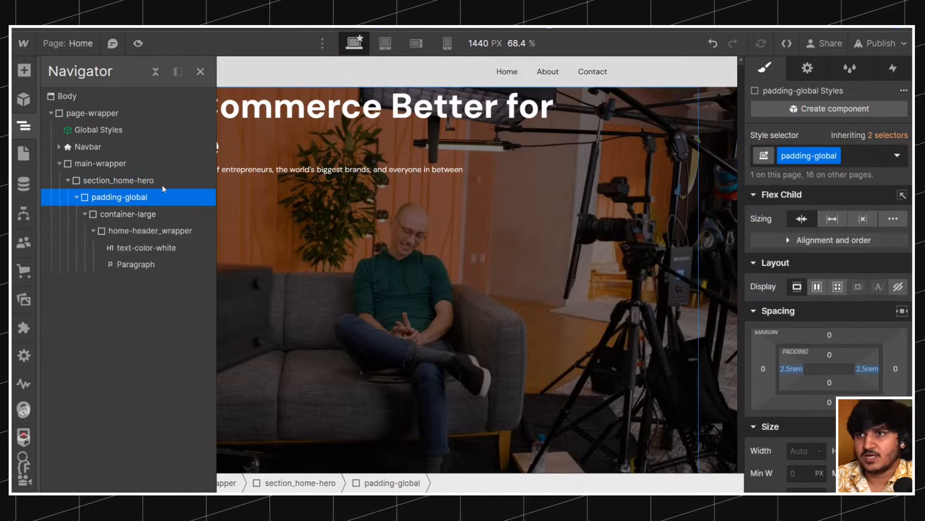
pyautogui.click(115, 180)
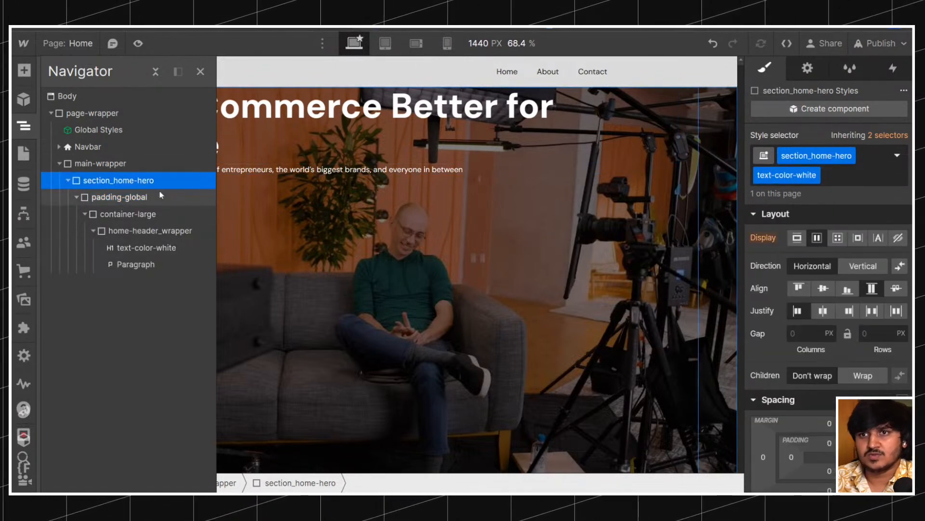
pyautogui.click(147, 231)
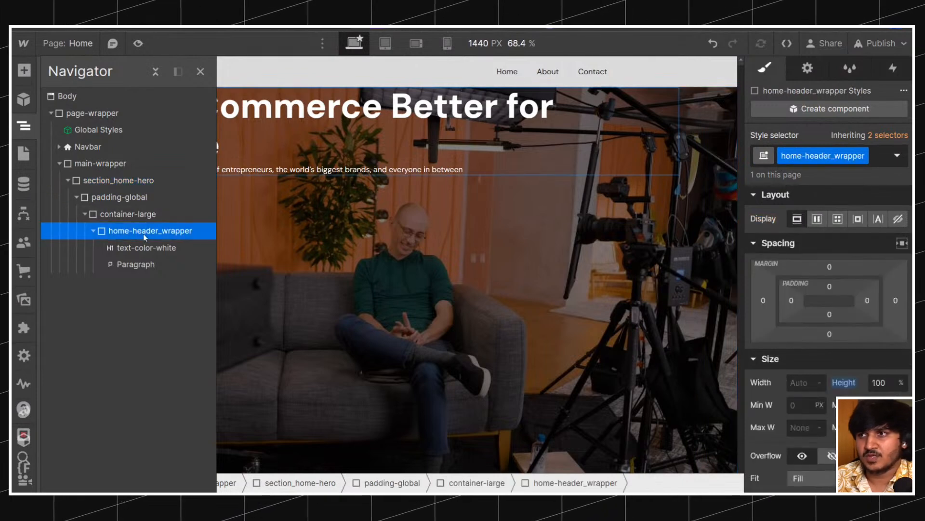
pyautogui.click(123, 214)
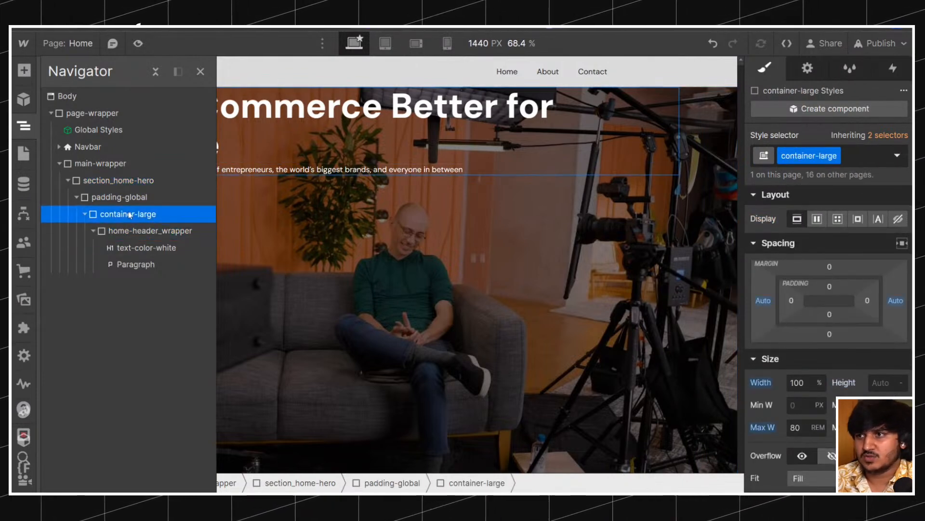
pyautogui.click(120, 197)
pyautogui.click(120, 218)
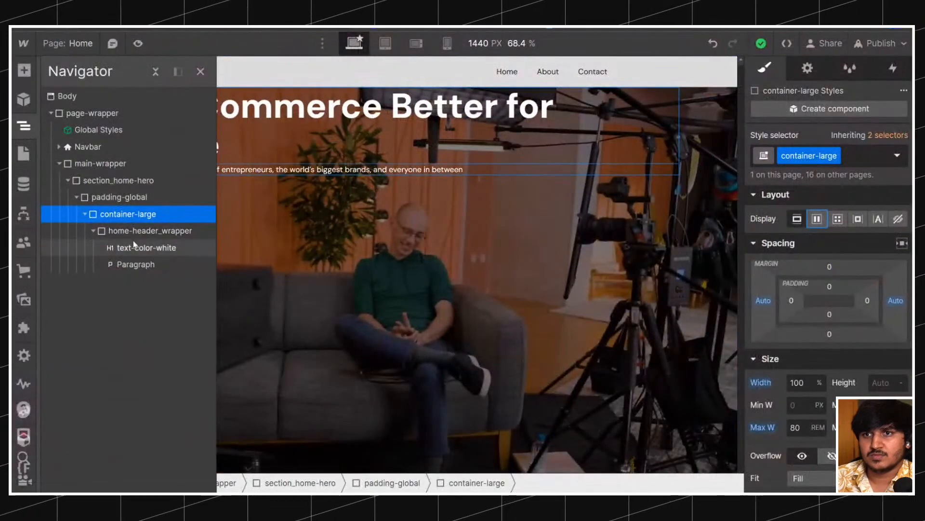
pyautogui.click(145, 230)
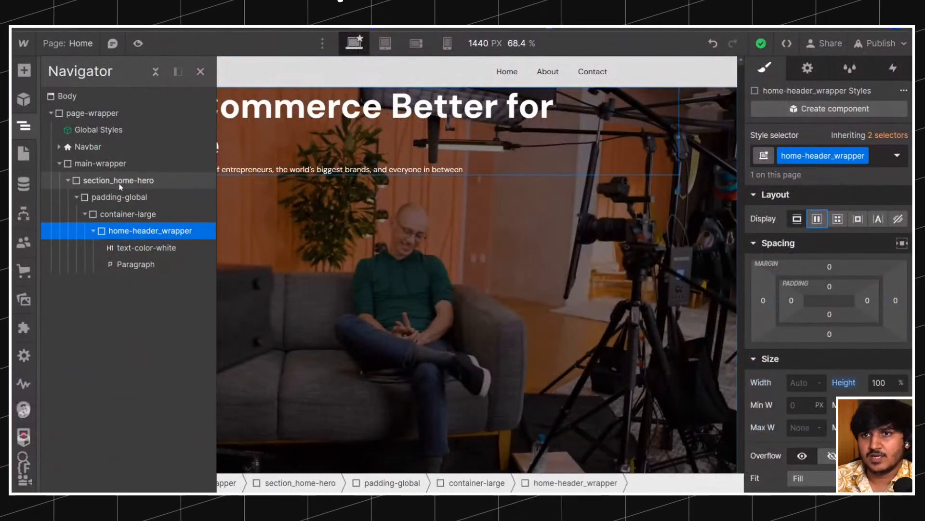
# Remove the minimum height from the base section_home-hero class and return to its combo class.
pyautogui.click(118, 180)
pyautogui.scroll(-5, 839, 382)
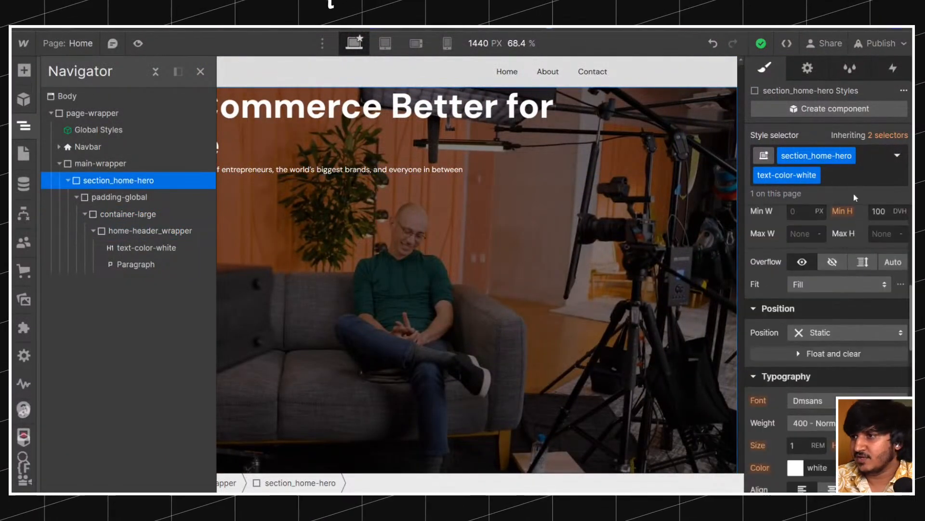
pyautogui.click(892, 135)
pyautogui.click(829, 235)
pyautogui.scroll(-4, 839, 289)
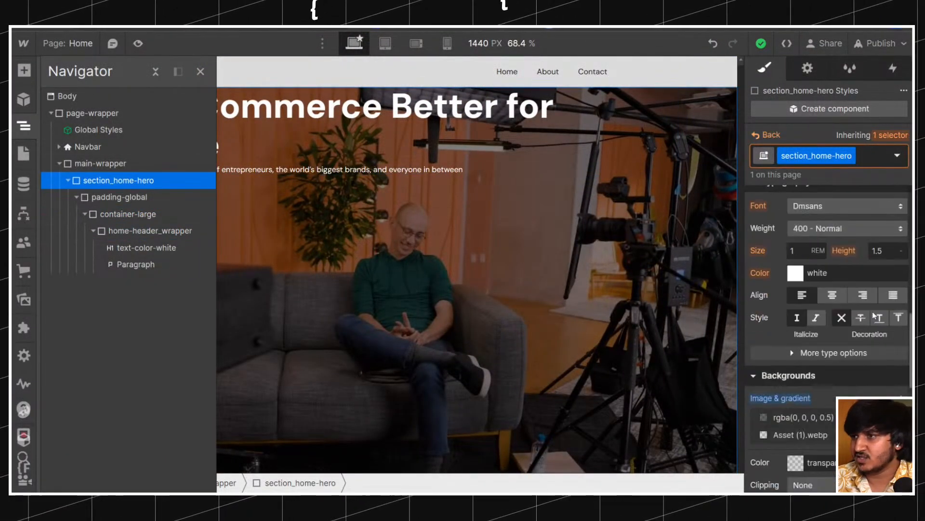
pyautogui.scroll(5, 839, 289)
pyautogui.keyDown('alt'); pyautogui.click(844, 280); pyautogui.keyUp('alt')
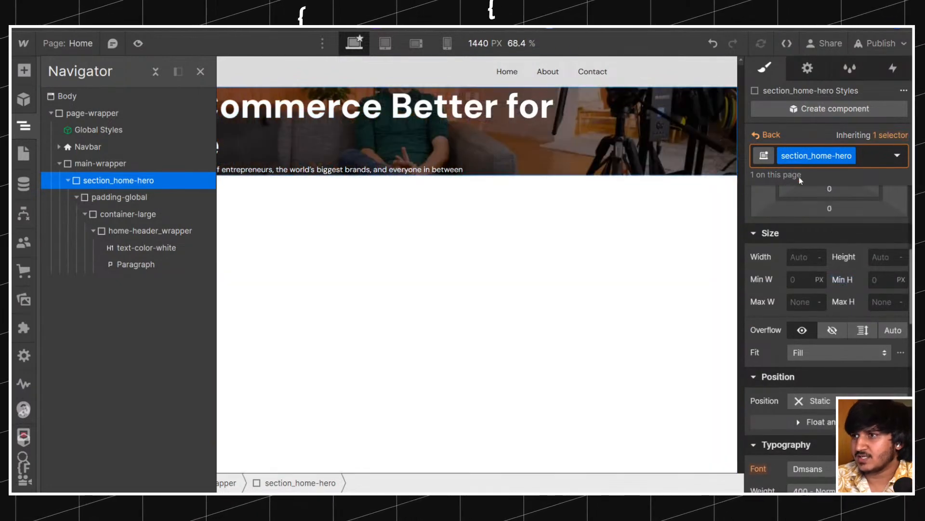
pyautogui.click(769, 135)
# Clear the height of home-header_wrapper and set its minimum height to 100 DVH.
pyautogui.click(154, 232)
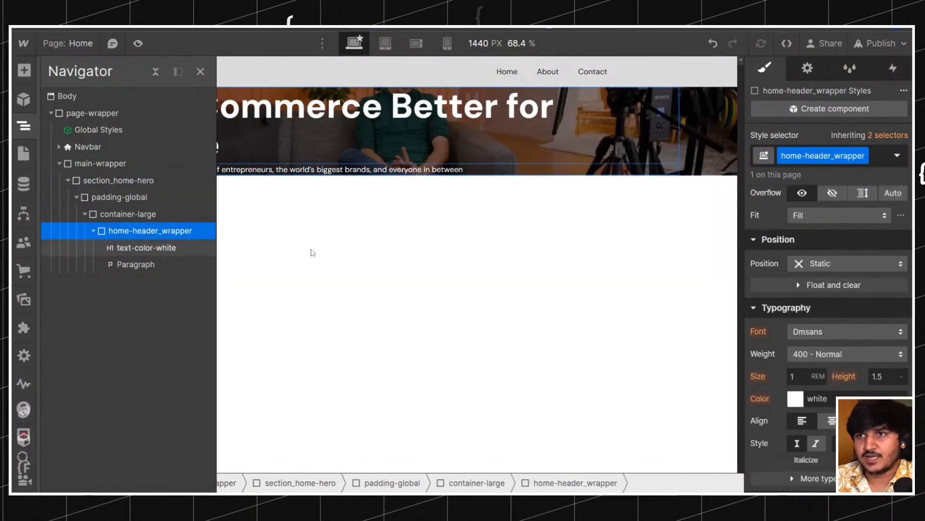
pyautogui.scroll(5, 849, 299)
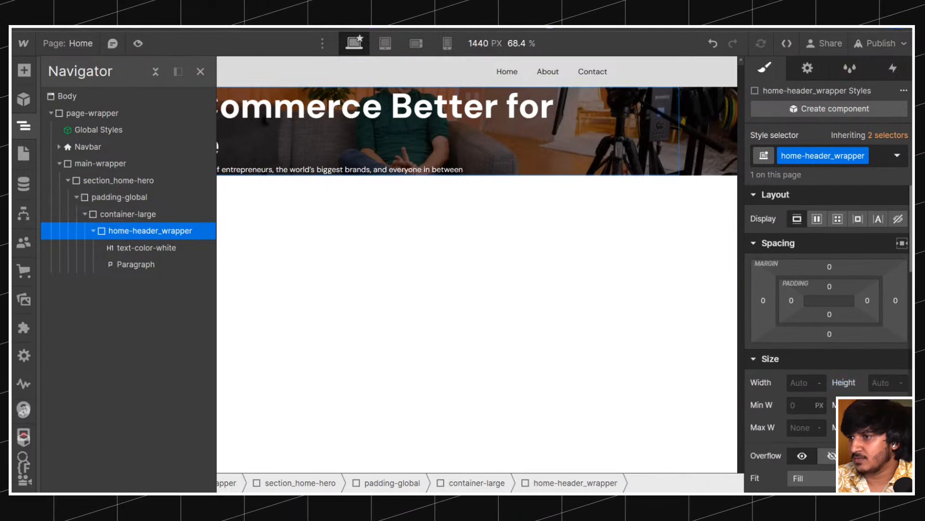
pyautogui.click(883, 405)
pyautogui.write('100')
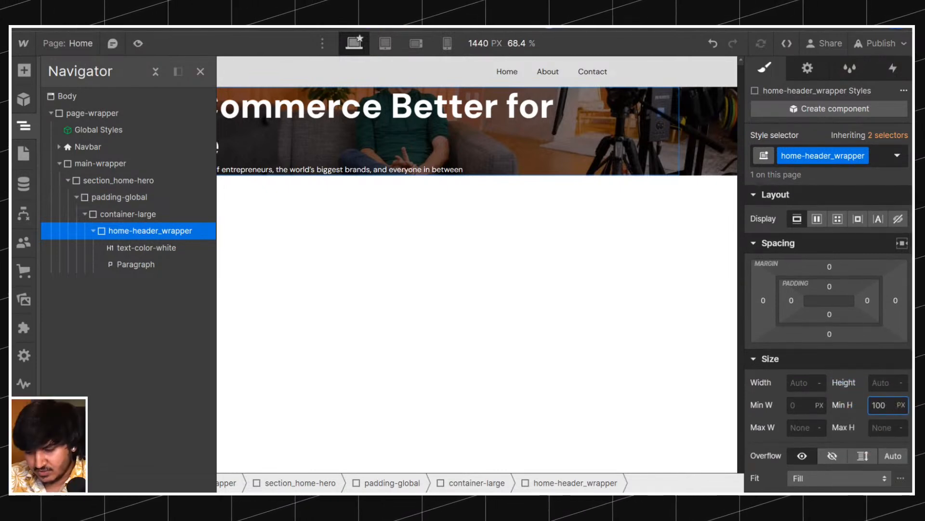
pyautogui.write('dvh')
pyautogui.press('Return')
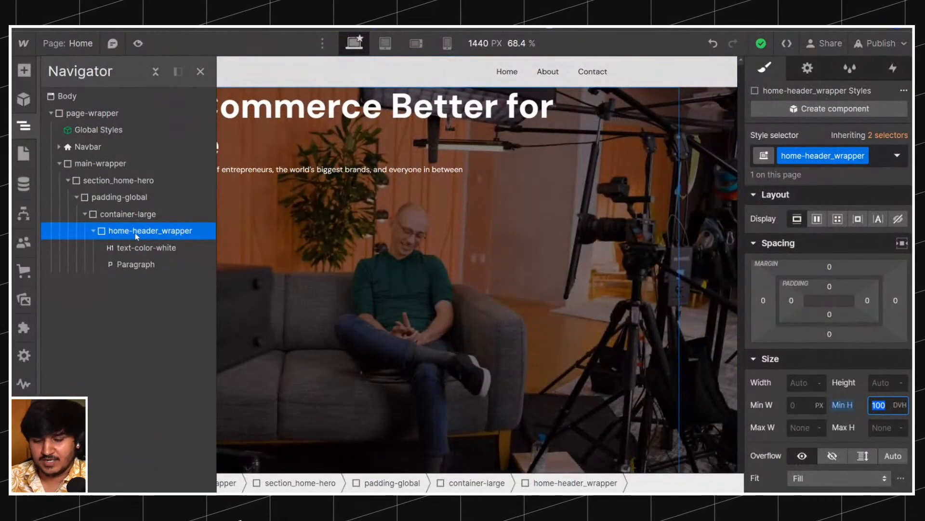
pyautogui.hotkey('ctrl', 'k')
pyautogui.press('Escape')
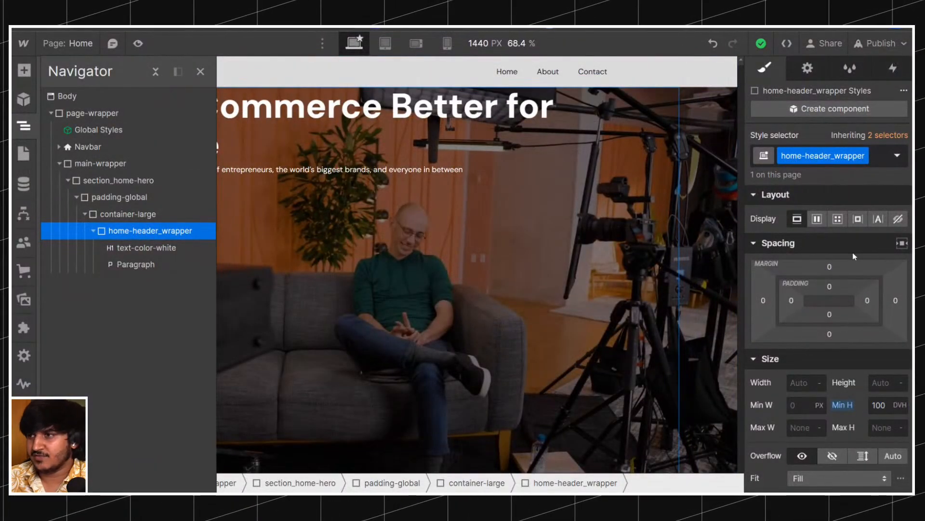
# Set the padding of home-header_wrapper to 4rem top and 3rem bottom, and compare the hero with Shopify's homepage.
pyautogui.click(831, 287)
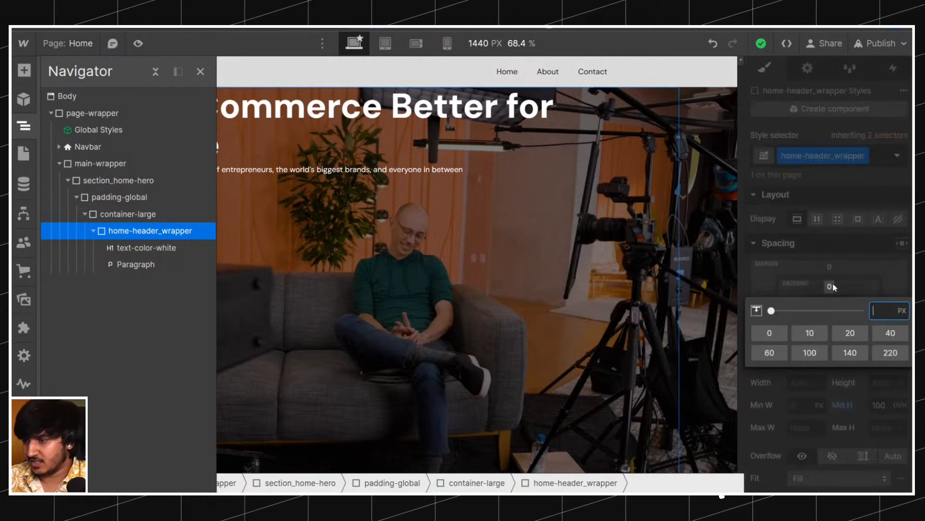
pyautogui.press('Return')
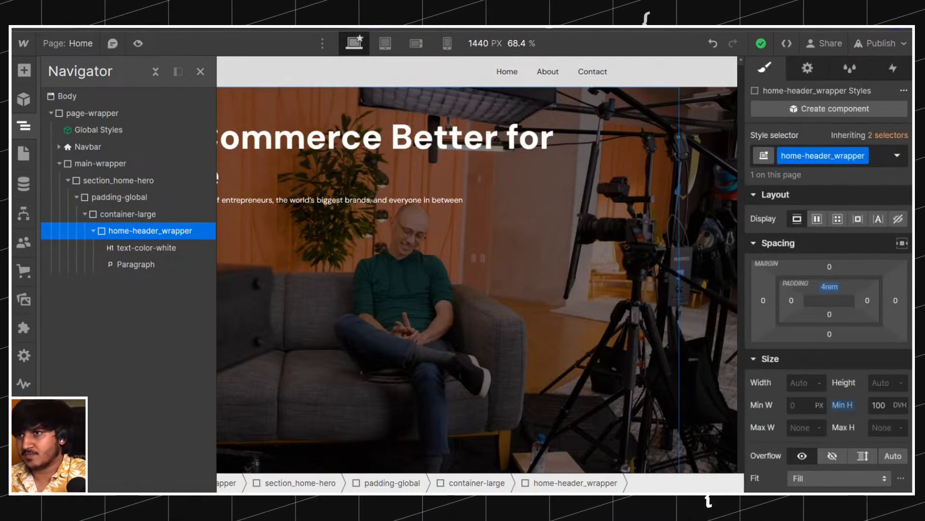
pyautogui.click(829, 316)
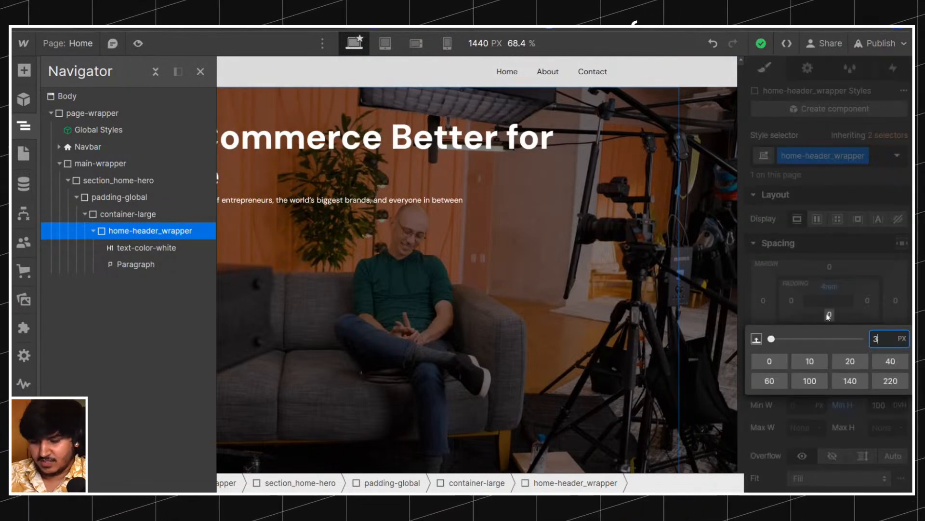
pyautogui.write('3rem')
pyautogui.press('Return')
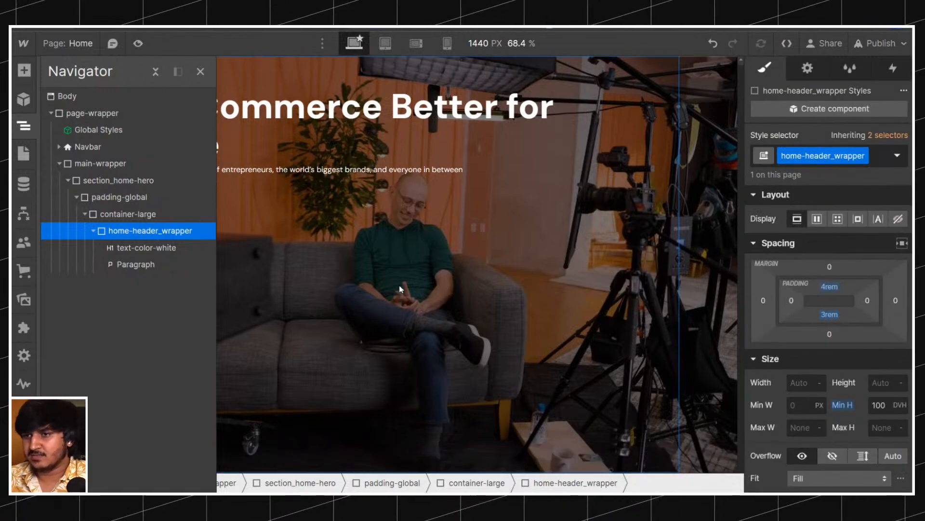
pyautogui.scroll(1, 421, 279)
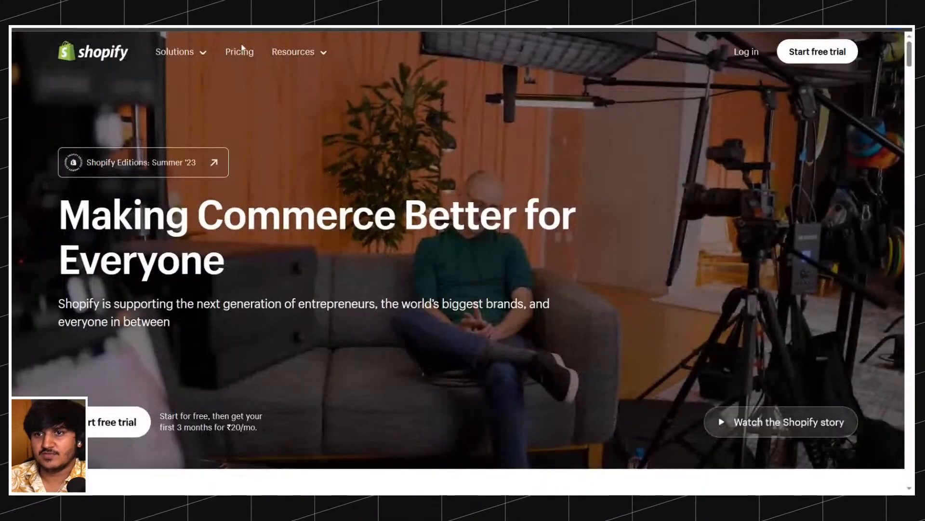
pyautogui.scroll(-2, 462, 241)
pyautogui.scroll(2, 306, 99)
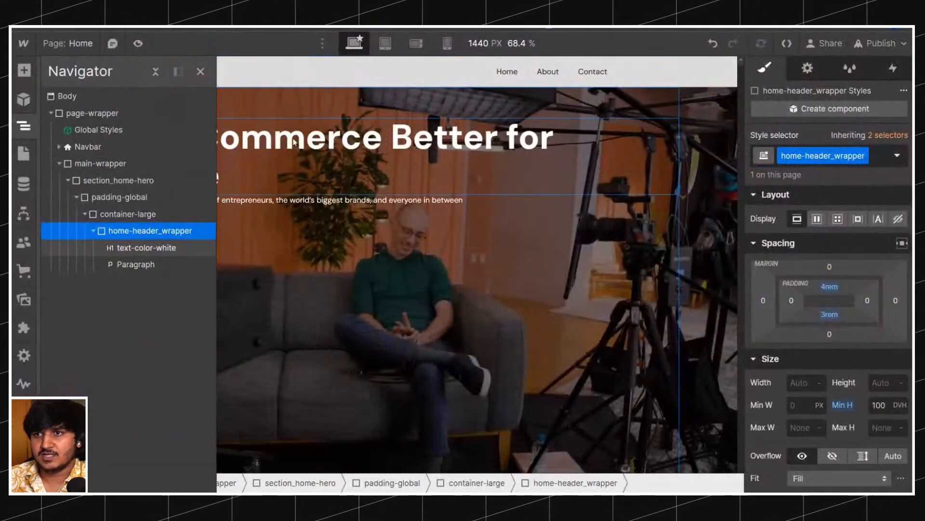
# Back in Webflow, dock the page's element tree beside the canvas.
pyautogui.click(120, 247)
pyautogui.click(23, 126)
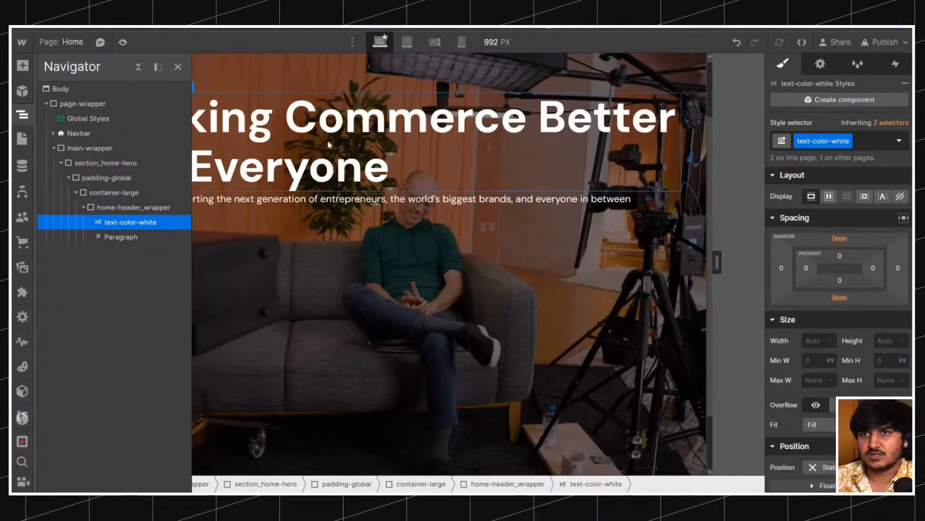
pyautogui.click(158, 66)
# Add a Div Block inside home-header_wrapper and place it above the heading and paragraph.
pyautogui.click(115, 197)
pyautogui.hotkey('ctrl', 'e')
pyautogui.write('d')
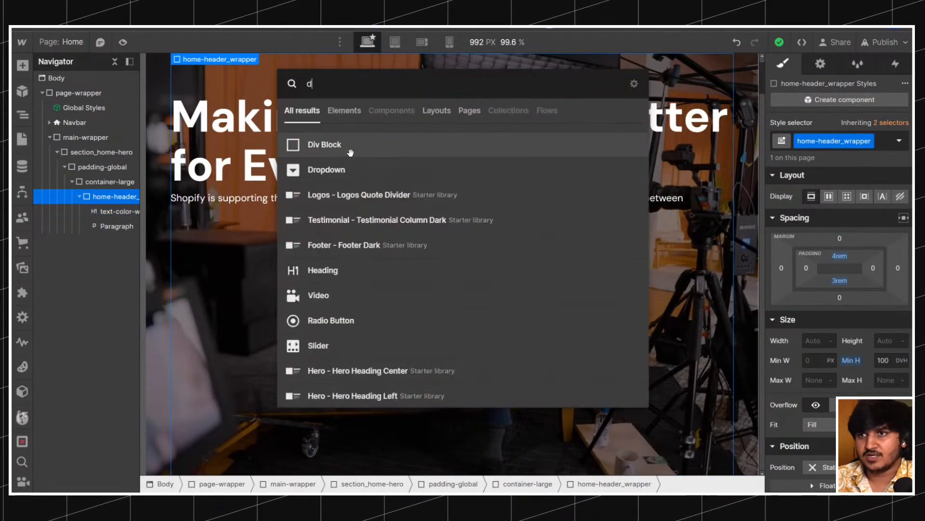
pyautogui.click(349, 151)
pyautogui.moveTo(103, 241); pyautogui.dragTo(105, 200)
pyautogui.click(106, 196)
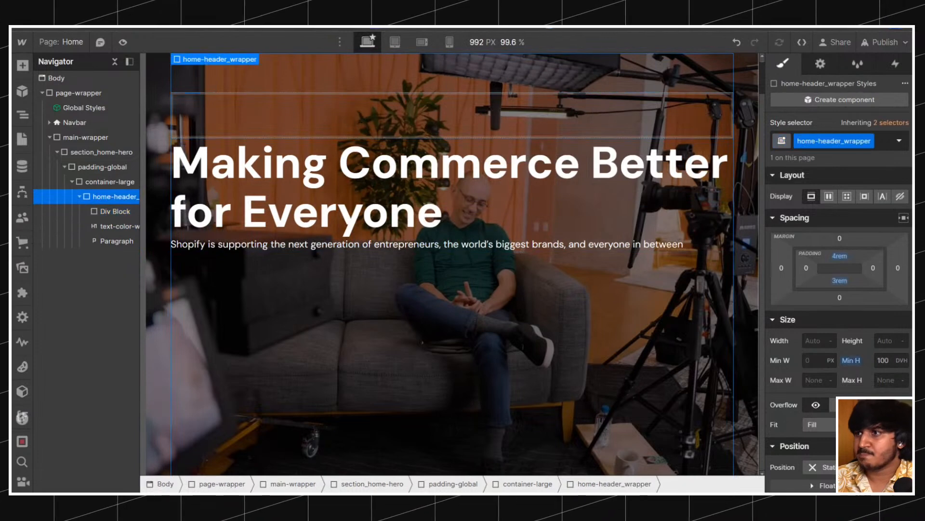
# Give the new Div Block the class home-header_content.
pyautogui.click(114, 211)
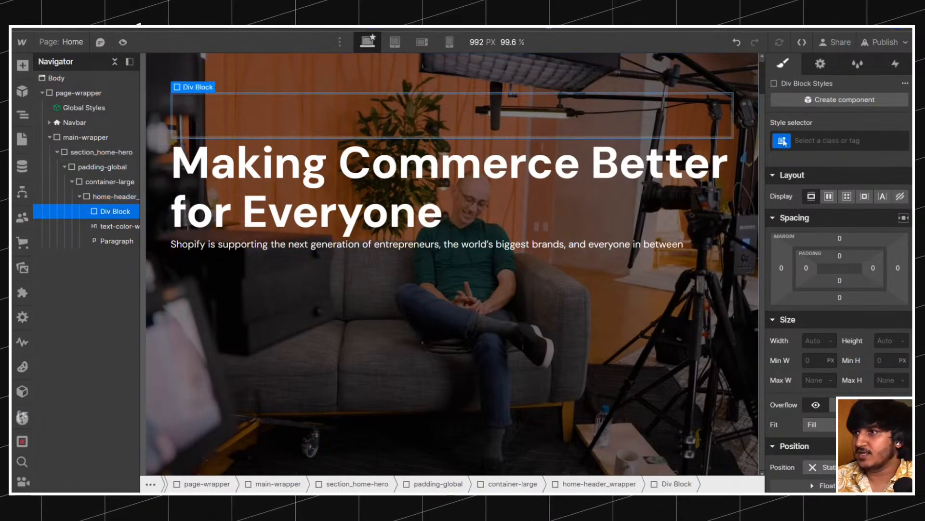
pyautogui.click(796, 141)
pyautogui.write('home-header_content')
pyautogui.press('Return')
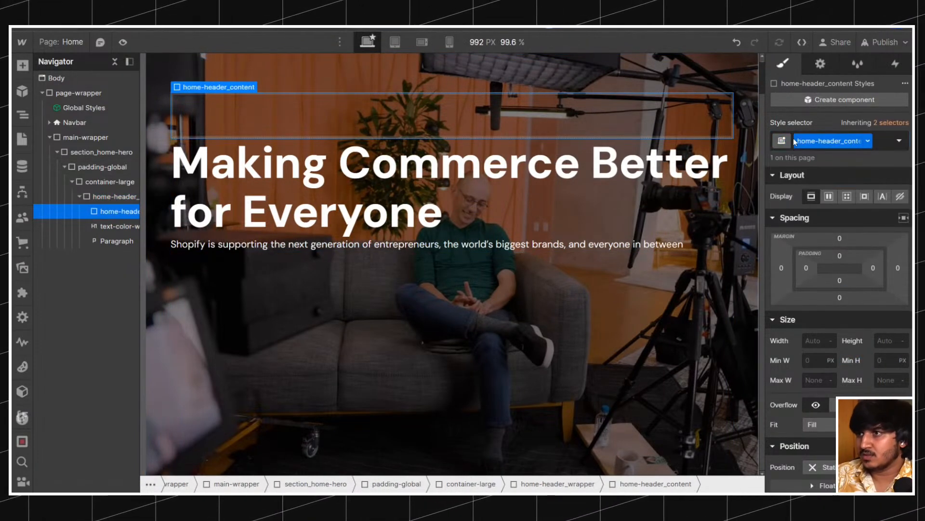
# Move the H1 heading and the paragraph into home-header_content.
pyautogui.moveTo(120, 225); pyautogui.dragTo(87, 215)
pyautogui.click(110, 241)
pyautogui.click(86, 215)
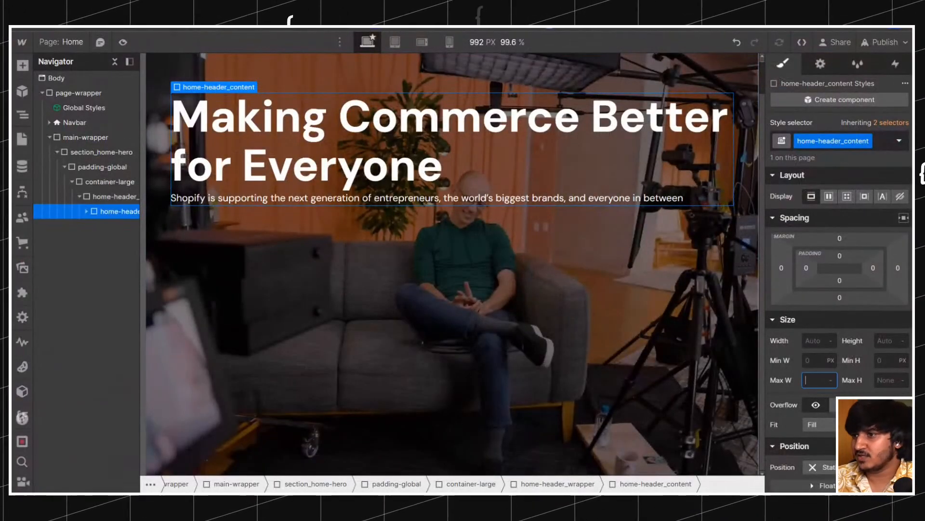
# Set the maximum width of home-header_content to 50 rem and adjust it down to 42 rem.
pyautogui.write('m')
pyautogui.press('Return')
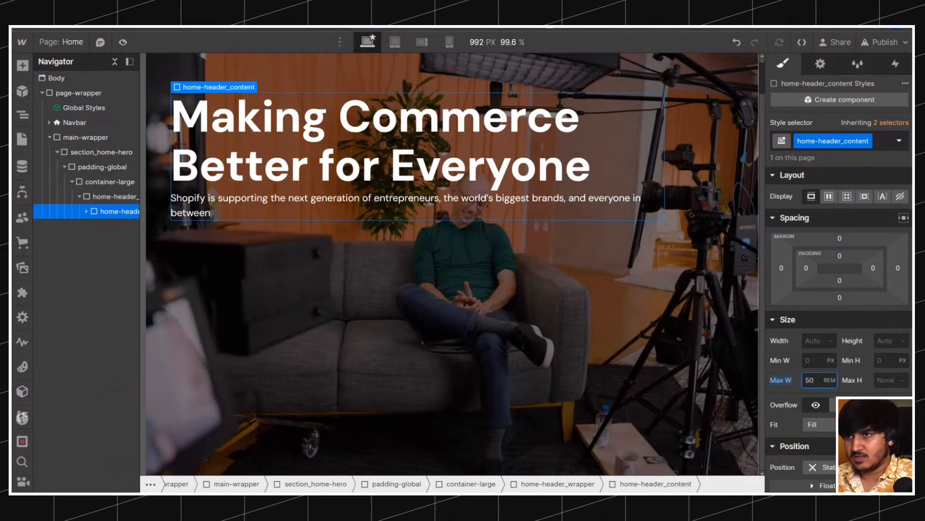
pyautogui.press('Down')
pyautogui.press('Down')
pyautogui.press('Down')
pyautogui.press('Down')
pyautogui.press('Down')
pyautogui.press('Down')
pyautogui.press('Up')
pyautogui.press('Up')
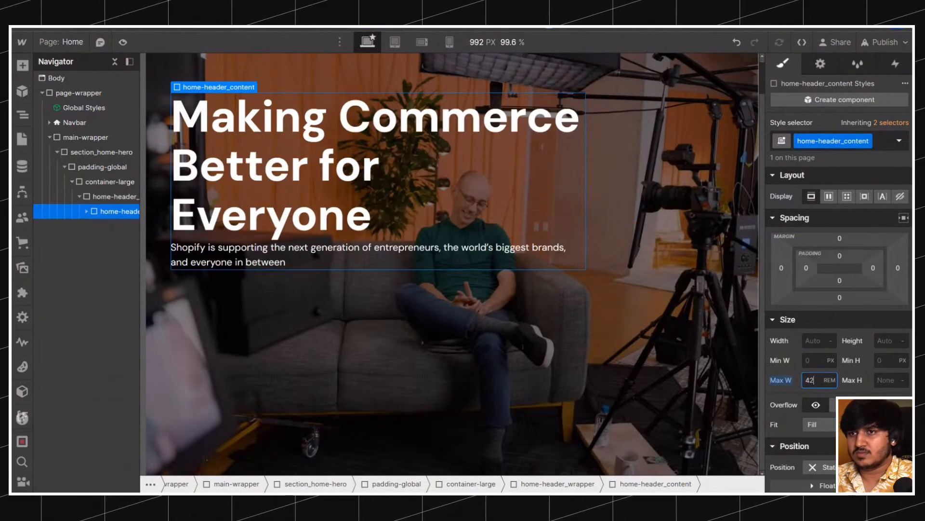
# Set the maximum width of home-header_content to 44 rem and the canvas width to 1440 px.
pyautogui.press('Down')
pyautogui.press('Up')
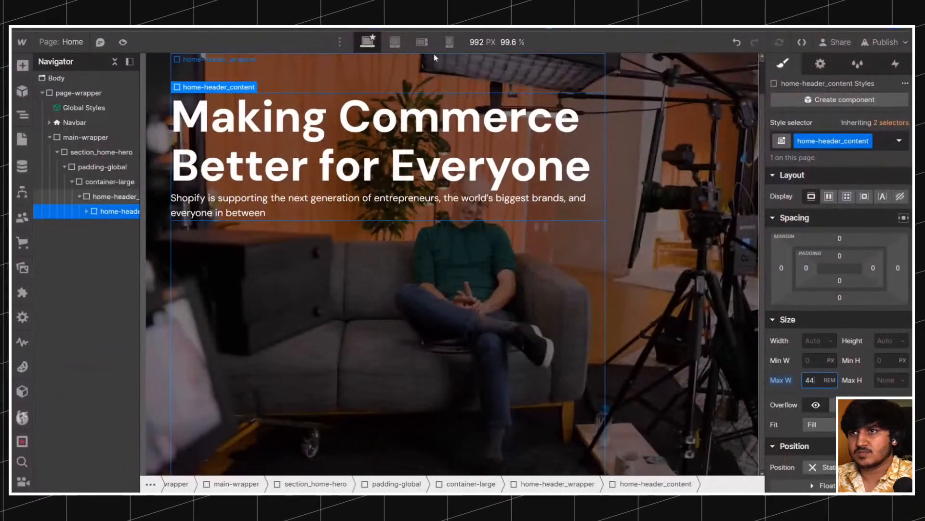
pyautogui.click(491, 47)
pyautogui.write('1440')
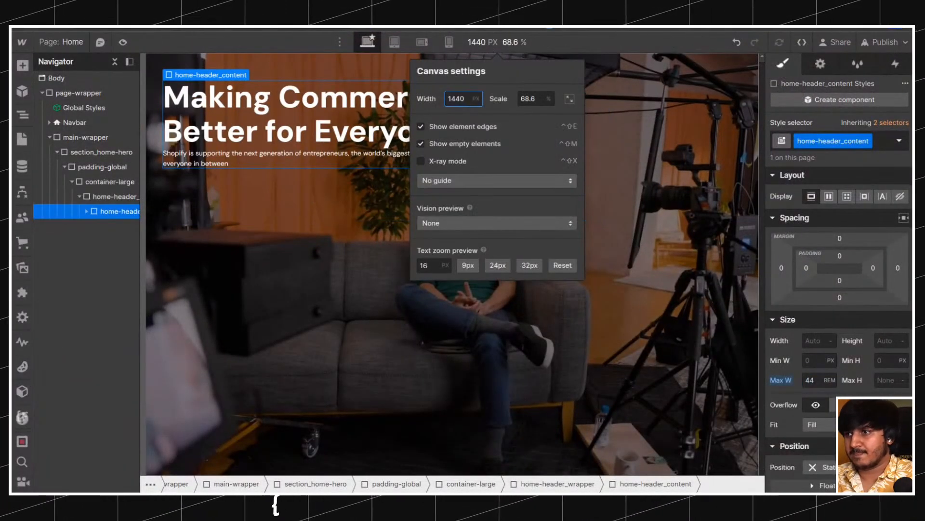
# Raise the maximum width of home-header_content to 58 rem.
pyautogui.click(810, 380)
pyautogui.press('Up')
pyautogui.press('Up')
pyautogui.press('Up')
pyautogui.press('Up')
pyautogui.press('Up')
pyautogui.press('Up')
pyautogui.press('Up')
pyautogui.press('Up')
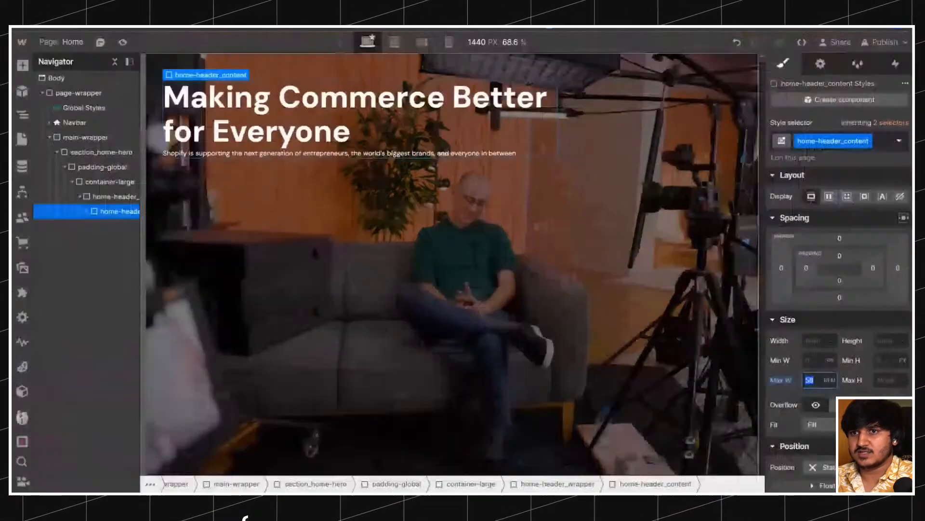
pyautogui.press('Return')
# Switch to the Shopify homepage and inspect the font properties of the paragraph below the hero heading.
pyautogui.click(259, 154)
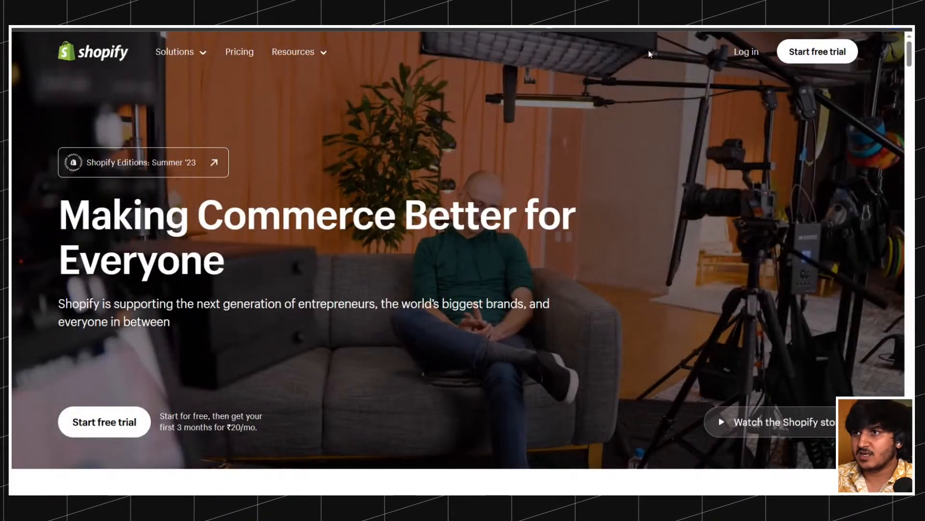
pyautogui.moveTo(59, 155); pyautogui.dragTo(198, 344)
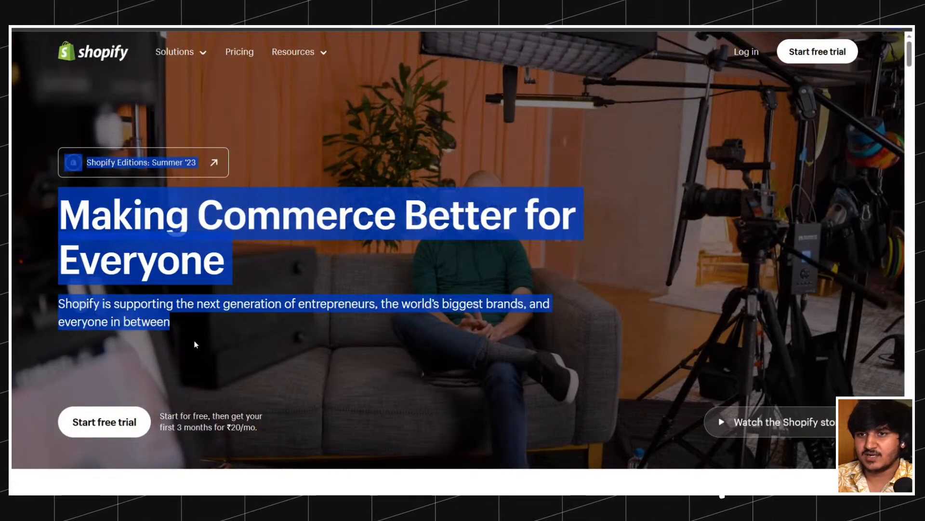
pyautogui.click(187, 335)
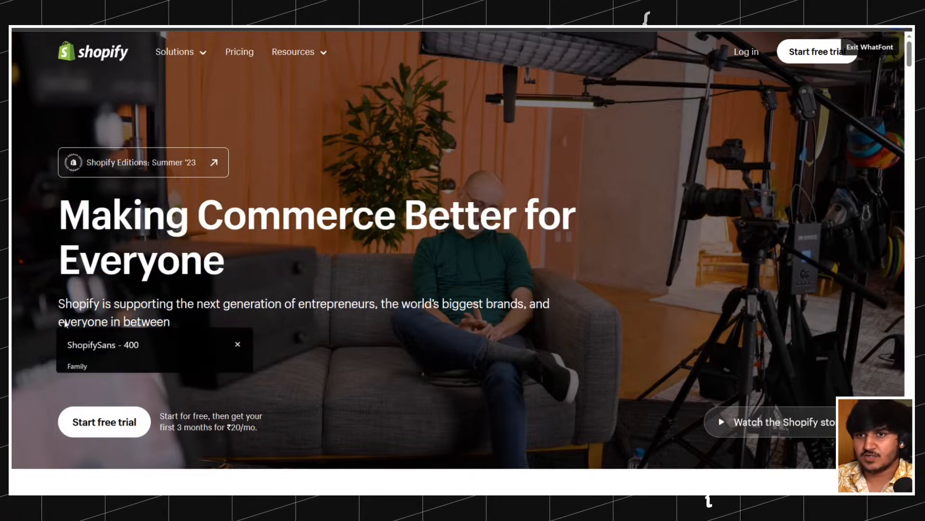
pyautogui.click(63, 325)
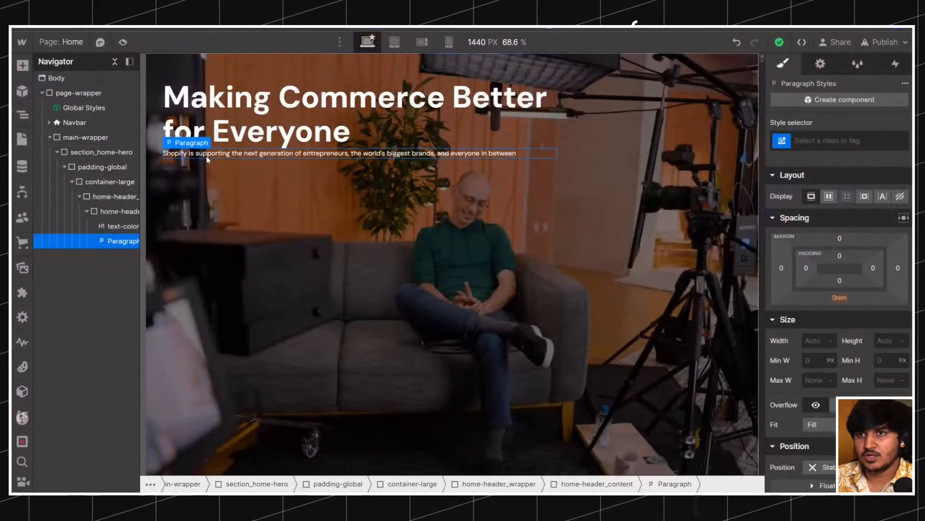
# In Webflow, give the hero paragraph the existing class text-size-large and check its font size.
pyautogui.click(849, 140)
pyautogui.write('texts')
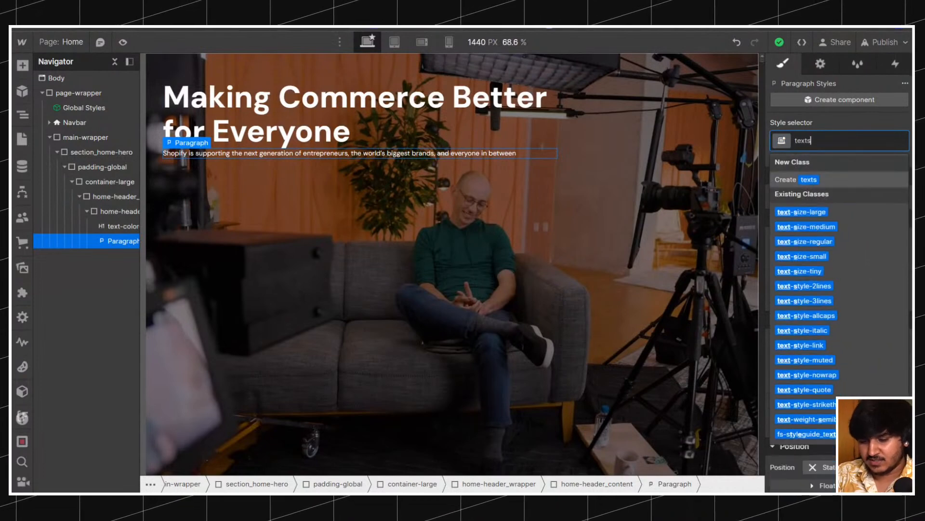
pyautogui.write('izelar')
pyautogui.press('Down')
pyautogui.press('Down')
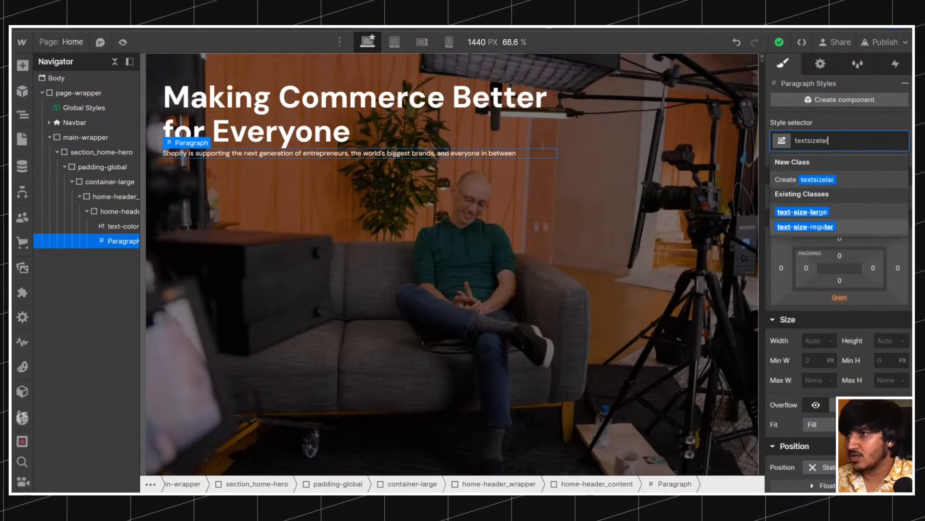
pyautogui.press('Up')
pyautogui.press('Return')
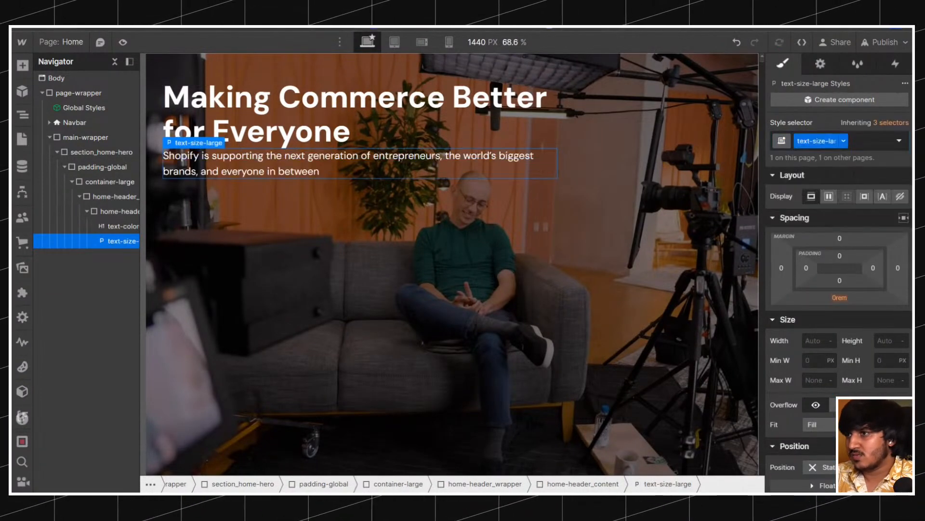
pyautogui.scroll(-6, 841, 259)
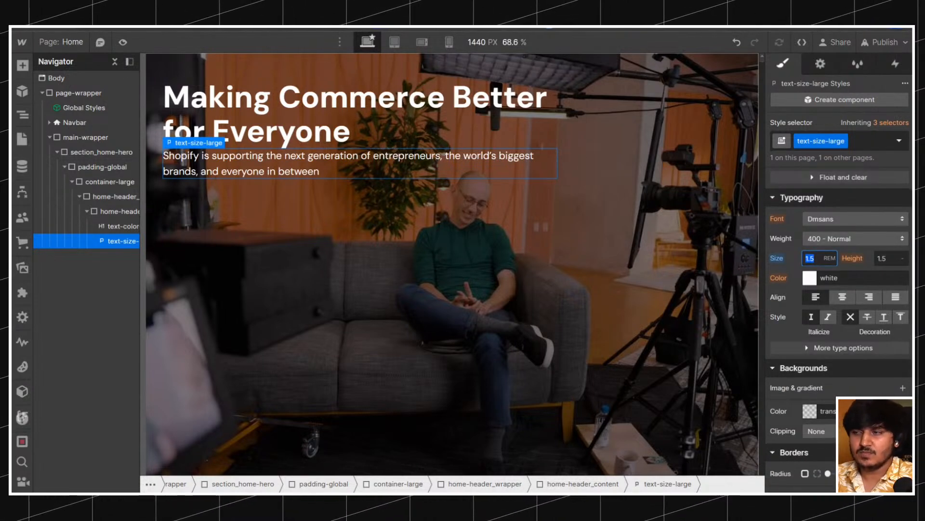
# Replace the paragraph's text-size-large class with text-size-medium.
pyautogui.click(869, 141)
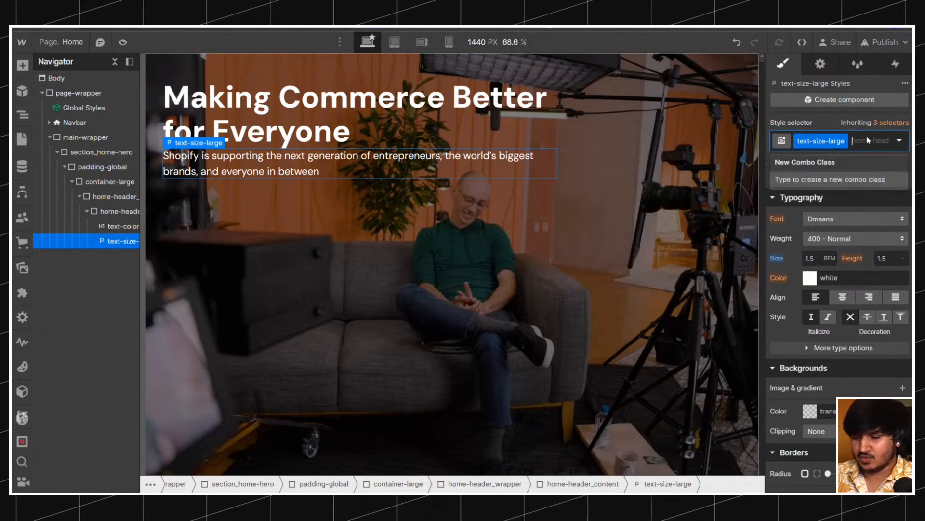
pyautogui.press('BackSpace')
pyautogui.write('textsizeme')
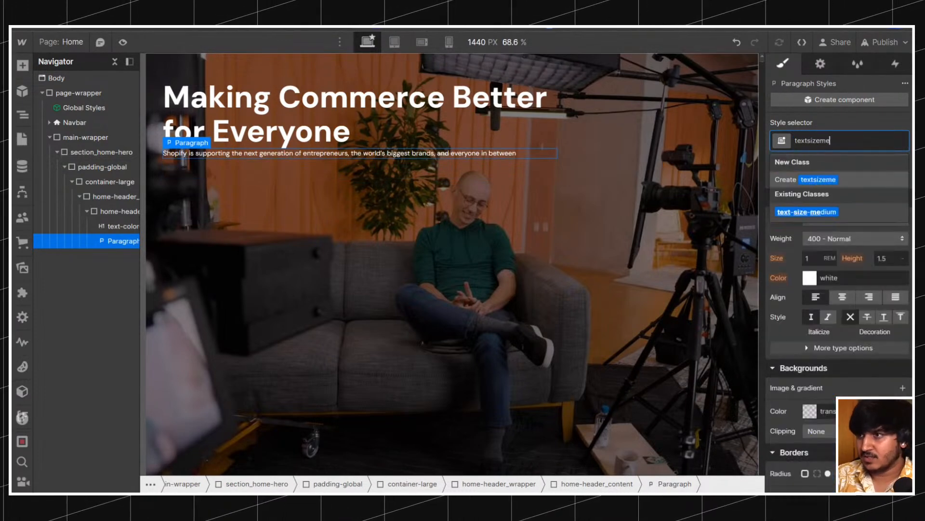
pyautogui.press('Return')
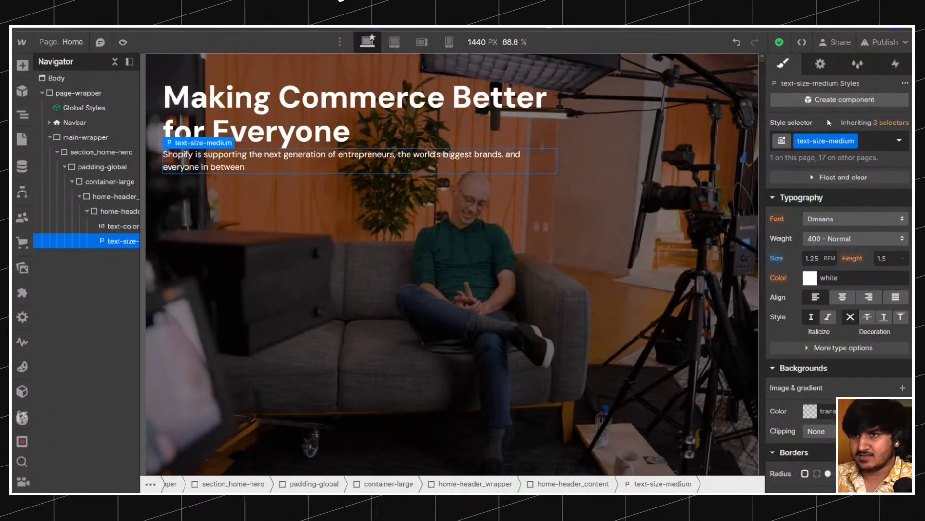
# Duplicate the paragraph's text-size-medium class and name the copy text-size-xmedium.
pyautogui.click(853, 141)
pyautogui.click(836, 175)
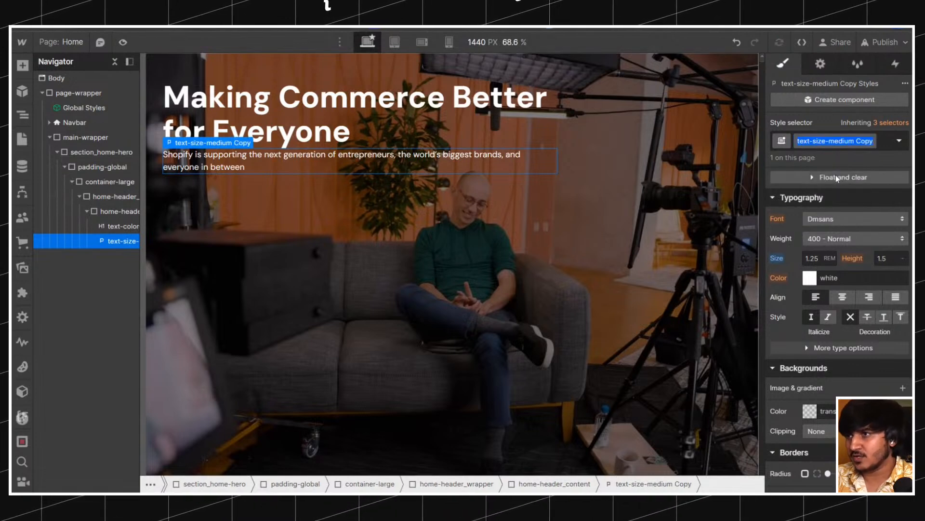
pyautogui.press('Right')
pyautogui.press('BackSpace')
pyautogui.press('BackSpace')
pyautogui.press('BackSpace')
pyautogui.press('BackSpace')
pyautogui.press('BackSpace')
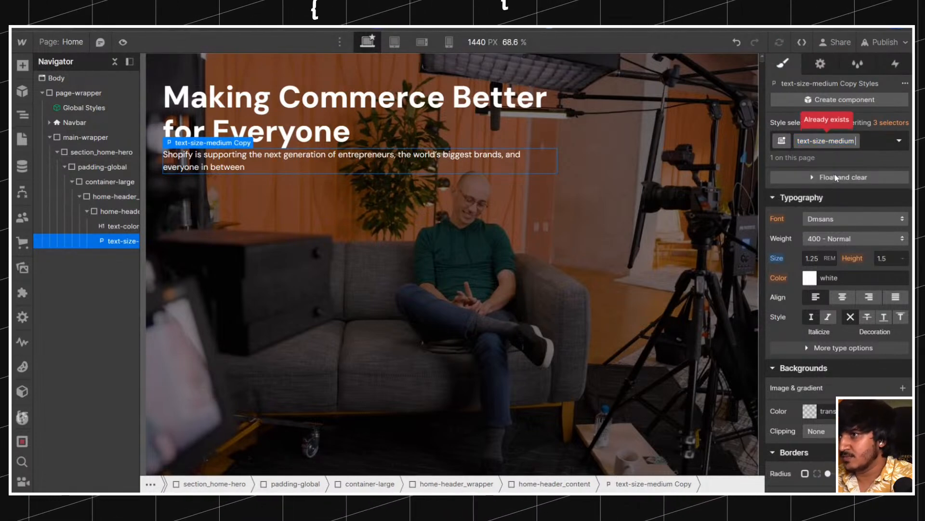
pyautogui.press('Left')
pyautogui.press('Left')
pyautogui.press('Left')
pyautogui.press('Left')
pyautogui.write('x')
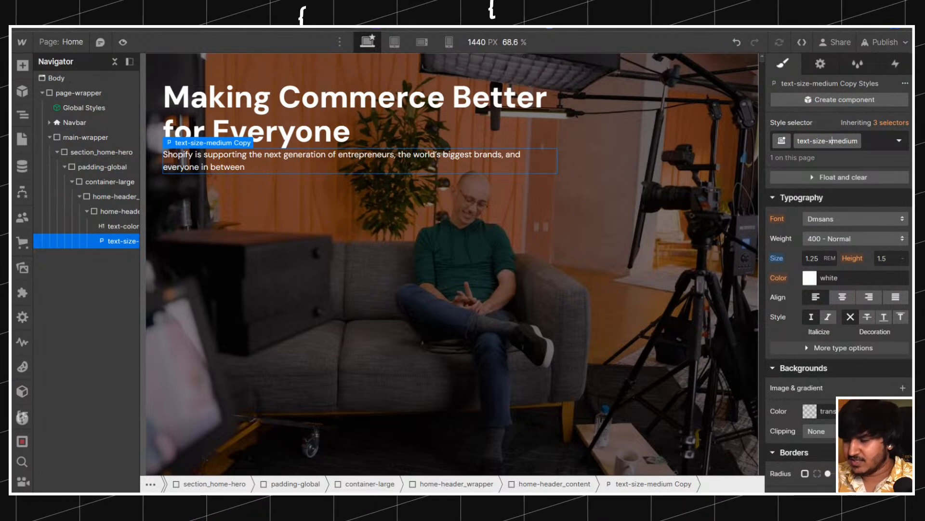
pyautogui.press('Return')
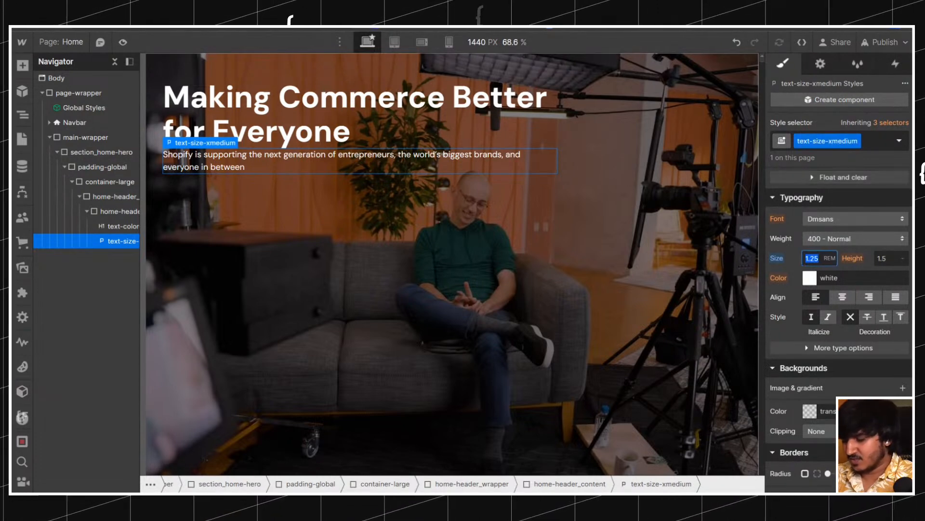
# Set the font size of text-size-xmedium to match Shopify's 22 px paragraph and close the font inspection on the Shopify page.
pyautogui.write('22')
pyautogui.press('Return')
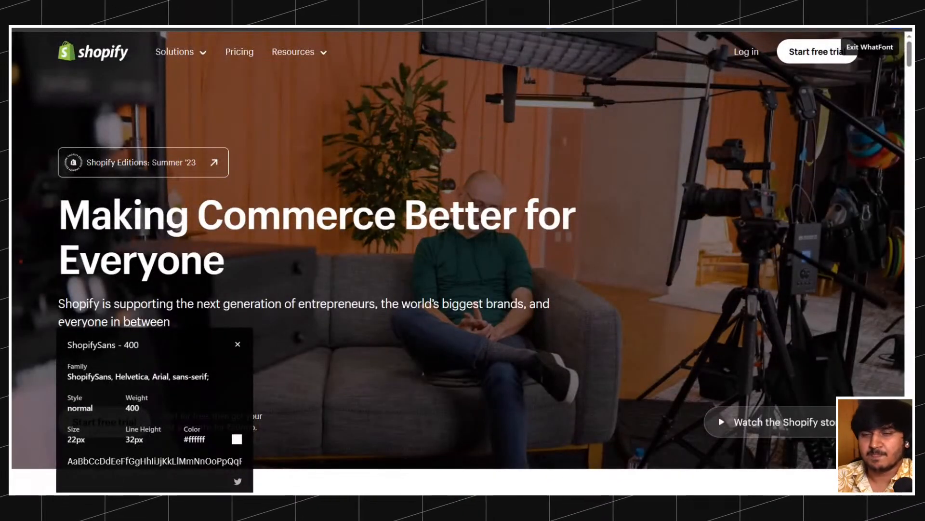
pyautogui.click(239, 344)
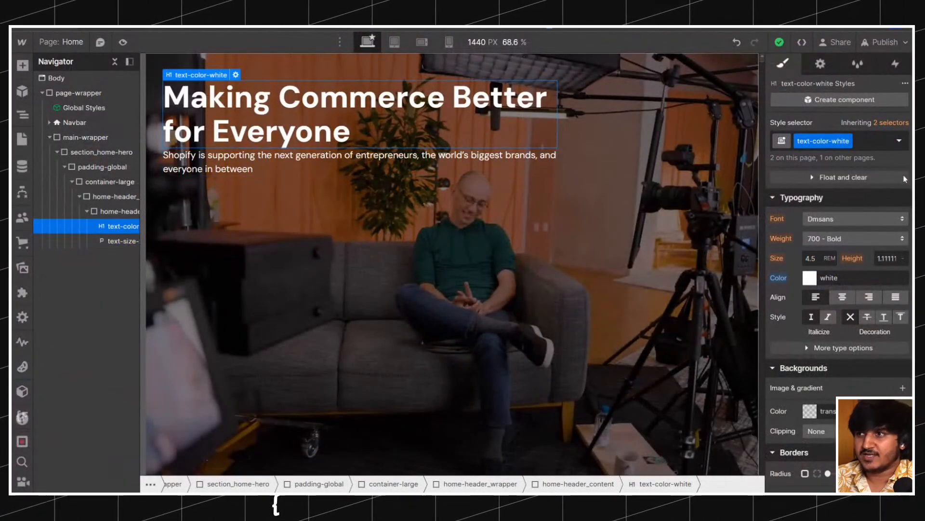
# Wrap the H1 heading in a Div Block and give the block the class margin-bottom.
pyautogui.scroll(5, 851, 199)
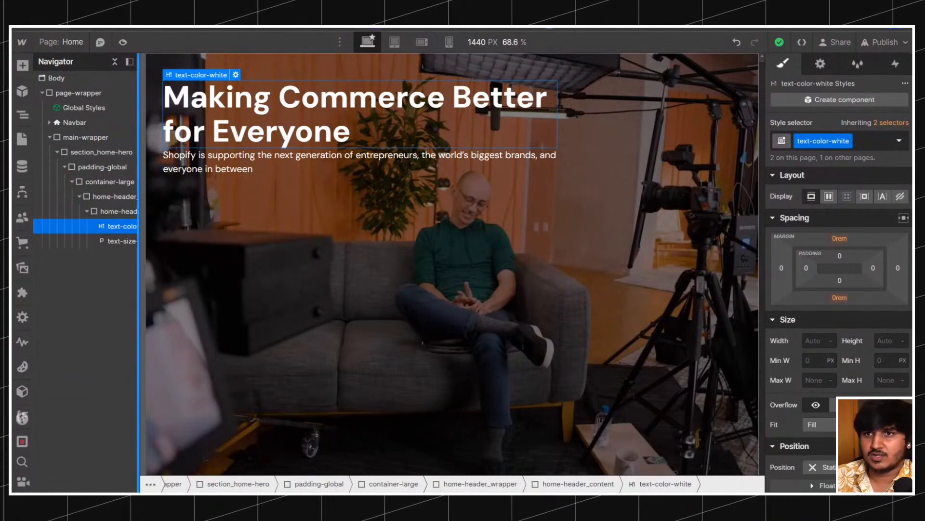
pyautogui.rightClick(208, 75)
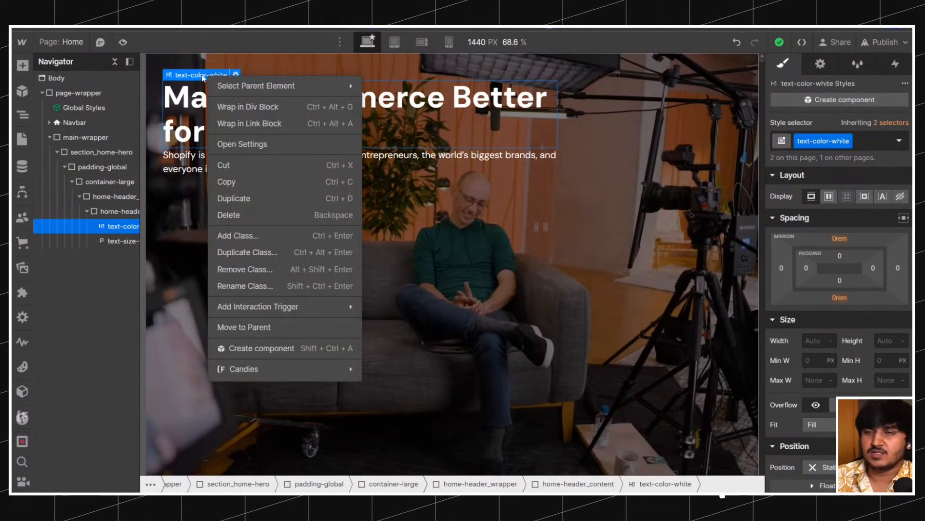
pyautogui.click(248, 106)
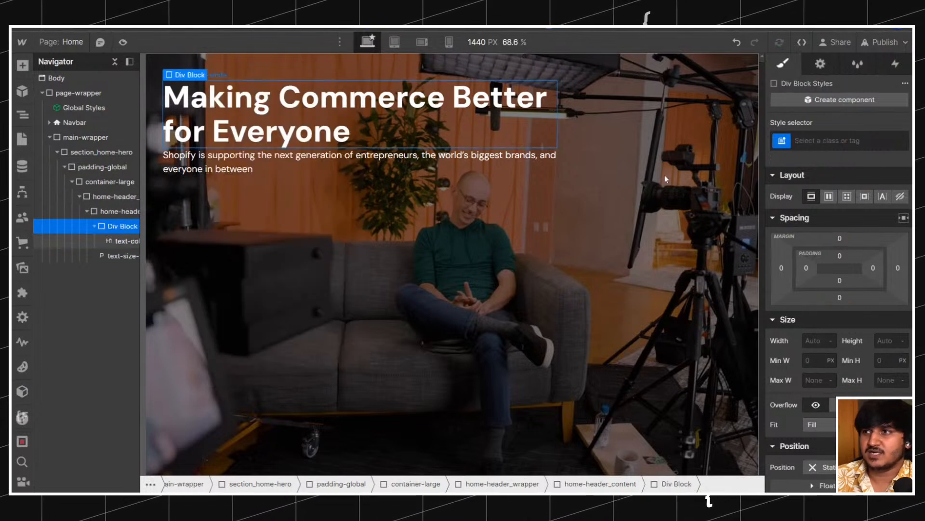
pyautogui.click(833, 140)
pyautogui.write('margin-bo')
pyautogui.write('t')
pyautogui.press('Return')
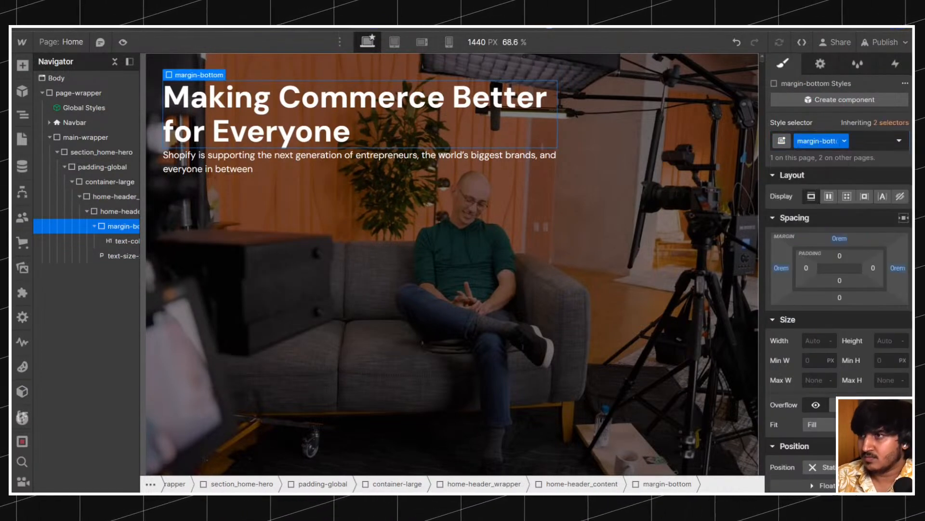
# Add the combo class margin-small to the margin-bottom block around the heading.
pyautogui.click(851, 141)
pyautogui.write('marsmal')
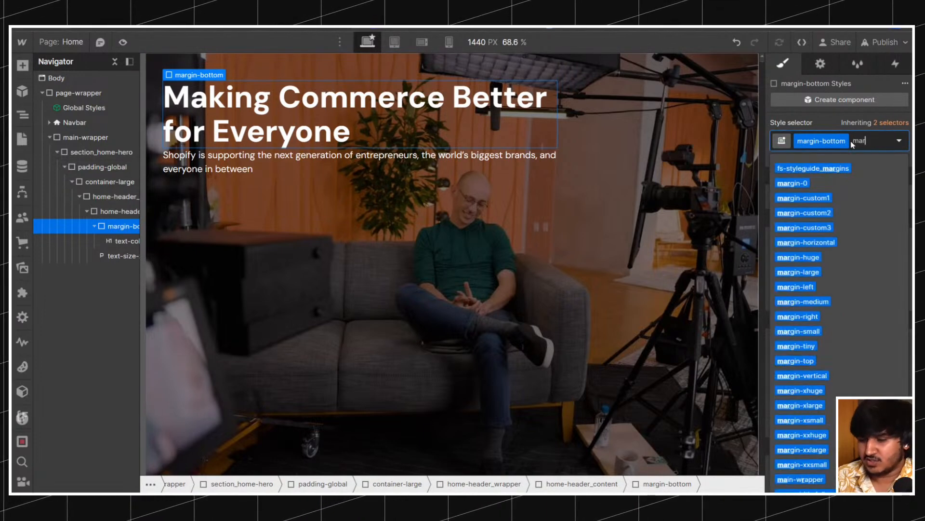
pyautogui.press('Down')
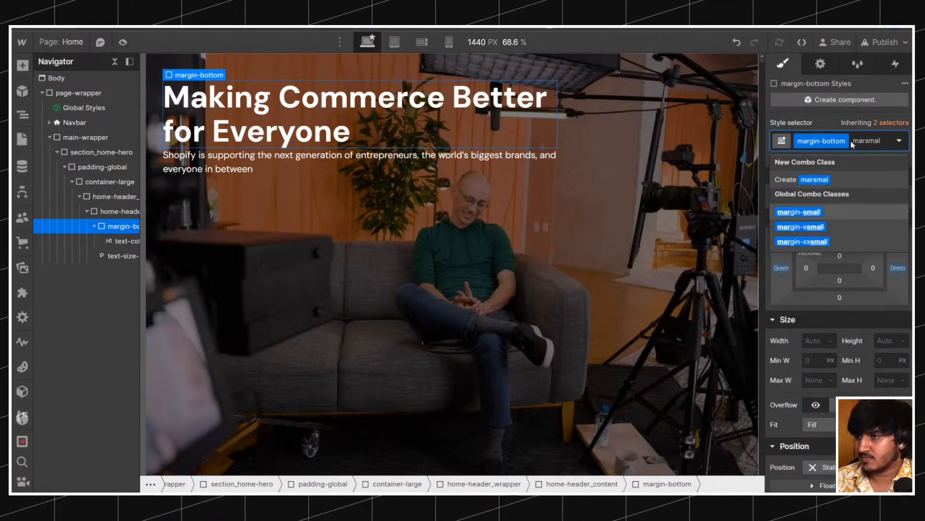
pyautogui.press('Return')
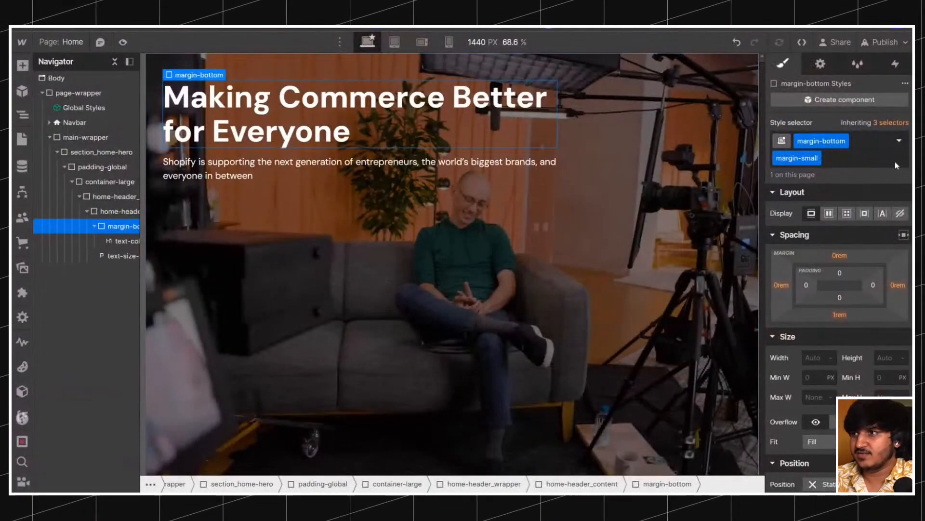
# Try margin-medium in place of margin-small on the margin-bottom block and undo the replacement.
pyautogui.click(852, 161)
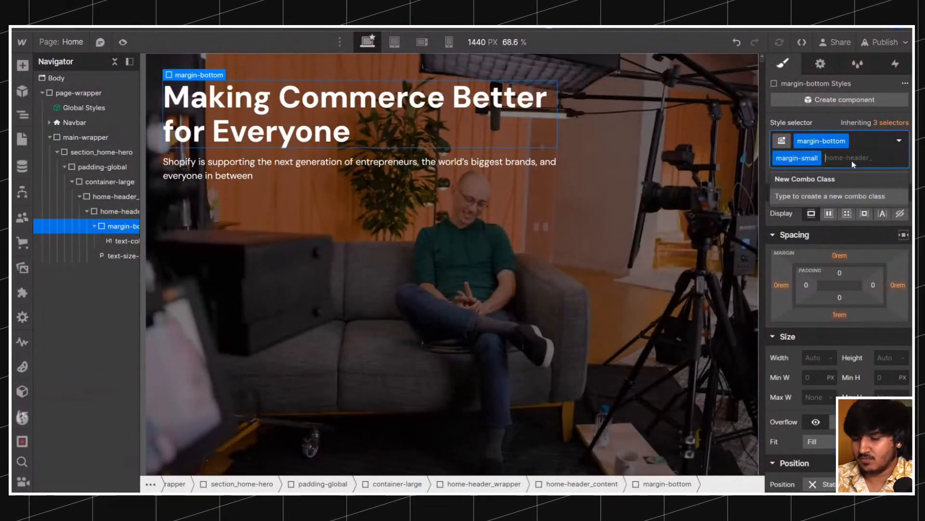
pyautogui.press('BackSpace')
pyautogui.write('mar')
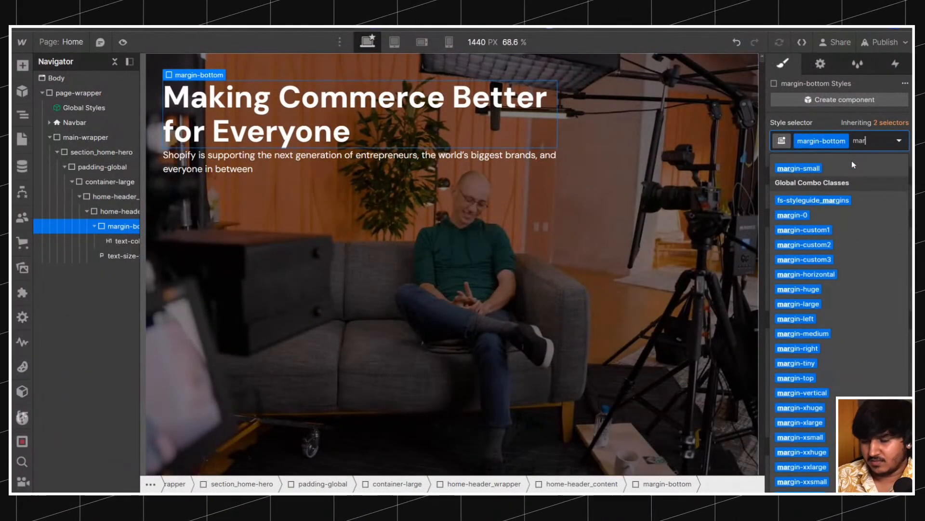
pyautogui.write('gin-medium')
pyautogui.press('Down')
pyautogui.press('Return')
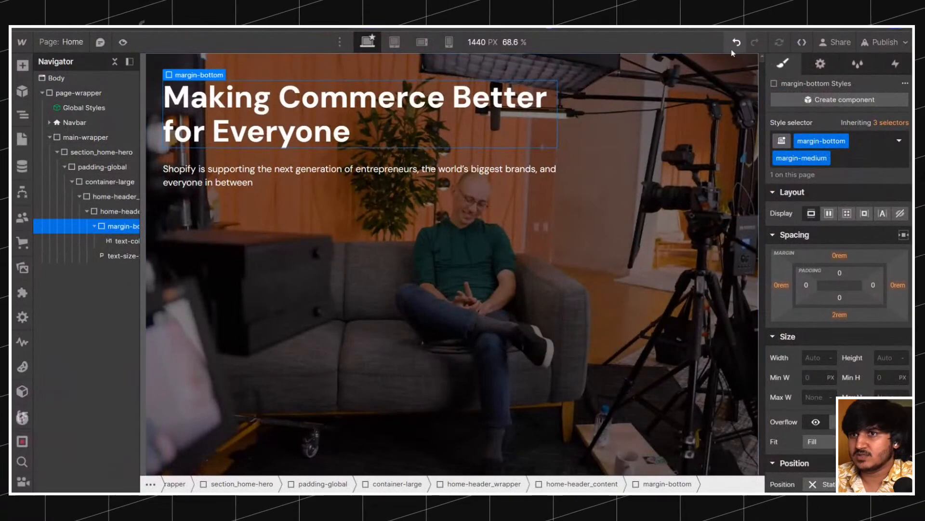
pyautogui.click(736, 44)
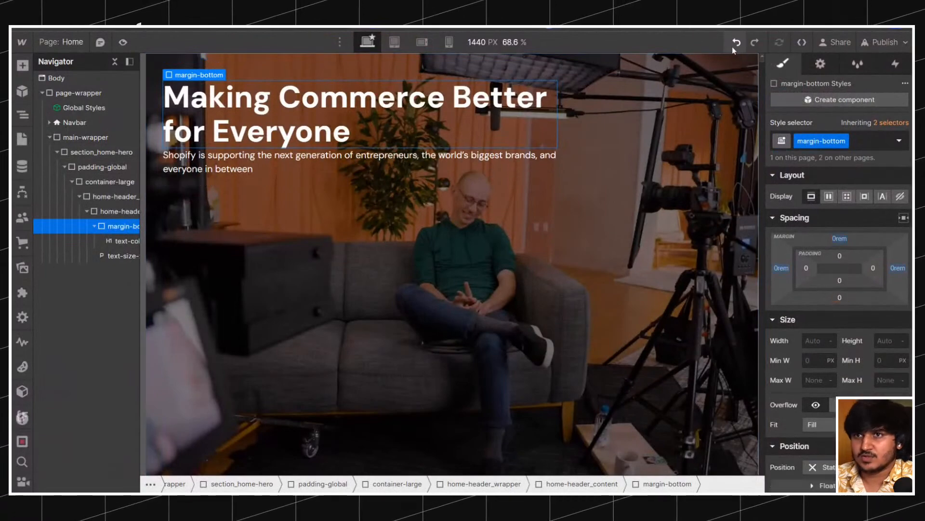
pyautogui.click(736, 43)
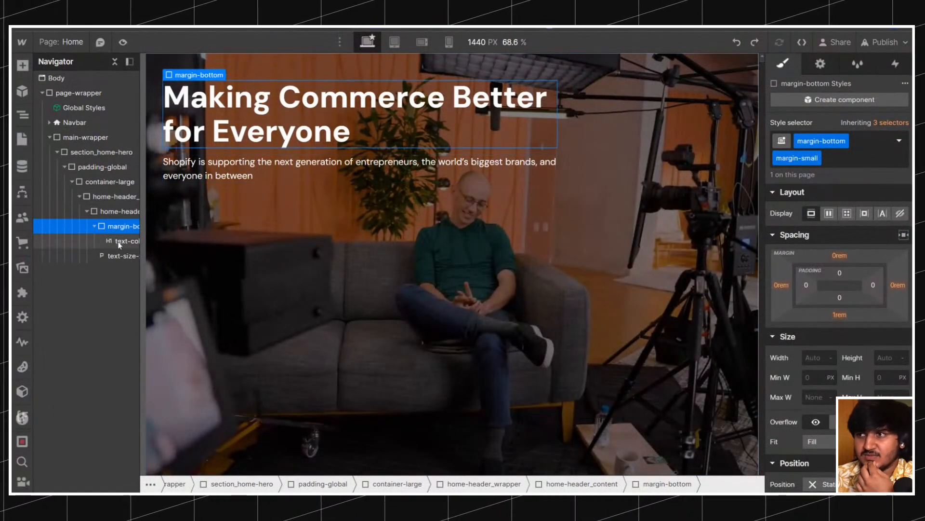
# Move the H1 heading out of the margin-bottom block, directly into home-header_content, and delete the emptied block.
pyautogui.click(129, 241)
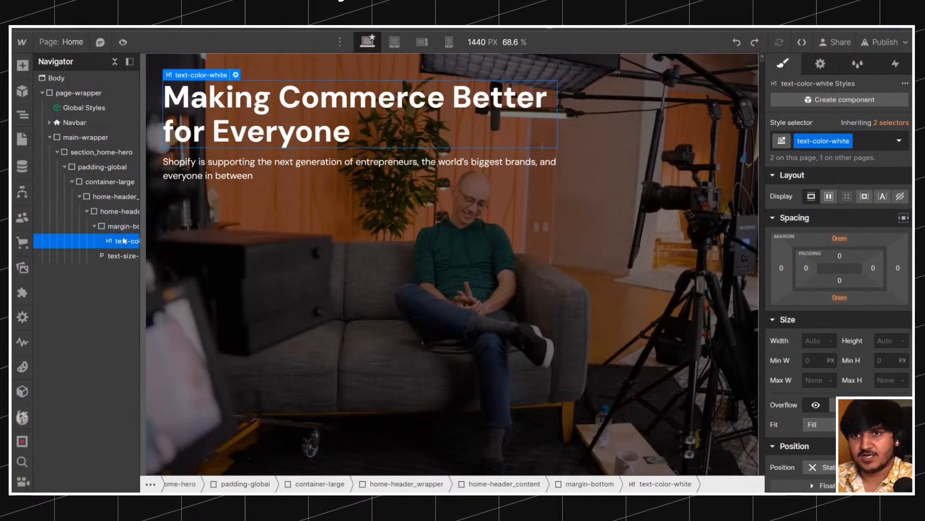
pyautogui.moveTo(126, 240); pyautogui.dragTo(112, 220)
pyautogui.click(122, 245)
pyautogui.press('Delete')
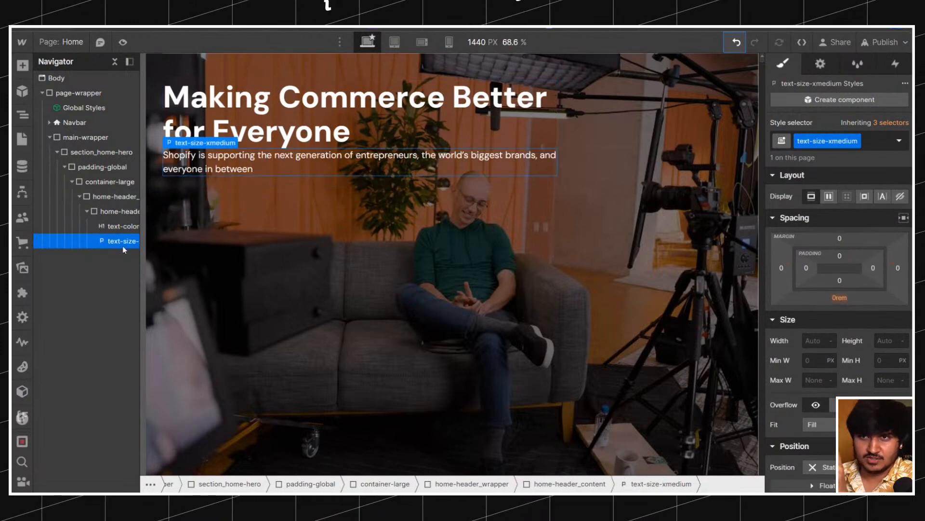
pyautogui.click(290, 96)
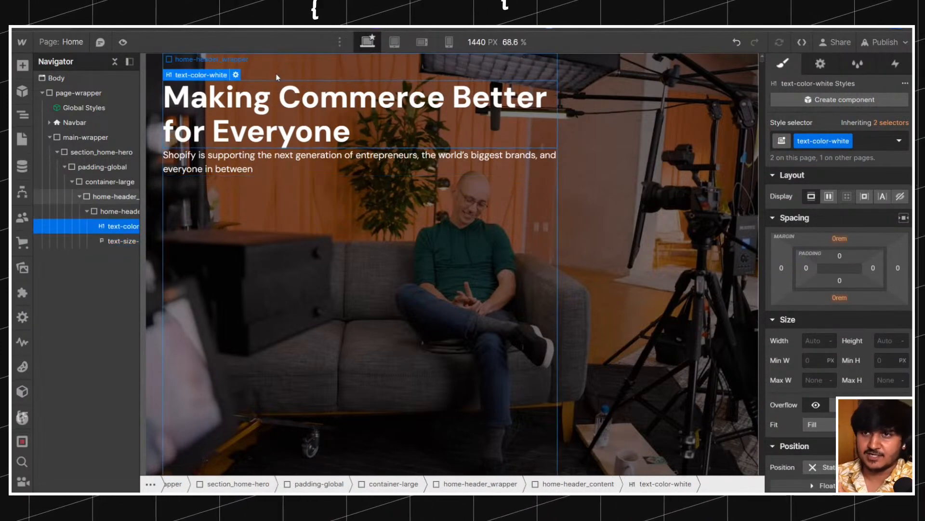
# Set the bottom margin of the All H1 Headings tag style to 1.5rem.
pyautogui.click(894, 123)
pyautogui.click(844, 195)
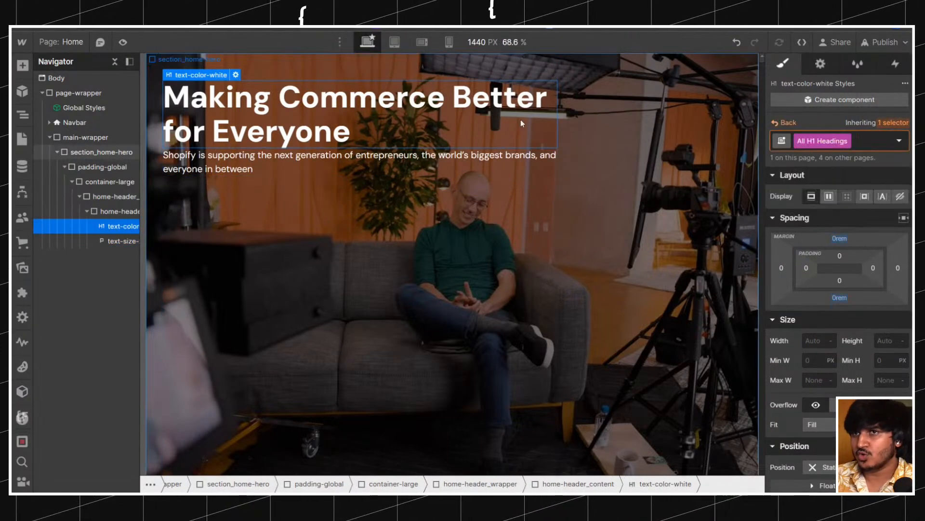
pyautogui.click(840, 297)
pyautogui.write('1.5')
pyautogui.press('Return')
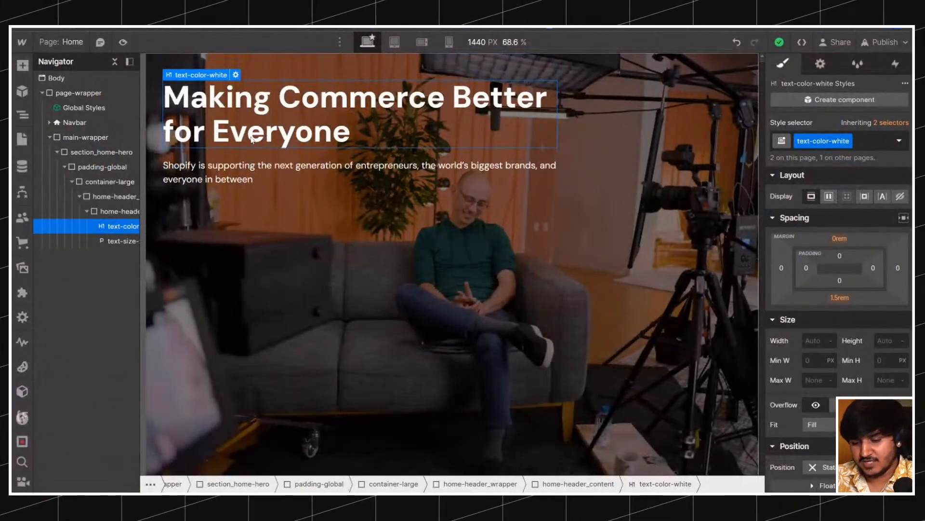
# Add a Link Block to home-header_content and place it directly above the H1 heading.
pyautogui.hotkey('ctrl', 'e')
pyautogui.write('link')
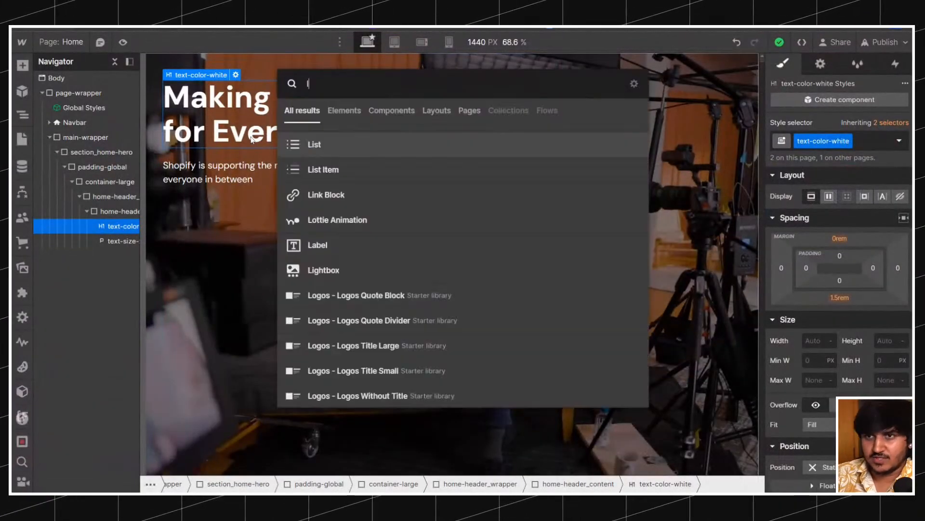
pyautogui.press('Return')
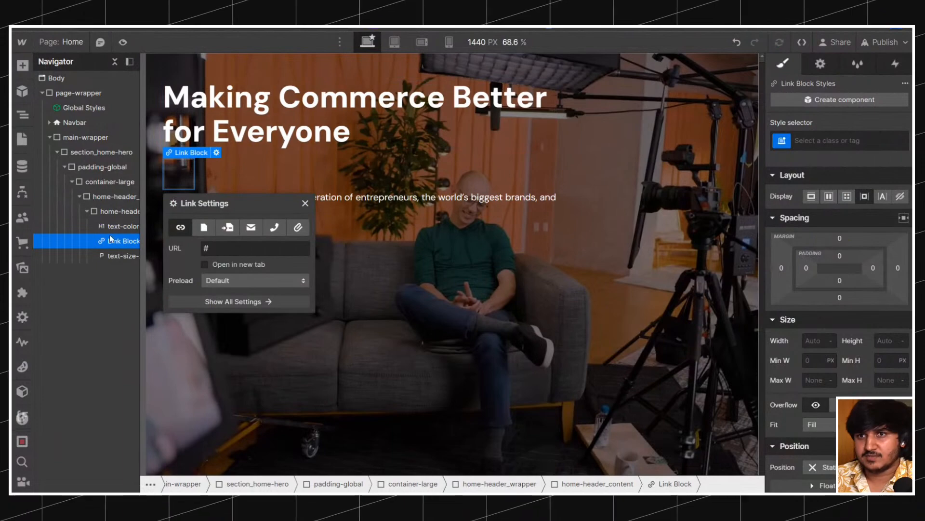
pyautogui.moveTo(109, 241); pyautogui.dragTo(109, 223)
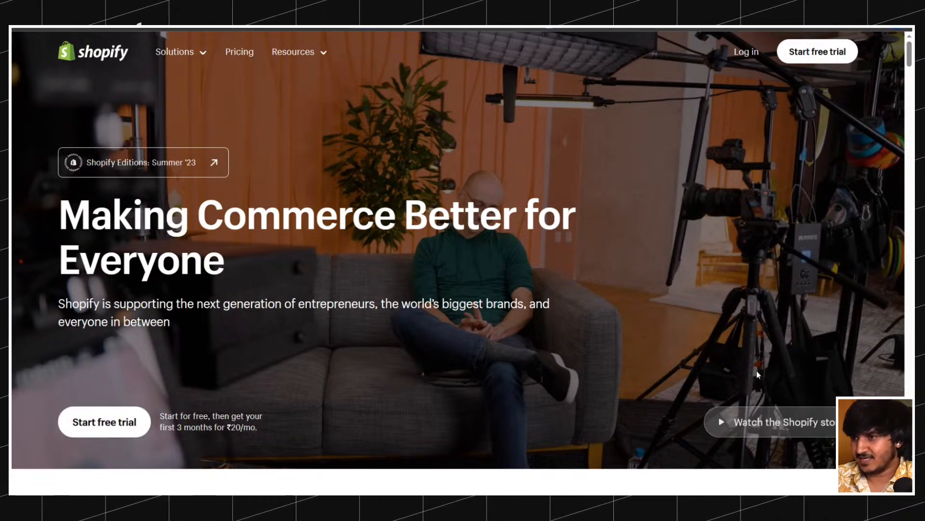
# Examine the link and button styles used across the sections of the original Shopify homepage.
pyautogui.scroll(-5, 519, 291)
pyautogui.scroll(-15, 522, 294)
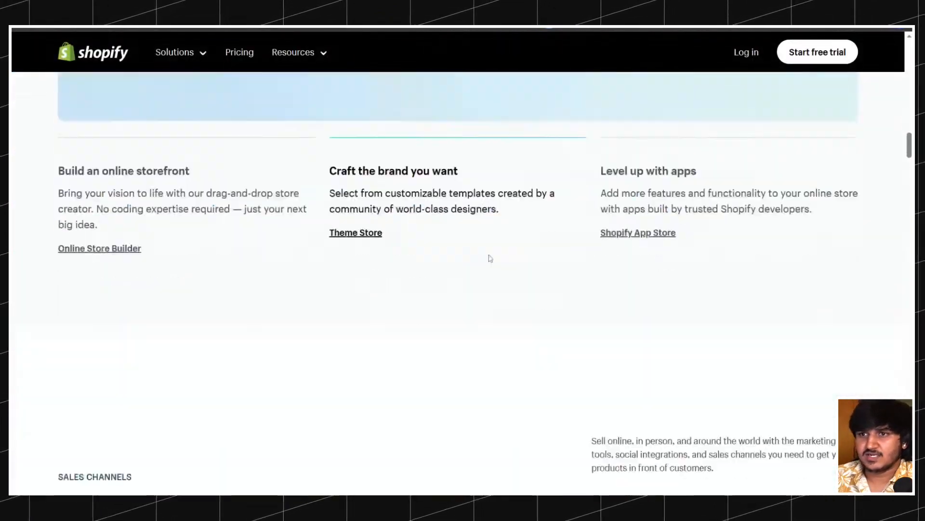
pyautogui.scroll(-5, 531, 256)
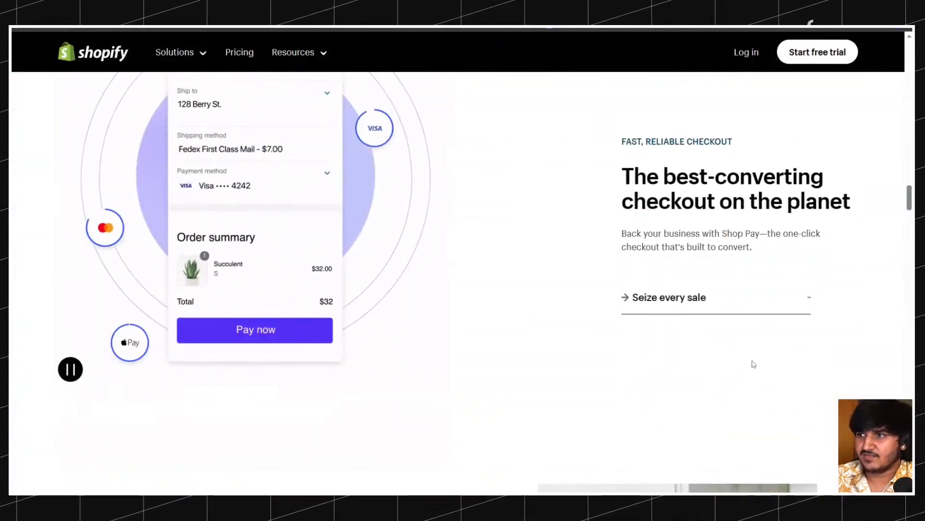
pyautogui.scroll(-10, 307, 271)
pyautogui.scroll(-10, 307, 272)
pyautogui.scroll(7, 314, 269)
pyautogui.scroll(-15, 324, 263)
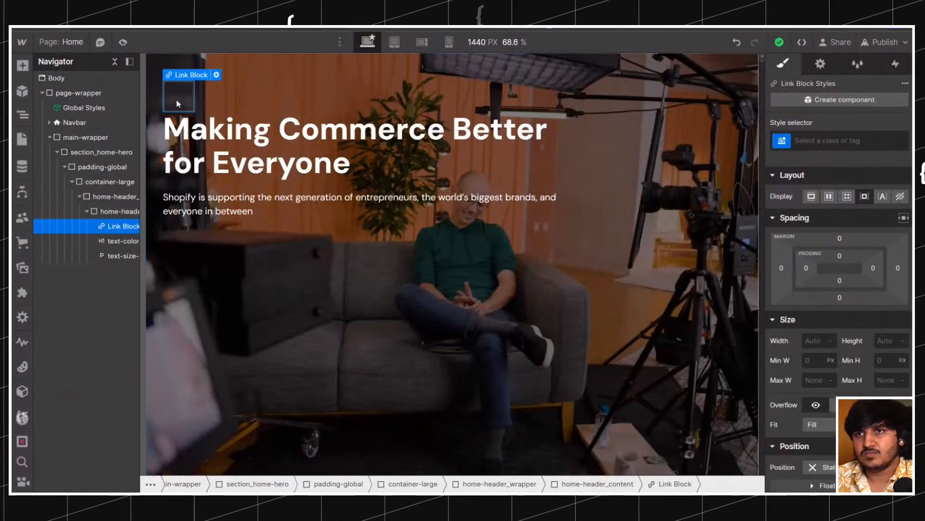
pyautogui.click(849, 140)
pyautogui.write('button')
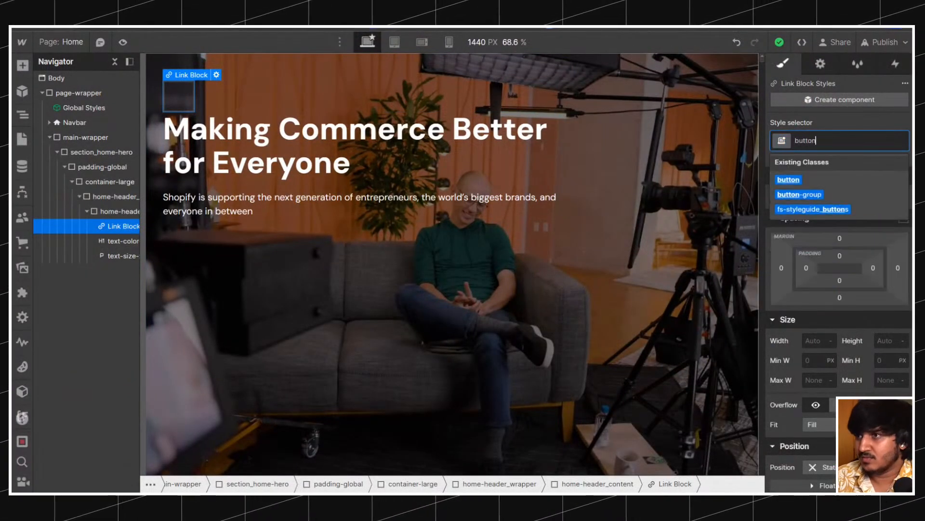
pyautogui.write('-')
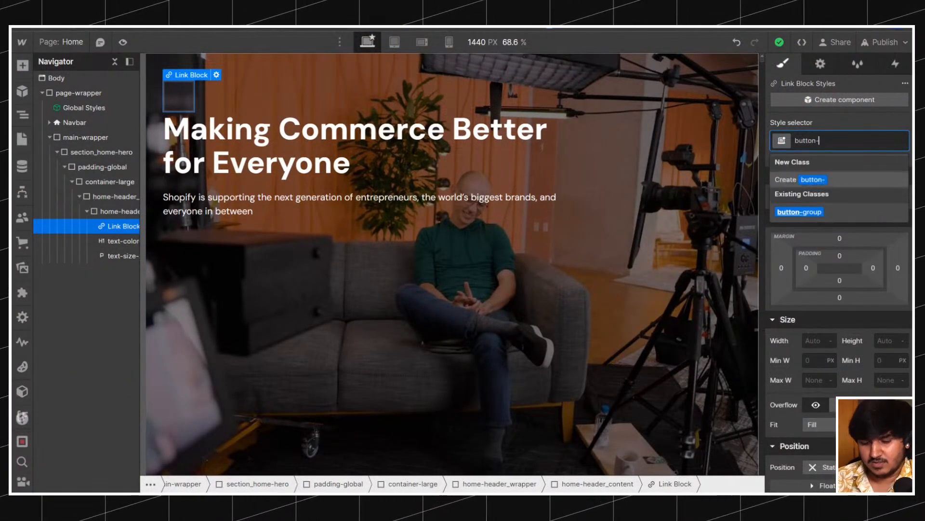
pyautogui.write('c')
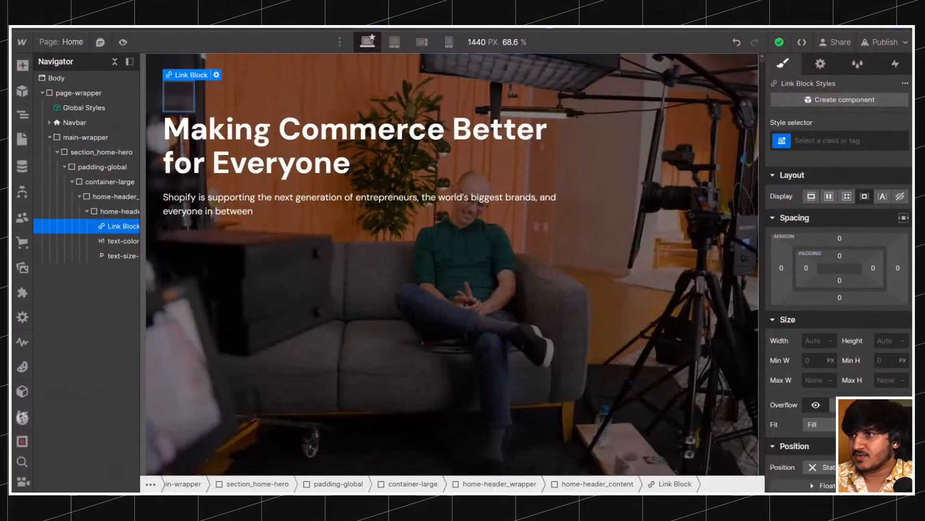
# Create the class button-cta on the Link Block above the heading.
pyautogui.hotkey('ctrl', 'Return')
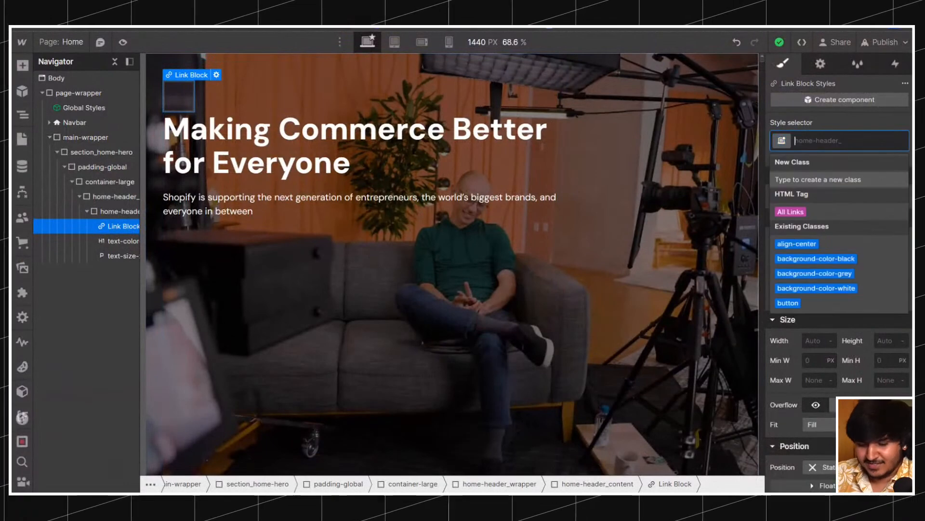
pyautogui.write('bt')
pyautogui.write('button-cta')
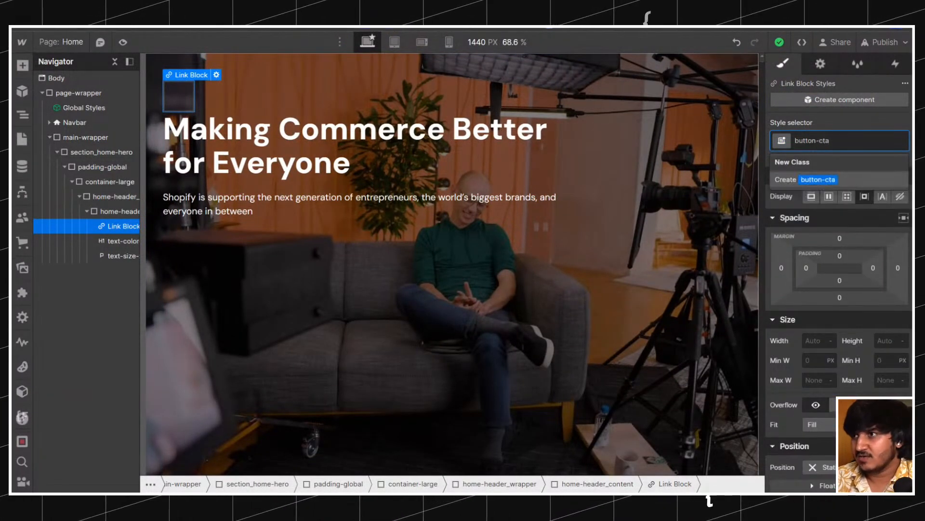
pyautogui.write('_')
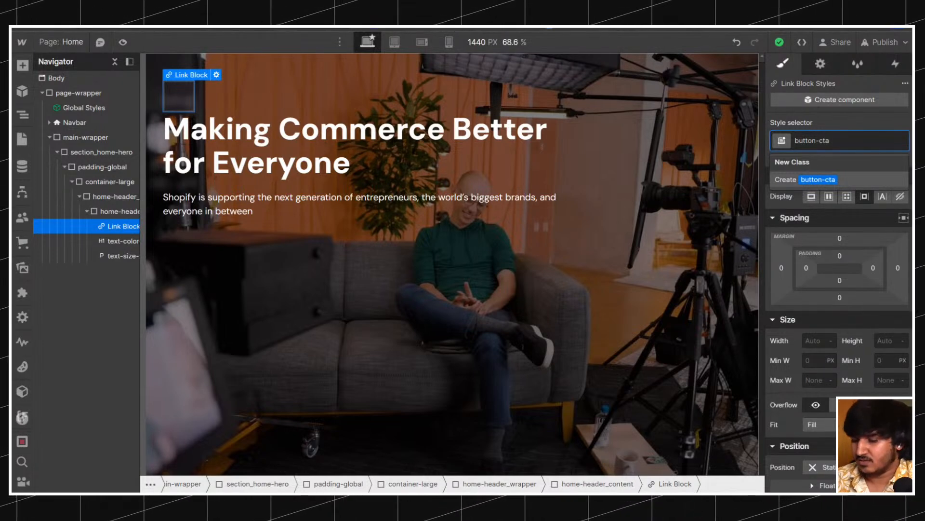
pyautogui.press('Return')
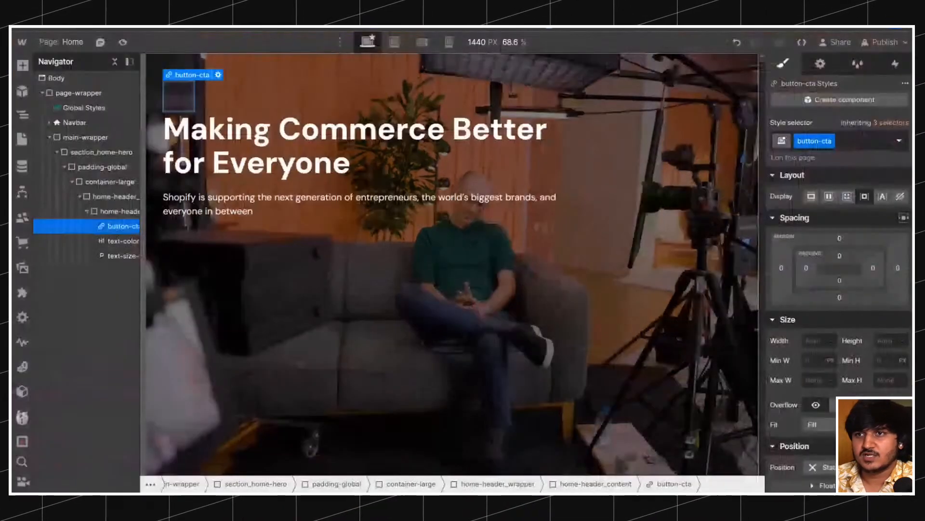
# Rename the Link Block's class to button_cta.
pyautogui.click(832, 141)
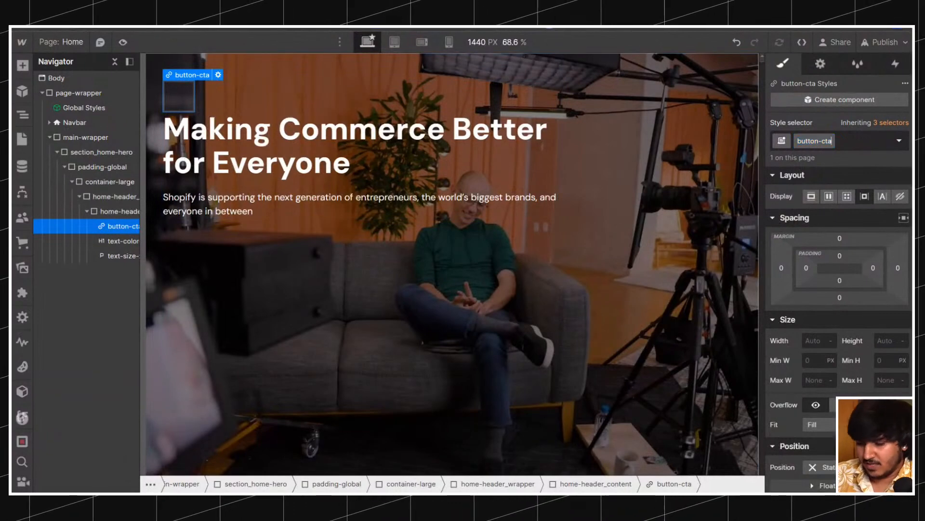
pyautogui.press('BackSpace')
pyautogui.press('BackSpace')
pyautogui.press('BackSpace')
pyautogui.press('BackSpace')
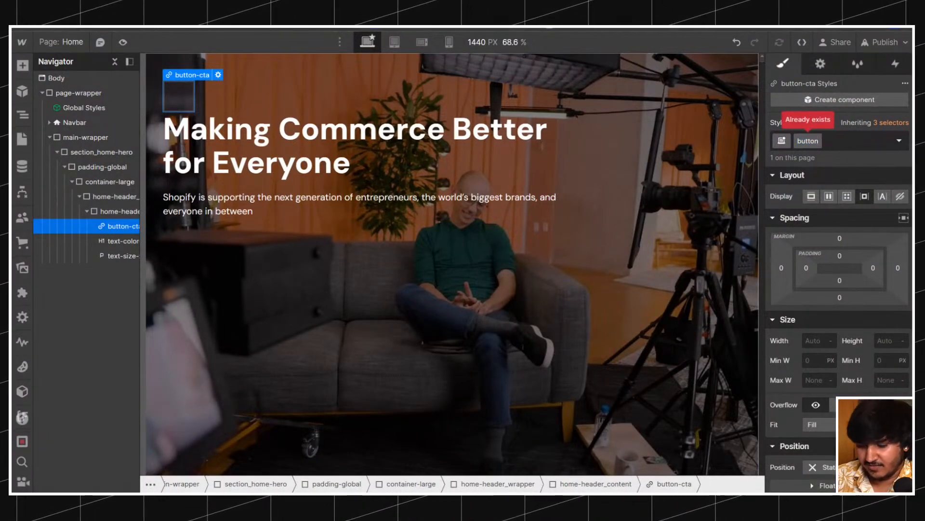
pyautogui.write('_cta')
pyautogui.press('Return')
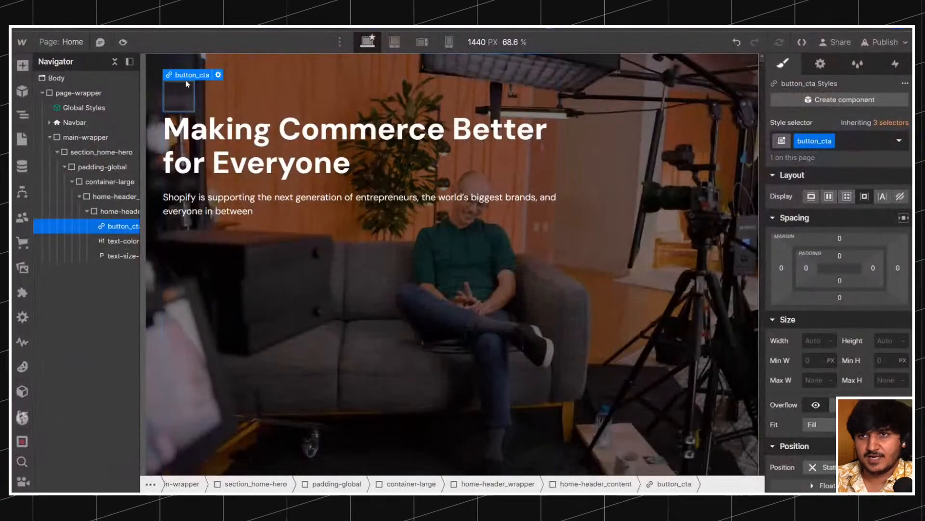
# Insert an Image element inside the button_cta link block and choose the round Shopify Editions SVG asset for it.
pyautogui.hotkey('ctrl', 'k')
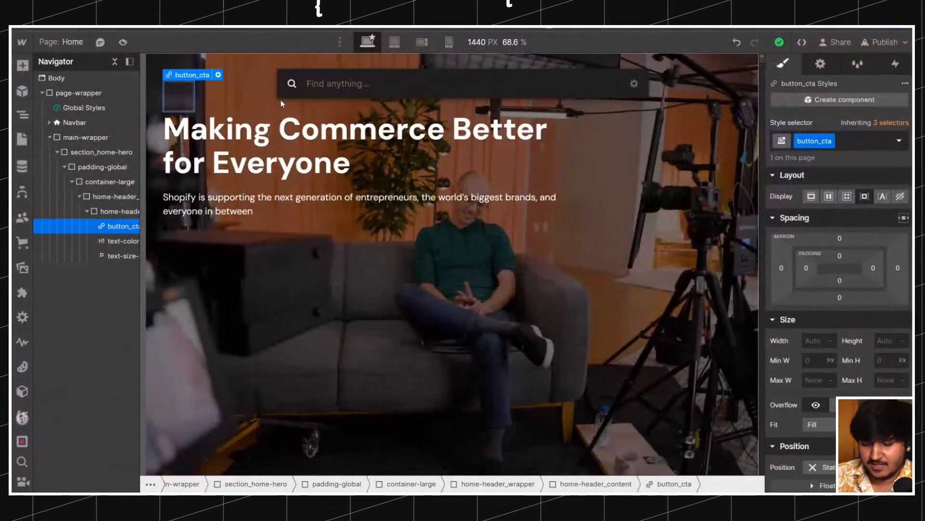
pyautogui.write('img')
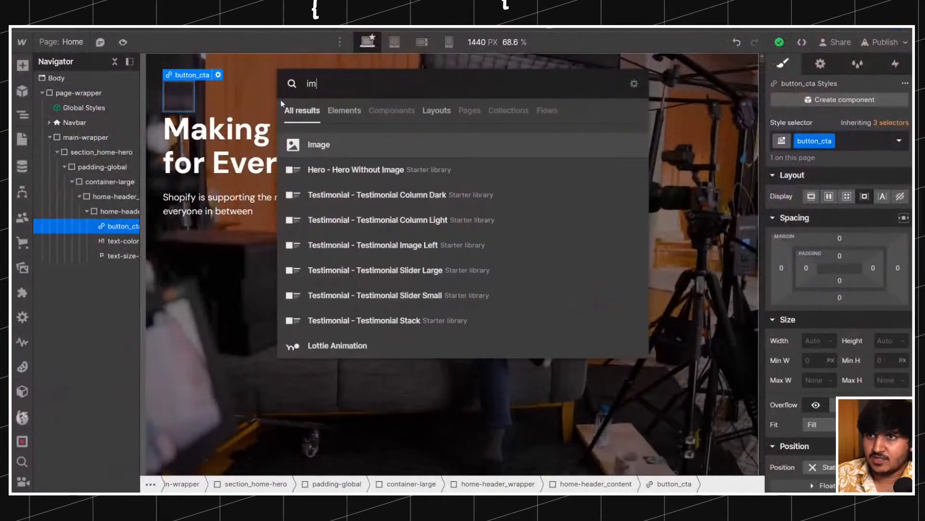
pyautogui.press('Return')
pyautogui.click(249, 182)
pyautogui.scroll(-10, 103, 187)
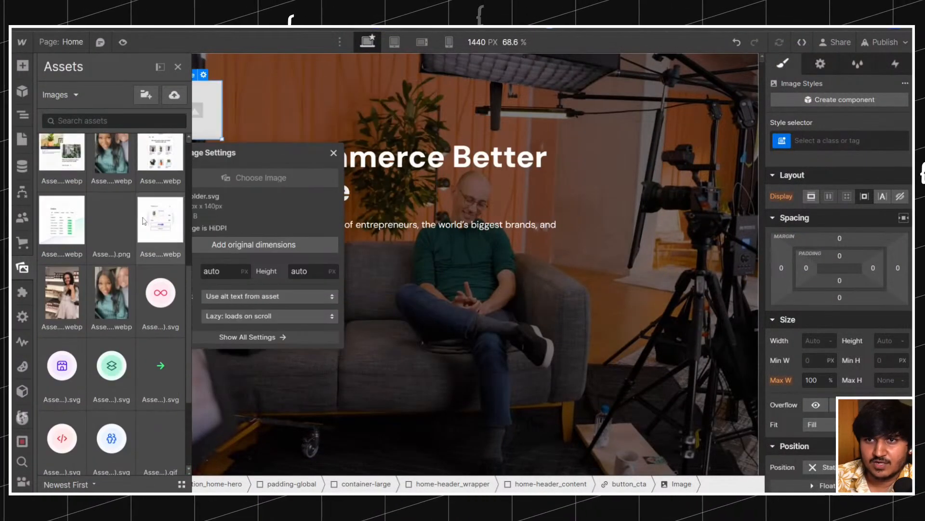
pyautogui.scroll(-2, 140, 220)
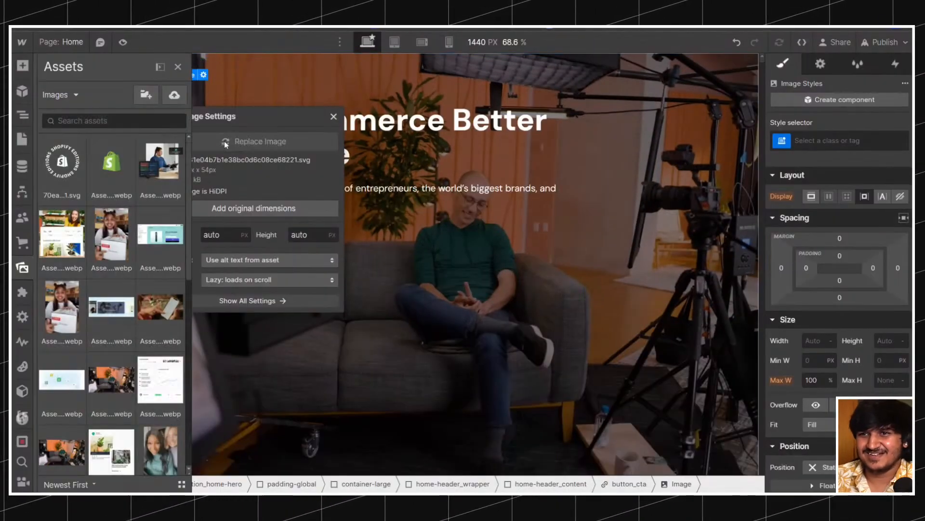
pyautogui.click(63, 161)
# Apply the original dimensions of 55 × 54 px to the Shopify Editions image and close its settings.
pyautogui.click(238, 208)
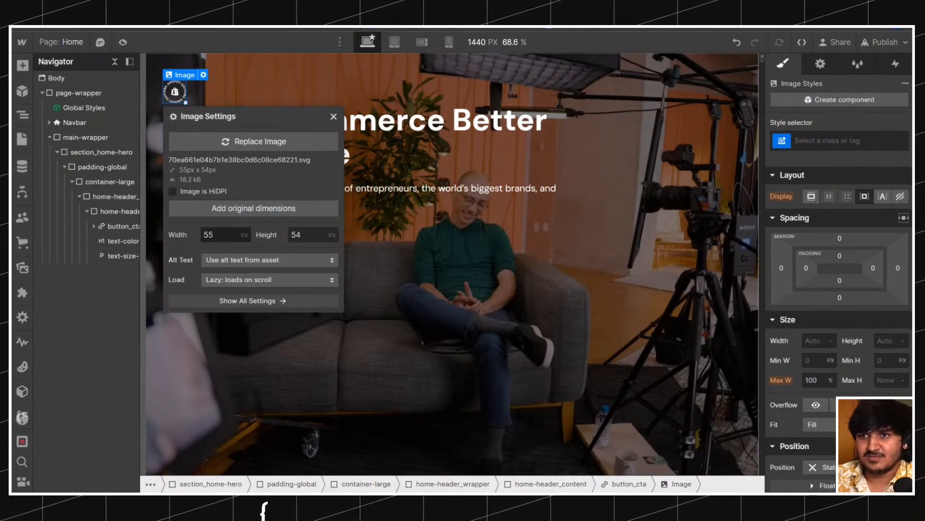
pyautogui.press('Tab')
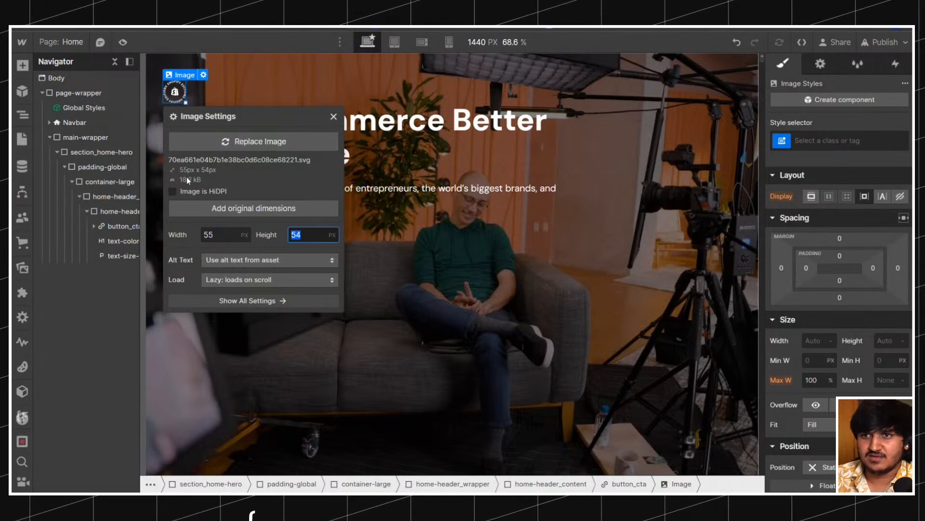
pyautogui.click(334, 116)
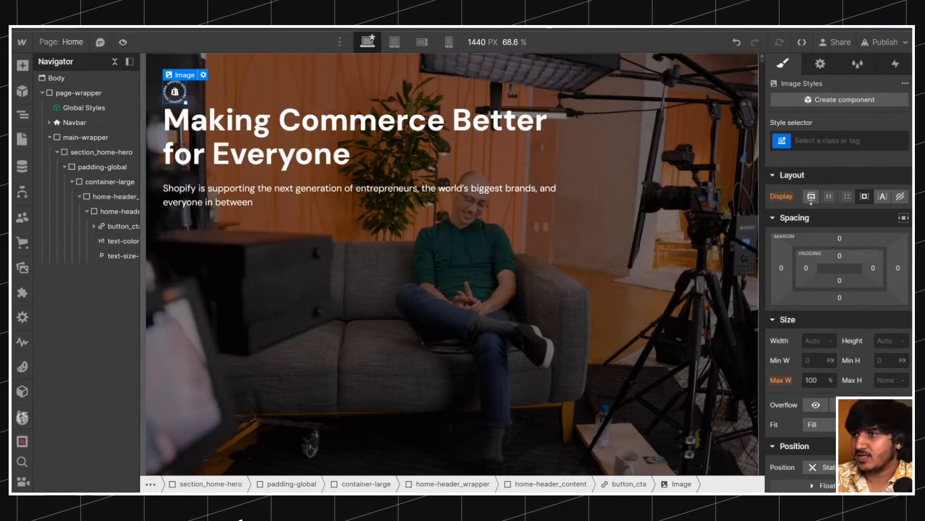
# Create the class button_cta_left-icon on the Shopify Editions image.
pyautogui.click(828, 141)
pyautogui.write('button_cta_icon')
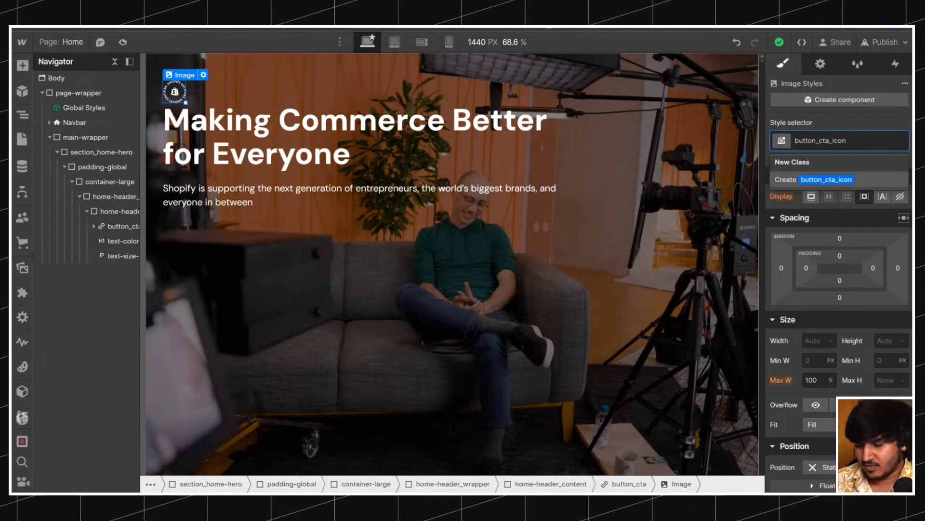
pyautogui.write('t-i')
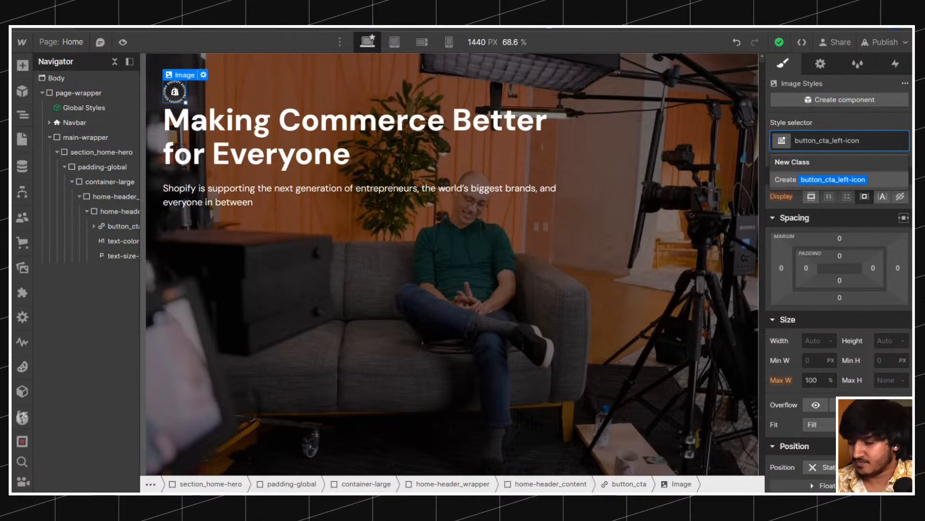
pyautogui.press('Return')
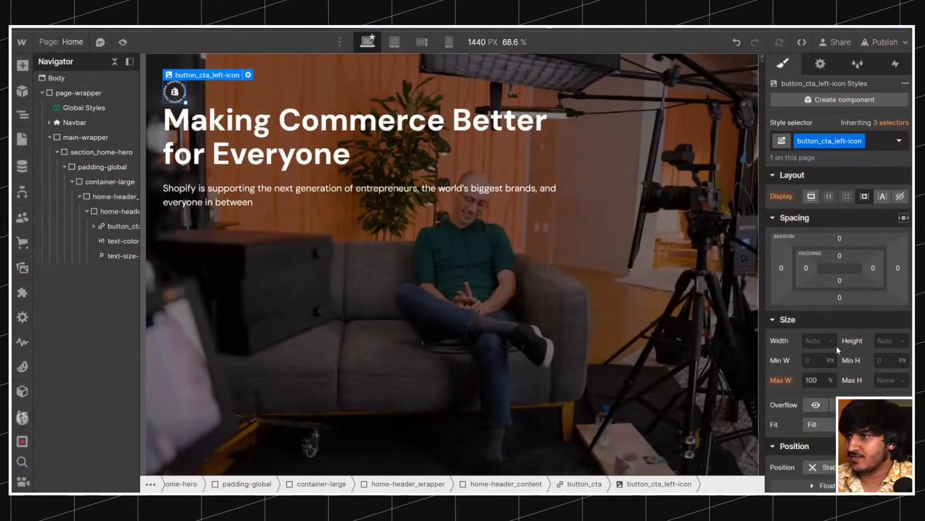
# Try a width of 100% on the button_cta_left-icon image and reset the width.
pyautogui.click(832, 341)
pyautogui.click(846, 224)
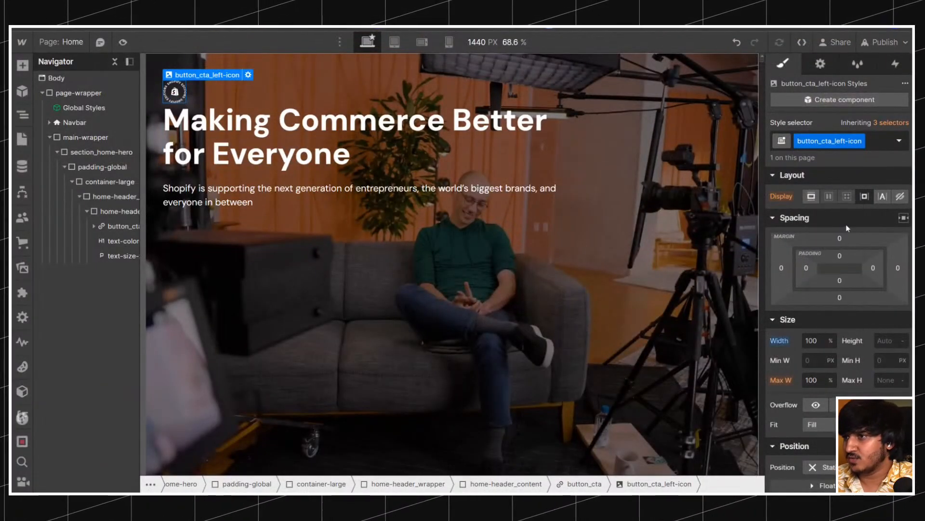
pyautogui.click(828, 343)
pyautogui.keyDown('alt'); pyautogui.click(782, 344); pyautogui.keyUp('alt')
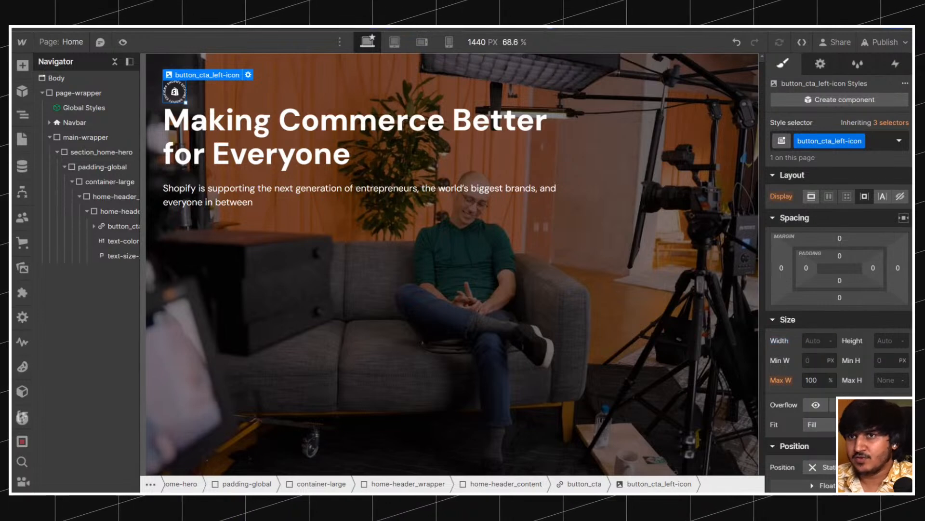
# Set the button_cta_left-icon width to the rem equivalent of 55 px and its height to Auto.
pyautogui.click(831, 340)
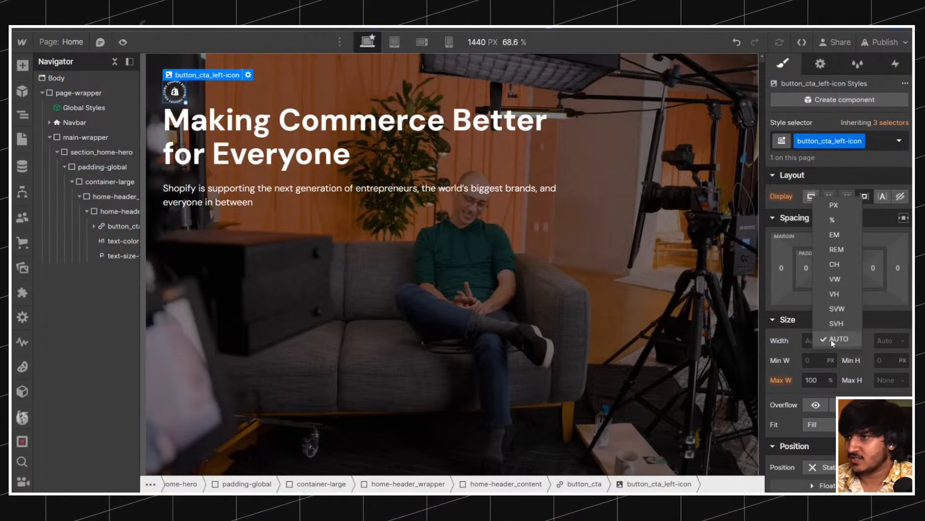
pyautogui.click(839, 206)
pyautogui.write('55')
pyautogui.press('Return')
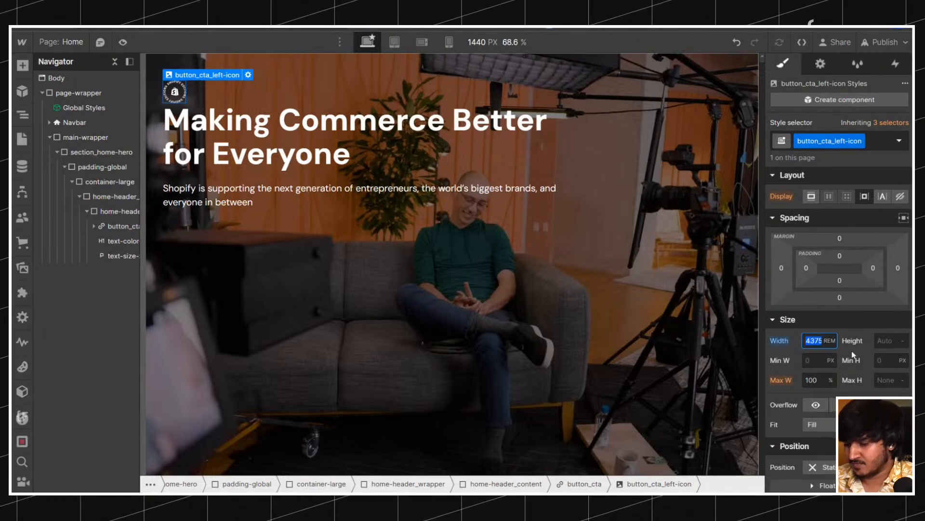
pyautogui.press('Tab')
pyautogui.click(901, 341)
pyautogui.click(900, 344)
pyautogui.click(902, 341)
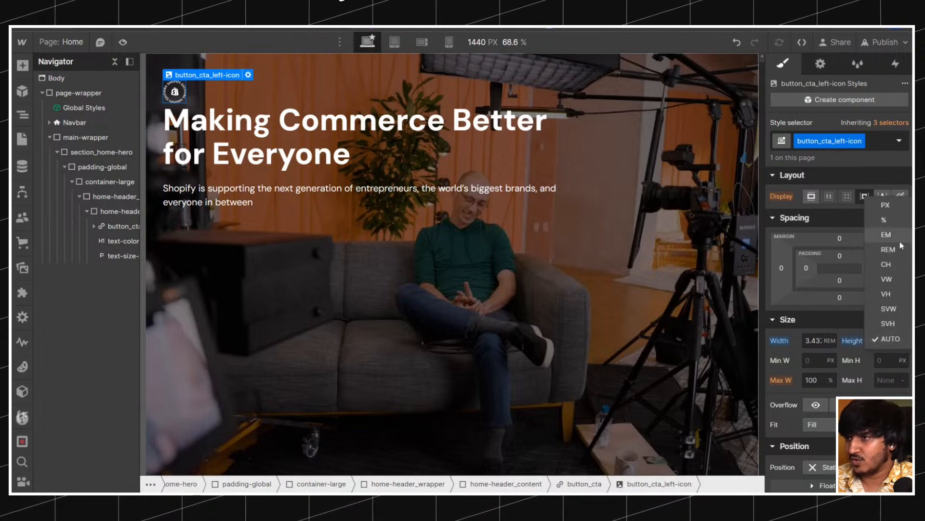
pyautogui.click(857, 344)
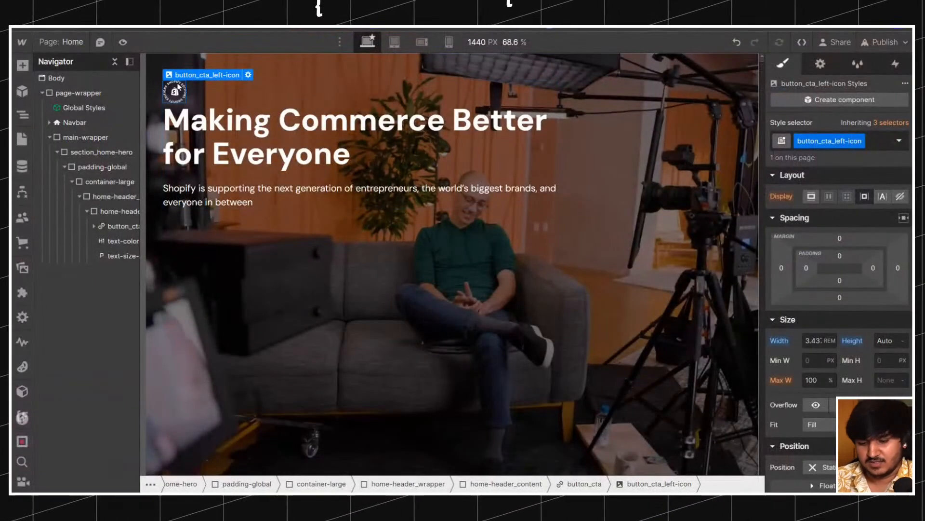
# Add a Text Block below the icon inside the button_cta link block.
pyautogui.hotkey('ctrl', 'k')
pyautogui.write('t')
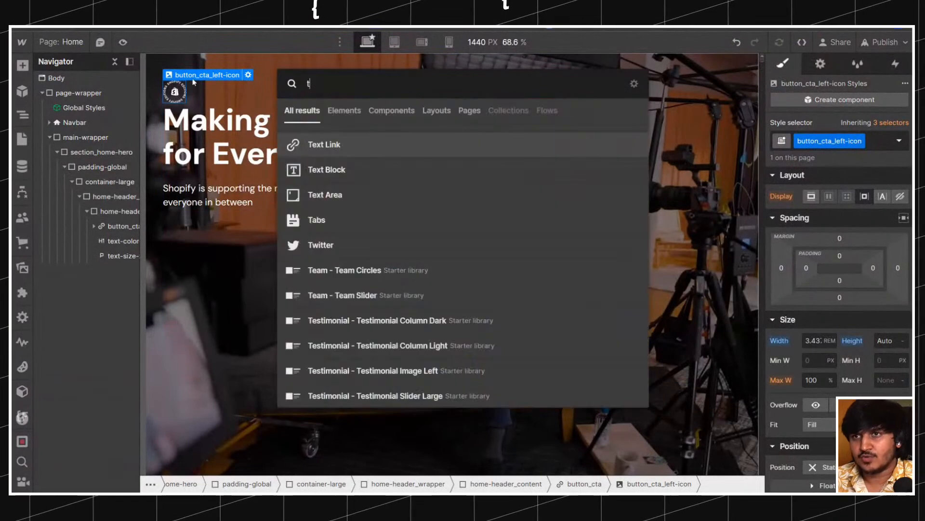
pyautogui.write('ex')
pyautogui.click(319, 164)
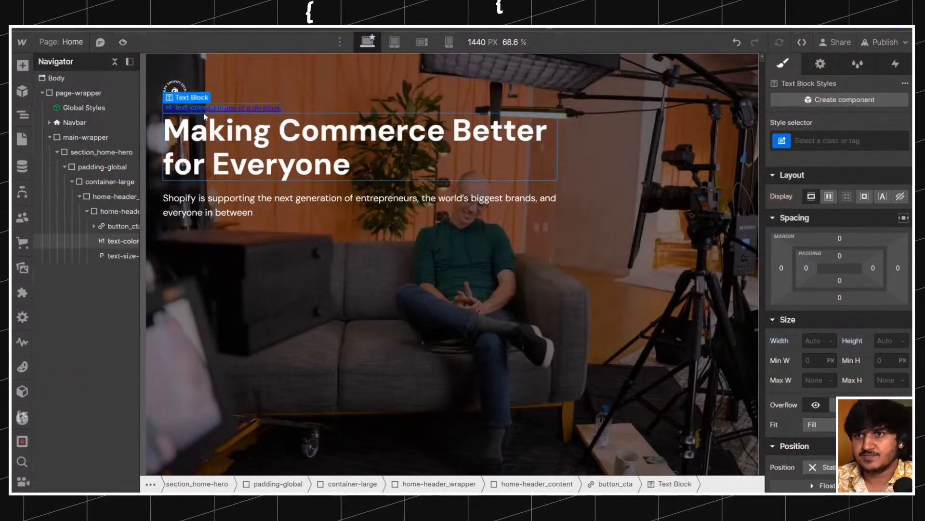
pyautogui.click(121, 226)
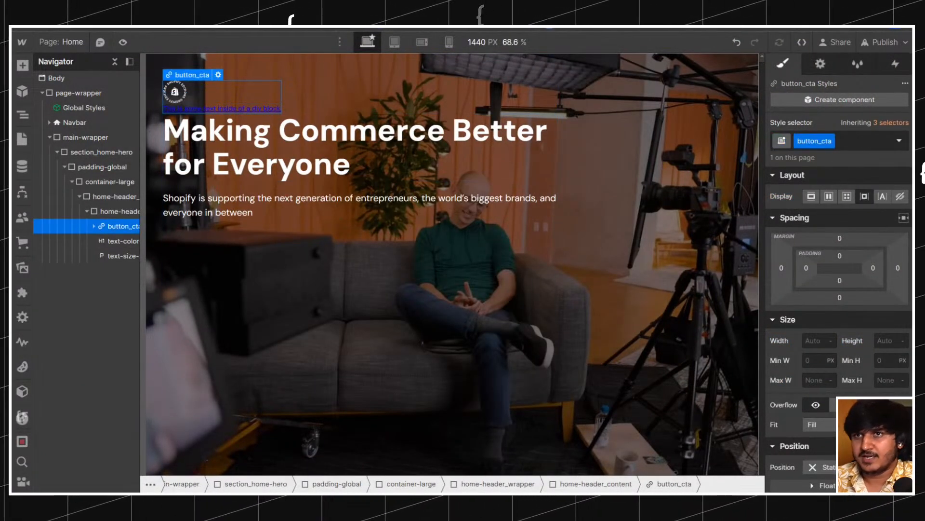
# Duplicate the button_cta_left-icon image and move the copy below the text block in button_cta.
pyautogui.click(177, 93)
pyautogui.hotkey('ctrl', 'c')
pyautogui.hotkey('ctrl', 'v')
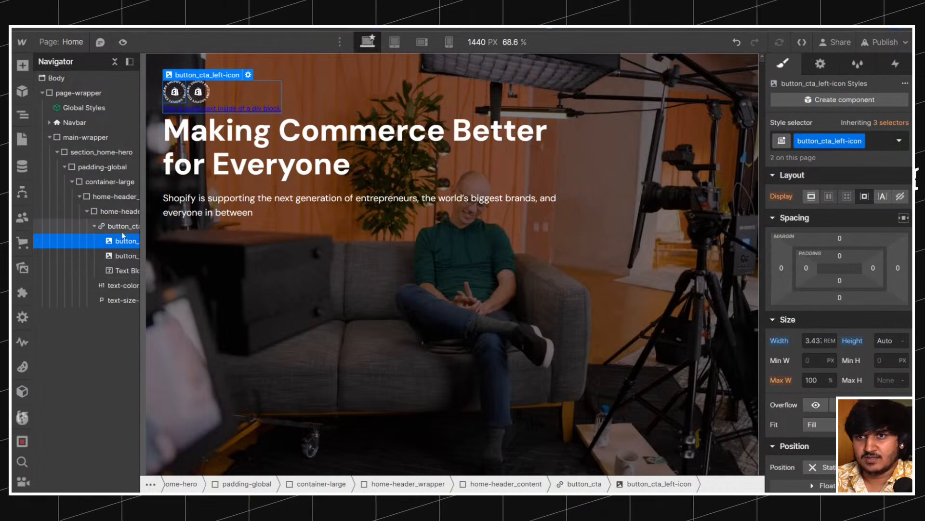
pyautogui.click(114, 257)
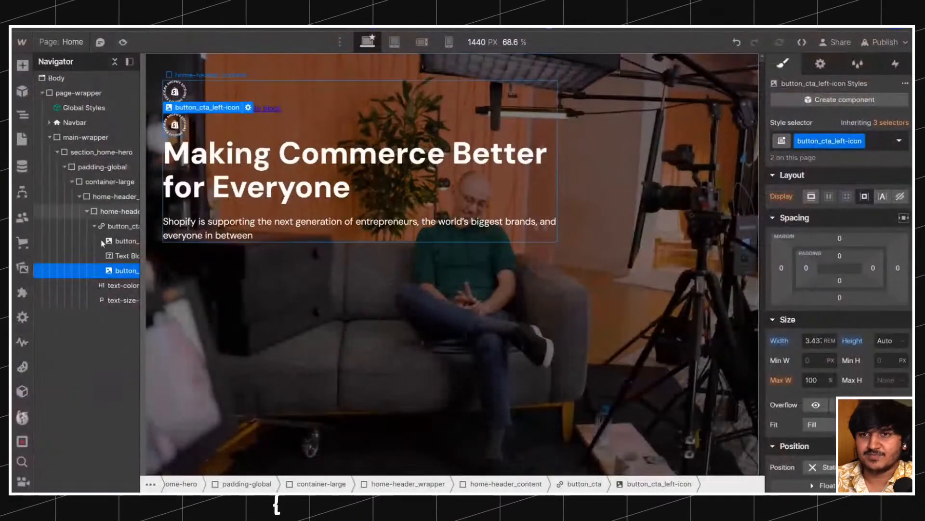
# Look through the site's image assets for an icon to place after the CTA text.
pyautogui.click(113, 227)
pyautogui.click(22, 268)
pyautogui.scroll(-10, 86, 261)
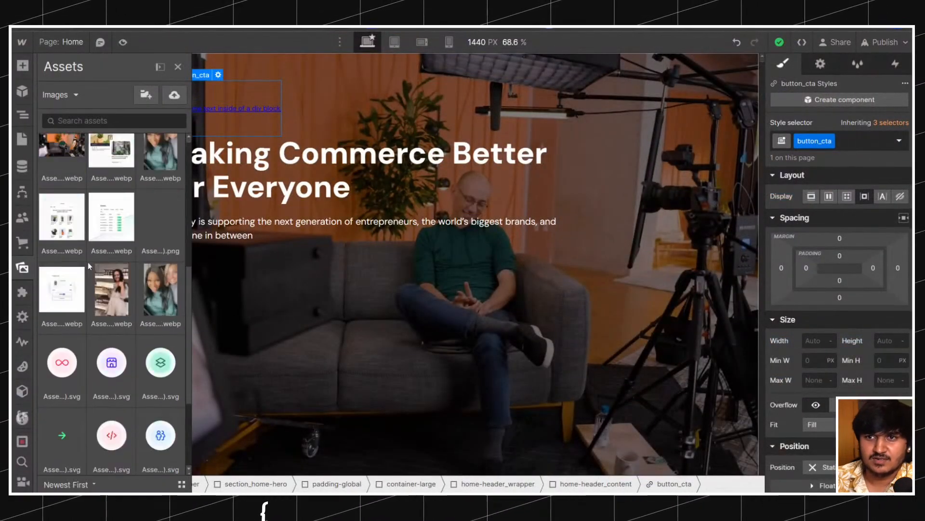
pyautogui.scroll(-10, 86, 262)
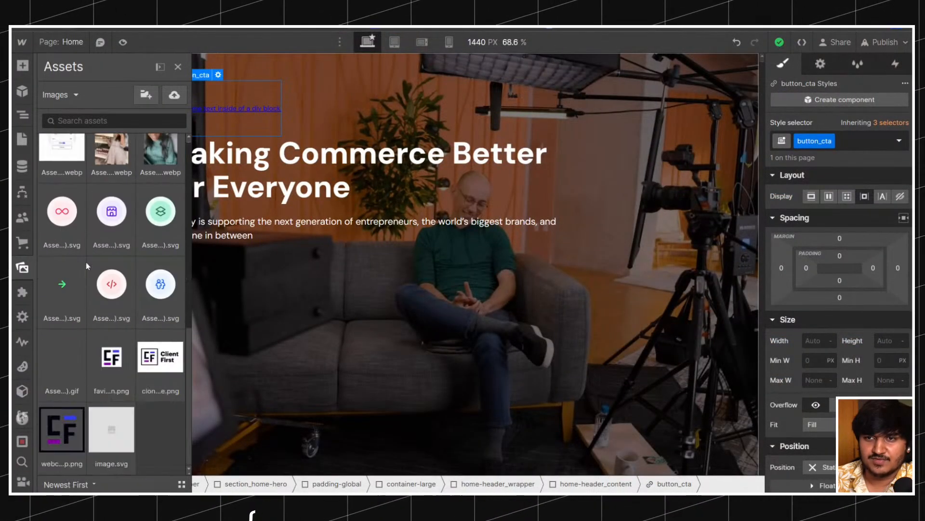
pyautogui.click(197, 108)
pyautogui.click(221, 98)
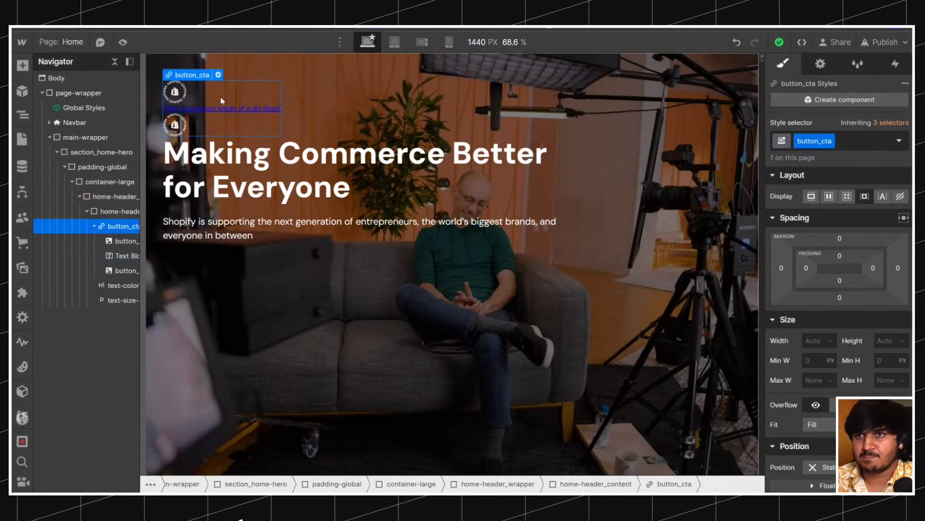
pyautogui.click(179, 125)
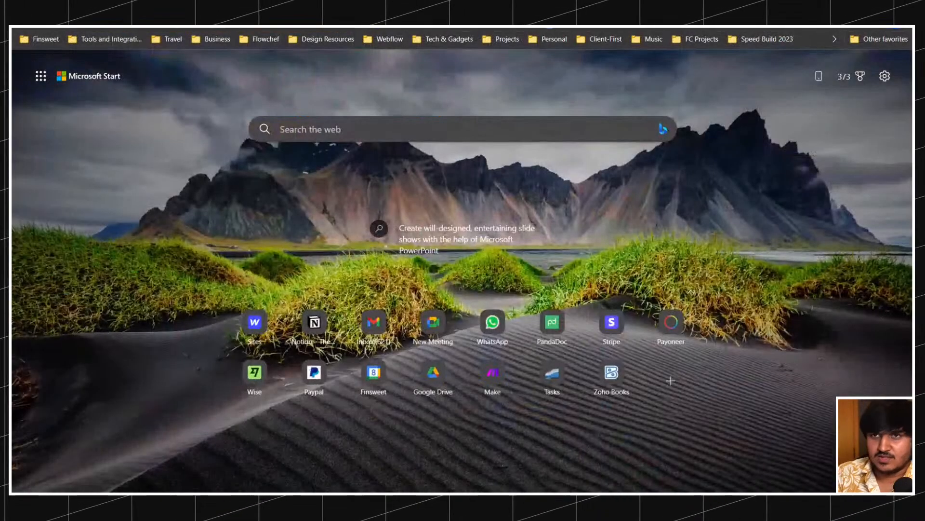
# Open the Relume icon library in the browser and search all icon sets for "arrow-out".
pyautogui.write('icons')
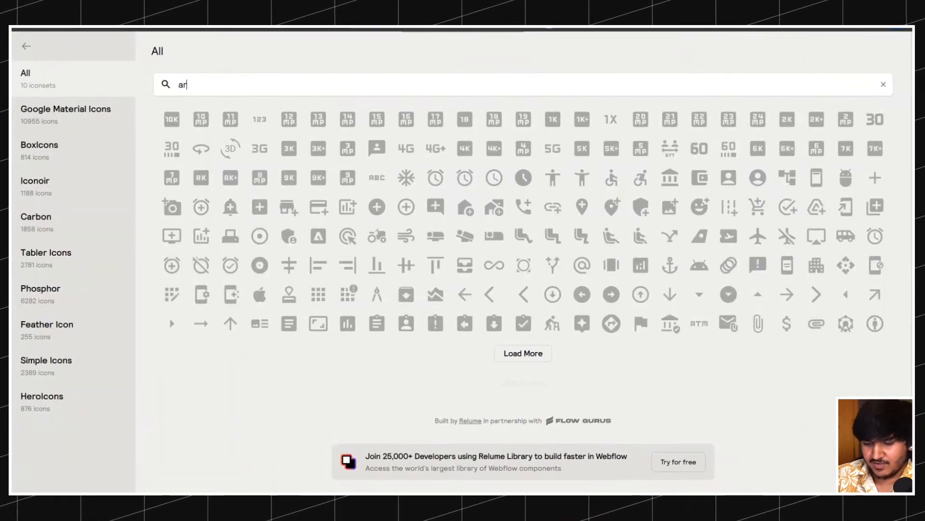
pyautogui.write('row')
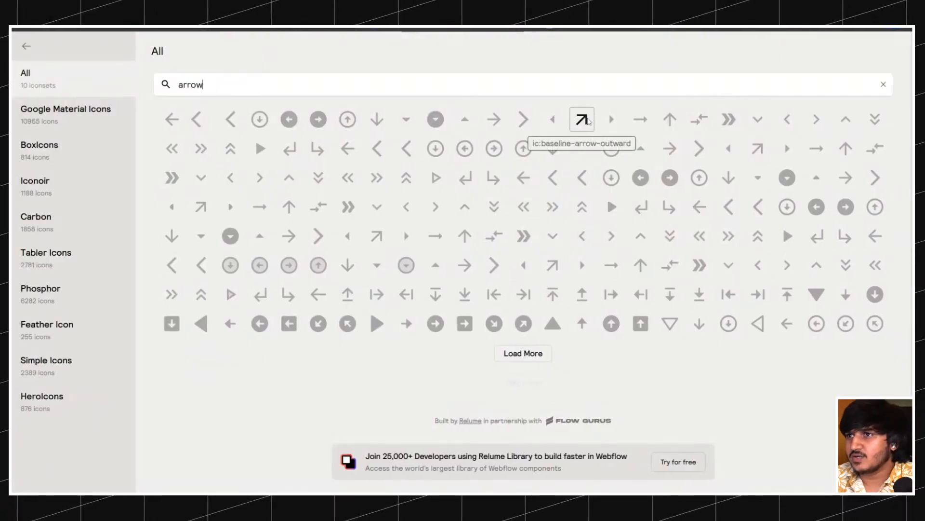
pyautogui.write('out')
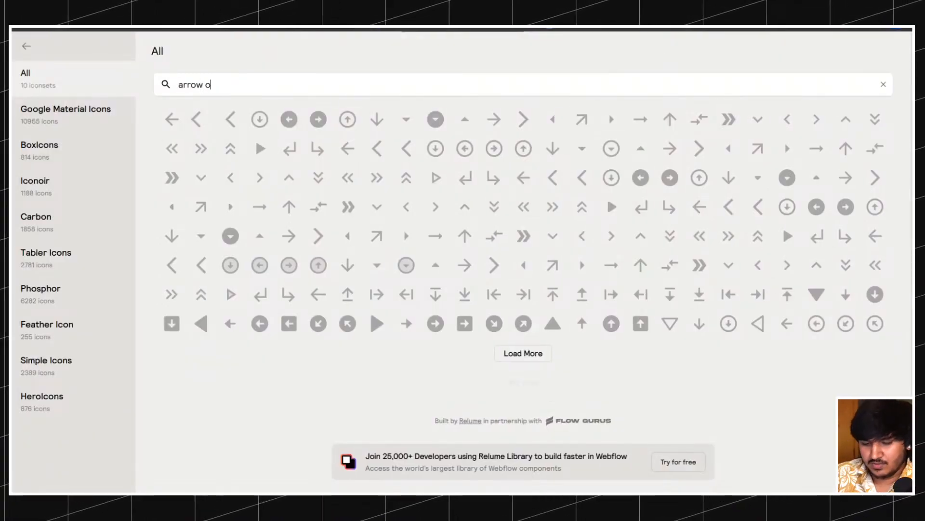
pyautogui.press('BackSpace')
pyautogui.press('BackSpace')
pyautogui.press('BackSpace')
pyautogui.press('BackSpace')
pyautogui.write('-out')
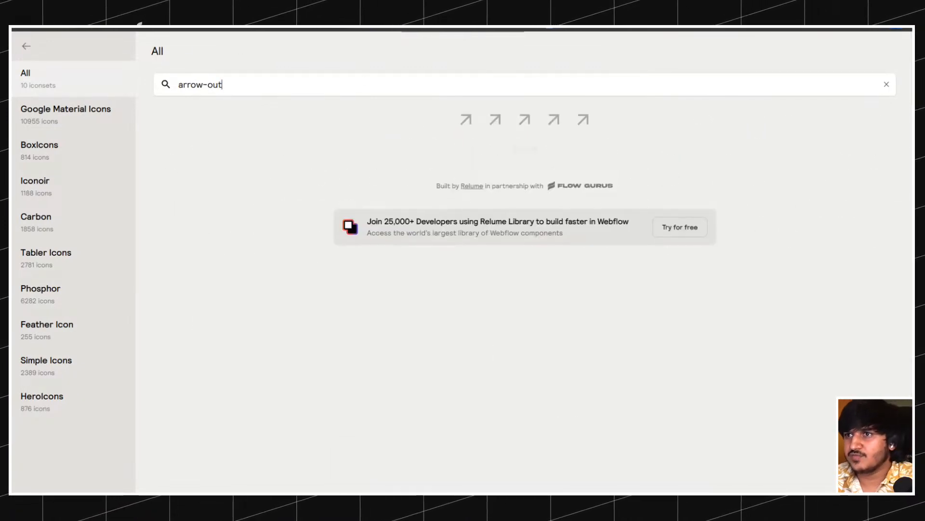
# Download the ic:baseline-arrow-outward icon as an SVG and upload it to the Webflow site's assets.
pyautogui.click(466, 120)
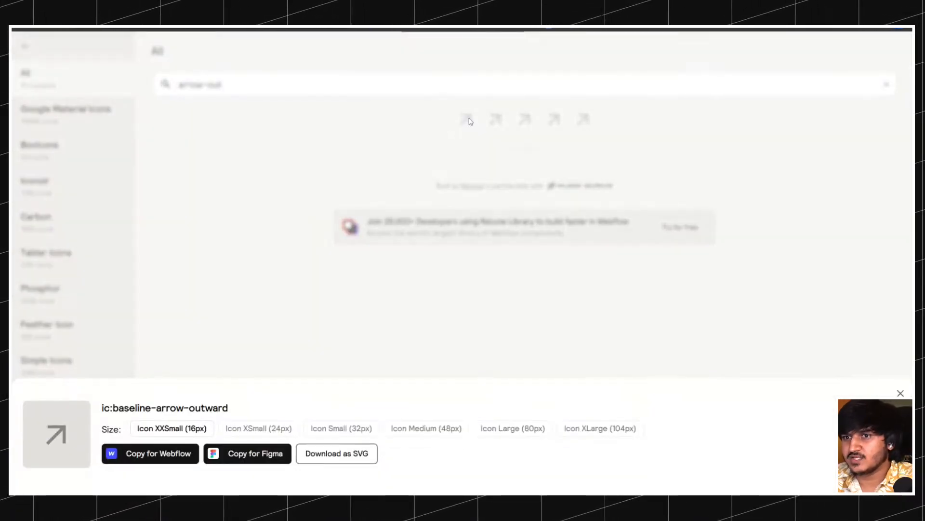
pyautogui.click(156, 455)
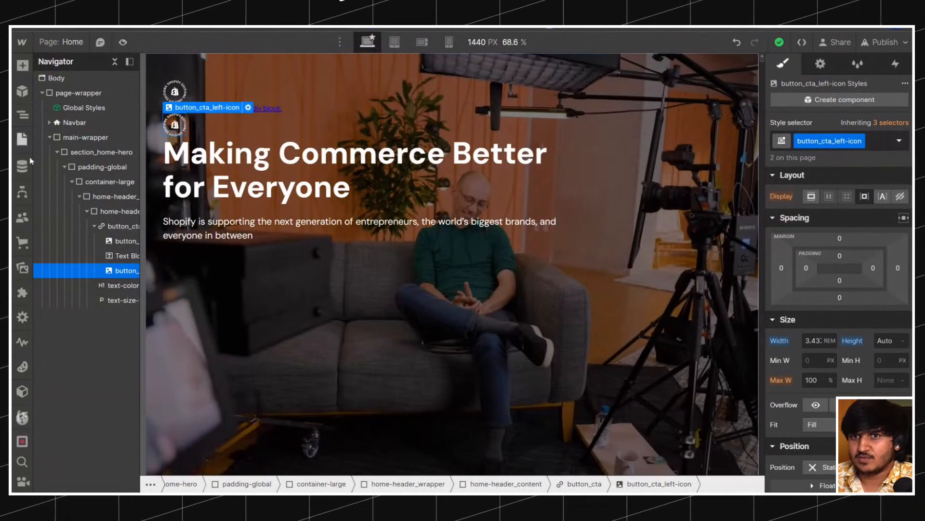
pyautogui.click(23, 266)
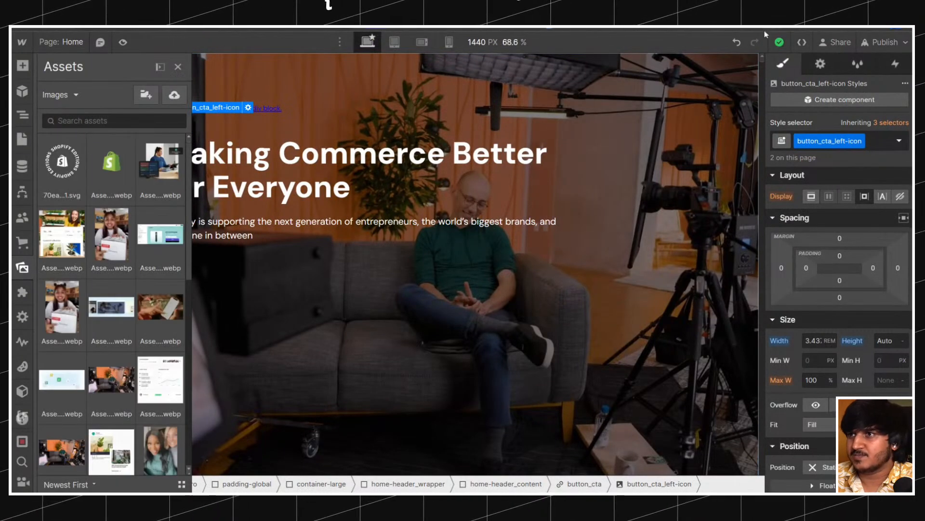
pyautogui.moveTo(764, 35); pyautogui.dragTo(377, 214)
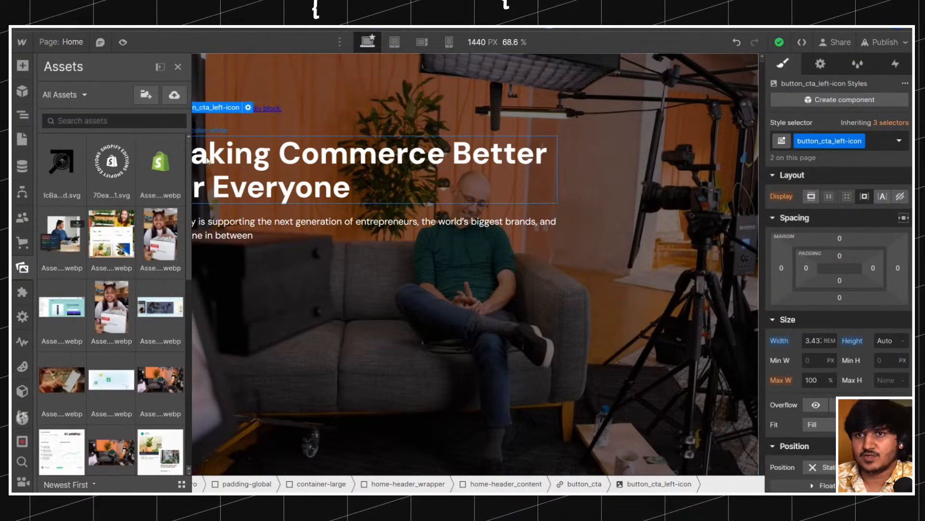
# Copy the SVG code of IcBaselineArrowOutward.svg from its asset details and select the lower icon in button_cta.
pyautogui.click(80, 150)
pyautogui.click(110, 350)
pyautogui.click(260, 132)
pyautogui.click(174, 125)
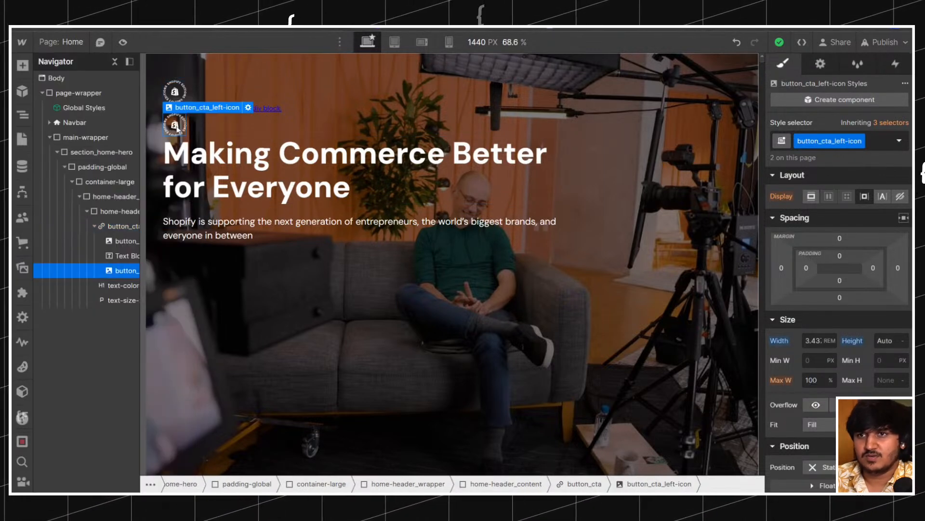
pyautogui.click(29, 261)
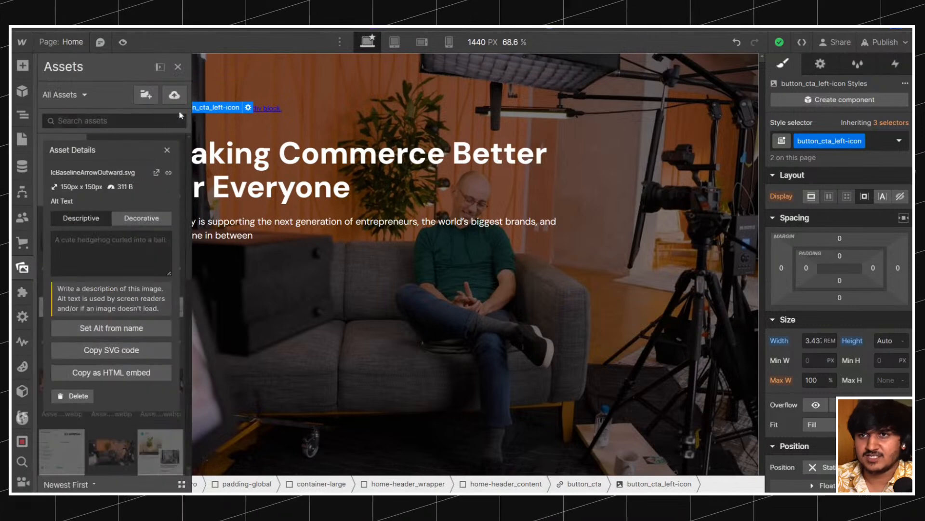
pyautogui.click(193, 139)
pyautogui.click(175, 124)
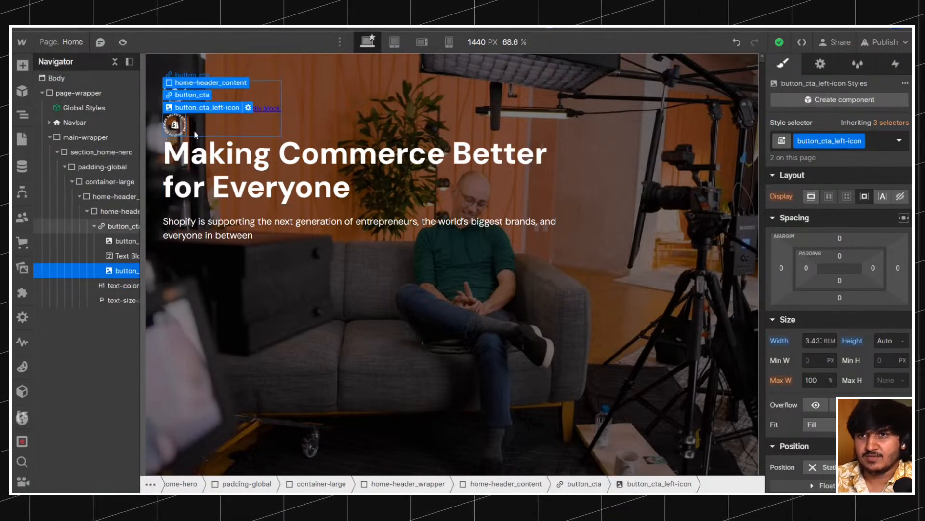
pyautogui.click(23, 268)
pyautogui.click(22, 268)
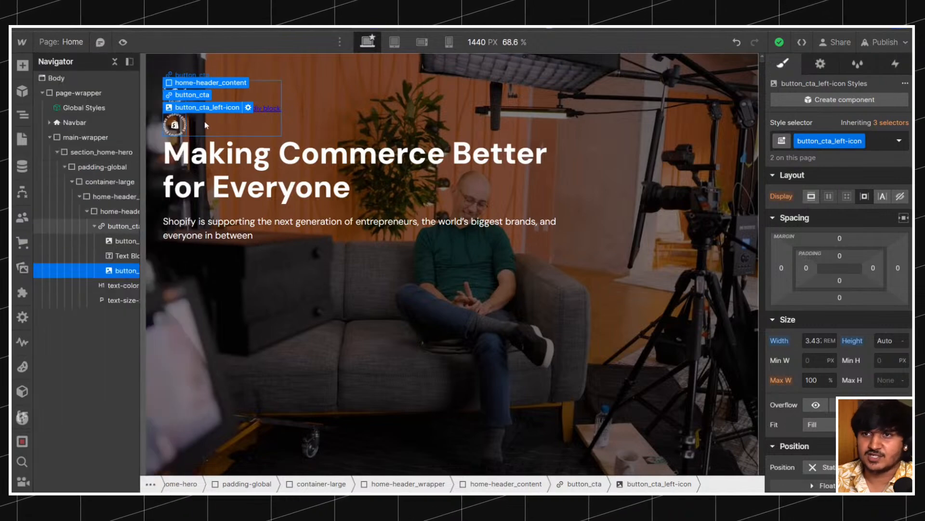
# Add an empty HTML Embed at the end of button_cta and delete the duplicate icon above it.
pyautogui.hotkey('ctrl', 'k')
pyautogui.write('em')
pyautogui.click(378, 140)
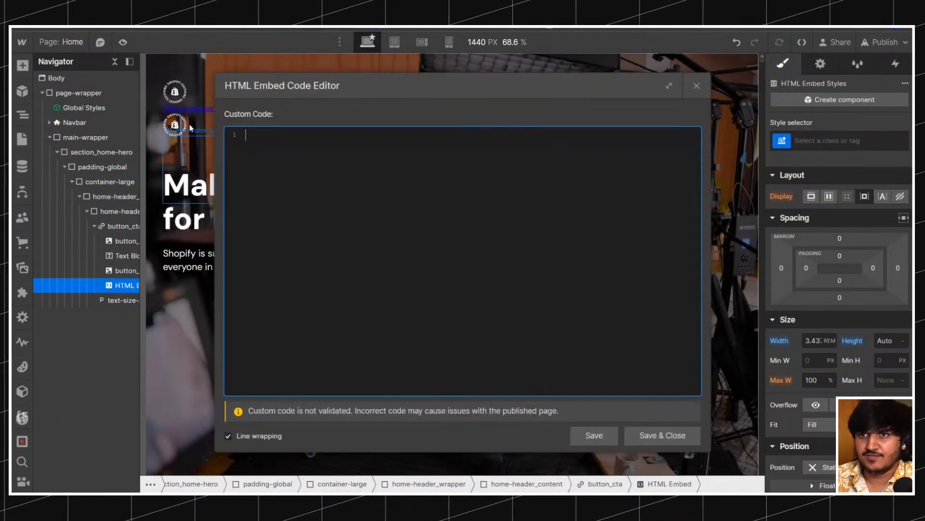
pyautogui.press('Escape')
pyautogui.click(178, 124)
pyautogui.press('Delete')
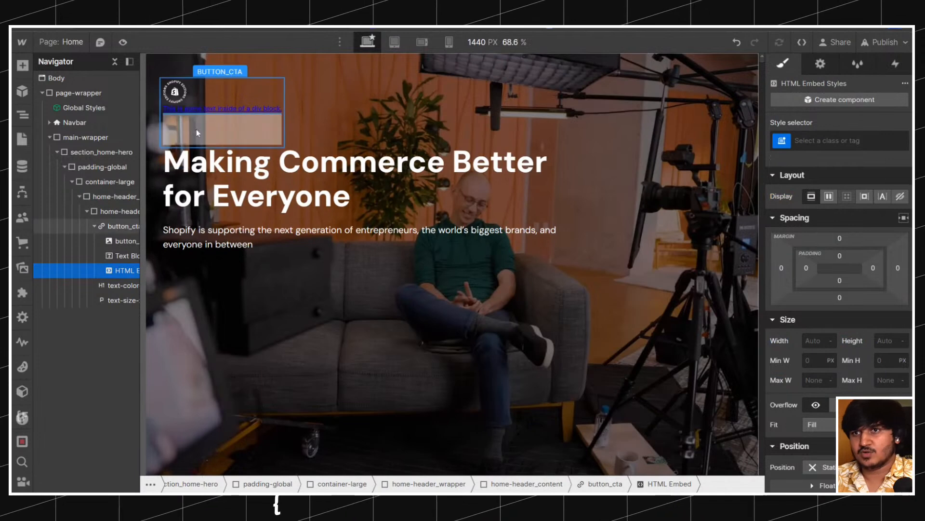
# Copy the SVG code of IcBaselineArrowOutward.svg, paste it into the HTML Embed in button_cta, and save it.
pyautogui.click(22, 279)
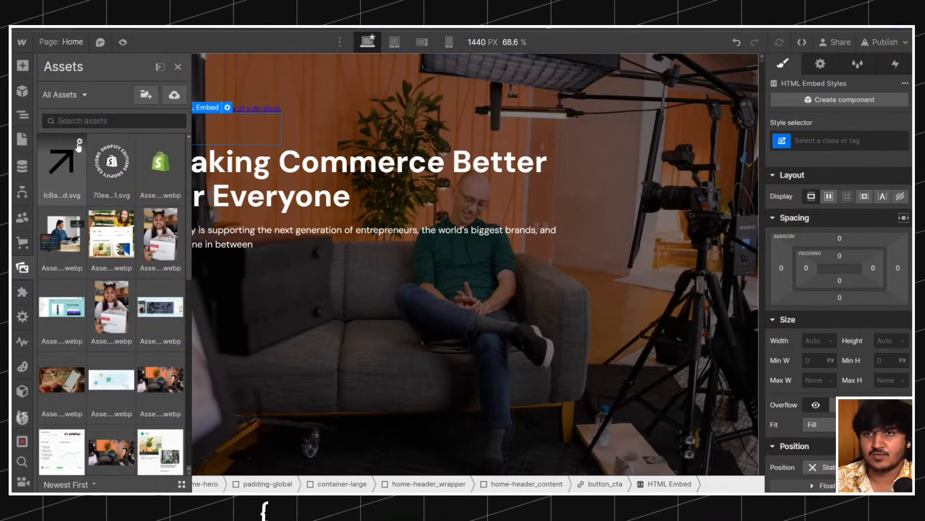
pyautogui.click(79, 142)
pyautogui.click(111, 347)
pyautogui.doubleClick(230, 116)
pyautogui.hotkey('ctrl', 'v')
pyautogui.click(663, 436)
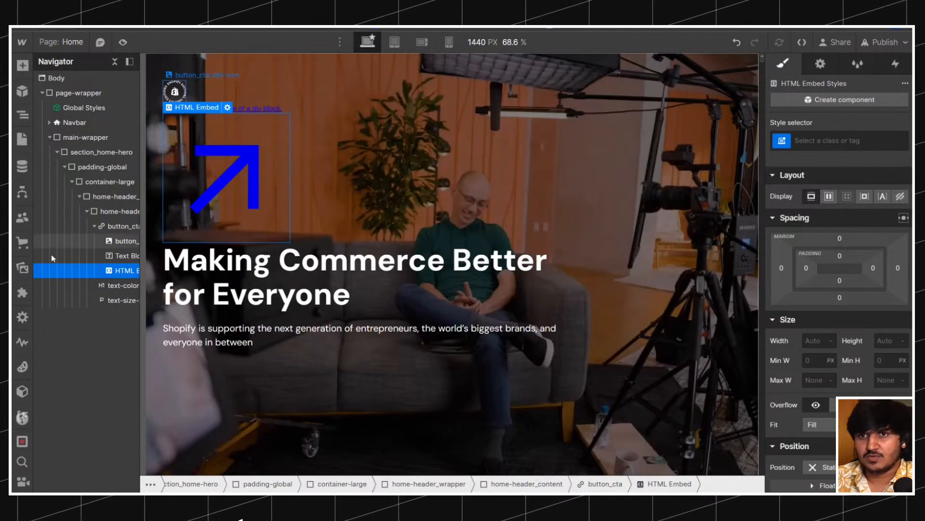
# Examine the SVG source of IcBaselineArrowOutward.svg in a separate browser page, then return to the Webflow canvas.
pyautogui.click(22, 272)
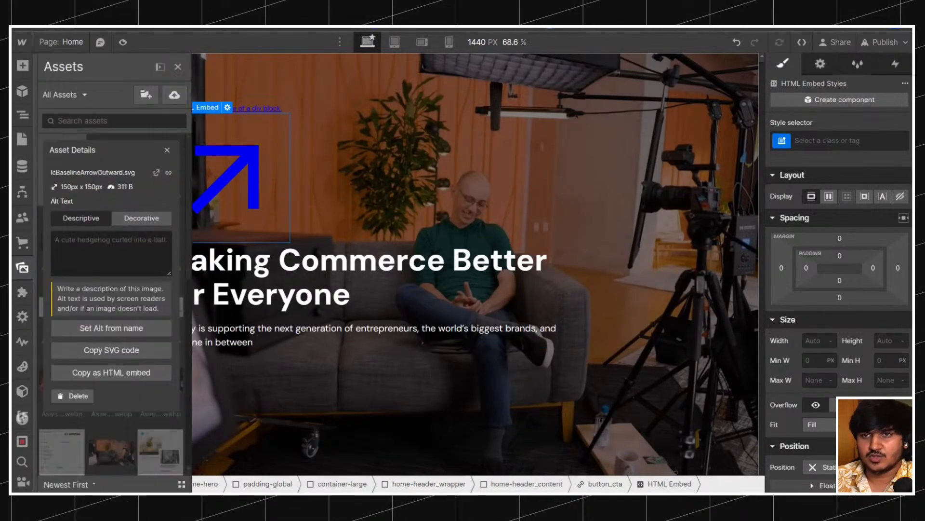
pyautogui.click(156, 173)
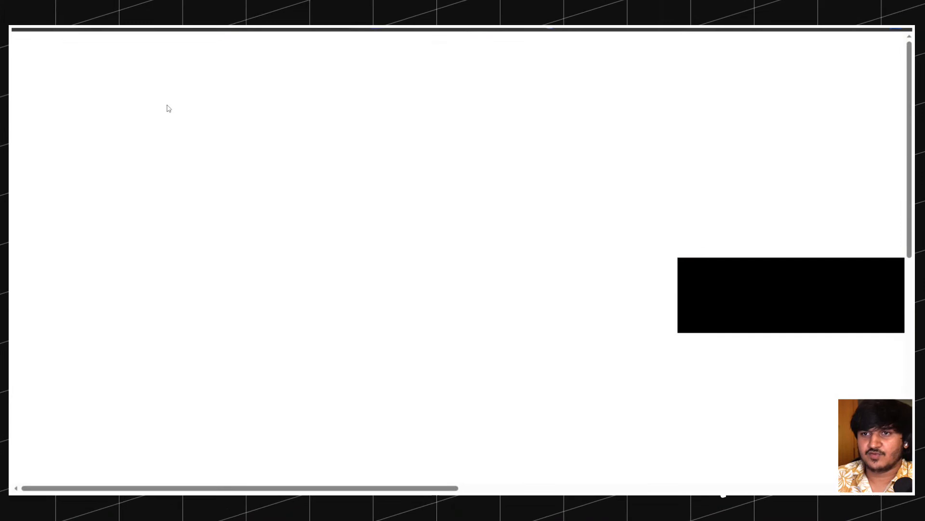
pyautogui.hotkey('ctrl', 'a')
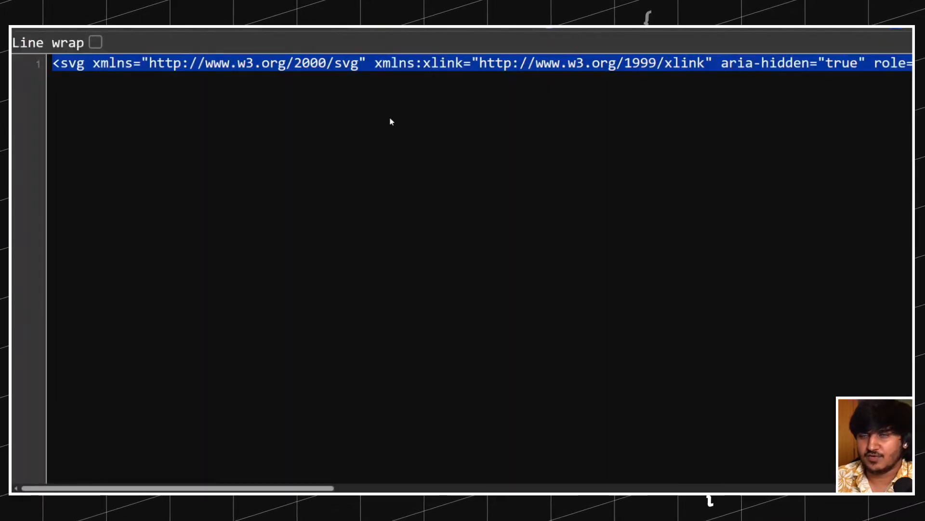
pyautogui.hotkey('ctrl', 'w')
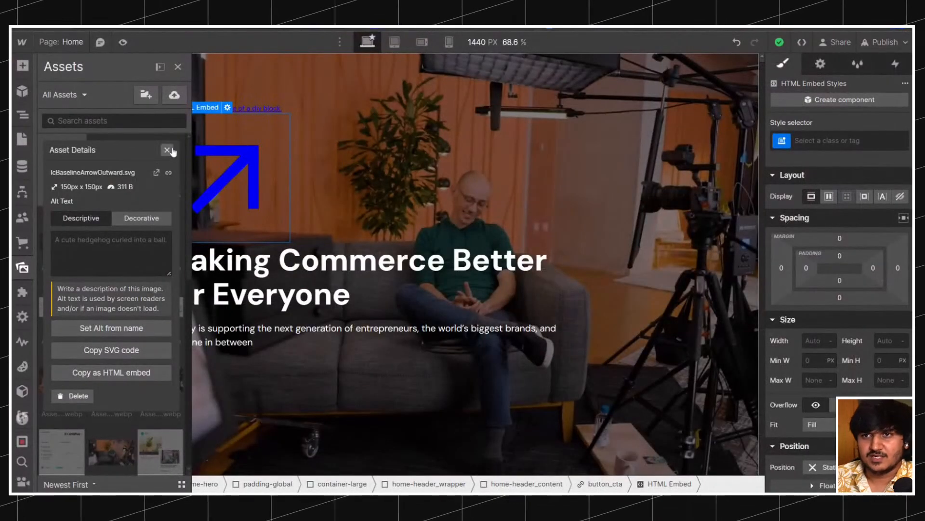
pyautogui.click(167, 150)
pyautogui.press('z')
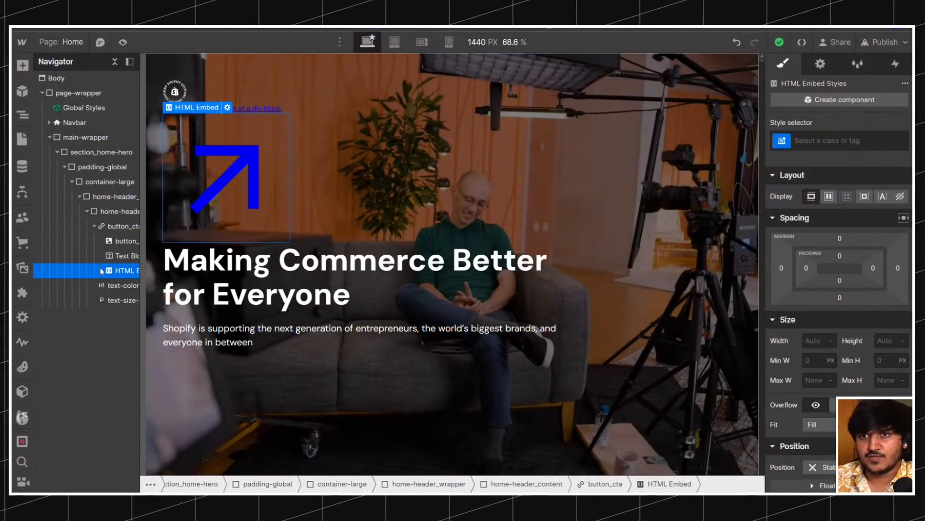
# Create the class button_cta_right-icon on the arrow's HTML Embed.
pyautogui.click(841, 140)
pyautogui.write('button_cta_')
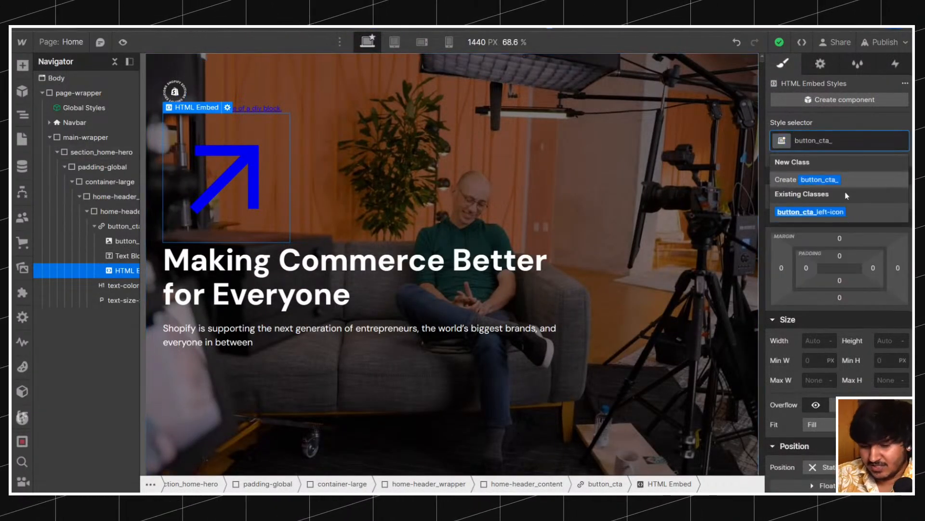
pyautogui.write('right-ic')
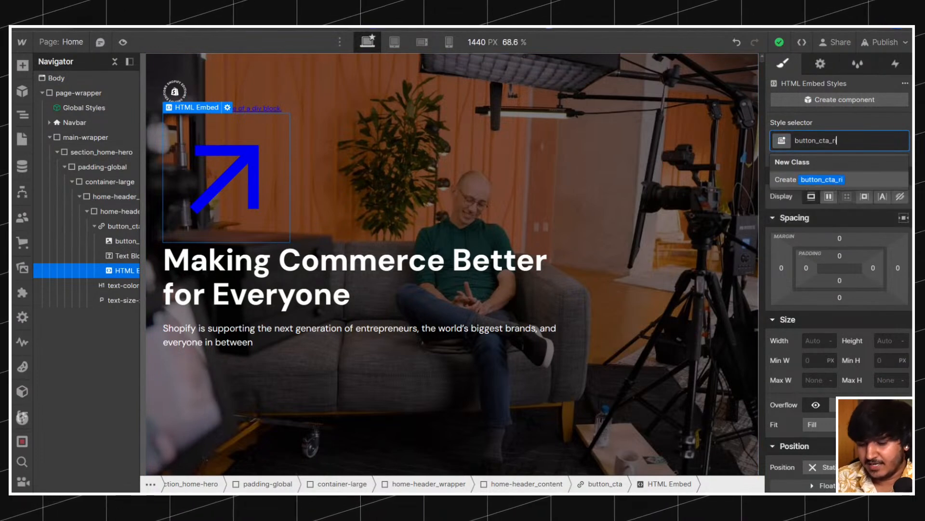
pyautogui.press('Return')
pyautogui.write('-icon')
pyautogui.press('Return')
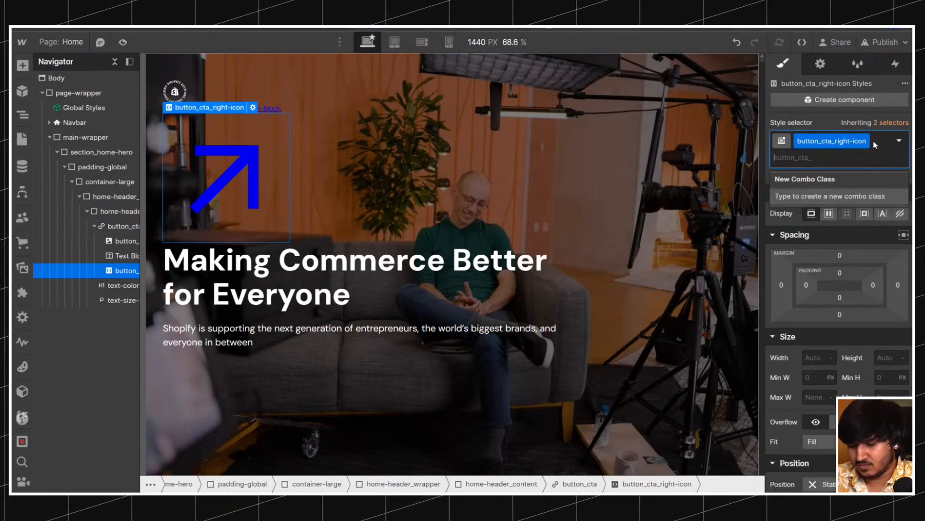
# Try replacing right-icon with arrow in the HTML Embed's class and undo the attempt.
pyautogui.press('BackSpace')
pyautogui.write('arrow')
pyautogui.press('Return')
pyautogui.click(737, 42)
pyautogui.click(736, 42)
pyautogui.click(735, 43)
pyautogui.click(755, 42)
# Give the arrow's HTML Embed the class name button_cta_arrow.
pyautogui.doubleClick(832, 140)
pyautogui.write('button_cta_arrow')
pyautogui.press('Return')
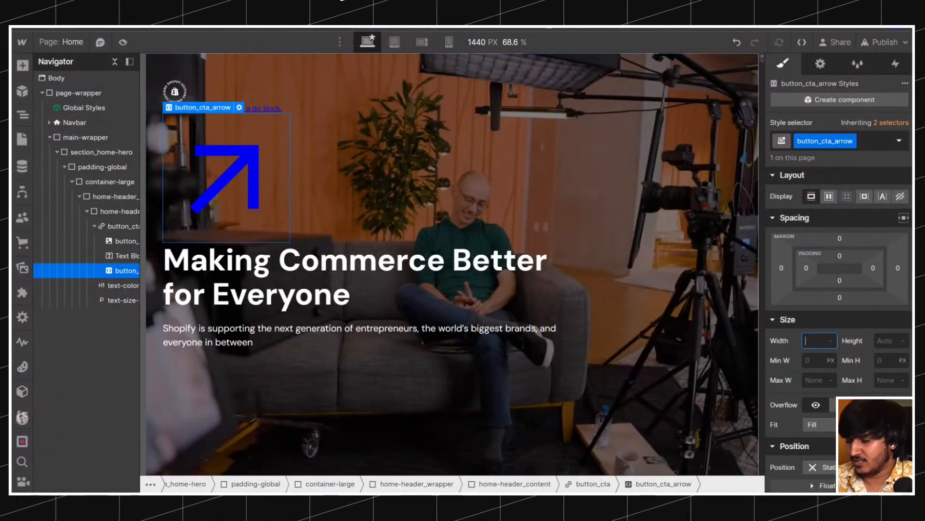
# Set the width of button_cta_arrow to 1.5 rem.
pyautogui.write('2')
pyautogui.press('BackSpace')
pyautogui.write('1.5rem')
pyautogui.press('Return')
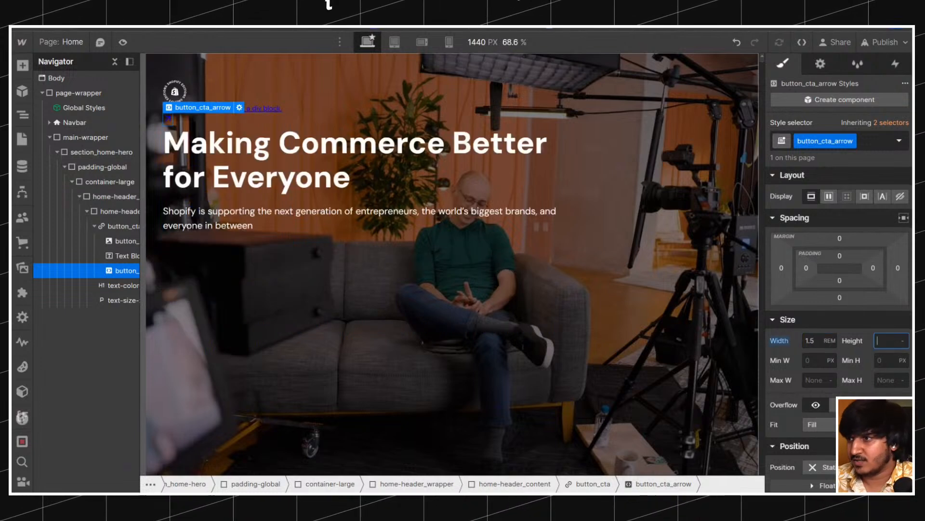
# Set the text color of button_cta_arrow to white.
pyautogui.scroll(-5, 824, 302)
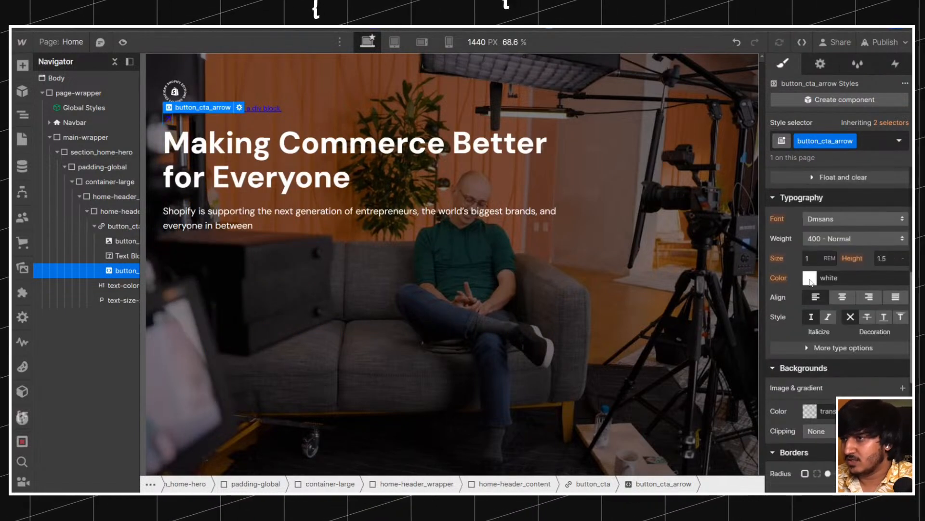
pyautogui.click(810, 278)
pyautogui.click(770, 294)
pyautogui.click(797, 242)
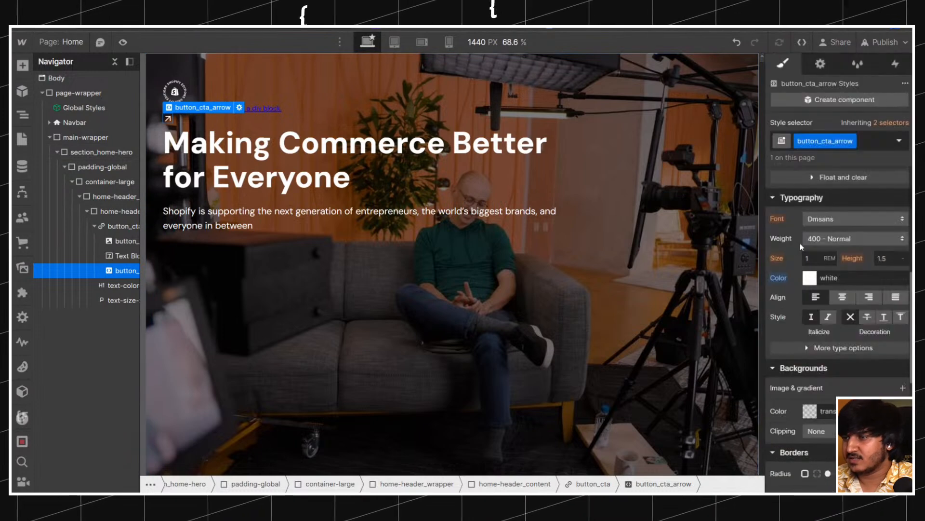
# Make button_cta_arrow a flex container centered on both axes and set its width and height to 2 rem.
pyautogui.scroll(5, 815, 255)
pyautogui.click(829, 196)
pyautogui.scroll(-3, 838, 251)
pyautogui.click(811, 357)
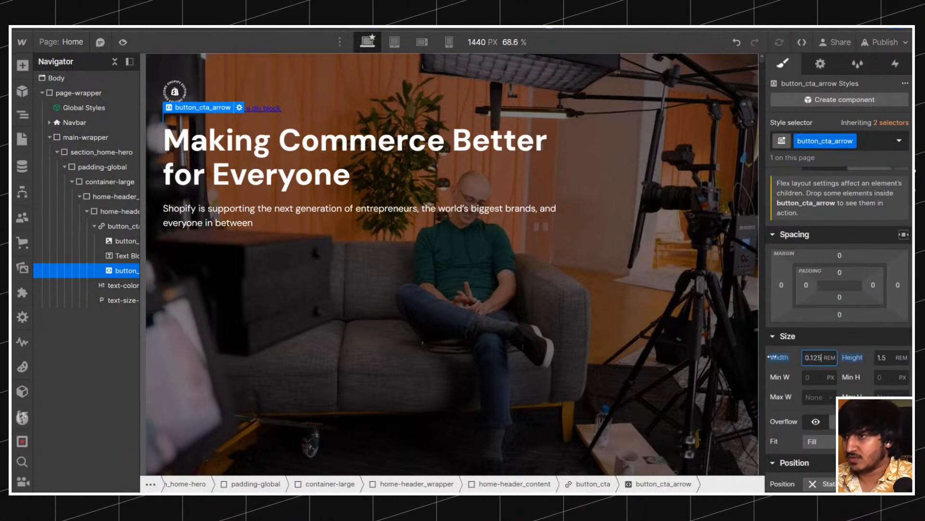
pyautogui.press('Tab')
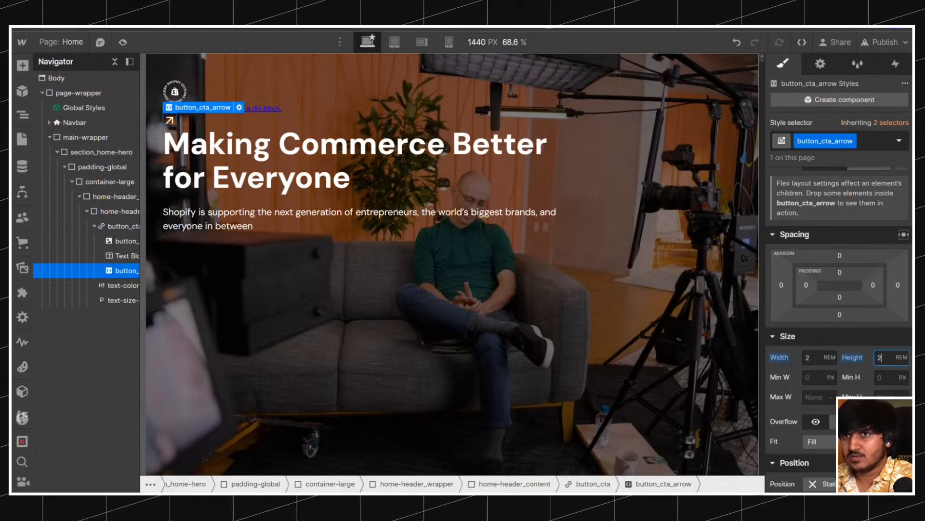
# Make the button_cta link block a horizontal flex container with its children aligned to the center.
pyautogui.click(123, 226)
pyautogui.scroll(3, 839, 289)
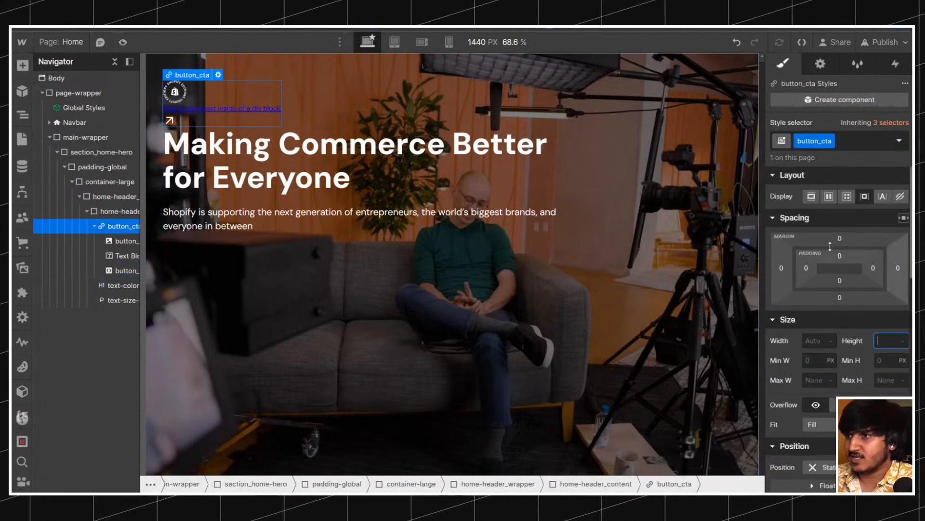
pyautogui.click(829, 197)
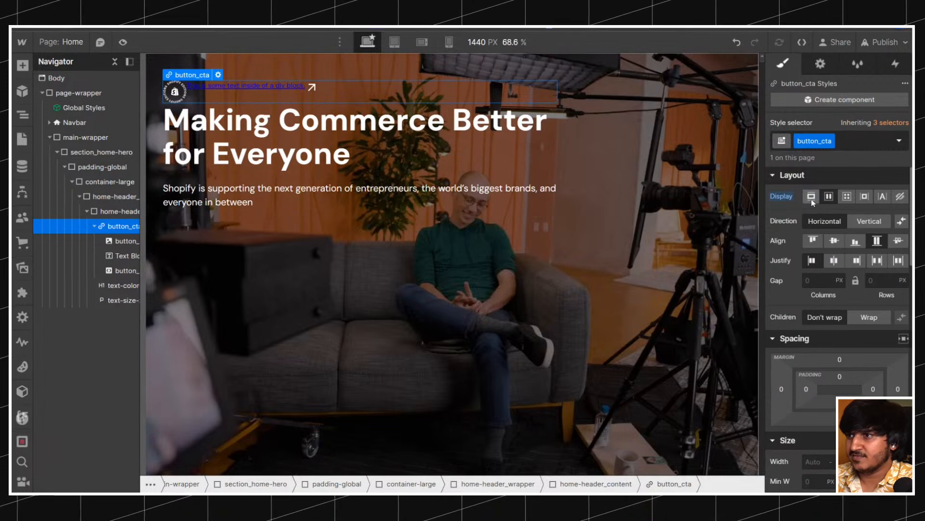
pyautogui.click(834, 240)
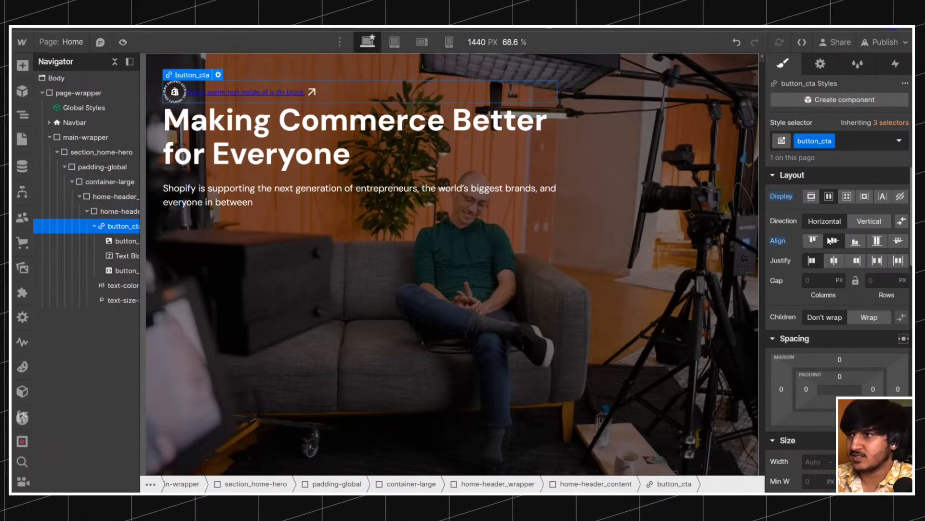
# Set button_cta's column gap to 1 rem and its padding on all four sides to 0.625 rem.
pyautogui.write('1e')
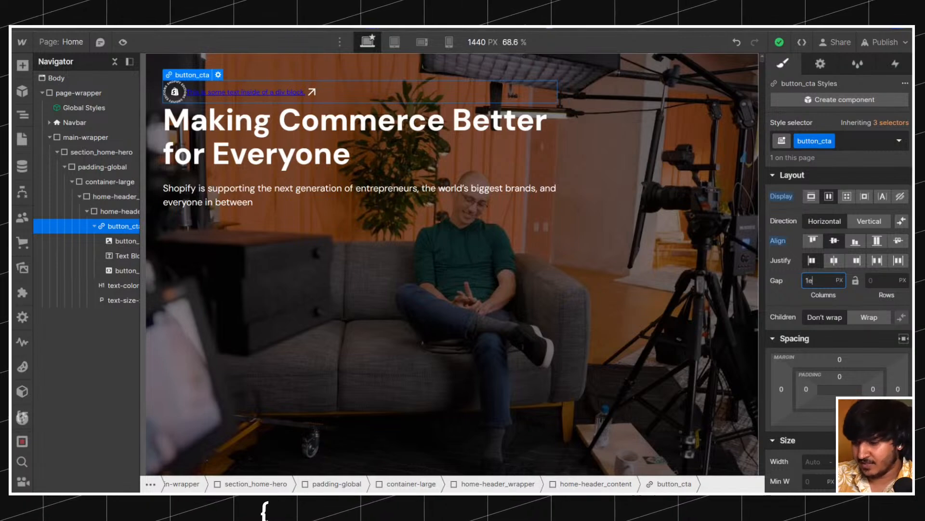
pyautogui.press('BackSpace')
pyautogui.write('rem')
pyautogui.press('Return')
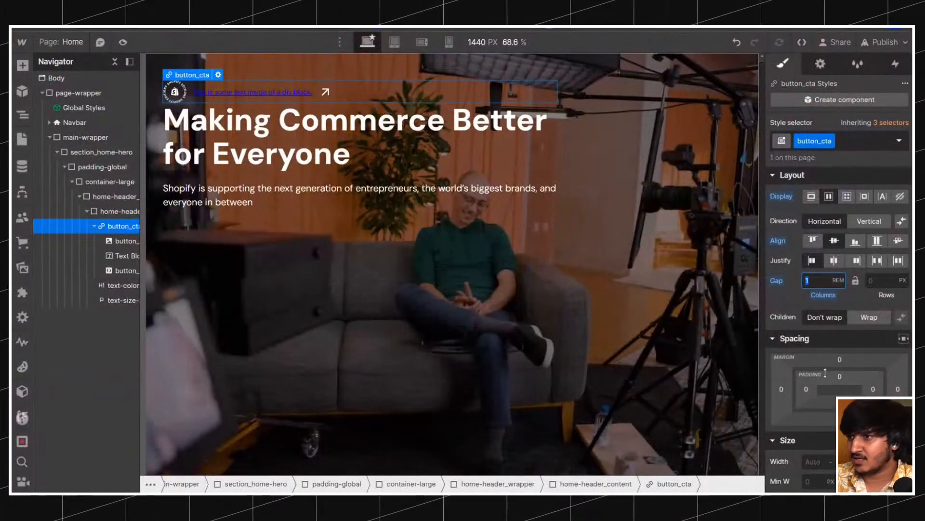
pyautogui.click(840, 377)
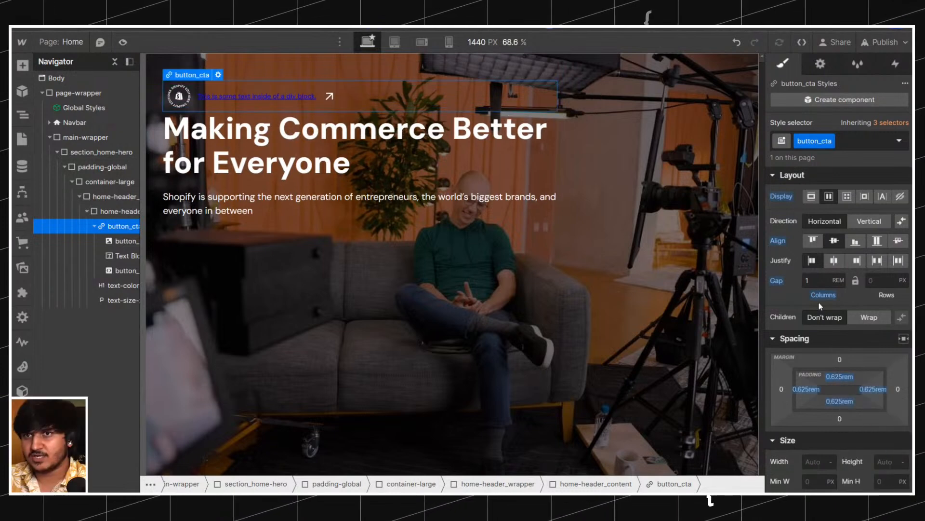
# Give button_cta a solid 1 px white border on all sides.
pyautogui.scroll(-10, 820, 304)
pyautogui.click(94, 227)
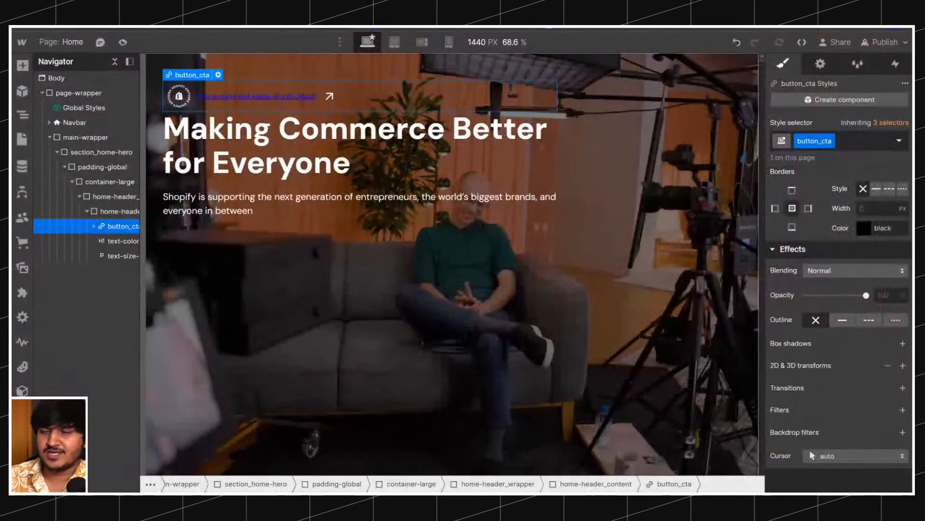
pyautogui.click(874, 209)
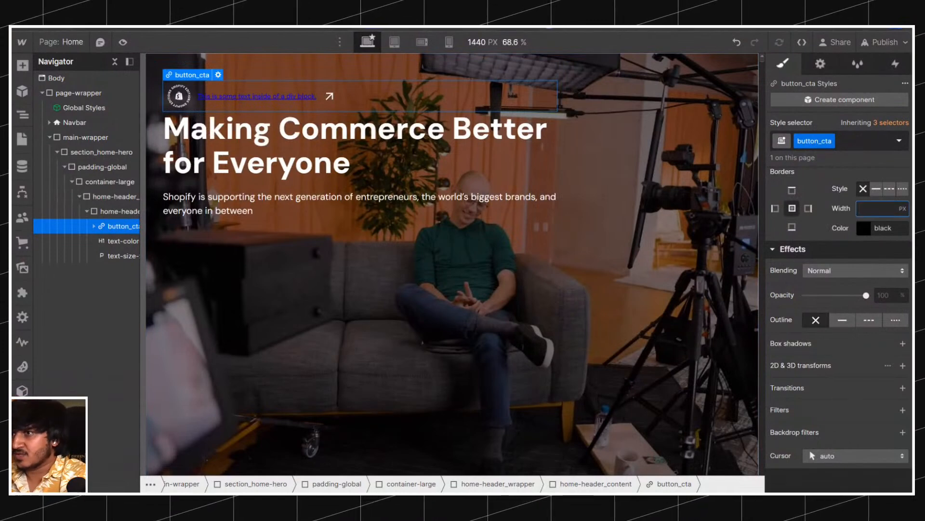
pyautogui.write('1')
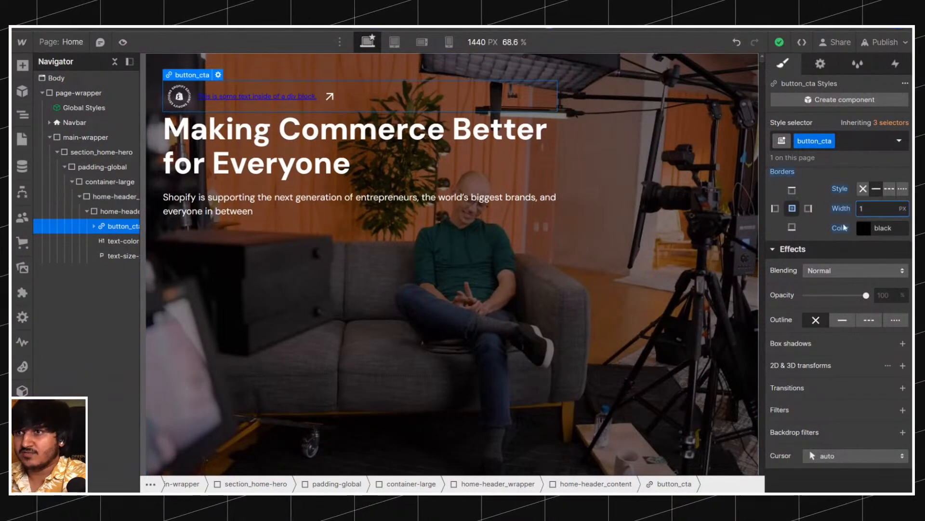
pyautogui.click(870, 228)
pyautogui.write('white')
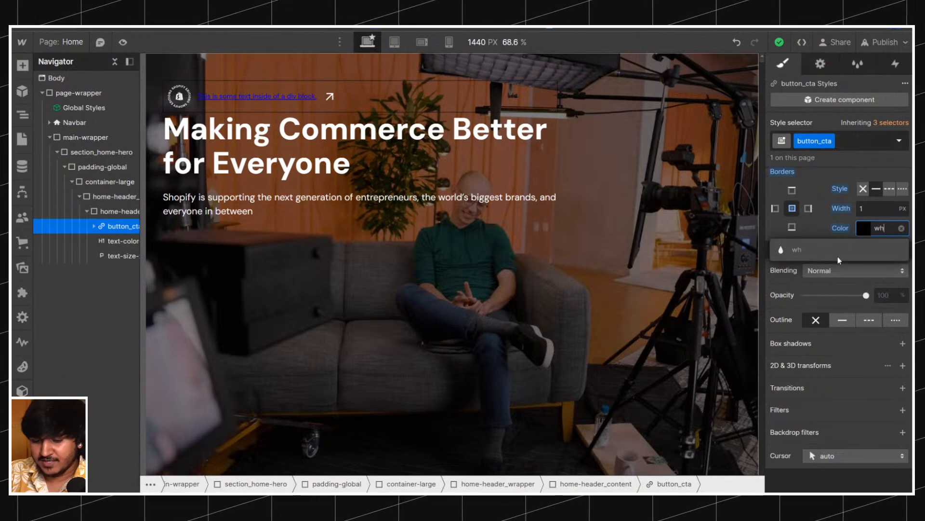
pyautogui.press('Return')
# Save button_cta's border color #ffffff as a reusable swatch named White.
pyautogui.click(865, 227)
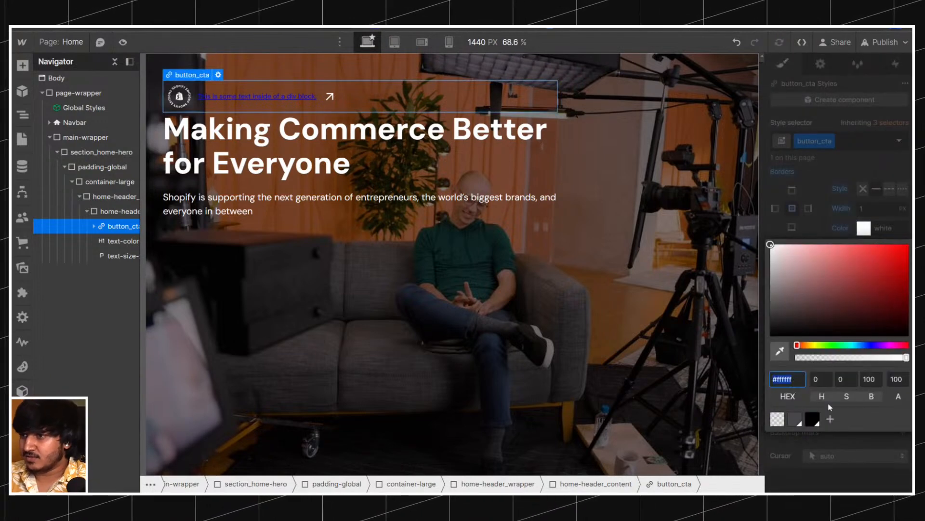
pyautogui.click(839, 420)
pyautogui.press('Return')
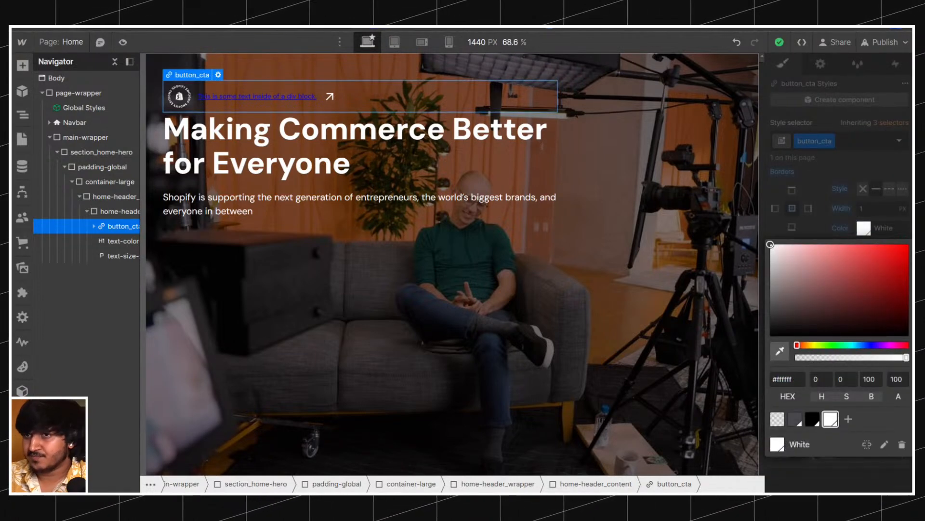
pyautogui.click(815, 139)
# Apply the White swatch as button_cta's text color.
pyautogui.scroll(5, 820, 220)
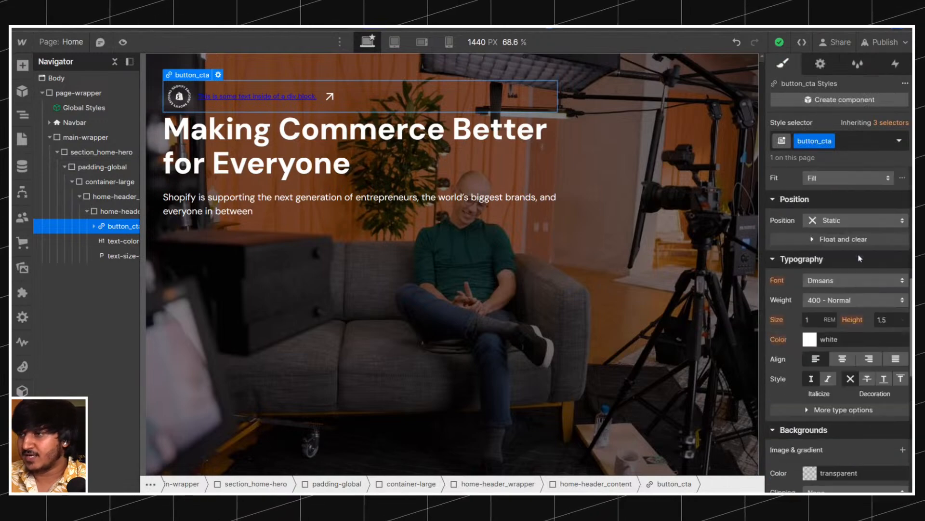
pyautogui.click(808, 343)
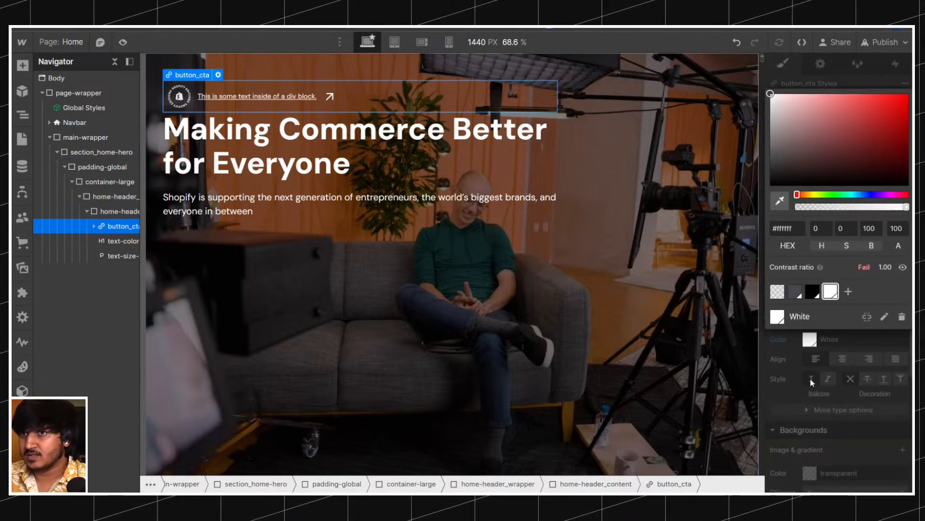
pyautogui.click(812, 379)
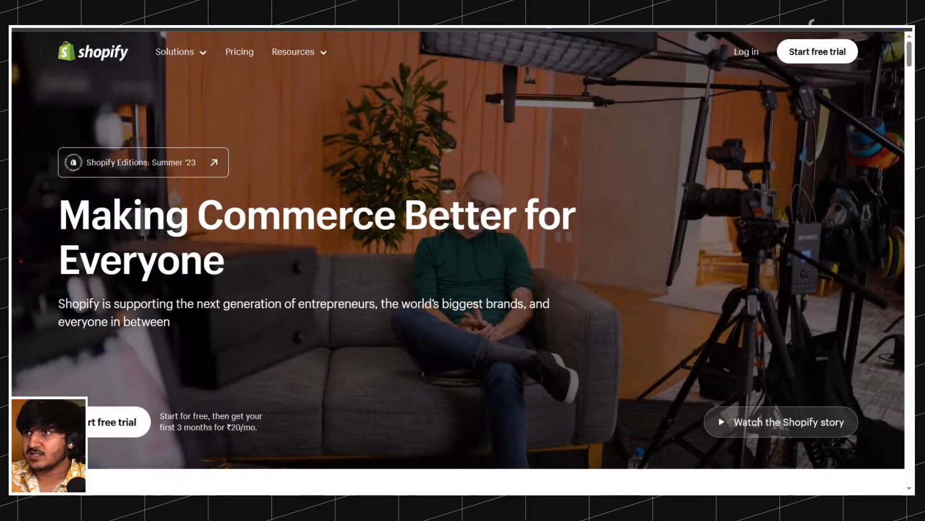
# Inspect the Shopify Editions label's font with WhatFont on the Shopify homepage and set button_cta's font size to 0.875 rem (14/16).
pyautogui.click(164, 163)
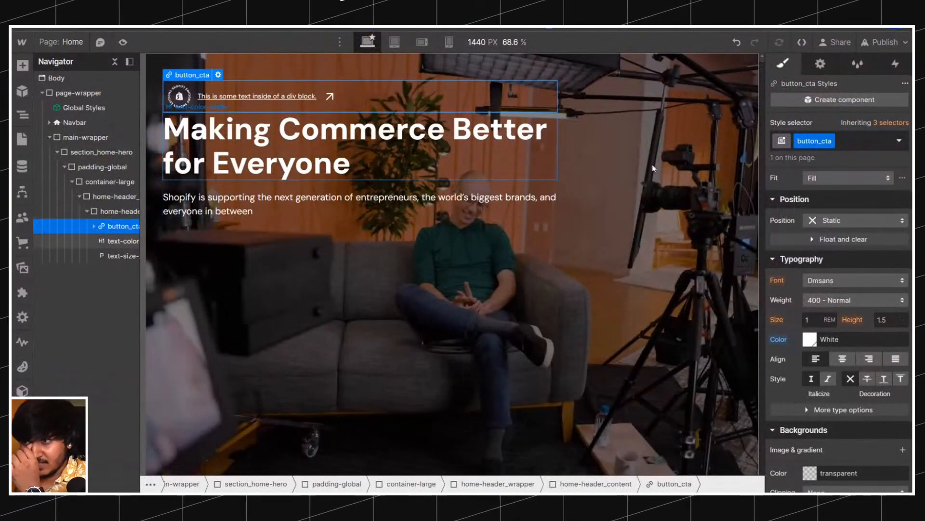
pyautogui.write('/16')
pyautogui.press('Return')
pyautogui.hotkey('ctrl', 'a')
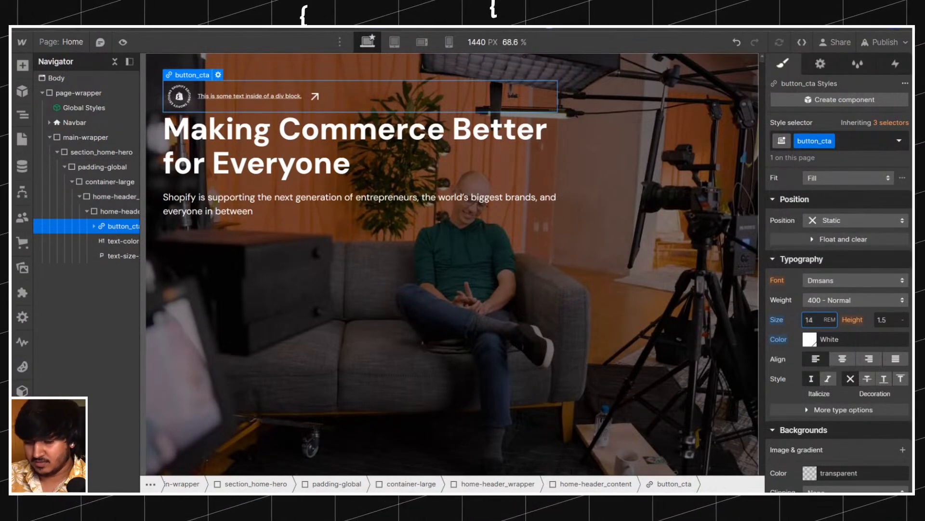
pyautogui.click(811, 319)
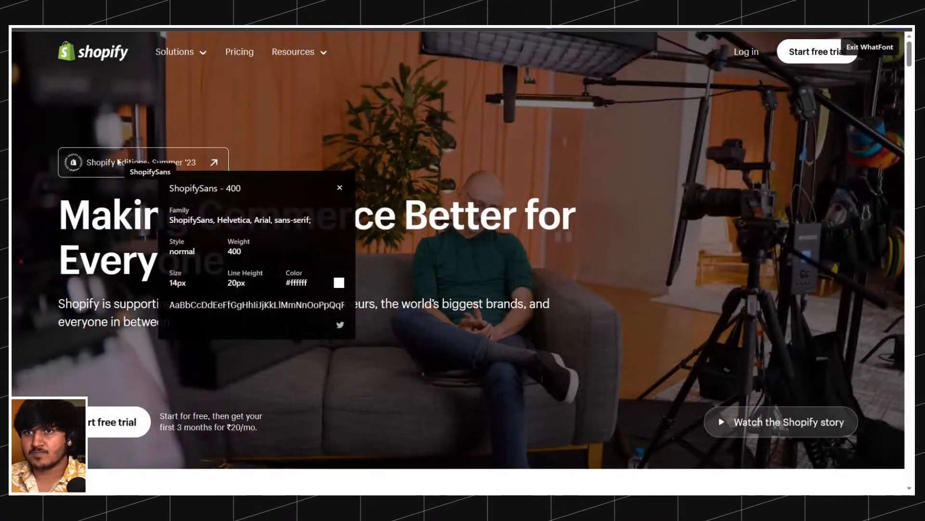
pyautogui.click(340, 187)
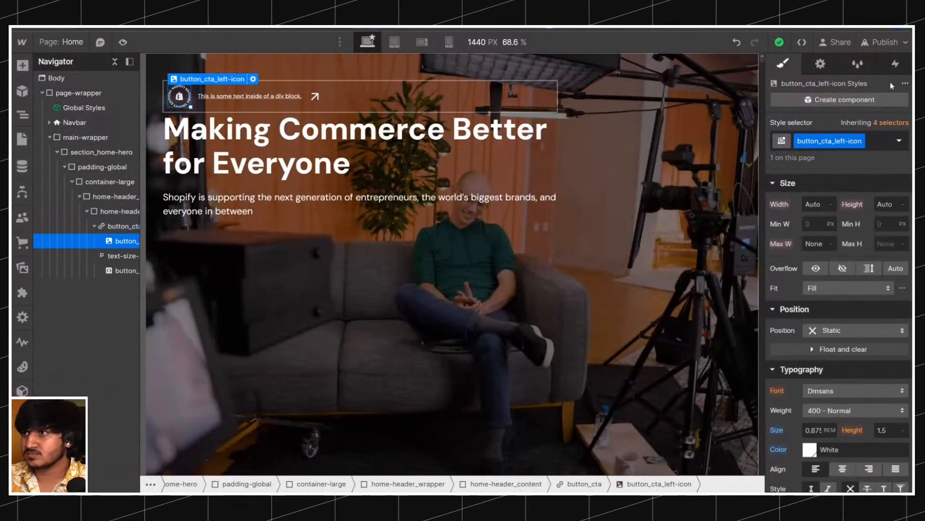
# Clear the size style overrides on button_cta_left-icon and set its image height to auto with HiDPI enabled.
pyautogui.click(820, 65)
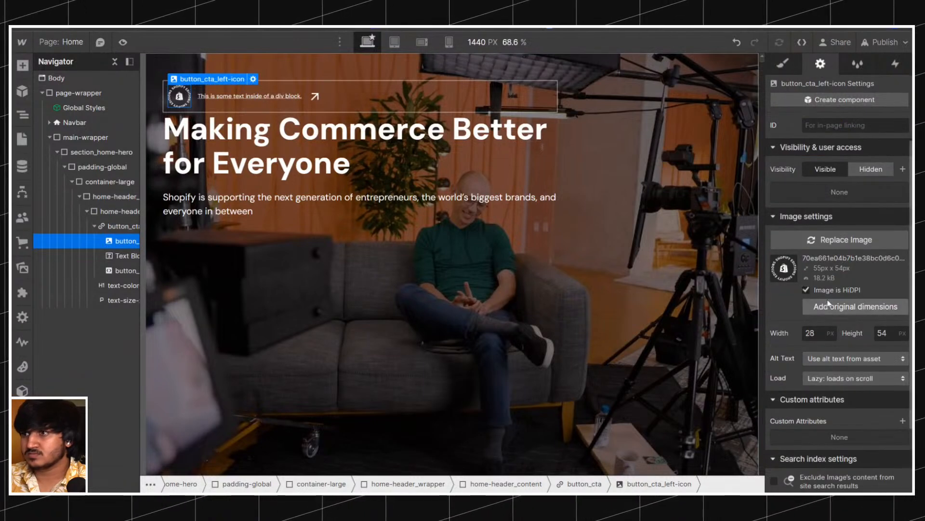
pyautogui.click(783, 63)
pyautogui.keyDown('alt'); pyautogui.click(779, 401); pyautogui.keyUp('alt')
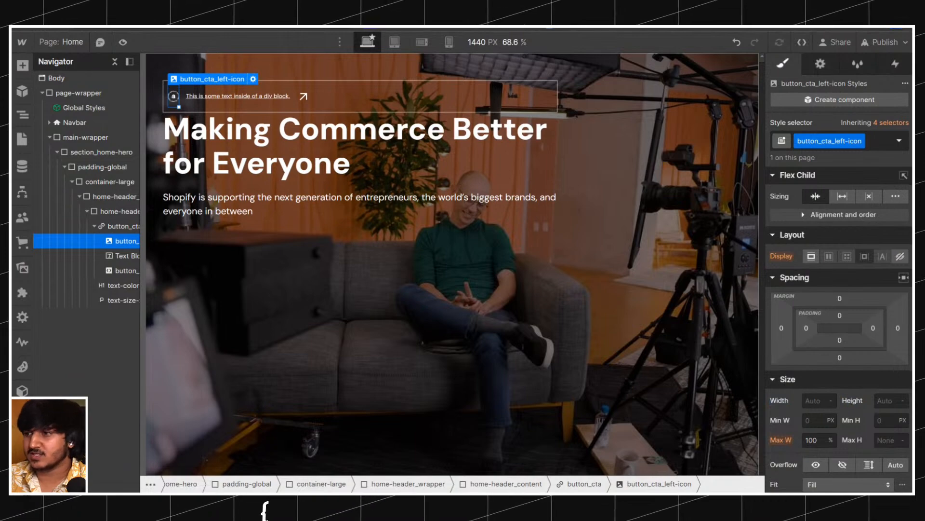
pyautogui.click(823, 64)
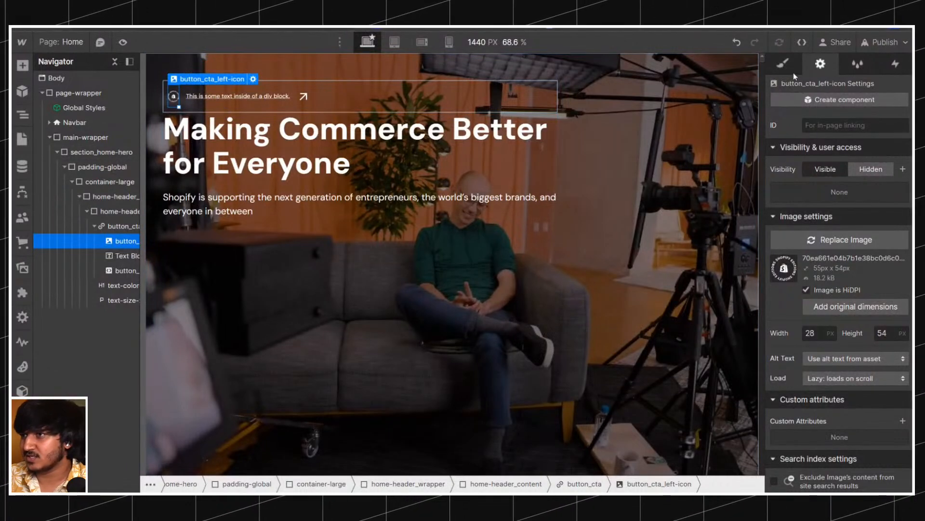
pyautogui.click(814, 333)
pyautogui.click(886, 333)
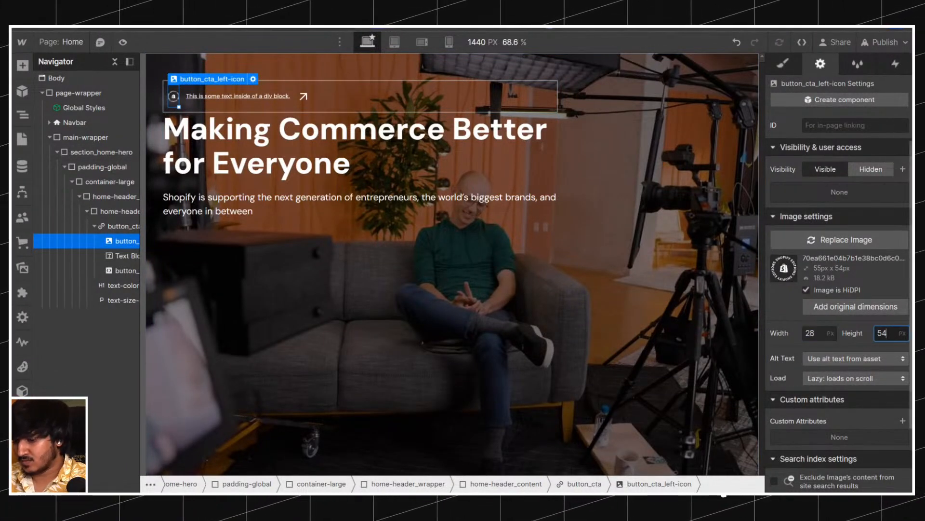
pyautogui.click(806, 290)
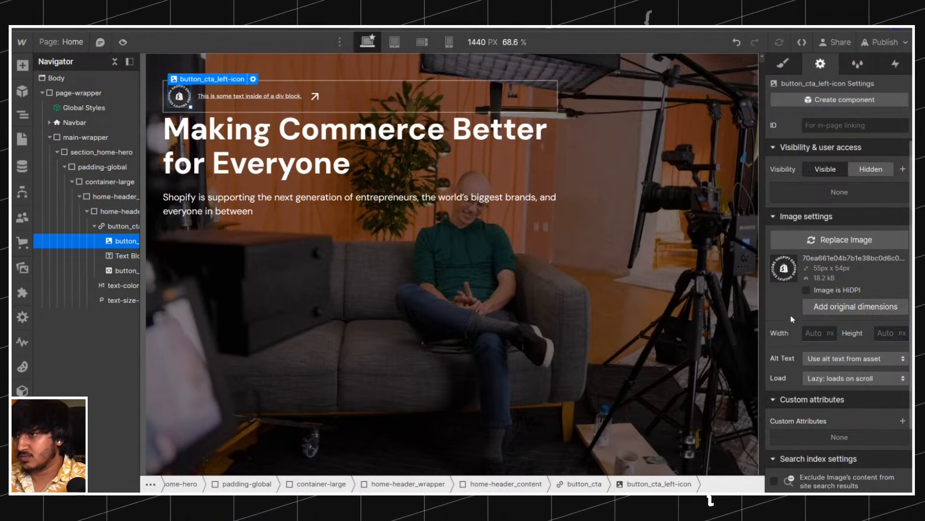
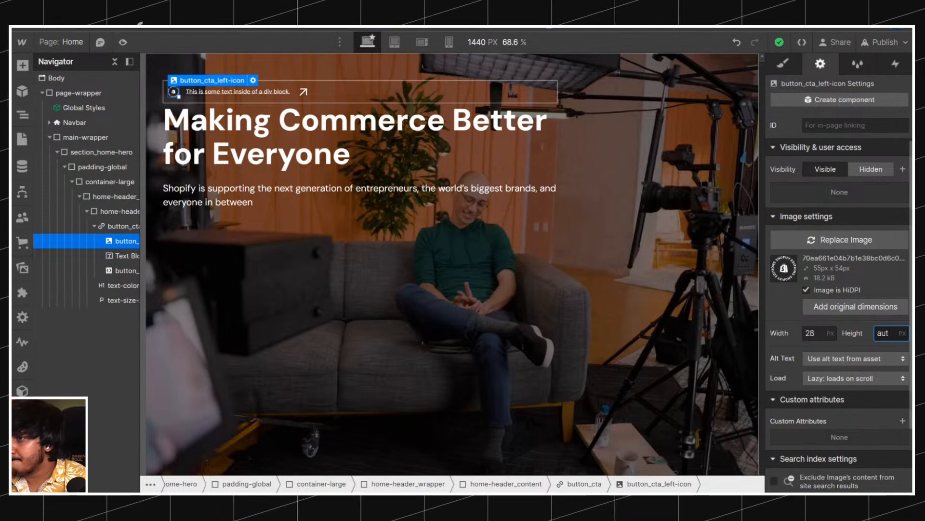
# Set the width and height of button_cta_left-icon to 1.75 rem each.
pyautogui.click(783, 64)
pyautogui.click(832, 403)
pyautogui.click(834, 264)
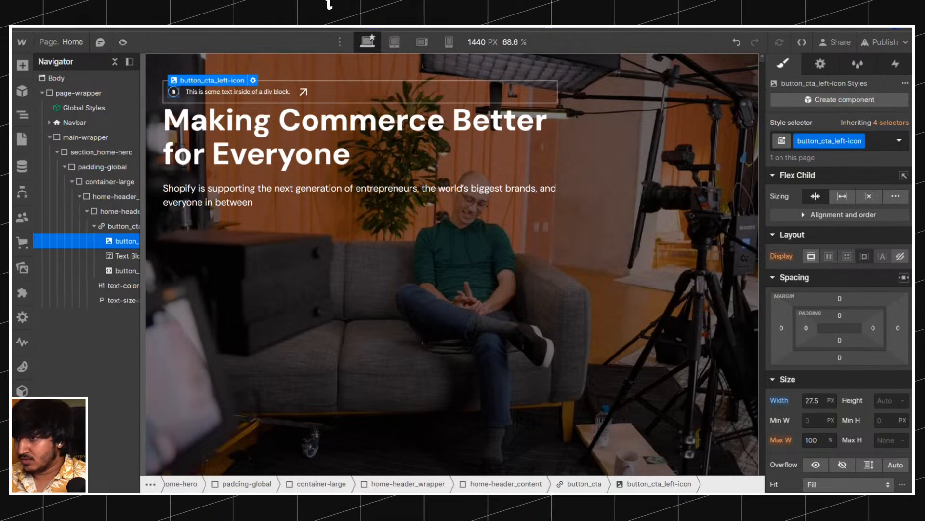
pyautogui.write('1.75rem')
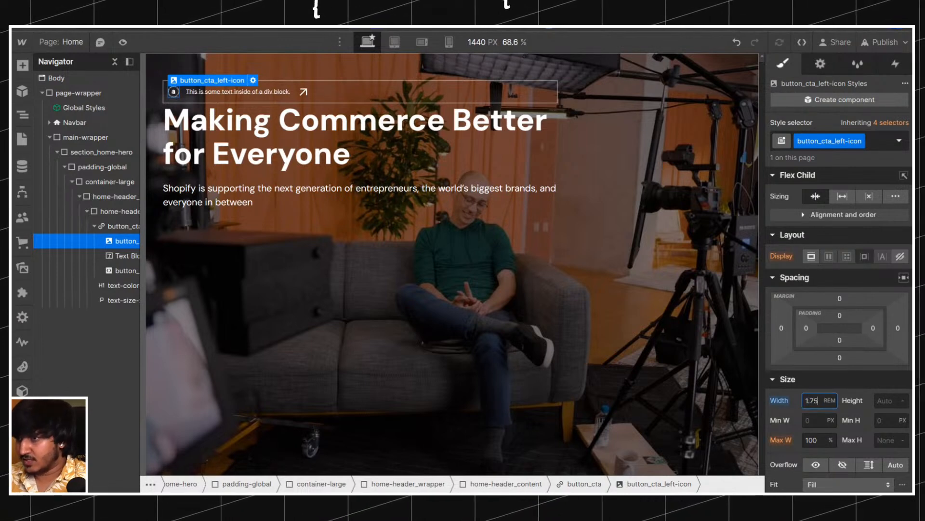
pyautogui.press('Tab')
pyautogui.write('1.75')
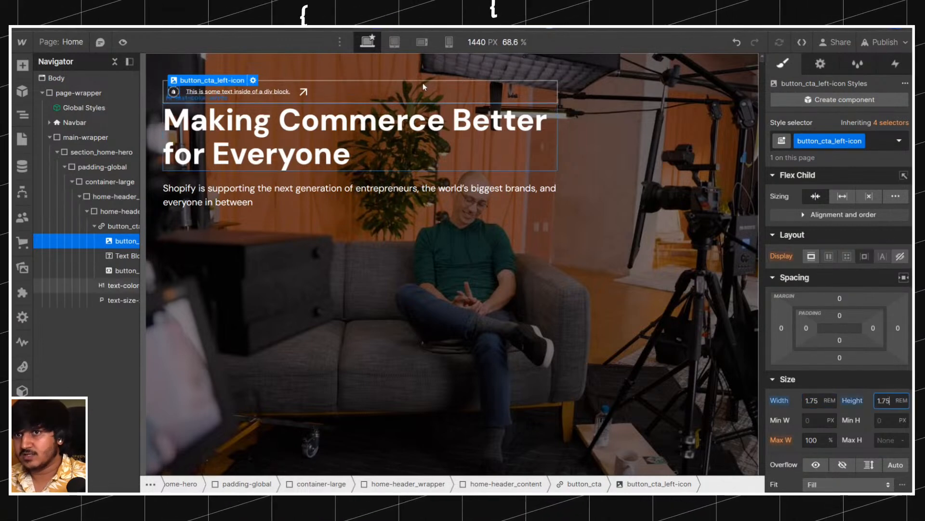
# Change the width and height of button_cta_arrow to 1.5 rem each, using 24/16 for the conversion.
pyautogui.click(304, 90)
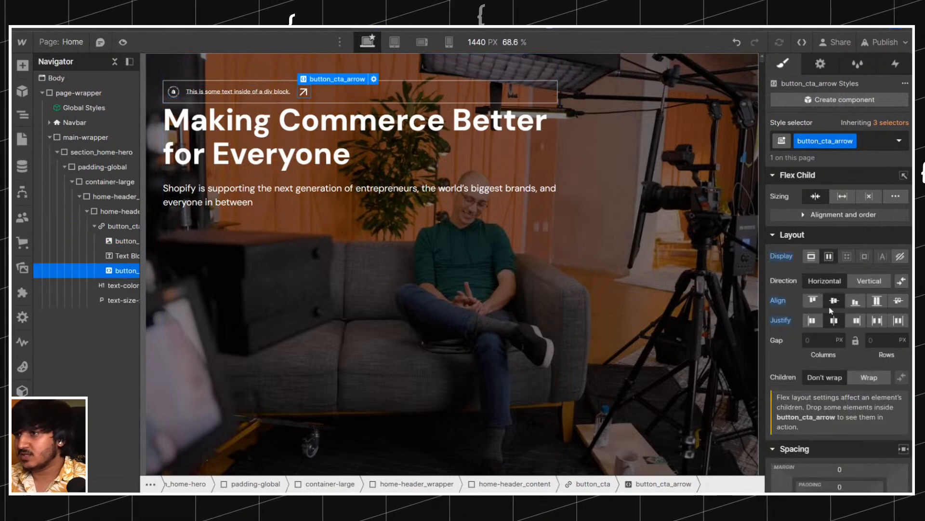
pyautogui.scroll(-4, 831, 308)
pyautogui.click(812, 340)
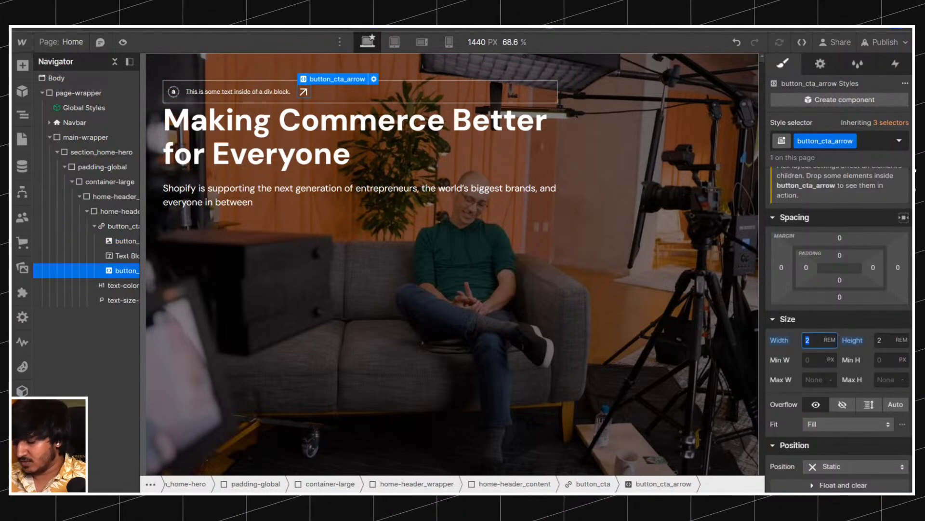
pyautogui.write('24/16')
pyautogui.press('Return')
pyautogui.click(880, 339)
pyautogui.write('2')
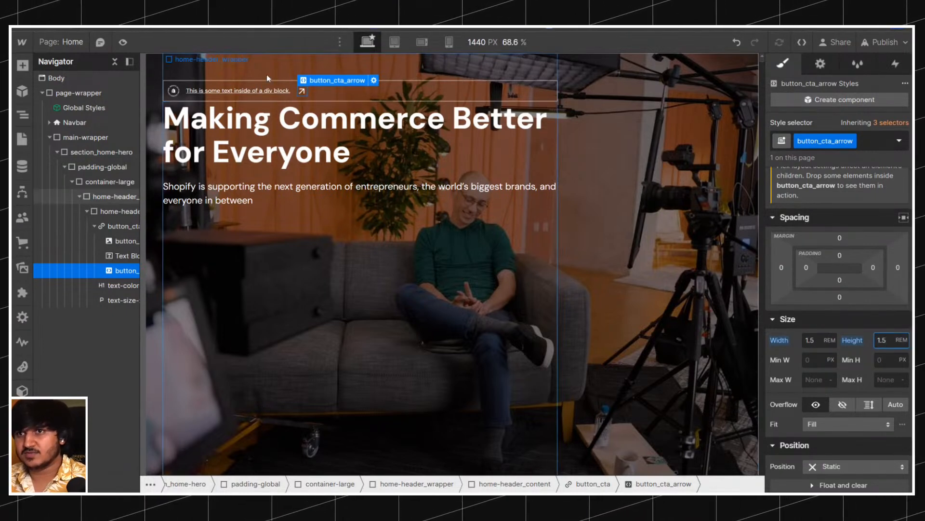
# Select button_cta, clear the Navigator out of view and set the canvas width to 1440 px.
pyautogui.click(434, 86)
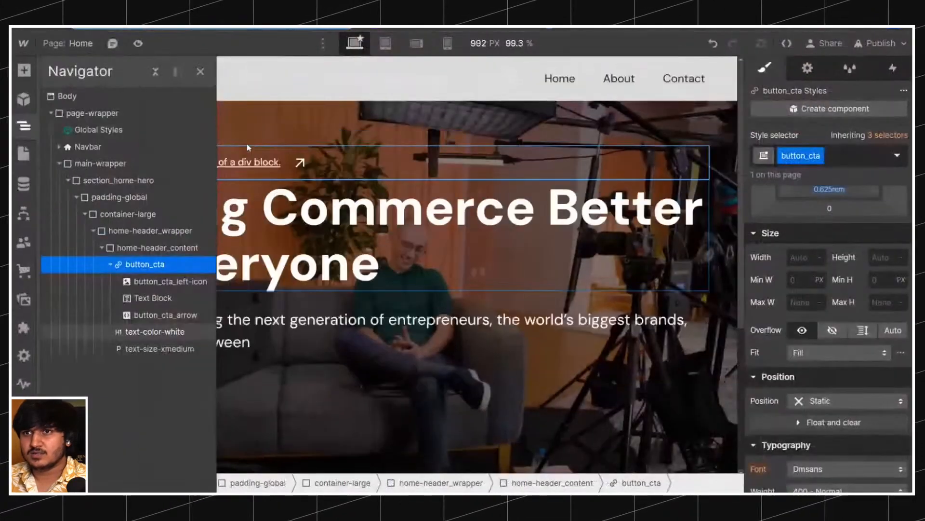
pyautogui.click(201, 71)
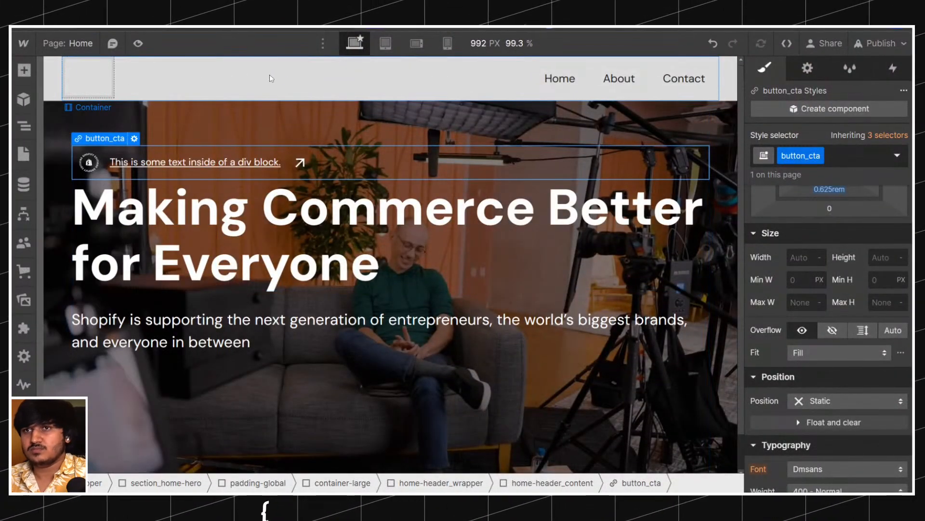
pyautogui.click(482, 44)
pyautogui.write('1440')
pyautogui.press('Return')
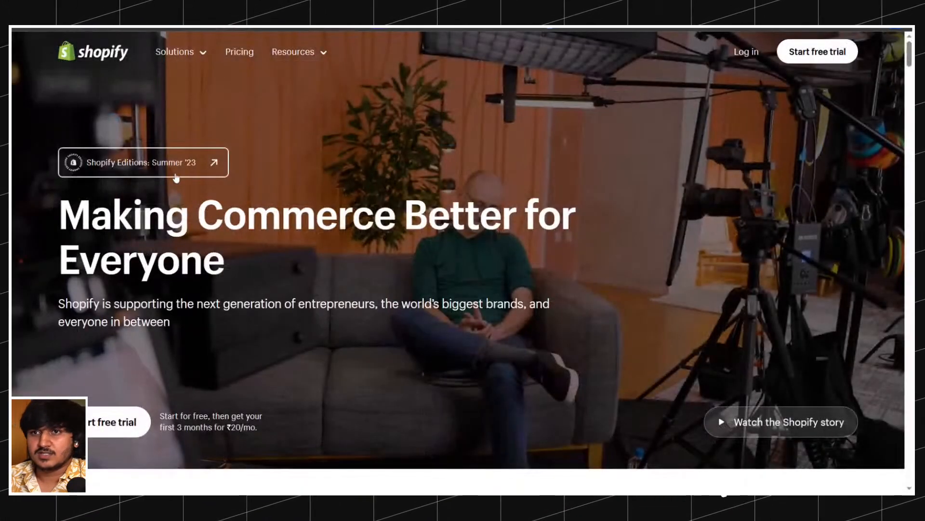
# Replace button_cta's placeholder text with "Shopify Editions: Summer '23", copied from the Shopify homepage.
pyautogui.moveTo(242, 172); pyautogui.dragTo(97, 162)
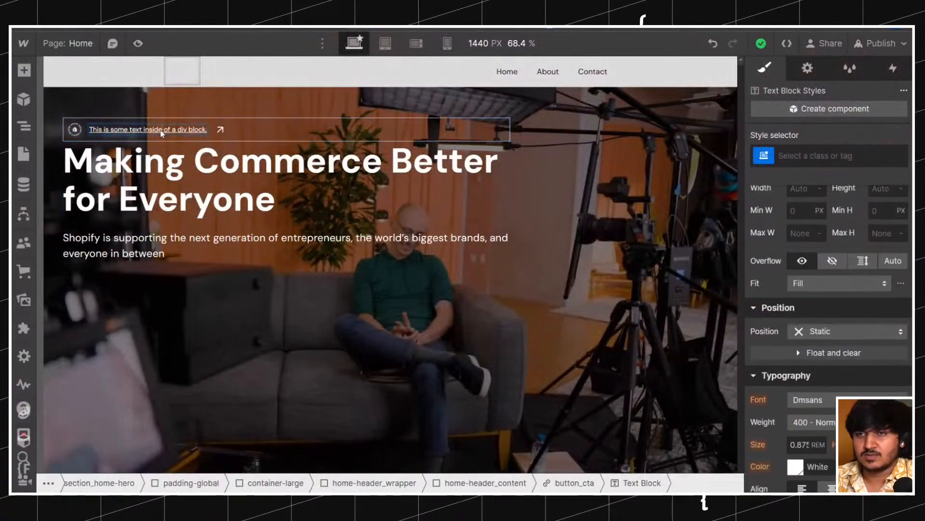
pyautogui.hotkey('ctrl', 'v')
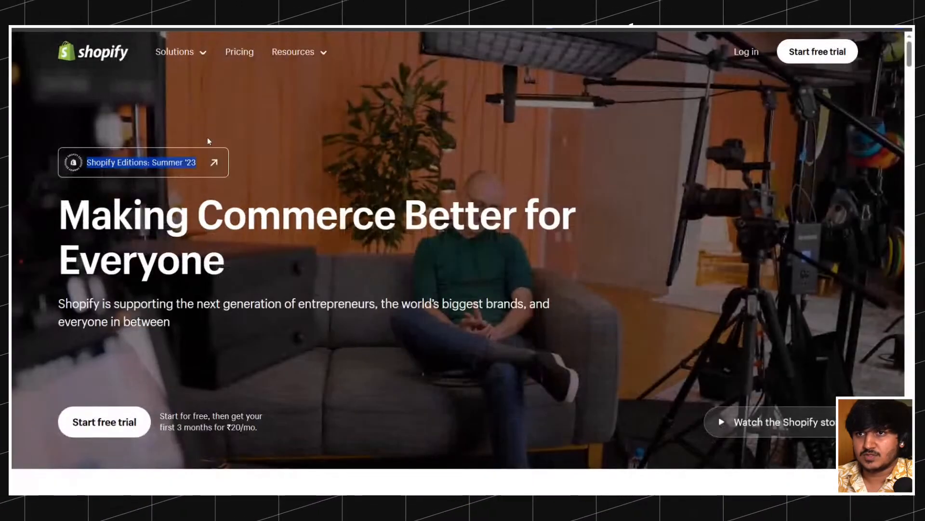
pyautogui.moveTo(260, 163); pyautogui.dragTo(107, 163)
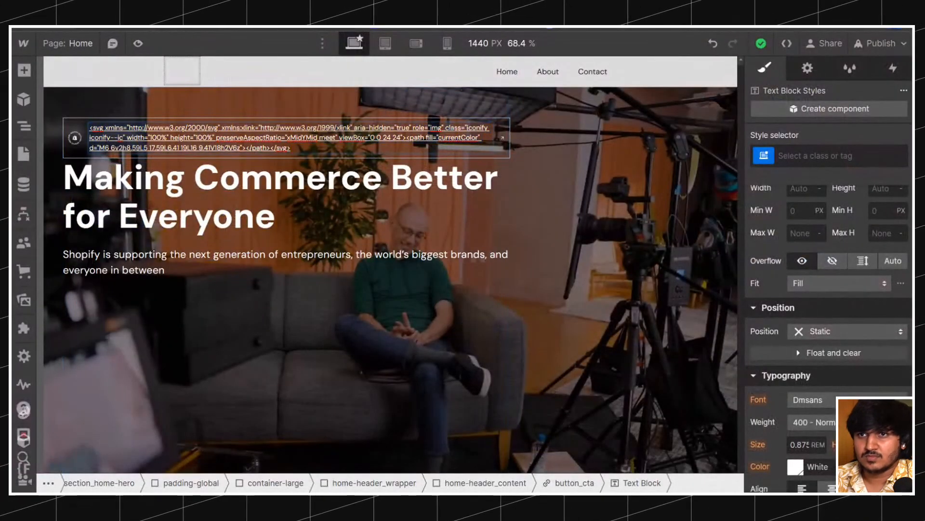
pyautogui.write("Shopify Editions: Summer '23Making Com")
pyautogui.press('BackSpace')
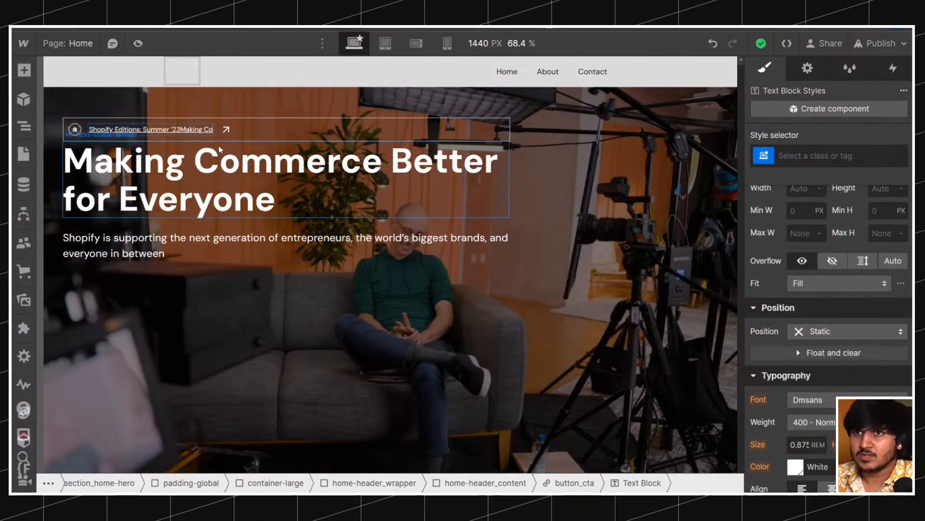
pyautogui.press('BackSpace')
# Remove the underline decoration from the text of the button_cta link block.
pyautogui.click(227, 129)
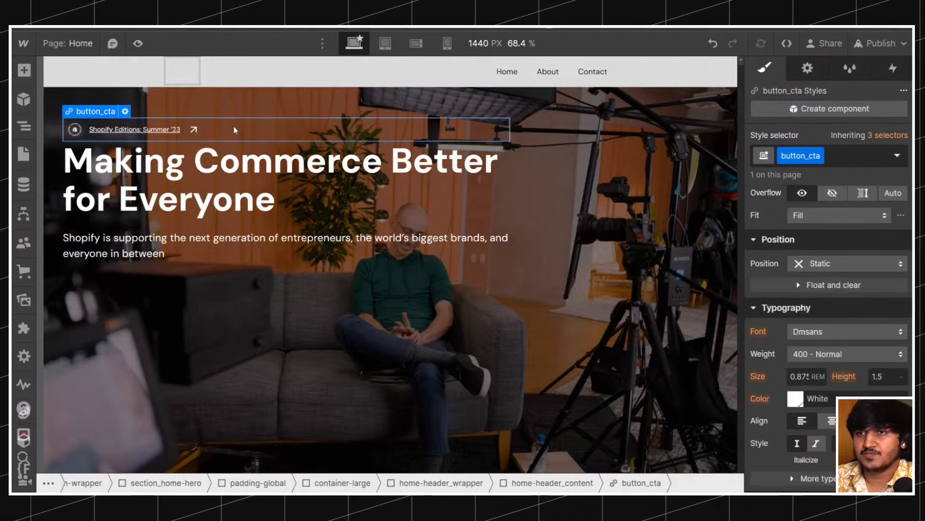
pyautogui.scroll(-4, 862, 313)
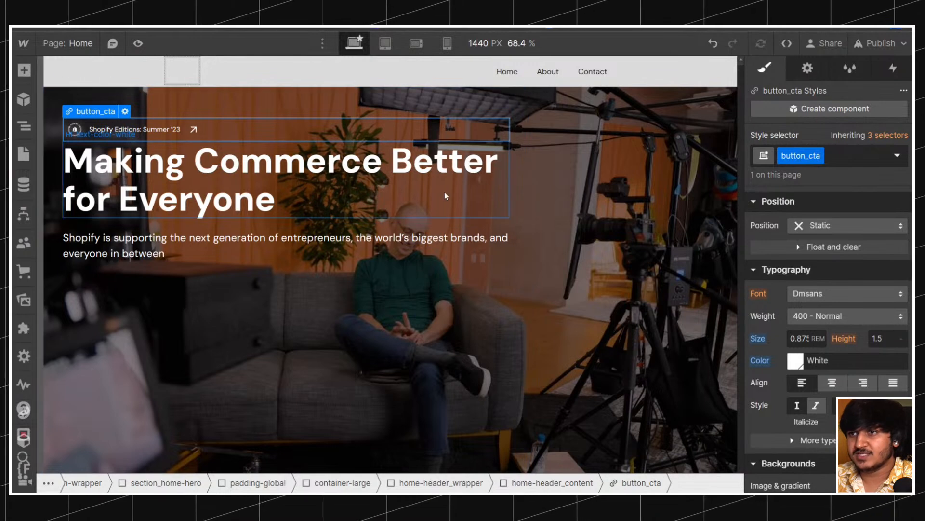
pyautogui.click(414, 159)
pyautogui.click(445, 124)
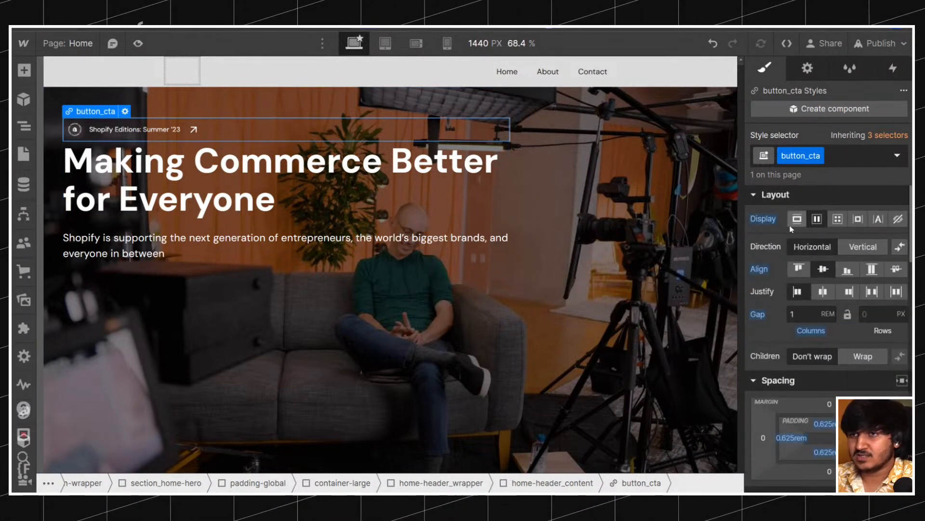
# Make home-header_content a vertical flex layout aligned to the start, and compare button_cta with the Shopify homepage.
pyautogui.press('Up')
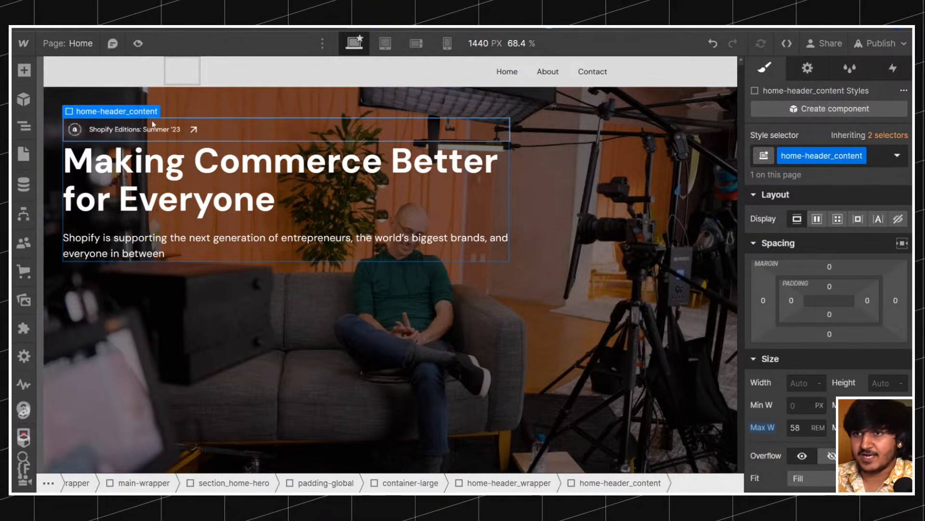
pyautogui.click(818, 219)
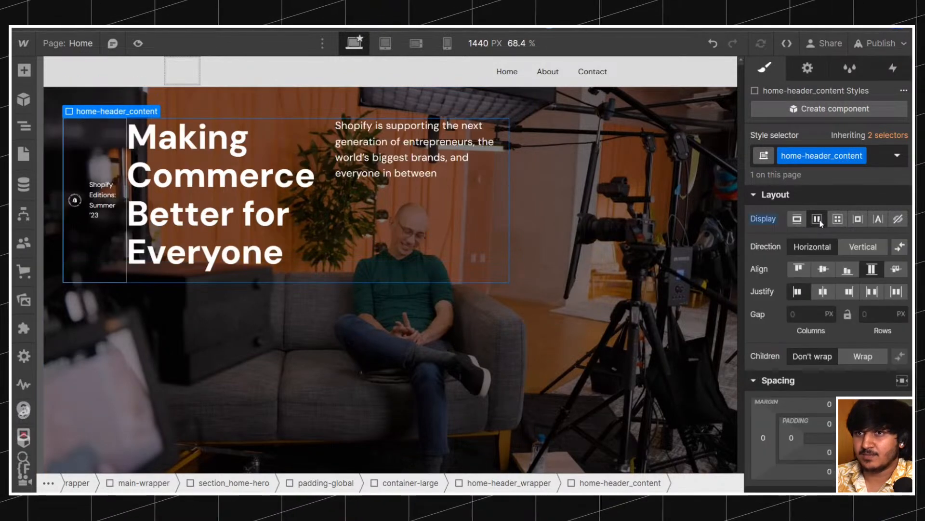
pyautogui.click(855, 251)
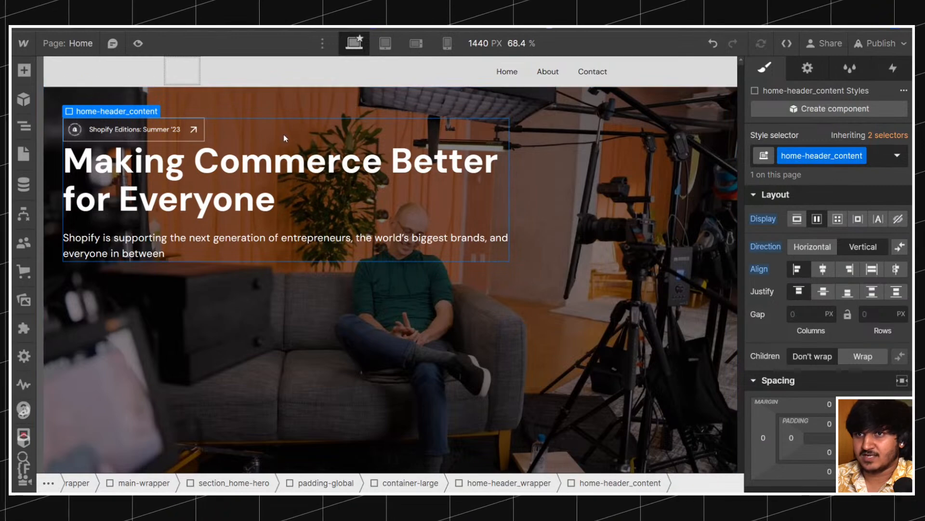
pyautogui.click(196, 137)
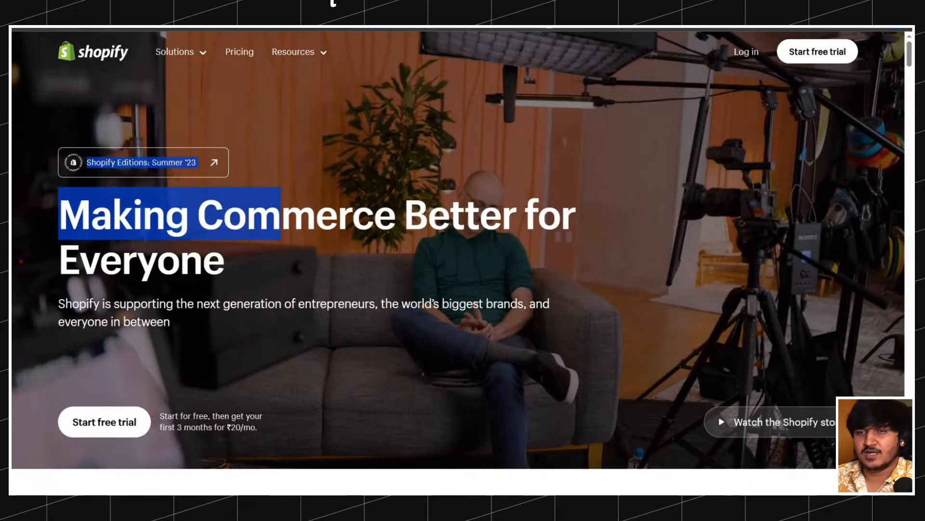
pyautogui.click(209, 187)
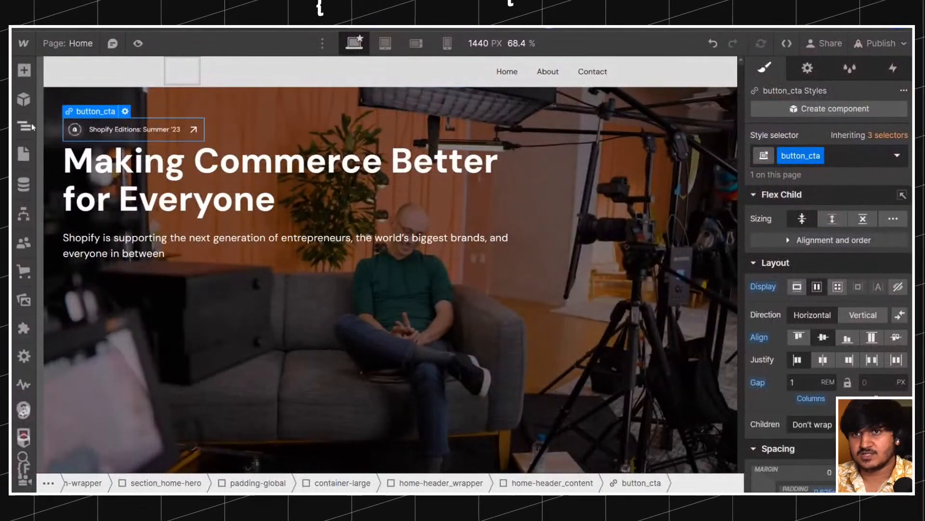
# Add a div block between button_cta and the heading inside home-header_content and give it the class spacer-small.
pyautogui.click(24, 124)
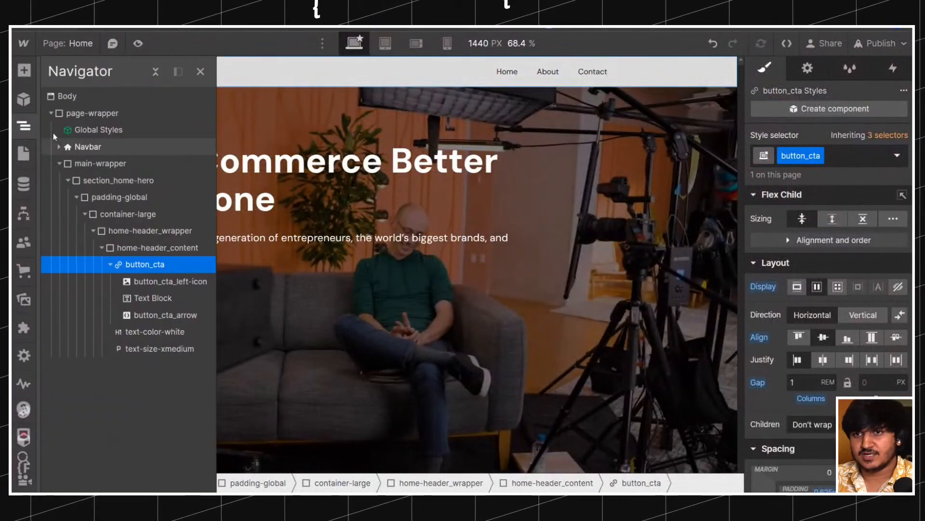
pyautogui.click(107, 264)
pyautogui.click(134, 253)
pyautogui.hotkey('ctrl', 'e')
pyautogui.write('d')
pyautogui.click(310, 159)
pyautogui.moveTo(142, 314); pyautogui.dragTo(145, 279)
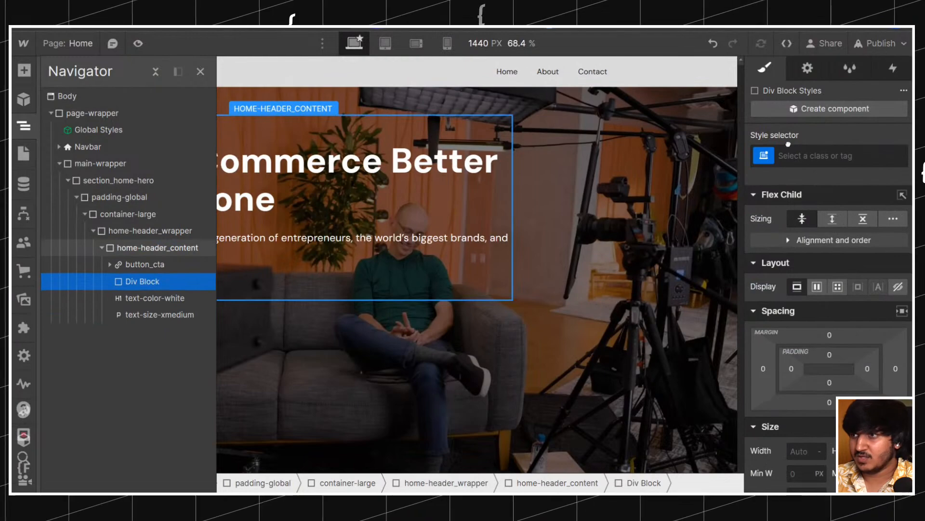
pyautogui.click(810, 155)
pyautogui.write('spacesm')
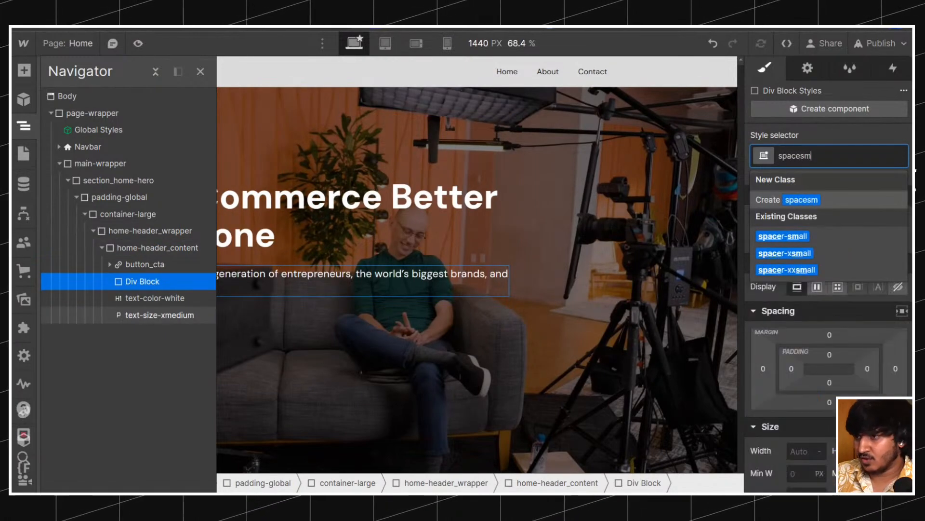
pyautogui.press('Return')
pyautogui.click(334, 90)
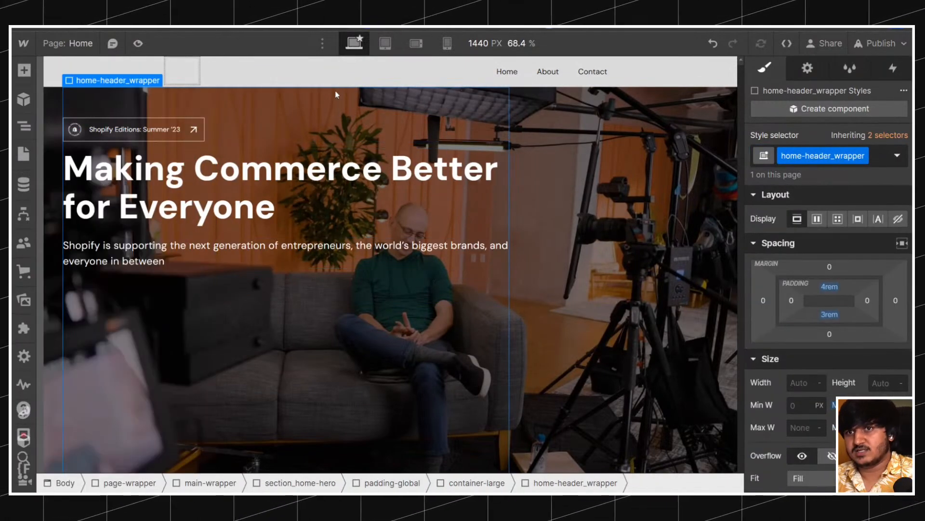
# Set button_cta's border radius to 0.5 rem.
pyautogui.click(137, 139)
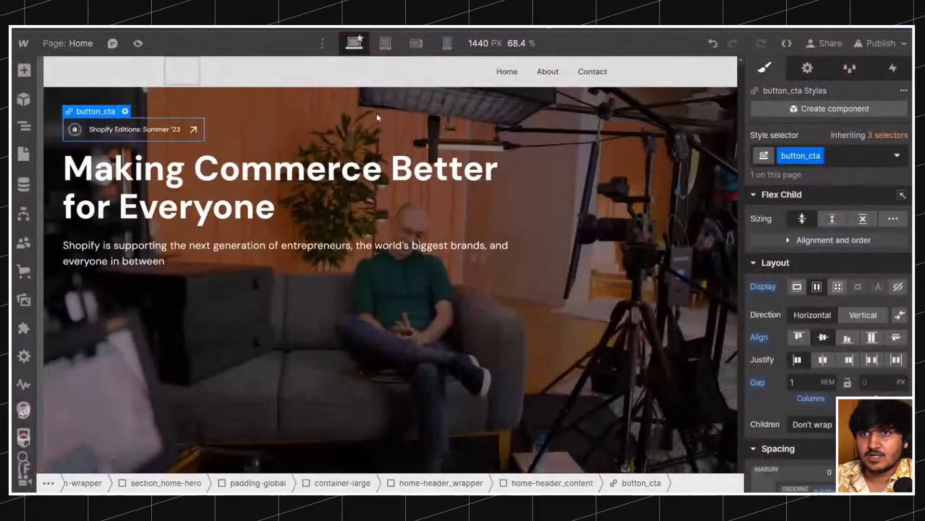
pyautogui.scroll(-10, 829, 289)
pyautogui.scroll(4, 829, 290)
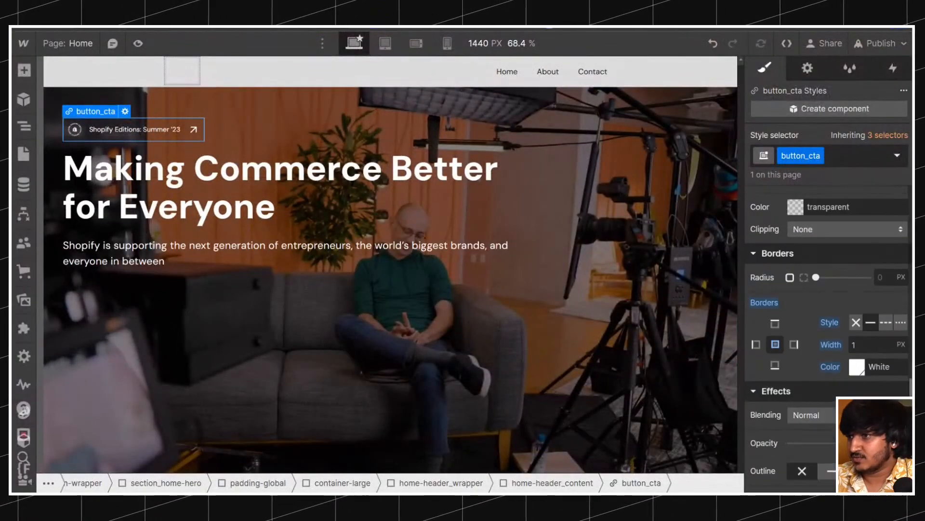
pyautogui.write('0.5rem')
pyautogui.press('Return')
pyautogui.click(348, 106)
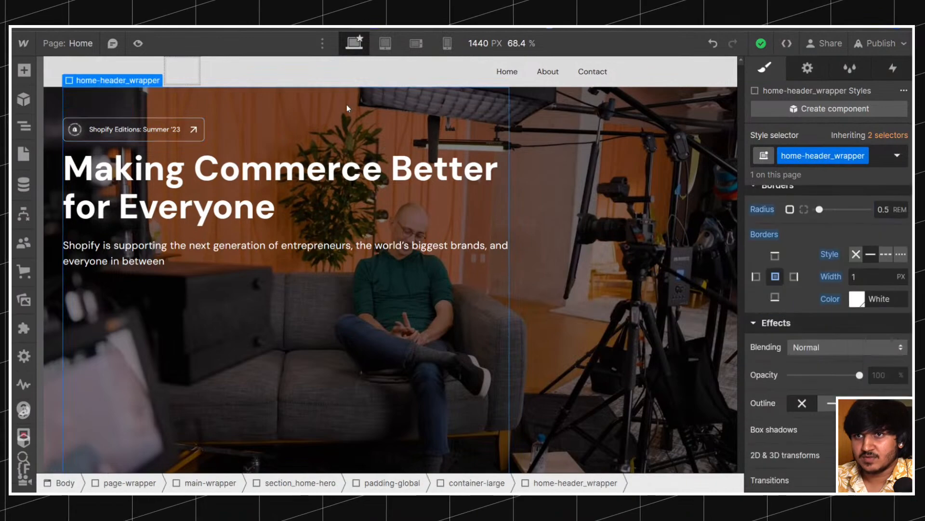
# Change button_cta's border radius to 0.375 rem.
pyautogui.click(135, 129)
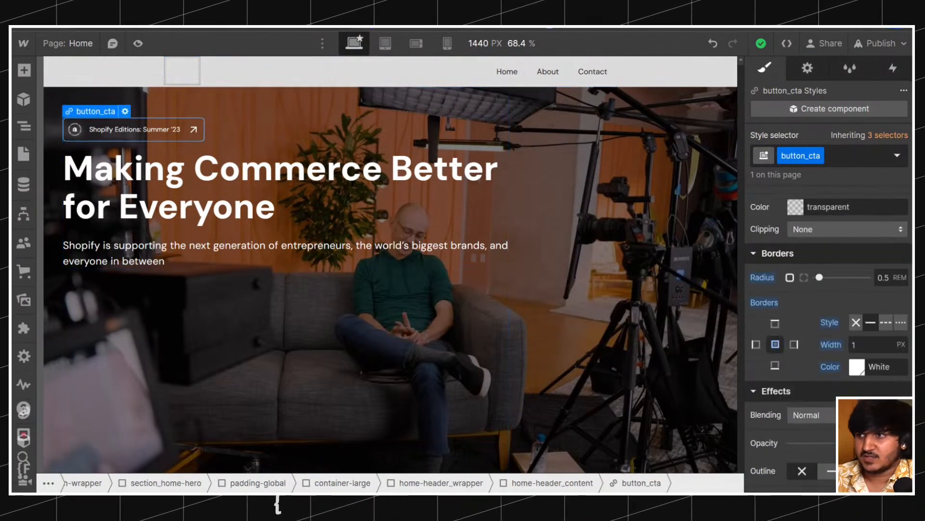
pyautogui.scroll(-4, 894, 285)
pyautogui.scroll(4, 883, 319)
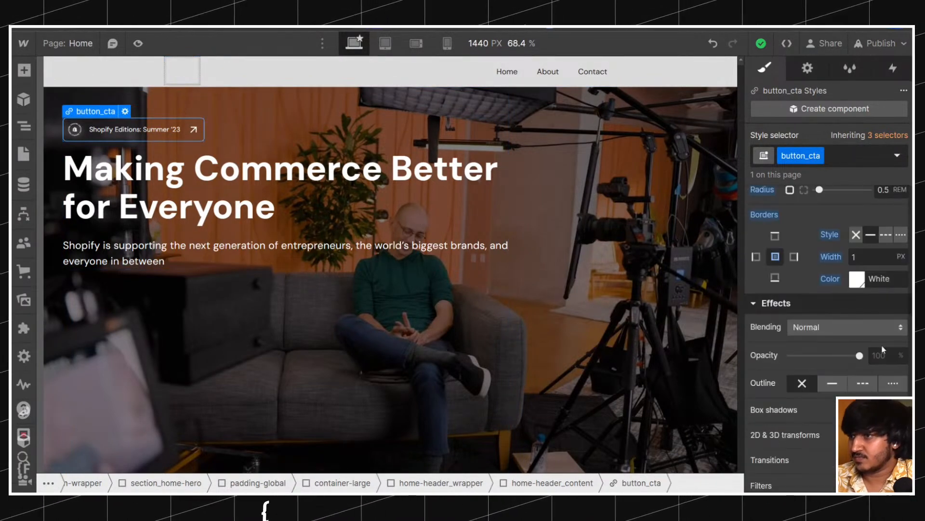
pyautogui.write('375')
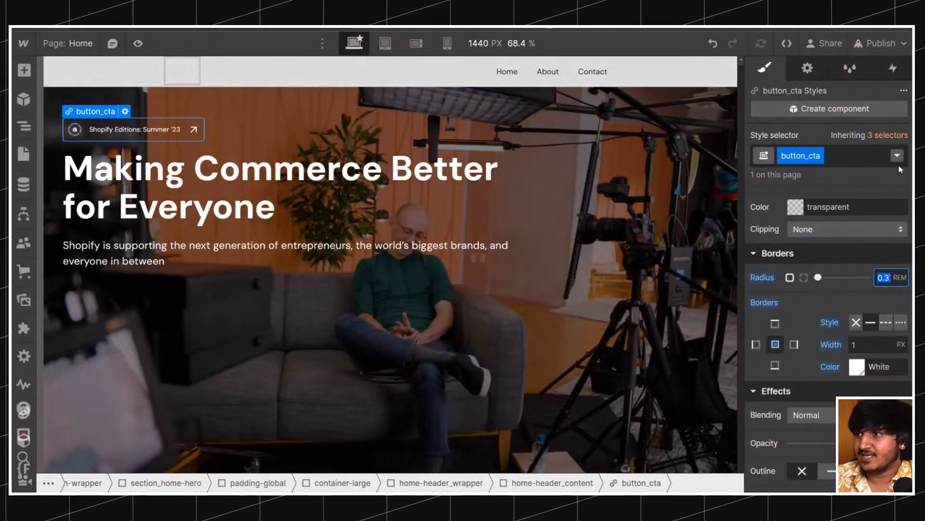
# Set the border width of button_cta's Hover state to 2 px, with the canvas returned to its default desktop width.
pyautogui.click(897, 155)
pyautogui.click(812, 211)
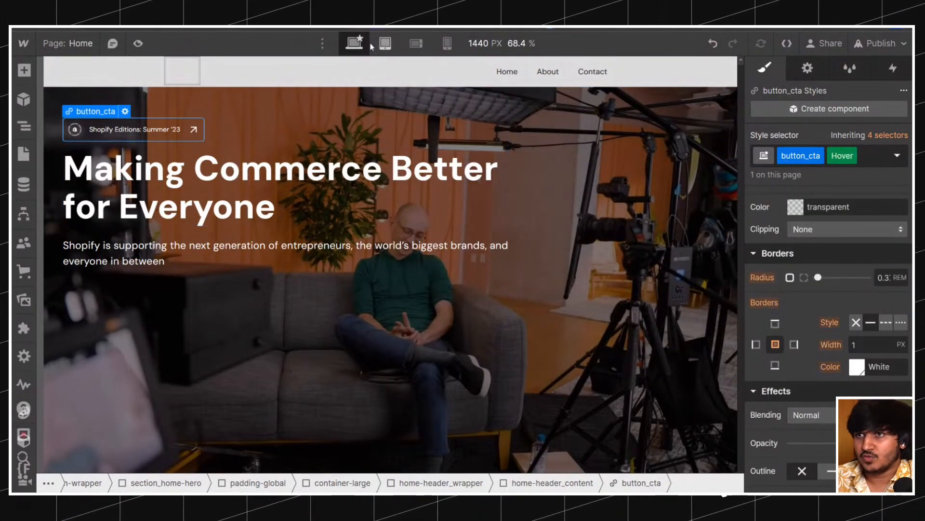
pyautogui.click(356, 43)
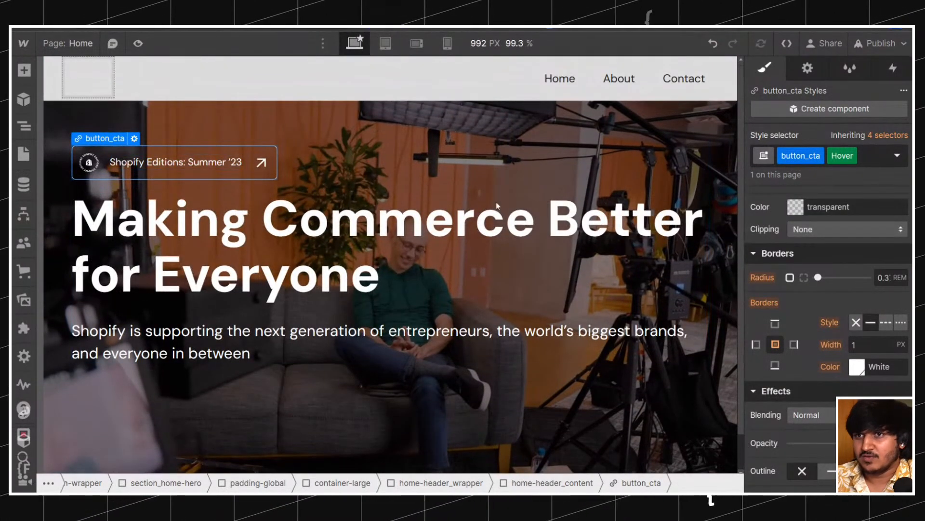
pyautogui.scroll(-4, 868, 266)
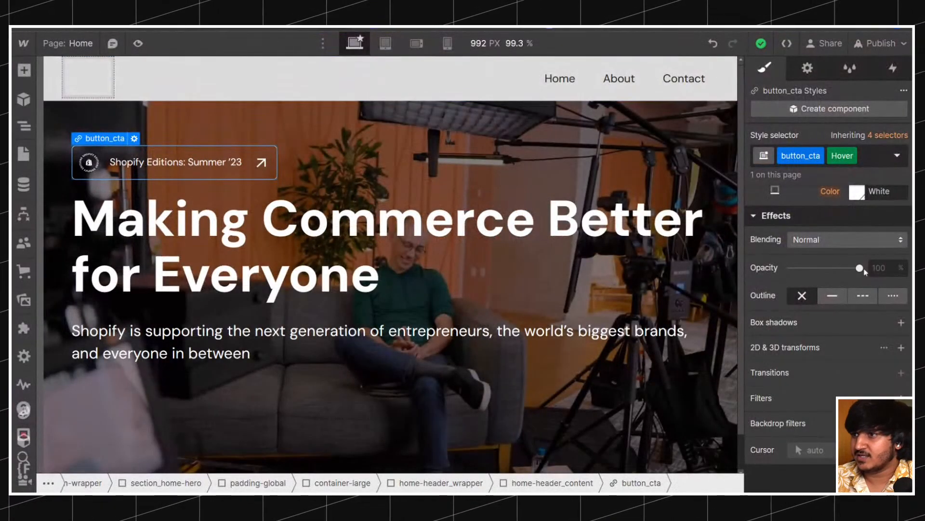
pyautogui.scroll(2, 829, 260)
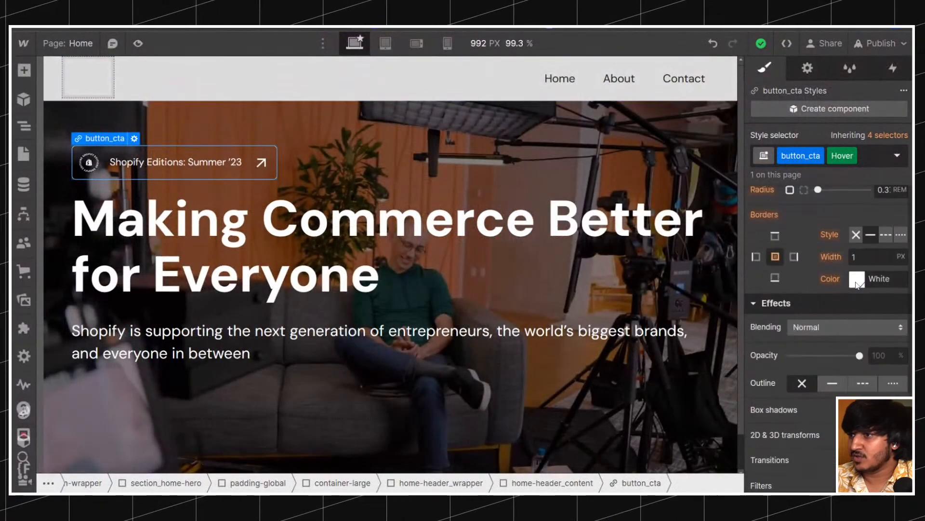
pyautogui.click(867, 260)
pyautogui.write('2')
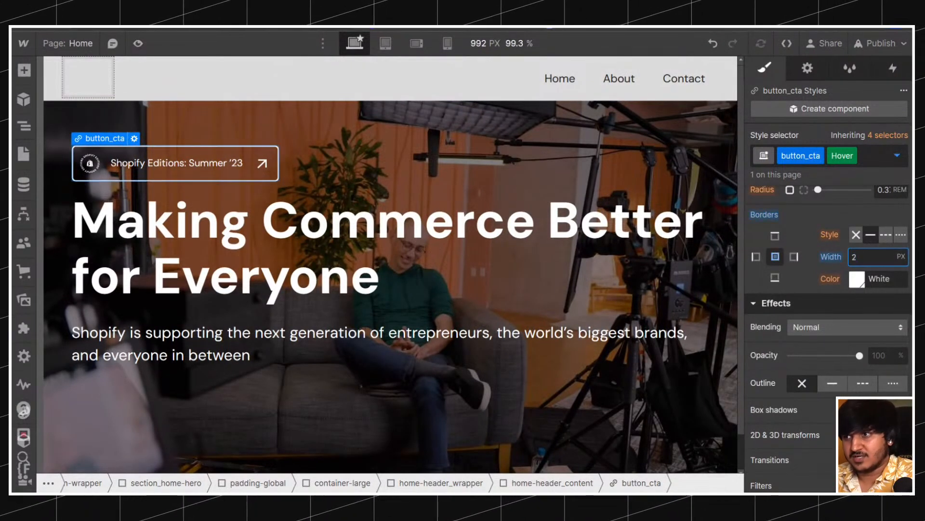
# Add an Opacity transition of 100 ms to button_cta's base state and preview the page.
pyautogui.click(885, 159)
pyautogui.click(830, 200)
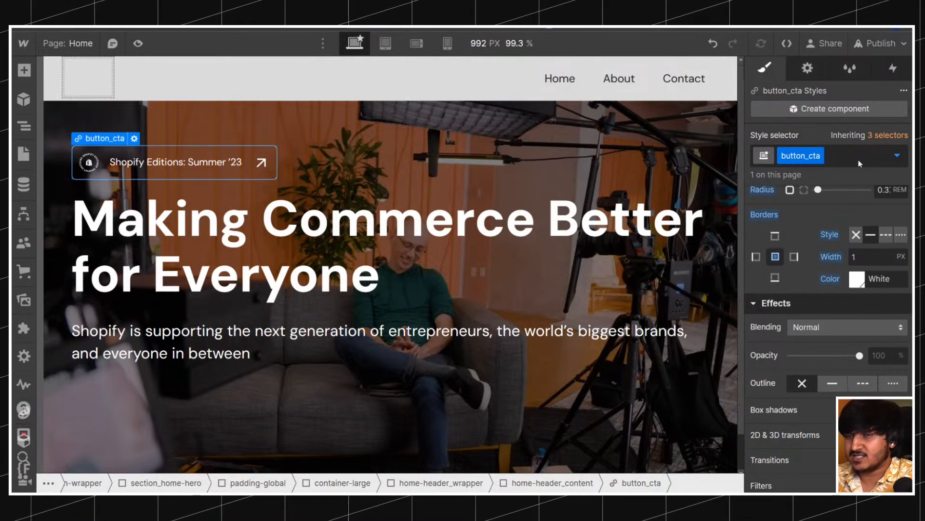
pyautogui.scroll(-2, 852, 279)
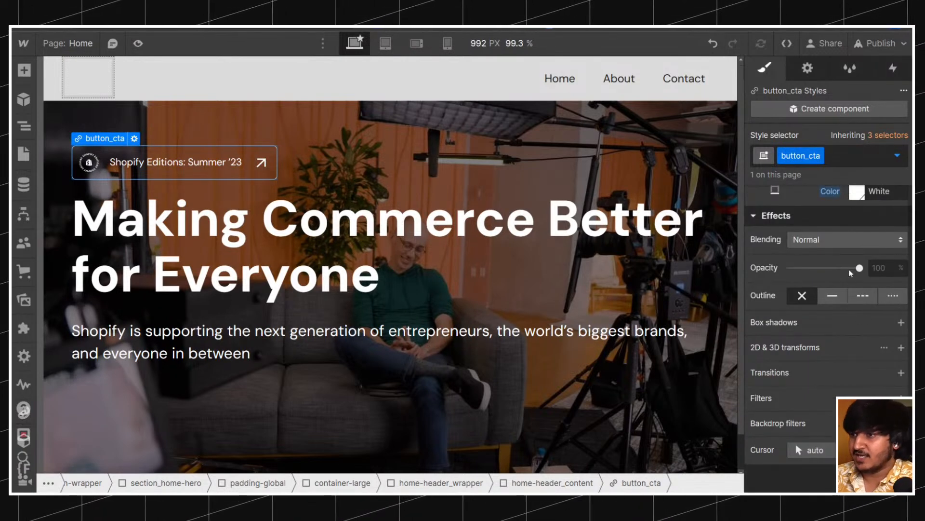
pyautogui.click(900, 373)
pyautogui.click(810, 417)
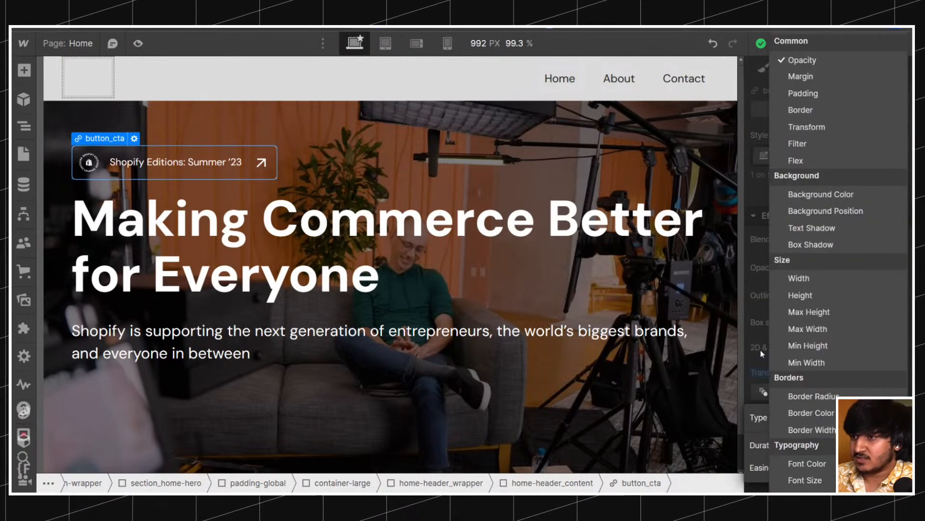
pyautogui.click(767, 369)
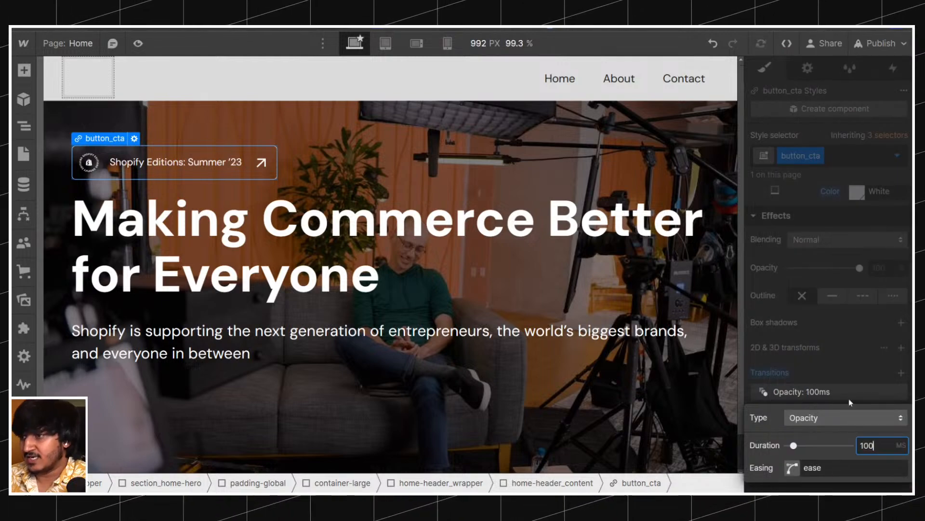
pyautogui.click(702, 320)
pyautogui.click(138, 44)
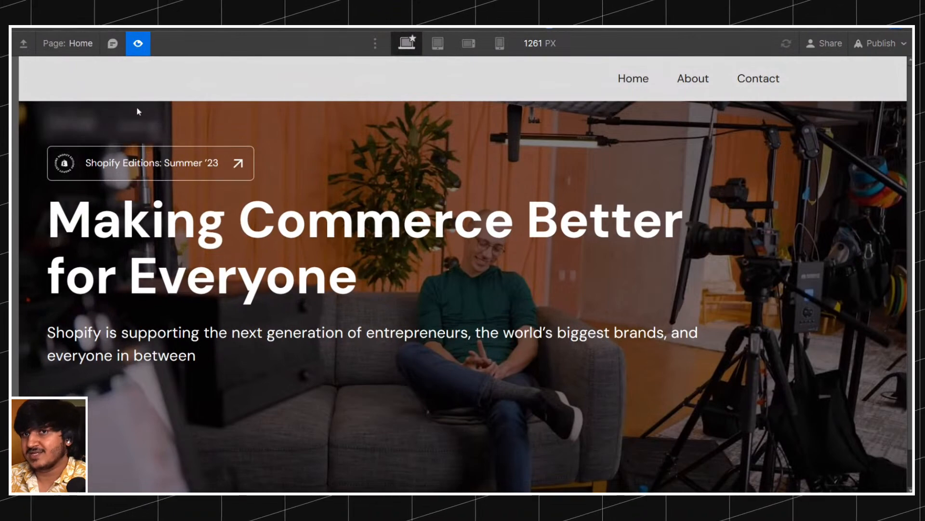
# Exit the preview and remove the border styling from button_cta's base state.
pyautogui.click(137, 44)
pyautogui.scroll(-10, 837, 334)
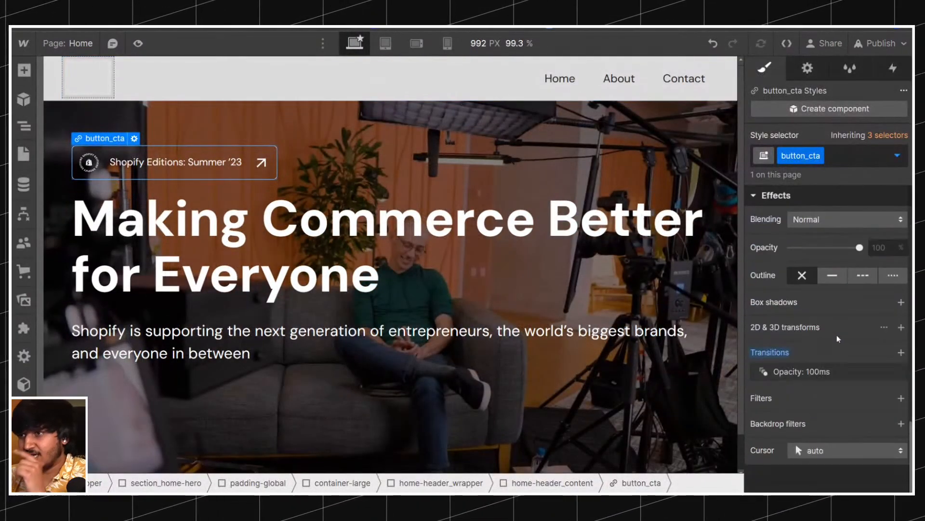
pyautogui.scroll(4, 836, 334)
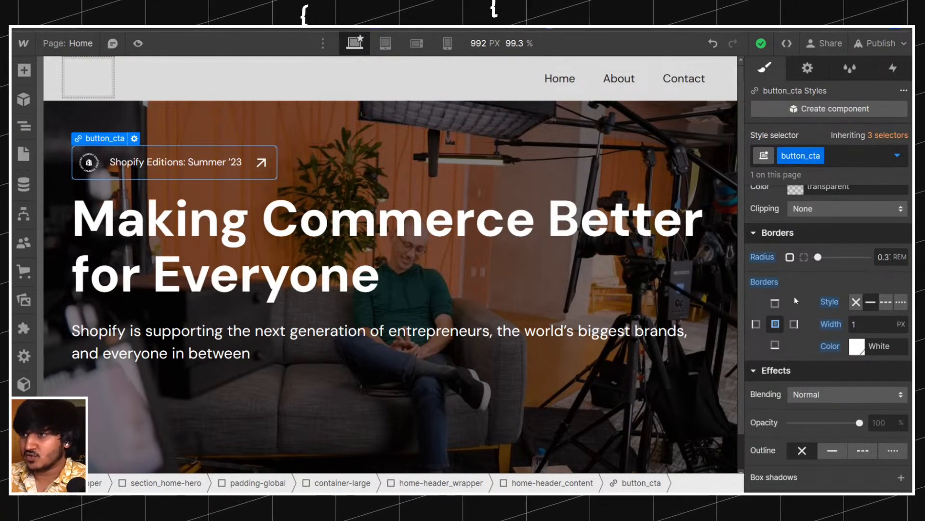
pyautogui.keyDown('alt'); pyautogui.click(766, 285); pyautogui.keyUp('alt')
# Give button_cta's base state a solid 1 px outline coloured with the White swatch.
pyautogui.scroll(-2, 772, 288)
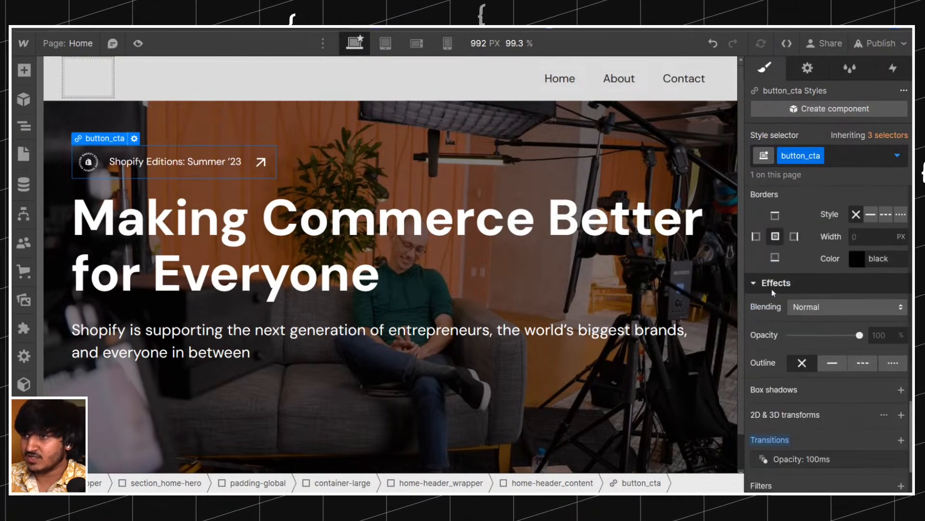
pyautogui.scroll(-2, 771, 289)
pyautogui.click(837, 276)
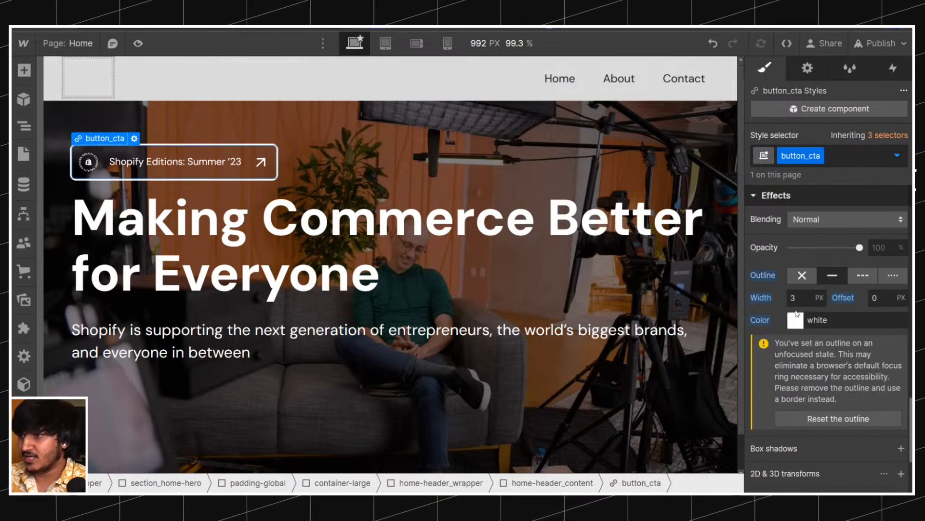
pyautogui.write('1')
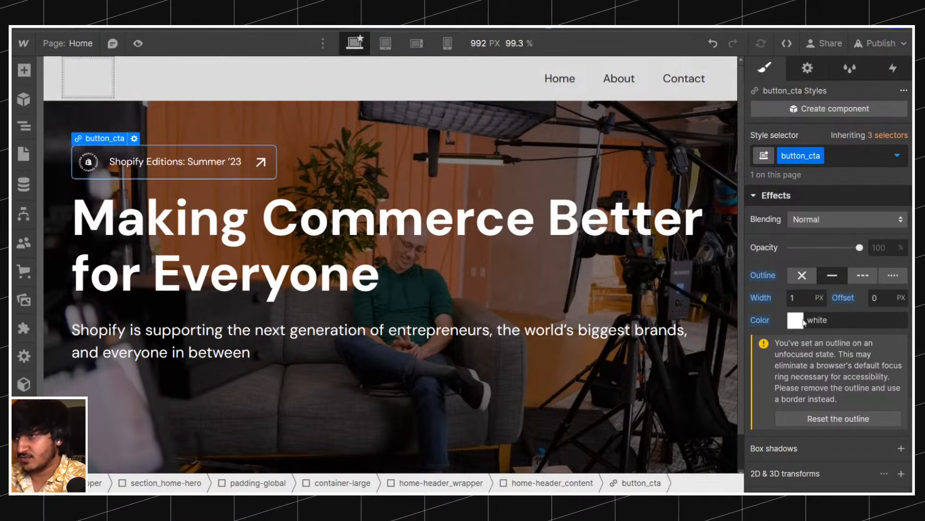
pyautogui.click(798, 320)
pyautogui.click(818, 295)
pyautogui.click(794, 331)
# Set the outline width of button_cta's Hover state to 2 px and return to the base state.
pyautogui.click(897, 155)
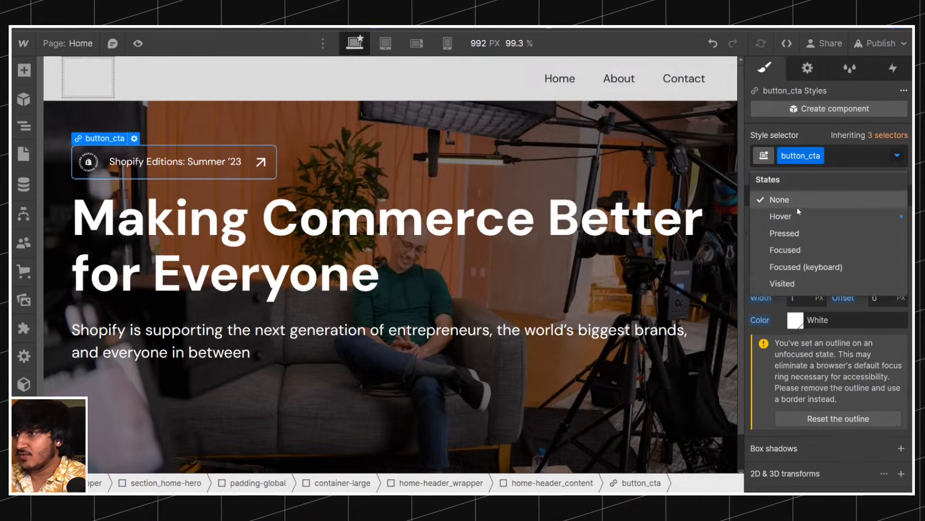
pyautogui.click(795, 215)
pyautogui.scroll(3, 774, 284)
pyautogui.scroll(-4, 775, 284)
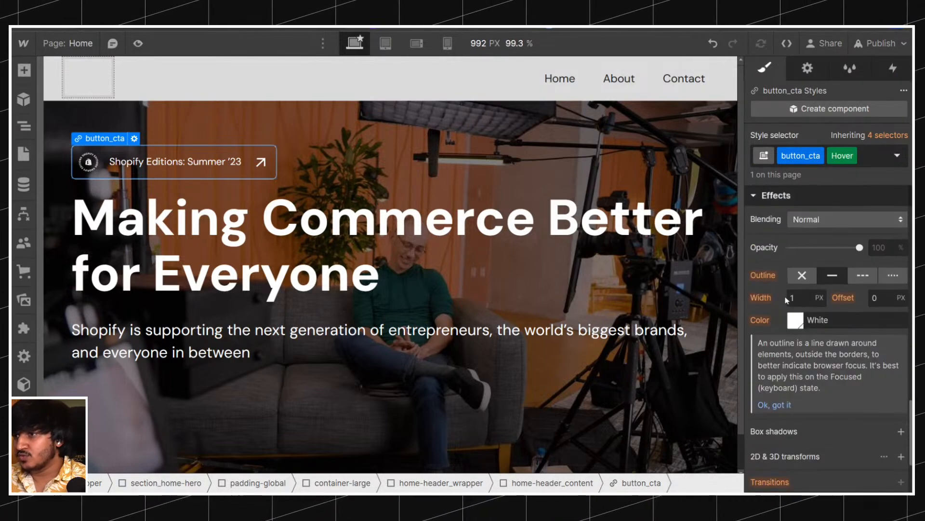
pyautogui.write('2')
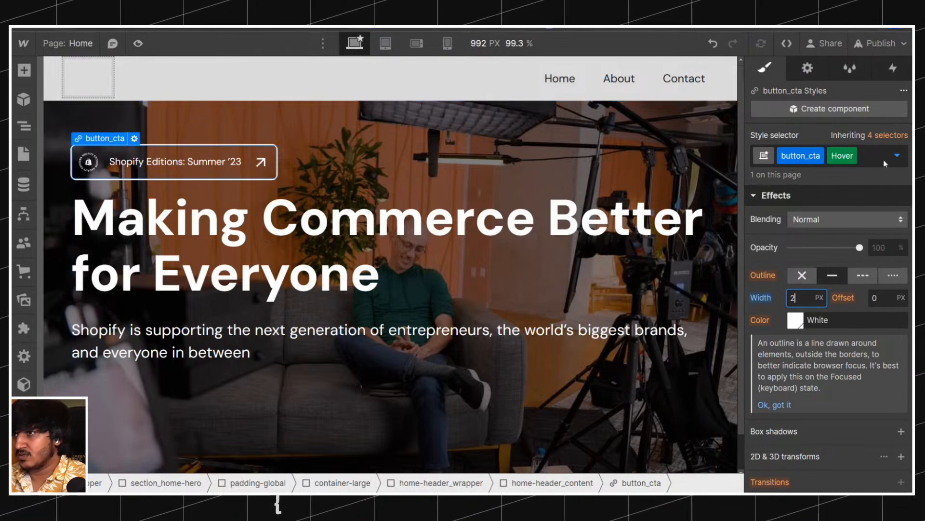
pyautogui.click(898, 155)
pyautogui.click(791, 198)
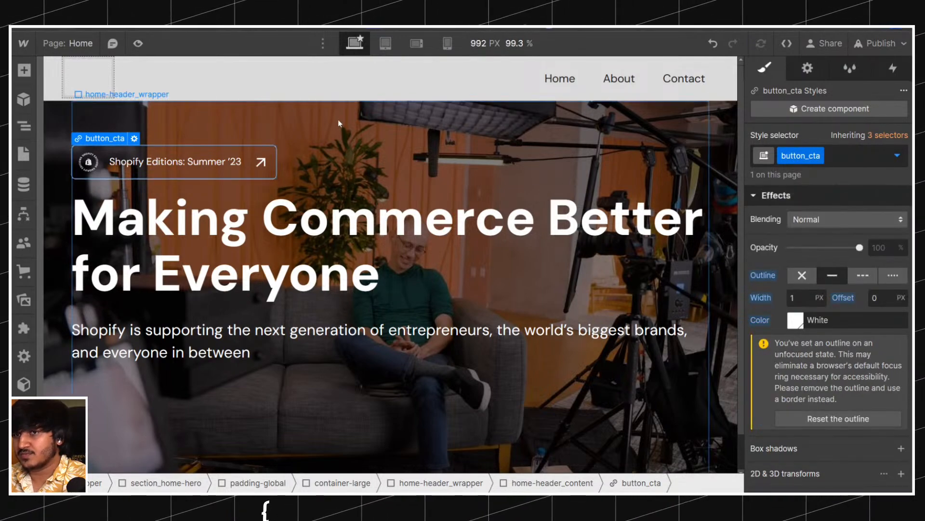
# Check button_cta's outline in the page preview and in its Hover state settings.
pyautogui.click(338, 119)
pyautogui.click(138, 43)
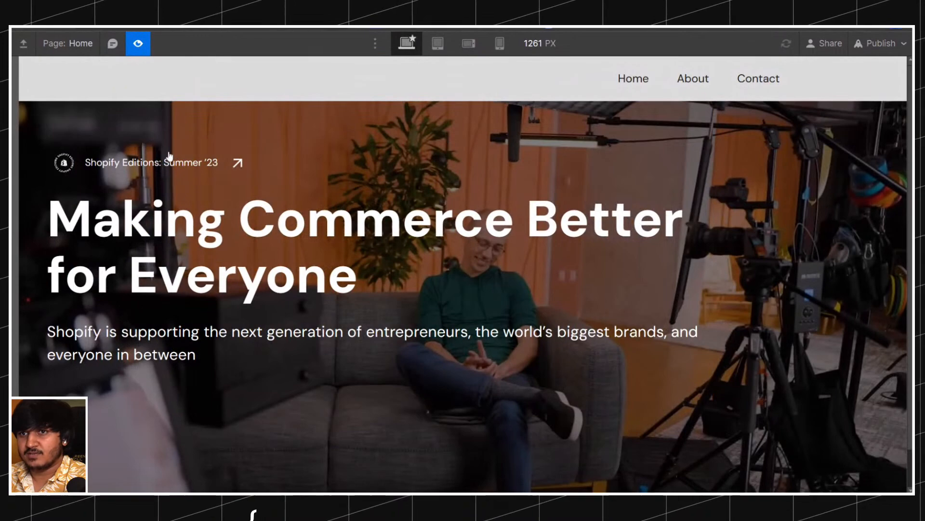
pyautogui.hotkey('ctrl', 'shift', 'p')
pyautogui.click(152, 150)
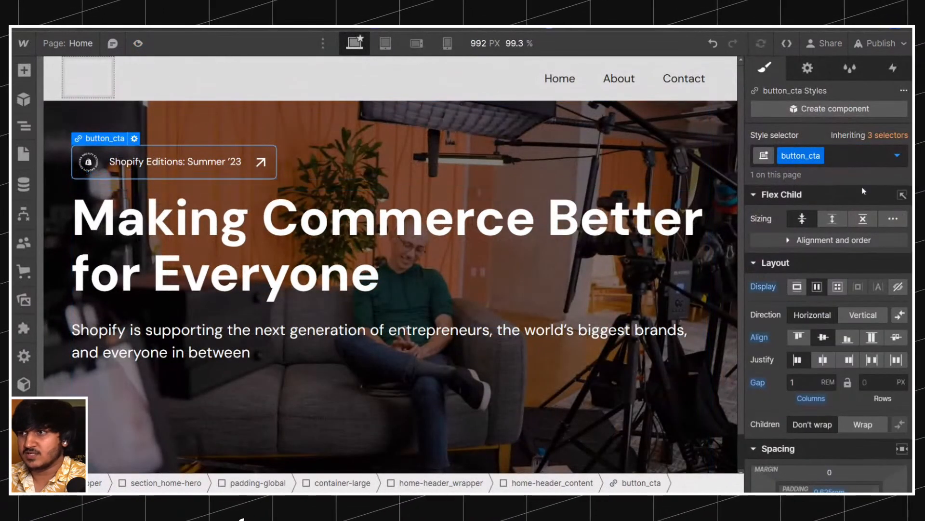
pyautogui.click(898, 155)
pyautogui.click(806, 214)
pyautogui.scroll(-10, 806, 214)
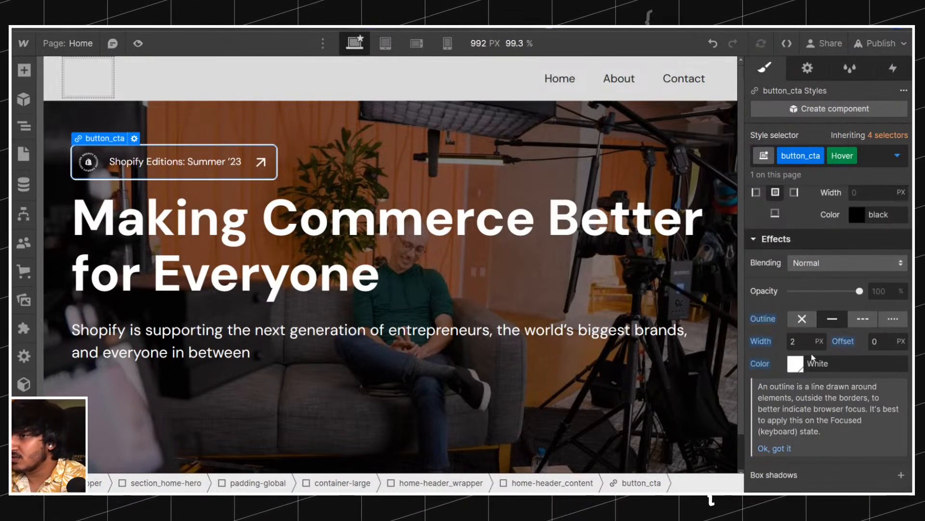
pyautogui.click(262, 84)
pyautogui.click(140, 44)
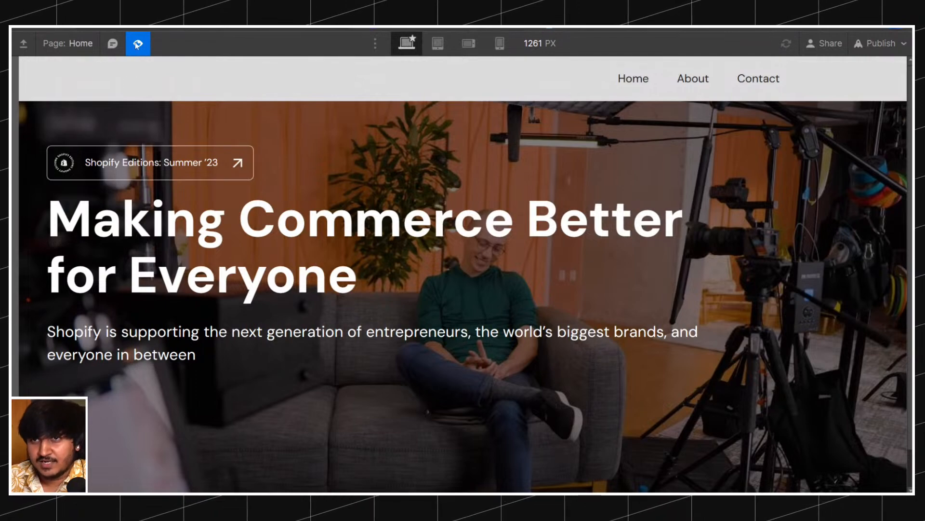
# Change button_cta's Opacity transition in the base state to All Properties.
pyautogui.click(138, 44)
pyautogui.click(167, 155)
pyautogui.click(98, 152)
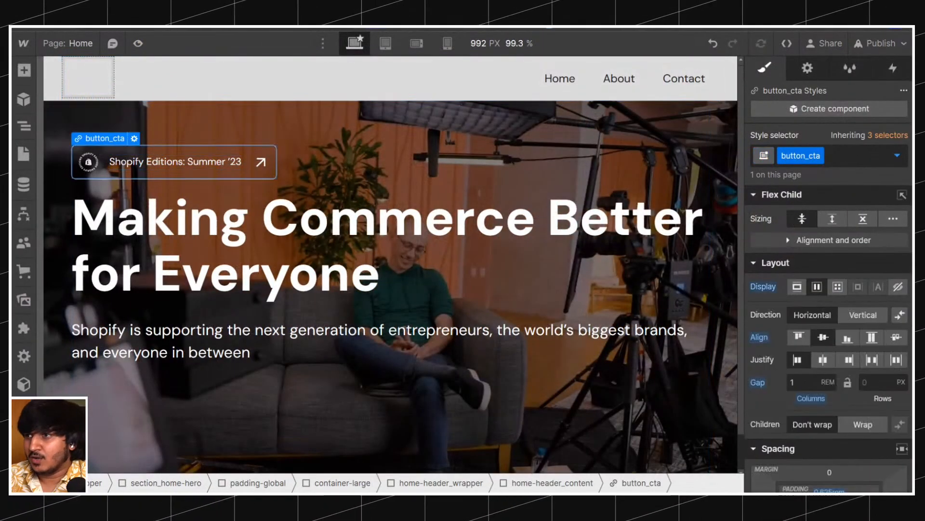
pyautogui.scroll(-15, 874, 259)
pyautogui.click(815, 371)
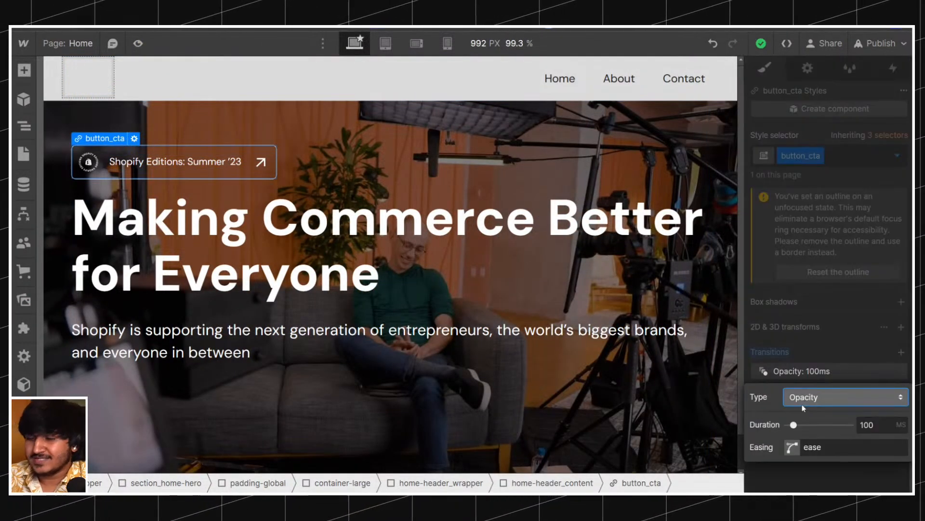
pyautogui.click(808, 399)
pyautogui.scroll(-5, 820, 386)
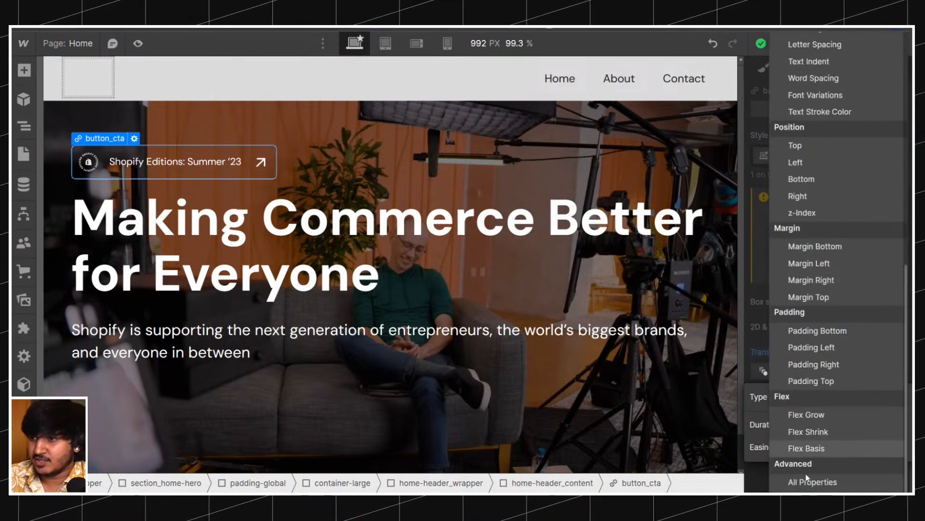
pyautogui.click(805, 479)
pyautogui.click(799, 379)
# Preview the page and compare the hero with the one on Shopify's live homepage.
pyautogui.click(138, 43)
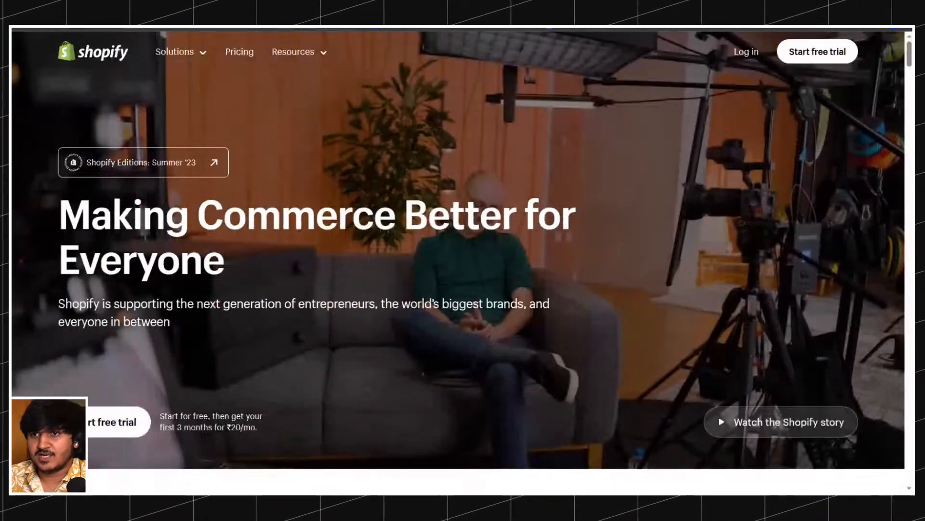
pyautogui.scroll(-3, 341, 287)
pyautogui.scroll(3, 341, 288)
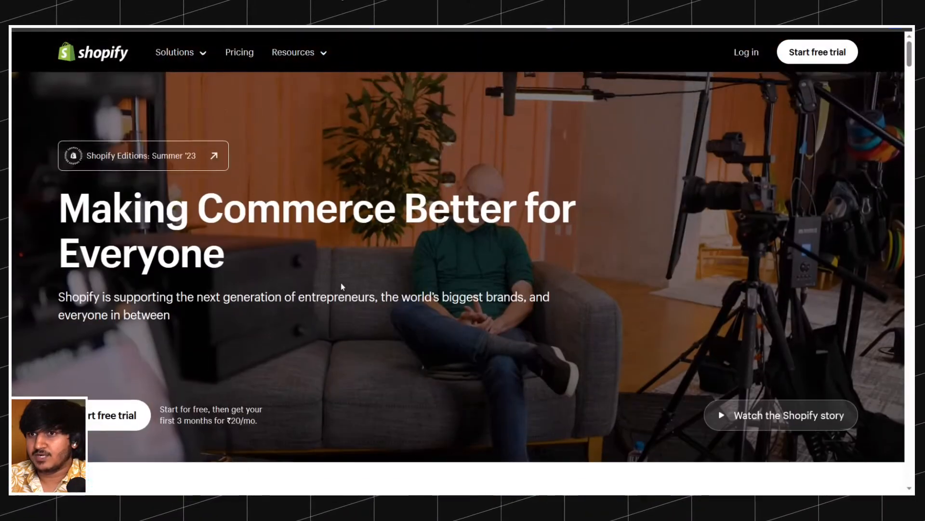
pyautogui.scroll(-2, 341, 287)
pyautogui.scroll(1, 342, 288)
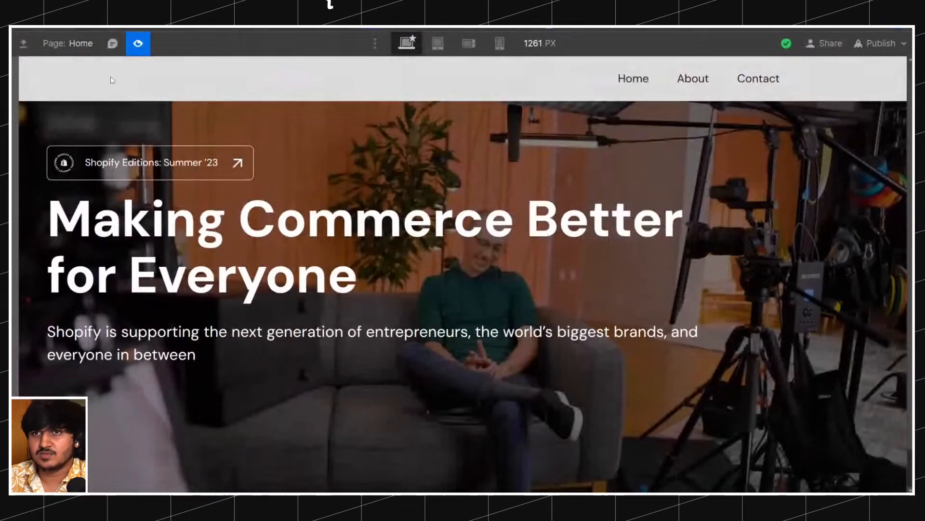
# Add a div block inside home-header_wrapper, below home-header_content.
pyautogui.hotkey('ctrl', 'shift', 'p')
pyautogui.click(194, 327)
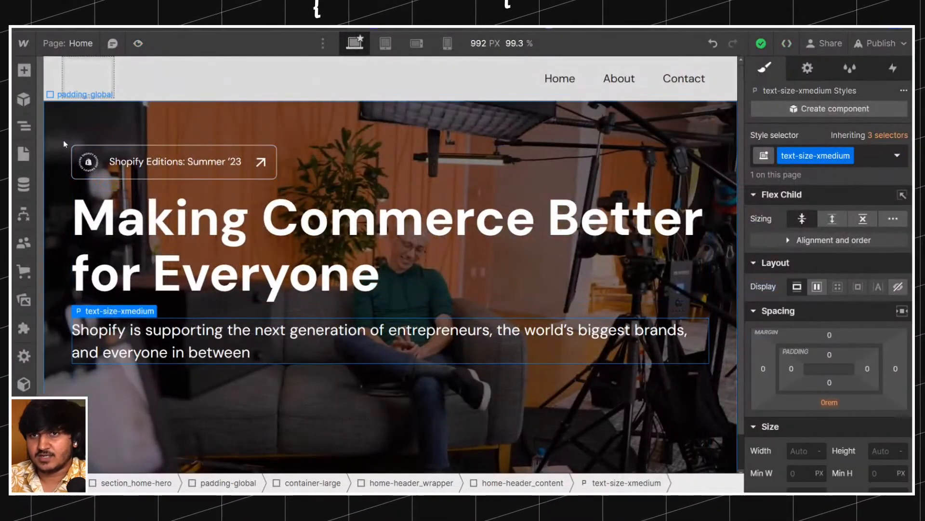
pyautogui.click(26, 123)
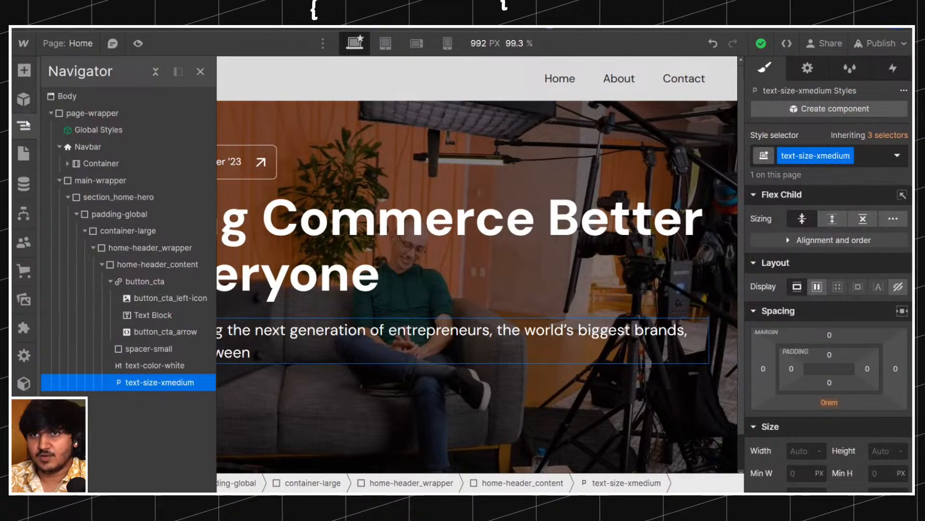
pyautogui.click(109, 281)
pyautogui.click(125, 265)
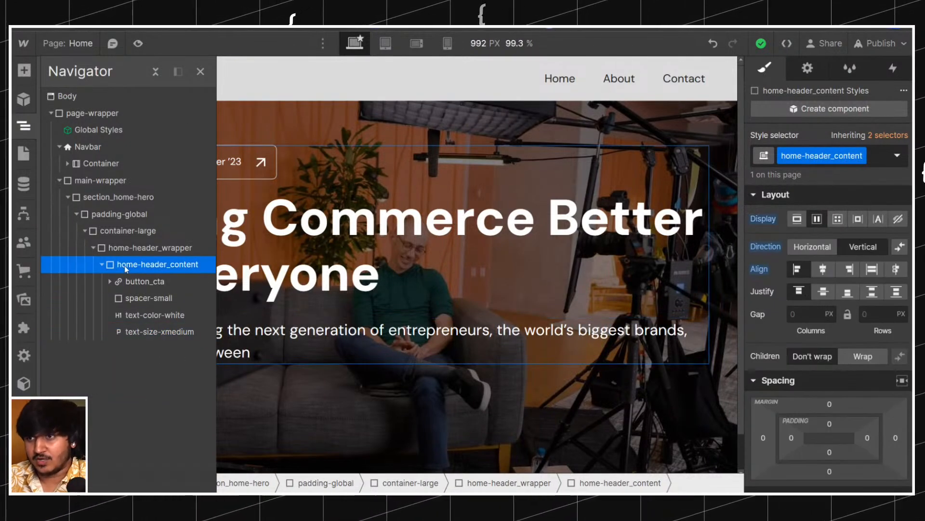
pyautogui.click(102, 265)
pyautogui.click(135, 248)
pyautogui.hotkey('ctrl', 'k')
pyautogui.write('d')
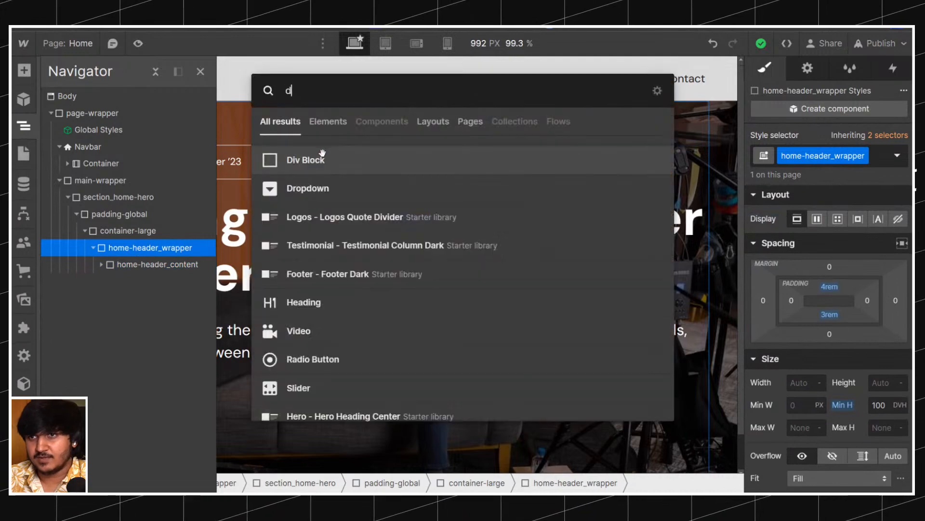
pyautogui.press('Return')
# Assign the new class home-header_bottom to the div block below home-header_content.
pyautogui.hotkey('ctrl', 'Return')
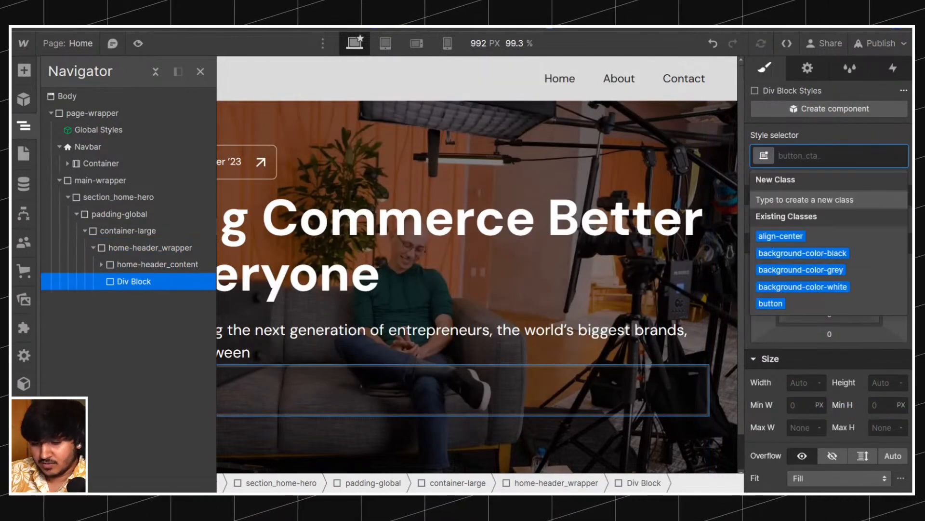
pyautogui.write('home-header')
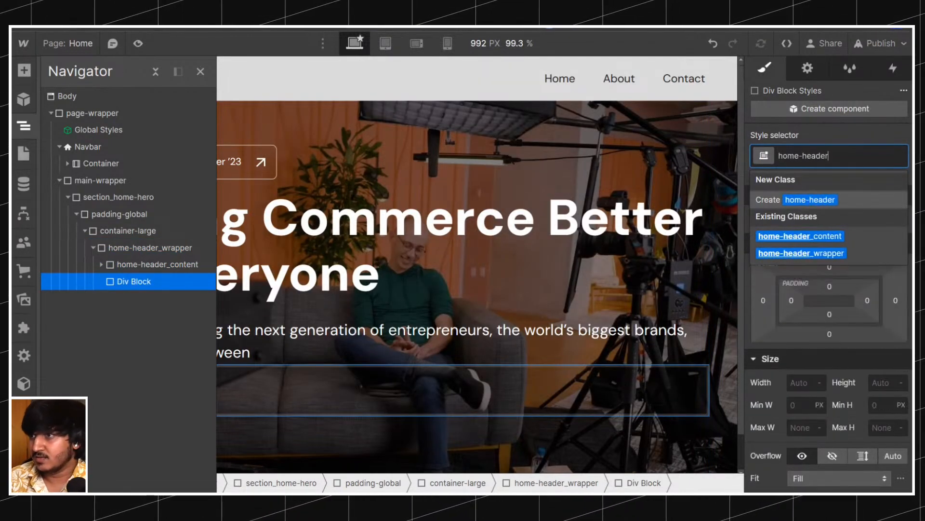
pyautogui.write('_')
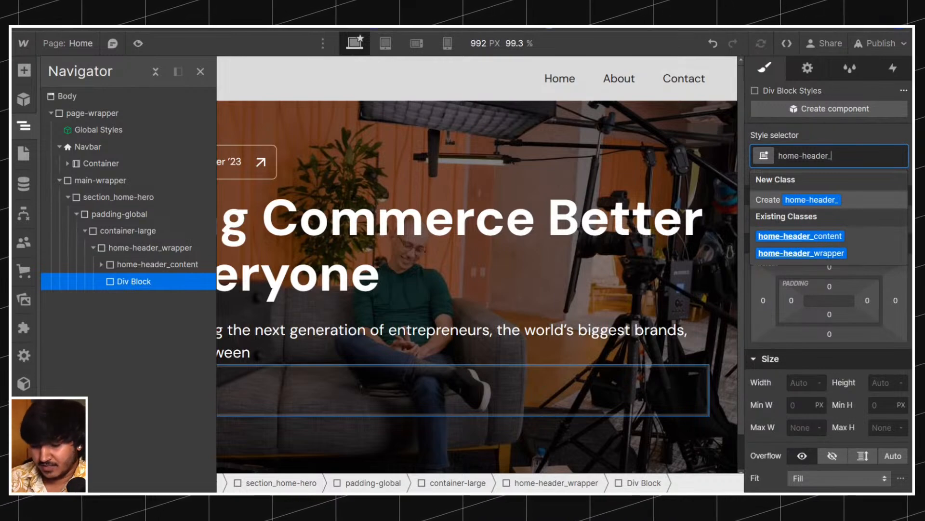
pyautogui.write('bi')
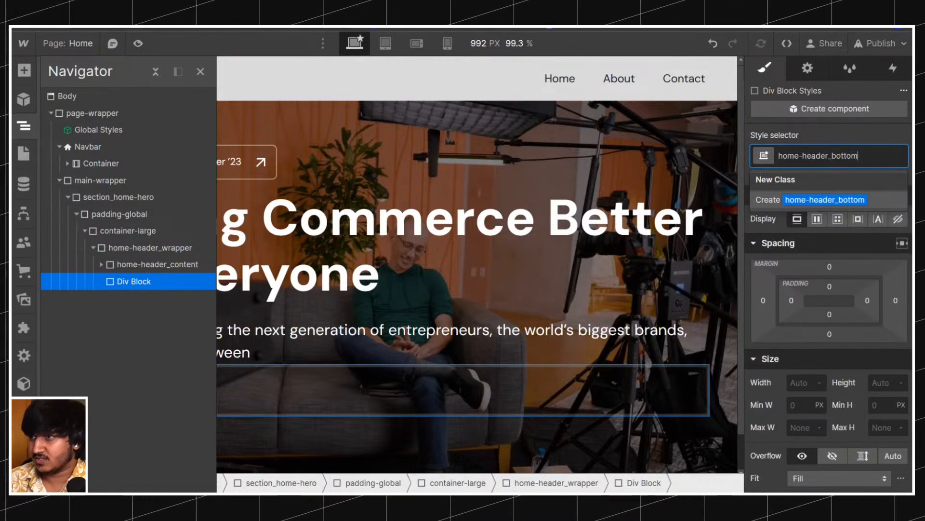
pyautogui.press('Return')
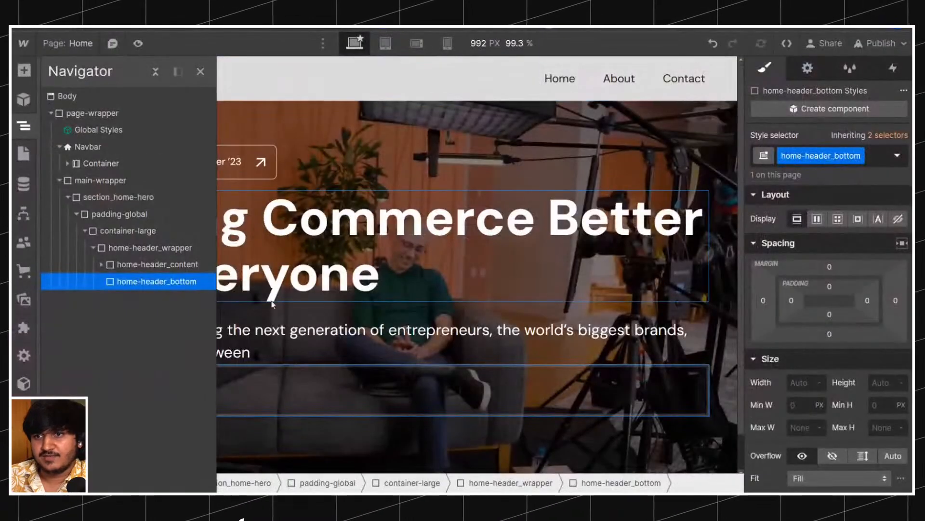
# Nest a div block inside home-header_bottom and give it the new class home-header_bottom_left.
pyautogui.hotkey('ctrl', 'k')
pyautogui.write('d')
pyautogui.click(290, 160)
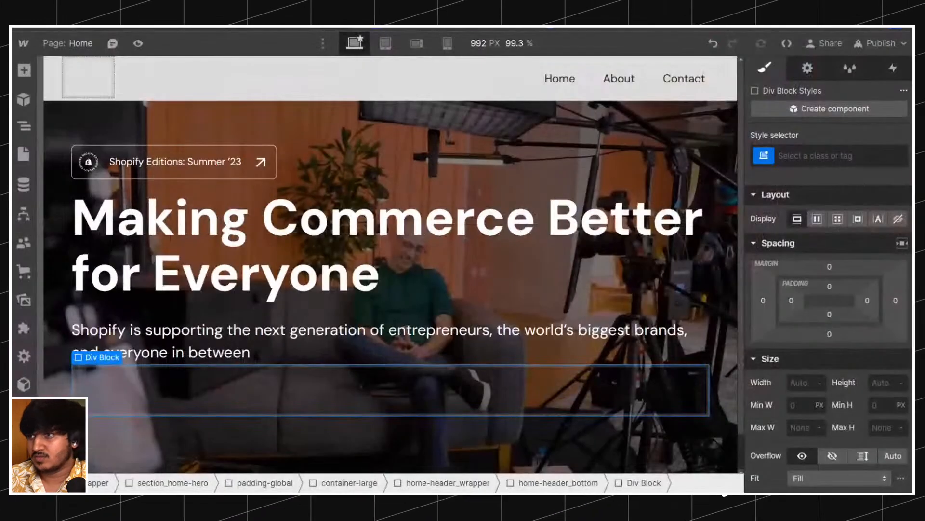
pyautogui.click(841, 156)
pyautogui.write('home-header_')
pyautogui.write('b')
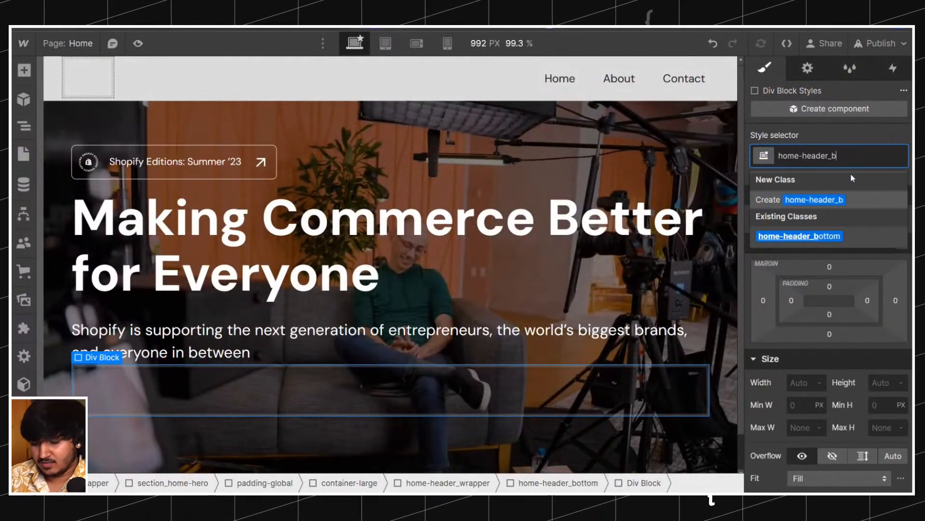
pyautogui.write('ottom-l')
pyautogui.press('BackSpace')
pyautogui.press('BackSpace')
pyautogui.write('_')
pyautogui.press('Return')
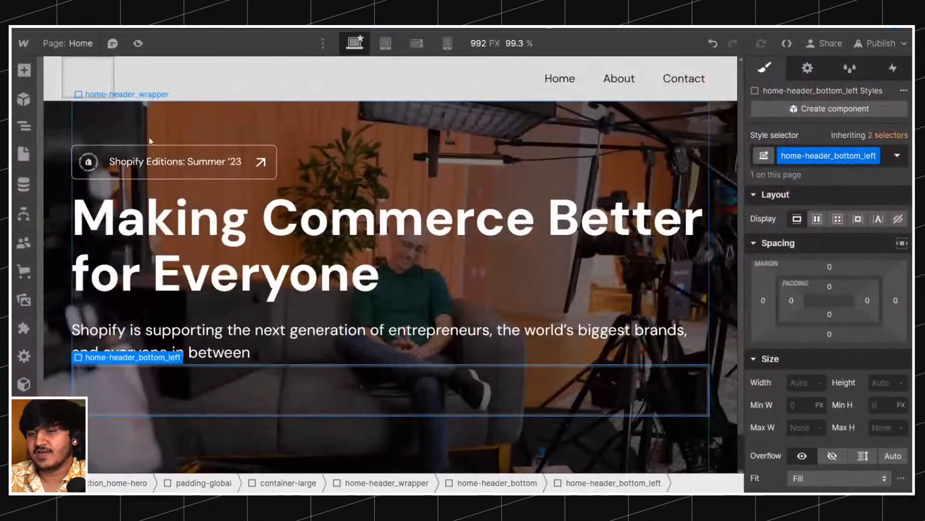
# Add a Button element inside home-header_bottom_left and apply the existing button class to it.
pyautogui.click(24, 126)
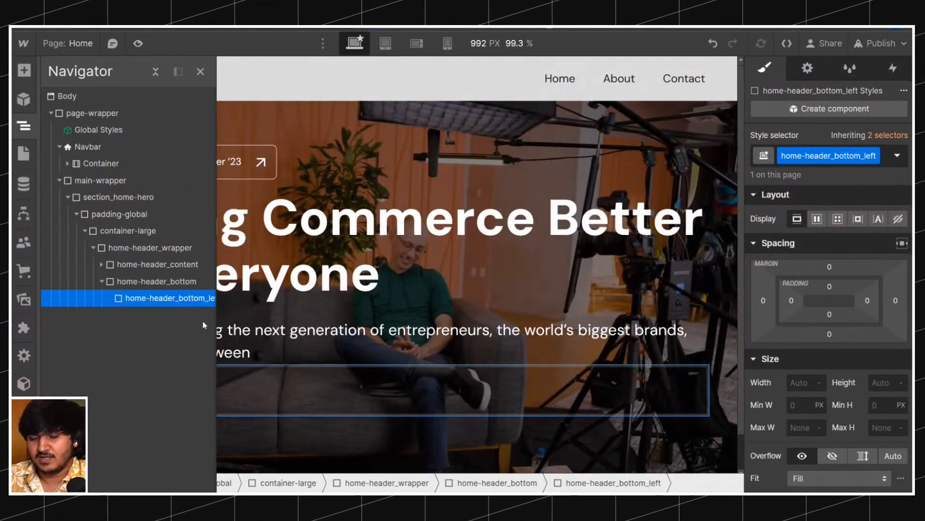
pyautogui.hotkey('ctrl', 'k')
pyautogui.write('but')
pyautogui.press('Return')
pyautogui.hotkey('ctrl', 'Return')
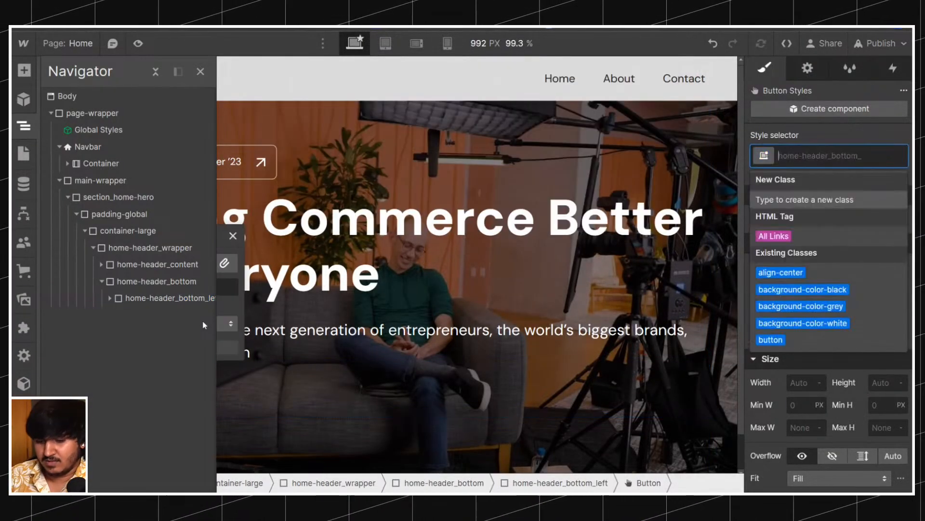
pyautogui.write('butto')
pyautogui.press('Down')
pyautogui.press('Return')
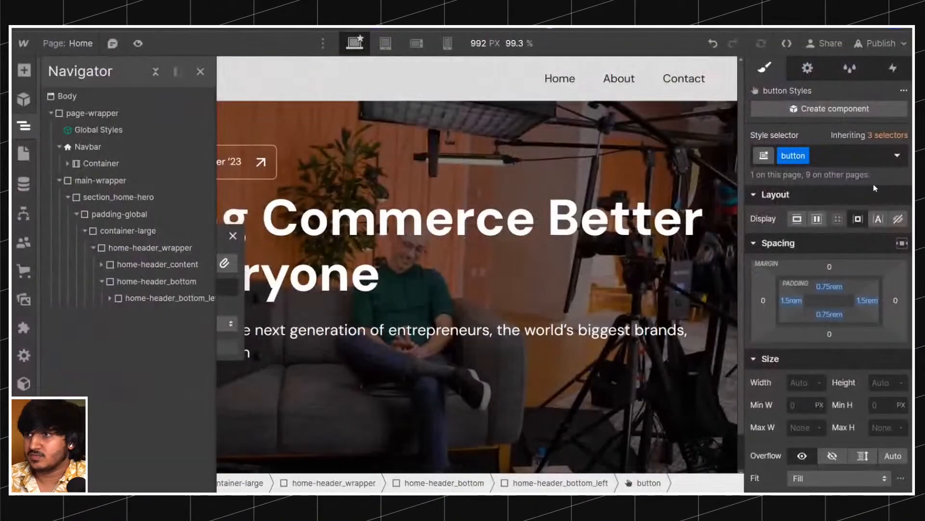
pyautogui.scroll(-5, 826, 310)
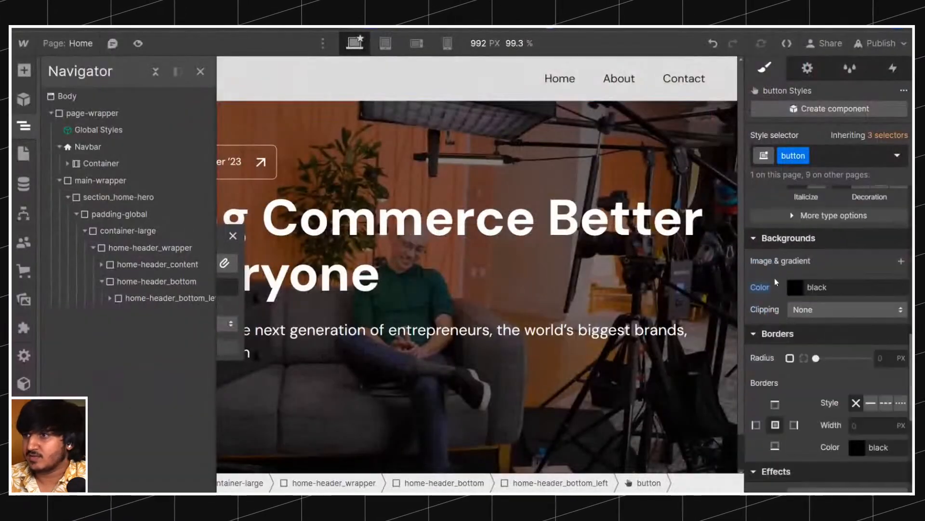
# Set the button class's background color to the White swatch and its text color to the Black swatch.
pyautogui.scroll(4, 774, 278)
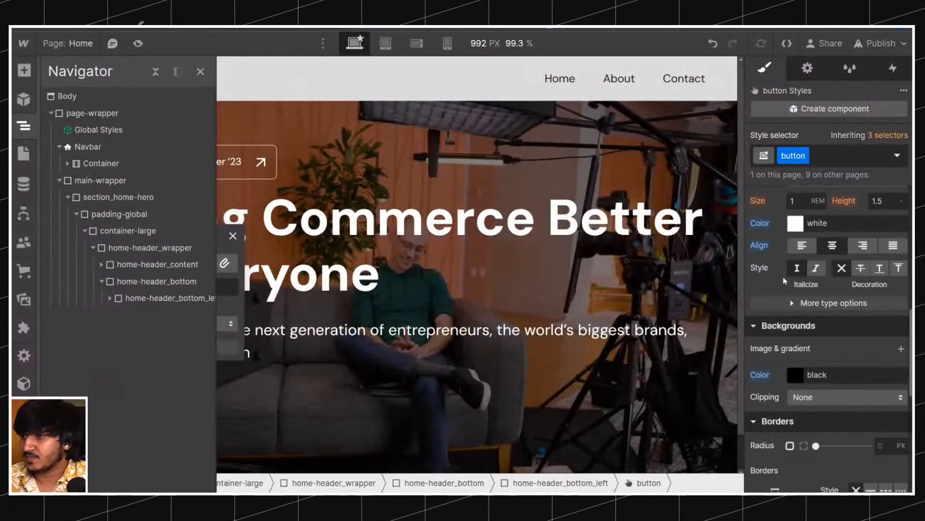
pyautogui.scroll(-4, 812, 350)
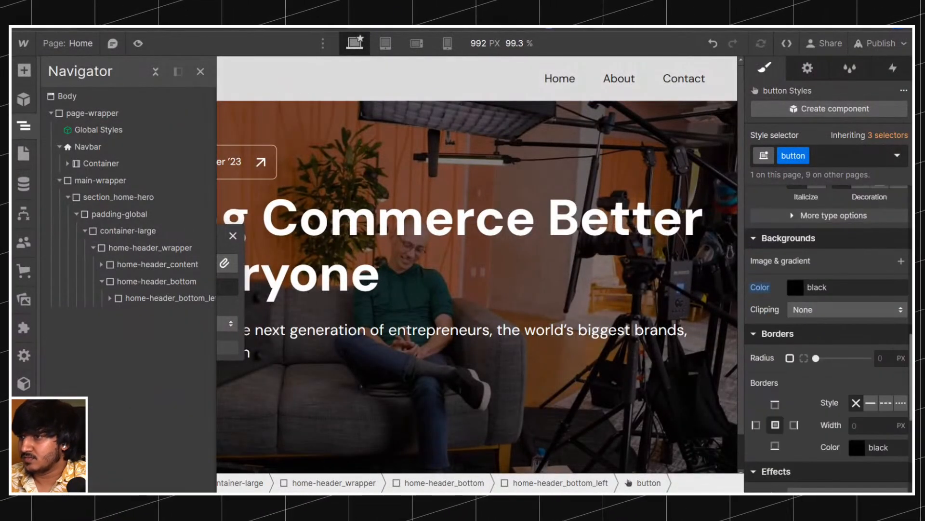
pyautogui.click(805, 286)
pyautogui.click(783, 381)
pyautogui.scroll(4, 804, 299)
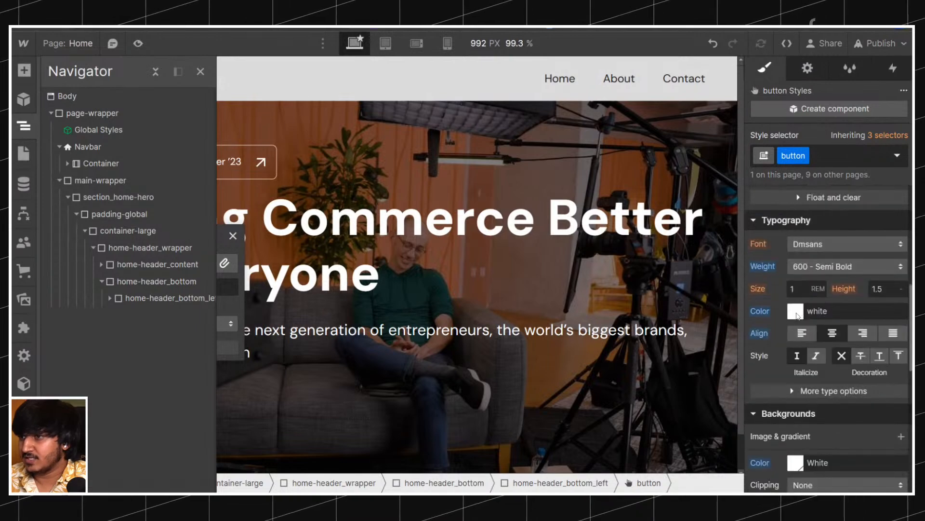
pyautogui.click(797, 314)
pyautogui.click(780, 453)
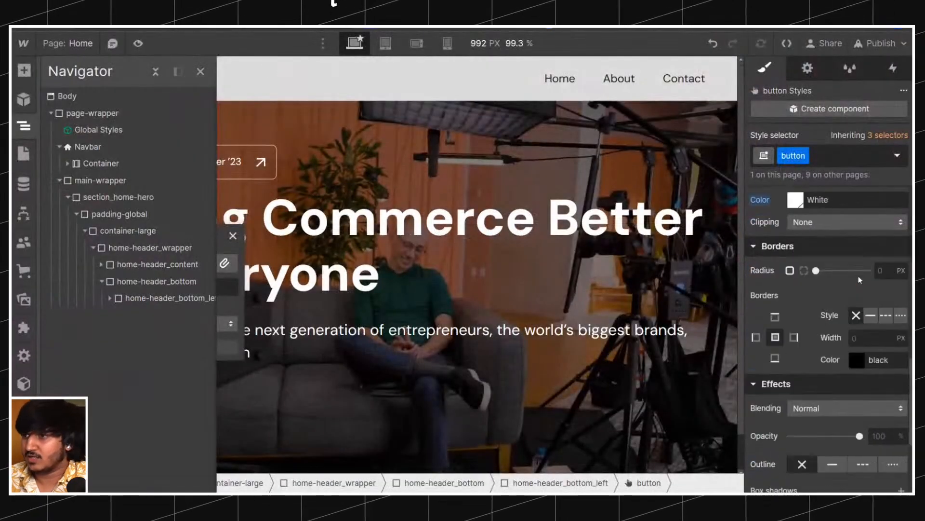
# Give the button class a 10 rem corner radius and a solid 1 px border in the White swatch.
pyautogui.scroll(-3, 860, 278)
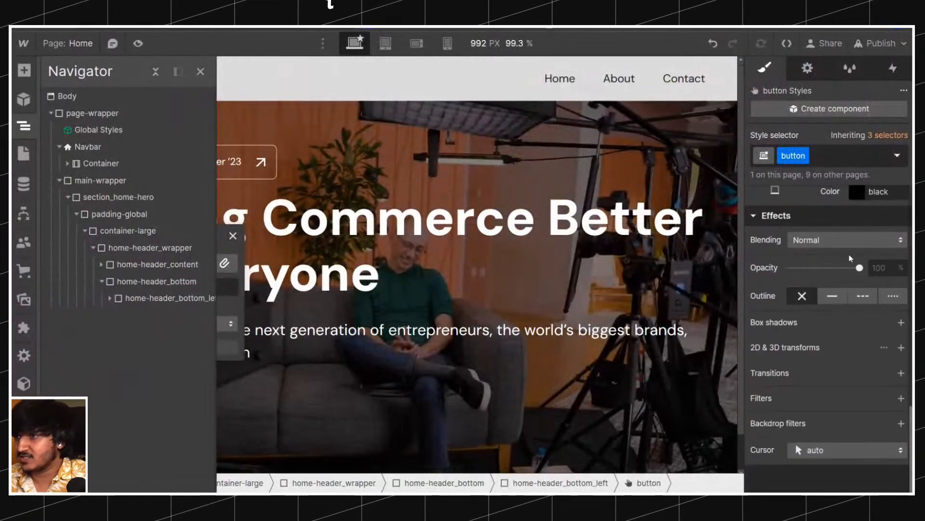
pyautogui.scroll(2, 860, 279)
pyautogui.write('1')
pyautogui.click(878, 279)
pyautogui.click(820, 369)
pyautogui.scroll(2, 823, 274)
pyautogui.scroll(5, 823, 273)
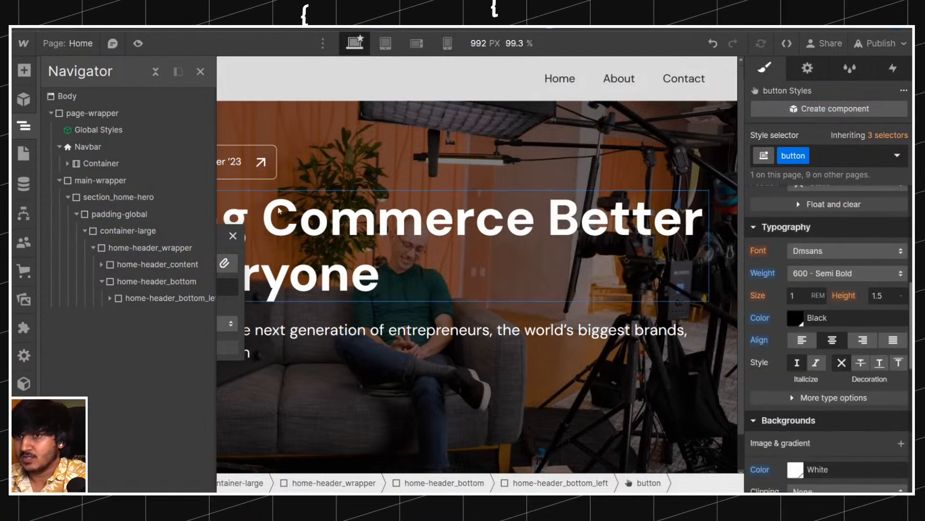
pyautogui.scroll(-2, 260, 120)
pyautogui.hotkey('ctrl', '-')
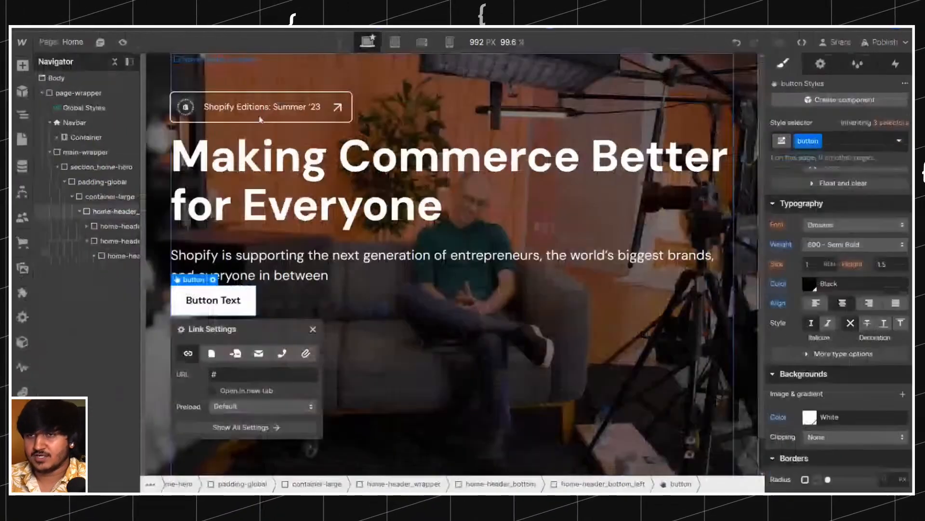
pyautogui.scroll(2, 276, 182)
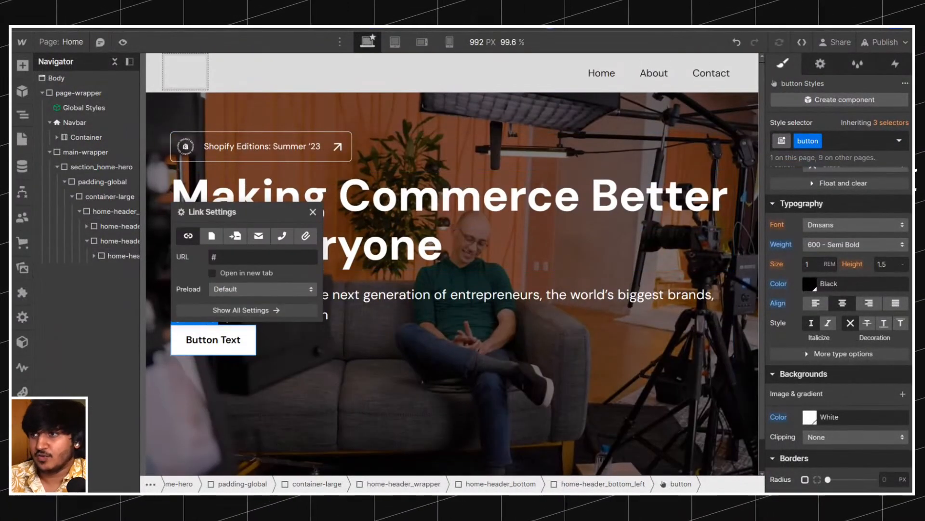
pyautogui.scroll(-5, 861, 265)
pyautogui.scroll(2, 860, 264)
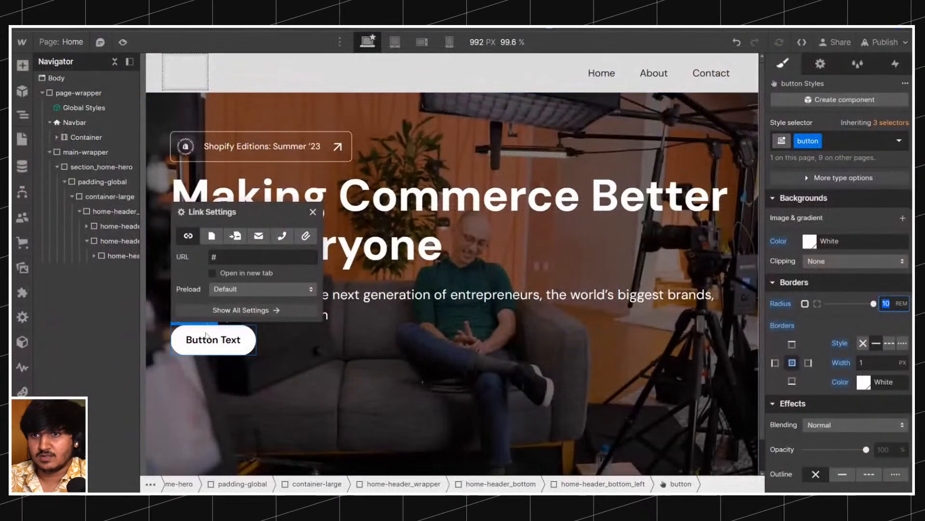
# Change the button's label to "Start free trial".
pyautogui.doubleClick(206, 338)
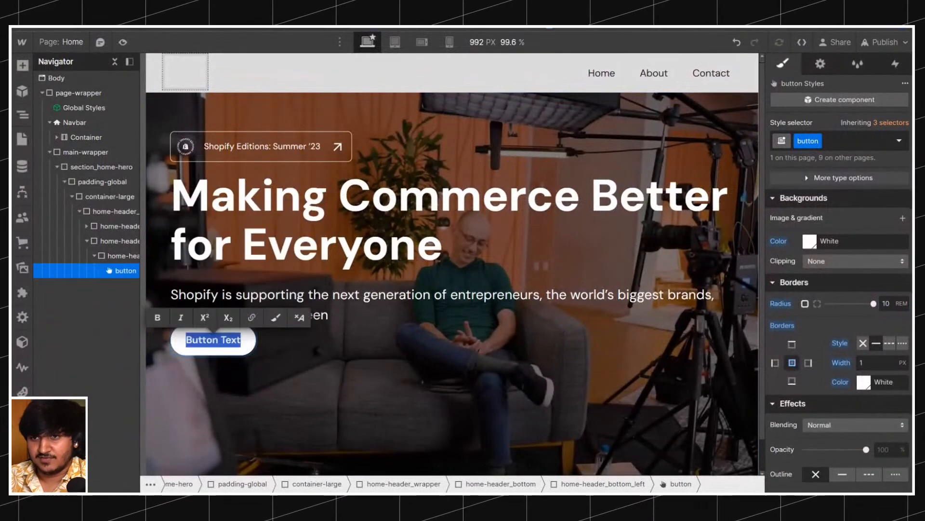
pyautogui.write('s')
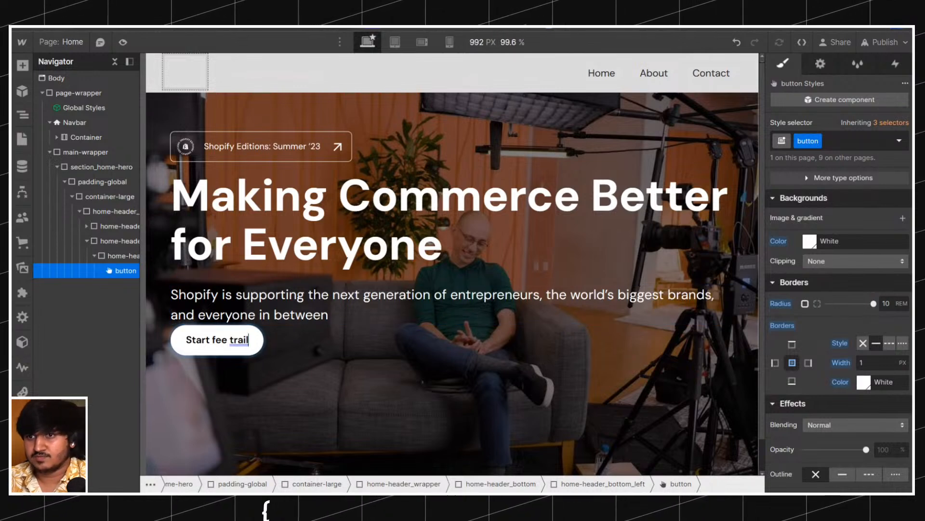
pyautogui.press('BackSpace')
pyautogui.press('BackSpace')
pyautogui.press('BackSpace')
pyautogui.write('ial')
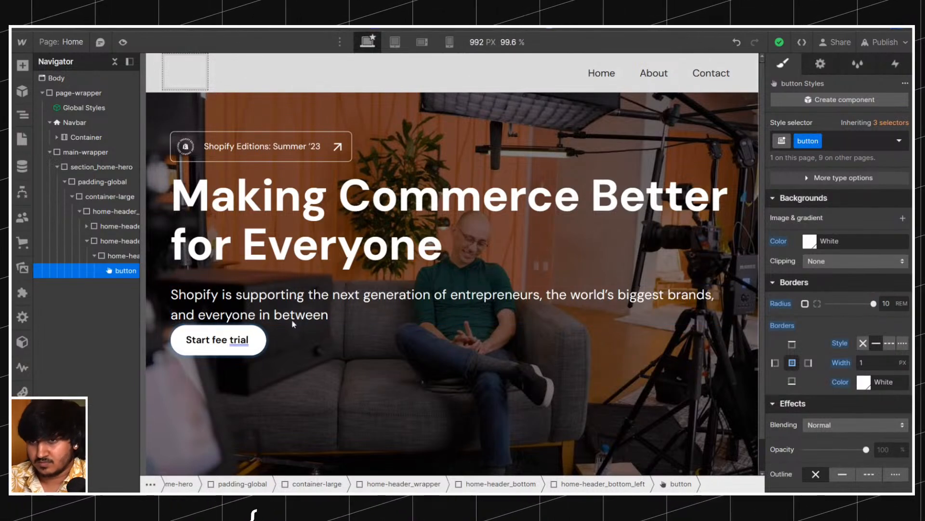
pyautogui.click(251, 340)
pyautogui.hotkey('ctrl', 'shift', 'Left')
pyautogui.press('BackSpace')
pyautogui.click(277, 375)
pyautogui.click(242, 349)
pyautogui.click(217, 366)
pyautogui.click(212, 340)
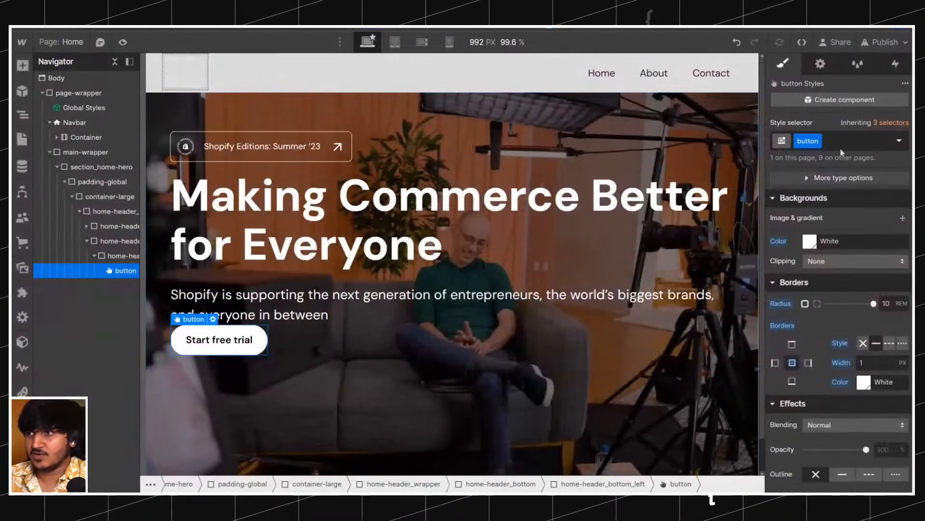
# Add a transition on All Properties to the button class with a 100 ms duration and ease easing.
pyautogui.click(840, 144)
pyautogui.scroll(-3, 870, 203)
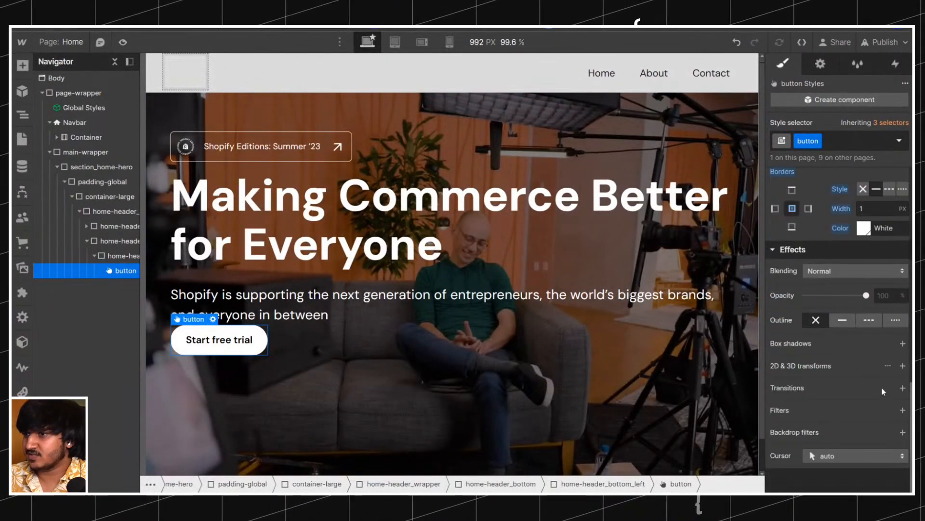
pyautogui.click(900, 388)
pyautogui.click(839, 421)
pyautogui.click(825, 484)
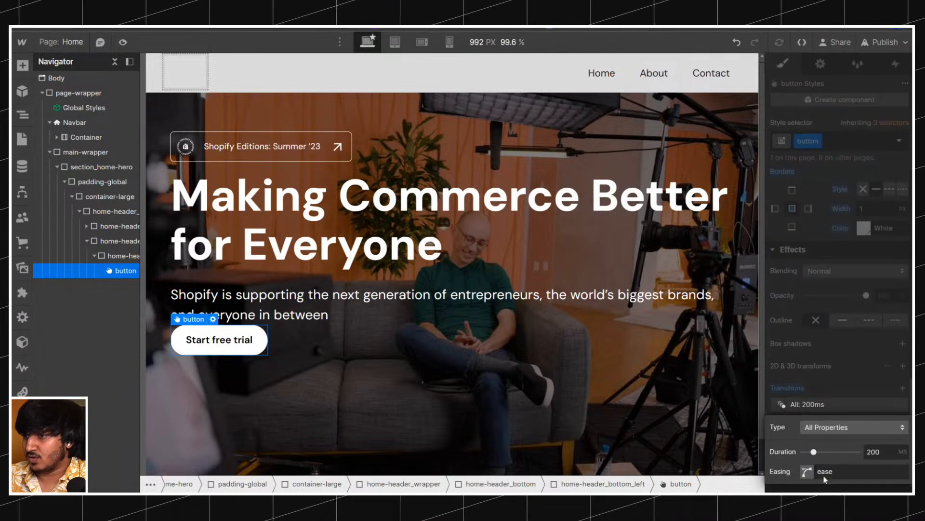
pyautogui.click(873, 452)
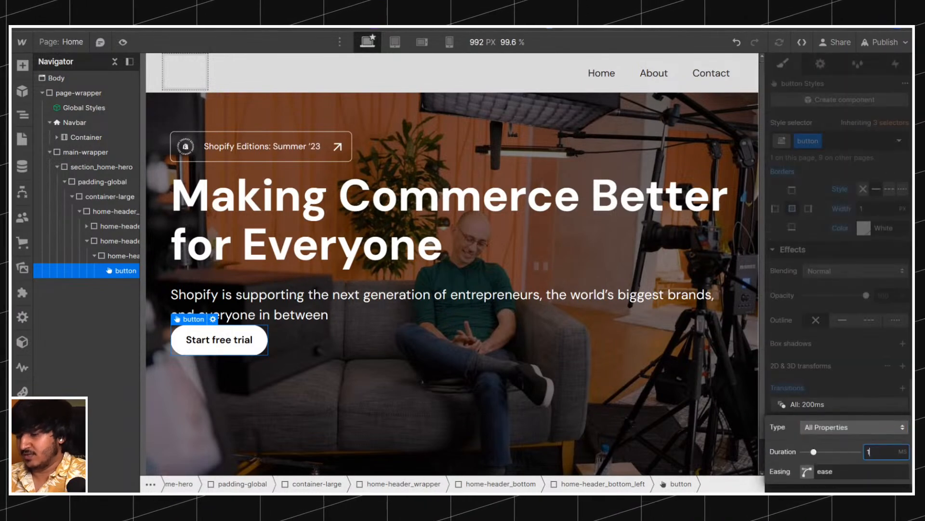
pyautogui.click(851, 407)
# In the button's Hover state, make the background transparent and set the text color to the White swatch.
pyautogui.click(899, 141)
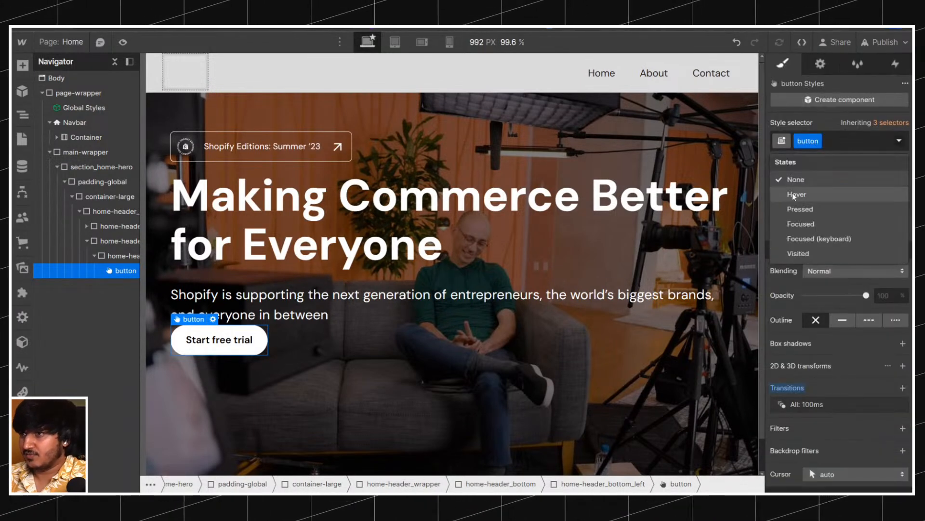
pyautogui.click(793, 194)
pyautogui.scroll(4, 839, 328)
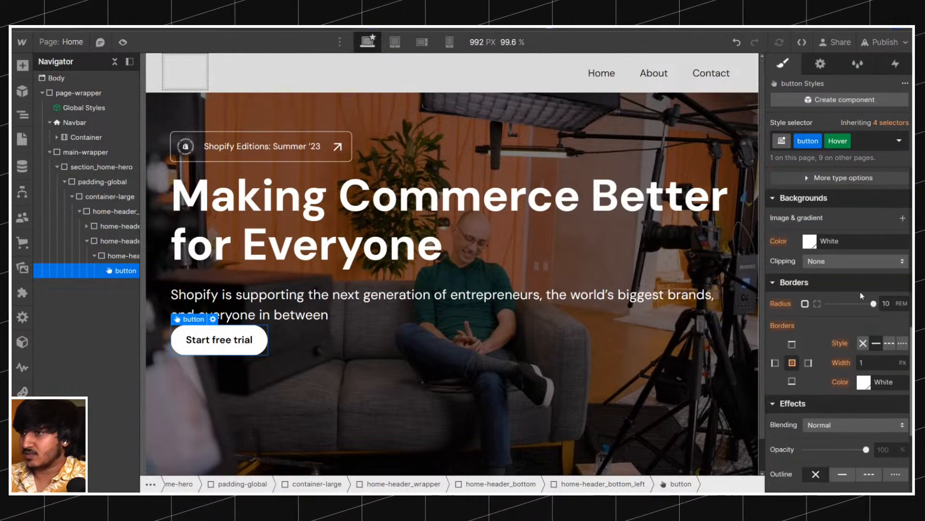
pyautogui.click(812, 245)
pyautogui.click(779, 432)
pyautogui.click(833, 230)
pyautogui.scroll(3, 833, 230)
pyautogui.click(810, 263)
pyautogui.click(830, 475)
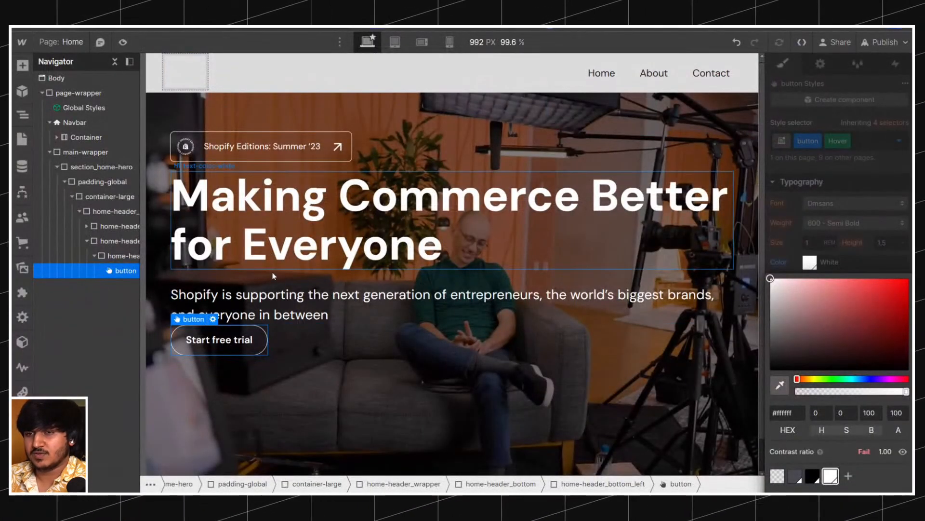
pyautogui.click(789, 253)
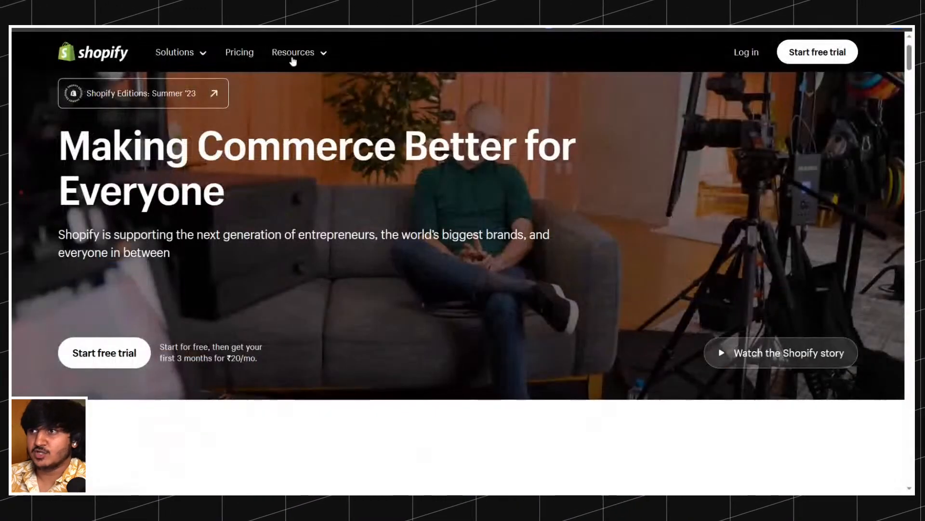
# Switch to the Shopify homepage and examine how its Start free trial buttons are styled across the sections.
pyautogui.scroll(-20, 537, 191)
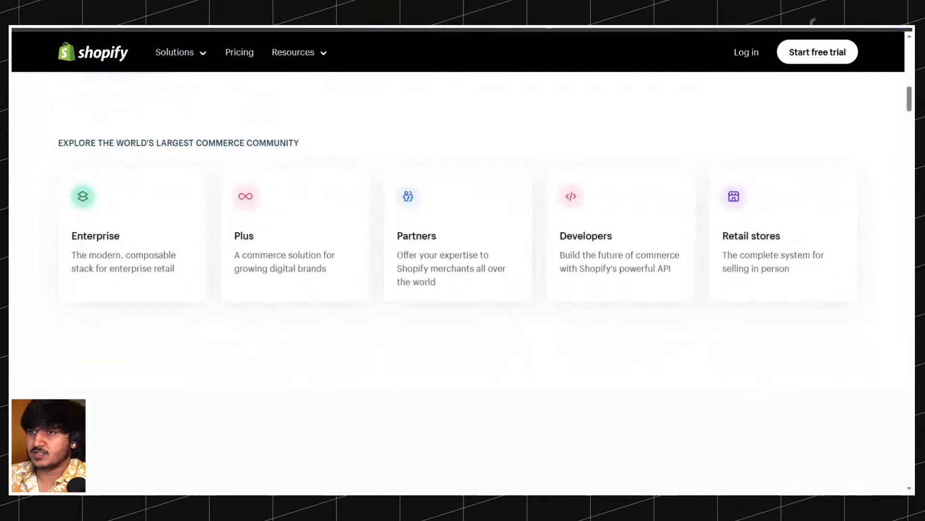
pyautogui.scroll(20, 537, 191)
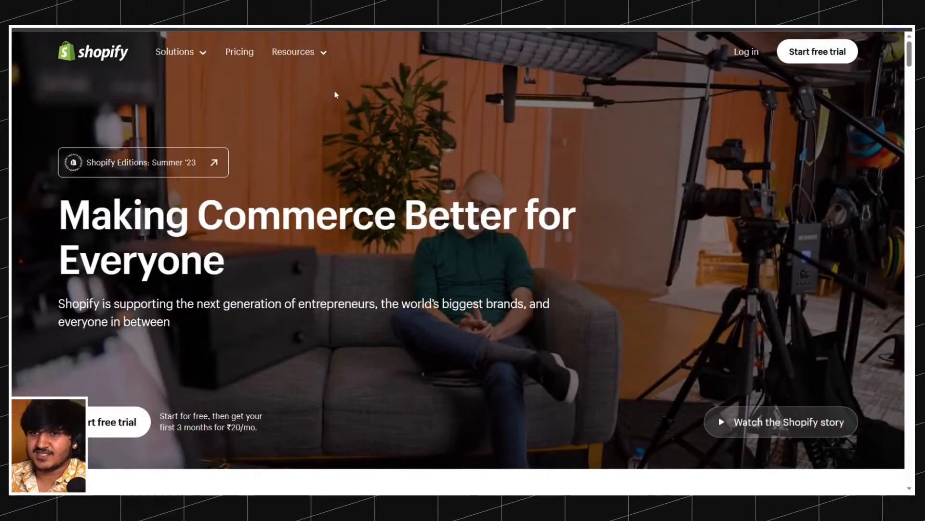
pyautogui.scroll(-20, 429, 270)
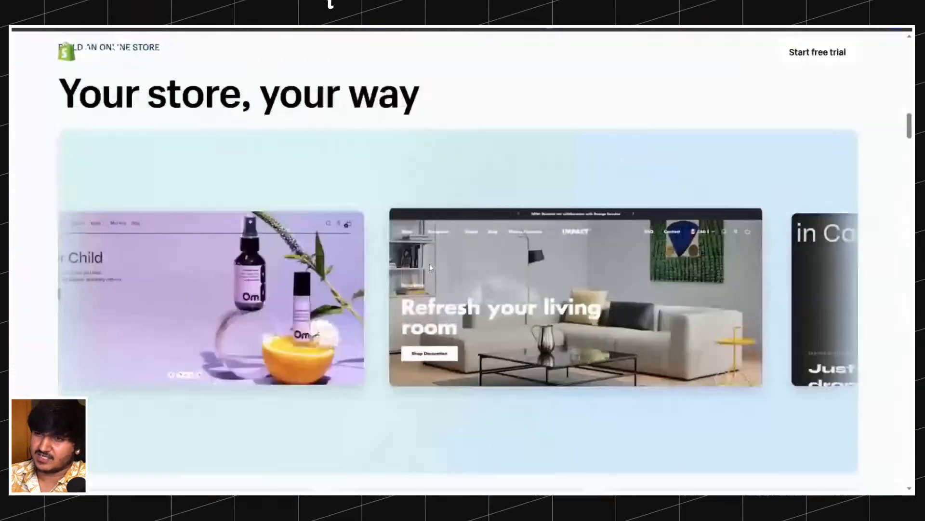
pyautogui.scroll(20, 431, 266)
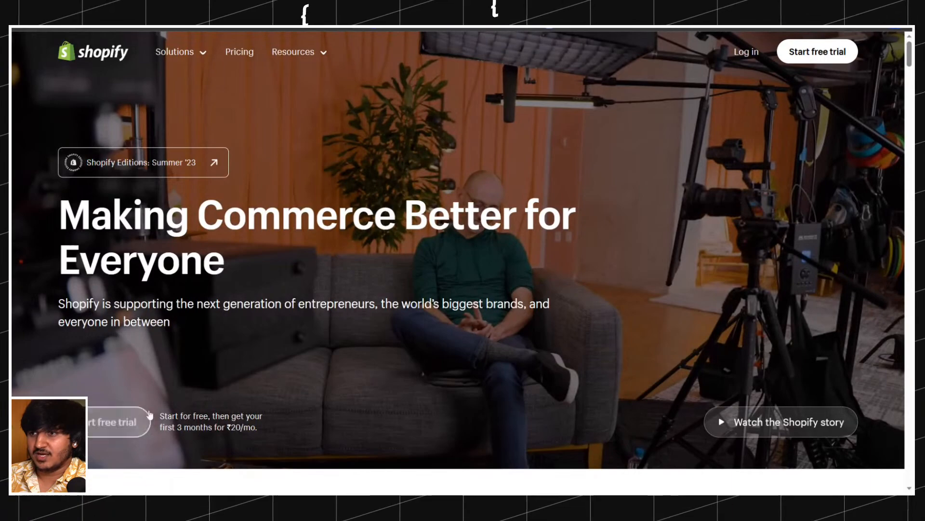
pyautogui.scroll(-20, 477, 195)
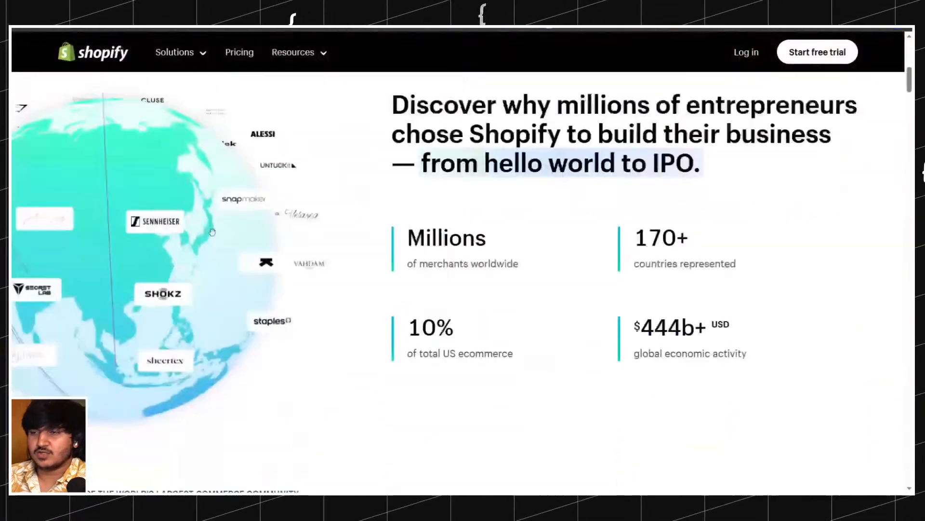
pyautogui.scroll(10, 477, 193)
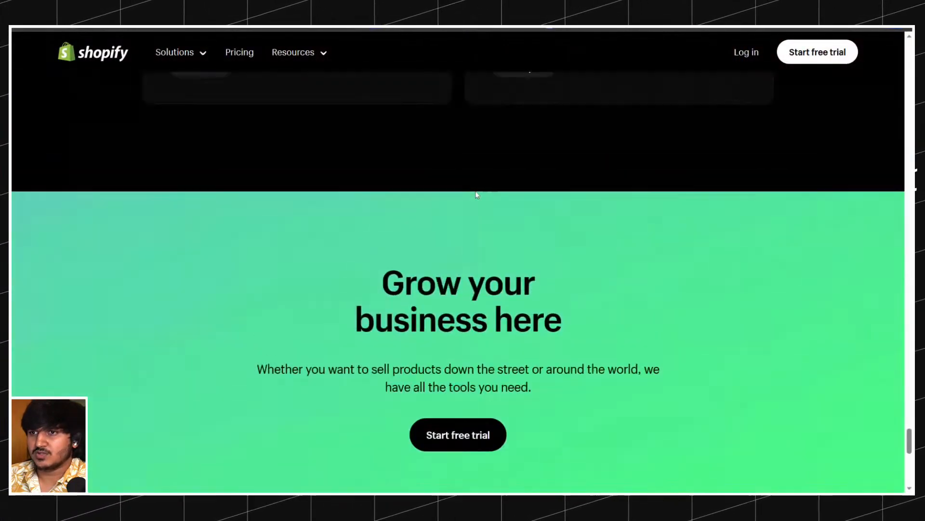
pyautogui.scroll(-6, 475, 191)
pyautogui.scroll(-1, 438, 325)
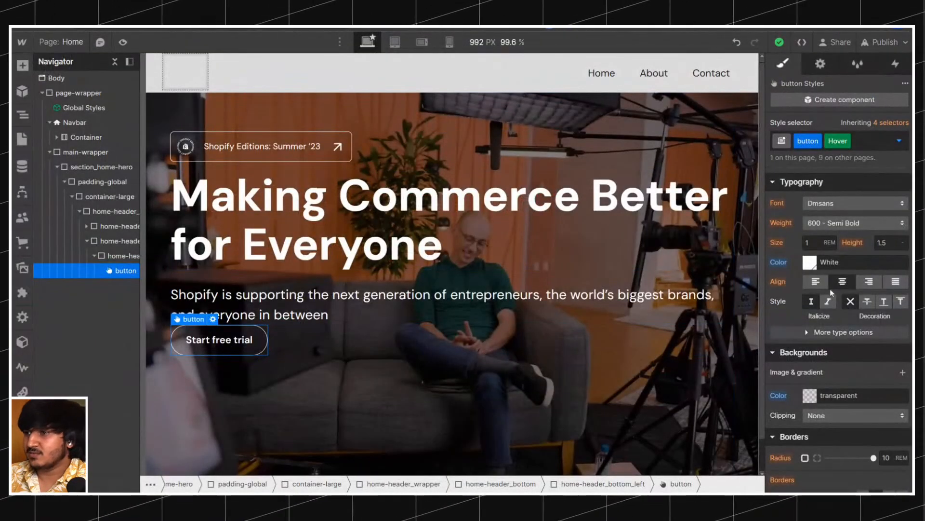
# Back in Webflow, reset the background color override on the button's Hover state.
pyautogui.click(827, 396)
pyautogui.click(809, 396)
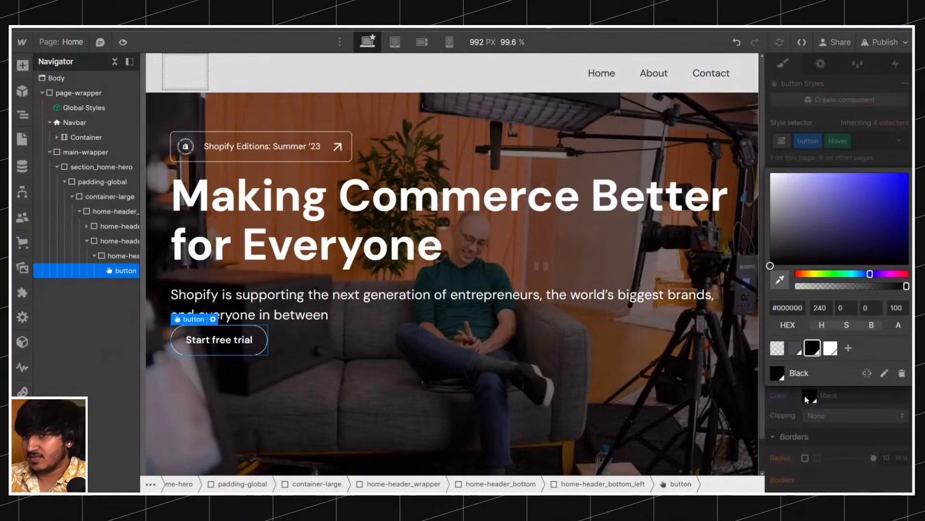
pyautogui.click(779, 417)
pyautogui.keyDown('alt'); pyautogui.click(779, 396); pyautogui.keyUp('alt')
# Return the button class to its None state and set the background color to the Black swatch.
pyautogui.click(898, 140)
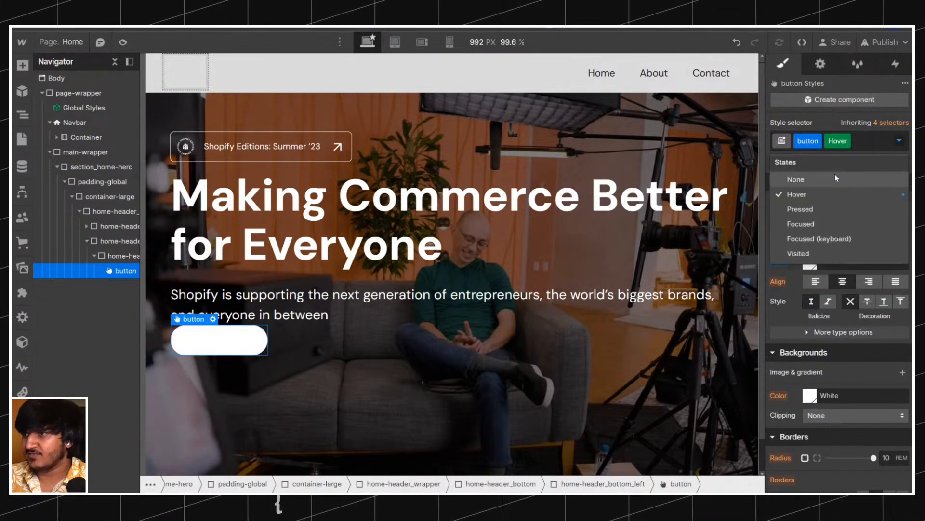
pyautogui.click(835, 177)
pyautogui.click(827, 396)
pyautogui.click(827, 397)
pyautogui.click(815, 396)
pyautogui.click(812, 347)
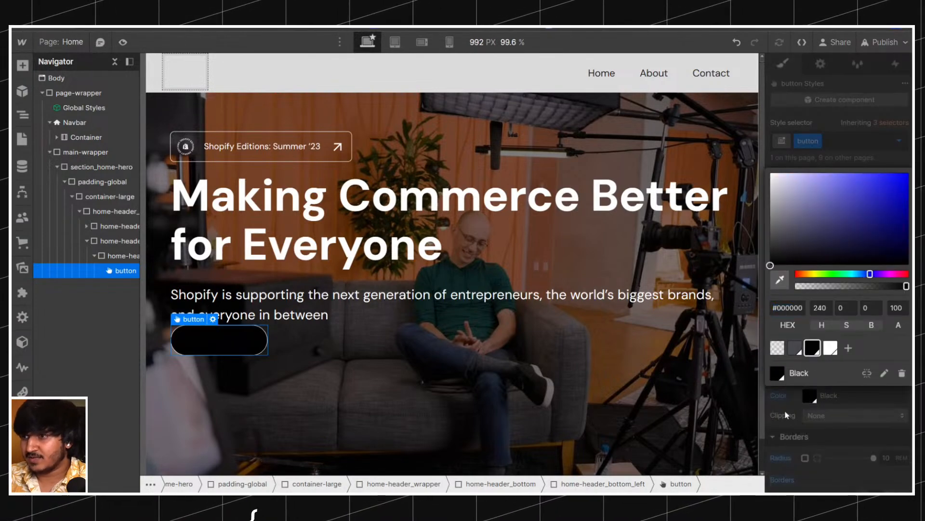
pyautogui.click(788, 417)
# Set the button class's text color to the White swatch and its border color to the Black swatch.
pyautogui.scroll(2, 800, 400)
pyautogui.click(809, 340)
pyautogui.click(830, 292)
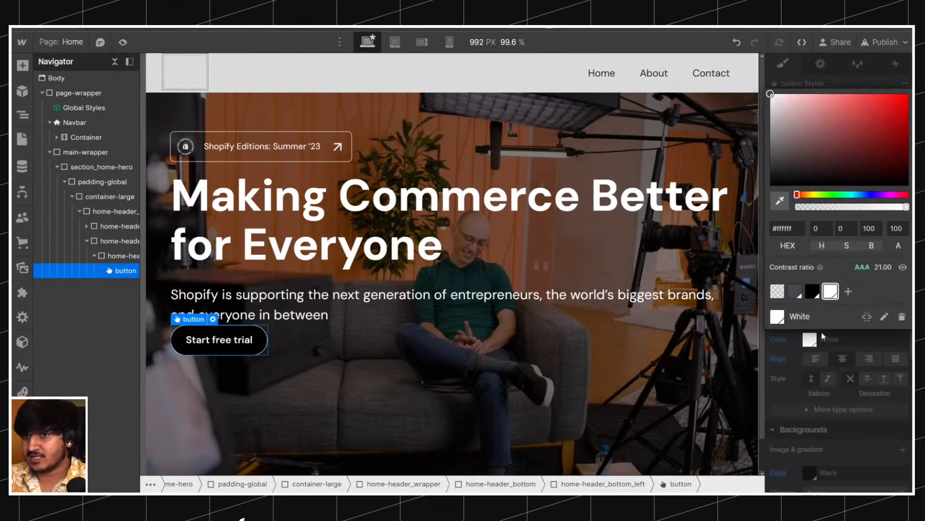
pyautogui.click(795, 423)
pyautogui.scroll(-5, 832, 378)
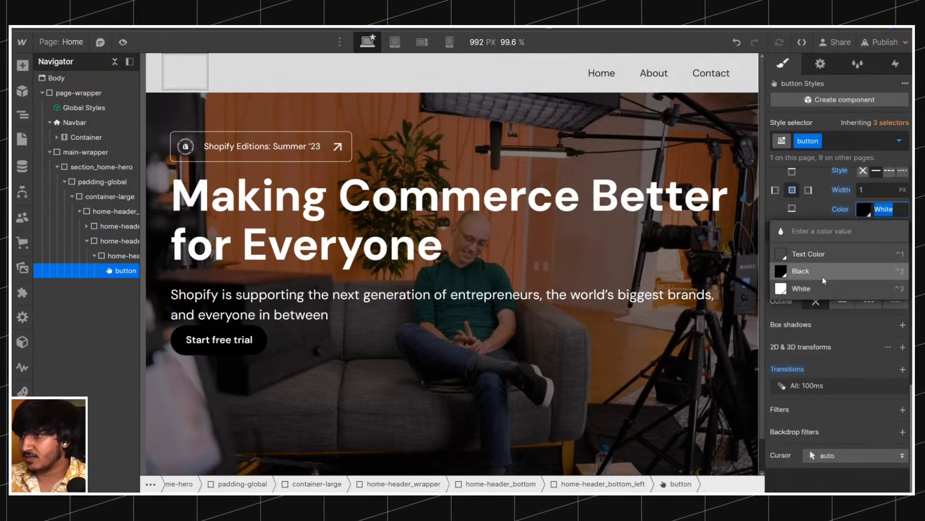
# In the button's Hover state, set the background color to #1a1a1a and save that color as a new swatch.
pyautogui.click(899, 140)
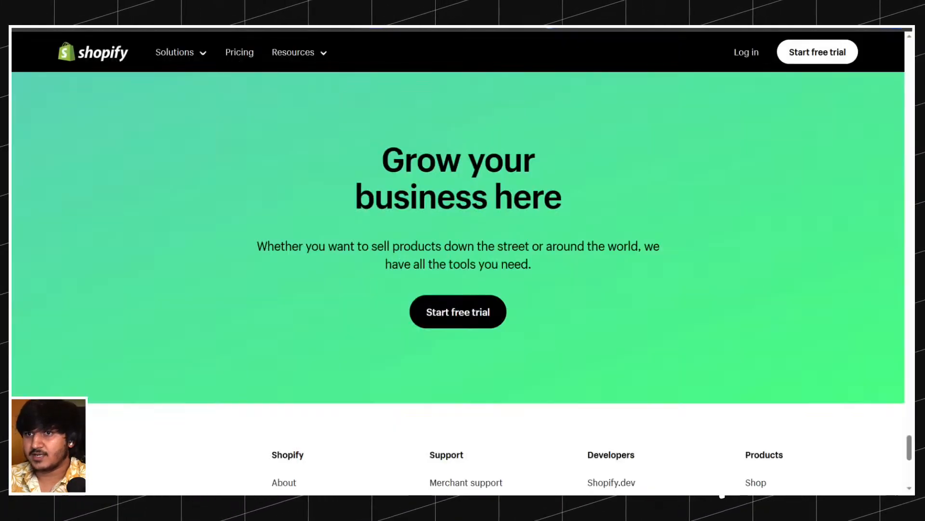
pyautogui.scroll(-3, 347, 355)
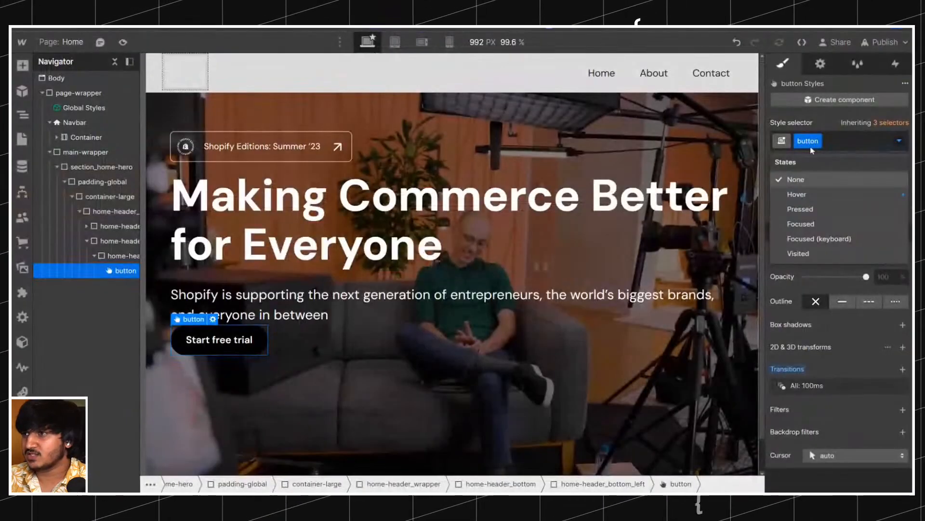
pyautogui.click(820, 193)
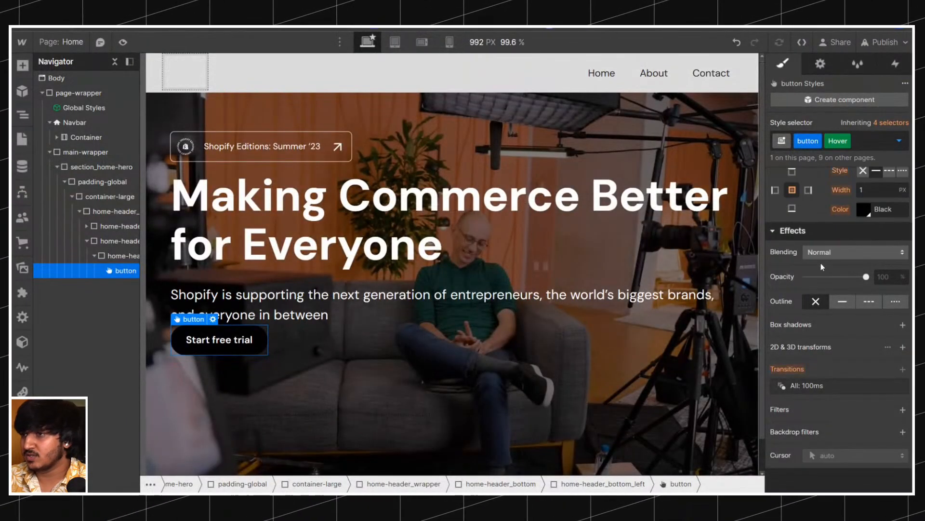
pyautogui.scroll(2, 821, 280)
pyautogui.scroll(3, 848, 263)
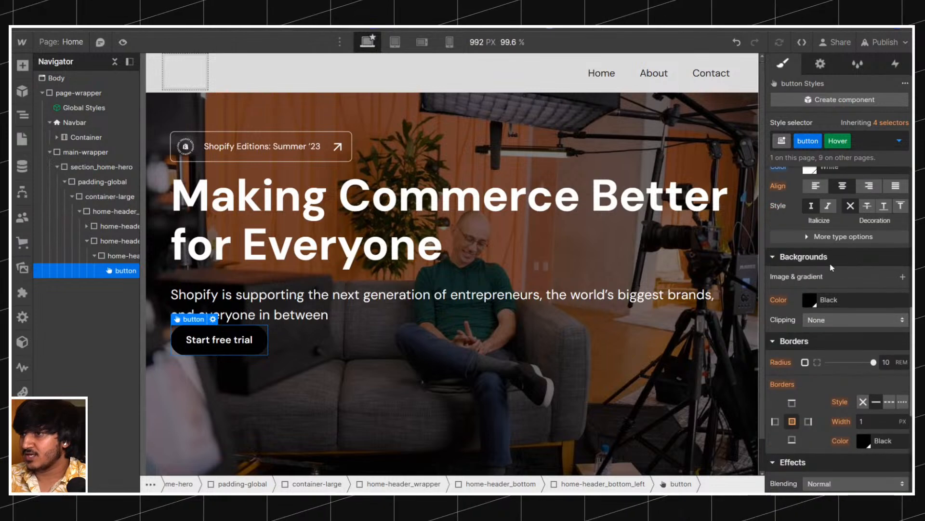
pyautogui.click(810, 301)
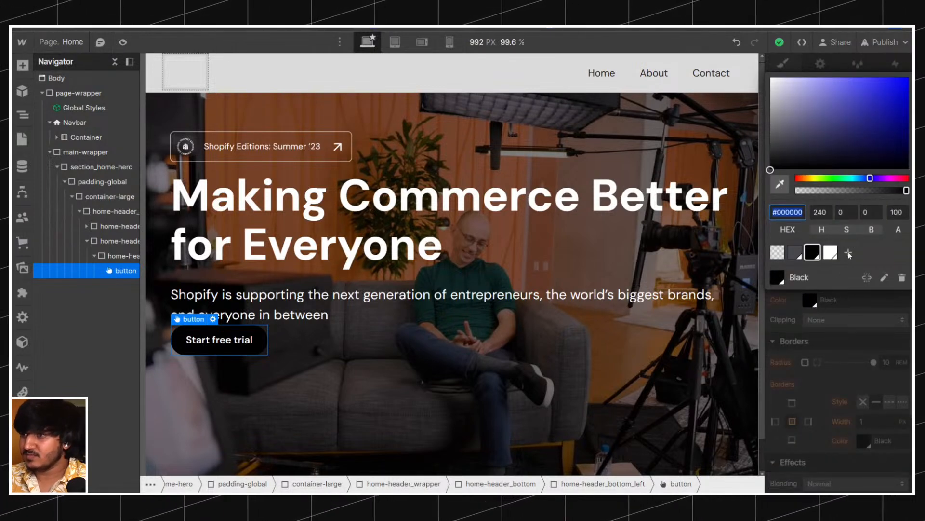
pyautogui.moveTo(771, 169); pyautogui.dragTo(770, 188)
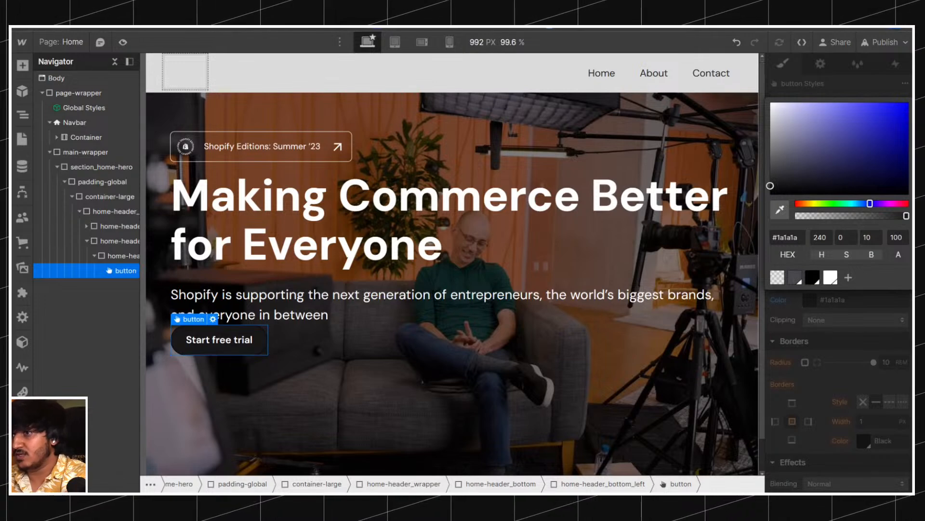
pyautogui.click(849, 278)
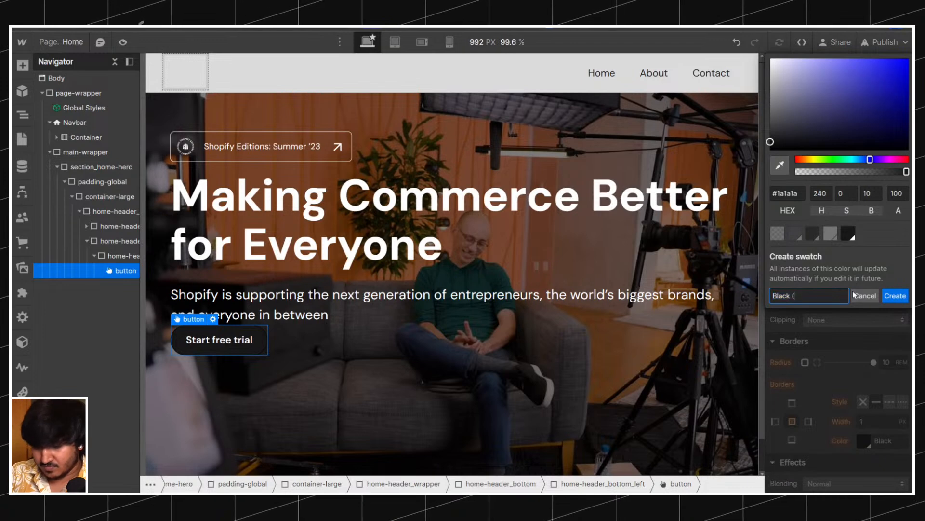
# Save the button's hover background colour as a swatch named Black (Hover).
pyautogui.write('(Hover)')
pyautogui.press('Return')
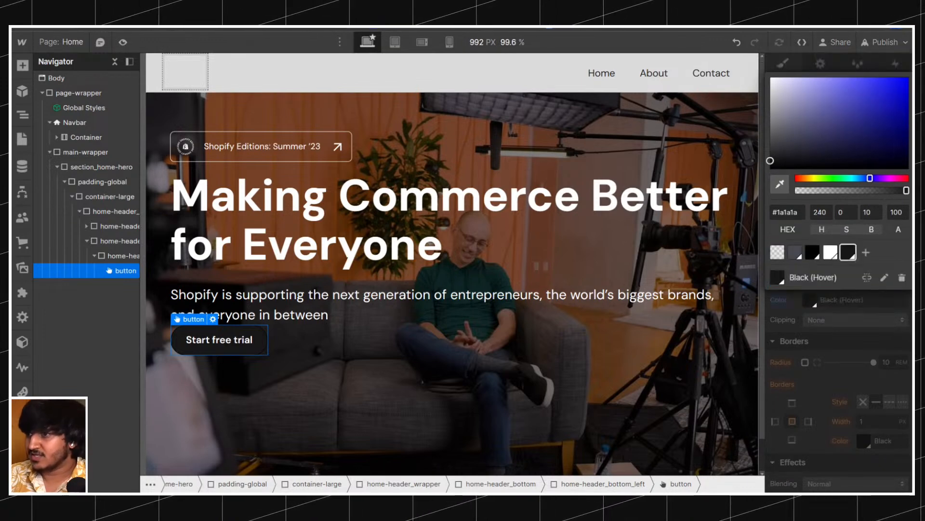
pyautogui.click(796, 317)
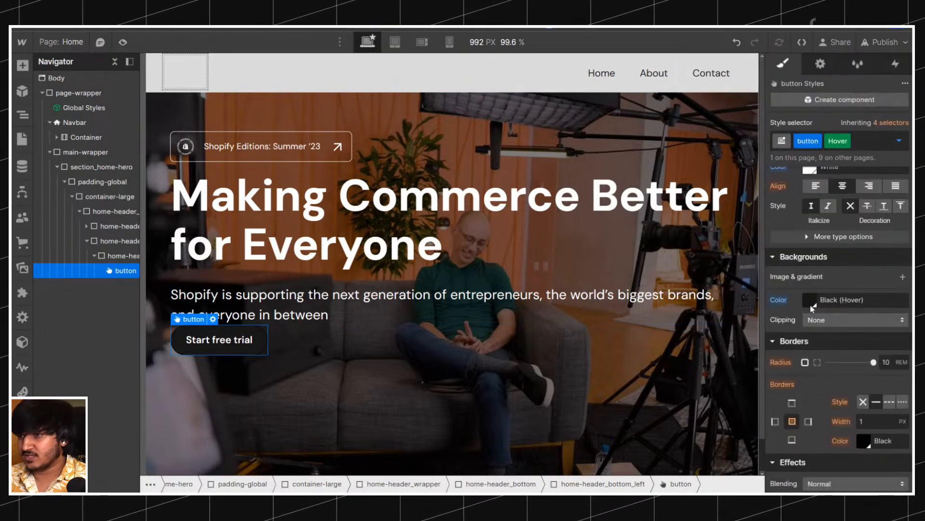
# Return the hero button to its None state and add the combo class is-white to it.
pyautogui.click(898, 141)
pyautogui.click(832, 179)
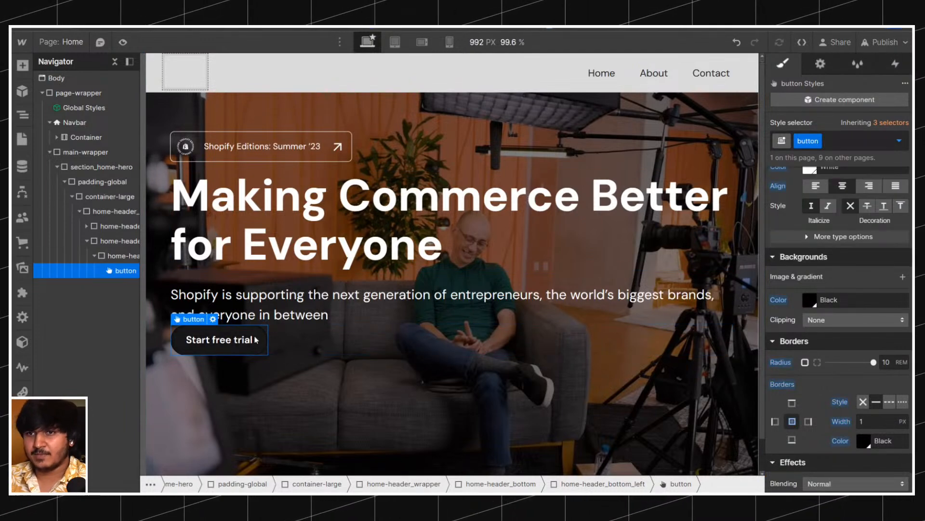
pyautogui.click(855, 140)
pyautogui.write('is-wite')
pyautogui.press('Return')
pyautogui.click(848, 141)
pyautogui.press('BackSpace')
pyautogui.press('BackSpace')
pyautogui.press('BackSpace')
pyautogui.press('BackSpace')
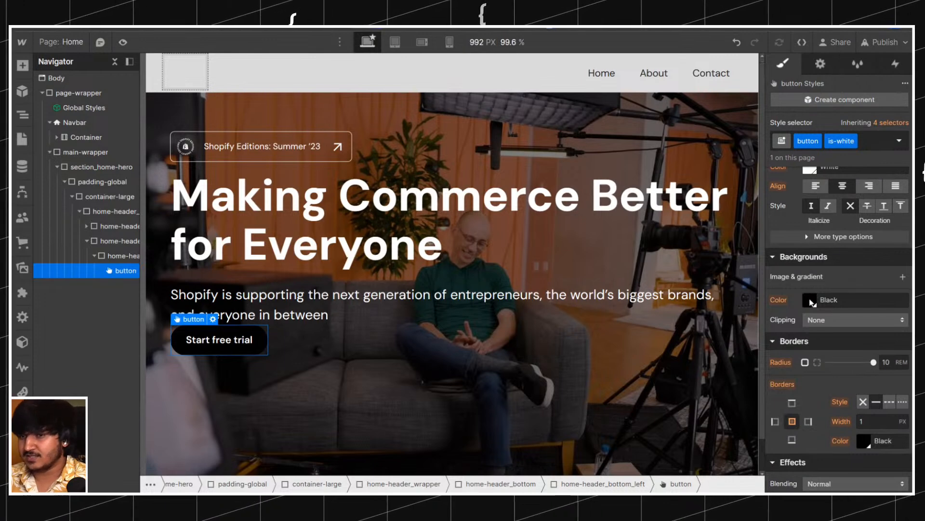
# Set the is-white button's background colour and border colour to the White swatch.
pyautogui.click(813, 301)
pyautogui.click(793, 293)
pyautogui.click(881, 378)
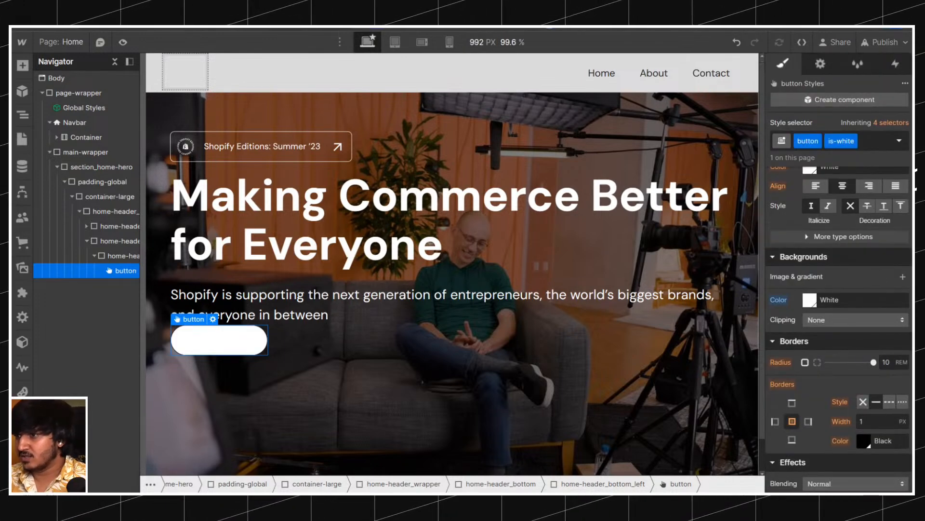
pyautogui.click(882, 440)
pyautogui.scroll(-1, 838, 480)
pyautogui.click(827, 467)
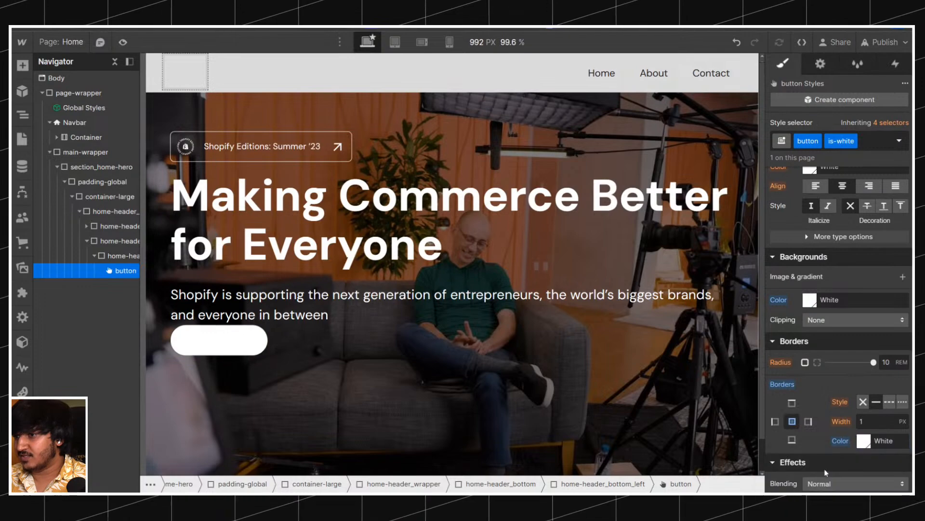
# Set the is-white button's text colour to the Black swatch.
pyautogui.scroll(3, 834, 287)
pyautogui.click(810, 320)
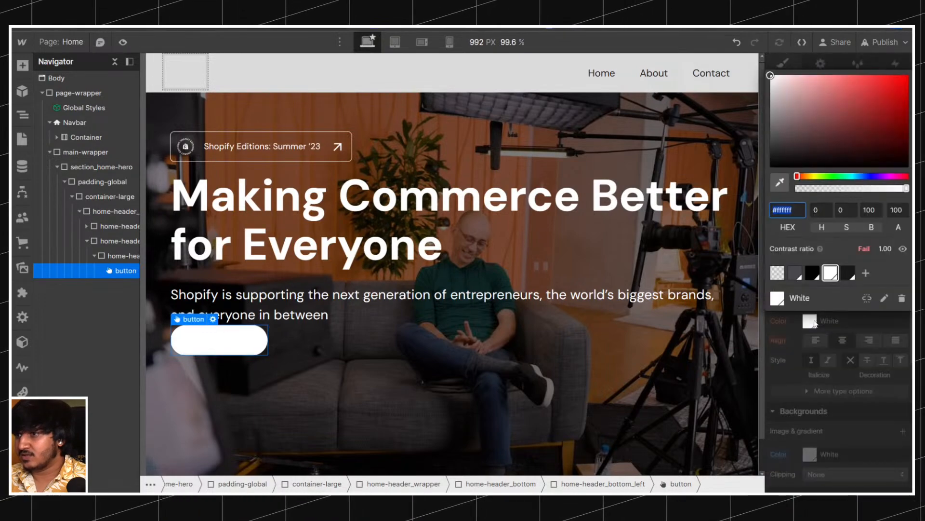
pyautogui.click(812, 273)
pyautogui.click(804, 349)
# Make the is-white button's background transparent in its Hover state.
pyautogui.click(900, 141)
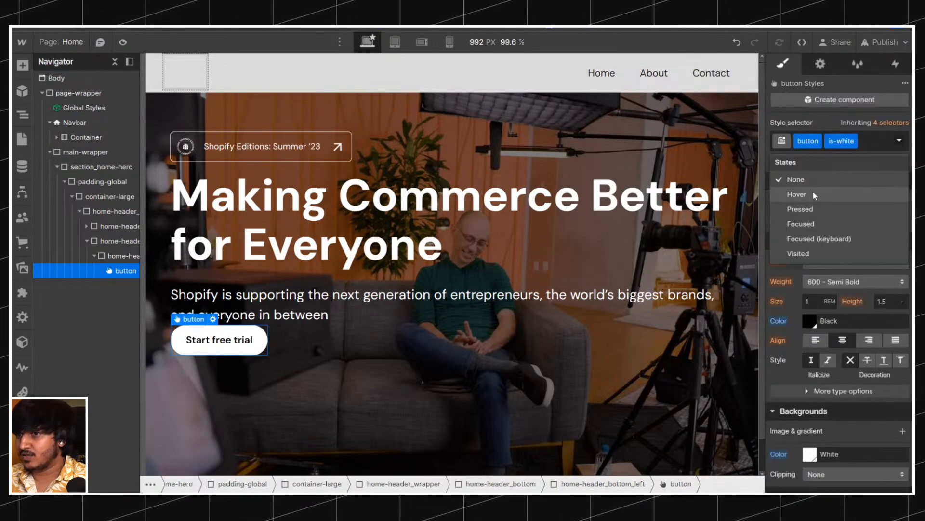
pyautogui.click(814, 192)
pyautogui.scroll(-3, 836, 325)
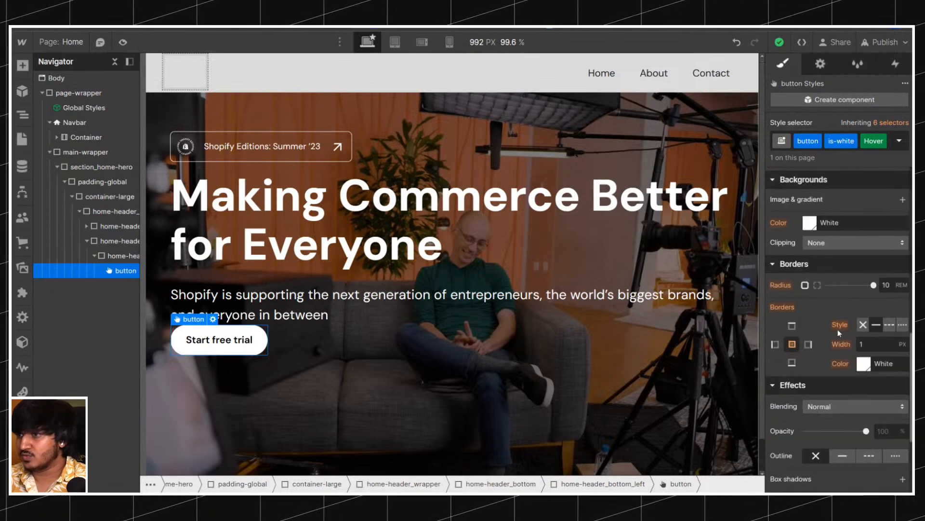
pyautogui.click(811, 226)
pyautogui.click(777, 413)
pyautogui.press('Escape')
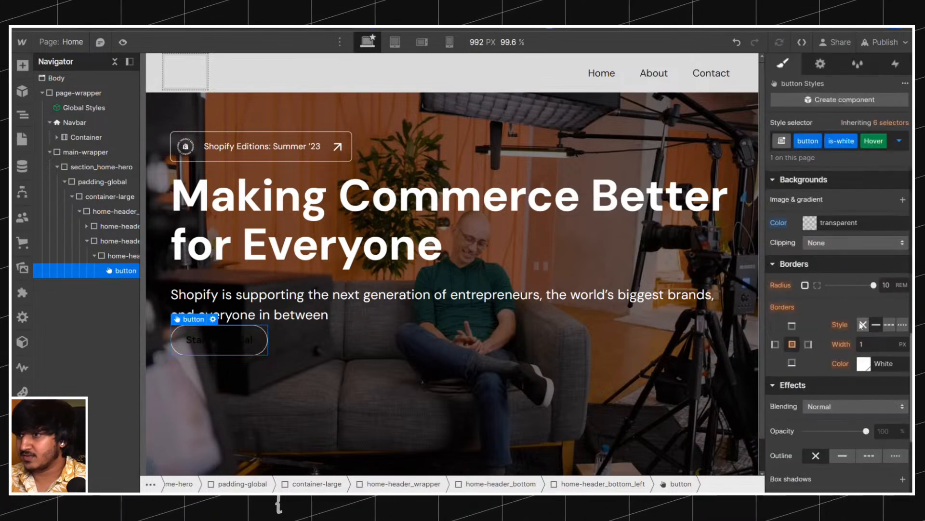
pyautogui.click(883, 364)
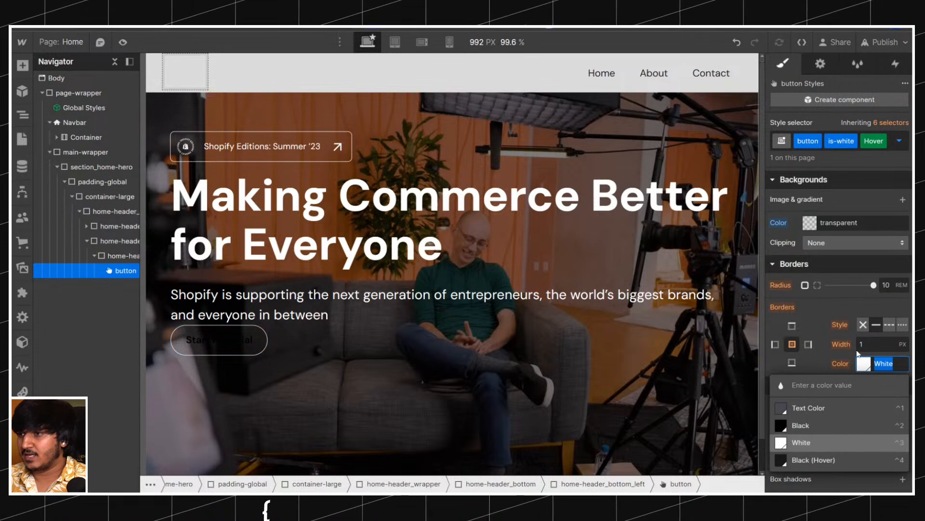
pyautogui.click(822, 330)
pyautogui.click(883, 363)
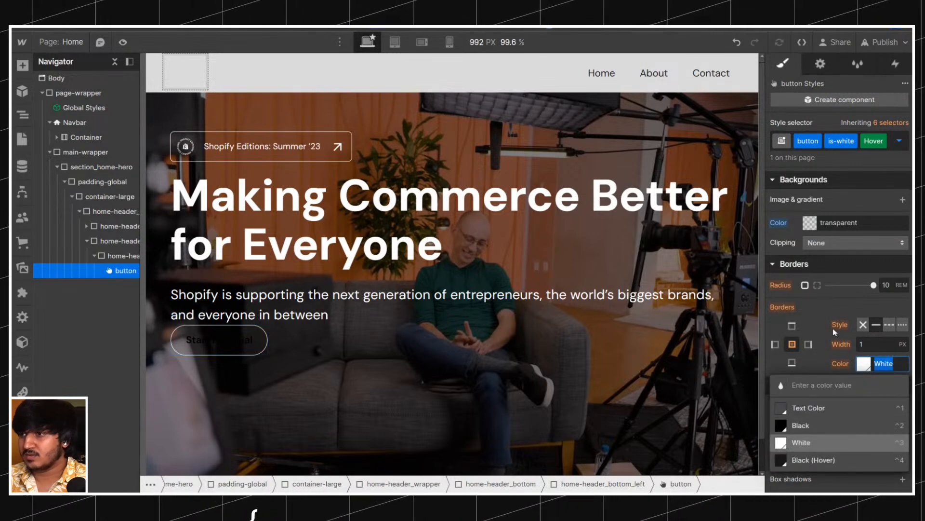
pyautogui.click(837, 333)
pyautogui.click(883, 364)
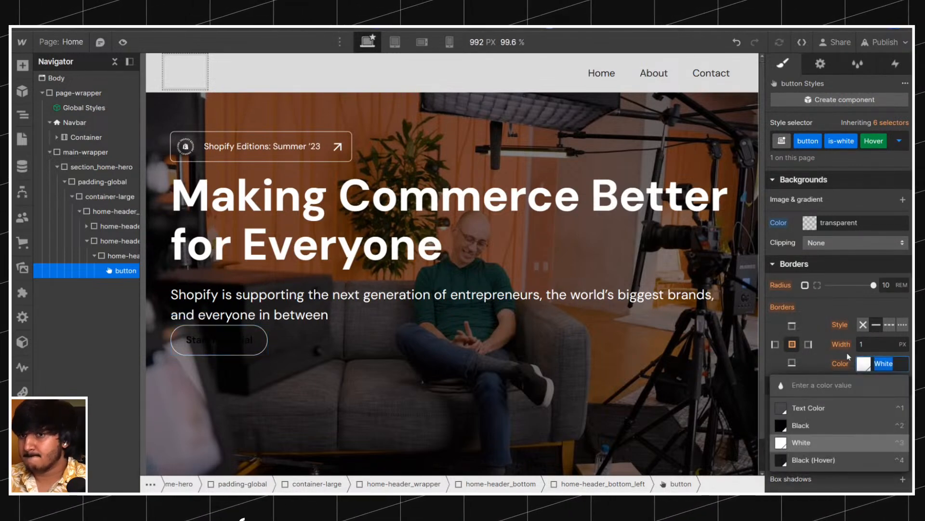
pyautogui.click(826, 324)
# Set the is-white button's Hover text colour to White and leave the button's selection.
pyautogui.scroll(3, 827, 273)
pyautogui.click(809, 243)
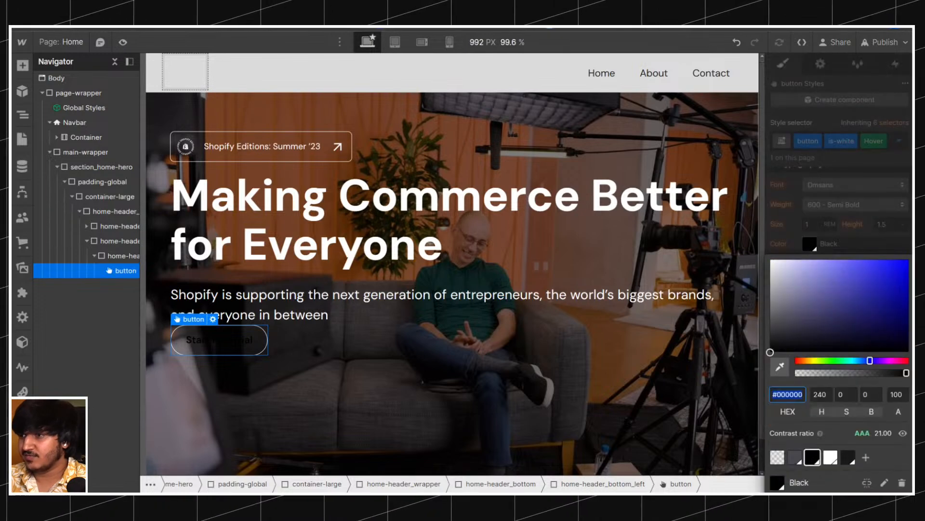
pyautogui.click(830, 457)
pyautogui.click(775, 233)
pyautogui.click(251, 377)
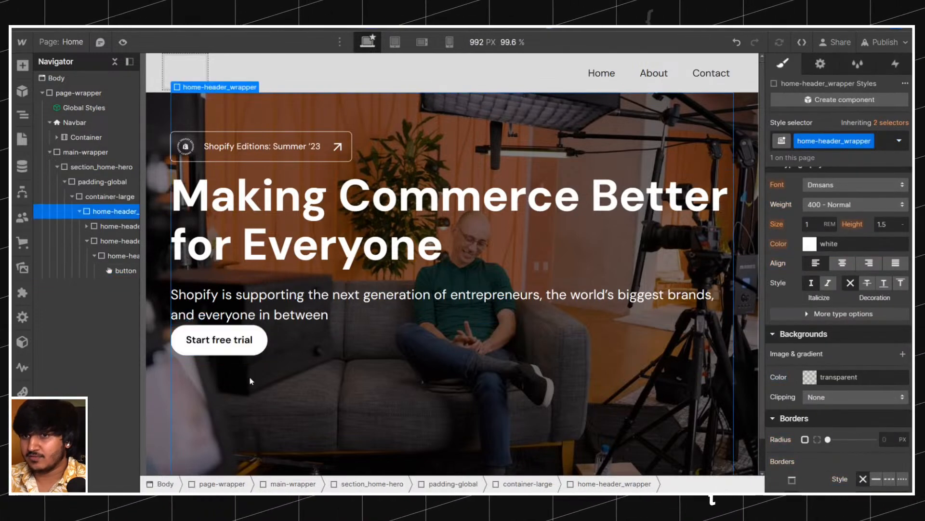
# Preview the page and compare its hero section with the one on the Shopify reference site.
pyautogui.click(123, 42)
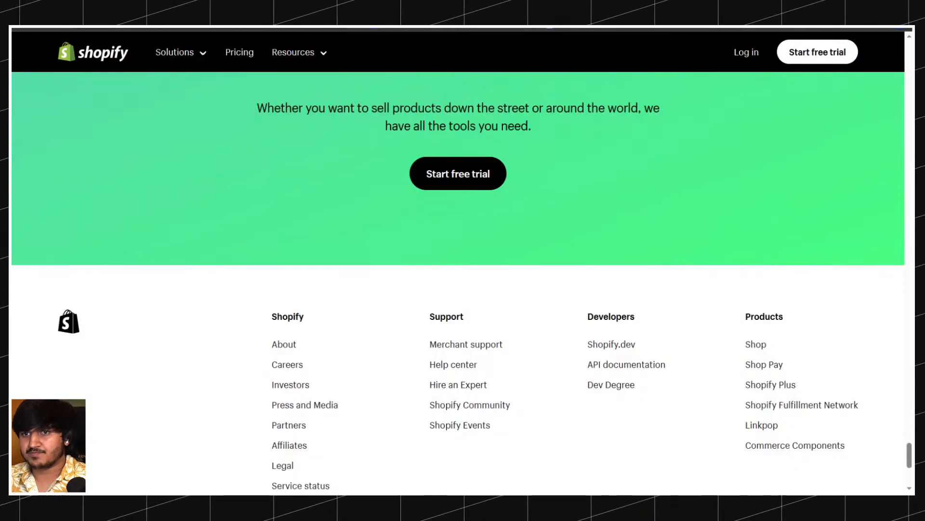
pyautogui.scroll(10, 277, 185)
pyautogui.scroll(15, 276, 182)
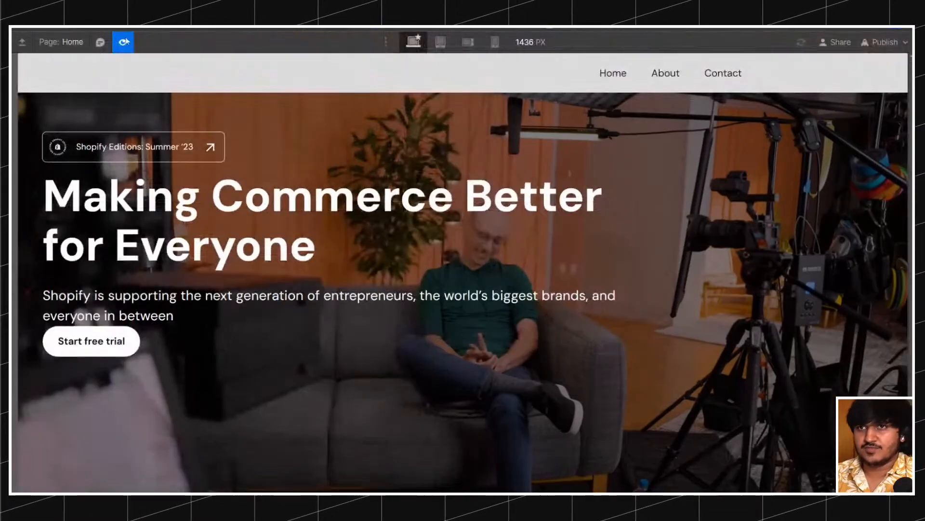
pyautogui.press('Escape')
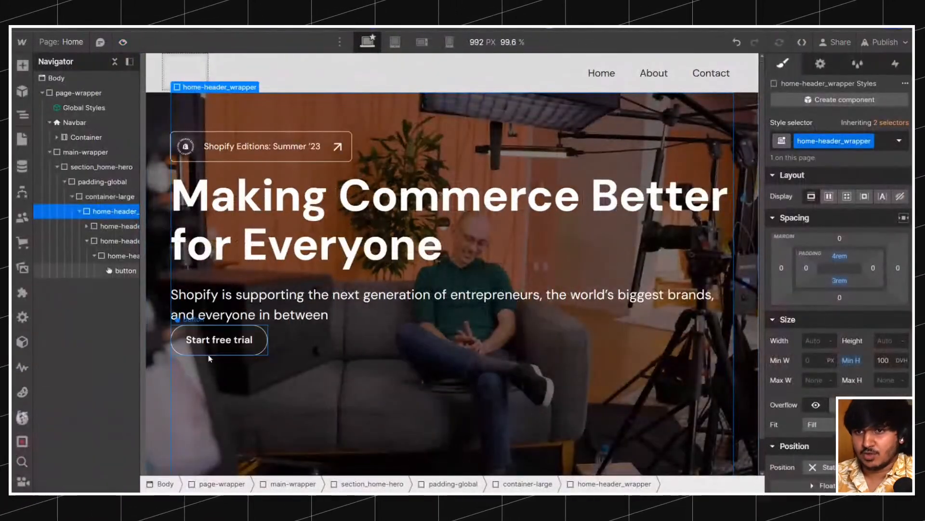
# Add a Text Block directly after the hero's Start free trial button.
pyautogui.click(208, 355)
pyautogui.hotkey('ctrl', 'e')
pyautogui.write('text')
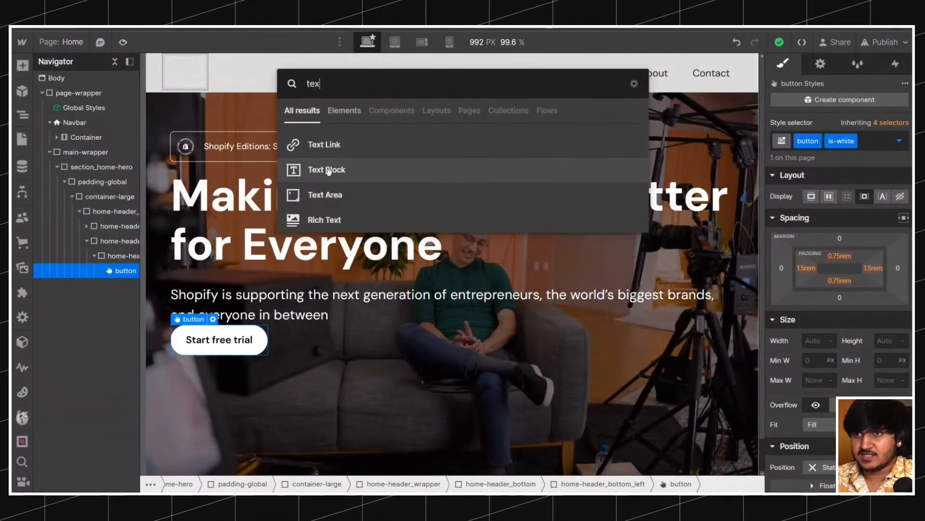
pyautogui.click(331, 172)
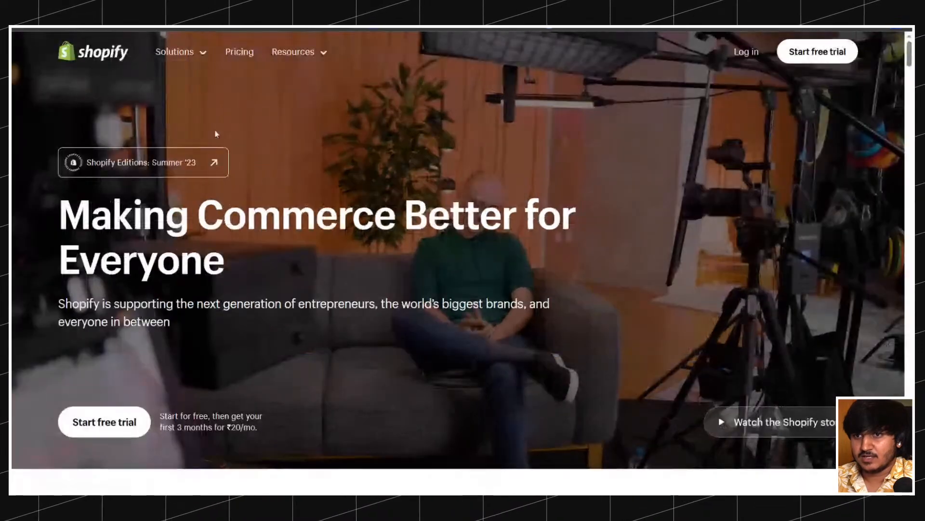
# Replace the Text Block's placeholder with "Start for free, then get your first 3 months for ₹20/mo." copied from the Shopify site.
pyautogui.moveTo(257, 427); pyautogui.dragTo(160, 416)
pyautogui.hotkey('ctrl', 'c')
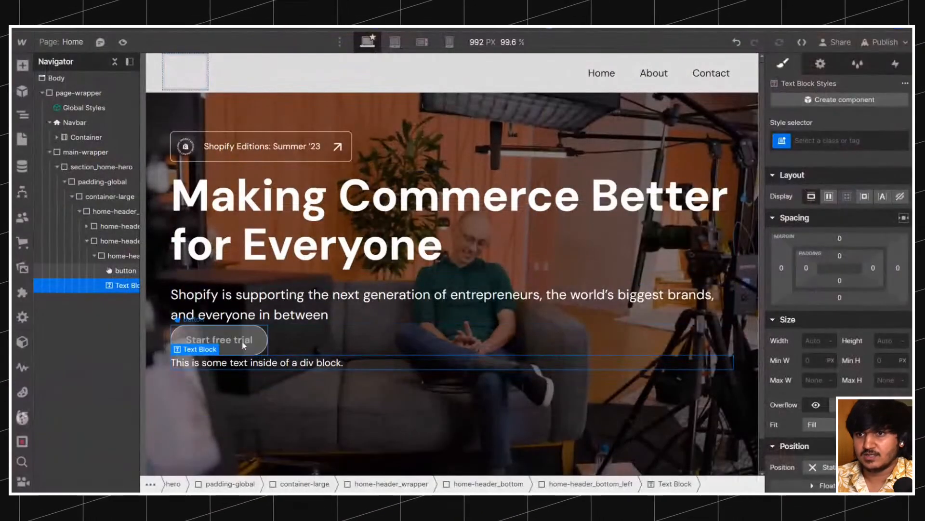
pyautogui.doubleClick(241, 355)
pyautogui.hotkey('ctrl', 'v')
pyautogui.click(255, 374)
pyautogui.click(253, 365)
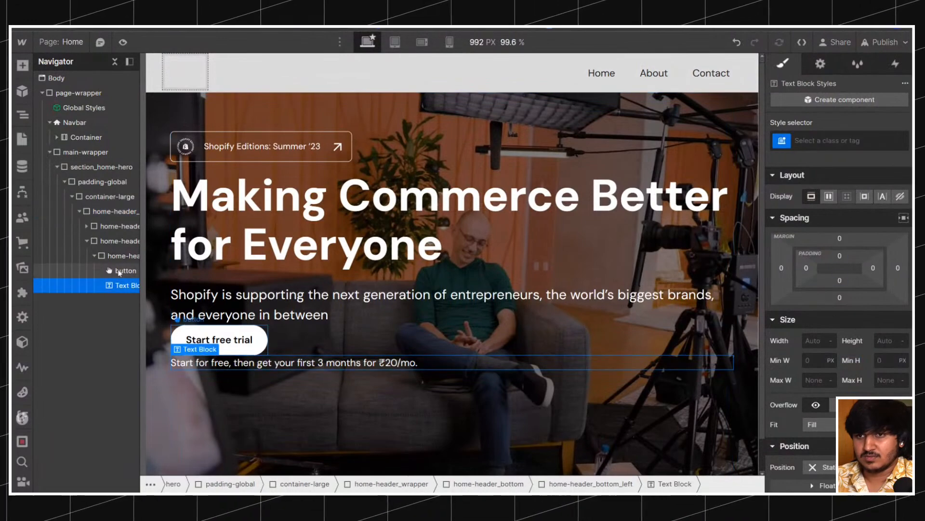
# Make home-header_bottom_left a horizontal flex container with centred alignment and a 1rem column gap.
pyautogui.click(123, 256)
pyautogui.click(828, 196)
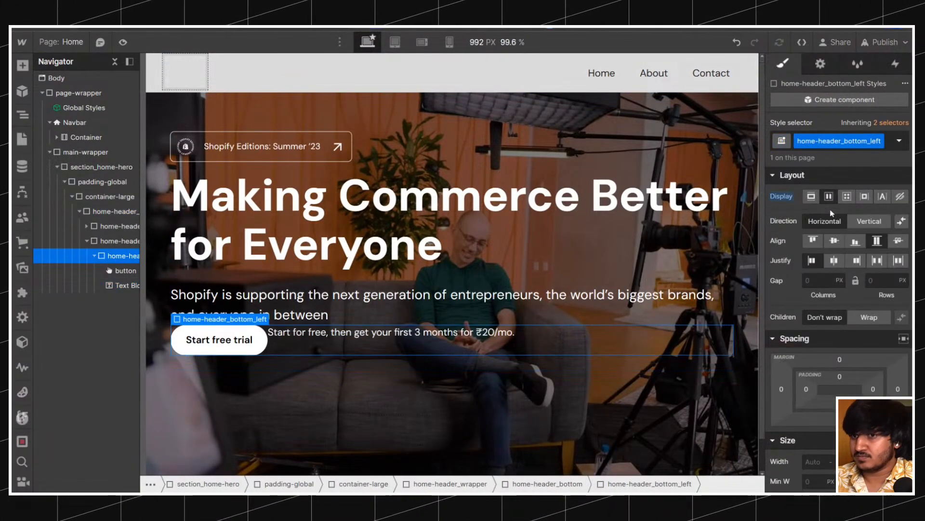
pyautogui.click(834, 240)
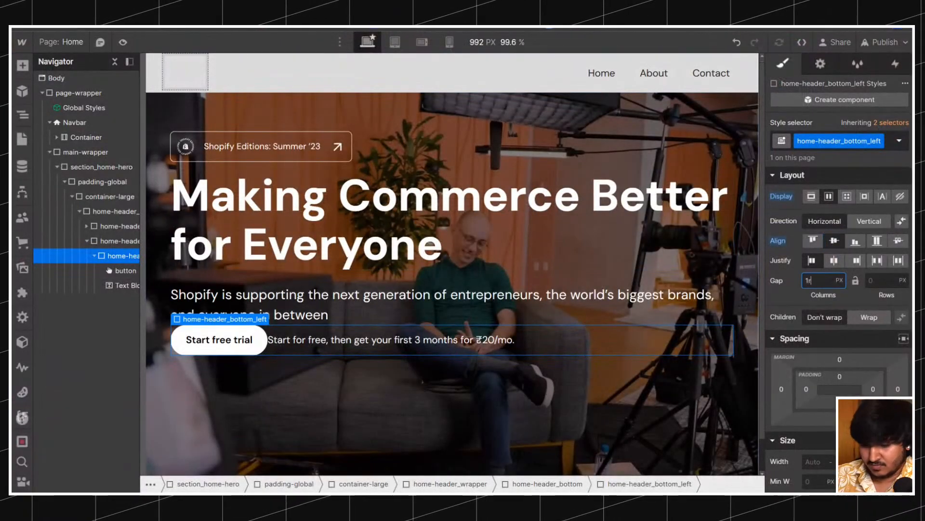
pyautogui.write('1rem')
# Try max widths from 50rem down to 22rem on home-header_bottom_left and reset the setting.
pyautogui.scroll(-2, 830, 371)
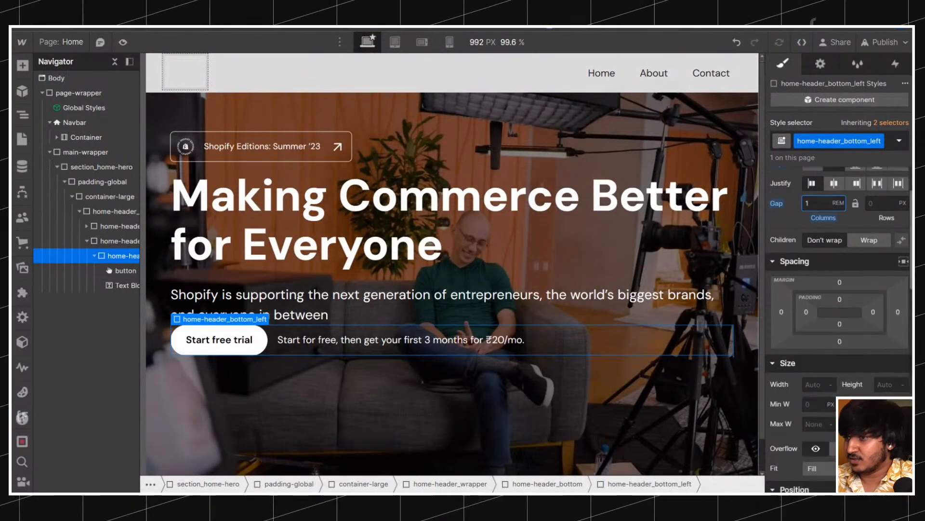
pyautogui.write('50rem')
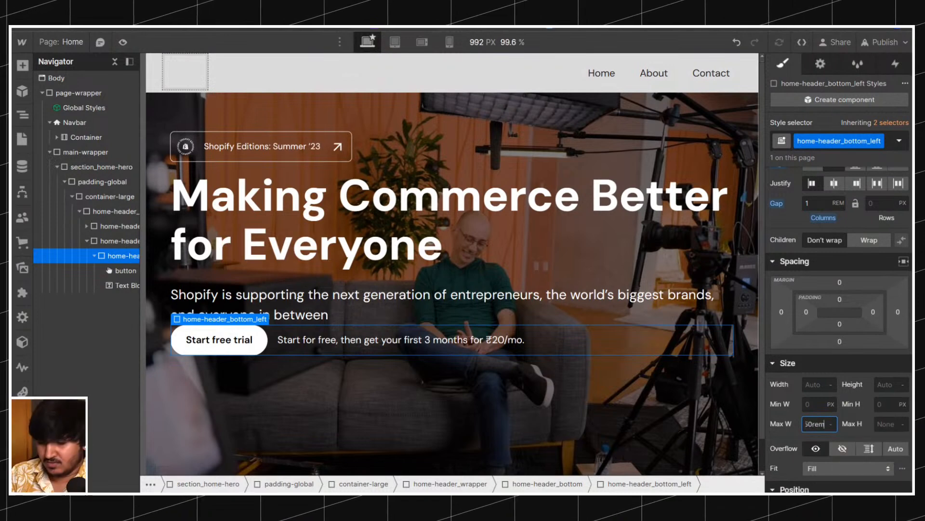
pyautogui.press('Down')
pyautogui.press('Down')
pyautogui.press('Down')
pyautogui.press('Down')
pyautogui.press('Down')
pyautogui.press('Down')
pyautogui.press('Down')
pyautogui.press('Down')
pyautogui.press('Down')
pyautogui.press('Down')
pyautogui.press('Down')
pyautogui.press('Down')
pyautogui.press('Down')
pyautogui.press('Down')
pyautogui.press('Down')
pyautogui.press('Down')
pyautogui.press('Down')
pyautogui.press('Down')
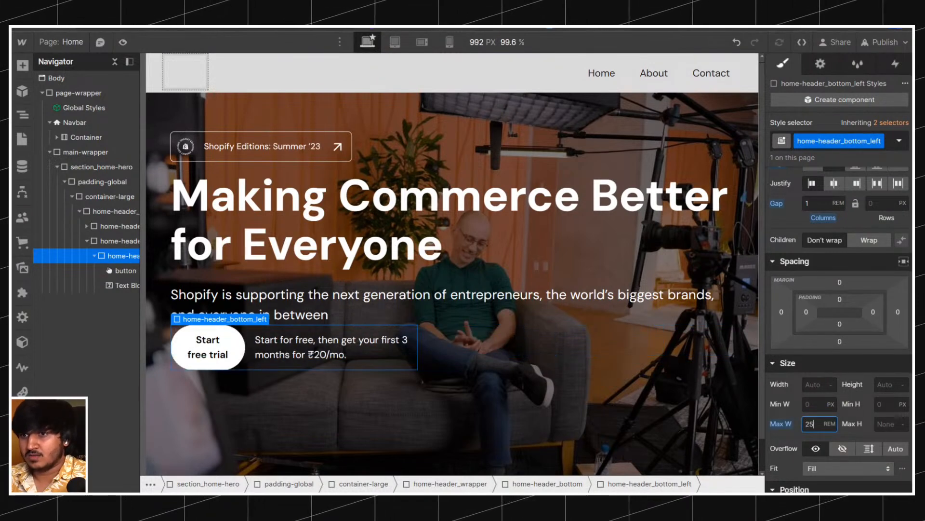
pyautogui.press('Up')
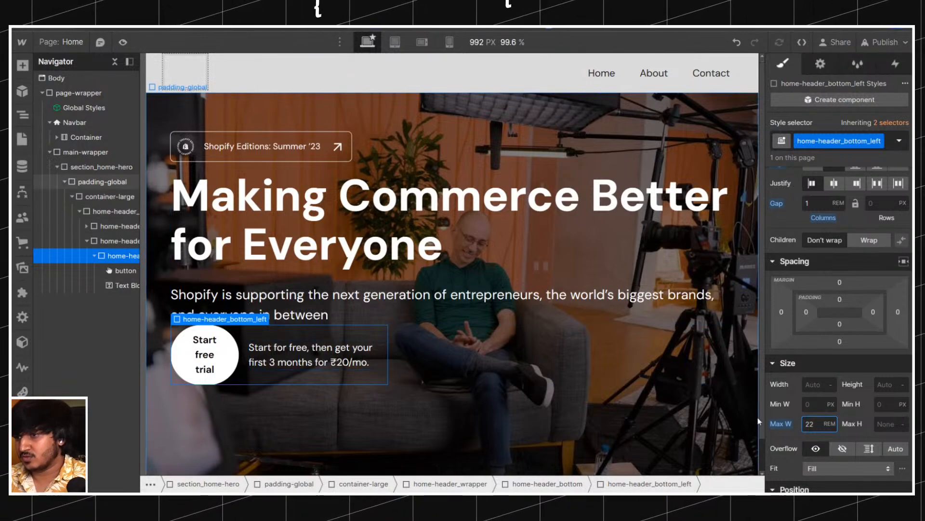
pyautogui.keyDown('alt'); pyautogui.click(782, 424); pyautogui.keyUp('alt')
# Apply the existing class text-size-small to the Text Block beside the Start free trial button.
pyautogui.click(374, 346)
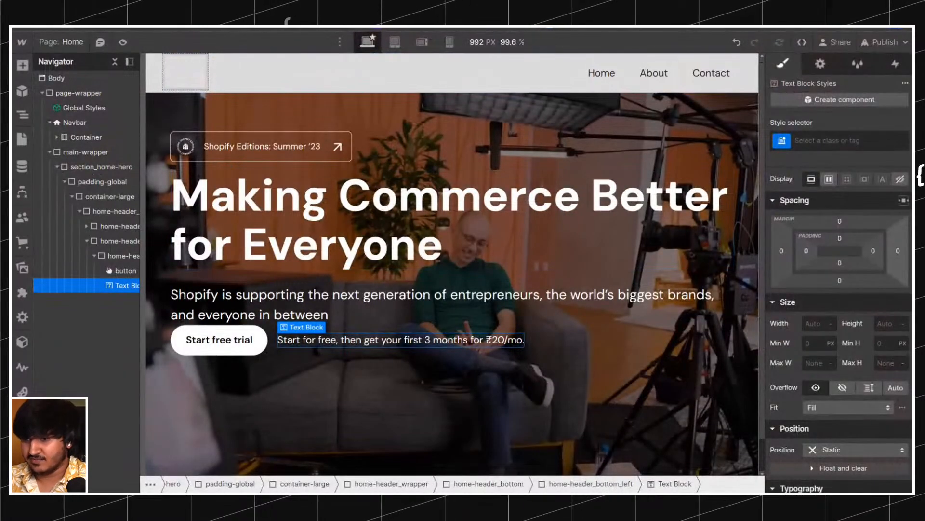
pyautogui.hotkey('ctrl', 'Return')
pyautogui.write('textsisma')
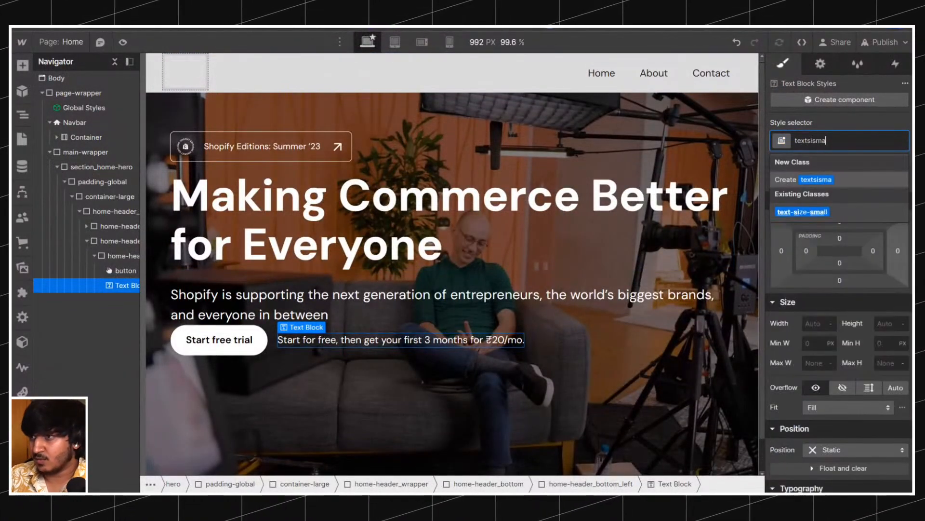
pyautogui.press('Down')
pyautogui.press('Return')
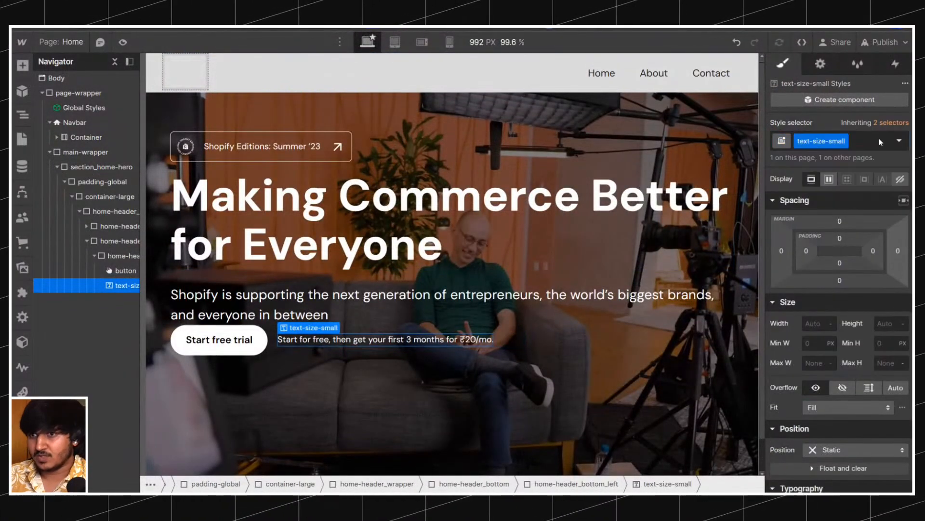
# Wrap the offer text beside the Start free trial button in a Div Block and give it the class max-width-small.
pyautogui.rightClick(328, 344)
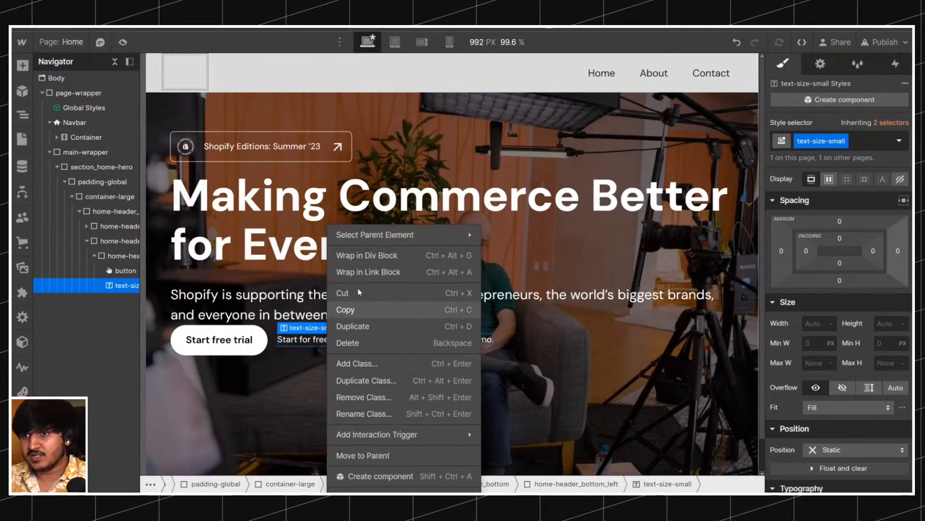
pyautogui.click(362, 255)
pyautogui.hotkey('ctrl', 'Return')
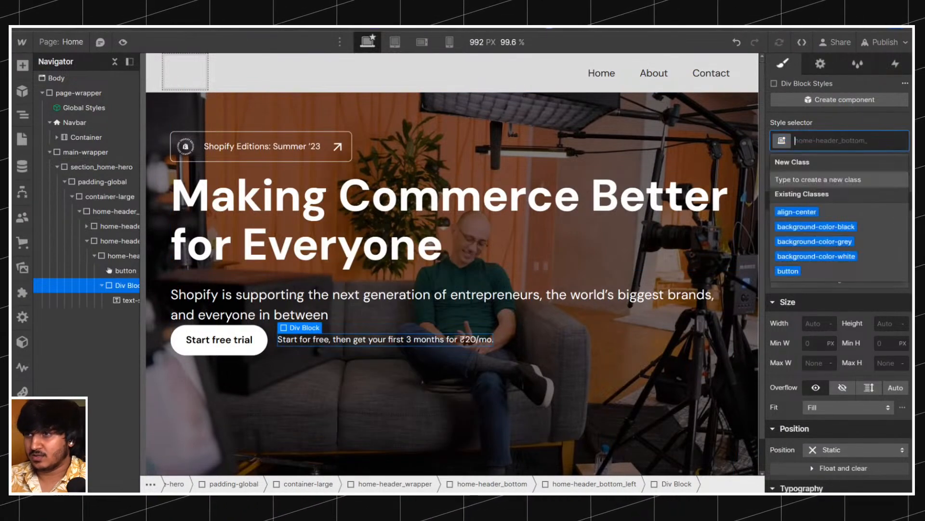
pyautogui.write('amx')
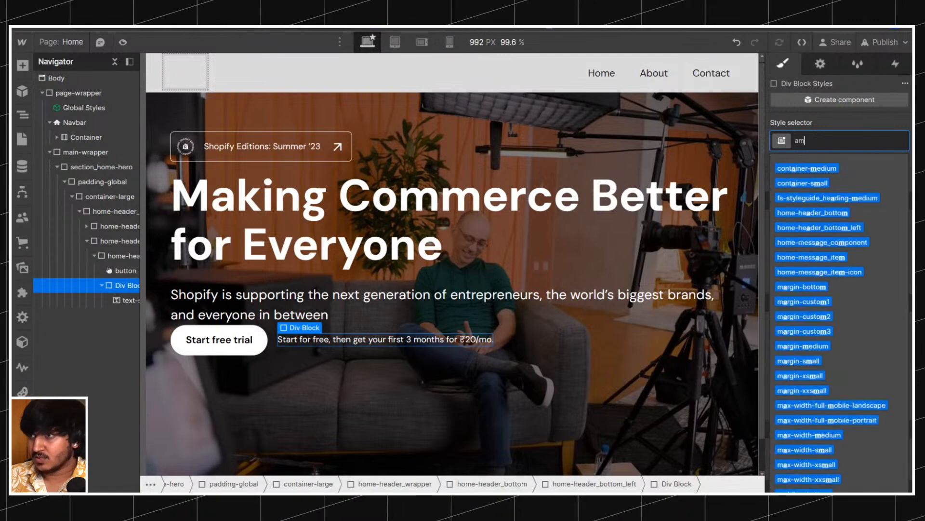
pyautogui.press('BackSpace')
pyautogui.press('BackSpace')
pyautogui.press('BackSpace')
pyautogui.write('maxwid')
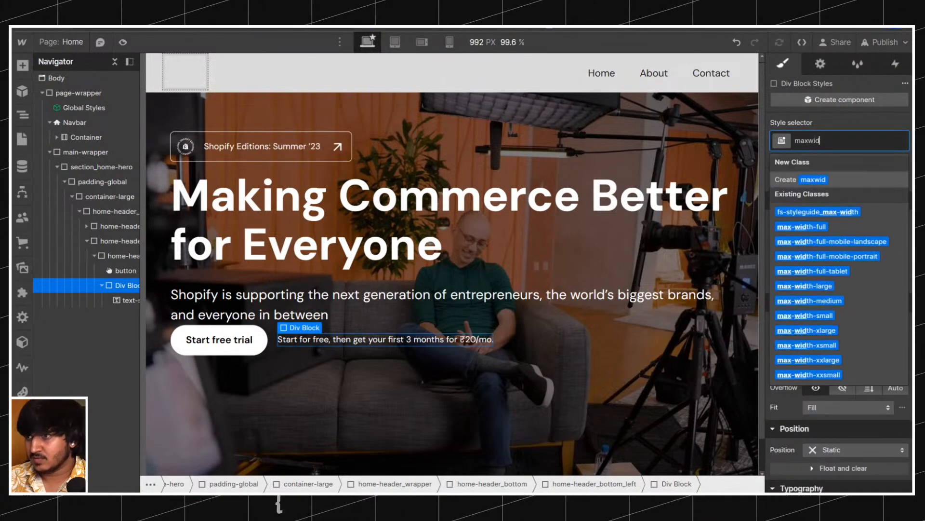
pyautogui.write('sma')
pyautogui.press('Down')
pyautogui.press('Return')
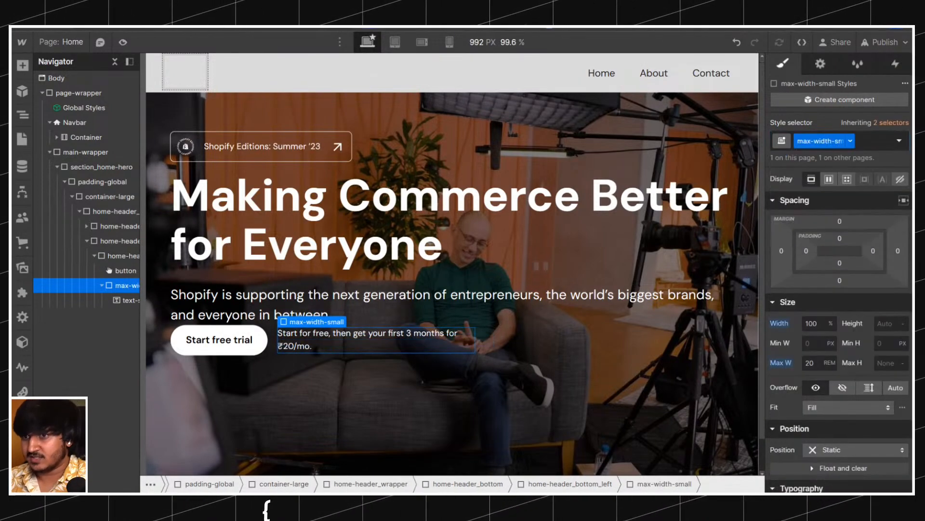
# Replace the offer text wrapper's class with max-width-xsmall.
pyautogui.click(866, 145)
pyautogui.press('BackSpace')
pyautogui.write('maxwixms')
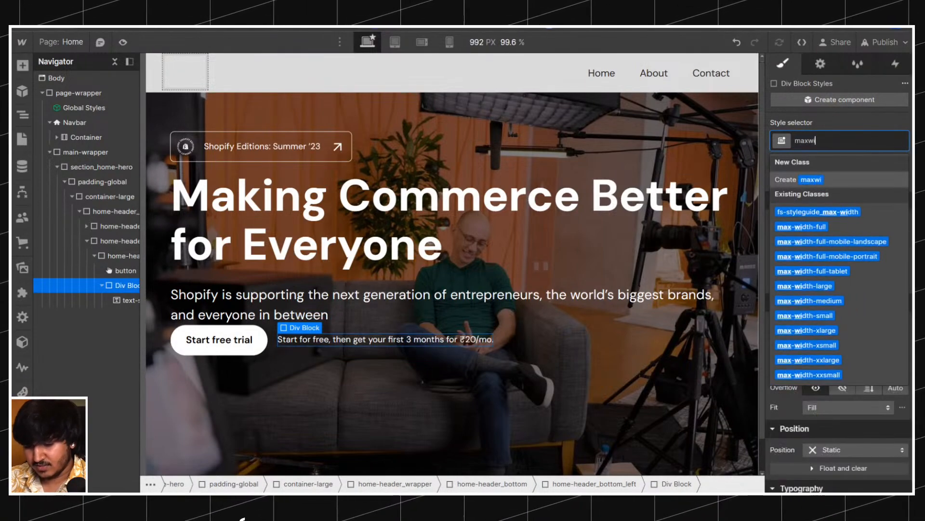
pyautogui.press('BackSpace')
pyautogui.press('Down')
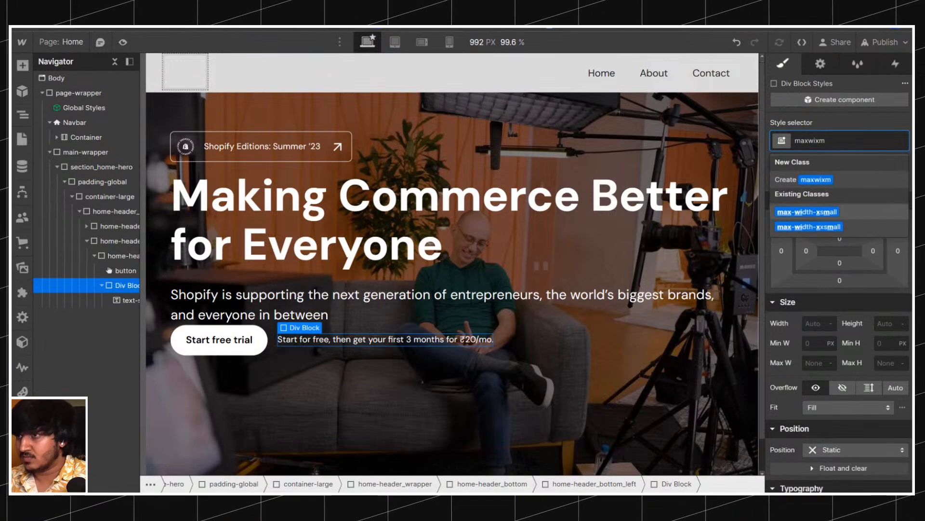
pyautogui.press('Return')
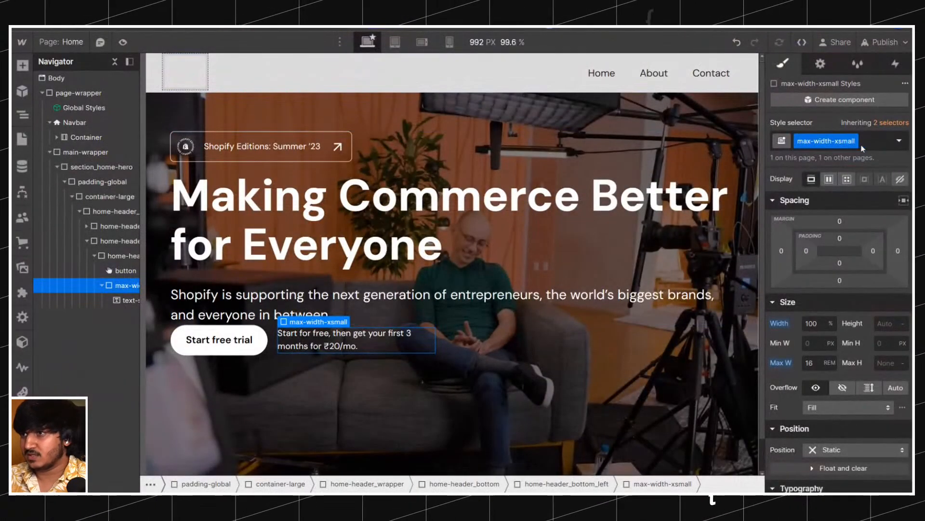
# Swap the class on the Div Block around the offer text for max-width-xxsmall.
pyautogui.click(863, 149)
pyautogui.press('BackSpace')
pyautogui.write('max')
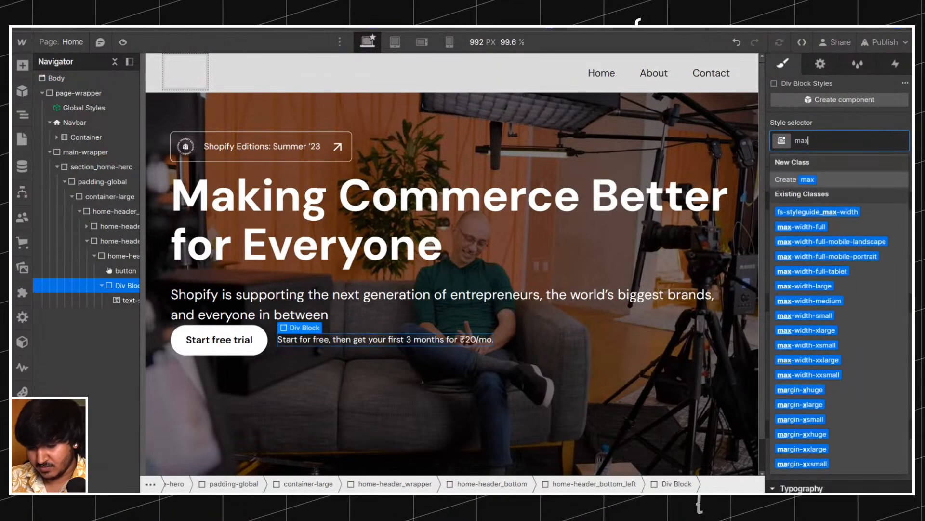
pyautogui.write('wixsm')
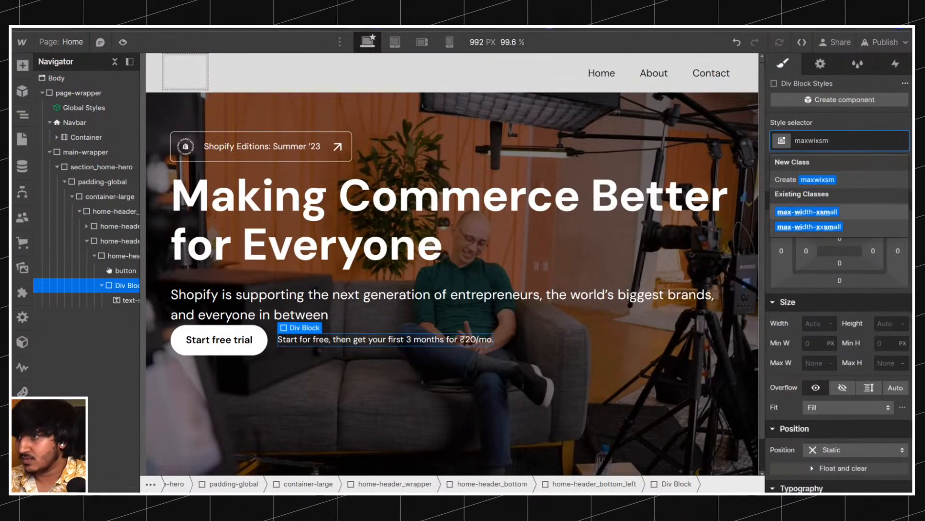
pyautogui.press('Down')
pyautogui.press('Return')
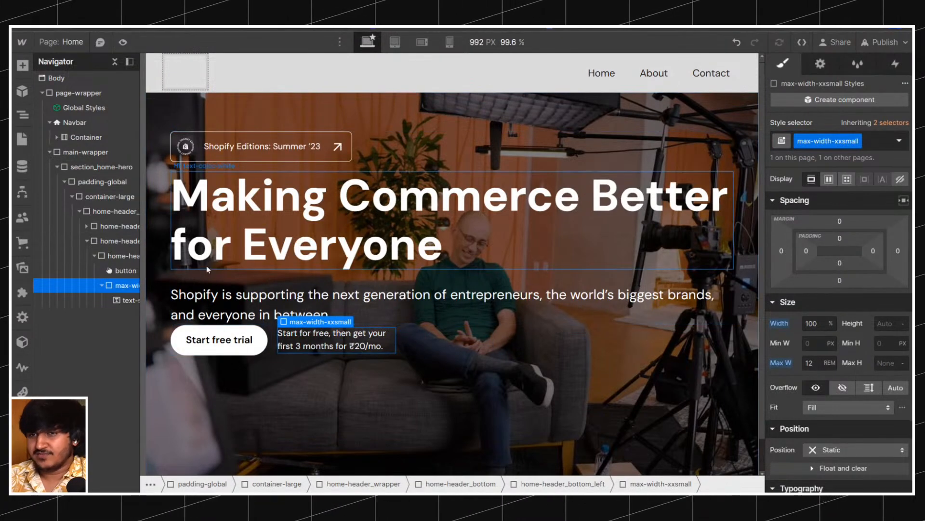
# Add a Link Block inside home-header_bottom, after home-header_bottom_left.
pyautogui.click(118, 256)
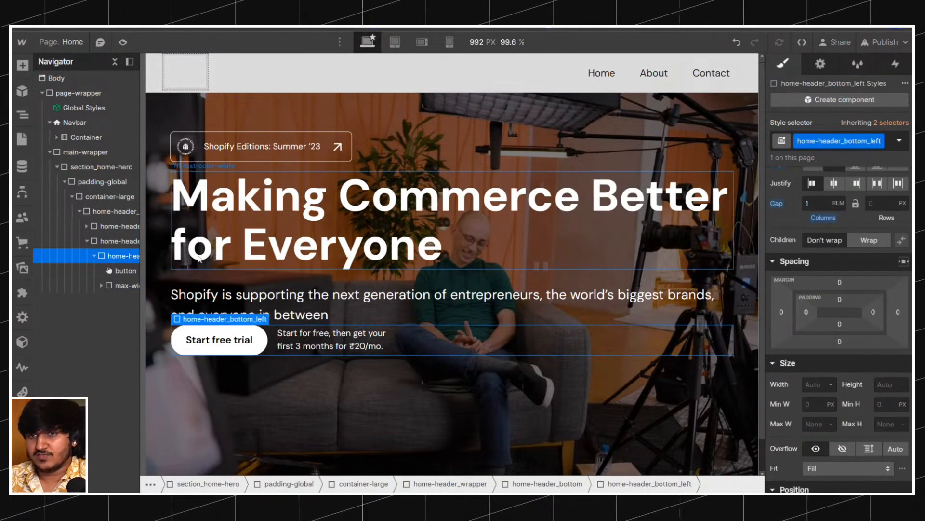
pyautogui.click(103, 241)
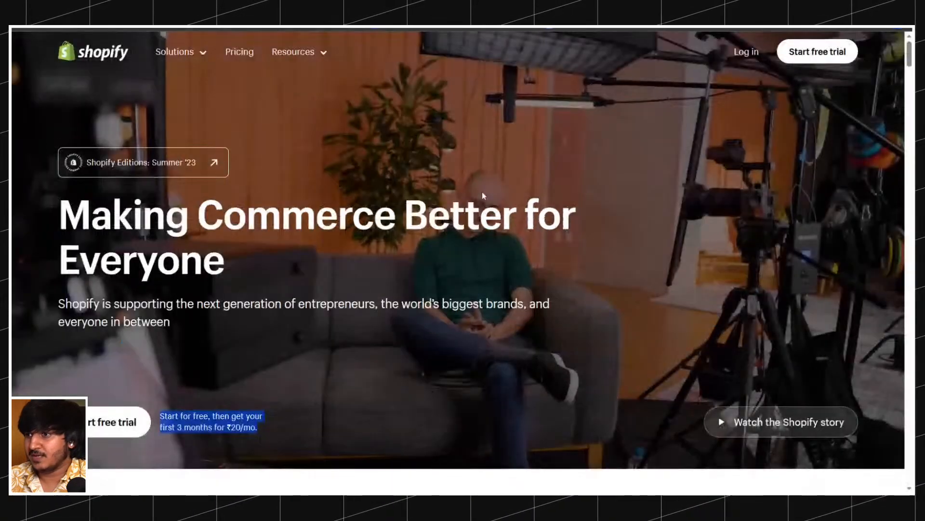
pyautogui.scroll(-2, 482, 192)
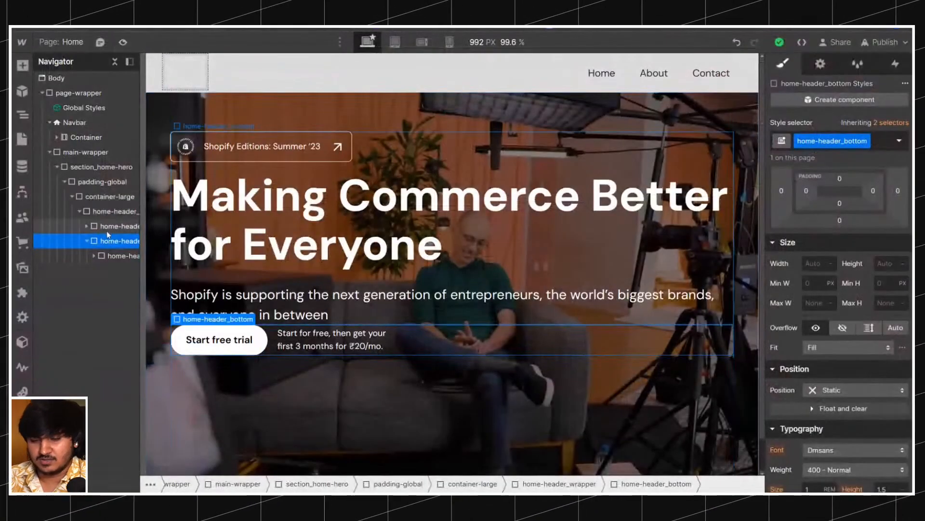
pyautogui.hotkey('ctrl', 'k')
pyautogui.write('link')
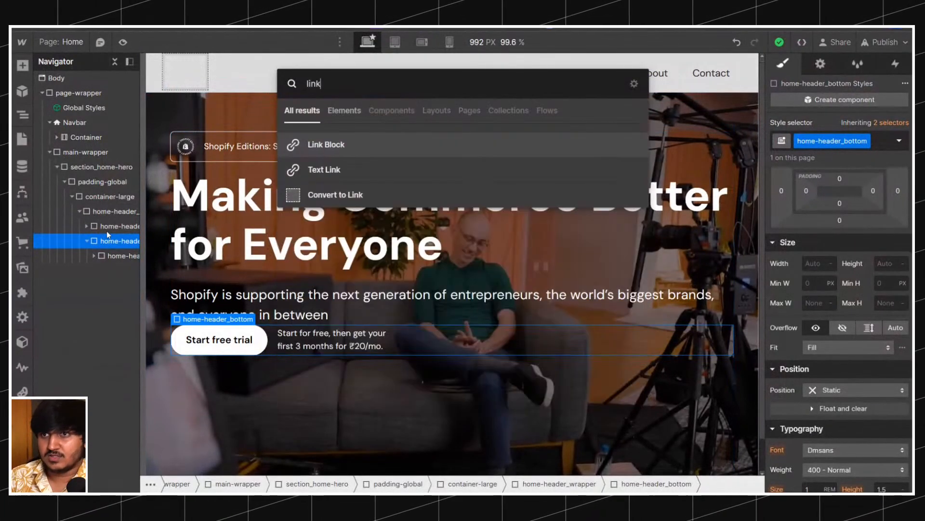
pyautogui.press('Return')
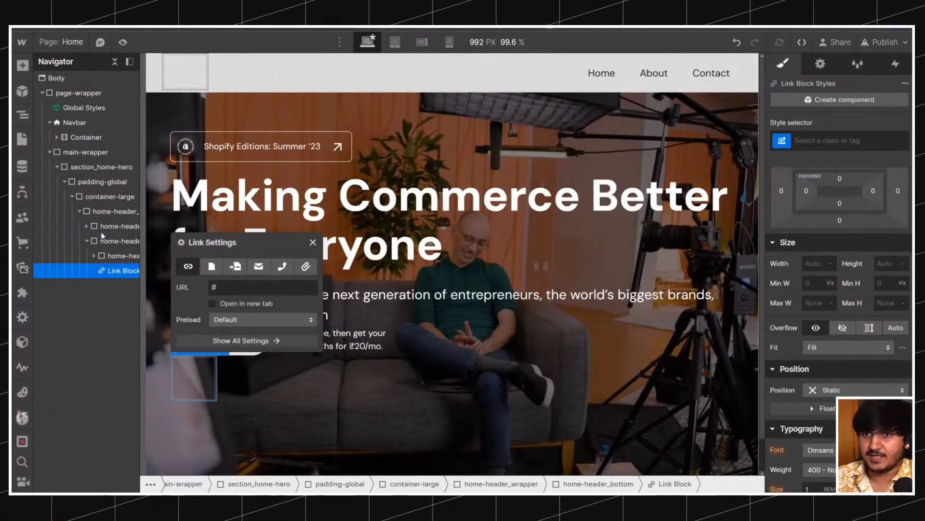
# Try a new class named button_play on the Link Block and undo it.
pyautogui.click(862, 135)
pyautogui.write('button')
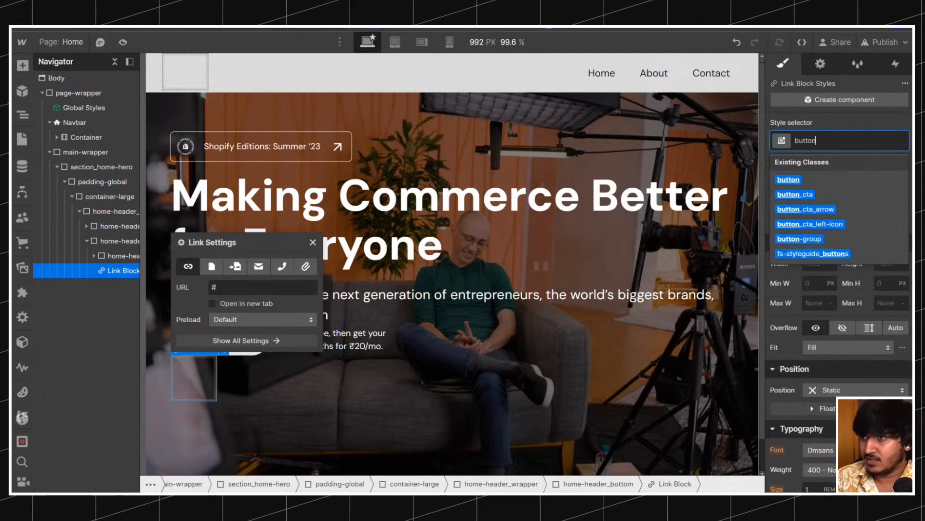
pyautogui.write('_play')
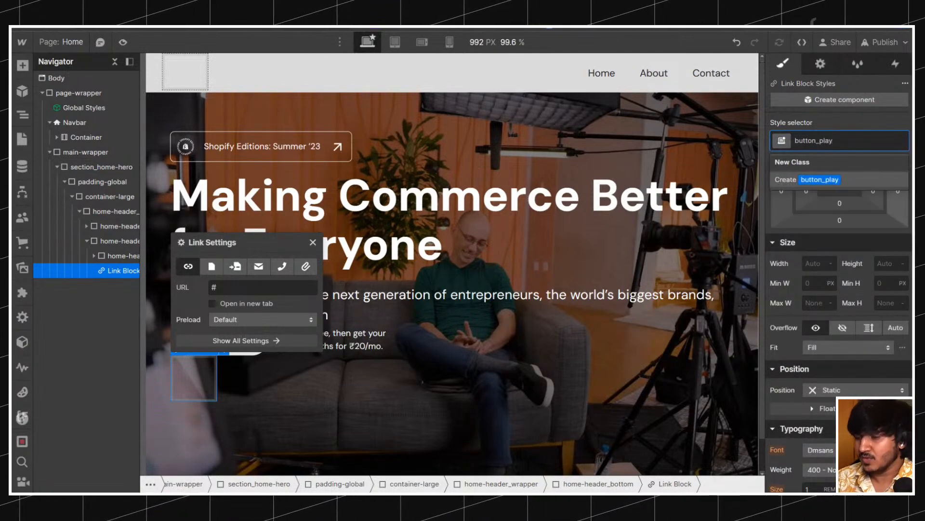
pyautogui.hotkey('ctrl', 'a')
pyautogui.write('button-')
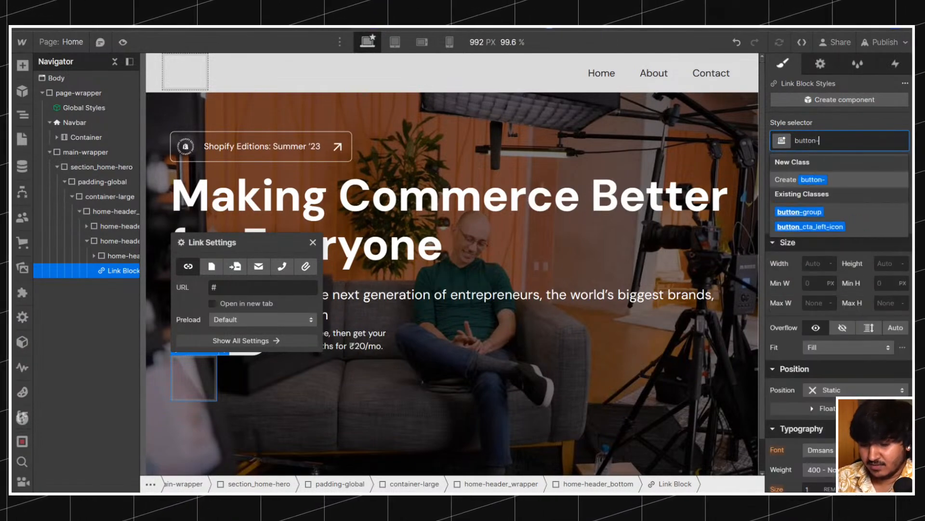
pyautogui.write('play_e')
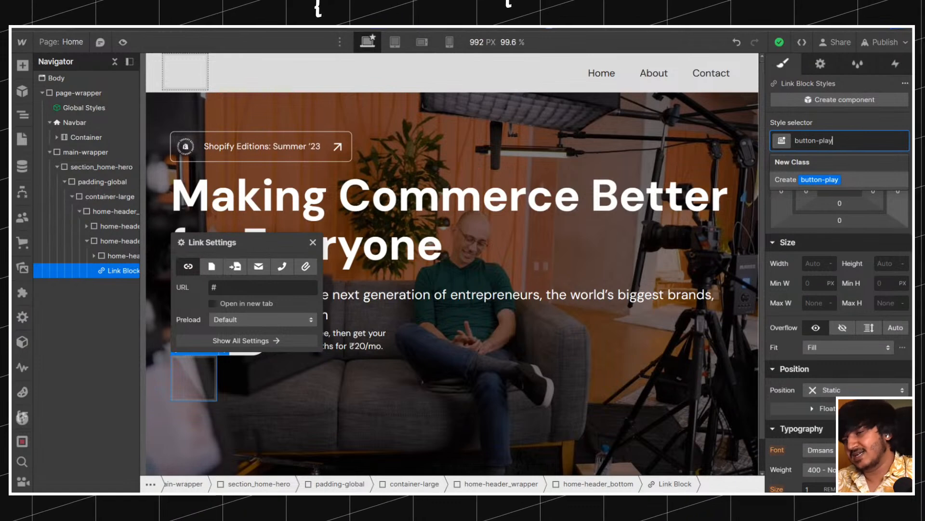
pyautogui.press('BackSpace')
pyautogui.press('BackSpace')
pyautogui.press('BackSpace')
pyautogui.write('_p')
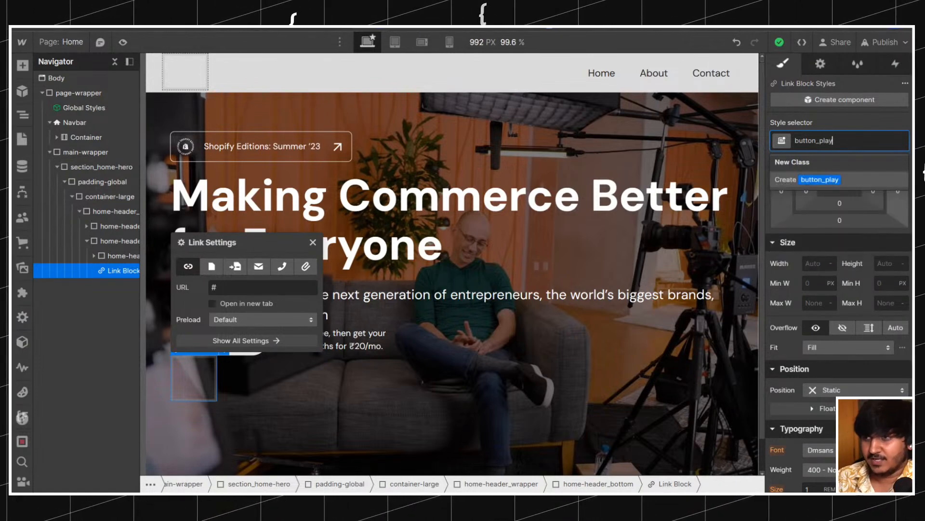
pyautogui.write('lay')
pyautogui.press('Return')
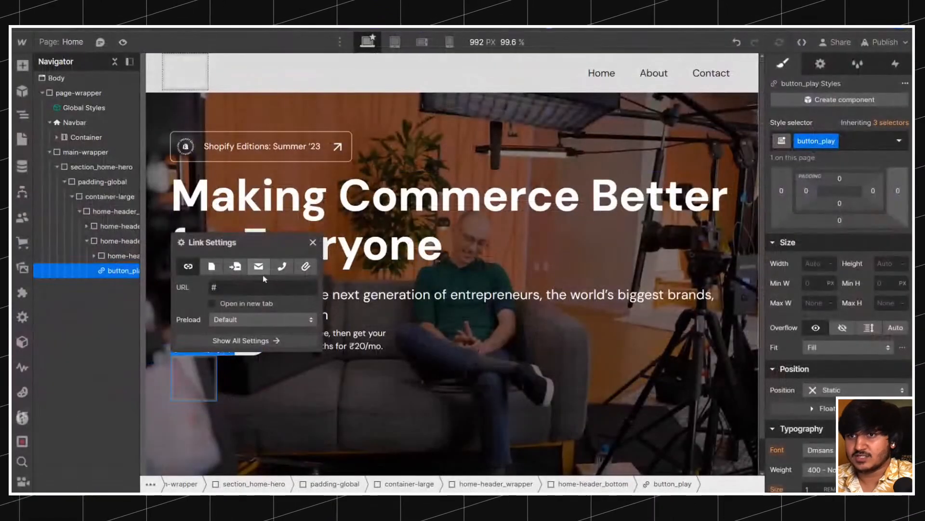
pyautogui.click(256, 362)
pyautogui.click(212, 373)
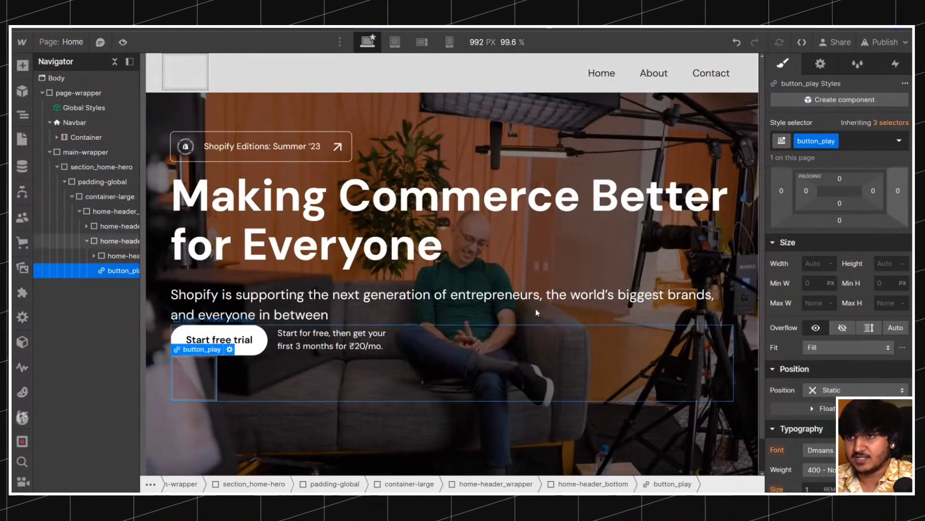
pyautogui.click(735, 43)
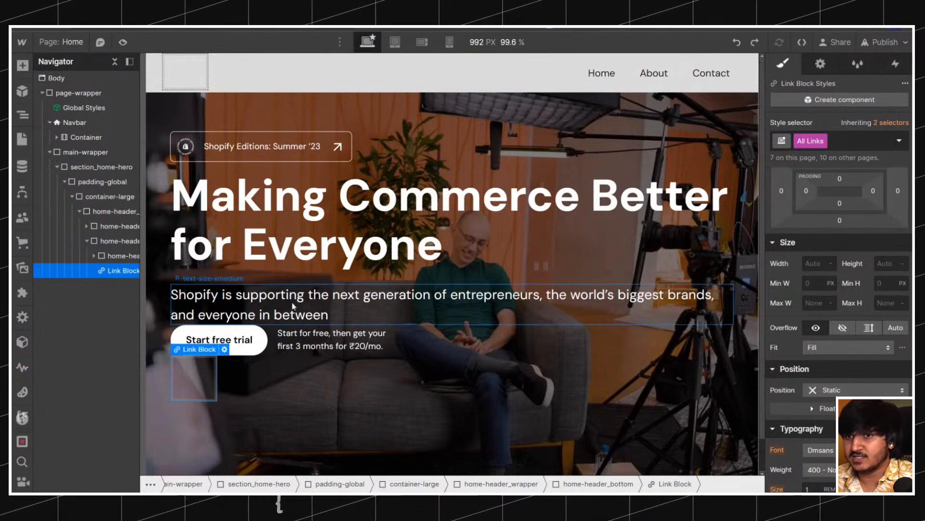
# Apply the existing class button to the Link Block below the Start free trial button.
pyautogui.click(241, 337)
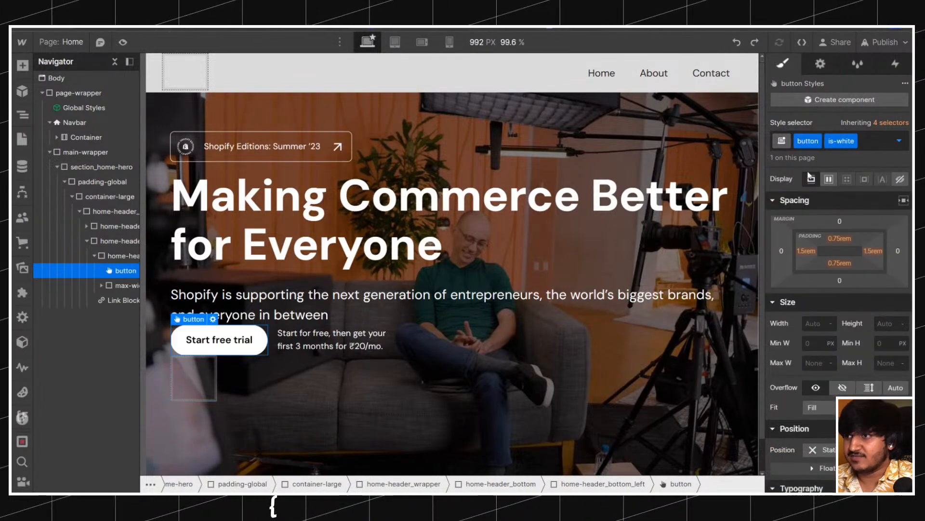
pyautogui.click(201, 388)
pyautogui.hotkey('ctrl', 'Return')
pyautogui.write('button')
pyautogui.press('Return')
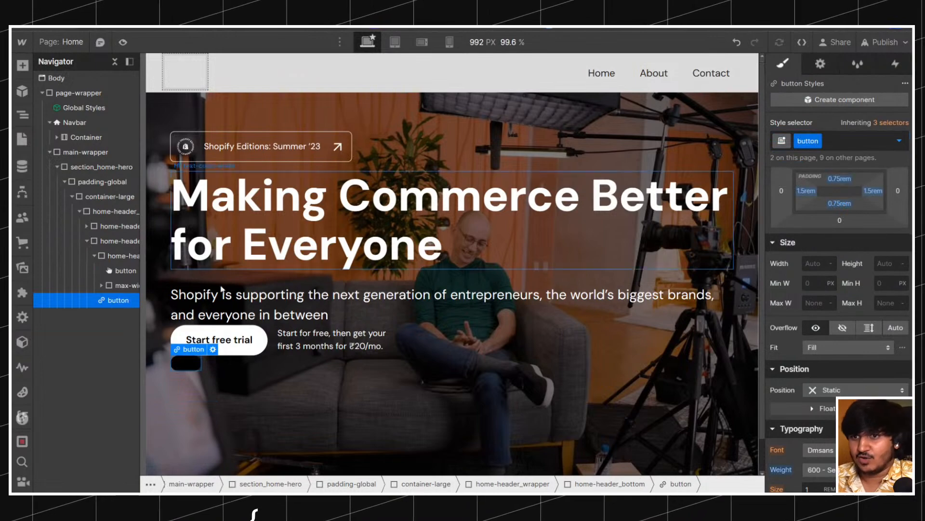
# Add a Text Block inside the Link Block that has the button class.
pyautogui.hotkey('ctrl', 'e')
pyautogui.write('text')
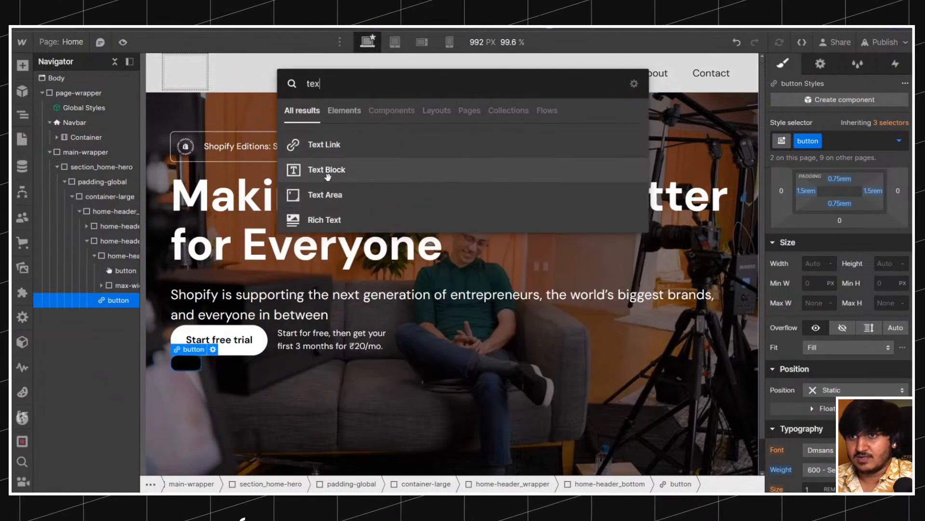
pyautogui.press('Return')
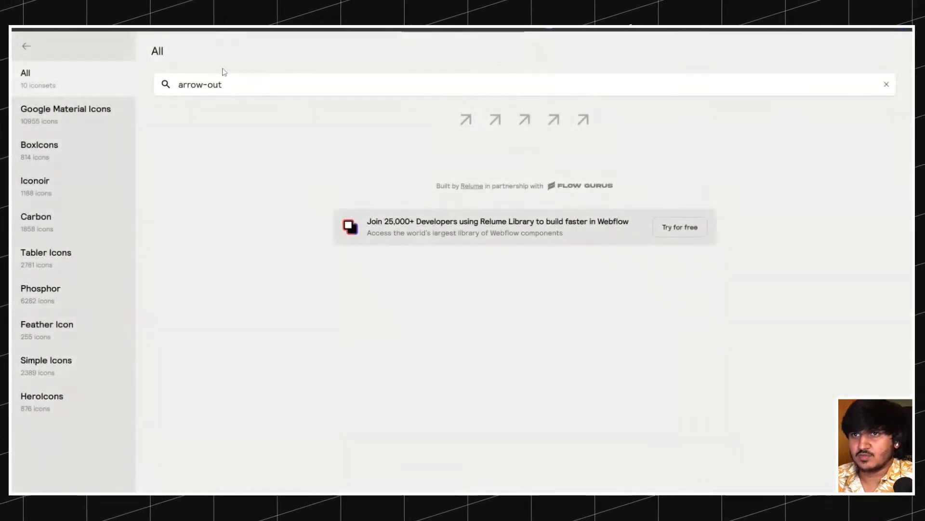
# Switch to the Relume icon library, search for play and pick the solid play triangle icon.
pyautogui.tripleClick(221, 84)
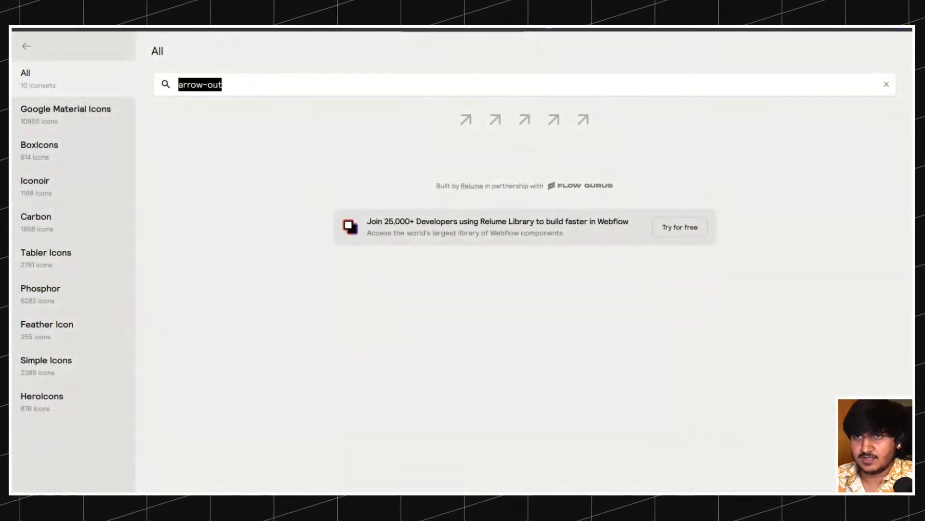
pyautogui.write('play')
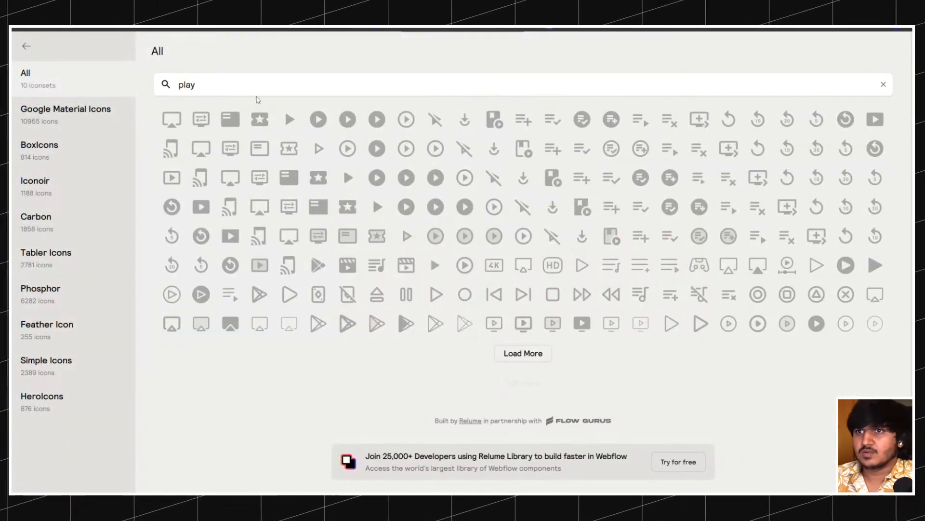
pyautogui.click(289, 119)
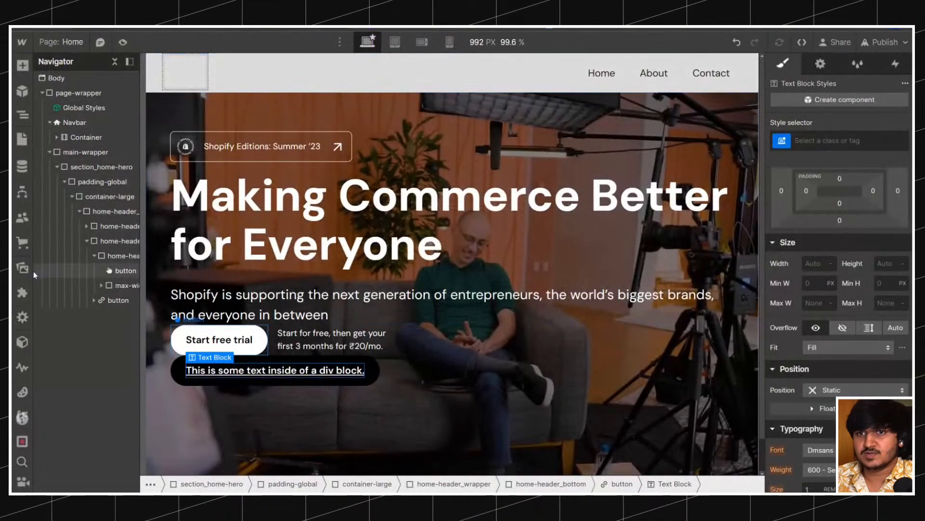
pyautogui.click(22, 267)
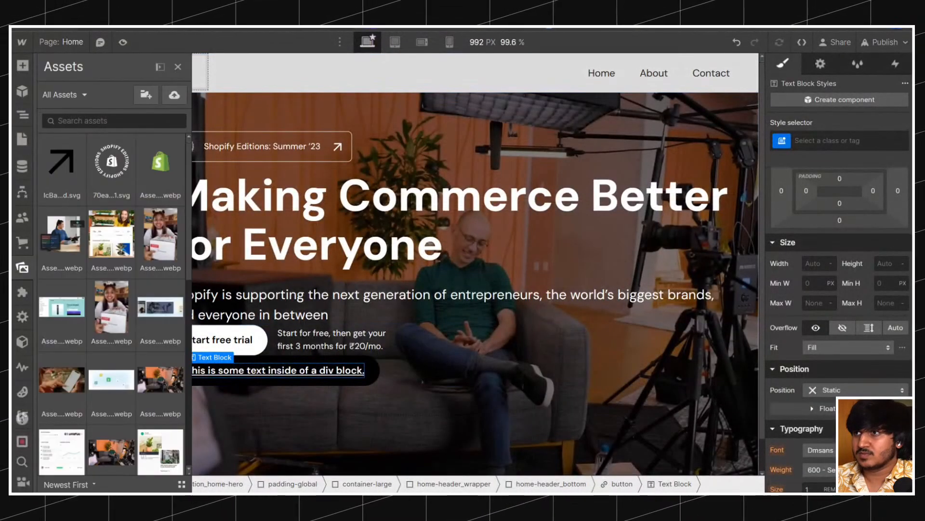
pyautogui.moveTo(770, 35); pyautogui.dragTo(120, 282)
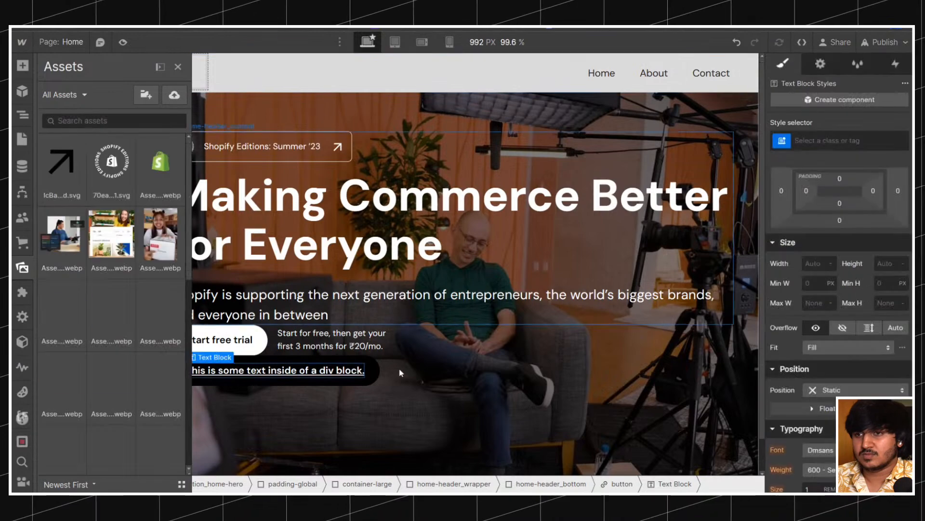
pyautogui.click(198, 378)
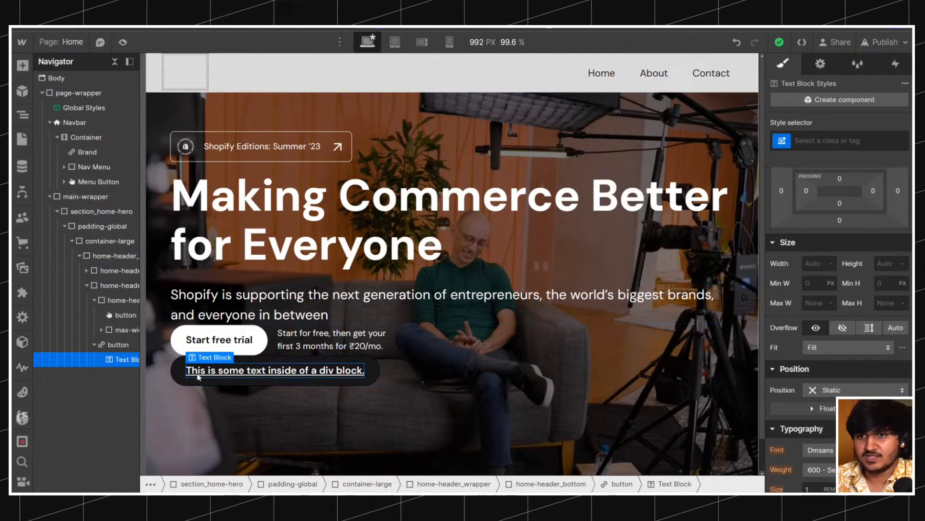
# Add an HTML Embed below the Text Block inside the link block and save the copied play icon SVG code in it.
pyautogui.hotkey('ctrl', 'k')
pyautogui.write('emb')
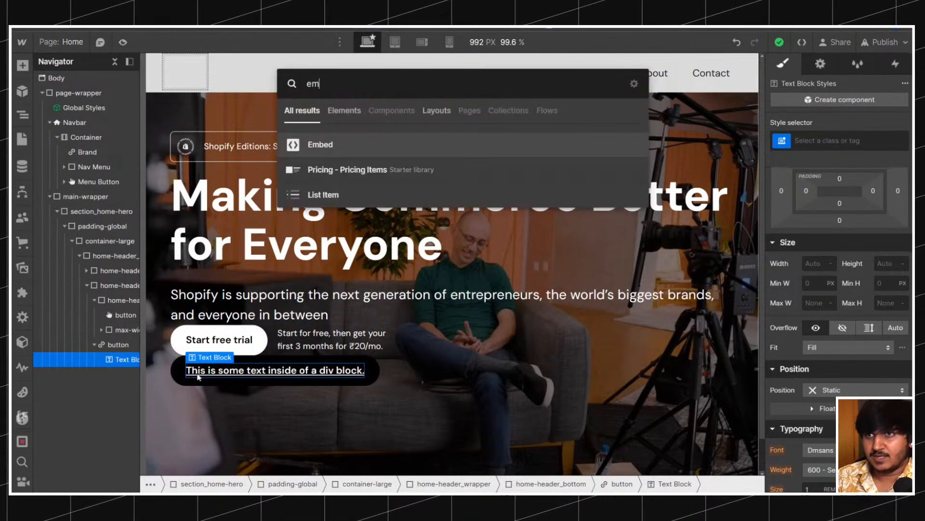
pyautogui.press('Return')
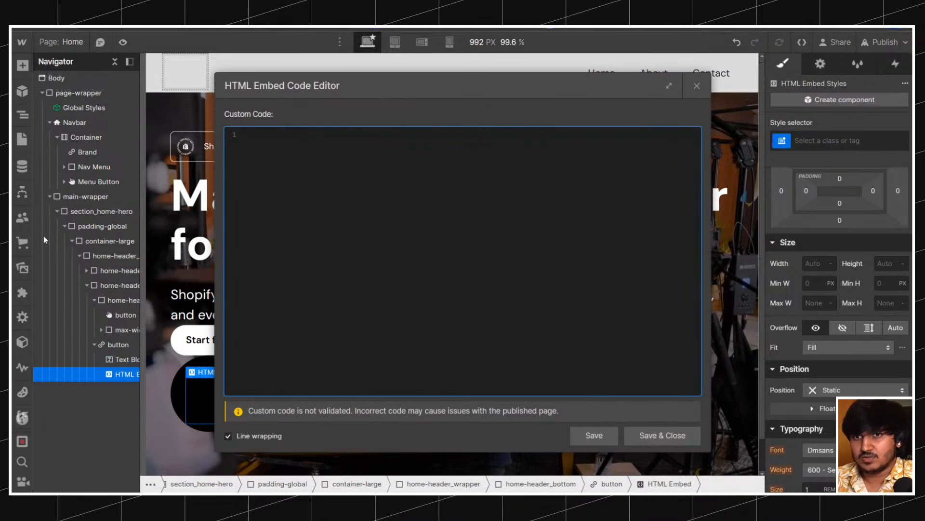
pyautogui.click(22, 268)
pyautogui.click(78, 141)
pyautogui.click(100, 348)
pyautogui.doubleClick(229, 395)
pyautogui.hotkey('ctrl', 'v')
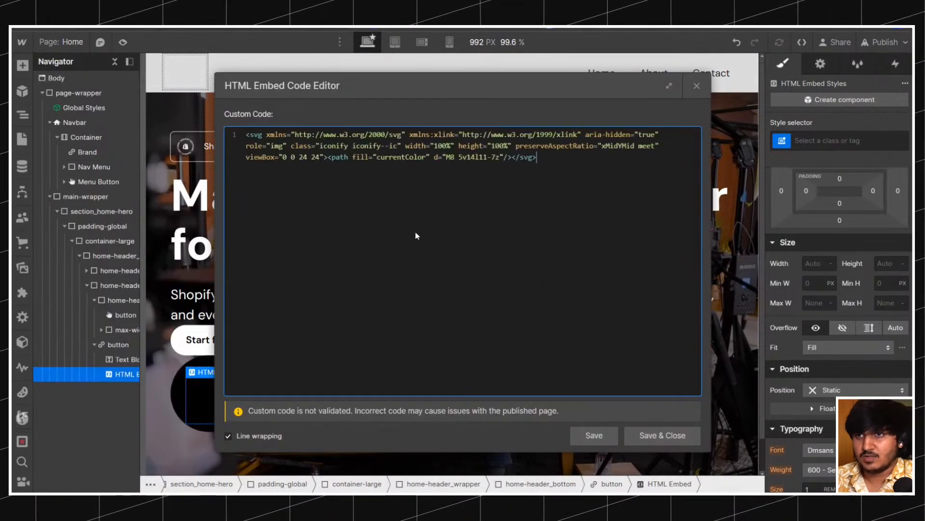
pyautogui.click(643, 434)
# Give the HTML Embed a new class named button_play_icon.
pyautogui.hotkey('ctrl', 'Return')
pyautogui.write('button_')
pyautogui.press('BackSpace')
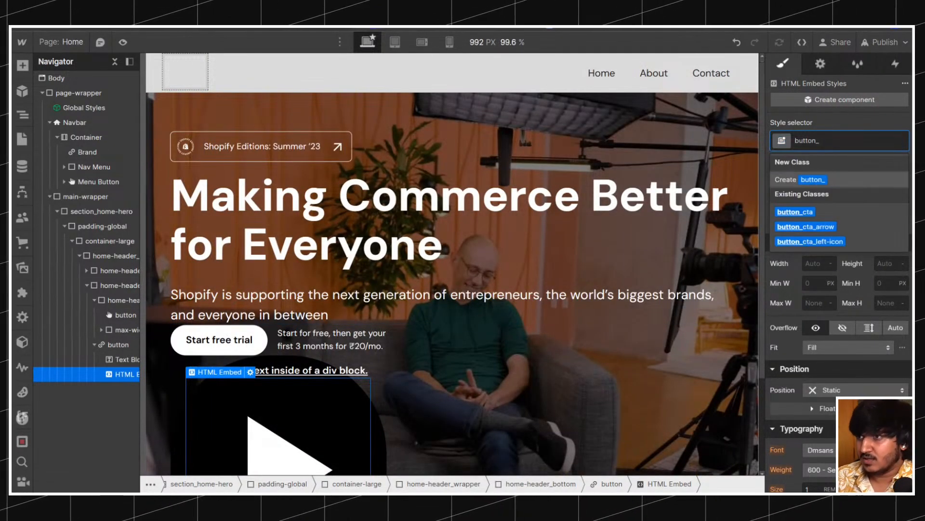
pyautogui.write('play-i')
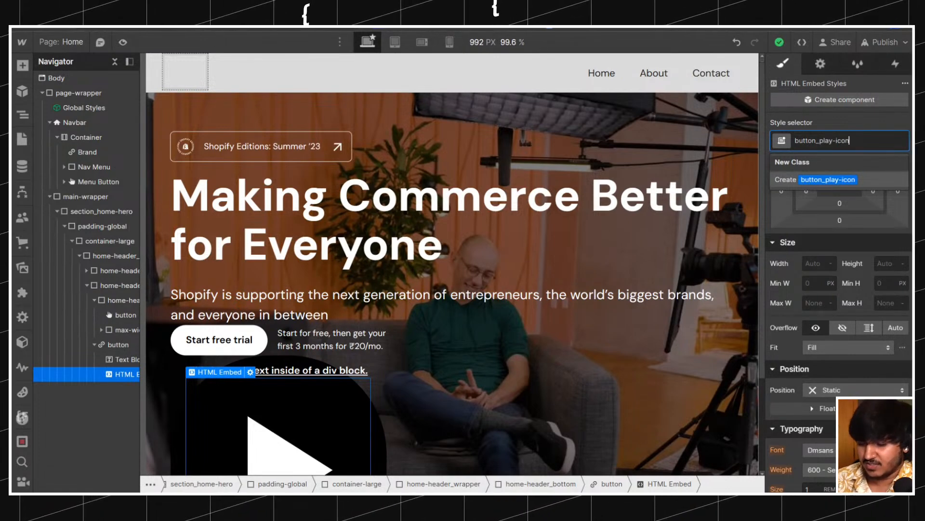
pyautogui.write('con')
pyautogui.press('Return')
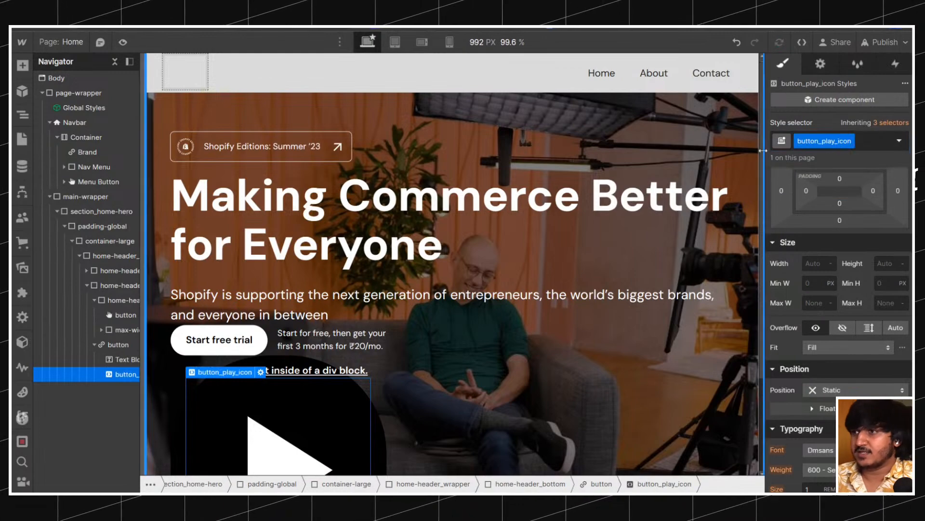
# Set the play icon embed's width and height to 1.25rem each.
pyautogui.scroll(-1, 273, 355)
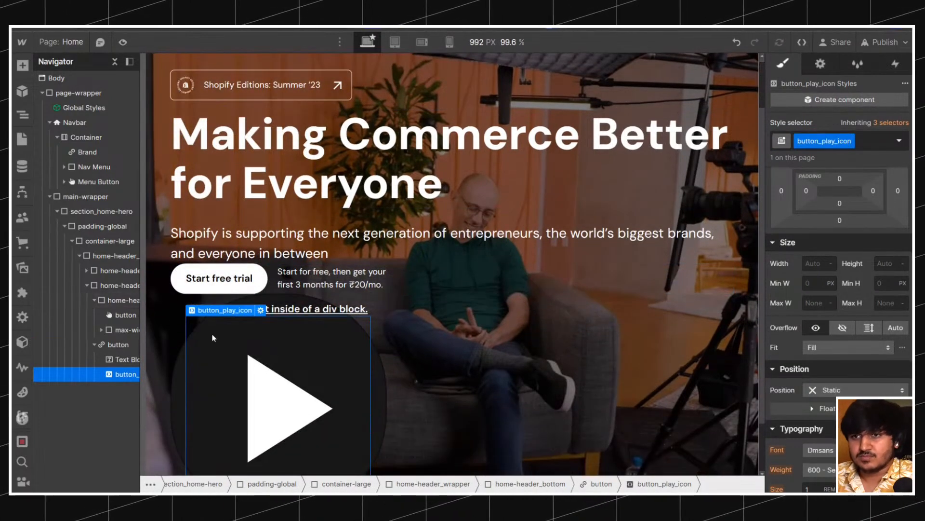
pyautogui.click(111, 362)
pyautogui.click(118, 375)
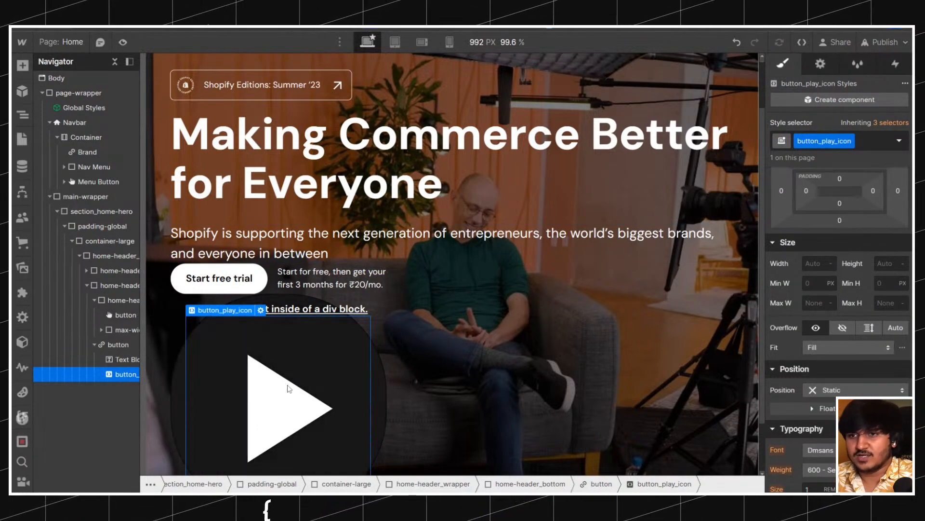
pyautogui.scroll(-1, 297, 367)
pyautogui.click(815, 263)
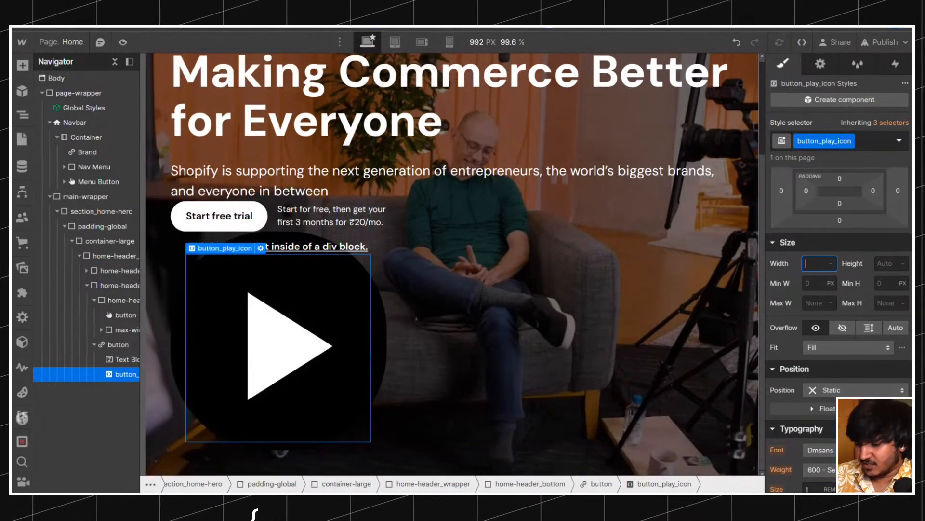
pyautogui.write('1.25rem')
pyautogui.press('Tab')
pyautogui.write('1.25rem')
pyautogui.press('Return')
# Duplicate the link block's button class, rename the copy button_play and set its display to flex.
pyautogui.click(118, 344)
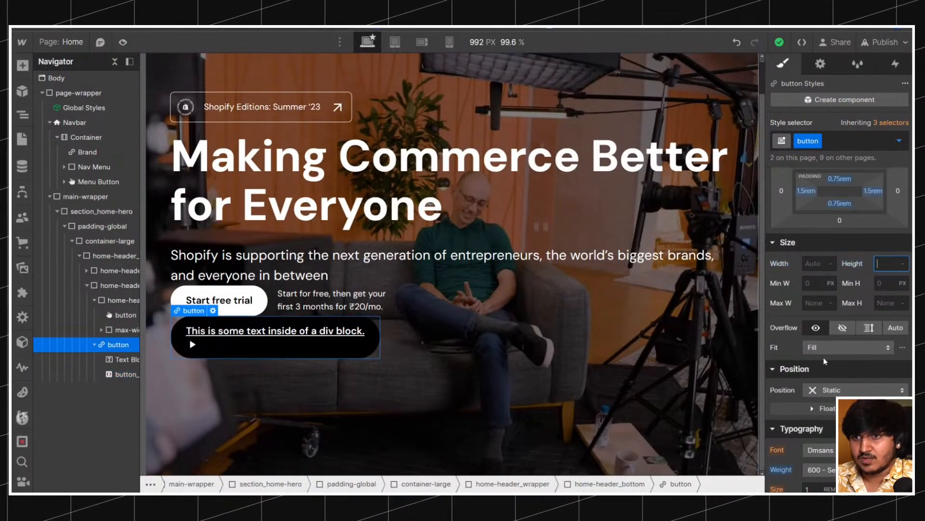
pyautogui.click(817, 141)
pyautogui.click(810, 173)
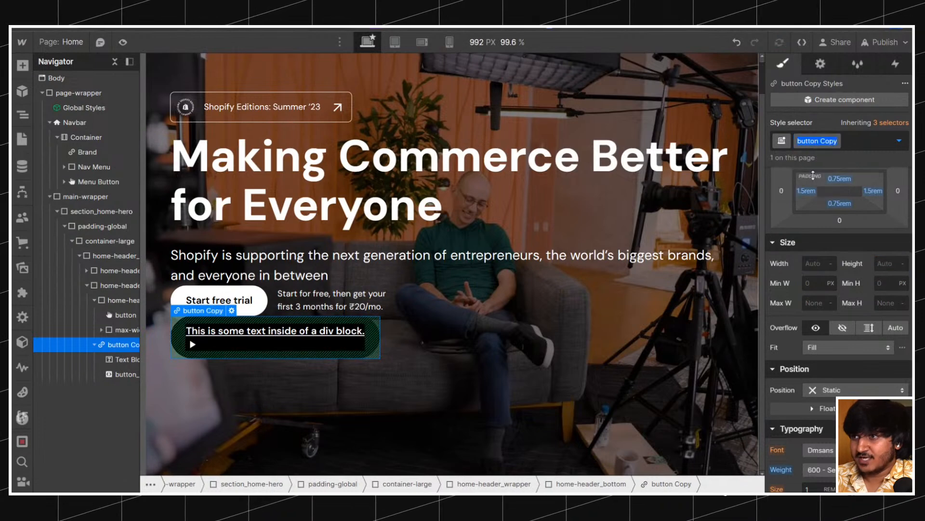
pyautogui.write('button_play_')
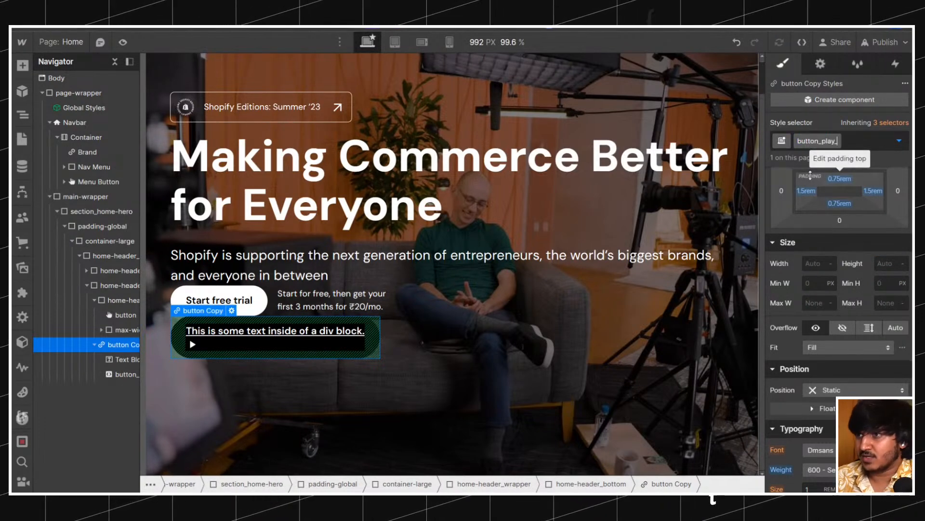
pyautogui.press('Return')
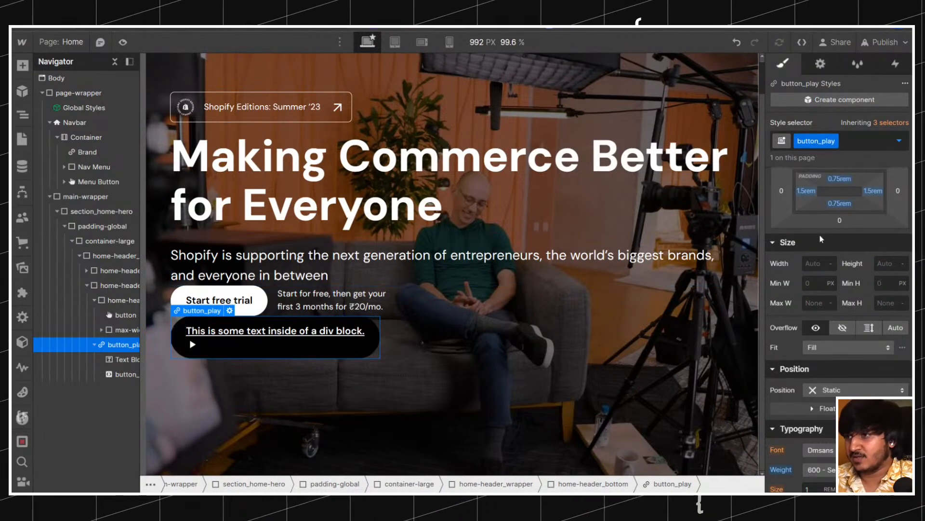
pyautogui.click(829, 196)
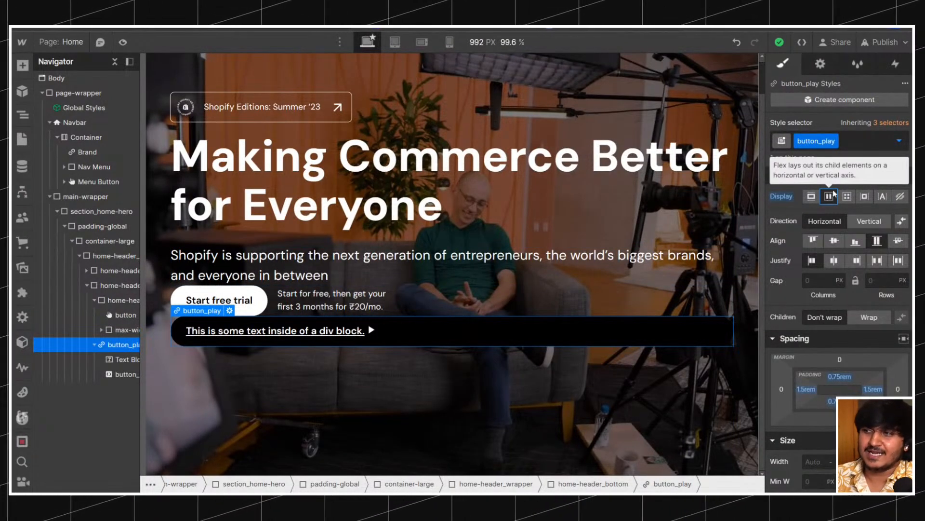
# Add the global combo class display-inlineflex to the button_play link block.
pyautogui.click(852, 141)
pyautogui.write('inline')
pyautogui.press('Down')
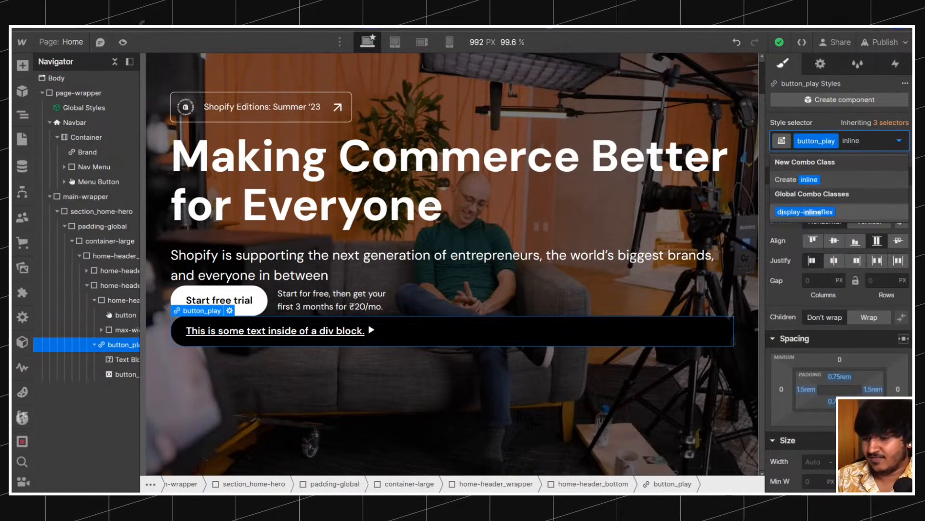
pyautogui.press('Return')
pyautogui.doubleClick(815, 141)
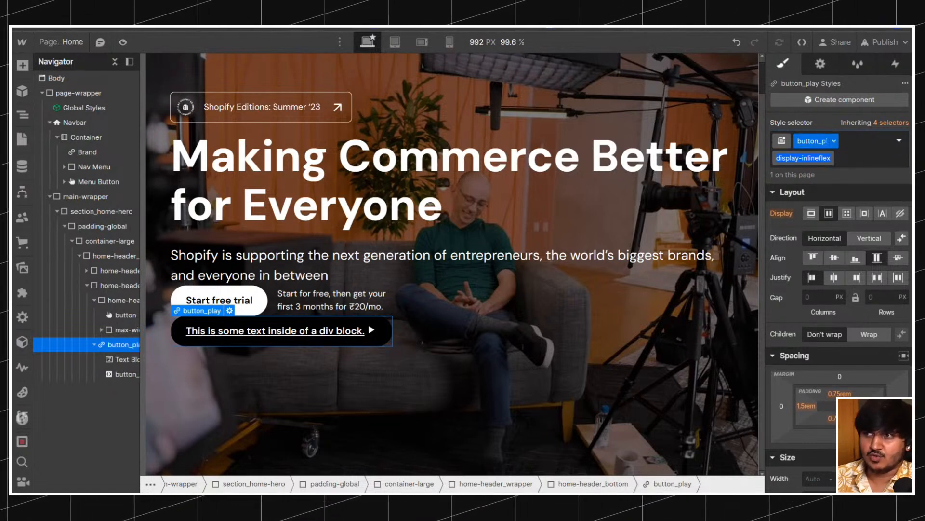
pyautogui.click(808, 149)
pyautogui.click(805, 120)
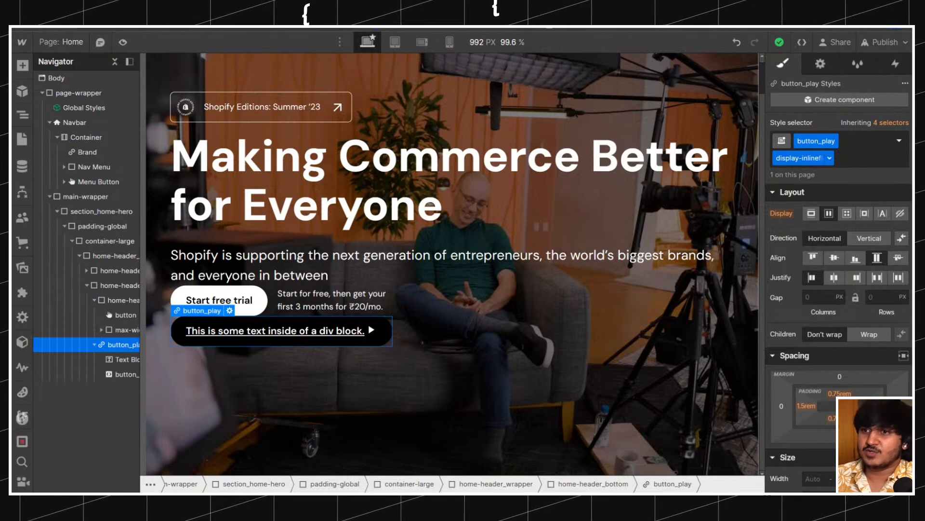
pyautogui.click(843, 164)
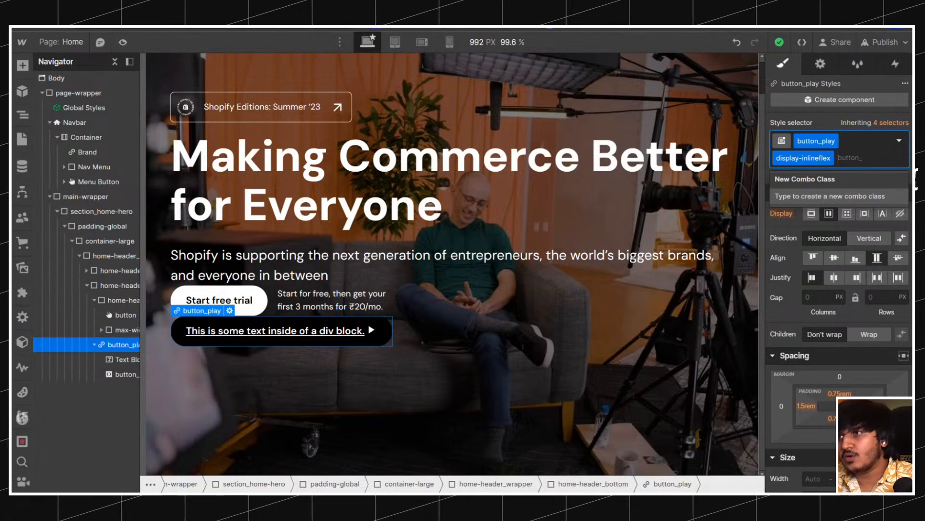
pyautogui.doubleClick(804, 161)
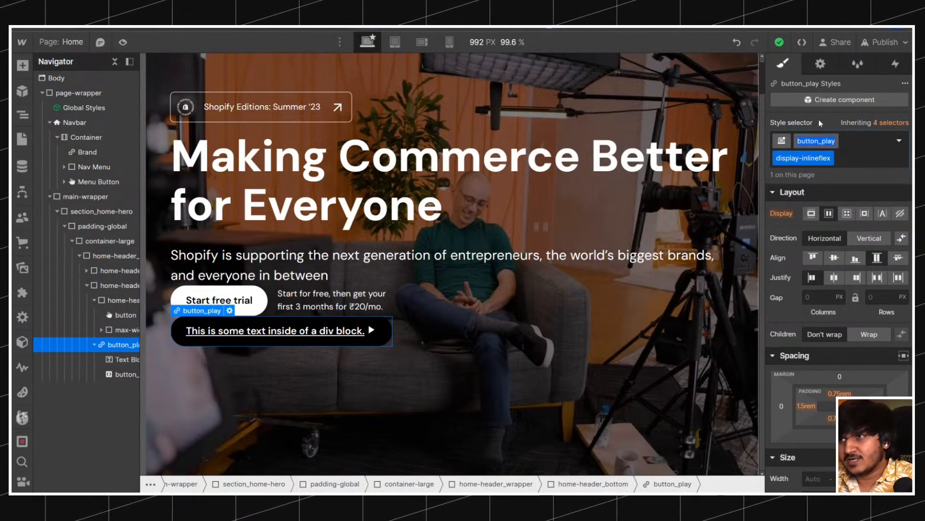
# Open the Global Styles component's embed code and look up the rule for the display-inlineflex class.
pyautogui.doubleClick(84, 107)
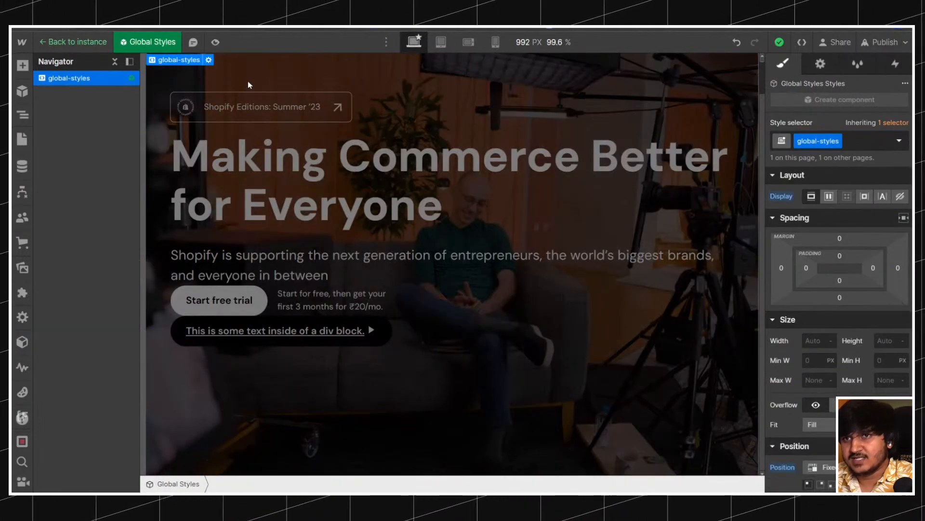
pyautogui.click(828, 69)
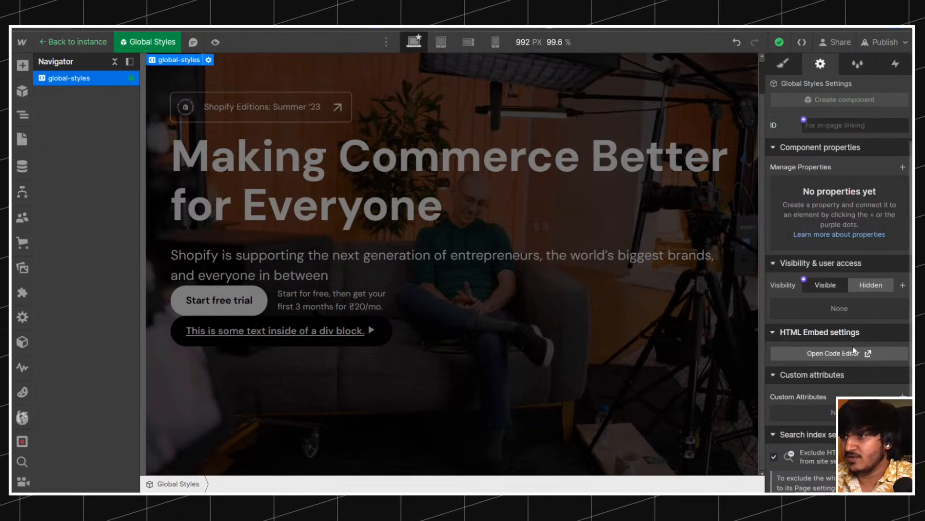
pyautogui.click(853, 352)
pyautogui.scroll(10, 463, 261)
pyautogui.scroll(4, 463, 260)
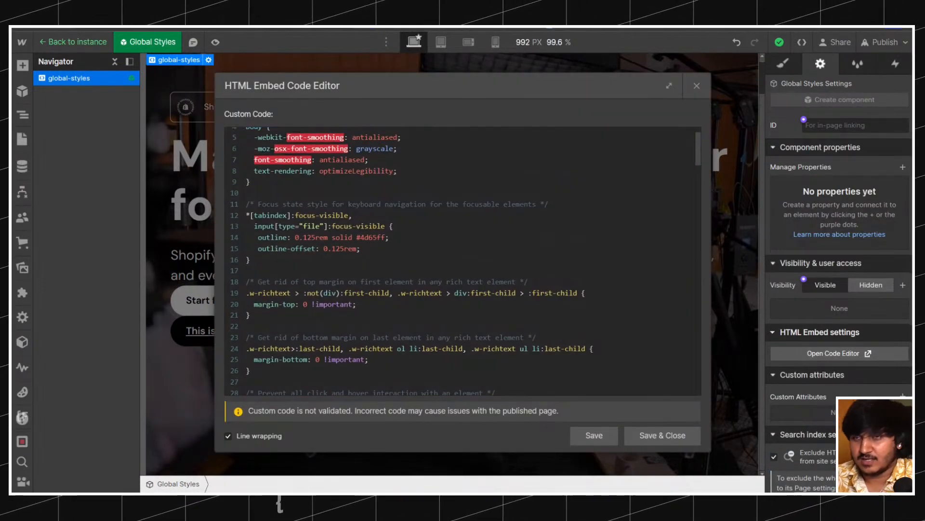
pyautogui.scroll(2, 463, 260)
pyautogui.scroll(-20, 463, 260)
pyautogui.scroll(-20, 463, 261)
pyautogui.scroll(10, 463, 261)
pyautogui.scroll(18, 462, 260)
pyautogui.scroll(-6, 463, 260)
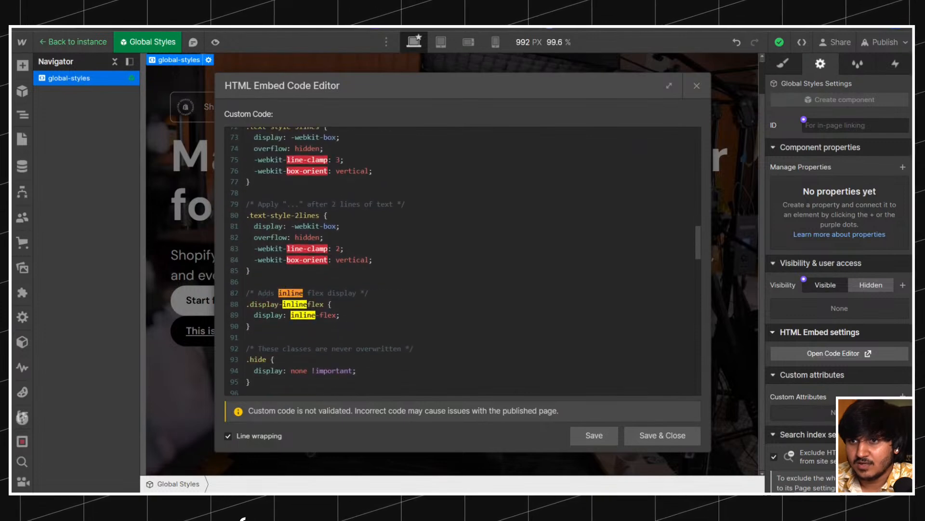
# Try extending the .display-inlineflex rule with the additional selector .button_play.
pyautogui.moveTo(250, 304); pyautogui.dragTo(323, 305)
pyautogui.click(323, 304)
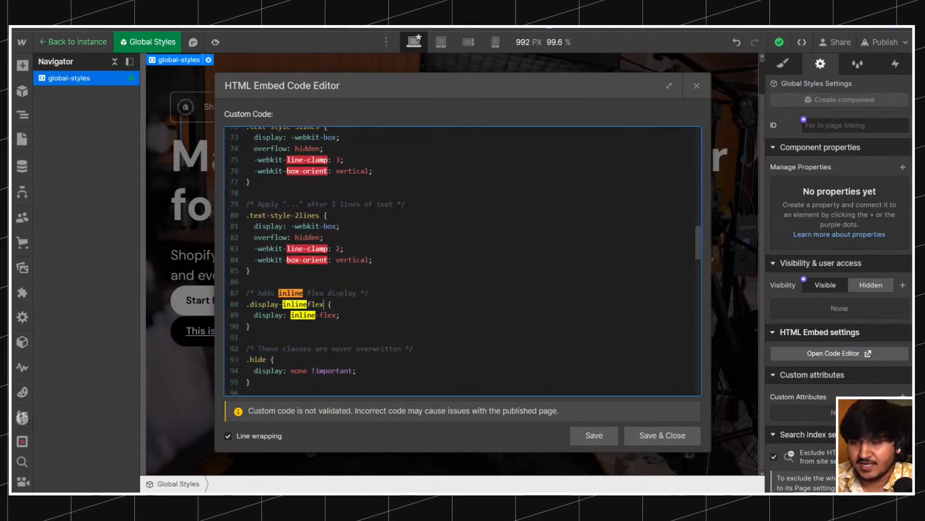
pyautogui.write(', button_play')
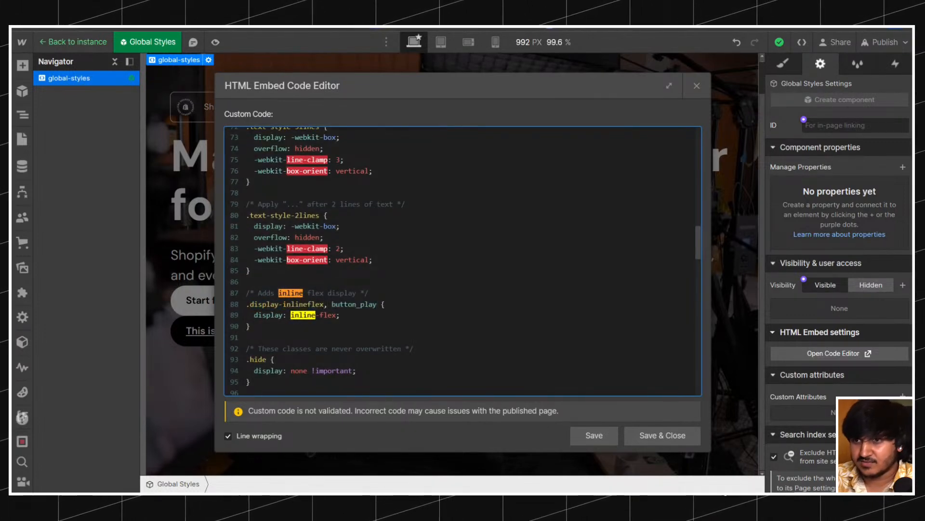
pyautogui.write('.')
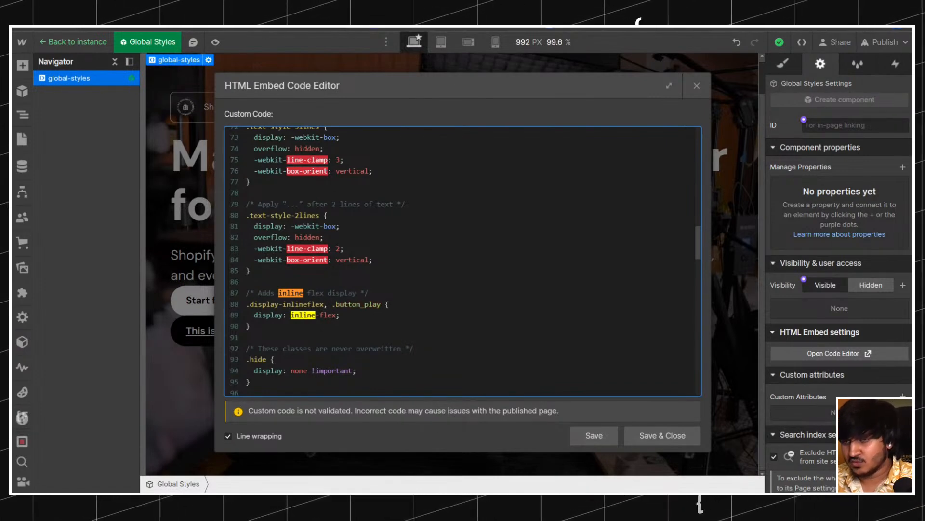
# Remove the .button_play selector from the .display-inlineflex rule, save the embed code and leave the Global Styles component.
pyautogui.click(384, 304)
pyautogui.moveTo(385, 304); pyautogui.dragTo(245, 295)
pyautogui.click(249, 326)
pyautogui.moveTo(385, 304); pyautogui.dragTo(333, 305)
pyautogui.press('BackSpace')
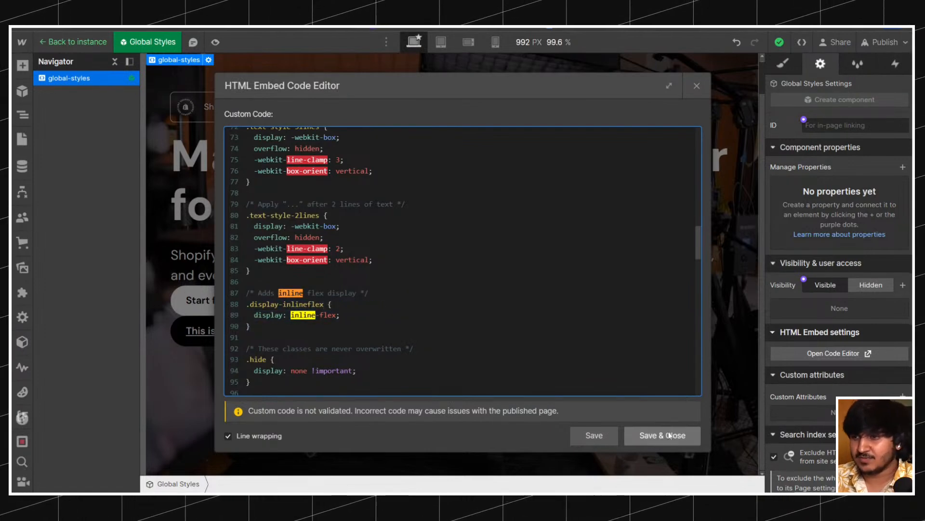
pyautogui.click(669, 434)
pyautogui.click(337, 350)
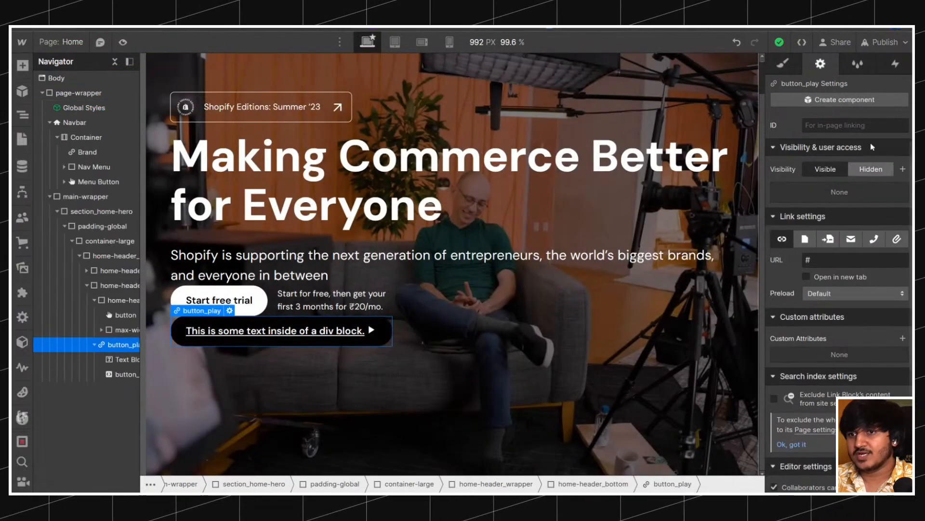
# Remove the display-inlineflex combo class from the button_play link block.
pyautogui.click(774, 63)
pyautogui.click(849, 155)
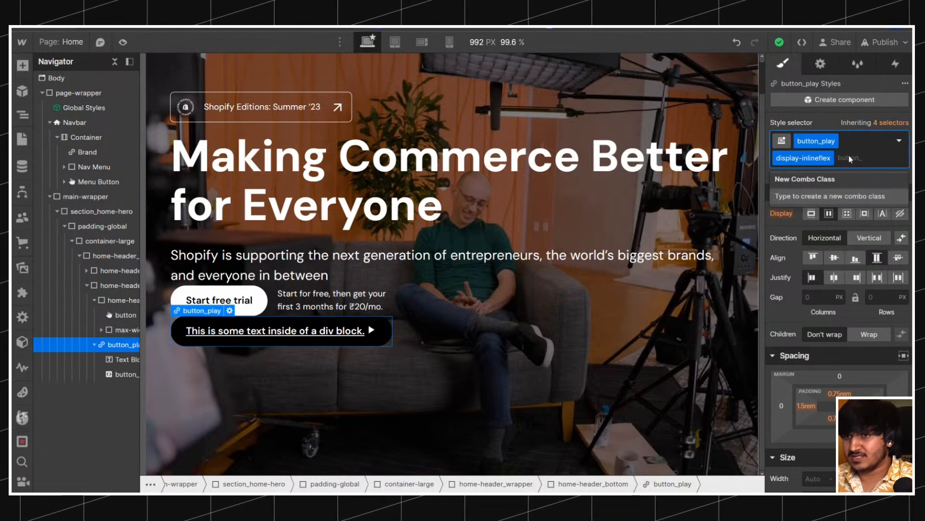
pyautogui.press('BackSpace')
pyautogui.press('Escape')
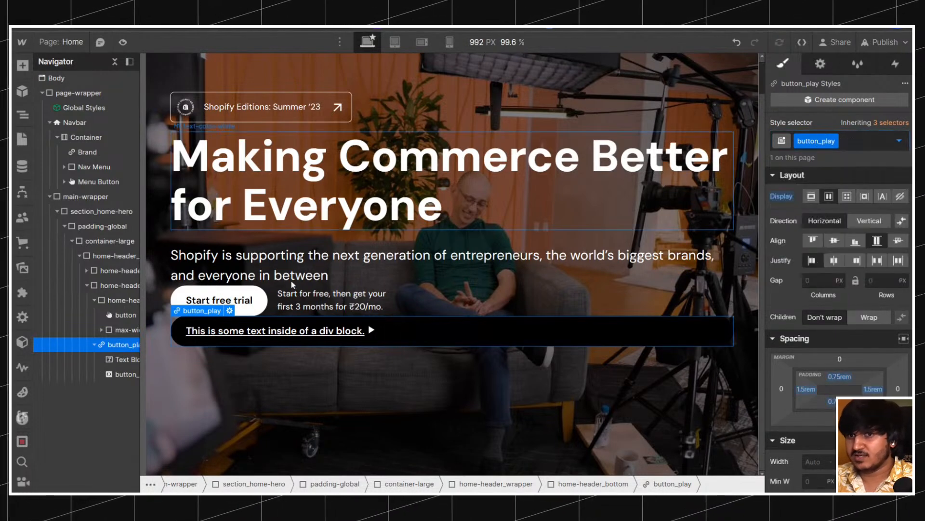
# Wrap the button_play link block in a Div Block with the new class button_cta_wrapper and set its display to flex.
pyautogui.rightClick(196, 324)
pyautogui.click(247, 208)
pyautogui.hotkey('ctrl', 'Return')
pyautogui.write('button_cta_wrapper')
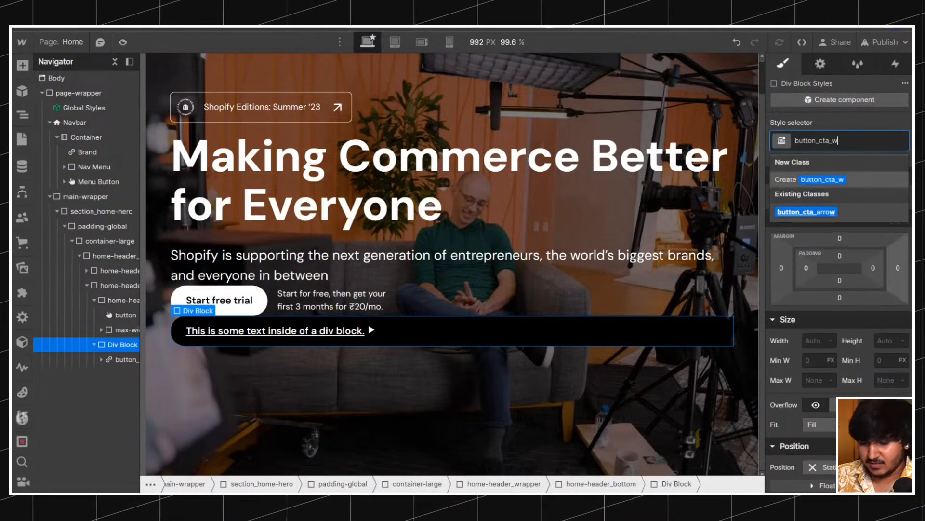
pyautogui.press('Return')
pyautogui.click(829, 196)
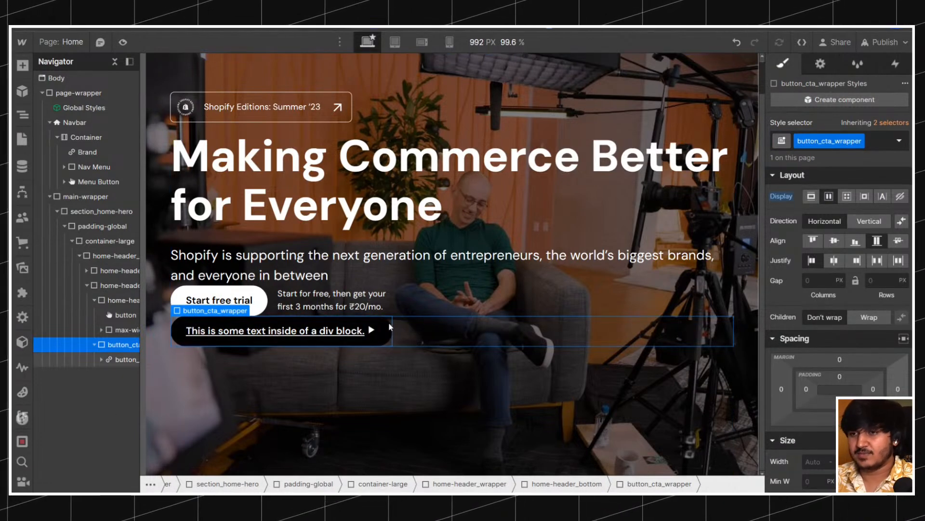
# Set the home-header_bottom div to horizontal flex with its children justified space between.
pyautogui.click(94, 344)
pyautogui.click(94, 300)
pyautogui.click(115, 283)
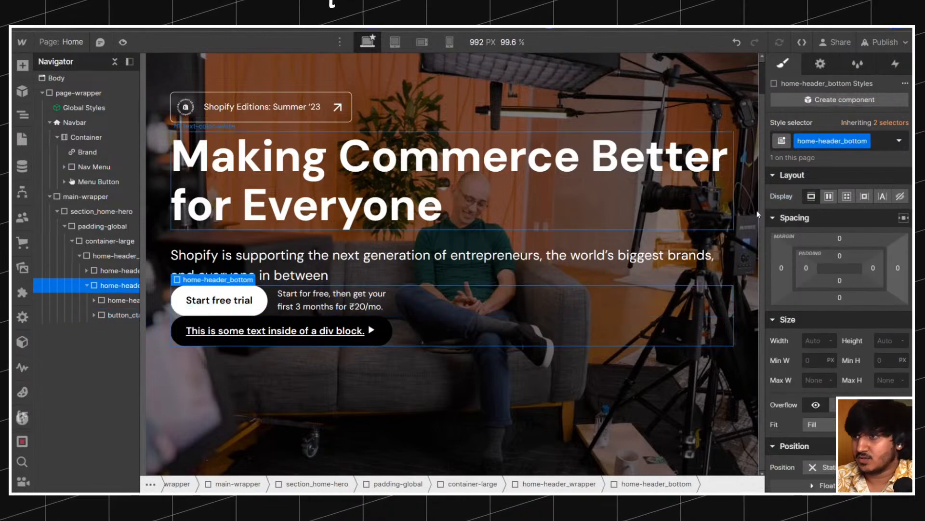
pyautogui.click(829, 196)
pyautogui.click(876, 261)
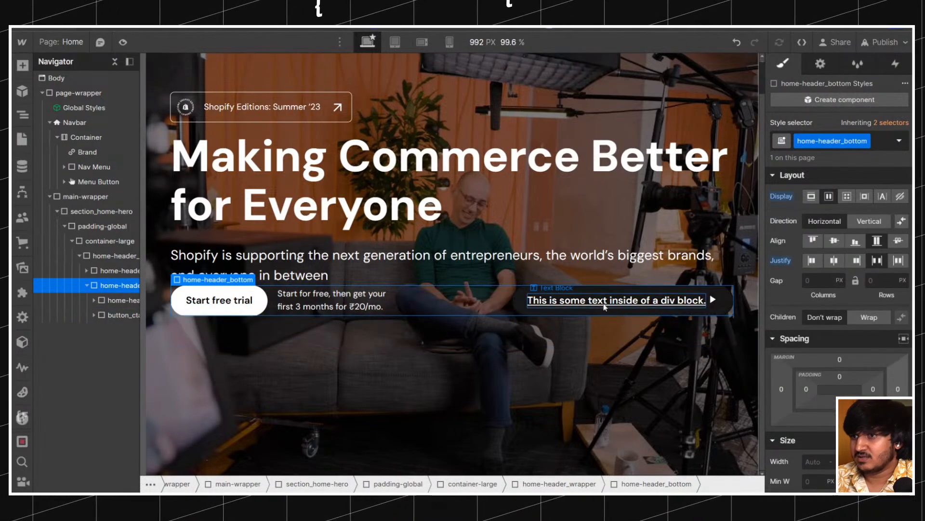
# Remove the text underline from the button_play link block by setting its decoration to none.
pyautogui.click(522, 299)
pyautogui.scroll(-5, 835, 316)
pyautogui.scroll(-3, 835, 316)
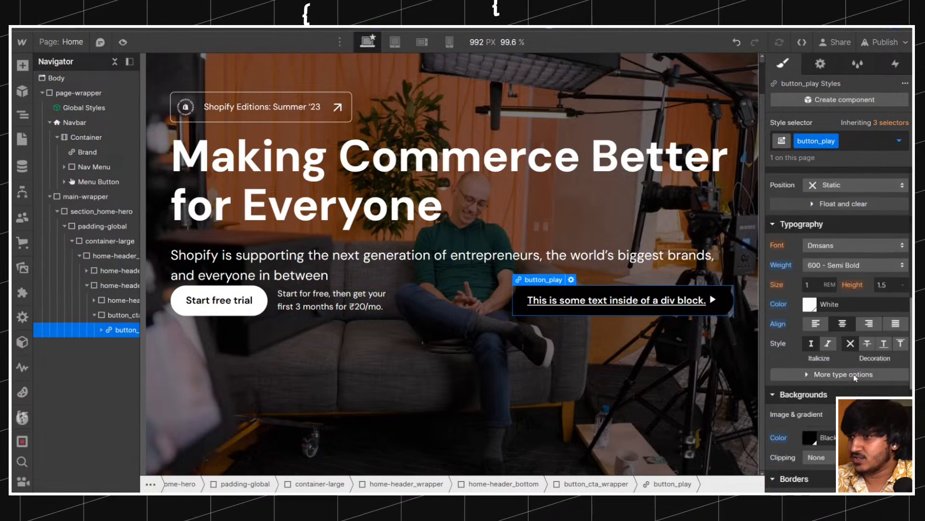
pyautogui.click(853, 343)
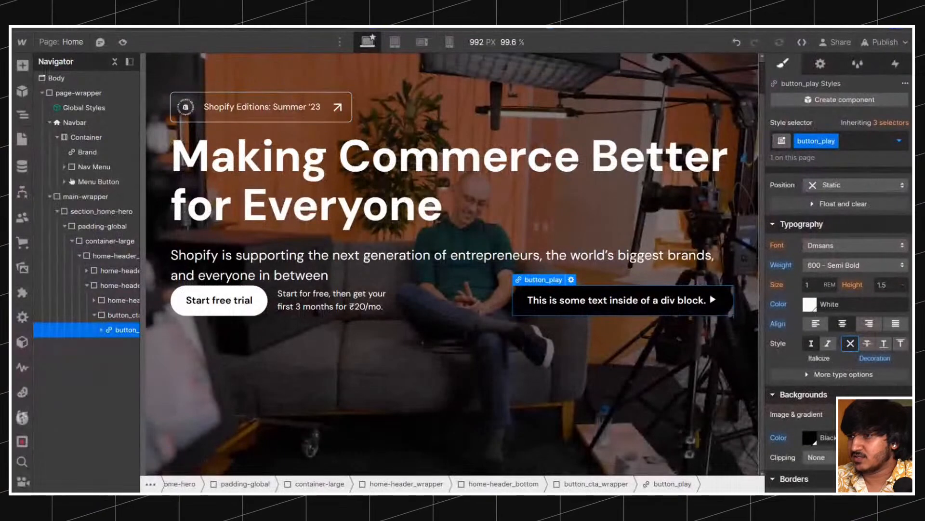
# Set button_play's background color to white at 20% opacity.
pyautogui.scroll(-5, 810, 292)
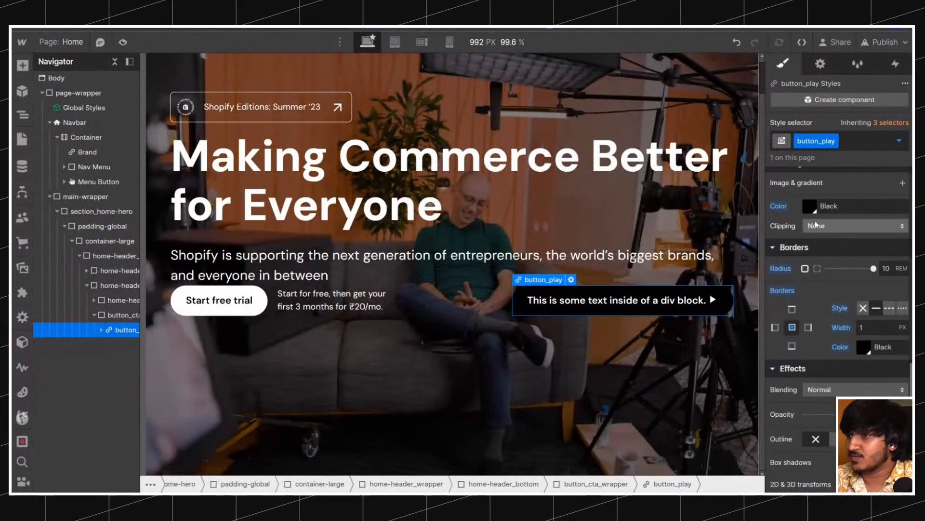
pyautogui.click(814, 206)
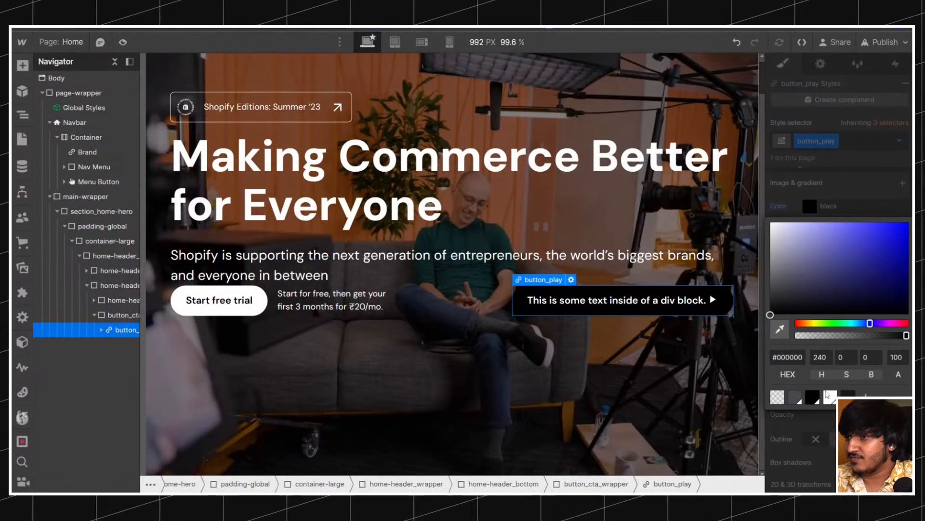
pyautogui.click(826, 394)
pyautogui.moveTo(838, 336); pyautogui.dragTo(810, 336)
pyautogui.click(898, 357)
pyautogui.write('20')
pyautogui.click(788, 202)
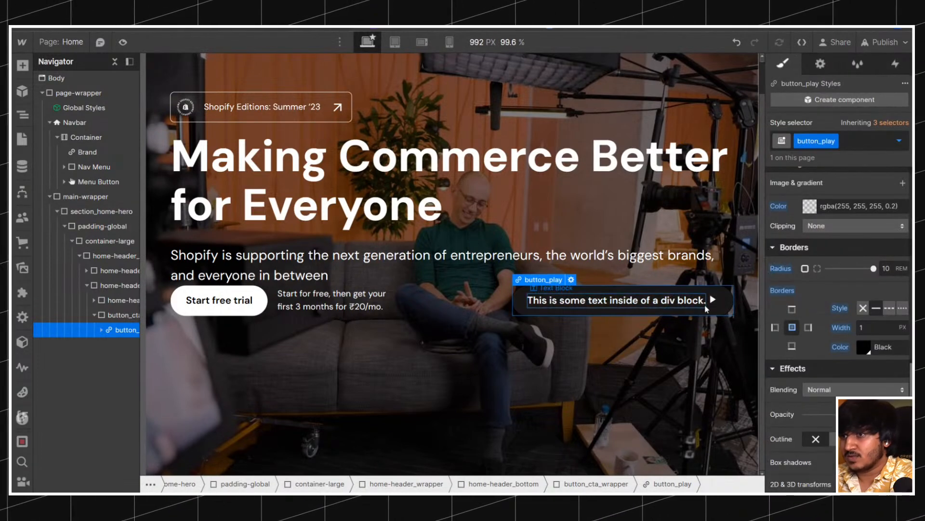
# Move the button_play_icon embed ahead of the text block inside button_play.
pyautogui.click(712, 299)
pyautogui.moveTo(127, 359); pyautogui.dragTo(119, 336)
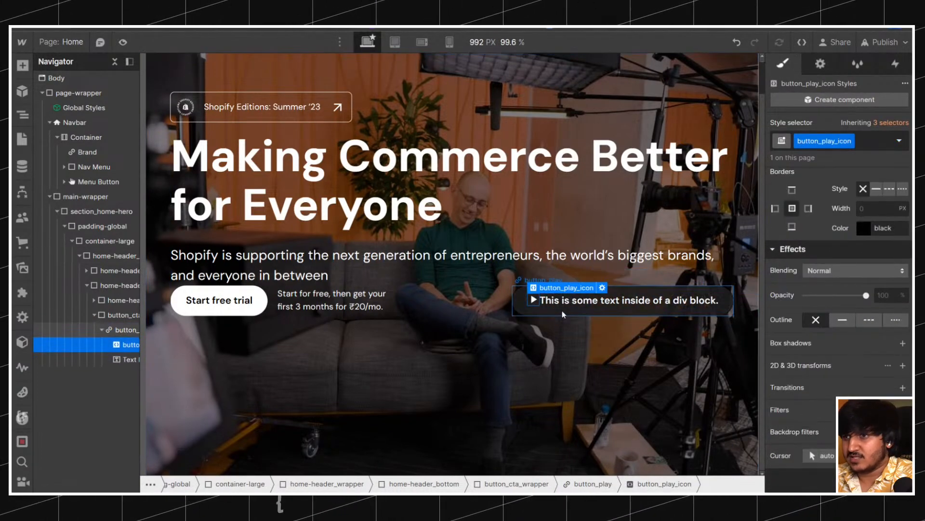
# In button_play's Hover state, set the background color to White and the text color to Black.
pyautogui.click(121, 330)
pyautogui.click(897, 141)
pyautogui.click(797, 194)
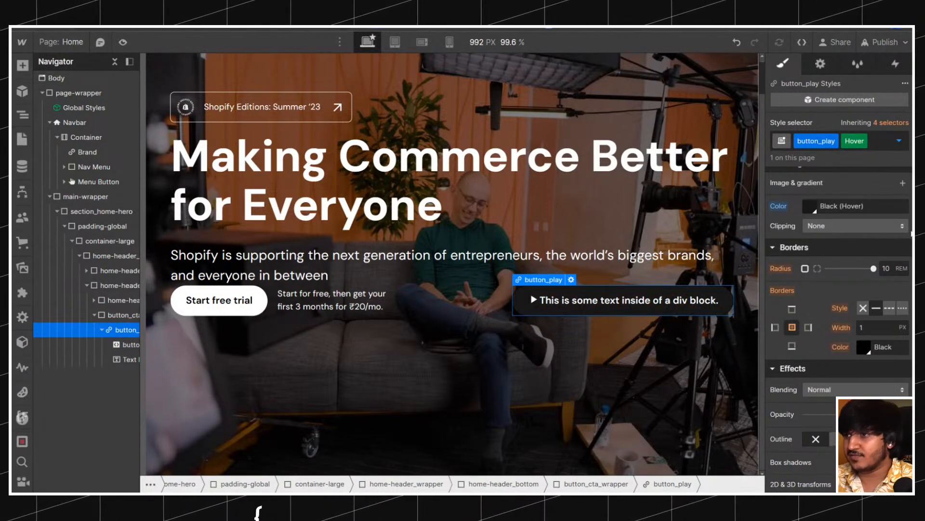
pyautogui.keyDown('alt'); pyautogui.click(776, 207); pyautogui.keyUp('alt')
pyautogui.click(844, 206)
pyautogui.click(826, 283)
pyautogui.scroll(5, 804, 191)
pyautogui.click(810, 304)
pyautogui.click(812, 256)
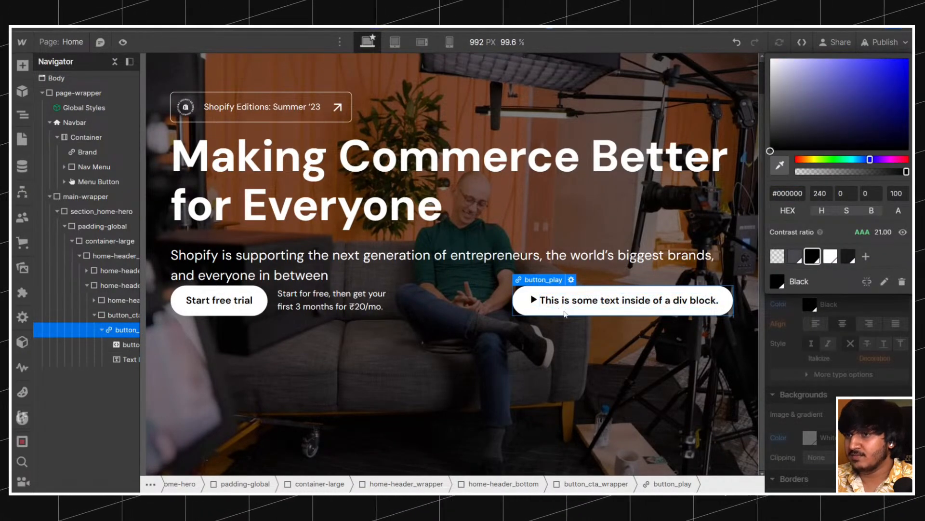
pyautogui.click(794, 326)
pyautogui.click(834, 301)
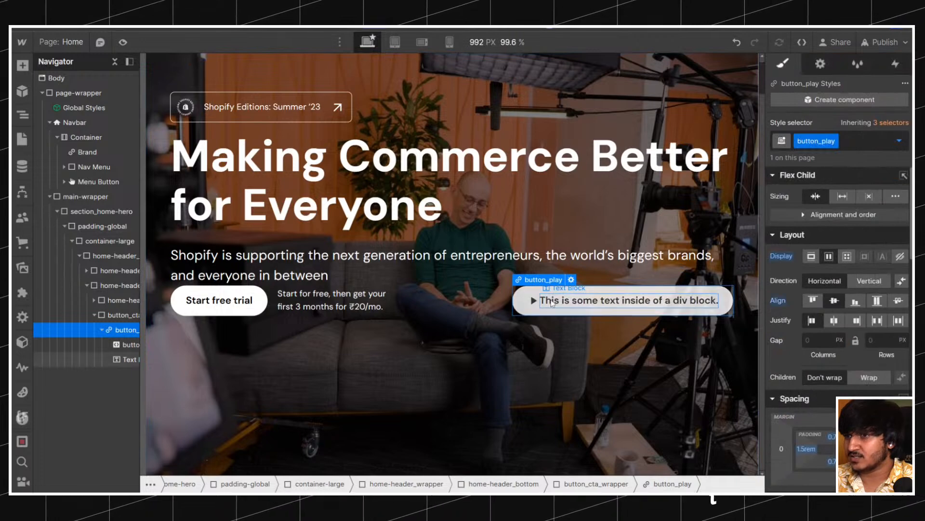
# Try a column gap of 1rem on button_play and undo it.
pyautogui.write('1rem')
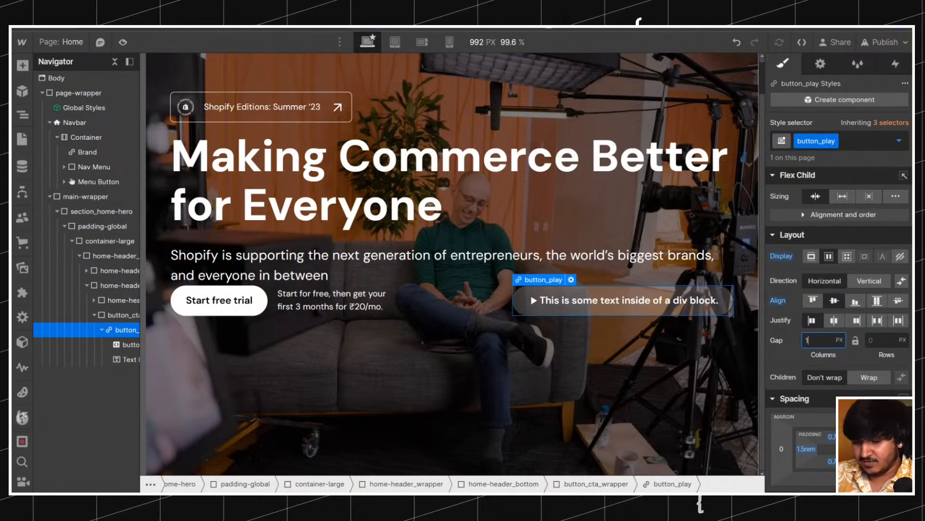
pyautogui.press('Return')
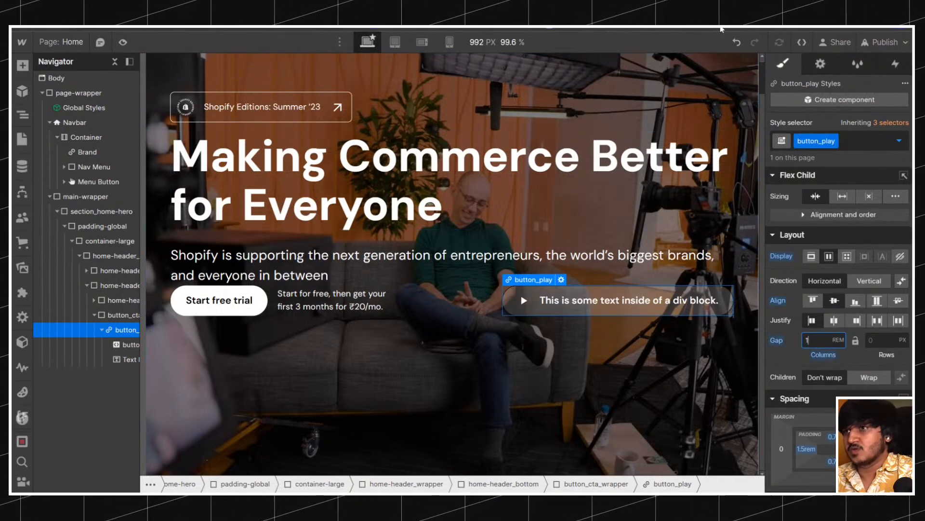
pyautogui.click(736, 42)
# Try a right margin of 0.5rem on button_play_icon and reset it.
pyautogui.click(535, 301)
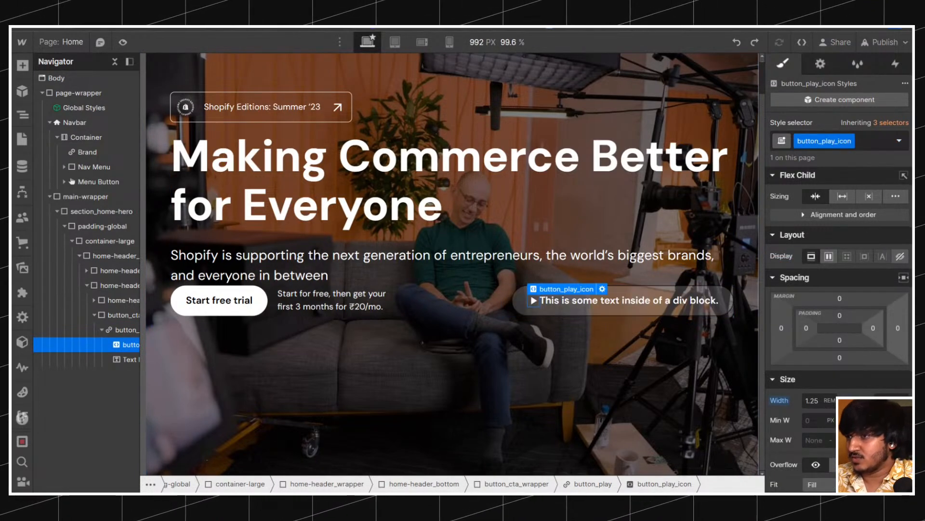
pyautogui.click(899, 327)
pyautogui.write('.5rem')
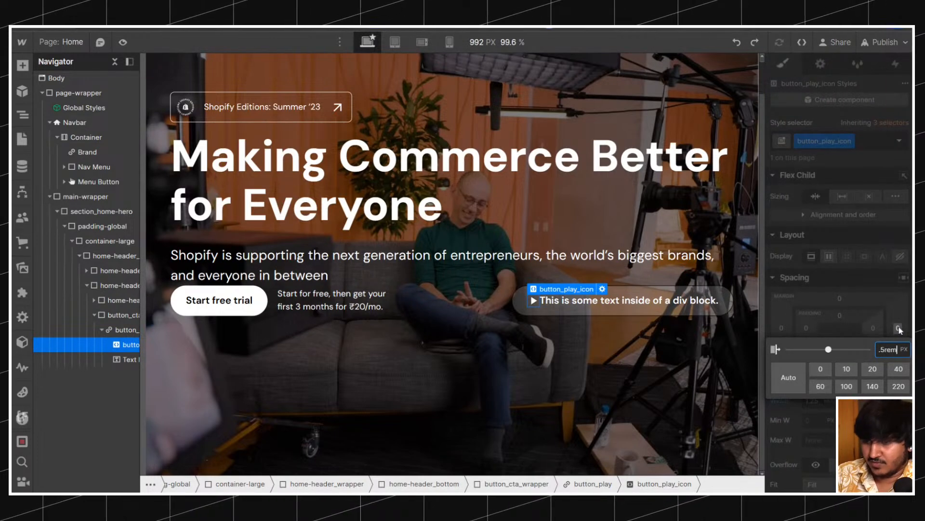
pyautogui.press('Return')
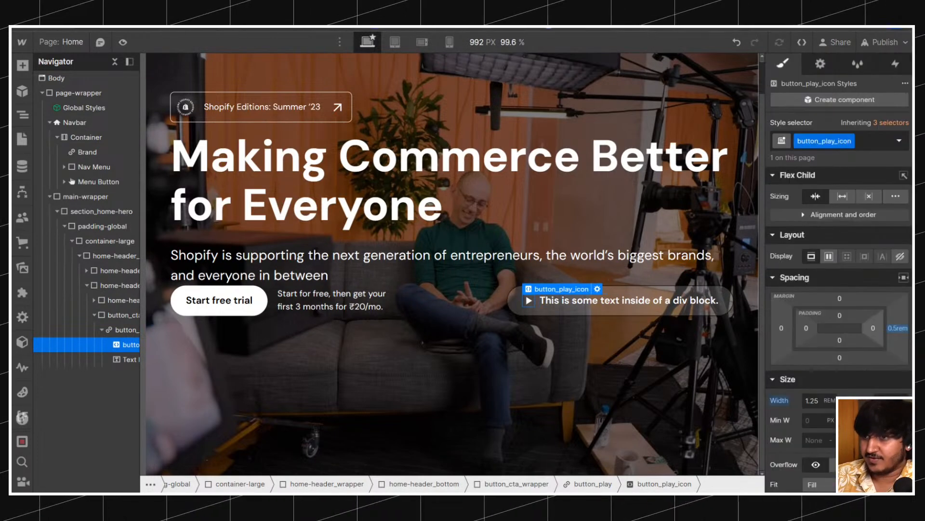
pyautogui.click(897, 329)
pyautogui.click(892, 329)
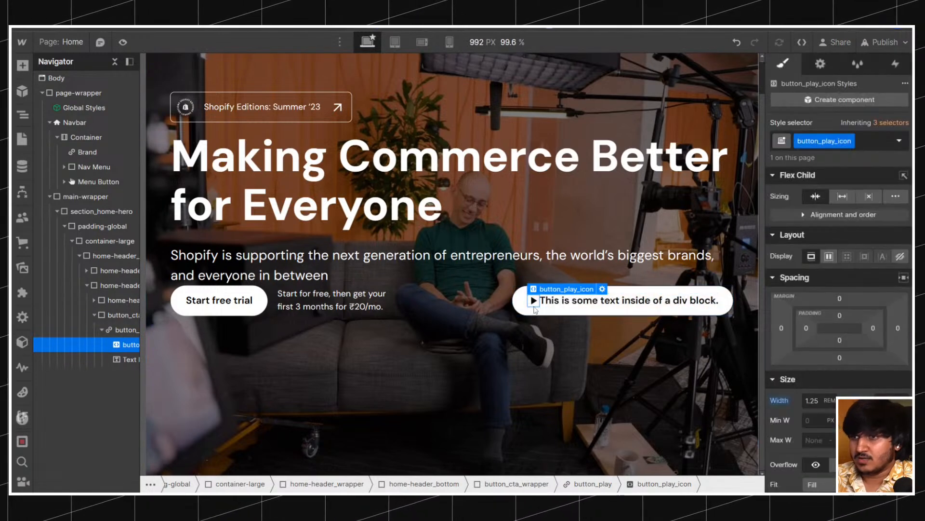
# Set button_play_icon's right margin to 0.5rem, trying 1rem in between.
pyautogui.click(899, 329)
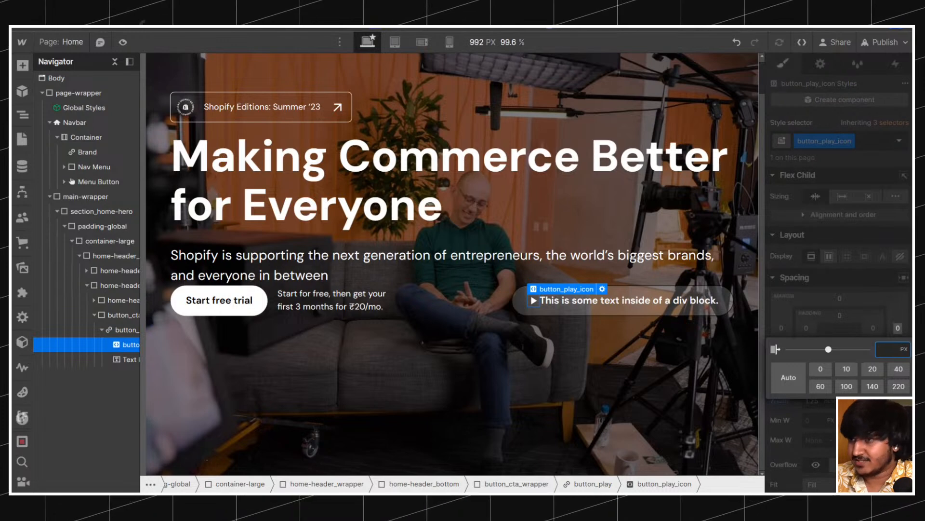
pyautogui.write('.5rem')
pyautogui.press('Return')
pyautogui.click(898, 328)
pyautogui.write('1')
pyautogui.press('Return')
pyautogui.click(899, 328)
pyautogui.write('.5')
pyautogui.press('Return')
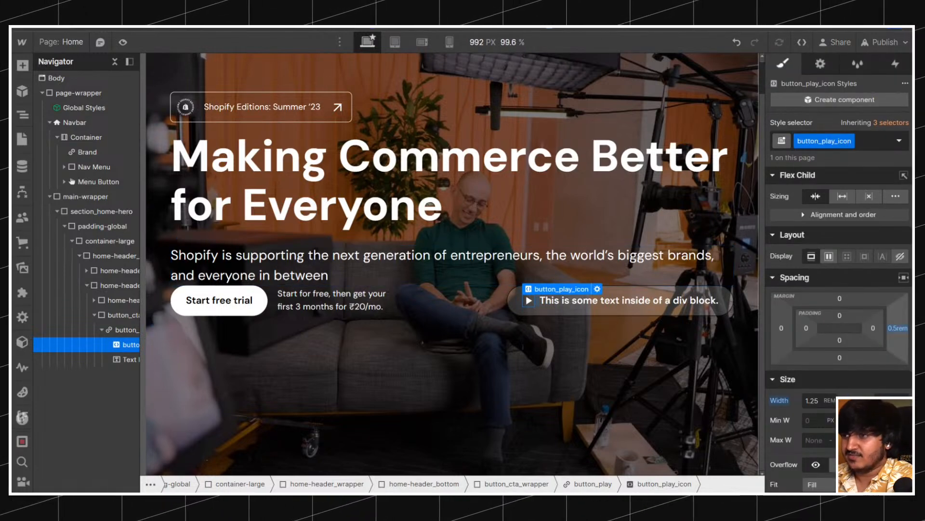
# Try deleting the play icon from button_play and undo the deletion.
pyautogui.press('Delete')
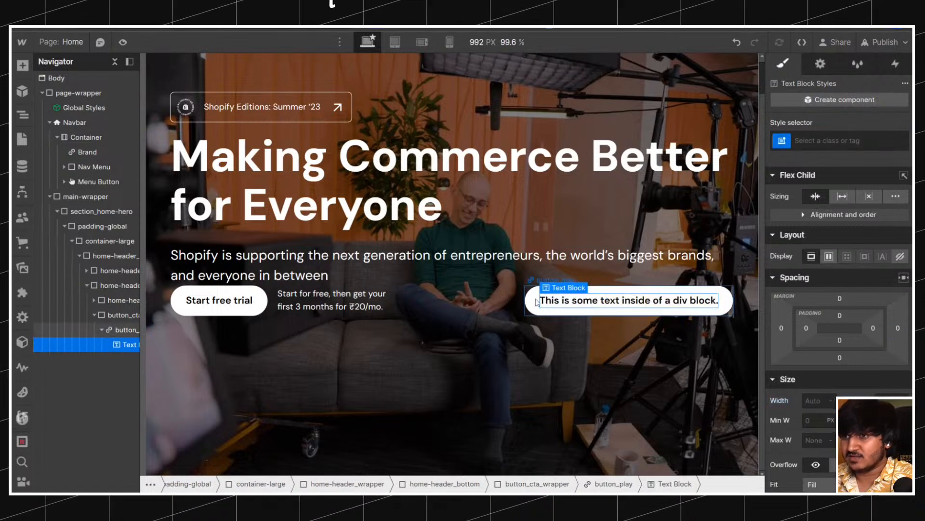
pyautogui.click(538, 303)
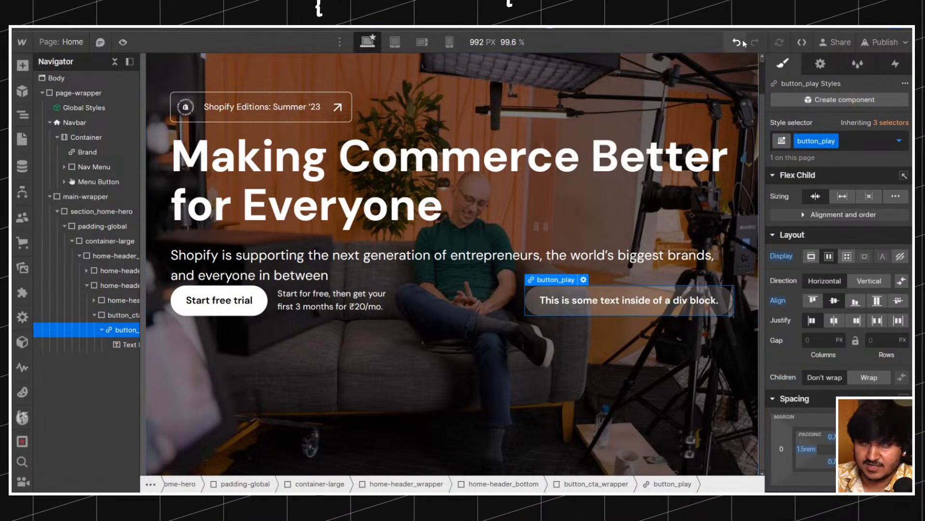
pyautogui.hotkey('ctrl', 'z')
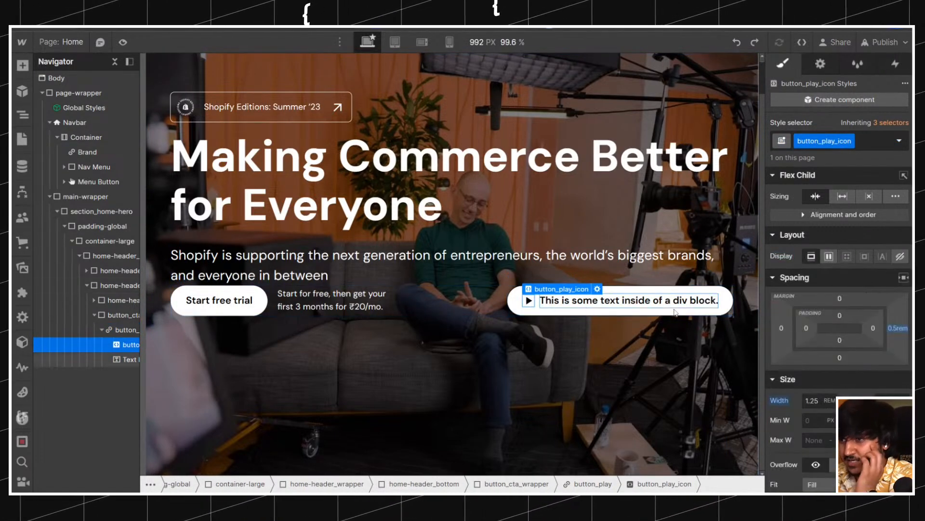
# Drop the play icon's right margin and set button_play's column gap to 0.75rem.
pyautogui.click(125, 329)
pyautogui.click(819, 340)
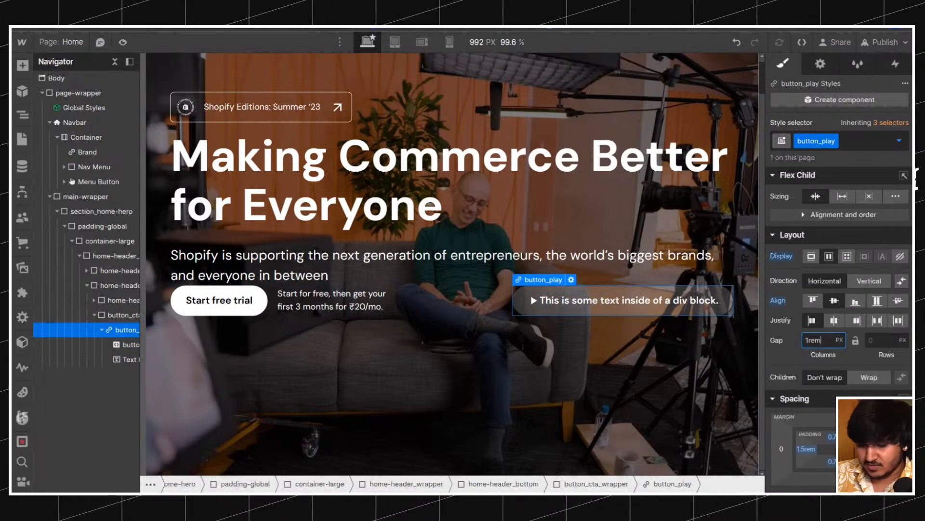
pyautogui.write('1rem')
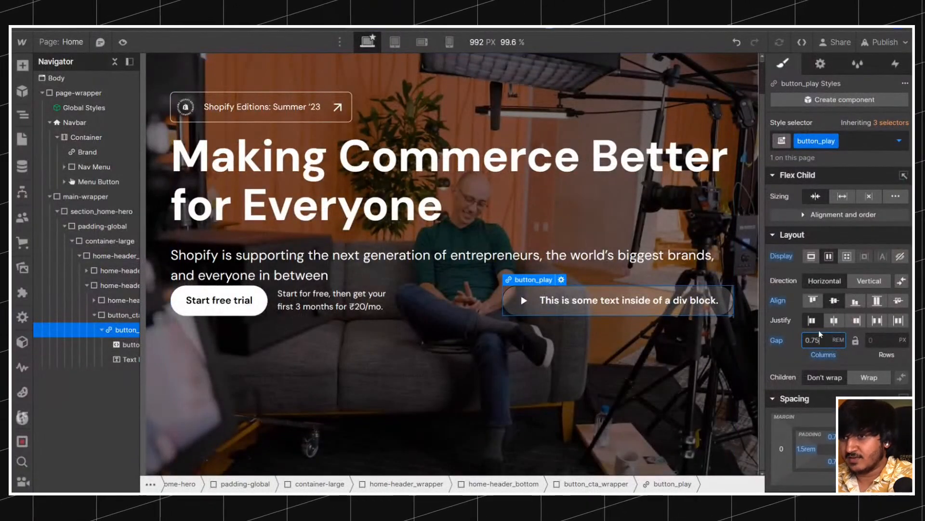
# Delete button_play_icon once more to compare the button without it, and undo the deletion.
pyautogui.click(525, 301)
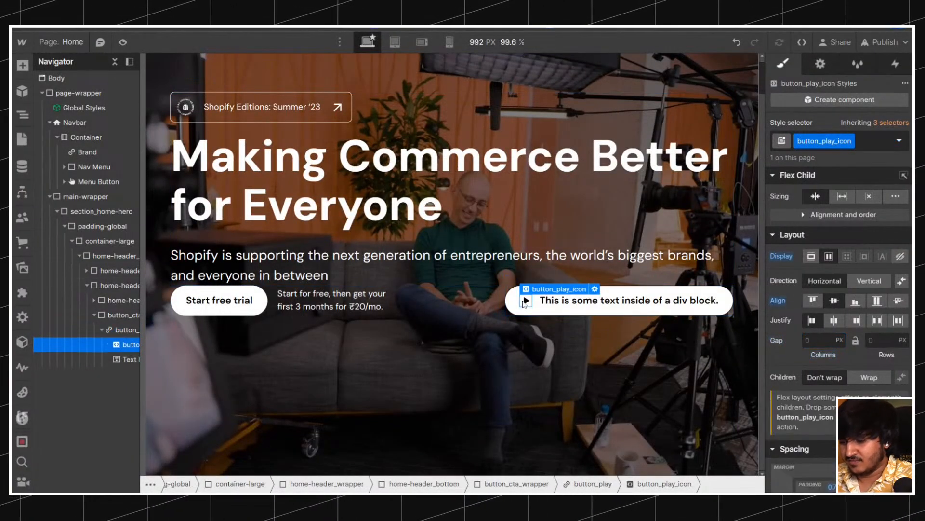
pyautogui.press('Delete')
pyautogui.click(737, 42)
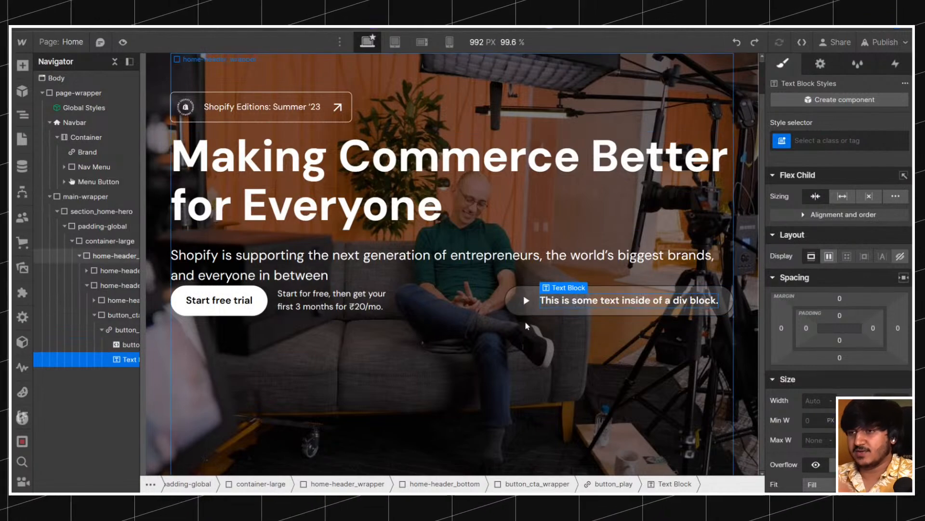
pyautogui.moveTo(694, 351); pyautogui.dragTo(829, 352)
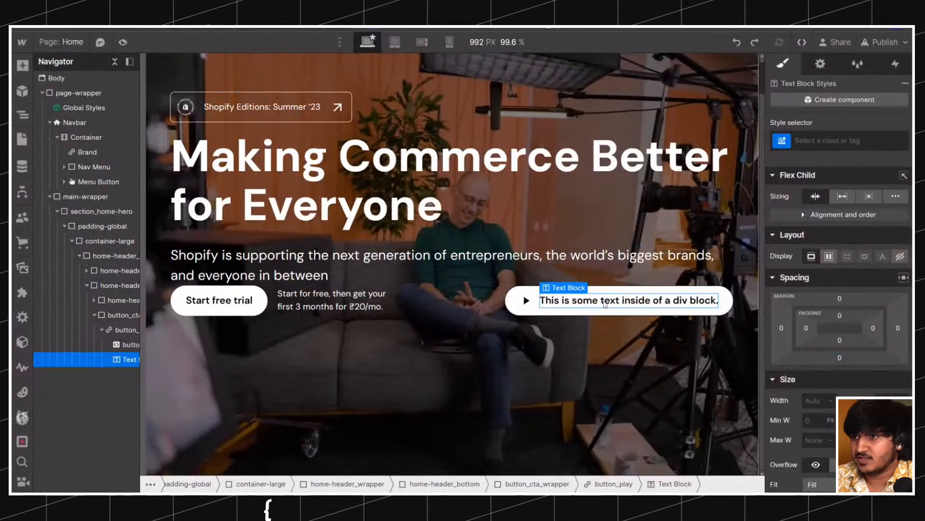
# Replace the button's placeholder text with "Watch the Shopify story" and select the parent button_play link block.
pyautogui.press('Return')
pyautogui.write('Watch the Shopify story')
pyautogui.press('Escape')
pyautogui.press('Escape')
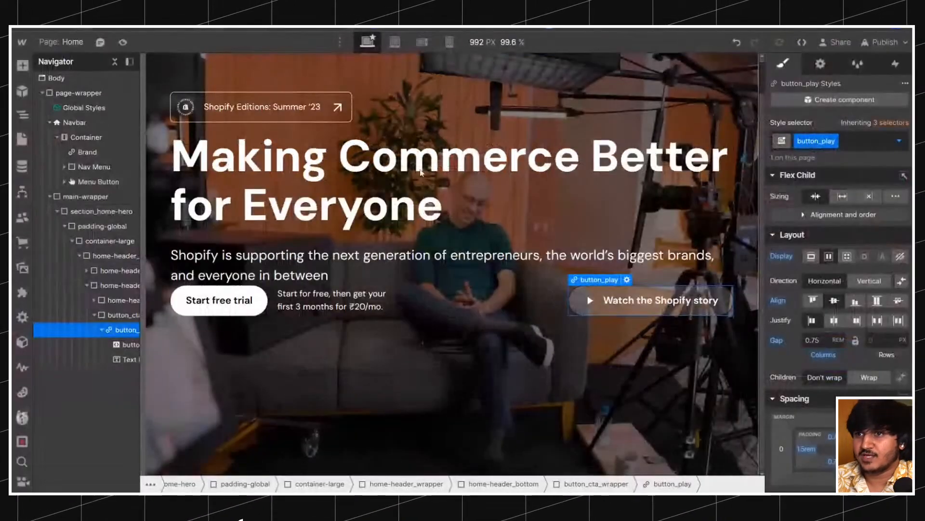
# Add a Lightbox Link inside button_cta_wrapper and expand its contents.
pyautogui.click(130, 316)
pyautogui.hotkey('ctrl', 'k')
pyautogui.write('lig')
pyautogui.press('Return')
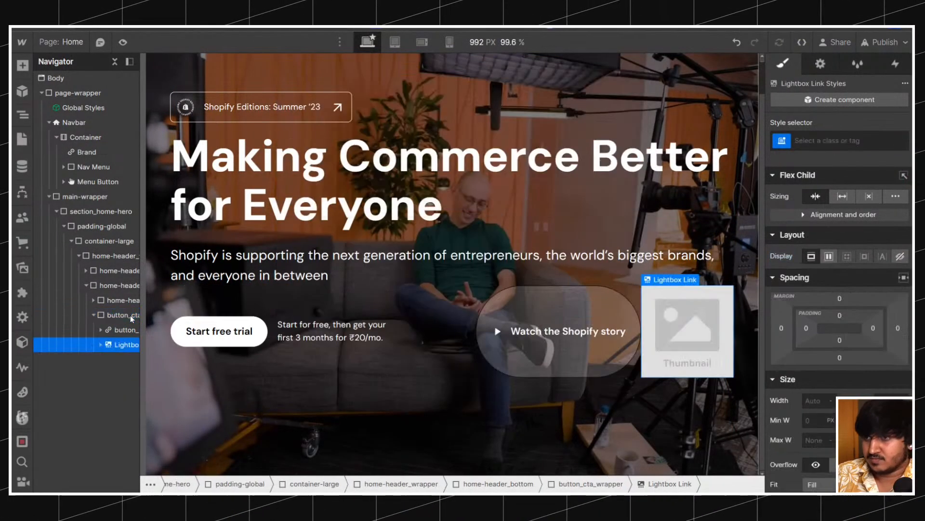
pyautogui.click(100, 345)
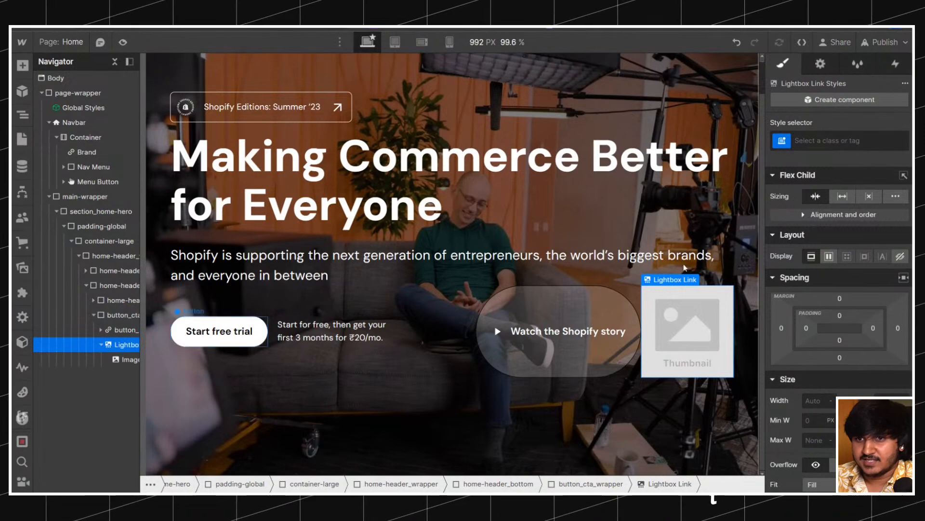
# Give the Lightbox Link the new class button_lightbox and delete its thumbnail image.
pyautogui.hotkey('ctrl', 'Return')
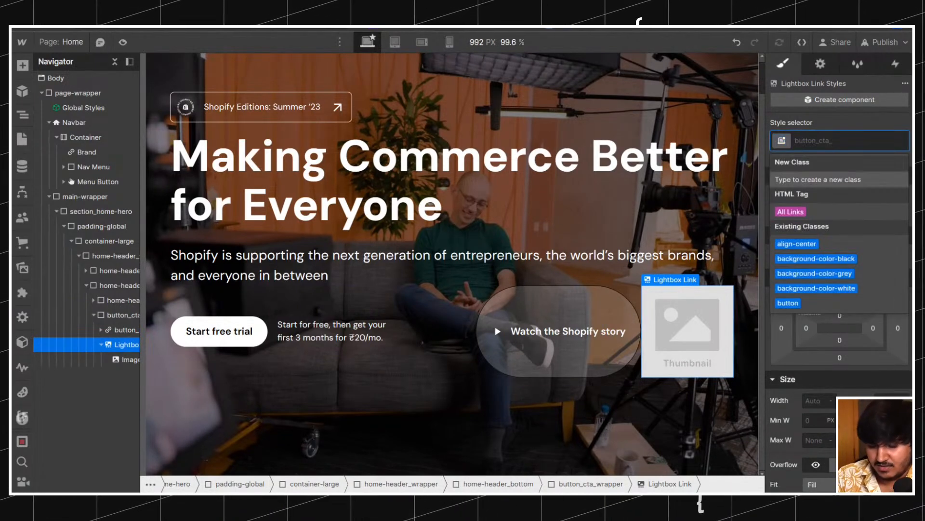
pyautogui.write('button_li')
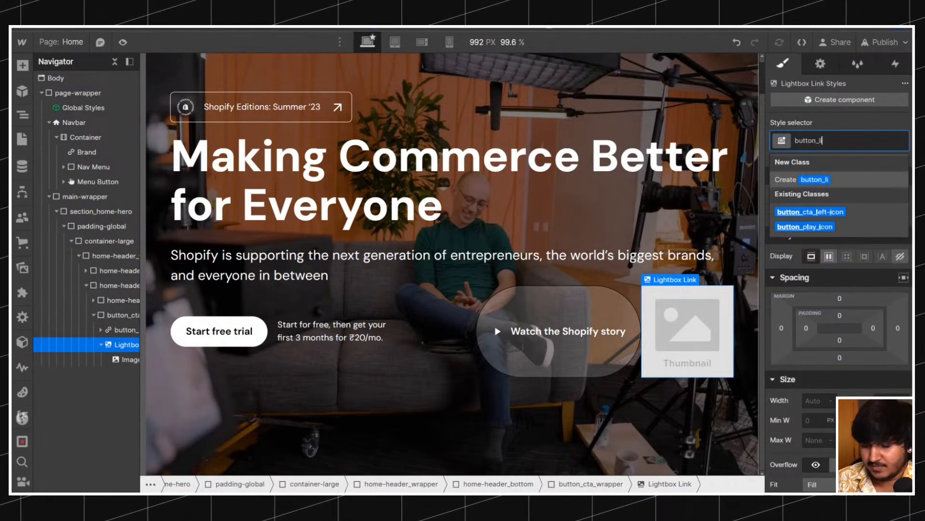
pyautogui.write('ghtbox')
pyautogui.press('Return')
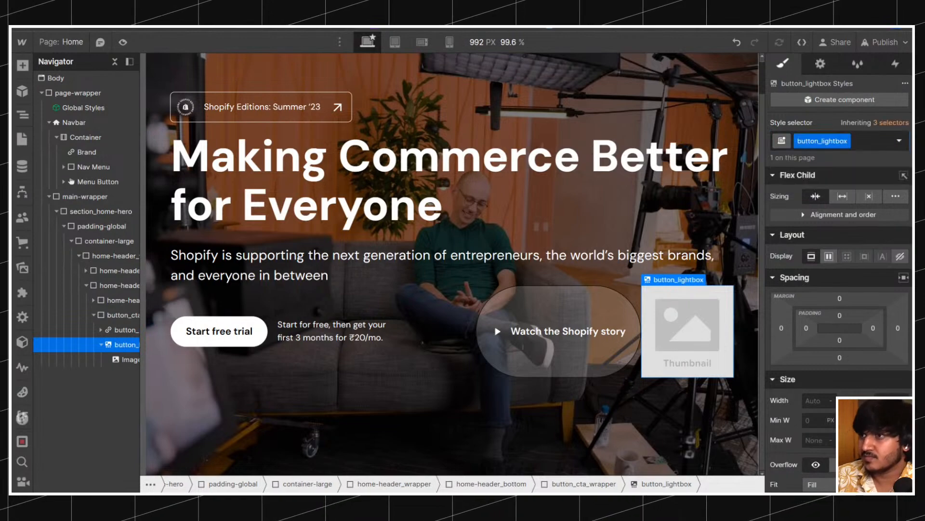
pyautogui.click(119, 359)
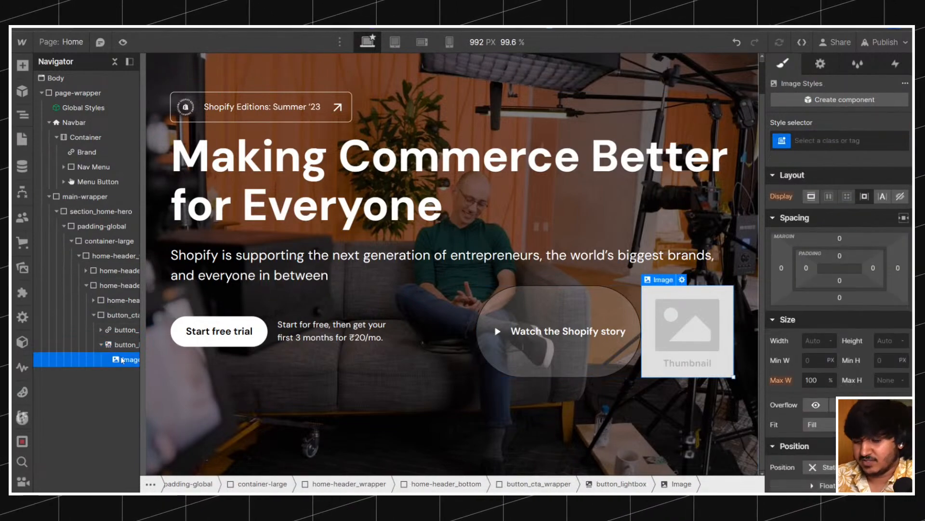
pyautogui.press('Delete')
# Try to move the button_play link block into button_lightbox.
pyautogui.click(120, 332)
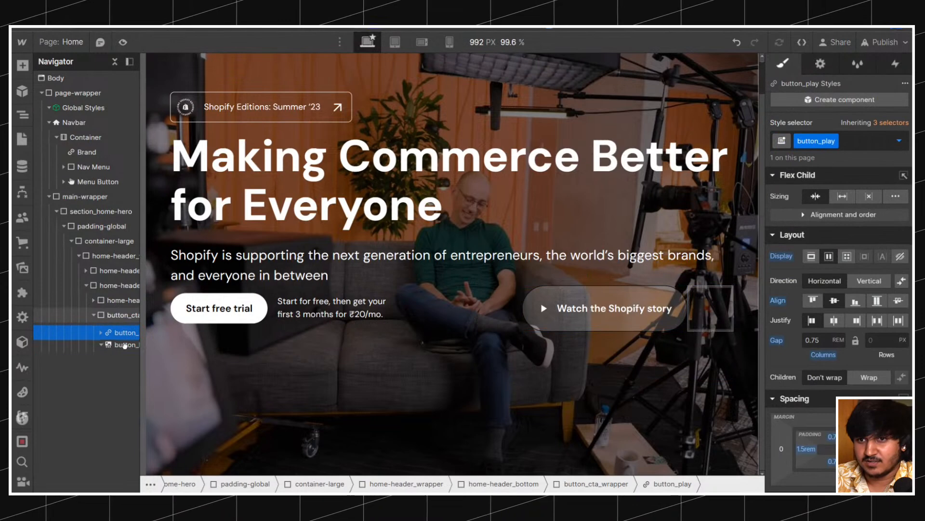
pyautogui.moveTo(124, 344); pyautogui.dragTo(127, 352)
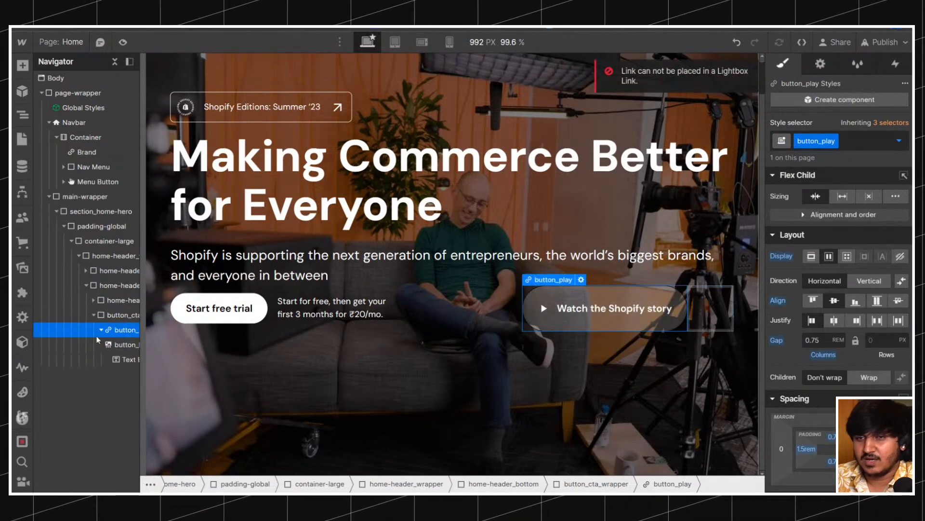
# Remove the button_lightbox class from the Lightbox Link inside button_cta_wrapper.
pyautogui.click(101, 329)
pyautogui.click(125, 360)
pyautogui.click(119, 374)
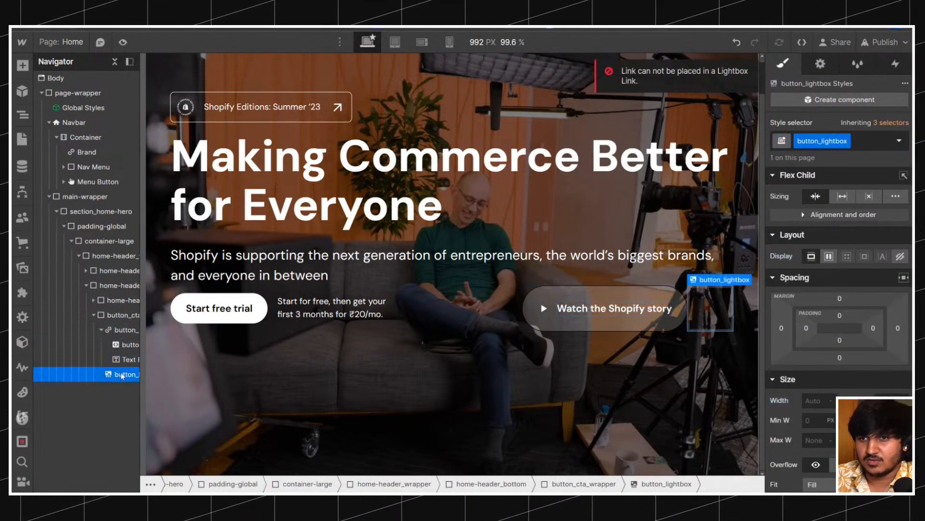
pyautogui.click(867, 140)
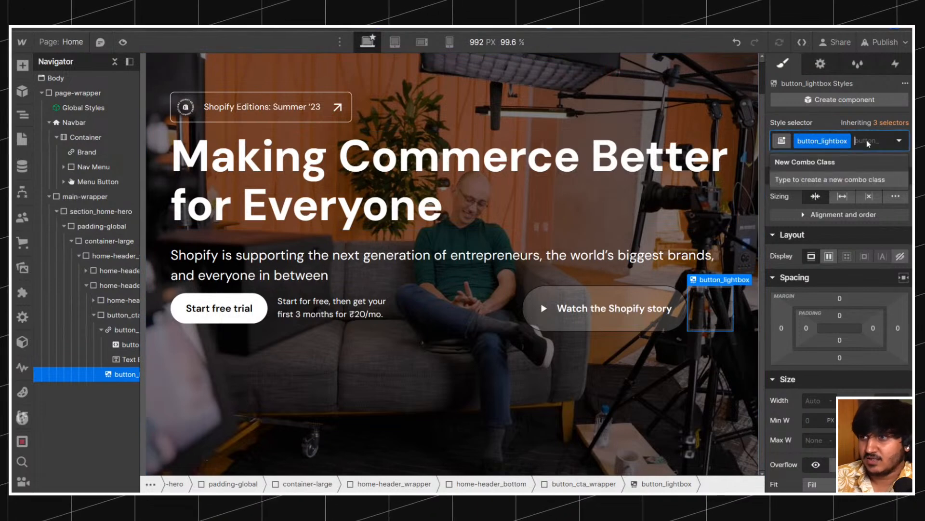
pyautogui.press('BackSpace')
# Try the existing button_cta class on the Lightbox Link and move the play icon and text block into it.
pyautogui.write('butcta')
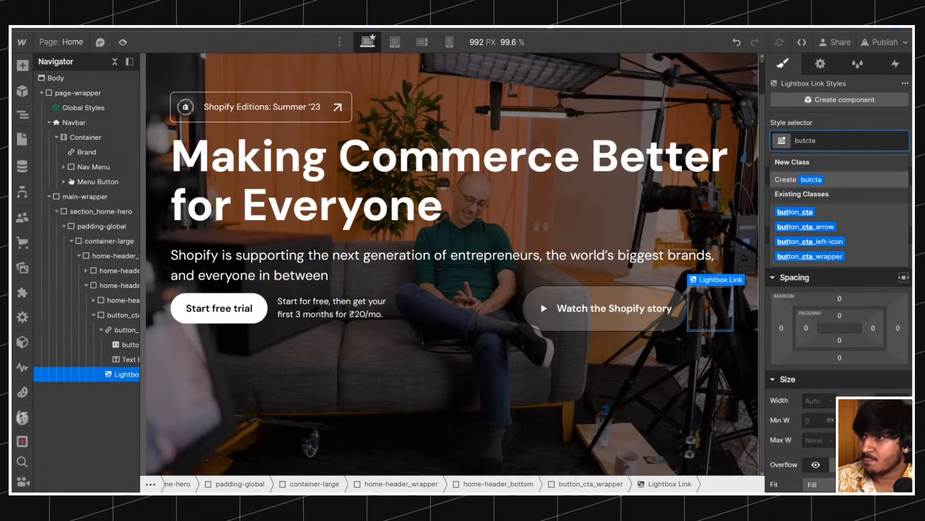
pyautogui.click(848, 215)
pyautogui.moveTo(118, 345); pyautogui.dragTo(124, 374)
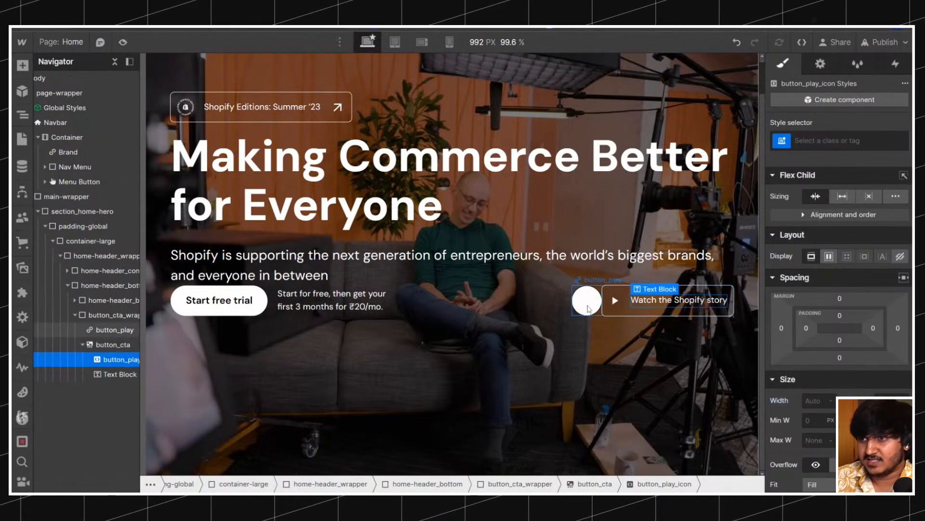
# Delete the emptied button_play link block and set the button_cta border radius to 10 rem.
pyautogui.click(105, 343)
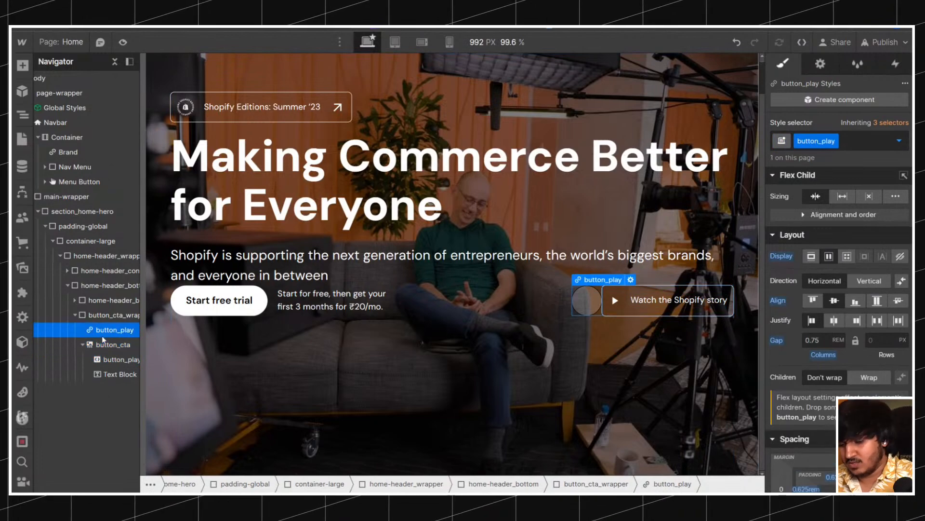
pyautogui.click(103, 335)
pyautogui.press('Delete')
pyautogui.scroll(-10, 858, 232)
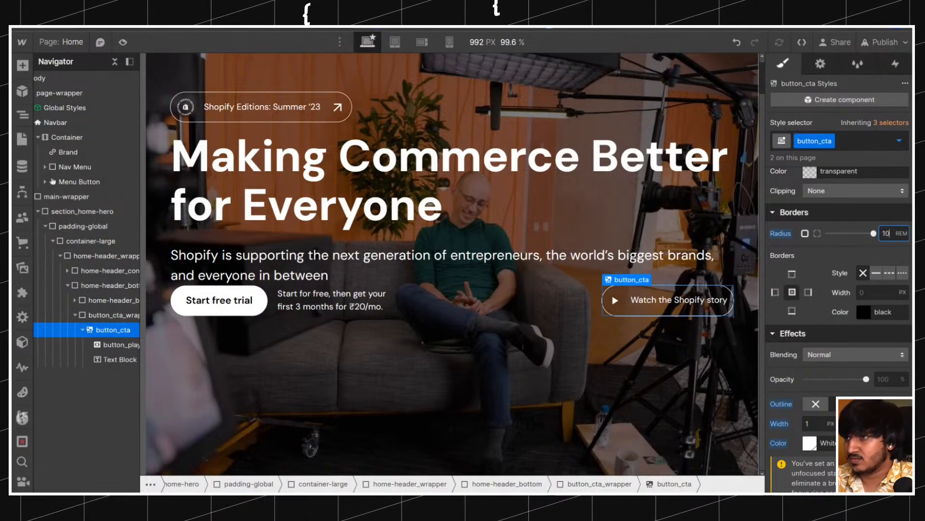
# Check the outline in button_cta's Hover state and undo the edits back to the unclassed Lightbox Link beside button_play.
pyautogui.click(900, 140)
pyautogui.click(843, 192)
pyautogui.scroll(-5, 838, 242)
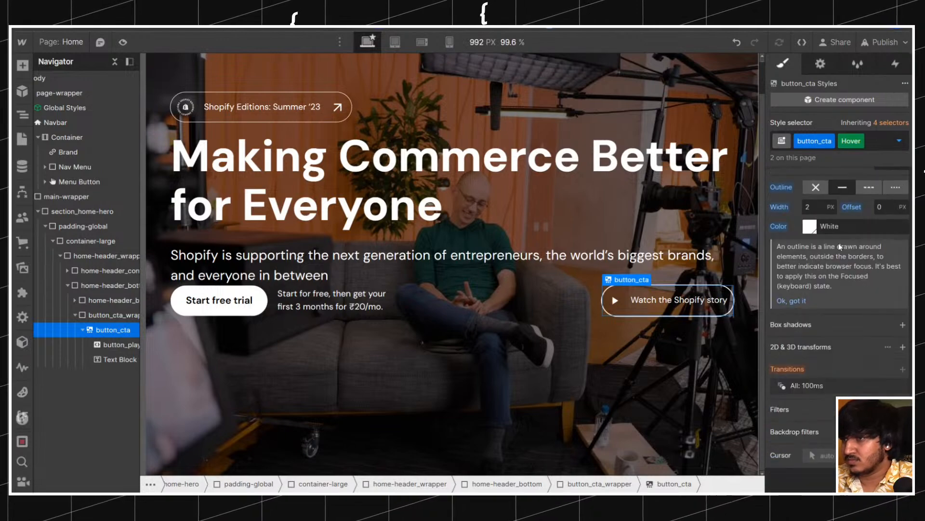
pyautogui.scroll(2, 838, 243)
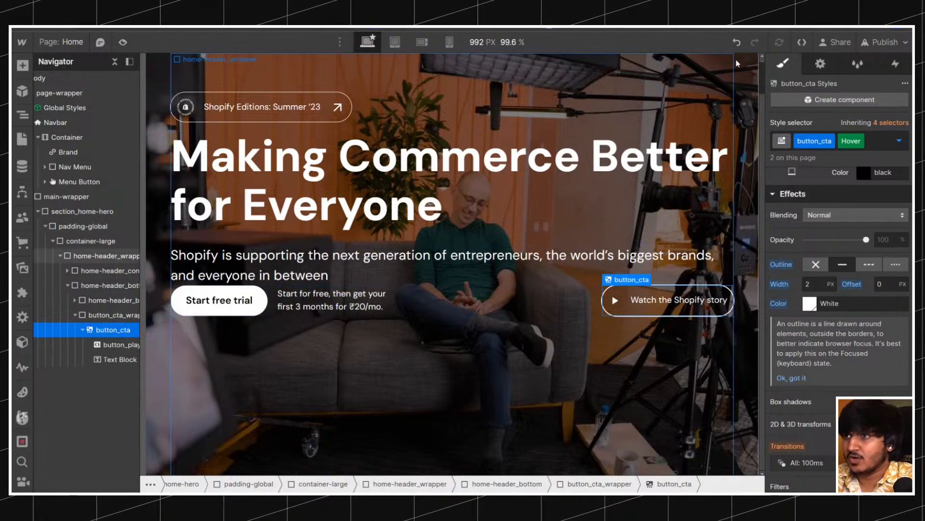
pyautogui.click(737, 42)
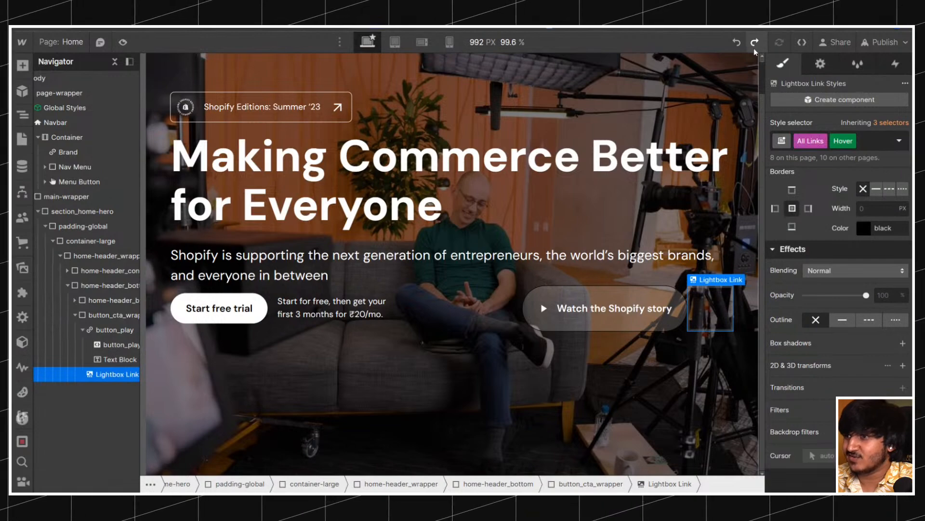
pyautogui.click(754, 45)
pyautogui.click(737, 45)
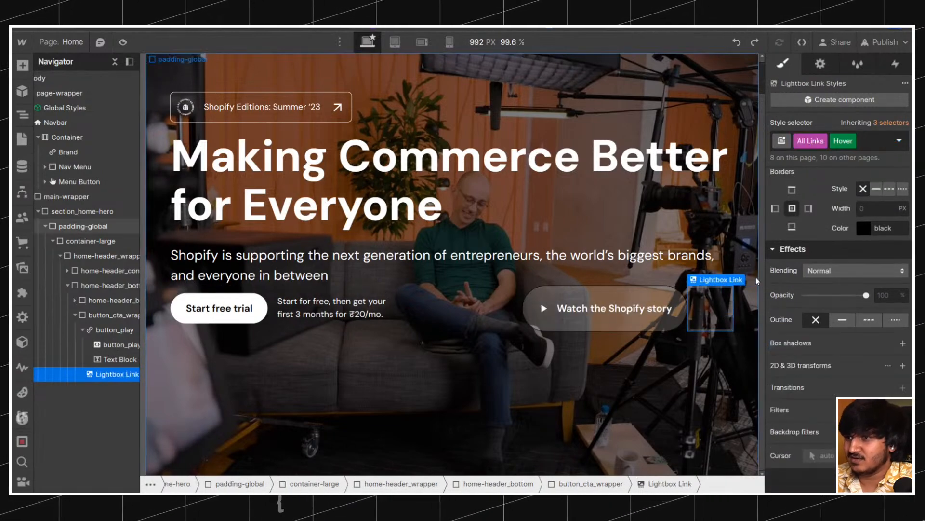
# Apply the existing button_play class to the Lightbox Link.
pyautogui.click(877, 139)
pyautogui.write('button')
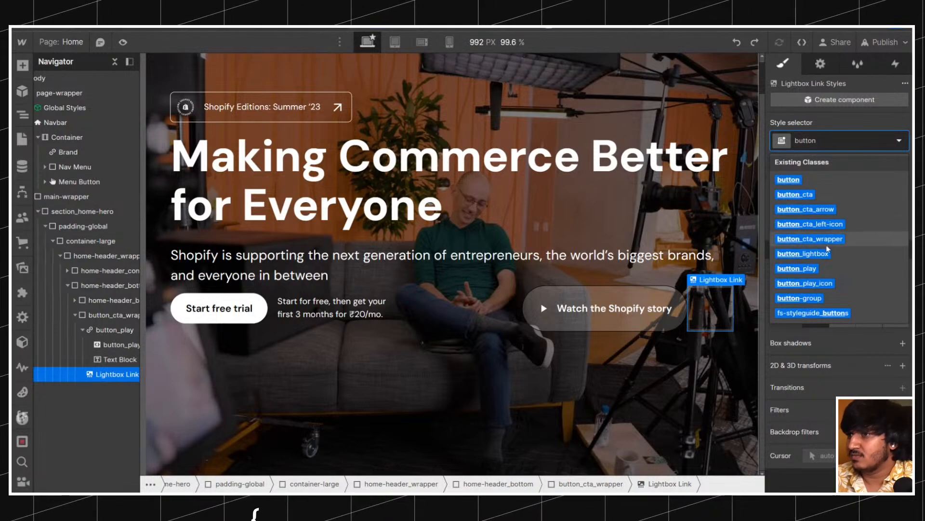
pyautogui.click(827, 269)
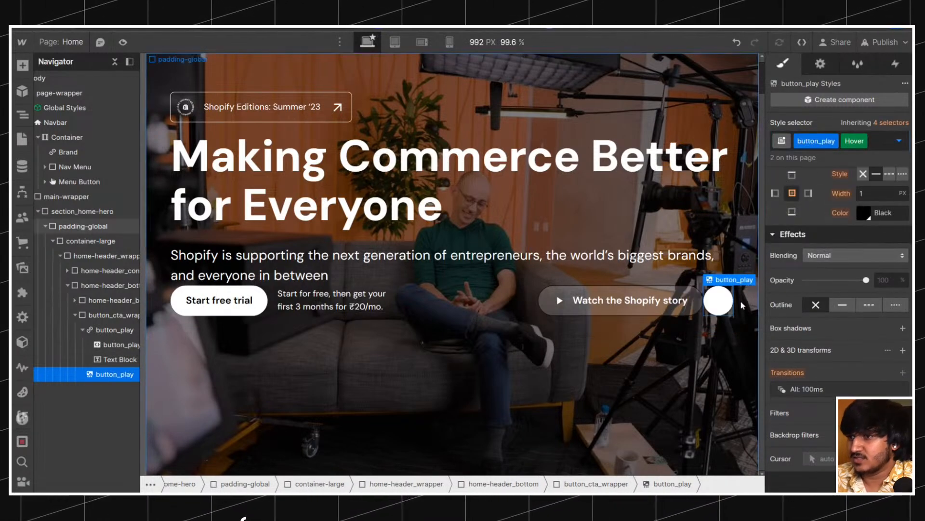
# Move the play icon and text block into the button_play lightbox and delete the old, emptied button_play link block.
pyautogui.moveTo(116, 344); pyautogui.dragTo(112, 374)
pyautogui.click(112, 344)
pyautogui.click(111, 331)
pyautogui.press('Delete')
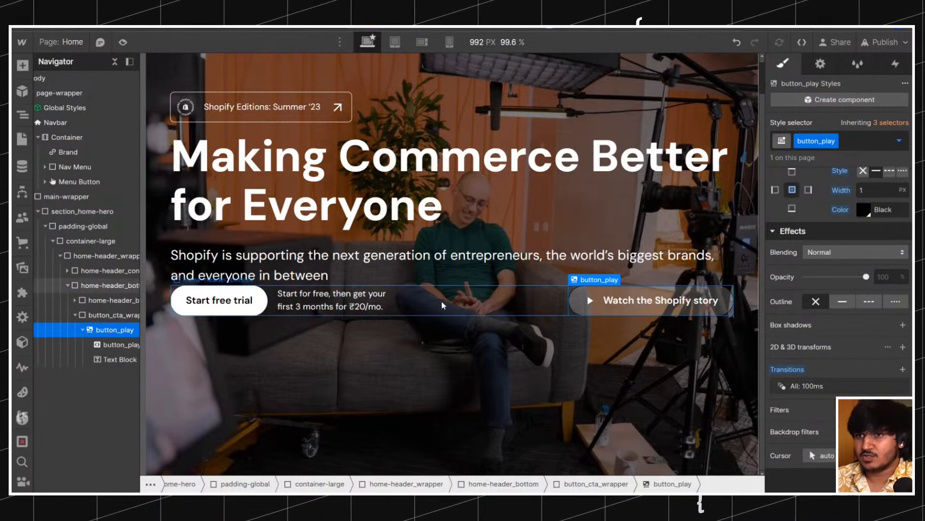
# Collapse home-header_bottom and set its top margin to Auto.
pyautogui.click(64, 287)
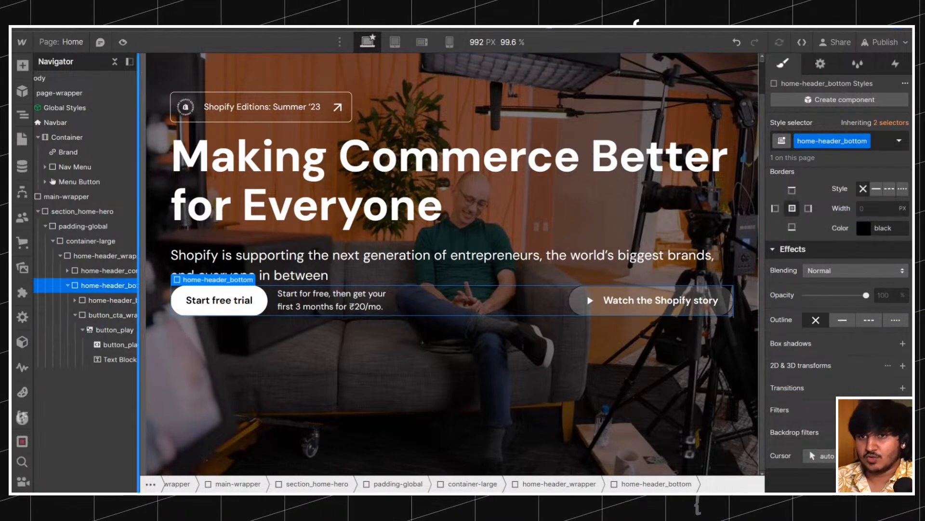
pyautogui.click(67, 285)
pyautogui.scroll(10, 839, 287)
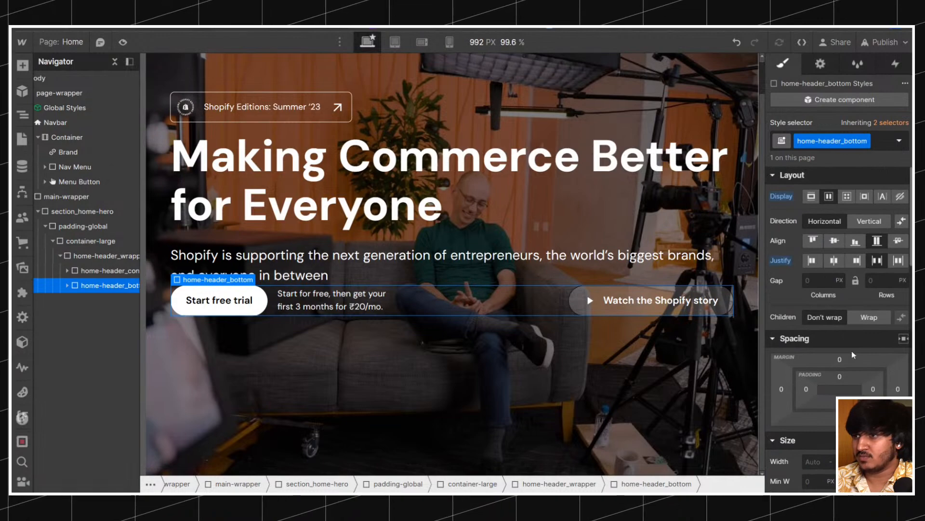
pyautogui.click(830, 357)
pyautogui.press('Escape')
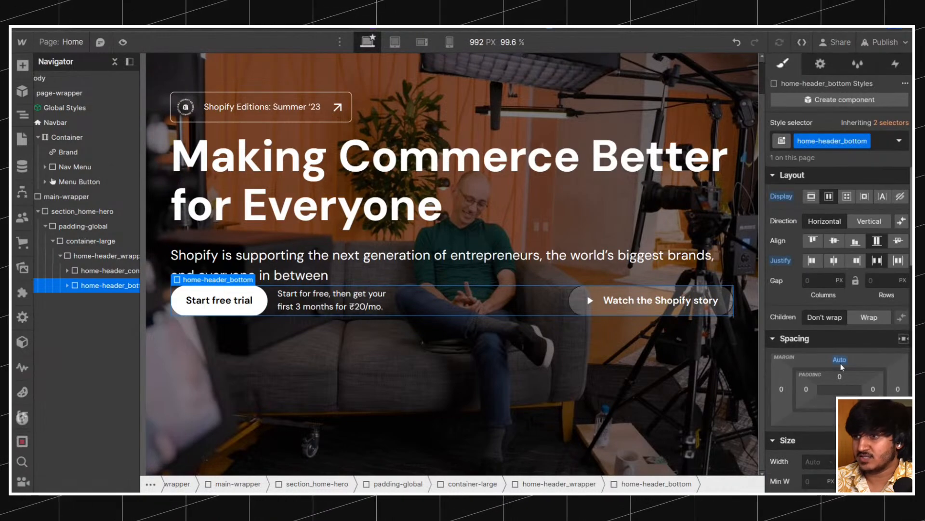
# Make home-header_wrapper a flex container with vertical direction.
pyautogui.click(108, 260)
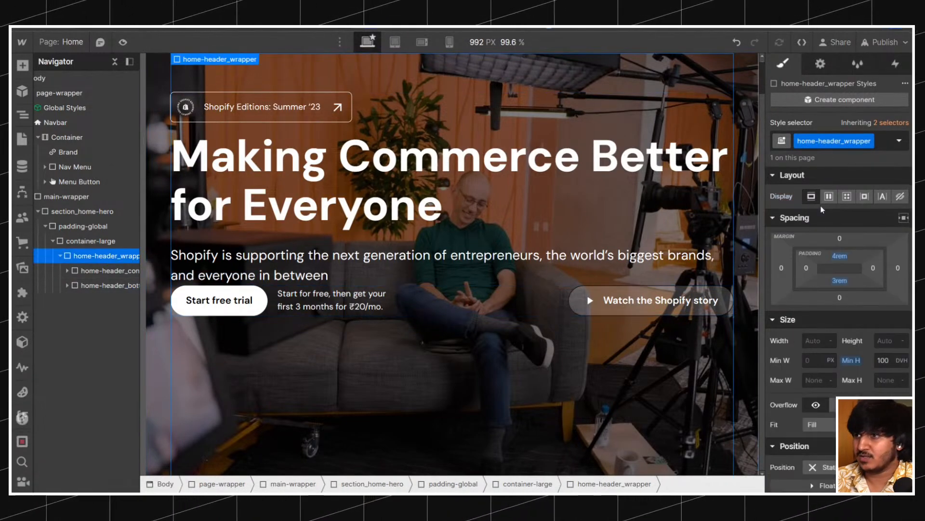
pyautogui.click(829, 196)
pyautogui.click(871, 223)
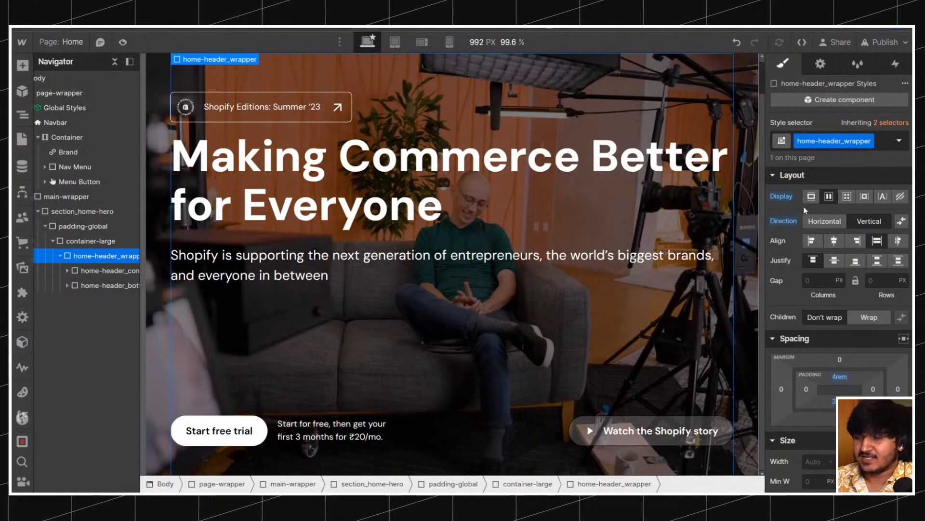
# Set the row gap of home-header_wrapper to 2 rem.
pyautogui.scroll(-5, 803, 211)
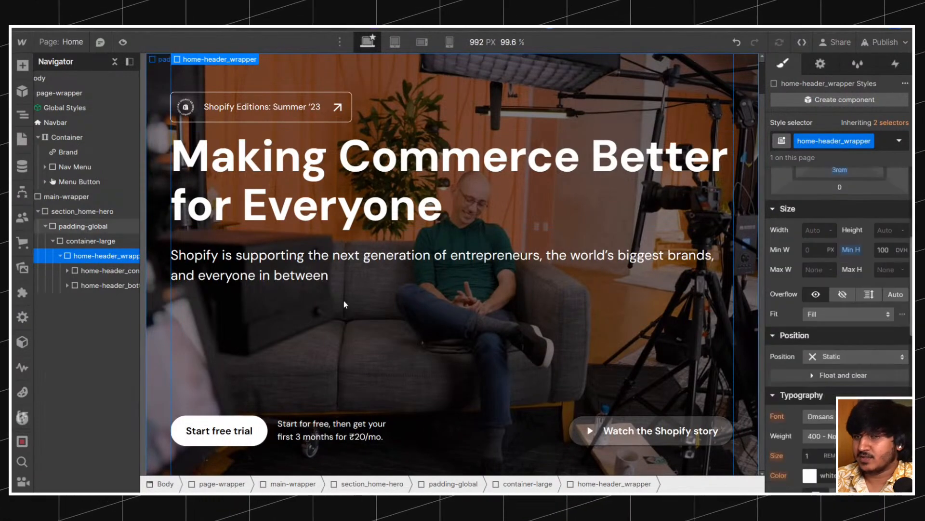
pyautogui.click(97, 285)
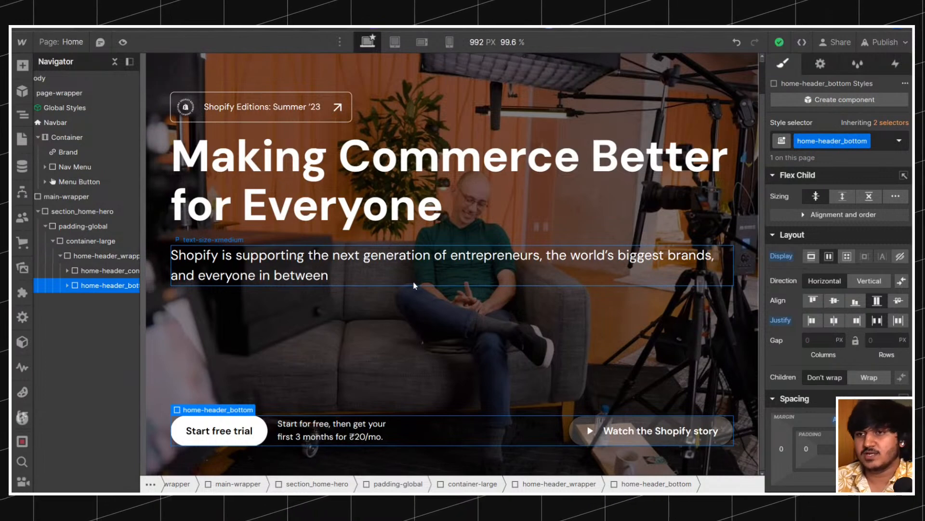
pyautogui.click(94, 270)
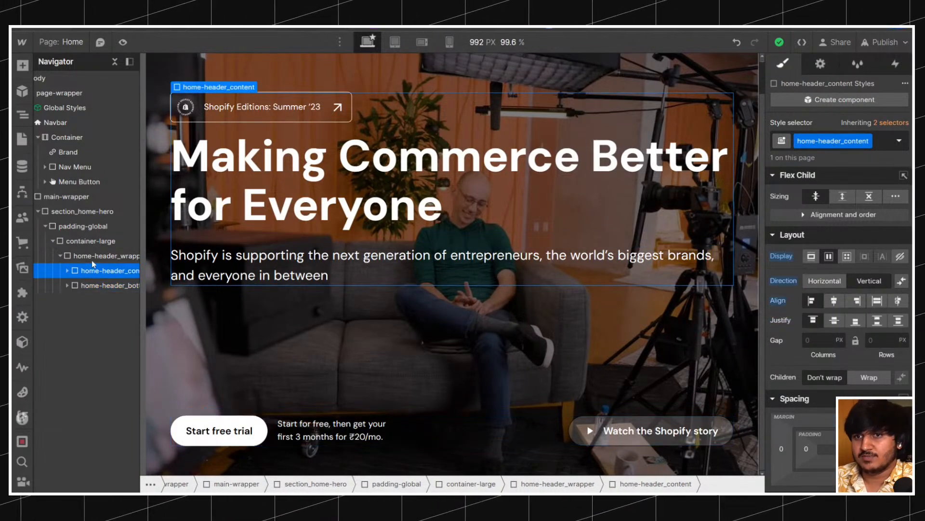
pyautogui.click(92, 259)
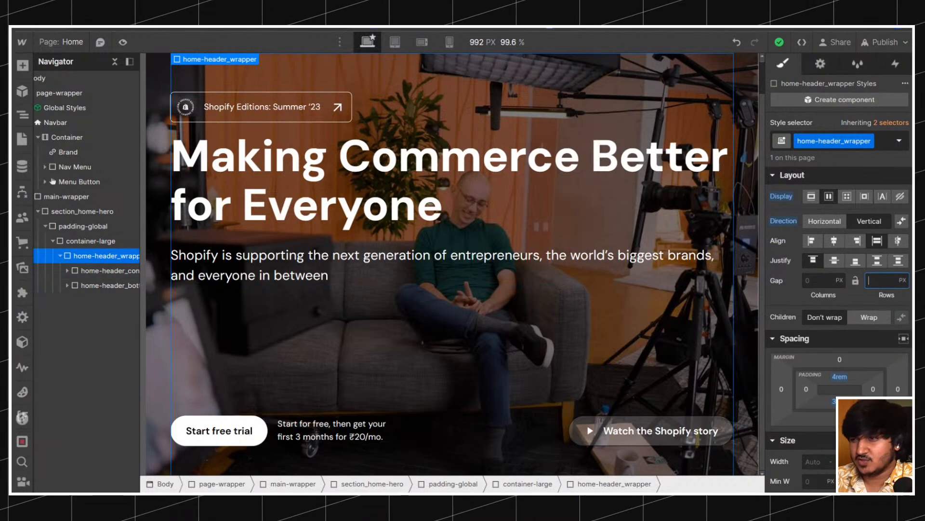
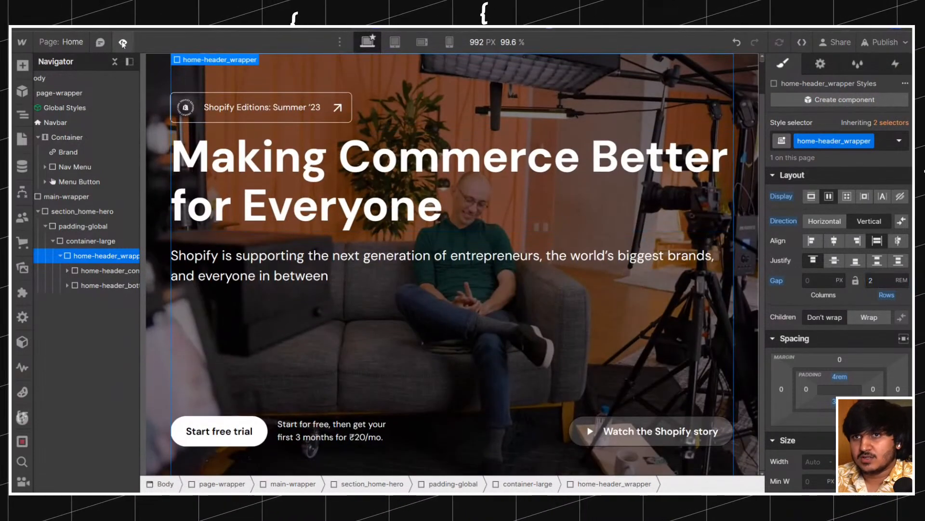
# Preview the page briefly, return to editing and set the canvas width to 1440 px.
pyautogui.hotkey('ctrl', 'shift', 'p')
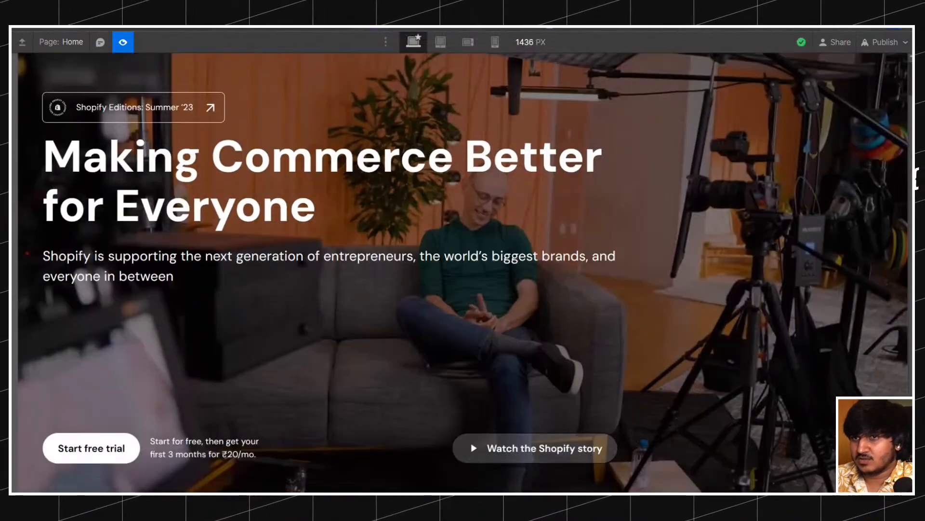
pyautogui.click(131, 45)
pyautogui.click(496, 43)
pyautogui.write('1440')
pyautogui.press('Return')
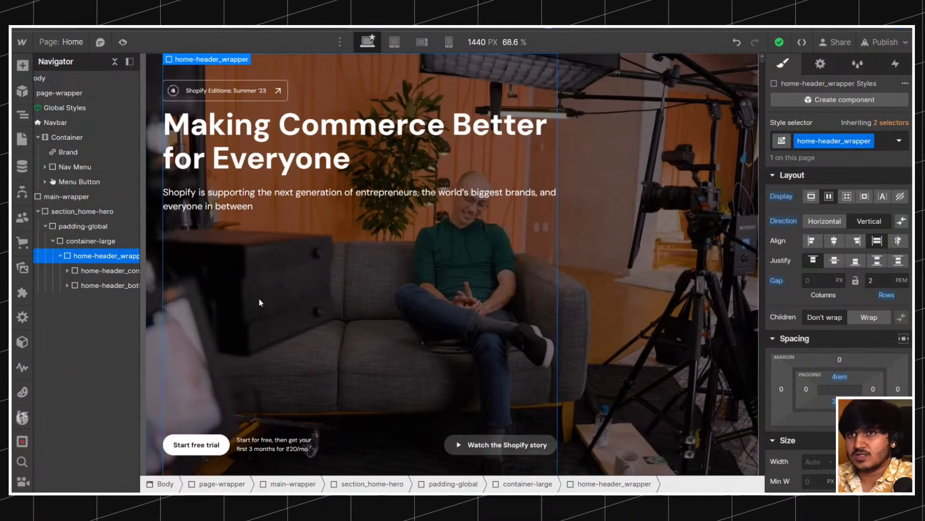
# Try a width of 100 on home-header_wrapper and reset the width.
pyautogui.scroll(-2, 872, 366)
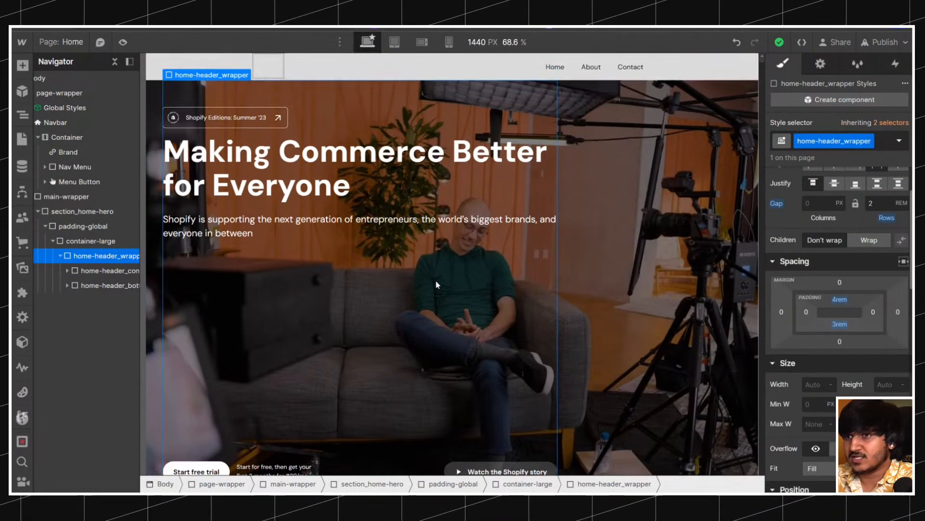
pyautogui.write('100')
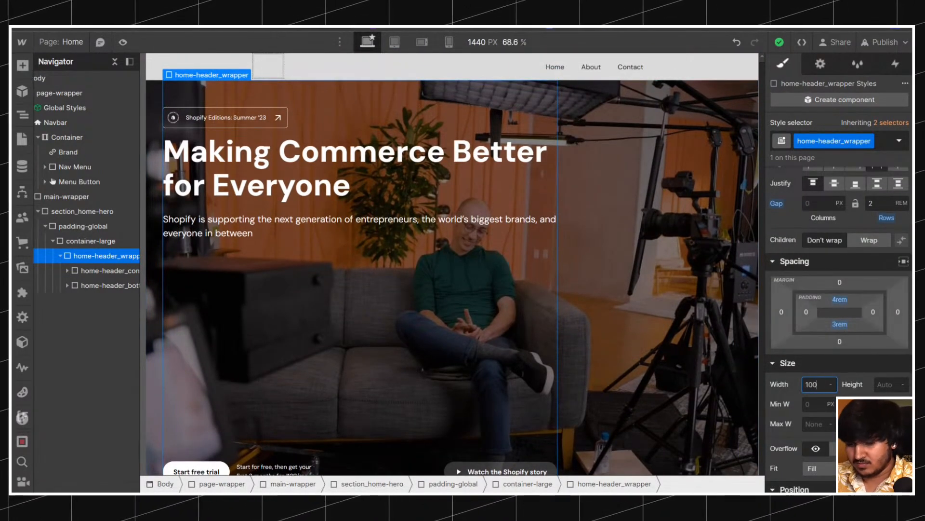
pyautogui.keyDown('alt'); pyautogui.click(779, 385); pyautogui.keyUp('alt')
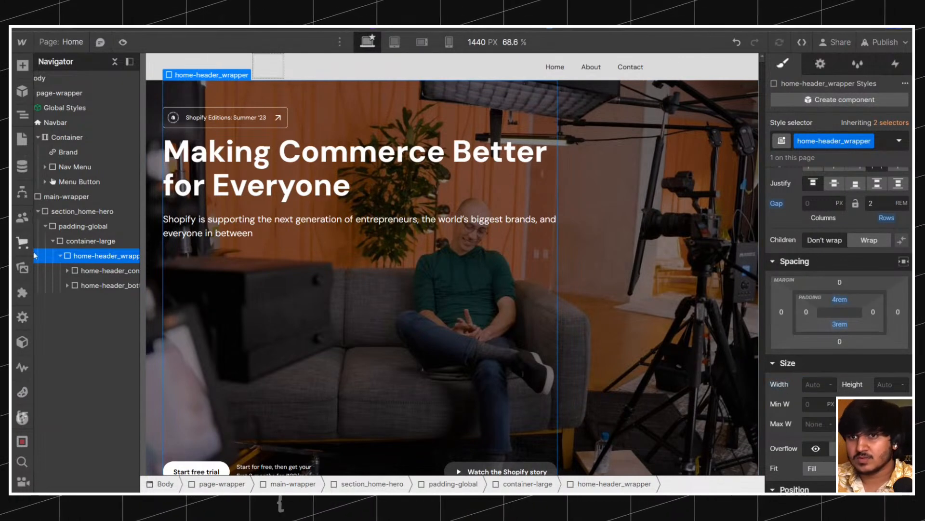
# Inspect the parents of home-header_wrapper and reset the Flex display on the base section_home-hero class.
pyautogui.click(75, 244)
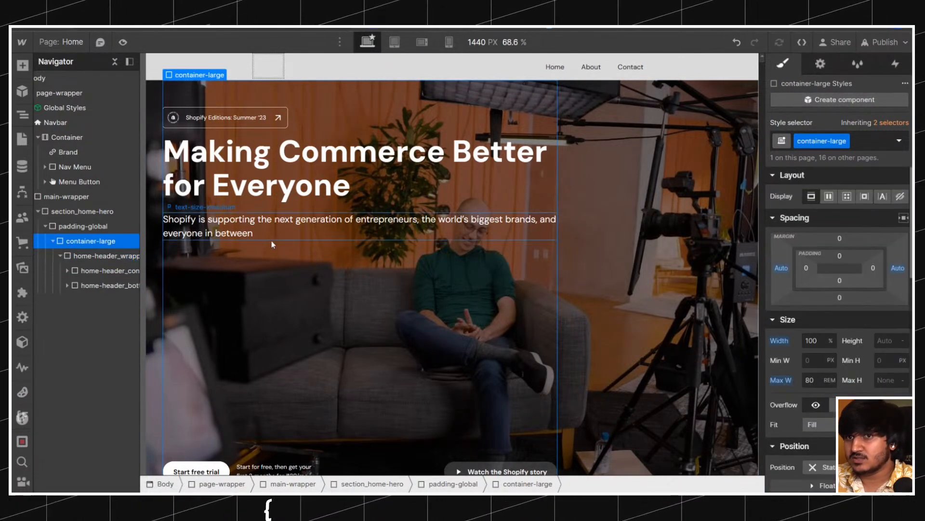
pyautogui.click(87, 227)
pyautogui.click(80, 242)
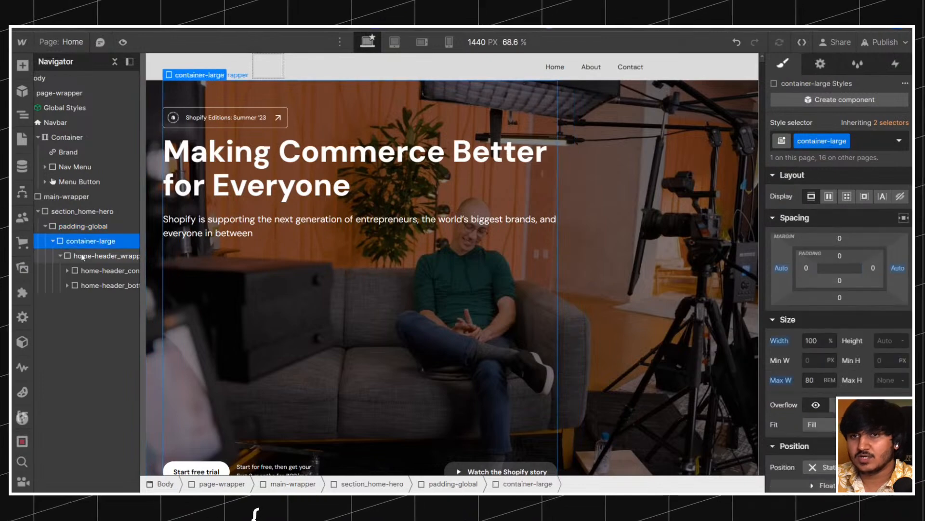
pyautogui.click(76, 227)
pyautogui.click(74, 214)
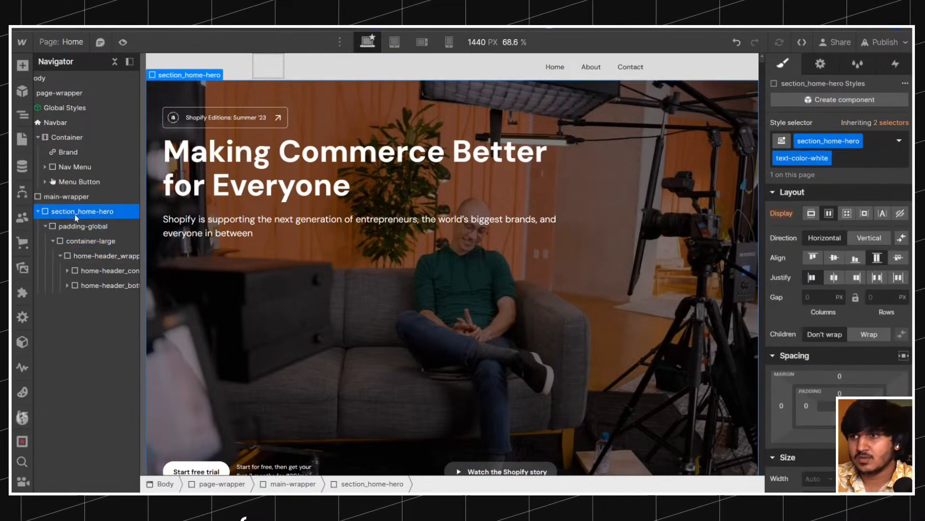
pyautogui.click(77, 226)
pyautogui.click(83, 211)
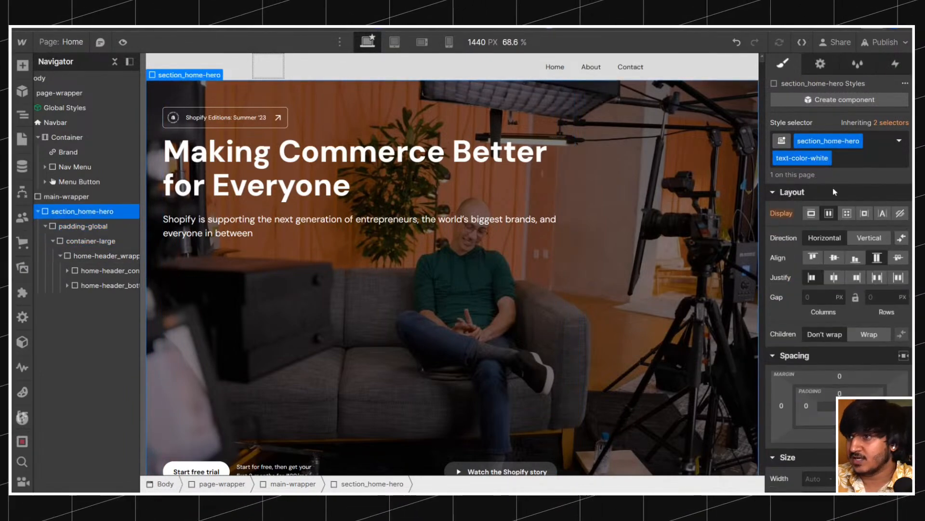
pyautogui.click(889, 123)
pyautogui.click(800, 212)
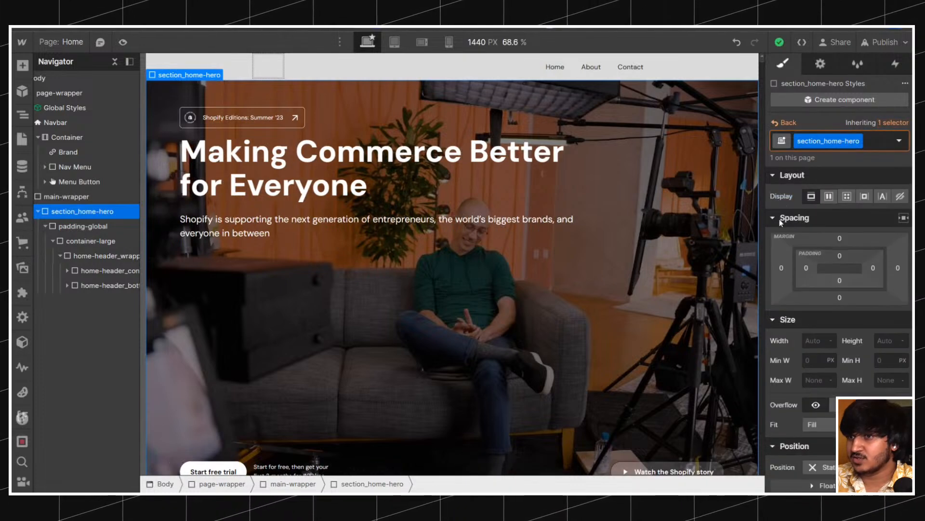
pyautogui.click(283, 345)
pyautogui.scroll(-1, 322, 304)
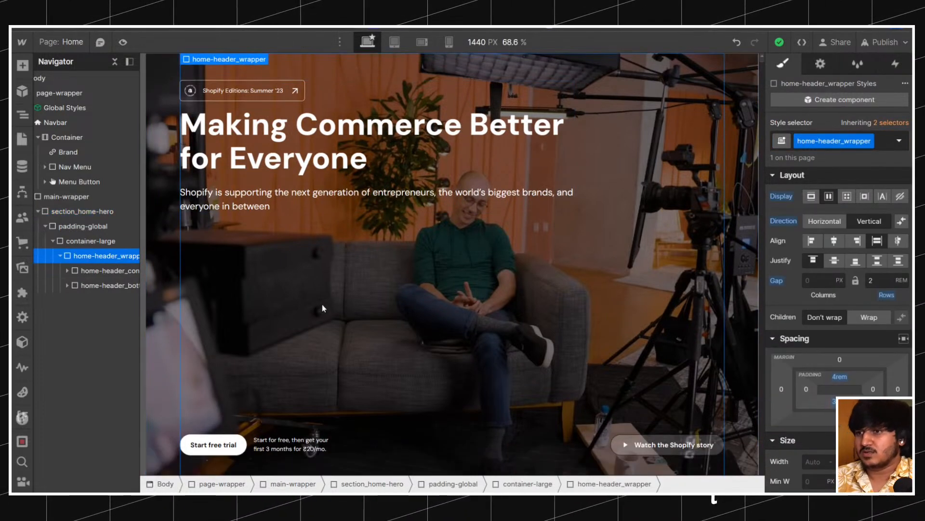
pyautogui.scroll(1, 342, 309)
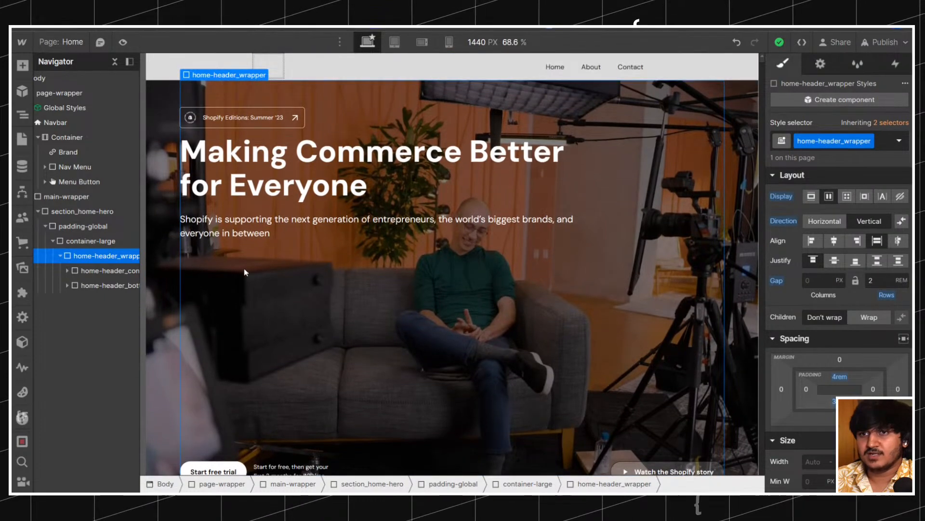
# Insert a new div block inside home-header_wrapper, between the header content and the bottom row.
pyautogui.click(166, 222)
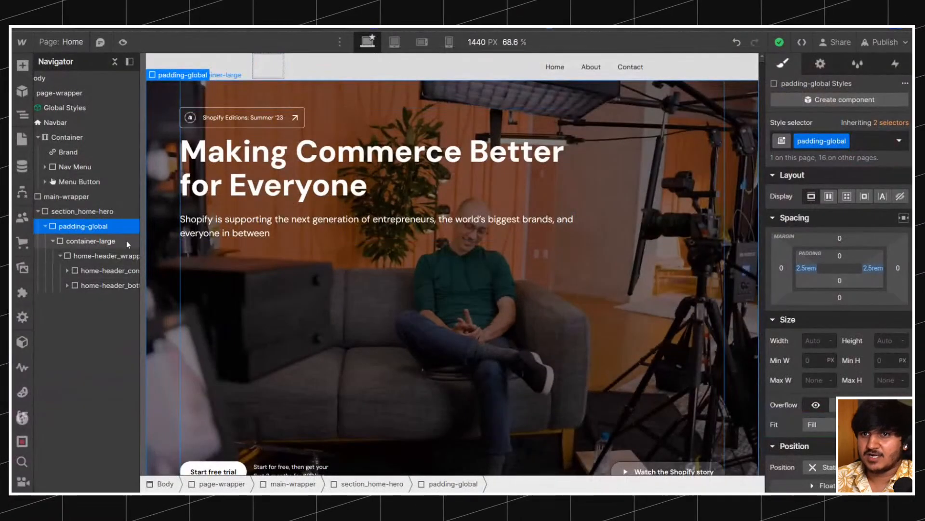
pyautogui.click(115, 256)
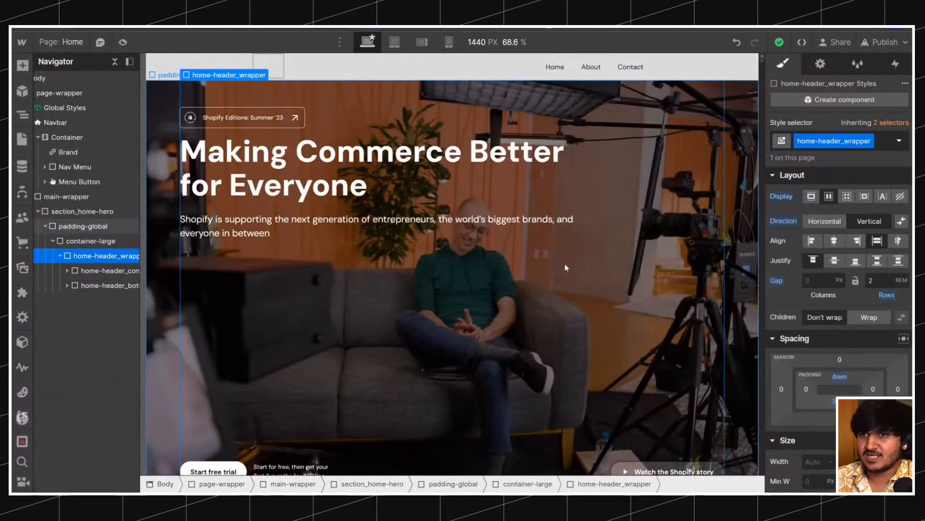
pyautogui.scroll(-2, 836, 361)
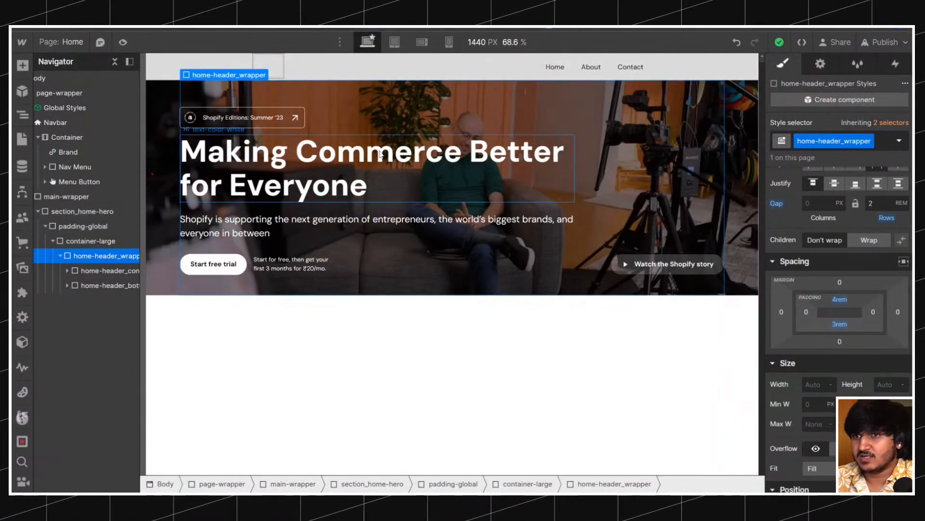
pyautogui.click(233, 209)
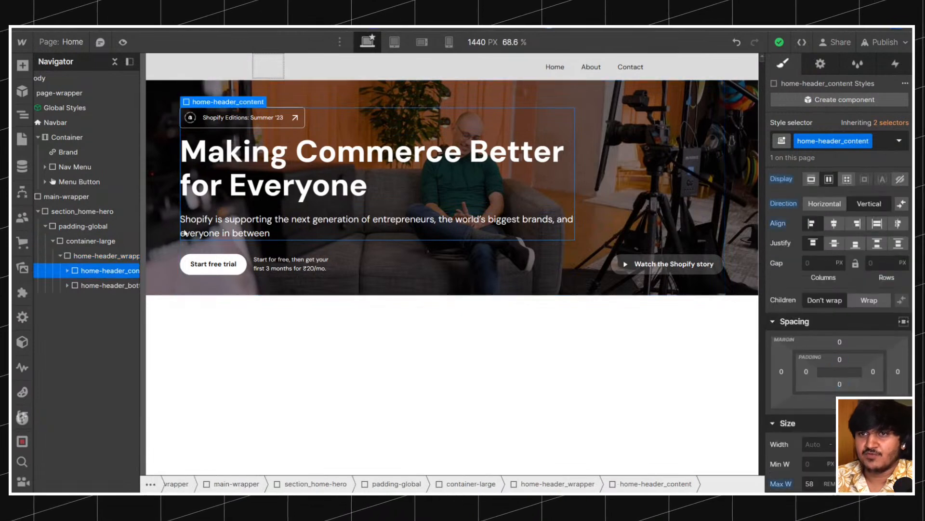
pyautogui.click(839, 402)
pyautogui.press('Escape')
pyautogui.click(93, 255)
pyautogui.hotkey('ctrl', 'k')
pyautogui.write('d')
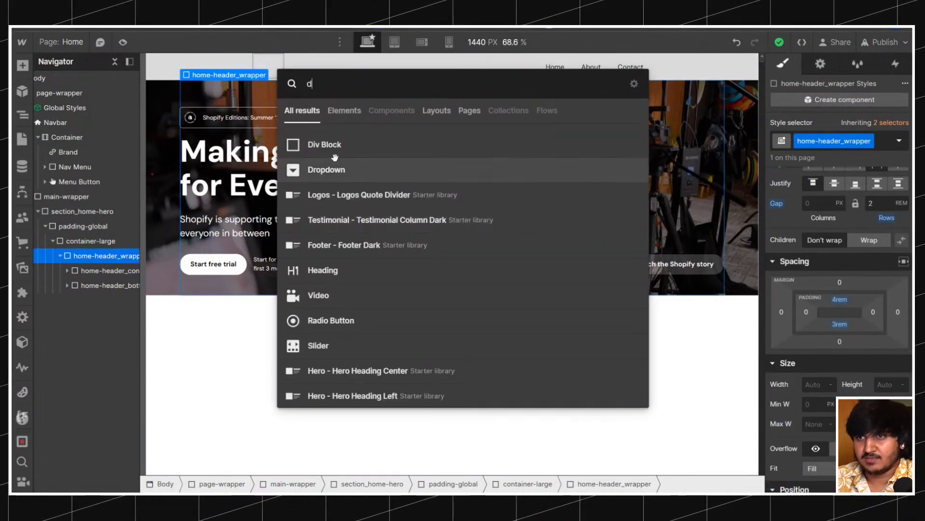
pyautogui.press('Return')
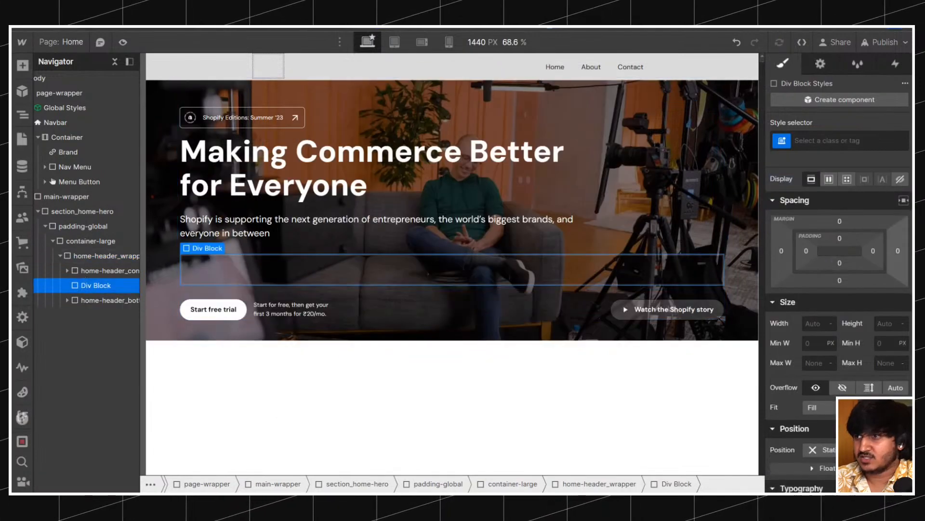
# Try the spacer-xxlarge class on the new div block and remove it again.
pyautogui.hotkey('ctrl', 'Return')
pyautogui.write('spacelar')
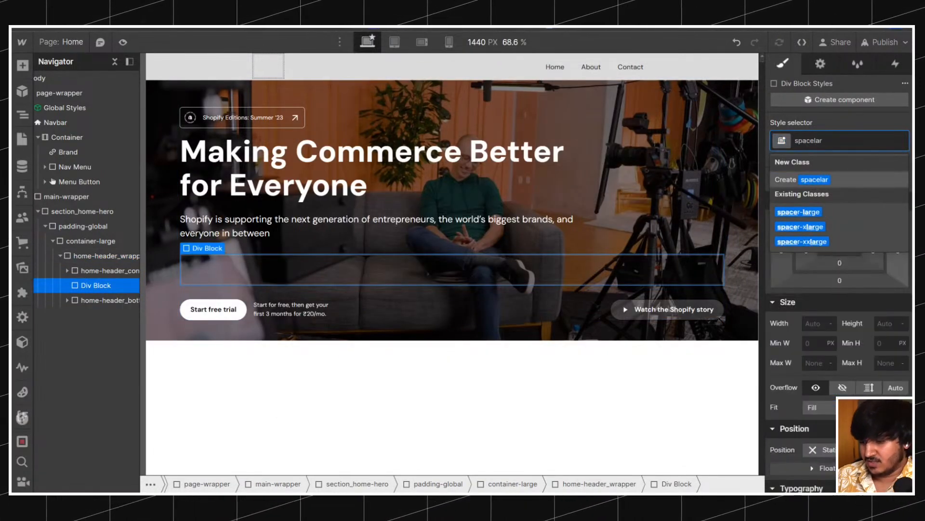
pyautogui.press('Down')
pyautogui.press('Down')
pyautogui.press('Down')
pyautogui.press('Return')
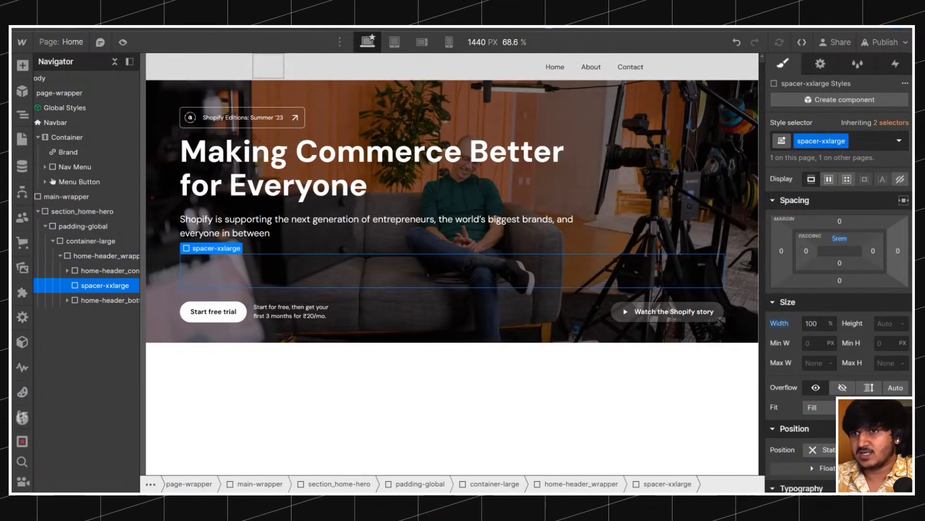
pyautogui.click(852, 141)
pyautogui.press('BackSpace')
# Create the class home-header_spacer on the new div block.
pyautogui.write('spacer')
pyautogui.write('home')
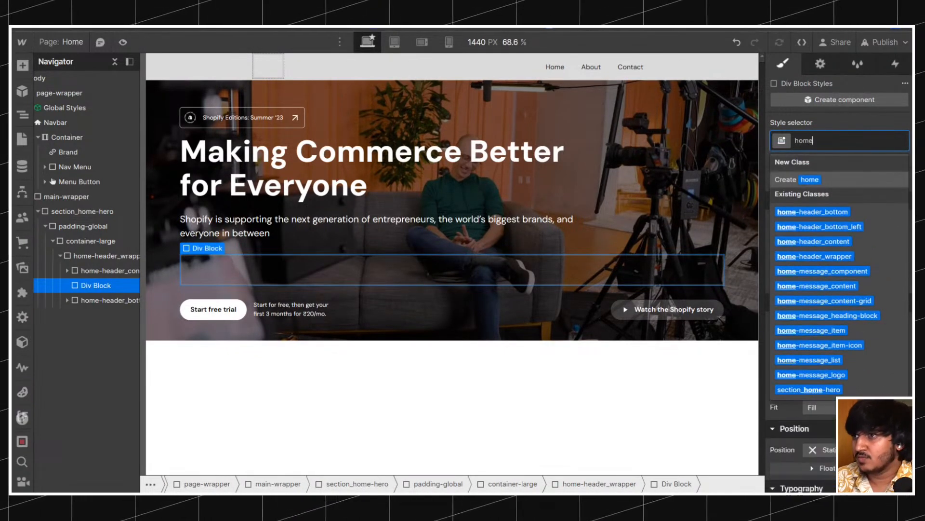
pyautogui.write('-her')
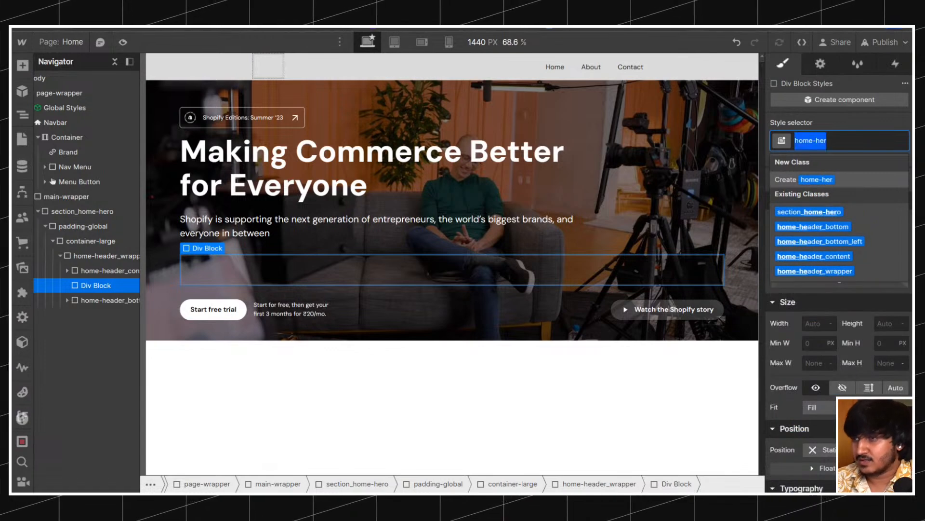
pyautogui.write('home-header')
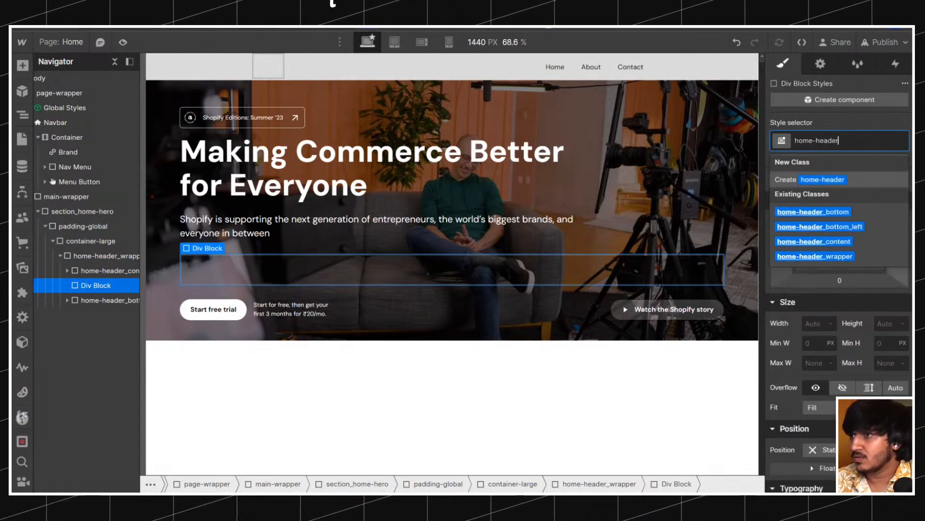
pyautogui.write('_spacer')
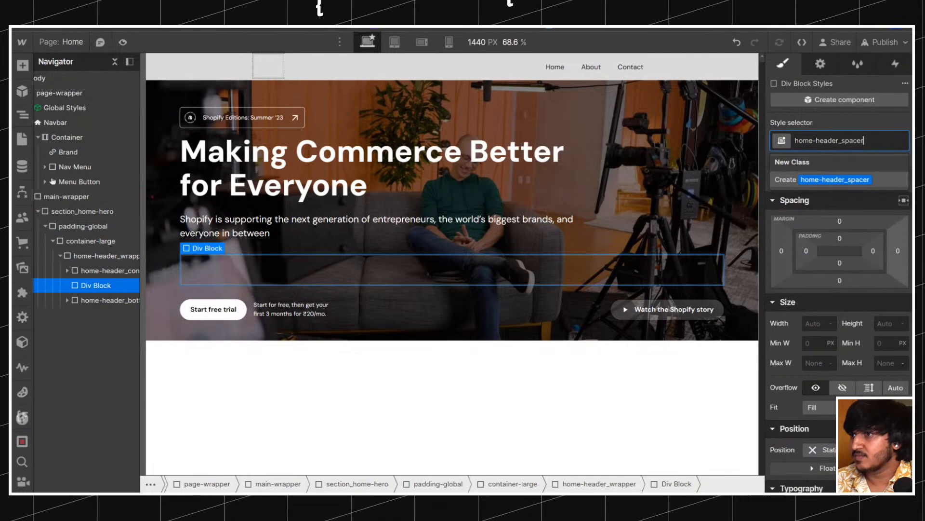
pyautogui.press('Return')
# Give home-header_spacer a height of 5 rem and tune it upward, trying 8 and 10 rem.
pyautogui.write('5re')
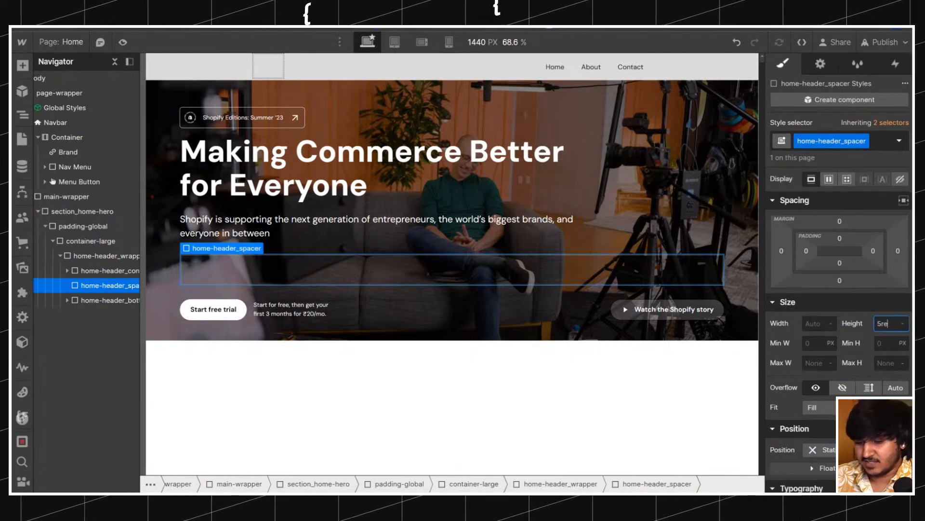
pyautogui.write('m')
pyautogui.press('Return')
pyautogui.press('Up')
pyautogui.press('Up')
pyautogui.press('Up')
pyautogui.press('Up')
pyautogui.press('Up')
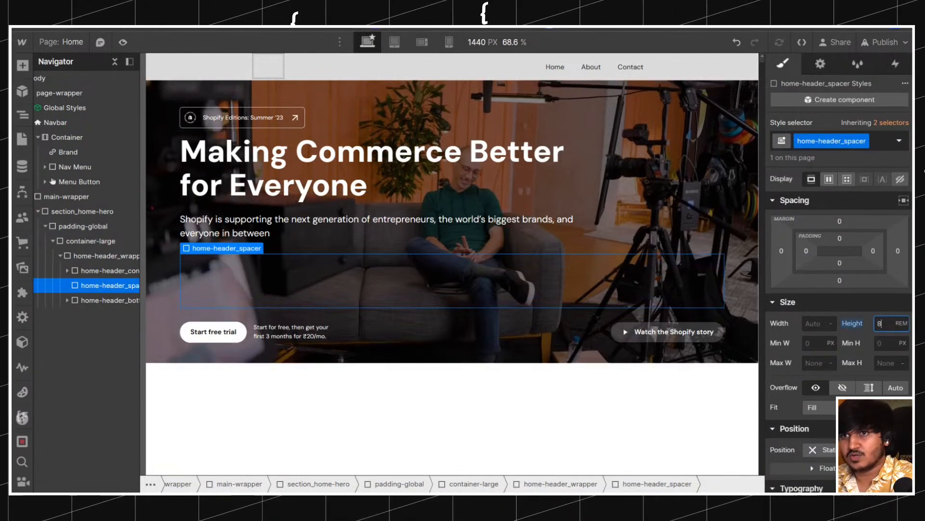
pyautogui.press('Down')
pyautogui.press('Down')
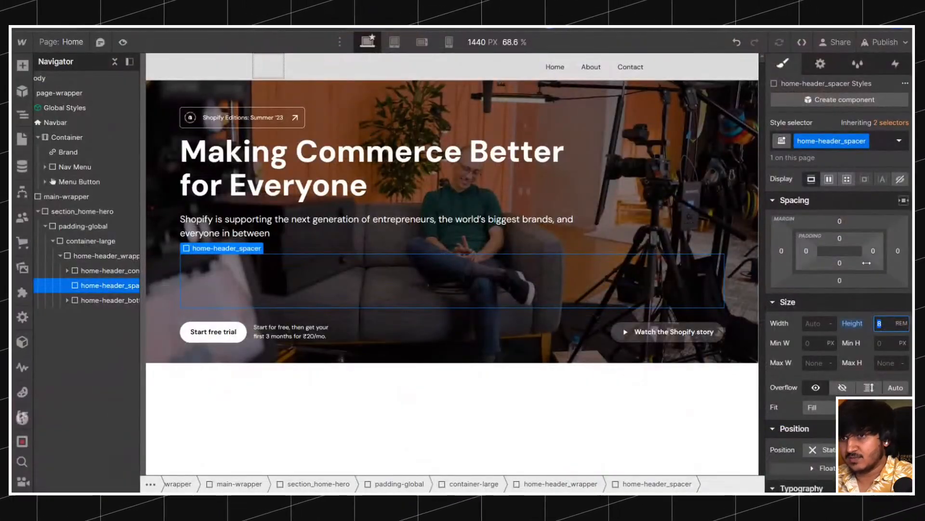
pyautogui.write('11')
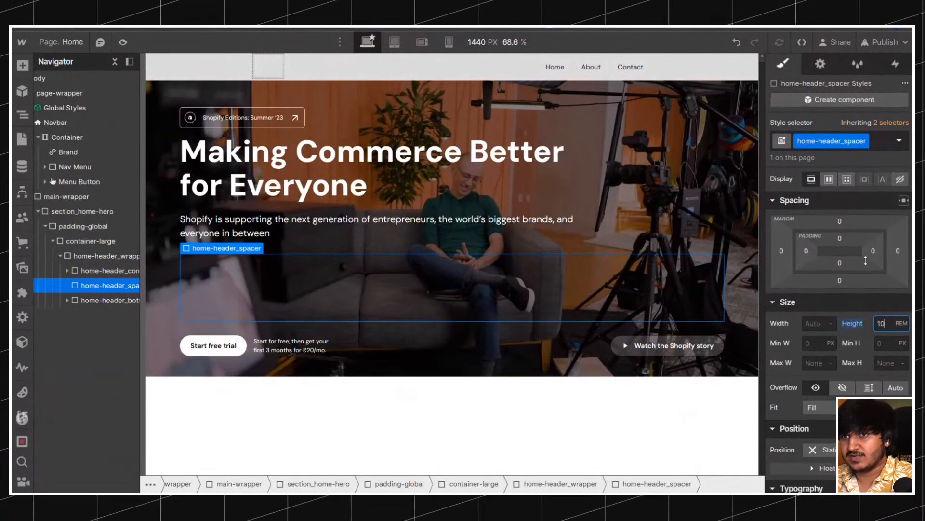
# Increase the top padding of home-header_wrapper, trying 8 rem and settling on 10 rem.
pyautogui.click(289, 97)
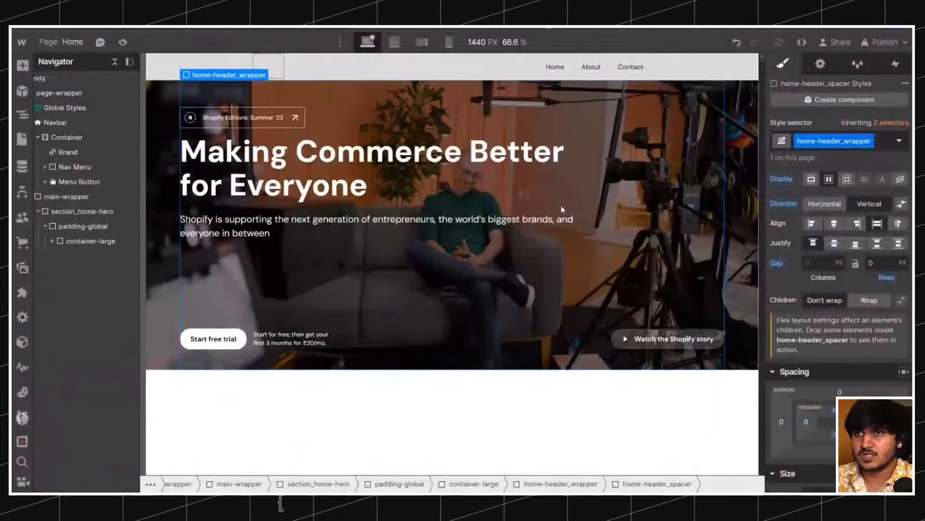
pyautogui.click(369, 99)
pyautogui.click(841, 299)
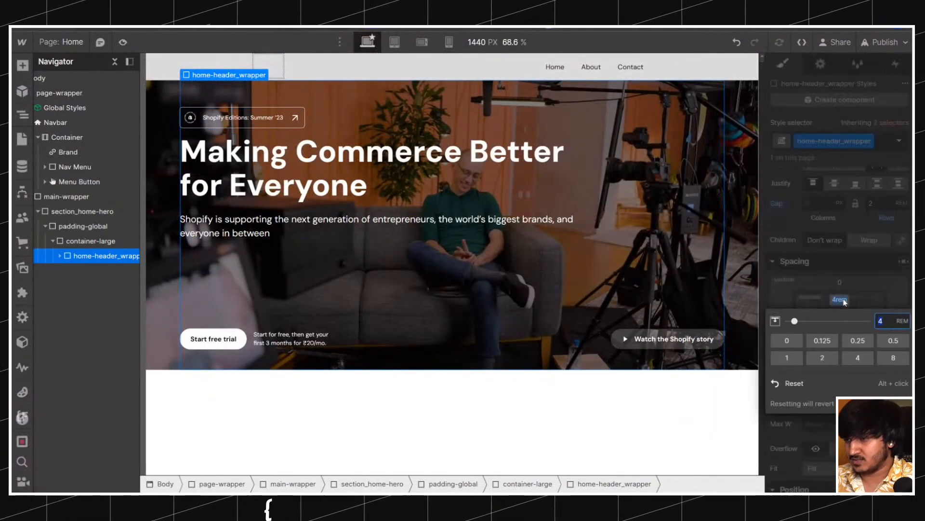
pyautogui.write('6')
pyautogui.press('Return')
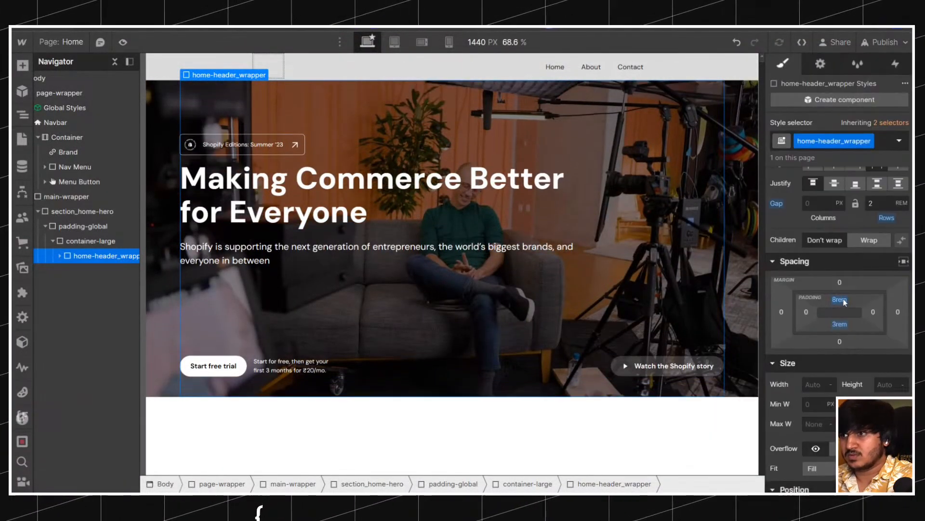
pyautogui.click(844, 299)
pyautogui.write('10')
pyautogui.press('Return')
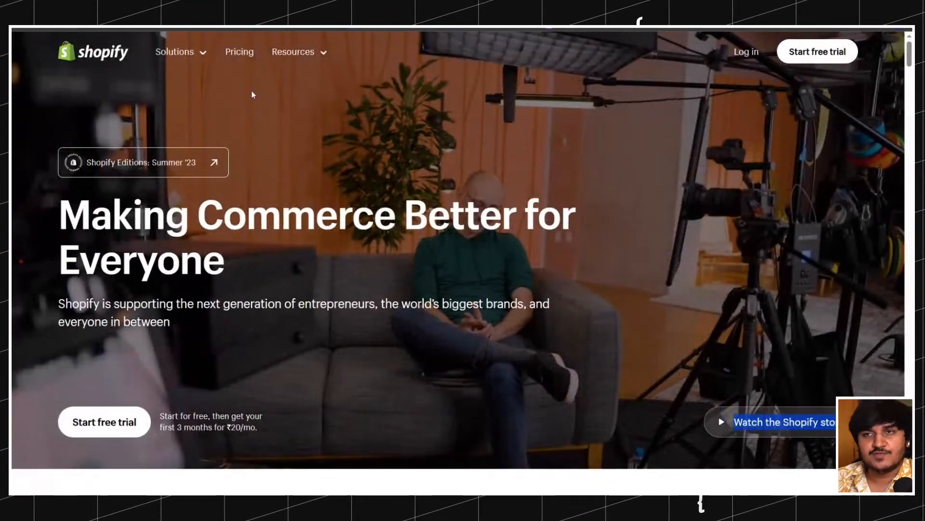
# Switch to the Shopify reference homepage and examine how its navigation bar behaves on scroll.
pyautogui.scroll(-5, 251, 96)
pyautogui.scroll(5, 263, 103)
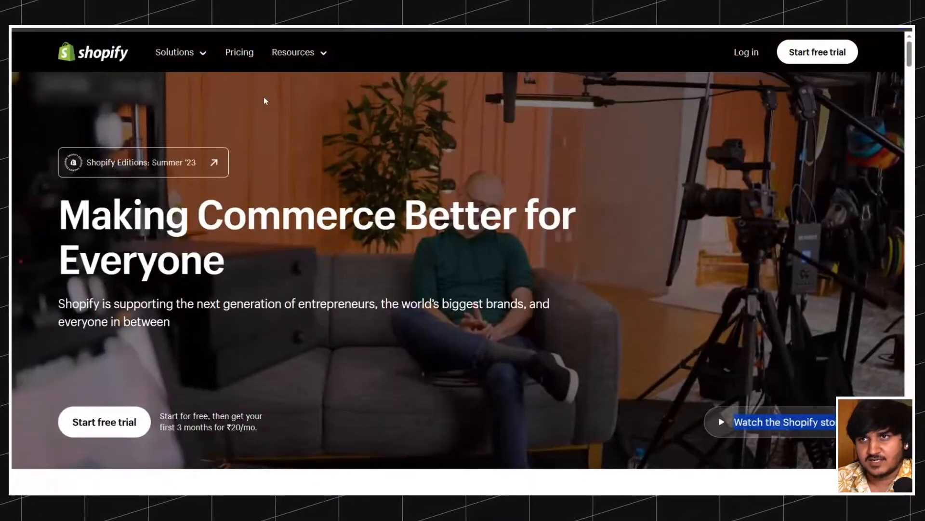
pyautogui.scroll(-2, 491, 99)
pyautogui.scroll(2, 491, 101)
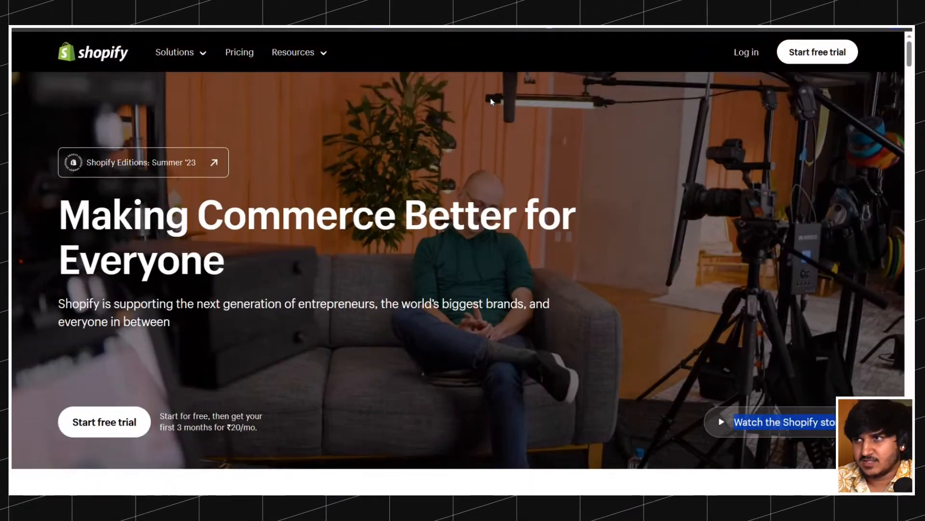
pyautogui.scroll(-2, 492, 101)
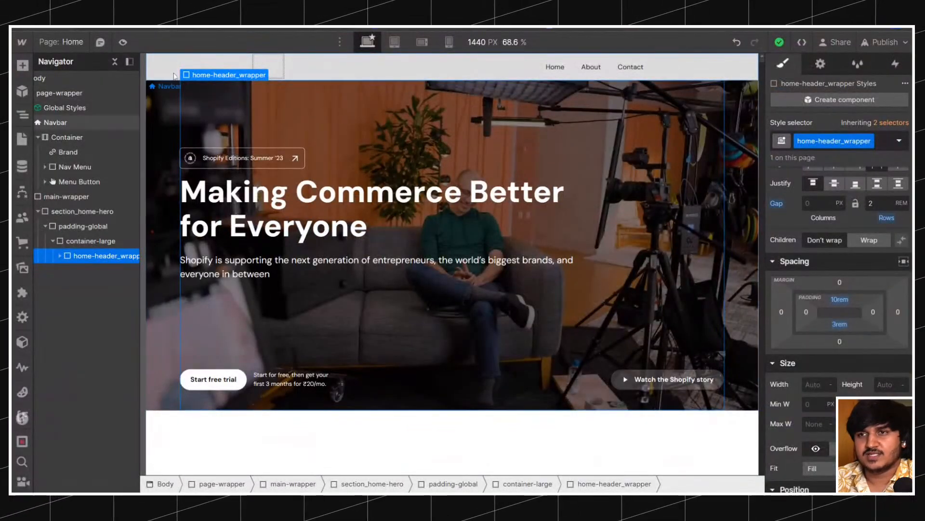
# Create the class nav_component on the Navbar element.
pyautogui.click(174, 76)
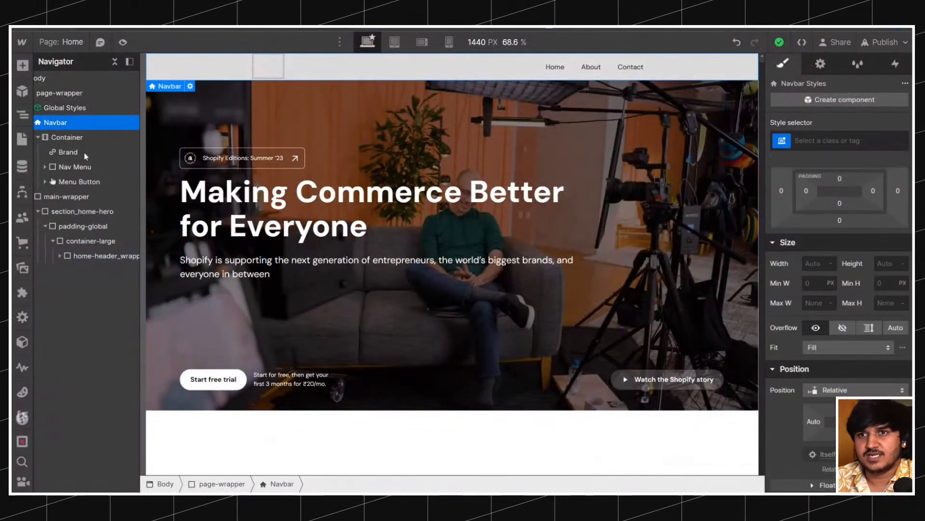
pyautogui.hotkey('ctrl', 'Return')
pyautogui.write('navbar_comp')
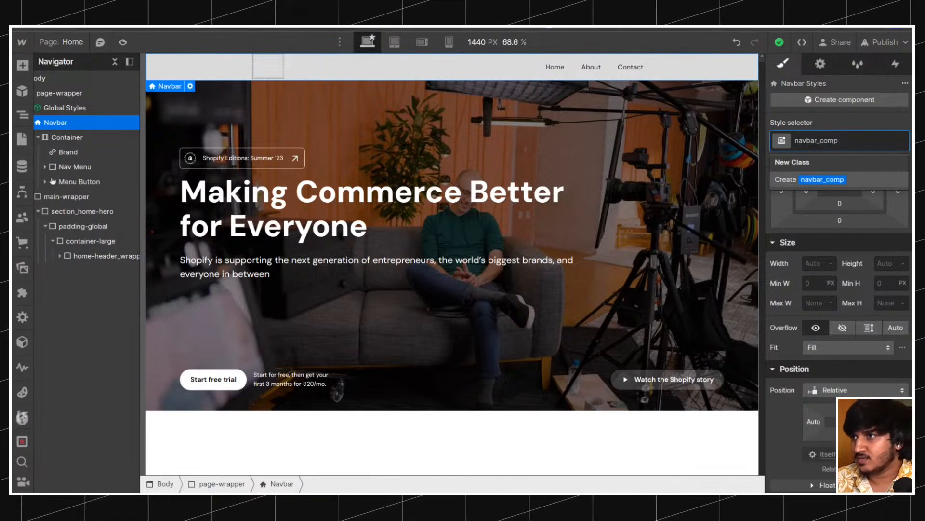
pyautogui.write('onent')
pyautogui.hotkey('ctrl', 'BackSpace')
pyautogui.write('nav_')
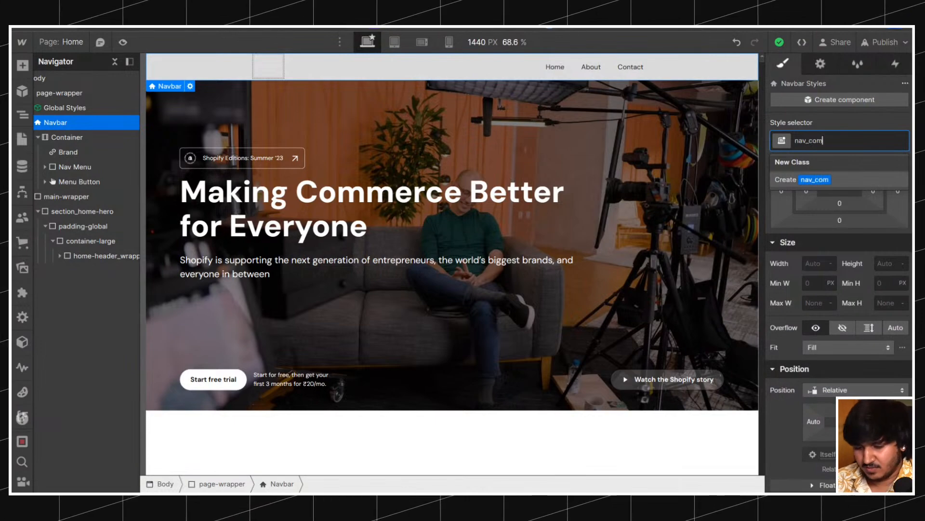
pyautogui.press('Return')
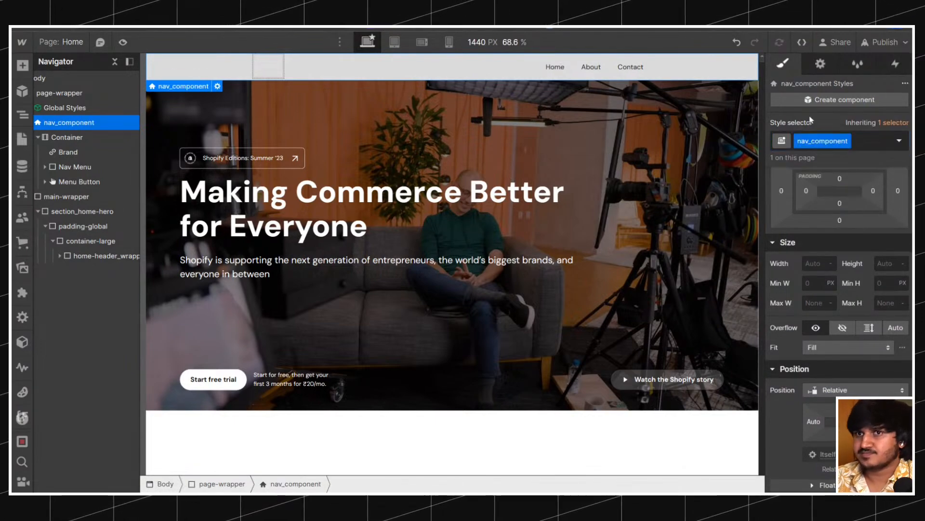
# Add a div block inside nav_component and place it directly above the default Container.
pyautogui.click(77, 137)
pyautogui.click(64, 126)
pyautogui.hotkey('ctrl', 'e')
pyautogui.write('di')
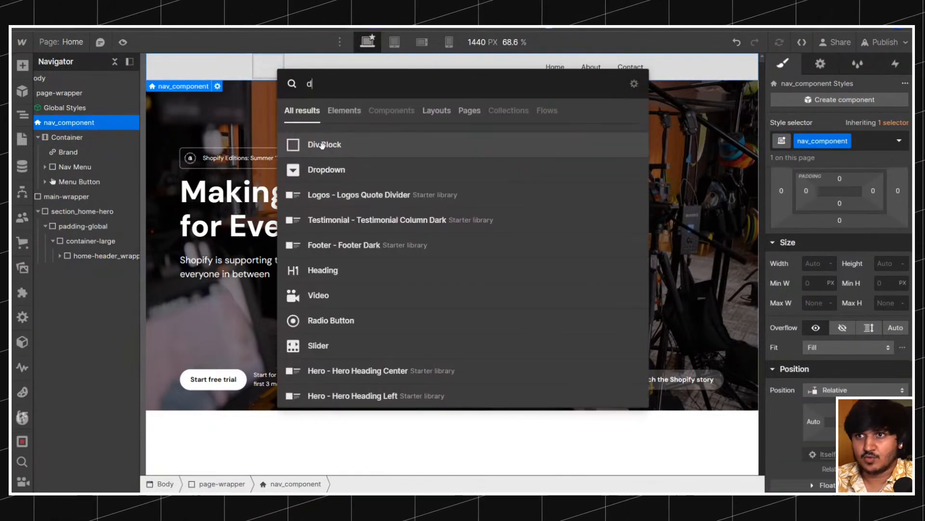
pyautogui.click(320, 145)
pyautogui.click(37, 137)
pyautogui.moveTo(52, 152); pyautogui.dragTo(59, 131)
# Apply the container-large class with the combo class is-nav to the new navbar div block.
pyautogui.click(803, 140)
pyautogui.write('conlar')
pyautogui.press('Down')
pyautogui.press('Return')
pyautogui.click(883, 142)
pyautogui.write('is-nav')
pyautogui.press('Return')
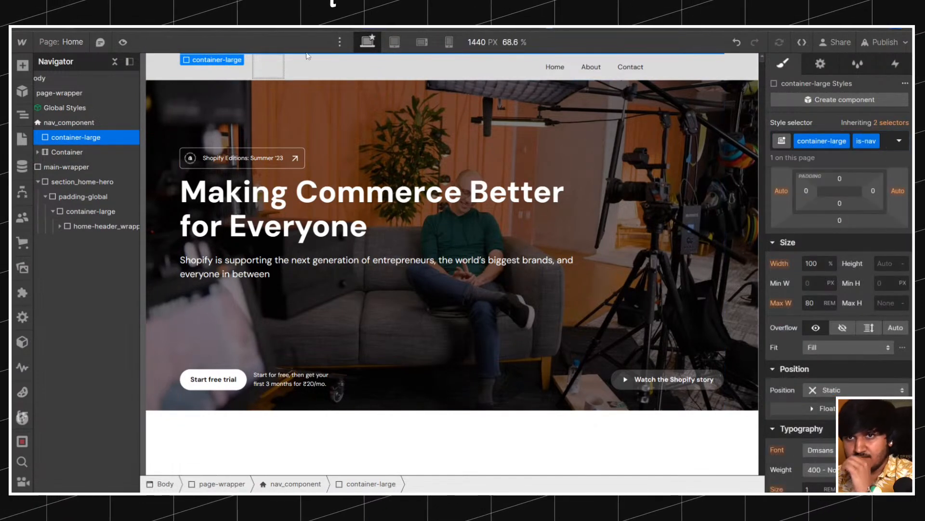
# Move Brand, Nav Menu and Menu Button out of the default Container into the navbar's container-large.
pyautogui.click(39, 152)
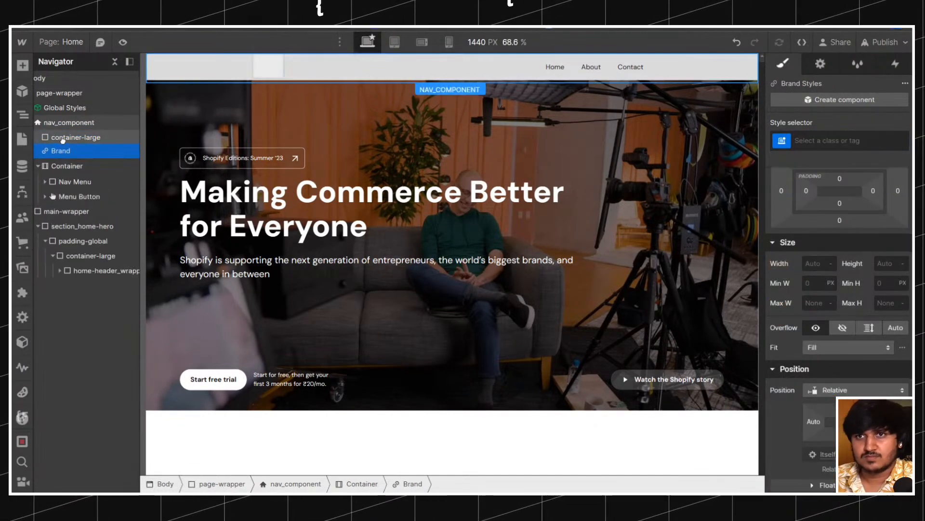
pyautogui.click(73, 182)
pyautogui.moveTo(72, 186)
pyautogui.mouseDown()
pyautogui.moveTo(68, 151)
pyautogui.moveTo(78, 191)
pyautogui.mouseUp()
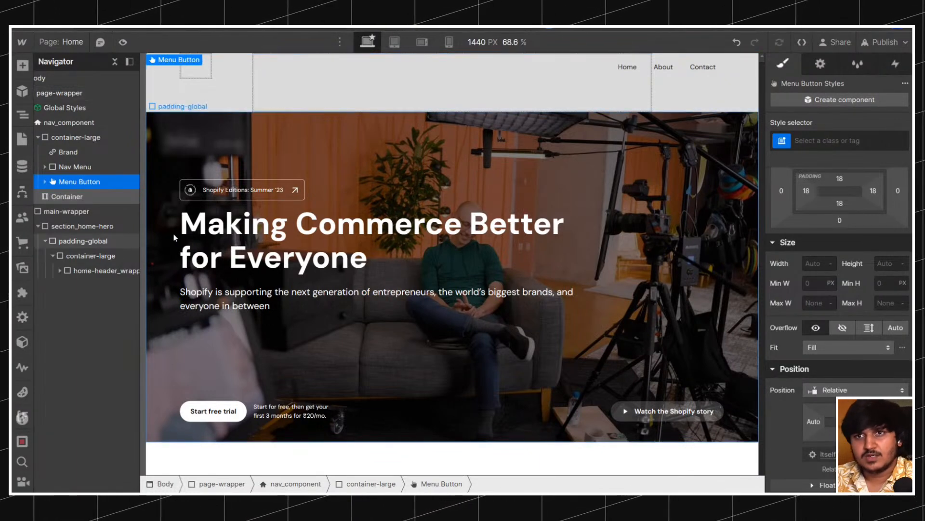
# Create the class nav_menu on the Nav Menu element.
pyautogui.click(73, 167)
pyautogui.click(848, 141)
pyautogui.write('nav_menu')
pyautogui.press('Return')
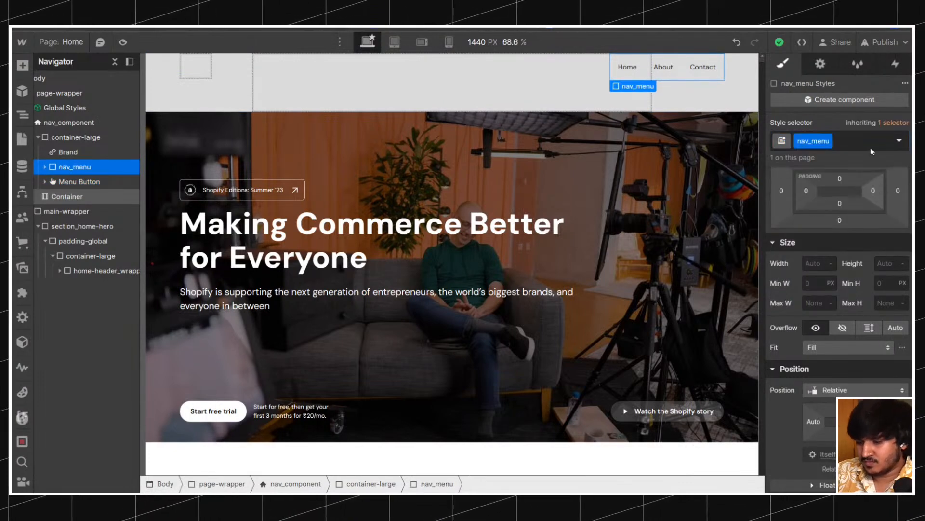
# Create the class nav_brand-link on the Brand link.
pyautogui.press('Left')
pyautogui.click(871, 148)
pyautogui.write('nav_br')
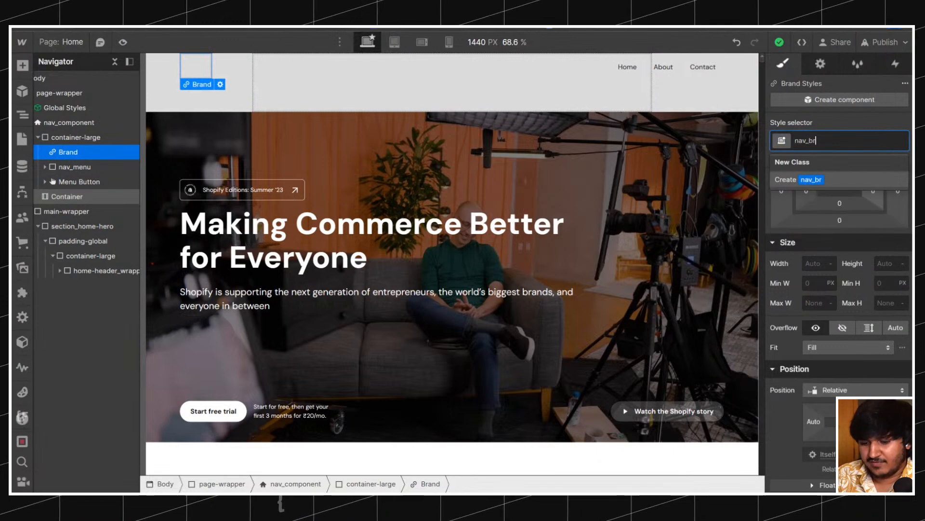
pyautogui.write('and-link')
pyautogui.press('Return')
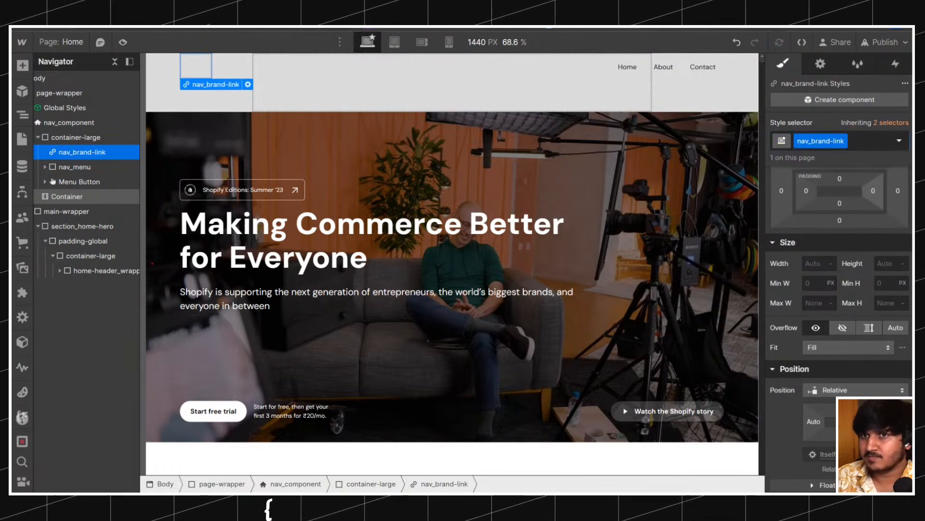
# Create the class nav_menu-button on the Menu Button element.
pyautogui.press('Right')
pyautogui.press('Right')
pyautogui.hotkey('ctrl', 'Return')
pyautogui.write('nav_menu-')
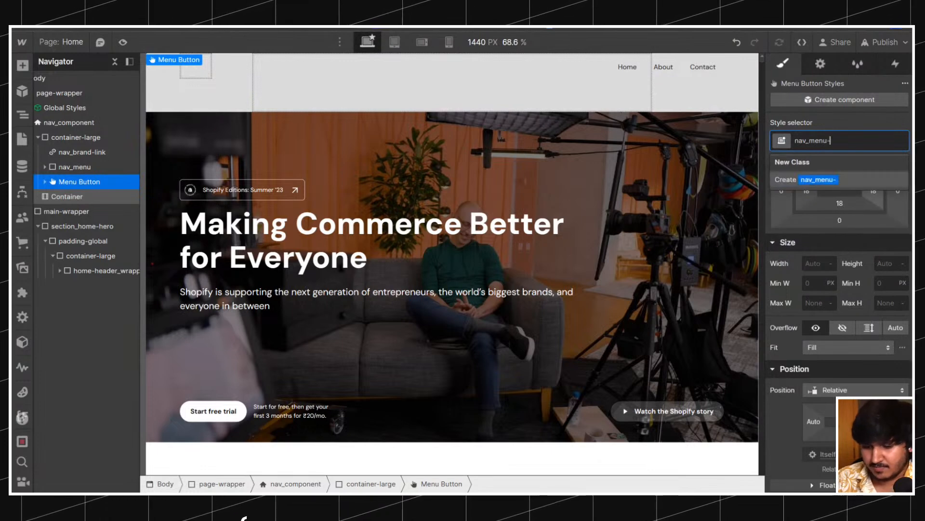
pyautogui.press('Return')
# Set the navbar's container-large is-nav to a flex display and delete the empty default Container.
pyautogui.press('Left')
pyautogui.scroll(3, 833, 207)
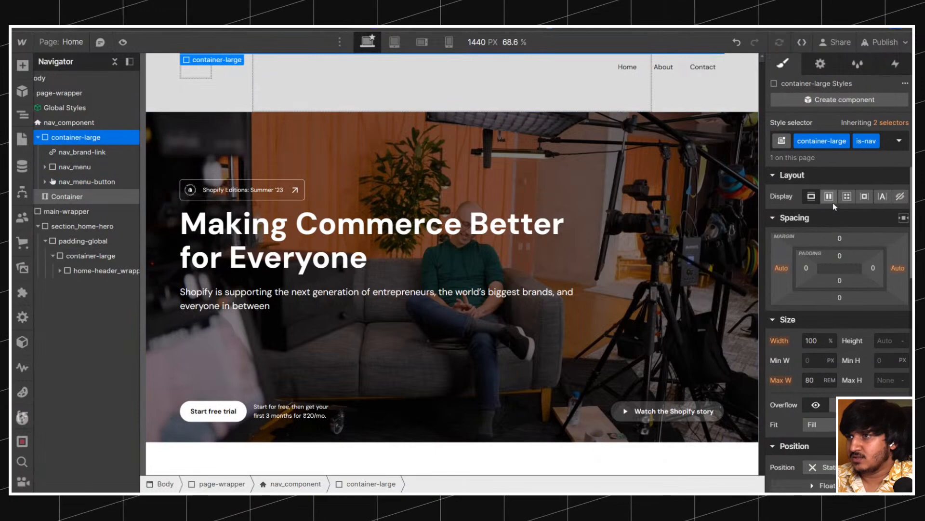
pyautogui.click(830, 198)
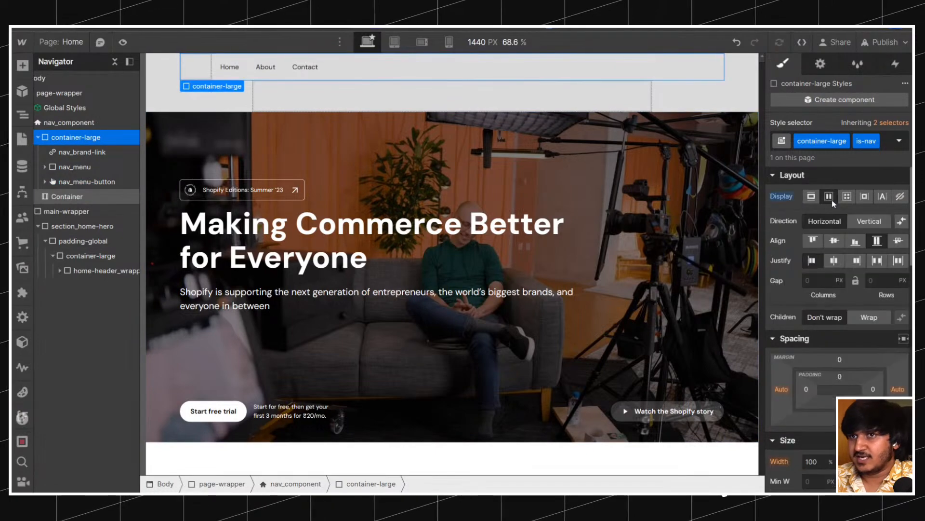
pyautogui.click(323, 105)
pyautogui.press('Delete')
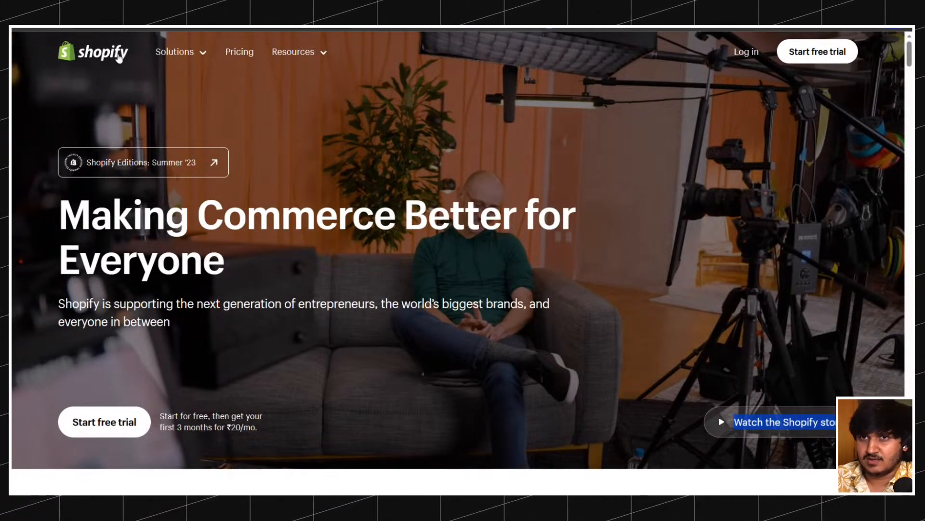
# Switch to the live Shopify site and examine its mobile navbar and hamburger menu in the iPhone 12 Pro device view.
pyautogui.click(268, 104)
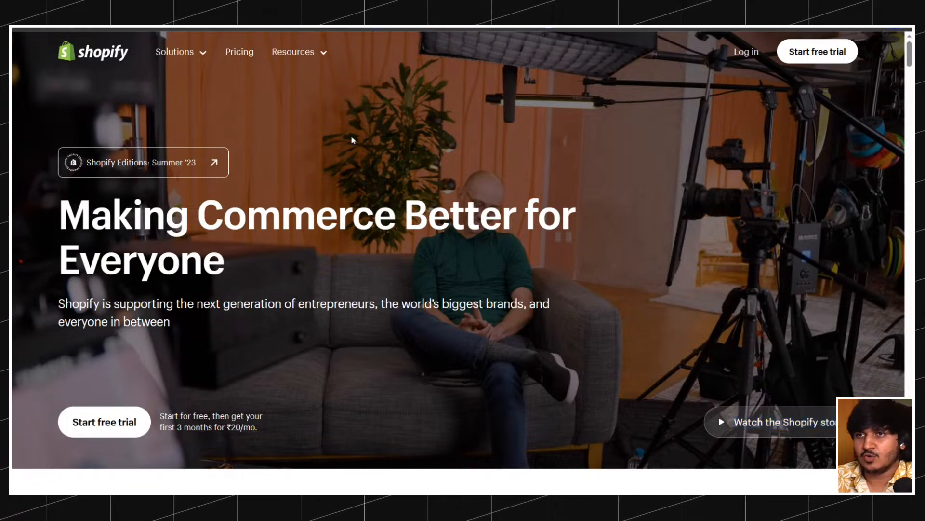
pyautogui.hotkey('ctrl', 'shift', 'i')
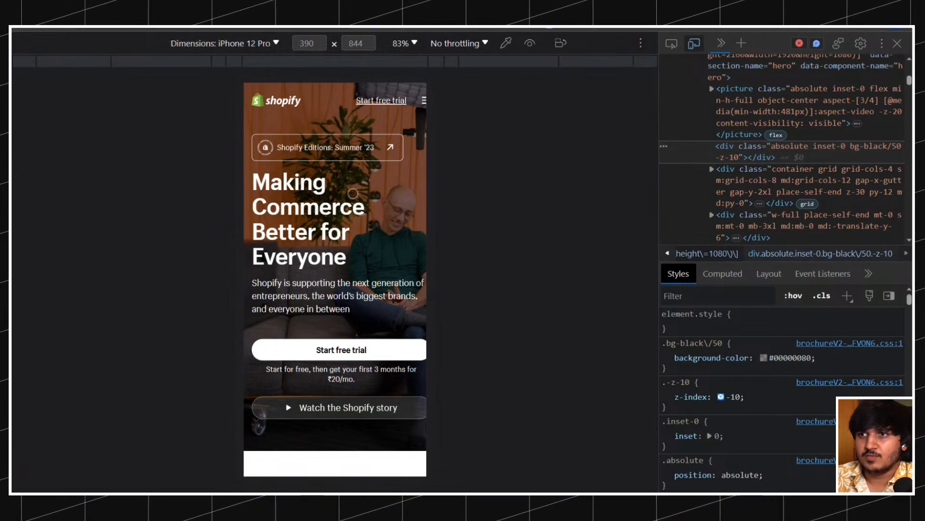
pyautogui.scroll(-1, 355, 197)
pyautogui.scroll(1, 352, 193)
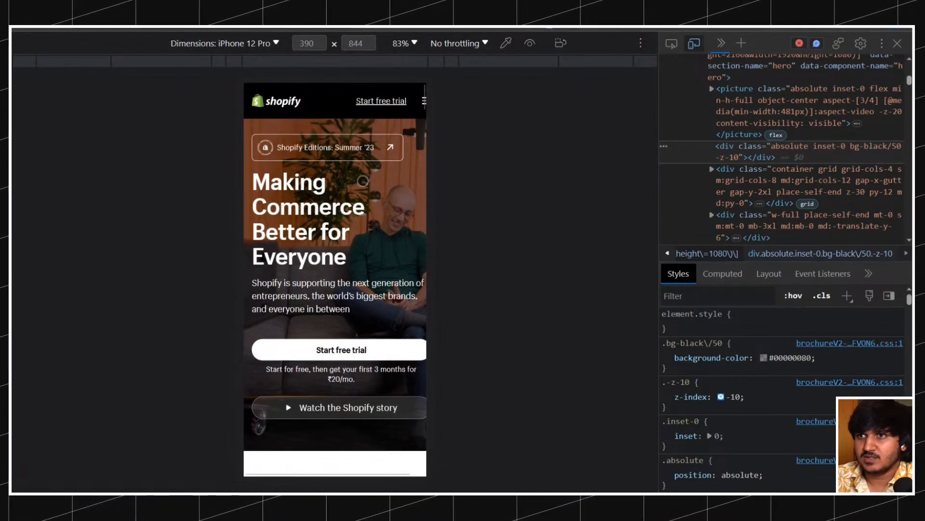
pyautogui.click(423, 100)
pyautogui.click(423, 100)
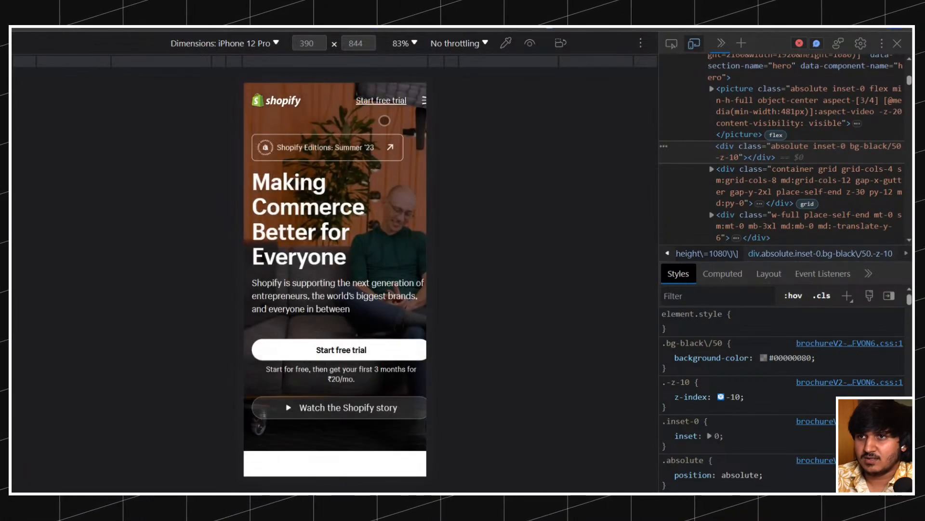
pyautogui.click(425, 101)
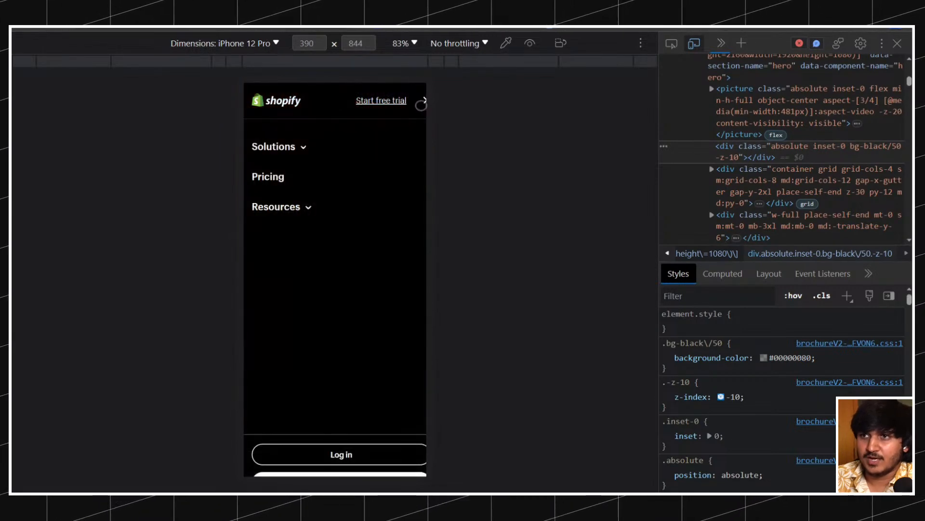
pyautogui.click(422, 102)
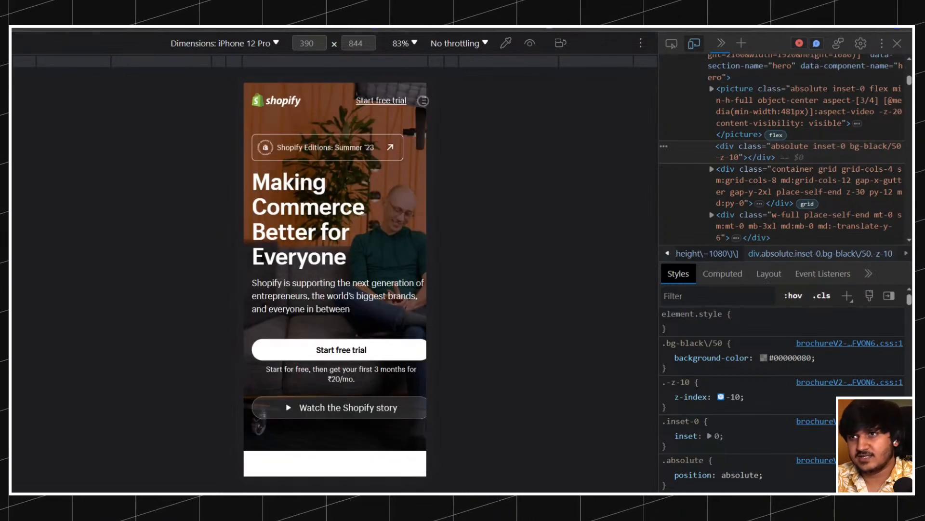
pyautogui.click(423, 100)
pyautogui.scroll(-1, 307, 264)
pyautogui.scroll(1, 335, 437)
pyautogui.click(423, 102)
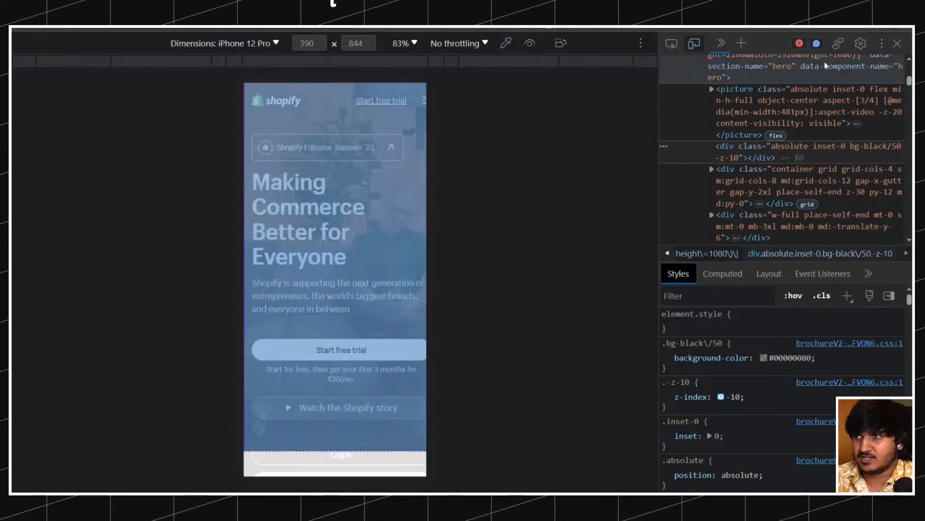
pyautogui.click(897, 42)
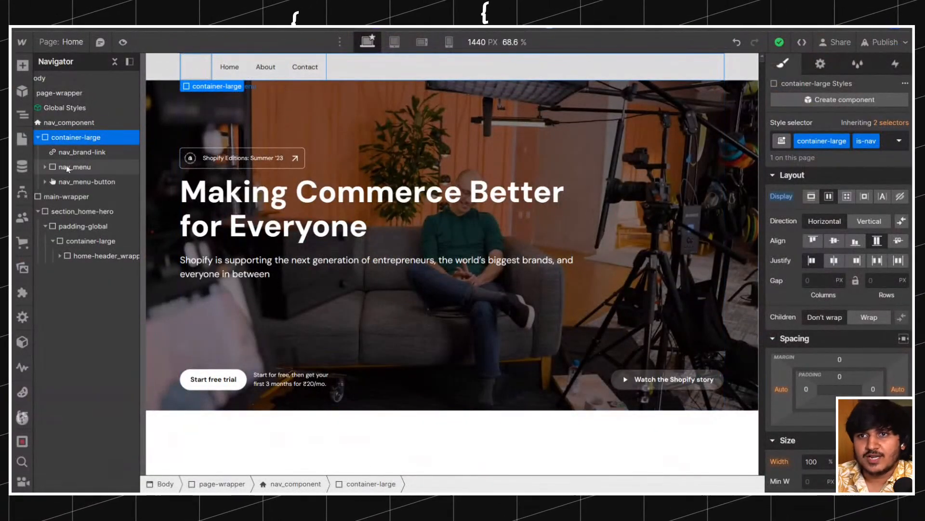
# Make the background colour of nav_component transparent.
pyautogui.click(67, 168)
pyautogui.click(44, 167)
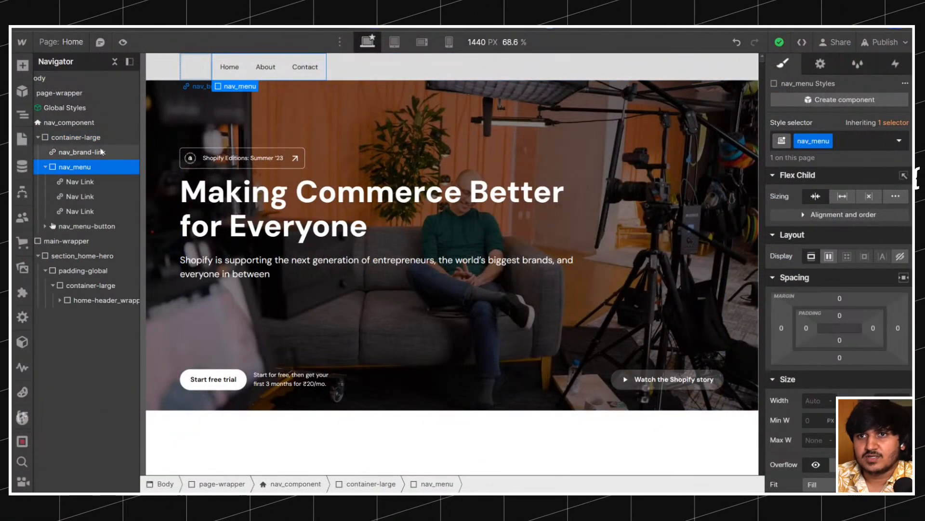
pyautogui.click(69, 123)
pyautogui.scroll(-5, 816, 288)
pyautogui.scroll(-3, 816, 287)
pyautogui.click(810, 256)
pyautogui.click(778, 447)
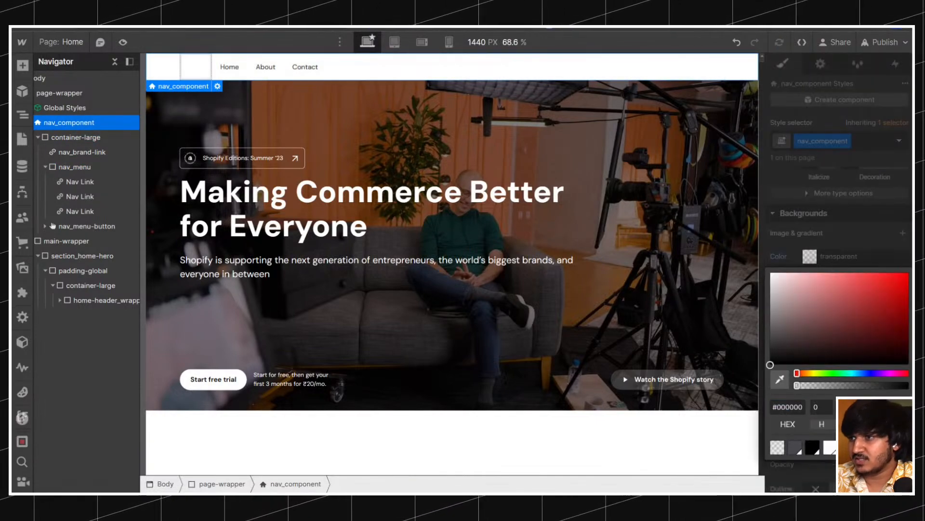
# Position nav_component absolutely, pinned along the top of the page, with a z-index of 10.
pyautogui.scroll(5, 838, 289)
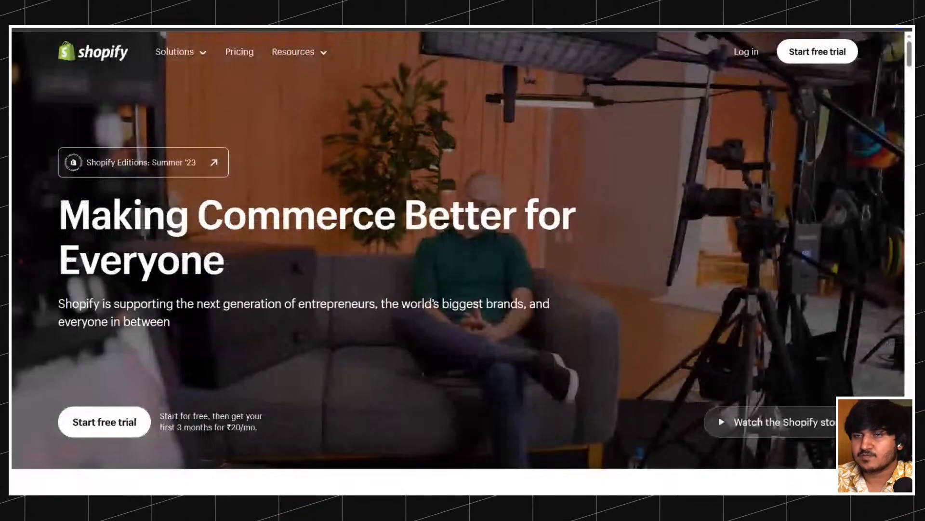
pyautogui.scroll(-5, 305, 123)
pyautogui.scroll(5, 293, 113)
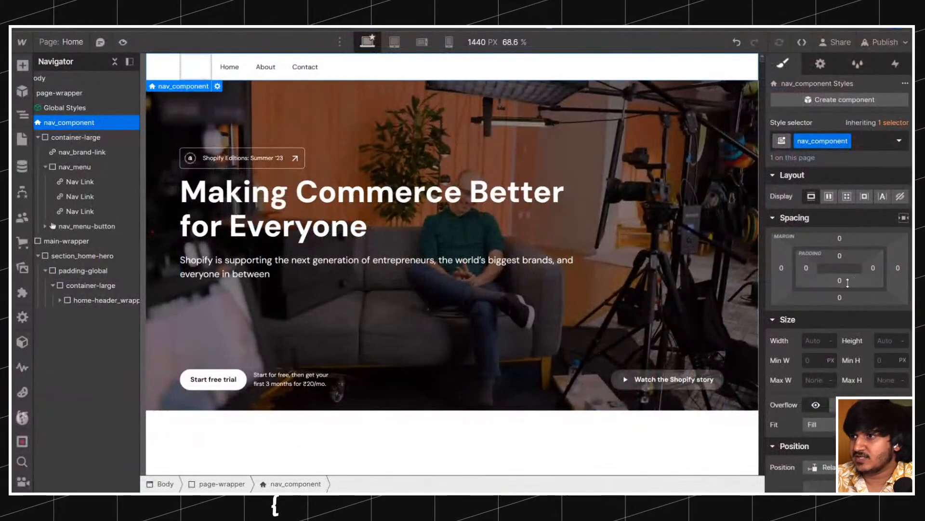
pyautogui.scroll(-5, 848, 283)
pyautogui.click(858, 235)
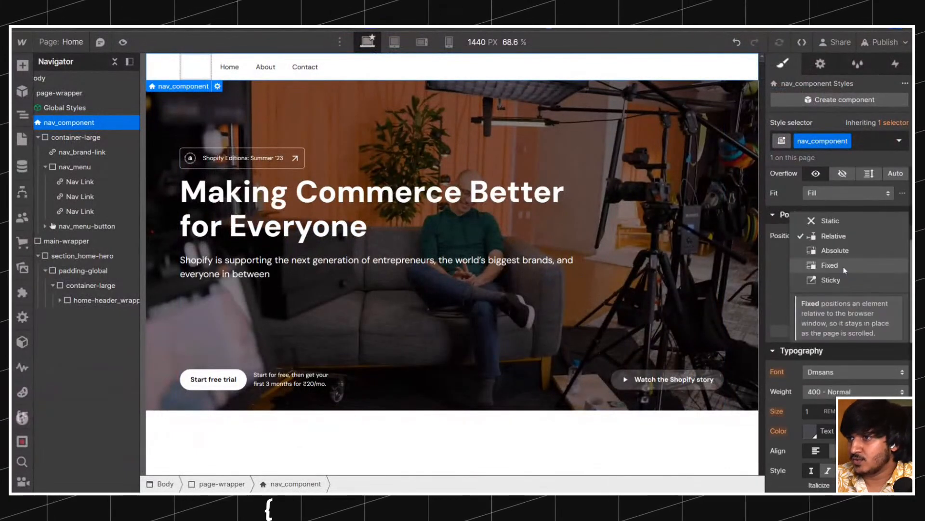
pyautogui.click(829, 250)
pyautogui.click(891, 252)
pyautogui.click(887, 314)
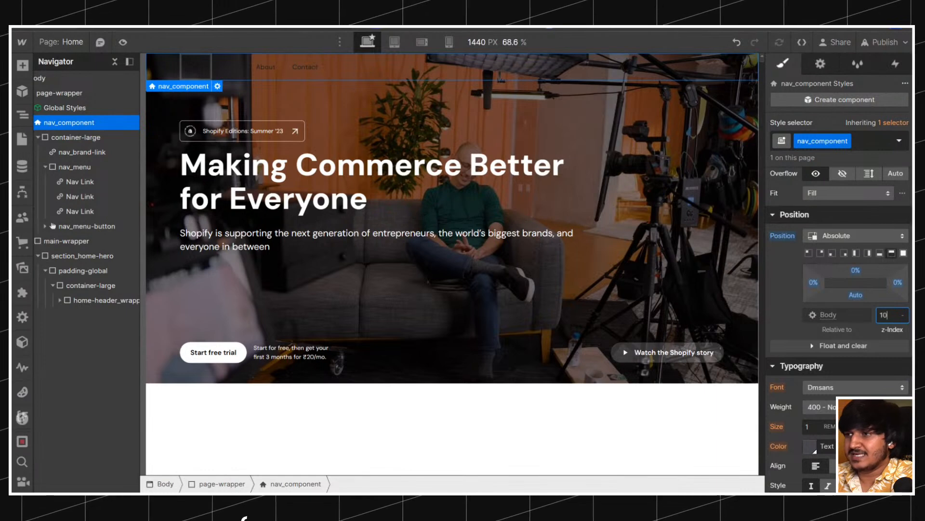
# Set the text colour of nav_component to the White swatch.
pyautogui.scroll(4, 846, 288)
pyautogui.scroll(-5, 829, 328)
pyautogui.click(813, 369)
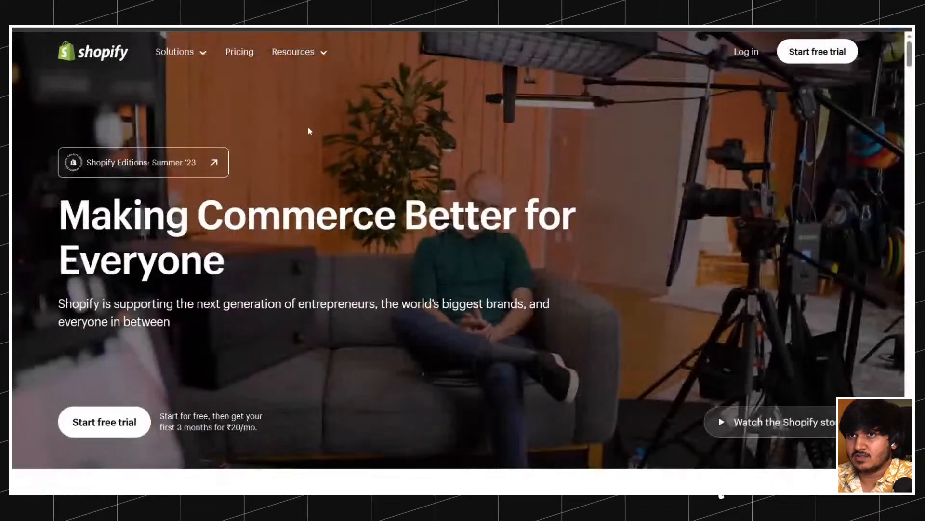
pyautogui.scroll(-10, 310, 130)
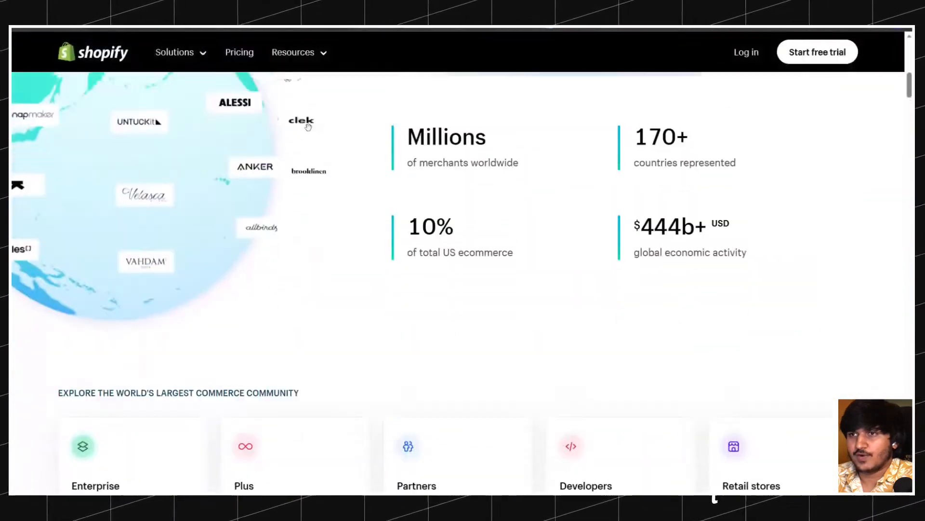
pyautogui.scroll(10, 313, 127)
pyautogui.scroll(-10, 306, 121)
pyautogui.scroll(10, 297, 123)
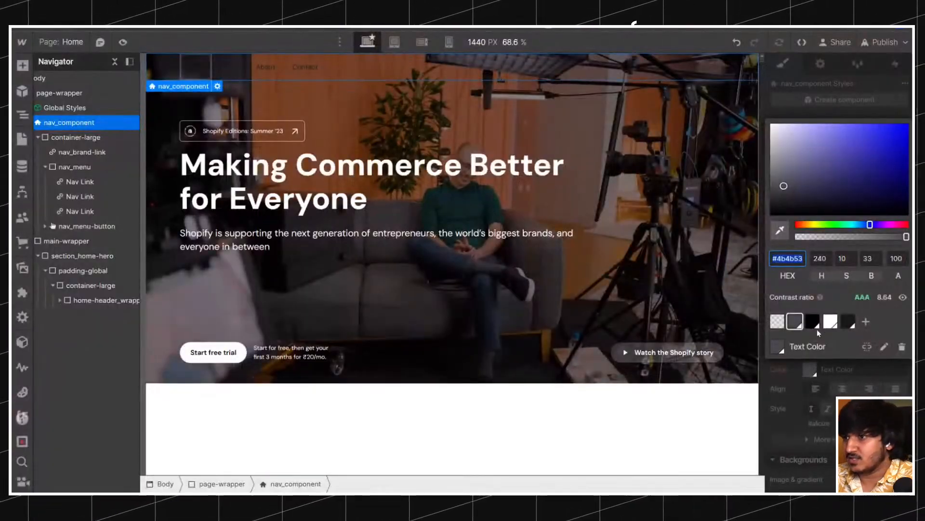
pyautogui.click(831, 321)
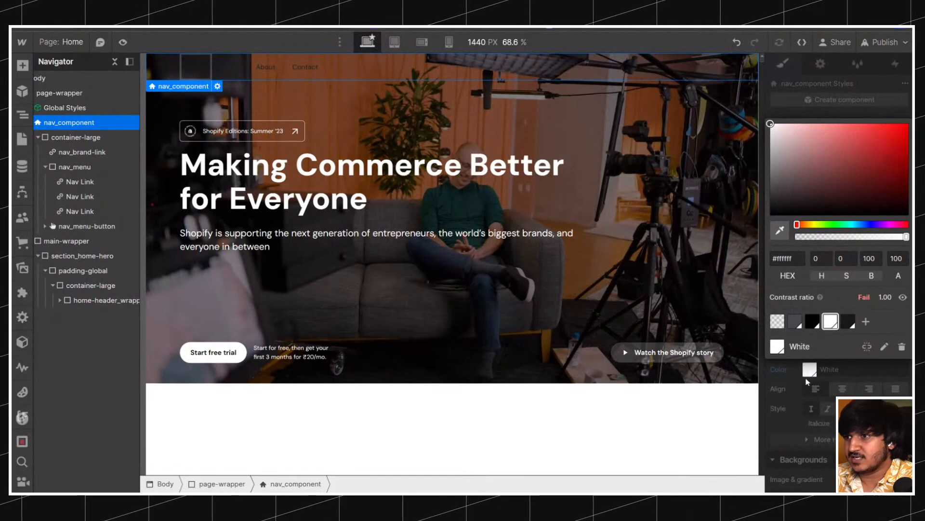
pyautogui.click(809, 372)
pyautogui.click(782, 371)
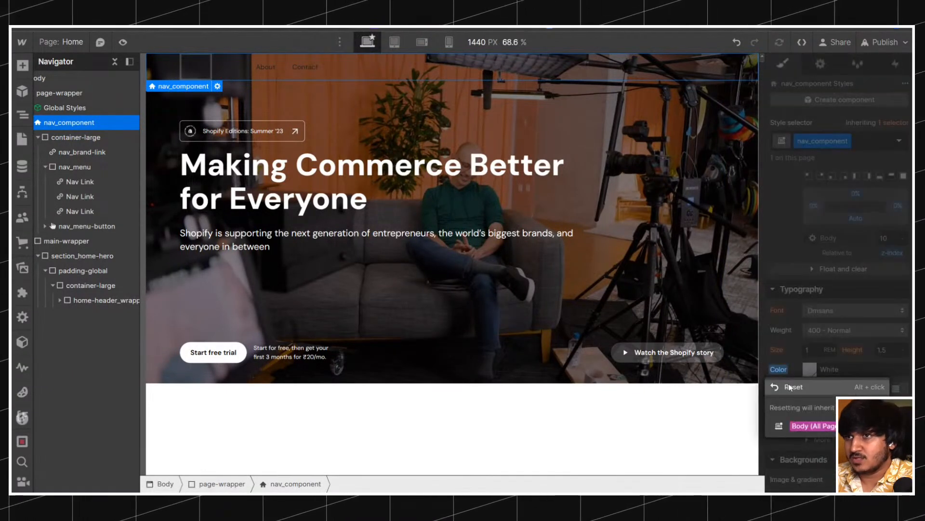
pyautogui.click(266, 67)
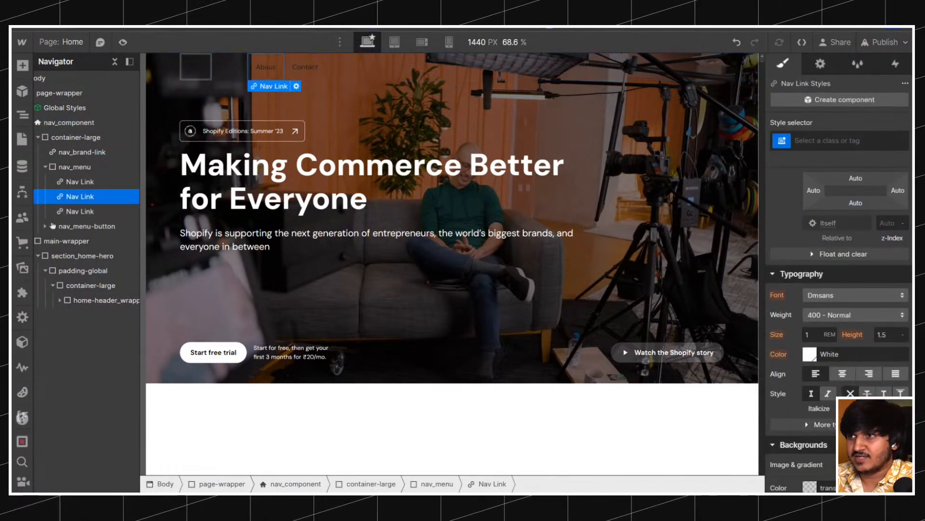
pyautogui.click(828, 140)
pyautogui.click(822, 213)
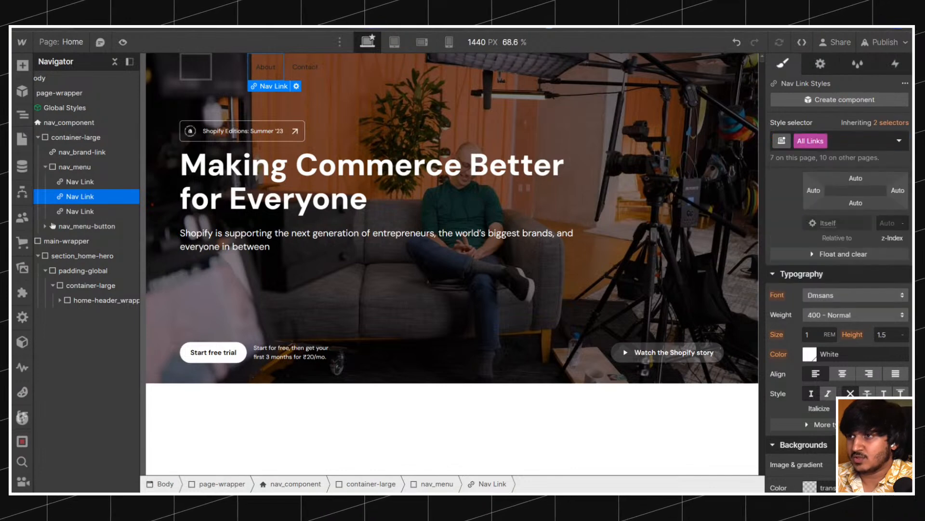
pyautogui.click(75, 167)
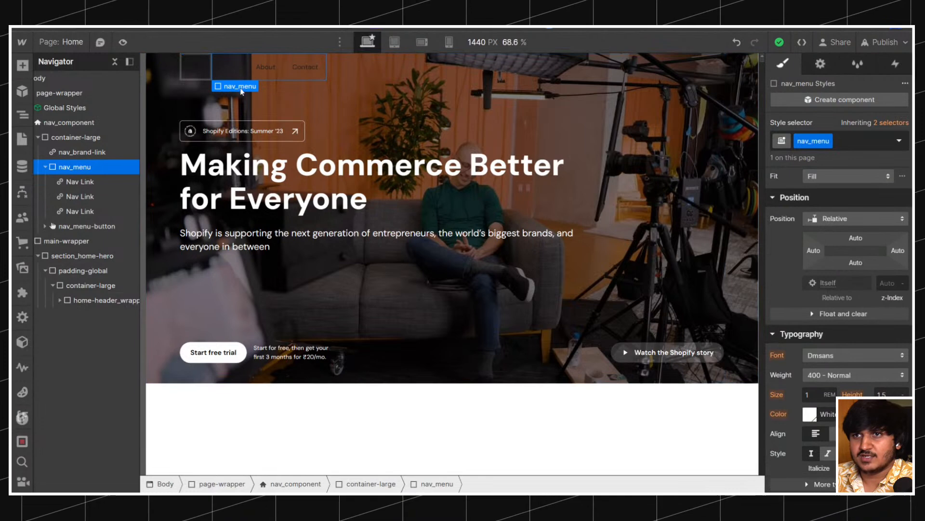
# Create the class nav_link on the About link in the navbar.
pyautogui.click(265, 67)
pyautogui.click(819, 141)
pyautogui.write('nav_link')
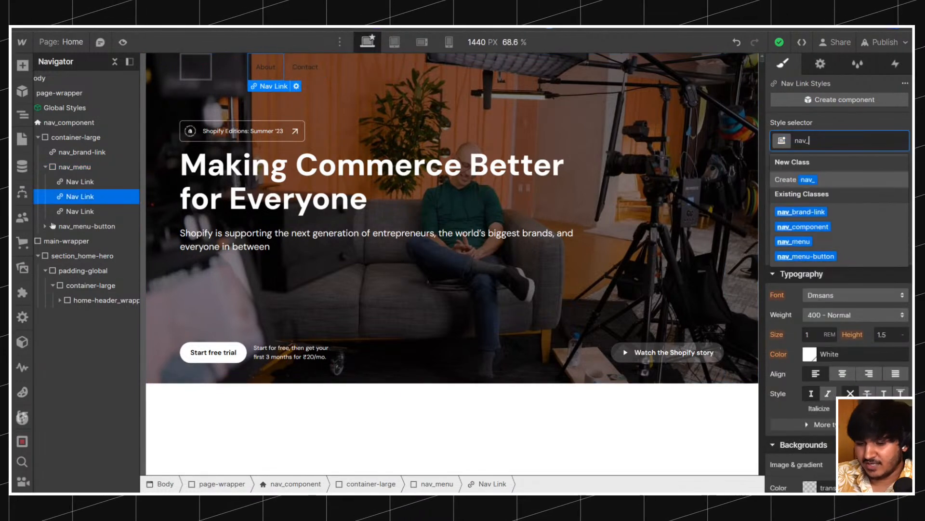
pyautogui.press('Return')
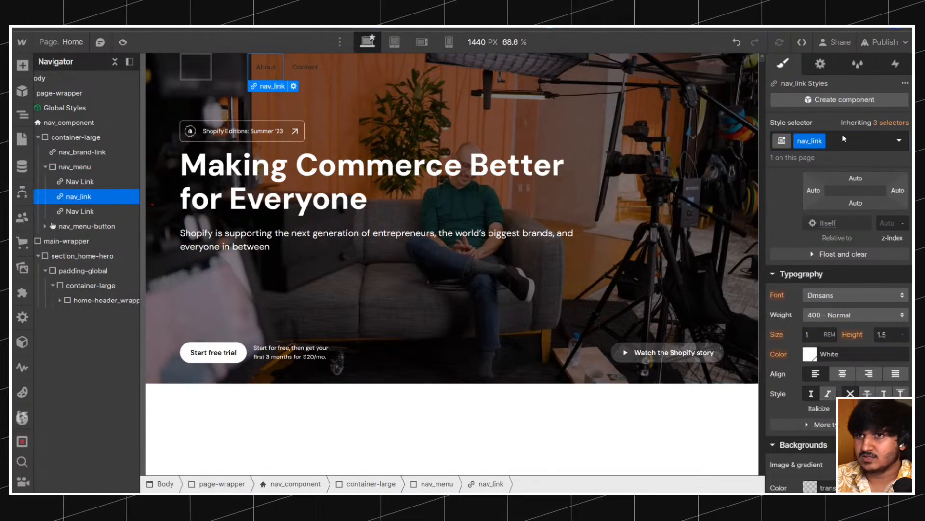
# Set the text colour of the nav_link class to White.
pyautogui.click(810, 354)
pyautogui.moveTo(308, 71); pyautogui.dragTo(271, 68)
pyautogui.click(272, 68)
pyautogui.click(737, 42)
# Replace the Home and Contact links in nav_menu with two copies of the About nav_link.
pyautogui.click(281, 64)
pyautogui.click(294, 69)
pyautogui.press('Delete')
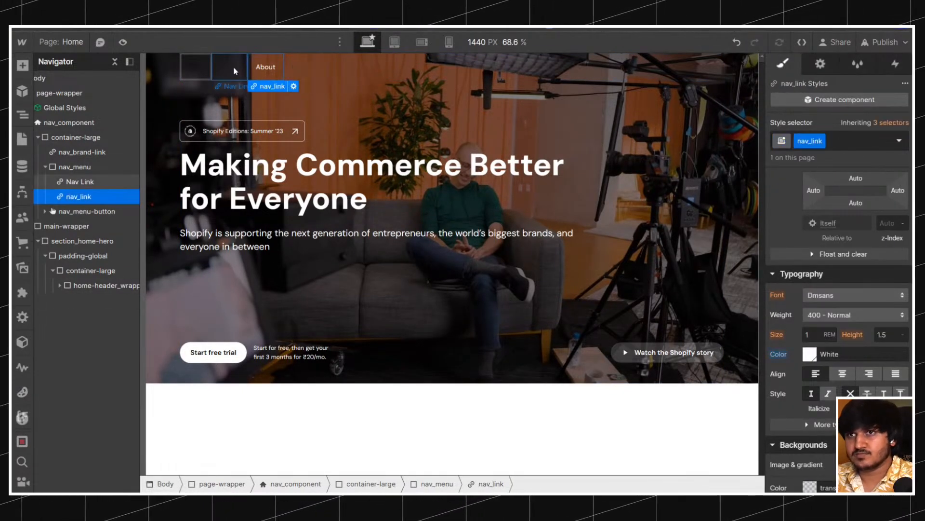
pyautogui.click(233, 68)
pyautogui.press('Delete')
pyautogui.hotkey('ctrl', 'z')
pyautogui.hotkey('ctrl', 'z')
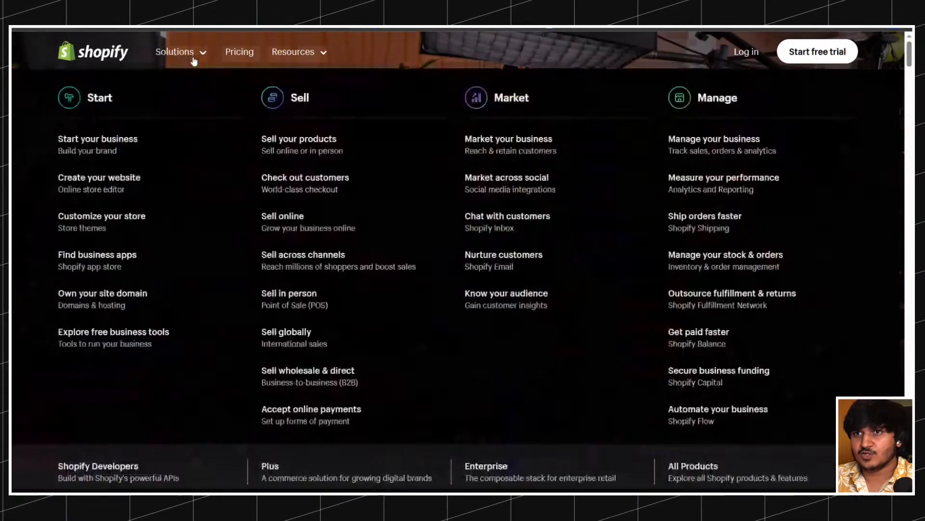
# Check the Solutions dropdown on the live Shopify site and insert a Dropdown element after the first About link in nav_menu.
pyautogui.click(193, 61)
pyautogui.click(193, 61)
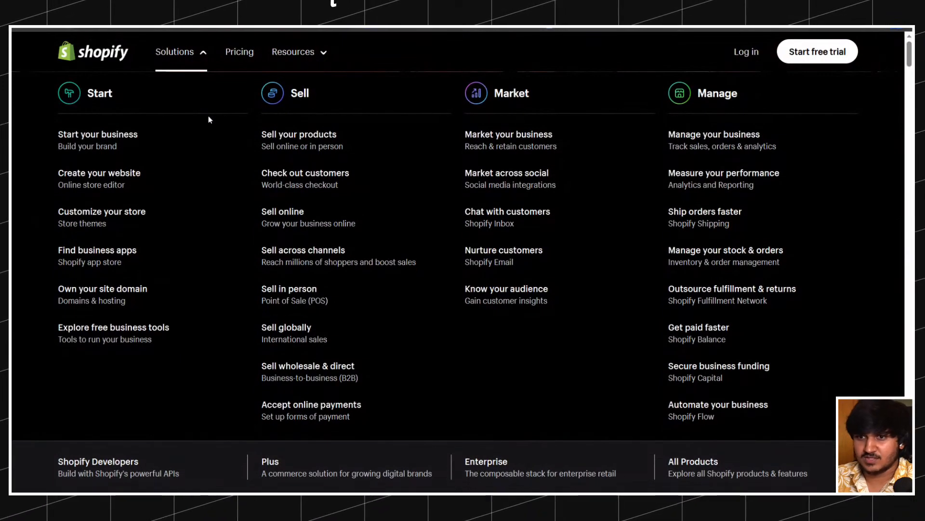
pyautogui.click(180, 54)
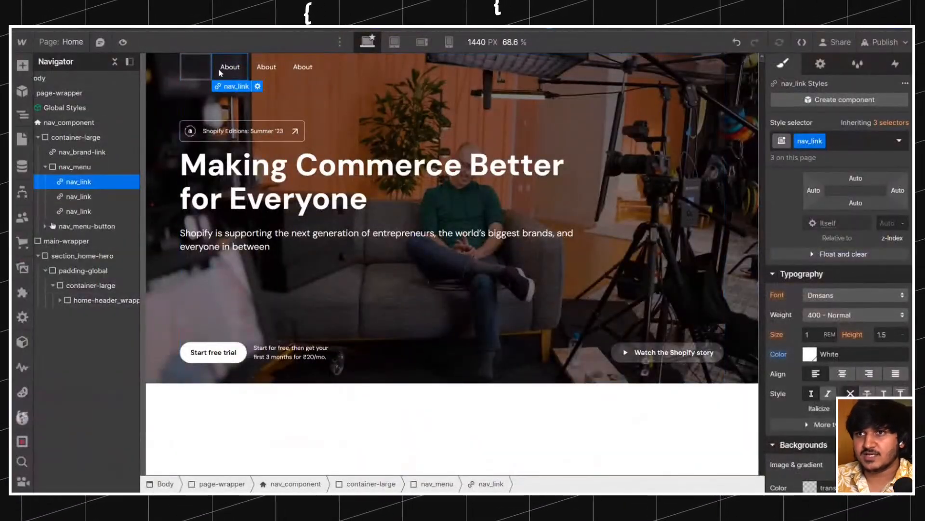
pyautogui.click(206, 73)
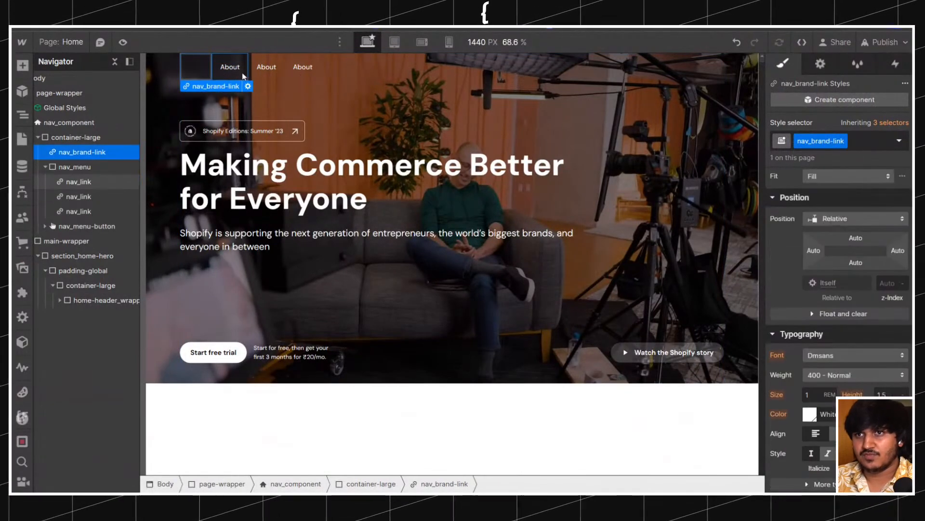
pyautogui.click(239, 71)
pyautogui.hotkey('ctrl', 'e')
pyautogui.write('drop')
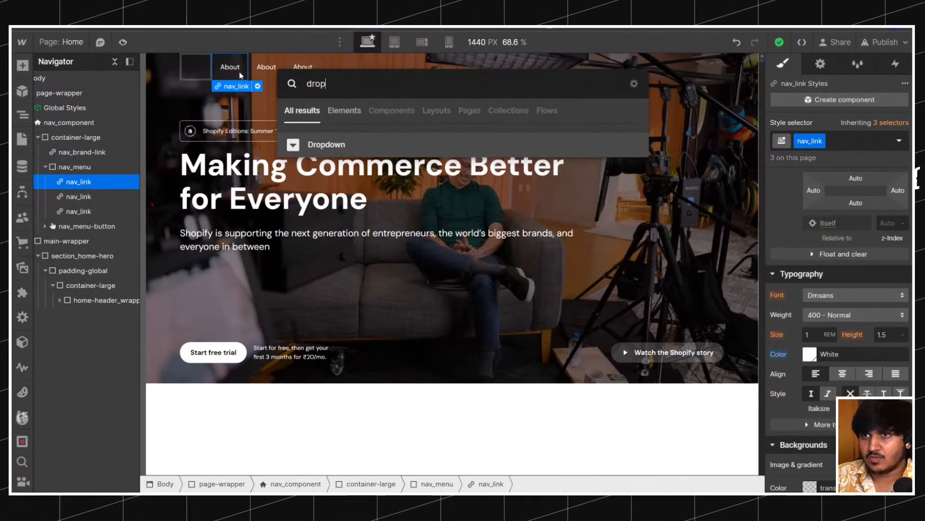
pyautogui.press('Return')
# Create the class nav_dropdown on the new Dropdown element in nav_menu.
pyautogui.hotkey('ctrl', 'Return')
pyautogui.write('nav_')
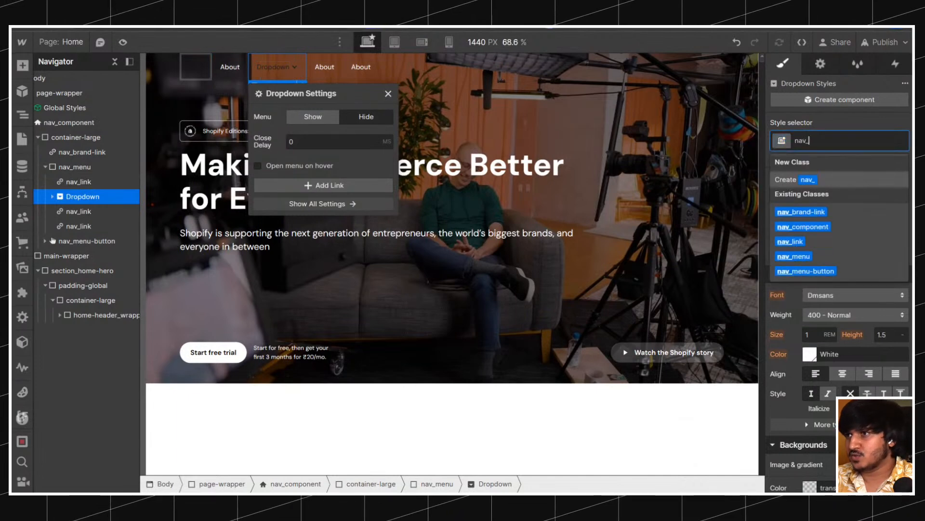
pyautogui.write('dropdown')
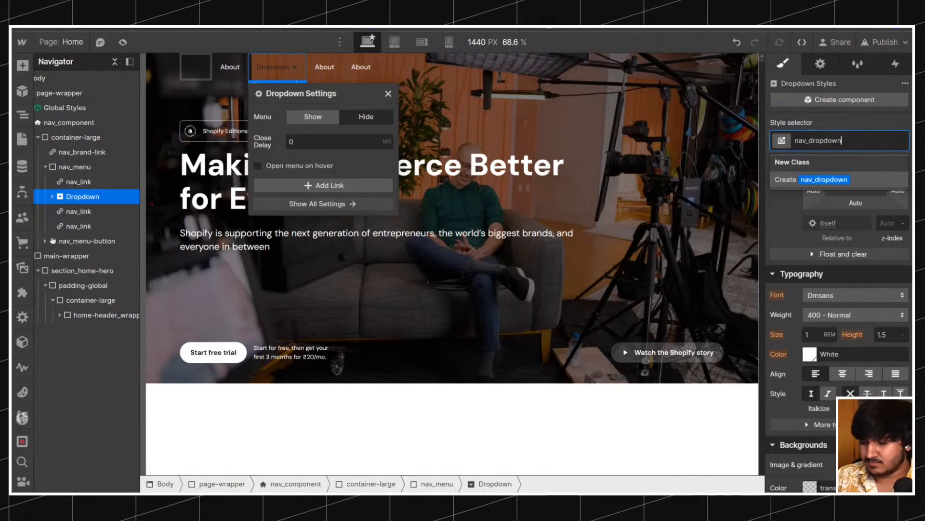
pyautogui.press('Return')
# Apply the existing nav_link class to the Dropdown Toggle inside nav_dropdown.
pyautogui.click(52, 196)
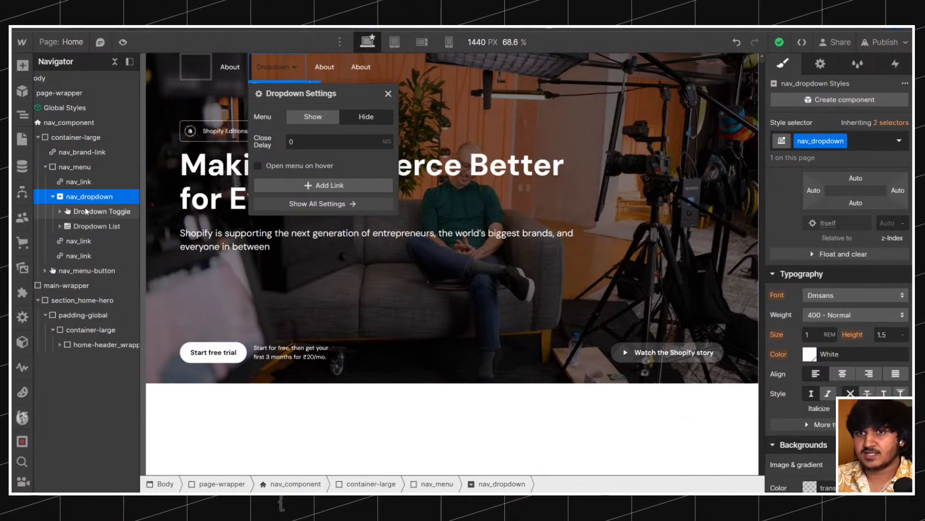
pyautogui.click(79, 210)
pyautogui.click(839, 140)
pyautogui.write('navlink')
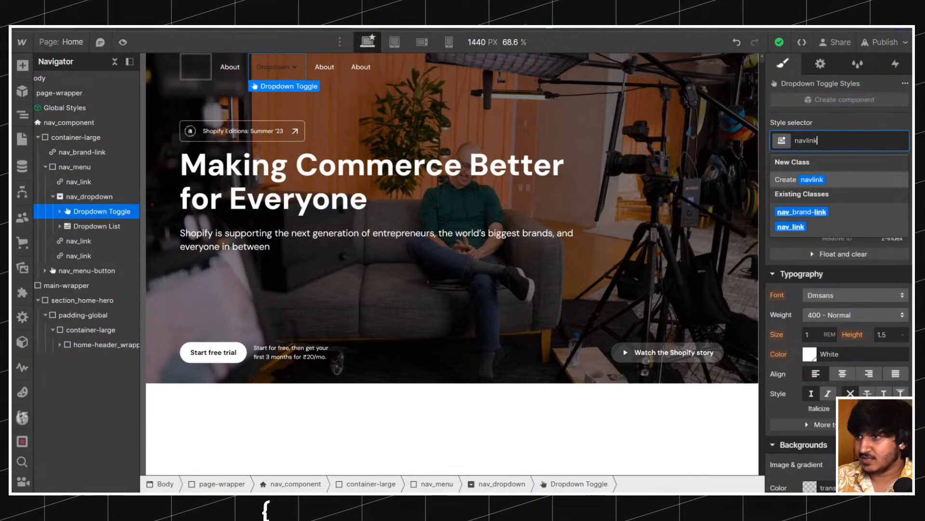
pyautogui.press('Down')
pyautogui.press('Down')
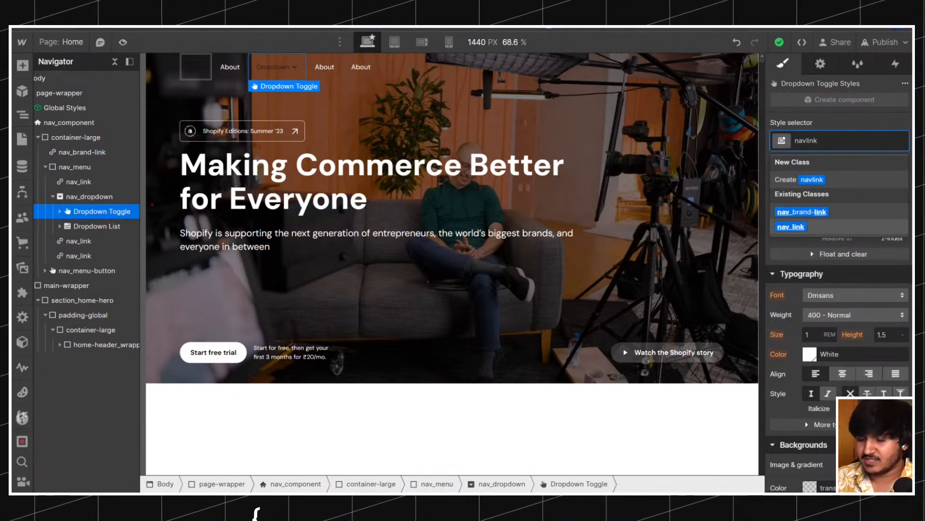
pyautogui.press('Return')
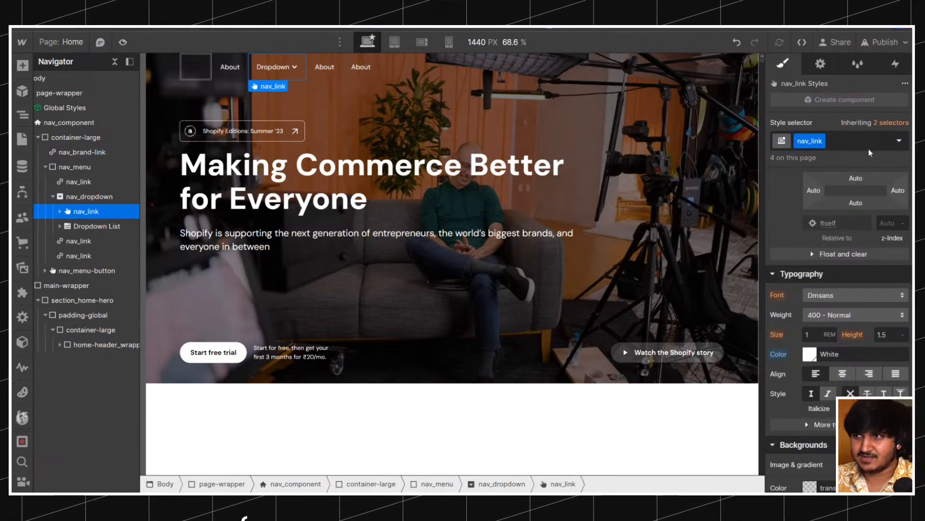
# Add the combo class is-toggle to the dropdown toggle's nav_link.
pyautogui.click(855, 144)
pyautogui.write('is-toggl')
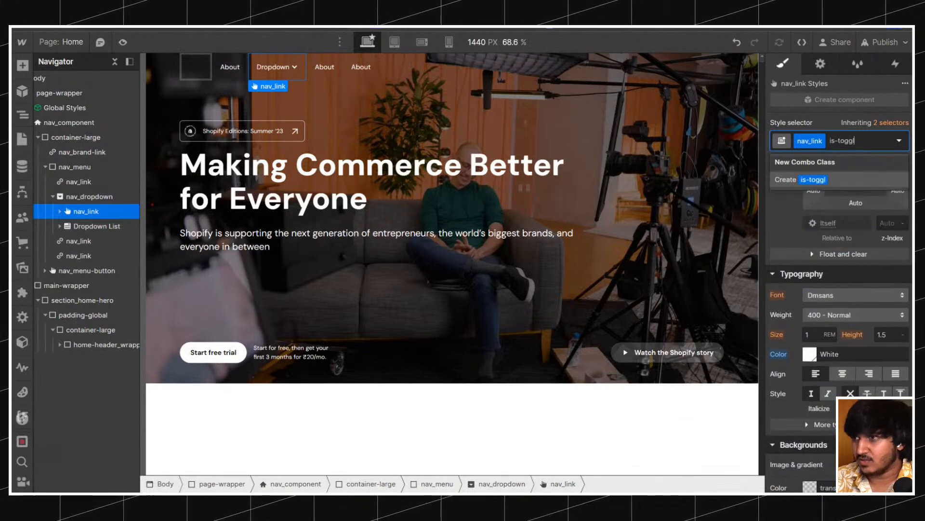
pyautogui.write('e')
pyautogui.press('Return')
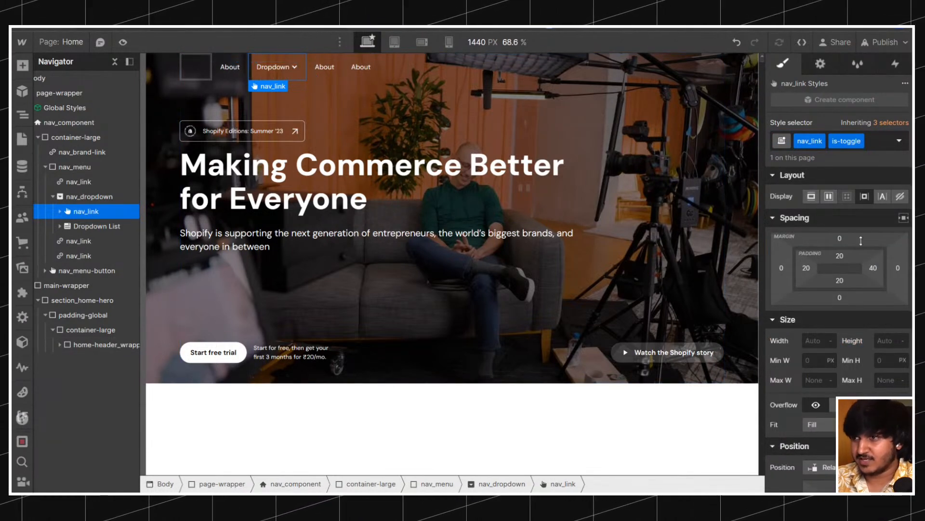
pyautogui.click(807, 269)
# Set the padding of the nav_link class to 1.25rem on all four sides.
pyautogui.click(337, 73)
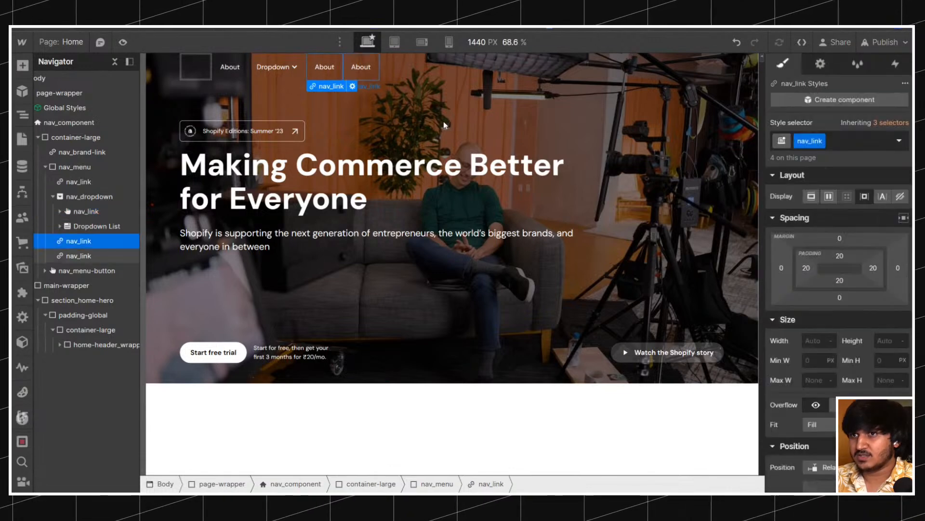
pyautogui.click(840, 256)
pyautogui.write('1.25rem')
pyautogui.press('Return')
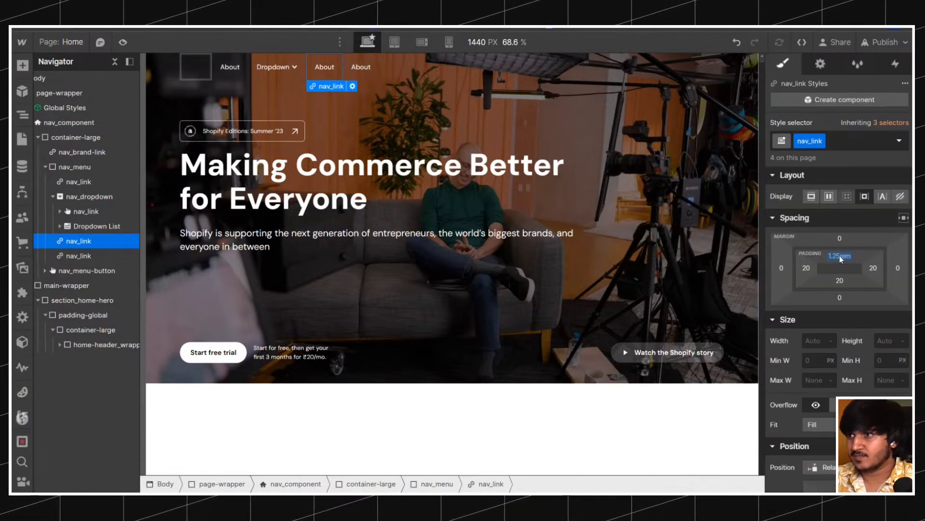
# Create the class nav_dropdown_open-icon on the arrow icon inside the dropdown toggle.
pyautogui.click(276, 70)
pyautogui.click(287, 67)
pyautogui.click(270, 73)
pyautogui.click(287, 67)
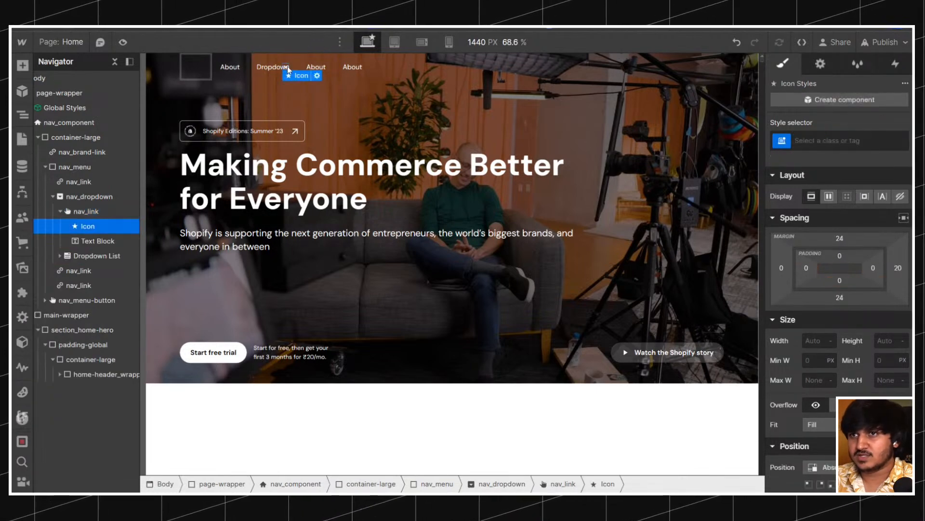
pyautogui.hotkey('ctrl', 'Return')
pyautogui.write('nav_d')
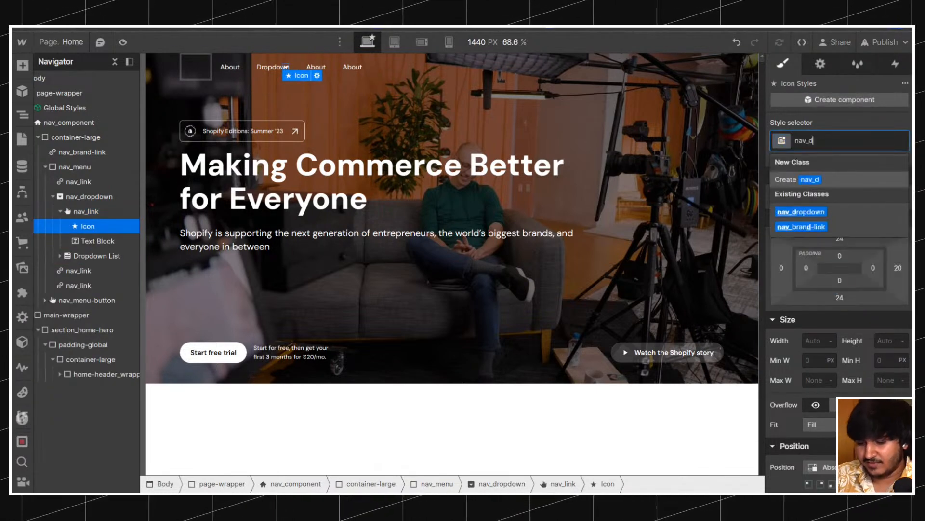
pyautogui.write('ropdown')
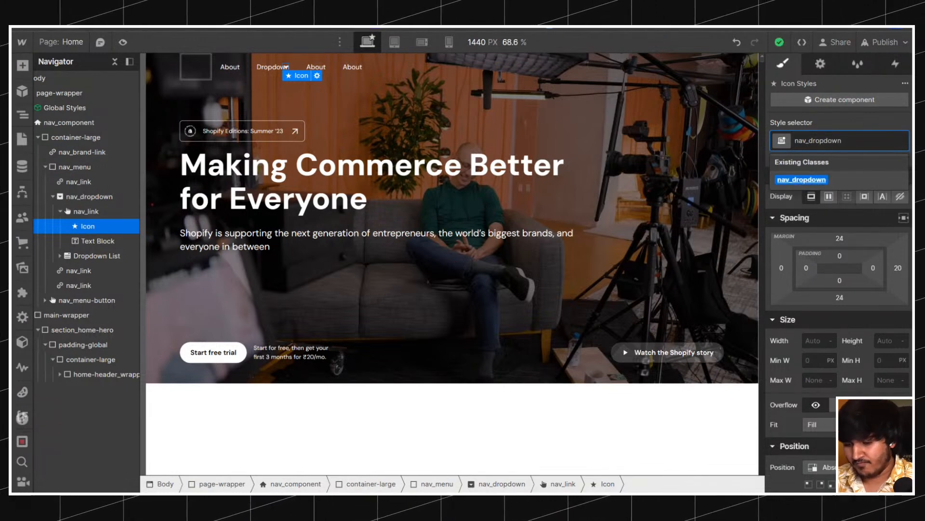
pyautogui.write('_ic')
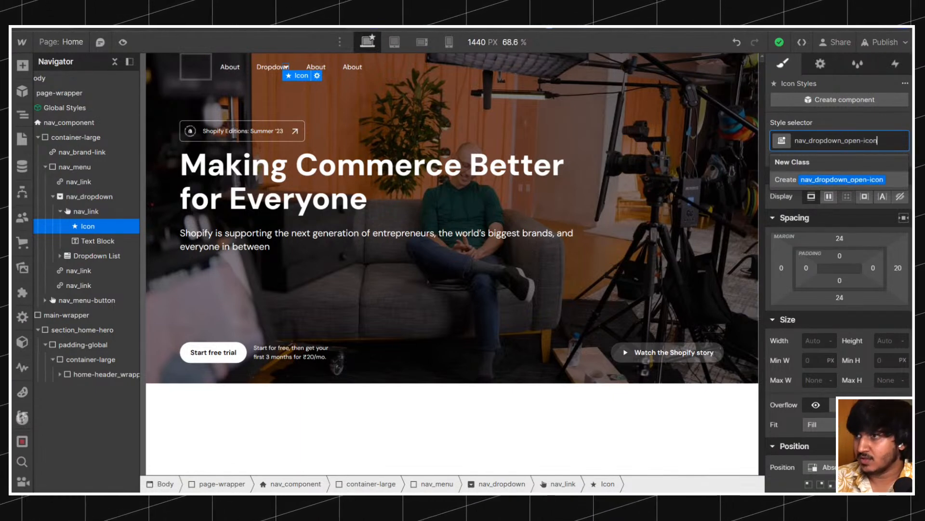
pyautogui.press('Return')
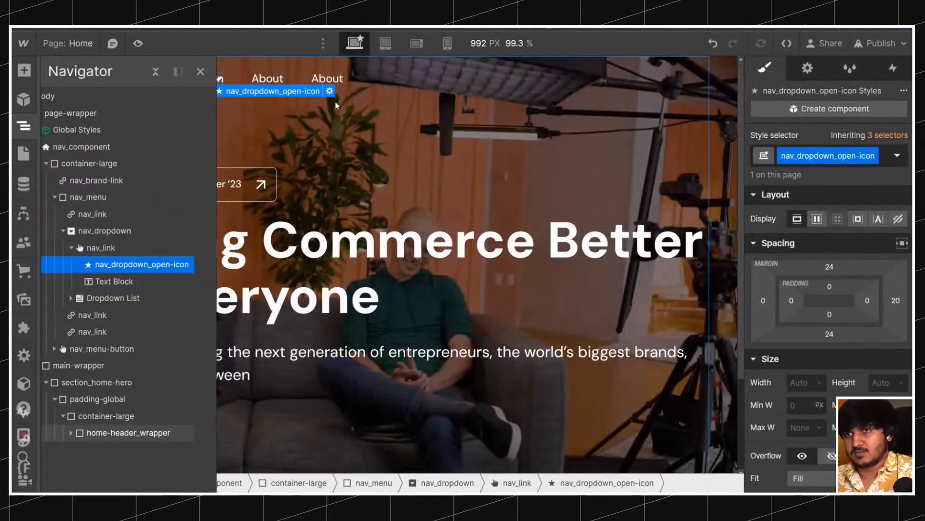
# Set the column gap of the button_cta link above the hero heading to 0.5 rem.
pyautogui.click(195, 78)
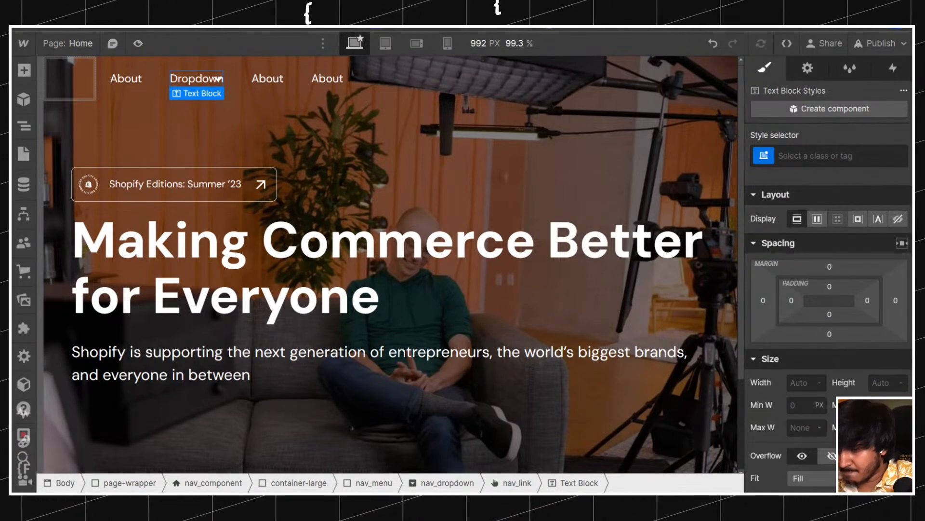
pyautogui.click(250, 185)
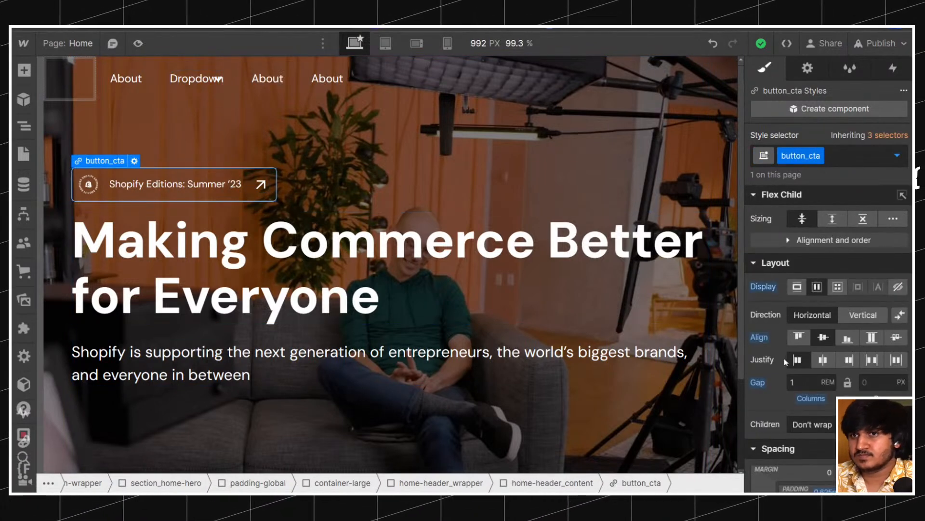
pyautogui.click(789, 380)
pyautogui.write('0.5')
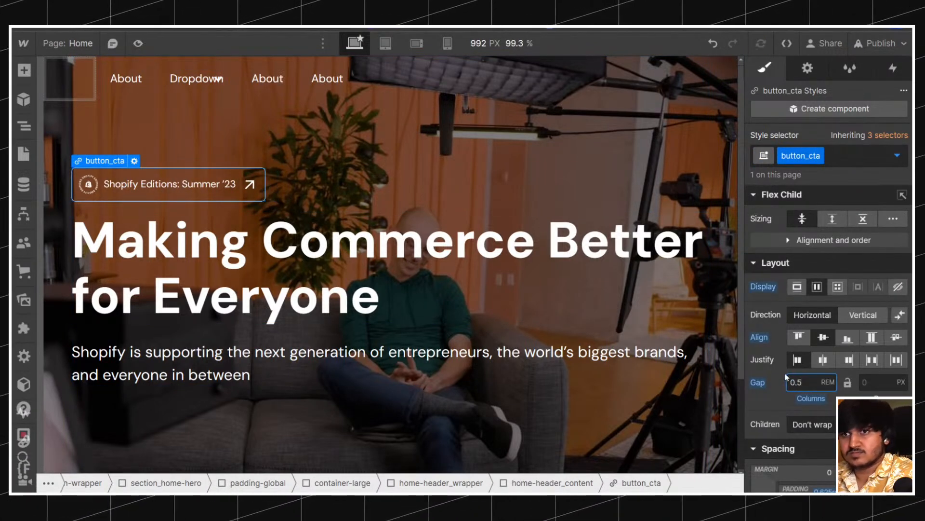
# Set the position of nav_dropdown_open-icon to Static.
pyautogui.click(189, 83)
pyautogui.click(219, 79)
pyautogui.scroll(-5, 791, 352)
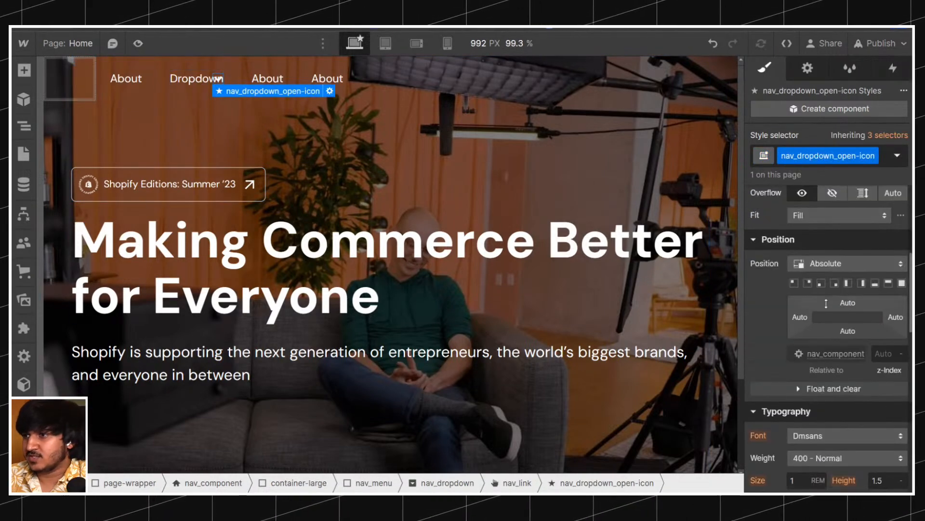
pyautogui.click(833, 264)
pyautogui.click(818, 234)
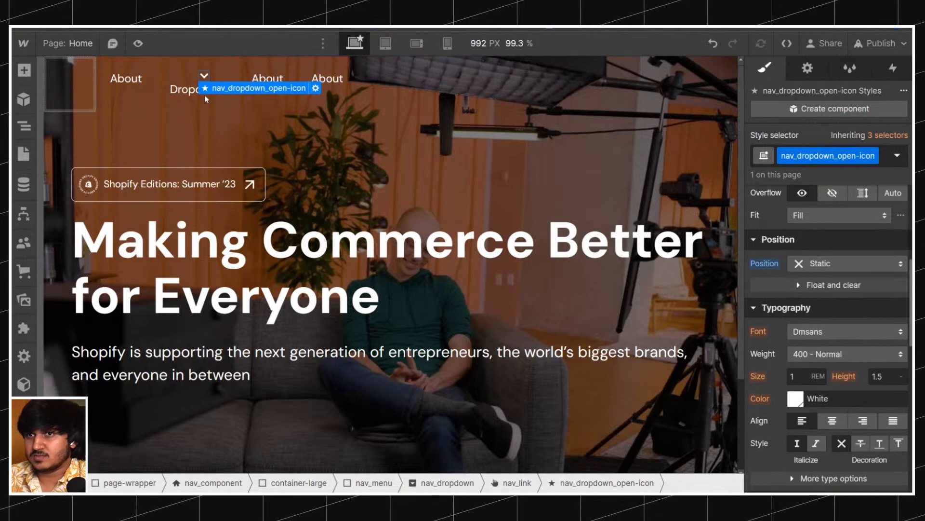
# Set the display of the dropdown toggle's nav_link is-toggle class to Flex.
pyautogui.click(192, 100)
pyautogui.scroll(5, 819, 289)
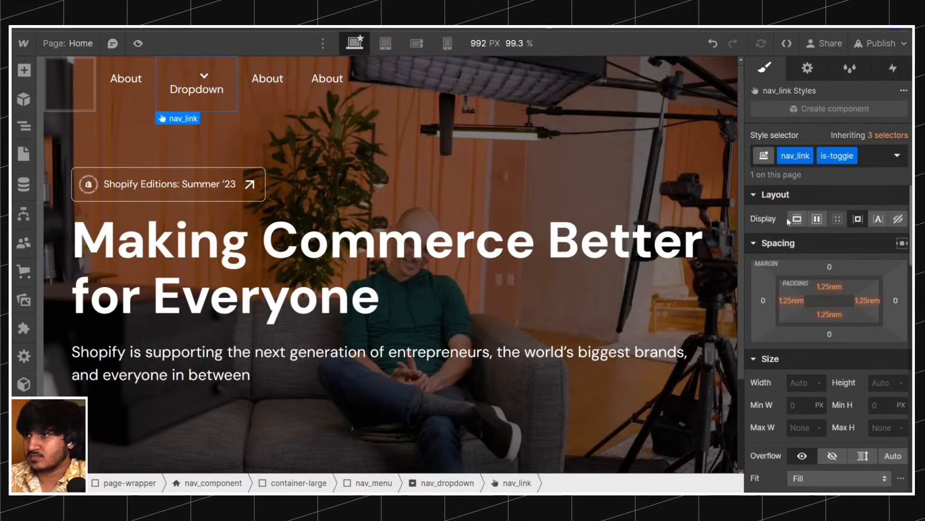
pyautogui.click(817, 220)
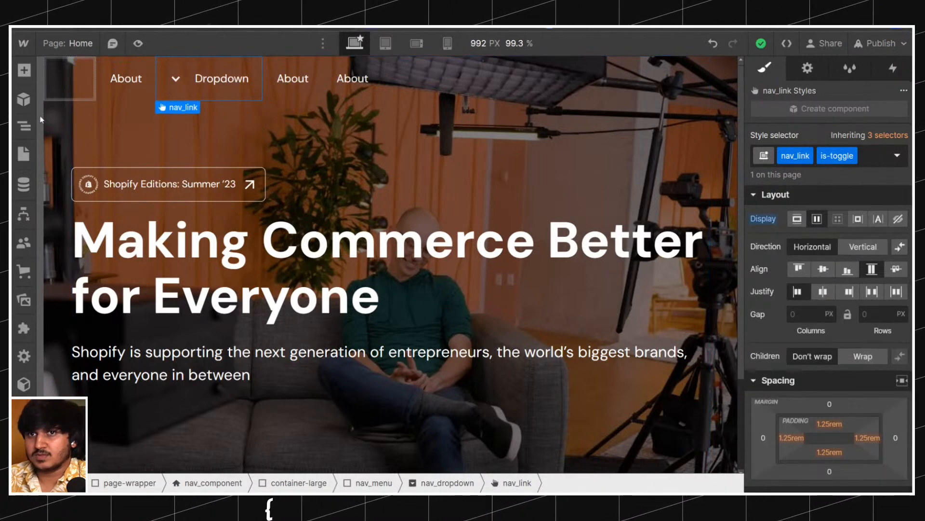
# Move the toggle's arrow icon after its Text Block and create the class nav_dropdown_toggle-text on the Text Block.
pyautogui.click(24, 126)
pyautogui.moveTo(95, 264); pyautogui.dragTo(99, 286)
pyautogui.click(130, 264)
pyautogui.click(800, 159)
pyautogui.write('nav_dropdown_')
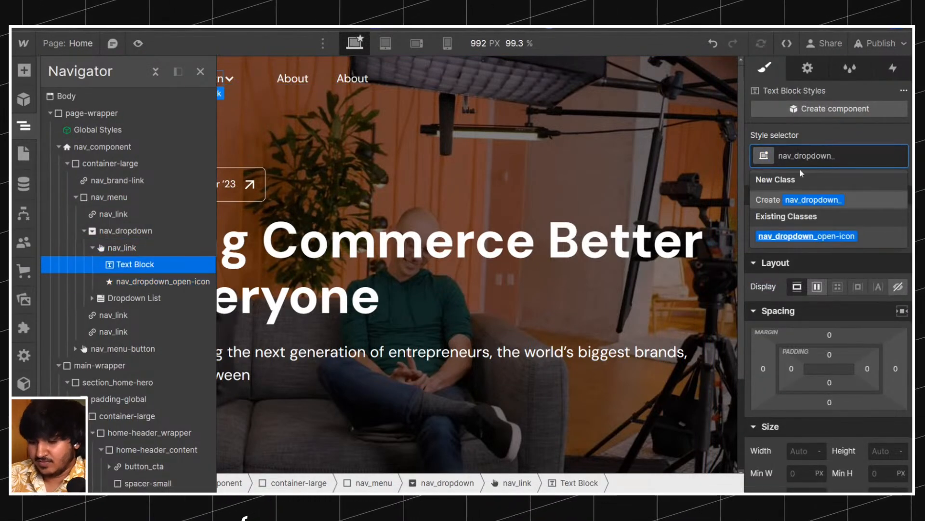
pyautogui.write('ti')
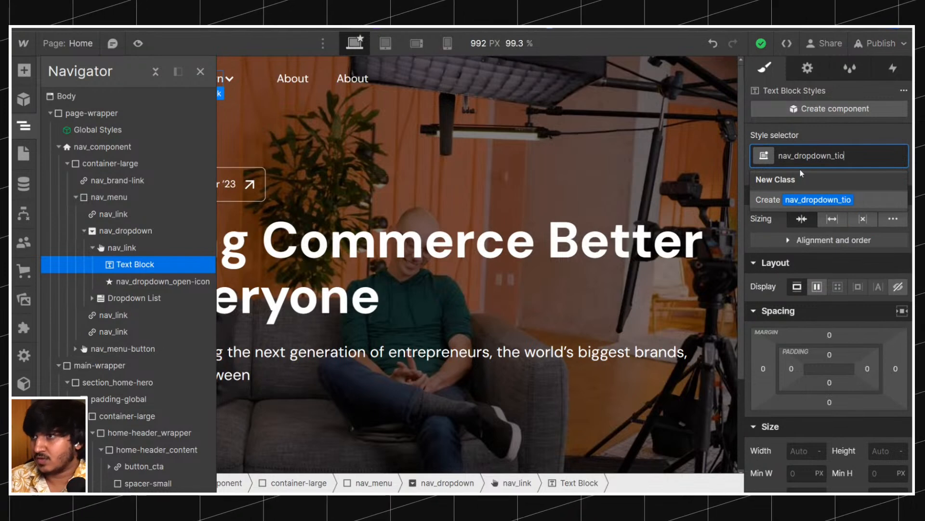
pyautogui.press('BackSpace')
pyautogui.write('oggle-text')
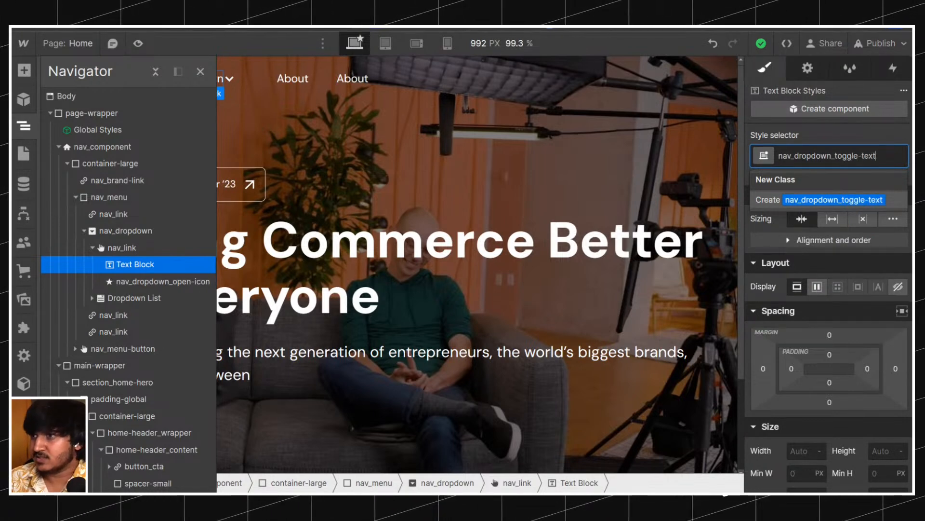
pyautogui.press('Return')
# Rename the arrow icon's class nav_dropdown_open-icon to nav_dropdown_toggle-icon.
pyautogui.click(163, 281)
pyautogui.click(838, 156)
pyautogui.press('BackSpace')
pyautogui.write('nav_dropdown_')
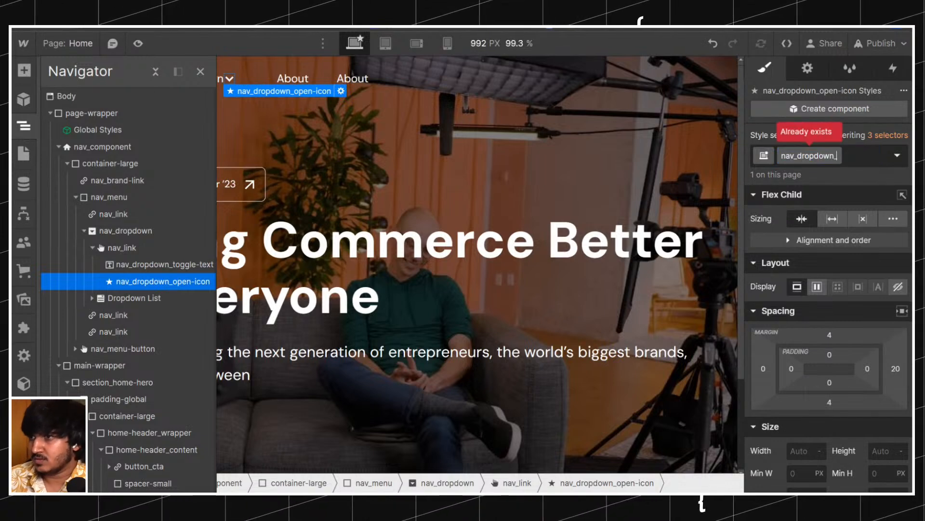
pyautogui.write('toggle')
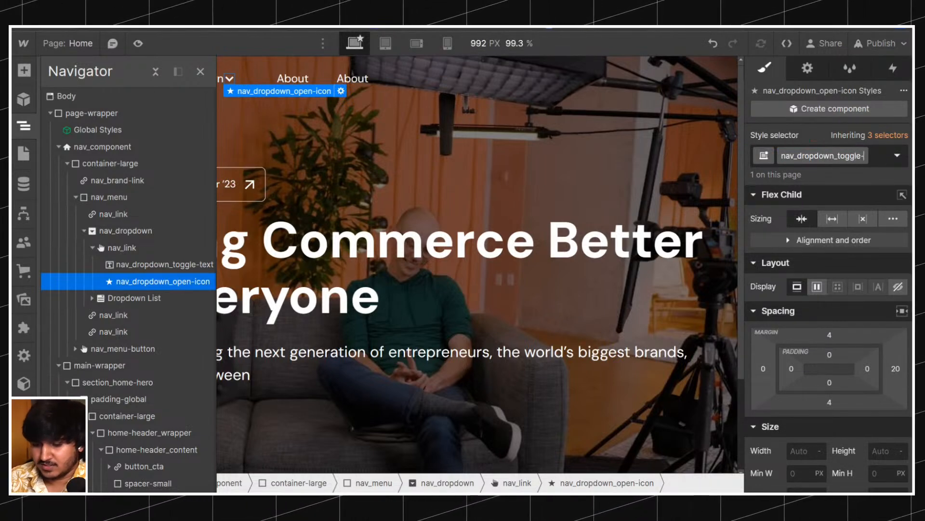
pyautogui.write('-ic')
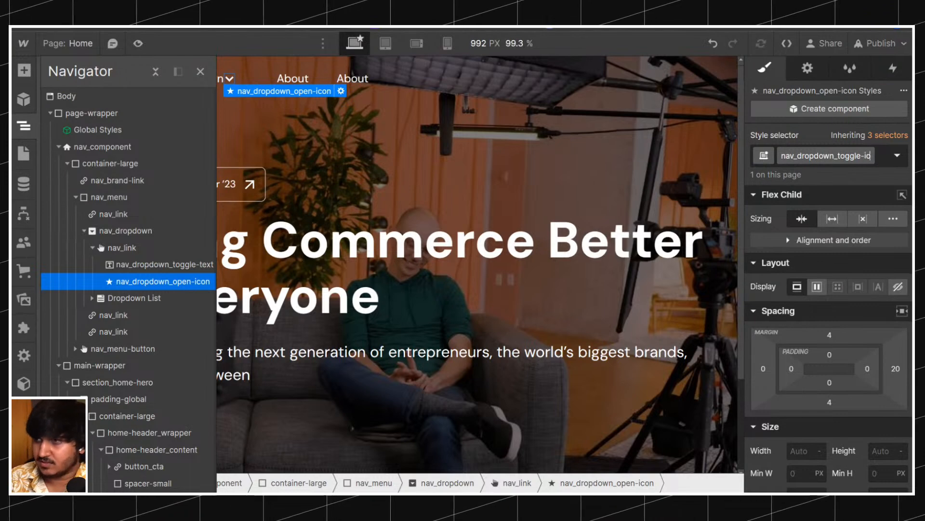
pyautogui.write('on')
pyautogui.press('Return')
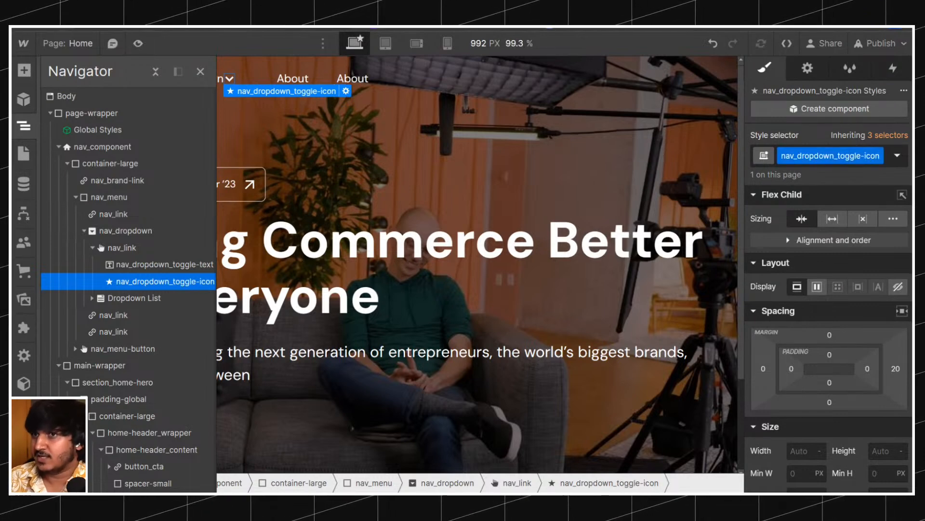
# Create the class nav_dropdown_list on the Dropdown List inside nav_dropdown.
pyautogui.click(92, 247)
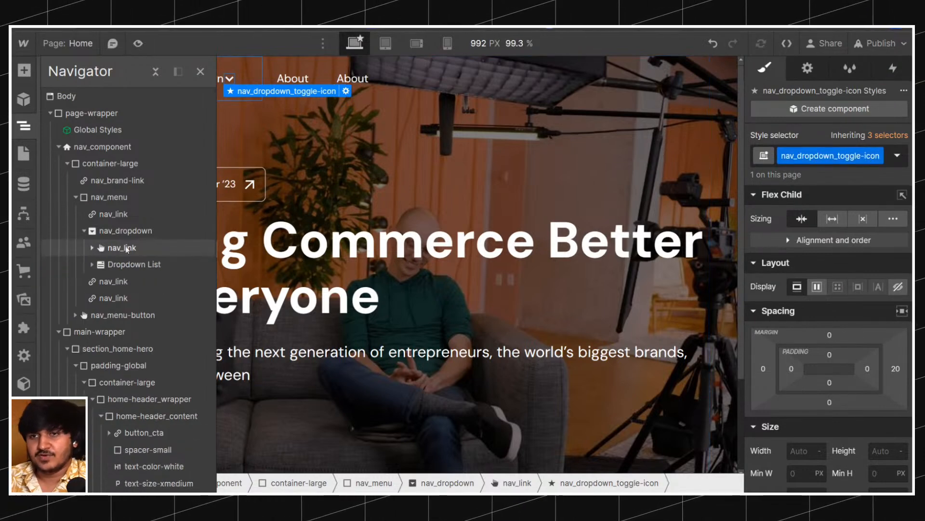
pyautogui.click(133, 236)
pyautogui.click(134, 265)
pyautogui.hotkey('ctrl', 'Return')
pyautogui.write('nav_dropdown_list')
pyautogui.press('Return')
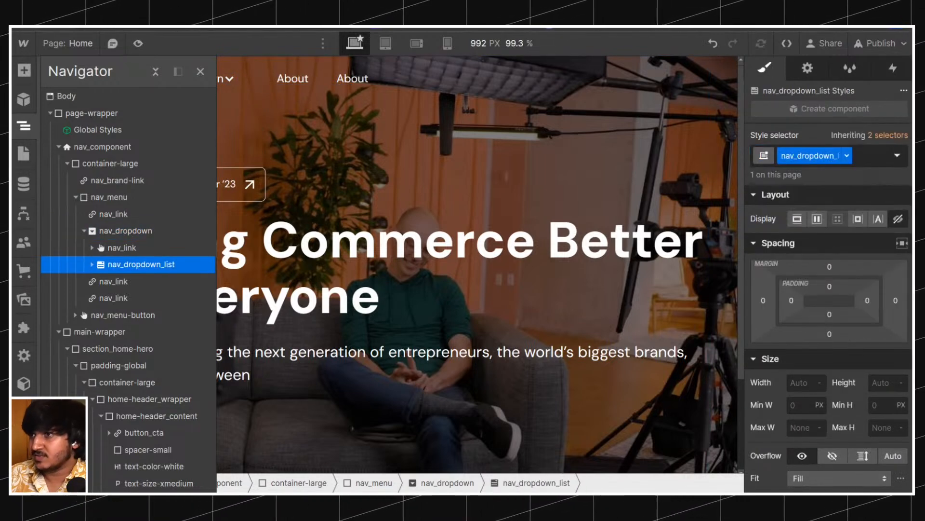
# Select the first Dropdown Link in nav_dropdown_list and examine the Solutions dropdown on the live Shopify site.
pyautogui.click(91, 265)
pyautogui.click(122, 284)
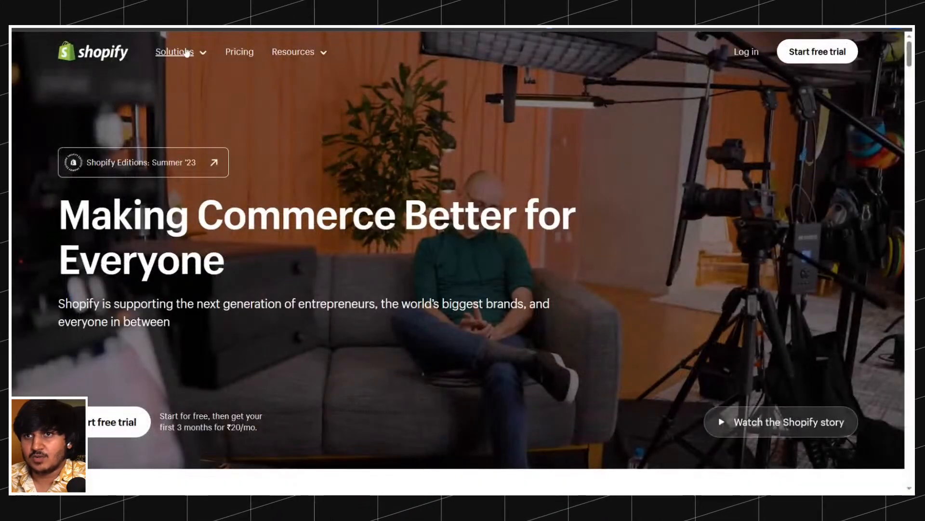
pyautogui.click(186, 51)
pyautogui.click(185, 52)
pyautogui.click(179, 58)
pyautogui.click(179, 58)
pyautogui.click(163, 54)
pyautogui.click(174, 60)
pyautogui.click(175, 58)
pyautogui.scroll(-1, 210, 135)
pyautogui.scroll(1, 208, 130)
pyautogui.click(188, 67)
pyautogui.scroll(-6, 188, 70)
pyautogui.scroll(6, 181, 58)
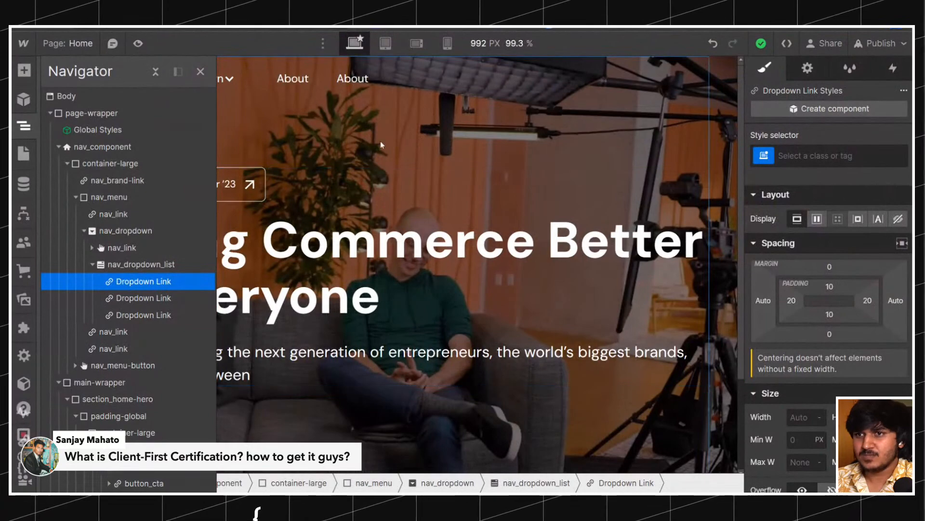
# Set the column gap of the dropdown toggle's nav_link is-toggle class to 1rem.
pyautogui.click(242, 84)
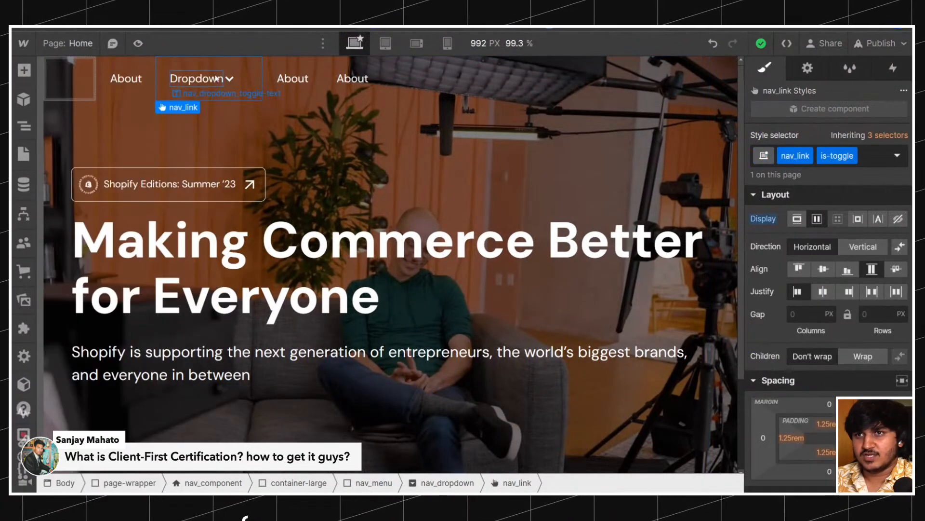
pyautogui.click(229, 79)
pyautogui.click(211, 95)
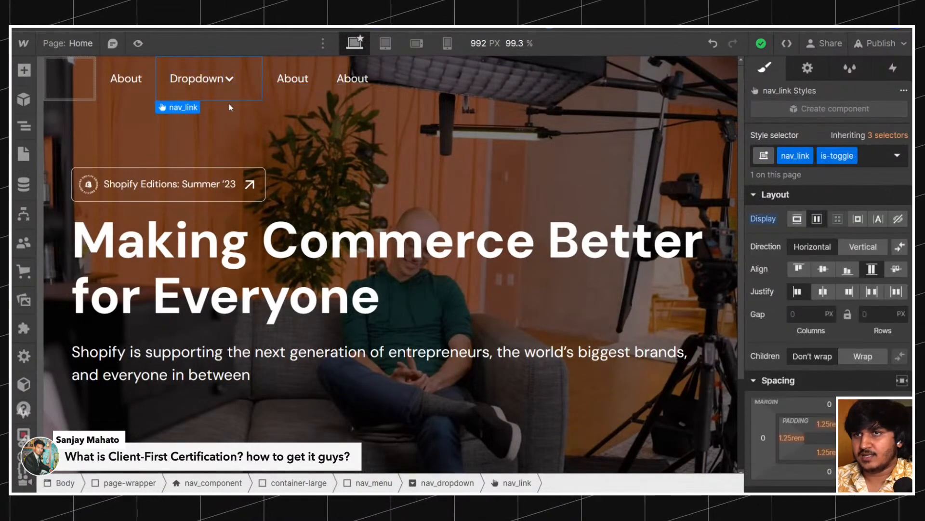
pyautogui.click(806, 314)
pyautogui.write('1rem')
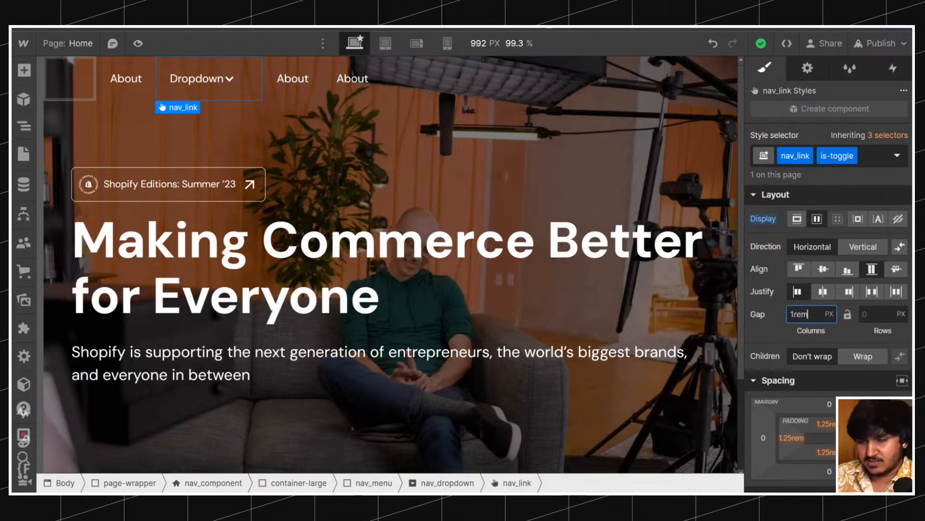
pyautogui.press('Return')
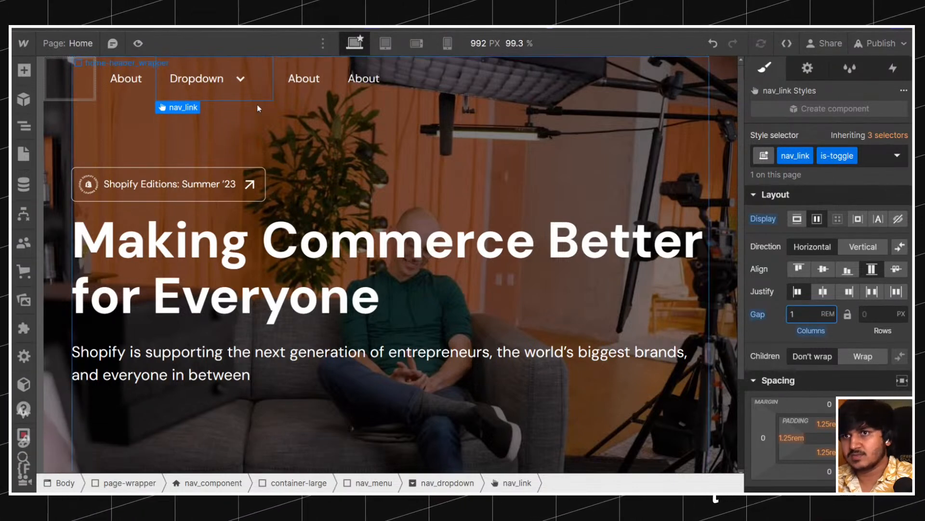
# Set the margins of nav_dropdown_toggle-icon to 0rem on all sides.
pyautogui.click(240, 79)
pyautogui.click(891, 375)
pyautogui.write('0rem')
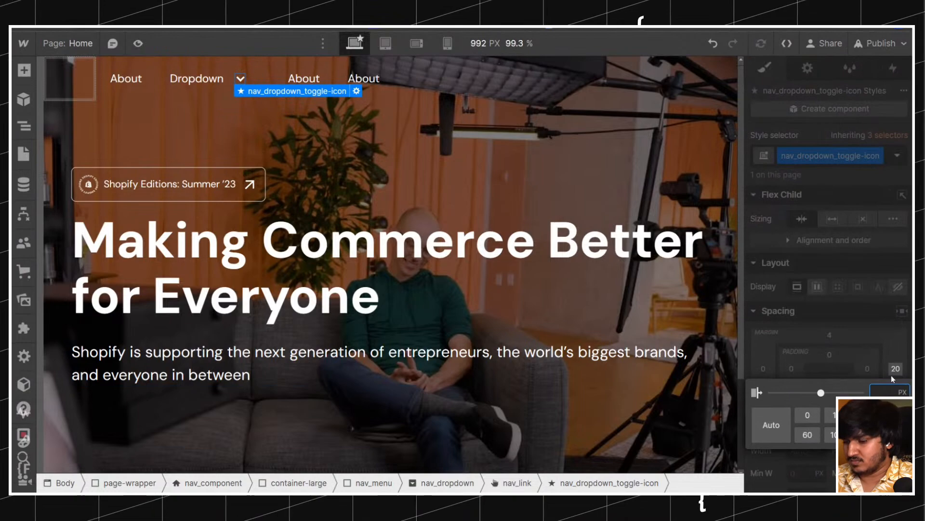
pyautogui.press('Return')
pyautogui.keyDown('shift'); pyautogui.click(892, 375); pyautogui.keyUp('shift')
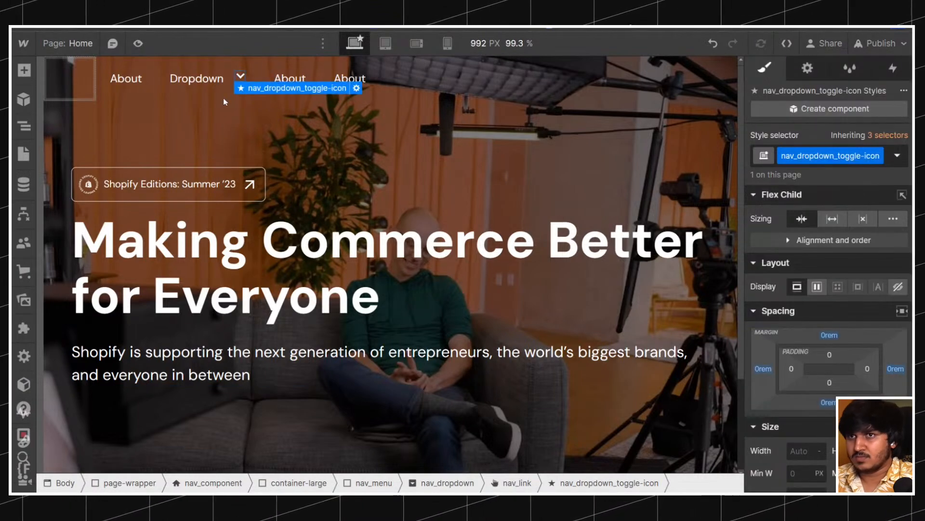
# Center-align the dropdown toggle's contents vertically and delete the About link before the dropdown.
pyautogui.click(217, 85)
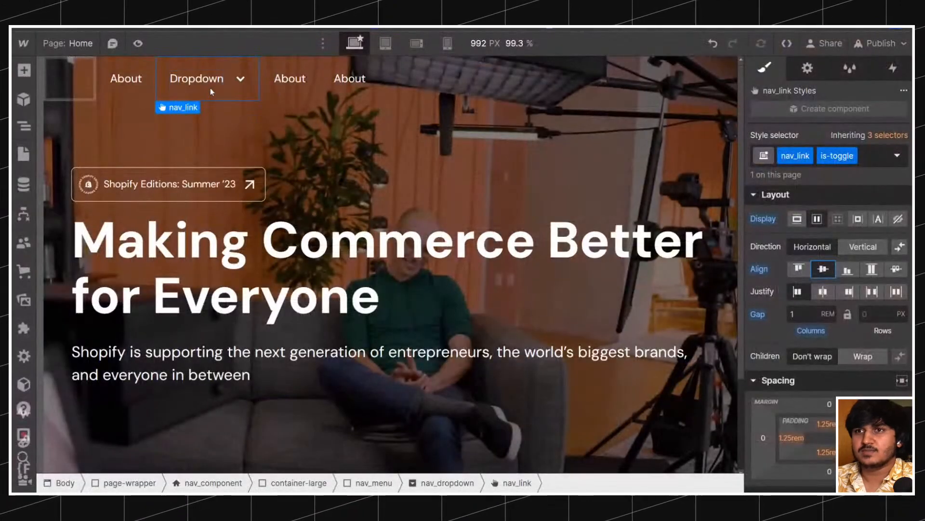
pyautogui.moveTo(224, 79); pyautogui.dragTo(131, 88)
# Insert an Image element inside nav_brand-link and browse the image assets for a logo.
pyautogui.click(85, 83)
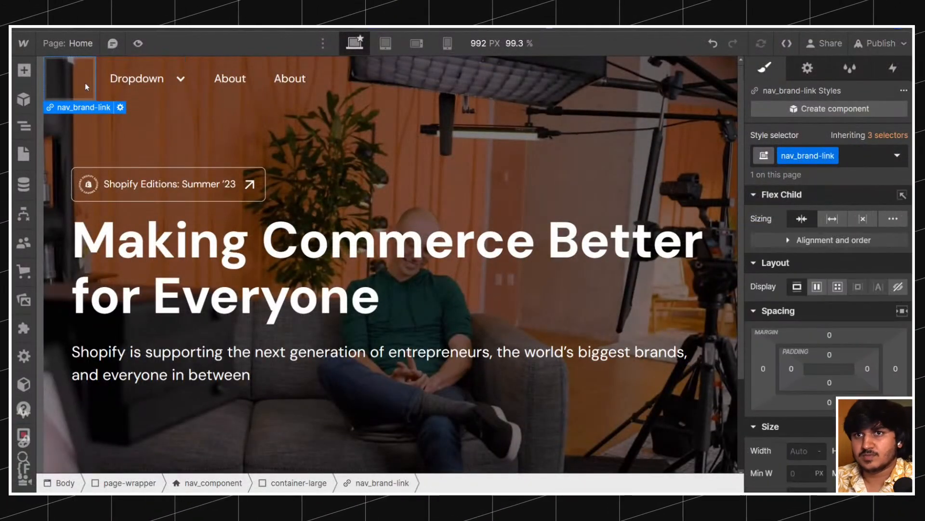
pyautogui.hotkey('ctrl', 'k')
pyautogui.write('image')
pyautogui.press('Return')
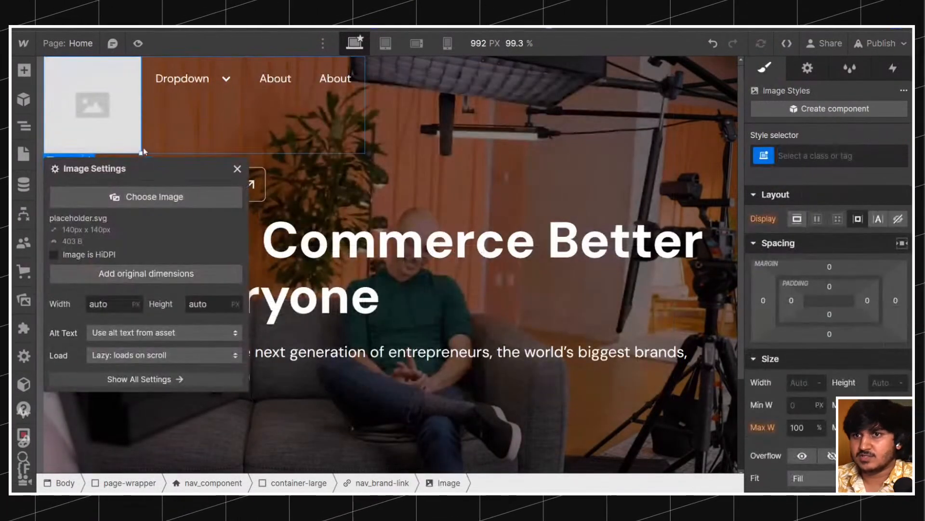
pyautogui.click(134, 189)
pyautogui.scroll(-10, 114, 224)
pyautogui.scroll(10, 115, 225)
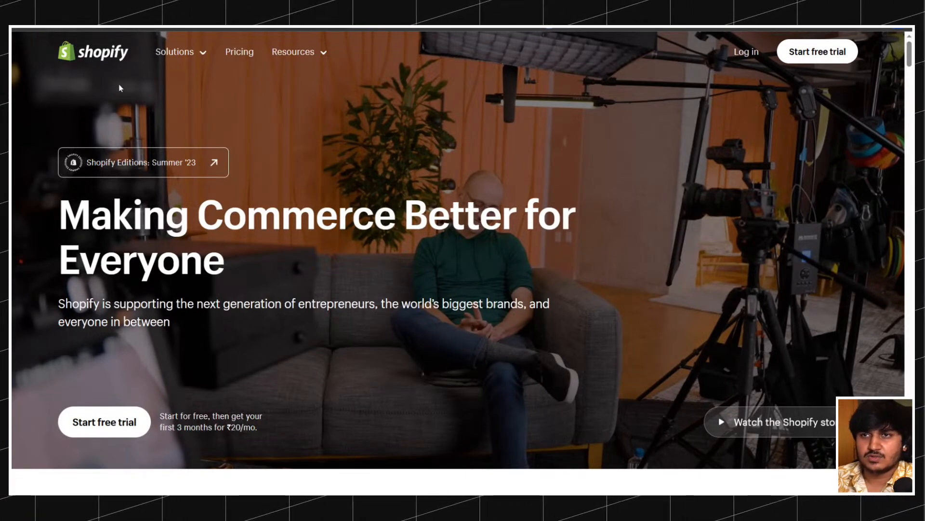
# Open the inspector on the live Shopify site and pick the header logo's SVG element.
pyautogui.hotkey('ctrl', 'shift', 'i')
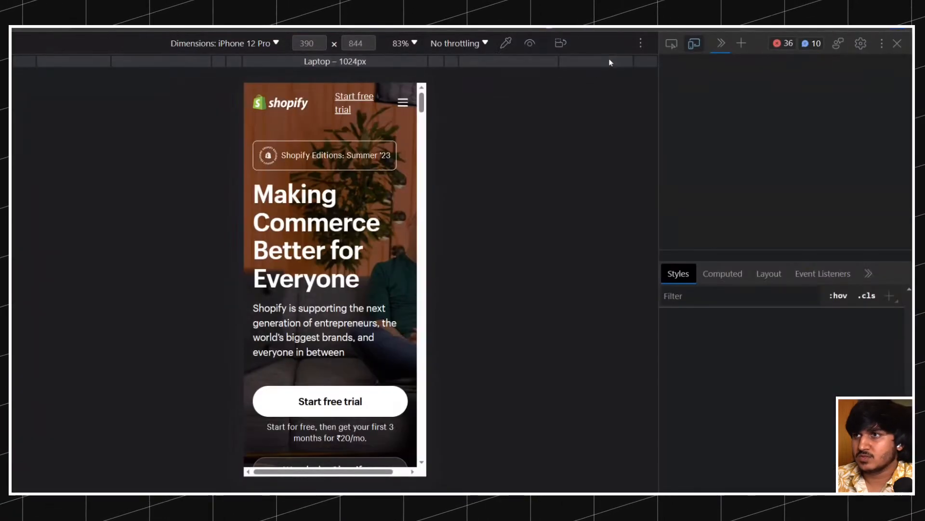
pyautogui.hotkey('ctrl', 'shift', 'c')
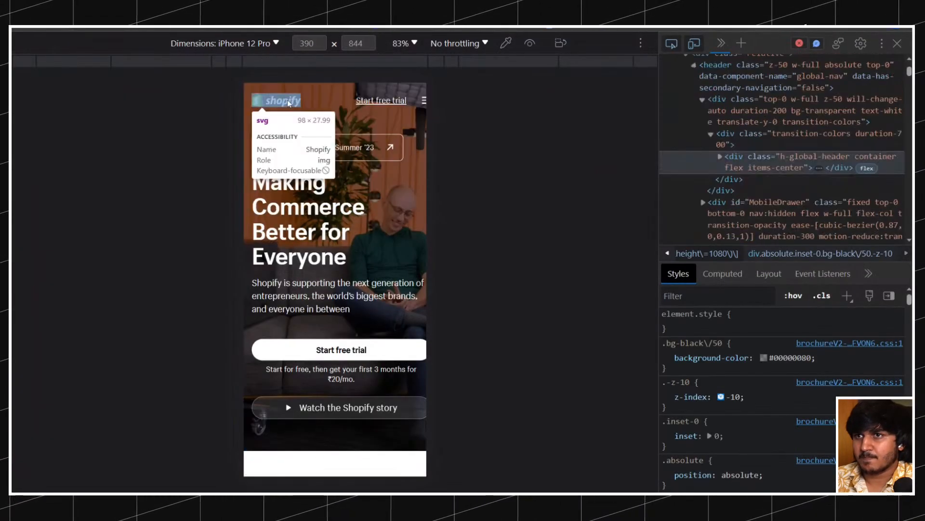
pyautogui.click(265, 101)
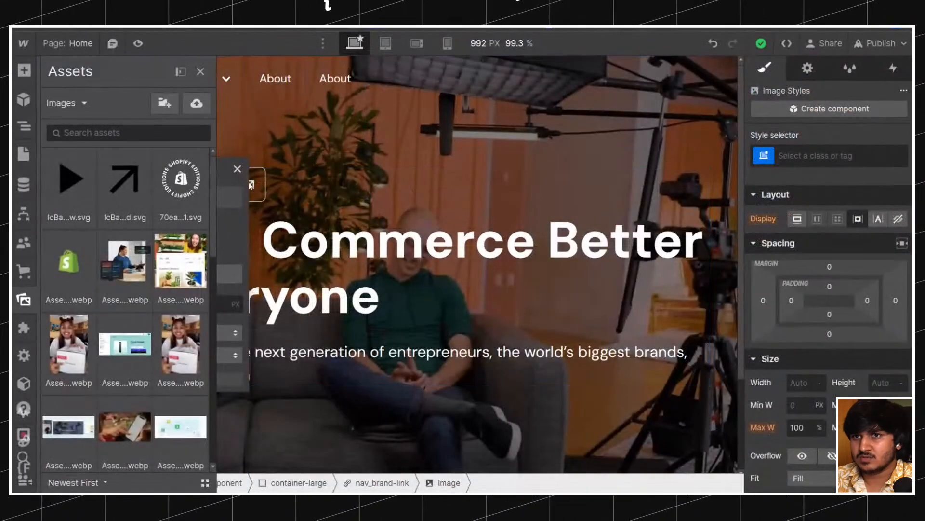
# Paste the Shopify logo as an icon-embed-custom element inside nav_brand-link and delete the placeholder image.
pyautogui.click(201, 72)
pyautogui.click(86, 86)
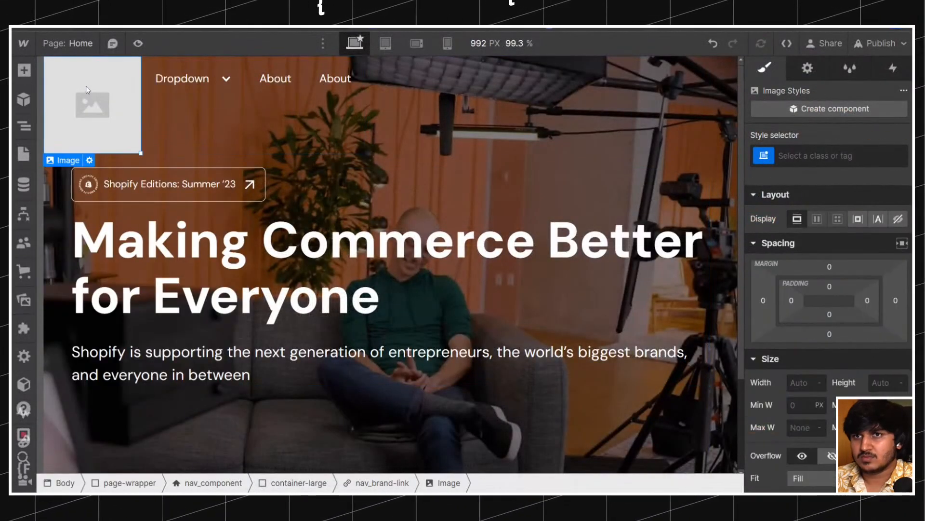
pyautogui.hotkey('ctrl', 'v')
pyautogui.click(563, 306)
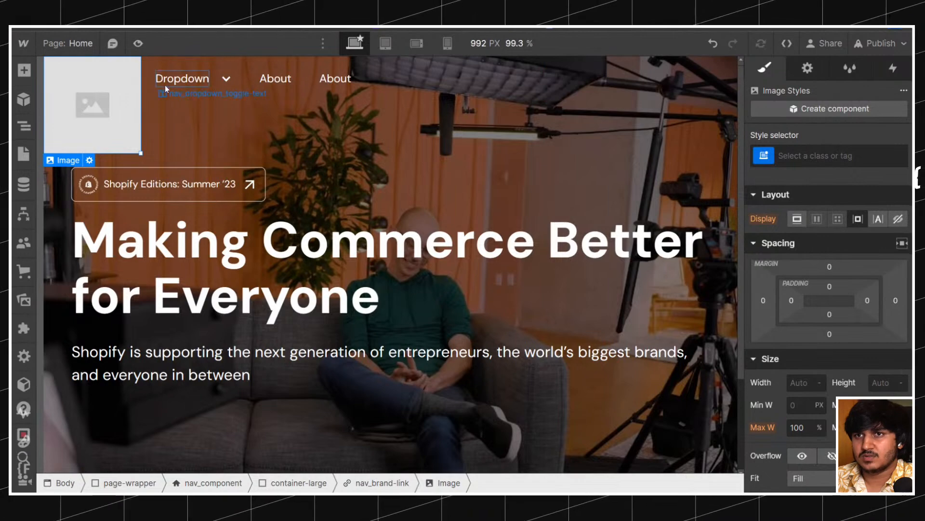
pyautogui.press('Delete')
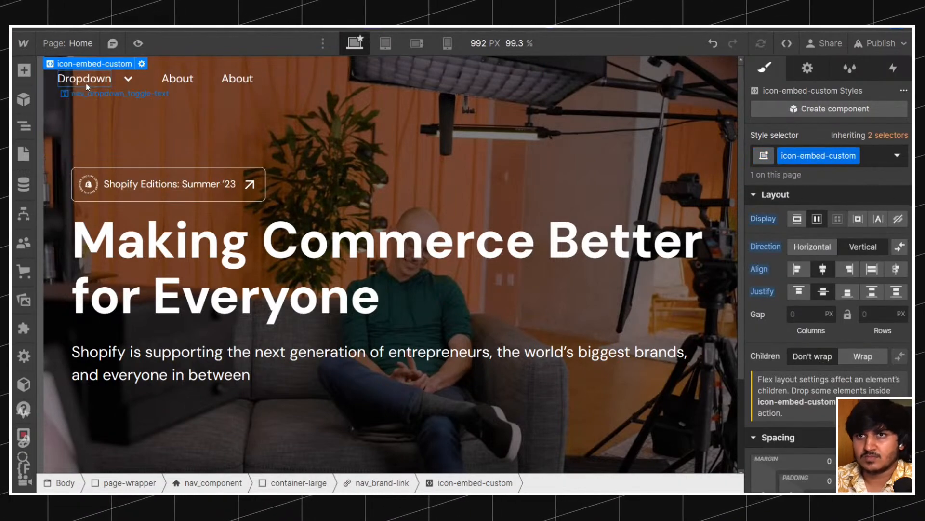
# Set the icon-embed-custom logo's width to 8rem and its height to Auto.
pyautogui.click(28, 129)
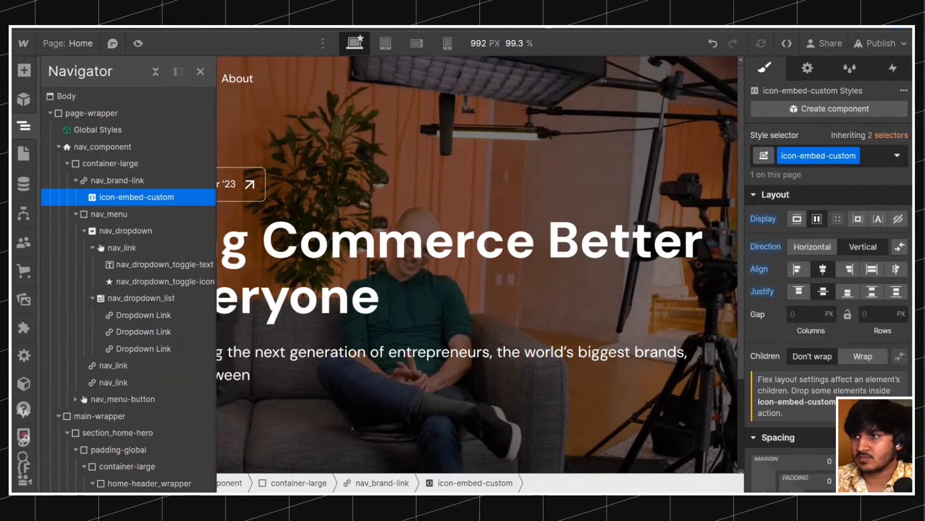
pyautogui.click(795, 226)
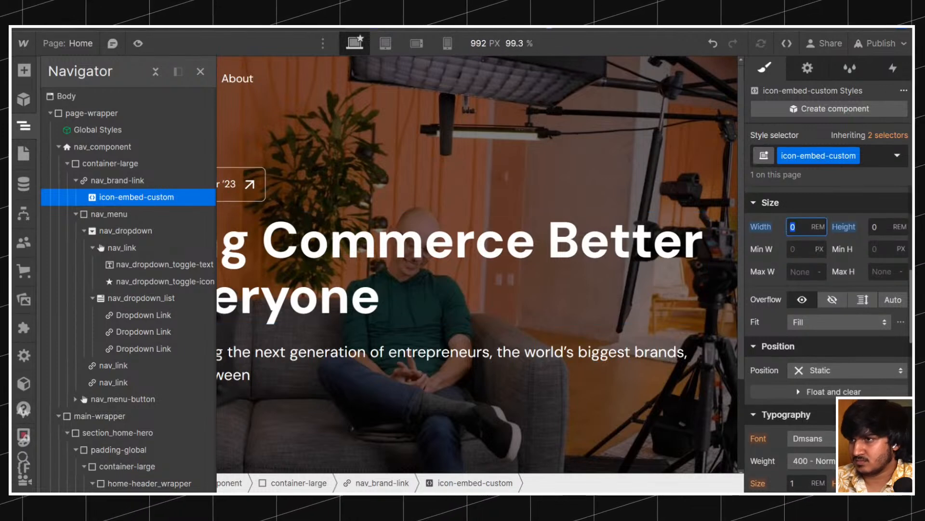
pyautogui.write('2')
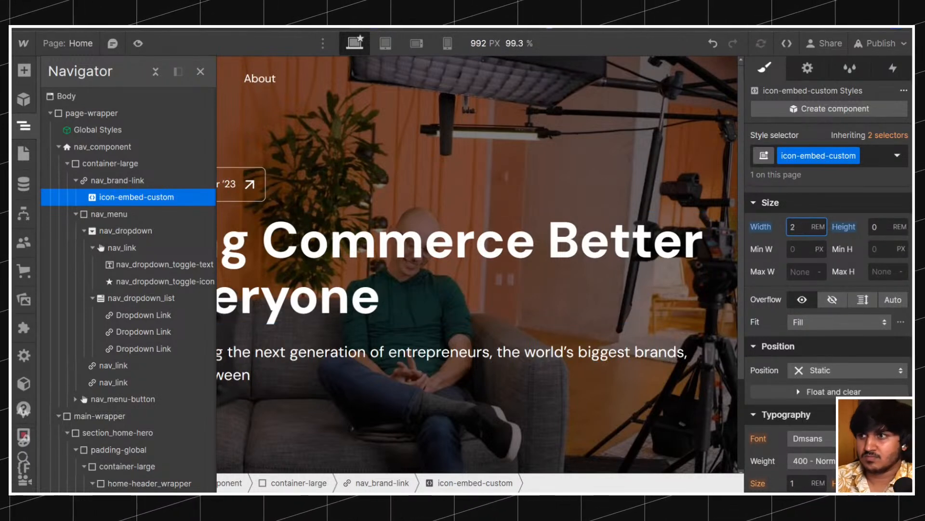
pyautogui.press('BackSpace')
pyautogui.write('8')
pyautogui.click(900, 226)
pyautogui.click(887, 324)
# Expand the logo's SVG element in the live Shopify site's inspector to examine its code.
pyautogui.click(264, 120)
pyautogui.click(102, 77)
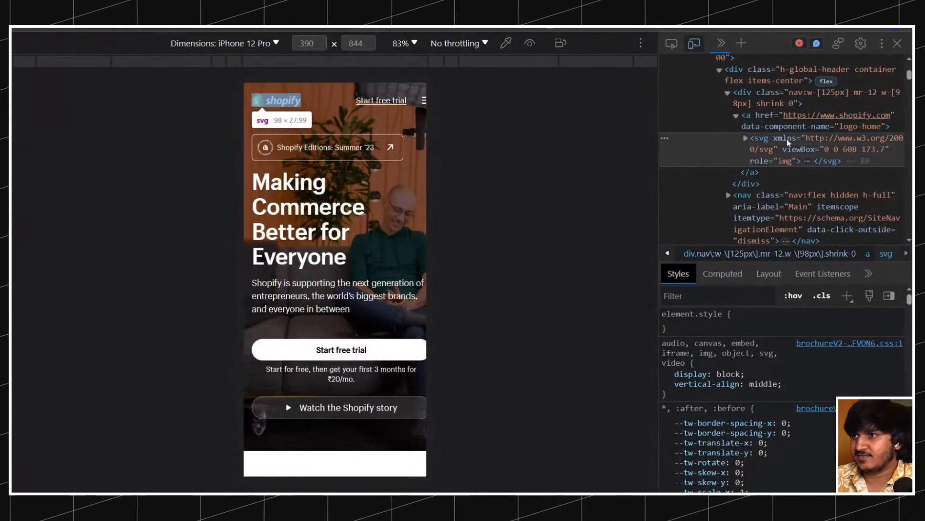
pyautogui.click(745, 138)
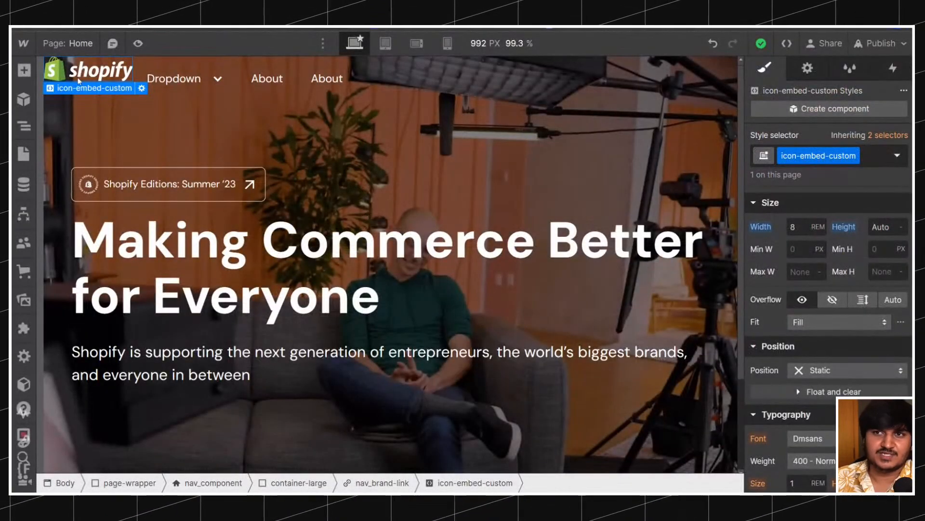
# Rename the logo embed's class icon-embed-custom to nav_brand-logo.
pyautogui.doubleClick(824, 155)
pyautogui.hotkey('ctrl', 'v')
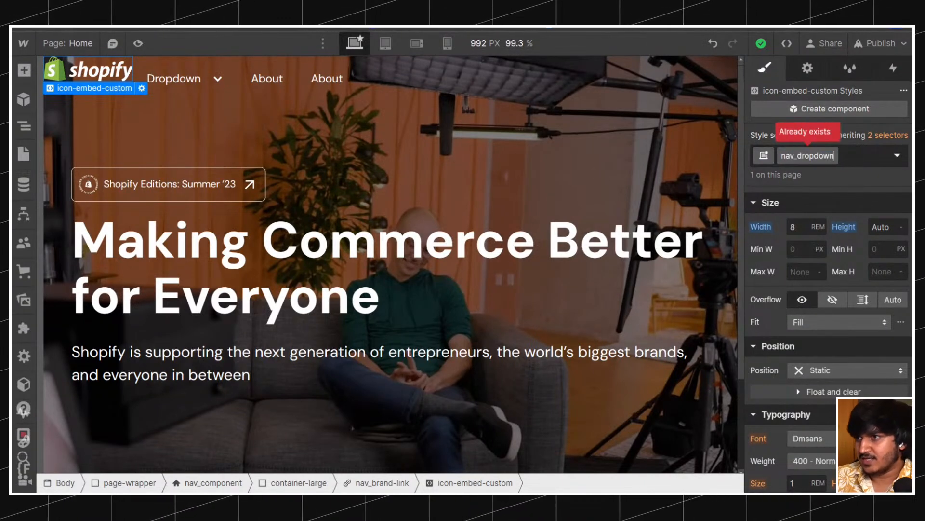
pyautogui.press('BackSpace')
pyautogui.press('BackSpace')
pyautogui.press('BackSpace')
pyautogui.press('BackSpace')
pyautogui.press('BackSpace')
pyautogui.press('BackSpace')
pyautogui.press('BackSpace')
pyautogui.press('BackSpace')
pyautogui.press('BackSpace')
pyautogui.write('_brand-logo')
pyautogui.press('Return')
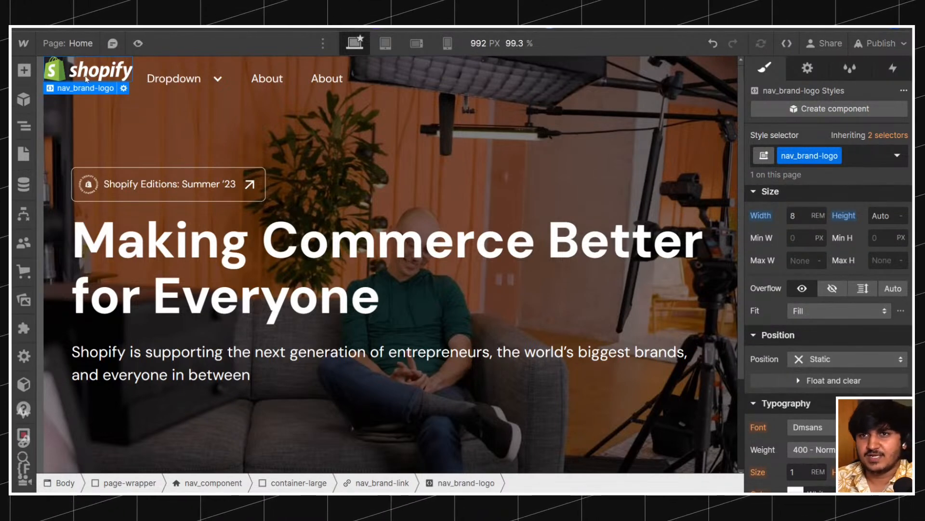
pyautogui.click(24, 126)
pyautogui.click(116, 180)
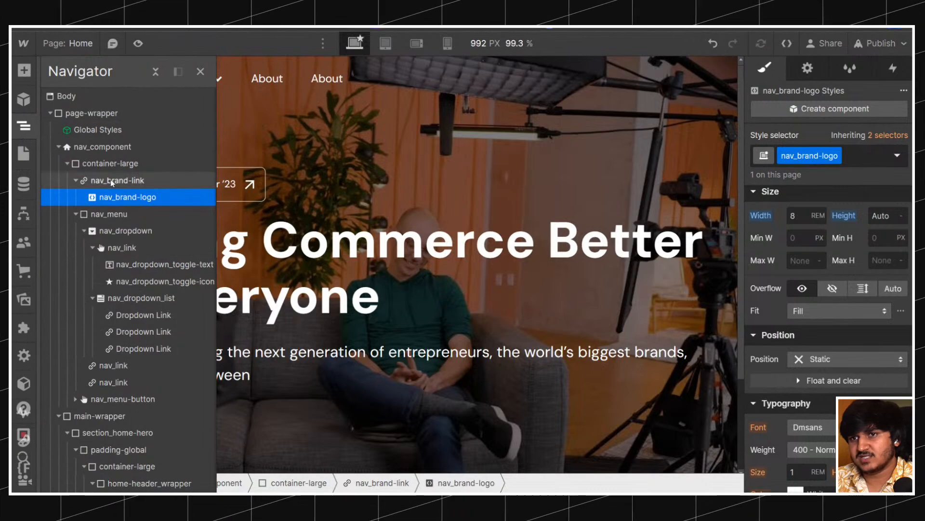
pyautogui.click(128, 197)
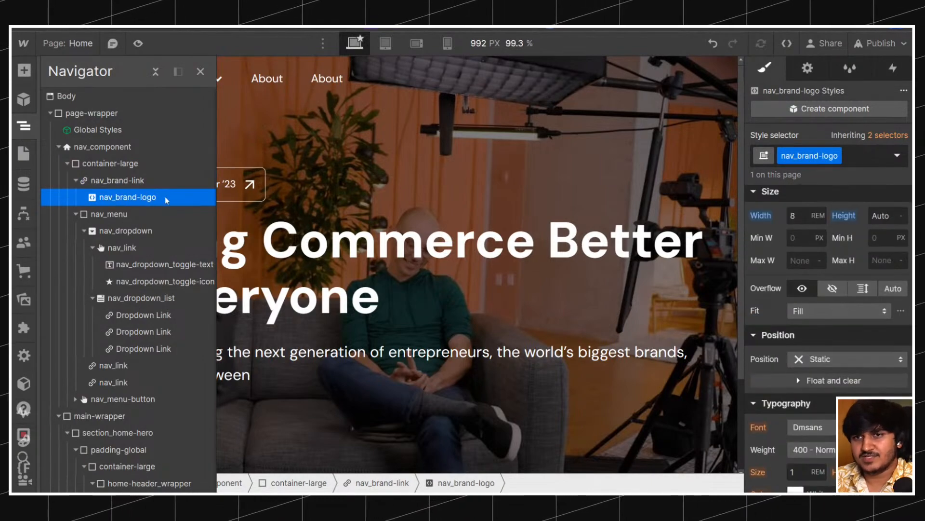
pyautogui.click(317, 106)
pyautogui.click(108, 77)
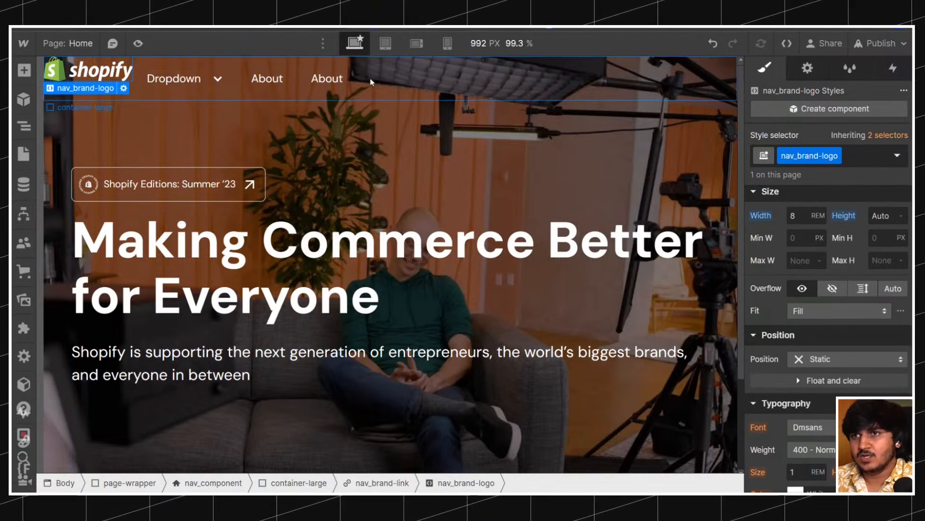
# Set the canvas width to 1280 px.
pyautogui.click(479, 44)
pyautogui.write('1280')
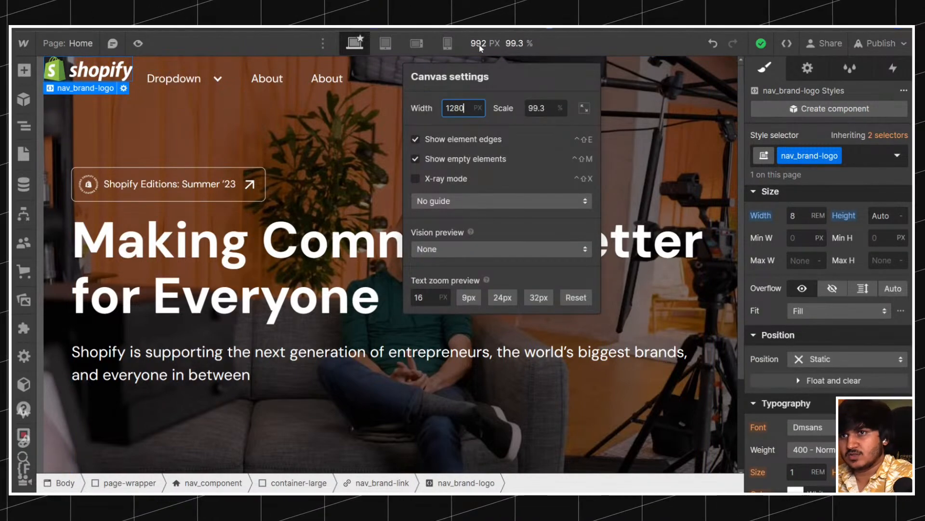
pyautogui.press('Return')
# Wrap the navbar's container-large in a Div Block and give it the existing class padding-global.
pyautogui.click(482, 77)
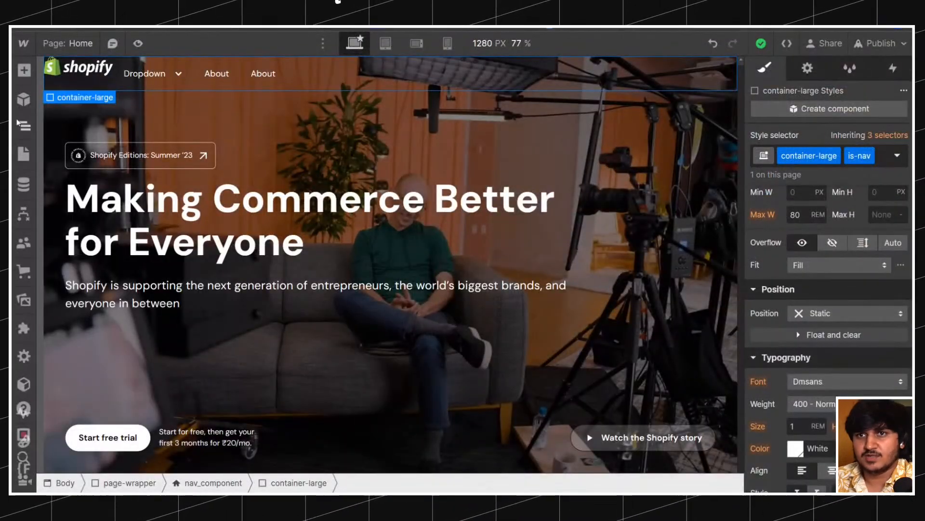
pyautogui.click(24, 125)
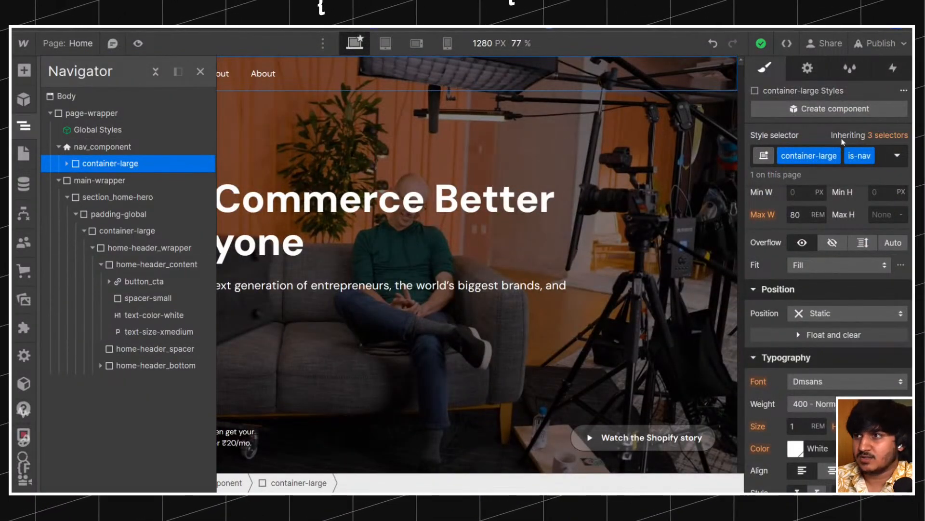
pyautogui.rightClick(398, 85)
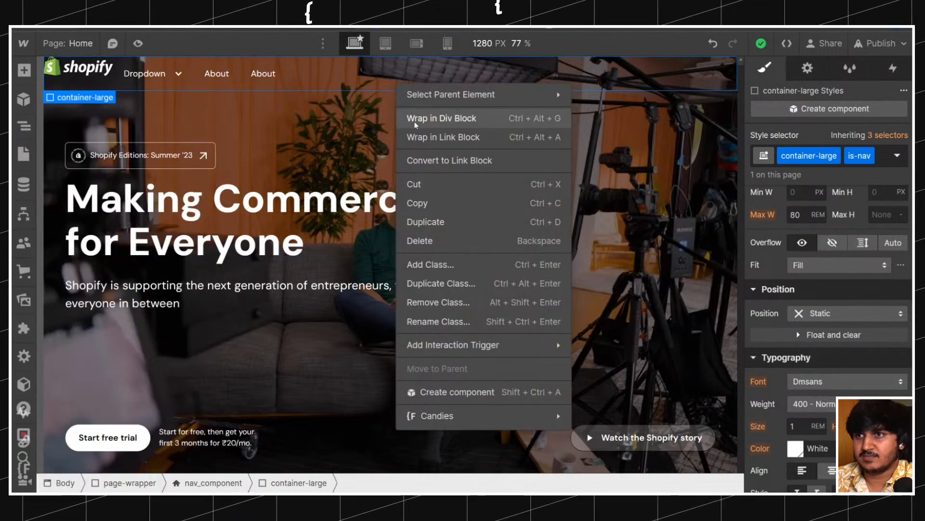
pyautogui.click(414, 120)
pyautogui.hotkey('ctrl', 'Return')
pyautogui.write('padglo')
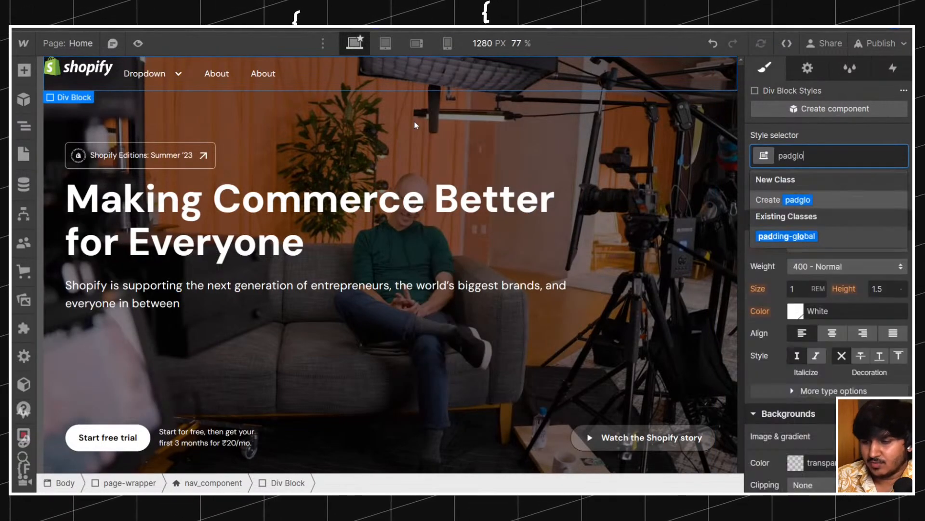
pyautogui.press('Down')
pyautogui.press('Return')
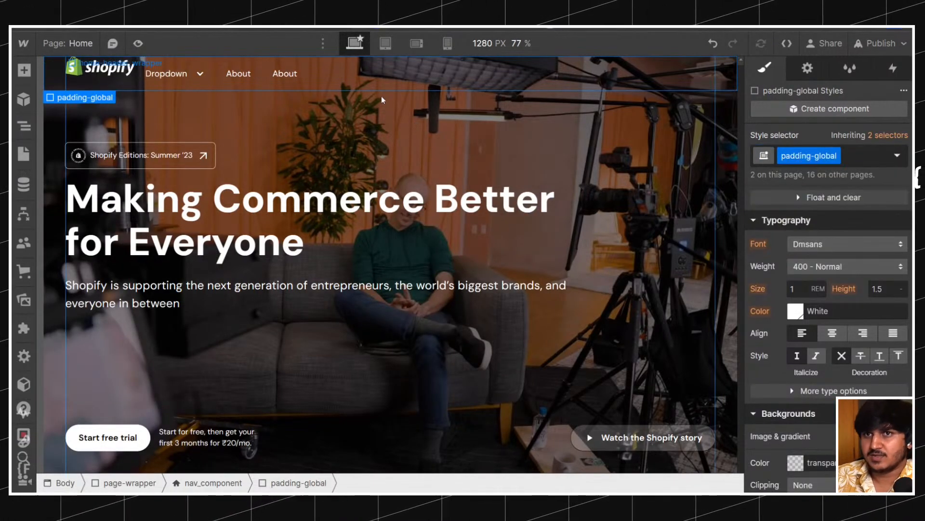
# Center-align the items of the navbar's container-large is-nav vertically and close the inspector on the live Shopify site.
pyautogui.click(336, 73)
pyautogui.scroll(7, 826, 193)
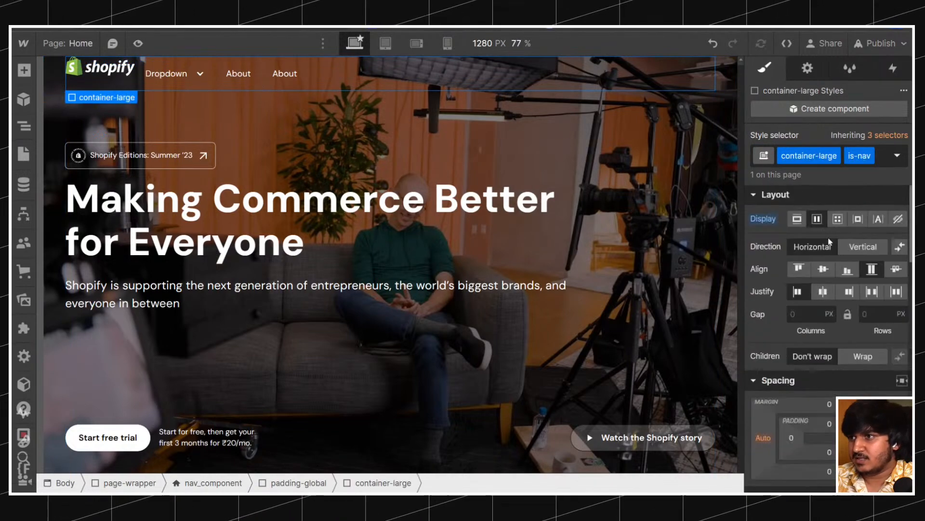
pyautogui.click(820, 270)
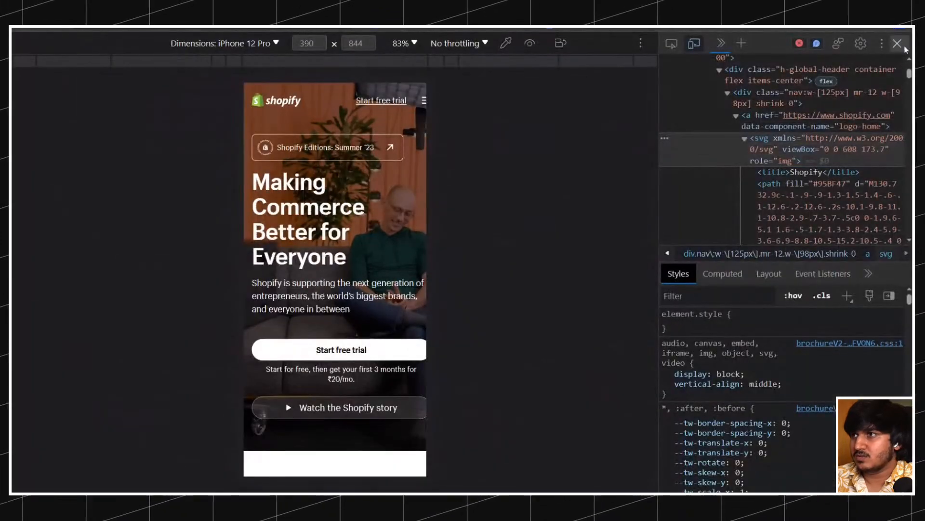
pyautogui.click(900, 44)
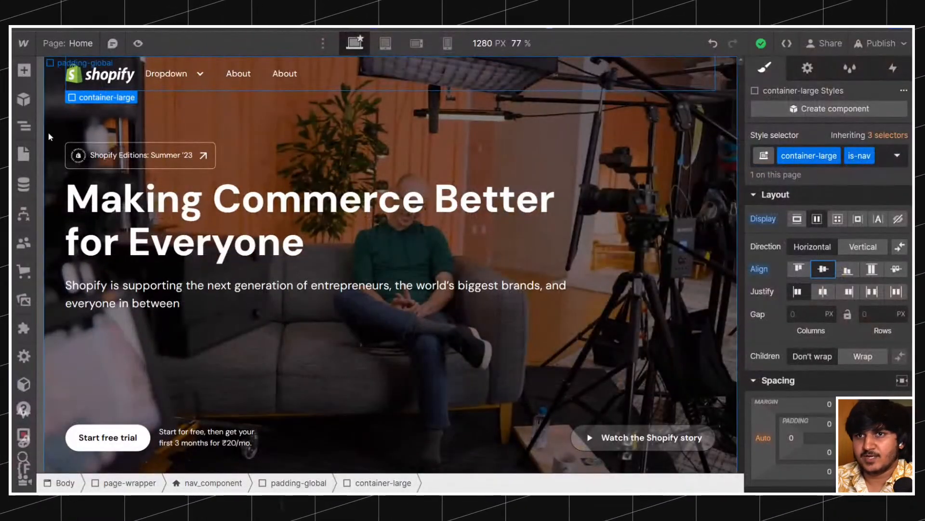
# Set the nav_menu element's flex child sizing to grow if possible inside the navbar's container-large.
pyautogui.click(24, 126)
pyautogui.click(75, 180)
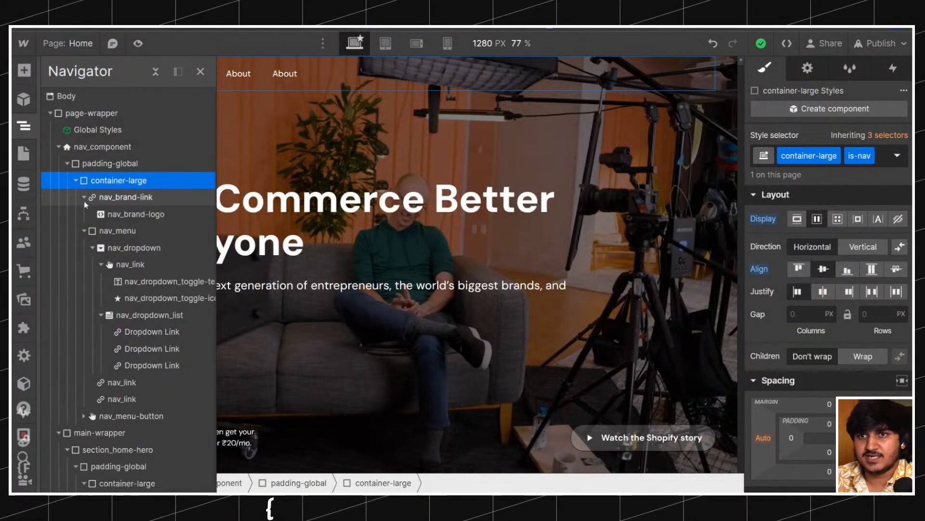
pyautogui.click(84, 196)
pyautogui.click(83, 213)
pyautogui.click(118, 214)
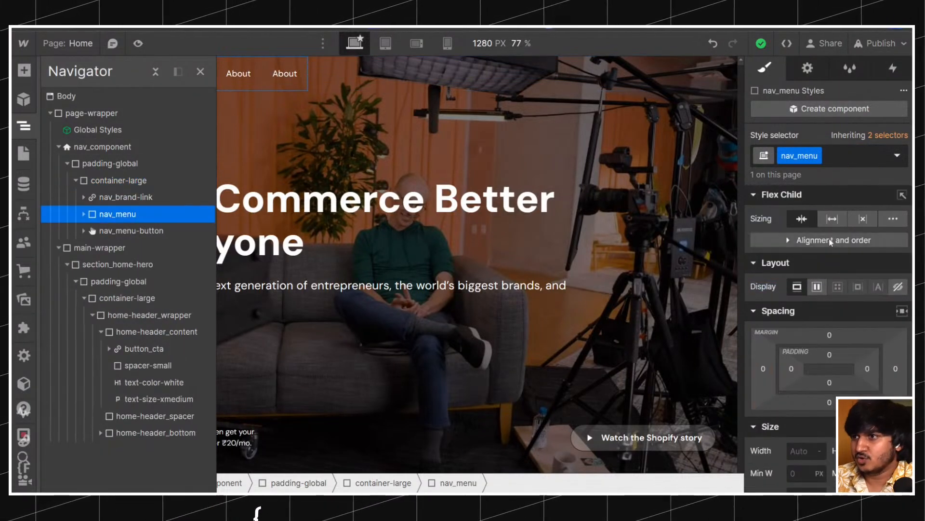
pyautogui.click(831, 221)
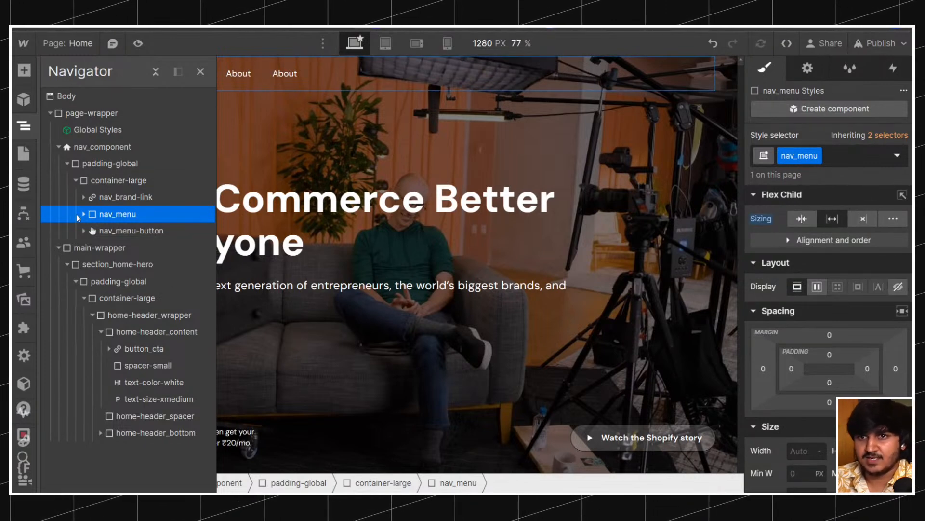
# Add a Div Block inside nav_menu and move the nav_dropdown and both nav_link elements into it.
pyautogui.click(84, 213)
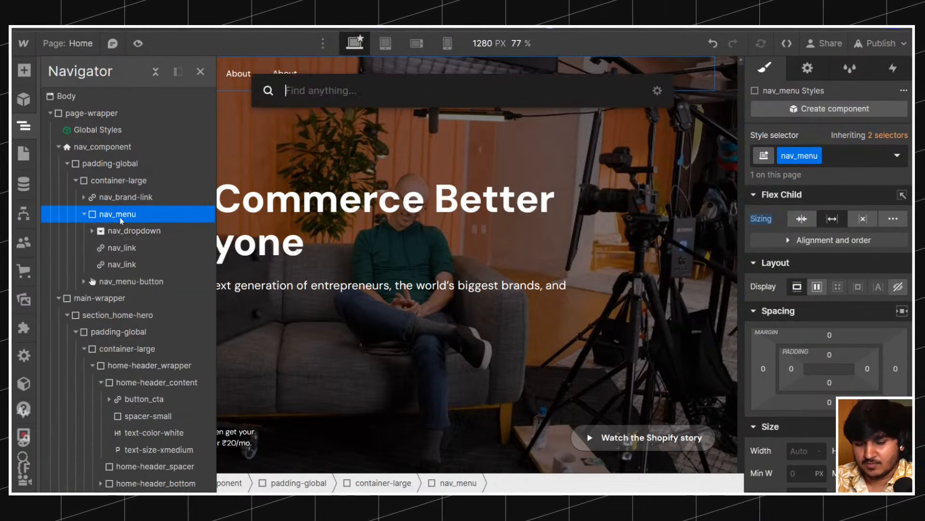
pyautogui.hotkey('ctrl', 'e')
pyautogui.write('d')
pyautogui.press('Return')
pyautogui.moveTo(119, 282); pyautogui.dragTo(116, 228)
pyautogui.moveTo(124, 248)
pyautogui.mouseDown()
pyautogui.moveTo(117, 234)
pyautogui.moveTo(123, 265)
pyautogui.mouseUp()
pyautogui.click(121, 282)
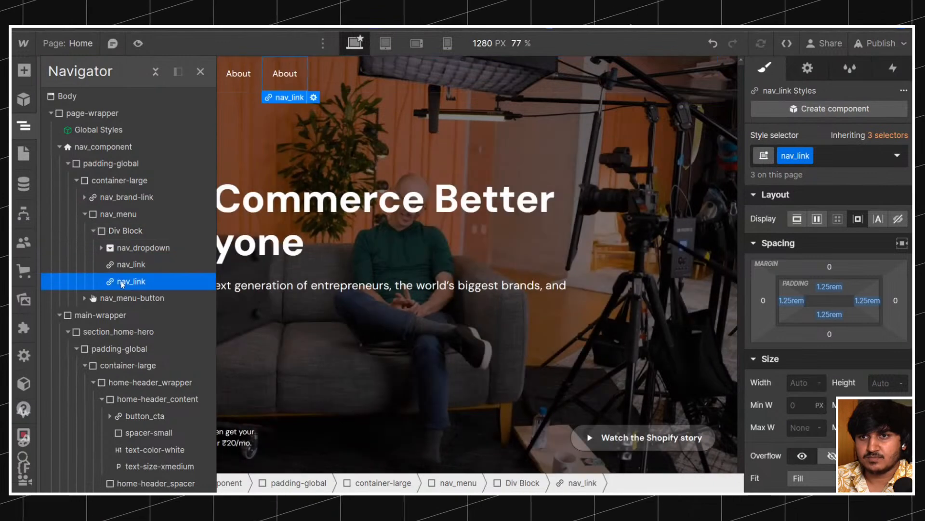
# Give the Div Block around the nav links the new class nav_links-wrapper.
pyautogui.click(131, 224)
pyautogui.hotkey('ctrl', 'Return')
pyautogui.write('nav_')
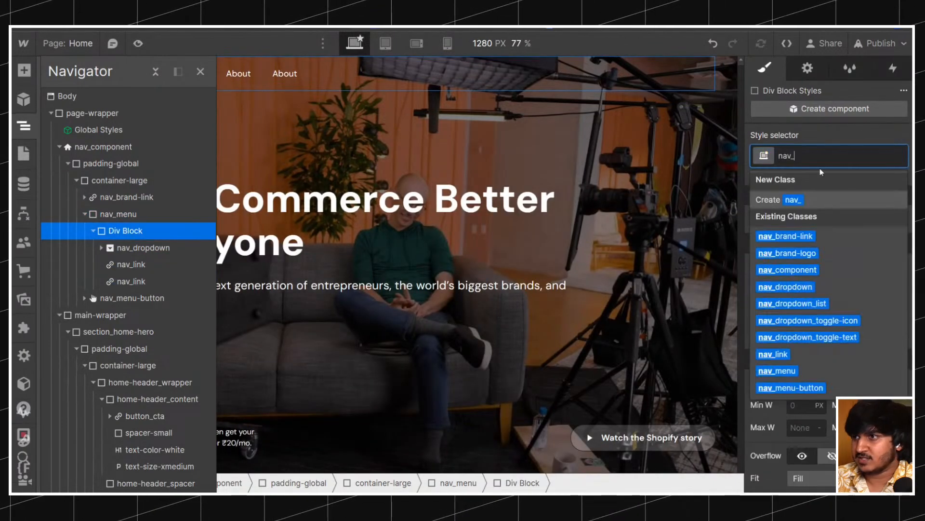
pyautogui.write('links-wrapper')
pyautogui.press('Return')
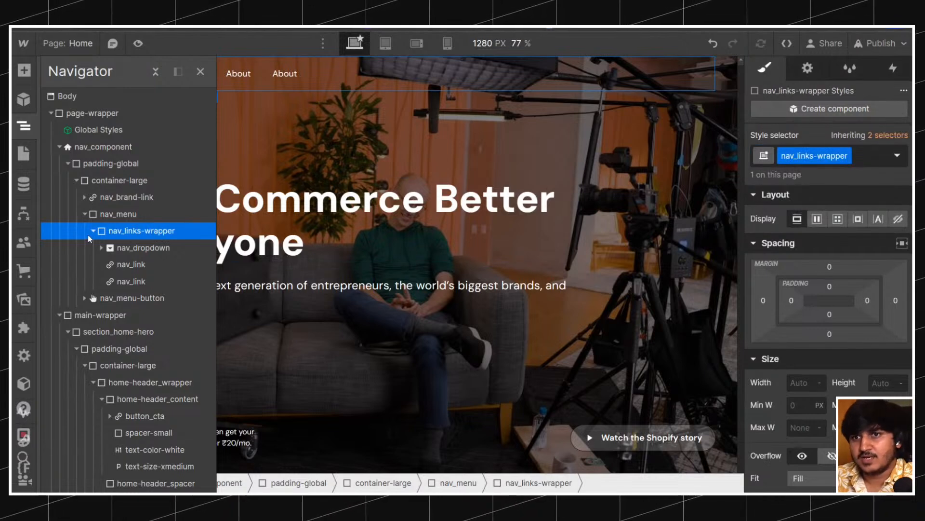
# Add a second Div Block inside nav_menu, directly after nav_links-wrapper.
pyautogui.click(93, 230)
pyautogui.hotkey('ctrl', 'e')
pyautogui.write('d')
pyautogui.press('Return')
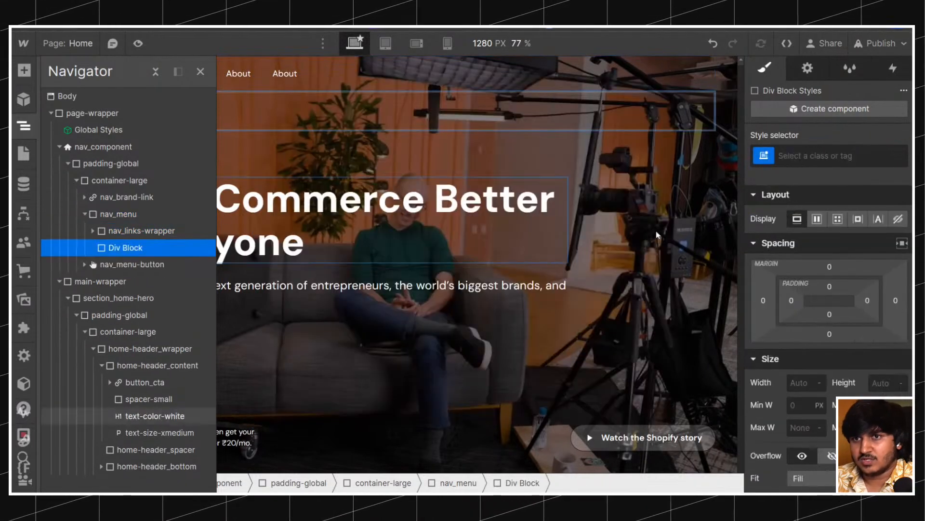
# Give the empty Div Block after nav_links-wrapper the new class nav_menu_right.
pyautogui.hotkey('ctrl', 'Return')
pyautogui.write('nav_')
pyautogui.write('right-')
pyautogui.press('BackSpace')
pyautogui.press('BackSpace')
pyautogui.press('BackSpace')
pyautogui.press('BackSpace')
pyautogui.press('BackSpace')
pyautogui.press('BackSpace')
pyautogui.write('menu_ri')
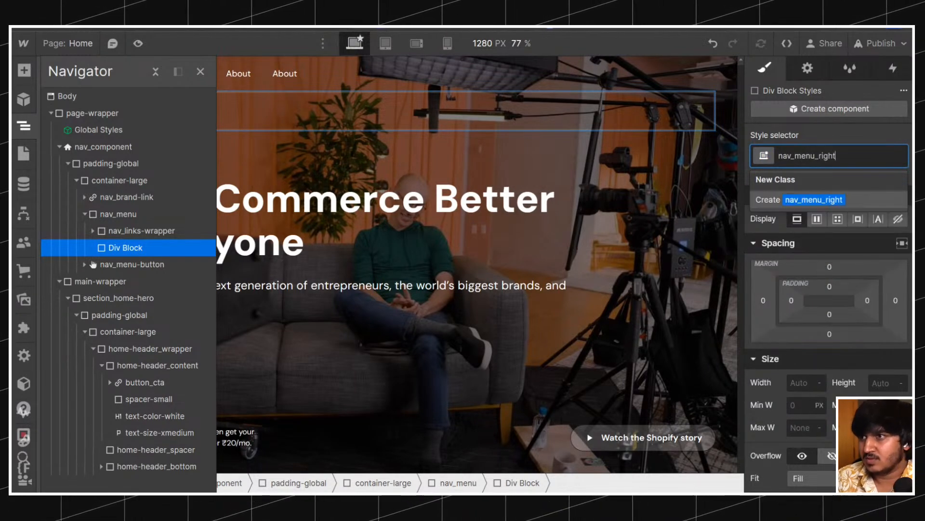
pyautogui.press('Return')
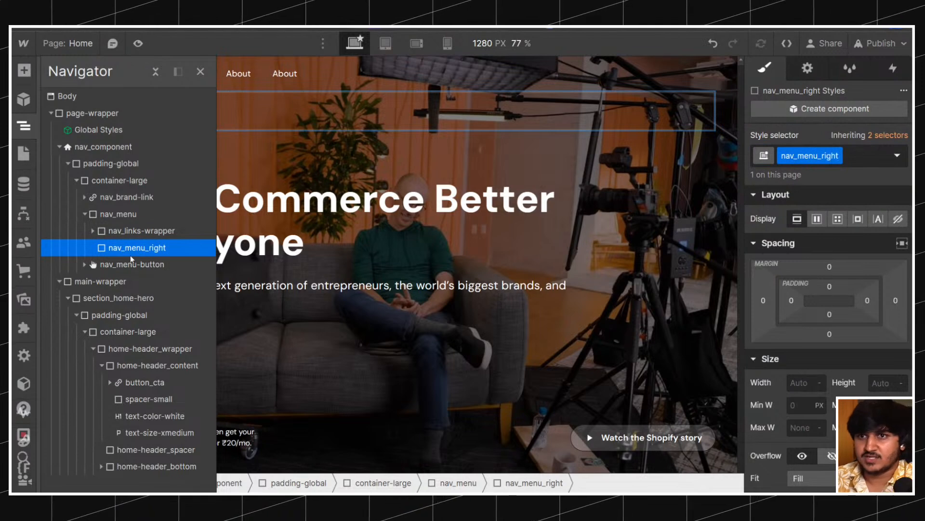
# Add a Button inside nav_menu_right and duplicate it to get two buttons.
pyautogui.click(145, 232)
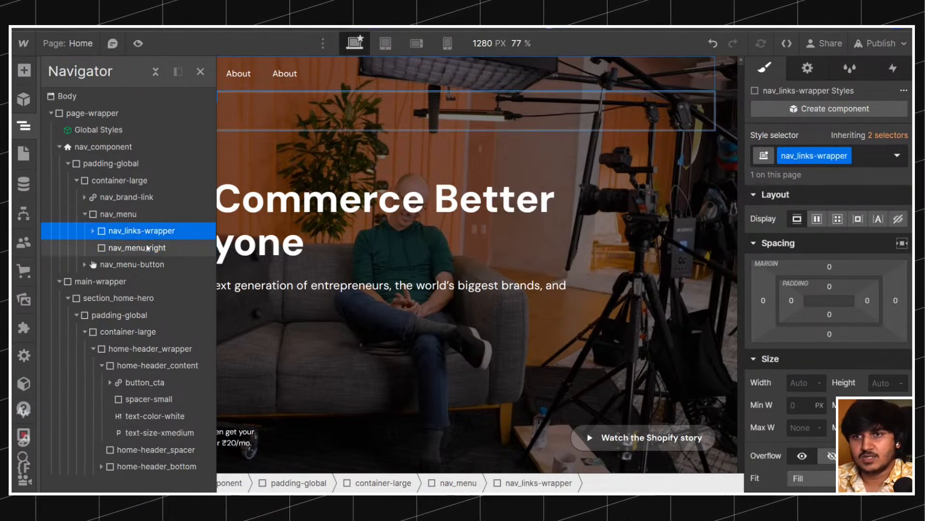
pyautogui.click(132, 249)
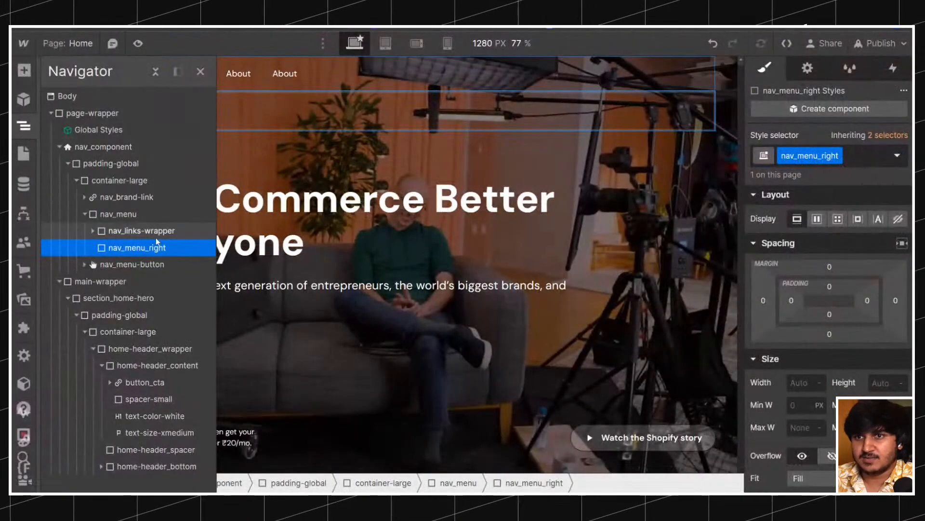
pyautogui.hotkey('ctrl', 'e')
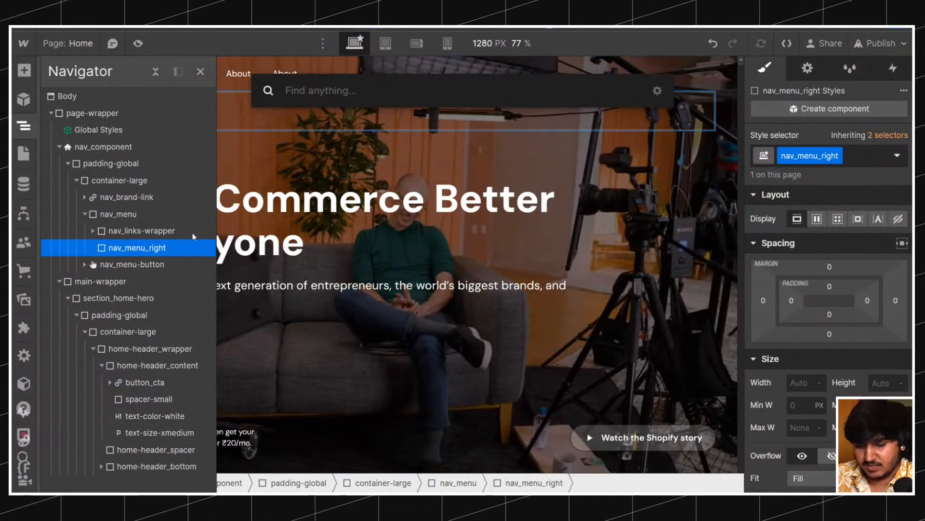
pyautogui.write('but')
pyautogui.press('Return')
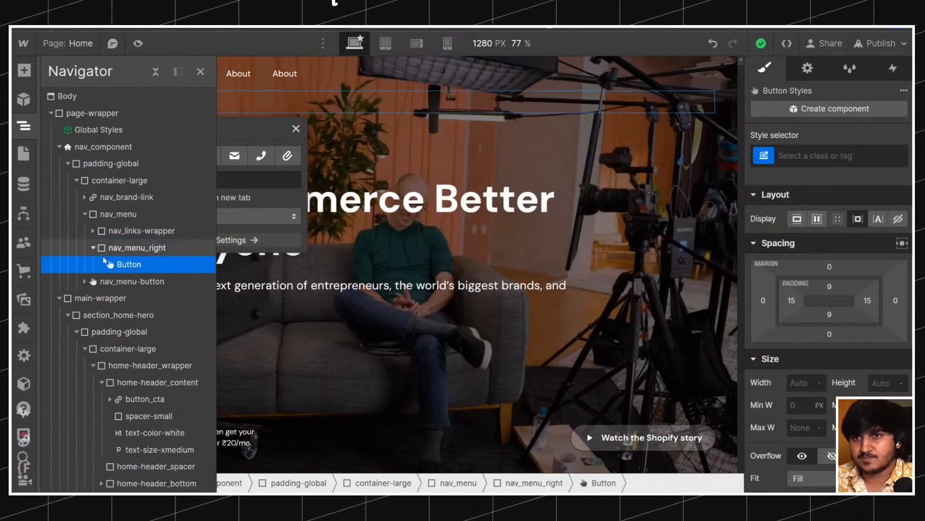
pyautogui.hotkey('ctrl', 'd')
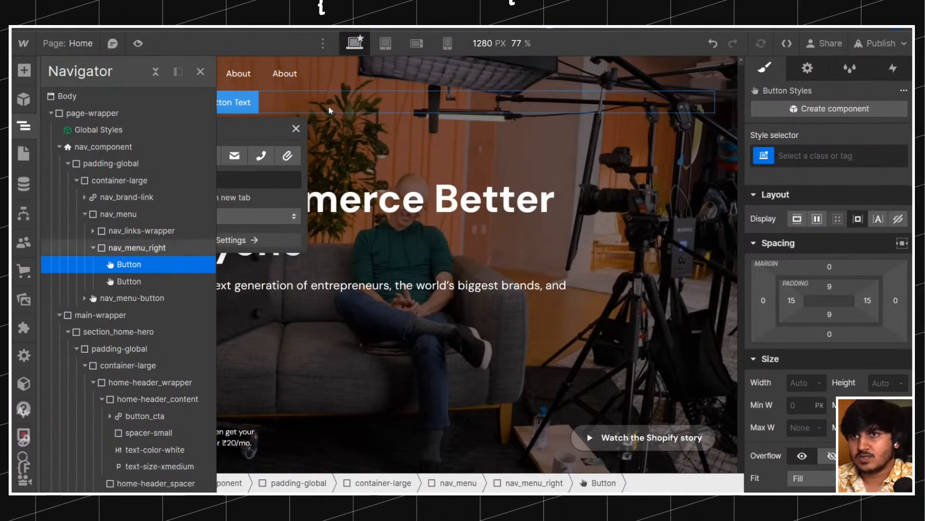
pyautogui.hotkey('ctrl', '-')
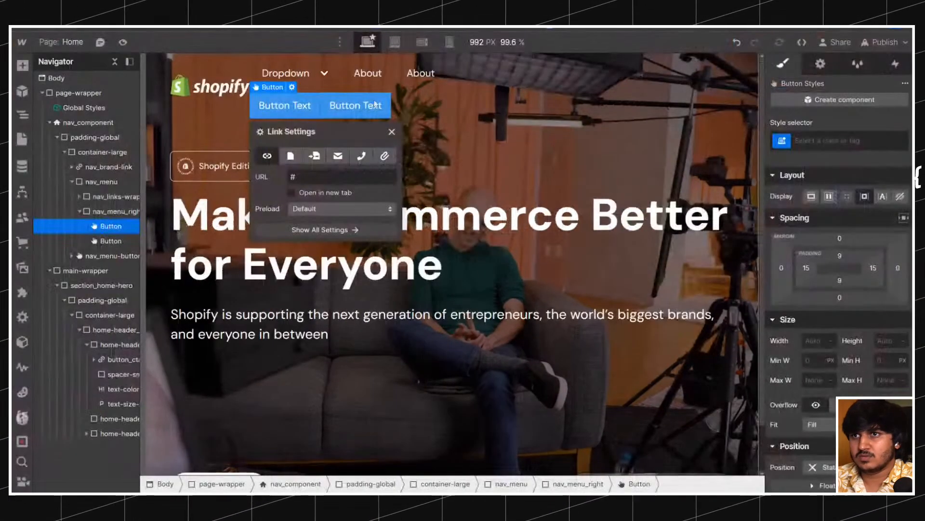
# Set the two nav_menu_right button texts to "Log in" and "Start free trial", matching the live Shopify site.
pyautogui.doubleClick(277, 106)
pyautogui.write('Log In')
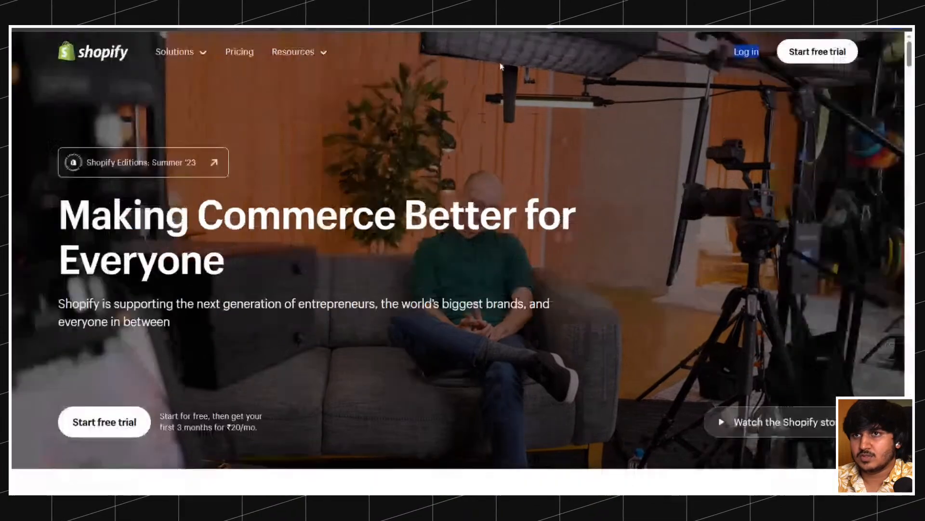
pyautogui.moveTo(829, 112); pyautogui.dragTo(789, 52)
pyautogui.hotkey('ctrl', 'c')
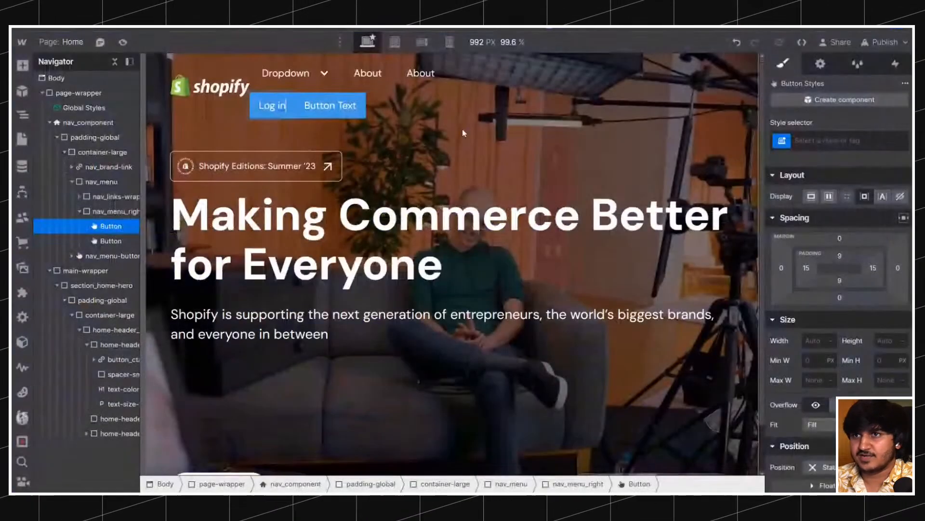
pyautogui.doubleClick(338, 105)
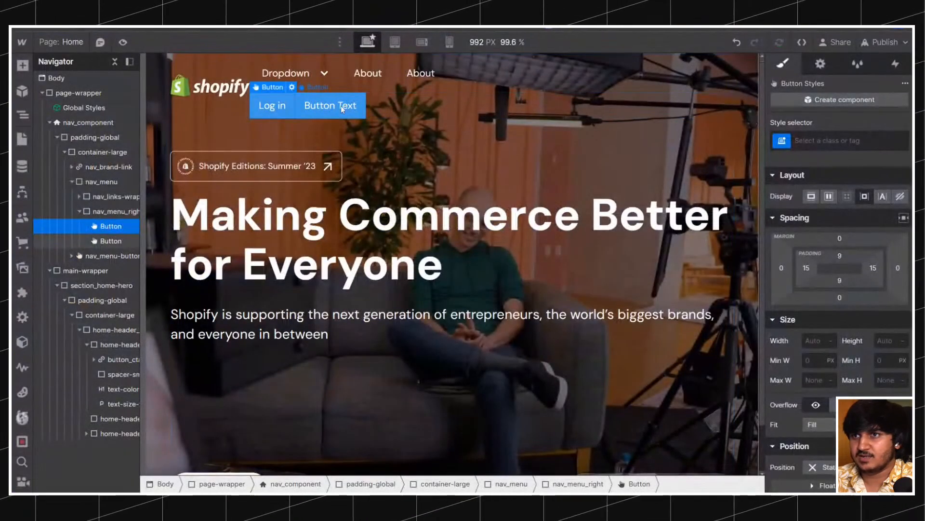
pyautogui.hotkey('ctrl', 'v')
pyautogui.tripleClick(337, 105)
pyautogui.hotkey('ctrl', 'b')
pyautogui.click(330, 120)
pyautogui.click(332, 113)
# Apply the existing class button to the navbar's Start free trial button.
pyautogui.click(829, 140)
pyautogui.write('button')
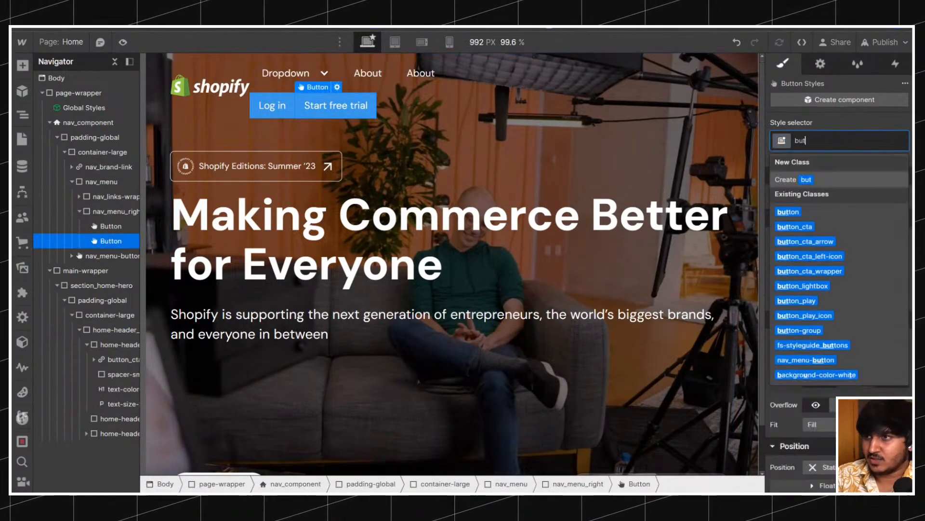
pyautogui.press('Return')
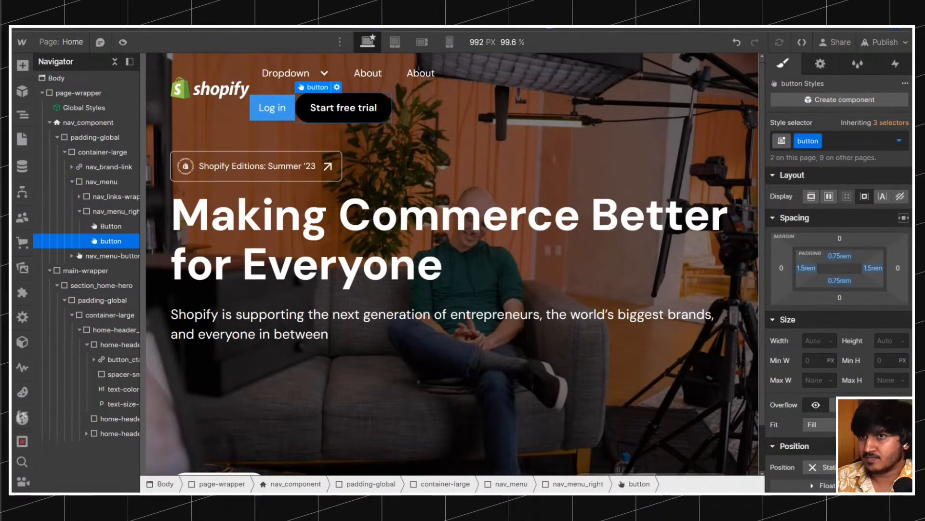
# Check on the live Shopify page how the navbar and its trial button behave while scrolling past the hero.
pyautogui.click(835, 137)
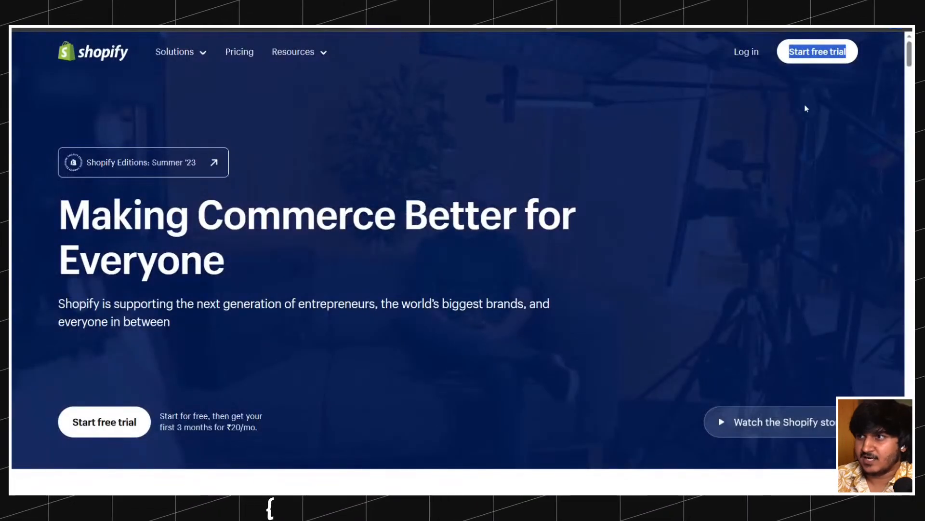
pyautogui.scroll(-10, 634, 376)
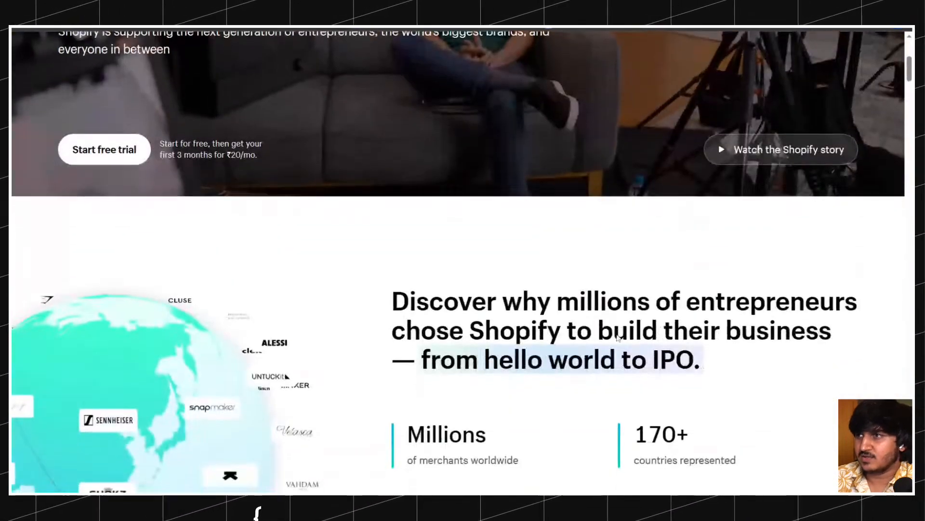
pyautogui.scroll(-5, 632, 256)
pyautogui.scroll(4, 631, 256)
pyautogui.scroll(-5, 837, 203)
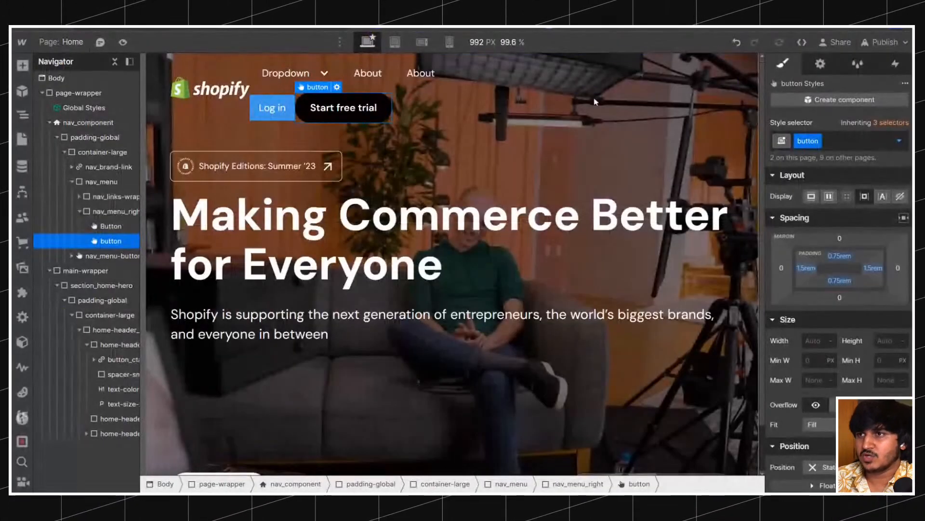
# Try adding a new combo class is-white-v2 to the navbar's Start free trial button.
pyautogui.click(834, 141)
pyautogui.write('is')
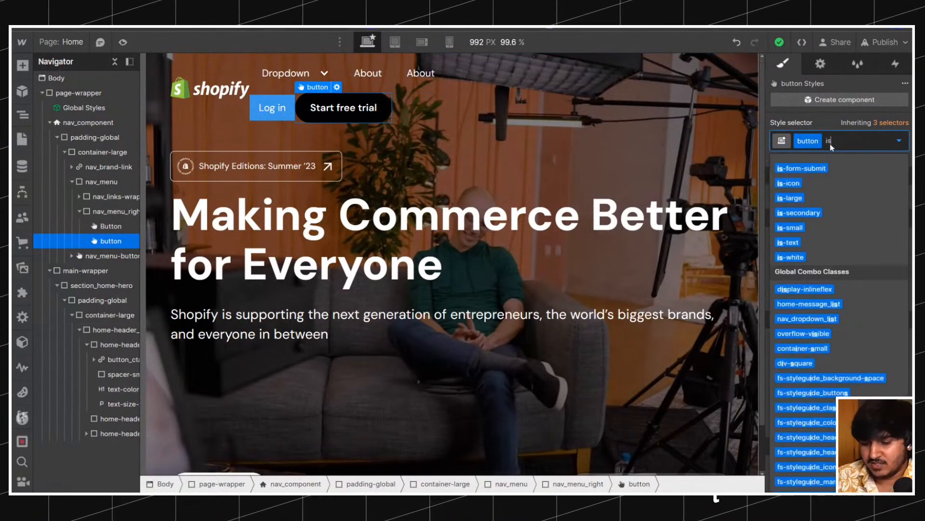
pyautogui.write('-white')
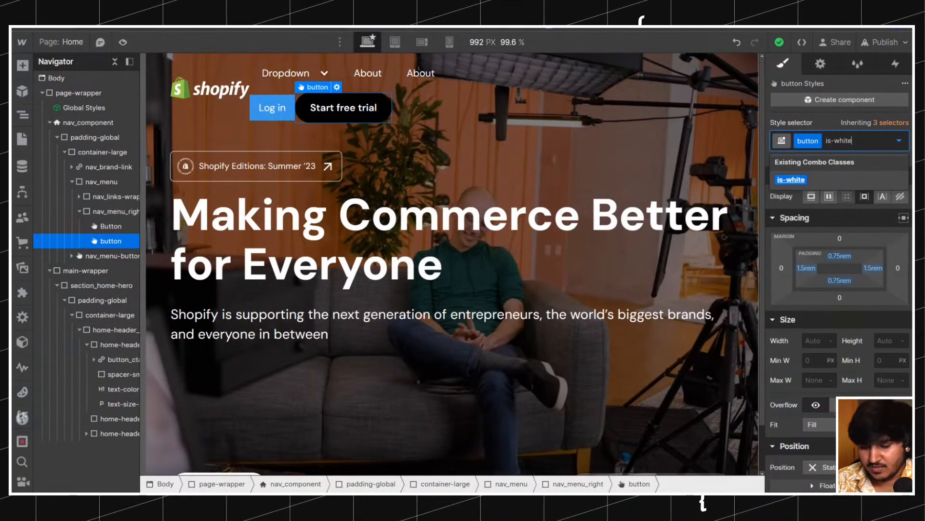
pyautogui.write('-v2')
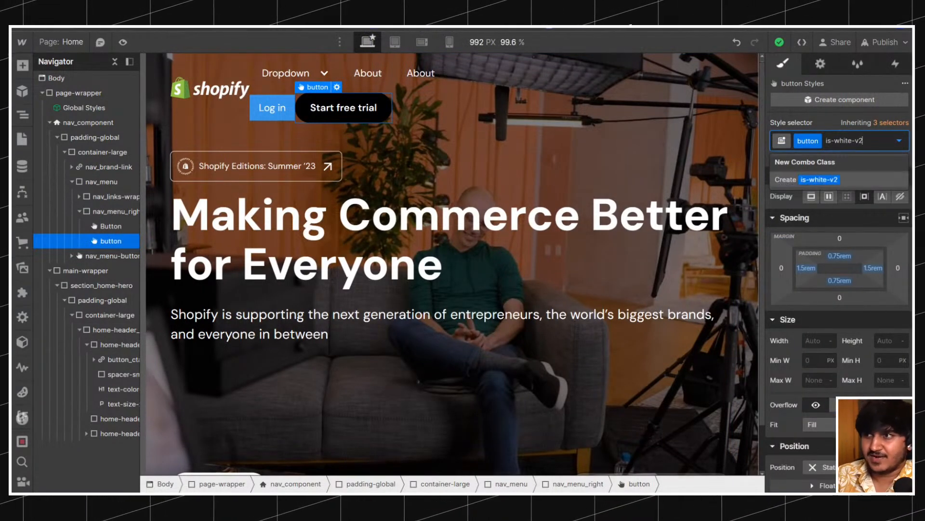
pyautogui.press('Return')
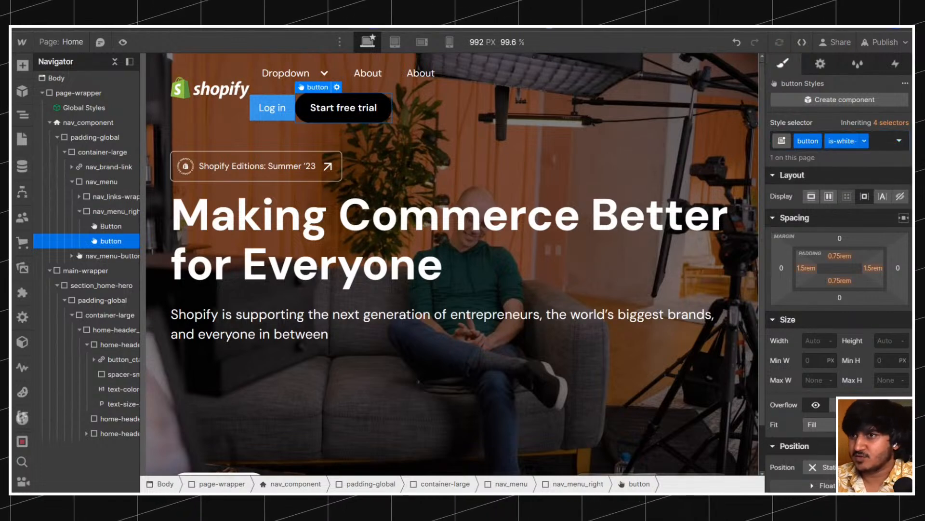
pyautogui.scroll(-5, 816, 217)
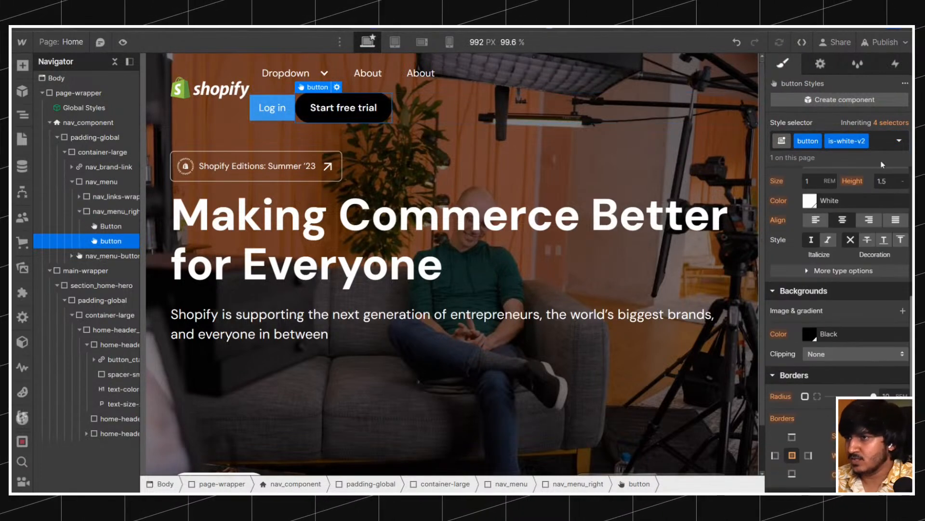
pyautogui.hotkey('ctrl', 'z')
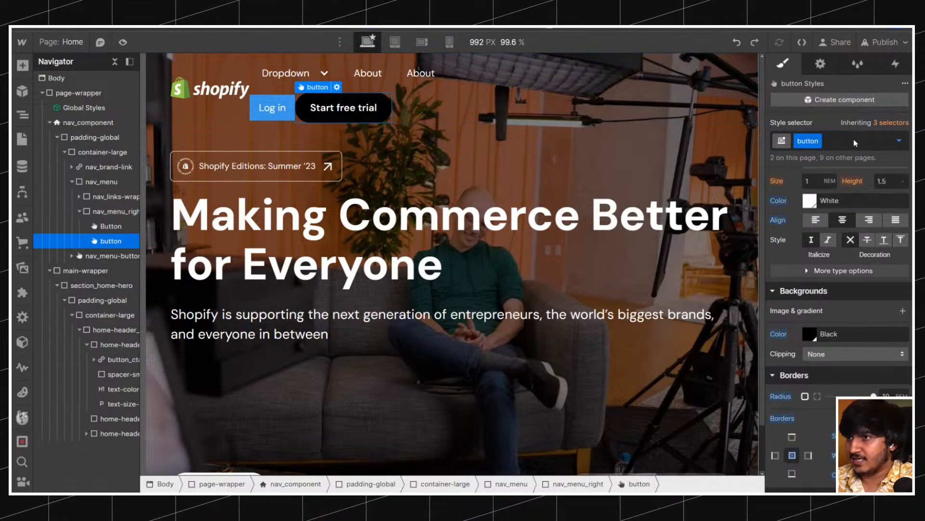
# Apply the existing combo class is-white to the navbar's Start free trial button.
pyautogui.click(854, 139)
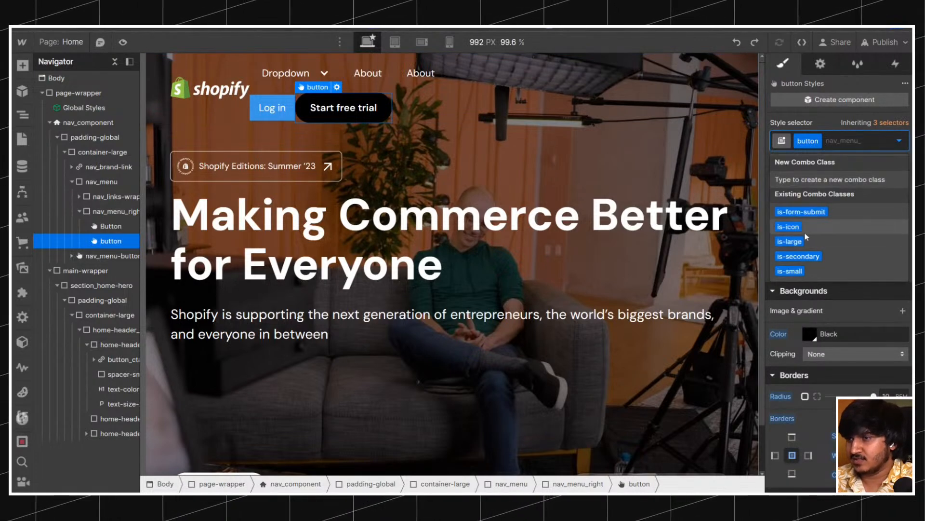
pyautogui.write('is-whi')
pyautogui.press('Down')
pyautogui.press('Return')
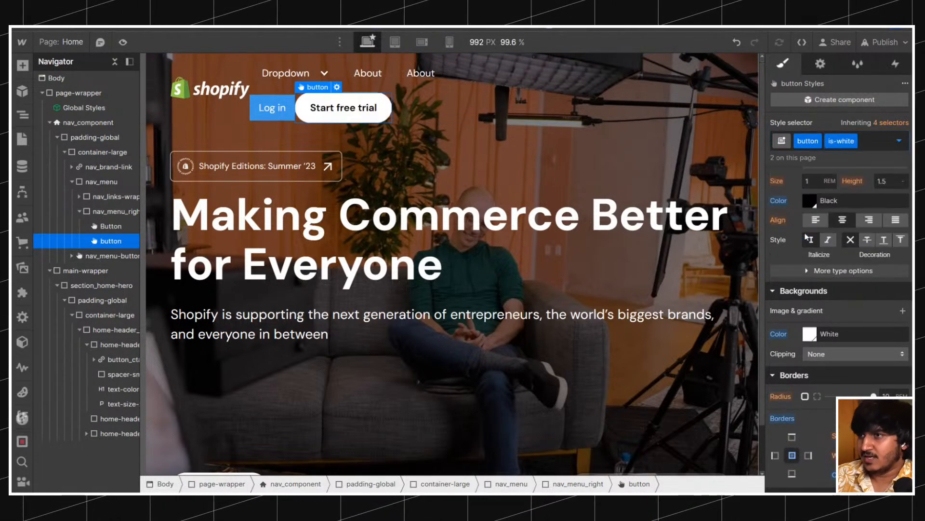
# Duplicate the Start free trial button's is-white combo class and name the copy is-white-v2.
pyautogui.click(853, 141)
pyautogui.click(847, 173)
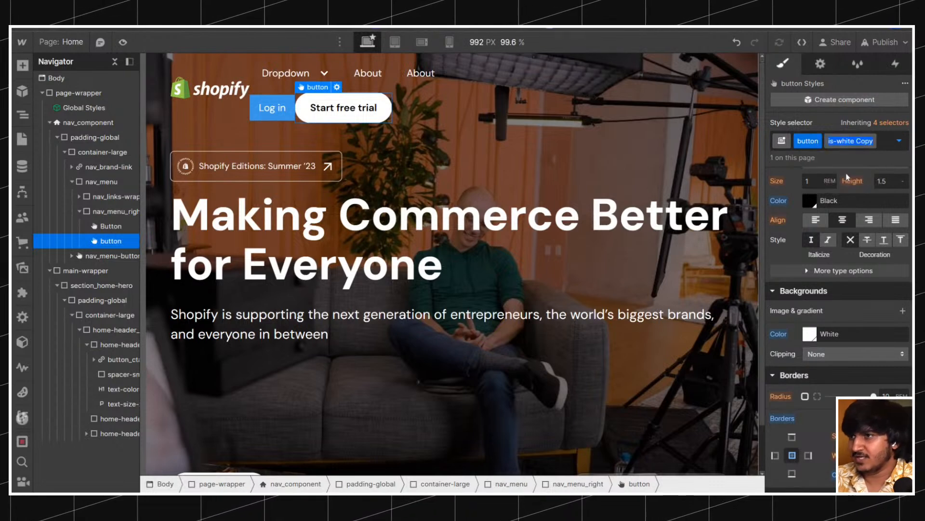
pyautogui.write('is')
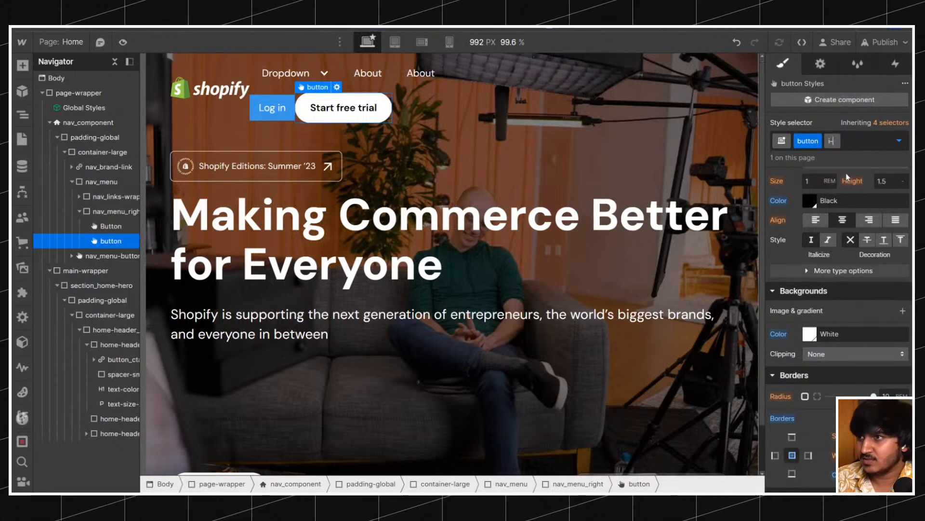
pyautogui.press('BackSpace')
pyautogui.press('BackSpace')
pyautogui.write('is-white-v2')
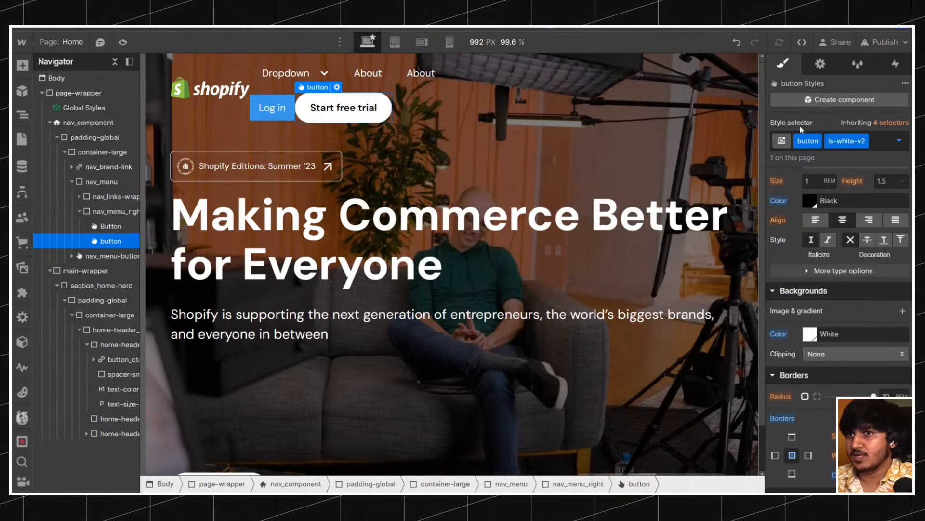
# In the hover state of the Start free trial button's is-white-v2 class, reset the background color and set it to #e6e6e6.
pyautogui.click(899, 141)
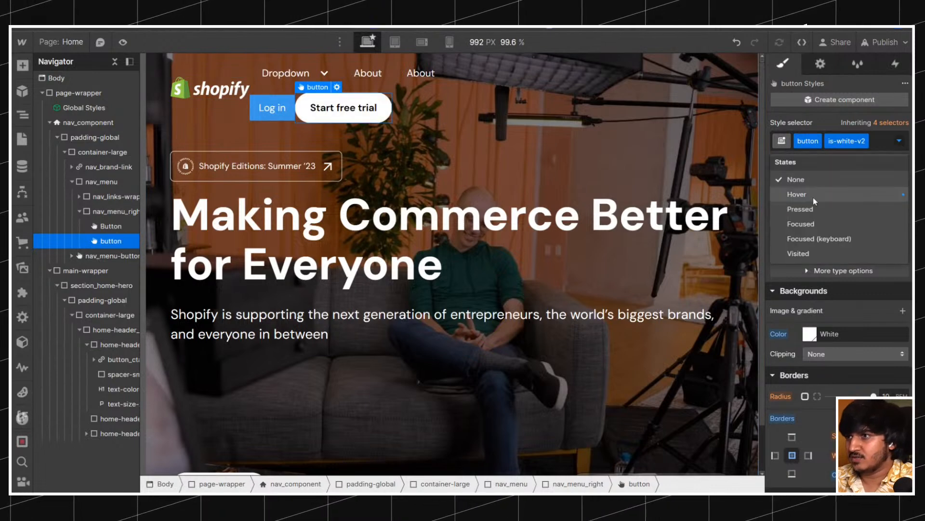
pyautogui.click(814, 195)
pyautogui.scroll(-4, 828, 304)
pyautogui.scroll(3, 824, 299)
pyautogui.keyDown('alt'); pyautogui.click(779, 224); pyautogui.keyUp('alt')
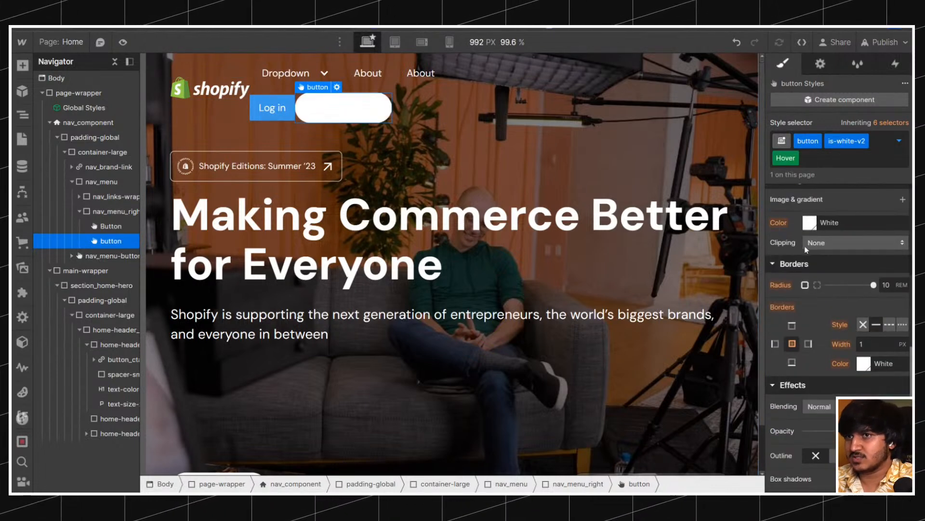
pyautogui.scroll(3, 820, 263)
pyautogui.click(813, 377)
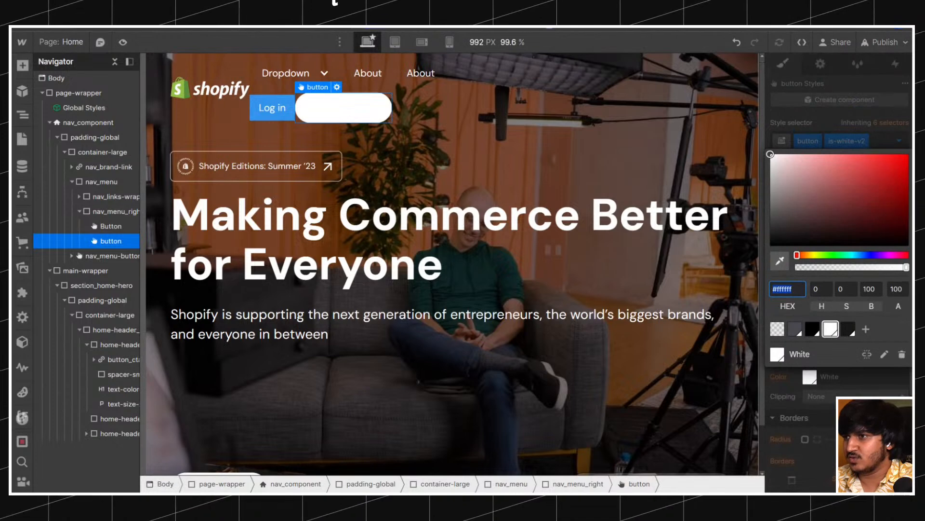
pyautogui.click(775, 157)
pyautogui.moveTo(770, 186); pyautogui.dragTo(770, 185)
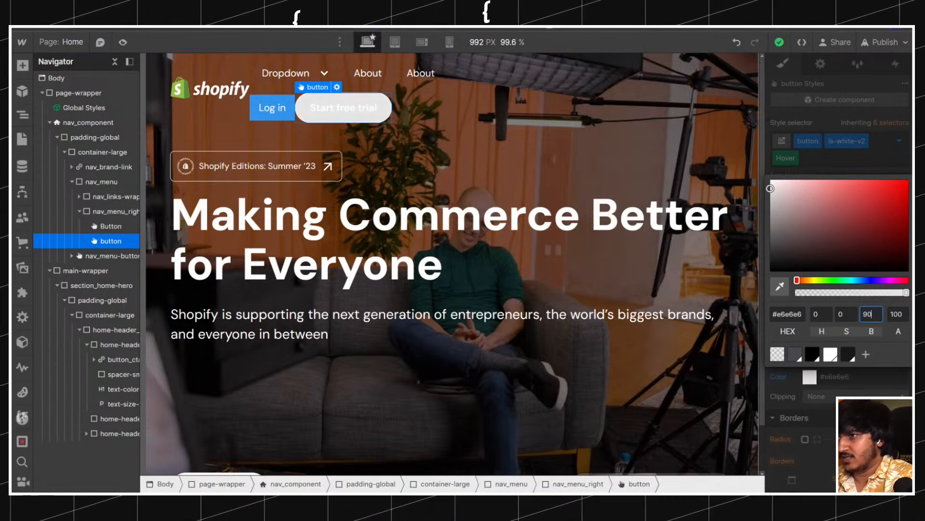
# Save the hover background color as a swatch named White (hover).
pyautogui.click(866, 355)
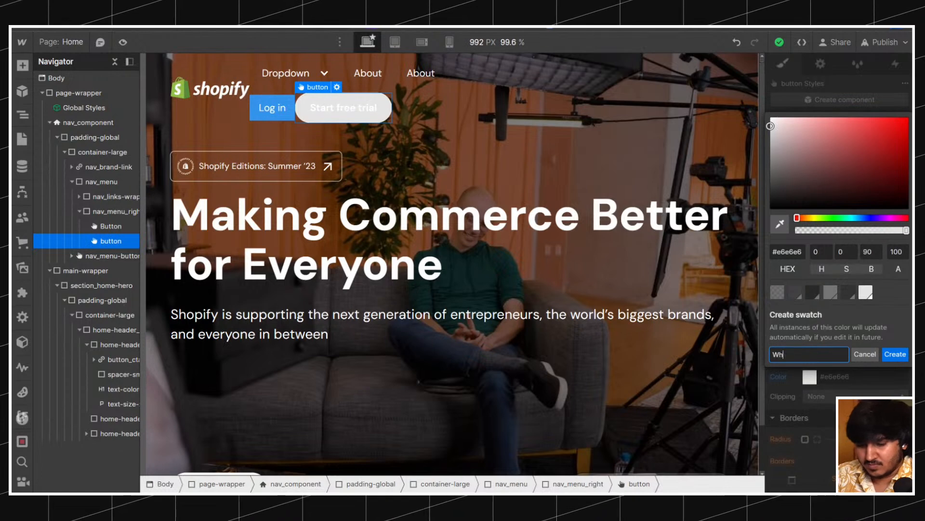
pyautogui.write('White (hover)')
pyautogui.press('Return')
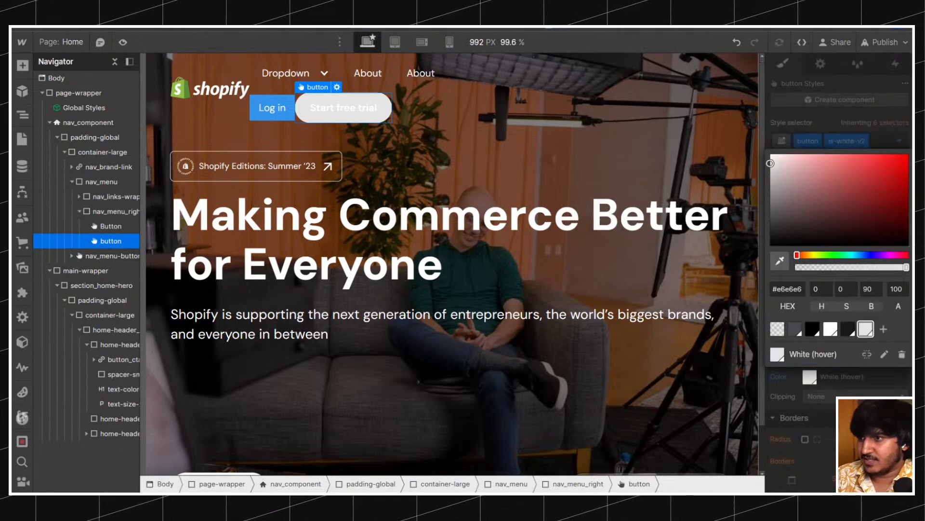
pyautogui.click(820, 114)
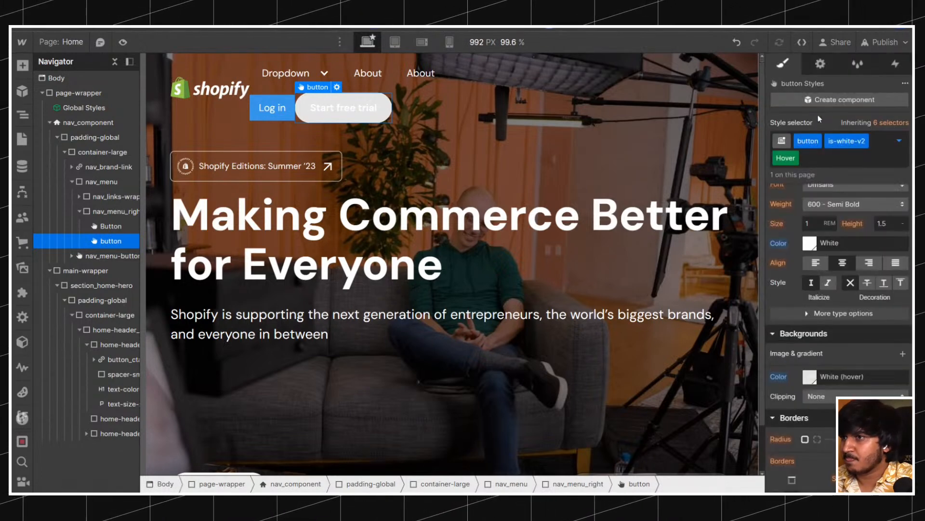
# Reset the Start free trial button's hover text color to the inherited black, and check the navbar on the live Shopify page.
pyautogui.scroll(3, 774, 406)
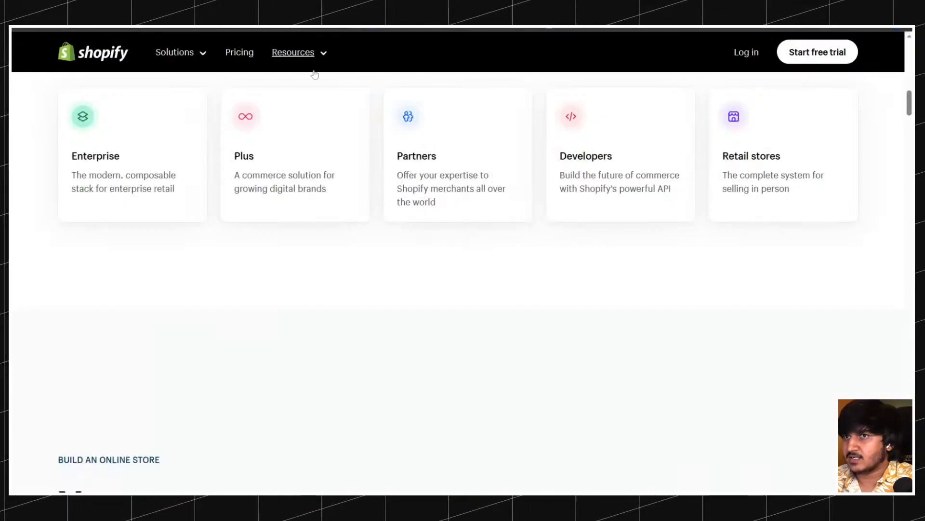
pyautogui.scroll(10, 315, 75)
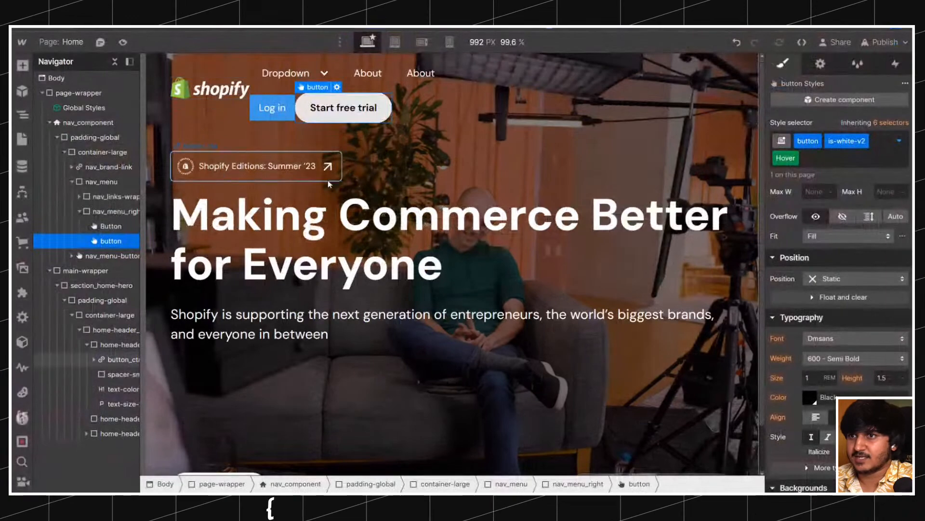
# Apply the existing button class to the navbar's Log in button and add a new combo class is-link.
pyautogui.click(279, 110)
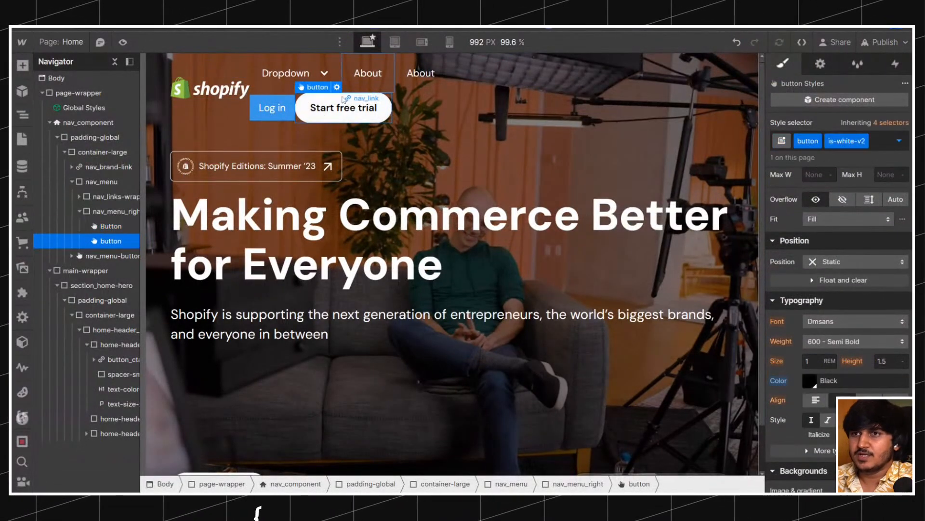
pyautogui.hotkey('ctrl', 'Return')
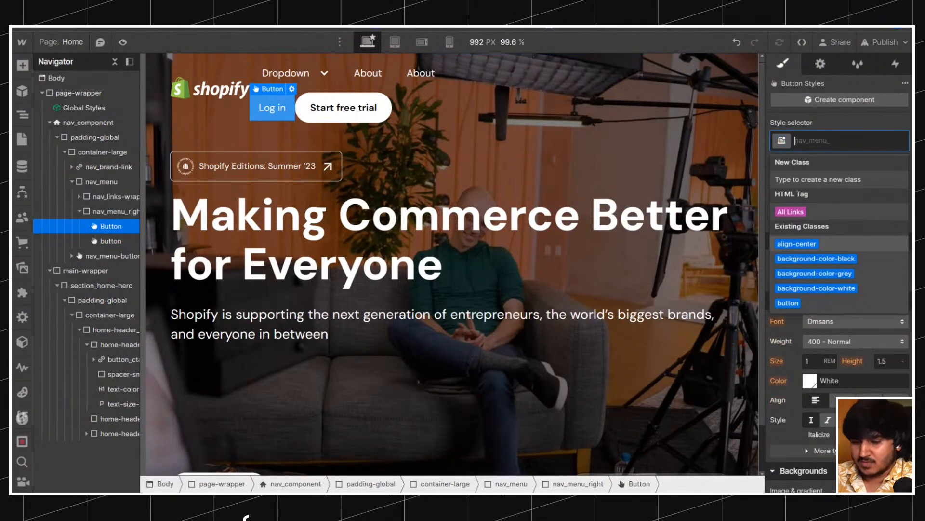
pyautogui.write('butt')
pyautogui.press('Down')
pyautogui.press('Return')
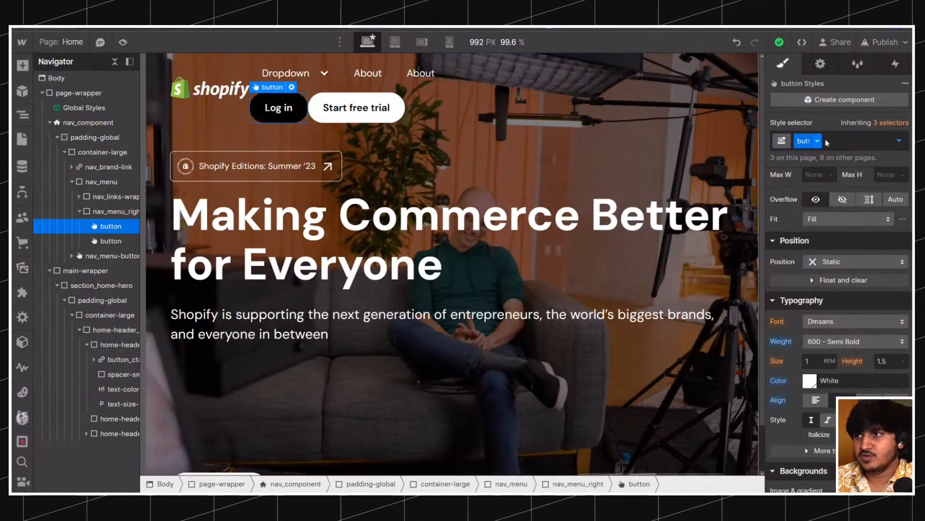
pyautogui.click(842, 140)
pyautogui.write('is-link')
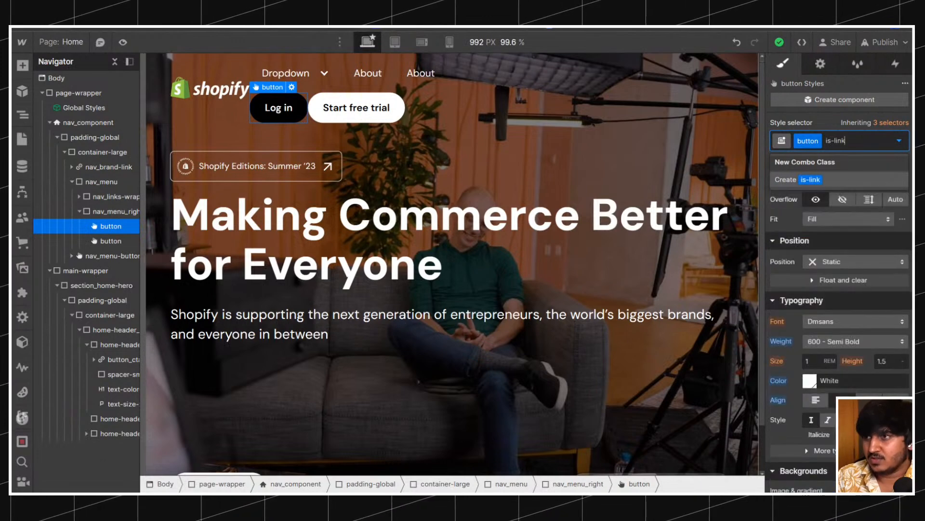
# Add the is-link combo class to the Log in button, with a transparent background and no border.
pyautogui.press('Return')
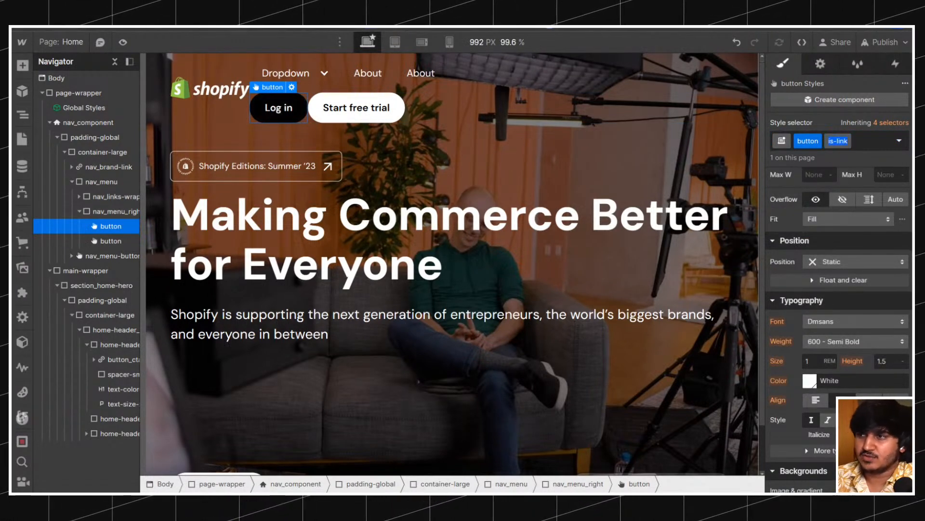
pyautogui.scroll(-6, 849, 212)
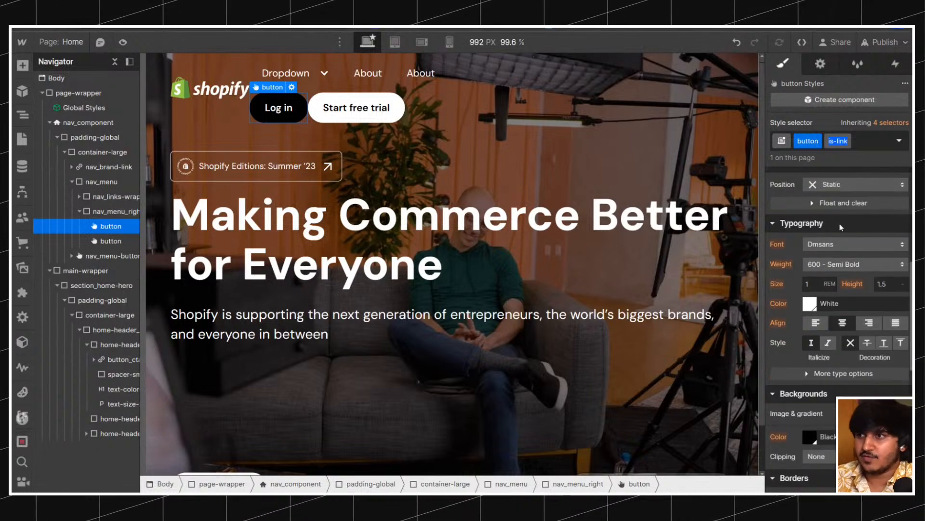
pyautogui.click(814, 208)
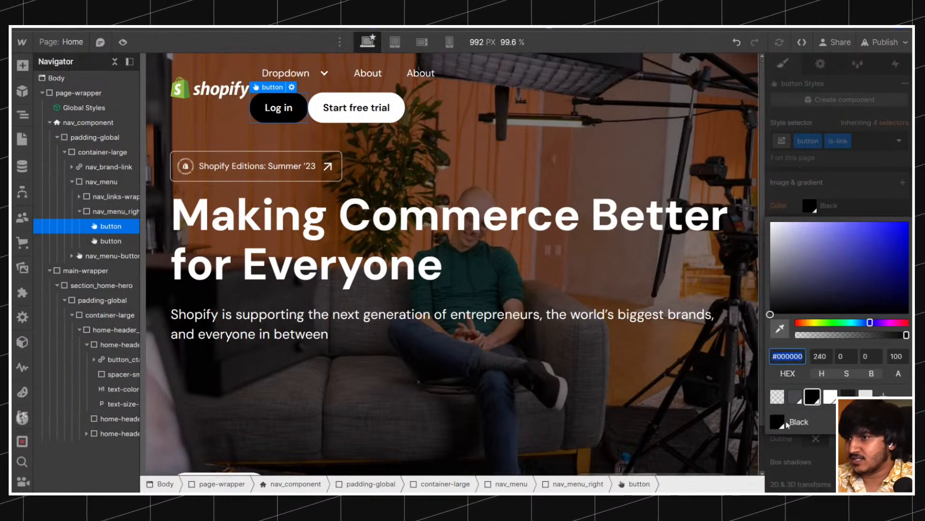
pyautogui.click(777, 396)
pyautogui.scroll(4, 809, 337)
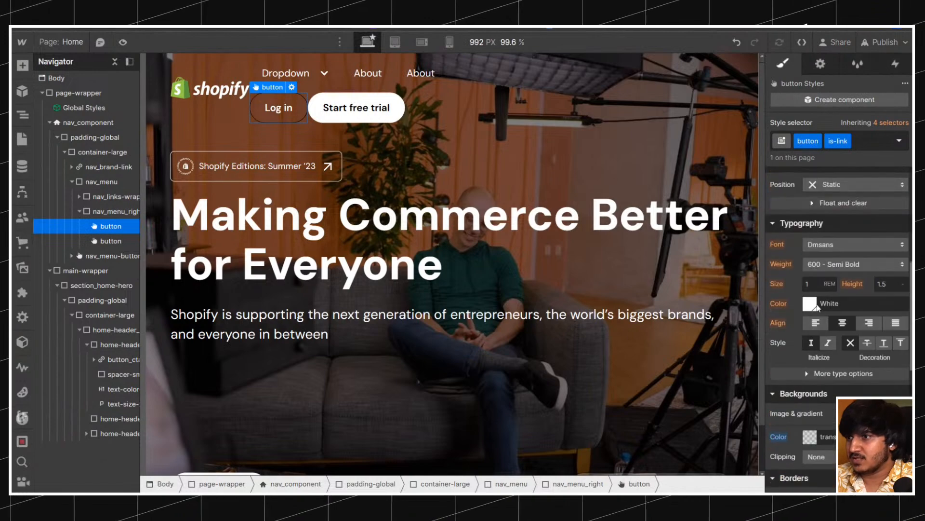
pyautogui.scroll(-5, 833, 299)
pyautogui.click(862, 309)
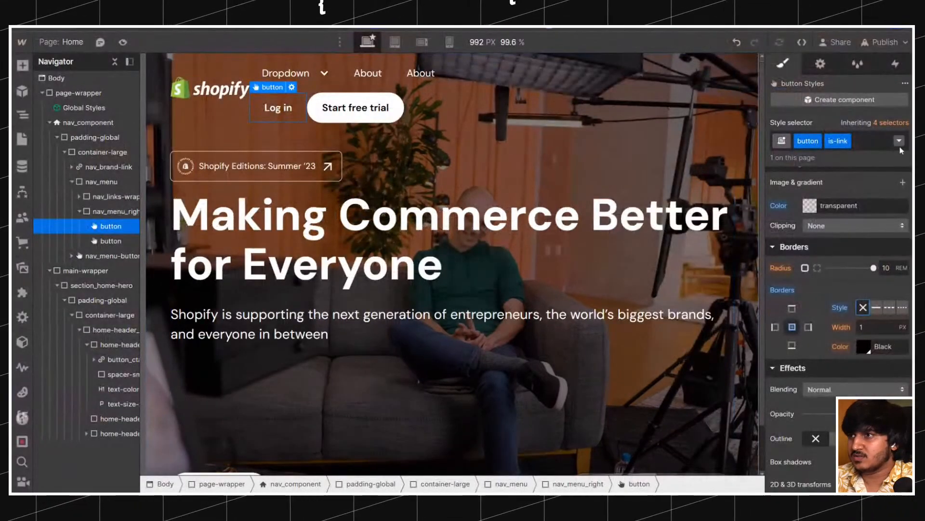
# Examine the Hover state styles of the Log in button's is-link class.
pyautogui.click(900, 140)
pyautogui.click(891, 192)
pyautogui.scroll(3, 880, 268)
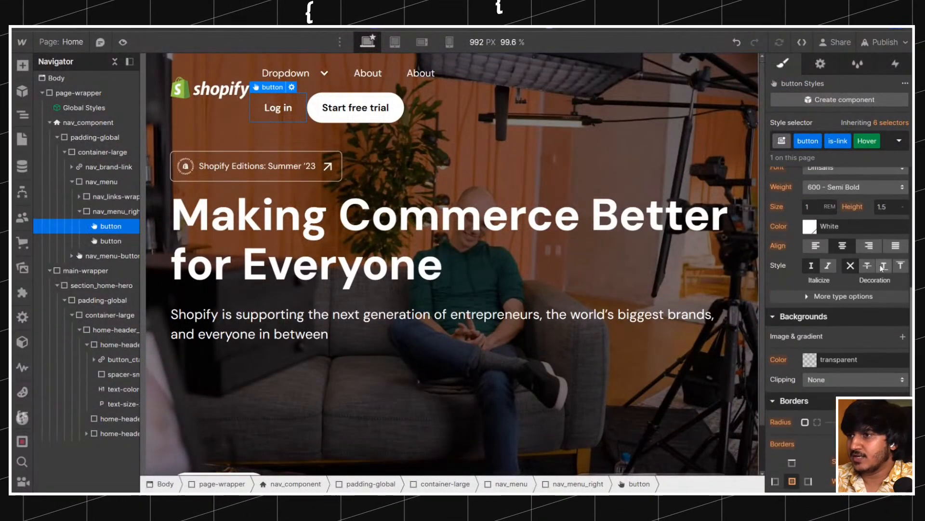
pyautogui.click(284, 137)
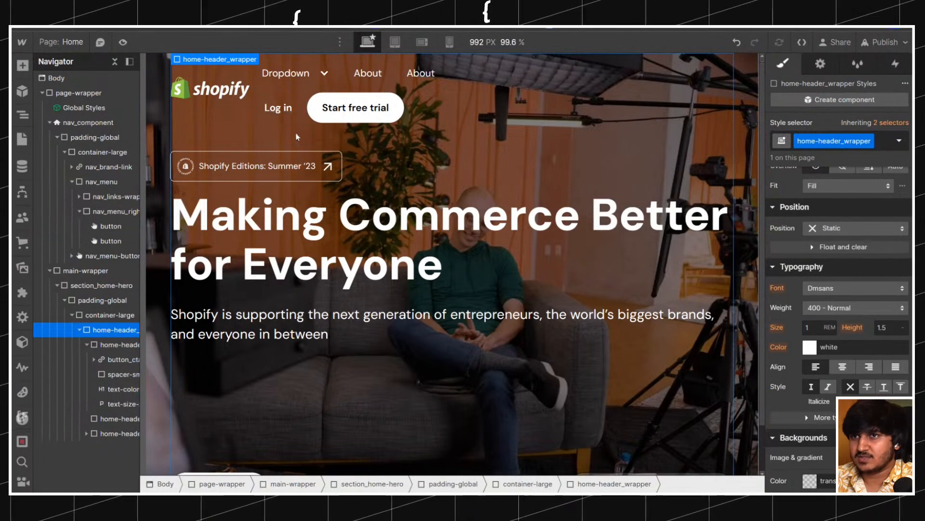
# Set nav_menu to a horizontal flex layout with center alignment and space-between justification.
pyautogui.click(88, 344)
pyautogui.click(117, 343)
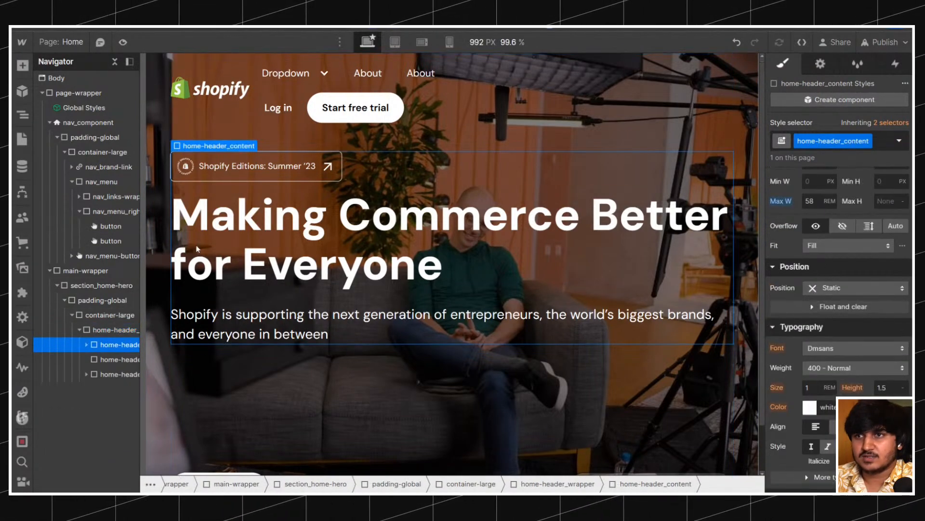
pyautogui.click(419, 105)
pyautogui.click(101, 181)
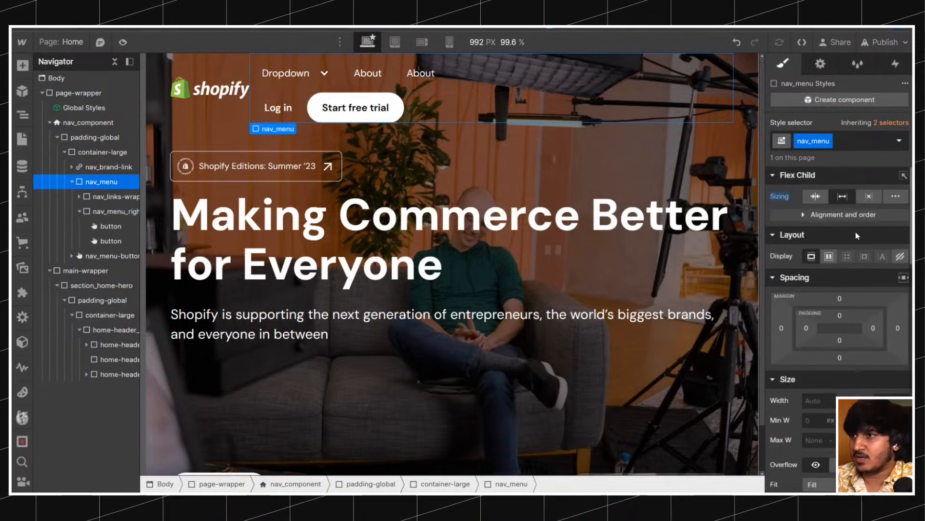
pyautogui.click(829, 256)
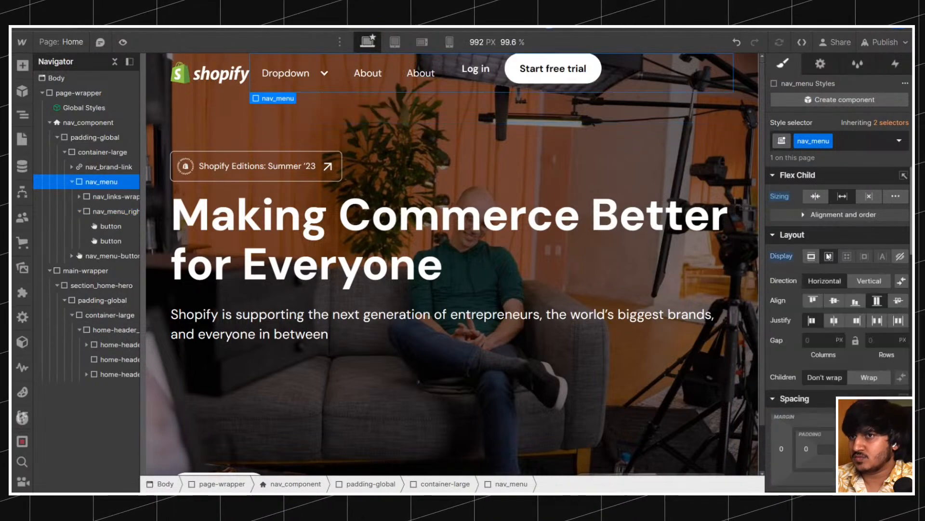
pyautogui.click(876, 321)
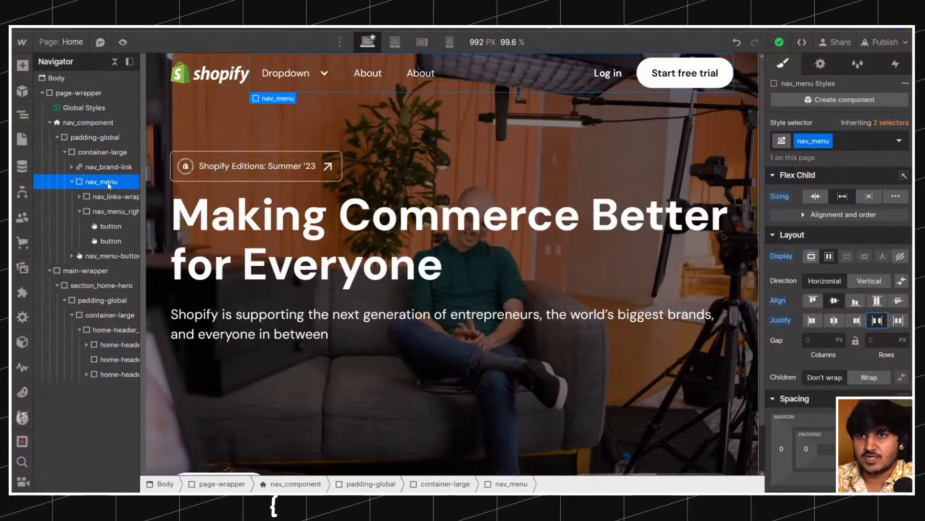
pyautogui.click(70, 182)
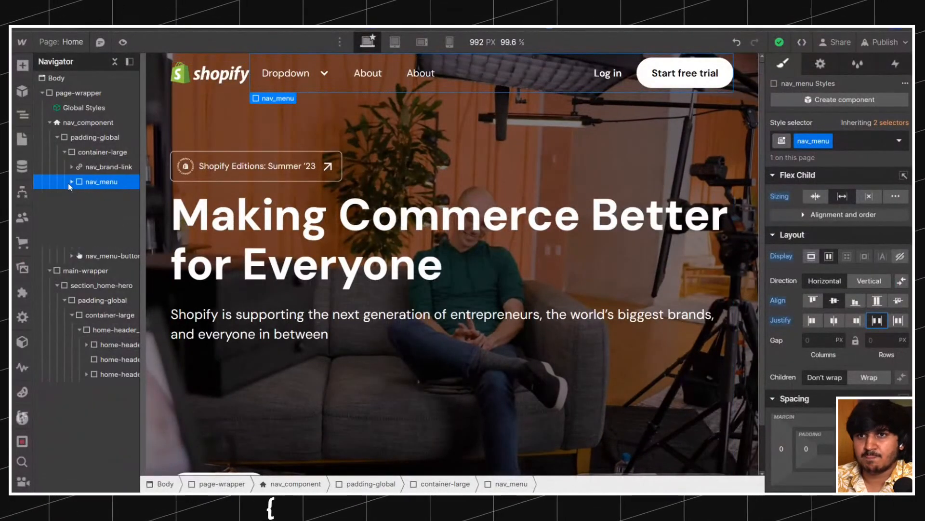
pyautogui.click(96, 167)
pyautogui.click(100, 152)
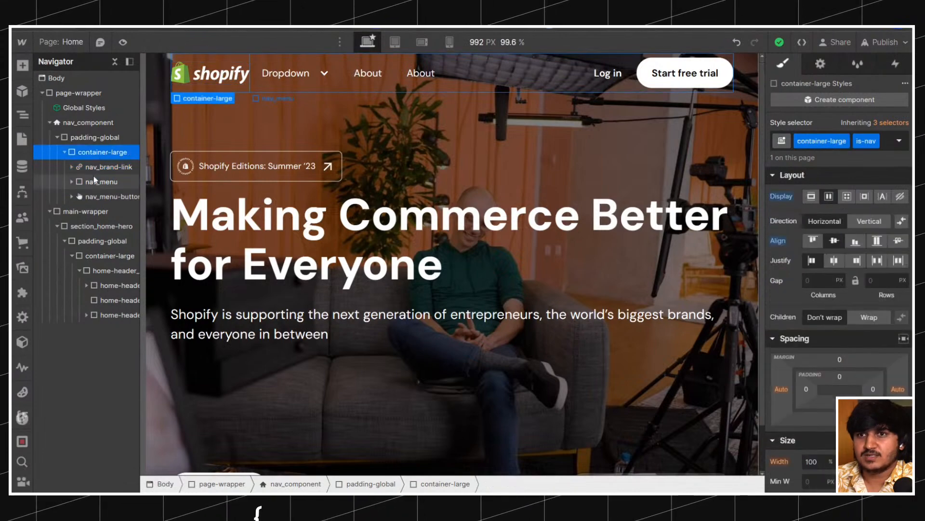
pyautogui.click(94, 168)
pyautogui.click(94, 180)
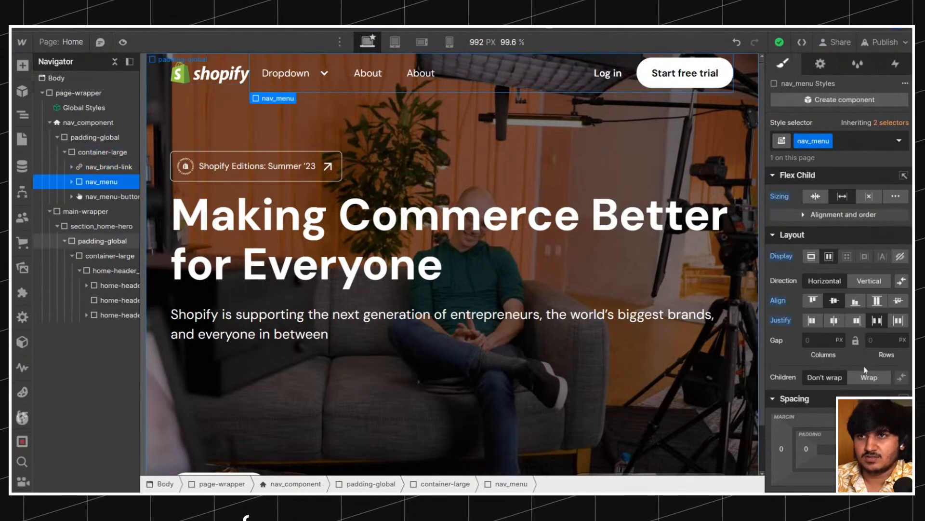
pyautogui.click(781, 449)
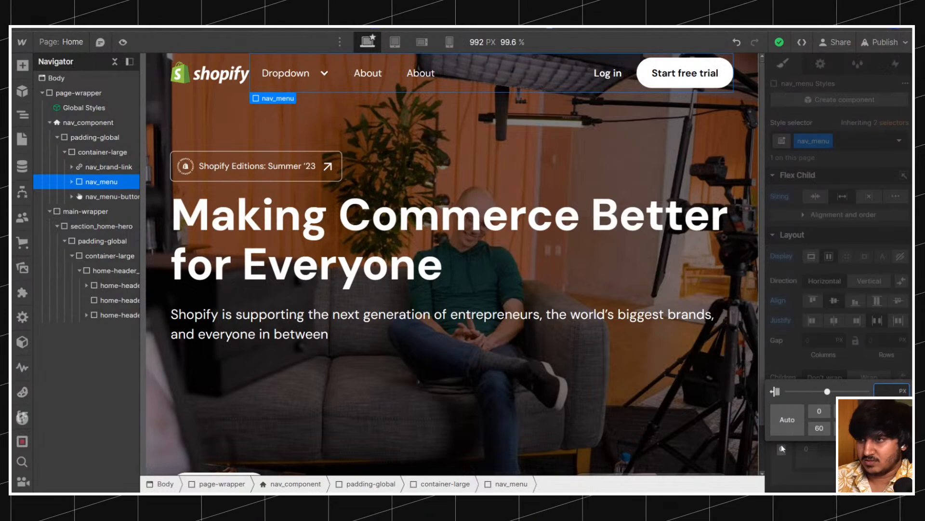
# Set the right margin of nav_brand-link to 1.5rem.
pyautogui.click(98, 167)
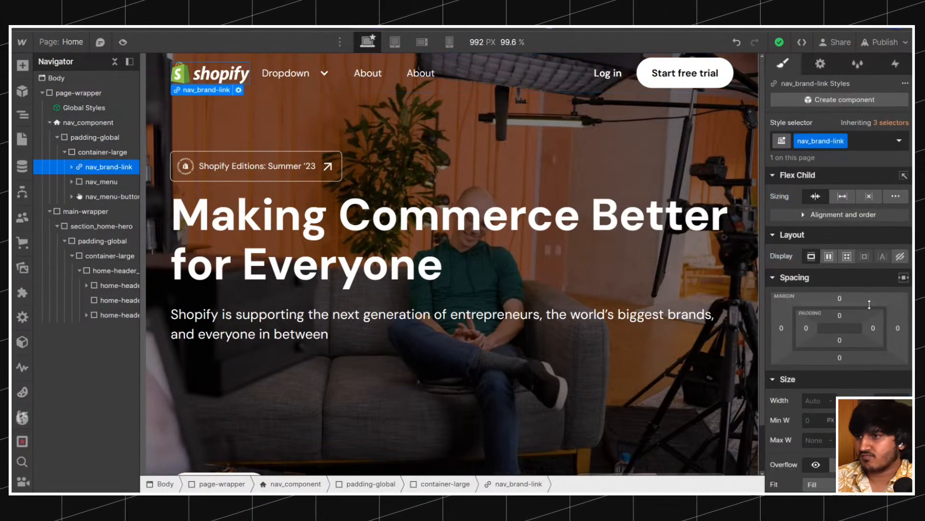
pyautogui.click(898, 328)
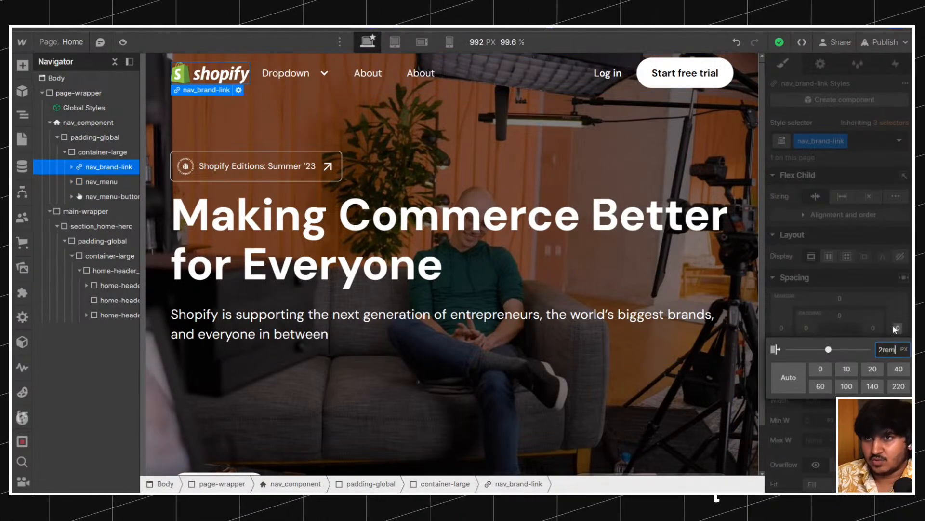
pyautogui.press('Return')
pyautogui.click(895, 329)
pyautogui.press('Escape')
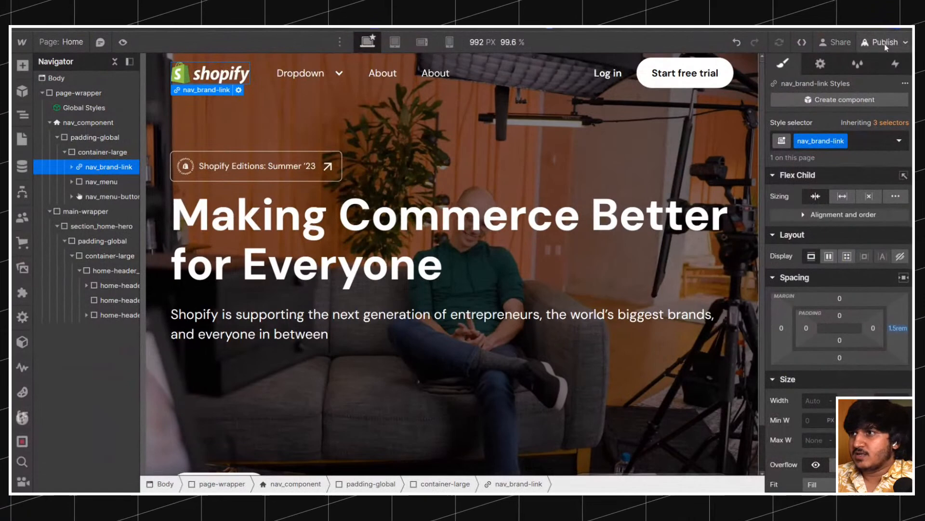
# Publish the current site changes to staging.
pyautogui.click(884, 42)
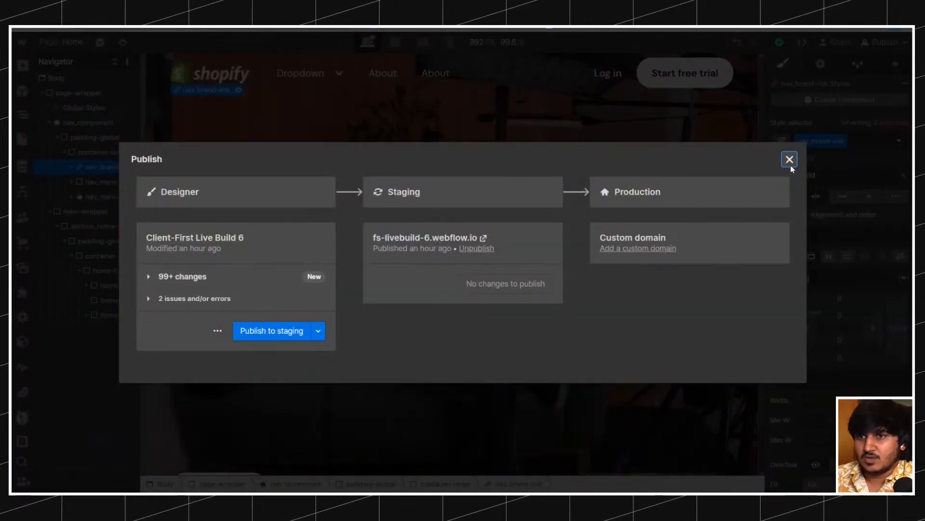
pyautogui.click(256, 332)
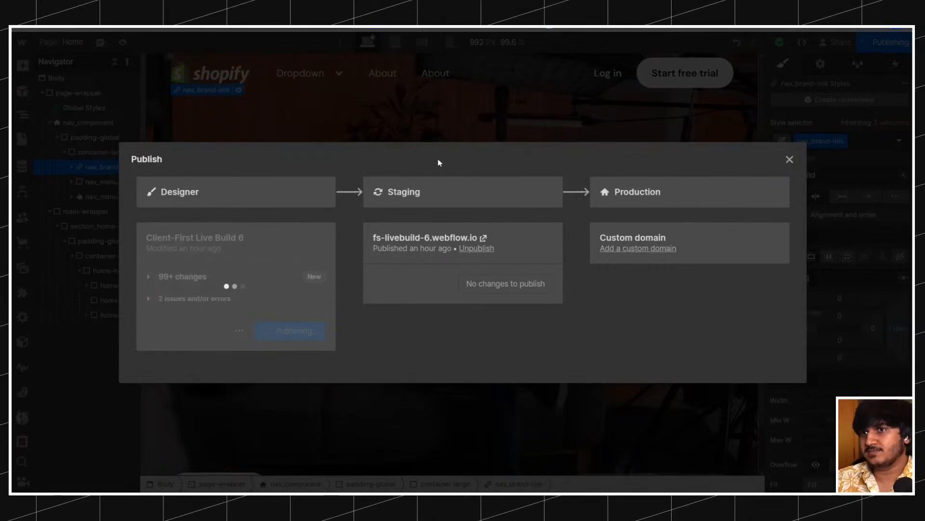
pyautogui.click(790, 160)
pyautogui.click(886, 42)
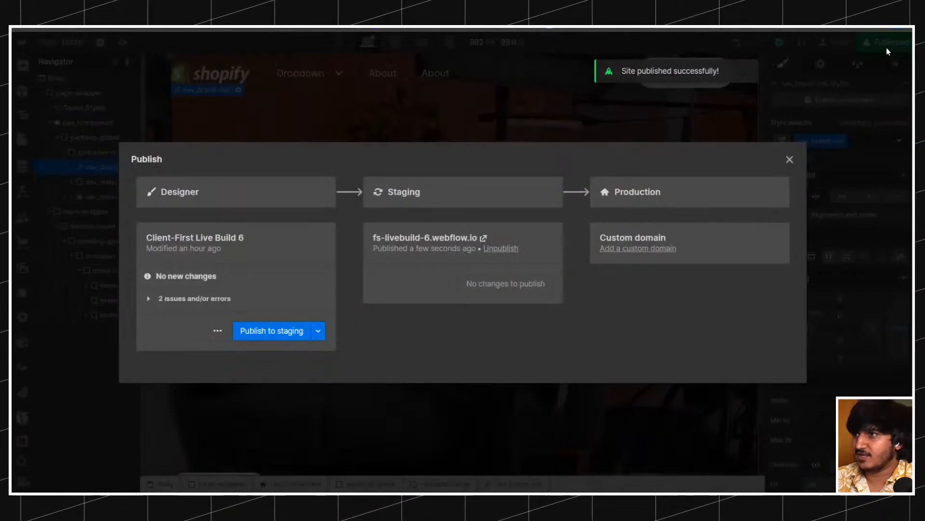
# Check the domain options for publishing and view the published staging site fs-livebuild-6.webflow.io.
pyautogui.click(218, 331)
pyautogui.click(313, 331)
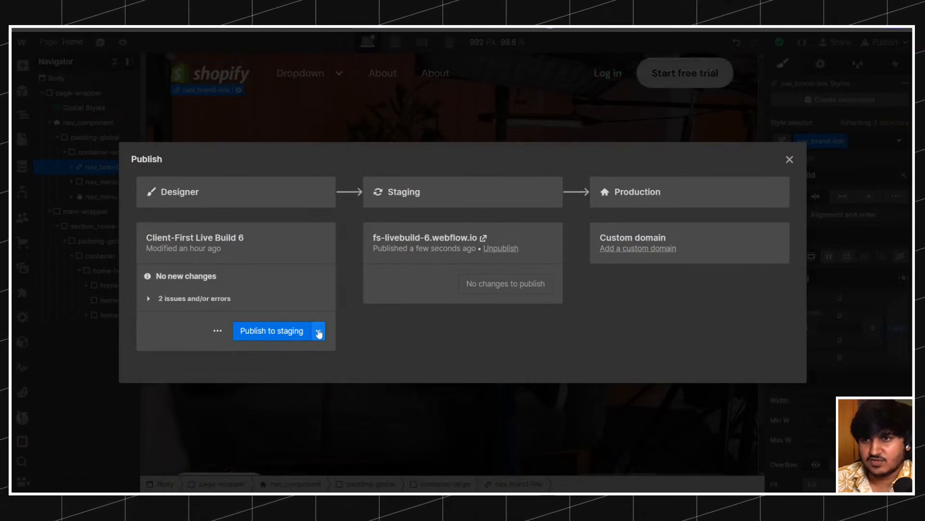
pyautogui.click(317, 333)
pyautogui.click(218, 332)
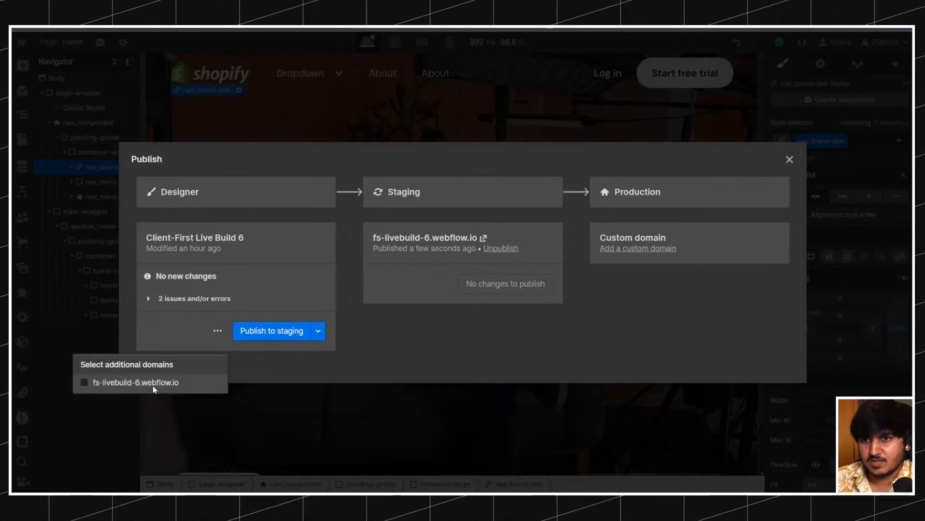
pyautogui.click(161, 322)
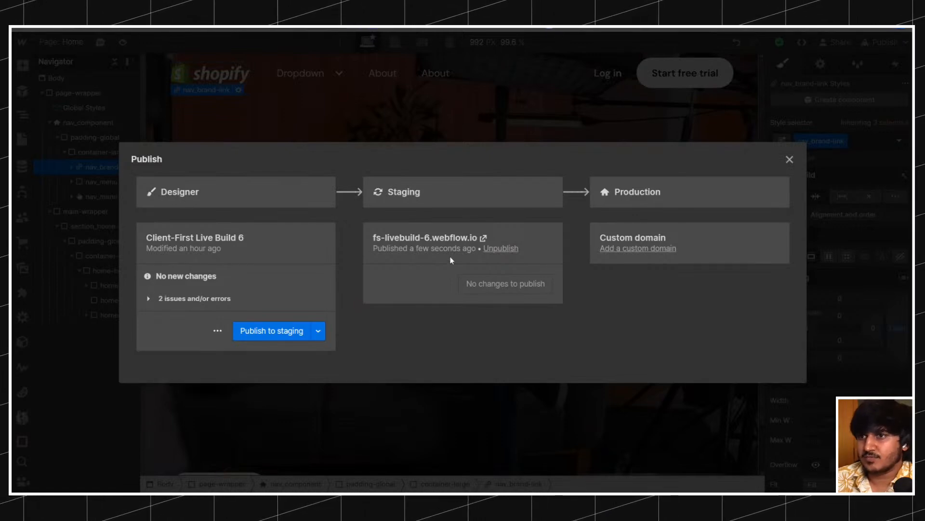
pyautogui.click(482, 238)
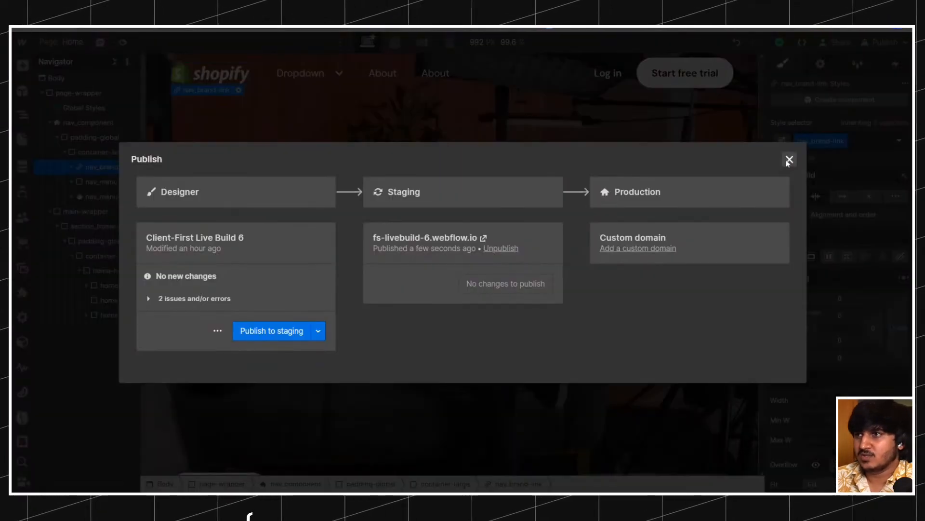
pyautogui.click(787, 159)
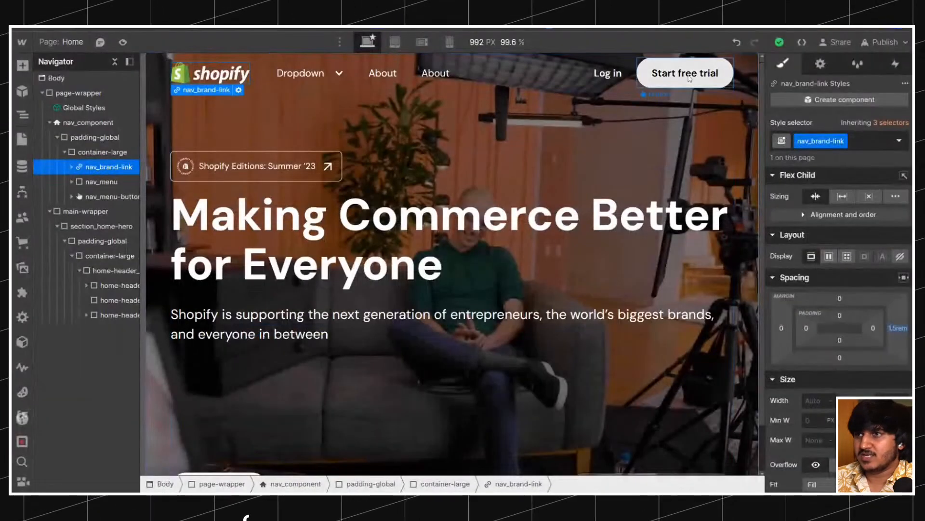
# Duplicate the Start free trial button in the hero section's bottom row.
pyautogui.click(871, 143)
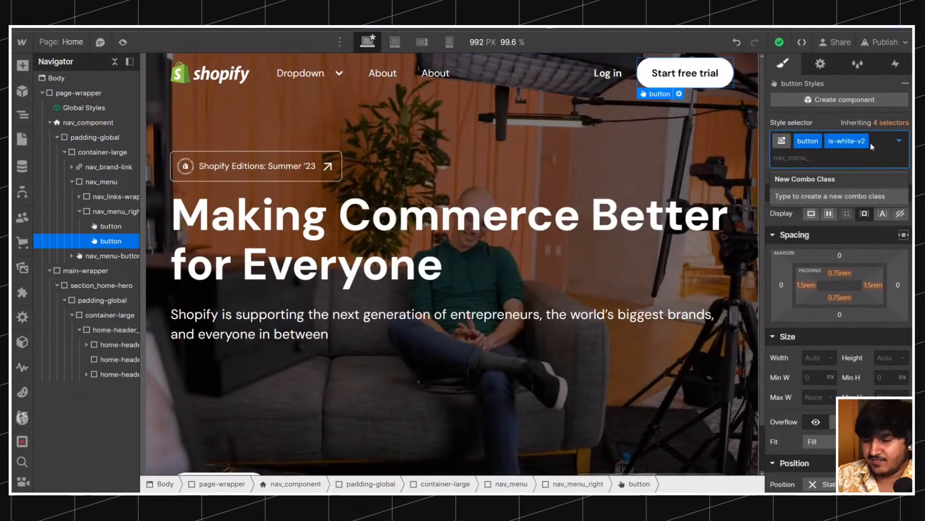
pyautogui.scroll(-1, 598, 381)
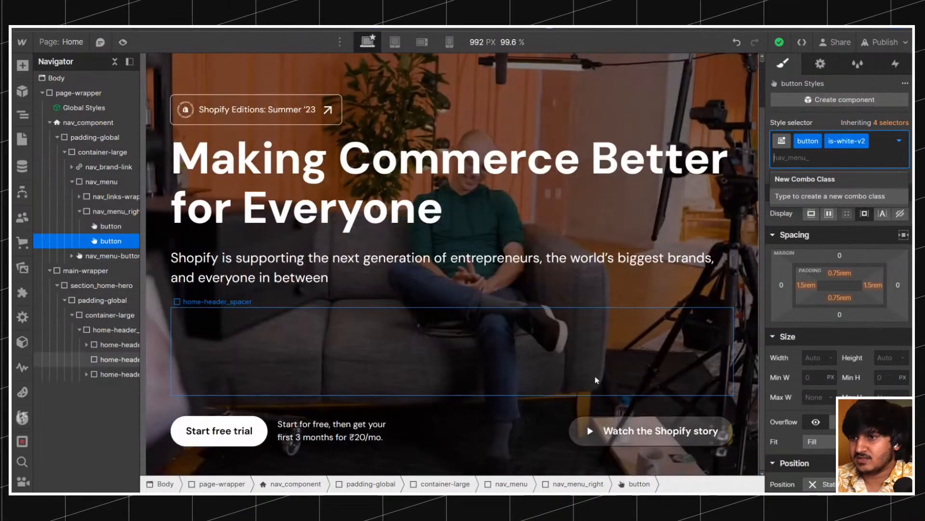
pyautogui.click(244, 424)
pyautogui.scroll(1, 279, 306)
pyautogui.scroll(-1, 279, 306)
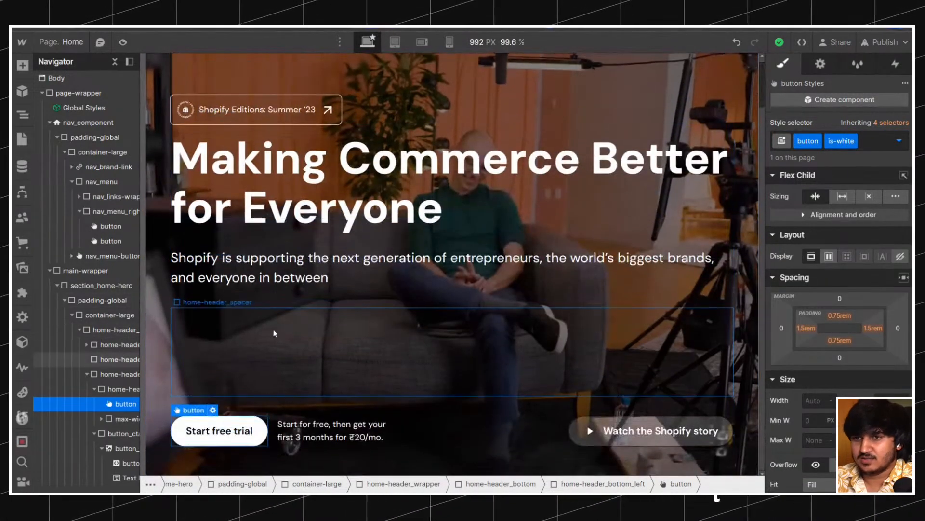
pyautogui.hotkey('ctrl', 'd')
# Replace the duplicated hero button's is-white combo class with is-small and inspect its top padding.
pyautogui.click(875, 143)
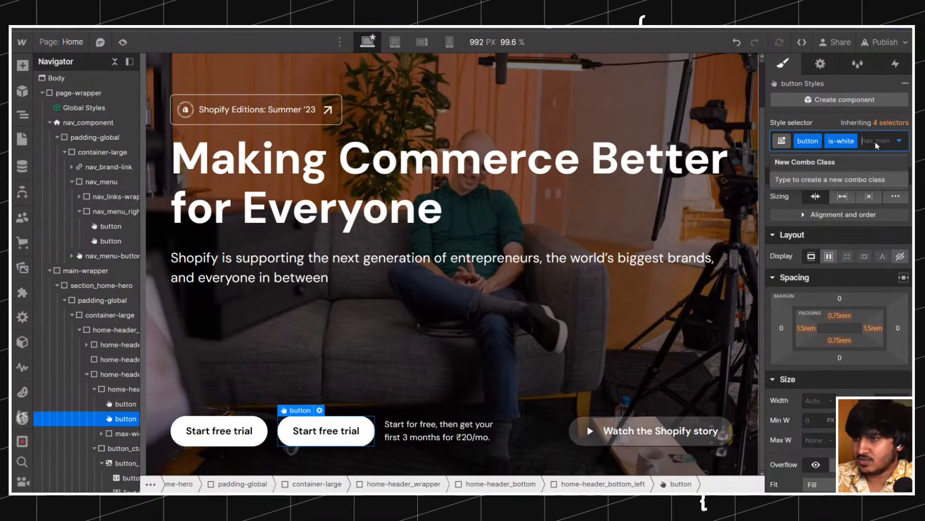
pyautogui.press('BackSpace')
pyautogui.write('is-small')
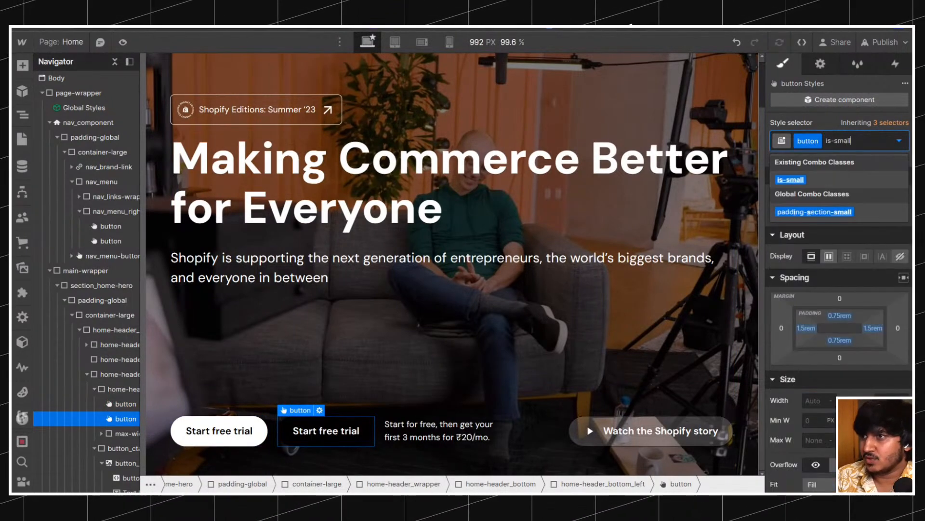
pyautogui.press('Return')
pyautogui.click(839, 319)
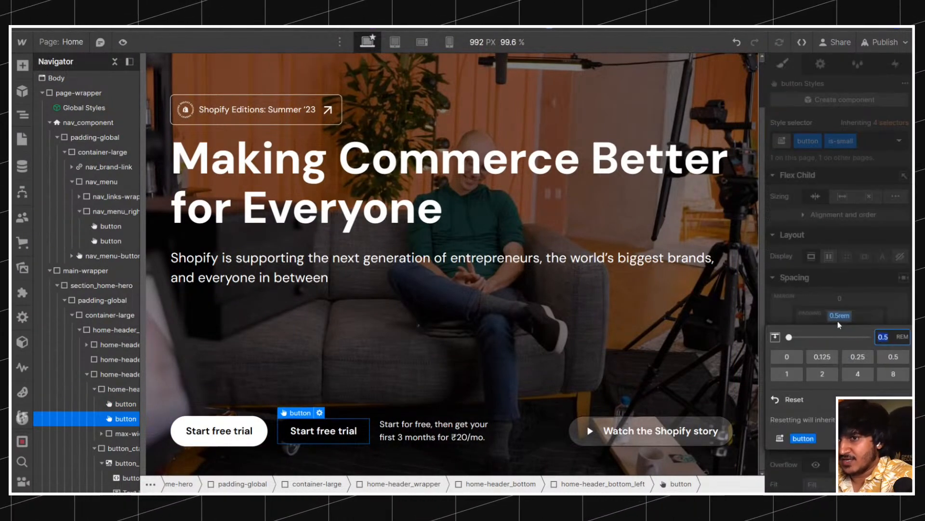
pyautogui.click(837, 298)
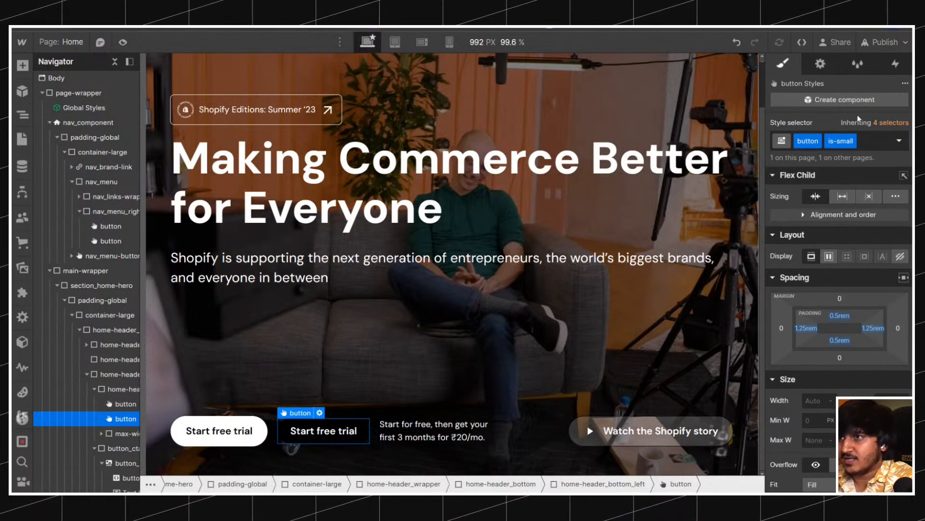
# Add the is-small combo class to the Start free trial button in the navigation bar.
pyautogui.scroll(2, 631, 181)
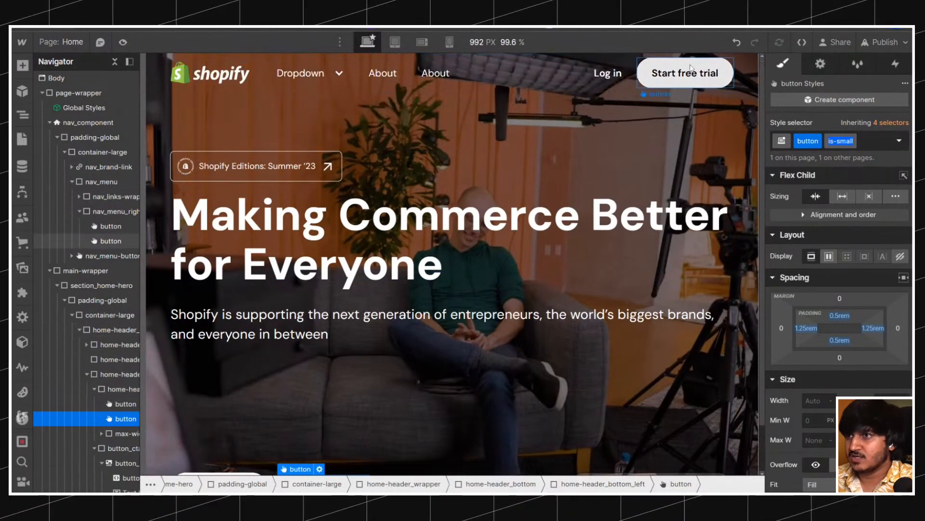
pyautogui.click(685, 73)
pyautogui.click(874, 139)
pyautogui.write('is-small')
pyautogui.press('Return')
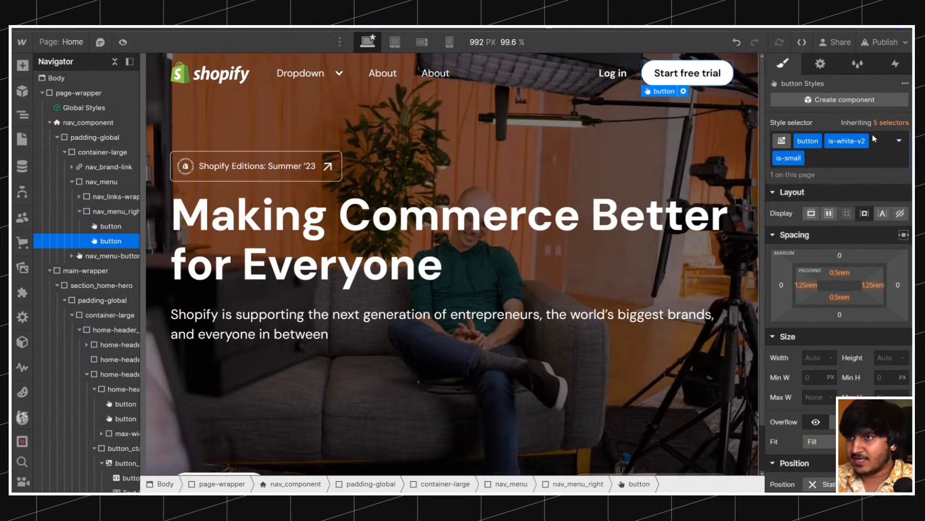
# Delete the duplicated Start free trial button from the hero section's bottom row.
pyautogui.scroll(-2, 276, 228)
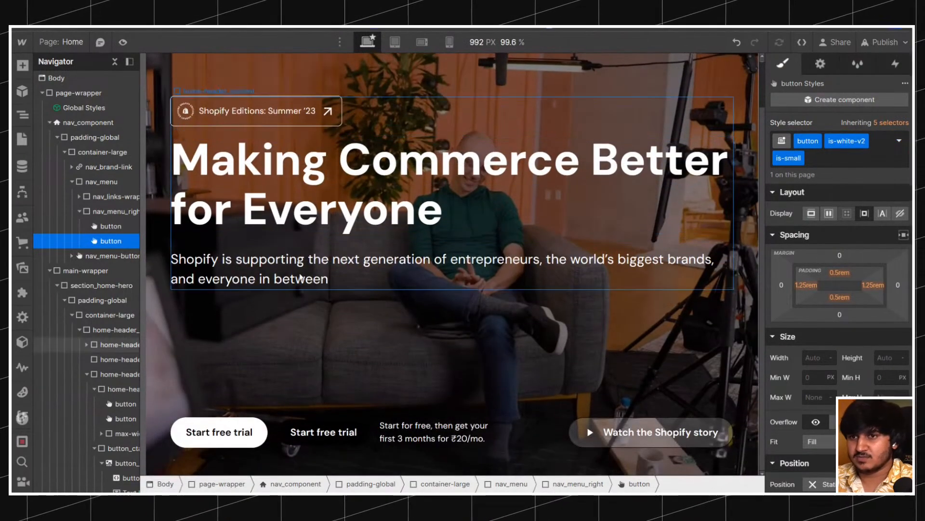
pyautogui.click(302, 430)
pyautogui.scroll(2, 486, 265)
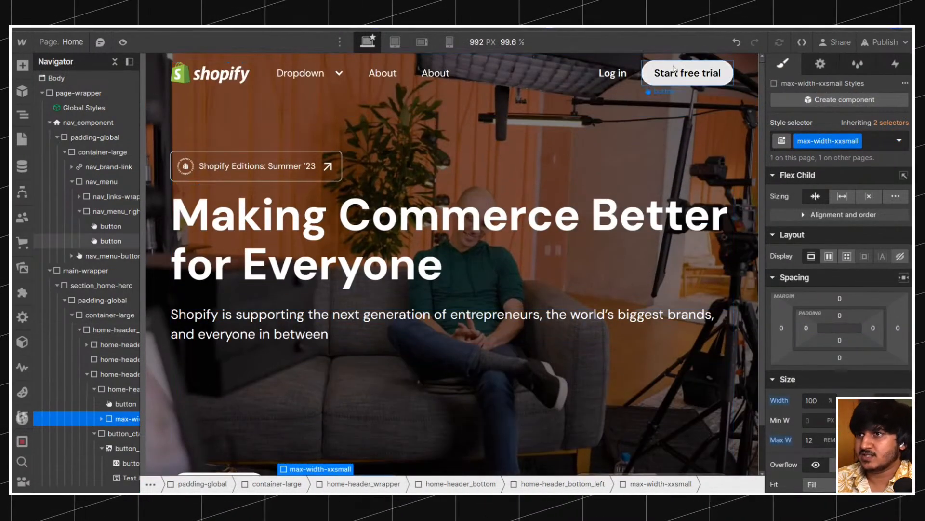
# Inspect the navigation bar's container-large element and collapse the whole element tree.
pyautogui.hotkey('ctrl', 'shift', 'p')
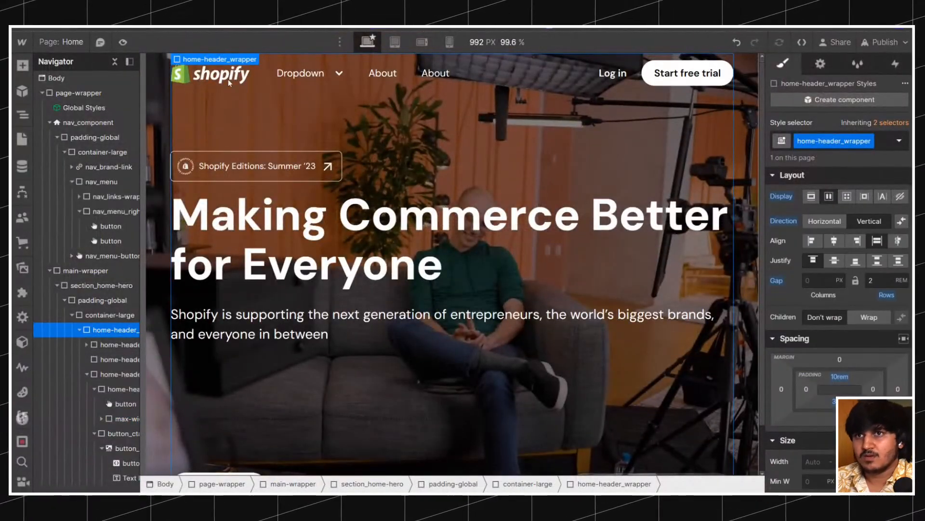
pyautogui.click(283, 82)
pyautogui.click(64, 152)
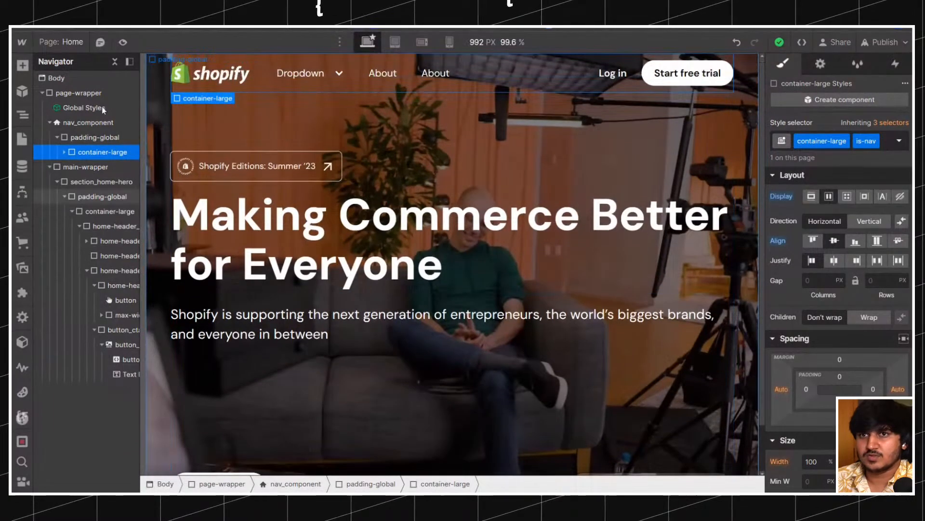
pyautogui.click(115, 61)
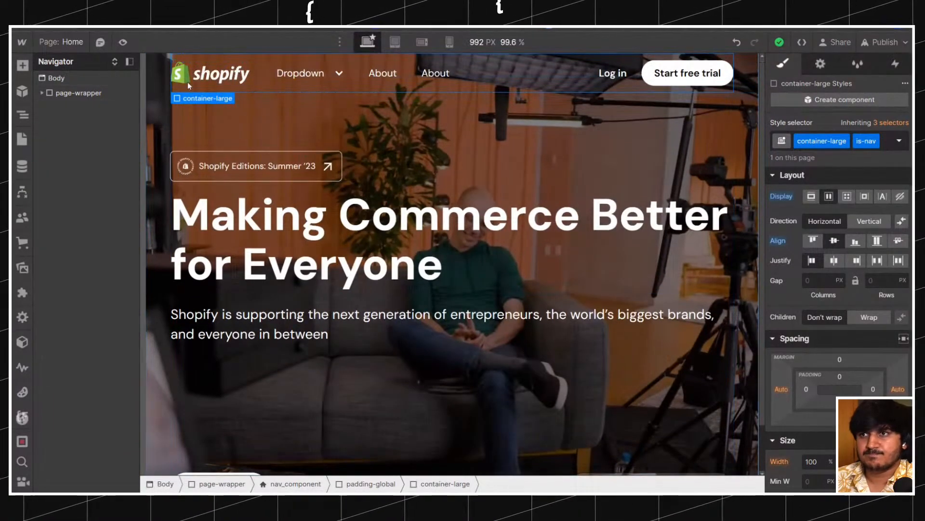
# Change the first About link in the navigation bar to Pricing, delete the second About link and view the original Shopify navigation.
pyautogui.click(431, 76)
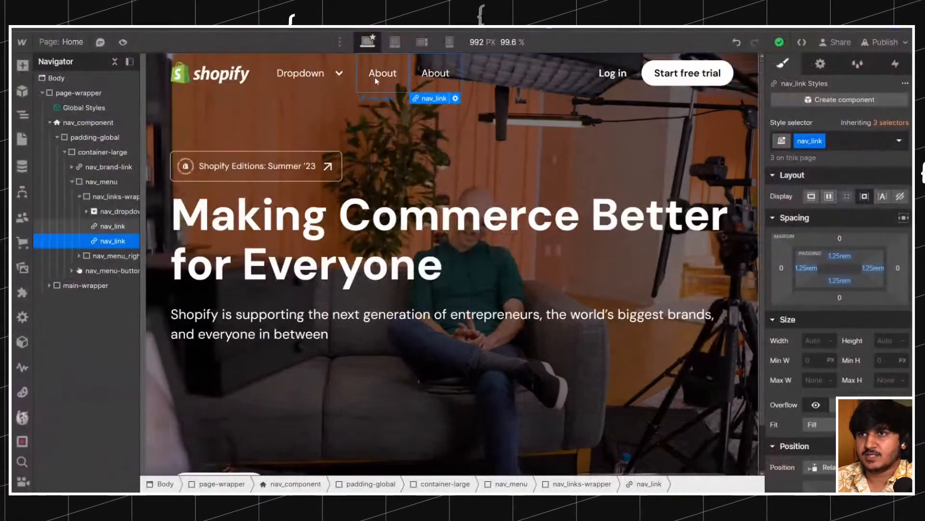
pyautogui.click(381, 73)
pyautogui.doubleClick(381, 73)
pyautogui.write('Pricing')
pyautogui.click(445, 76)
pyautogui.click(383, 74)
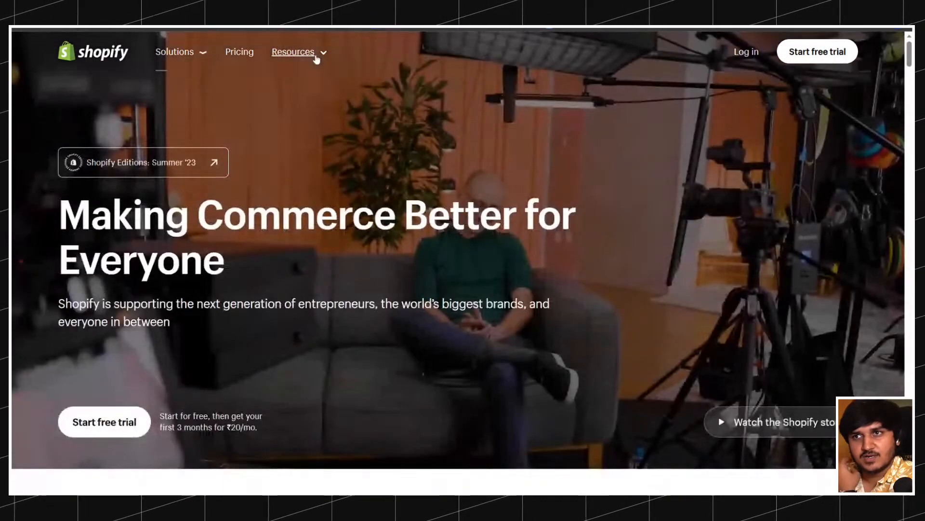
pyautogui.moveTo(316, 59)
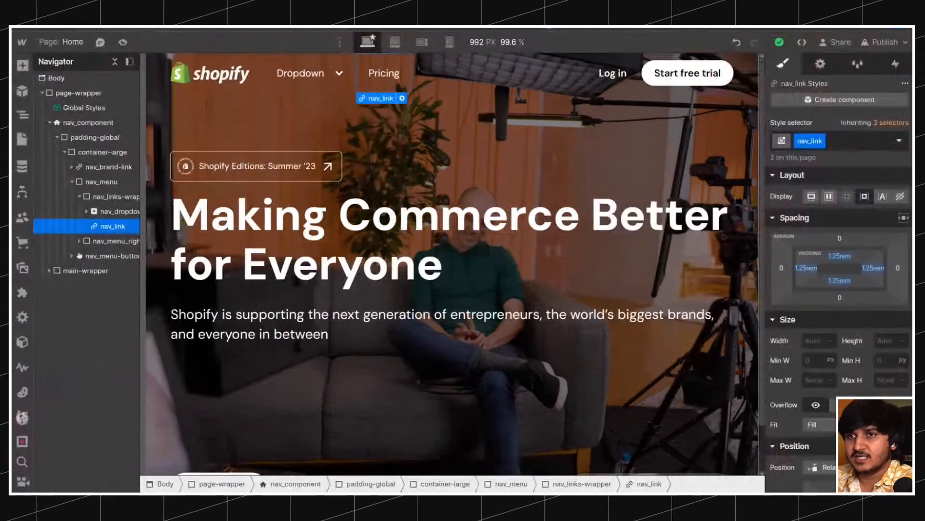
# Try a font size of 50/16 rem on the hero heading and undo it.
pyautogui.click(315, 75)
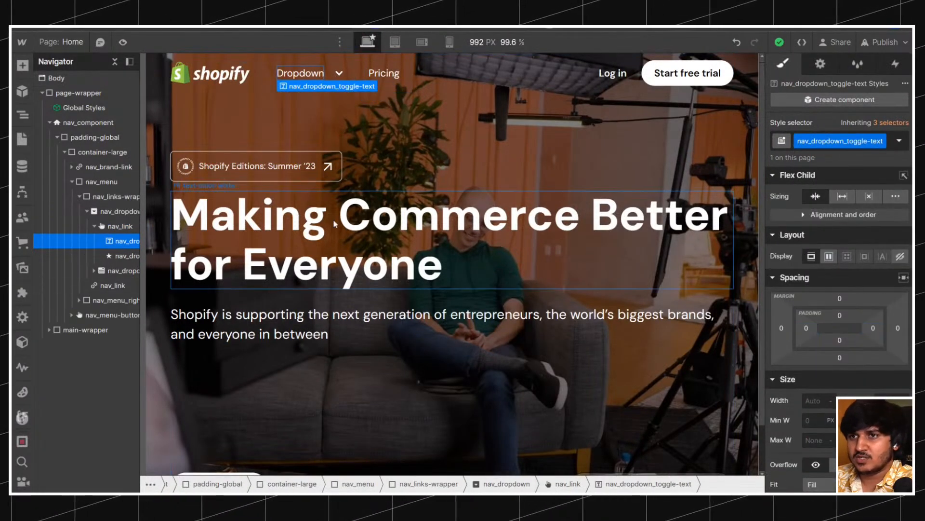
pyautogui.click(366, 217)
pyautogui.scroll(-3, 838, 289)
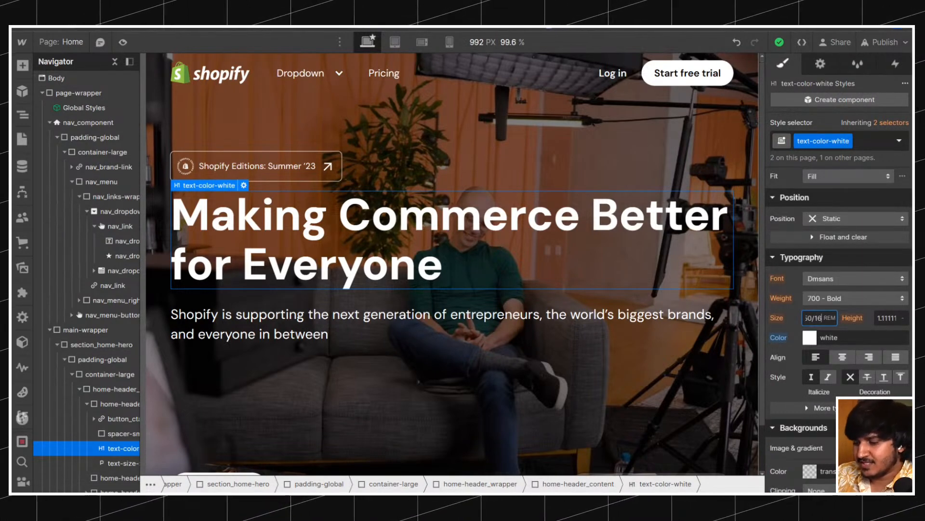
pyautogui.press('Return')
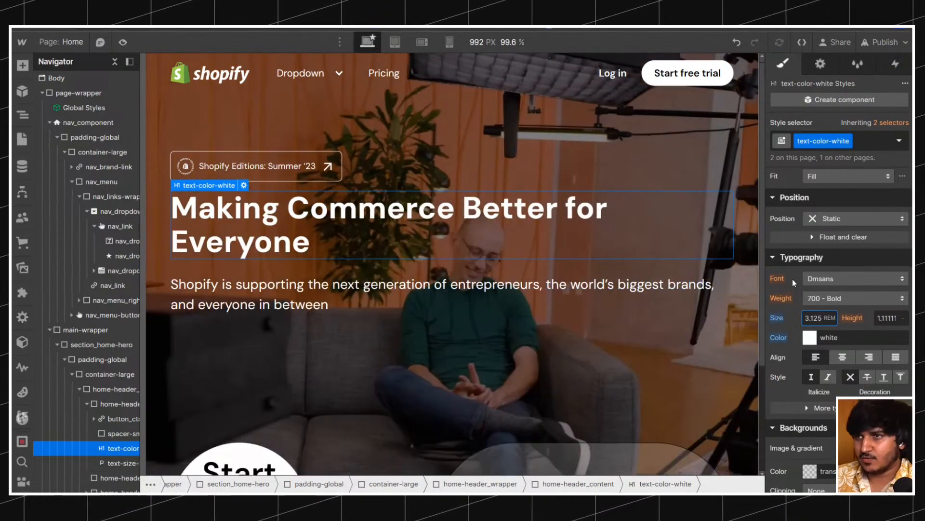
pyautogui.click(737, 42)
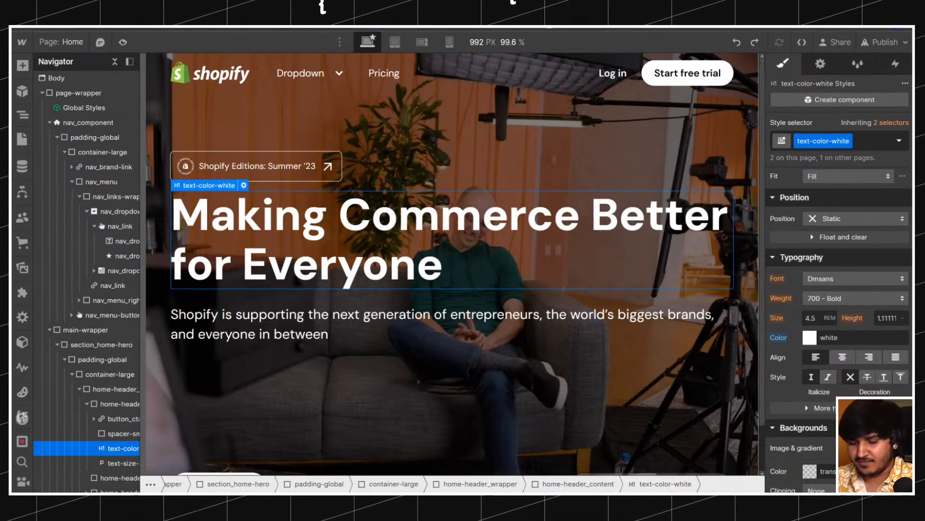
# Look up the Potato Extension for Webflow in the Chrome Web Store and view its page in a new browser tab.
pyautogui.hotkey('ctrl', 't')
pyautogui.write('Potat')
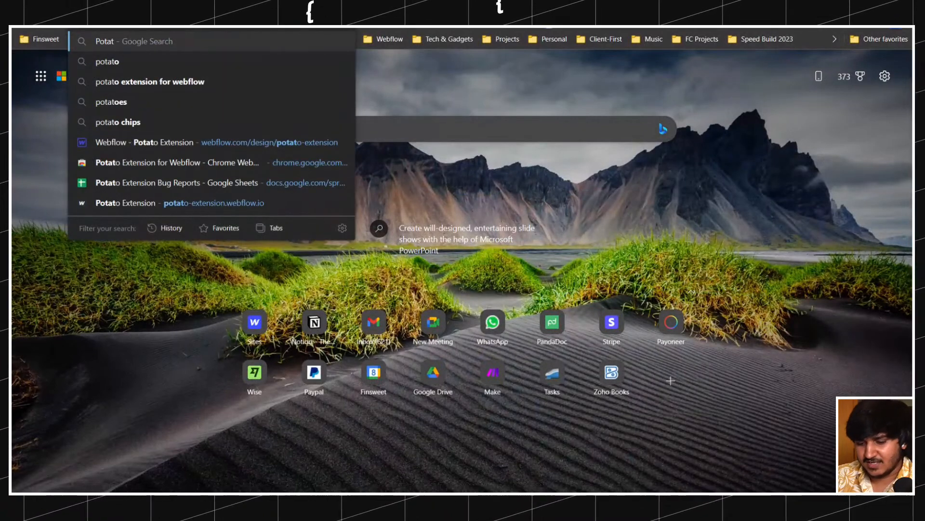
pyautogui.write('o Extension')
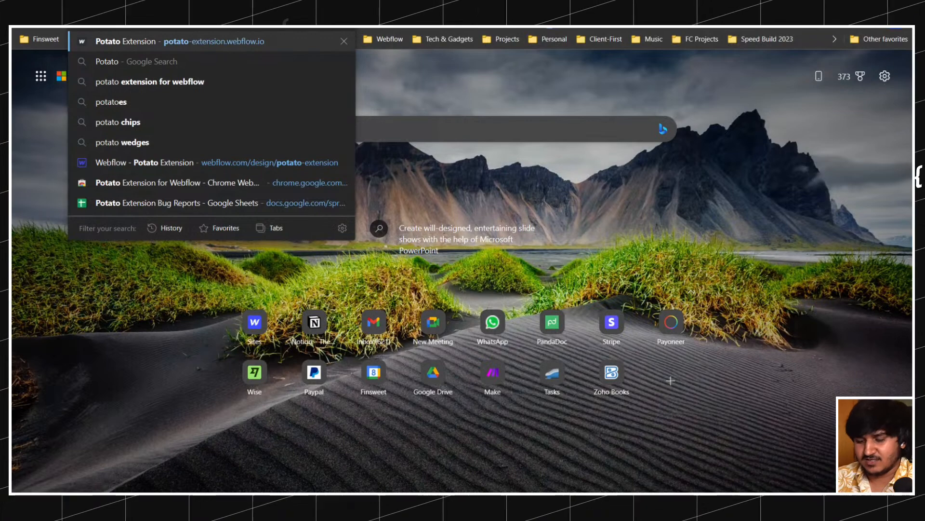
pyautogui.click(161, 184)
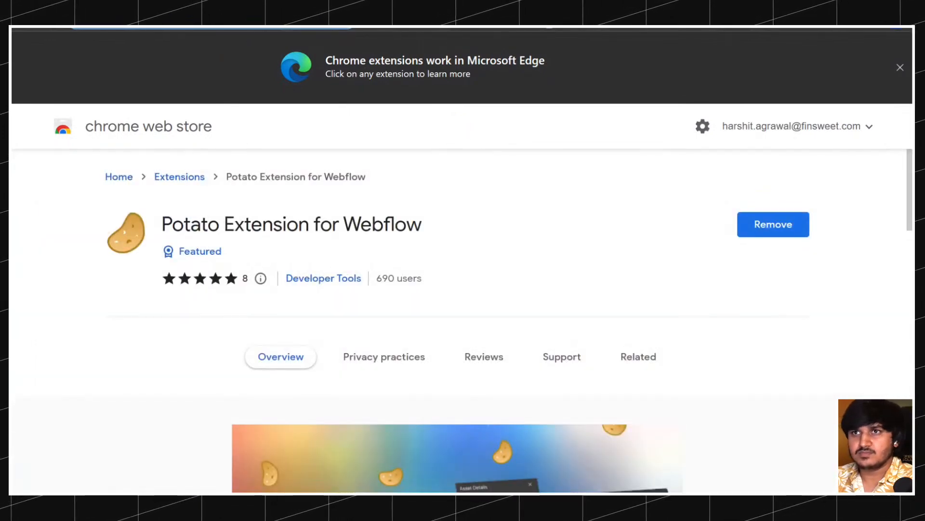
pyautogui.scroll(-2, 452, 215)
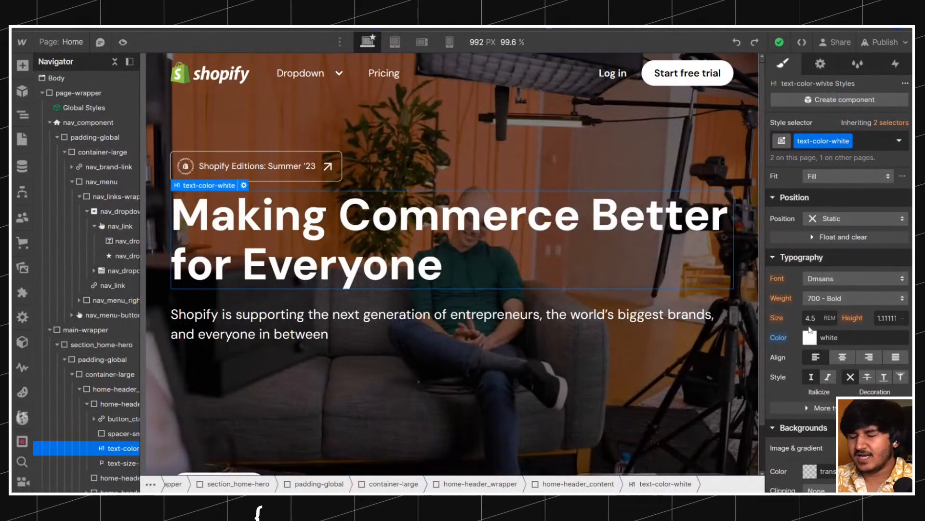
# Try a font size of 50px on the hero heading and undo the change.
pyautogui.click(810, 318)
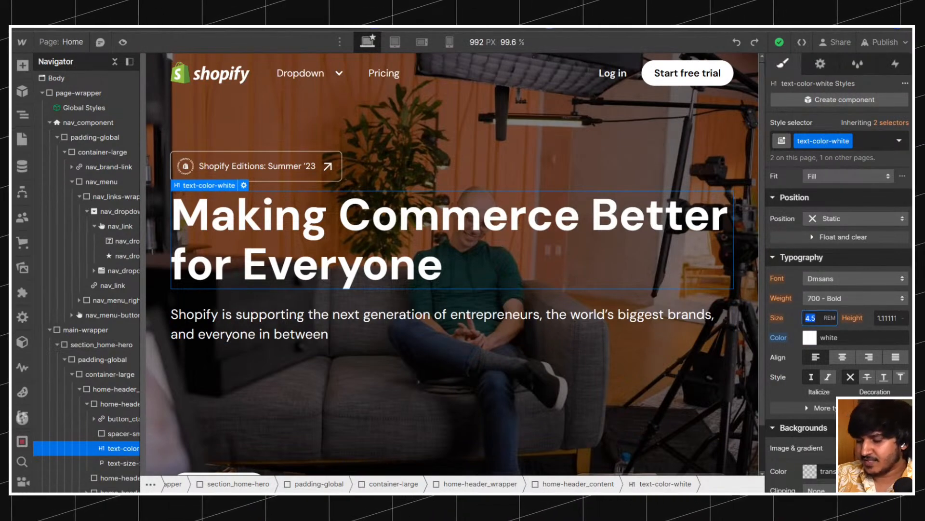
pyautogui.write('50px')
pyautogui.press('Return')
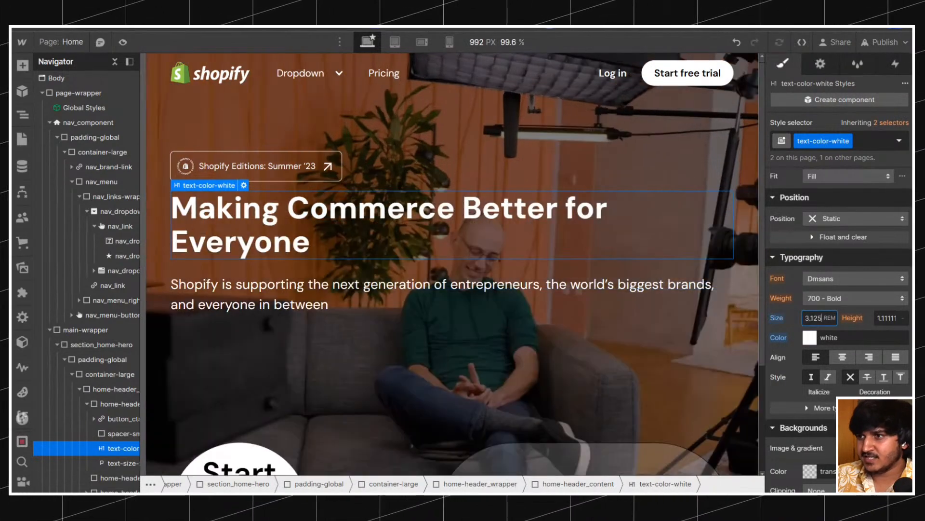
pyautogui.hotkey('ctrl', 'z')
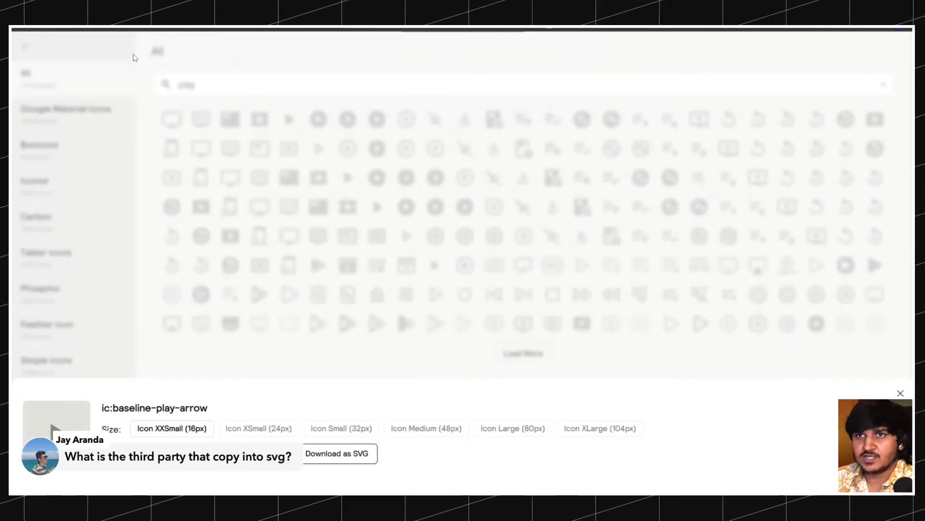
# Browse the play icons in the Relume icon library and return to the Webflow Designer.
pyautogui.click(149, 37)
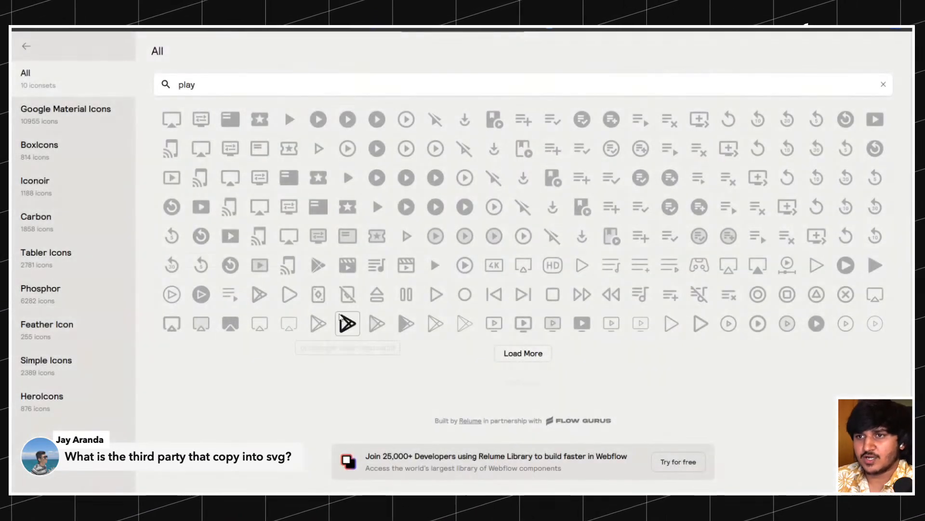
pyautogui.click(259, 120)
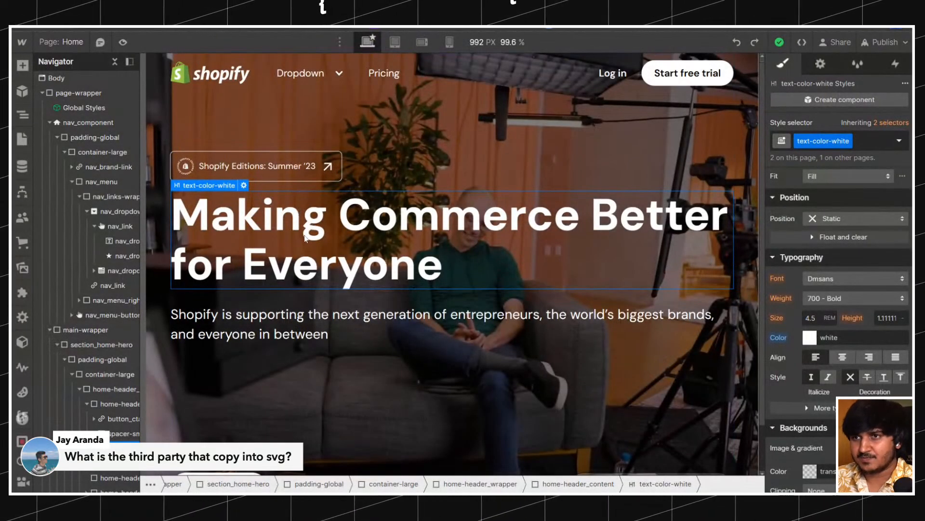
pyautogui.hotkey('ctrl', 'v')
pyautogui.click(176, 309)
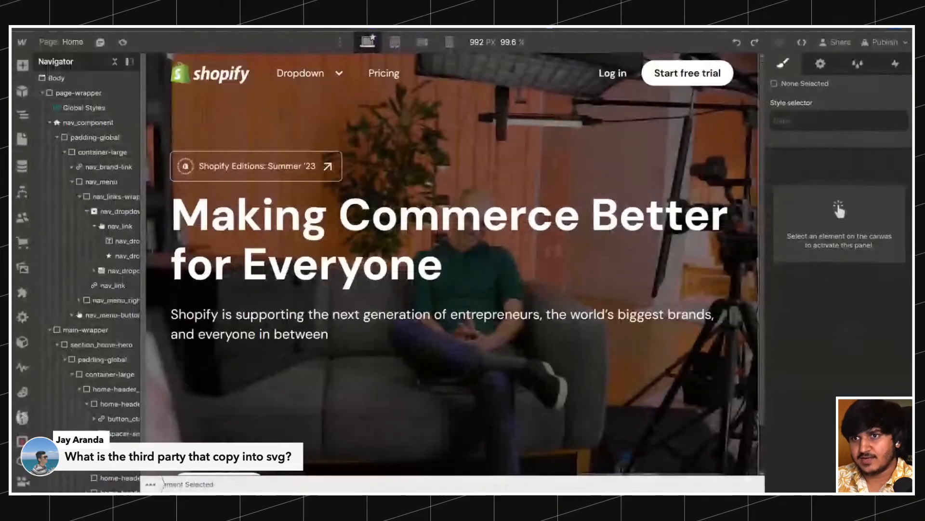
# View the asset details and SVG copy options of IcBaselinePlayArrow.svg in the image assets and close the asset library.
pyautogui.click(16, 267)
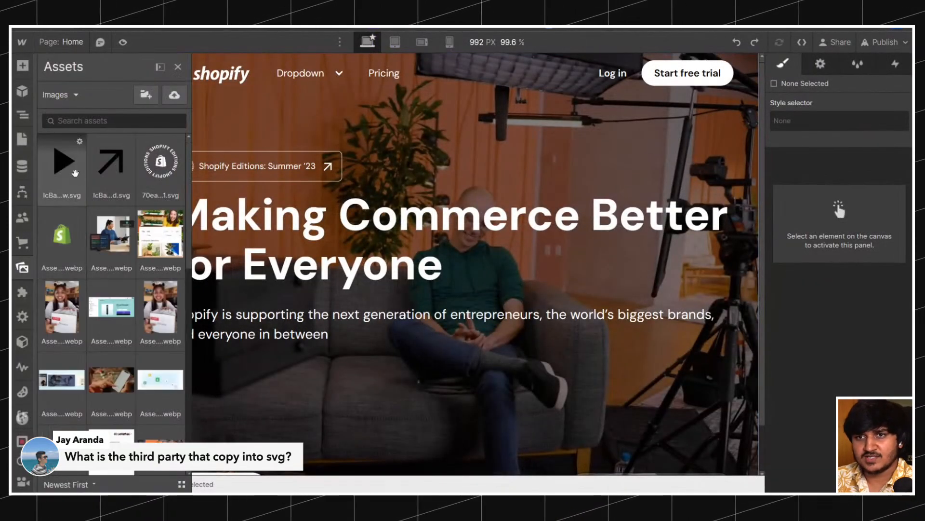
pyautogui.click(77, 144)
pyautogui.click(167, 150)
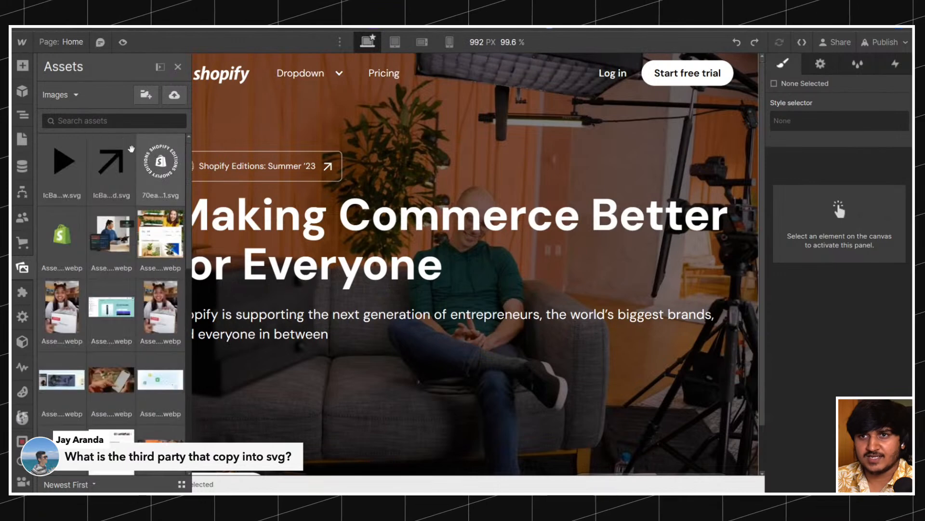
pyautogui.click(63, 158)
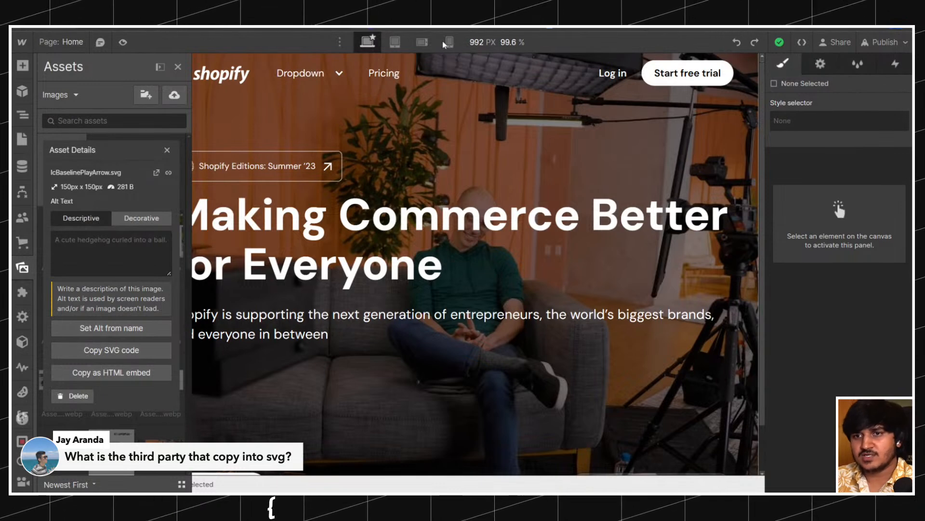
pyautogui.click(131, 350)
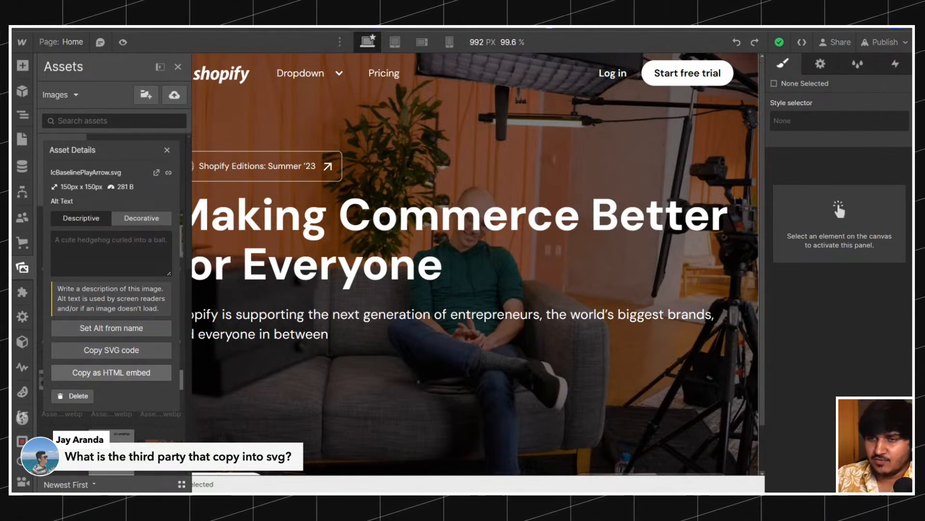
pyautogui.click(232, 267)
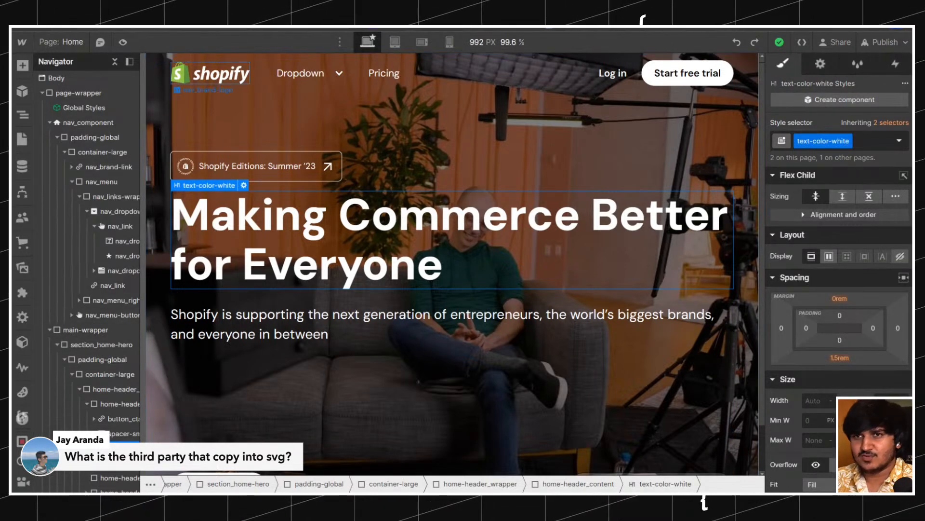
# Collapse the element tree and reselect the hero heading.
pyautogui.click(115, 62)
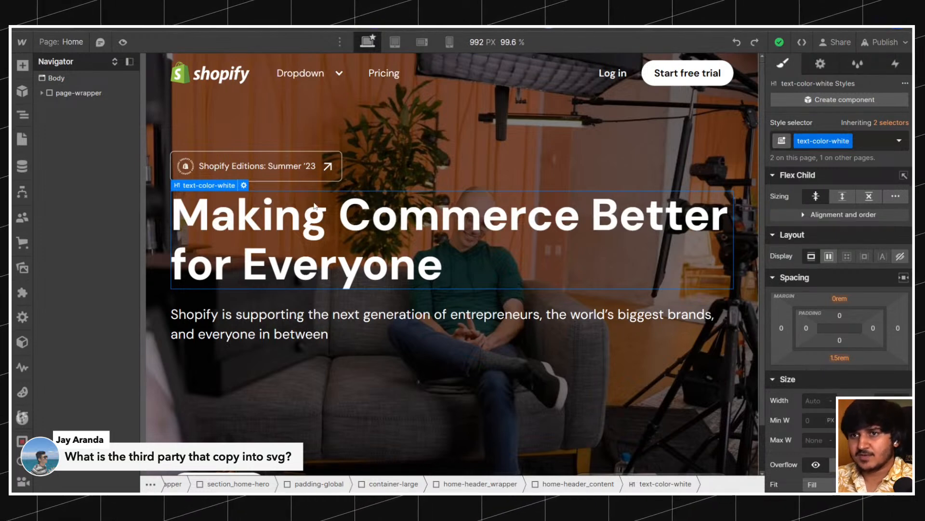
pyautogui.click(306, 311)
pyautogui.click(278, 265)
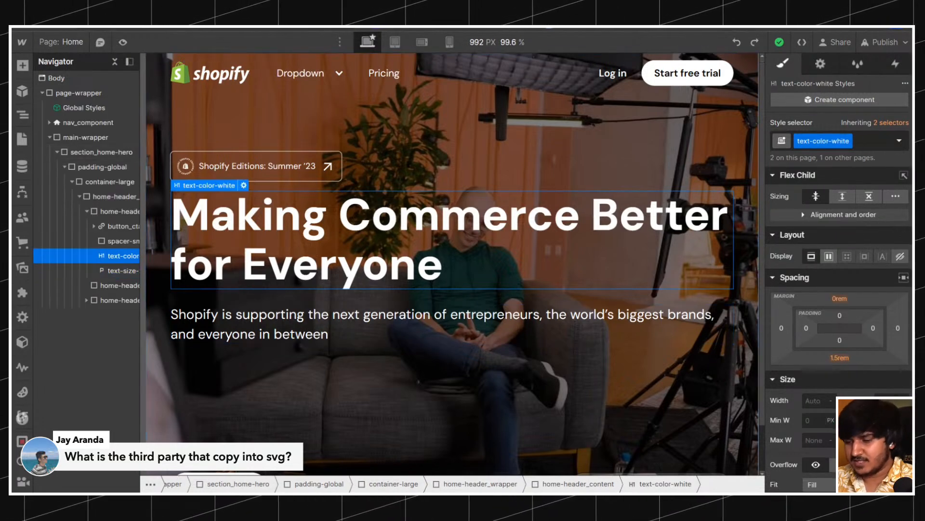
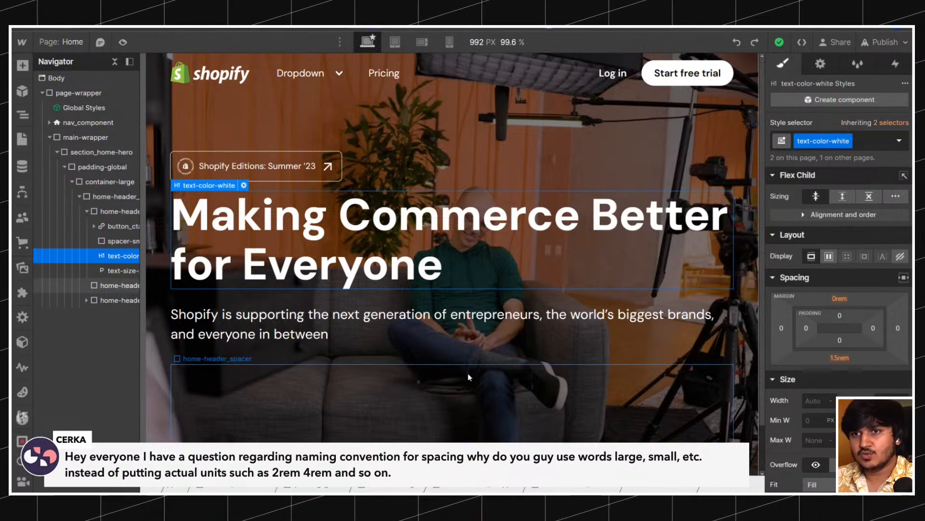
# Set the hero heading's top padding to 20 px (1.25rem).
pyautogui.click(112, 228)
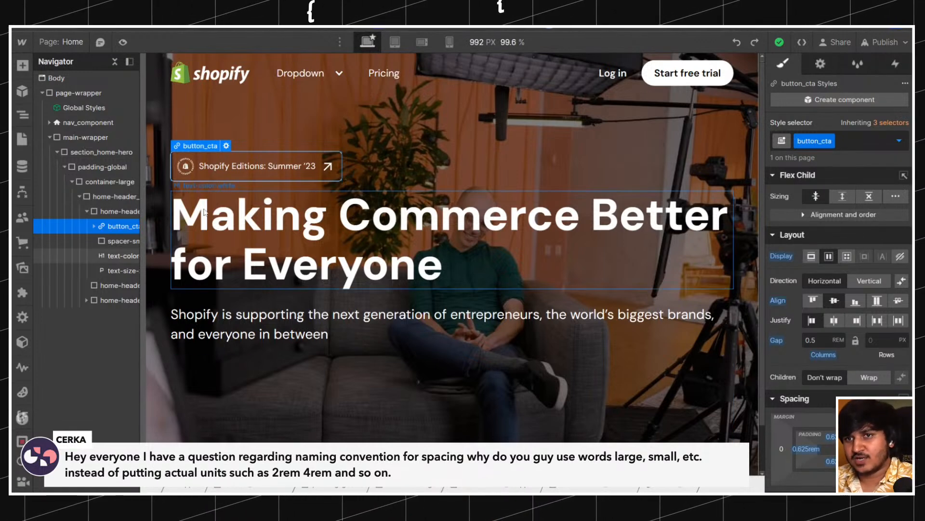
pyautogui.click(270, 203)
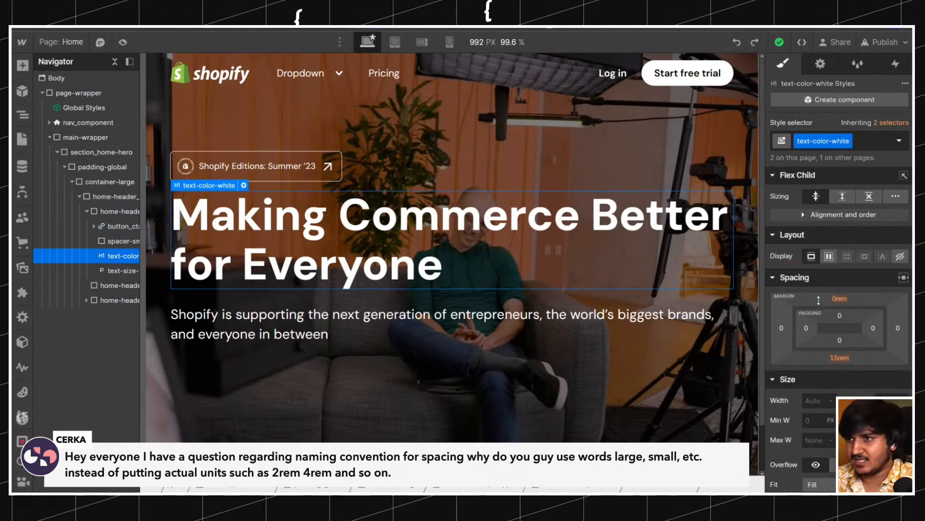
pyautogui.click(839, 317)
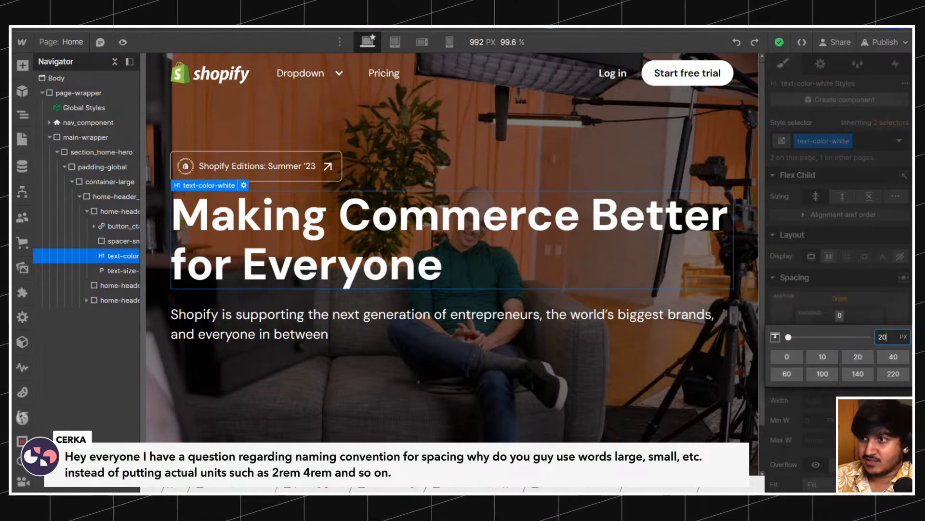
pyautogui.press('Return')
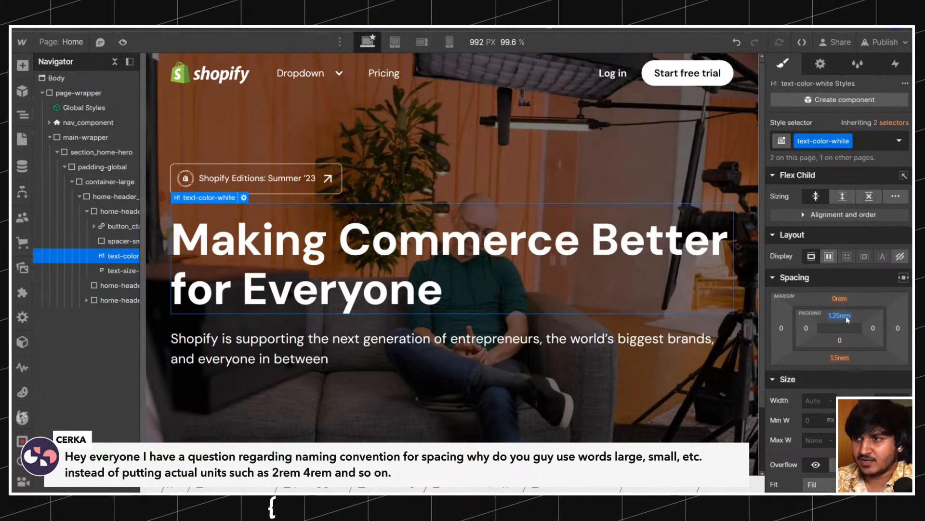
pyautogui.moveTo(840, 316); pyautogui.dragTo(839, 310)
pyautogui.hotkey('ctrl', 'z')
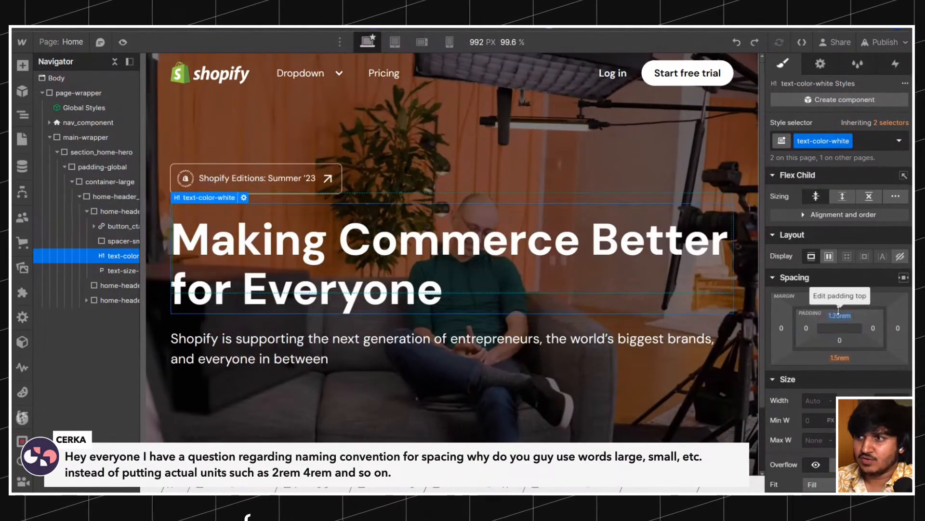
# Apply the hero heading's 1.25rem top padding to all four sides.
pyautogui.moveTo(838, 322)
pyautogui.mouseDown()
pyautogui.moveTo(837, 315)
pyautogui.moveTo(841, 322)
pyautogui.mouseUp()
pyautogui.hotkey('ctrl', 'z')
pyautogui.hotkey('ctrl', 'z')
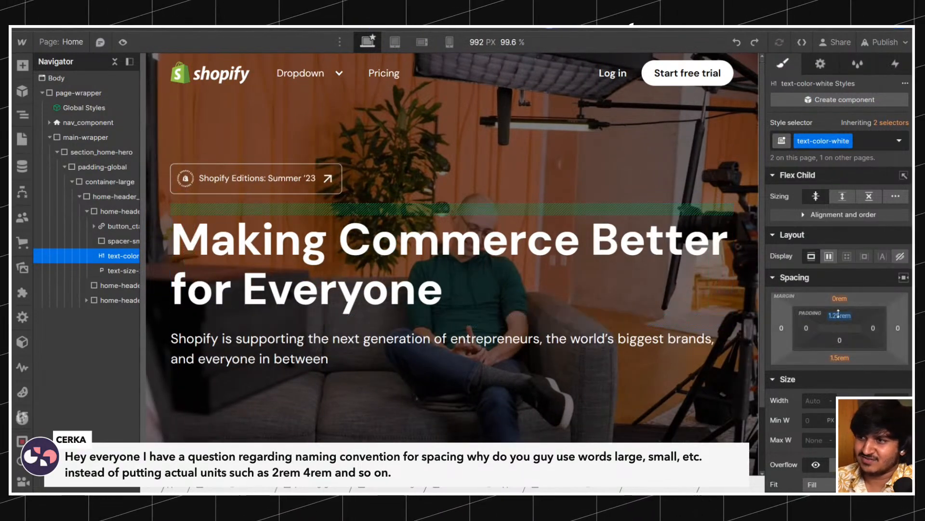
pyautogui.hotkey('ctrl', 'shift', 'z')
pyautogui.hotkey('ctrl', 'z')
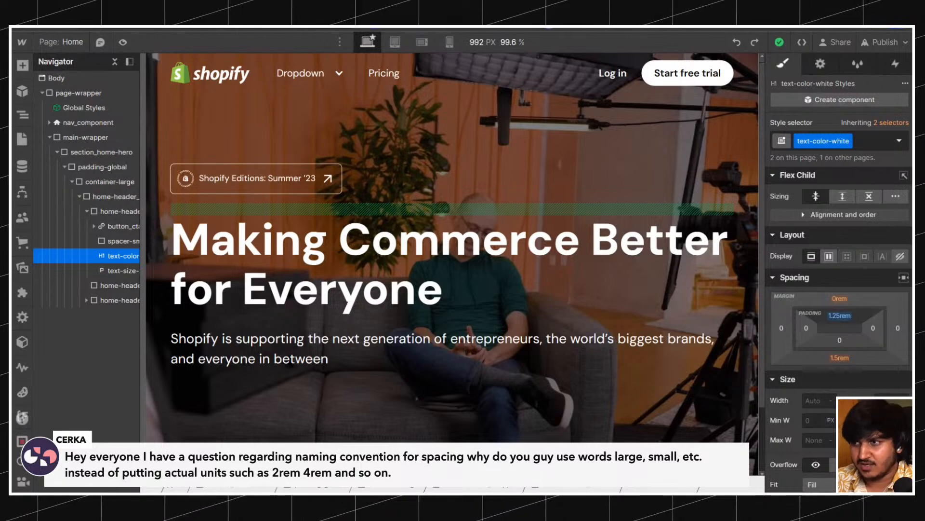
pyautogui.click(840, 318)
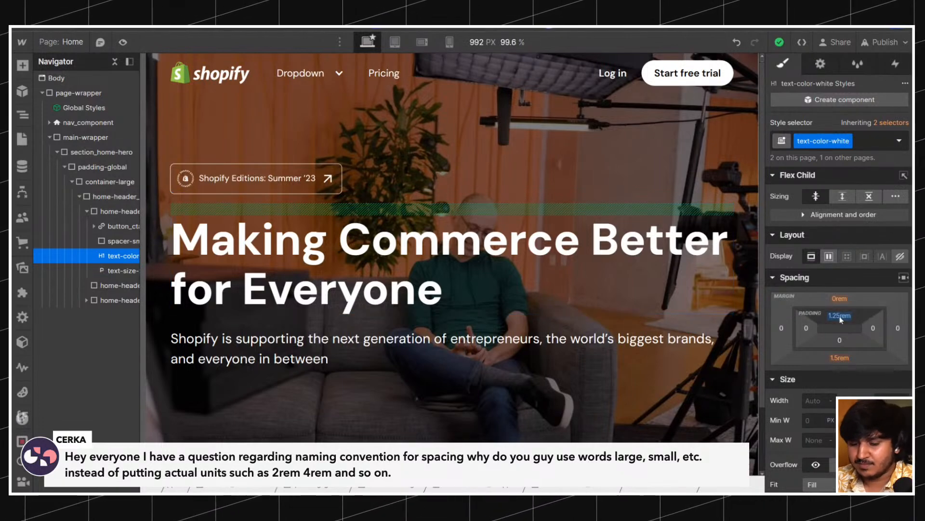
pyautogui.keyDown('shift'); pyautogui.click(840, 317); pyautogui.keyUp('shift')
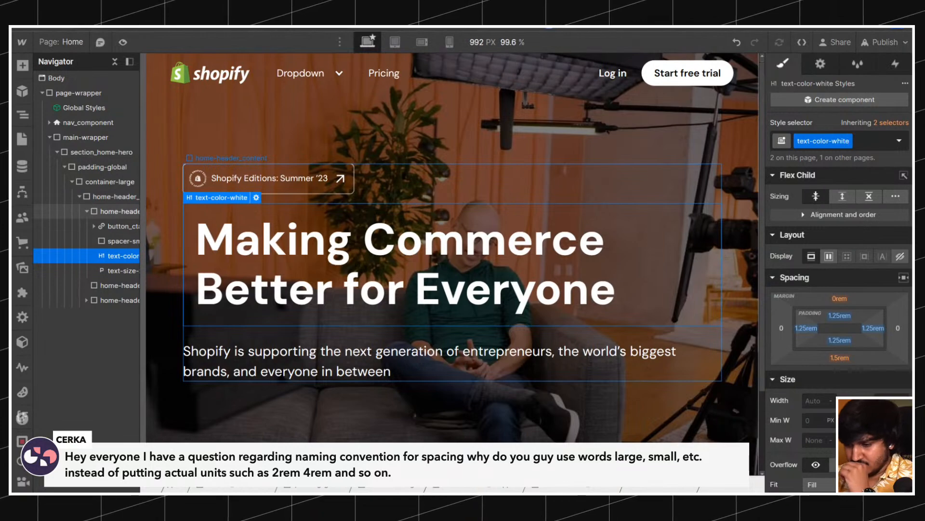
pyautogui.scroll(-5, 849, 330)
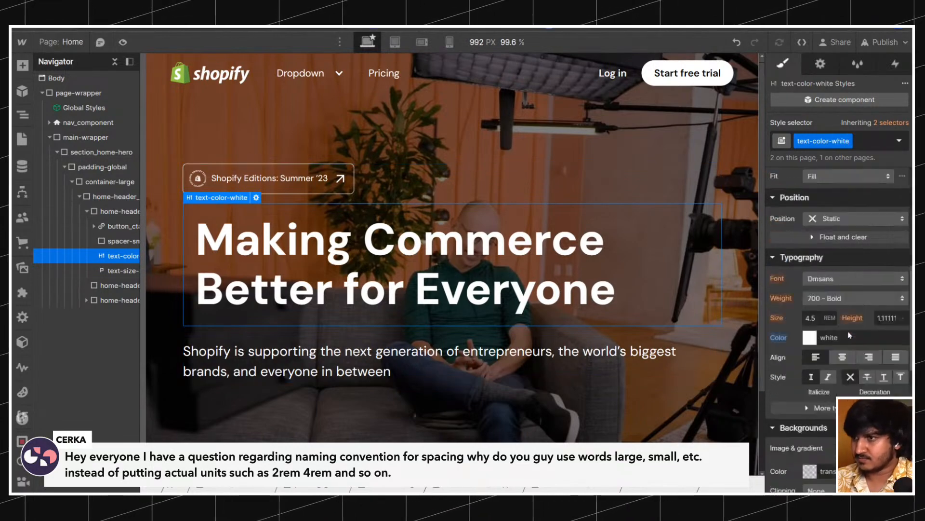
pyautogui.scroll(5, 847, 331)
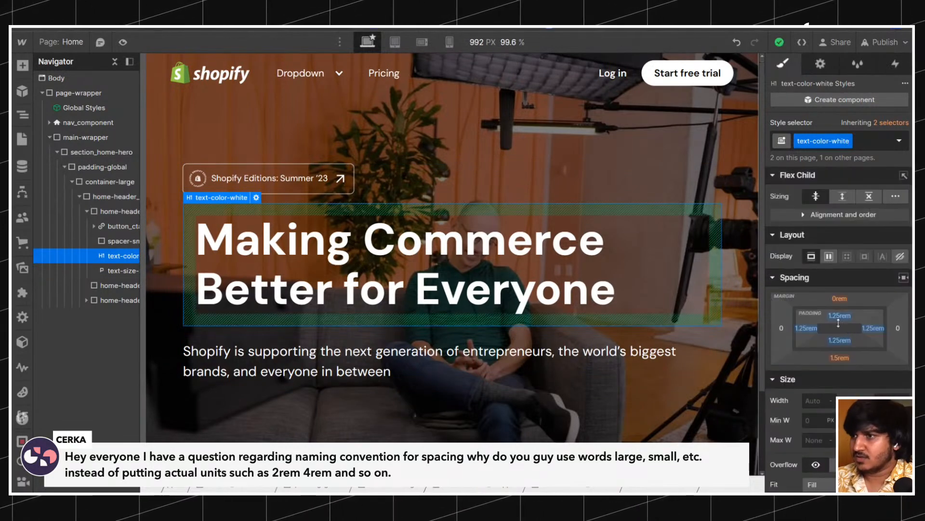
# Reset the hero heading's padding on all four sides.
pyautogui.keyDown('alt'); pyautogui.click(834, 315); pyautogui.keyUp('alt')
pyautogui.keyDown('alt'); pyautogui.click(807, 328); pyautogui.keyUp('alt')
pyautogui.keyDown('alt'); pyautogui.click(843, 340); pyautogui.keyUp('alt')
pyautogui.keyDown('alt'); pyautogui.click(873, 328); pyautogui.keyUp('alt')
pyautogui.scroll(-1, 300, 196)
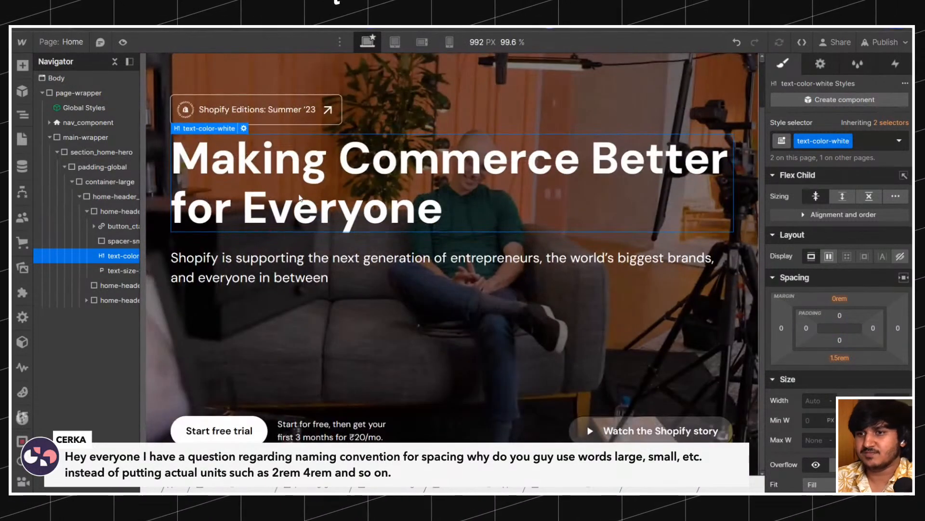
pyautogui.scroll(1, 308, 186)
# Show the navbar dropdown's menu on the canvas and select nav_dropdown_list for styling.
pyautogui.click(285, 81)
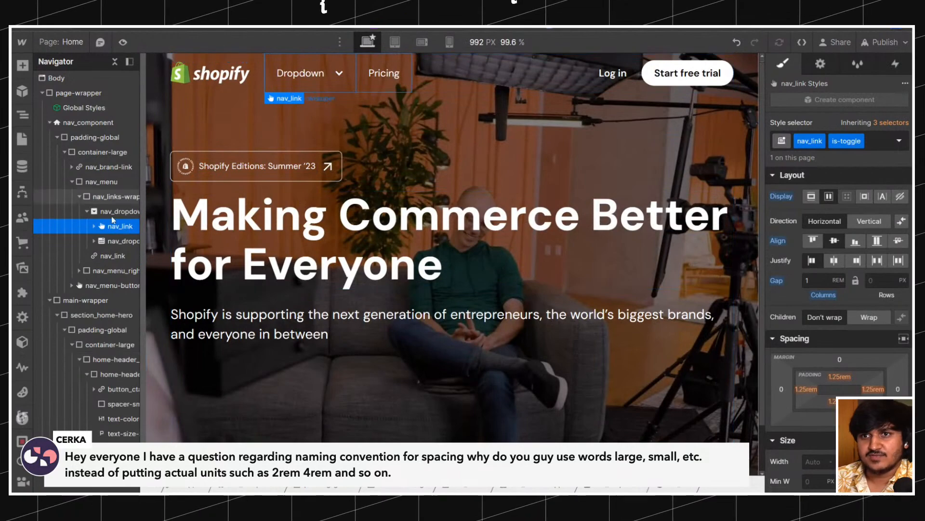
pyautogui.click(111, 240)
pyautogui.click(820, 64)
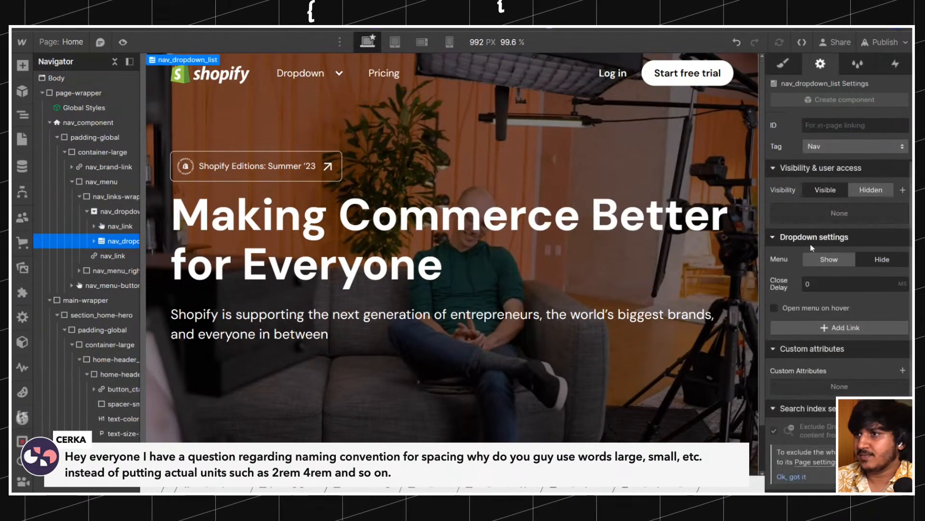
pyautogui.click(783, 64)
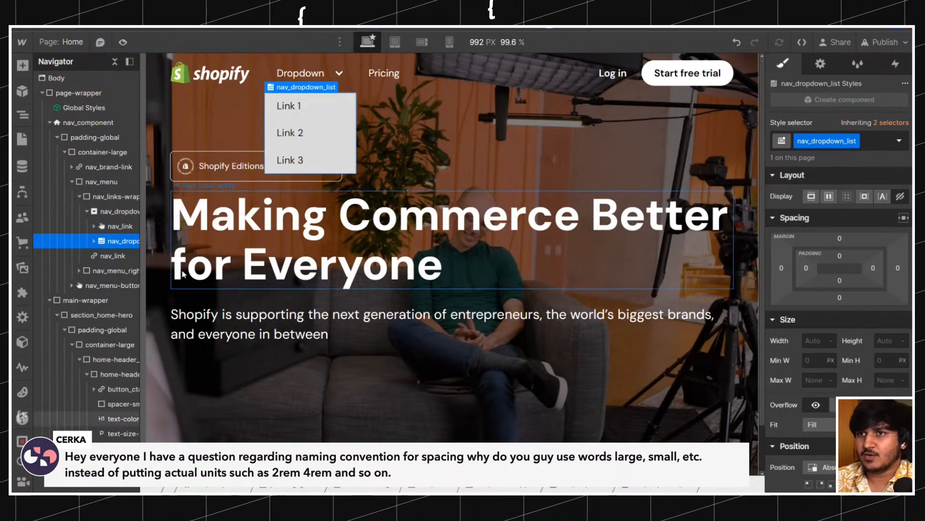
pyautogui.click(114, 229)
pyautogui.click(114, 245)
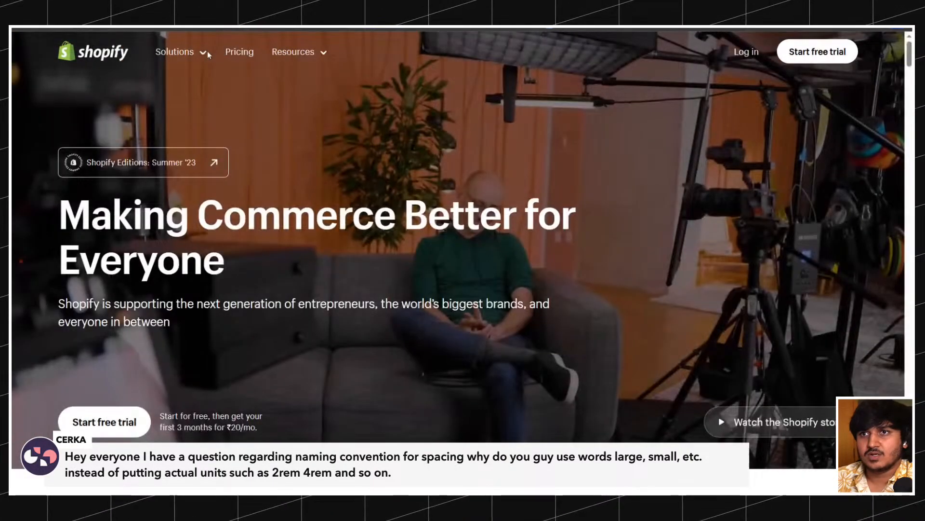
# Switch to the live Shopify site, examine its Solutions mega menu and reduce the page zoom.
pyautogui.moveTo(207, 51)
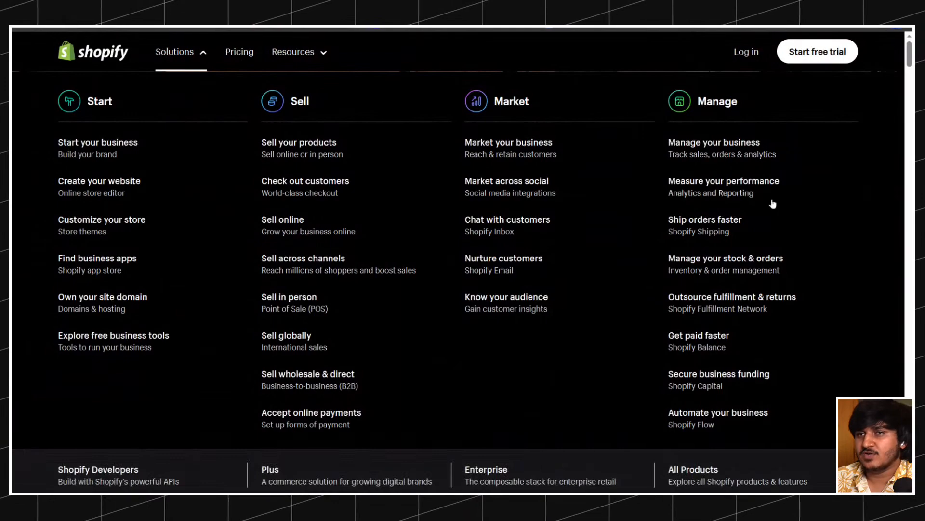
pyautogui.hotkey('ctrl', '-')
pyautogui.hotkey('ctrl', '-')
pyautogui.hotkey('ctrl', '+')
pyautogui.hotkey('ctrl', '+')
pyautogui.hotkey('ctrl', '-')
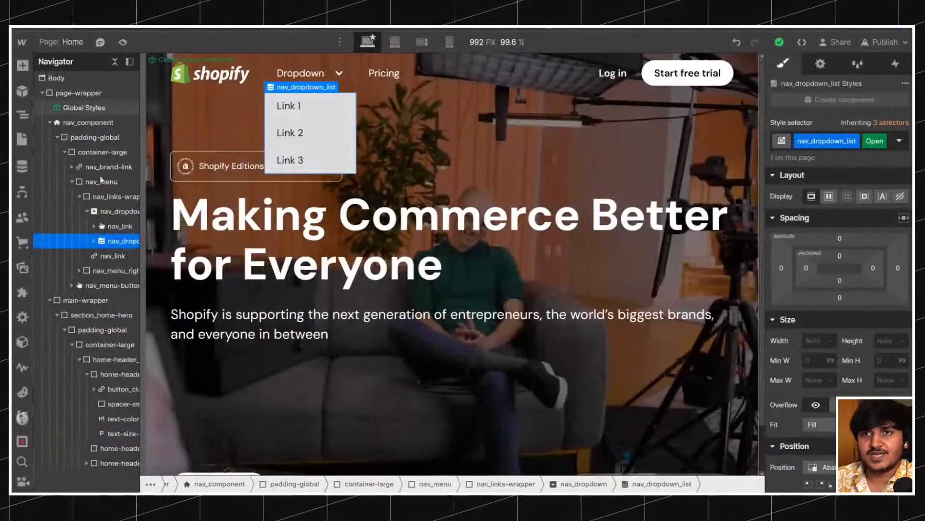
# Inspect the selectors inherited by nav_dropdown_list in the Webflow Designer, checking its base class and returning to its Open state.
pyautogui.click(860, 124)
pyautogui.click(847, 214)
pyautogui.click(786, 123)
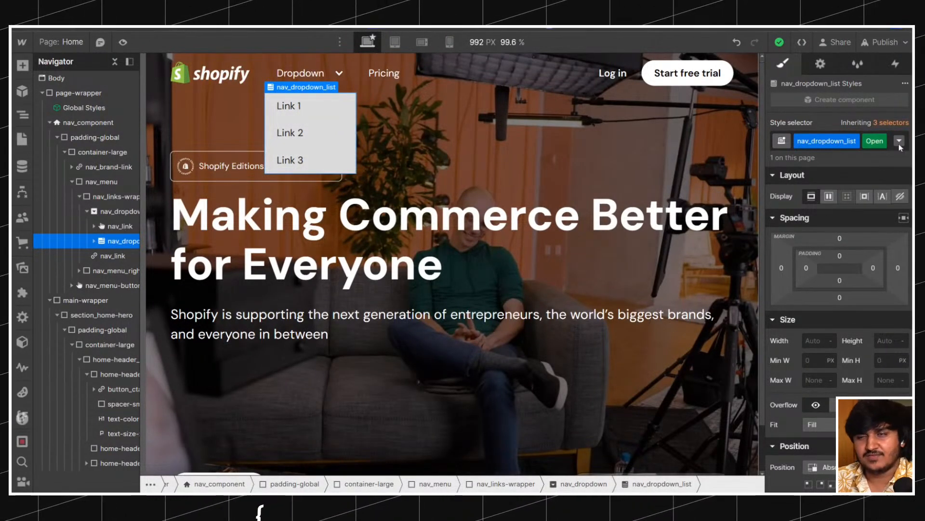
pyautogui.click(899, 144)
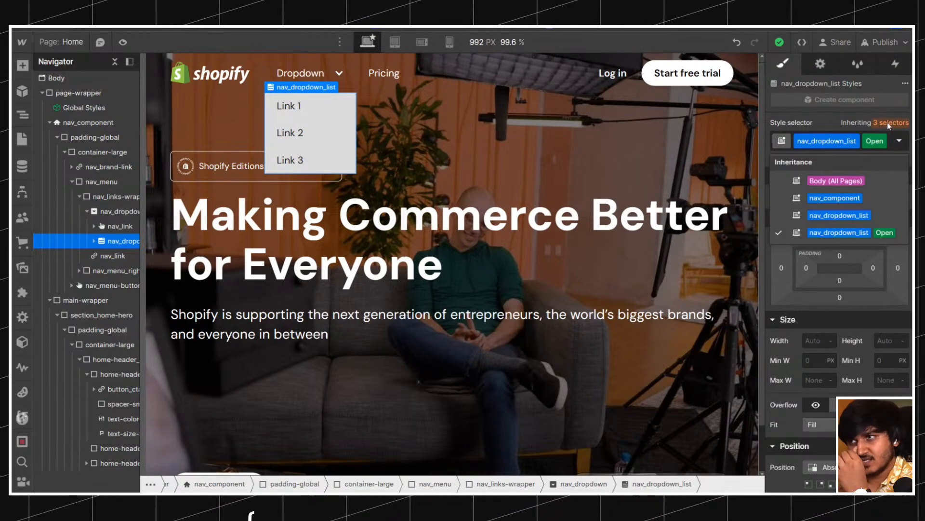
pyautogui.click(849, 217)
pyautogui.click(786, 124)
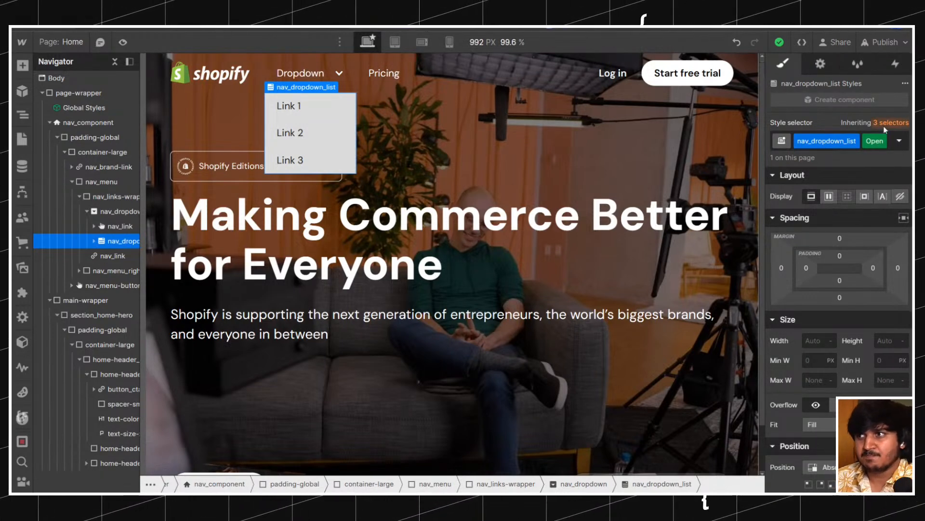
pyautogui.scroll(-3, 858, 217)
pyautogui.scroll(3, 852, 234)
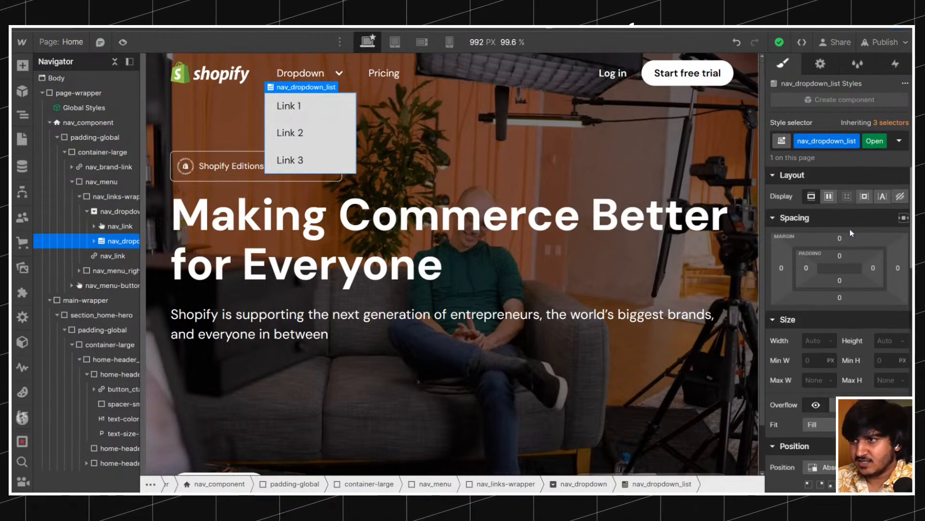
# Set the background color of nav_dropdown_list's Open state to black.
pyautogui.scroll(-5, 837, 270)
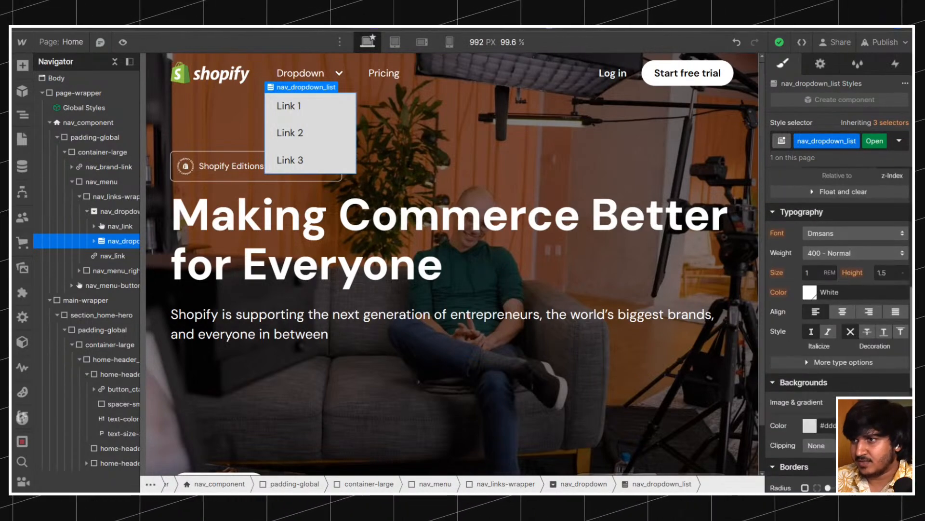
pyautogui.click(810, 305)
pyautogui.press('Escape')
pyautogui.scroll(-2, 819, 284)
pyautogui.click(810, 350)
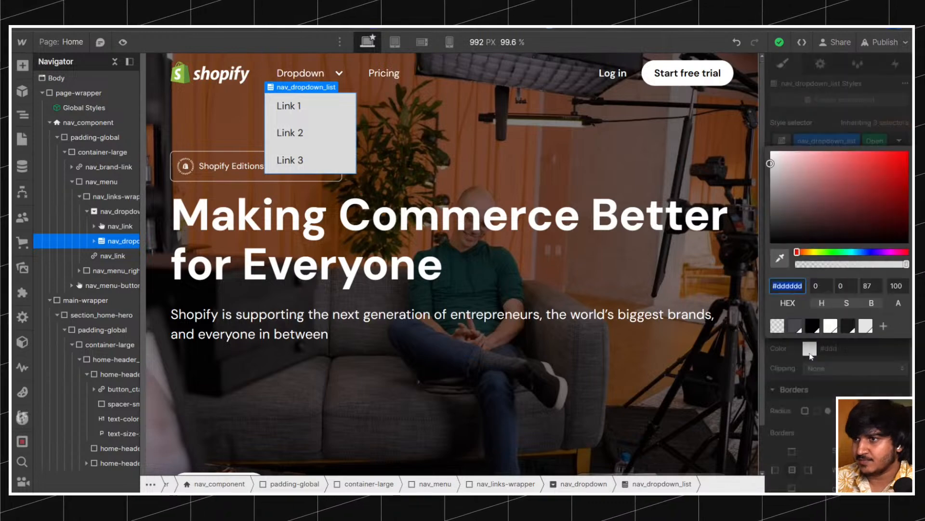
pyautogui.moveTo(800, 226); pyautogui.dragTo(714, 351)
pyautogui.click(816, 385)
pyautogui.scroll(6, 815, 357)
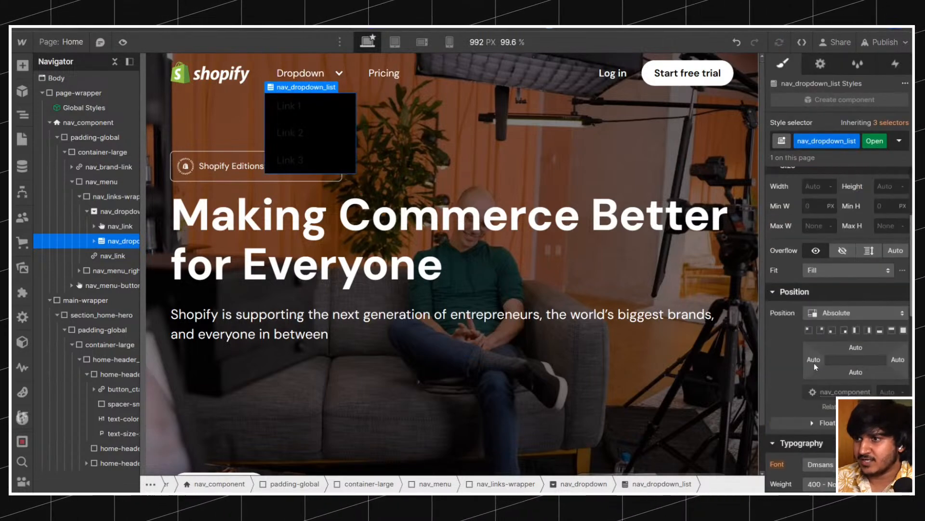
pyautogui.scroll(-5, 813, 356)
pyautogui.click(813, 300)
pyautogui.moveTo(795, 207); pyautogui.dragTo(748, 165)
pyautogui.click(747, 165)
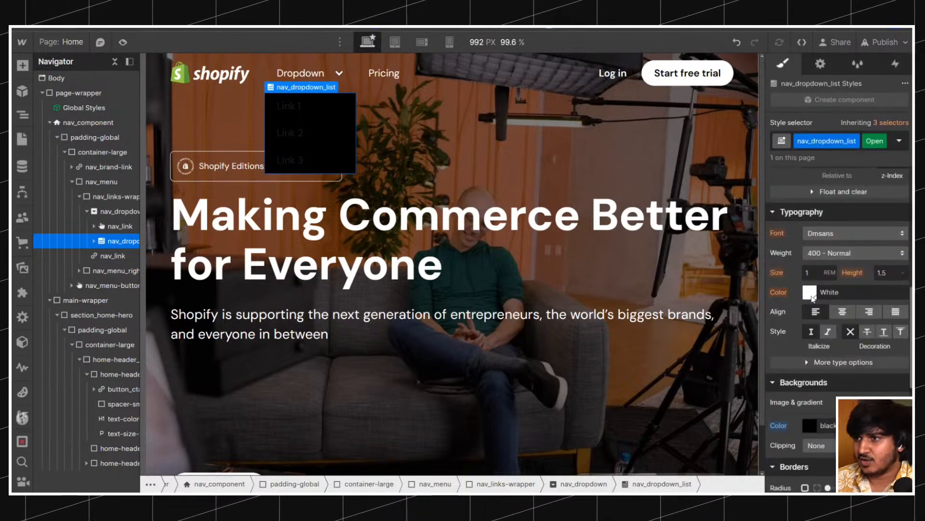
# Check the states available for nav_dropdown_list, toggle the dropdown in page preview and return to the design view.
pyautogui.scroll(-2, 814, 300)
pyautogui.click(899, 144)
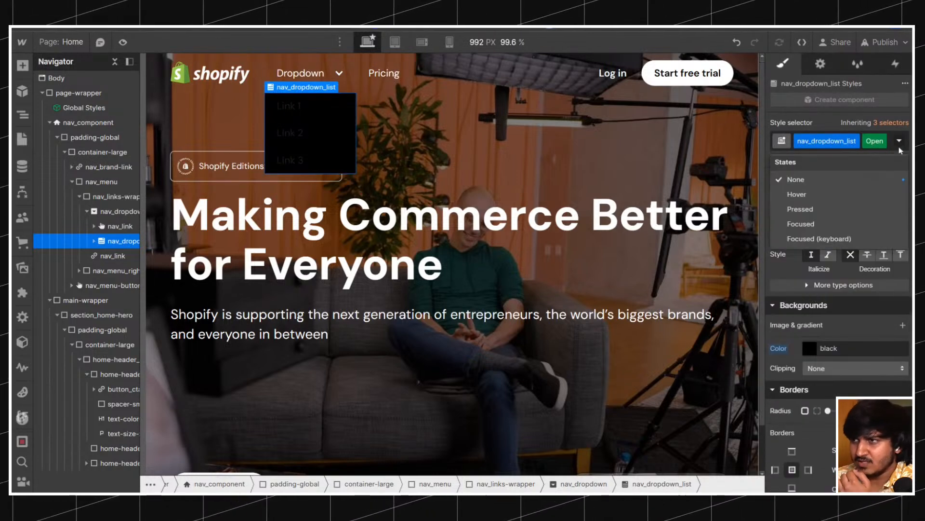
pyautogui.click(810, 102)
pyautogui.click(123, 42)
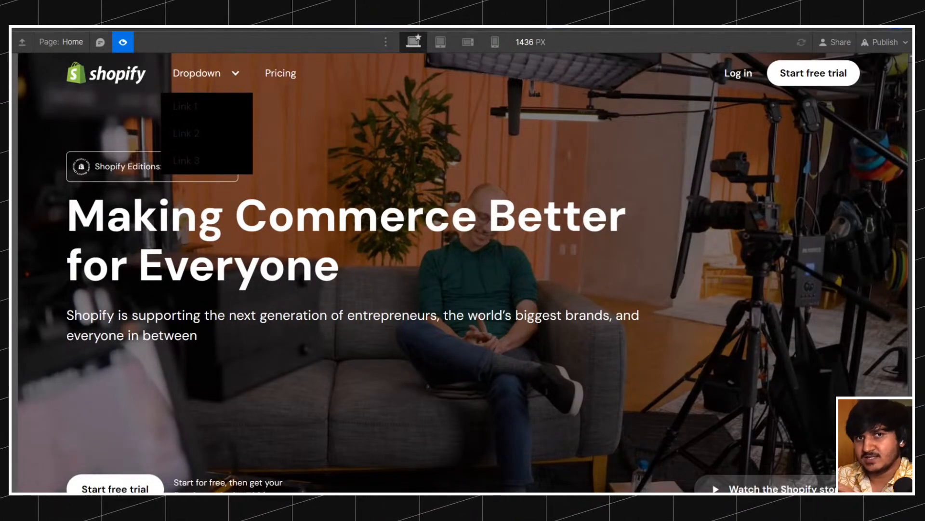
pyautogui.click(210, 80)
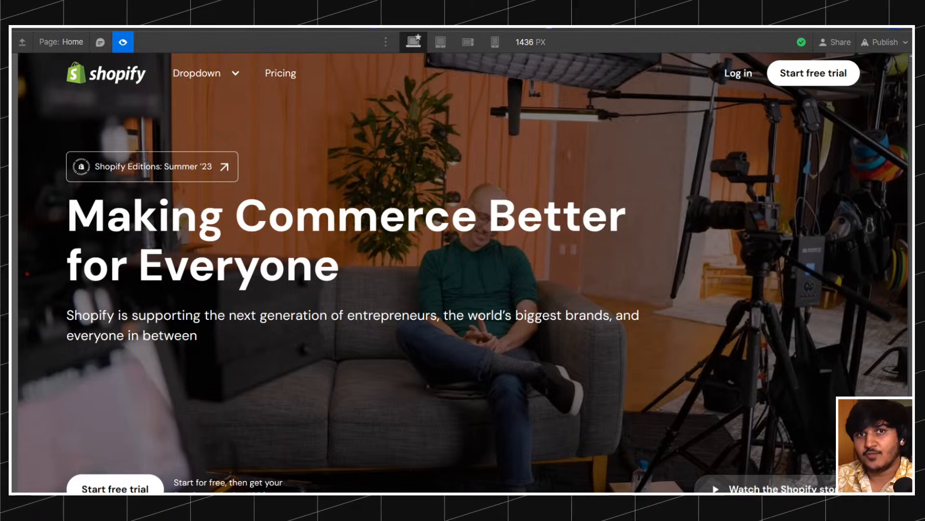
pyautogui.click(123, 42)
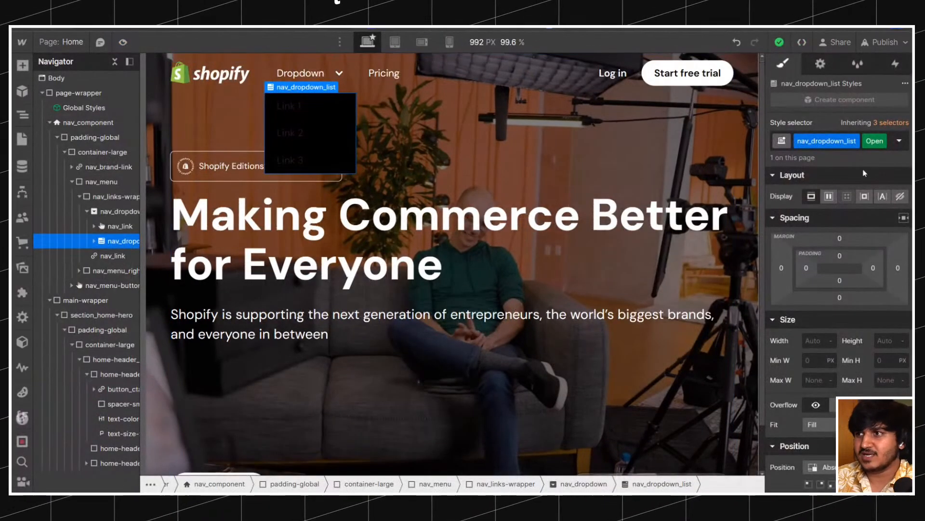
# Reset the background color of nav_dropdown_list's Open state.
pyautogui.scroll(-2, 847, 190)
pyautogui.scroll(-5, 846, 189)
pyautogui.keyDown('alt'); pyautogui.click(779, 425); pyautogui.keyUp('alt')
# Set the background color of the base nav_dropdown_list class to black through its inherited selectors.
pyautogui.click(890, 122)
pyautogui.click(841, 216)
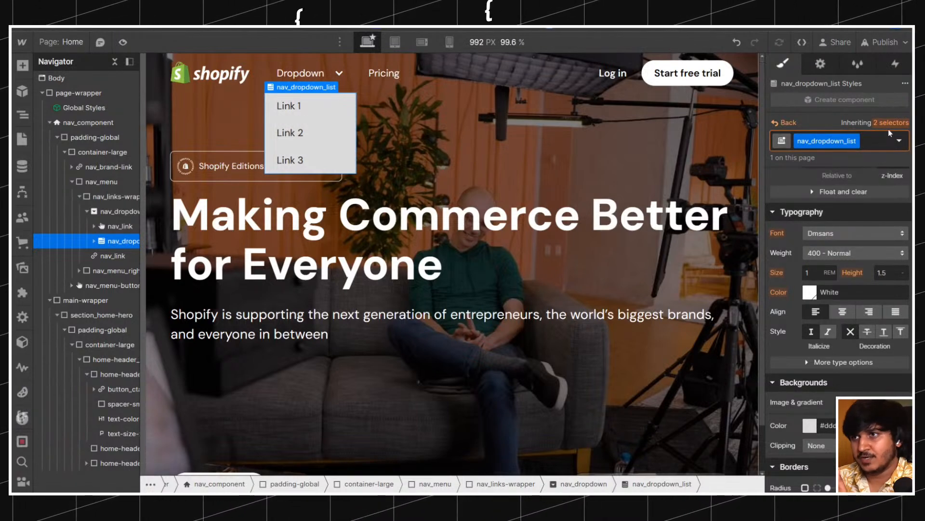
pyautogui.click(810, 425)
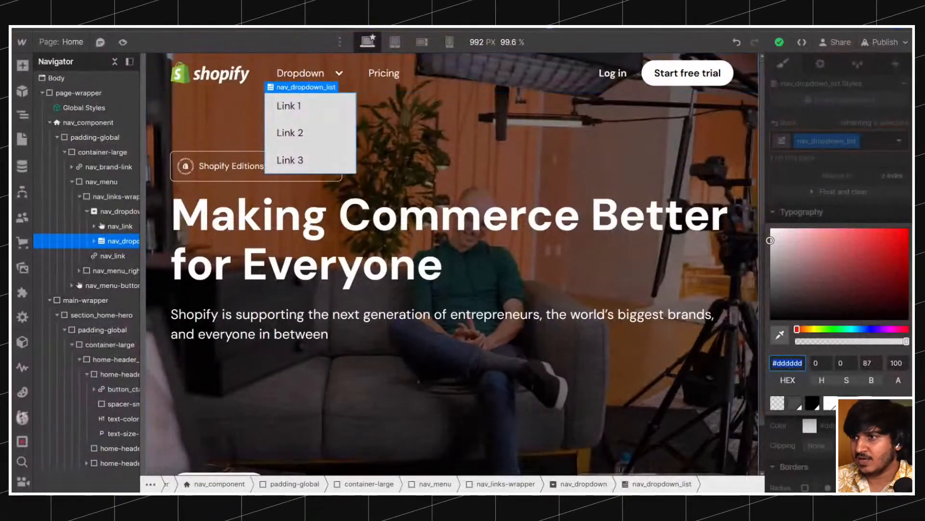
pyautogui.moveTo(770, 240); pyautogui.dragTo(771, 321)
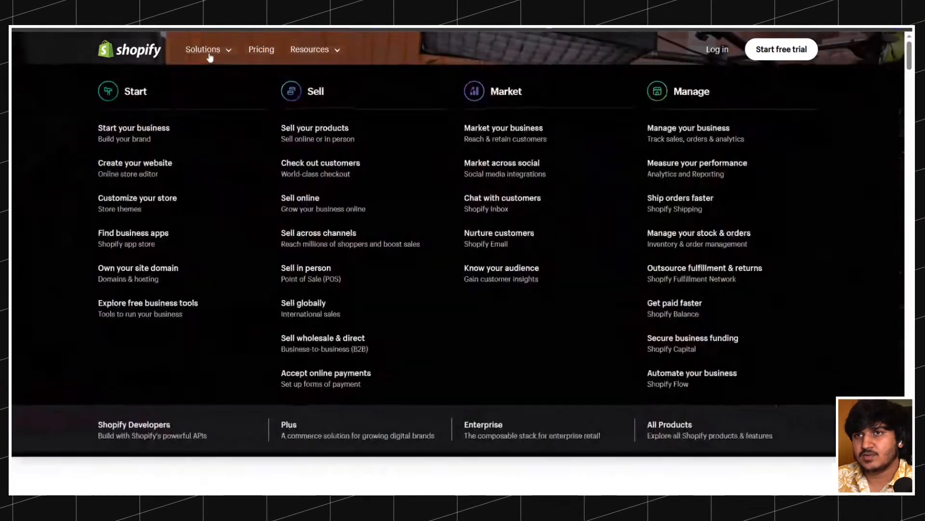
# Open and close the Solutions mega menu on the live Shopify site repeatedly to examine how it animates.
pyautogui.click(209, 57)
pyautogui.click(210, 56)
pyautogui.click(210, 57)
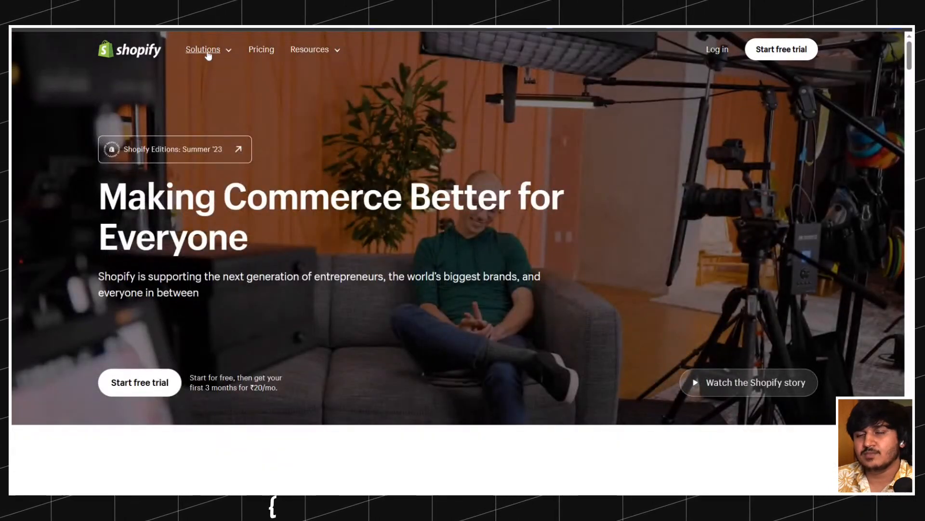
pyautogui.click(209, 56)
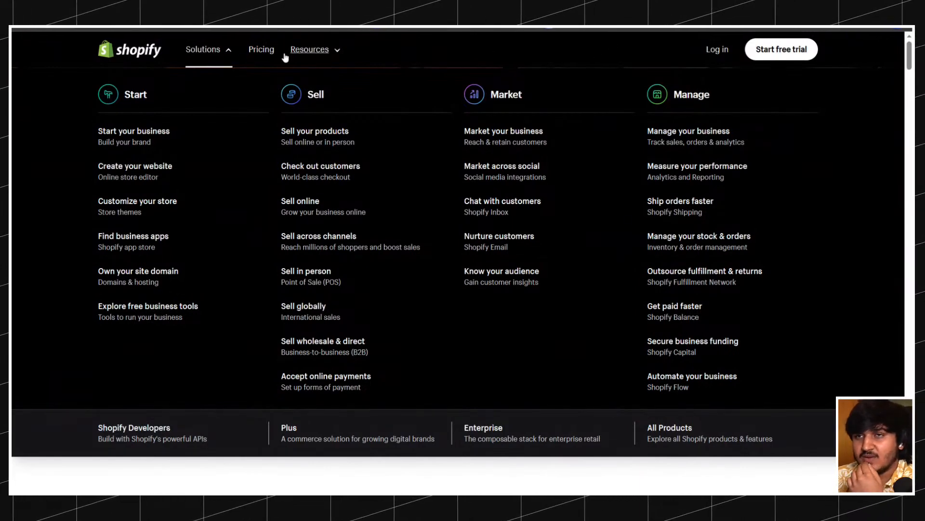
pyautogui.click(216, 52)
pyautogui.click(216, 52)
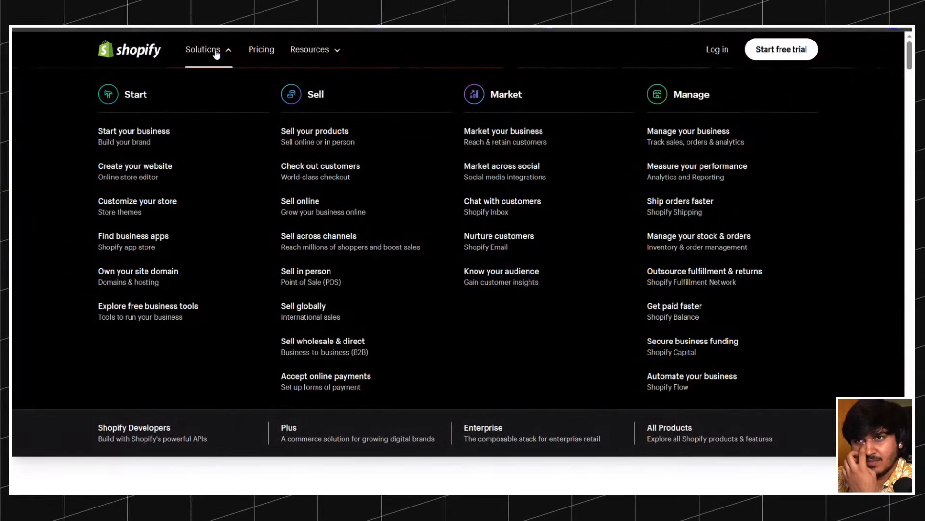
pyautogui.click(216, 53)
pyautogui.click(216, 53)
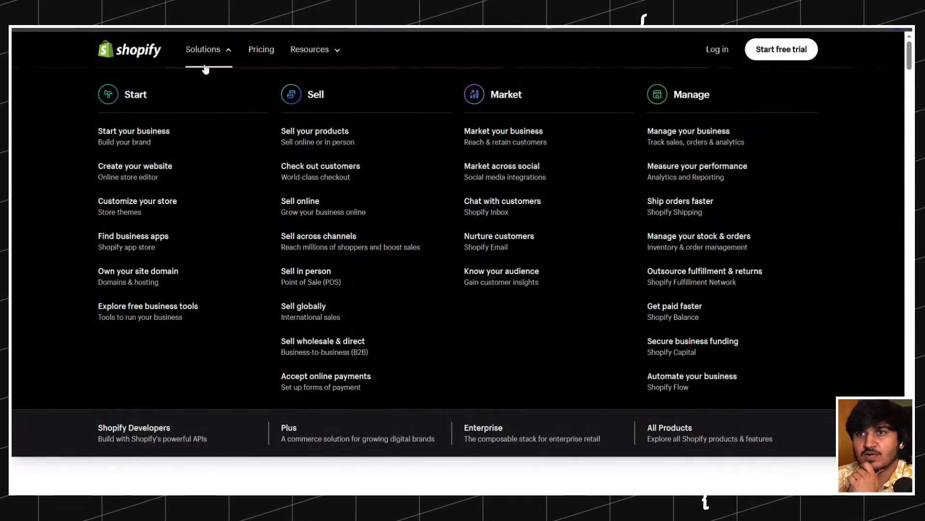
pyautogui.click(207, 57)
pyautogui.click(211, 56)
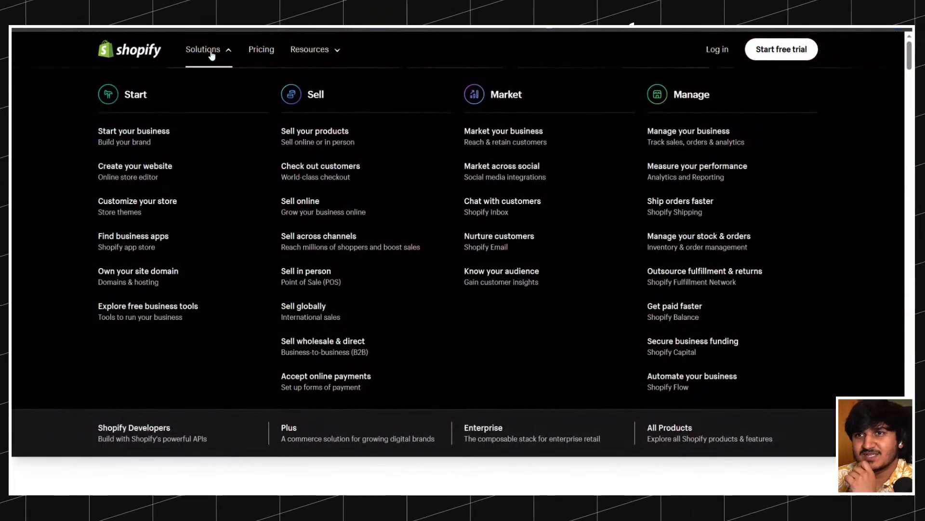
pyautogui.click(211, 55)
pyautogui.click(230, 59)
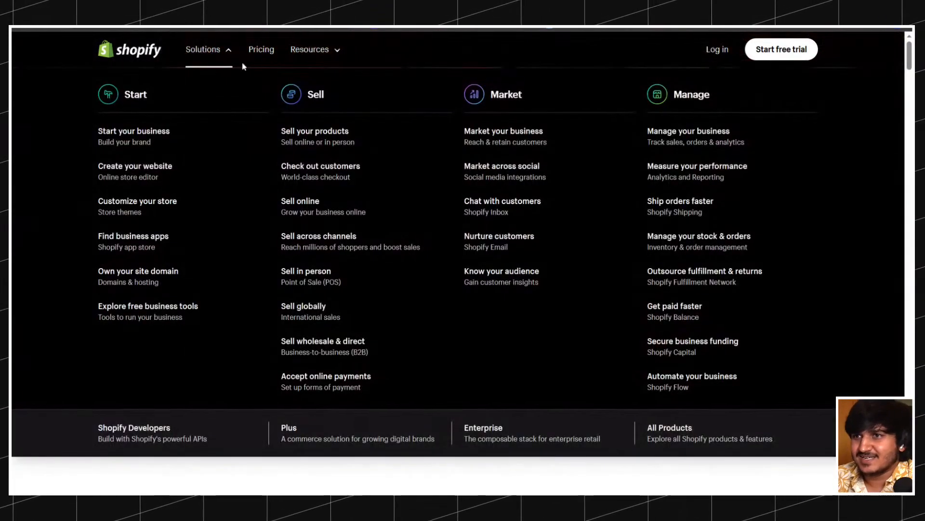
pyautogui.click(210, 52)
pyautogui.click(209, 52)
pyautogui.click(210, 52)
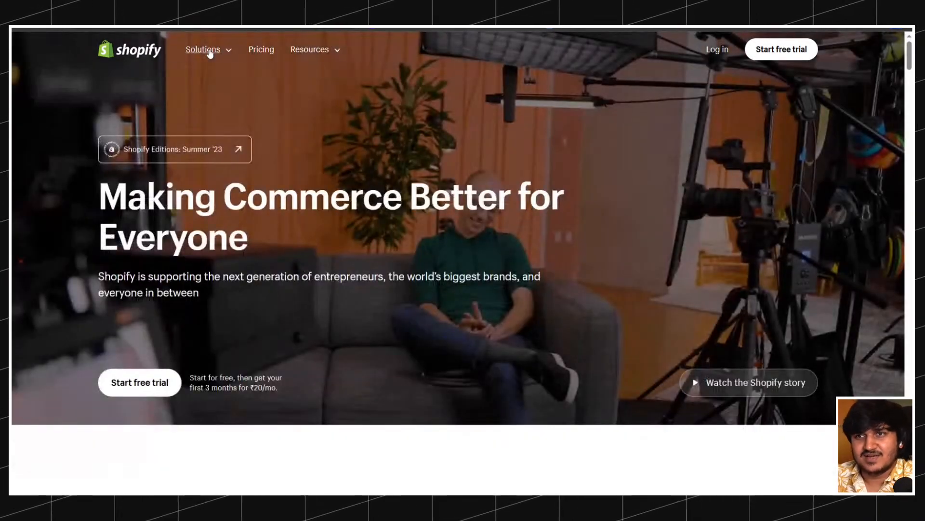
# Toggle the Solutions menu on the live Shopify site again to compare where its panel sits under the navigation bar.
pyautogui.click(209, 52)
pyautogui.click(210, 52)
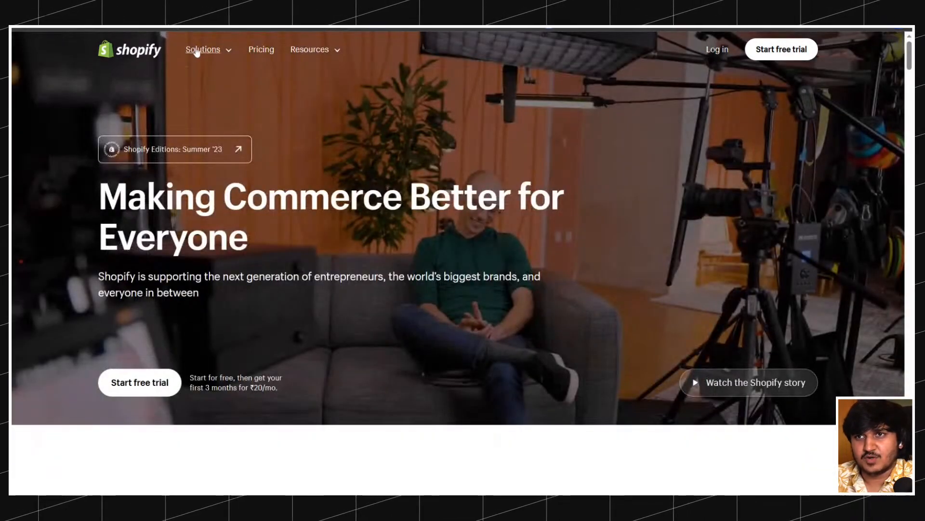
pyautogui.click(197, 52)
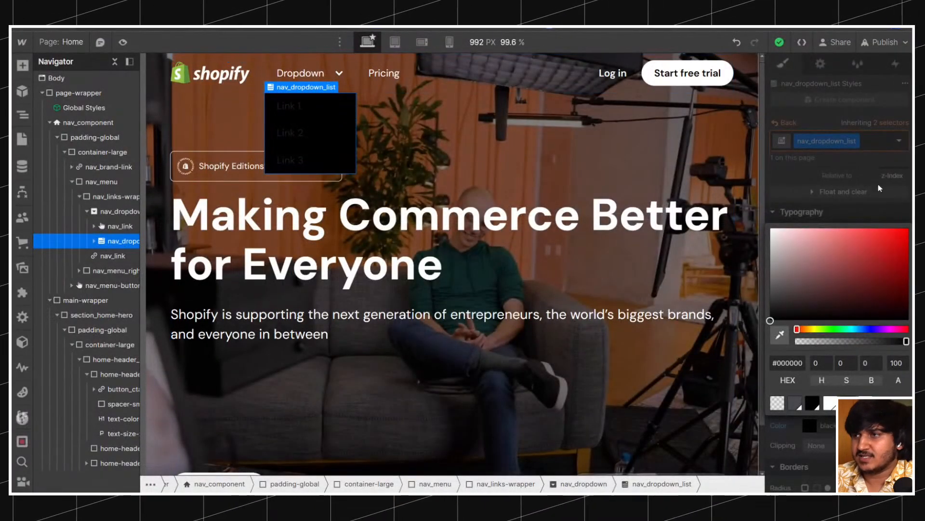
# In Webflow, anchor the absolutely positioned nav_dropdown_list to the top across the full width, with 0% top, left and right offsets.
pyautogui.click(795, 186)
pyautogui.scroll(5, 833, 166)
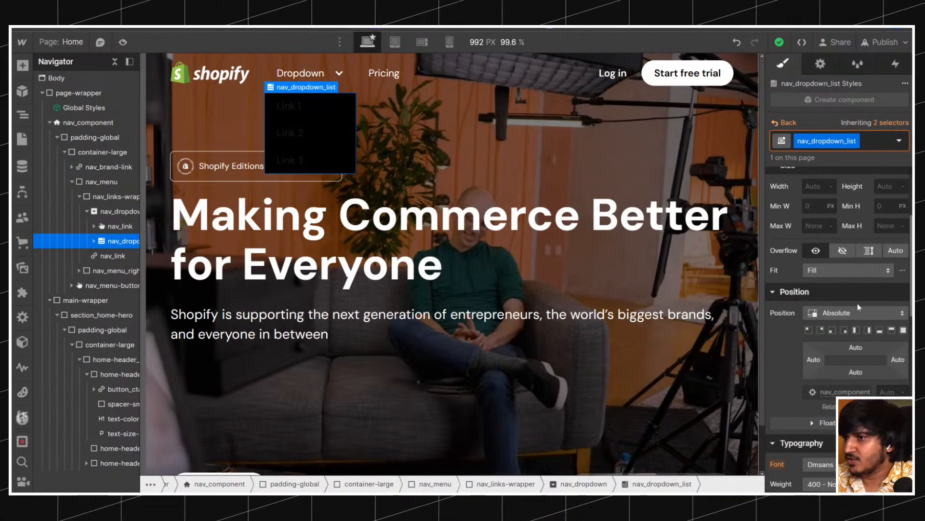
pyautogui.click(891, 330)
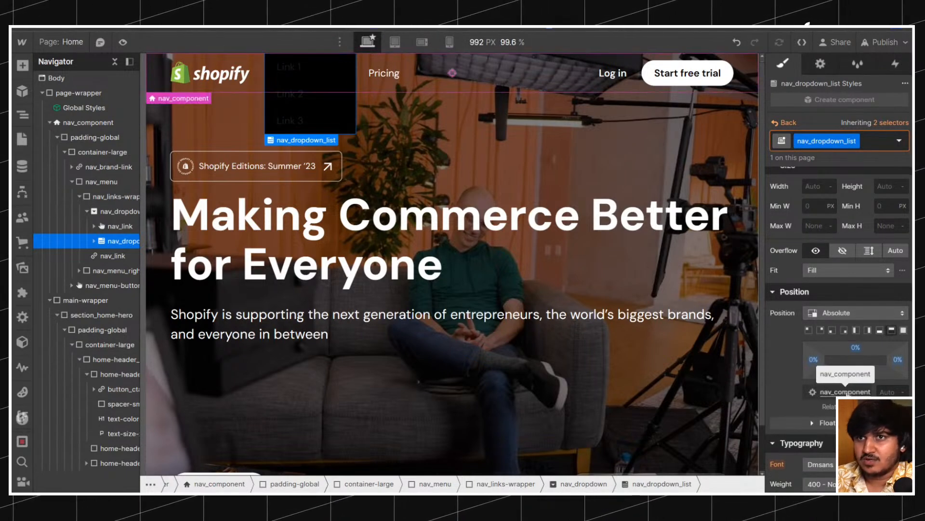
# Set the position of nav_dropdown to Static and show its menu to check how wide the list spreads.
pyautogui.click(114, 221)
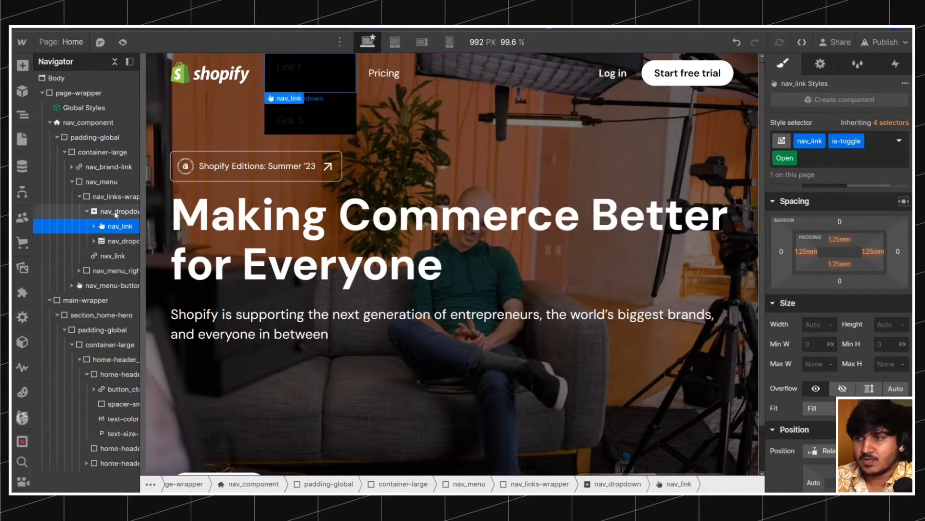
pyautogui.click(115, 212)
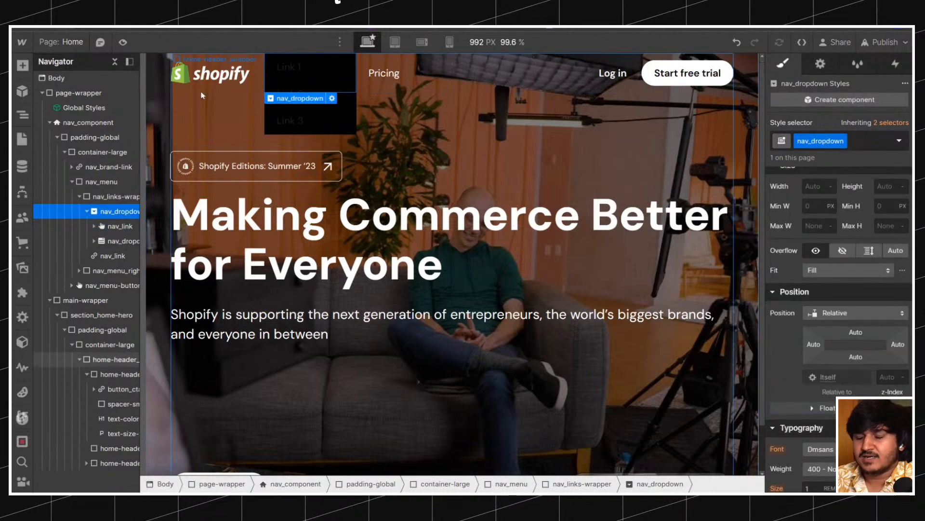
pyautogui.click(123, 42)
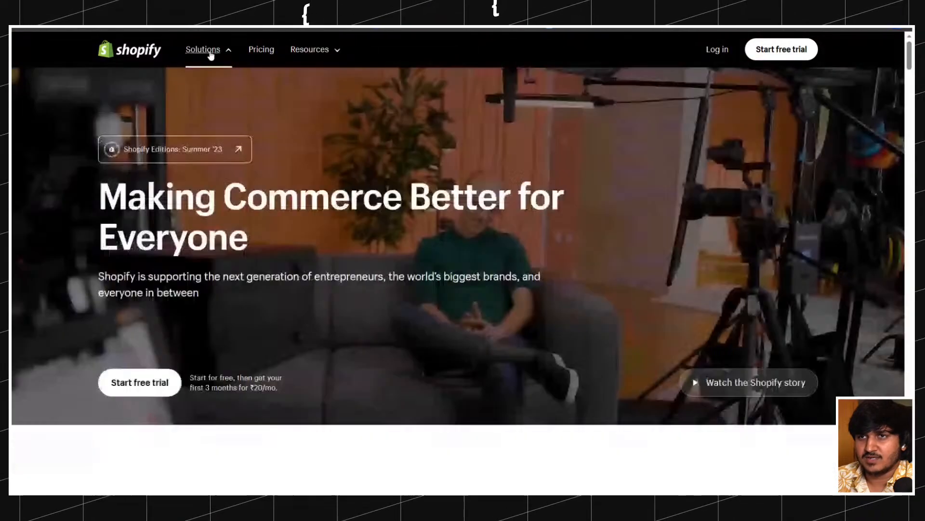
pyautogui.click(209, 49)
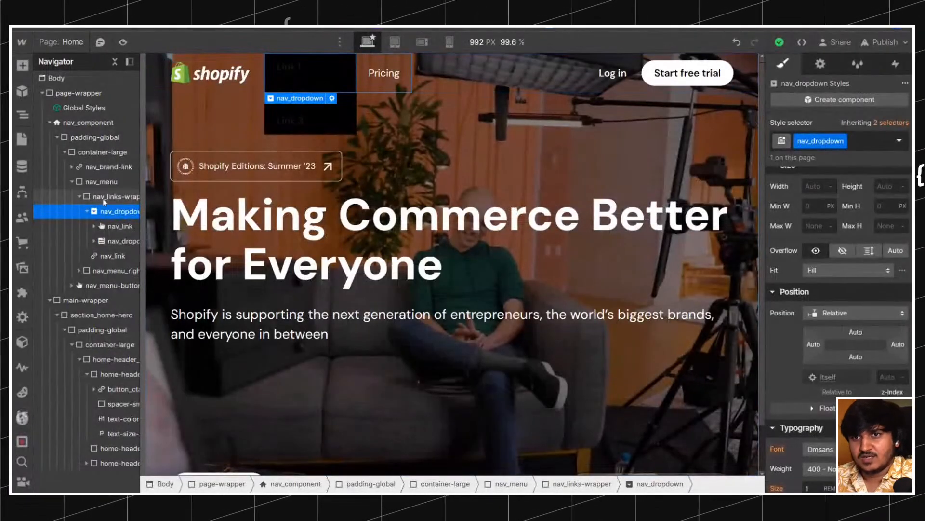
pyautogui.click(86, 211)
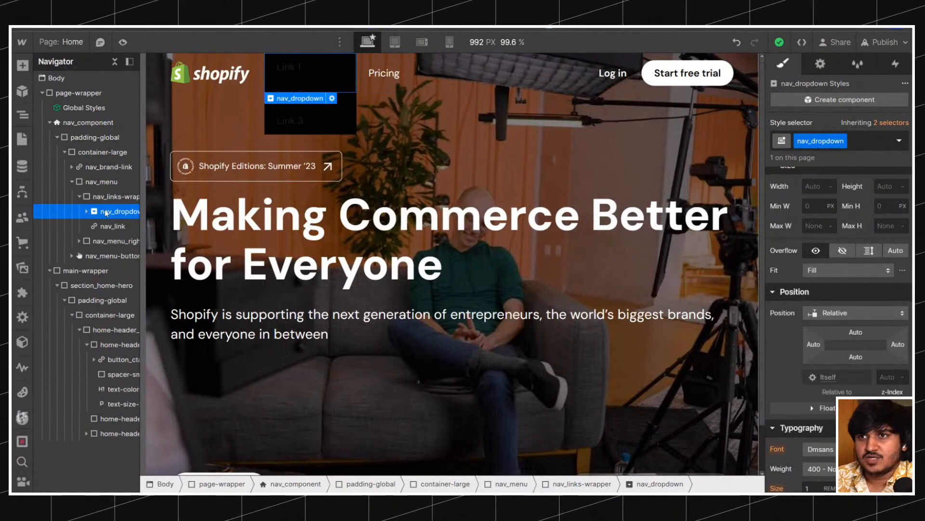
pyautogui.click(110, 198)
pyautogui.click(109, 210)
pyautogui.click(847, 314)
pyautogui.click(830, 298)
pyautogui.click(819, 64)
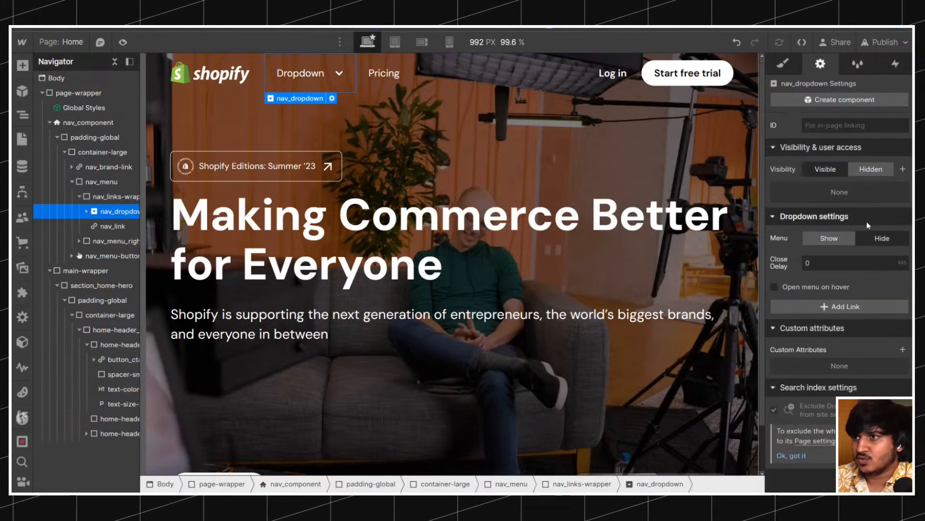
pyautogui.click(843, 237)
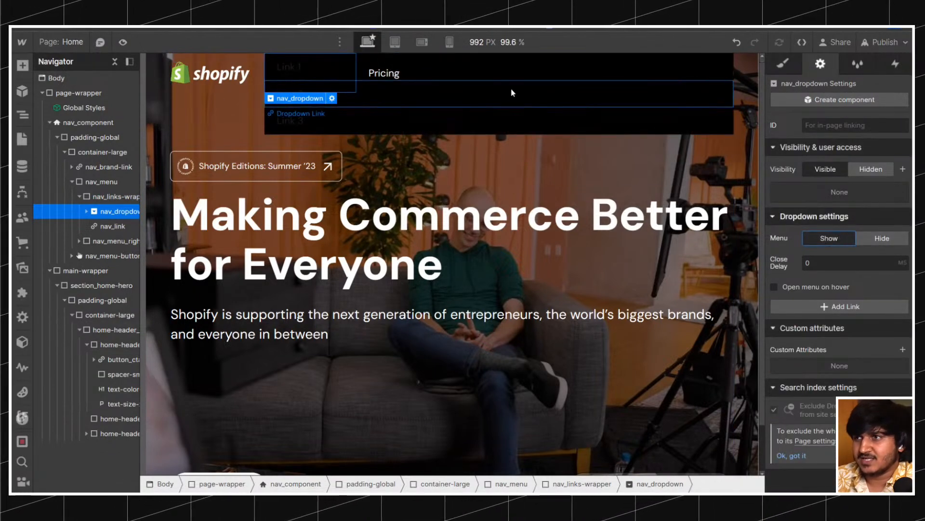
# Set the position of nav_menu to Static and show the dropdown menu to check its width across the page.
pyautogui.click(96, 182)
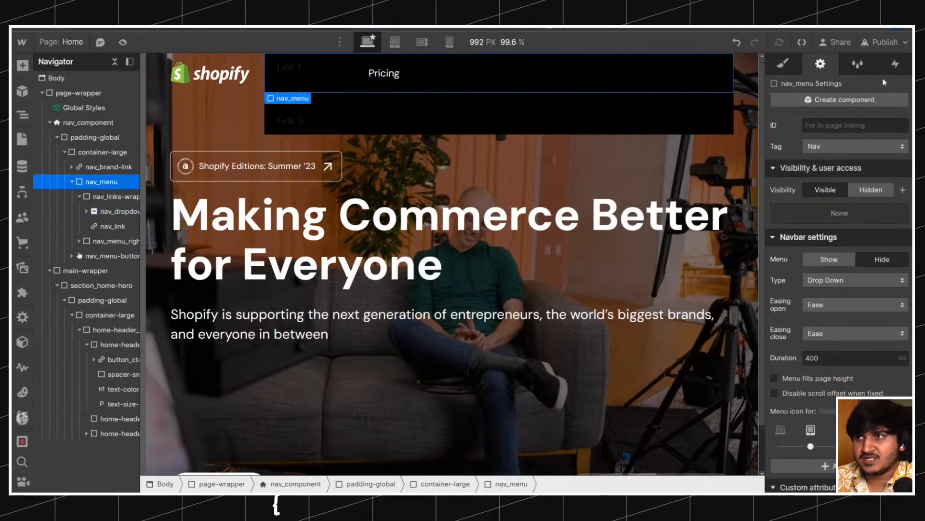
pyautogui.click(784, 65)
pyautogui.scroll(-5, 838, 290)
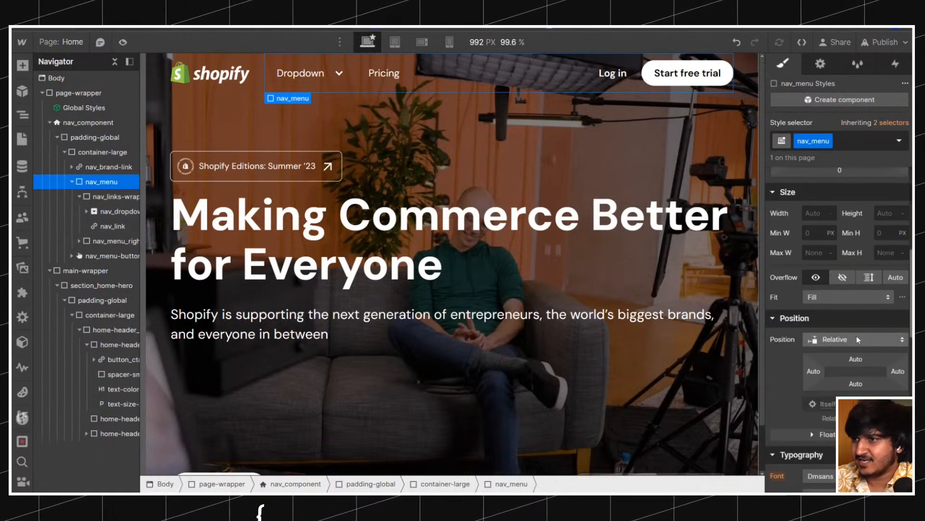
pyautogui.click(818, 65)
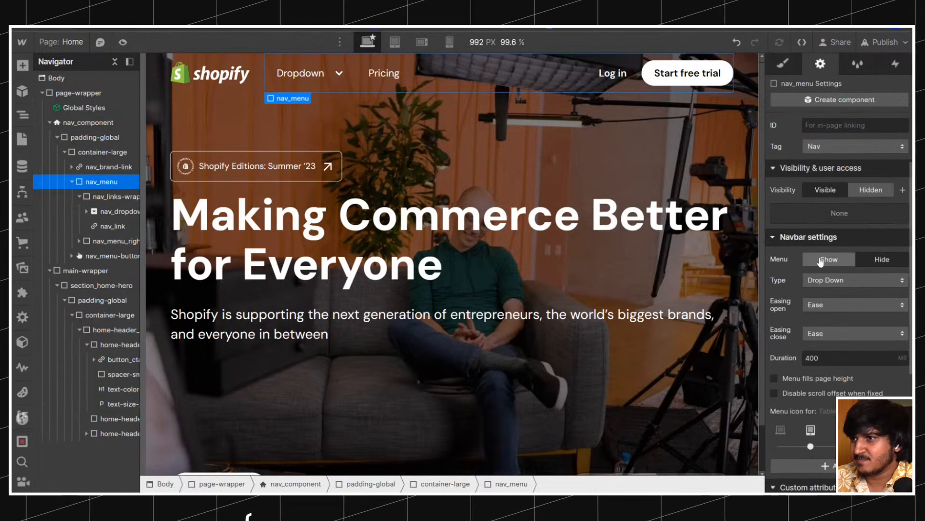
pyautogui.click(821, 260)
pyautogui.click(821, 260)
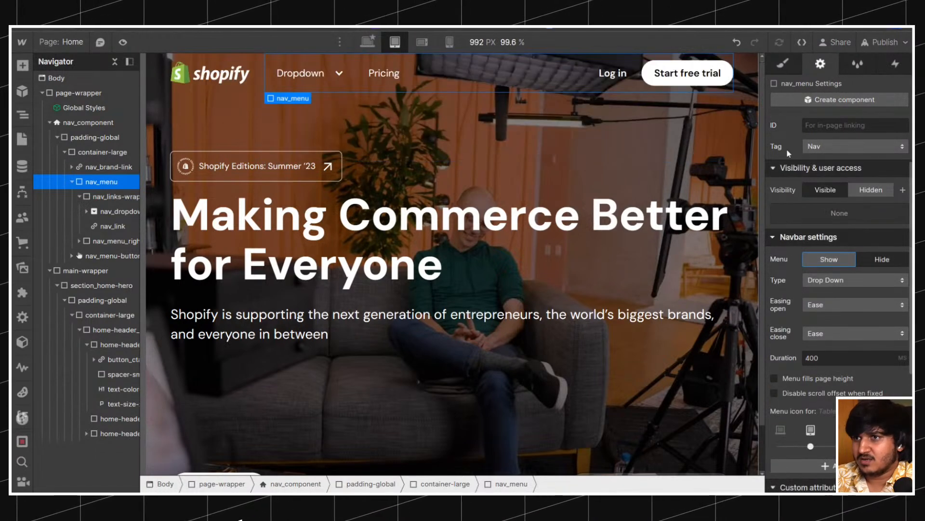
pyautogui.click(318, 82)
pyautogui.click(820, 263)
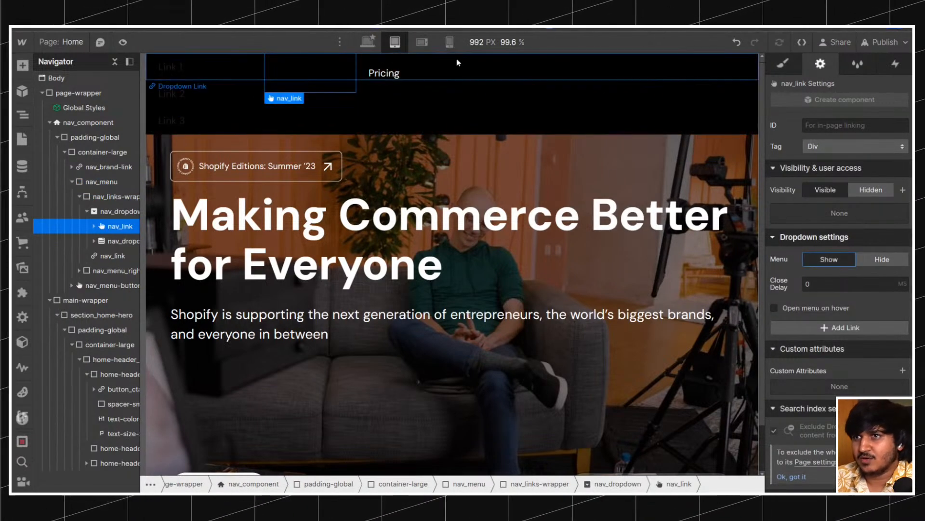
# Check the open dropdown at canvas widths of 1440 px and 2000 px, select nav_component and restore the base desktop breakpoint.
pyautogui.click(489, 43)
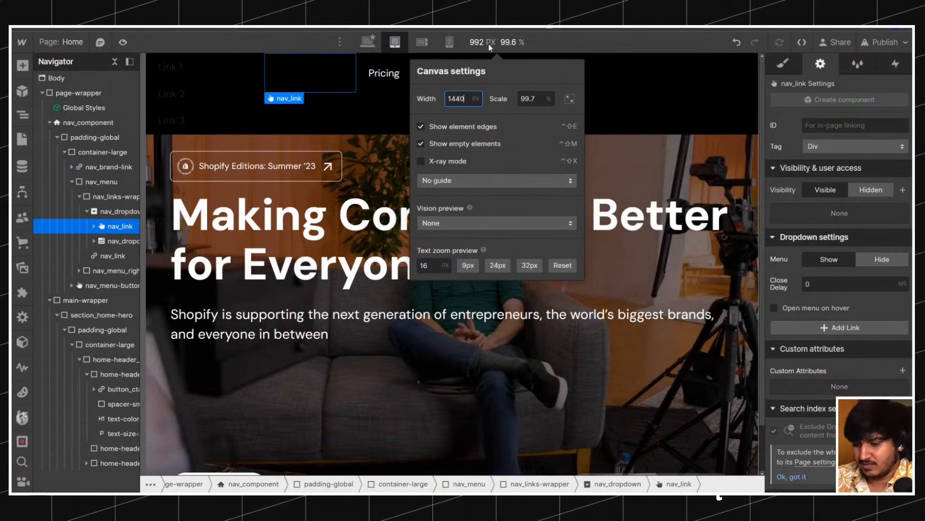
pyautogui.write('1440')
pyautogui.press('Return')
pyautogui.write('2000')
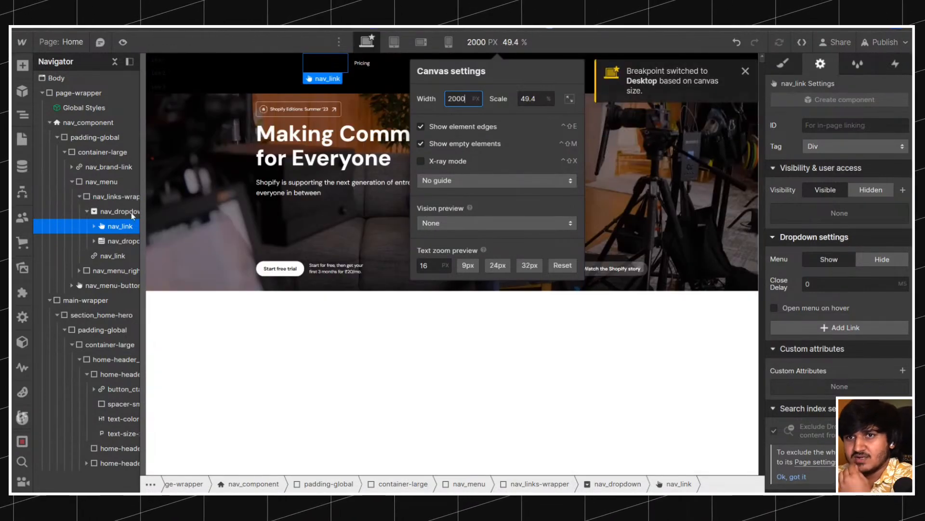
pyautogui.click(788, 67)
pyautogui.click(793, 71)
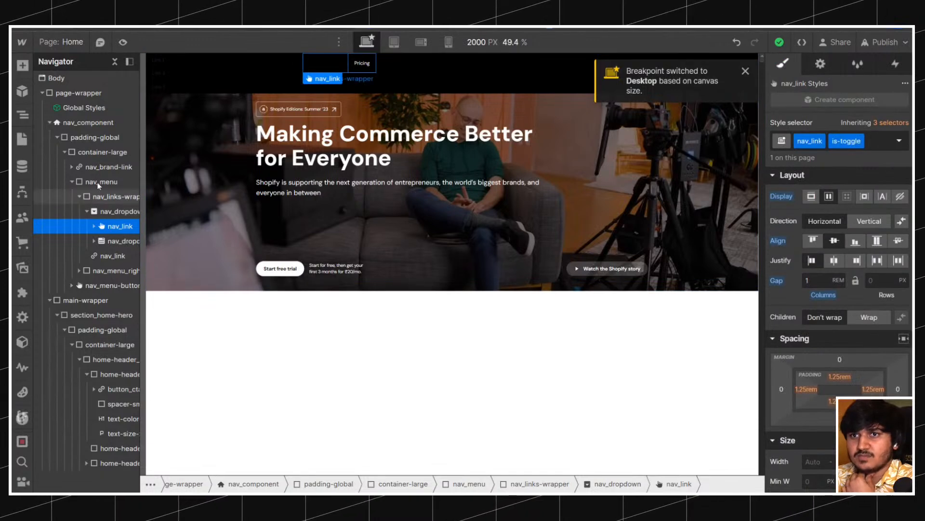
pyautogui.click(84, 123)
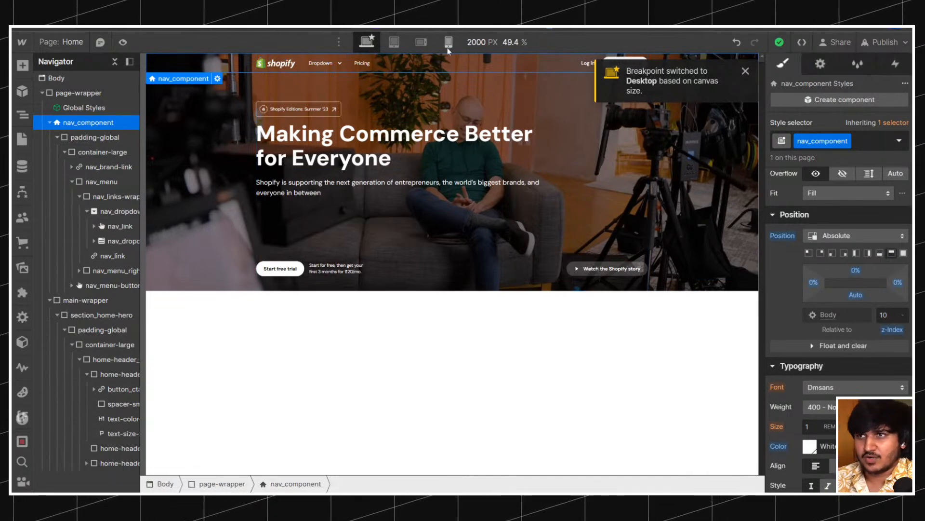
pyautogui.click(362, 45)
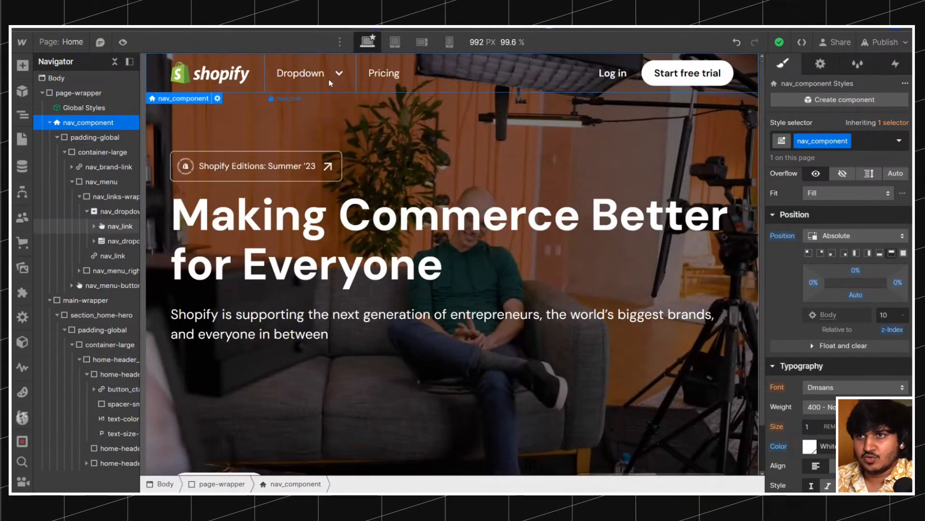
# Set the canvas width to 1440 px and review the styles of the dropdown's nav_link toggle.
pyautogui.click(337, 84)
pyautogui.click(493, 43)
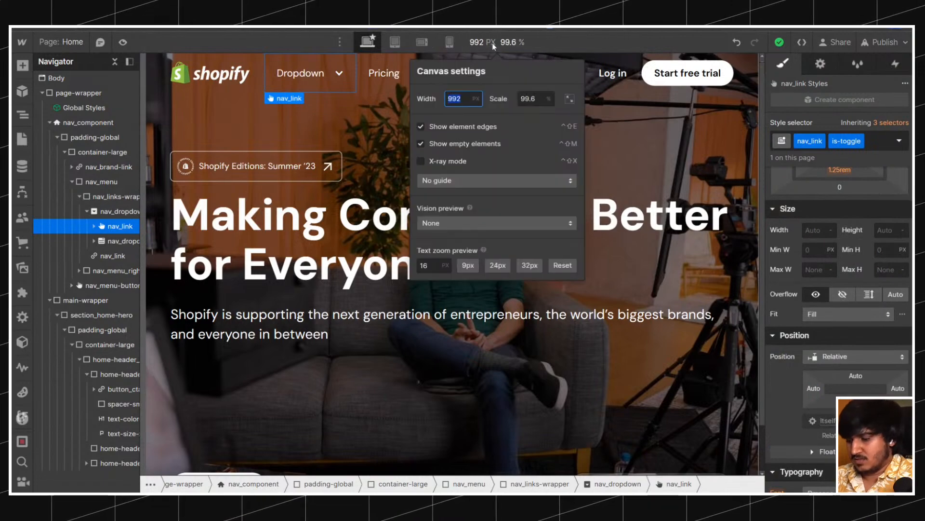
pyautogui.press('Return')
pyautogui.click(291, 77)
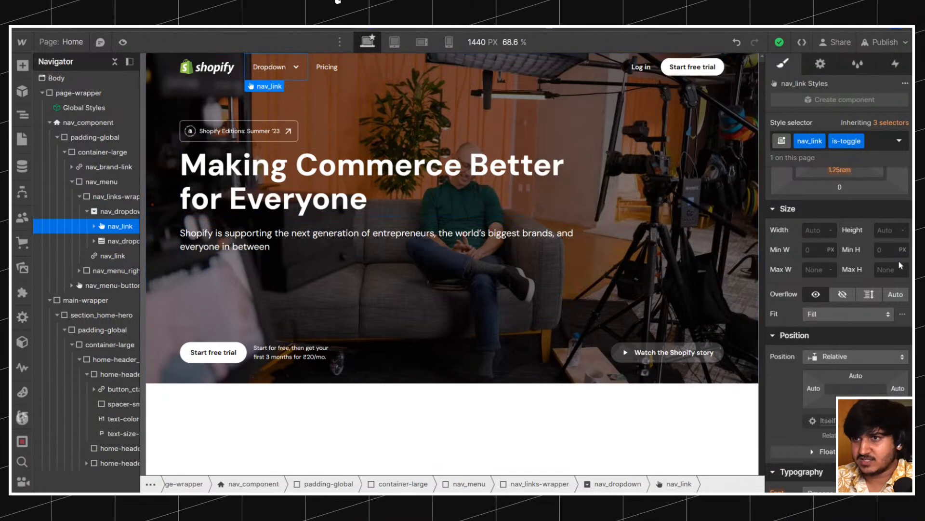
pyautogui.scroll(-5, 838, 313)
pyautogui.scroll(10, 839, 313)
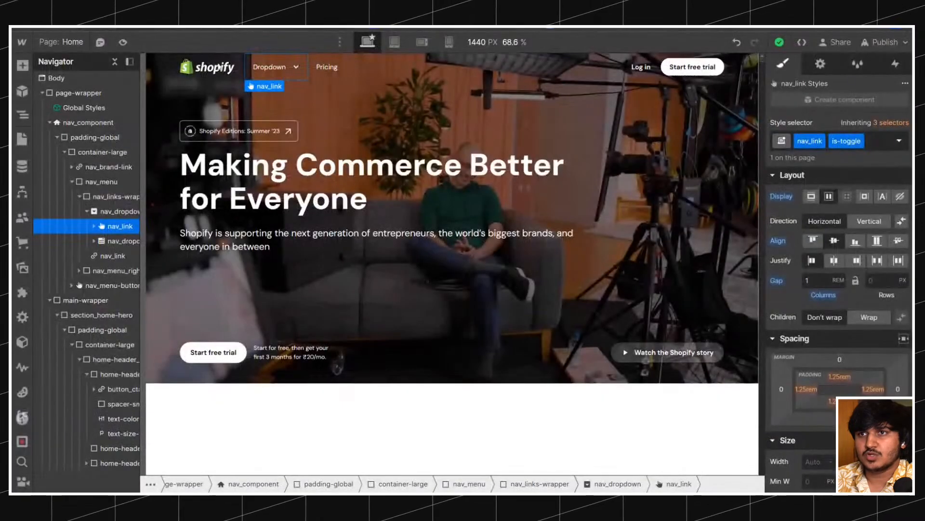
# Change the dropdown toggle's text to "Solutions".
pyautogui.click(263, 68)
pyautogui.doubleClick(263, 67)
pyautogui.write('Solutions')
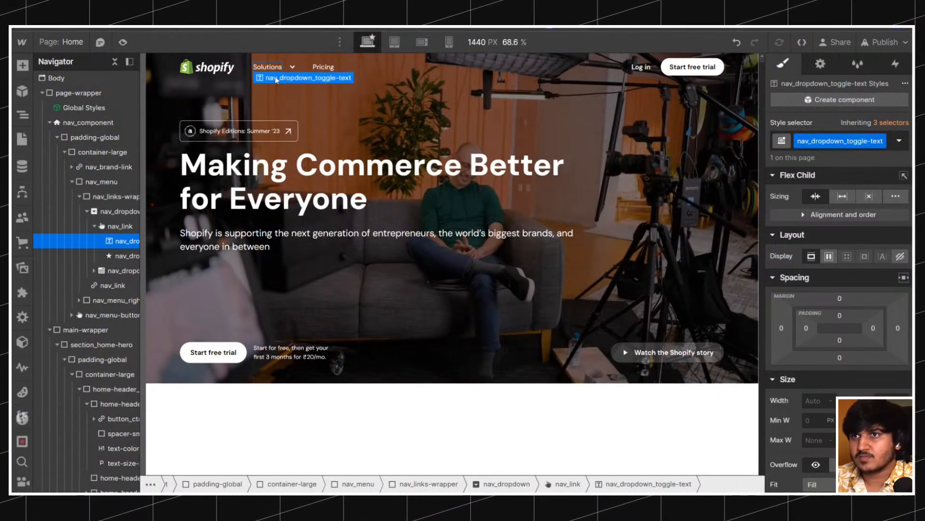
# Show the Solutions dropdown menu and examine the spacing and position styles of nav_dropdown_list in its Open state.
pyautogui.write('d')
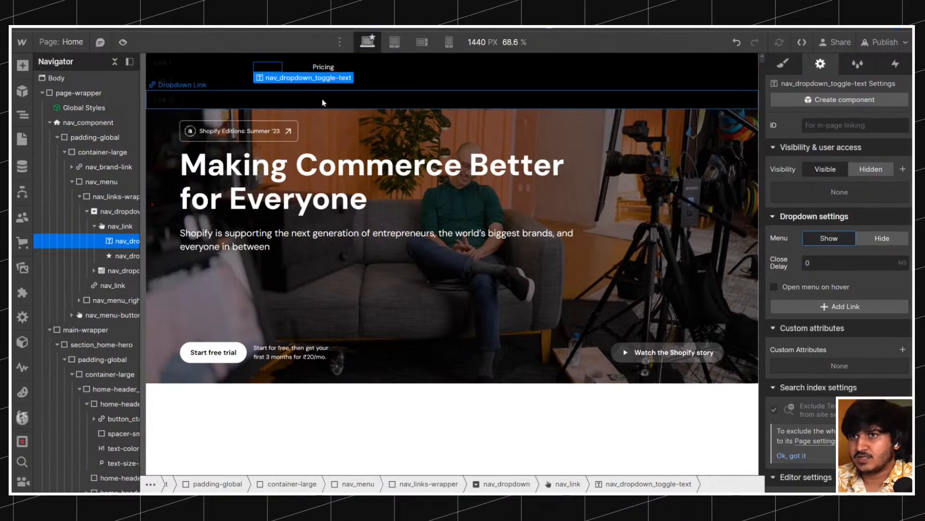
pyautogui.click(323, 100)
pyautogui.click(111, 271)
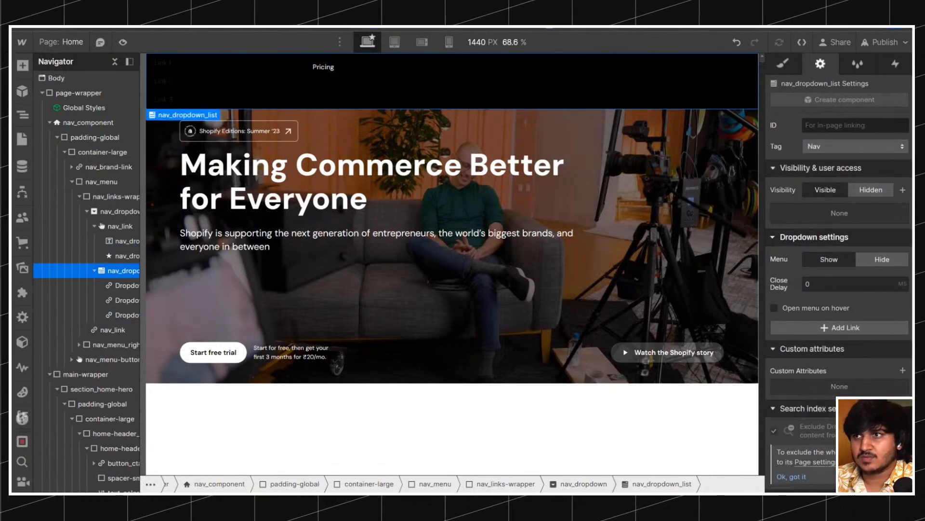
pyautogui.click(785, 70)
pyautogui.click(94, 271)
pyautogui.click(94, 226)
pyautogui.scroll(-3, 894, 322)
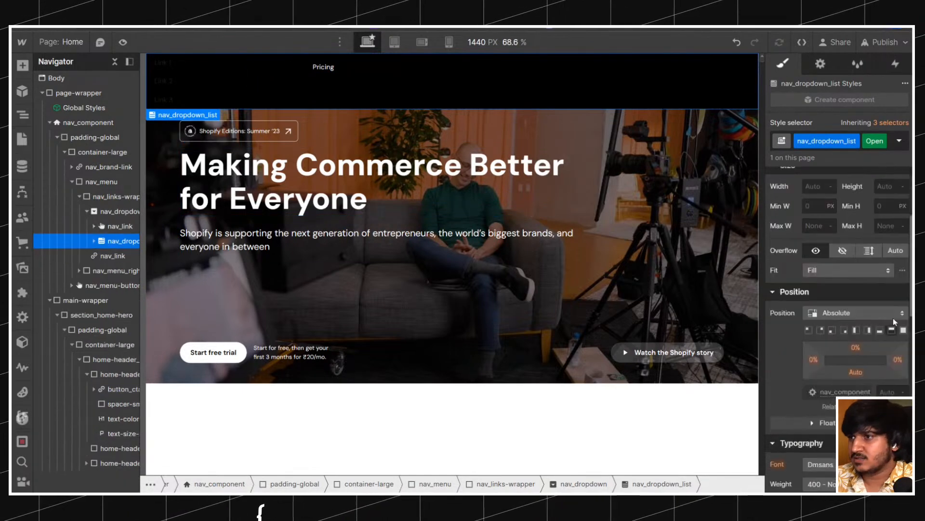
pyautogui.scroll(3, 840, 246)
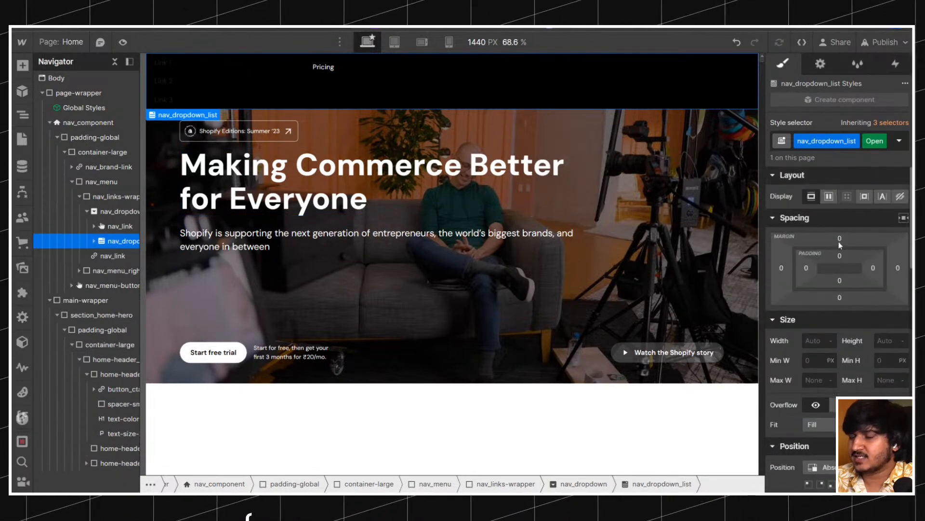
pyautogui.scroll(-2, 842, 245)
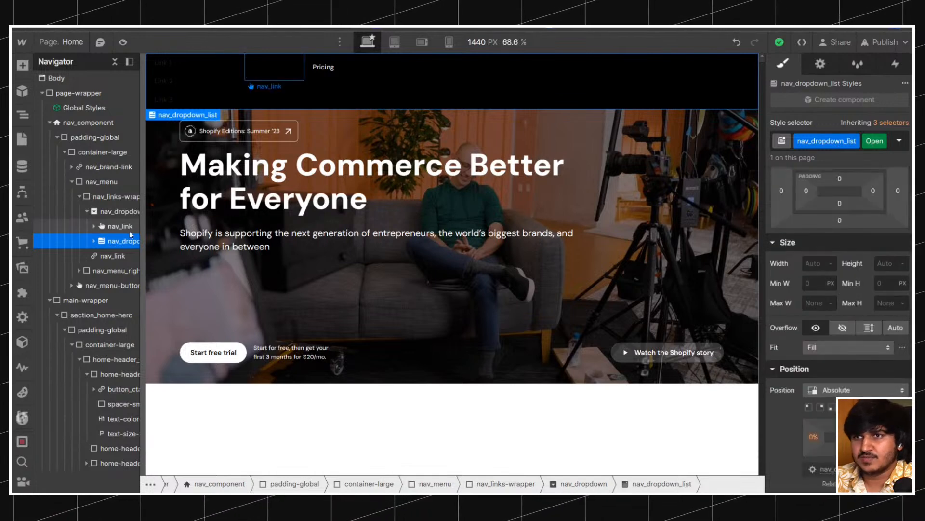
pyautogui.scroll(2, 833, 203)
# Set the top offset of the base nav_dropdown_list class to 100% through its inherited selectors.
pyautogui.click(887, 122)
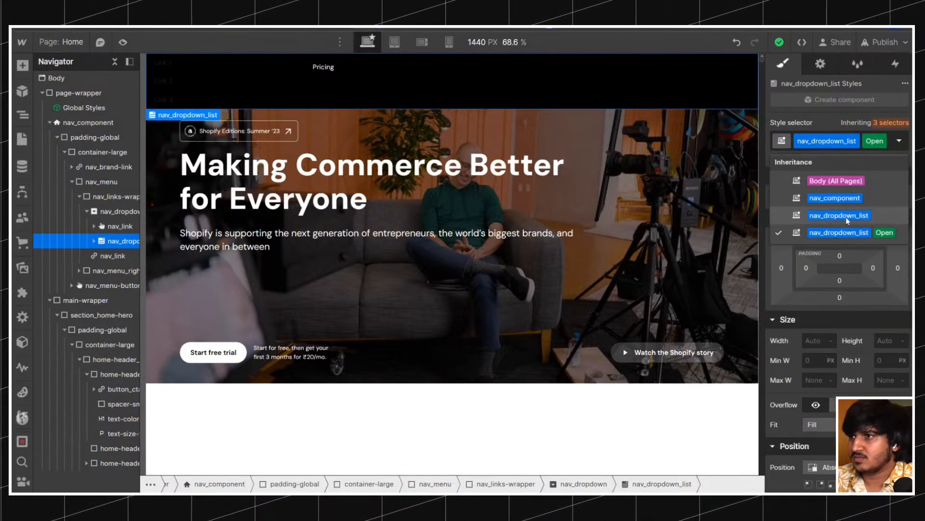
pyautogui.click(847, 216)
pyautogui.scroll(-2, 839, 249)
pyautogui.scroll(-4, 839, 249)
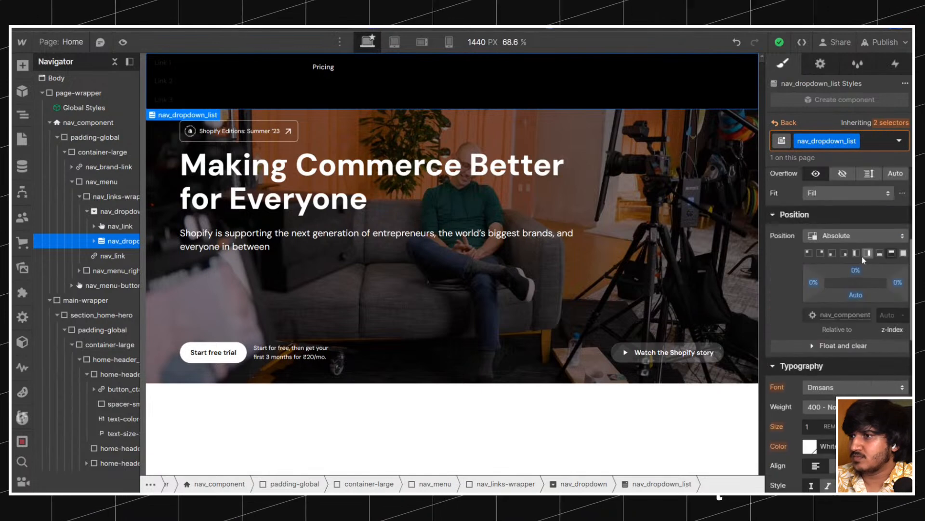
pyautogui.click(856, 271)
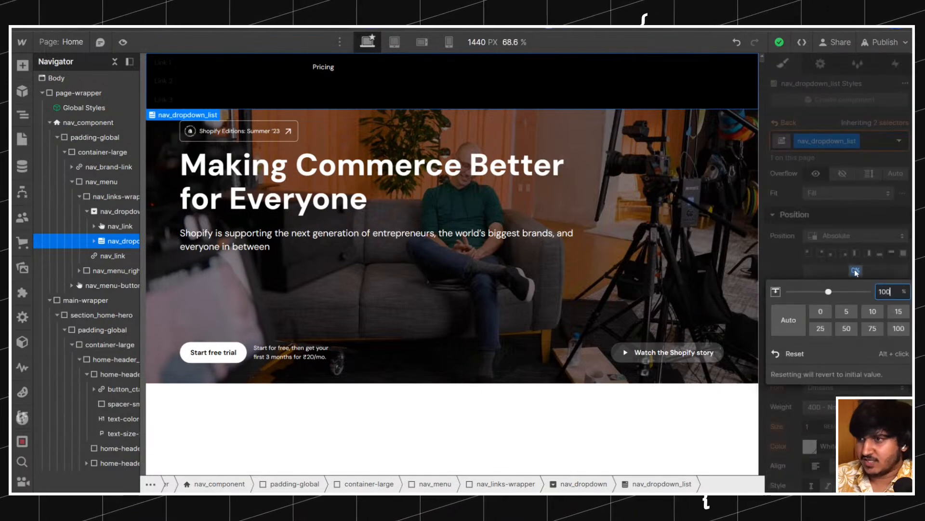
pyautogui.write('100%')
pyautogui.press('Return')
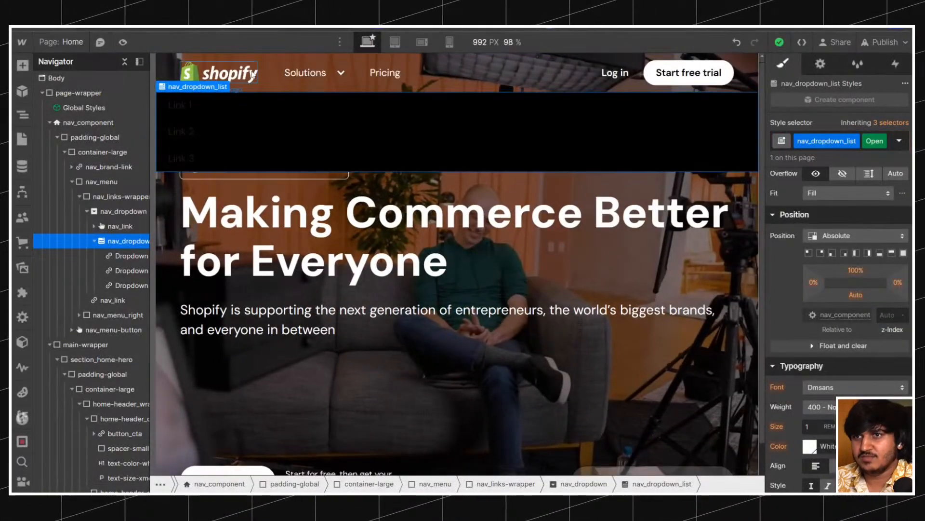
# Add a div block inside the nav_dropdown_list element.
pyautogui.hotkey('ctrl', 'e')
pyautogui.write('d')
pyautogui.click(317, 145)
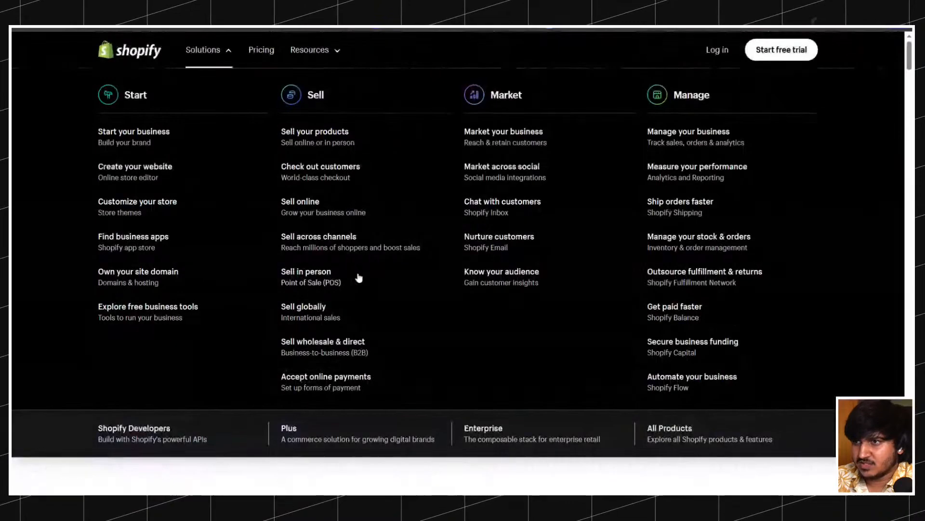
# Examine the open Solutions mega menu on the reference Shopify site and how it behaves while the page scrolls.
pyautogui.scroll(-10, 359, 277)
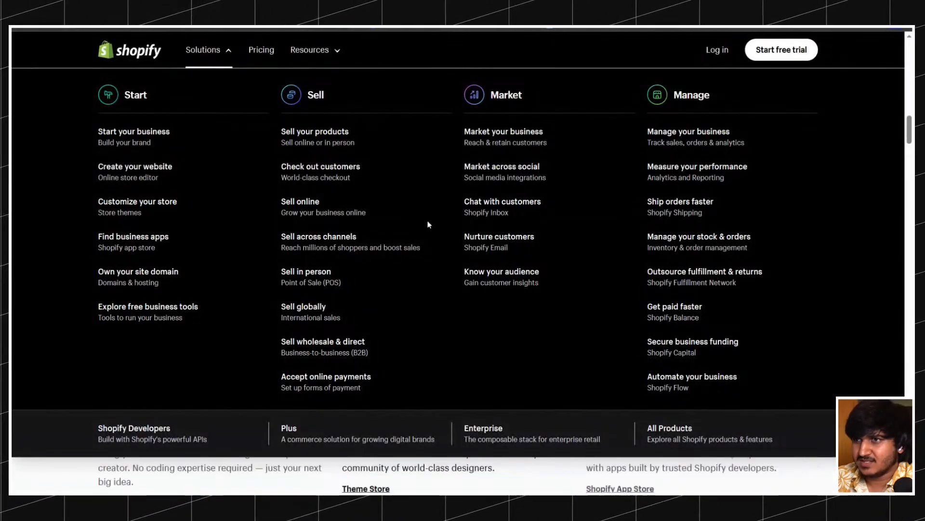
pyautogui.scroll(6, 361, 241)
pyautogui.click(221, 53)
pyautogui.click(222, 53)
pyautogui.scroll(-6, 331, 214)
pyautogui.scroll(8, 331, 213)
pyautogui.scroll(-6, 341, 253)
pyautogui.scroll(7, 341, 253)
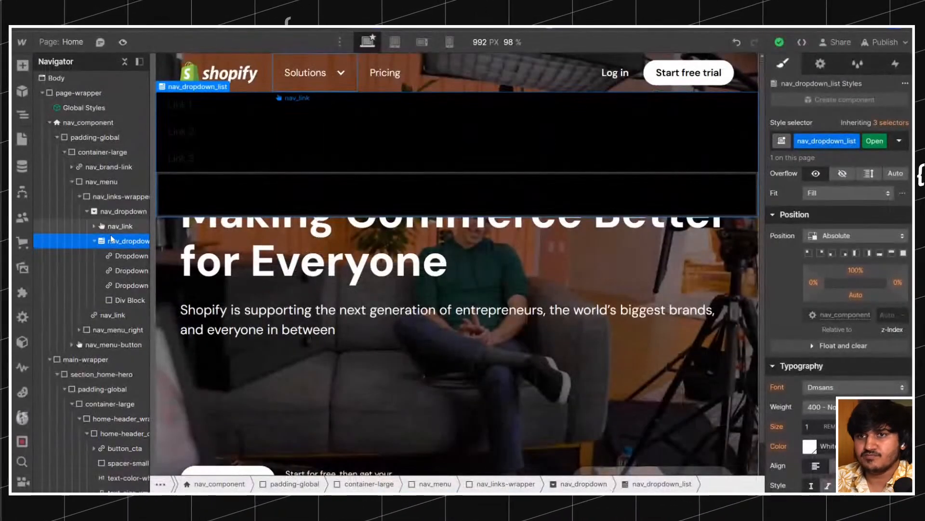
# Set the base nav_dropdown_list class to a height of 80 dvh with overflow Auto.
pyautogui.scroll(5, 883, 295)
pyautogui.click(886, 123)
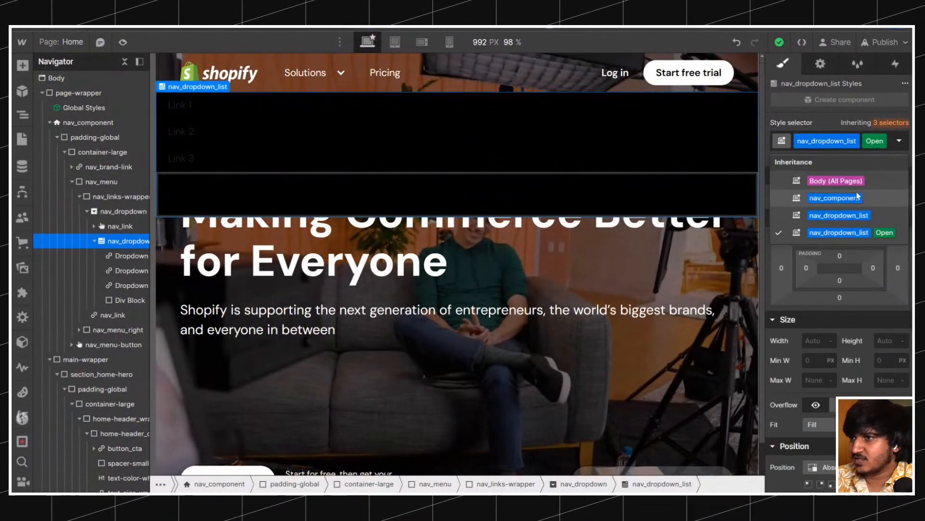
pyautogui.click(859, 215)
pyautogui.scroll(-2, 877, 270)
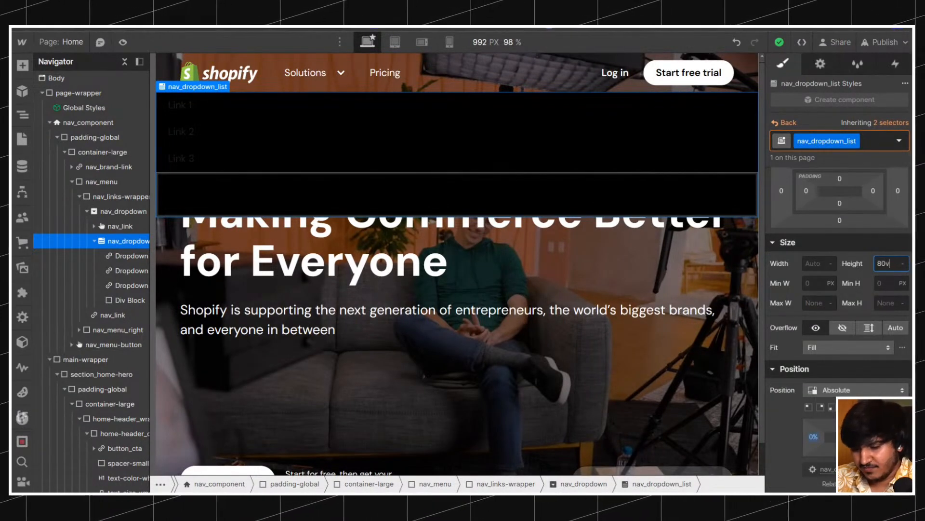
pyautogui.write('80vh')
pyautogui.press('Return')
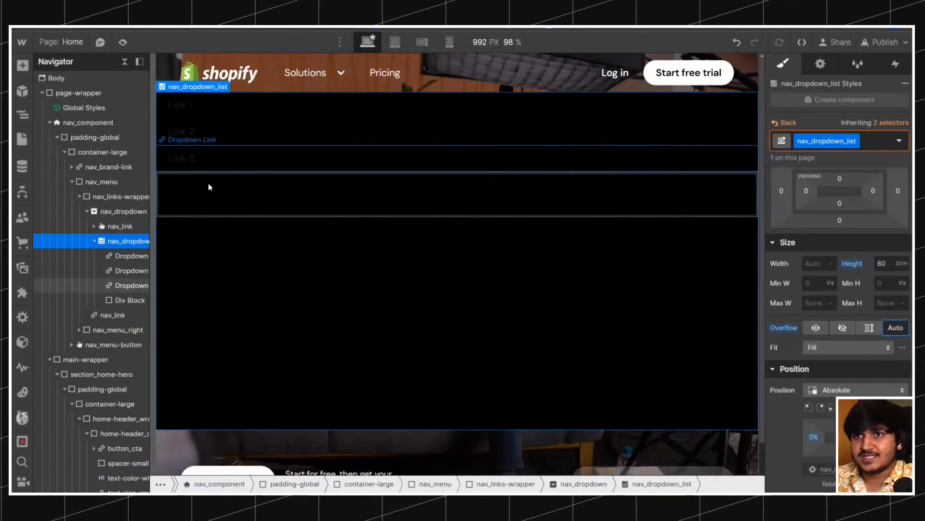
# Move the new div block above the dropdown links and give it the container-large class.
pyautogui.click(175, 204)
pyautogui.moveTo(123, 299); pyautogui.dragTo(113, 249)
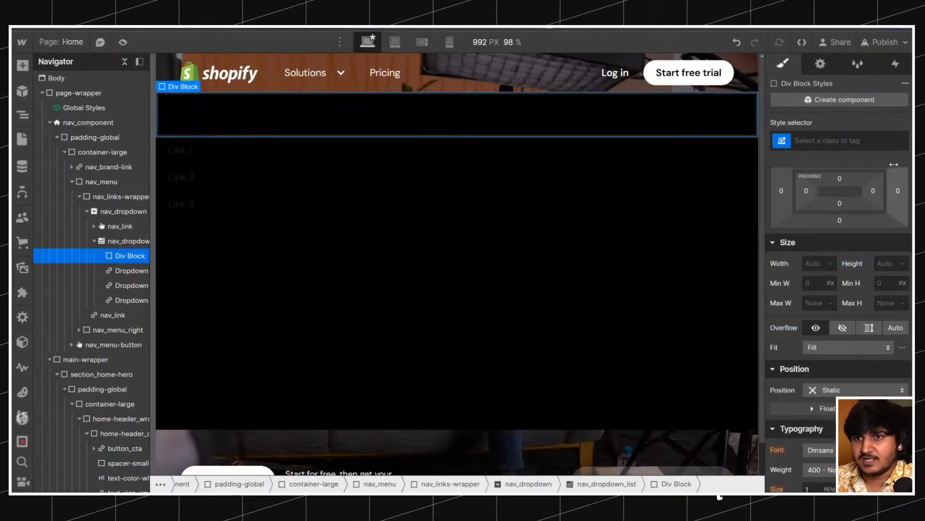
pyautogui.click(827, 140)
pyautogui.write('conta')
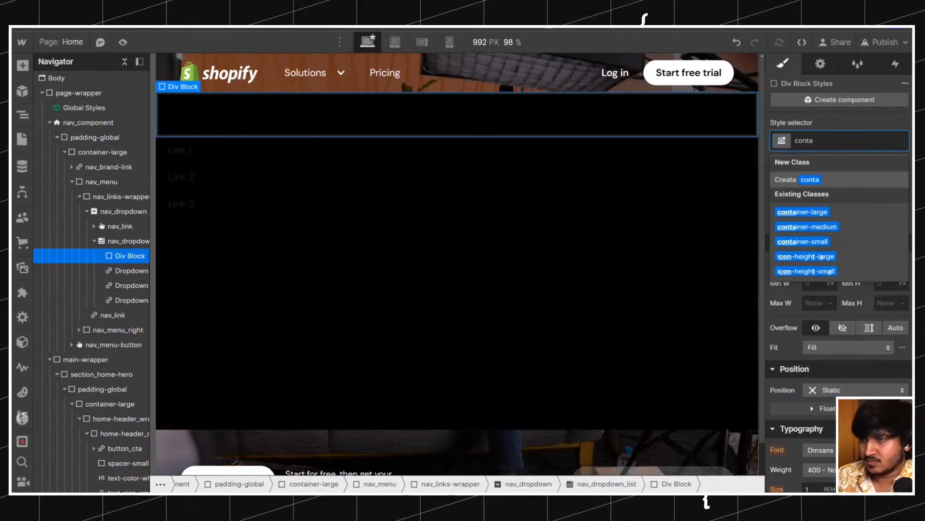
pyautogui.press('Down')
pyautogui.press('Return')
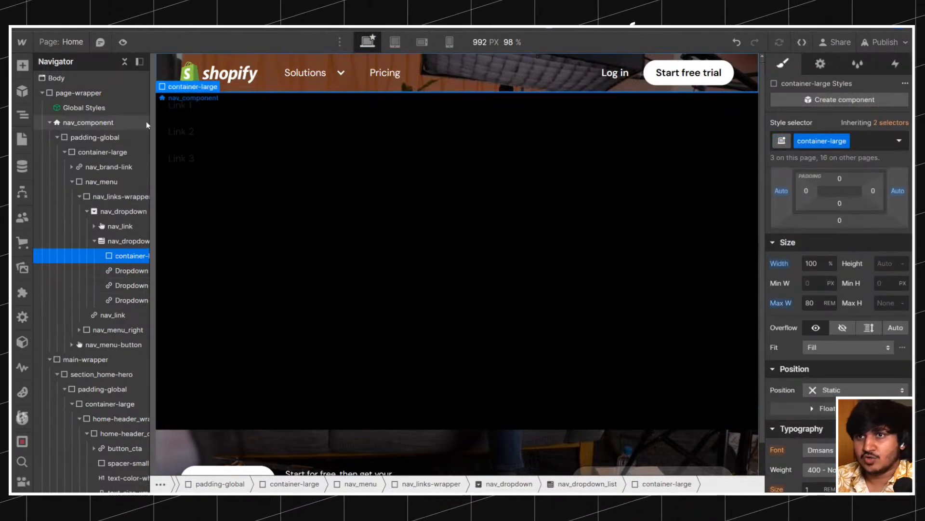
# Wrap the dropdown's container-large in a div block with the padding-global class.
pyautogui.rightClick(186, 92)
pyautogui.hotkey('ctrl', 'alt', 'g')
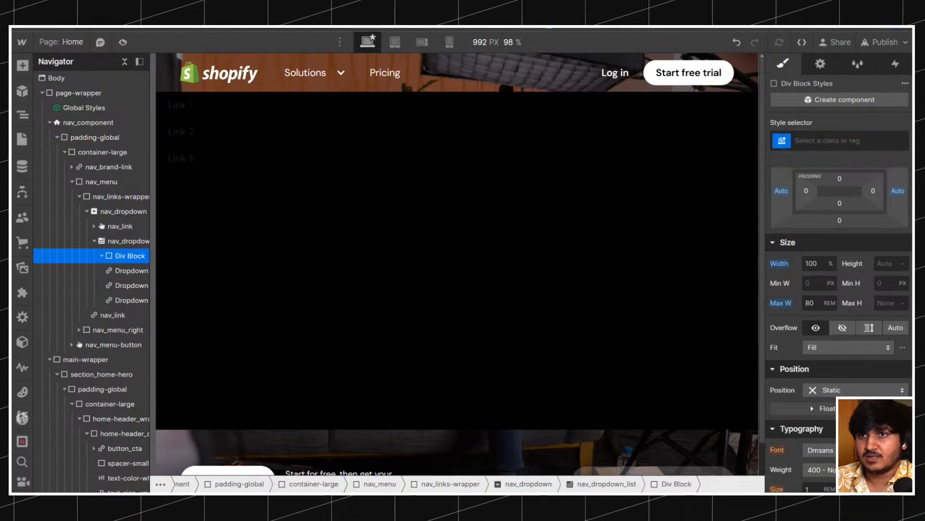
pyautogui.hotkey('ctrl', 'Return')
pyautogui.write('padglo')
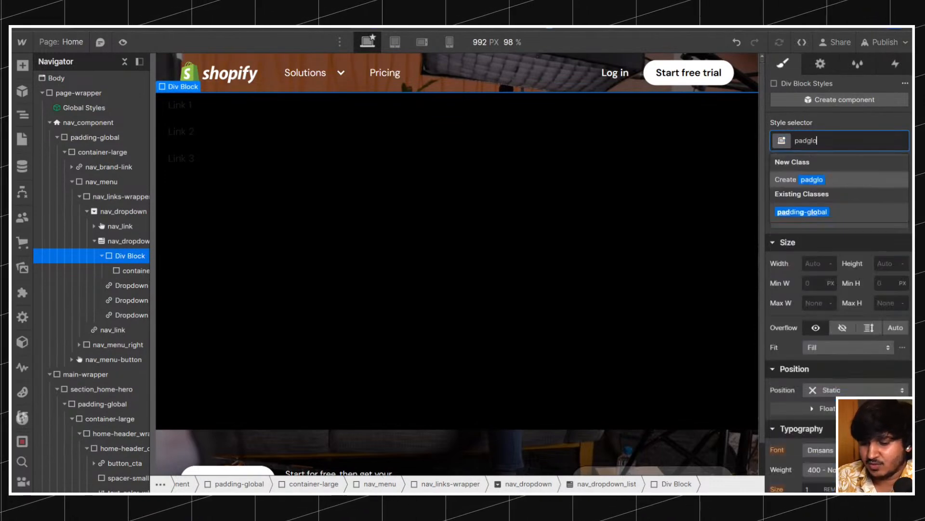
pyautogui.press('Down')
pyautogui.press('Return')
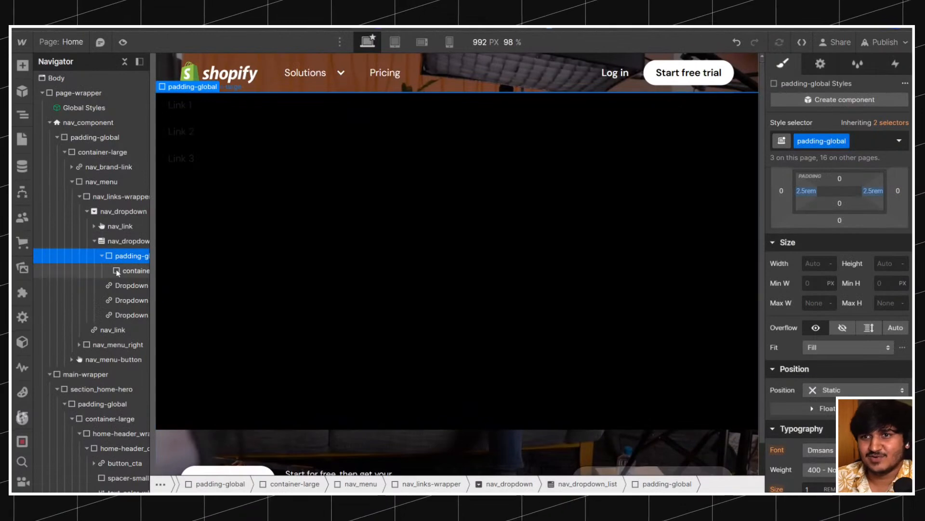
# Add a div block inside the dropdown's container-large.
pyautogui.click(125, 270)
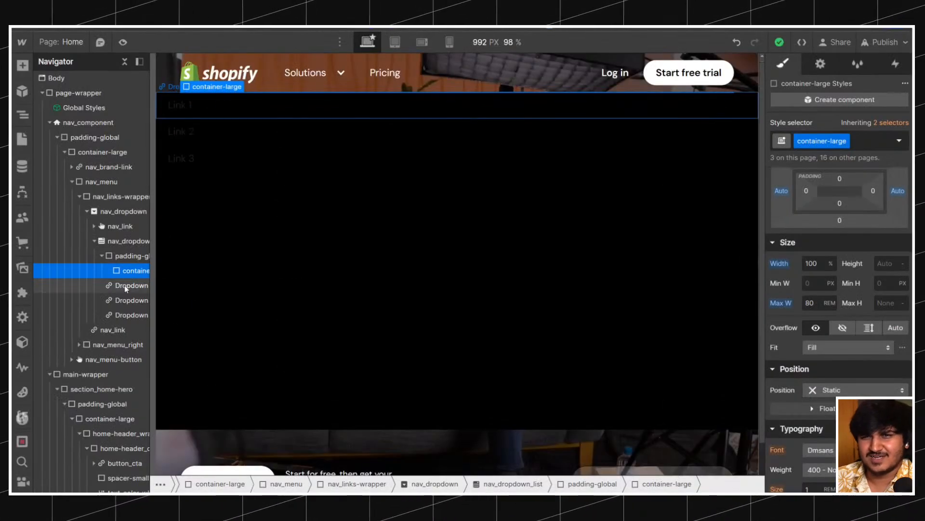
pyautogui.click(124, 285)
pyautogui.click(128, 272)
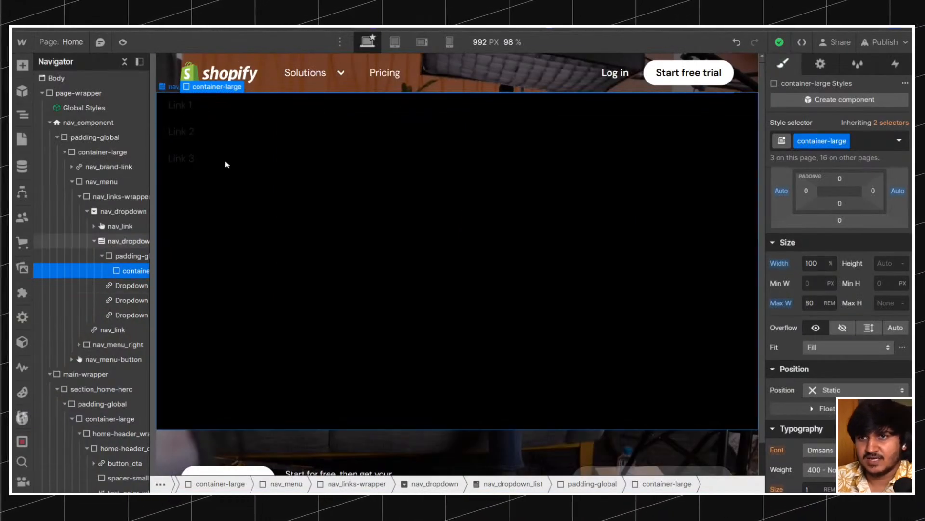
pyautogui.hotkey('ctrl', 'k')
pyautogui.write('d')
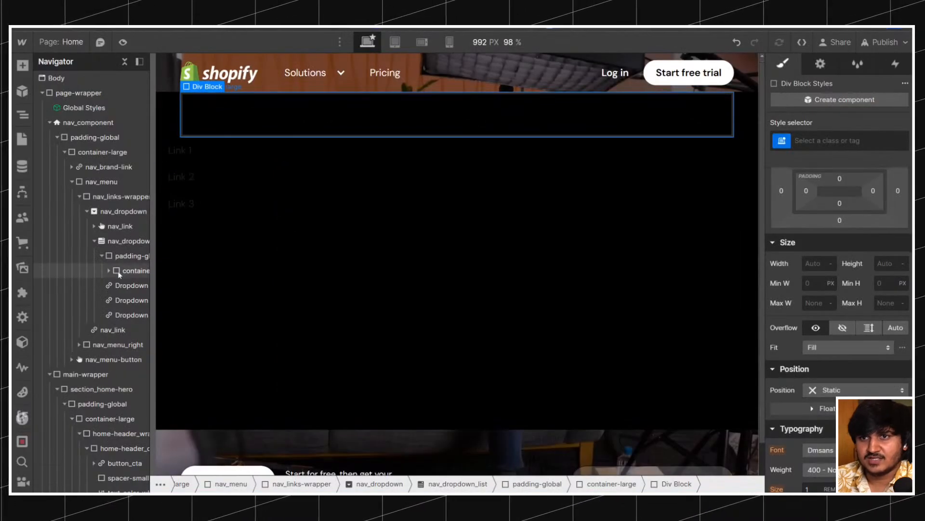
pyautogui.click(124, 269)
pyautogui.click(131, 284)
pyautogui.hotkey('ctrl', 'Return')
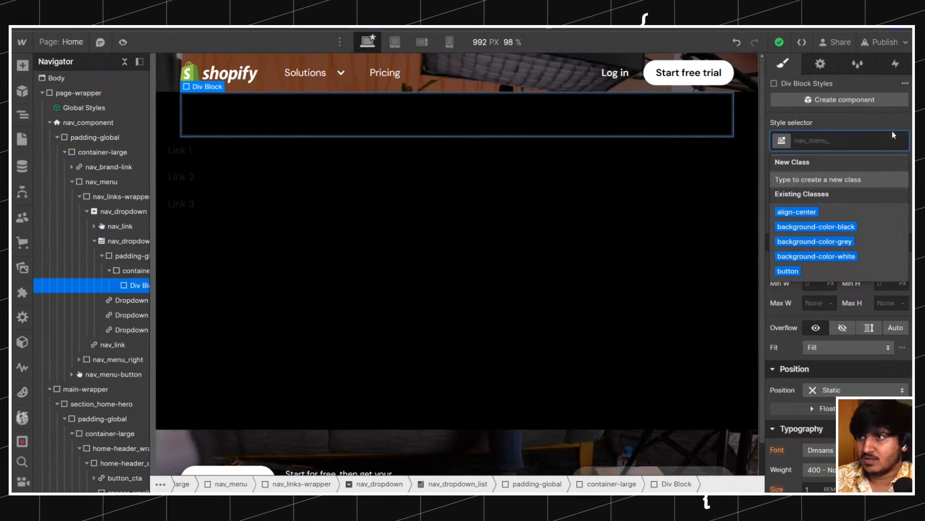
pyautogui.press('Escape')
pyautogui.click(129, 270)
pyautogui.click(129, 259)
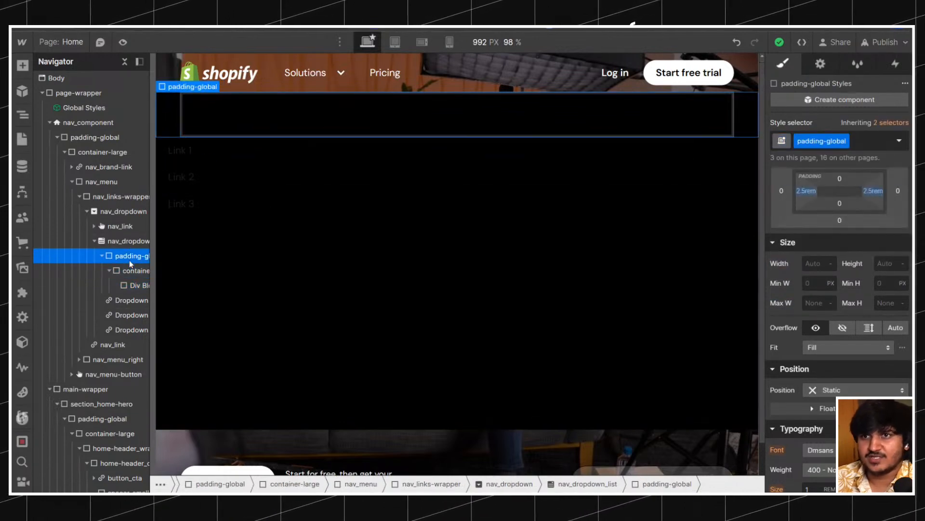
pyautogui.press('Up')
pyautogui.click(129, 256)
pyautogui.press('Up')
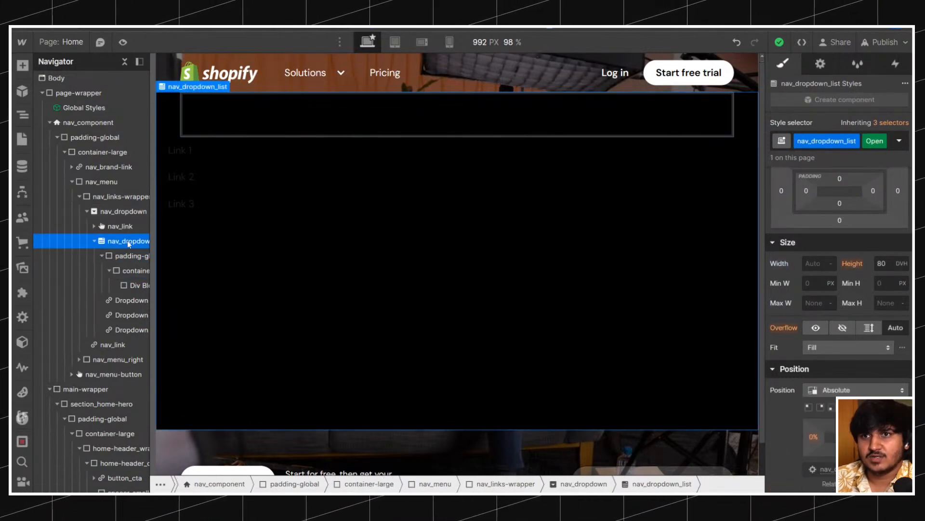
# Give the div block inside the dropdown's container-large a new class named mega-menu_wrapper.
pyautogui.click(128, 284)
pyautogui.hotkey('ctrl', 'Return')
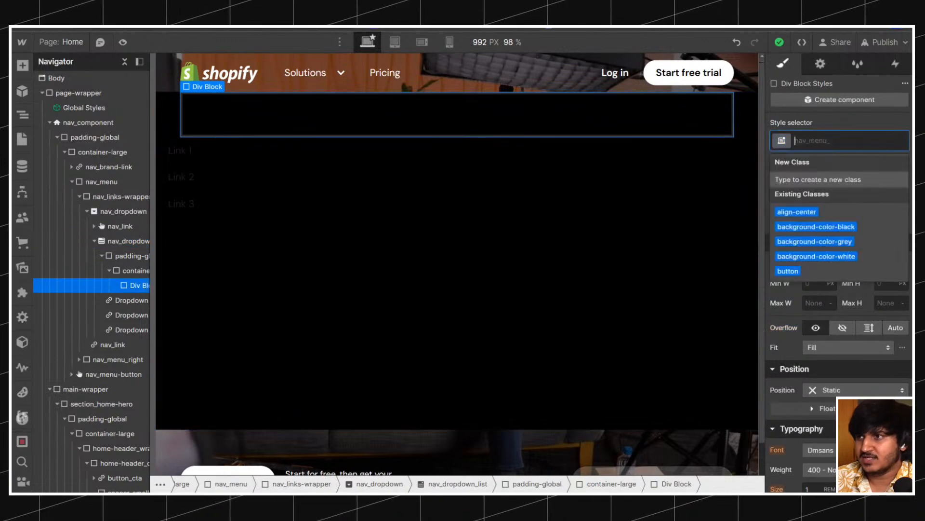
pyautogui.write('megamenu')
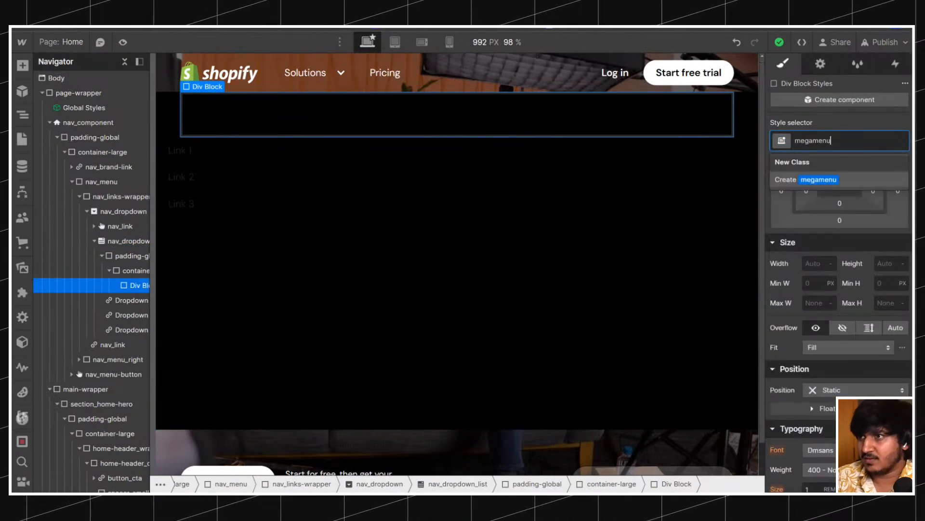
pyautogui.press('BackSpace')
pyautogui.press('BackSpace')
pyautogui.press('BackSpace')
pyautogui.press('BackSpace')
pyautogui.press('BackSpace')
pyautogui.press('BackSpace')
pyautogui.press('BackSpace')
pyautogui.press('BackSpace')
pyautogui.write('mega')
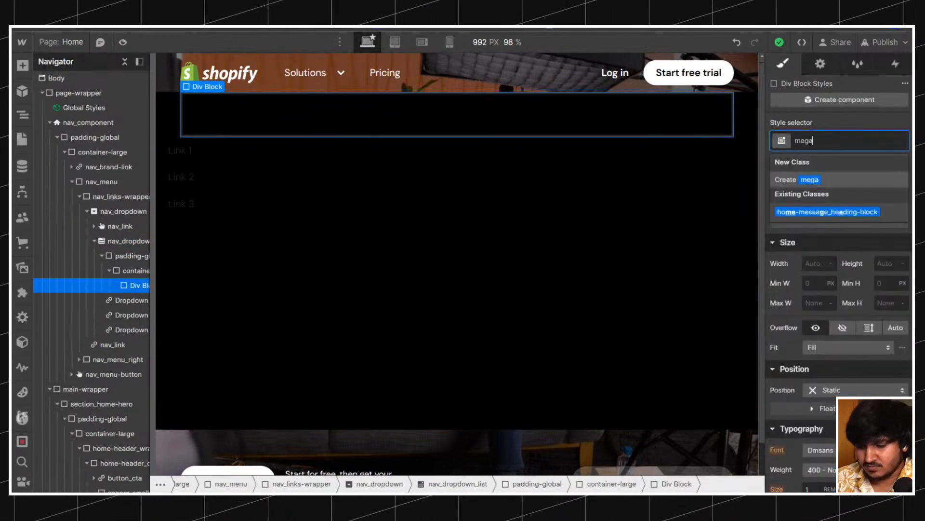
pyautogui.write('-menu_wra')
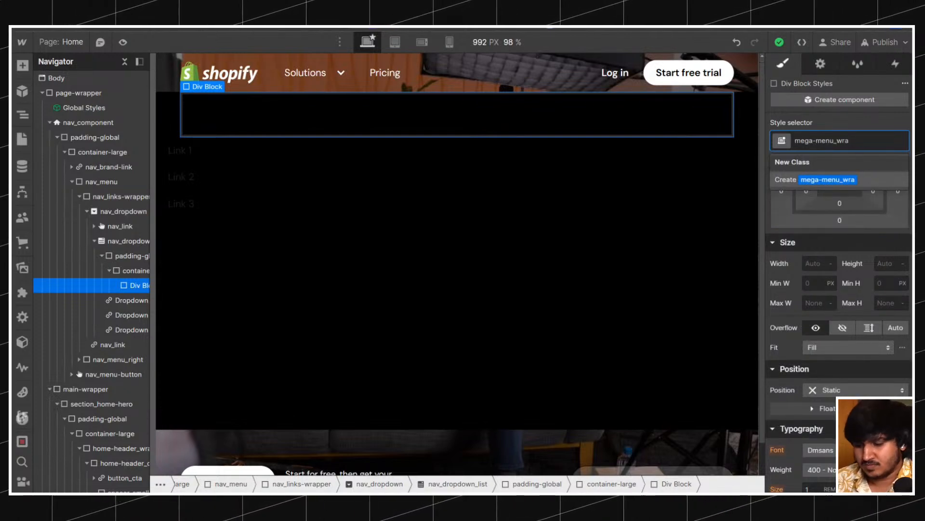
pyautogui.write('pper')
pyautogui.press('Return')
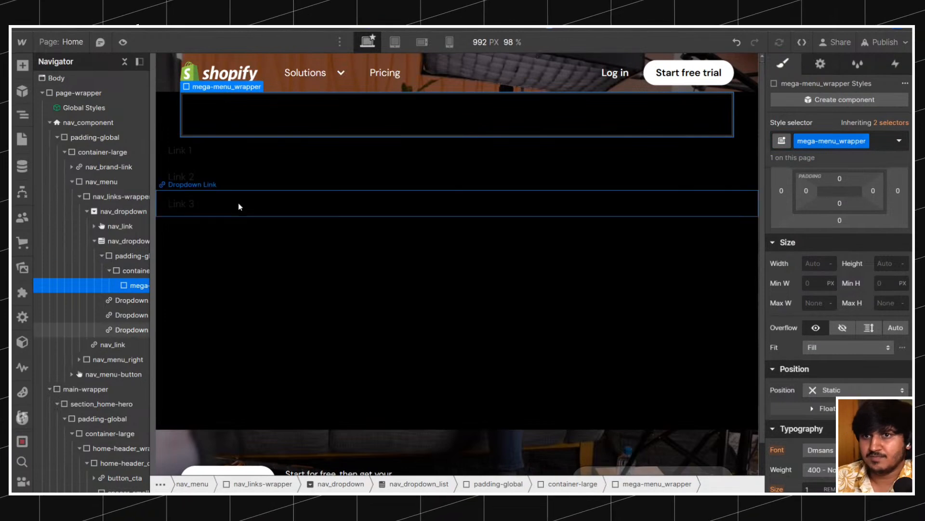
# Add a div block with the new class mega-menu_top inside mega-menu_wrapper.
pyautogui.hotkey('ctrl', 'e')
pyautogui.write('d')
pyautogui.press('Return')
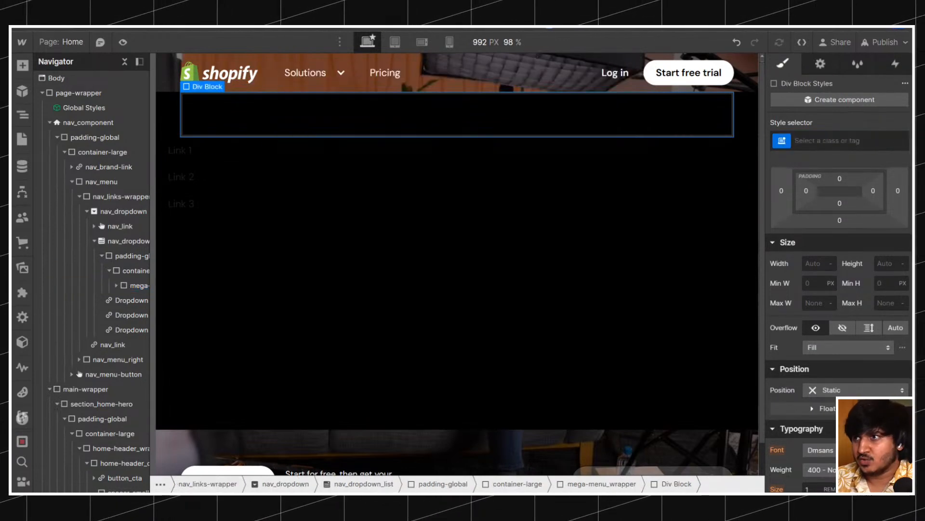
pyautogui.hotkey('ctrl', 'Return')
pyautogui.write('mega-menu_top')
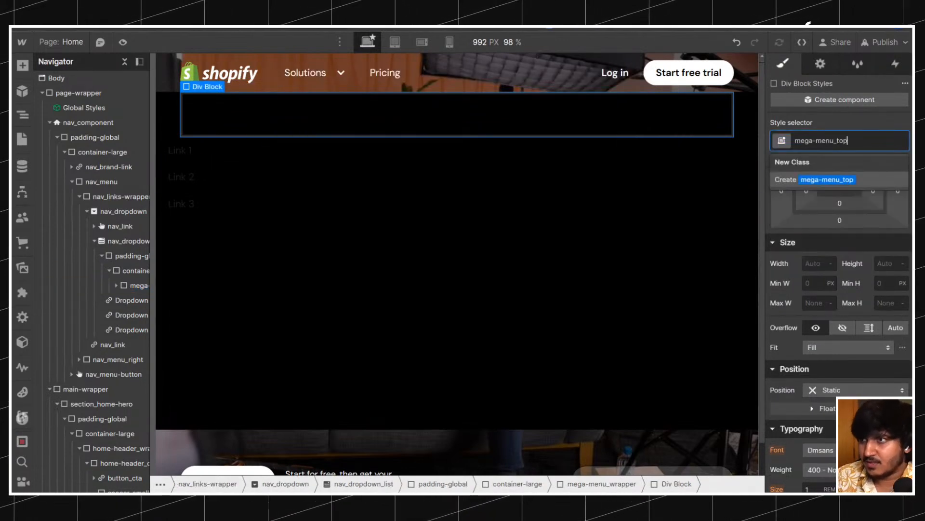
pyautogui.press('Return')
# Duplicate the mega-menu_top block and replace the lower copy's class with mega-menu_bottom.
pyautogui.hotkey('ctrl', 'd')
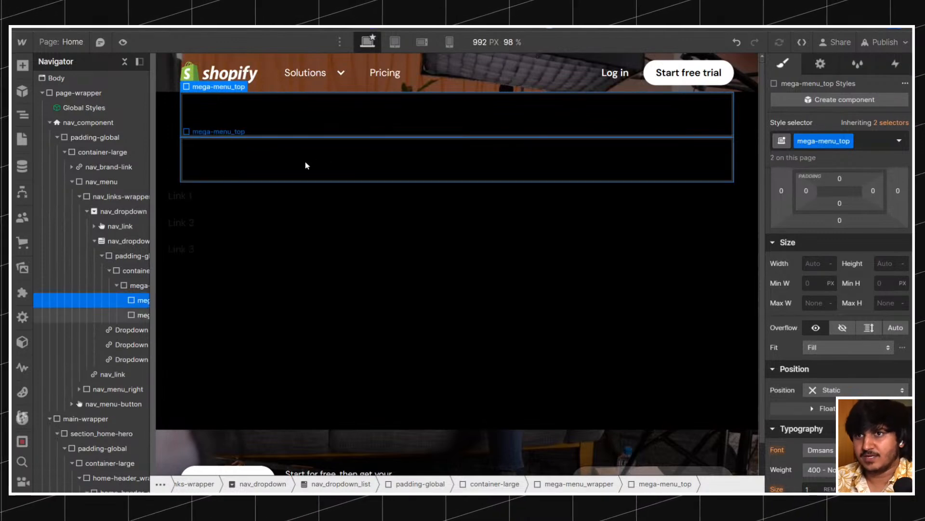
pyautogui.click(848, 140)
pyautogui.click(862, 141)
pyautogui.press('BackSpace')
pyautogui.write('mega-menu_bott')
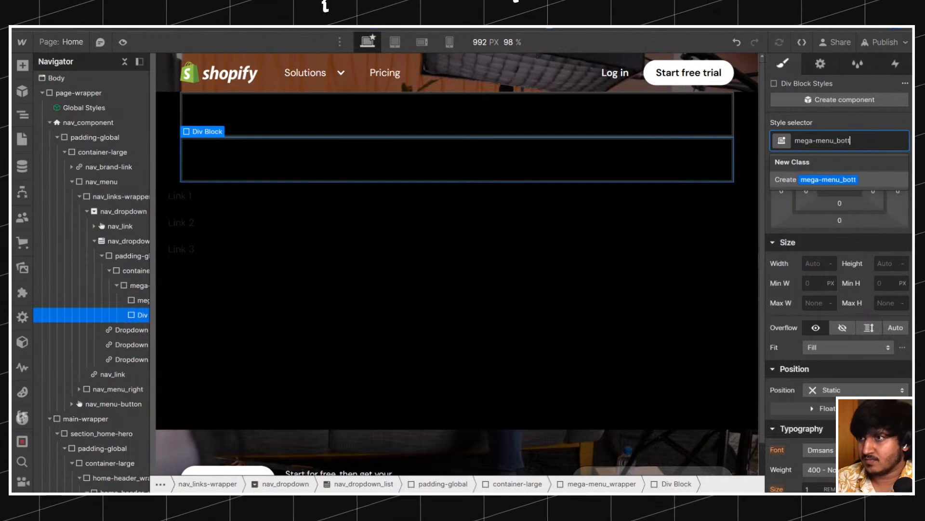
pyautogui.write('om')
pyautogui.press('Return')
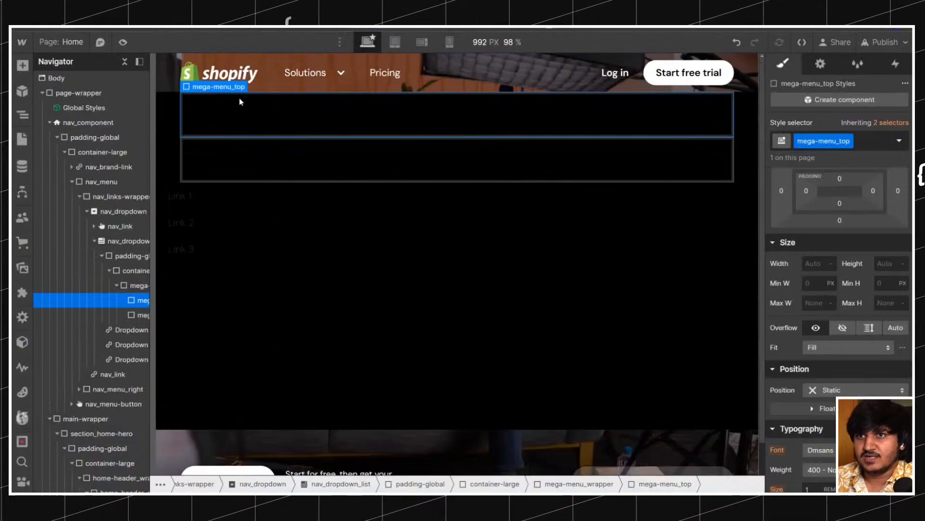
# Add a div block with the new class mega-menu_grid inside mega-menu_top.
pyautogui.hotkey('ctrl', 'e')
pyautogui.write('d')
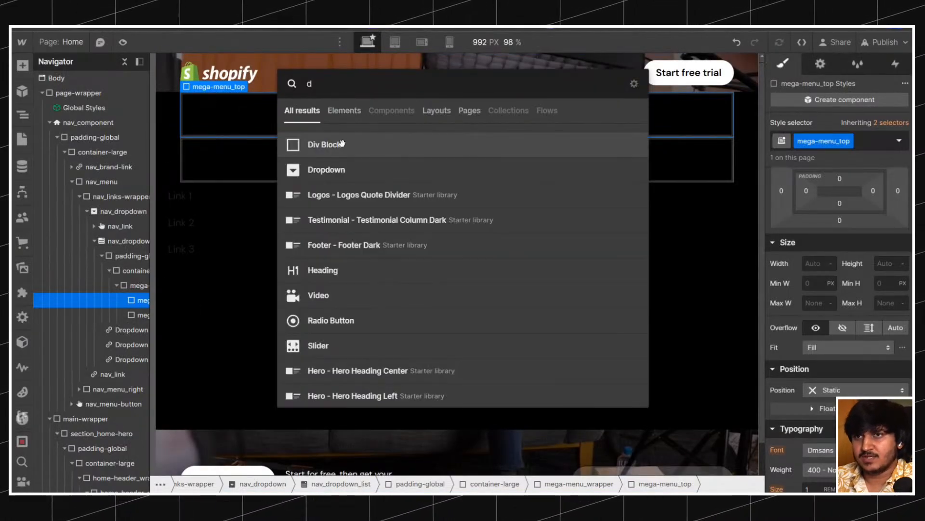
pyautogui.click(347, 144)
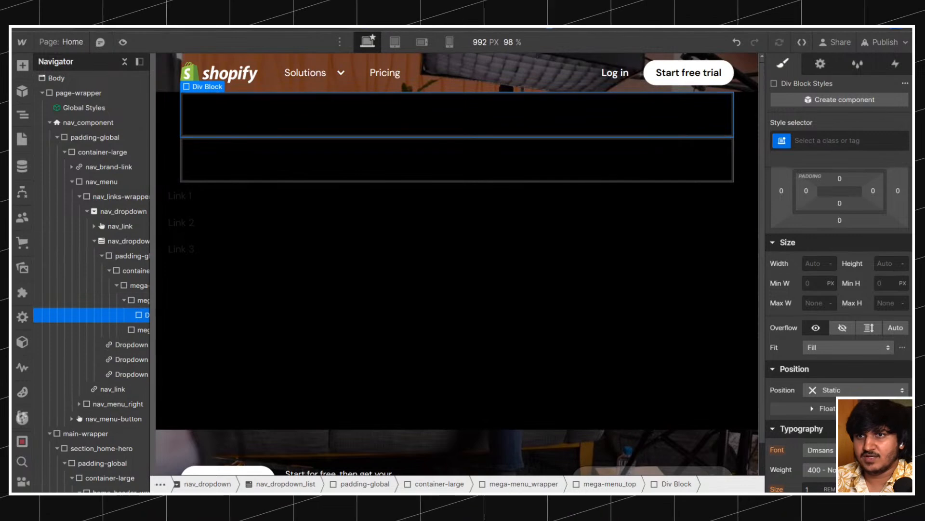
pyautogui.click(827, 141)
pyautogui.write('mega-menu_')
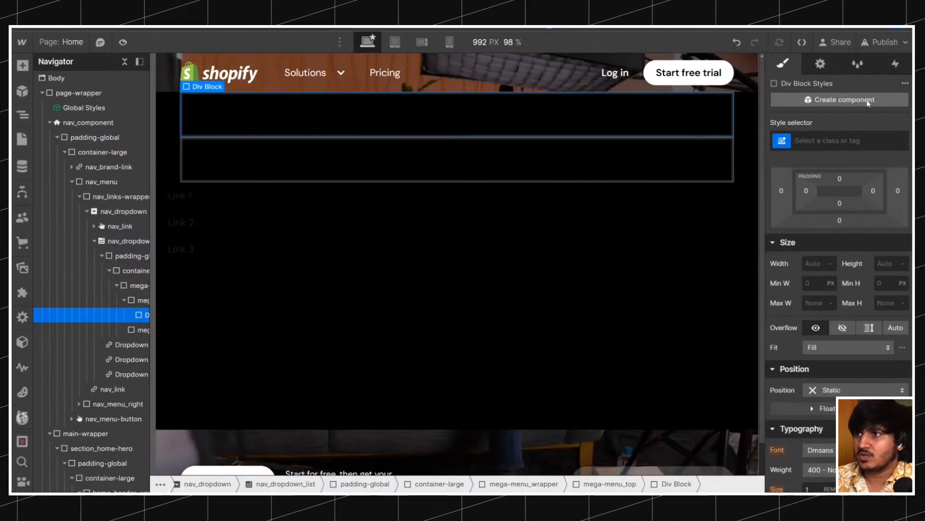
pyautogui.press('BackSpace')
pyautogui.press('BackSpace')
pyautogui.press('BackSpace')
pyautogui.press('BackSpace')
pyautogui.press('BackSpace')
pyautogui.press('BackSpace')
pyautogui.press('BackSpace')
pyautogui.press('BackSpace')
pyautogui.press('BackSpace')
pyautogui.press('BackSpace')
pyautogui.write('mega-menu_g')
pyautogui.press('Return')
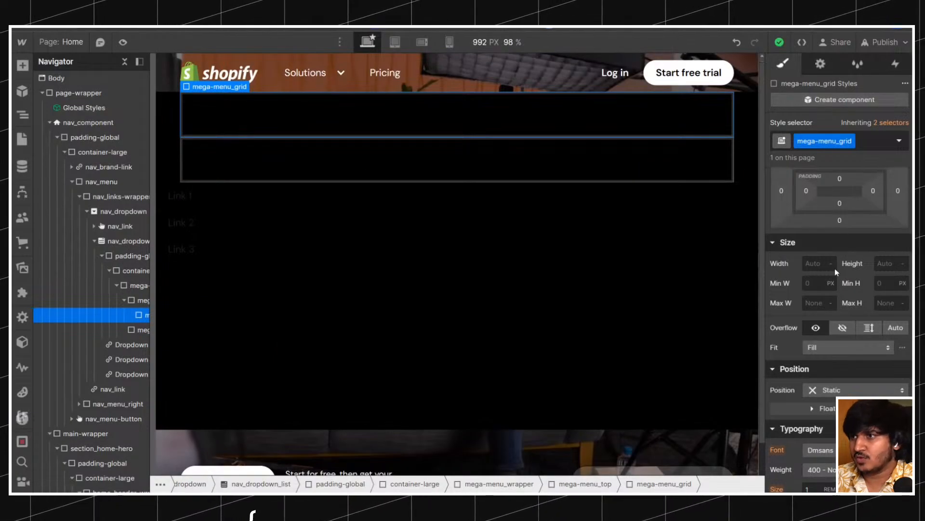
# Add a div block with the new class mega-menu_col inside mega-menu_grid.
pyautogui.scroll(2, 839, 261)
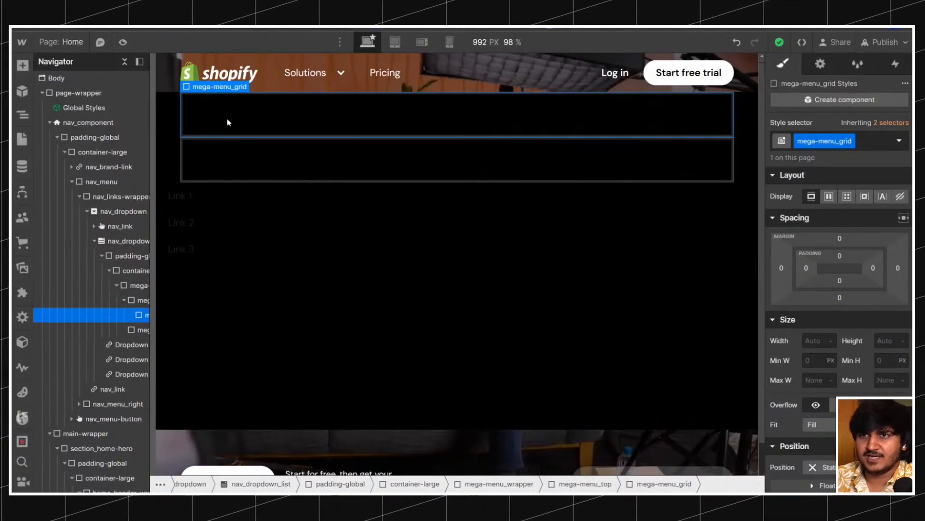
pyautogui.hotkey('ctrl', 'e')
pyautogui.write('d')
pyautogui.click(351, 145)
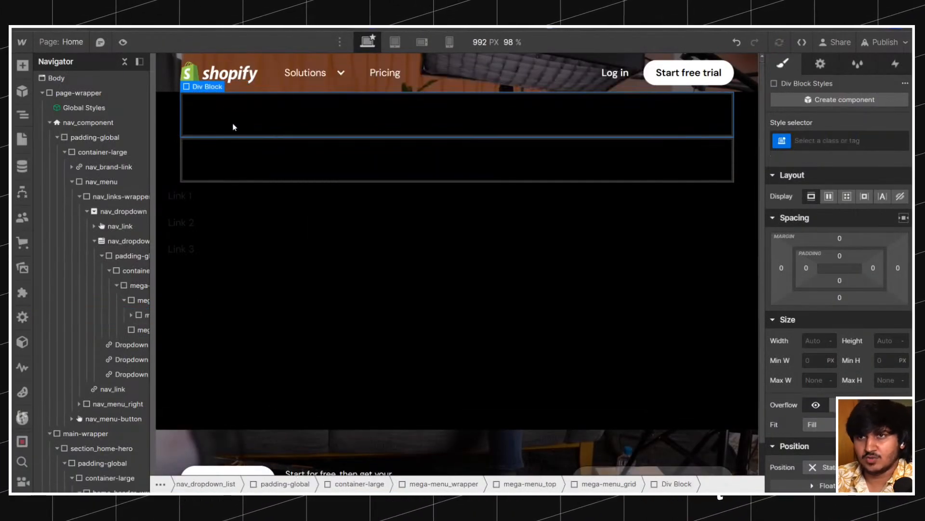
pyautogui.hotkey('ctrl', 'Return')
pyautogui.write('mega-menu_')
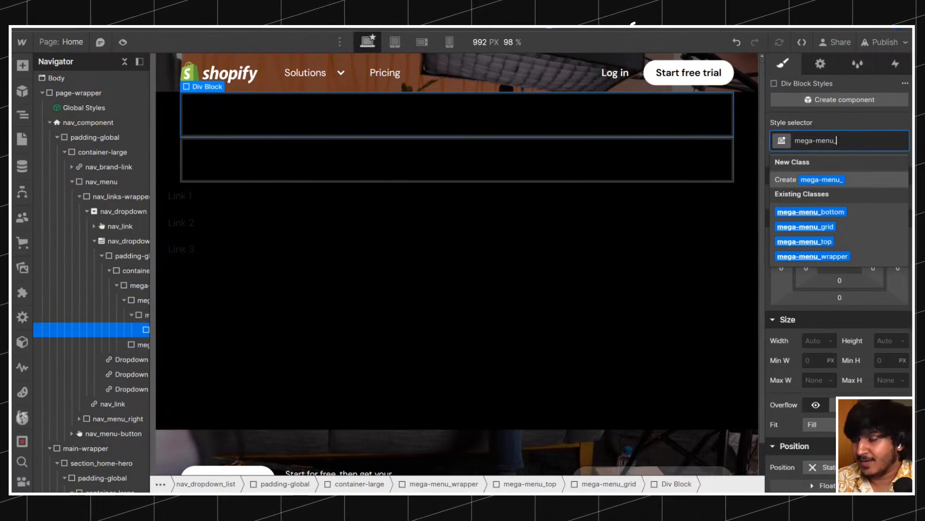
pyautogui.write('col')
pyautogui.press('Return')
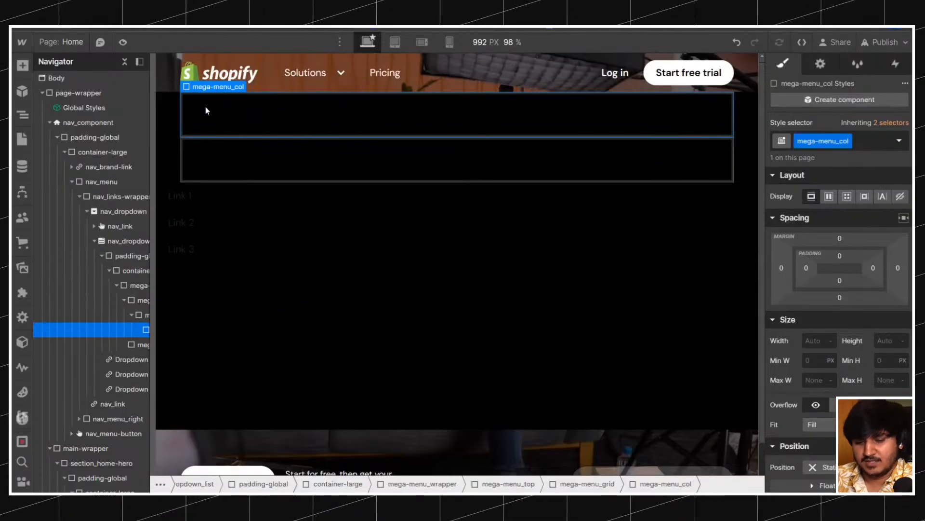
# Duplicate the mega-menu_col block three times inside mega-menu_grid.
pyautogui.hotkey('ctrl', 'k')
pyautogui.press('Escape')
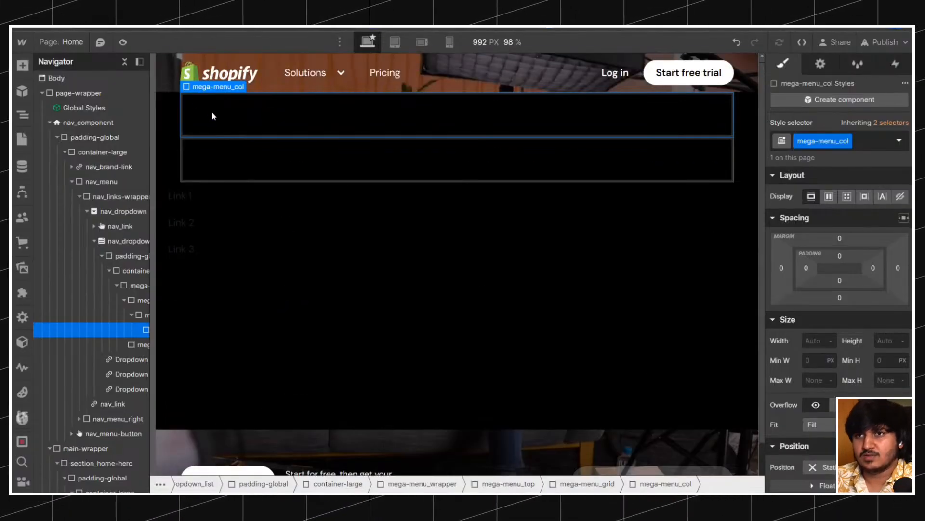
pyautogui.hotkey('ctrl', 'd')
pyautogui.hotkey('ctrl', 'd')
pyautogui.hotkey('ctrl', 'd')
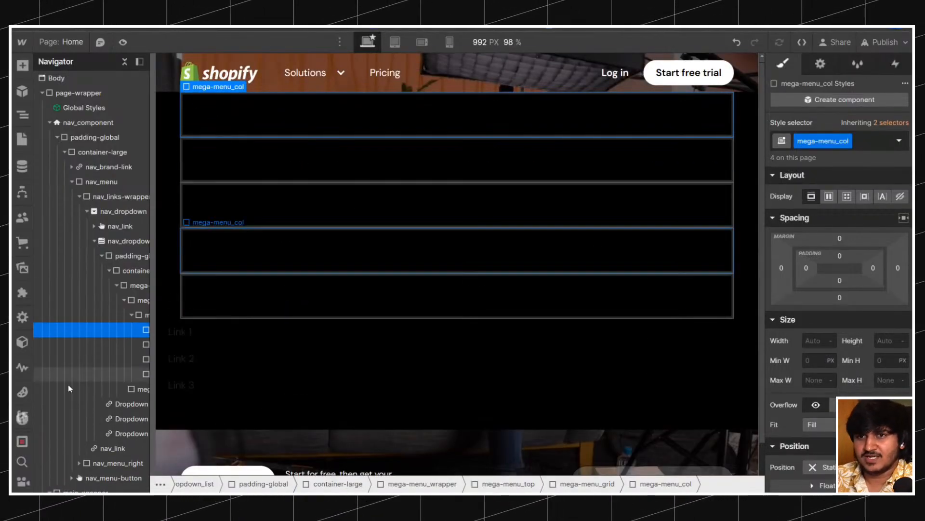
# Set mega-menu_grid to a horizontal flex layout and make the mega-menu_col children grow to fill the row.
pyautogui.click(140, 317)
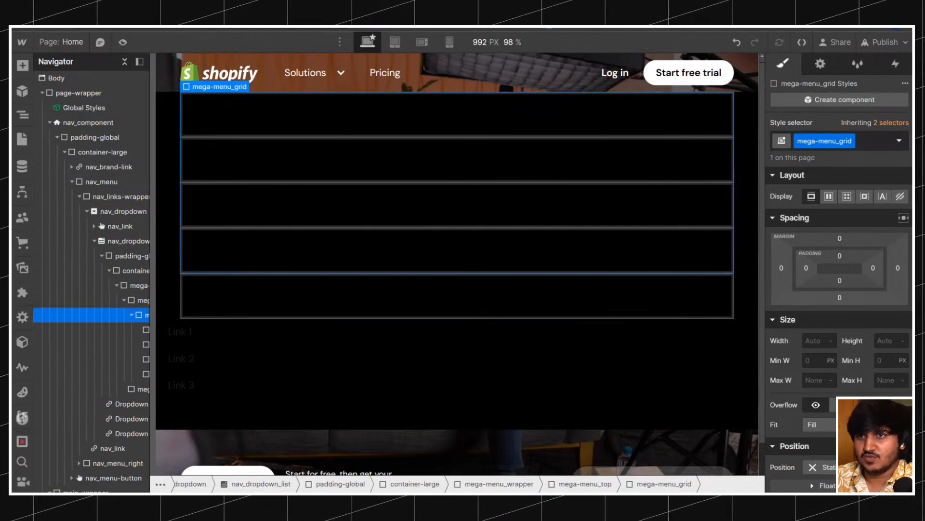
pyautogui.click(829, 196)
pyautogui.click(337, 118)
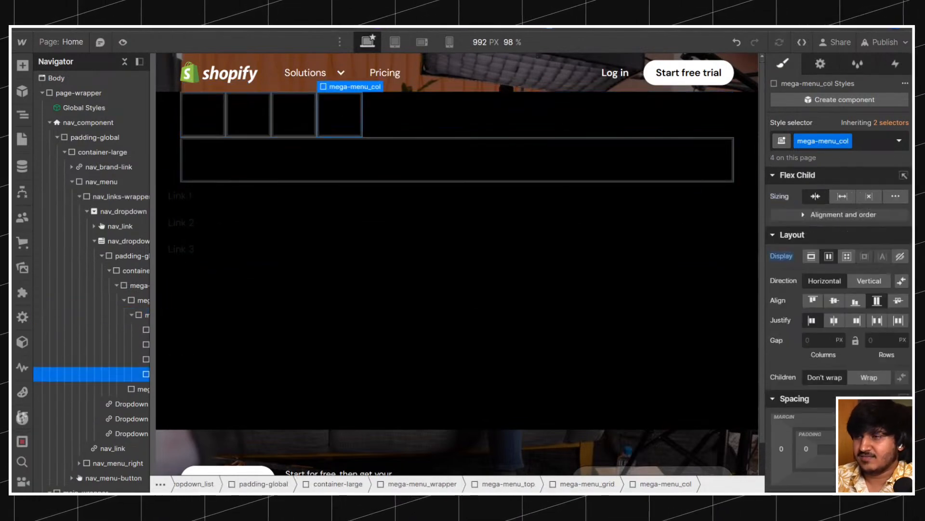
pyautogui.click(842, 196)
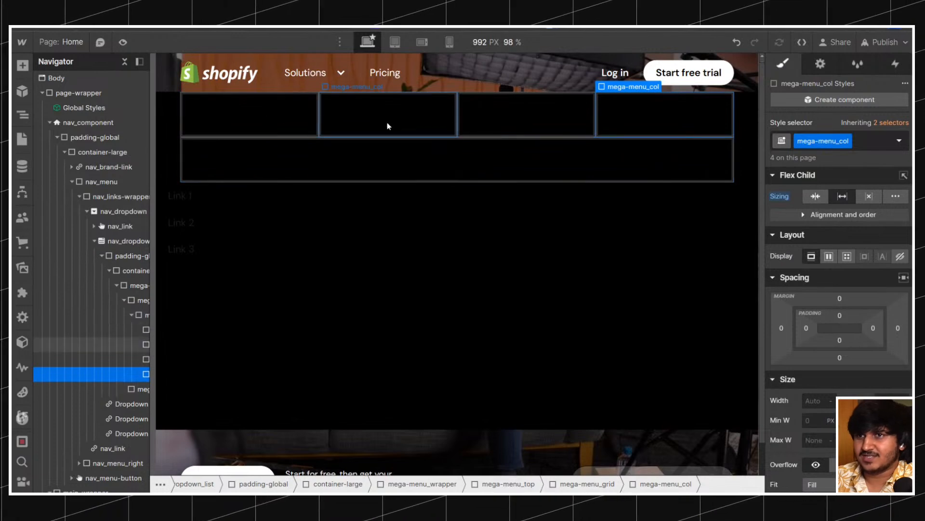
# Add a div block with the new class mega-menu_col-header inside the first mega-menu_col.
pyautogui.click(240, 113)
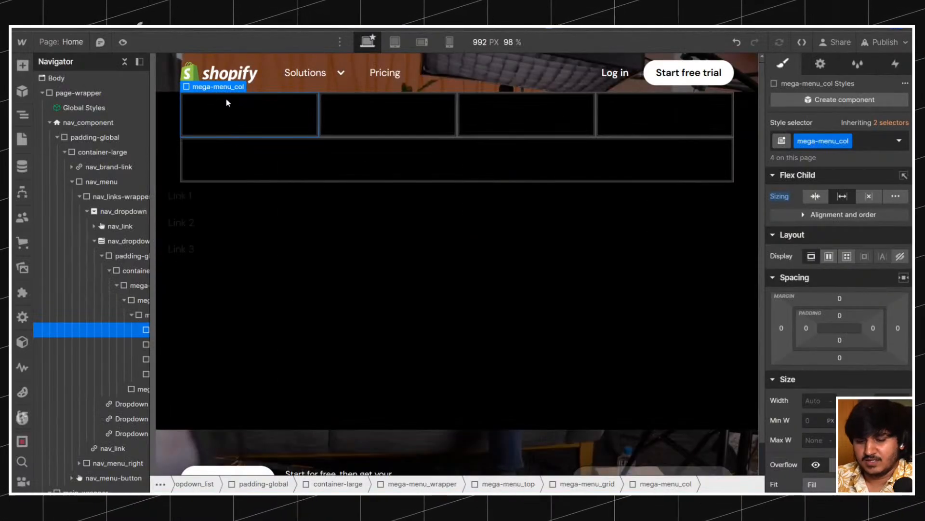
pyautogui.hotkey('ctrl', 'e')
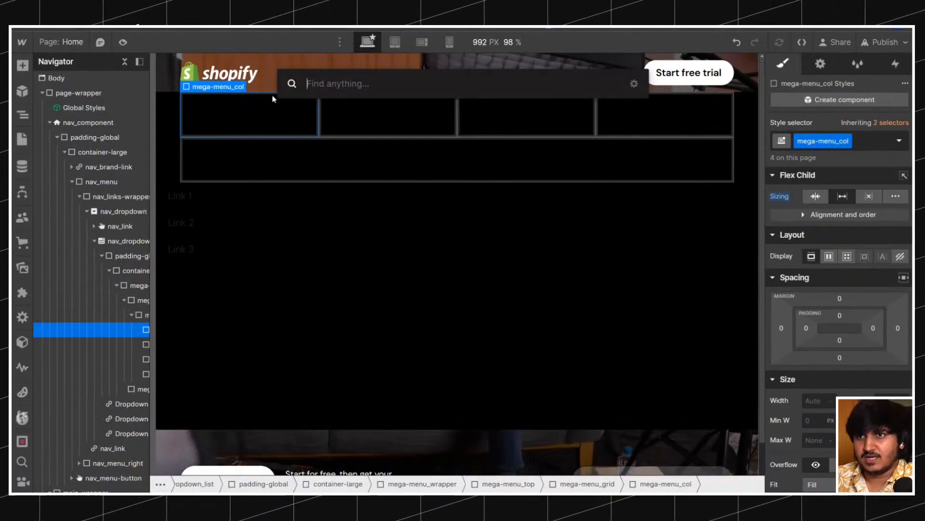
pyautogui.write('de')
pyautogui.press('BackSpace')
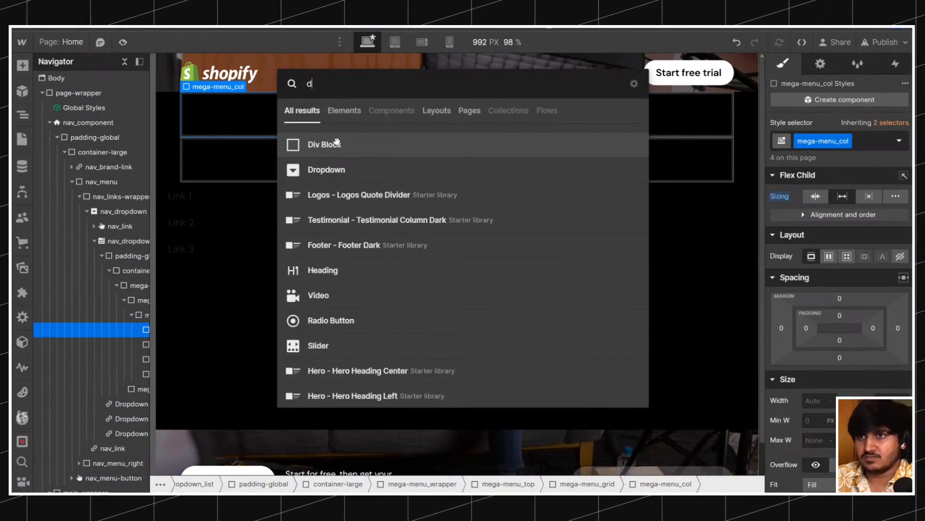
pyautogui.click(337, 142)
pyautogui.hotkey('ctrl', 'Return')
pyautogui.write('mega-menu_')
pyautogui.write('li')
pyautogui.press('BackSpace')
pyautogui.press('BackSpace')
pyautogui.write('col-header')
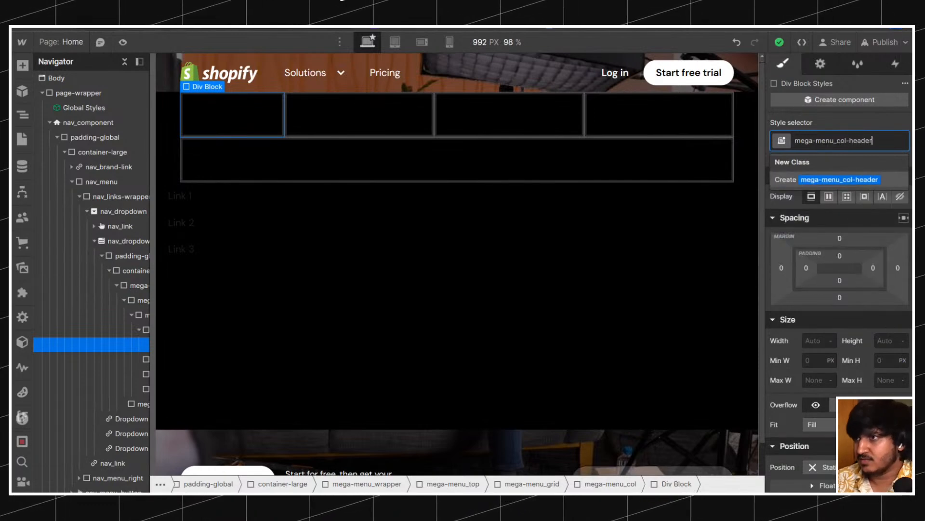
pyautogui.press('Return')
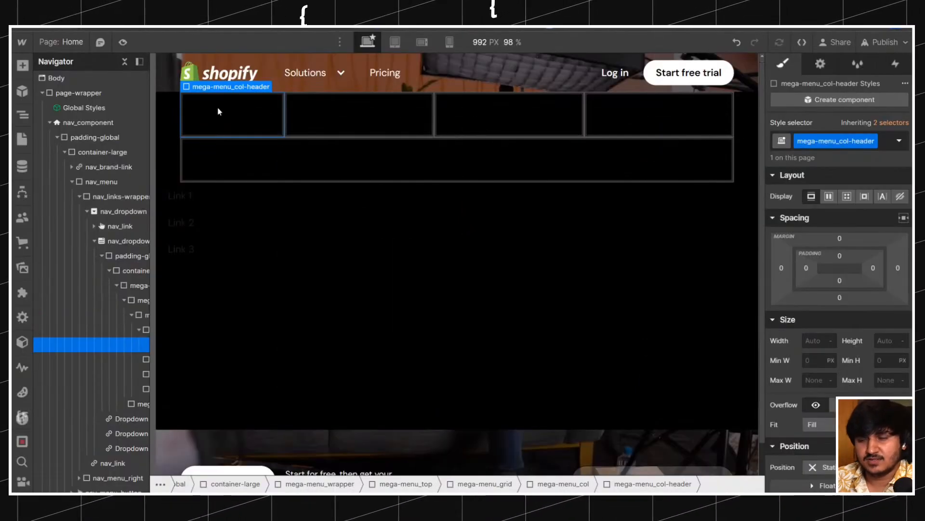
# Insert an image element inside mega-menu_col-header and browse the image assets for an icon.
pyautogui.hotkey('ctrl', 'k')
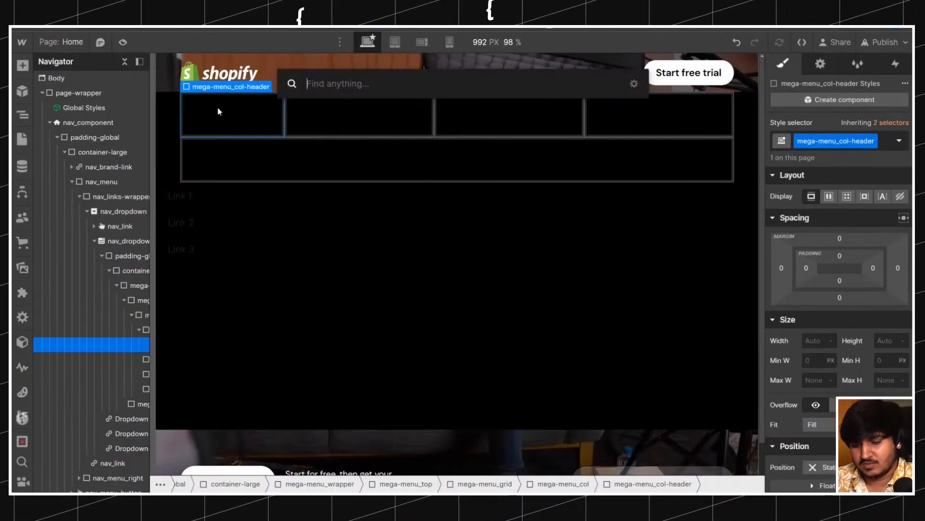
pyautogui.write('image')
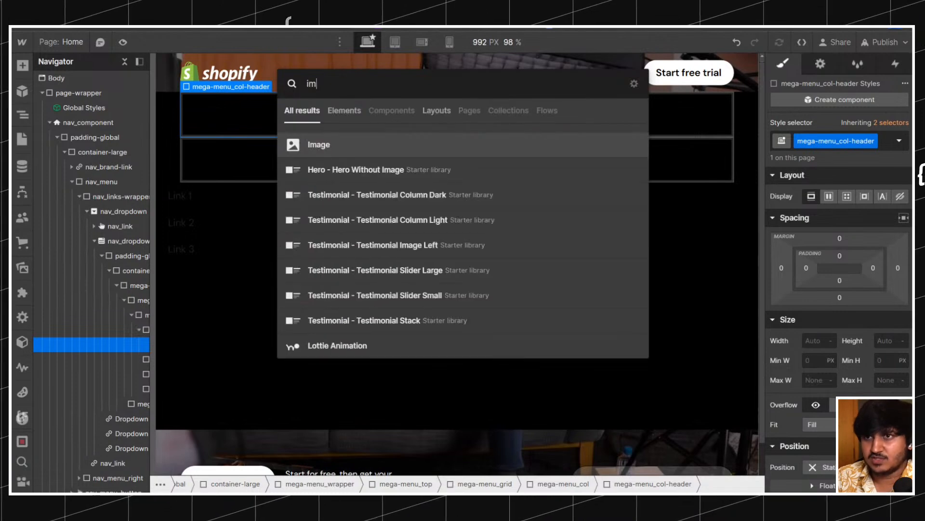
pyautogui.press('Return')
pyautogui.click(243, 215)
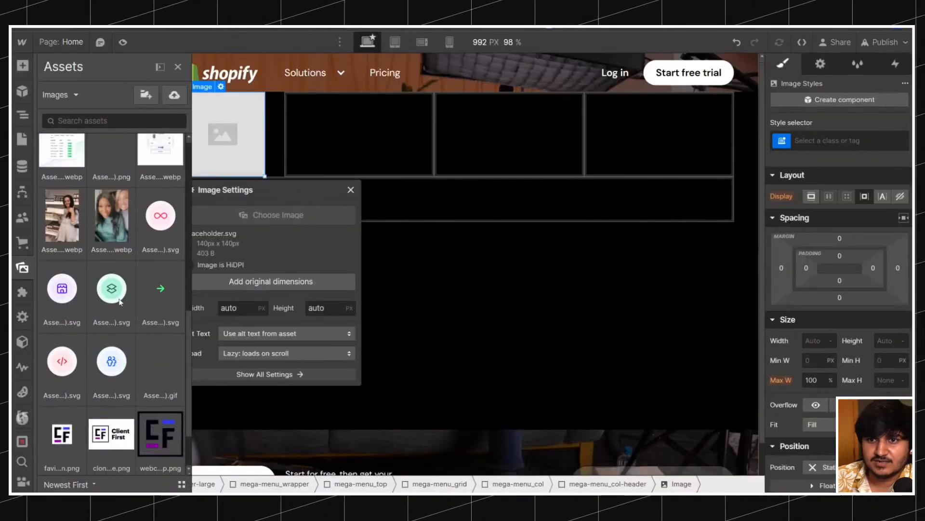
pyautogui.click(106, 289)
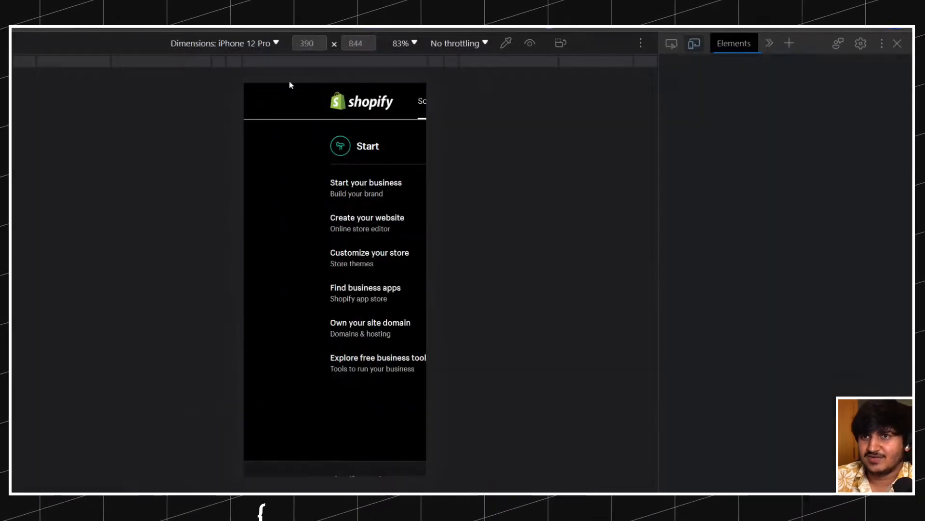
# Switch to the Shopify reference page and view its Solutions menu at 1440 x 1024, with the viewport finally responsive at 100% zoom.
pyautogui.click(251, 44)
pyautogui.click(240, 93)
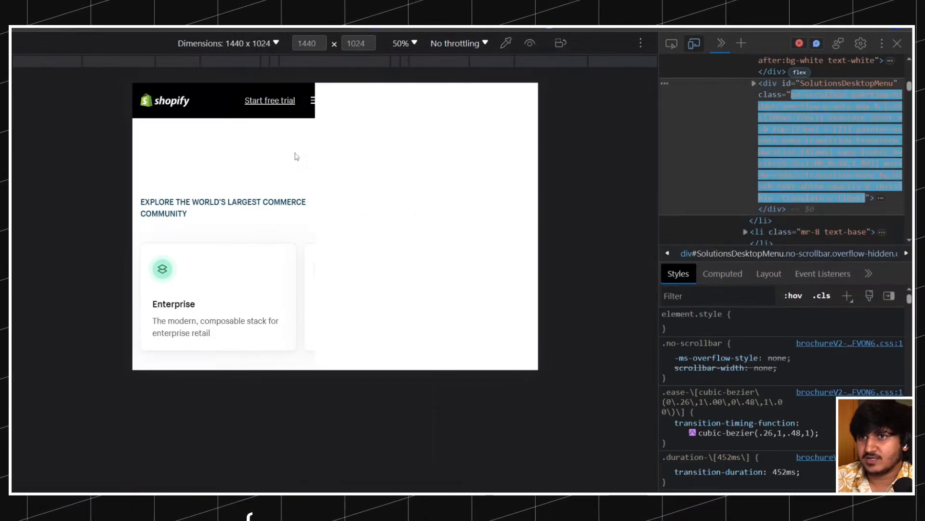
pyautogui.click(210, 92)
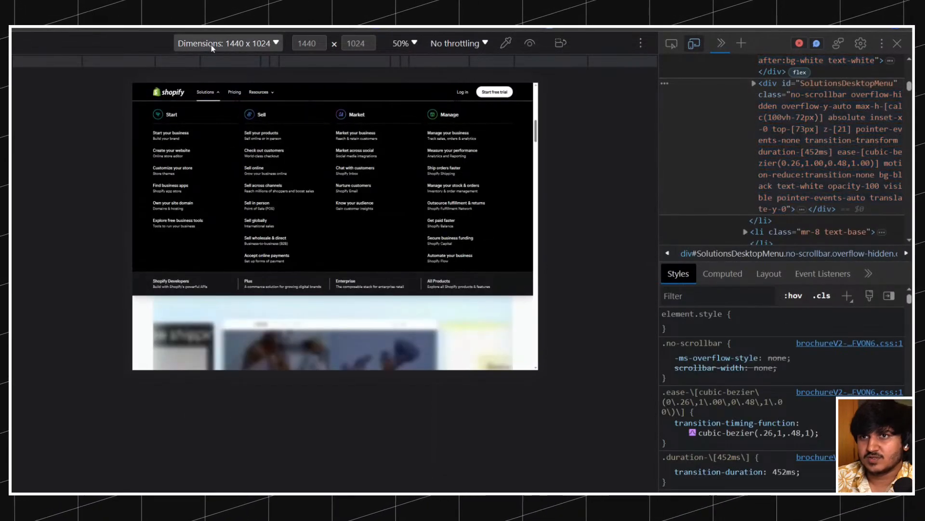
pyautogui.click(211, 45)
pyautogui.click(215, 62)
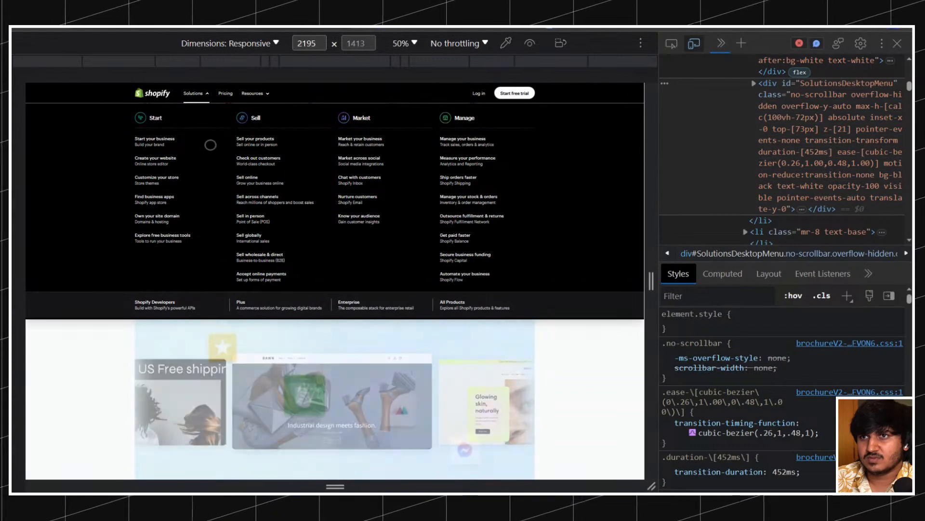
pyautogui.click(412, 43)
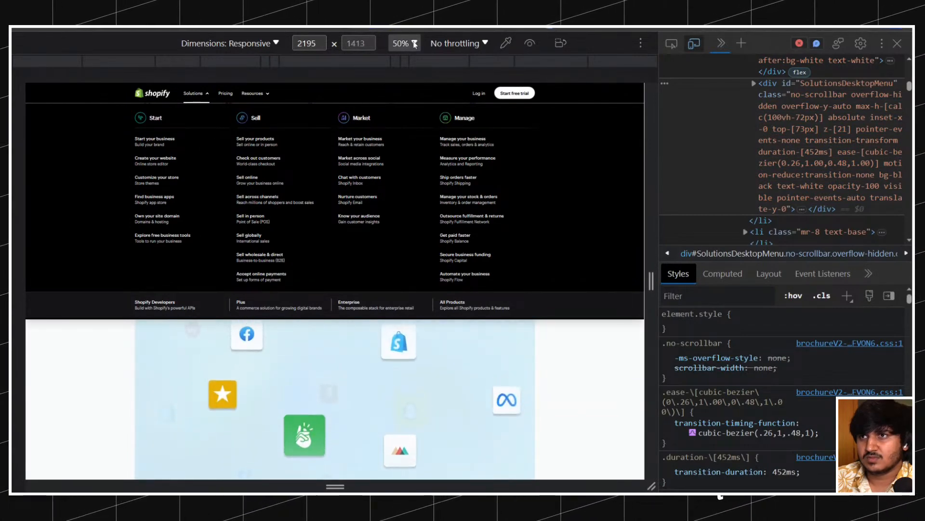
pyautogui.click(405, 94)
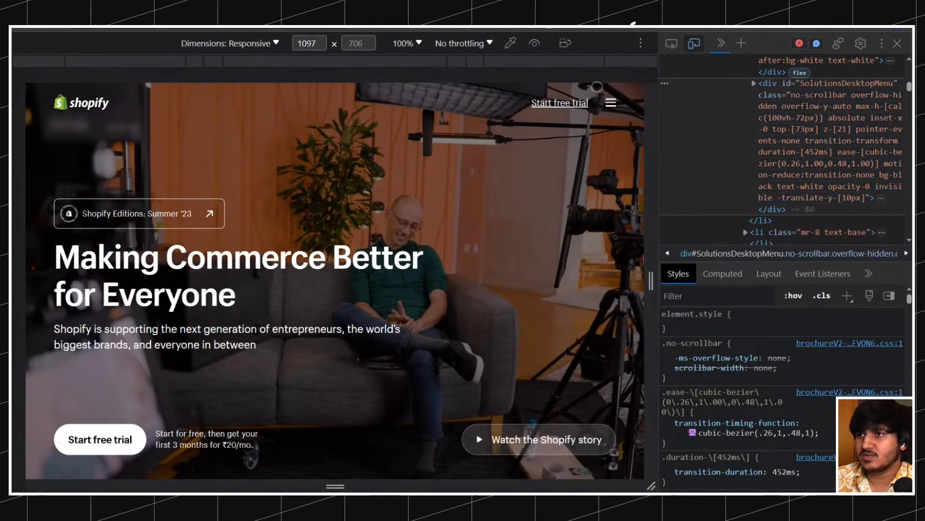
# Expand Solutions in the reference page's compact menu and inspect the icon beside the Start heading.
pyautogui.click(611, 102)
pyautogui.click(612, 102)
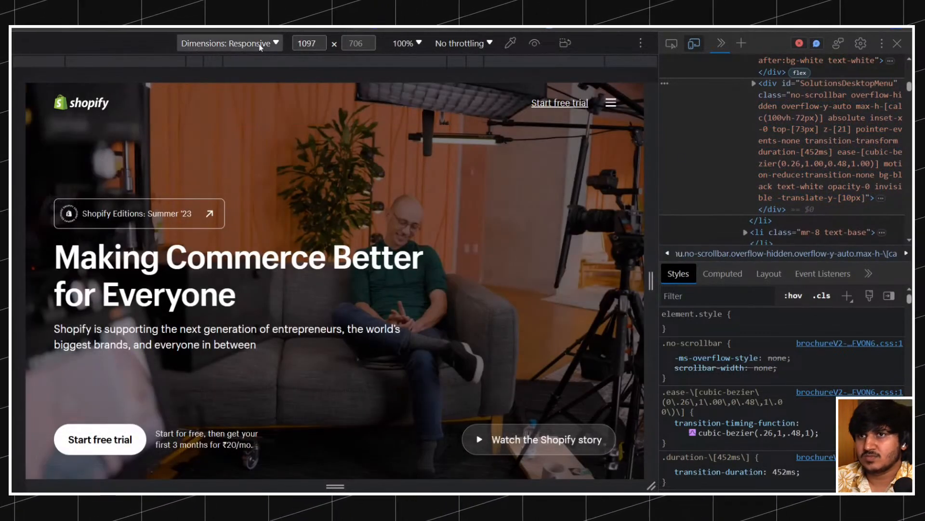
pyautogui.click(612, 102)
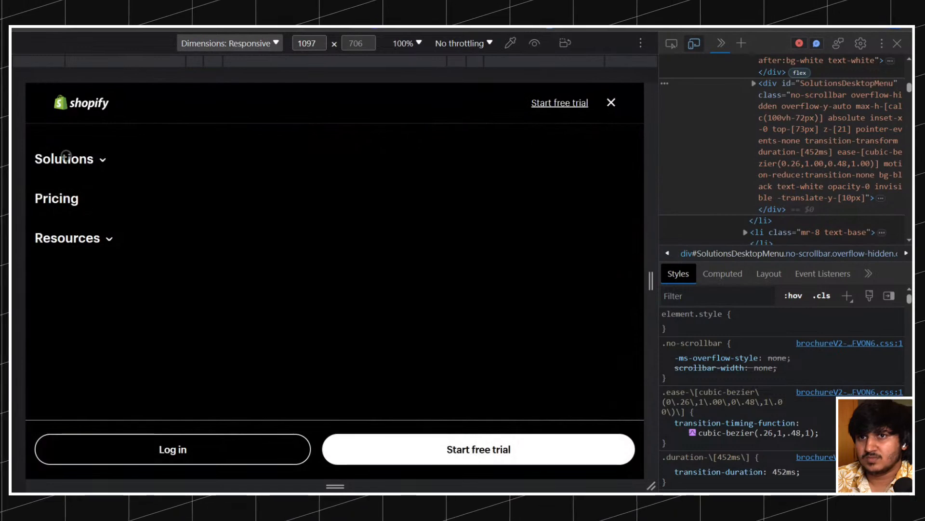
pyautogui.click(72, 158)
pyautogui.click(671, 43)
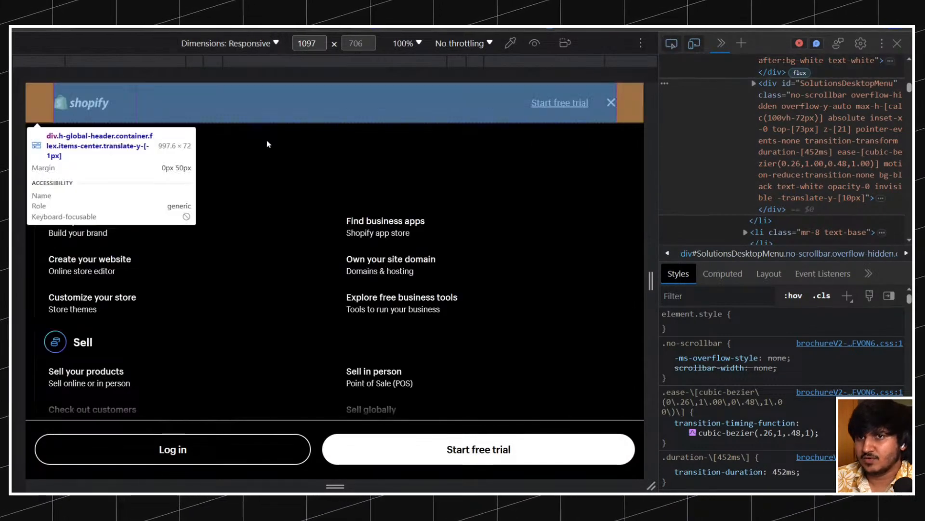
pyautogui.click(56, 191)
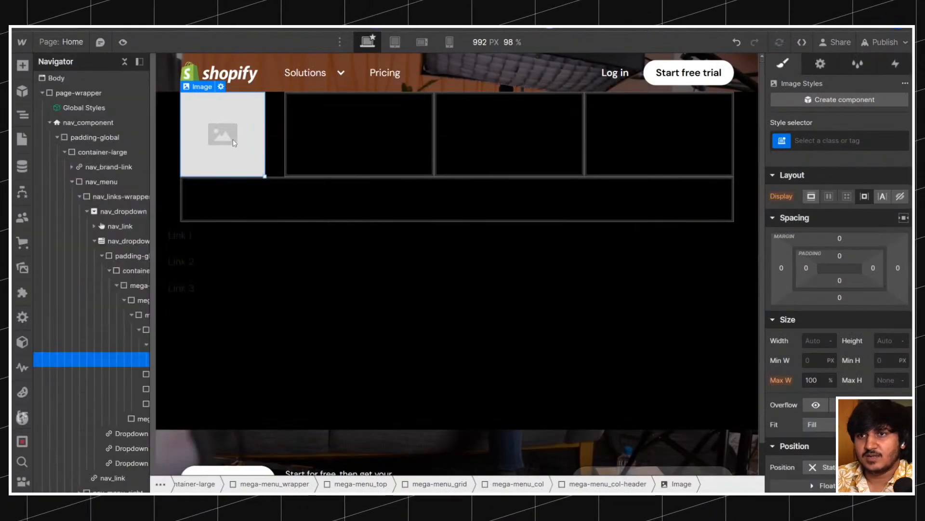
# Try to copy the Start icon's SVG element from the reference page and paste it into the Webflow column header.
pyautogui.hotkey('ctrl', 'v')
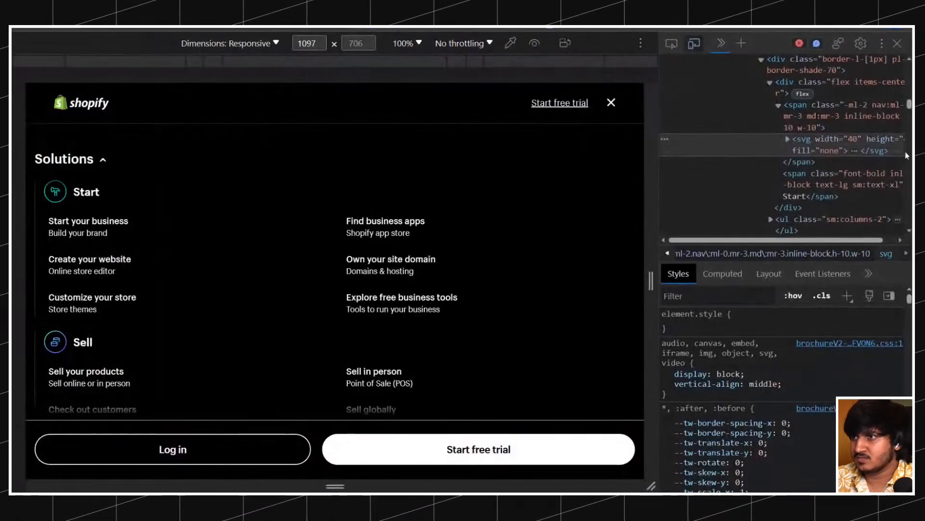
pyautogui.click(842, 138)
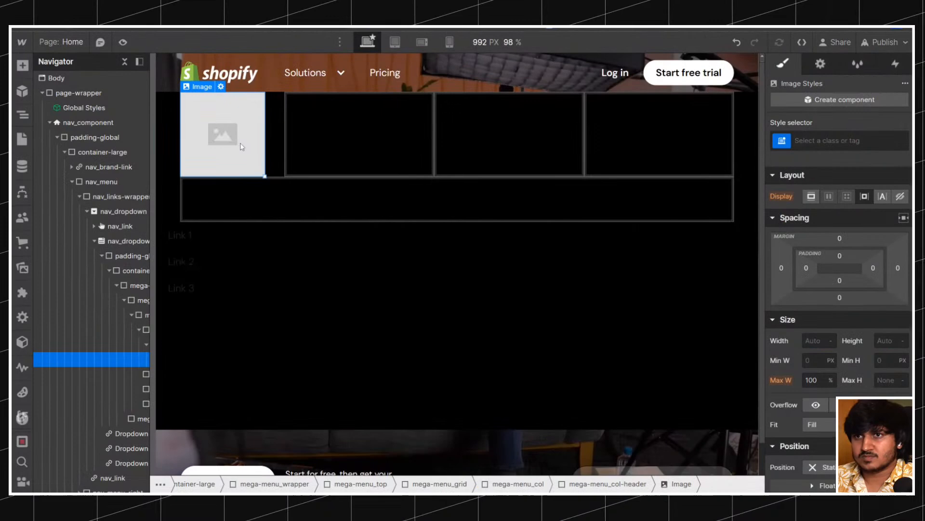
pyautogui.hotkey('ctrl', 'v')
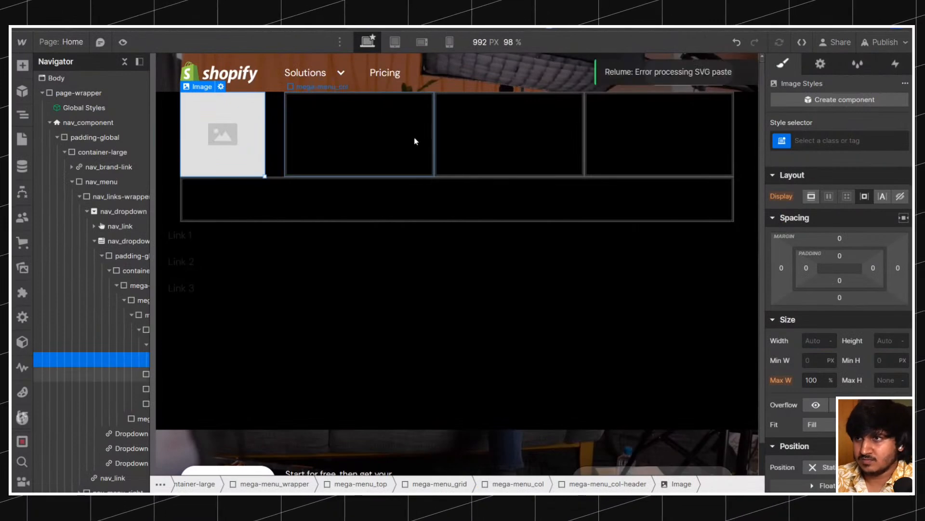
# Set the header image to the purple storefront icon Asset (2).svg and close the developer tools on the reference page.
pyautogui.click(220, 87)
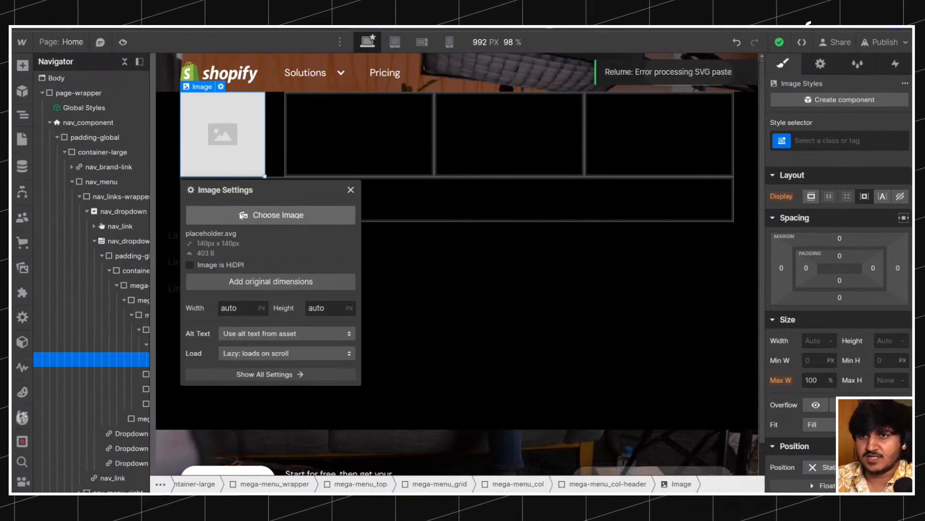
pyautogui.click(273, 213)
pyautogui.click(89, 207)
pyautogui.scroll(-10, 89, 207)
pyautogui.click(89, 208)
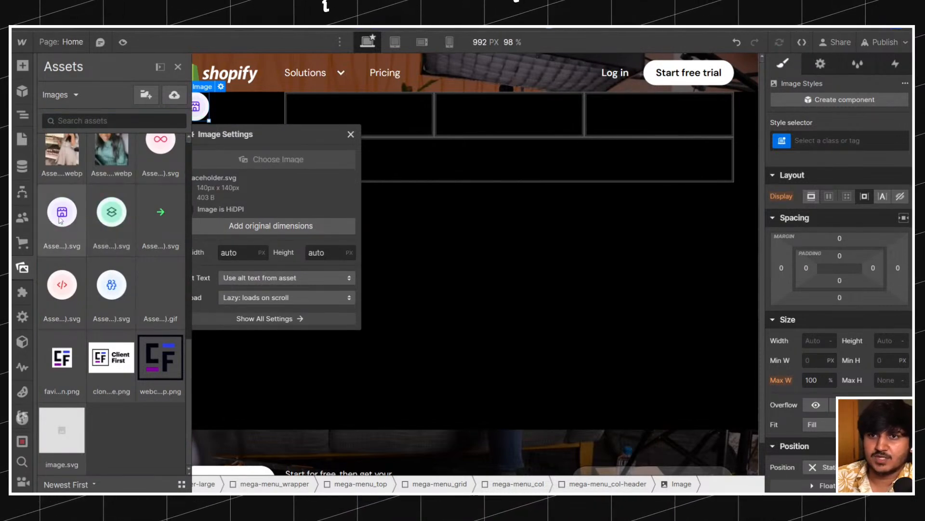
pyautogui.press('z')
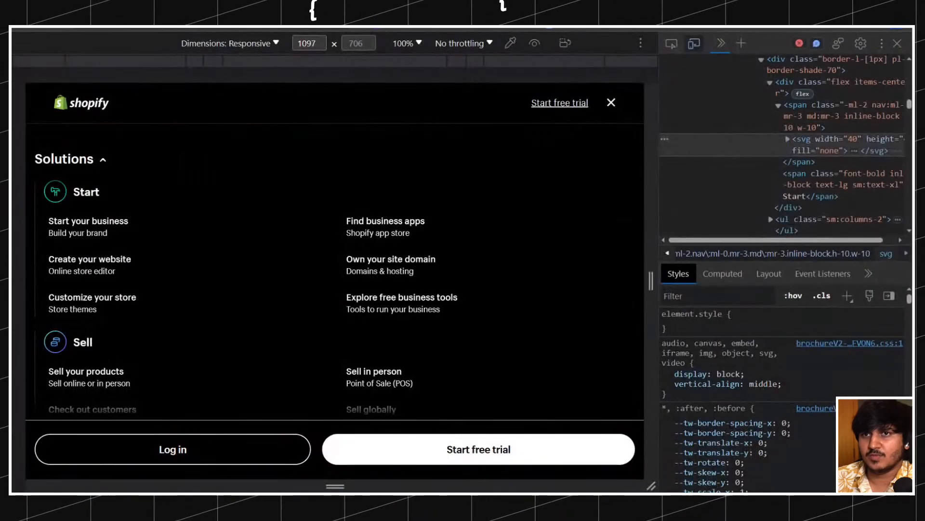
pyautogui.click(897, 42)
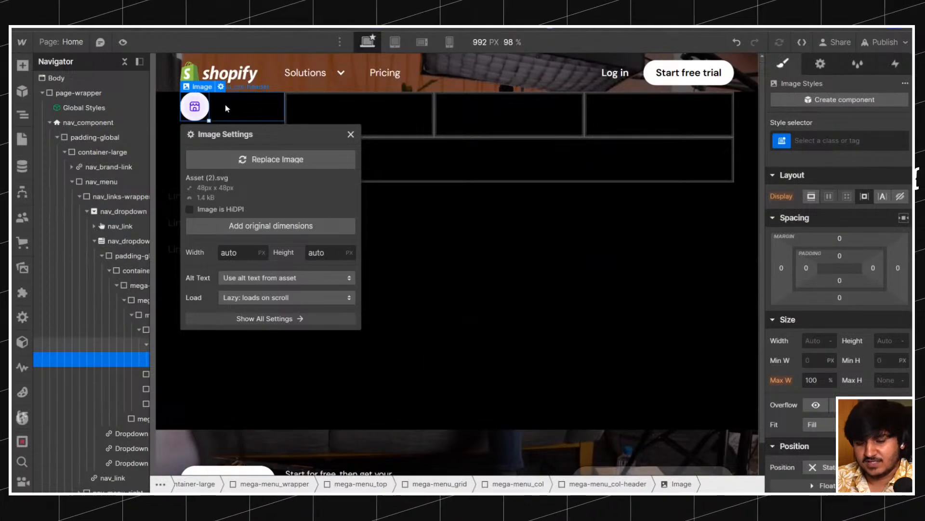
# Add a text block after the storefront icon in the column header and assign it the class mega-menu_header-title.
pyautogui.hotkey('ctrl', 'e')
pyautogui.write('tex')
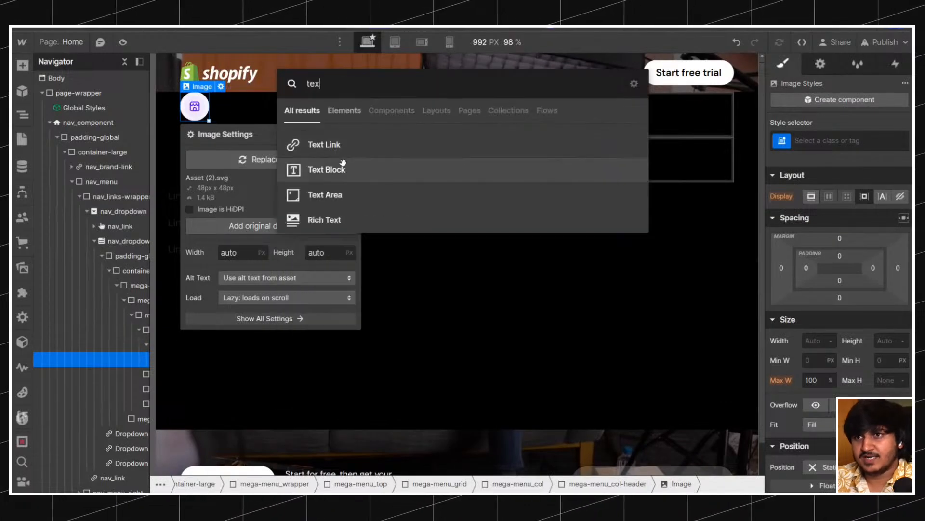
pyautogui.click(343, 165)
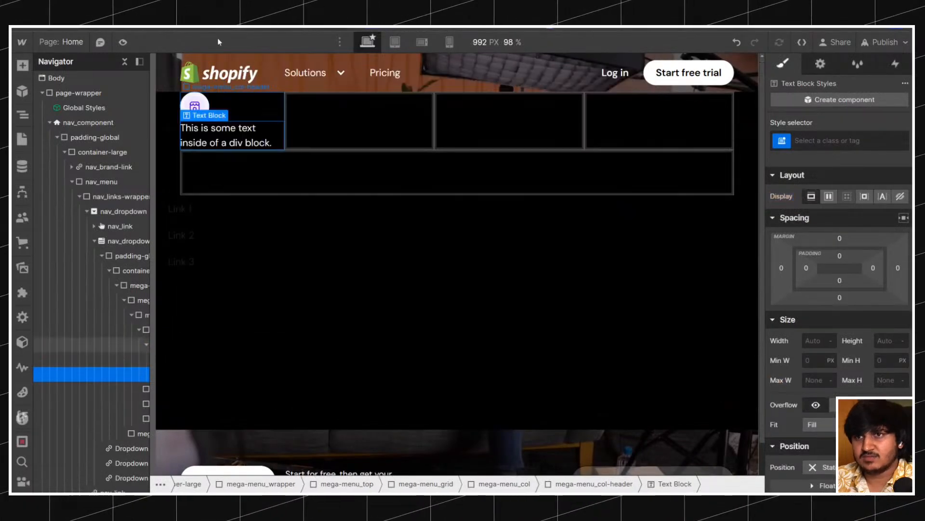
pyautogui.click(835, 148)
pyautogui.write('mega-menu_he')
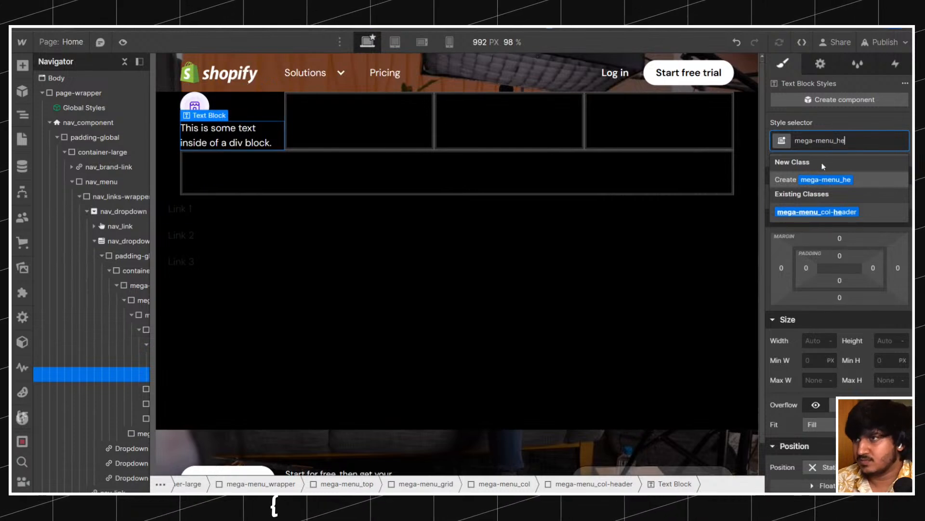
pyautogui.press('BackSpace')
pyautogui.press('BackSpace')
pyautogui.write('header')
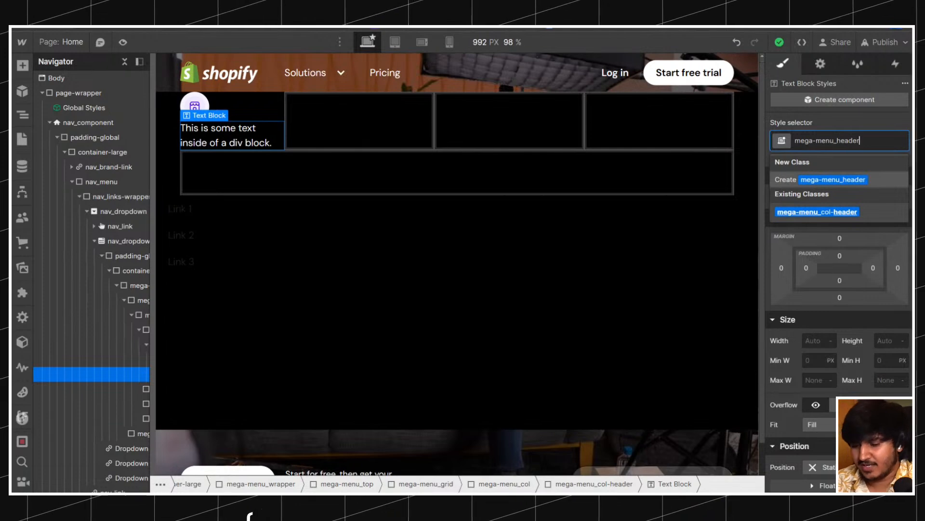
pyautogui.write('-ti')
pyautogui.press('Return')
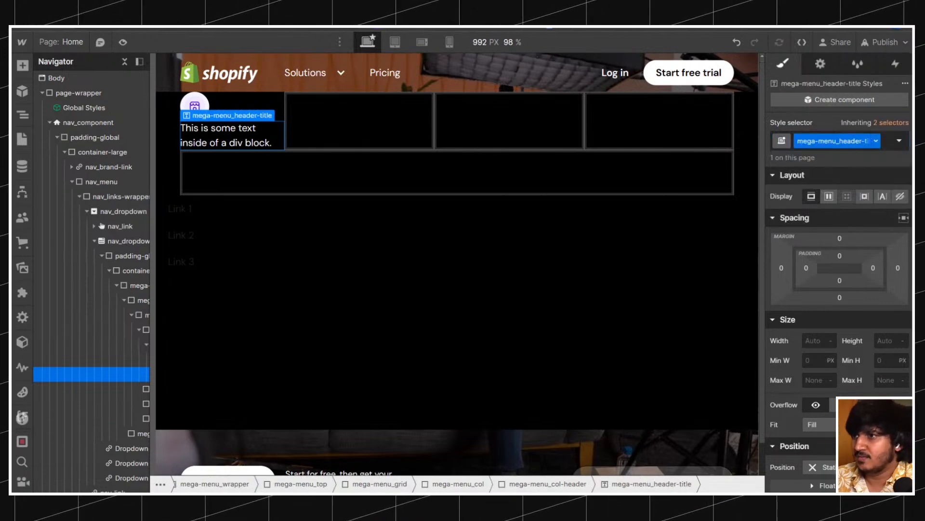
# Rename the column header's mega-menu_col-header class to mega-menu_header-wrapper.
pyautogui.click(268, 109)
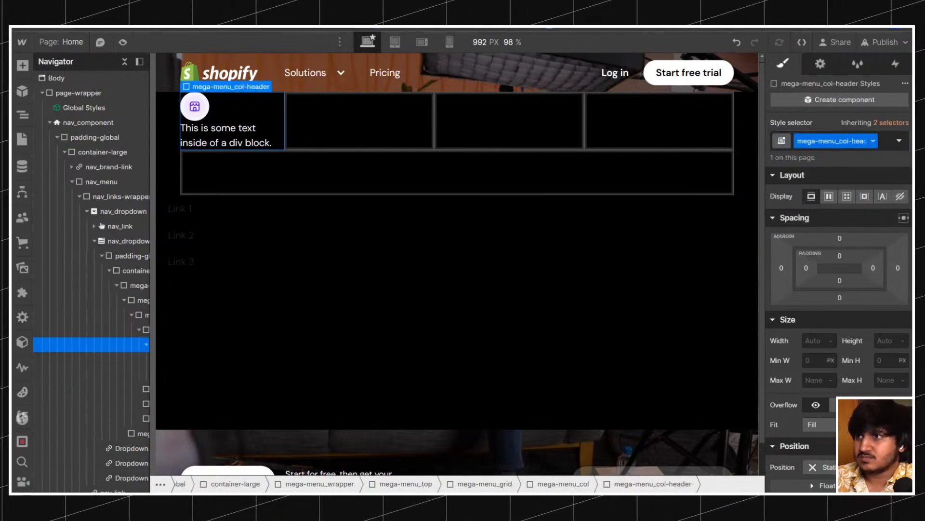
pyautogui.press('BackSpace')
pyautogui.press('BackSpace')
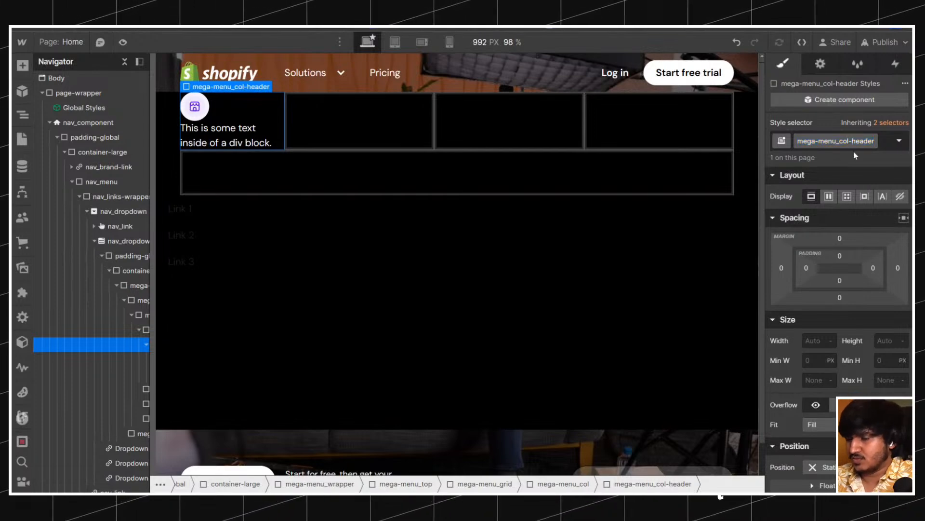
pyautogui.press('End')
pyautogui.write('-wrapper')
pyautogui.press('Return')
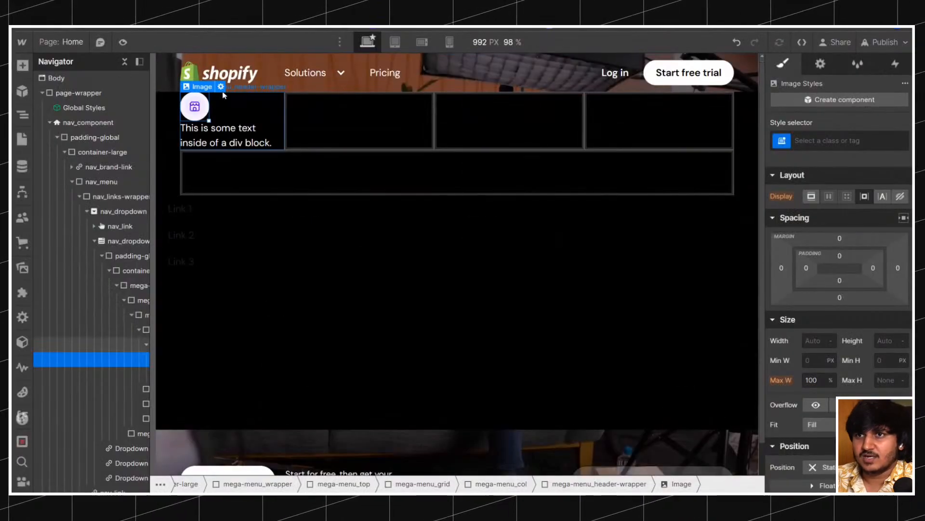
# Apply the storefront icon's original dimensions and give the image the class mega-menu_header-icon with a width of 3 rem.
pyautogui.click(221, 86)
pyautogui.click(255, 227)
pyautogui.click(352, 135)
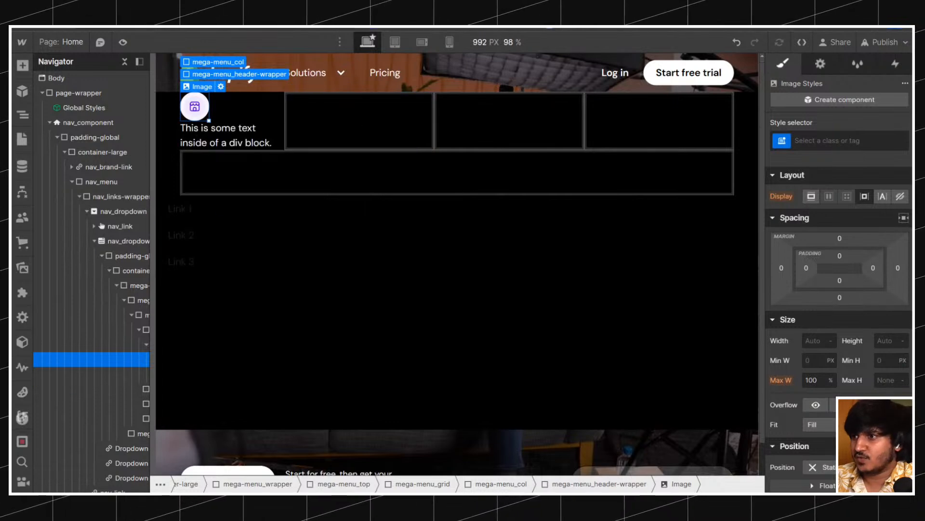
pyautogui.click(838, 140)
pyautogui.write('mega-menu_')
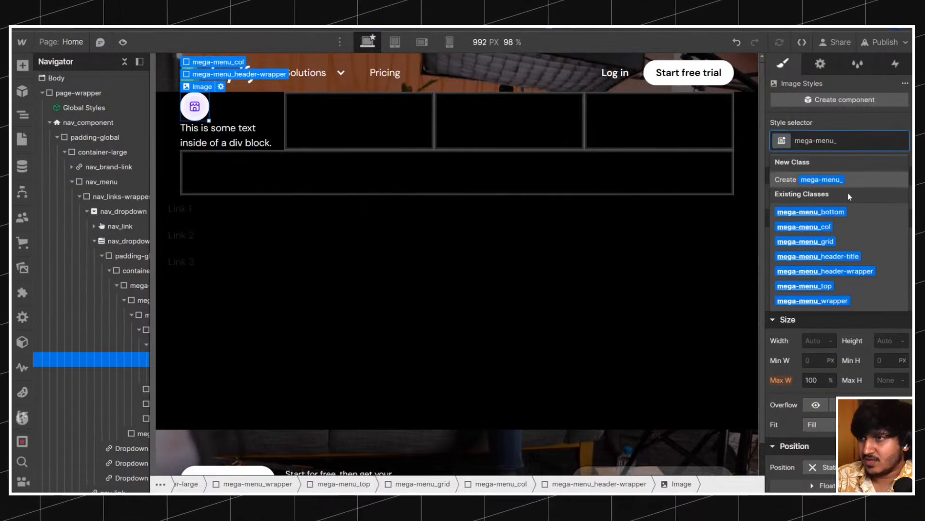
pyautogui.write('header-icon')
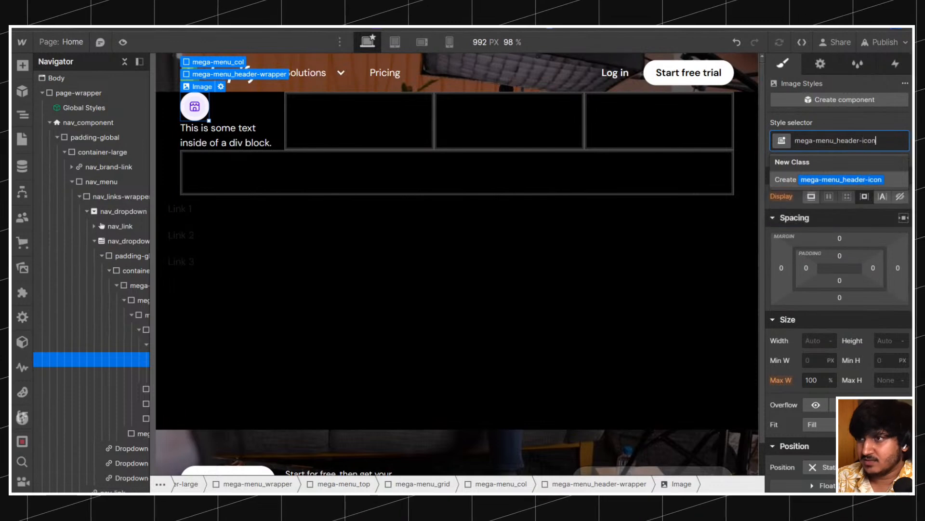
pyautogui.press('Return')
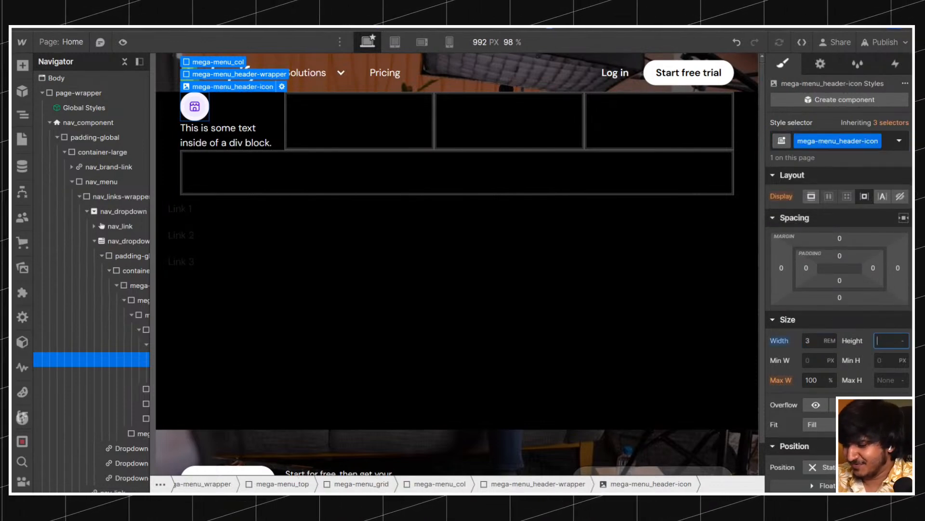
# Replace the header text block's placeholder text with Start, in regular weight.
pyautogui.click(206, 140)
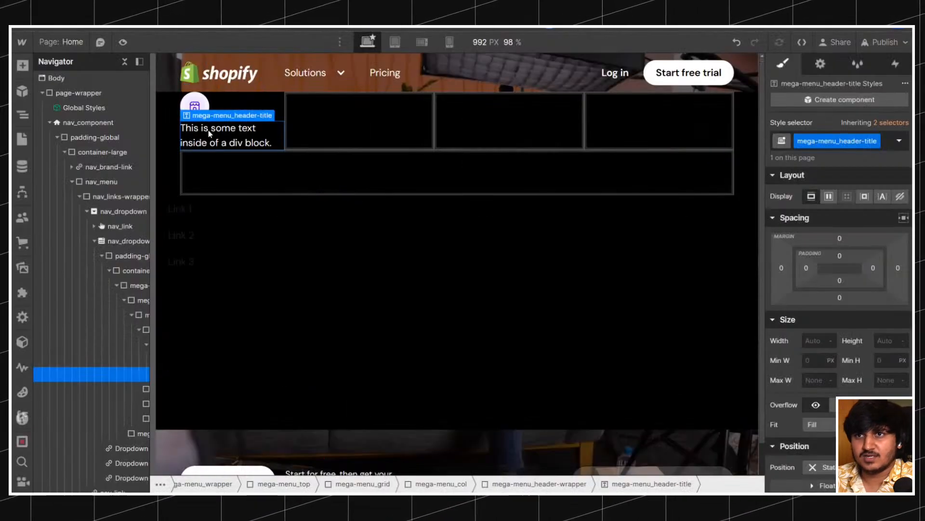
pyautogui.write('Start')
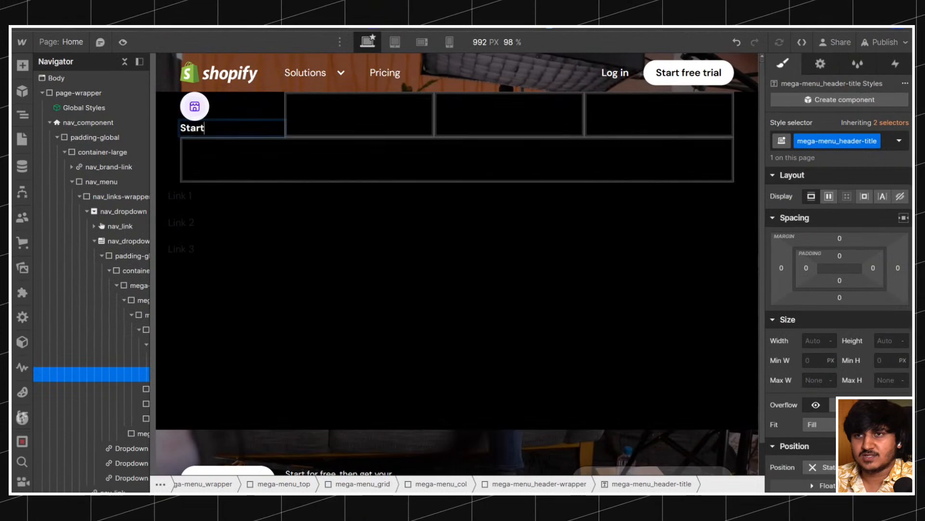
pyautogui.doubleClick(198, 129)
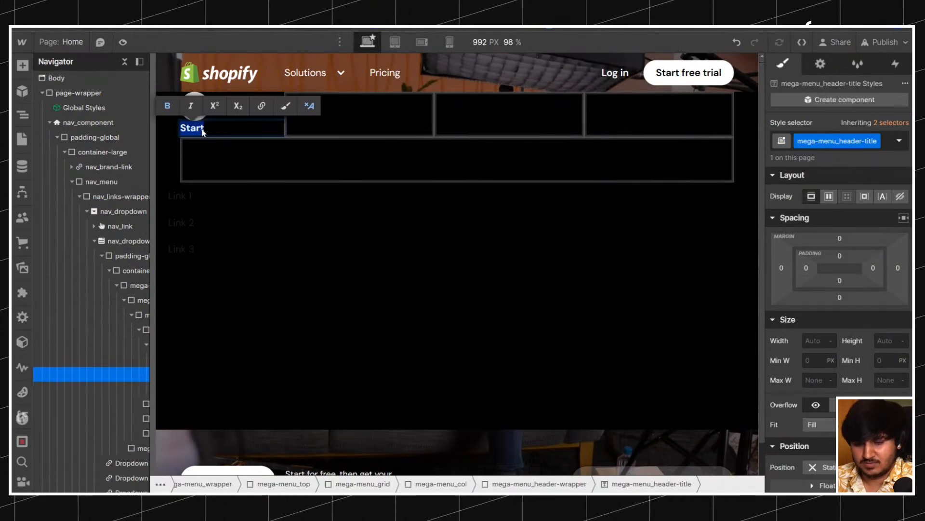
pyautogui.press('Escape')
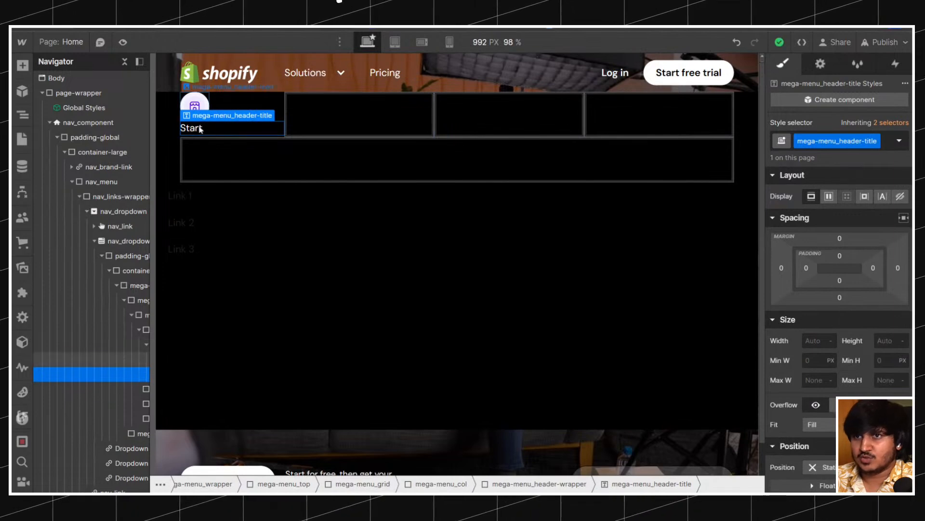
# Replace the Start title's mega-menu_header-title class with the existing text-size-large class.
pyautogui.scroll(-6, 802, 296)
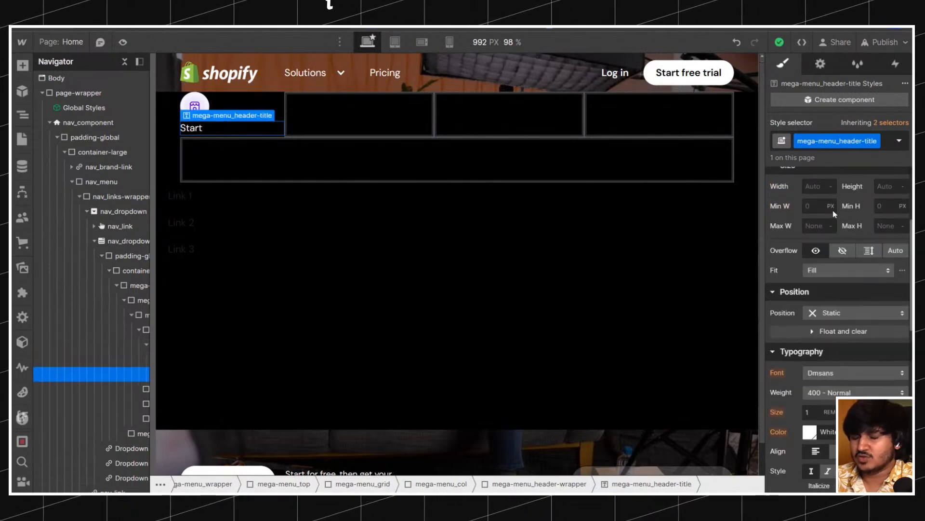
pyautogui.click(885, 153)
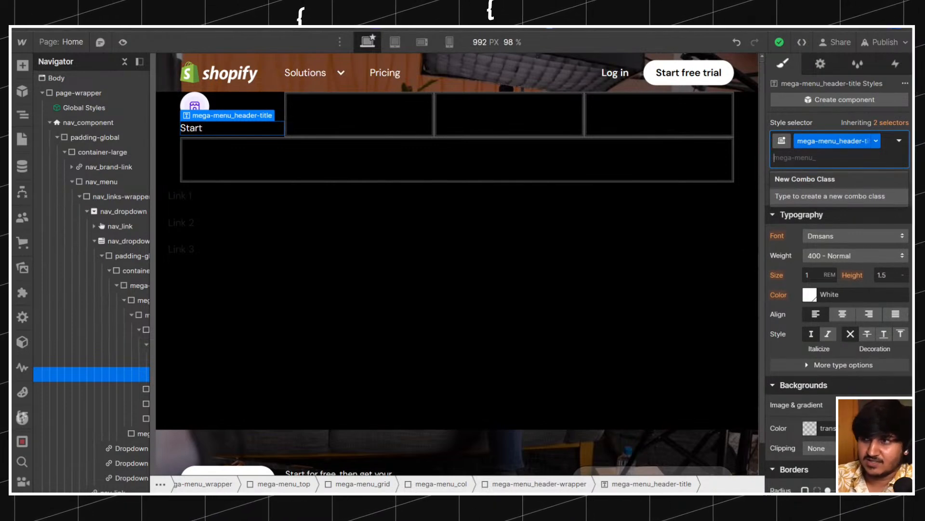
pyautogui.click(832, 123)
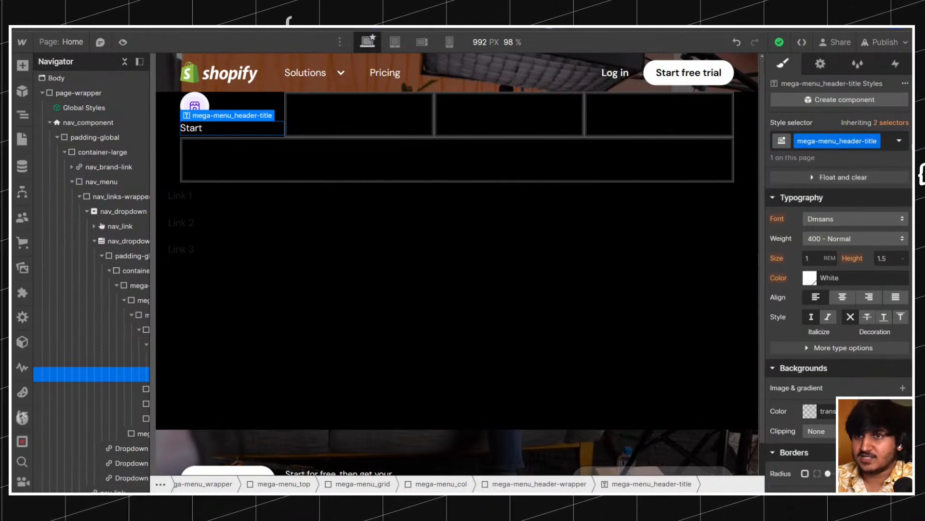
pyautogui.click(886, 146)
pyautogui.press('BackSpace')
pyautogui.write('text')
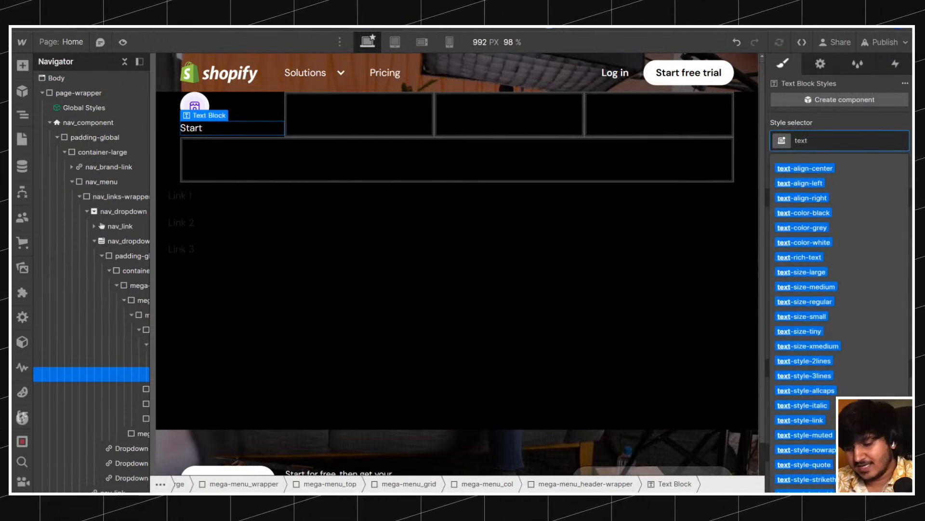
pyautogui.write('sizelar')
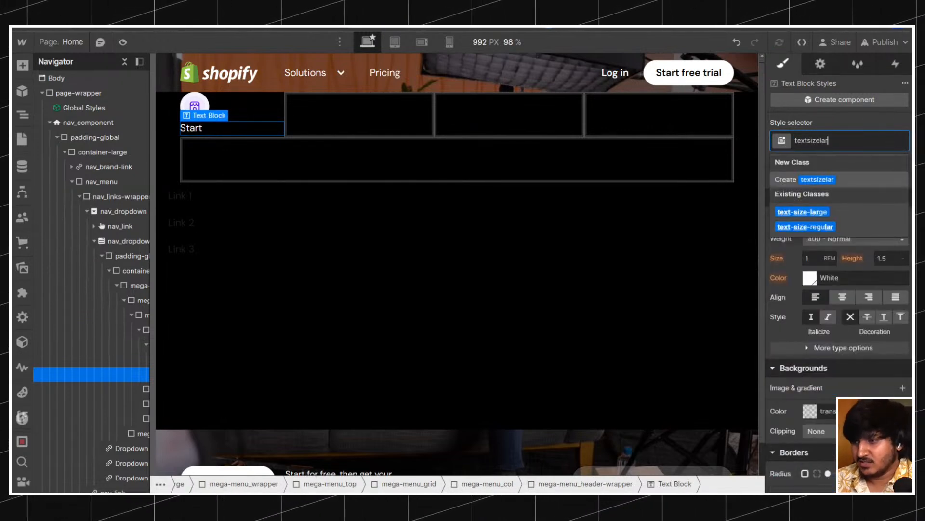
pyautogui.press('Return')
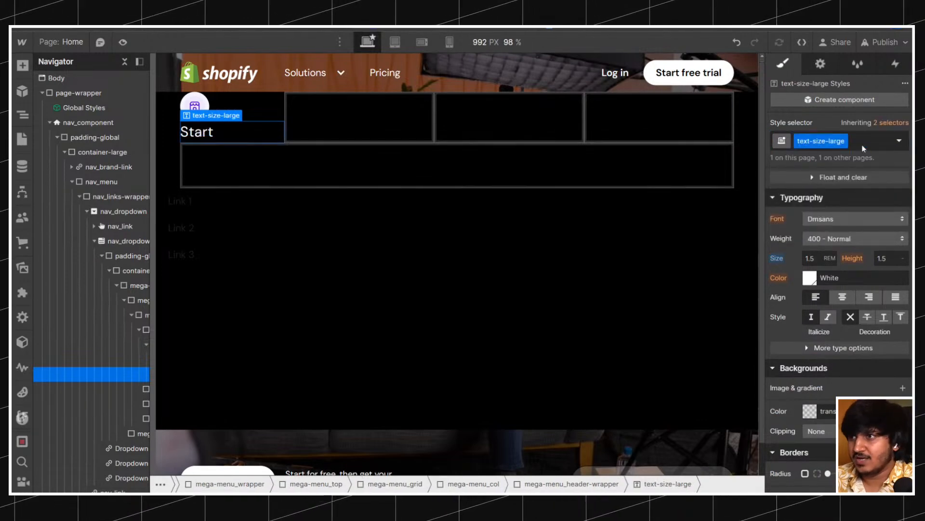
# Add the text-weight-semibold class to the Start title.
pyautogui.click(863, 146)
pyautogui.write('textemi')
pyautogui.press('Down')
pyautogui.press('Return')
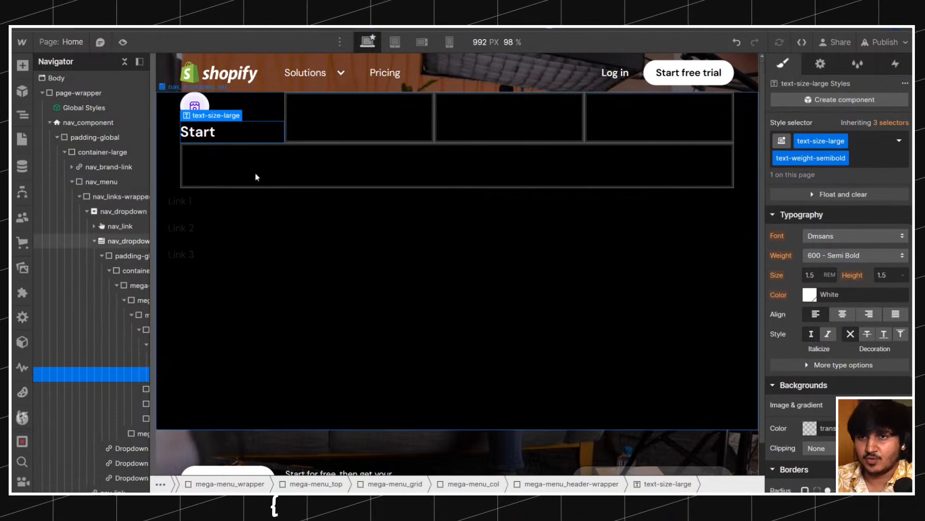
# Lay out mega-menu_header-wrapper as a horizontal flex container with its icon and title aligned to the center.
pyautogui.click(254, 113)
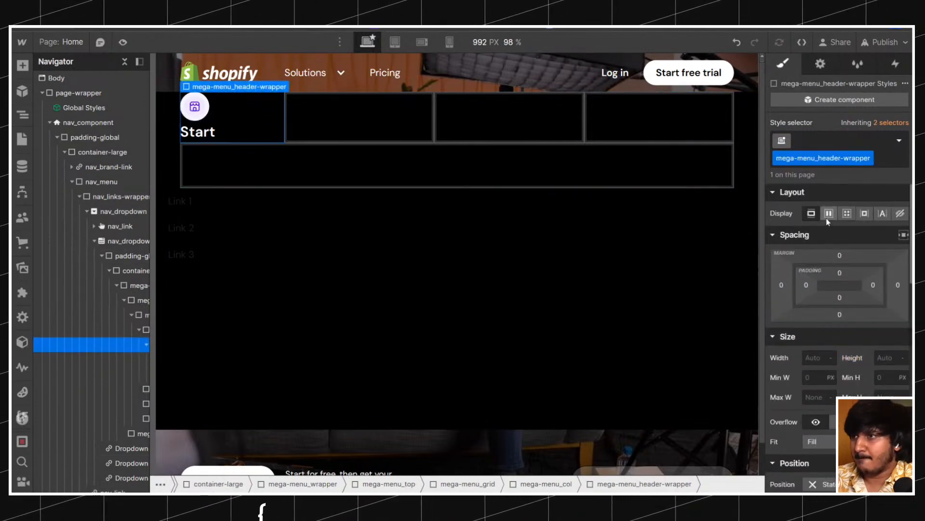
pyautogui.click(829, 213)
pyautogui.click(834, 258)
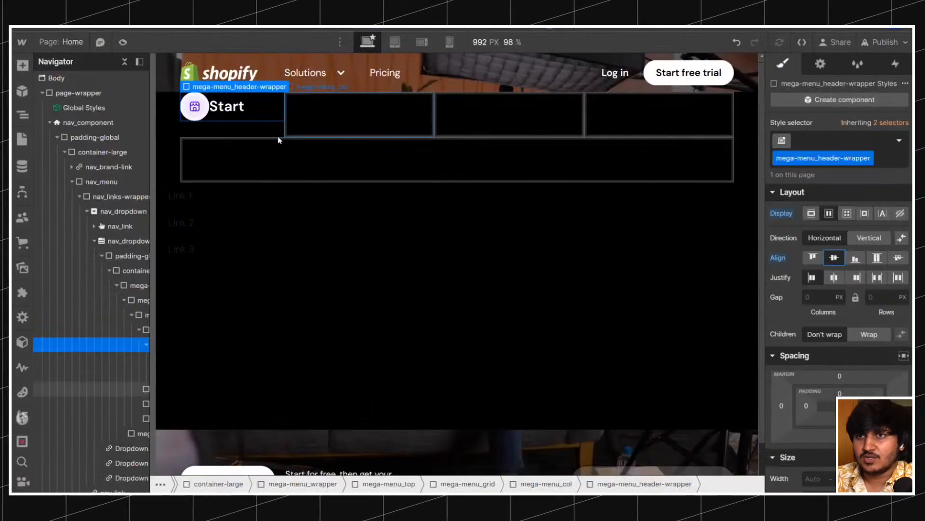
# Set the top and bottom padding of mega-menu_col to 1 rem.
pyautogui.click(279, 139)
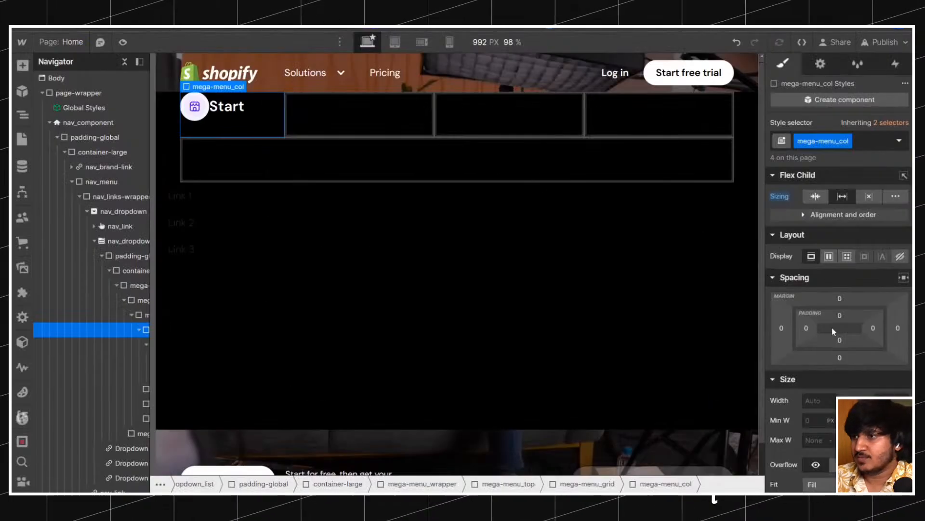
pyautogui.click(838, 317)
pyautogui.write('.5')
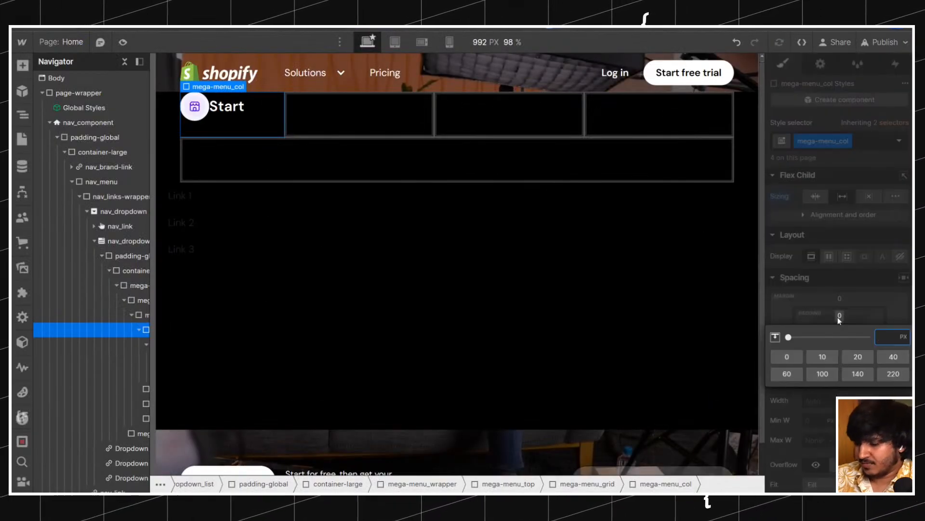
pyautogui.write('rem')
pyautogui.press('Return')
pyautogui.click(837, 317)
pyautogui.write('1')
pyautogui.press('Return')
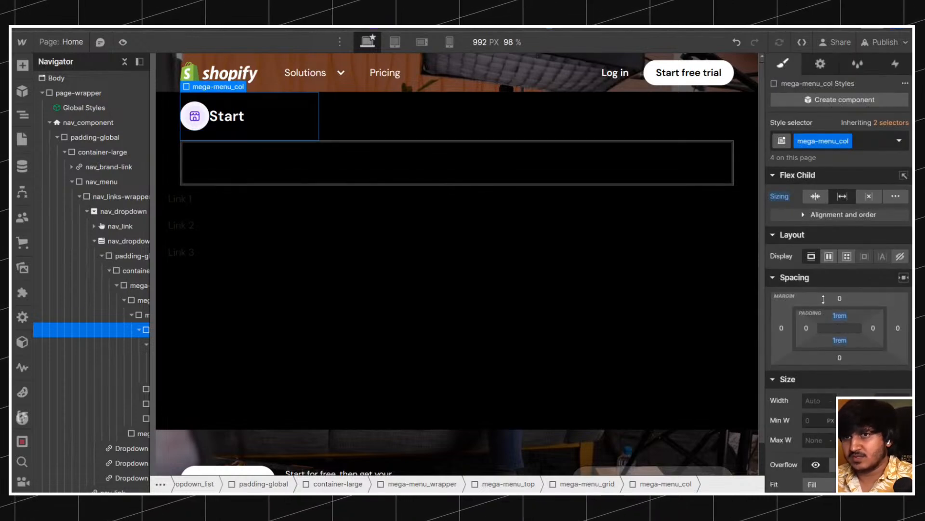
# Try a horizontal flex layout with a 1 rem column gap on mega-menu_col, then reset its display setting.
pyautogui.scroll(-5, 826, 296)
pyautogui.scroll(8, 825, 296)
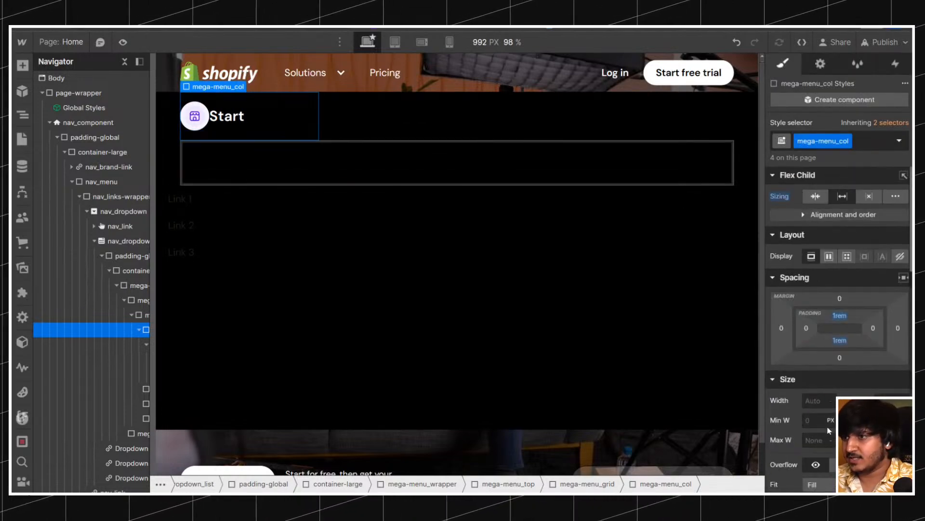
pyautogui.scroll(-3, 819, 395)
pyautogui.scroll(5, 833, 270)
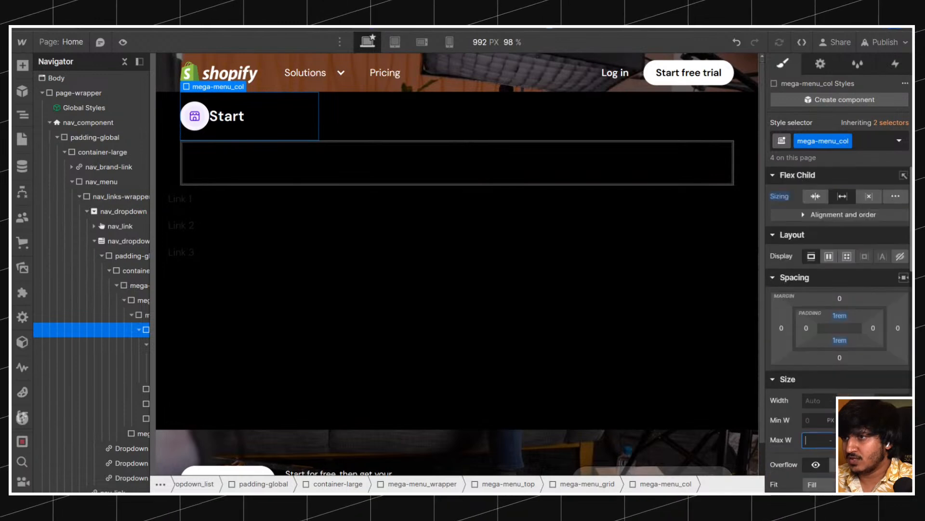
pyautogui.click(830, 257)
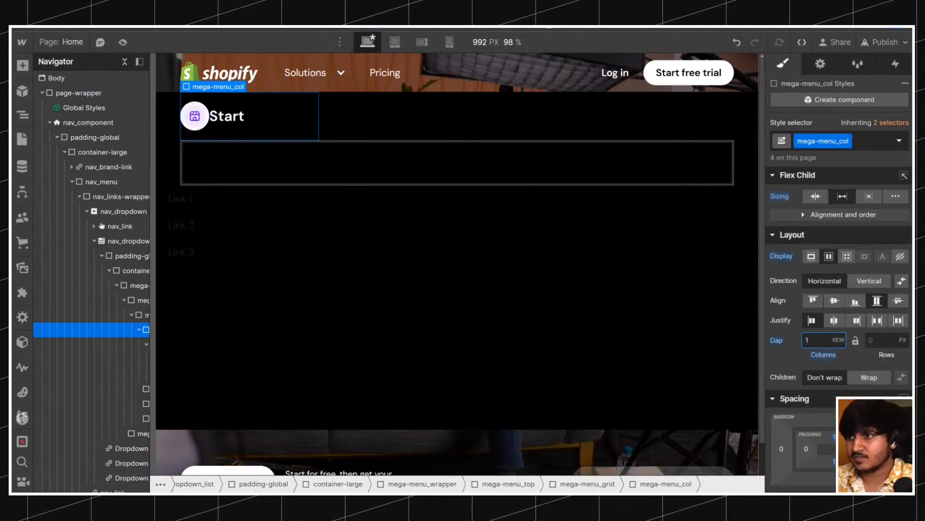
pyautogui.press('Return')
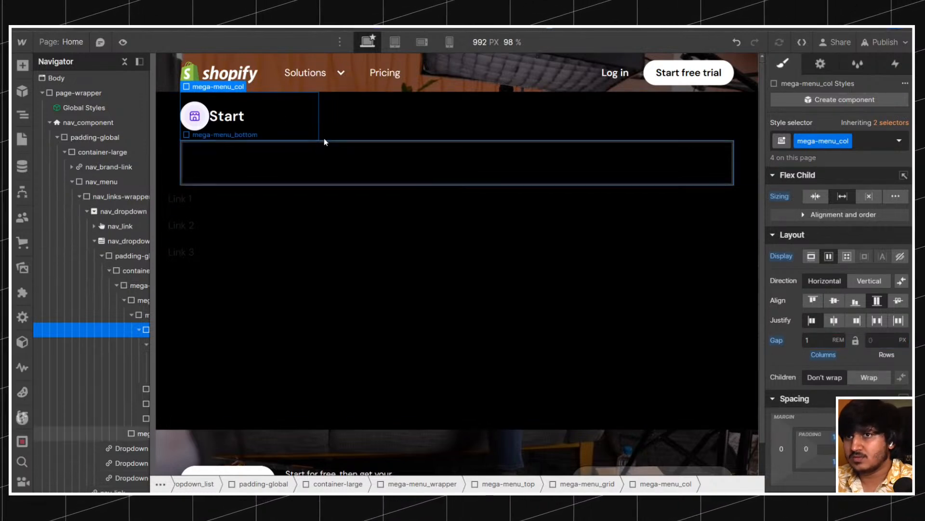
pyautogui.click(146, 344)
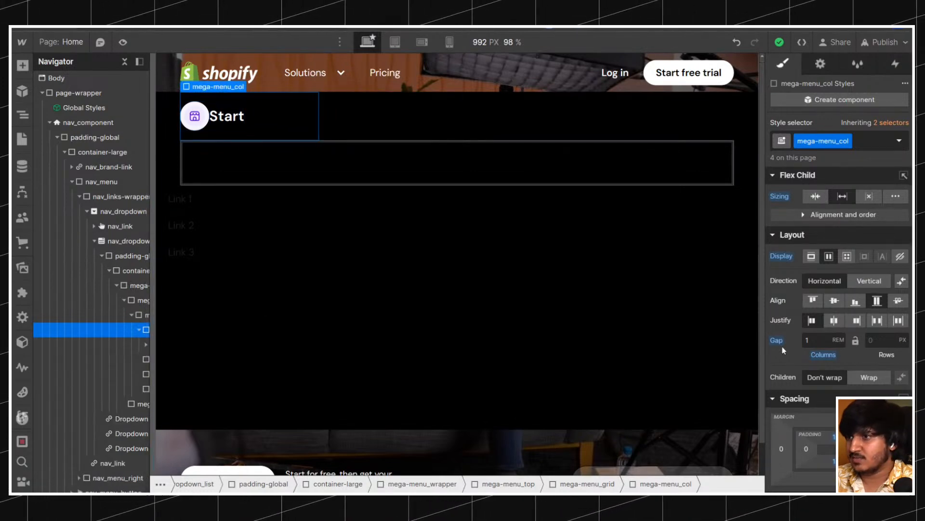
pyautogui.keyDown('alt'); pyautogui.click(776, 255); pyautogui.keyUp('alt')
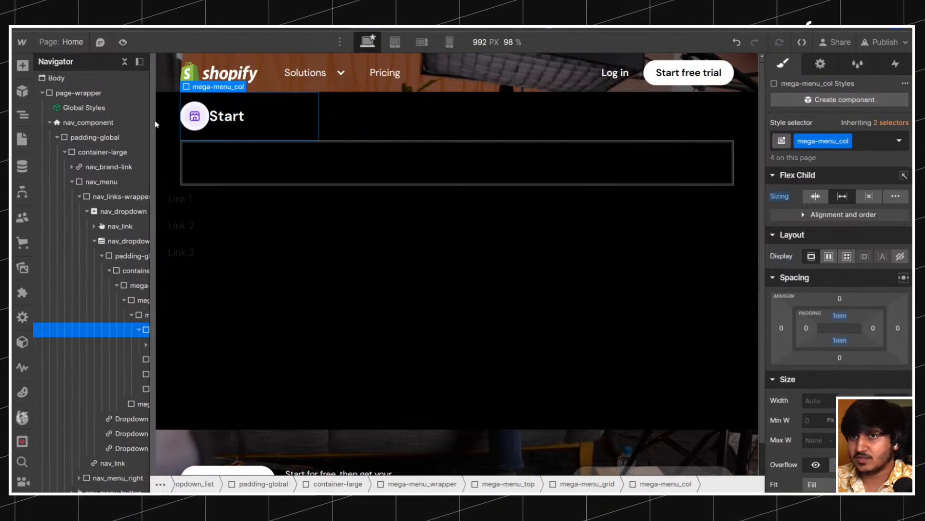
# Reset the top and bottom padding of the mega-menu_col block that holds the Start header.
pyautogui.click(217, 126)
pyautogui.press('Up')
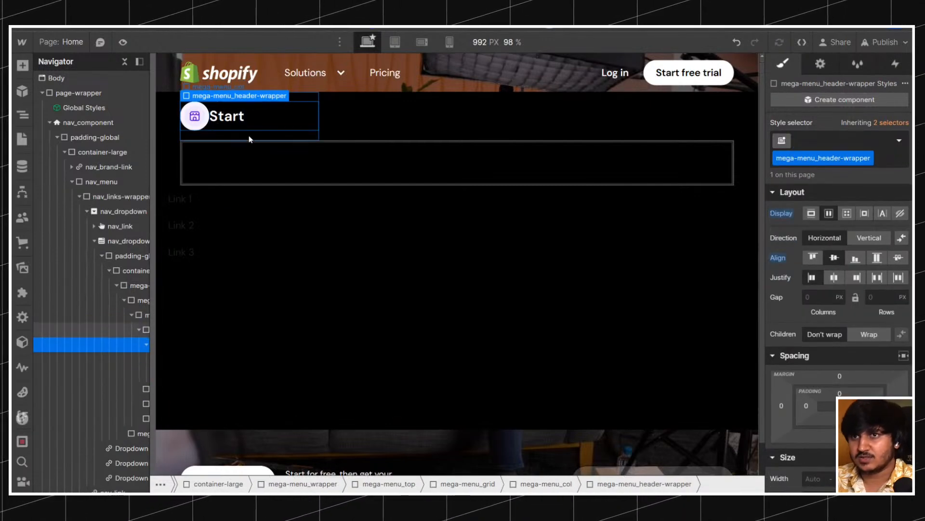
pyautogui.press('Up')
pyautogui.keyDown('alt'); pyautogui.click(839, 318); pyautogui.keyUp('alt')
pyautogui.keyDown('alt'); pyautogui.click(840, 340); pyautogui.keyUp('alt')
# Set the column gap of mega-menu_header-wrapper to 0.75 rem.
pyautogui.click(212, 113)
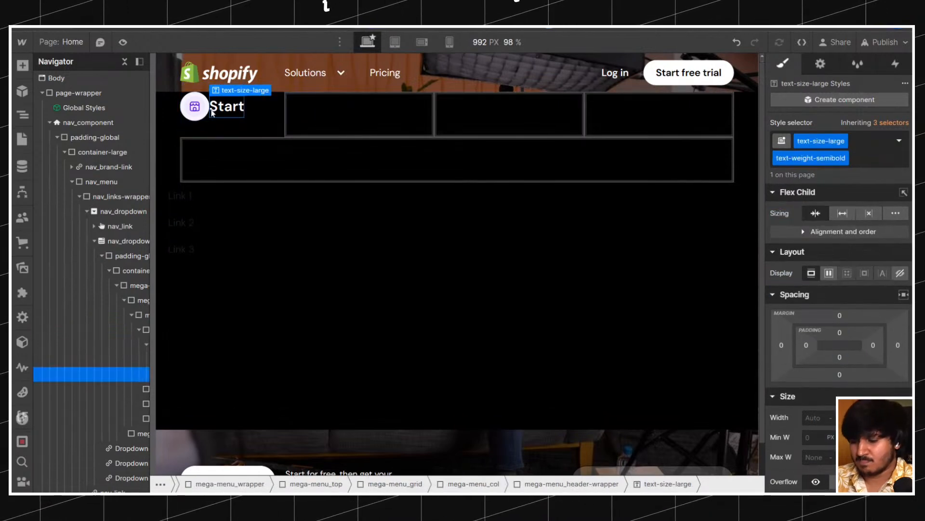
pyautogui.press('Up')
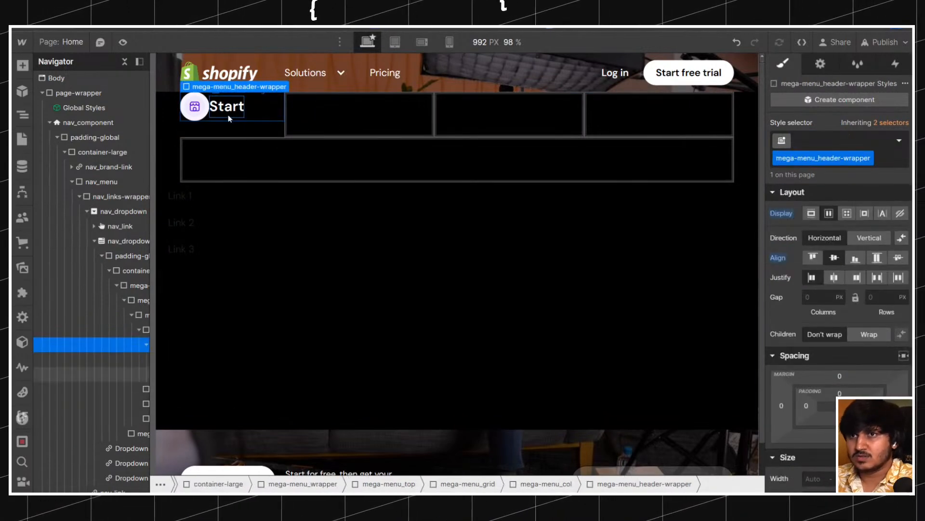
pyautogui.click(227, 114)
pyautogui.press('Up')
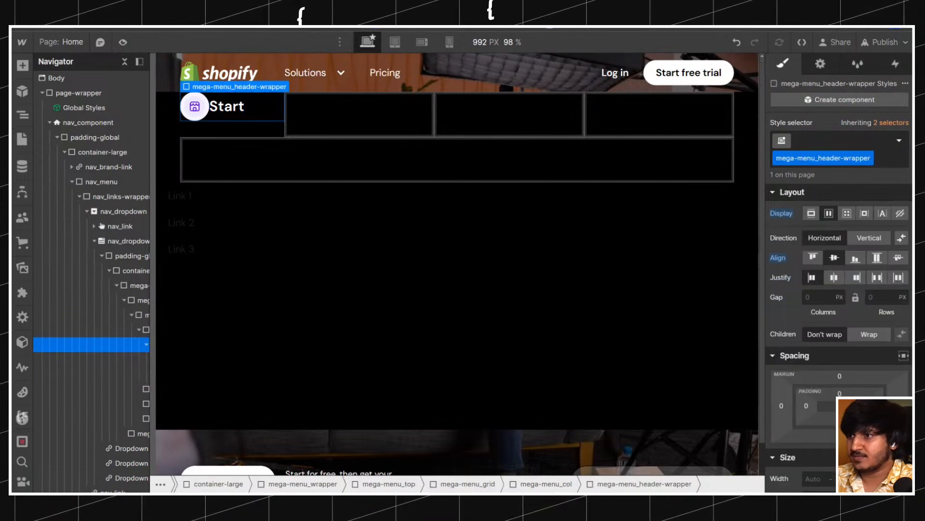
pyautogui.write('1rem')
pyautogui.press('Return')
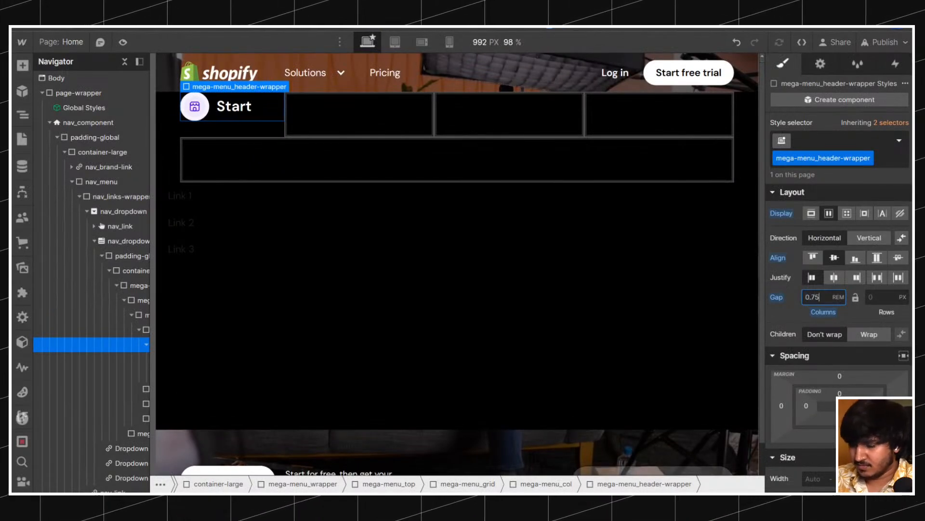
pyautogui.press('Return')
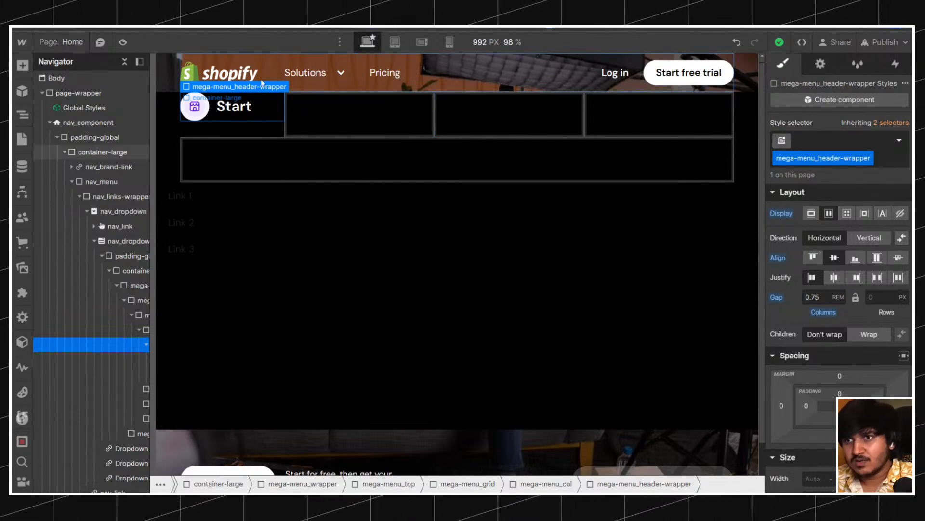
# Check the Start header against the Shopify reference menu, and try 0.5 rem and 1 rem top and bottom padding on mega-menu_col.
pyautogui.click(226, 106)
pyautogui.click(862, 154)
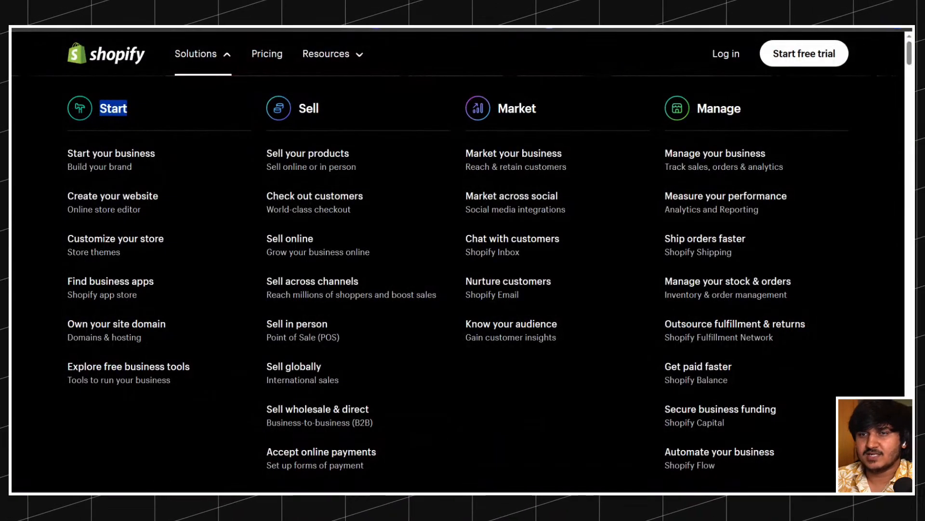
pyautogui.press('Escape')
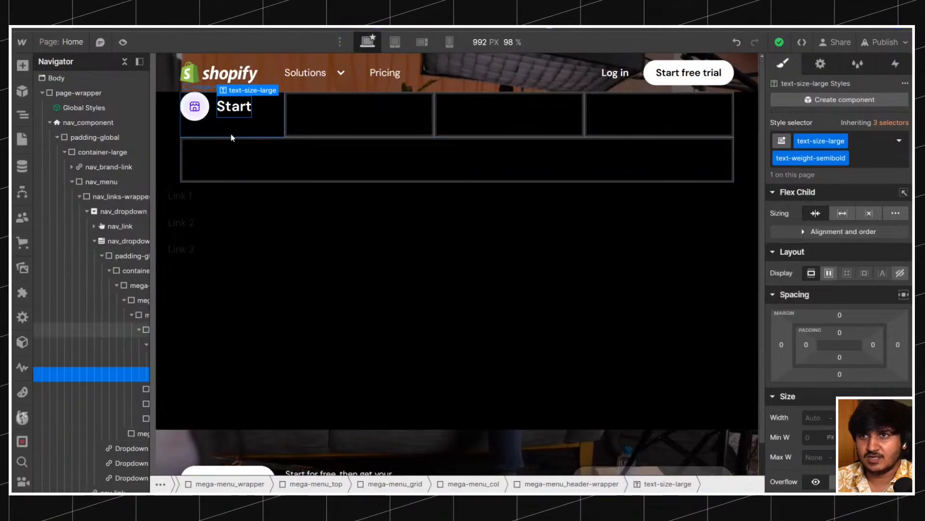
pyautogui.click(231, 137)
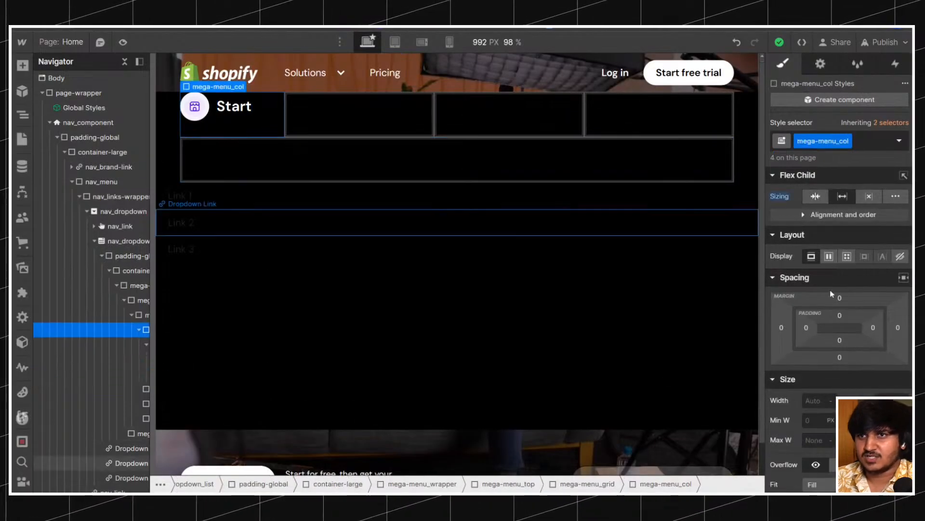
pyautogui.click(840, 316)
pyautogui.write('0.5rem')
pyautogui.press('Return')
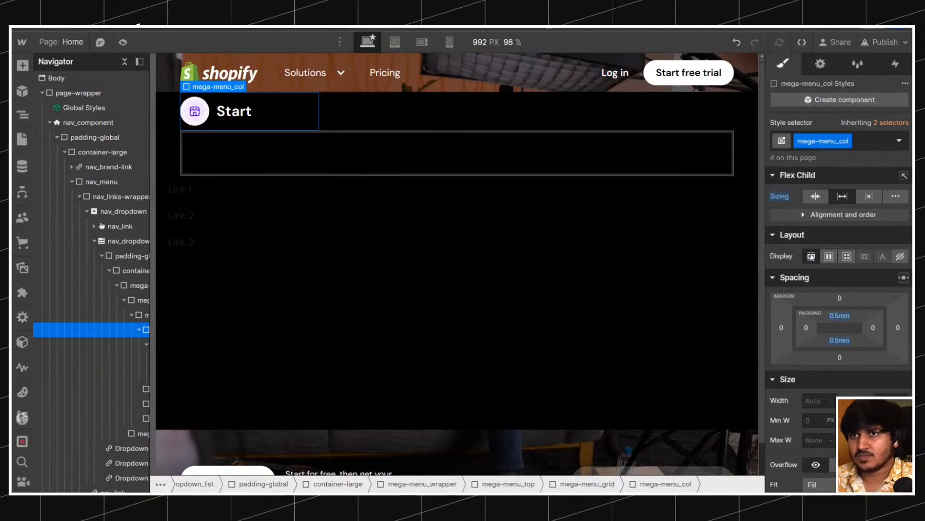
pyautogui.click(834, 318)
pyautogui.write('1')
pyautogui.press('Return')
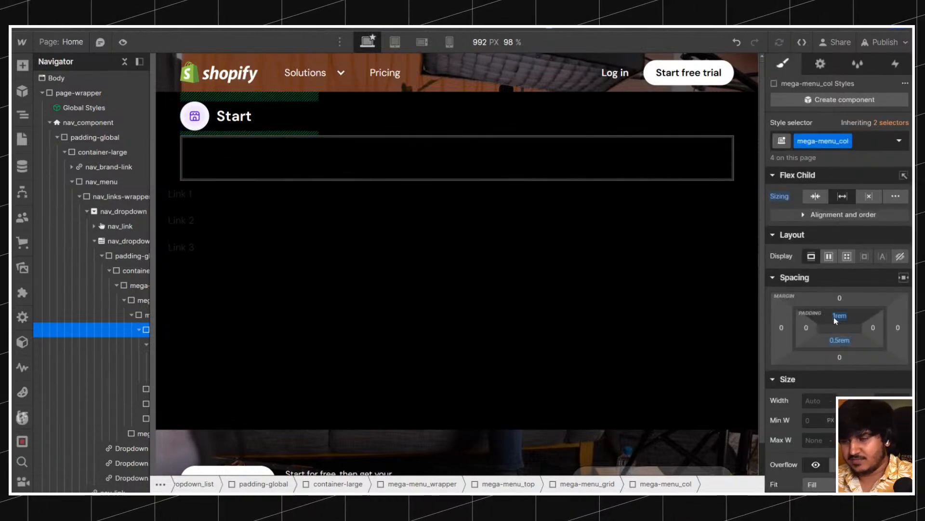
# Set the canvas width to 1440 px and the column gap of mega-menu_header-wrapper to 1 rem.
pyautogui.click(507, 42)
pyautogui.write('1440')
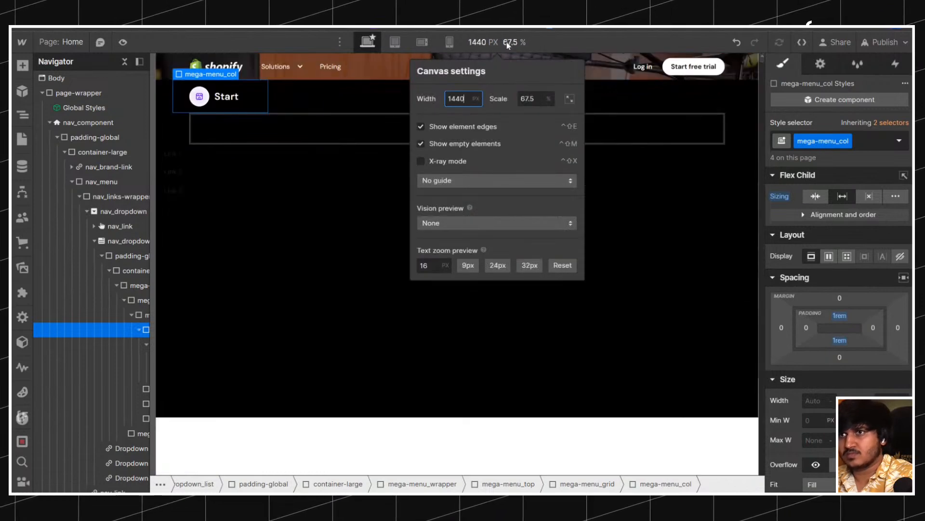
pyautogui.click(287, 104)
pyautogui.click(268, 88)
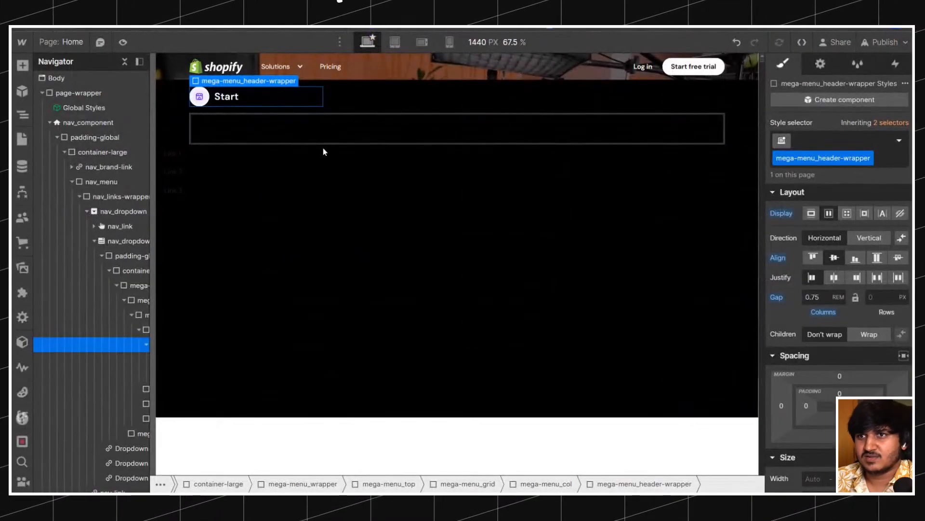
pyautogui.click(819, 297)
pyautogui.write('1')
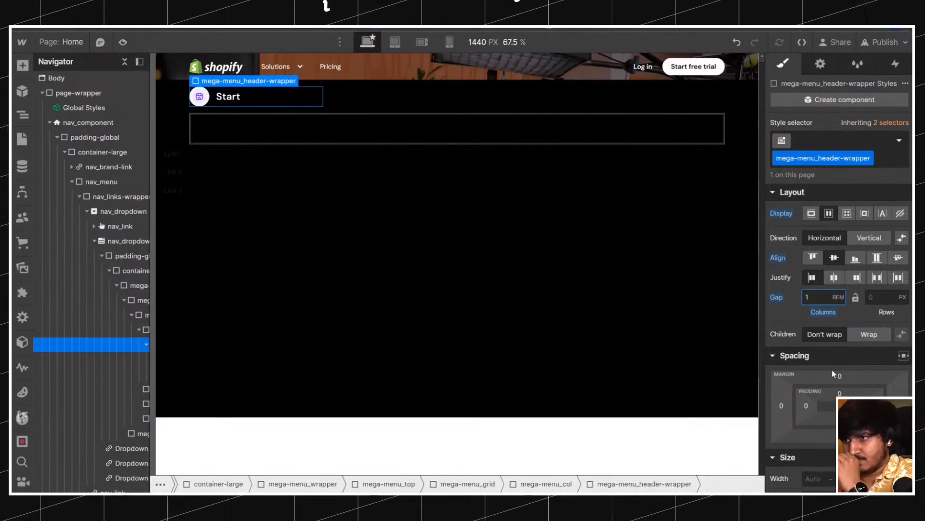
# Set the top and bottom padding of mega-menu_header-wrapper to 1 rem.
pyautogui.click(840, 393)
pyautogui.write('0.5')
pyautogui.press('Return')
pyautogui.click(840, 393)
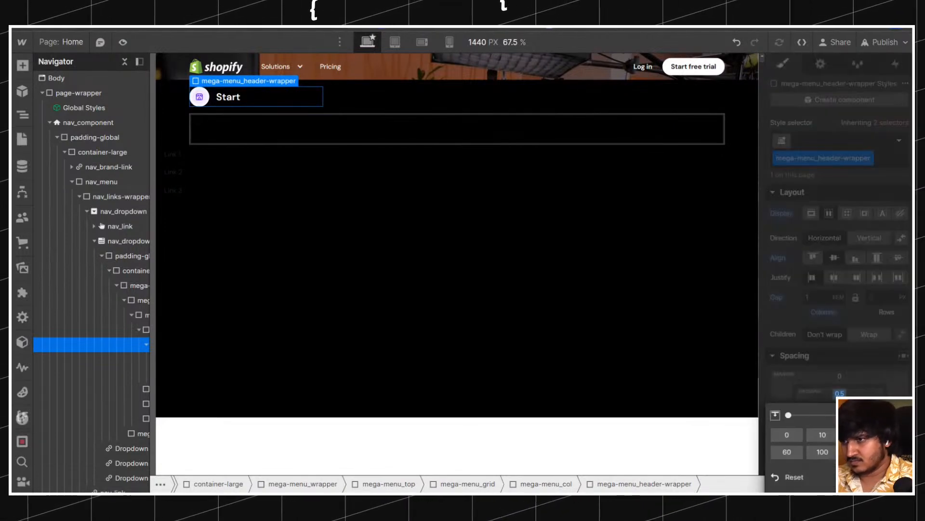
pyautogui.write('0.5rem')
pyautogui.press('Return')
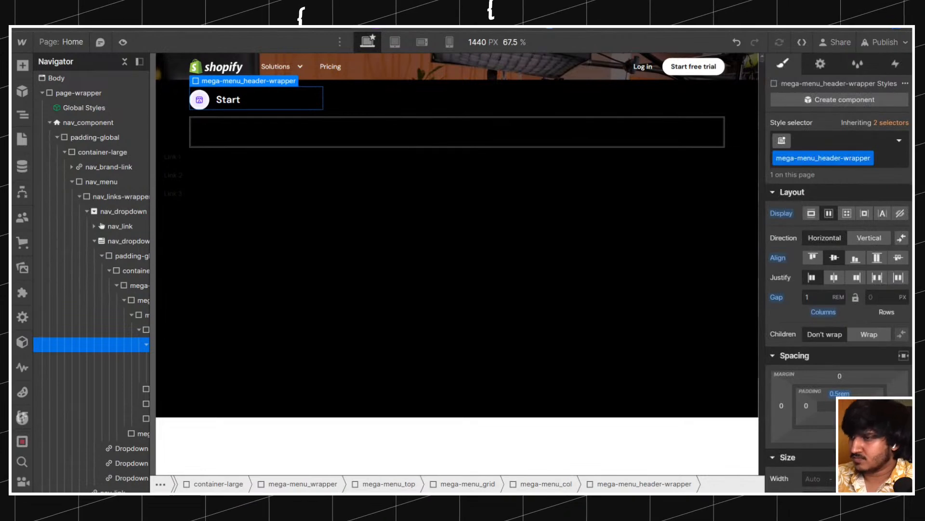
pyautogui.click(840, 393)
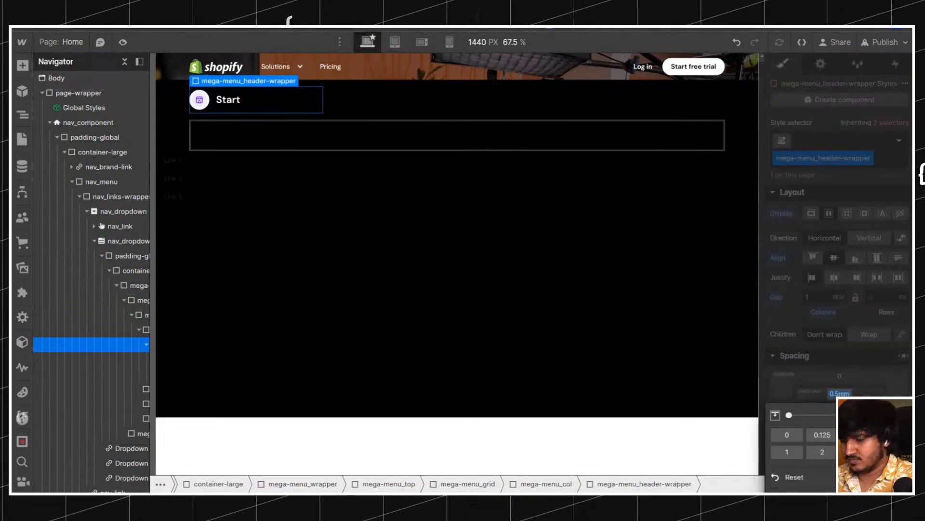
pyautogui.write('1')
pyautogui.press('Return')
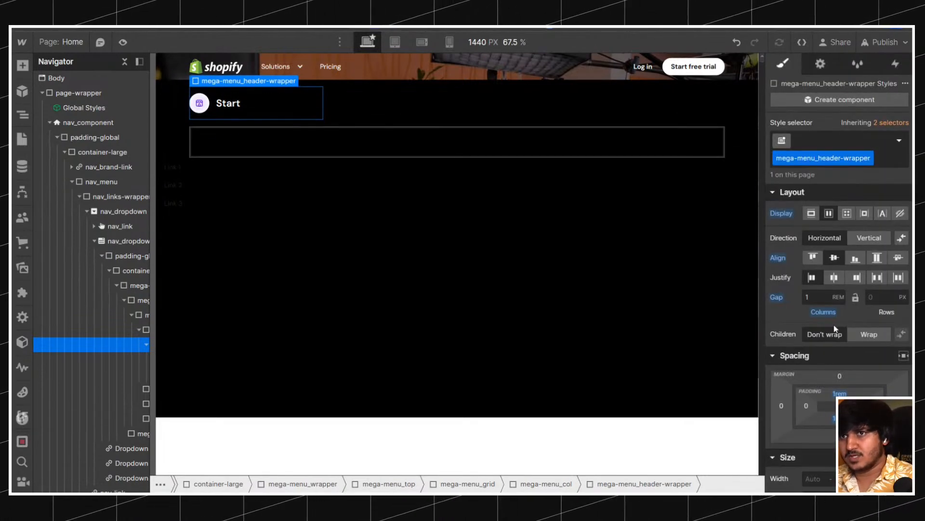
# Clear the top and bottom padding on the parent mega-menu_col.
pyautogui.click(261, 126)
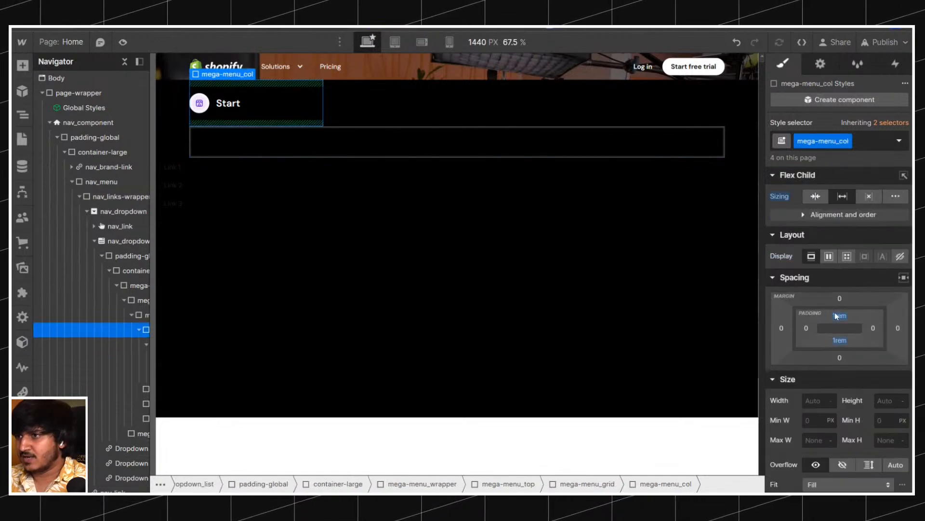
pyautogui.keyDown('alt'); pyautogui.click(838, 316); pyautogui.keyUp('alt')
pyautogui.keyDown('alt'); pyautogui.click(839, 340); pyautogui.keyUp('alt')
# Give mega-menu_header-wrapper a bottom border coloured #b1b1b1 and preview the page.
pyautogui.click(241, 97)
pyautogui.scroll(-10, 828, 273)
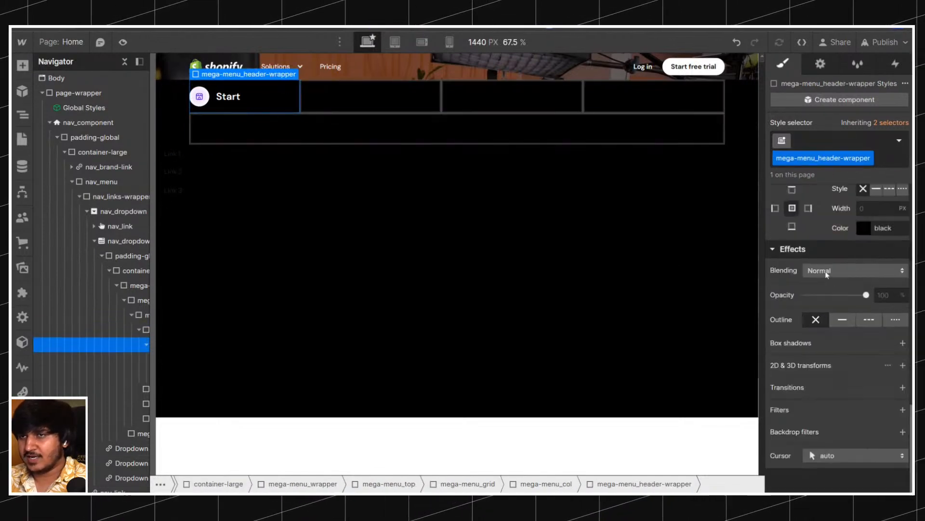
pyautogui.scroll(3, 863, 285)
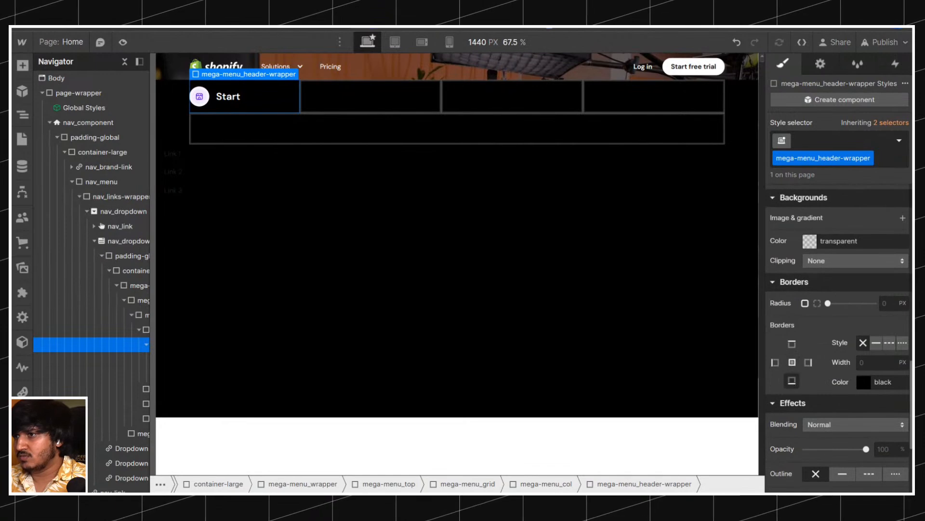
pyautogui.click(865, 383)
pyautogui.moveTo(770, 276); pyautogui.dragTo(770, 212)
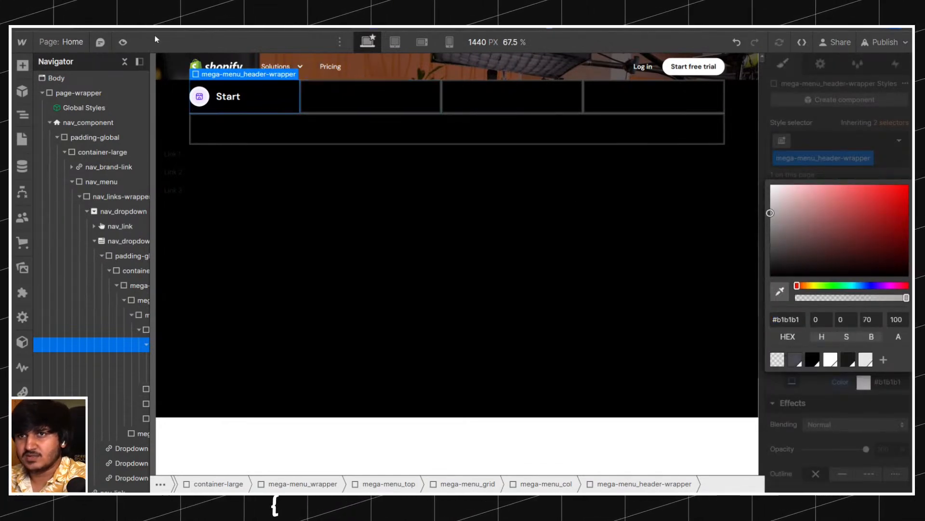
pyautogui.click(123, 43)
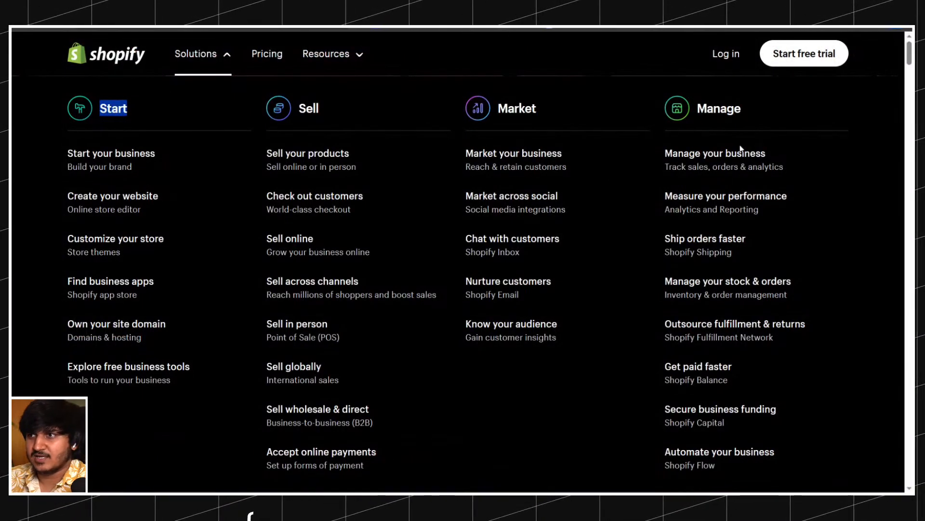
# Inspect the Shopify reference site at 1440 x 1024 with its Solutions menu open.
pyautogui.click(818, 111)
pyautogui.click(710, 379)
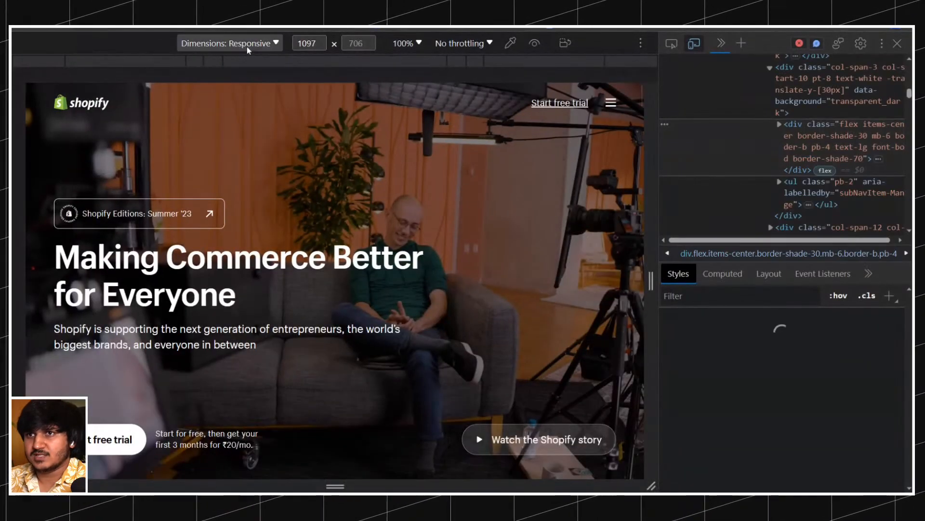
pyautogui.click(248, 47)
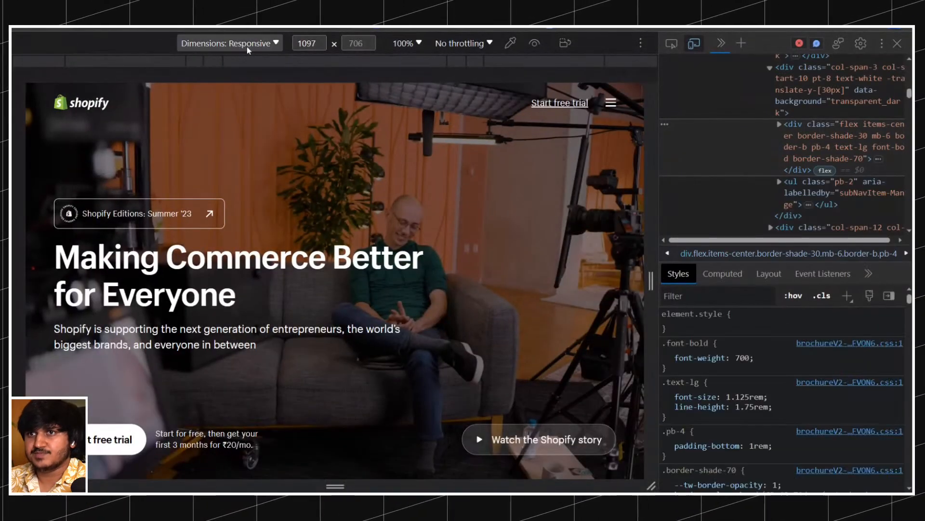
pyautogui.click(228, 82)
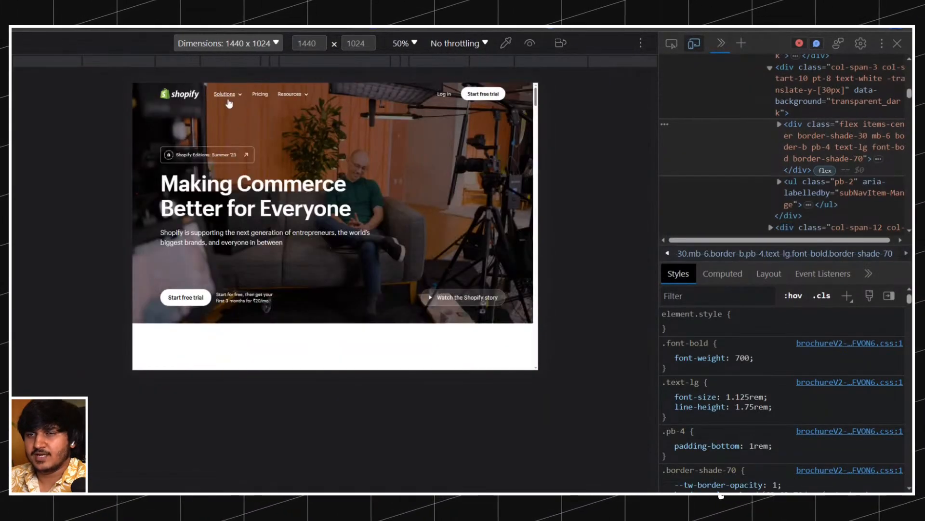
pyautogui.click(227, 98)
pyautogui.click(671, 43)
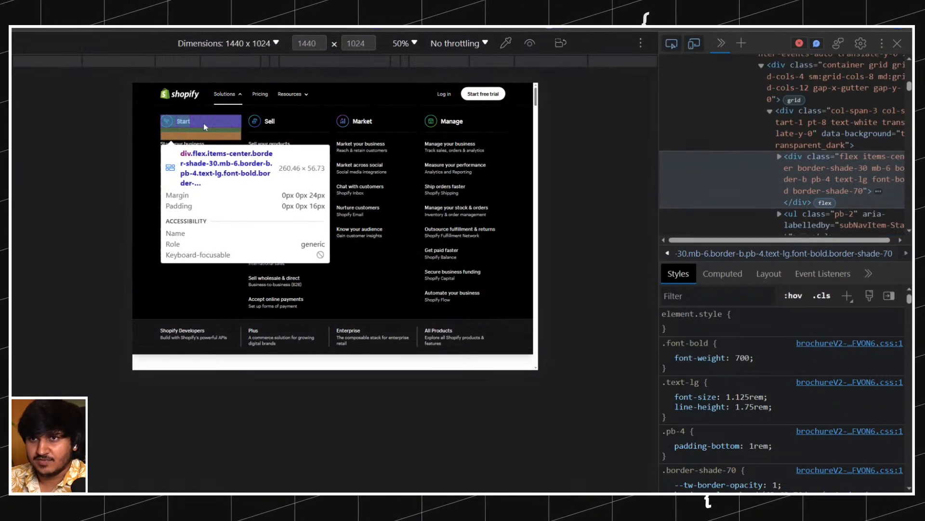
# Inspect the reference menu's Start header and examine the styles of its flex container.
pyautogui.click(202, 123)
pyautogui.scroll(-2, 781, 386)
pyautogui.scroll(-6, 781, 386)
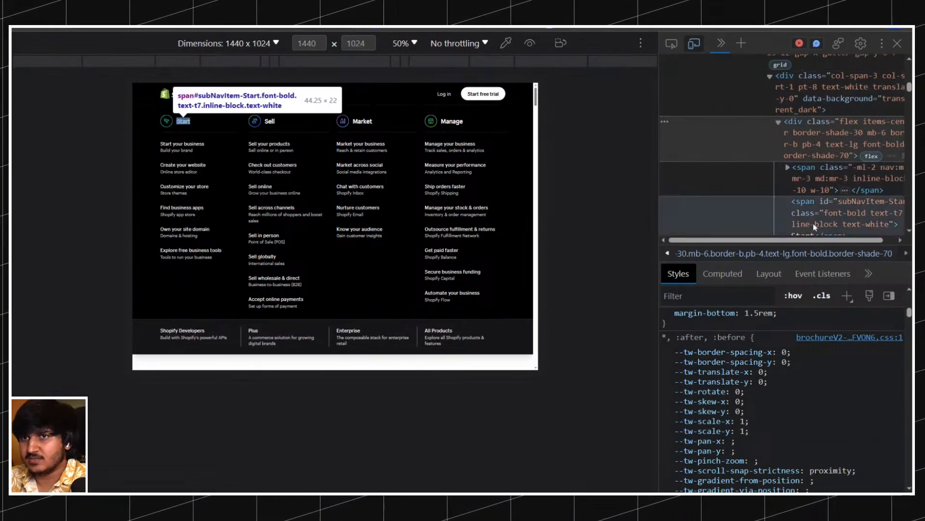
pyautogui.click(811, 112)
pyautogui.click(812, 140)
pyautogui.scroll(-3, 781, 400)
pyautogui.scroll(4, 782, 401)
# Filter the header container's styles by "color" to read its border color, and close the developer tools.
pyautogui.click(717, 295)
pyautogui.write('border co')
pyautogui.hotkey('ctrl', 'a')
pyautogui.write('co')
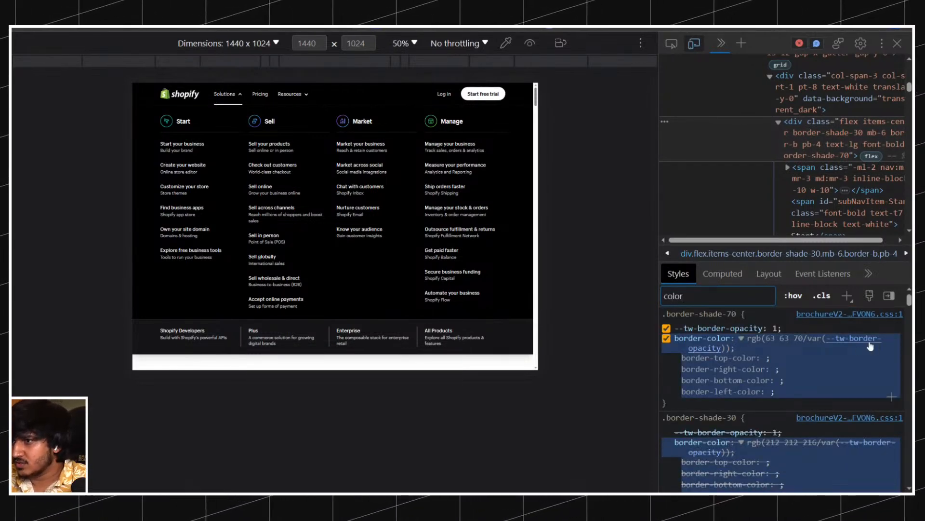
pyautogui.click(725, 346)
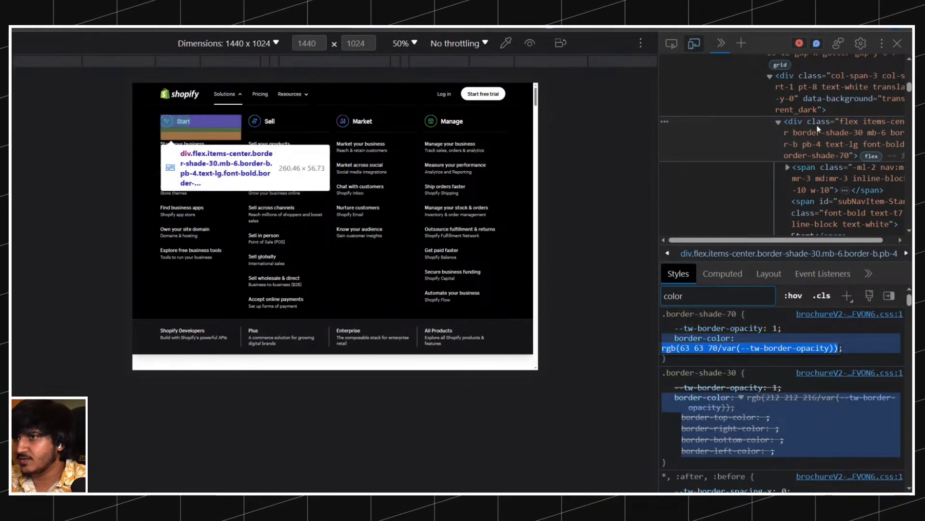
pyautogui.click(897, 44)
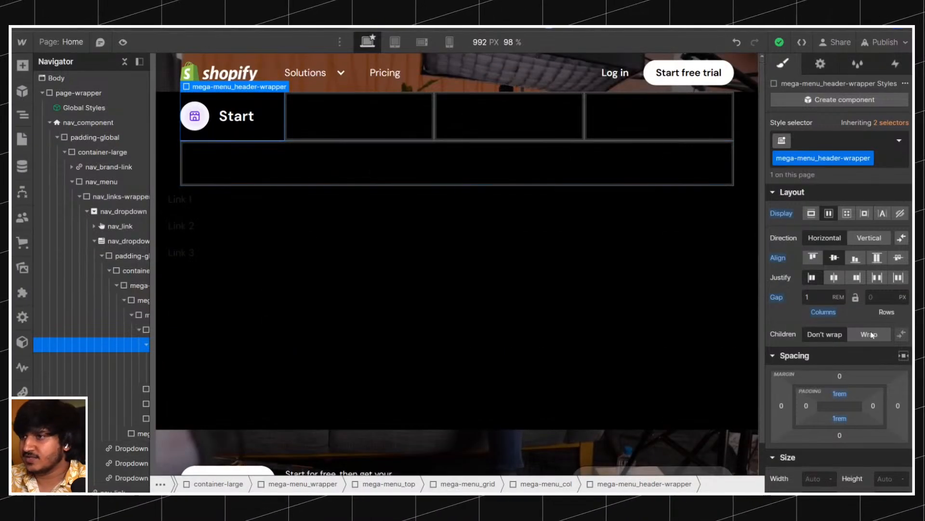
# Back in Webflow, set the bottom border color of mega-menu_header-wrapper to #404040 using 25 brightness, and preview the page.
pyautogui.scroll(-5, 871, 330)
pyautogui.click(791, 303)
pyautogui.click(864, 304)
pyautogui.write('1a1a1a')
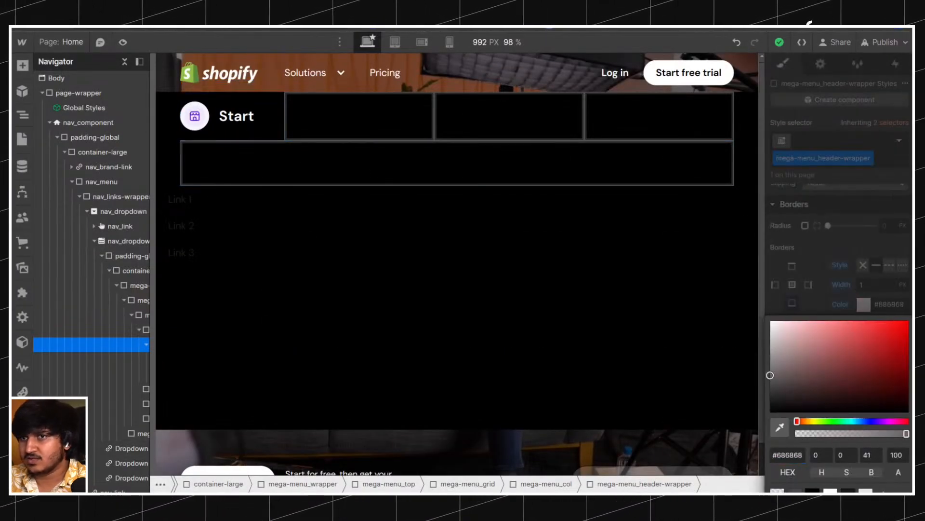
pyautogui.press('Return')
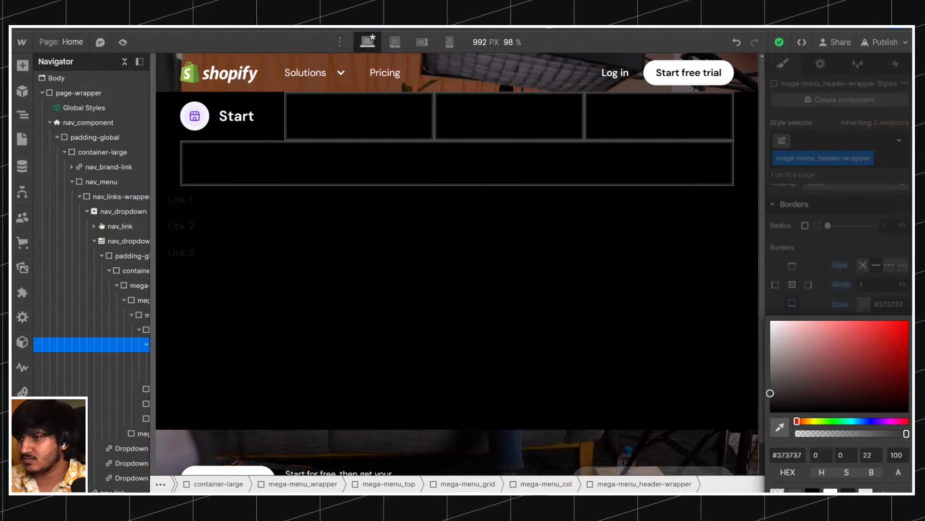
pyautogui.write('25')
pyautogui.press('Return')
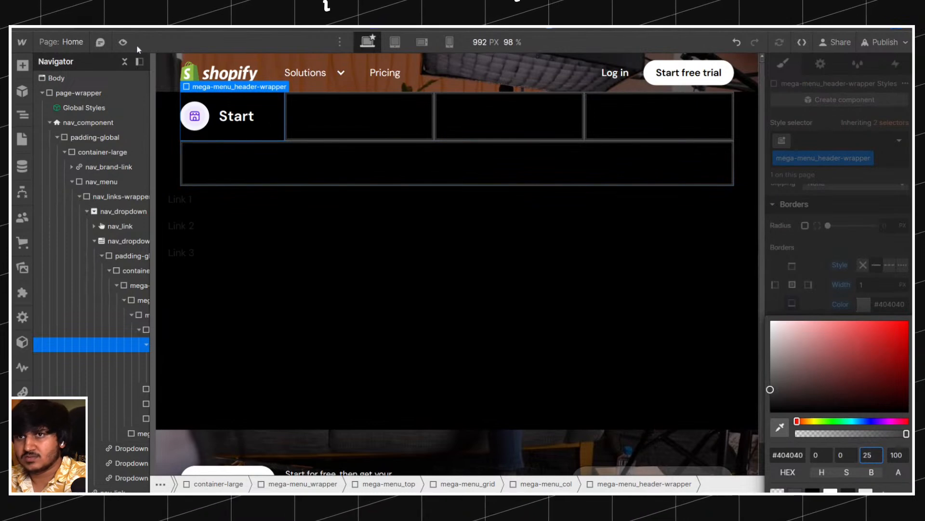
pyautogui.click(123, 42)
pyautogui.click(123, 41)
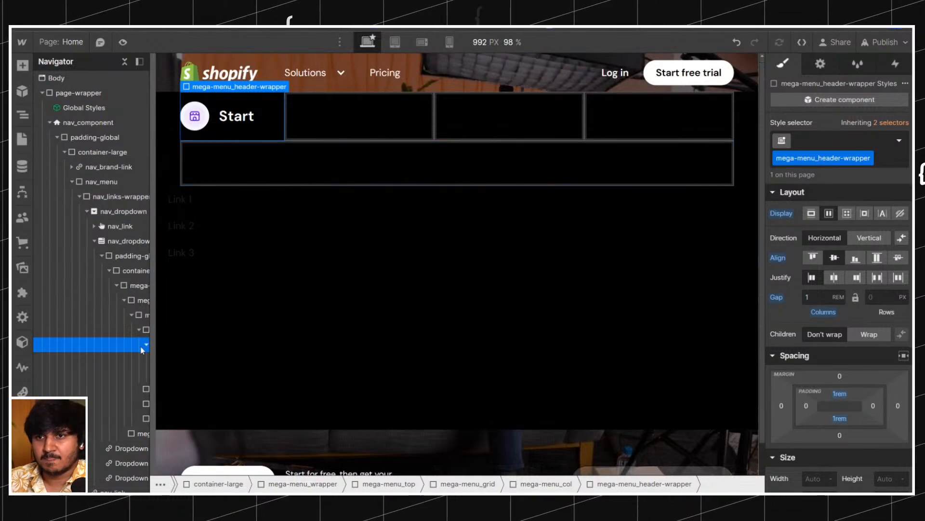
# Collapse mega-menu_header-wrapper in the element tree and set the canvas width to 1440 px.
pyautogui.hscroll(5, 126, 342)
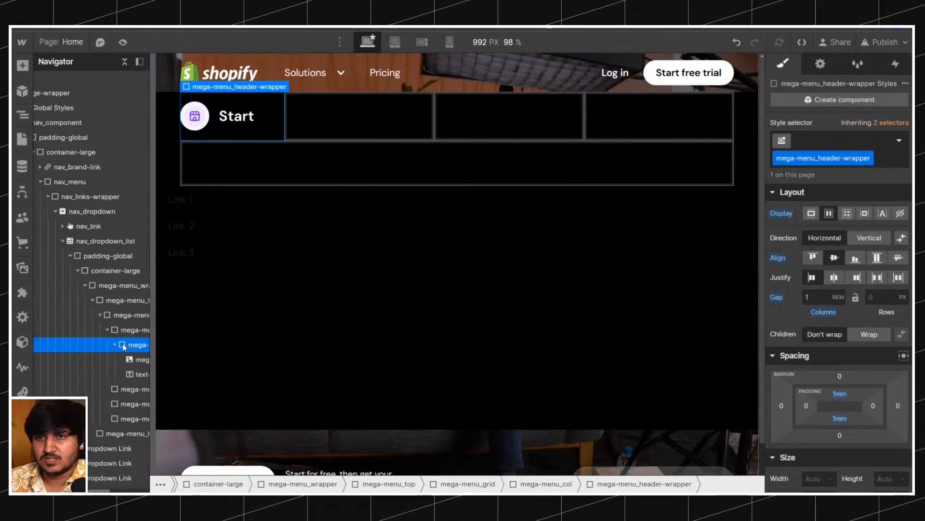
pyautogui.click(117, 344)
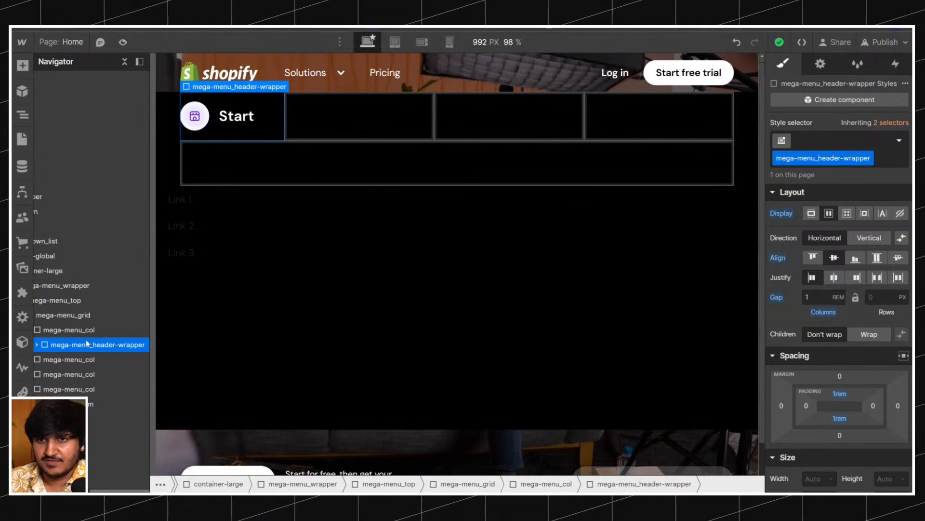
pyautogui.hscroll(-5, 86, 340)
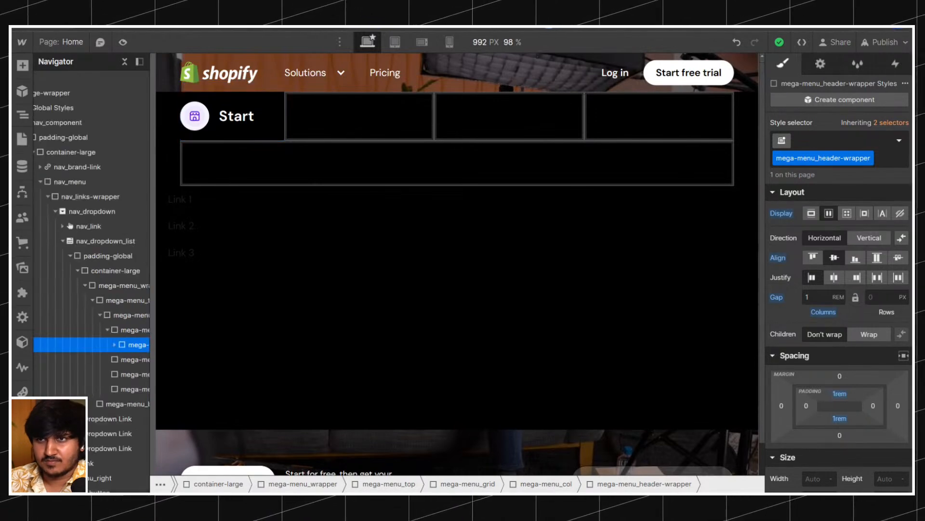
pyautogui.click(488, 44)
pyautogui.write('1440')
pyautogui.press('Return')
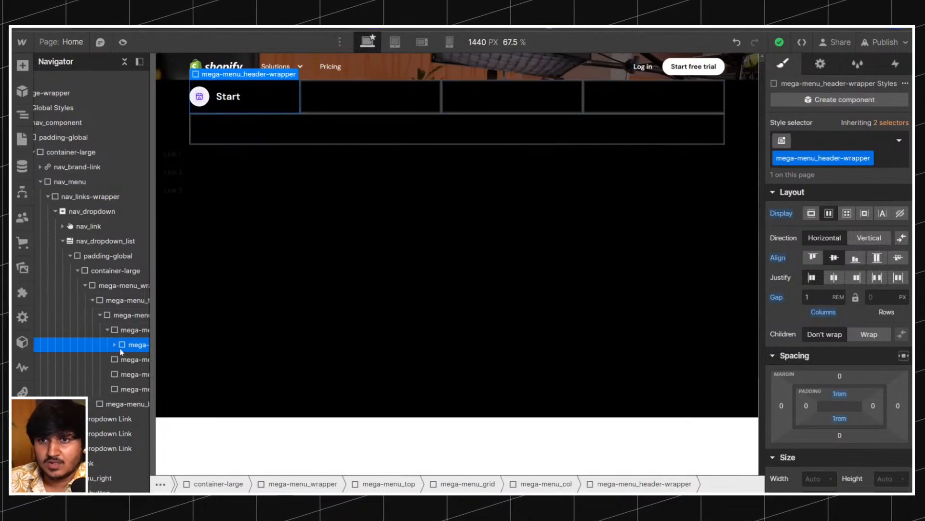
# Add a div block below the header wrapper in the first mega-menu_col and give it the class mega-menu_list.
pyautogui.hscroll(5, 119, 349)
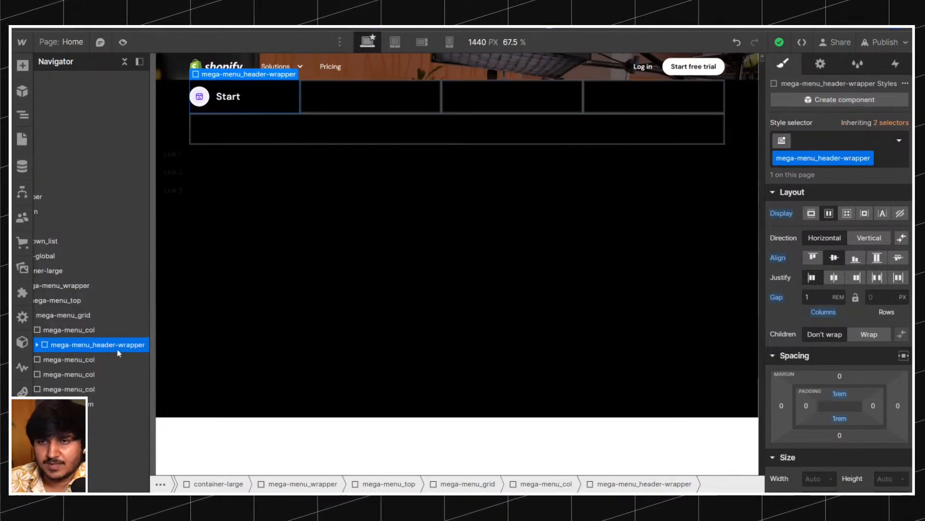
pyautogui.click(82, 334)
pyautogui.hotkey('ctrl', 'e')
pyautogui.write('d')
pyautogui.click(331, 152)
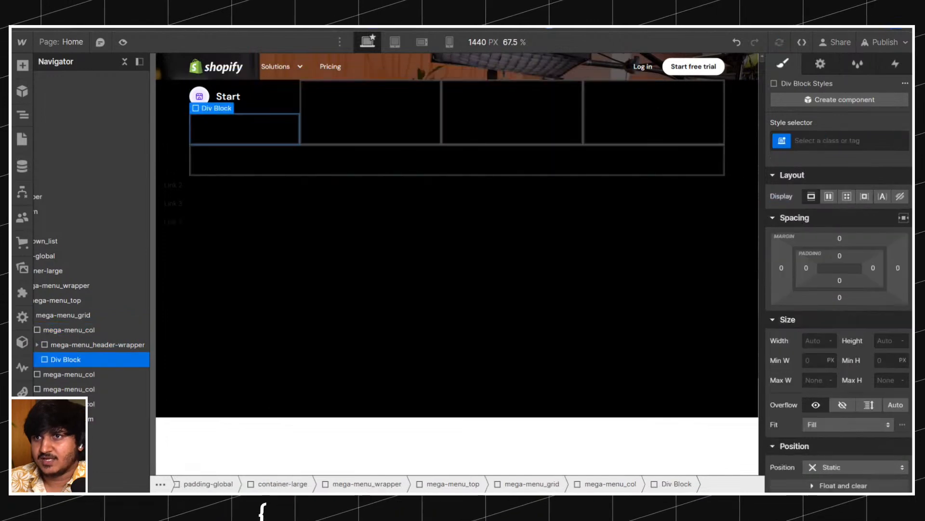
pyautogui.hotkey('ctrl', 'Return')
pyautogui.write('mega-menu_liust')
pyautogui.press('Return')
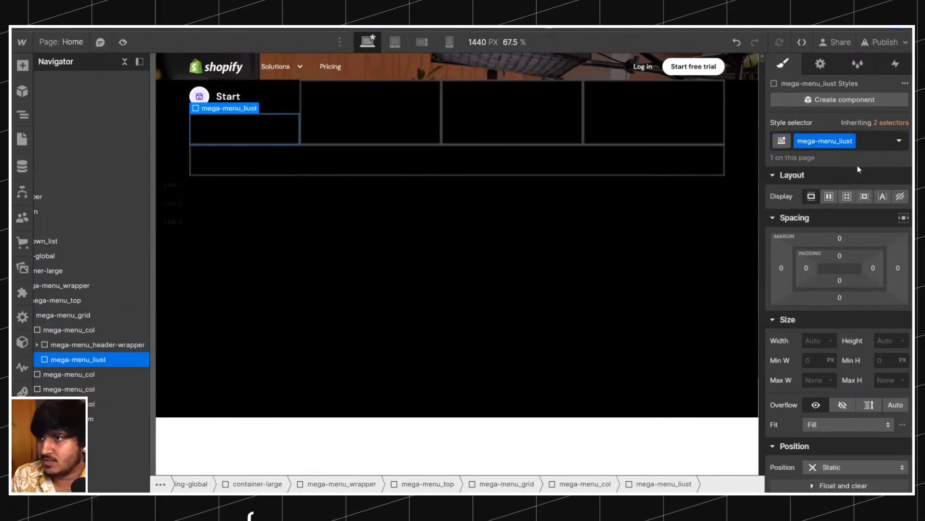
pyautogui.click(824, 140)
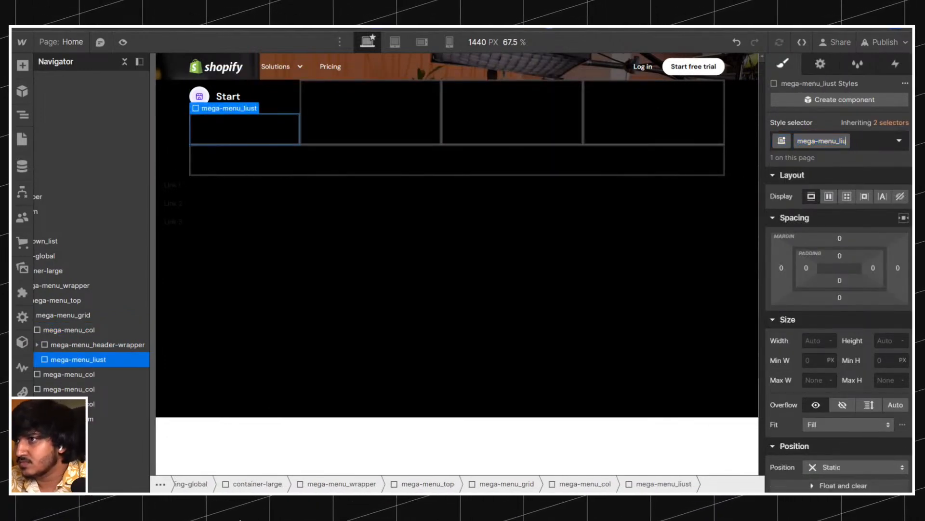
pyautogui.write('list')
pyautogui.press('Return')
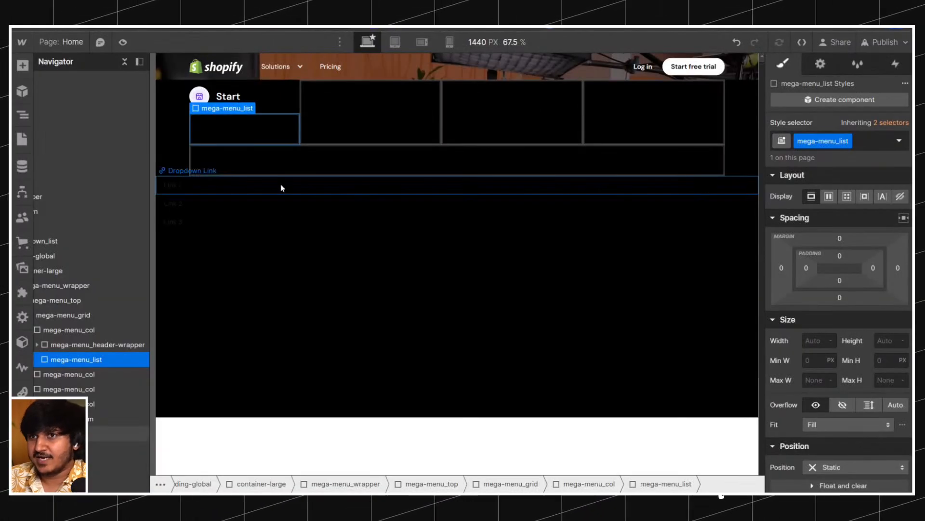
# Add a div block inside mega-menu_list and give it the class mega-menu_list-items.
pyautogui.hotkey('ctrl', 'k')
pyautogui.write('d')
pyautogui.click(389, 148)
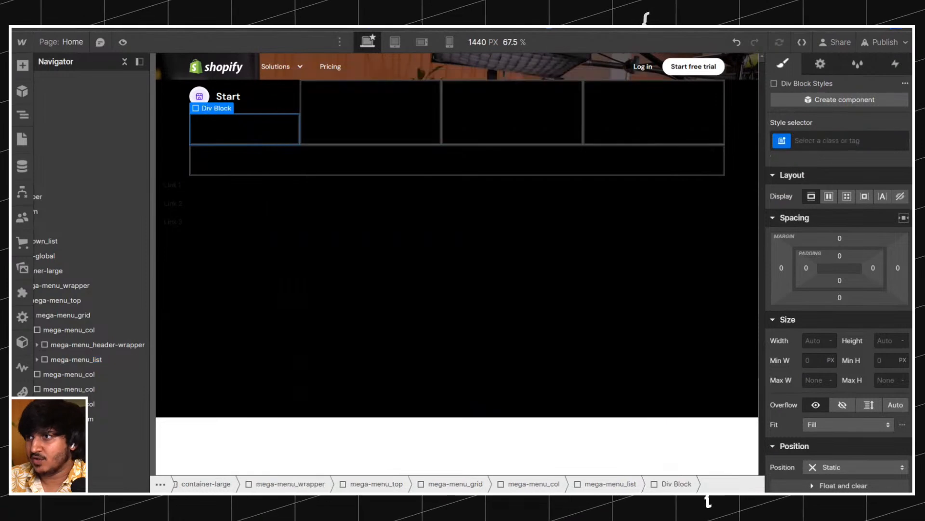
pyautogui.hotkey('ctrl', 'Return')
pyautogui.write('mega-menu_list-items')
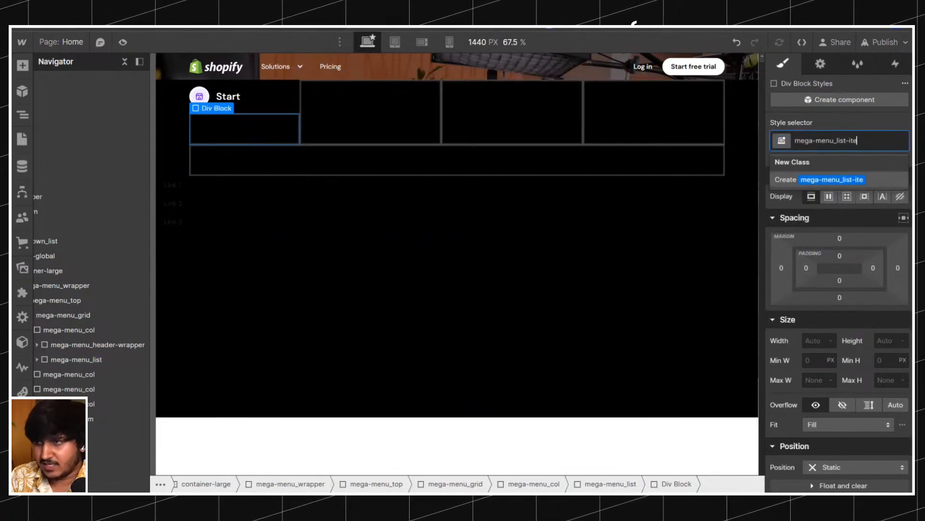
pyautogui.press('Return')
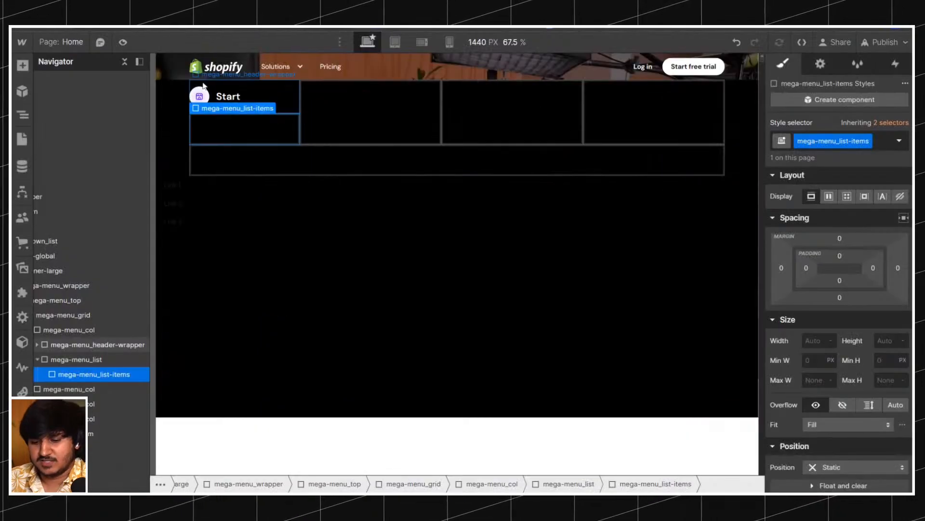
pyautogui.hotkey('ctrl', 'e')
pyautogui.write('te')
pyautogui.press('Return')
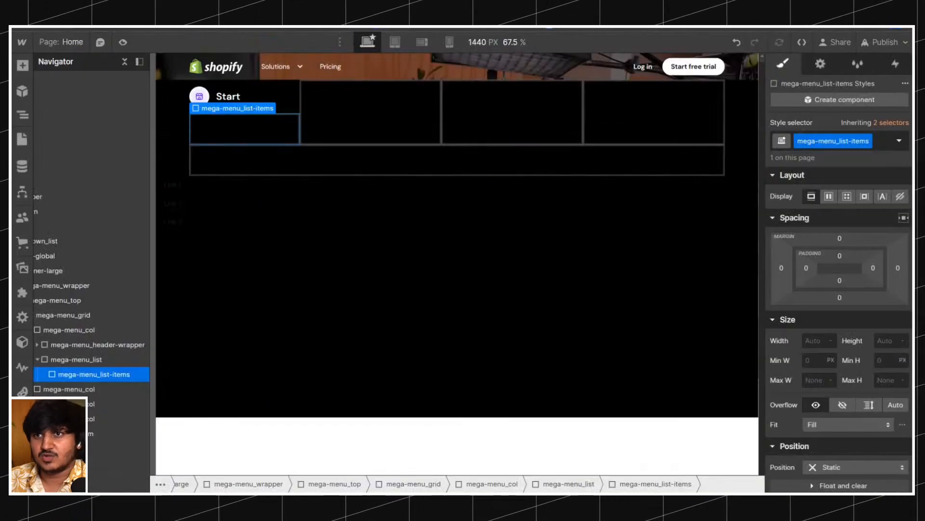
# Convert mega-menu_list-items to a link block and set its display to block.
pyautogui.rightClick(219, 110)
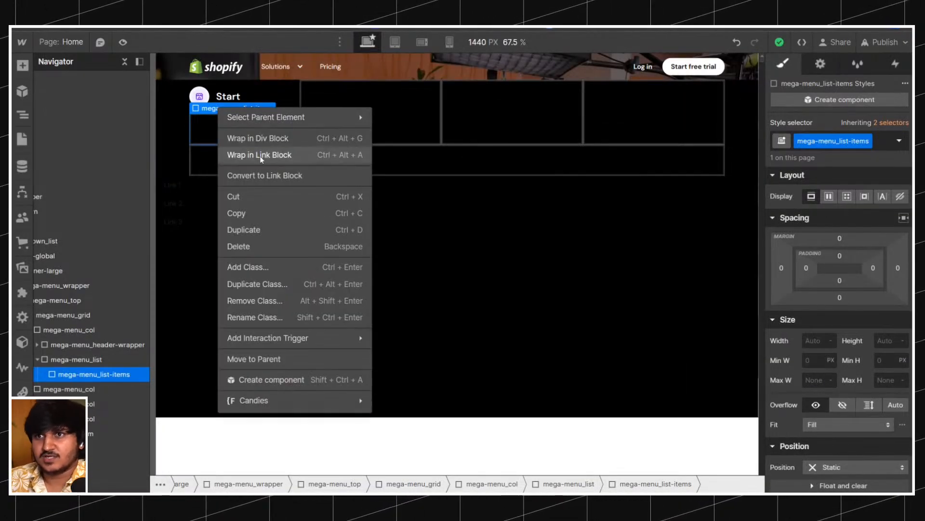
pyautogui.click(262, 173)
pyautogui.moveTo(202, 126); pyautogui.dragTo(232, 129)
pyautogui.click(243, 131)
pyautogui.click(211, 133)
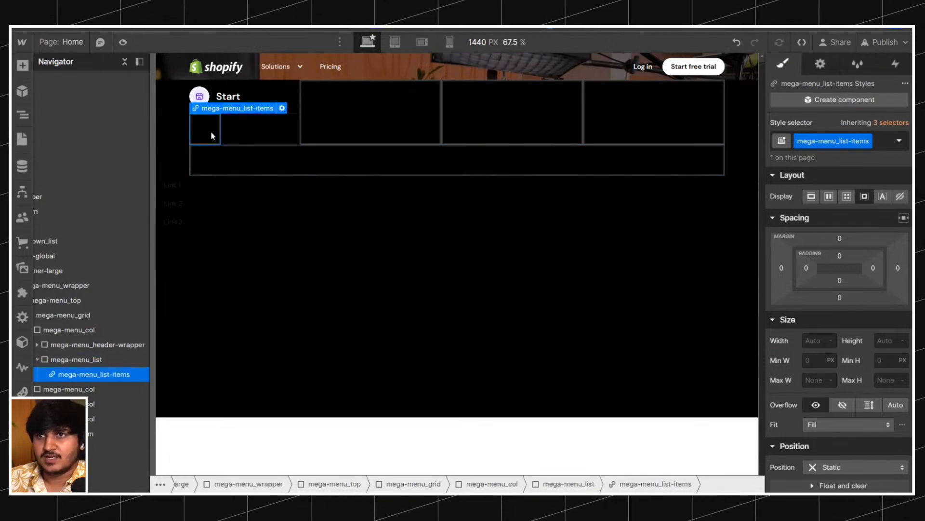
pyautogui.click(238, 136)
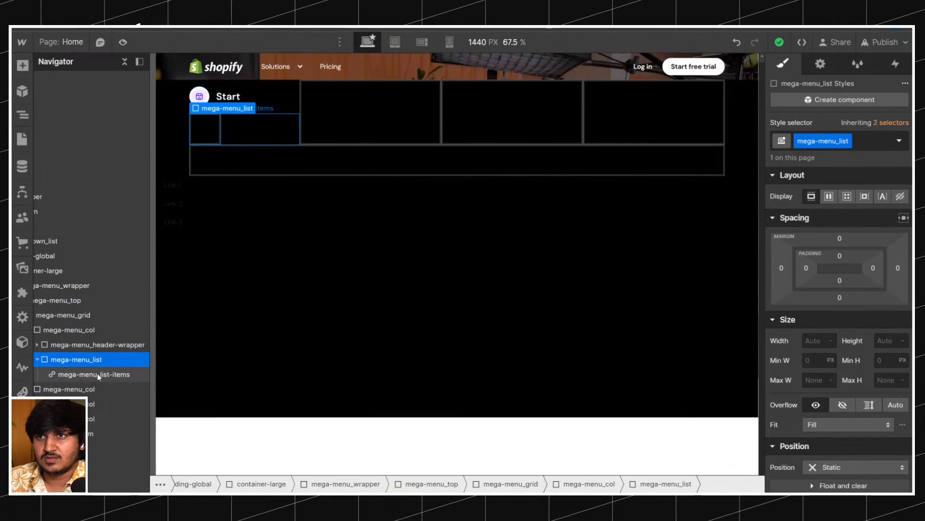
pyautogui.click(120, 374)
pyautogui.click(812, 196)
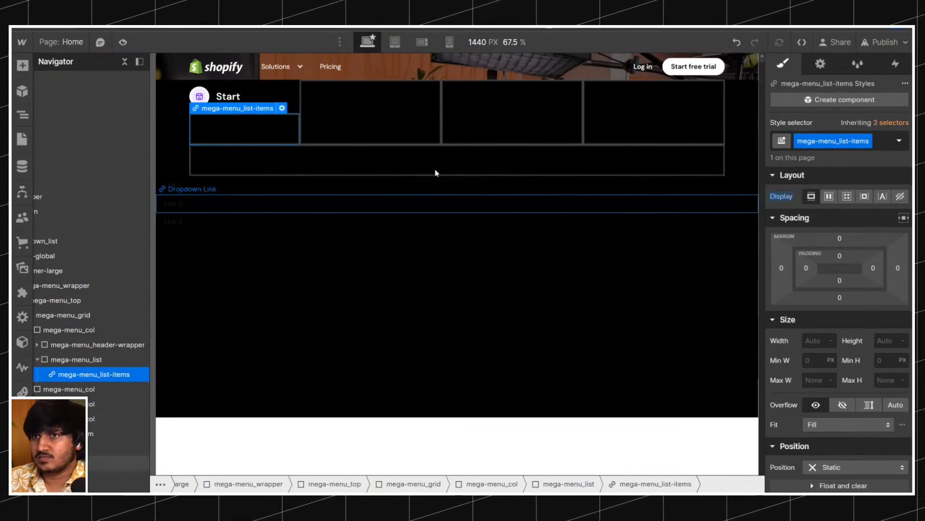
# Add a text block inside the mega-menu_list-items link block.
pyautogui.hotkey('ctrl', 'e')
pyautogui.write('tex')
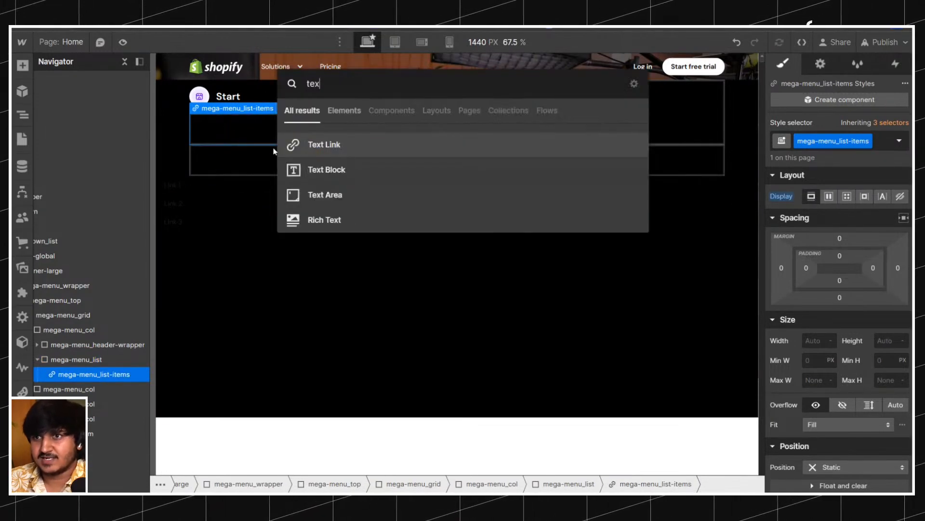
pyautogui.click(298, 162)
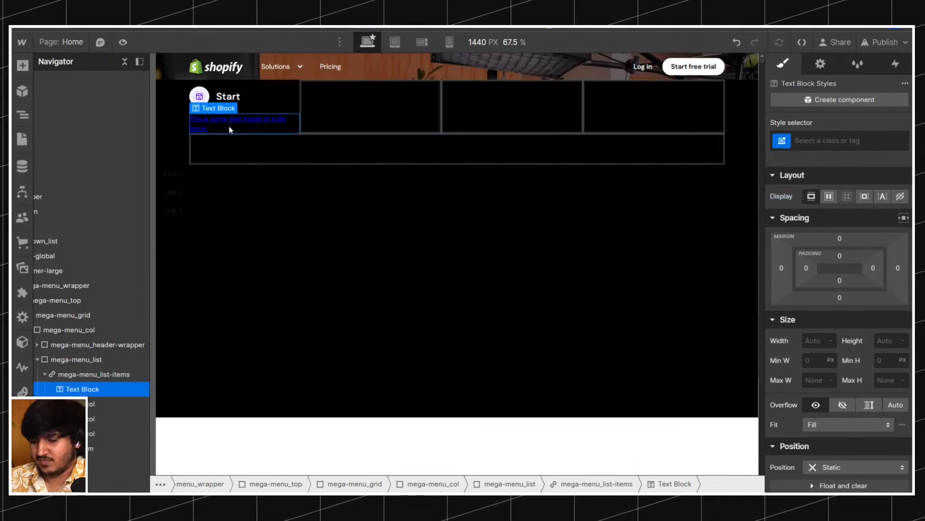
# Set the text color of mega-menu_list-items to White and remove its text decoration.
pyautogui.press('Up')
pyautogui.scroll(-5, 851, 351)
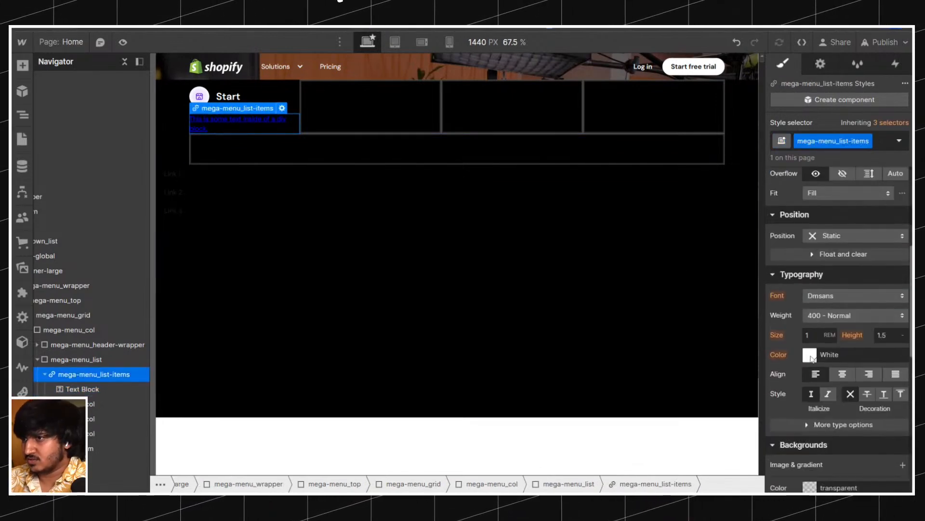
pyautogui.click(810, 354)
pyautogui.click(830, 307)
pyautogui.click(818, 367)
pyautogui.click(850, 393)
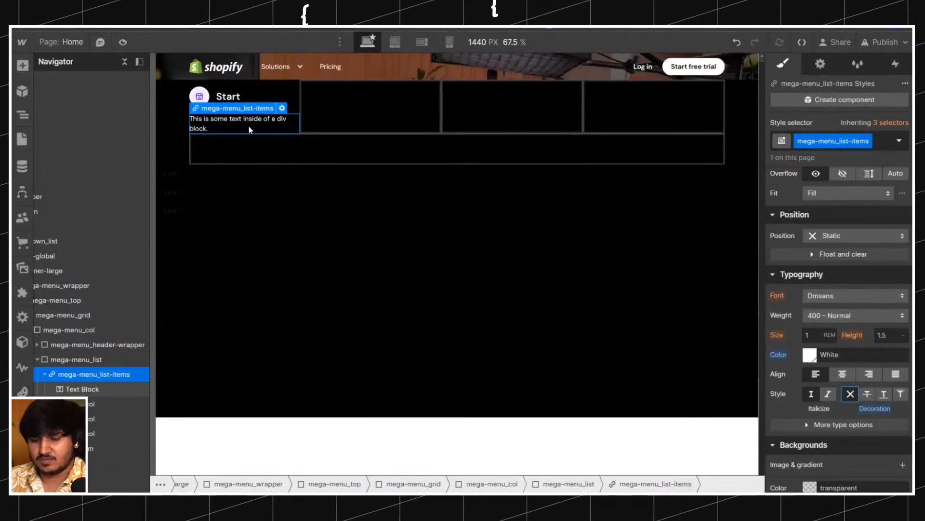
# Add a second text block inside mega-menu_list-items, below the first one.
pyautogui.hotkey('ctrl', 'k')
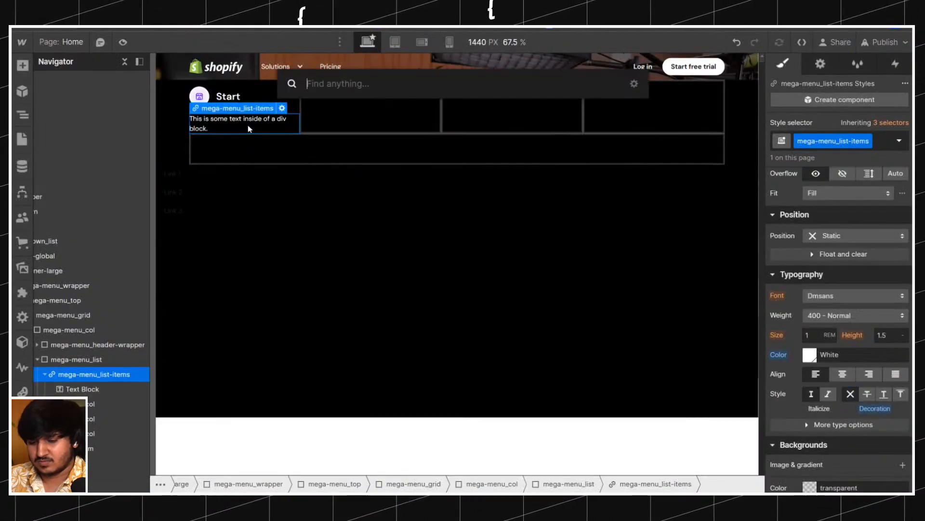
pyautogui.write('tex')
pyautogui.press('Down')
pyautogui.press('Return')
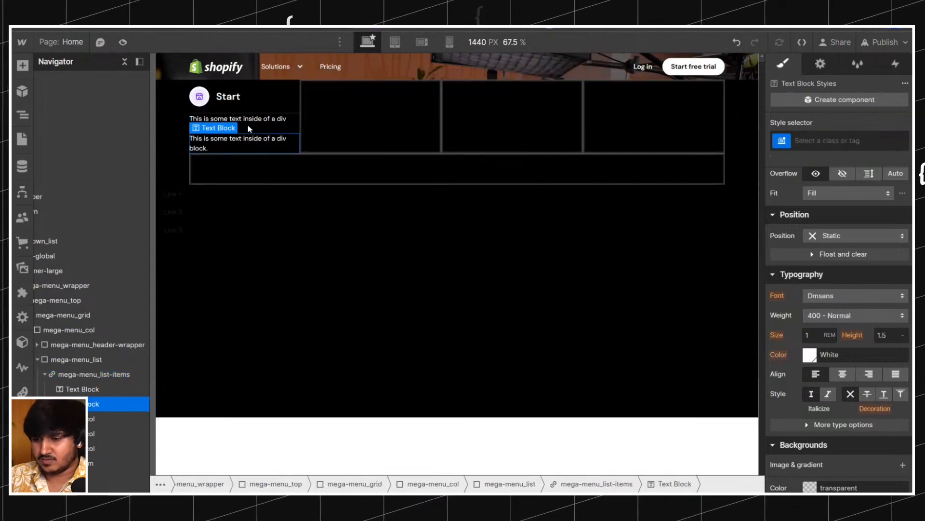
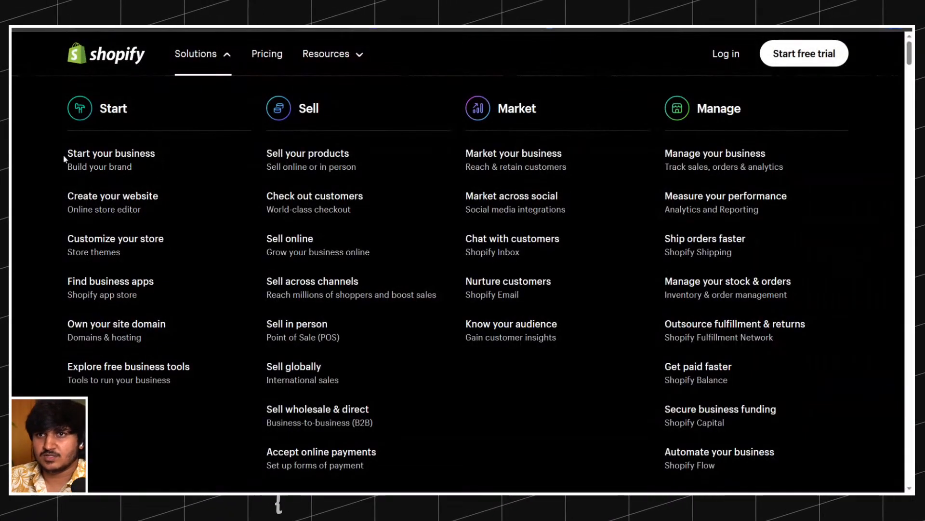
# Check the first Start entry on the Shopify reference site and change the first text block to "Start a business".
pyautogui.moveTo(64, 158); pyautogui.dragTo(132, 153)
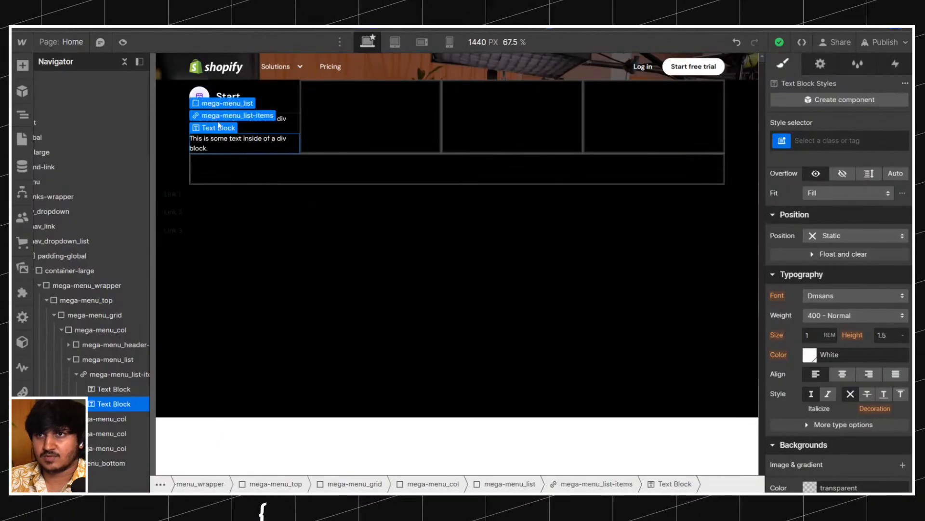
pyautogui.click(256, 128)
pyautogui.doubleClick(260, 126)
pyautogui.write('rgb(63 63 70/var(--tw-border-opacity))')
pyautogui.hotkey('ctrl', 'a')
pyautogui.write('S')
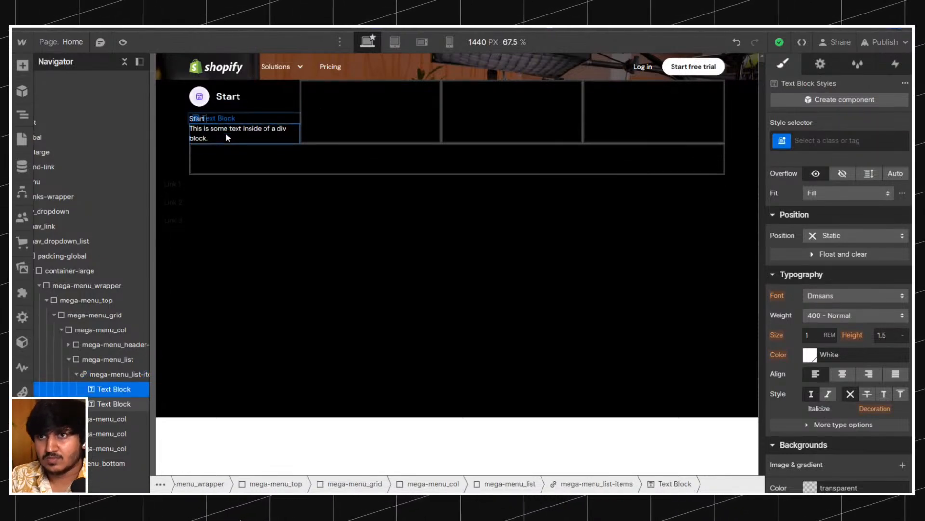
pyautogui.write('tart a business')
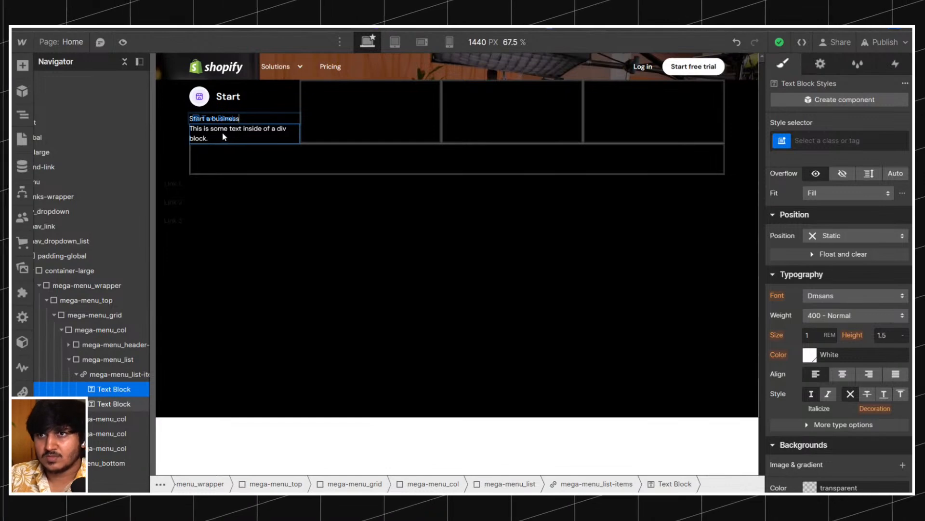
pyautogui.press('Escape')
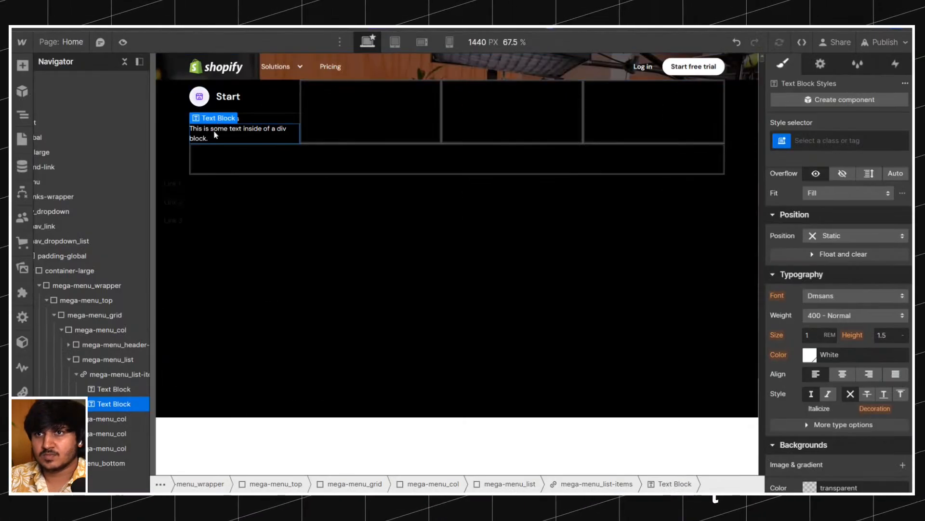
# Change the second text block to "Build your brand" and compare it with the reference menu.
pyautogui.doubleClick(215, 135)
pyautogui.write('Build your brand')
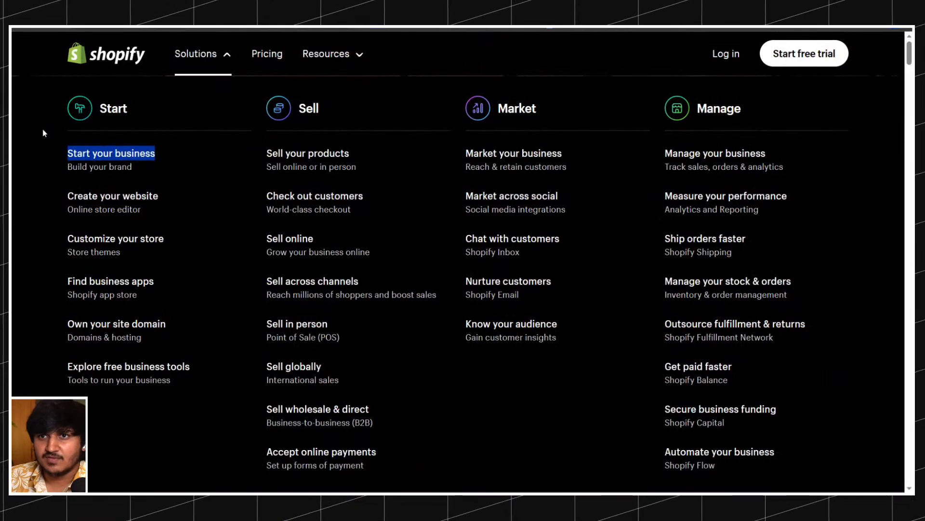
pyautogui.click(44, 133)
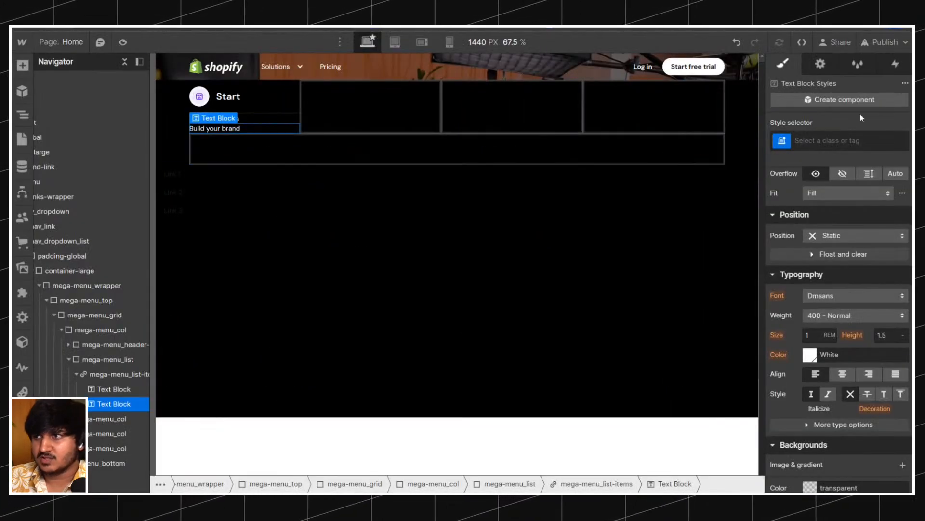
pyautogui.click(863, 140)
pyautogui.write('textsizesm')
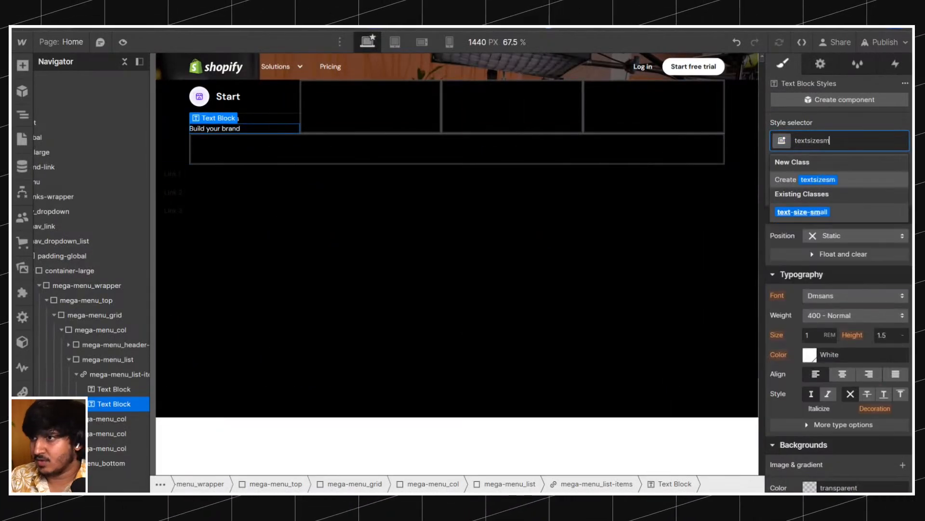
pyautogui.press('Return')
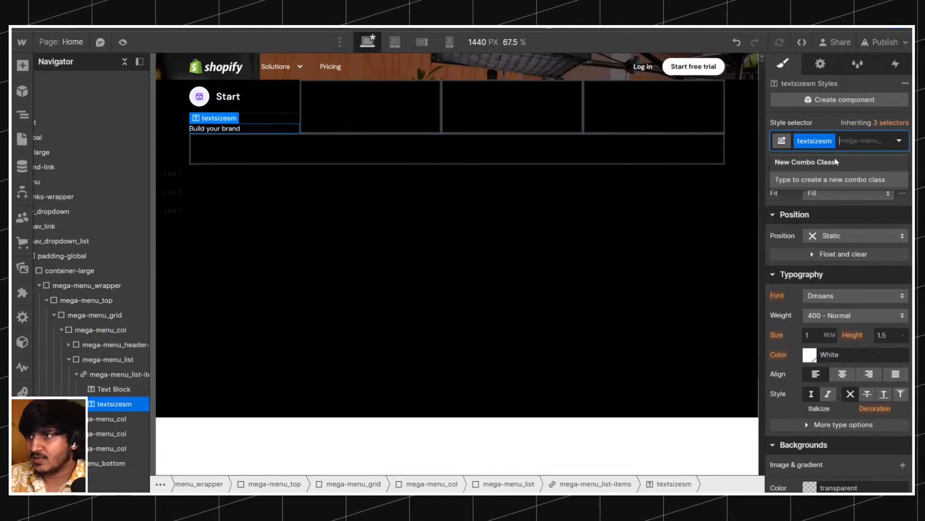
pyautogui.click(811, 125)
pyautogui.hotkey('ctrl', 'z')
# Apply the existing class text-size-small to the "Build your brand" text block, and select the "Start a business" text block.
pyautogui.click(822, 140)
pyautogui.write('t')
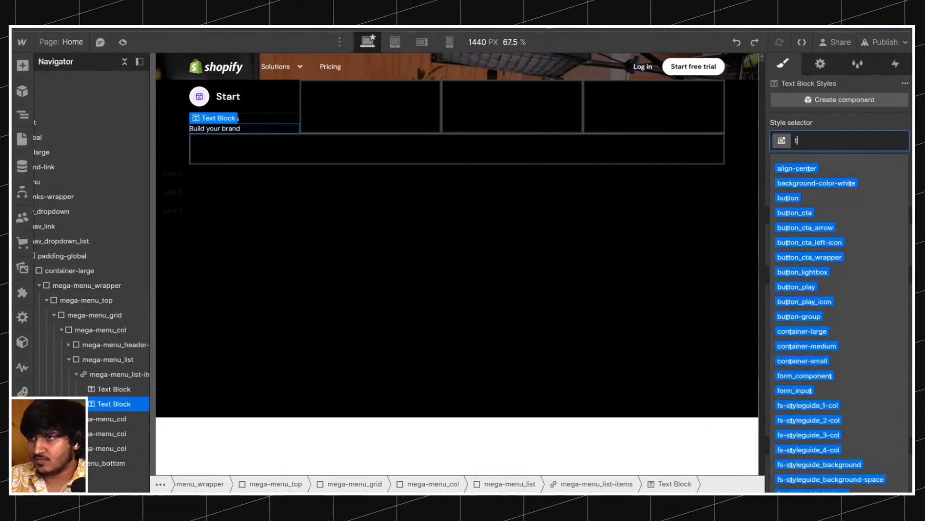
pyautogui.write('ext-size-sm')
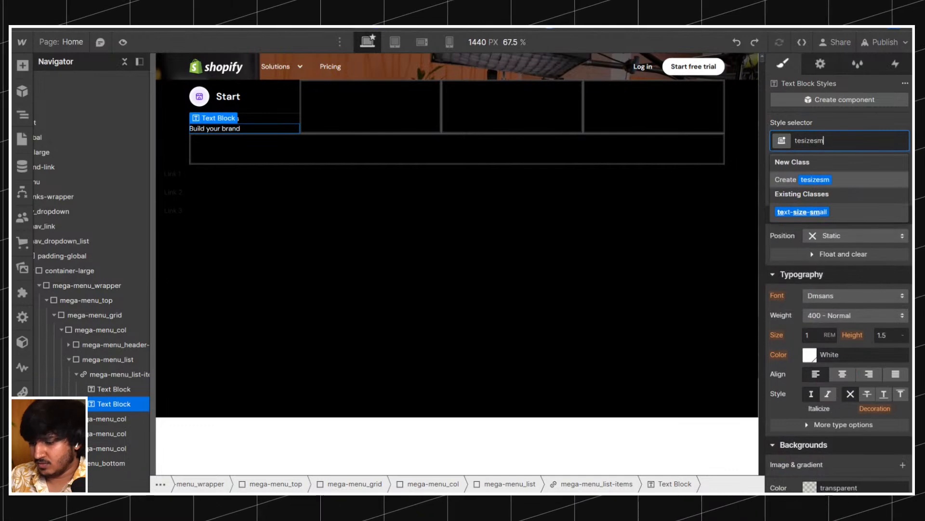
pyautogui.press('Return')
pyautogui.click(260, 118)
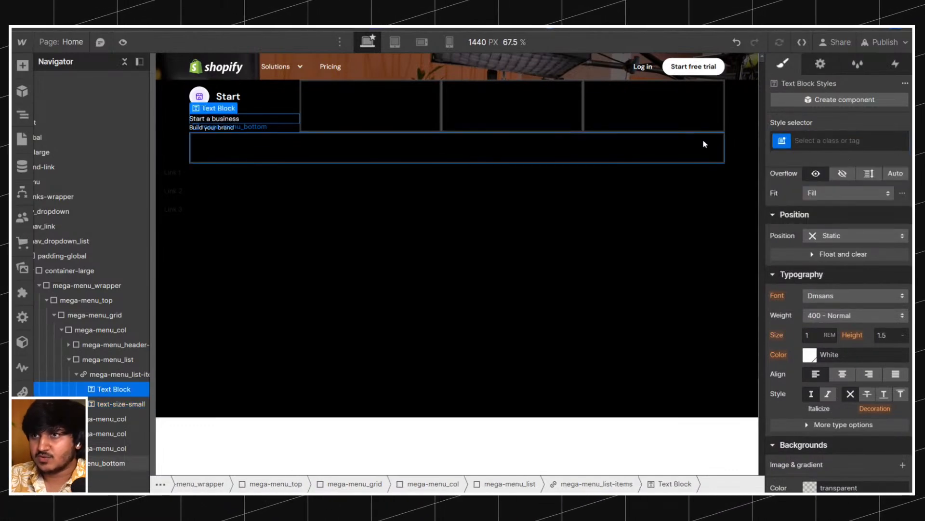
# Apply the existing class text-weight-semibold to the "Start a business" text block.
pyautogui.click(839, 140)
pyautogui.write('tewe')
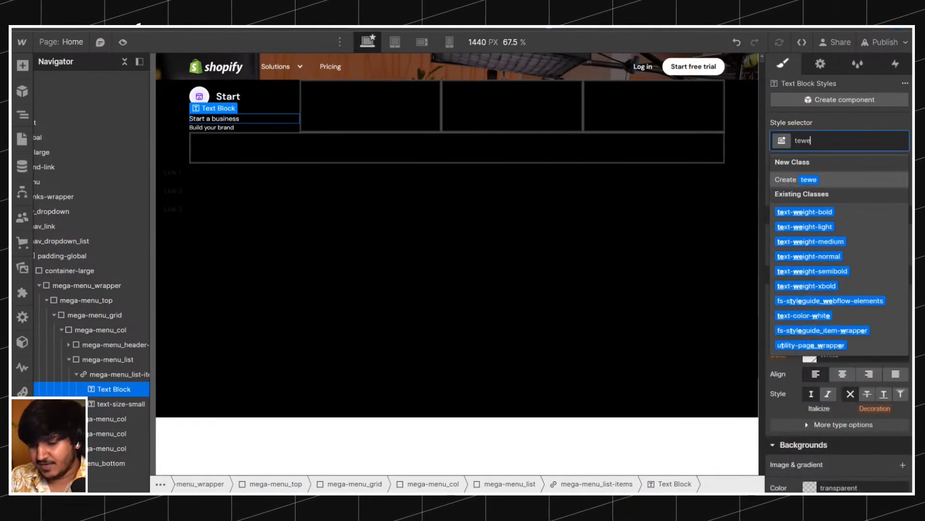
pyautogui.write('bol')
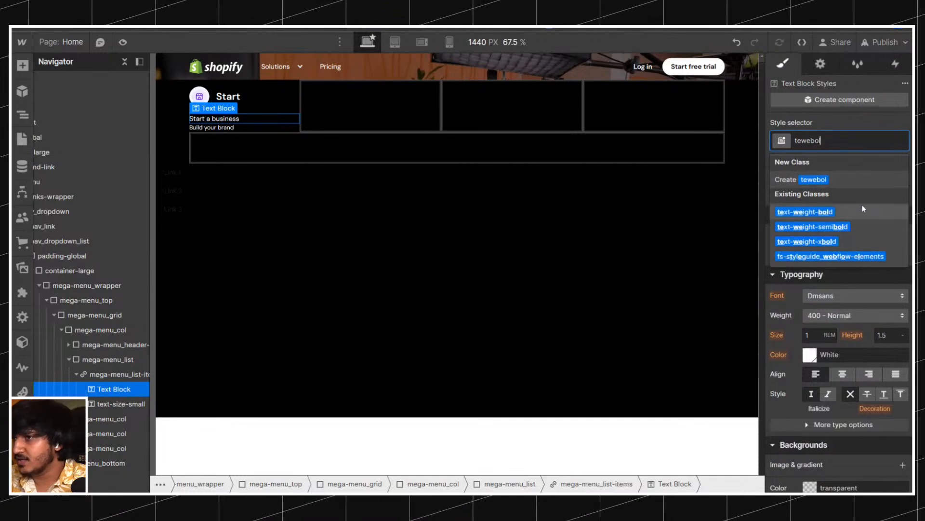
pyautogui.click(813, 227)
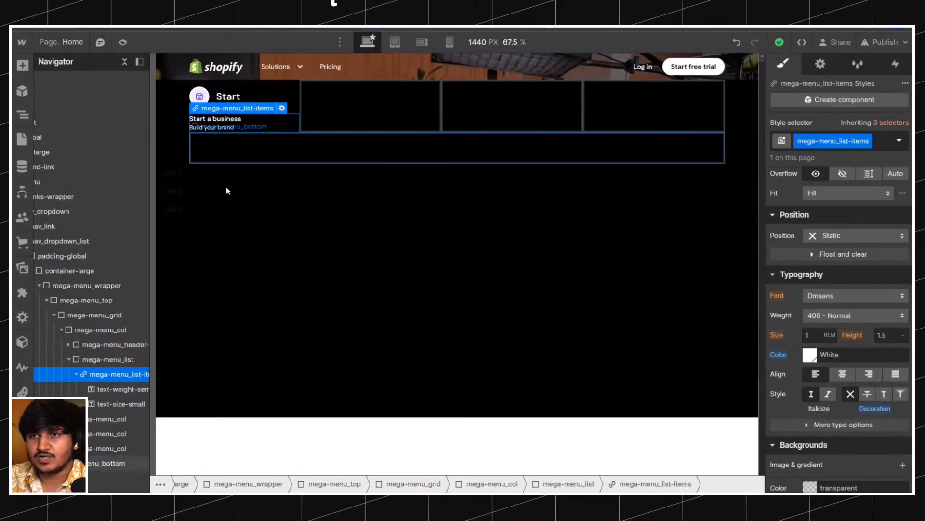
# Set the top and bottom padding of the mega-menu_list-items link to 1rem.
pyautogui.scroll(5, 838, 290)
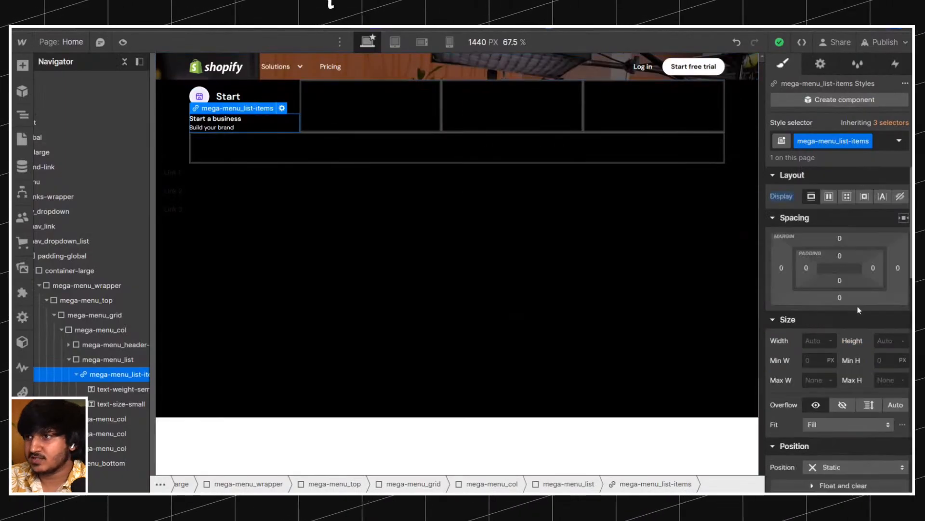
pyautogui.click(840, 256)
pyautogui.write('1rem')
pyautogui.press('Return')
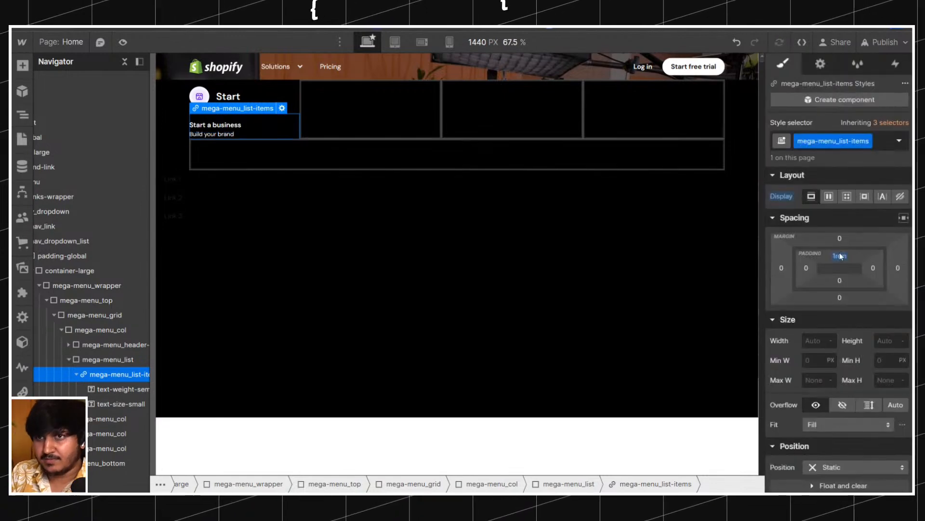
pyautogui.keyDown('alt'); pyautogui.click(839, 255); pyautogui.keyUp('alt')
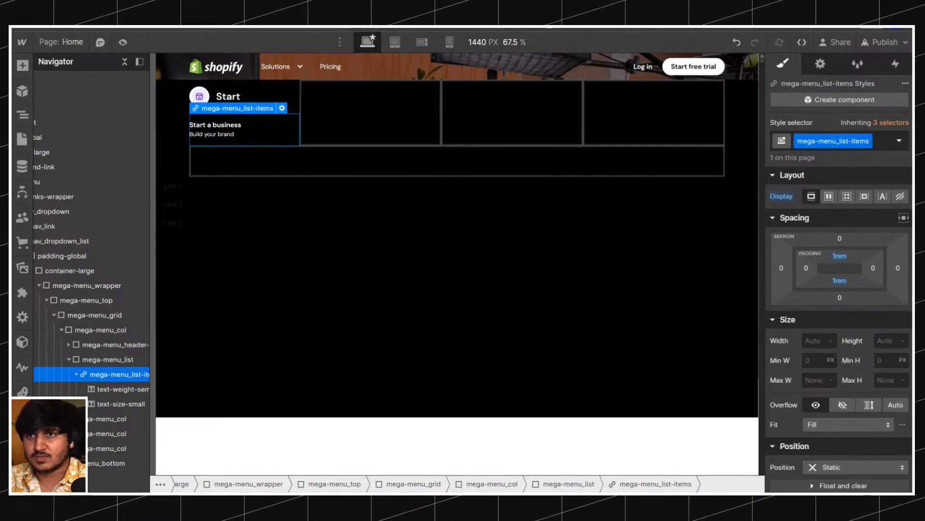
# Duplicate the mega-menu_list-items link five times inside mega-menu_list.
pyautogui.click(286, 147)
pyautogui.click(289, 124)
pyautogui.click(96, 376)
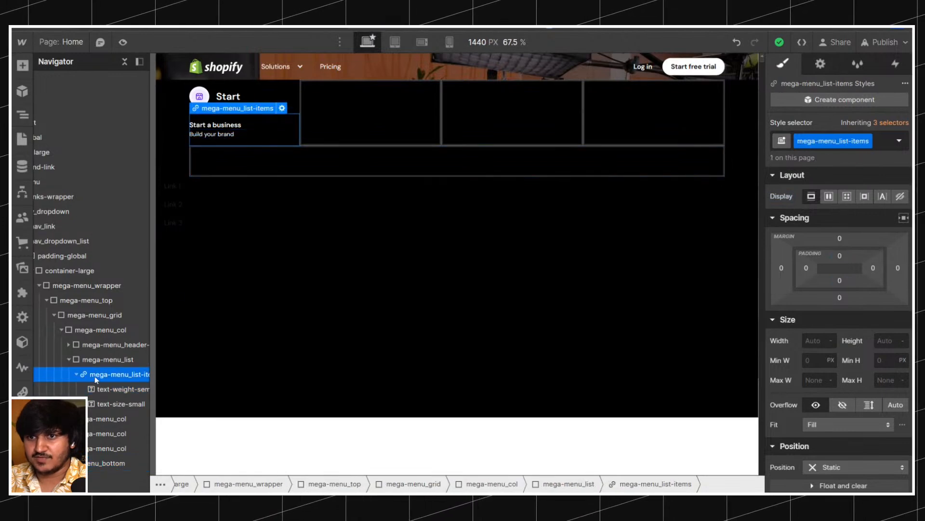
pyautogui.hotkey('ctrl', 'd')
pyautogui.hotkey('ctrl', 'd')
pyautogui.hotkey('ctrl', 'd')
pyautogui.hotkey('ctrl', 'd')
pyautogui.hotkey('ctrl', 'd')
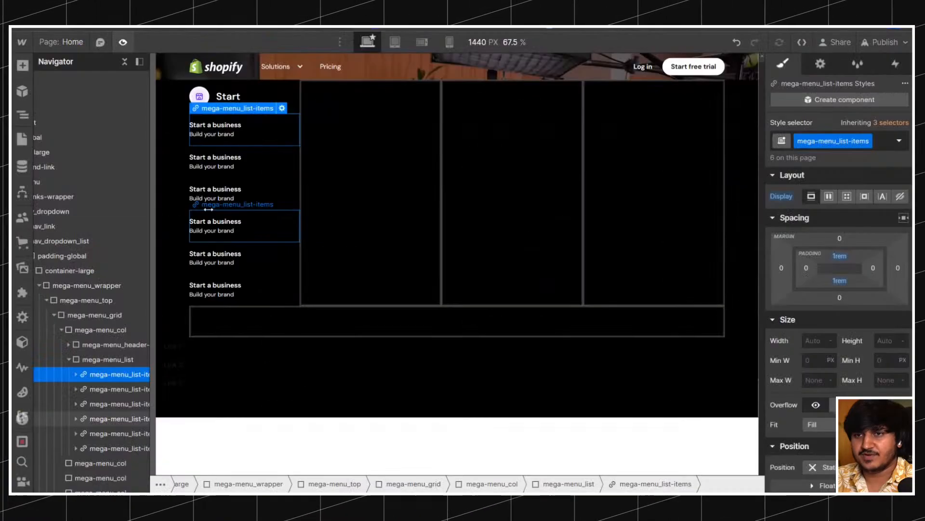
# Delete the leftover default dropdown links below the mega menu.
pyautogui.click(190, 356)
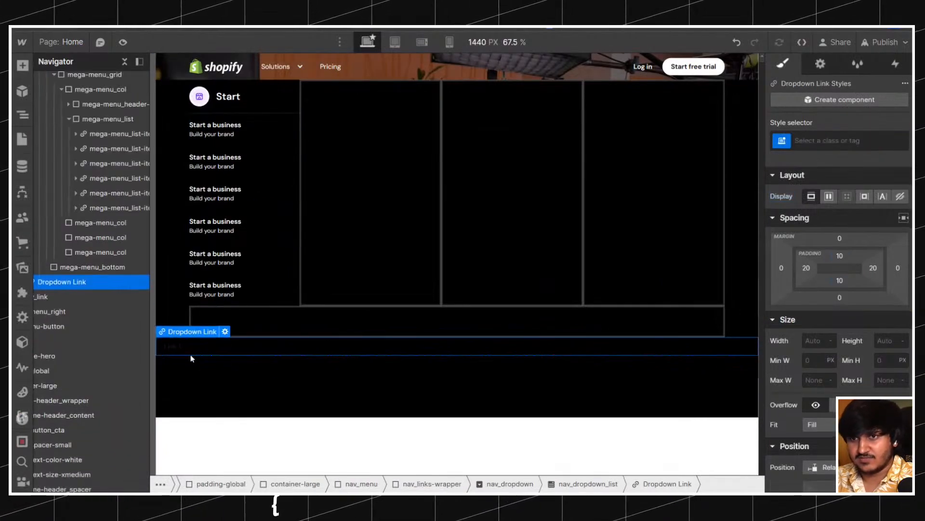
pyautogui.click(190, 354)
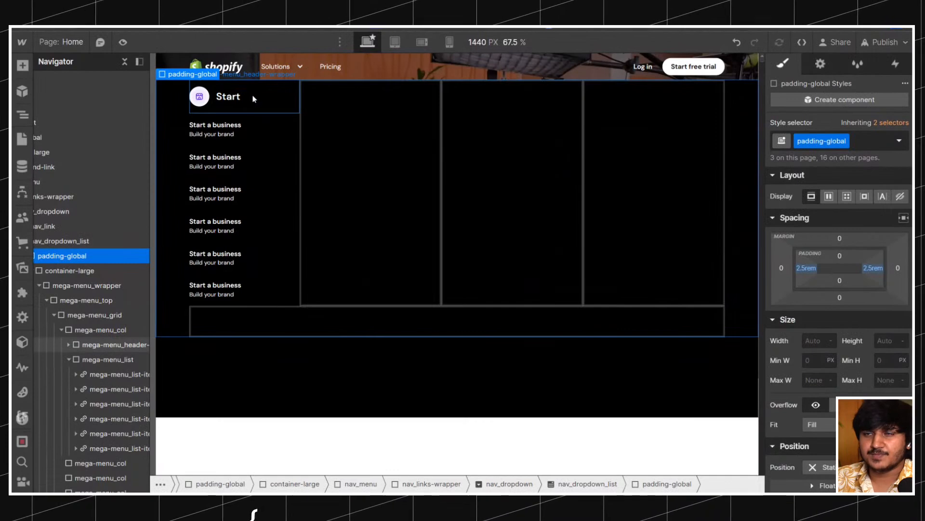
# Add a bottom margin to mega-menu_header-wrapper to separate the Start header from its link list.
pyautogui.click(254, 97)
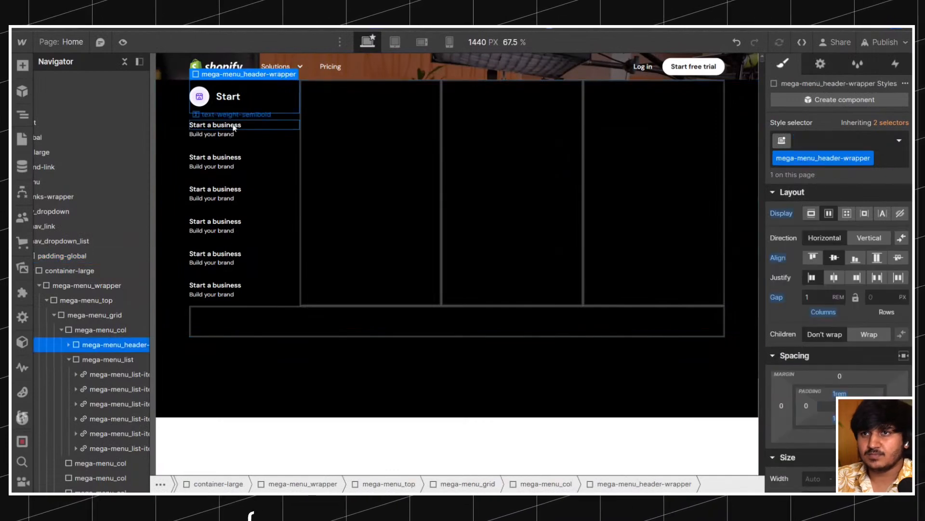
pyautogui.click(832, 447)
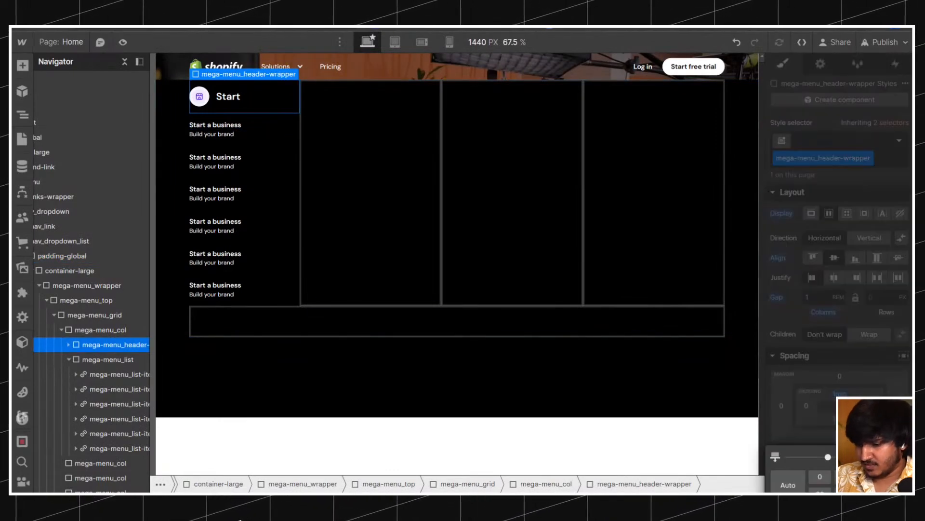
pyautogui.press('Return')
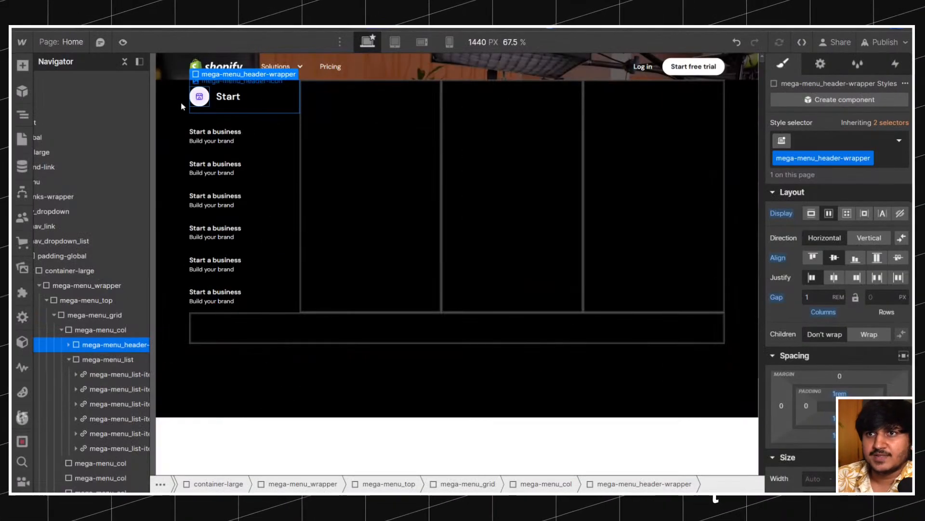
# Try 1.5rem of top and bottom padding on the padding-global block around the mega menu.
pyautogui.click(182, 106)
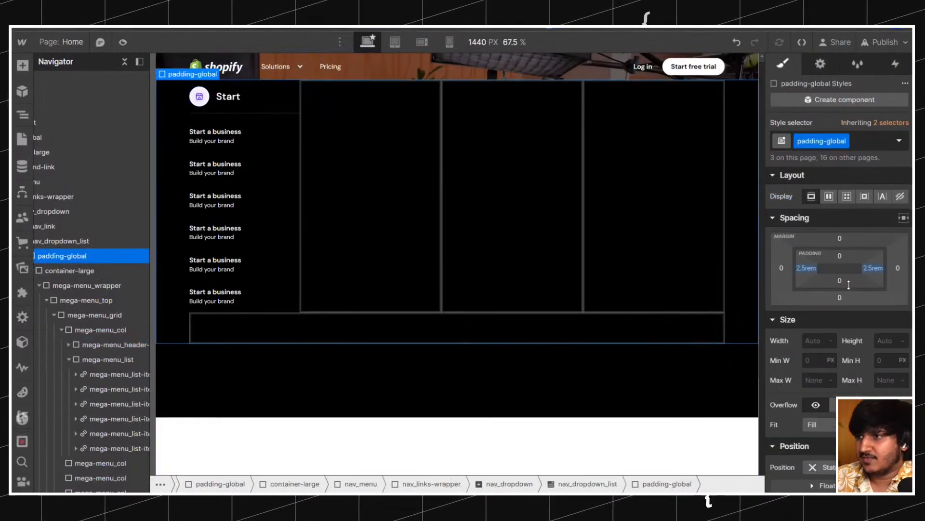
pyautogui.click(840, 257)
pyautogui.write('1rem')
pyautogui.press('Return')
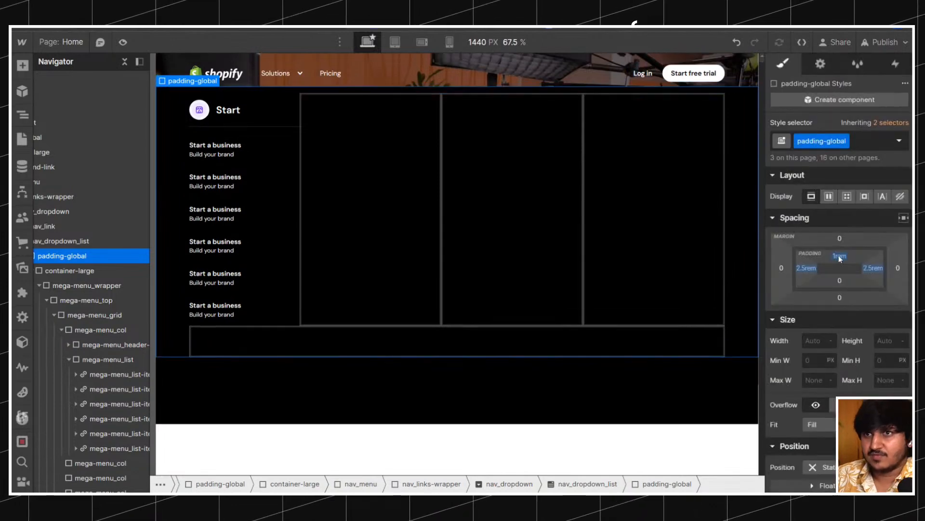
pyautogui.click(839, 257)
pyautogui.write('2')
pyautogui.press('Return')
pyautogui.click(840, 256)
pyautogui.write('1.5')
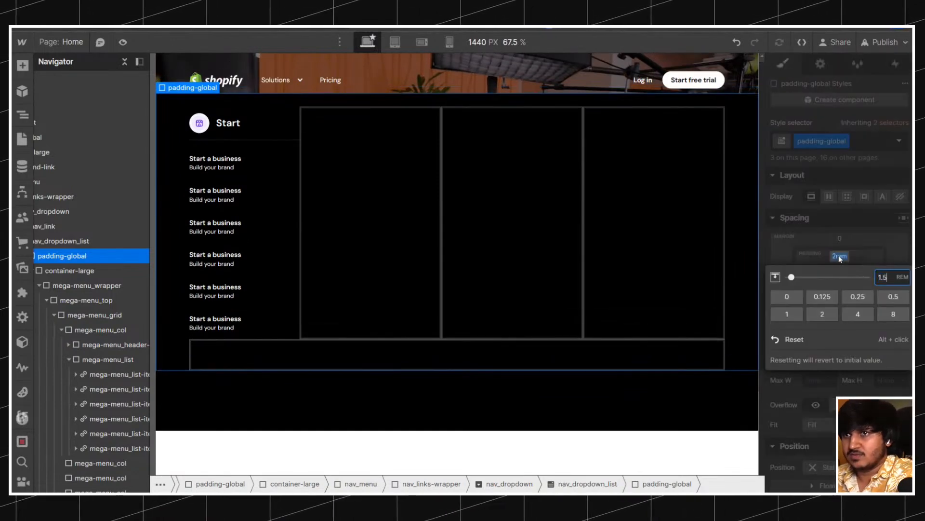
pyautogui.press('Return')
pyautogui.keyDown('alt'); pyautogui.click(839, 258); pyautogui.keyUp('alt')
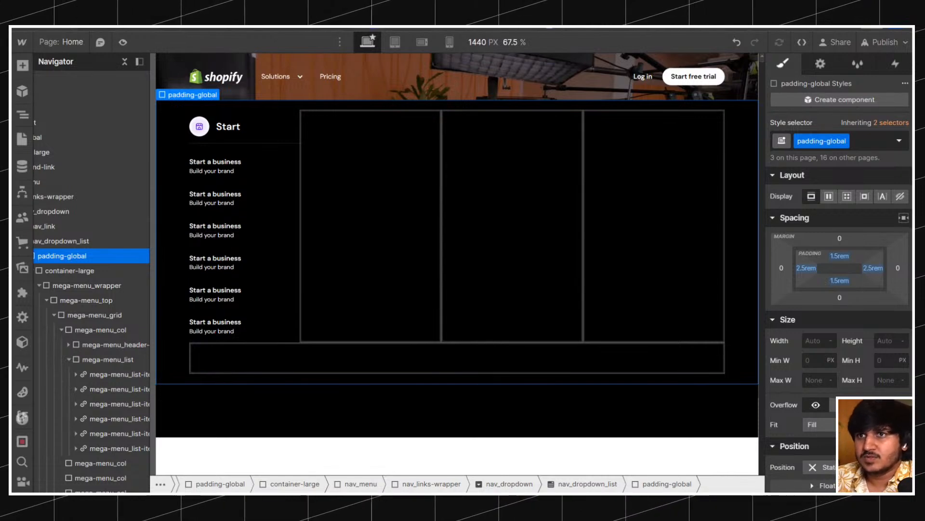
# Undo the top and bottom padding changes on padding-global.
pyautogui.click(736, 43)
pyautogui.click(737, 43)
pyautogui.click(736, 43)
pyautogui.click(736, 43)
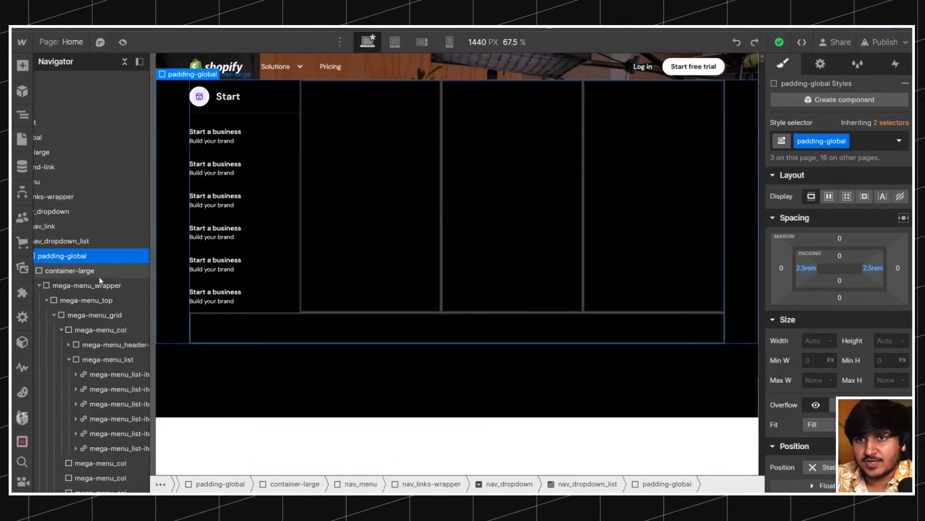
# Set the top and bottom padding of mega-menu_top to 2rem.
pyautogui.click(98, 303)
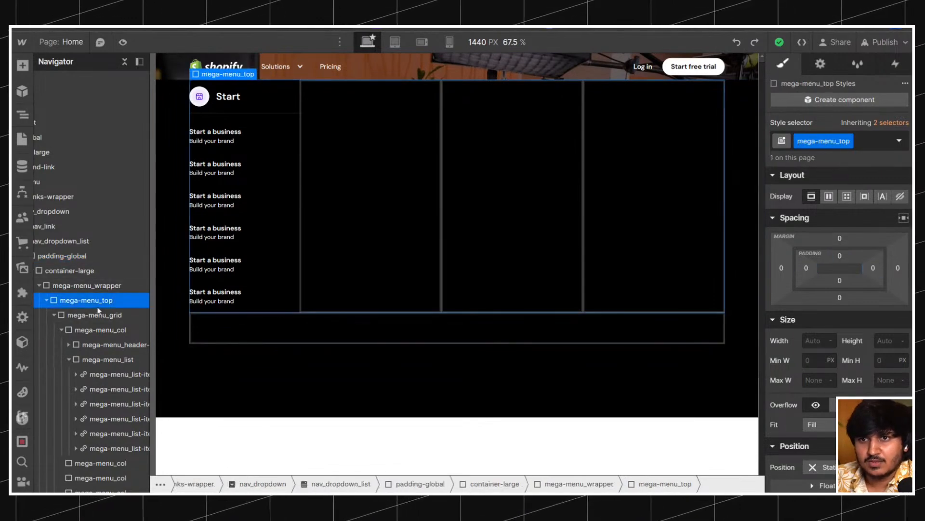
pyautogui.click(841, 257)
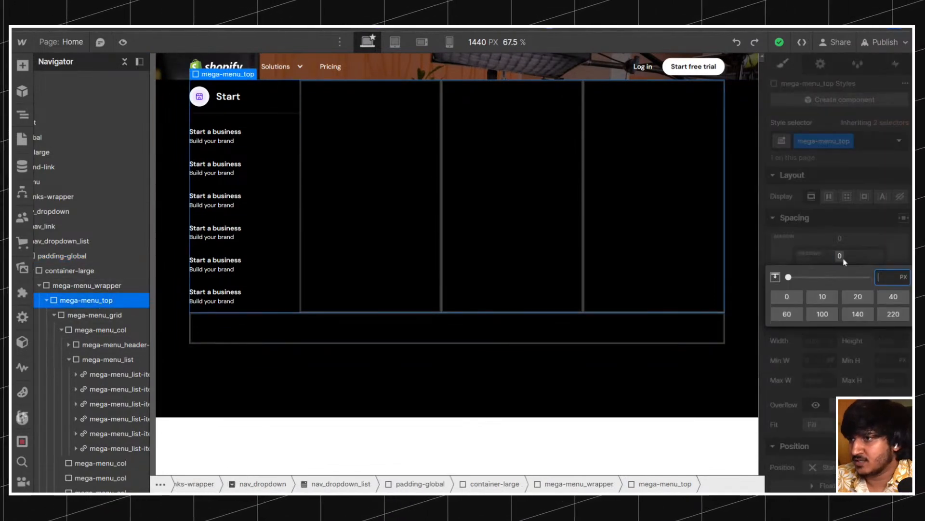
pyautogui.write('.5rem')
pyautogui.press('Return')
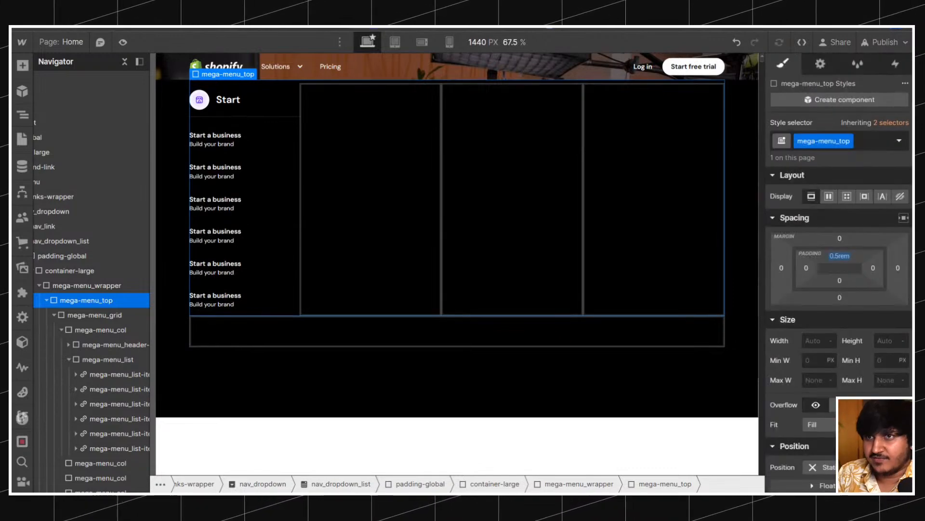
pyautogui.click(840, 256)
pyautogui.write('1.5')
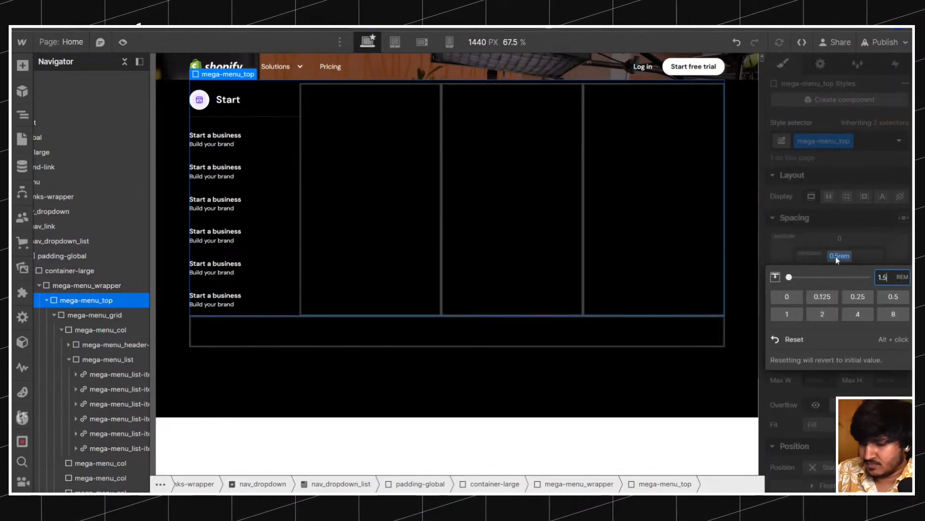
pyautogui.press('Return')
pyautogui.keyDown('alt'); pyautogui.click(836, 256); pyautogui.keyUp('alt')
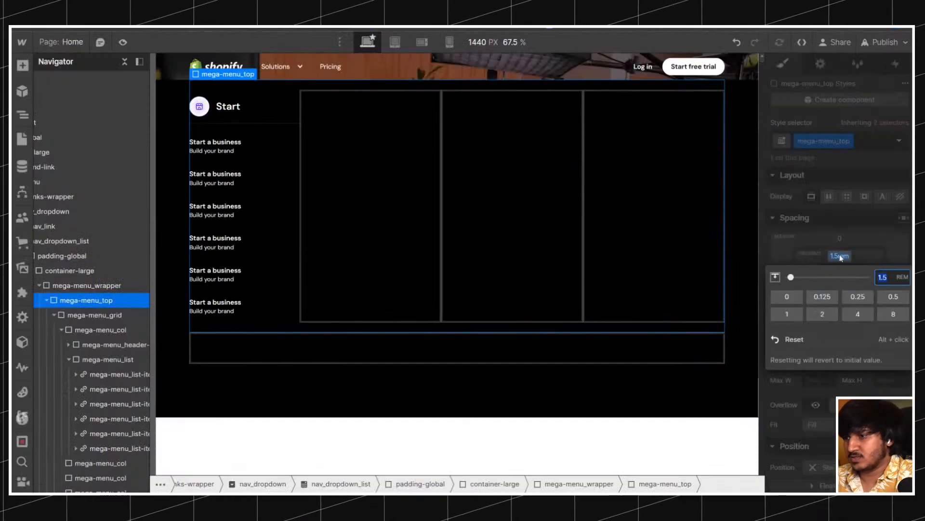
pyautogui.click(840, 257)
pyautogui.write('2')
pyautogui.press('Return')
pyautogui.click(837, 296)
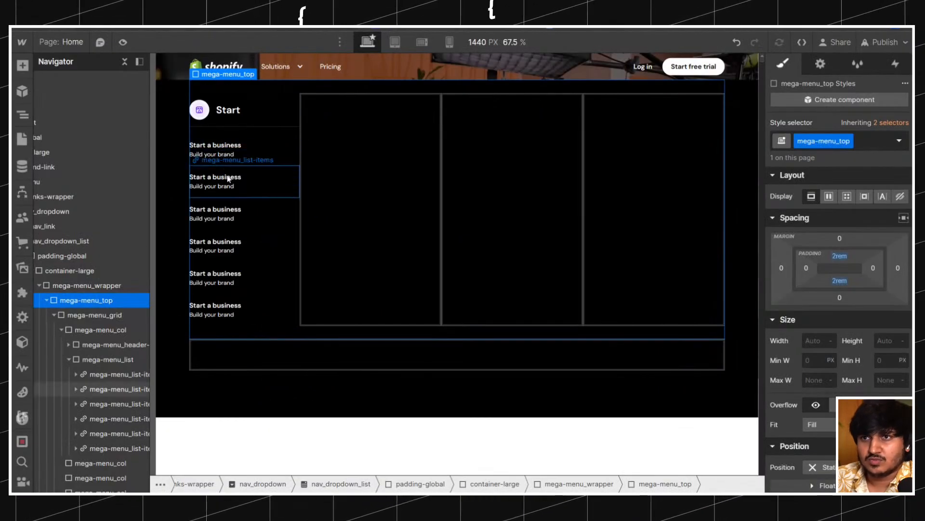
# Set the position of the first mega-menu_list-items link to Relative.
pyautogui.click(237, 148)
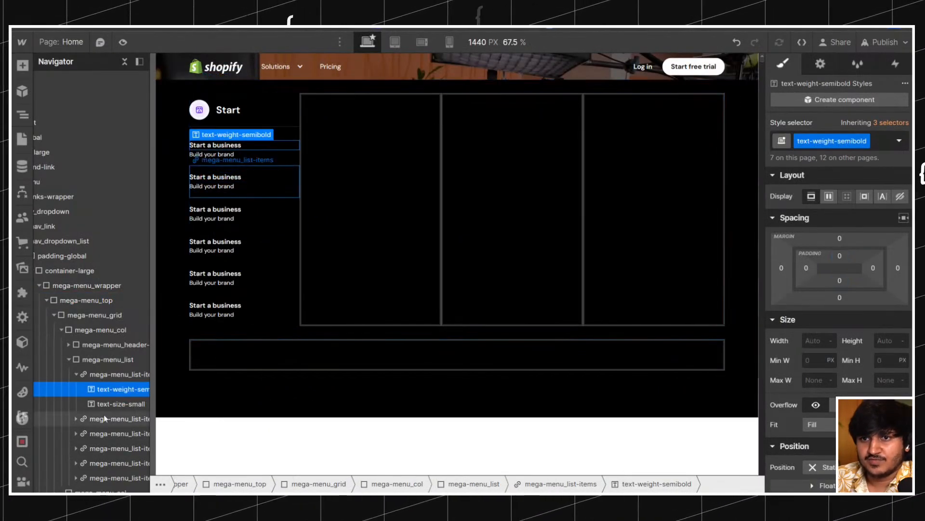
pyautogui.click(104, 374)
pyautogui.scroll(-3, 853, 296)
pyautogui.click(839, 312)
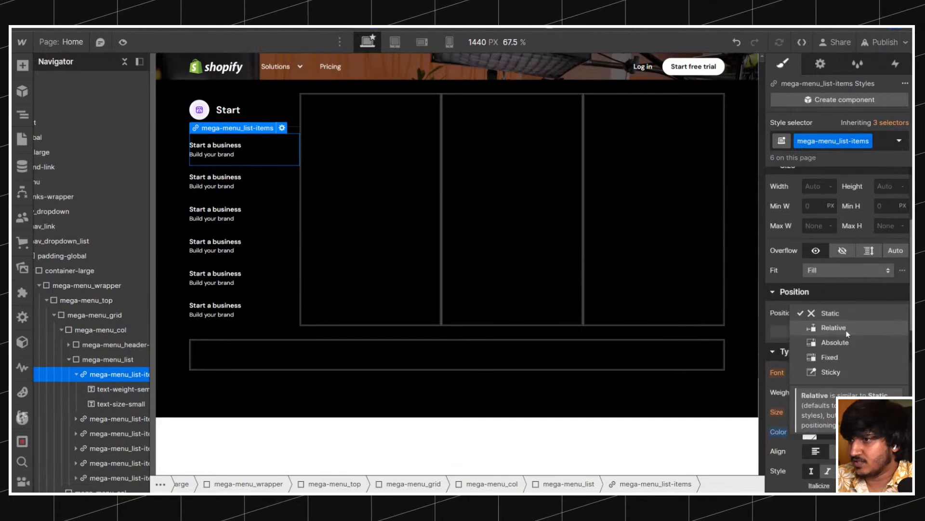
pyautogui.click(837, 327)
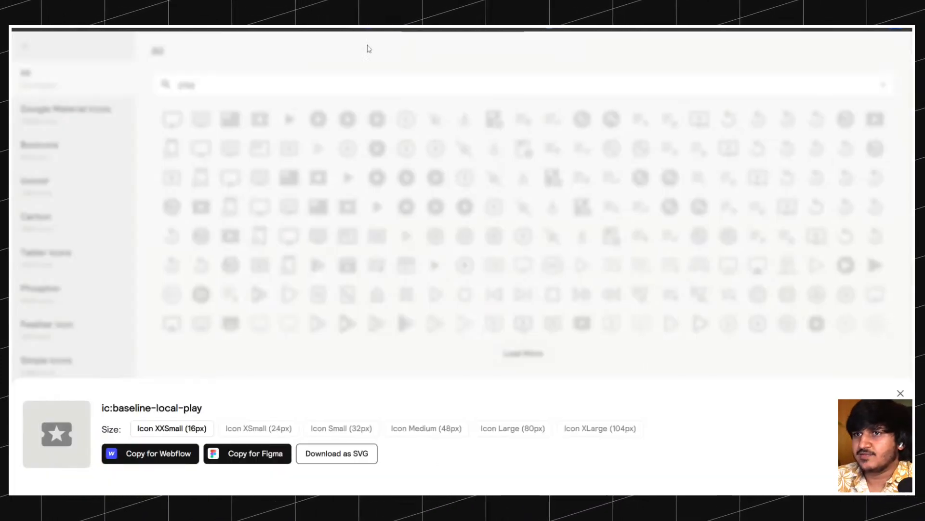
# Search the Relume icon library for "arrow-right" and copy the tabler:arrow-narrow-right icon for Webflow.
pyautogui.write('arro')
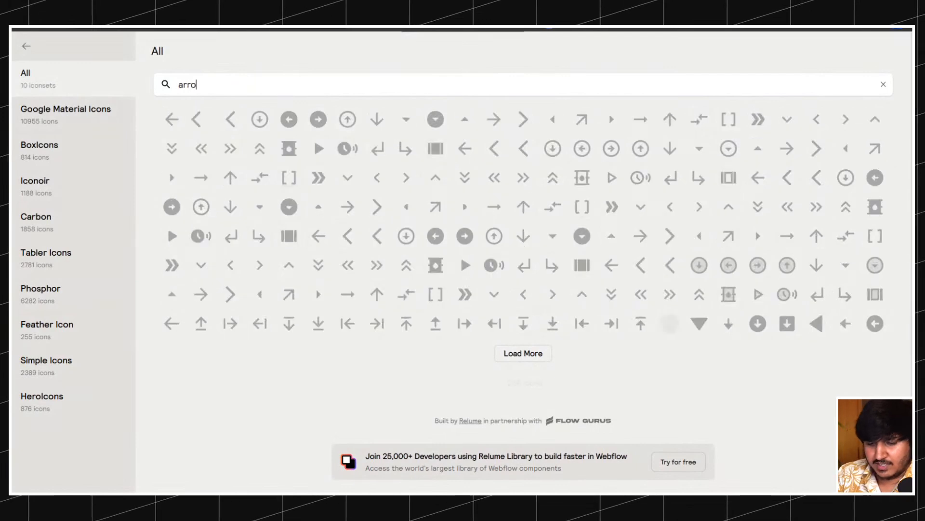
pyautogui.write('w-tight')
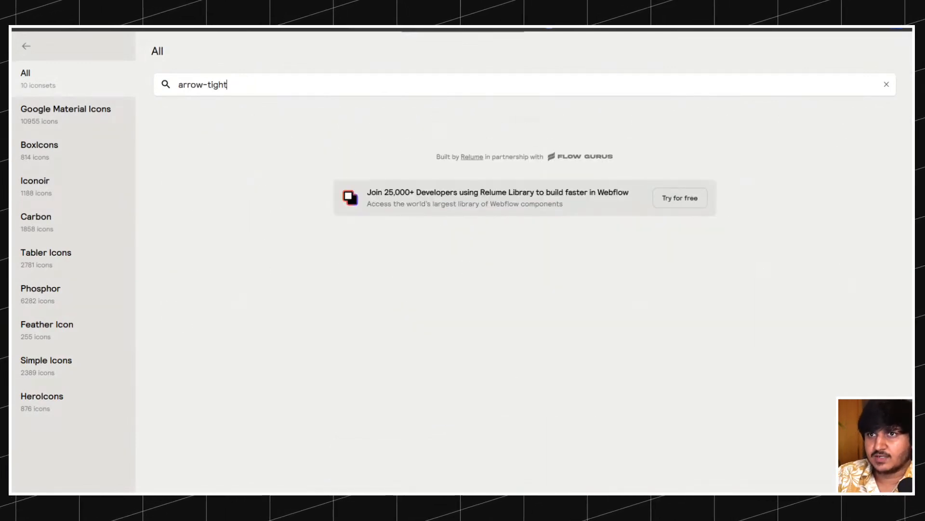
pyautogui.press('BackSpace')
pyautogui.press('BackSpace')
pyautogui.press('BackSpace')
pyautogui.press('BackSpace')
pyautogui.press('BackSpace')
pyautogui.write('right')
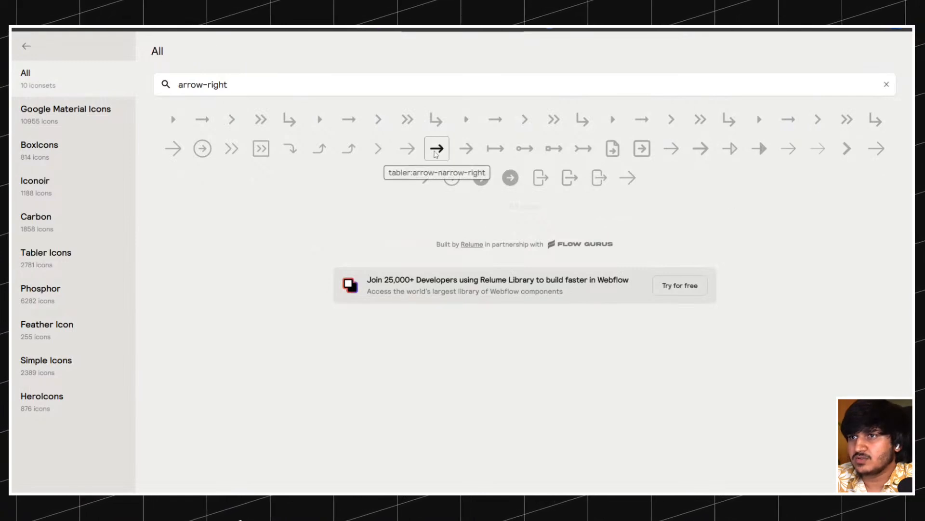
pyautogui.click(437, 148)
pyautogui.click(186, 454)
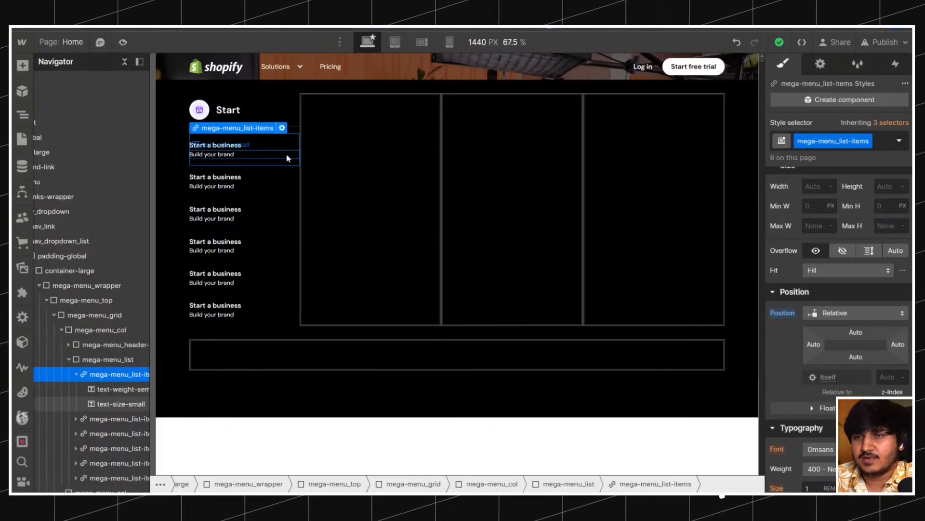
# Paste the arrow icon into the first mega-menu_list-items link and replace its class with a new class, mega-menu_link-icon.
pyautogui.hotkey('ctrl', 'v')
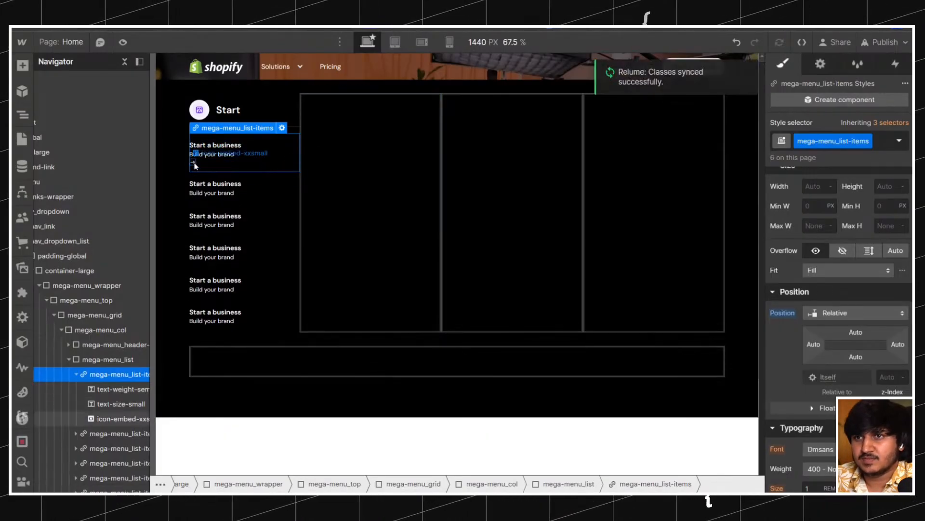
pyautogui.click(197, 167)
pyautogui.click(878, 144)
pyautogui.press('BackSpace')
pyautogui.write('mega-menu_')
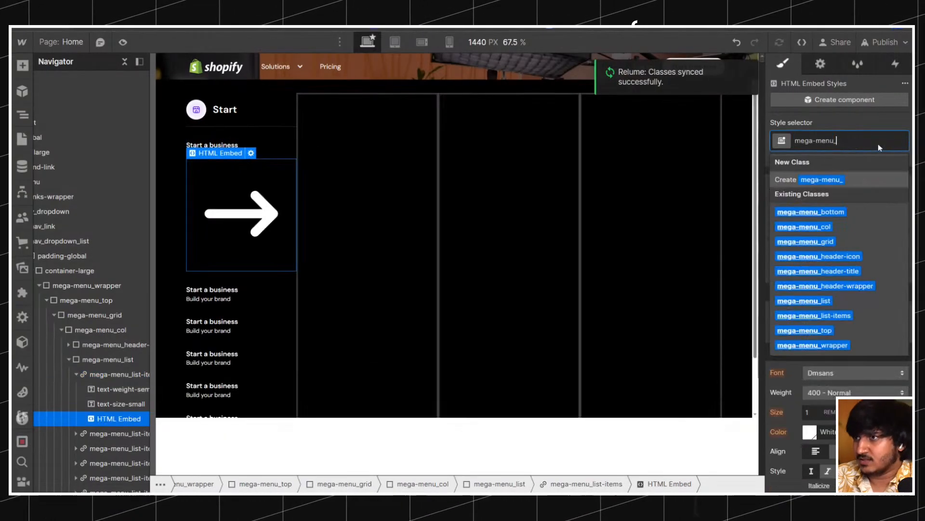
pyautogui.write('link-icon')
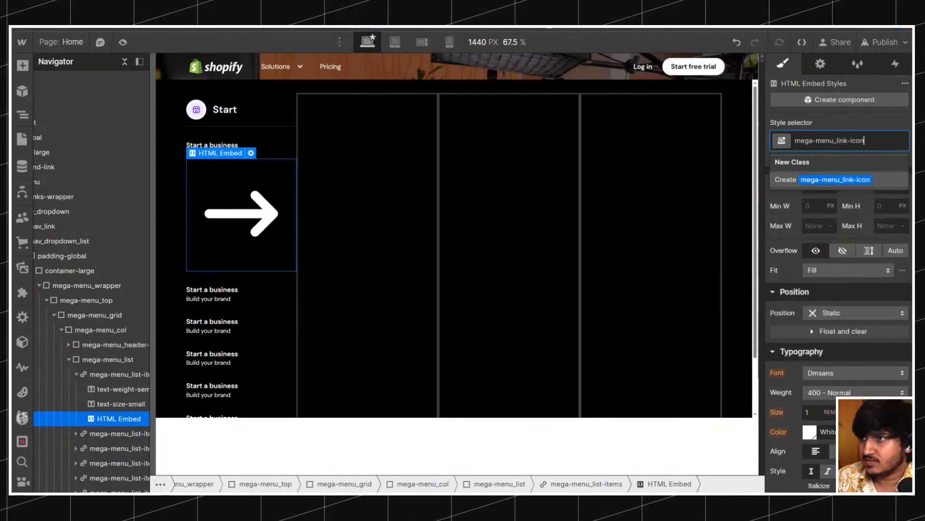
pyautogui.press('Return')
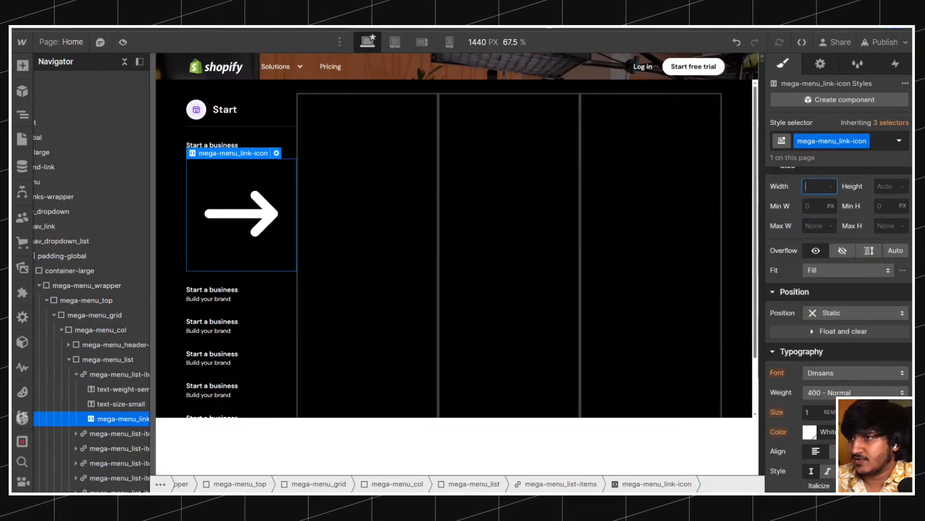
# Set both the width and height of mega-menu_link-icon to 1.5 rem.
pyautogui.write('24')
pyautogui.press('Return')
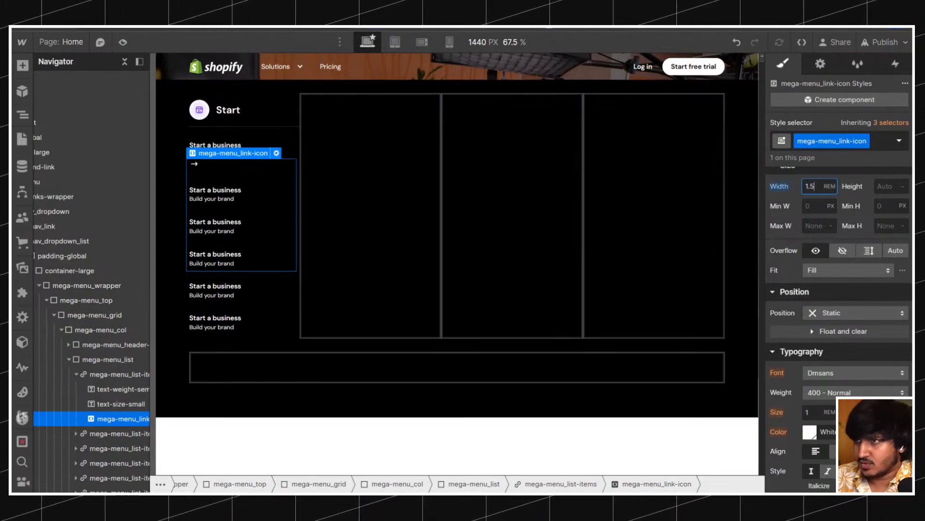
pyautogui.press('Tab')
pyautogui.write('1.5')
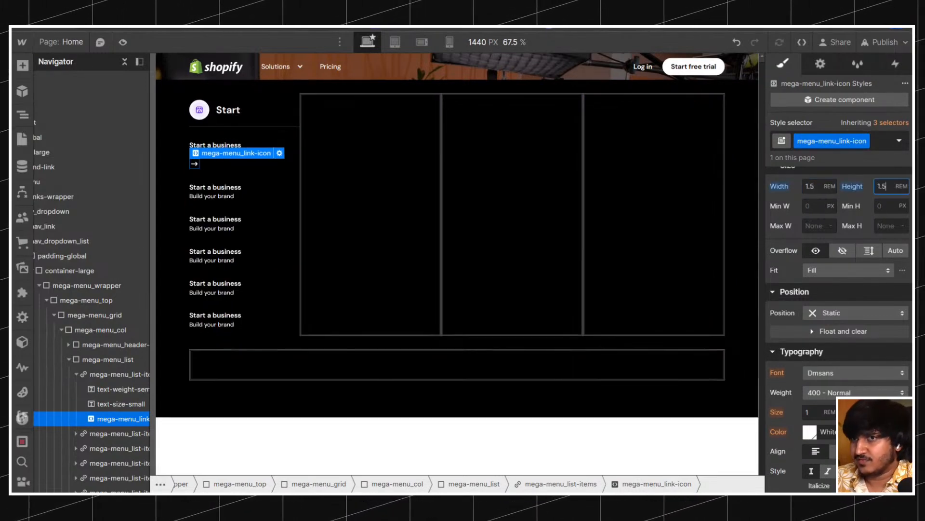
pyautogui.press('Return')
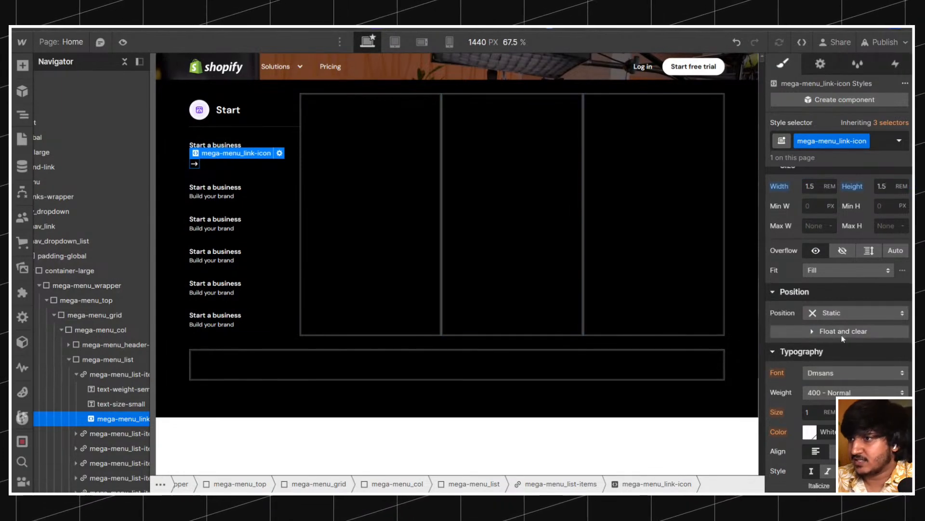
# Set the position of mega-menu_link-icon to Absolute with the preset that pins it to the right side of its parent link.
pyautogui.click(848, 313)
pyautogui.click(845, 342)
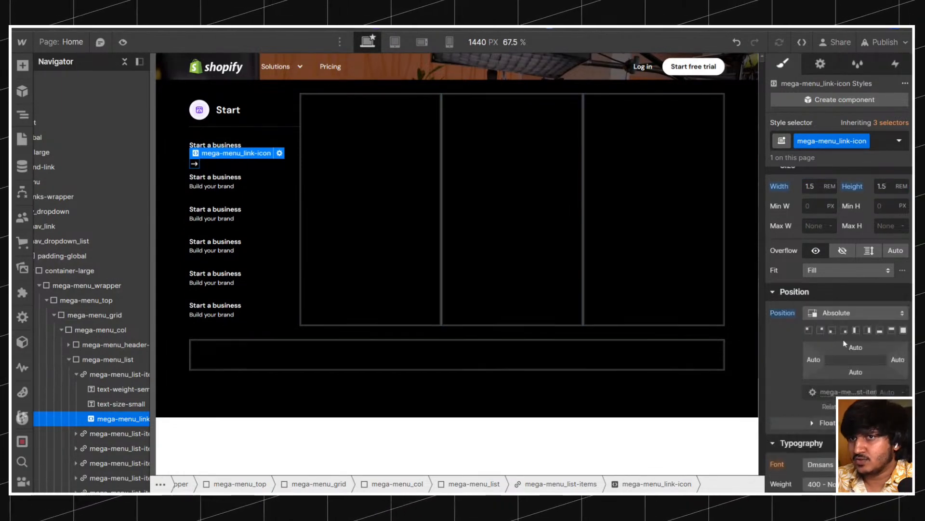
pyautogui.click(867, 330)
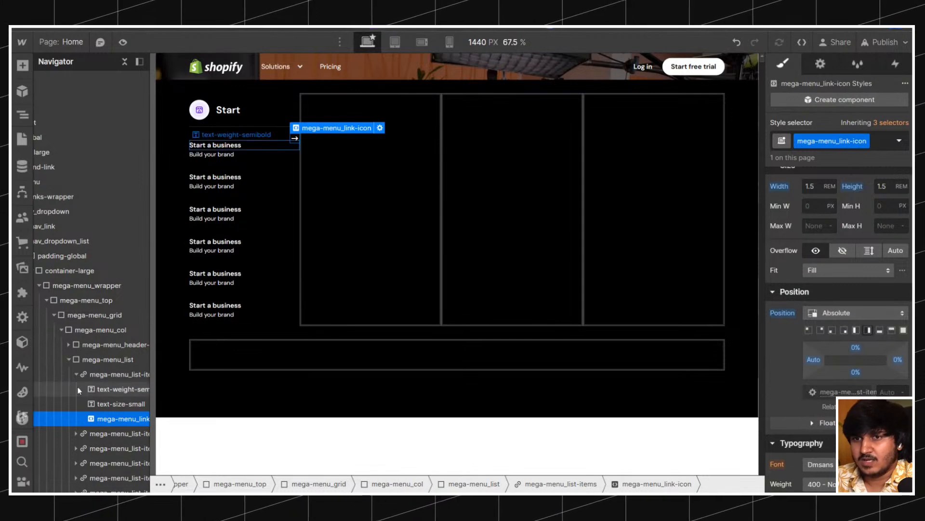
# Check the position setting of the parent mega-menu_list-items link, keeping it on Relative.
pyautogui.click(109, 374)
pyautogui.click(853, 313)
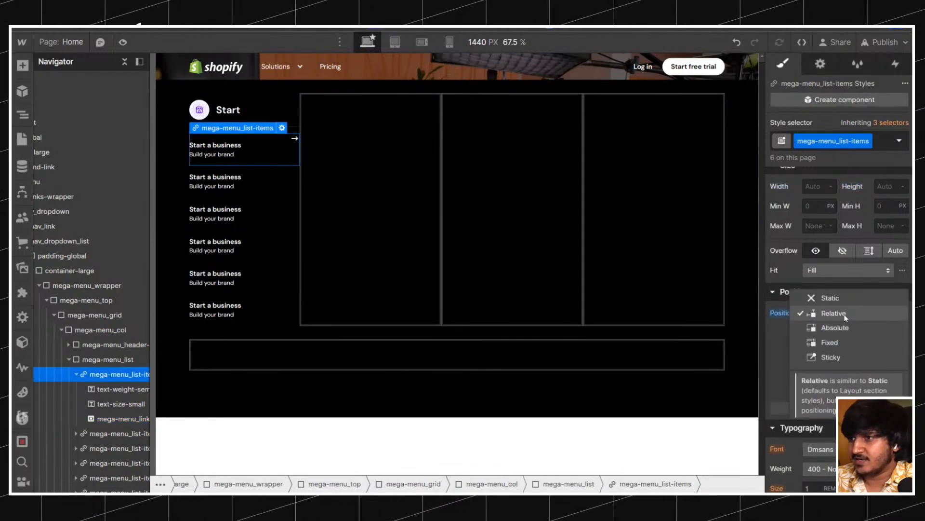
pyautogui.click(845, 315)
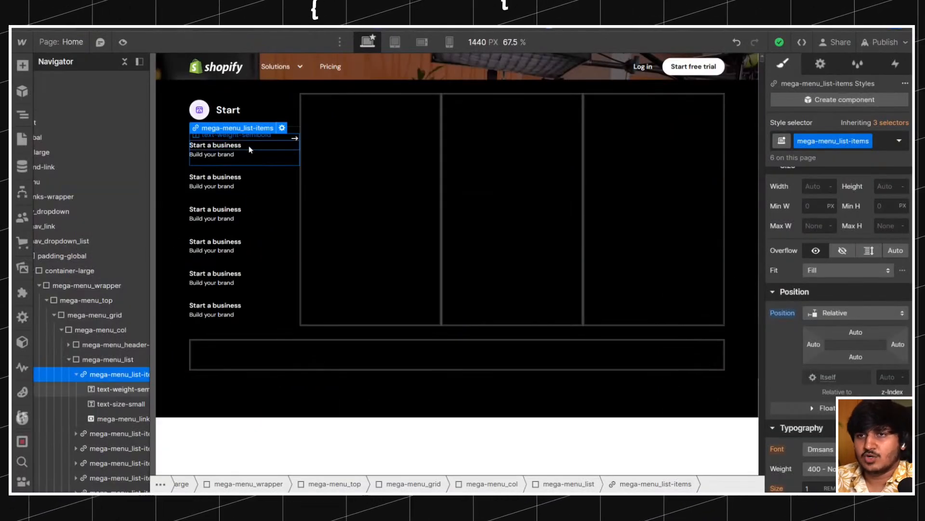
# Delete the five duplicate "Start a business" link items from the mega menu list, keeping only one.
pyautogui.click(248, 146)
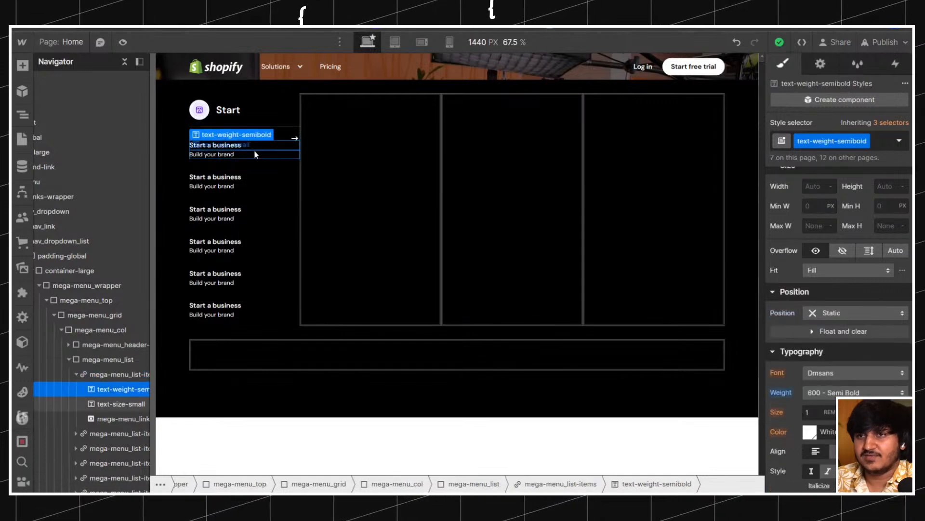
pyautogui.click(260, 178)
pyautogui.press('Up')
pyautogui.press('Delete')
pyautogui.press('Delete')
pyautogui.press('Delete')
pyautogui.press('Delete')
pyautogui.press('Delete')
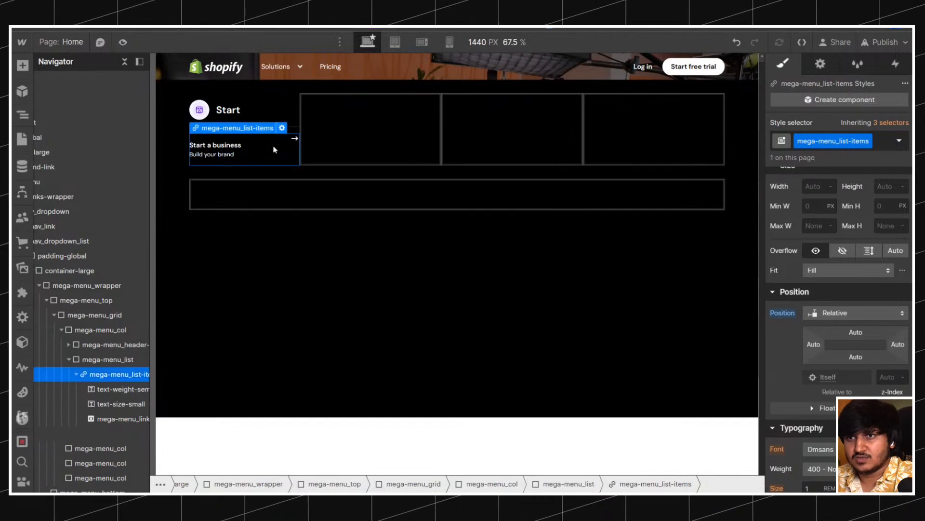
# Wrap the "Start a business" text in a div block with the new class mega-menu_list-title-wrapper.
pyautogui.click(248, 145)
pyautogui.rightClick(247, 146)
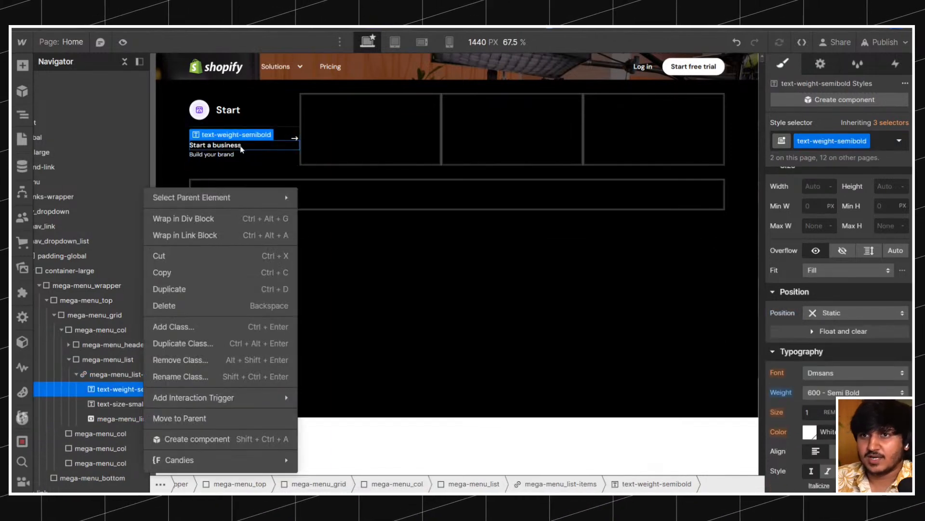
pyautogui.click(183, 218)
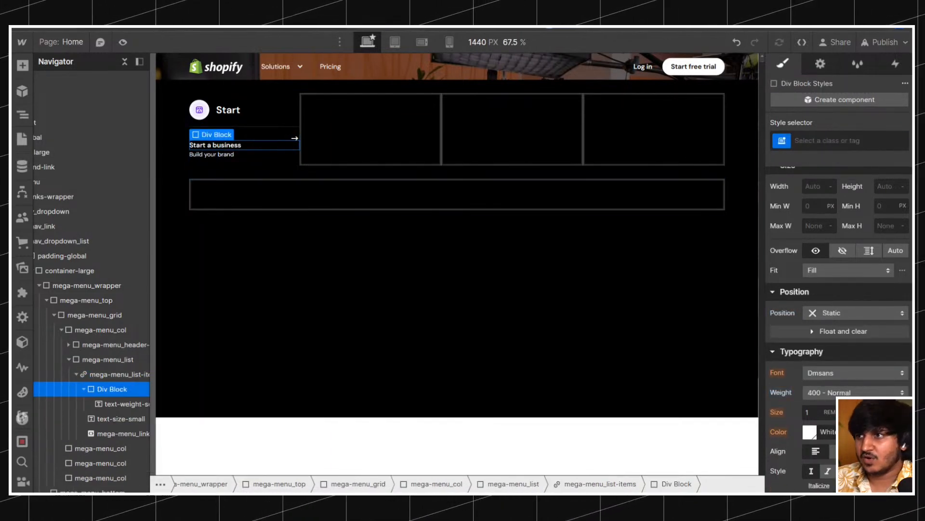
pyautogui.hotkey('ctrl', 'Return')
pyautogui.hotkey('ctrl', 'v')
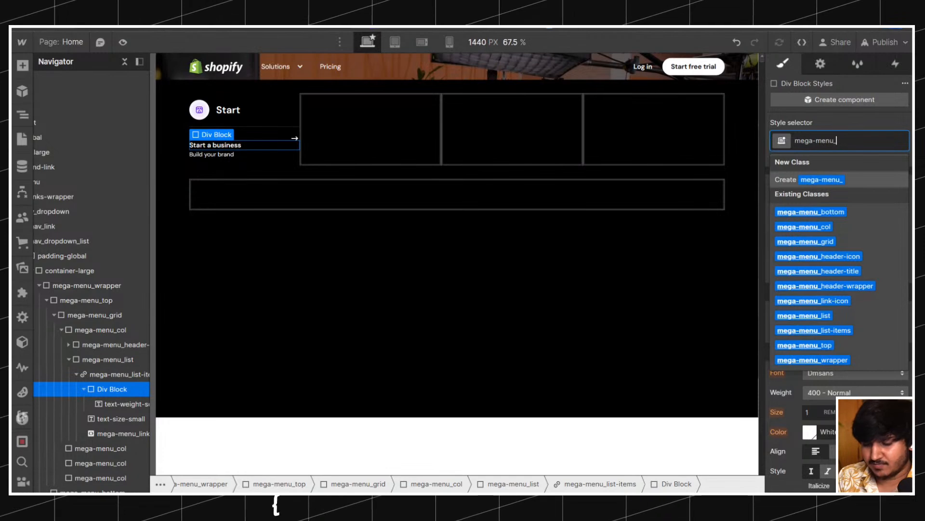
pyautogui.write('list-')
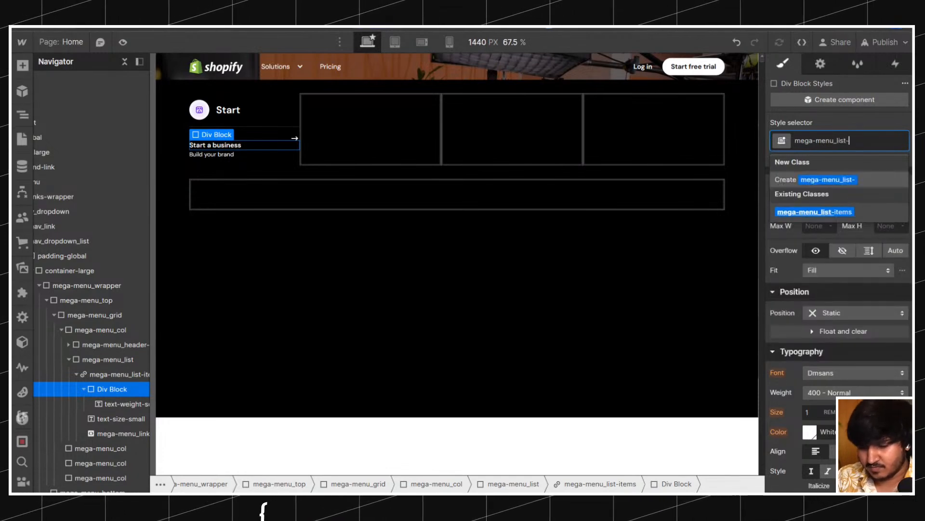
pyautogui.write('title')
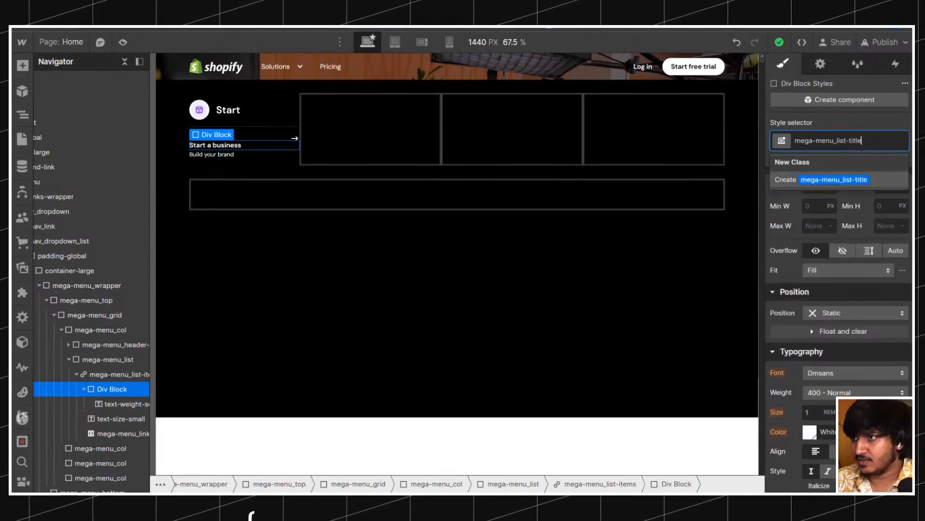
pyautogui.write('-wrapper')
pyautogui.press('Return')
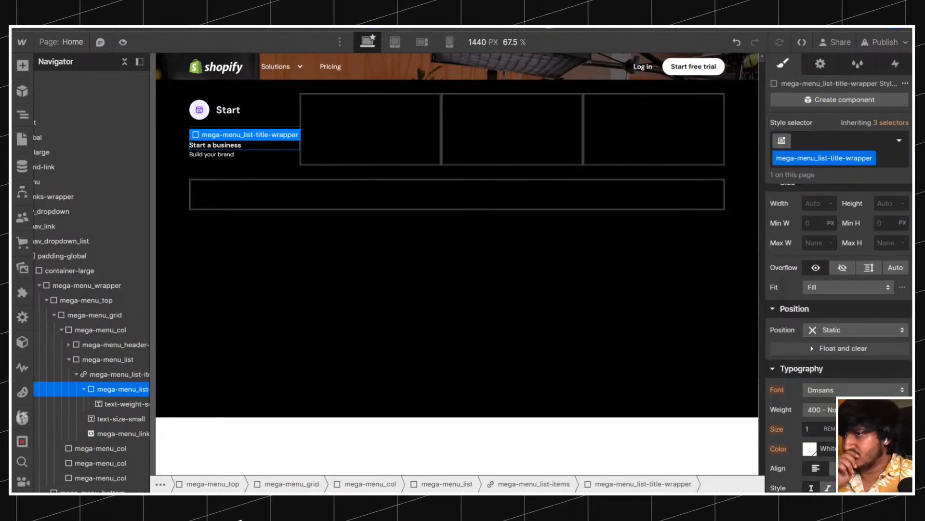
# Rename the title wrapper's class to mega-menu_link-title-wrapper.
pyautogui.click(830, 158)
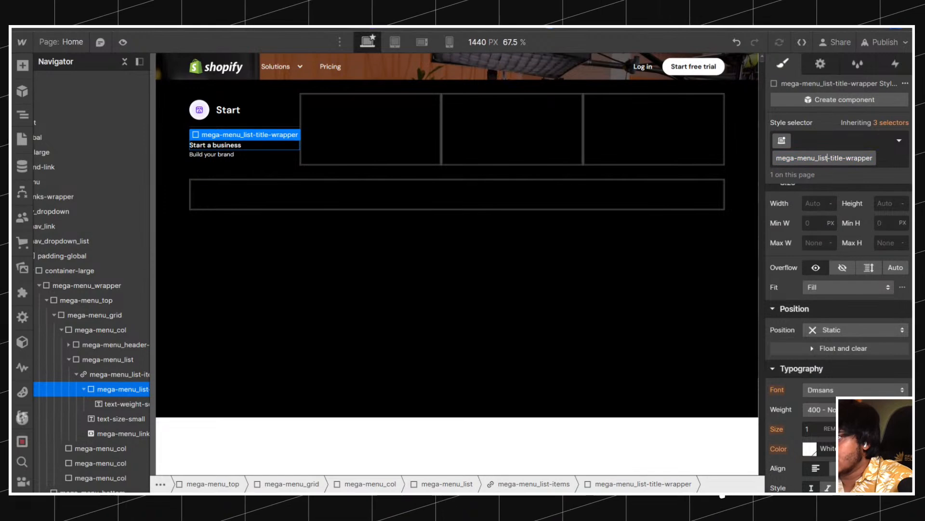
pyautogui.press('BackSpace')
pyautogui.press('BackSpace')
pyautogui.press('BackSpace')
pyautogui.press('BackSpace')
pyautogui.press('BackSpace')
pyautogui.write('link')
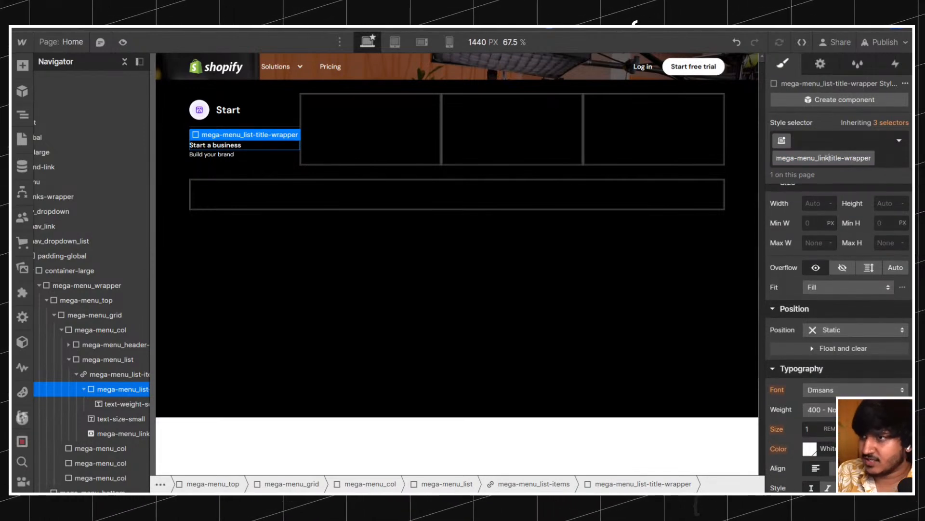
pyautogui.write('-')
pyautogui.press('Return')
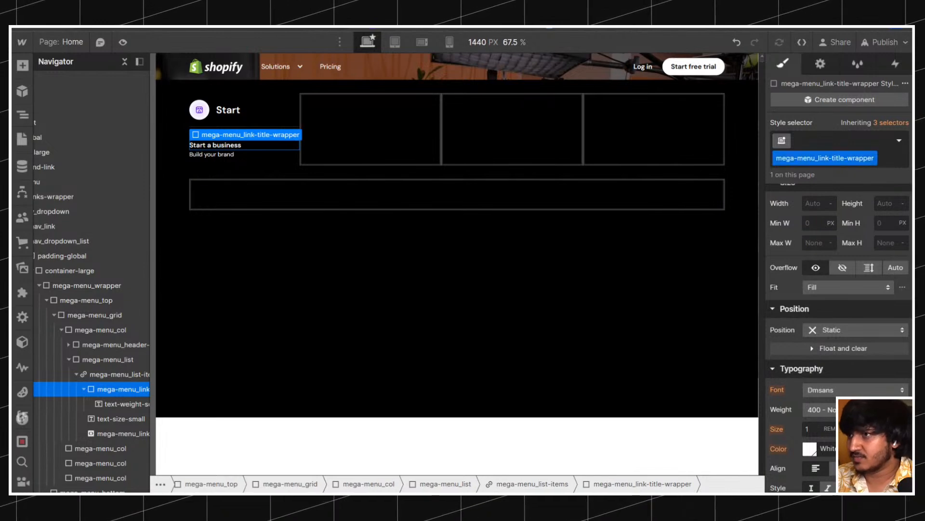
# Set the title wrapper's position to Relative and reset the canvas to the base desktop breakpoint.
pyautogui.scroll(3, 862, 347)
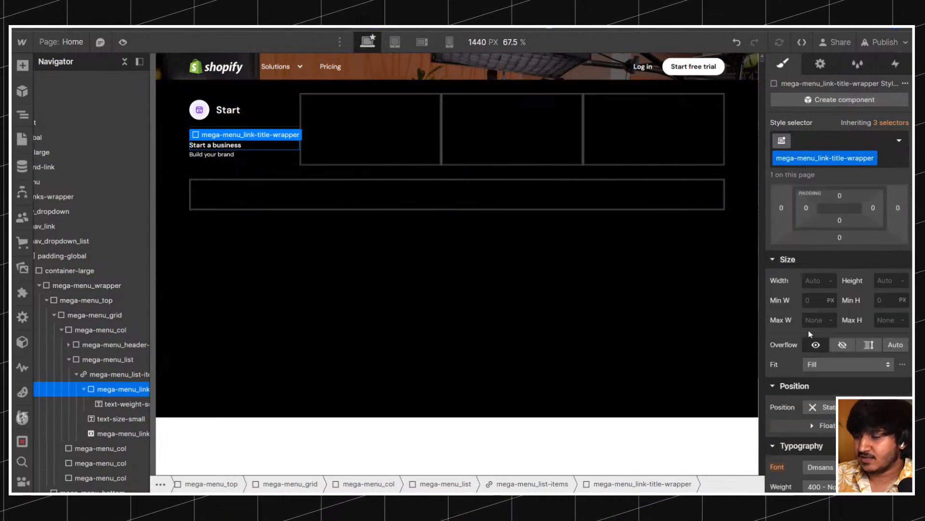
pyautogui.scroll(-5, 840, 351)
pyautogui.click(856, 252)
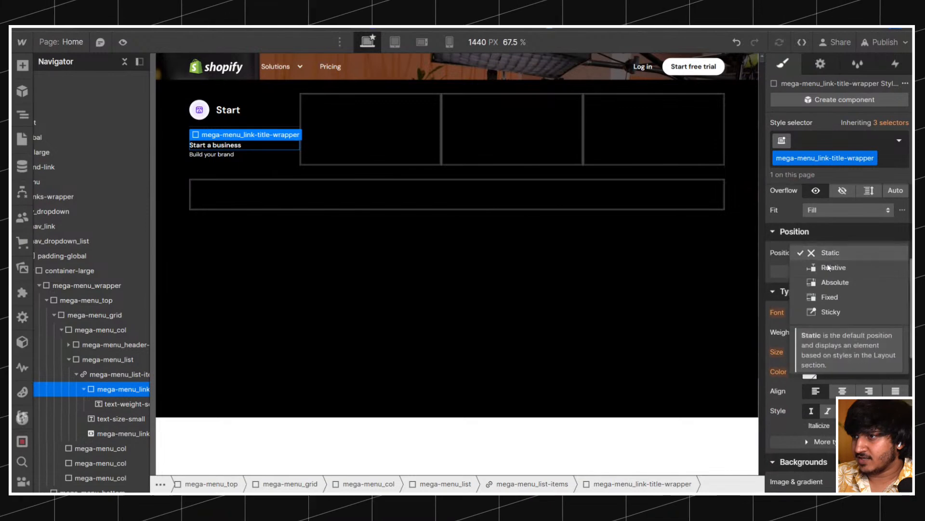
pyautogui.click(839, 267)
pyautogui.click(365, 44)
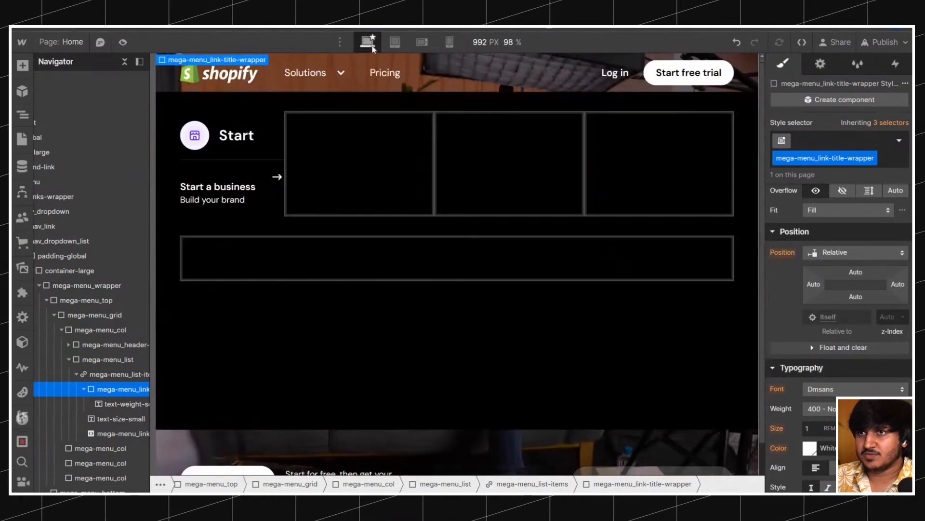
# Move the mega-menu_link-icon element into the title wrapper, directly below the semibold title text.
pyautogui.click(118, 404)
pyautogui.click(114, 433)
pyautogui.moveTo(114, 433); pyautogui.dragTo(103, 414)
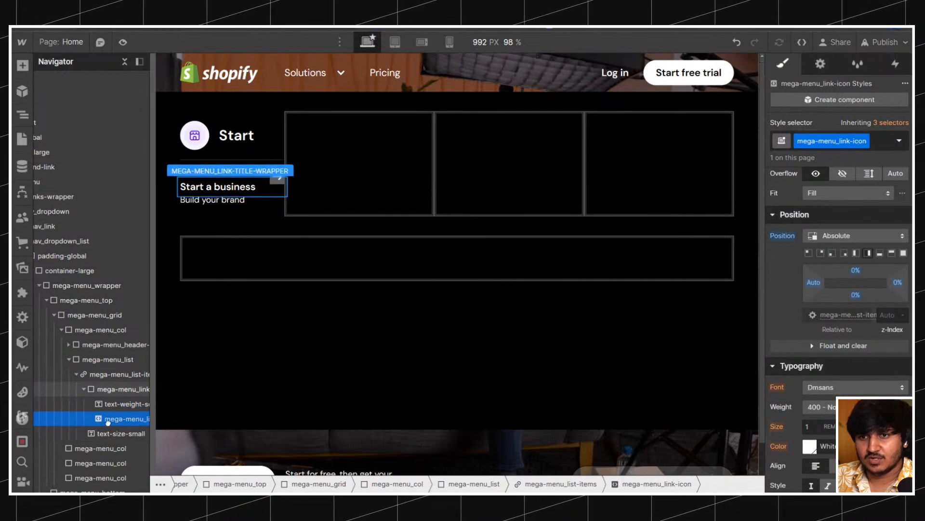
# Make mega-menu_list-items a vertical flex layout with its children aligned to the start.
pyautogui.click(126, 388)
pyautogui.click(115, 374)
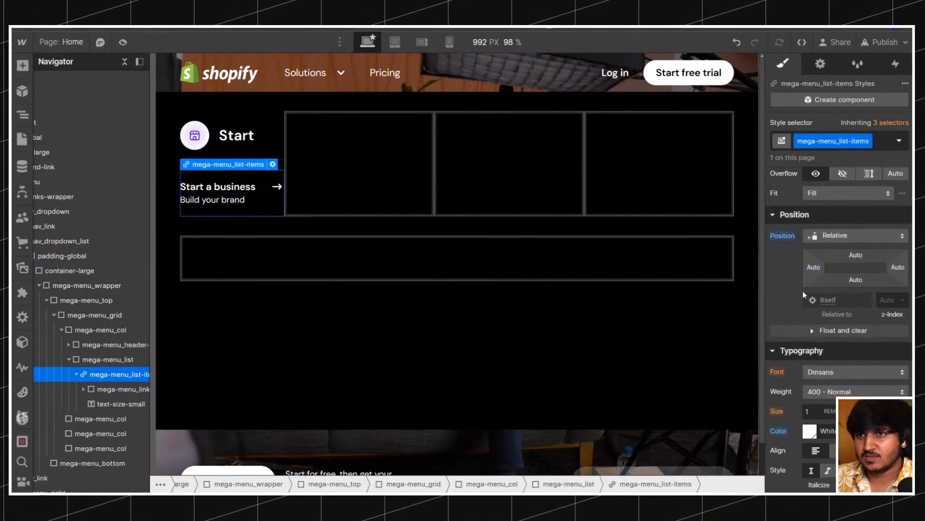
pyautogui.click(829, 197)
pyautogui.click(812, 240)
pyautogui.click(869, 220)
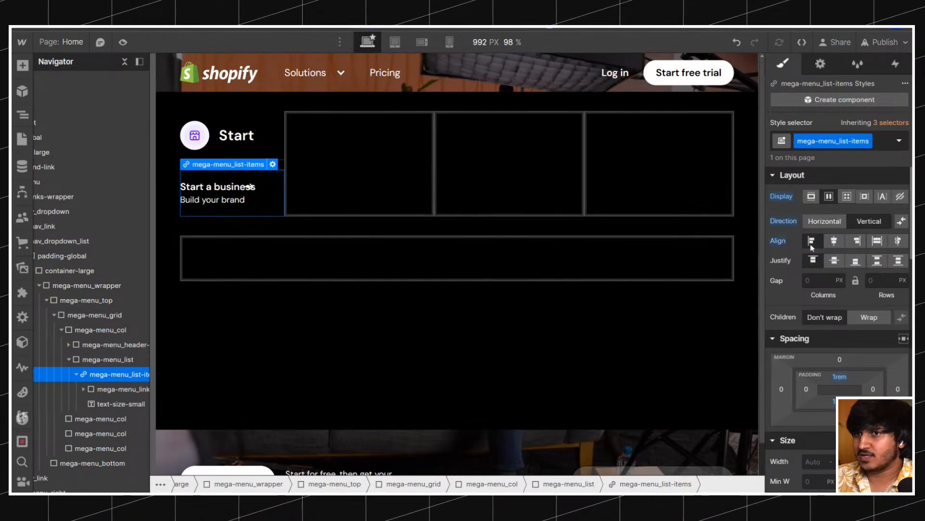
# Add a Move transform to the arrow icon in the title wrapper, shifting it 100% along the X axis.
pyautogui.click(246, 188)
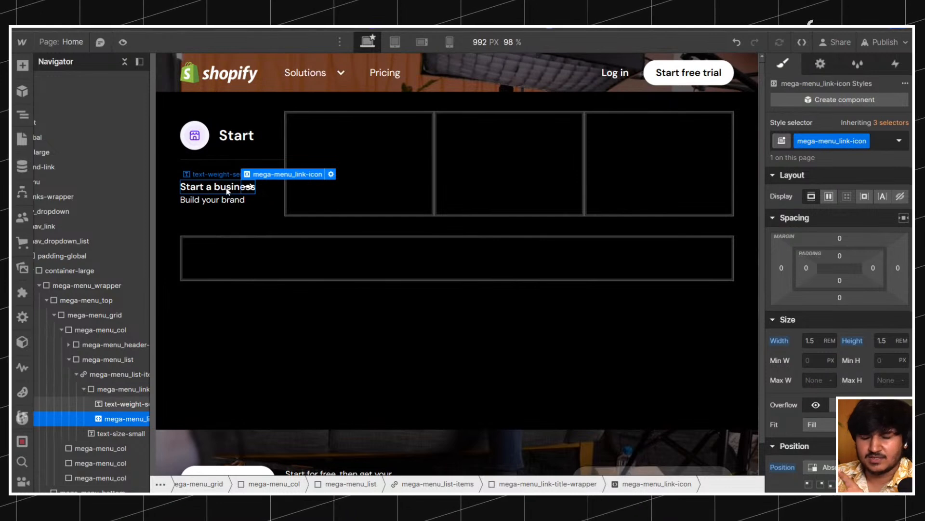
pyautogui.click(228, 192)
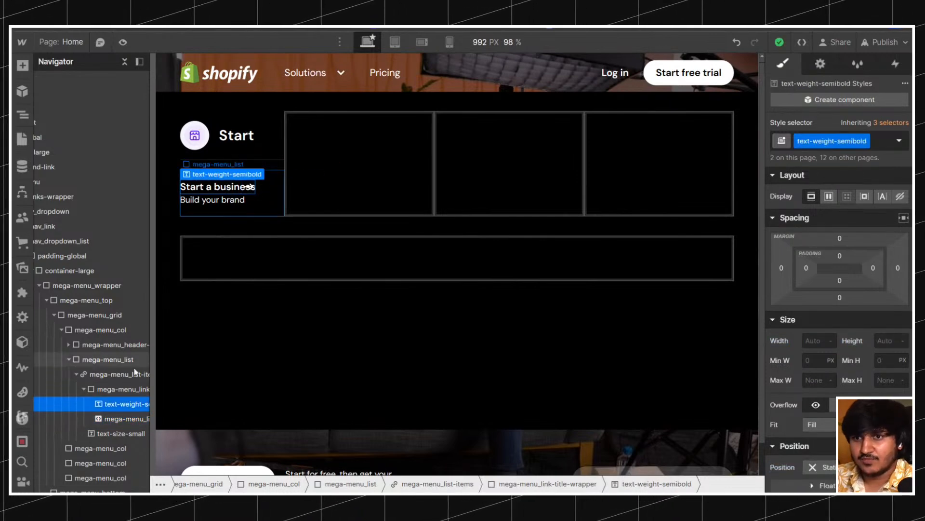
pyautogui.click(134, 388)
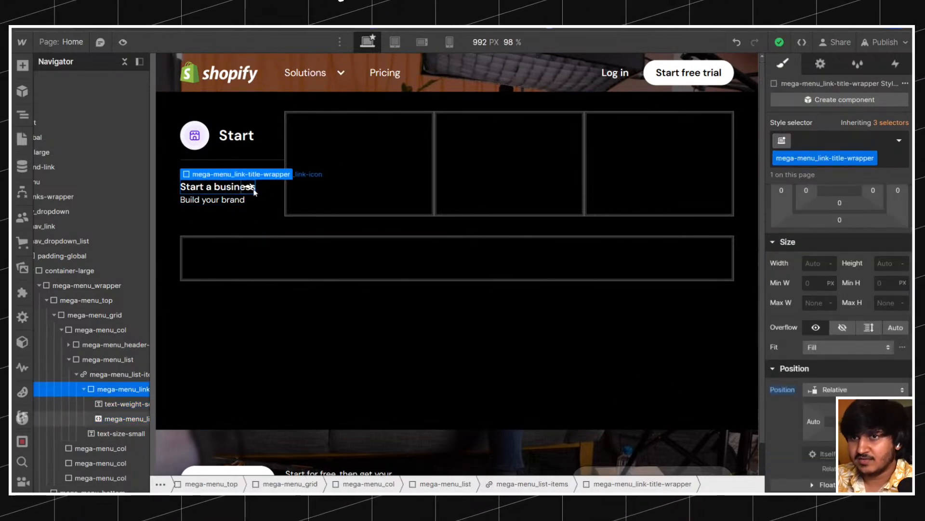
pyautogui.click(253, 190)
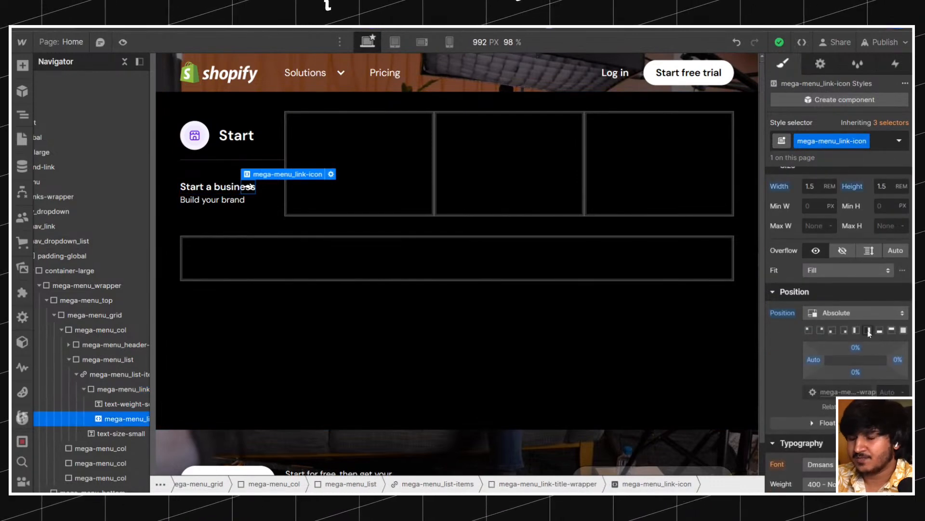
pyautogui.scroll(-10, 869, 333)
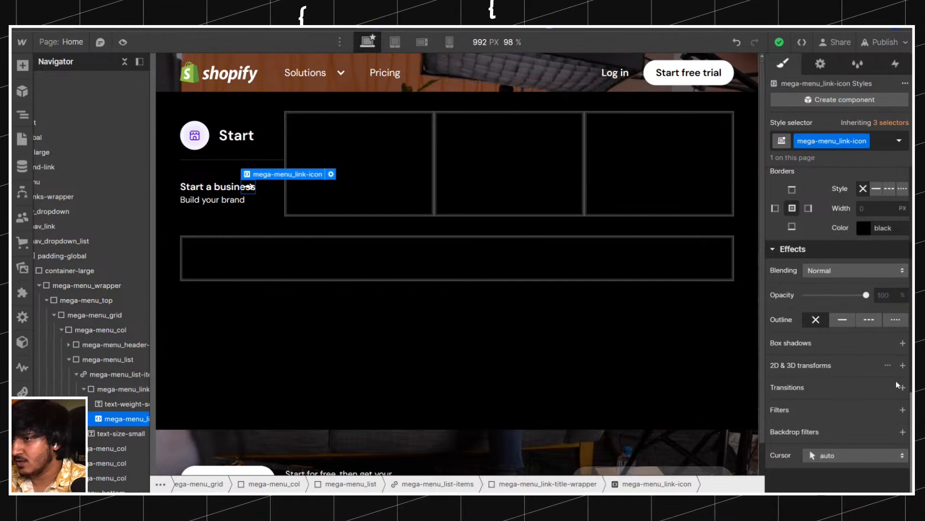
pyautogui.click(903, 365)
pyautogui.moveTo(827, 429); pyautogui.dragTo(830, 429)
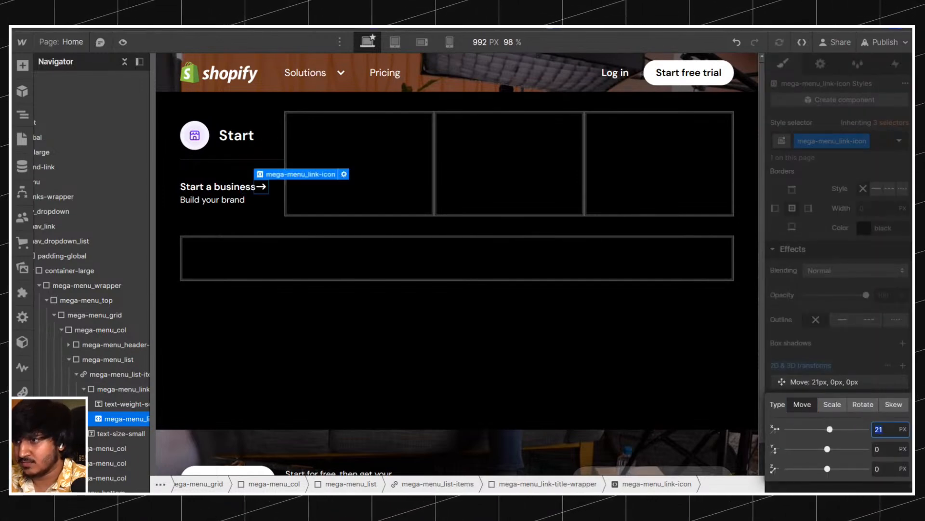
pyautogui.write('%')
pyautogui.press('Return')
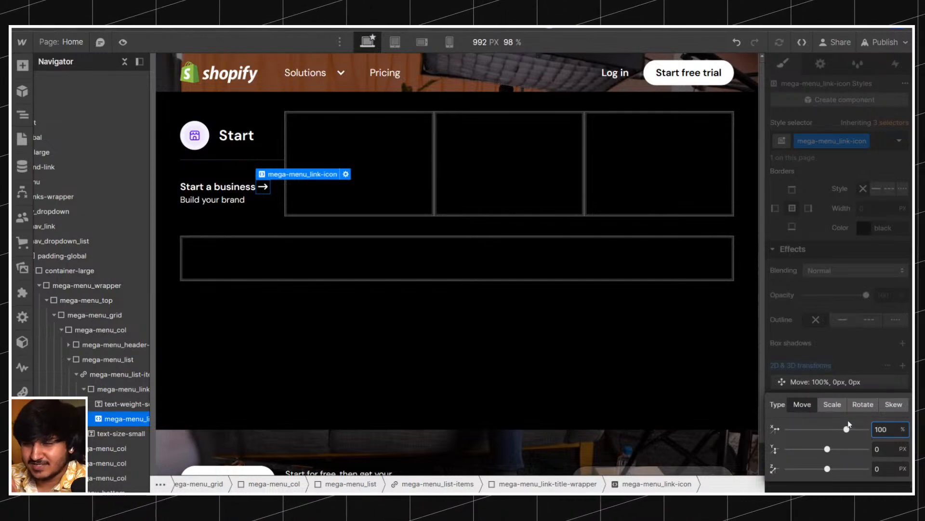
# Set the arrow icon's X move to 0% and its opacity to 0%.
pyautogui.write('0')
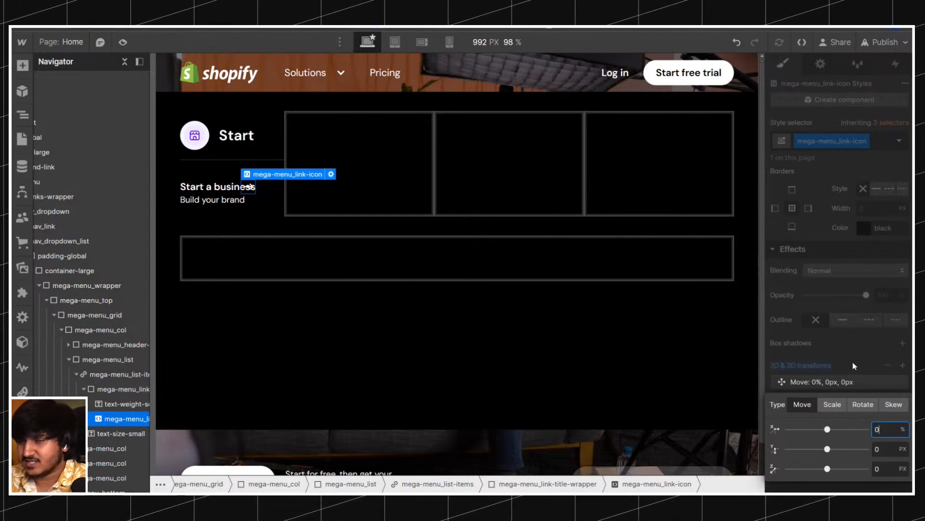
pyautogui.click(849, 345)
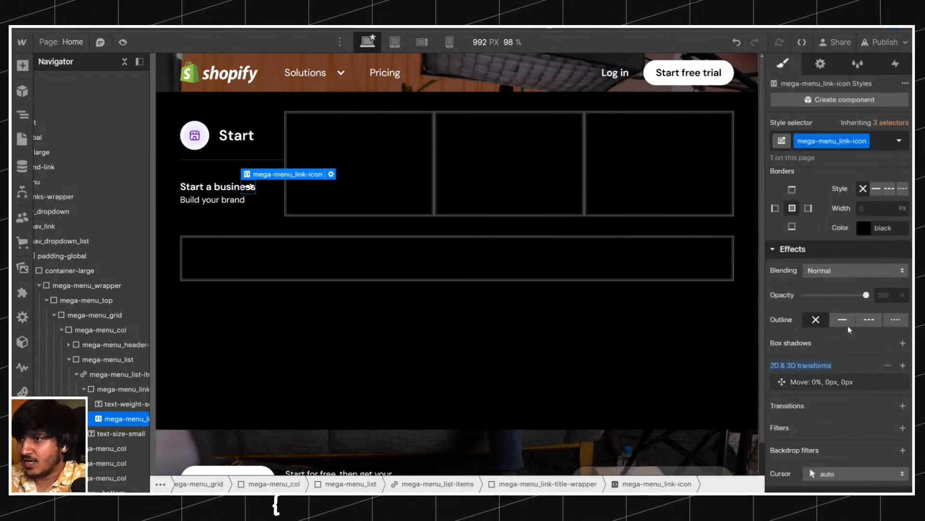
pyautogui.moveTo(843, 302); pyautogui.dragTo(758, 300)
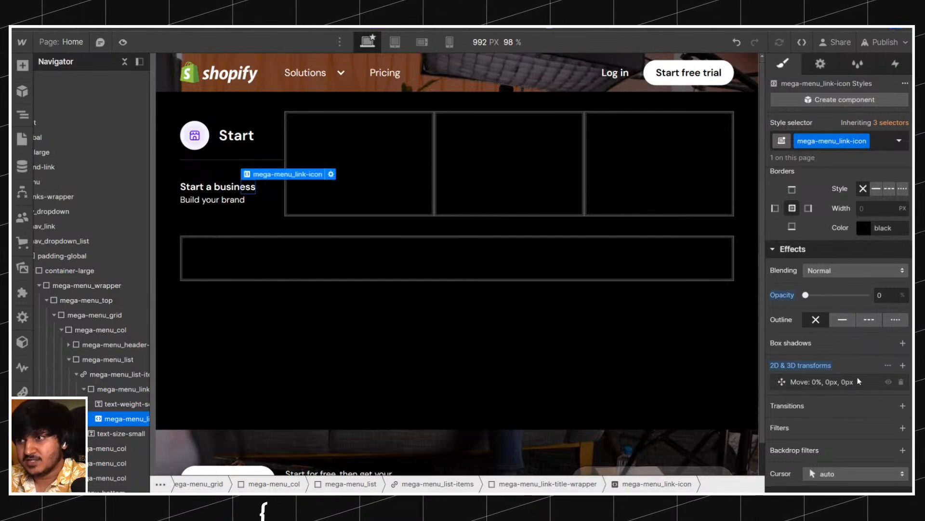
# Set the arrow icon's X move to 100% and its opacity to 100%.
pyautogui.click(843, 381)
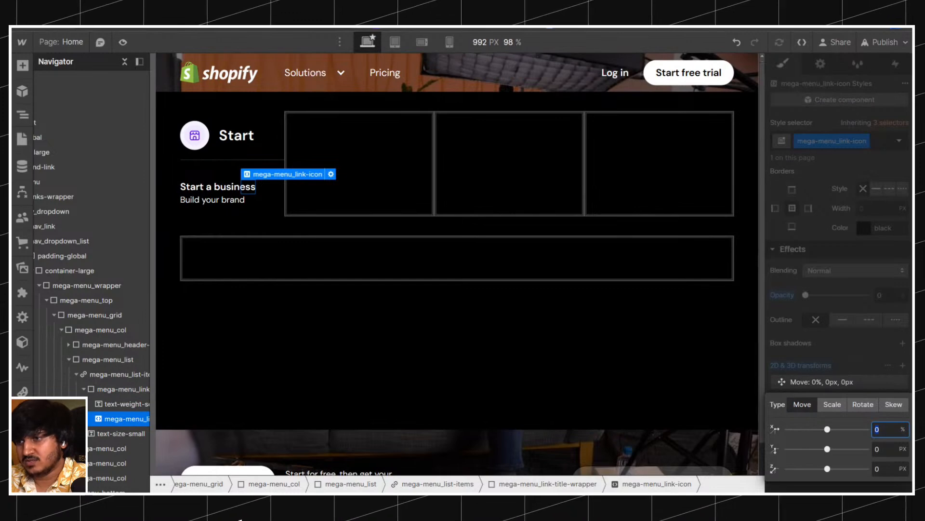
pyautogui.click(840, 364)
pyautogui.click(836, 380)
pyautogui.write('100')
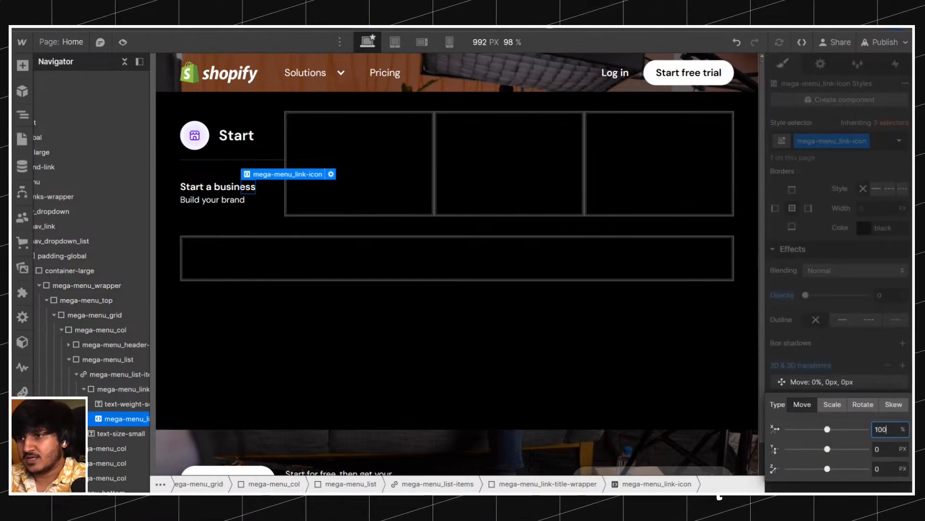
pyautogui.press('Return')
pyautogui.click(827, 342)
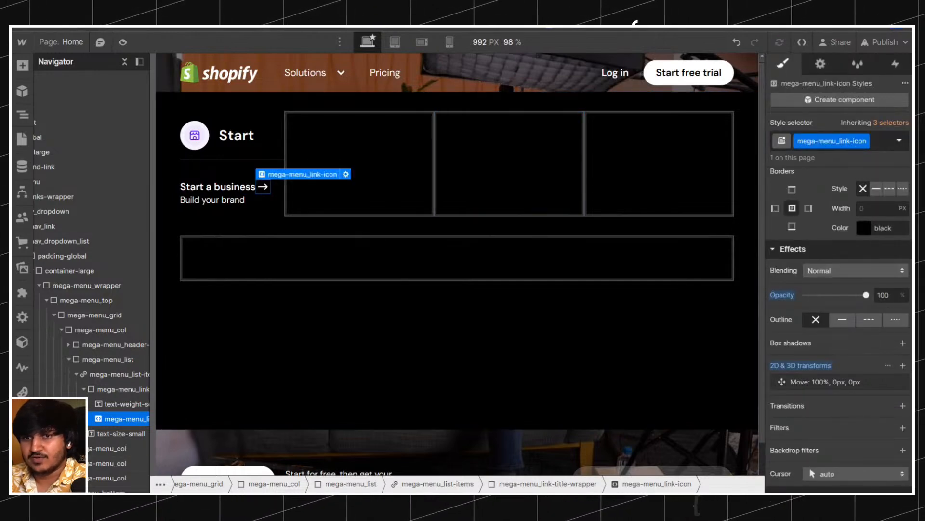
# Copy the CSS of mega-menu_link-icon from the CSS Preview.
pyautogui.scroll(-2, 121, 404)
pyautogui.hotkey('ctrl', '-')
pyautogui.click(21, 481)
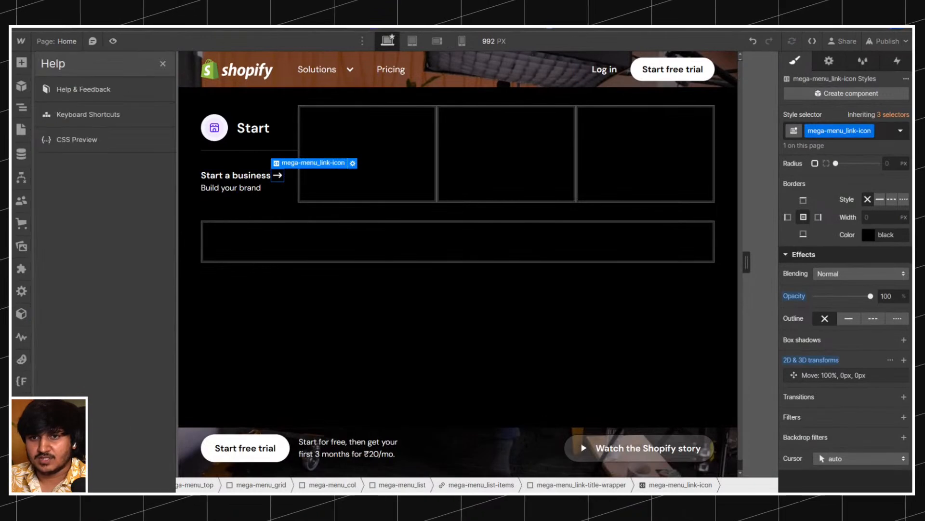
pyautogui.click(105, 139)
pyautogui.click(146, 220)
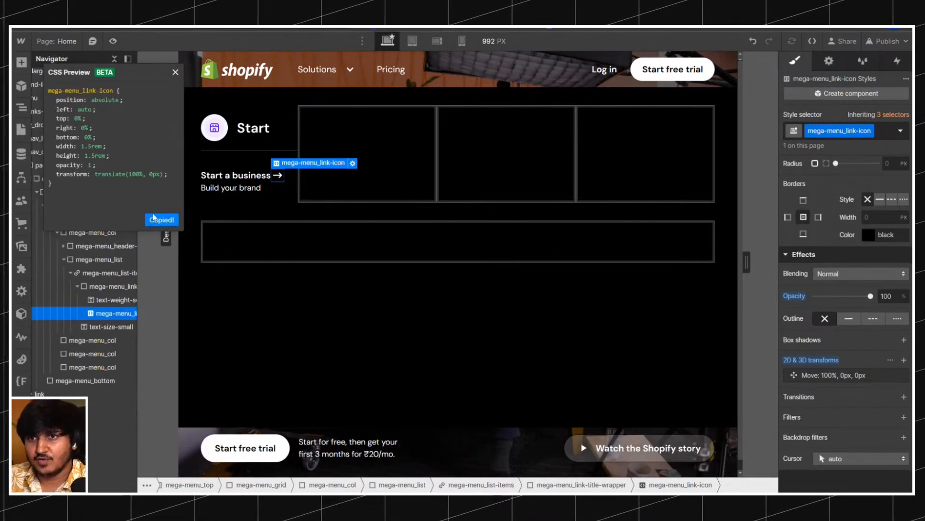
pyautogui.press('Escape')
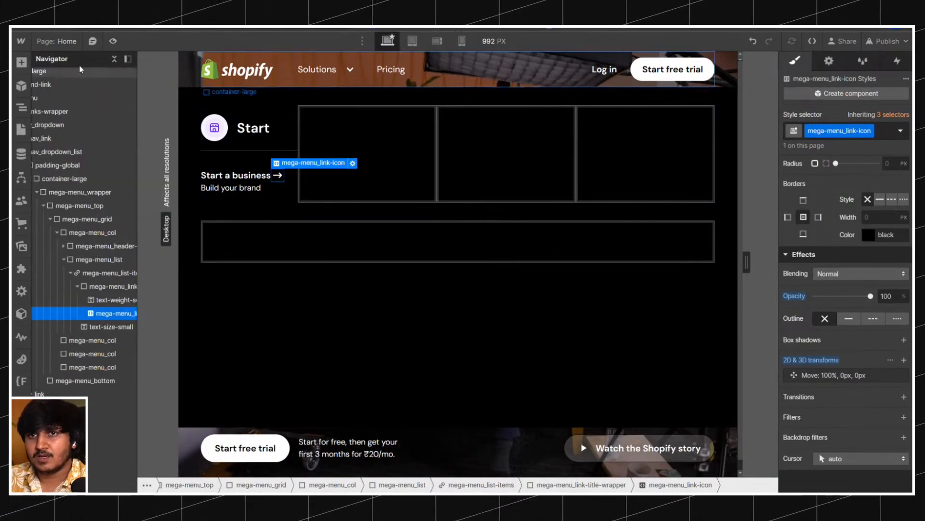
# Open the custom code of the Global Styles component and add a "/* Site Codes */" comment after the .padding-vertical rule.
pyautogui.click(114, 59)
pyautogui.click(39, 87)
pyautogui.doubleClick(56, 101)
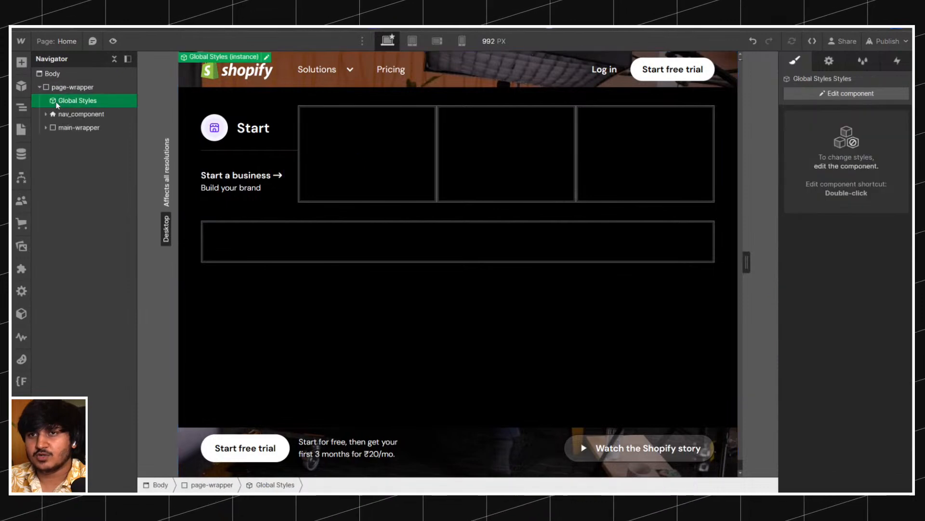
pyautogui.click(829, 64)
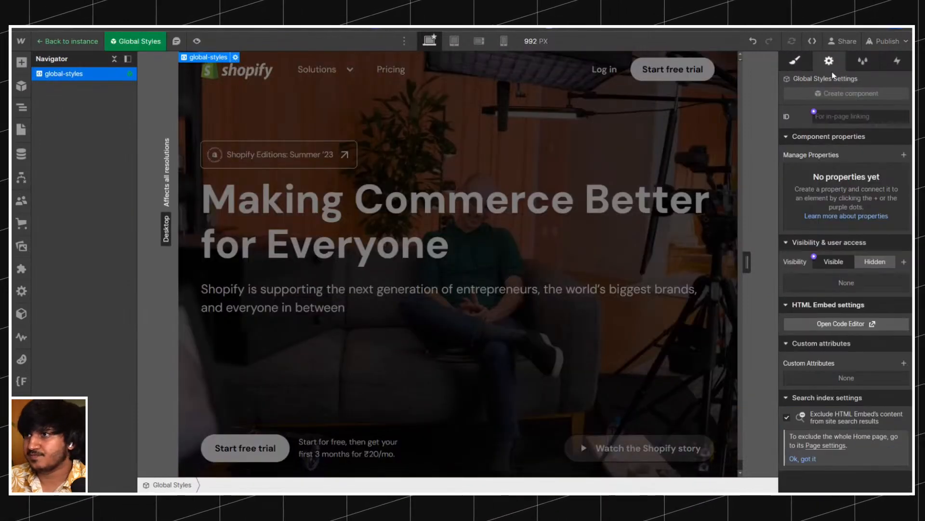
pyautogui.click(873, 324)
pyautogui.press('Return')
pyautogui.press('Return')
pyautogui.write('/* Site Codes')
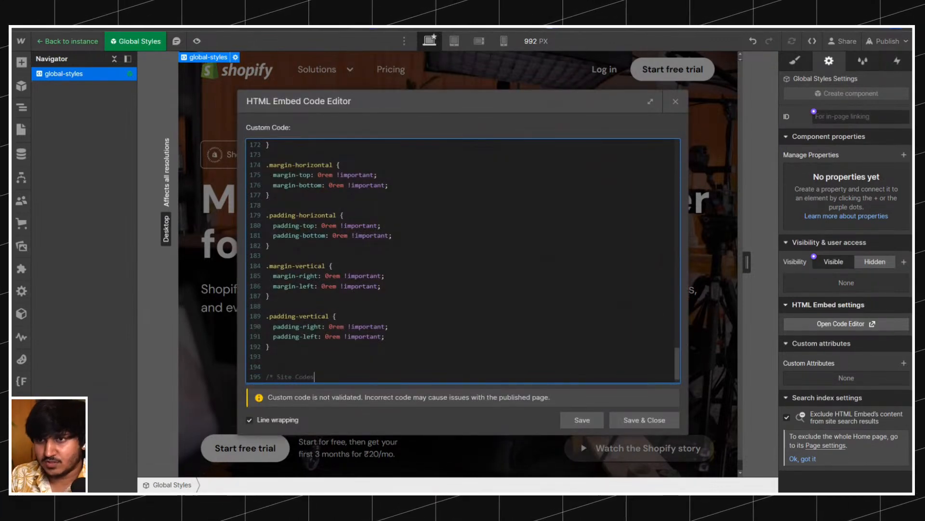
pyautogui.press('Return')
pyautogui.press('Return')
pyautogui.press('Return')
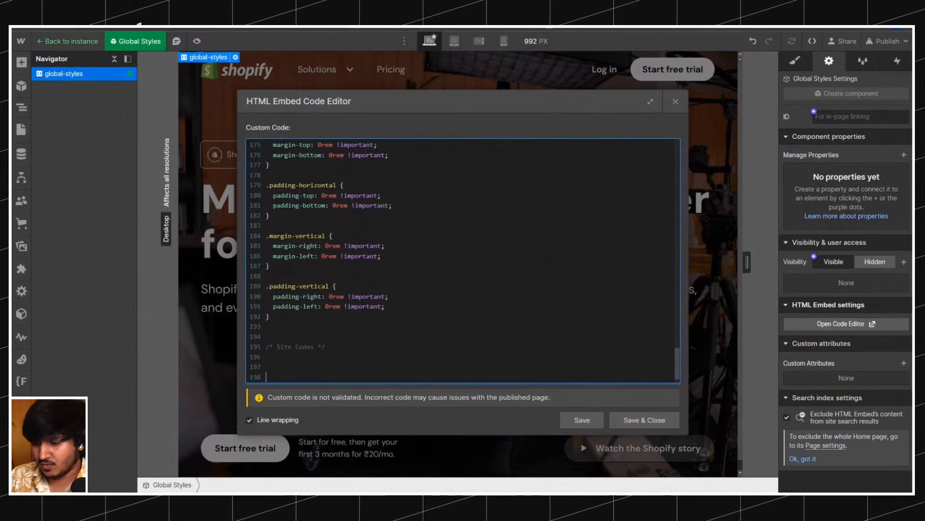
# Paste the copied .mega-menu_link-icon rule under the Site Codes comment, prefix its selector with .mega-menu_list-item, and save the code.
pyautogui.hotkey('ctrl', 'v')
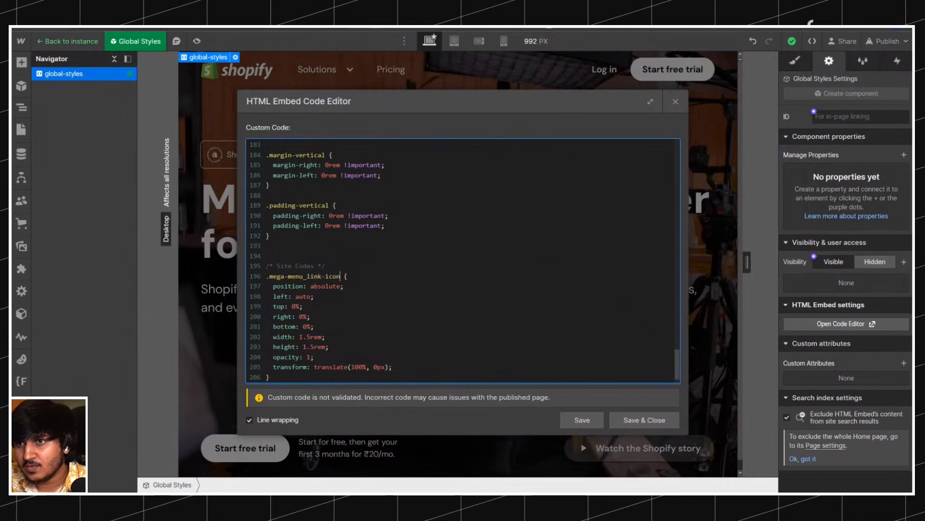
pyautogui.hotkey('ctrl', 'shift', 'Left')
pyautogui.hotkey('ctrl', 'shift', 'Left')
pyautogui.hotkey('ctrl', 'shift', 'Left')
pyautogui.hotkey('ctrl', 'shift', 'Left')
pyautogui.hotkey('ctrl', 'shift', 'Left')
pyautogui.press('Right')
pyautogui.hotkey('ctrl', 'v')
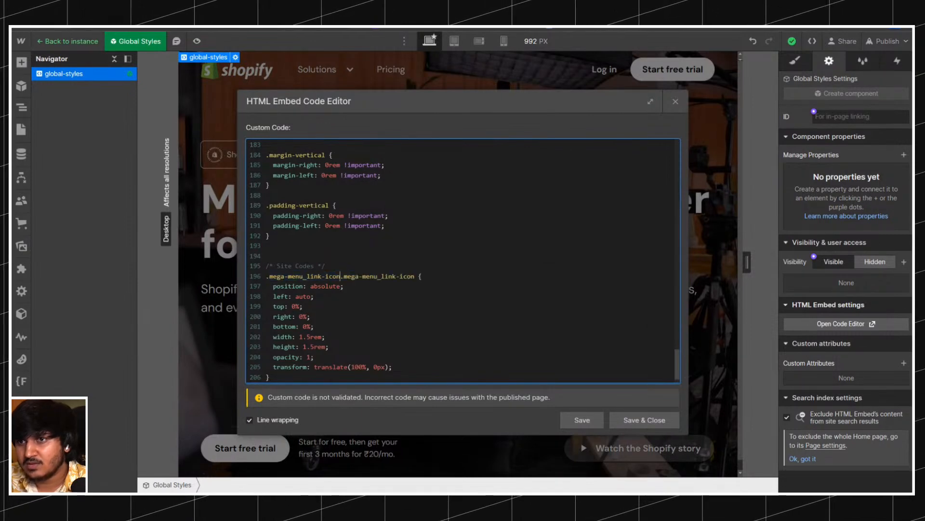
pyautogui.press('BackSpace')
pyautogui.press('BackSpace')
pyautogui.write('list-item')
pyautogui.click(632, 420)
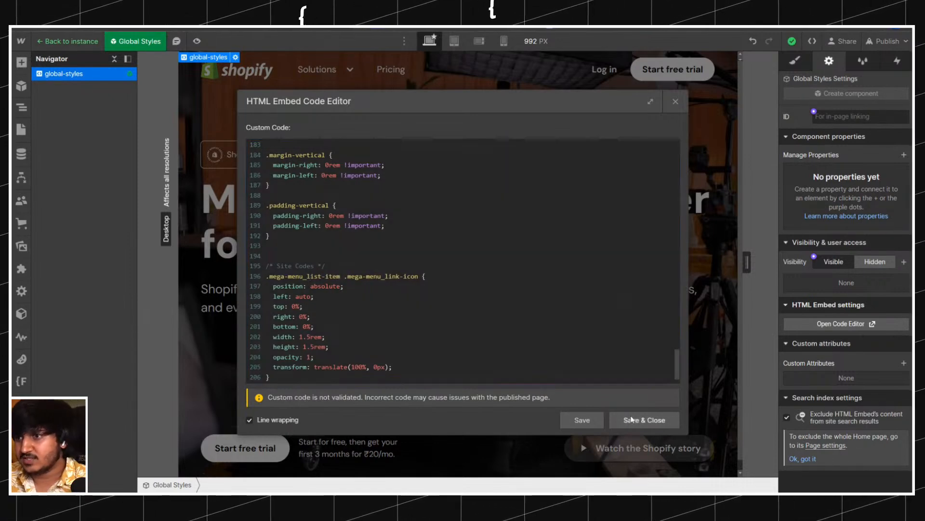
# Return to the page and show the Solutions dropdown's mega menu on the canvas.
pyautogui.doubleClick(345, 87)
pyautogui.click(337, 78)
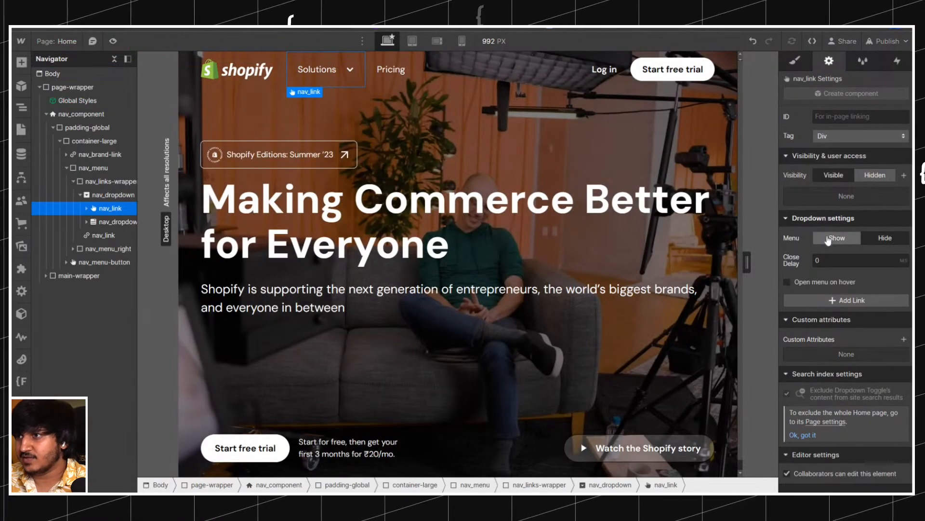
pyautogui.click(828, 238)
# Rename the class of the "Start a business" link block from mega-menu_list-items to mega-menu_list-item.
pyautogui.click(256, 164)
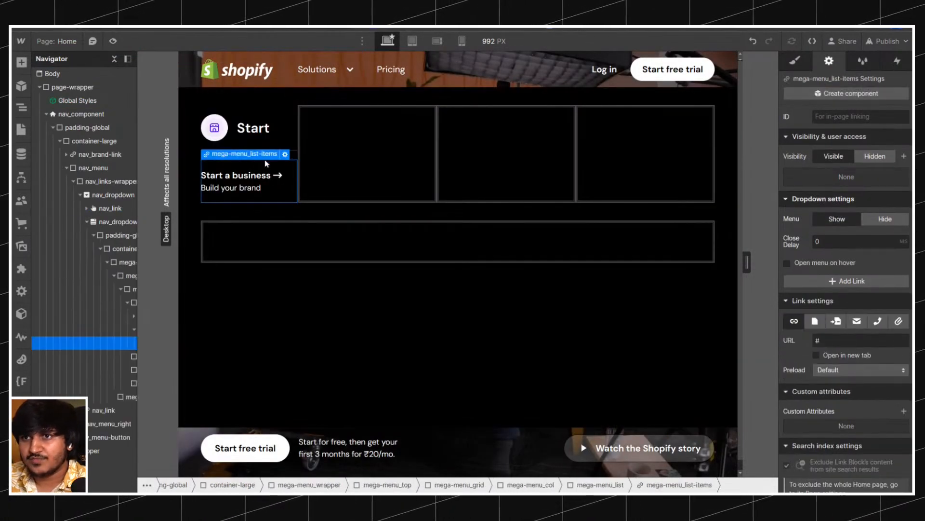
pyautogui.press('s')
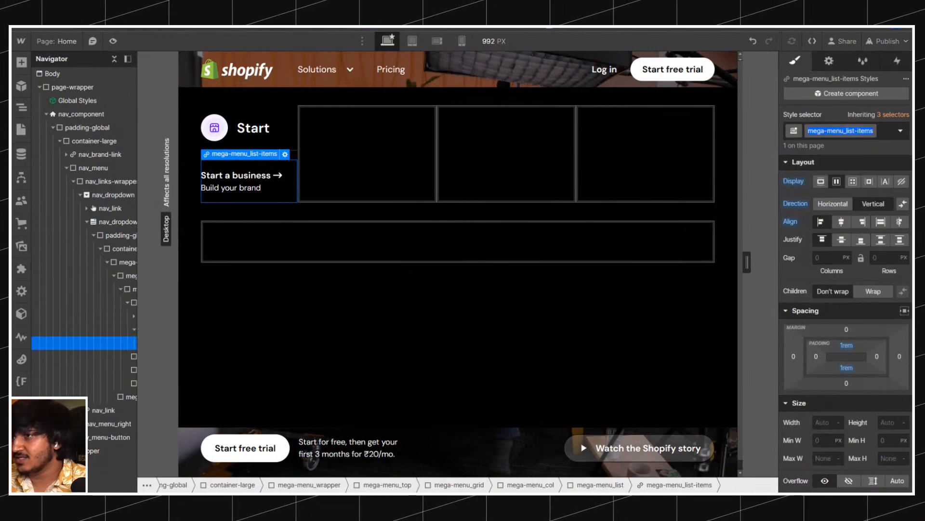
pyautogui.press('Right')
pyautogui.press('BackSpace')
pyautogui.press('BackSpace')
pyautogui.press('BackSpace')
pyautogui.press('BackSpace')
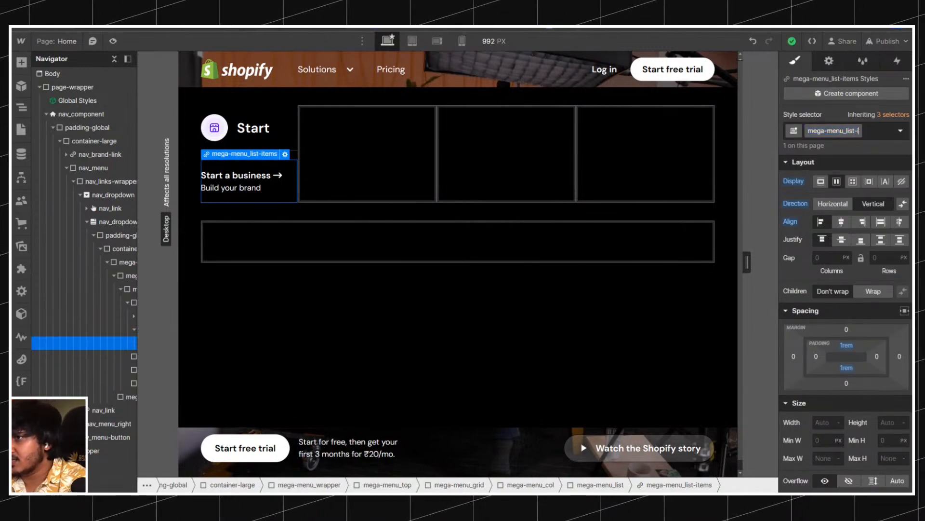
pyautogui.press('BackSpace')
pyautogui.press('BackSpace')
pyautogui.write('-item')
pyautogui.press('Return')
pyautogui.click(885, 131)
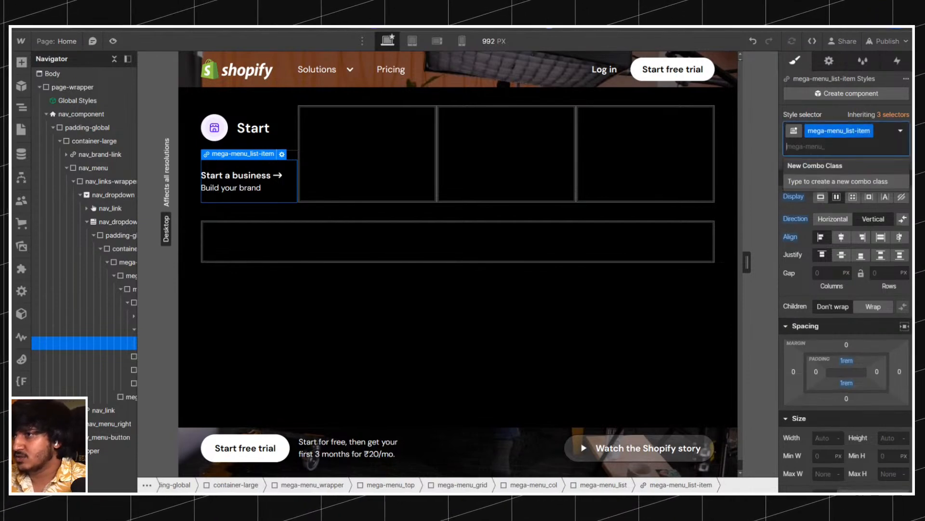
pyautogui.press('Escape')
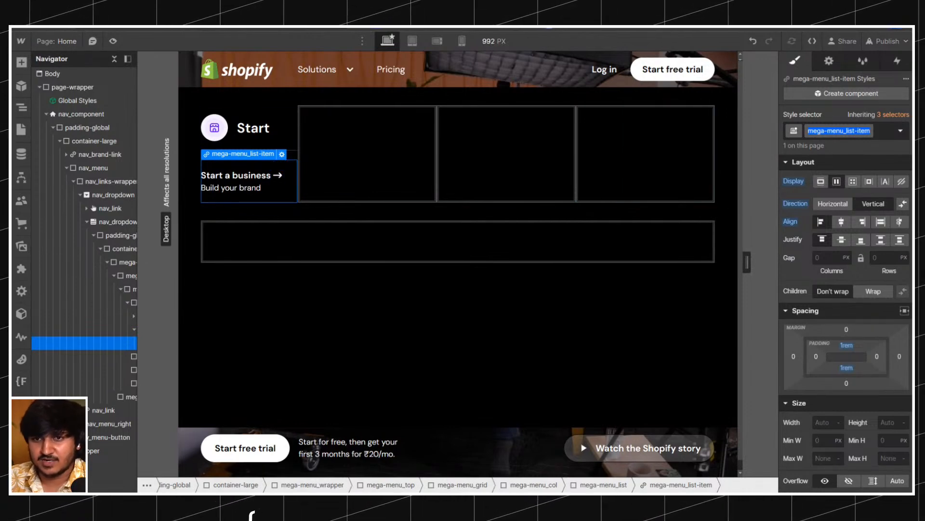
# In the Global Styles code, delete the position, left, top, right, bottom, width and height declarations from the .mega-menu_link-icon rule.
pyautogui.doubleClick(94, 103)
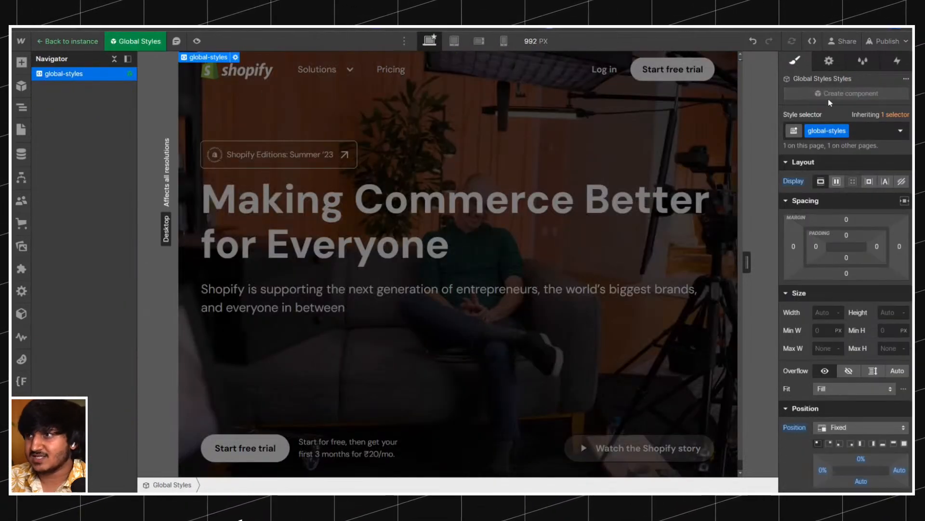
pyautogui.click(829, 324)
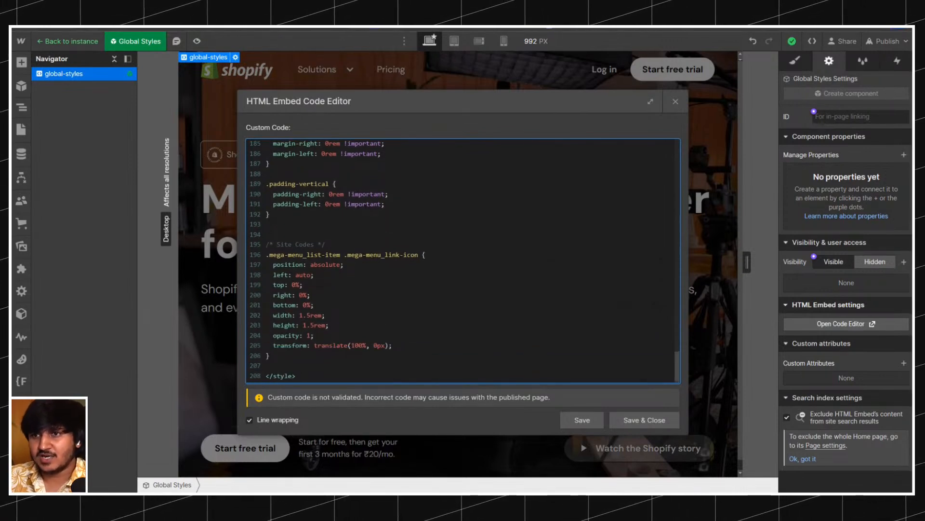
pyautogui.moveTo(340, 254); pyautogui.dragTo(284, 254)
pyautogui.hotkey('ctrl', 'v')
pyautogui.write('.')
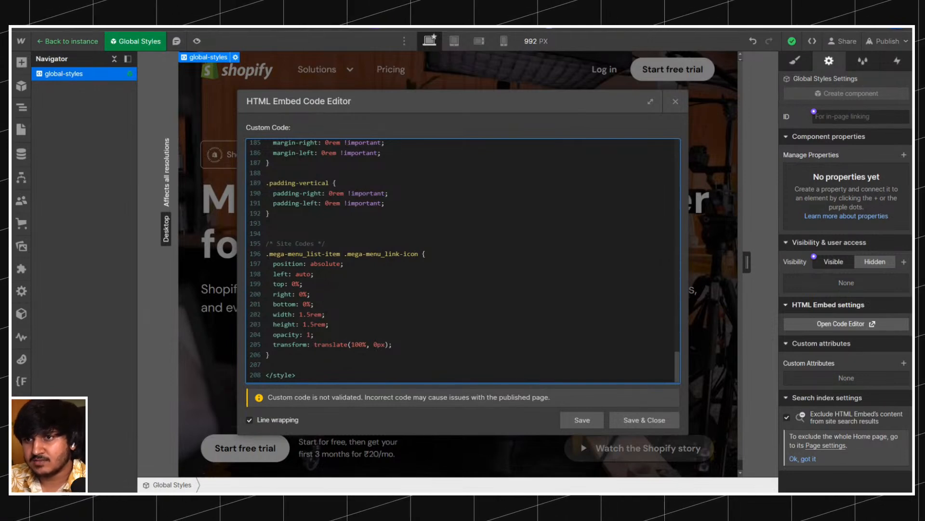
pyautogui.moveTo(329, 324); pyautogui.dragTo(205, 267)
pyautogui.press('BackSpace')
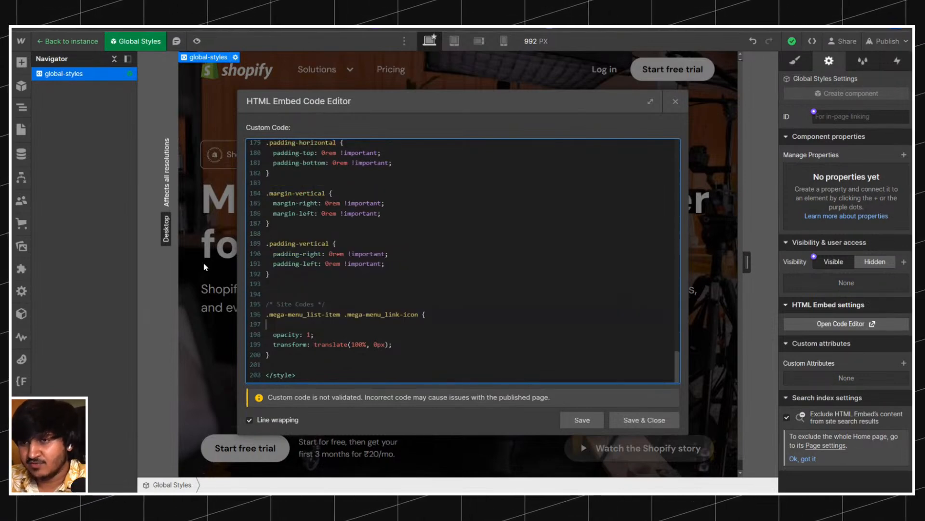
pyautogui.press('BackSpace')
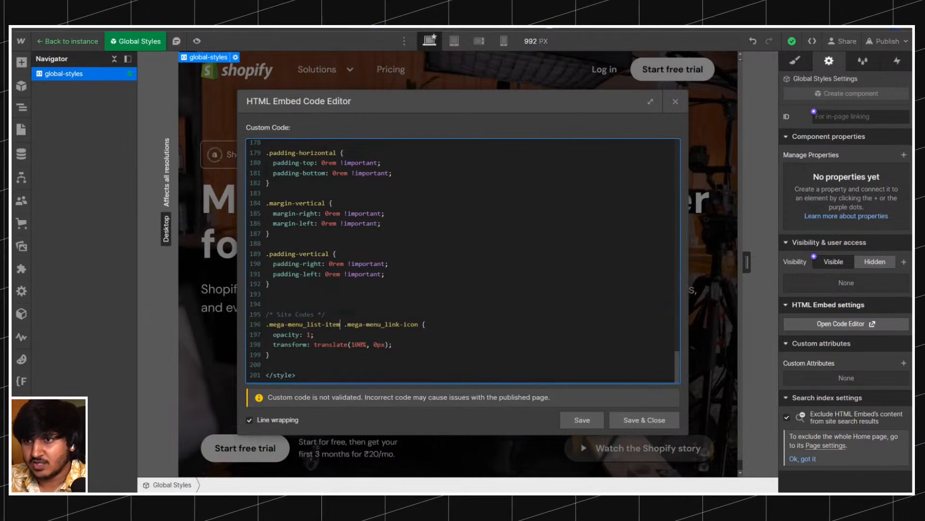
# Add :hover to .mega-menu_list-item in the icon rule's selector and save the custom code.
pyautogui.write(':hover')
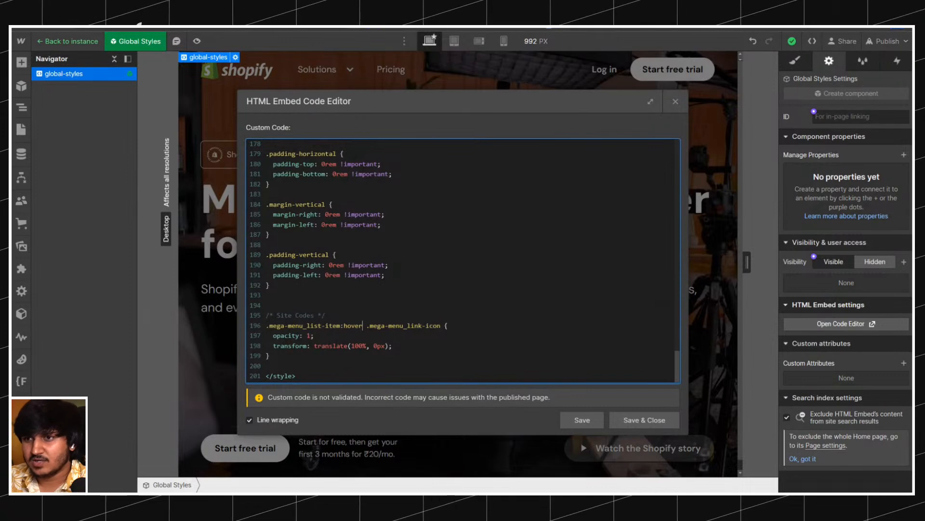
pyautogui.doubleClick(353, 325)
pyautogui.click(314, 335)
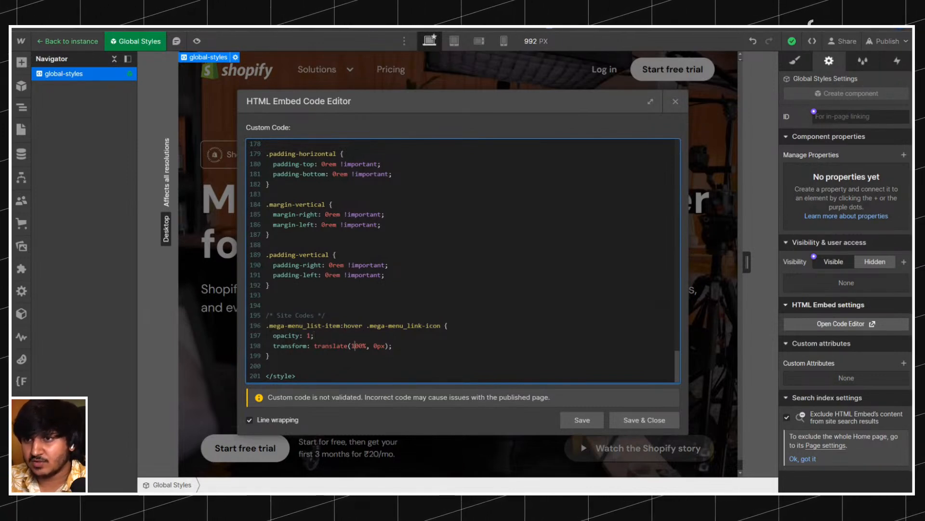
pyautogui.moveTo(366, 325); pyautogui.dragTo(441, 326)
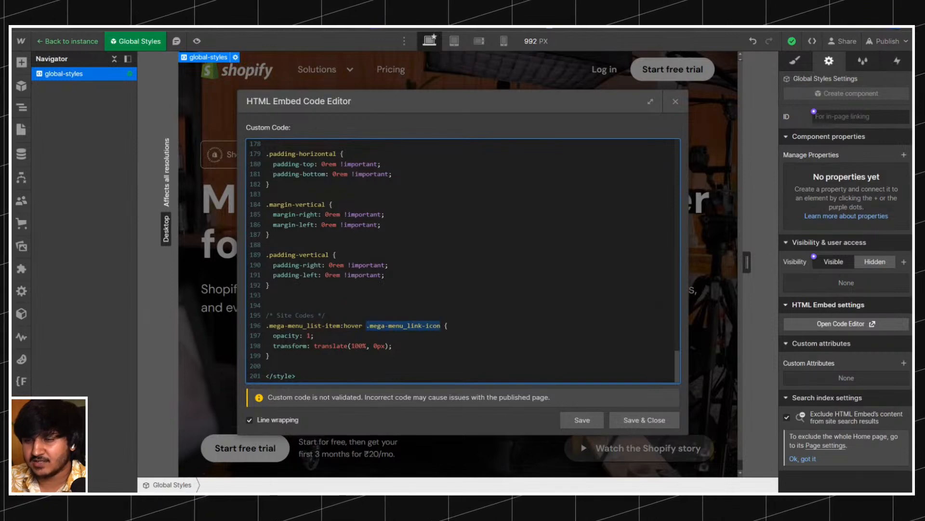
pyautogui.click(644, 420)
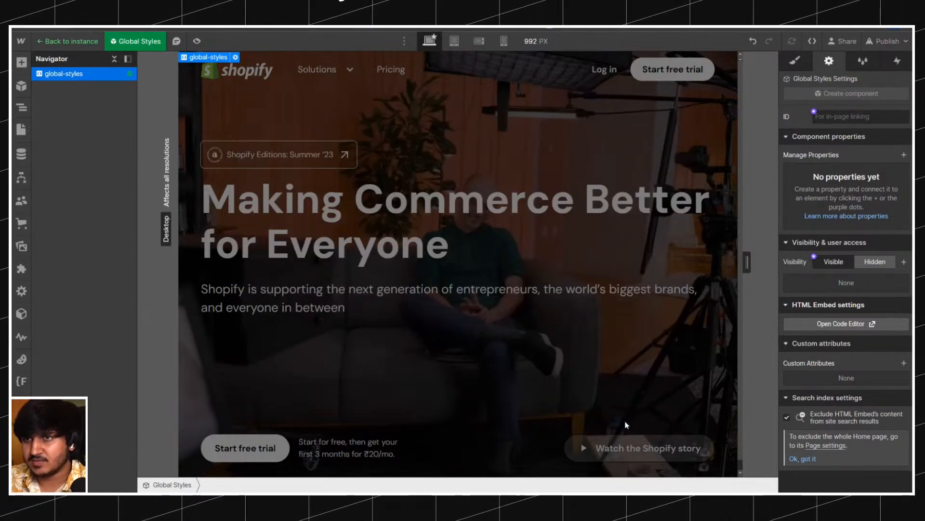
# Go back to the page and show the Solutions mega menu again for editing.
pyautogui.press('Escape')
pyautogui.click(337, 77)
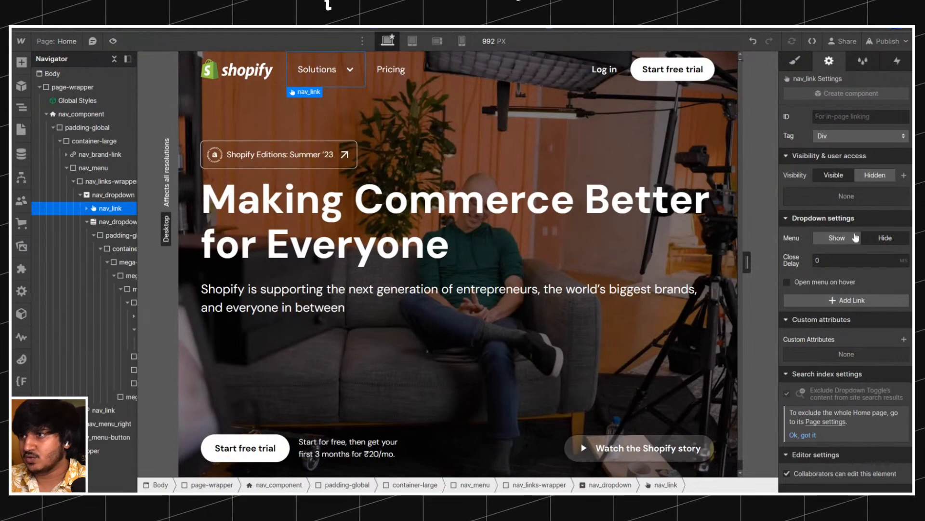
pyautogui.click(837, 238)
# Add a 100 ms Opacity transition to the mega-menu_link-icon arrow beside "Start a business".
pyautogui.press('s')
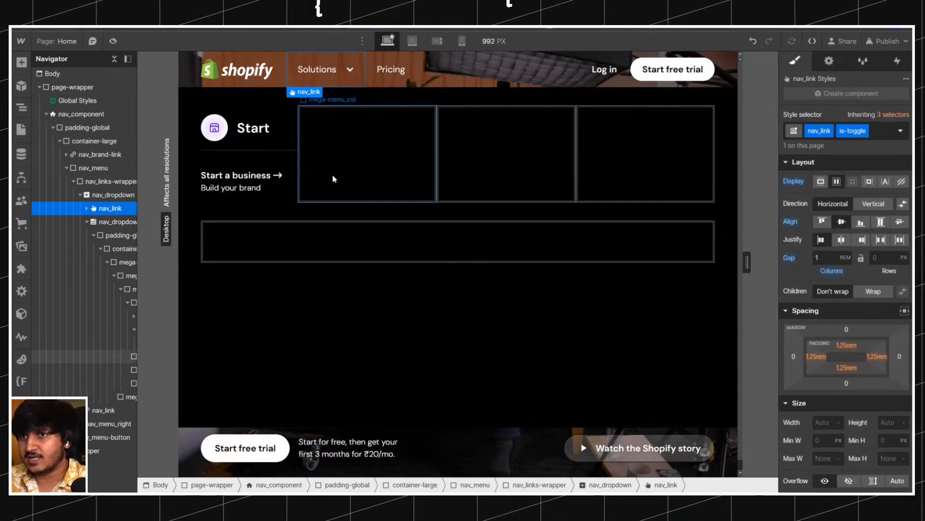
pyautogui.click(278, 175)
pyautogui.scroll(-5, 858, 259)
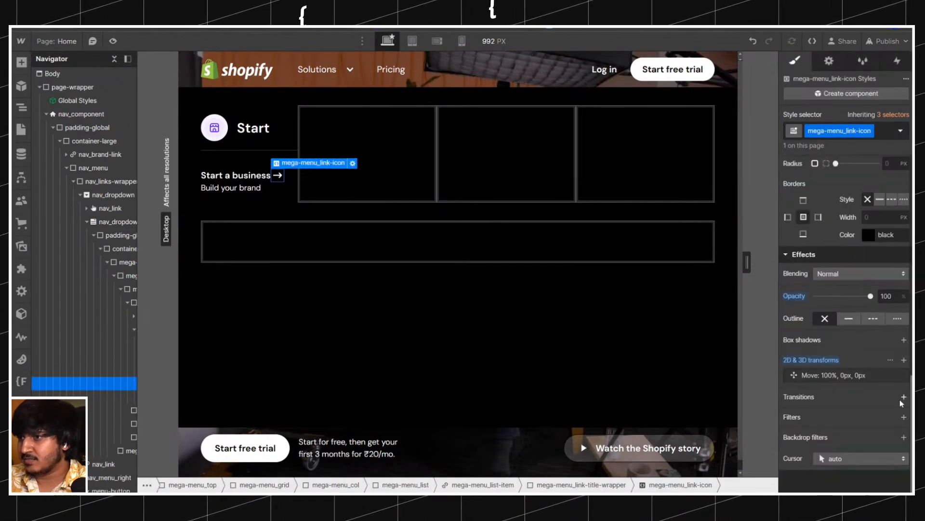
pyautogui.click(853, 412)
pyautogui.click(853, 436)
pyautogui.click(790, 412)
pyautogui.click(879, 455)
pyautogui.press('Return')
pyautogui.click(834, 392)
# Set the arrow icon's default opacity to 0% and its X move to 0%.
pyautogui.moveTo(871, 296); pyautogui.dragTo(813, 296)
pyautogui.click(833, 375)
pyautogui.click(885, 418)
pyautogui.write('0')
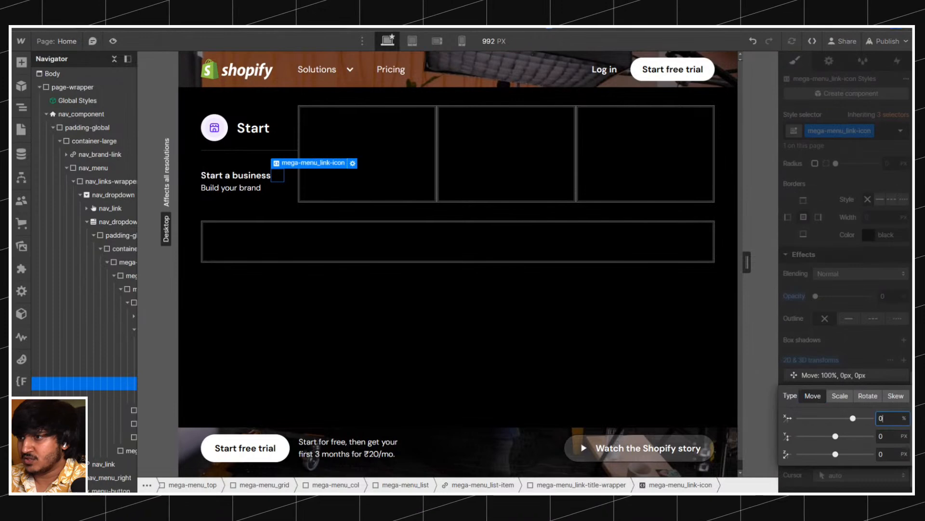
pyautogui.press('Return')
pyautogui.click(851, 361)
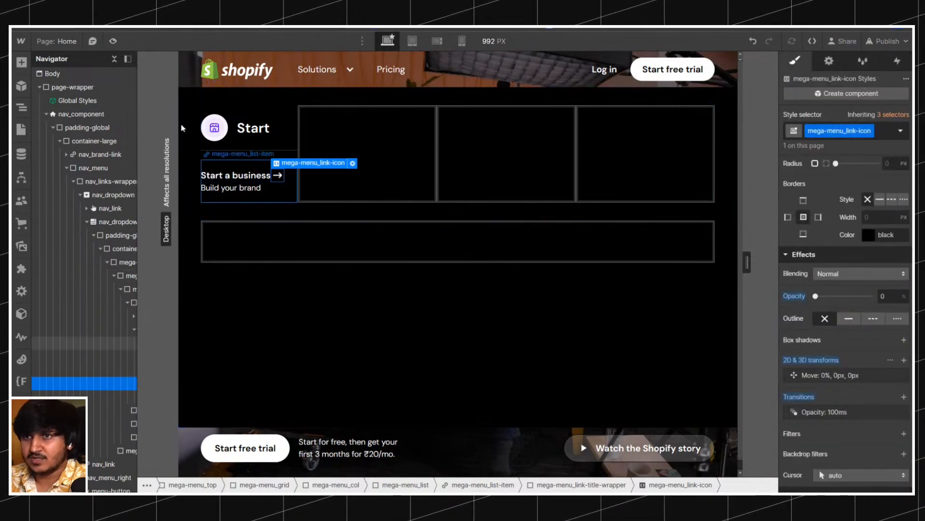
# Change the arrow icon's transition type to All Properties and preview the link's hover effect.
pyautogui.hotkey('ctrl', 'shift', 'p')
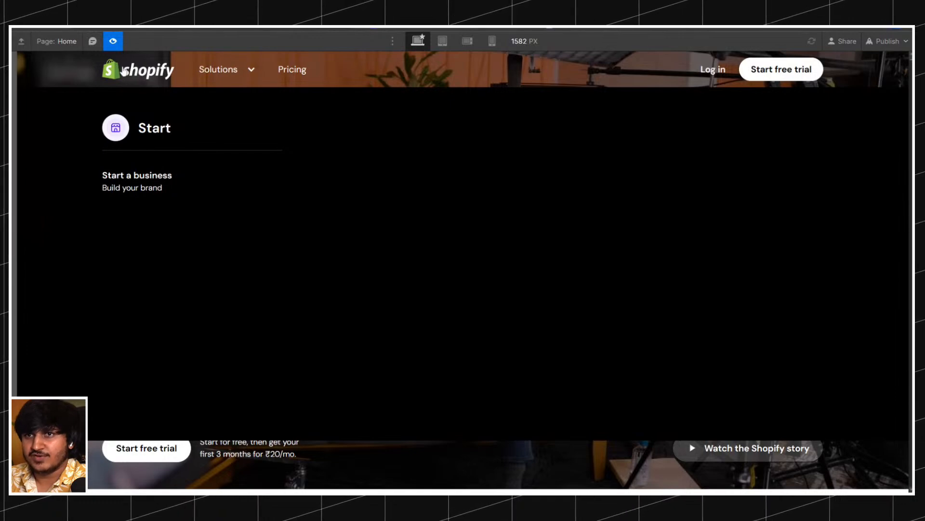
pyautogui.hotkey('ctrl', 'shift', 'p')
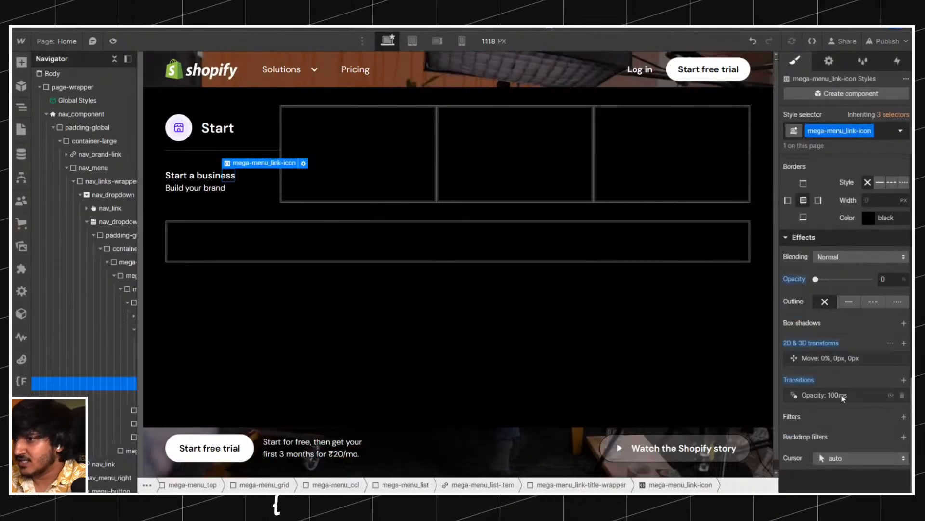
pyautogui.click(843, 396)
pyautogui.click(831, 416)
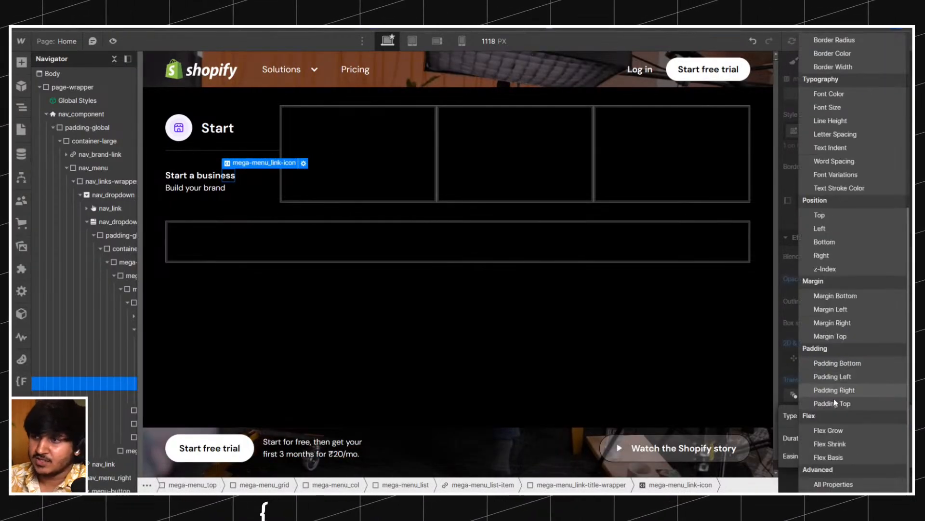
pyautogui.click(804, 396)
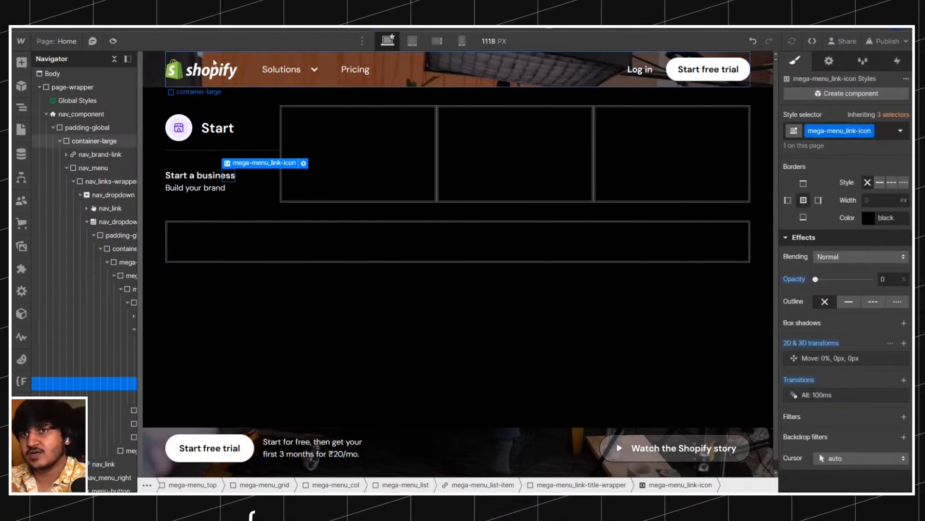
pyautogui.click(112, 41)
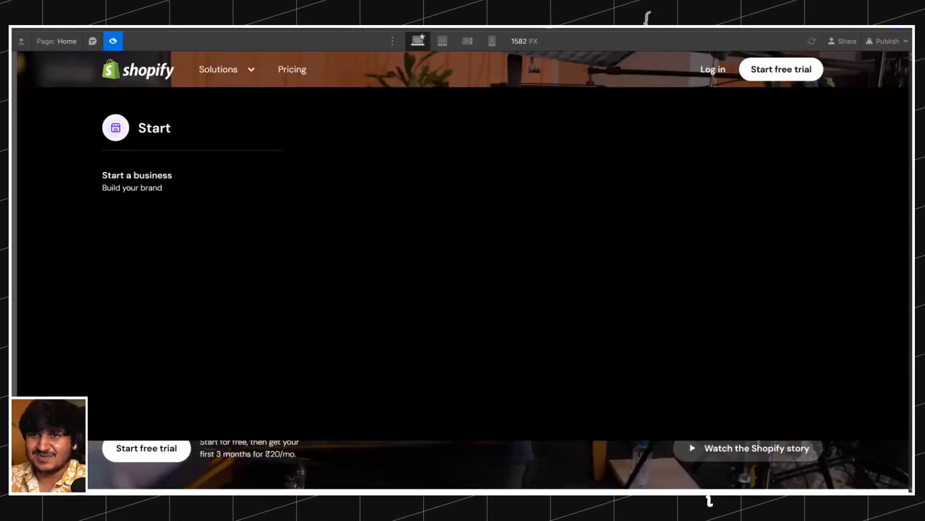
pyautogui.click(111, 44)
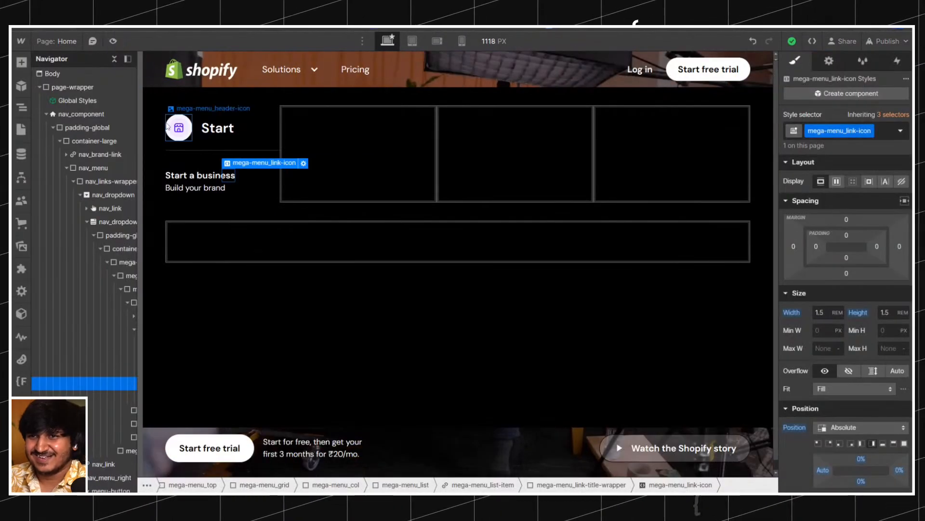
# Set the mega-menu_link-icon hover rule in the Global Styles code to transform: translate(110%, 0px), save it and preview the page.
pyautogui.doubleClick(84, 104)
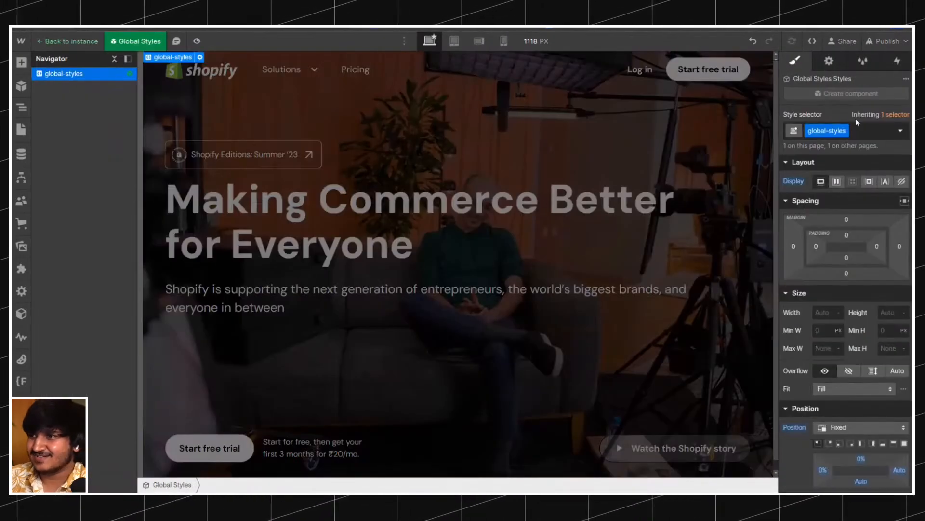
pyautogui.click(830, 61)
pyautogui.click(840, 324)
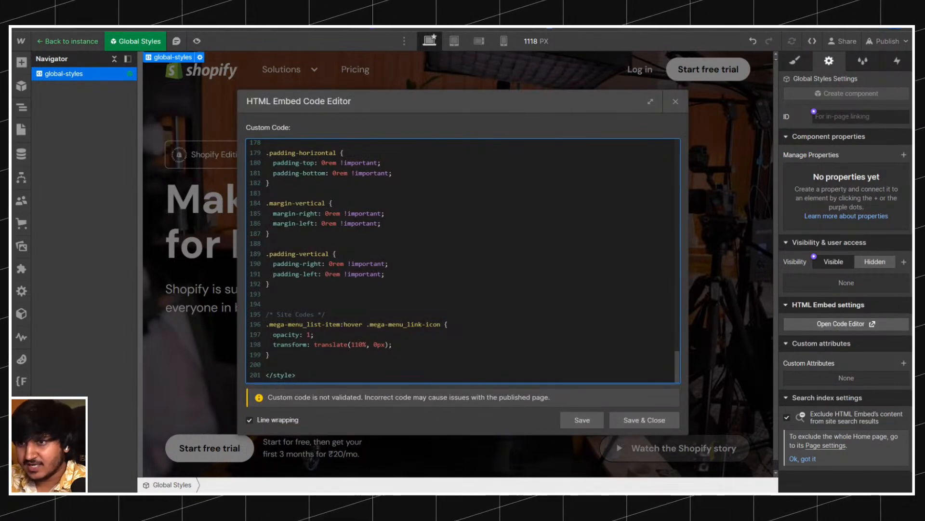
pyautogui.click(644, 419)
pyautogui.hotkey('ctrl', 'shift', 'p')
pyautogui.moveTo(213, 81)
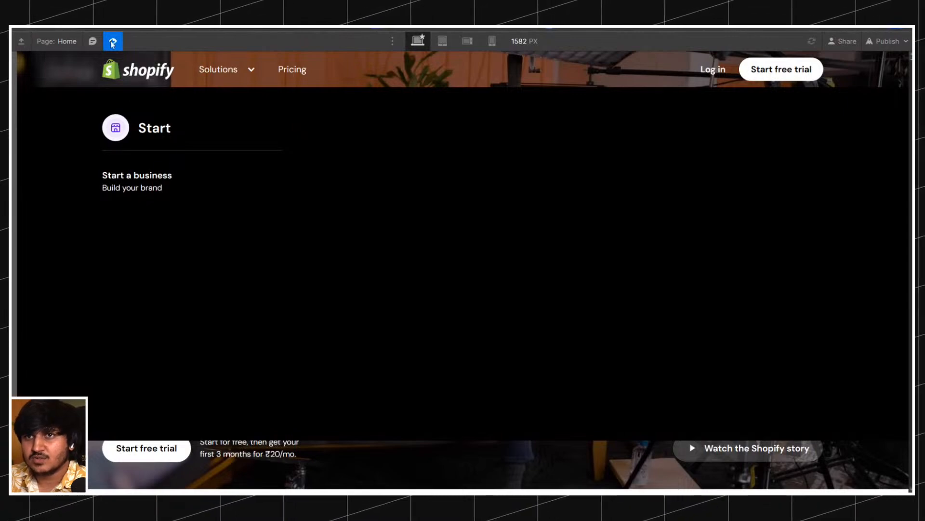
# Leave the preview, show the Solutions mega menu again and select the "Start a business" mega-menu_list-item.
pyautogui.hotkey('ctrl', 'shift', 'p')
pyautogui.click(291, 86)
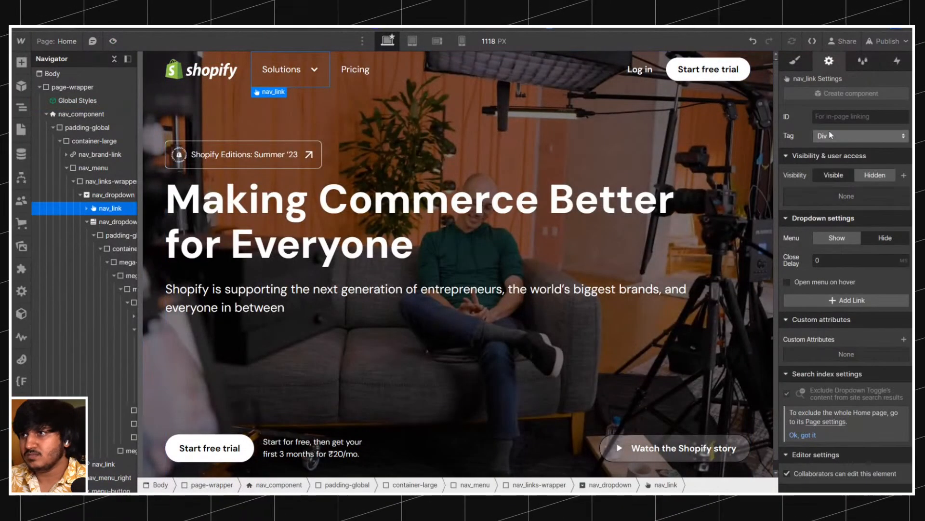
pyautogui.click(838, 238)
pyautogui.click(250, 173)
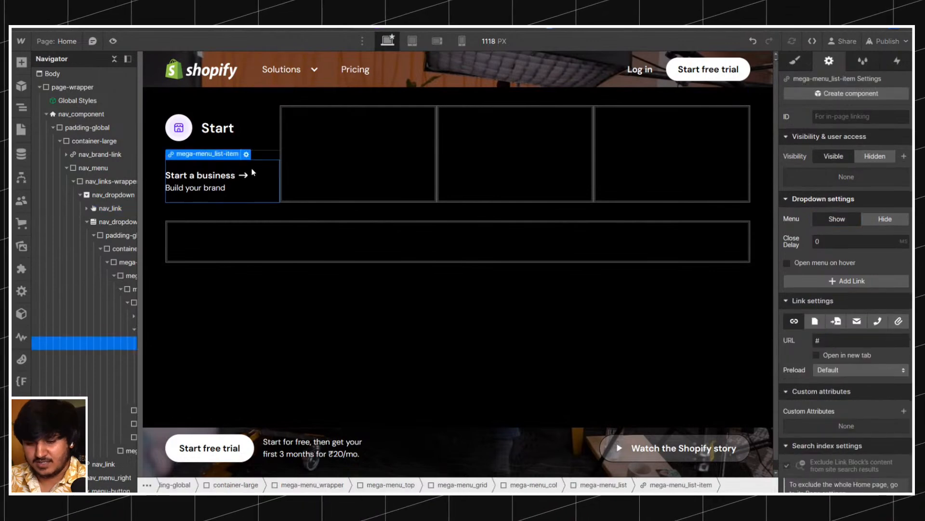
pyautogui.hotkey('ctrl', 'd')
pyautogui.hotkey('ctrl', 'd')
pyautogui.hotkey('ctrl', 'z')
pyautogui.hotkey('ctrl', 'z')
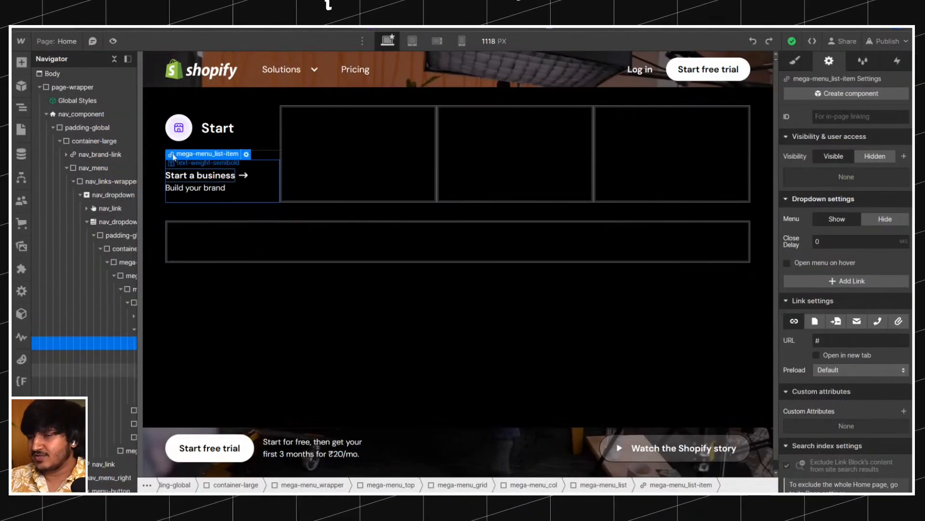
# Create a component named "Mega Menu Link [Element]" from the selected link item and return to the page.
pyautogui.click(21, 86)
pyautogui.click(92, 109)
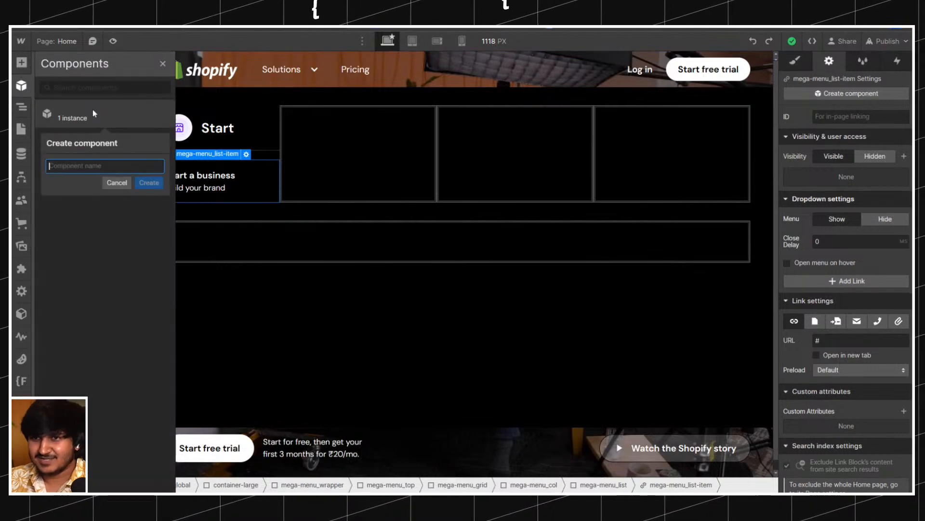
pyautogui.write('Mega Menu Link')
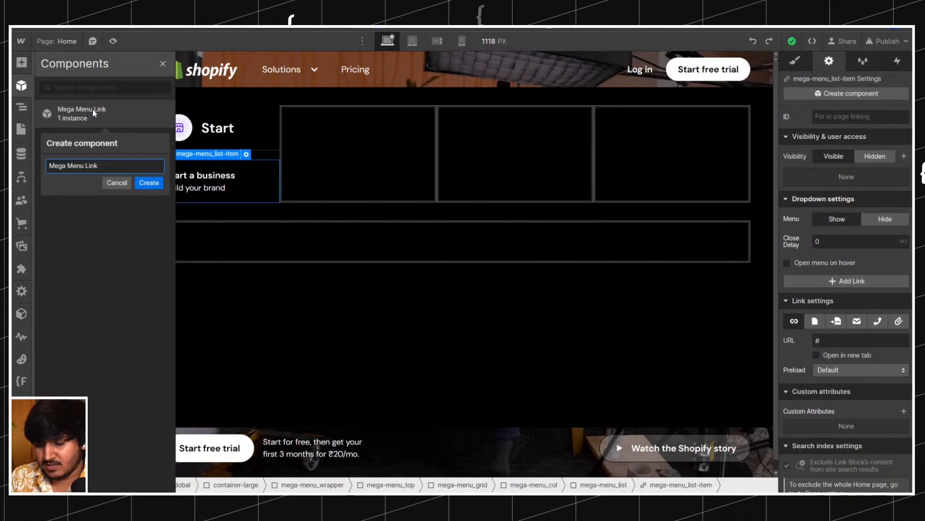
pyautogui.write(' [Elem')
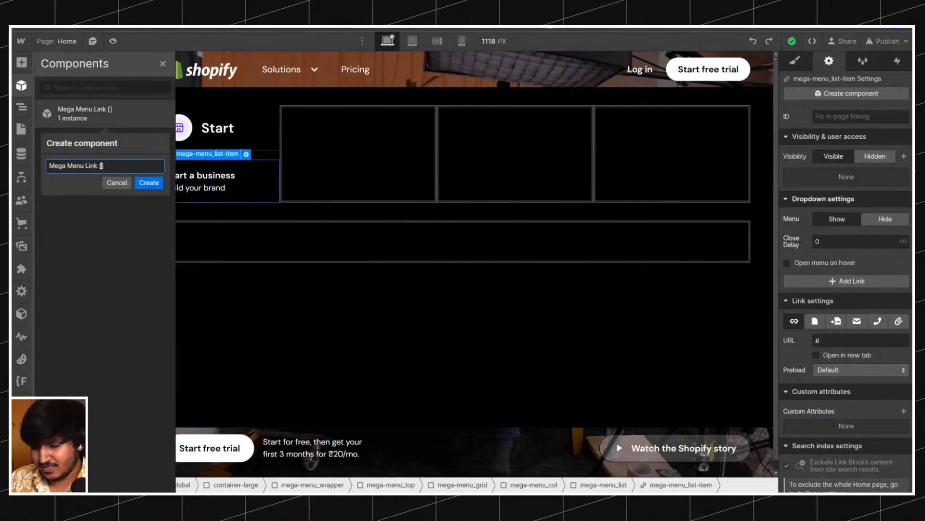
pyautogui.write('ent]')
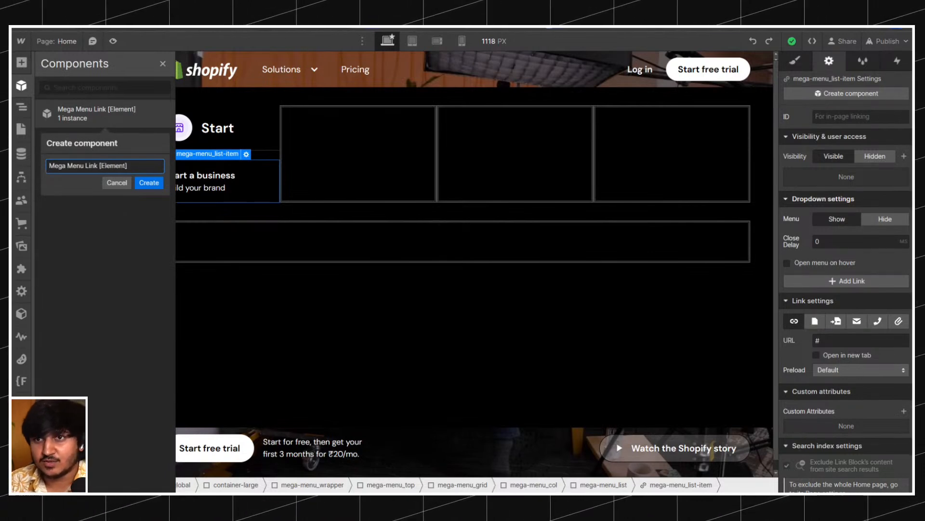
pyautogui.press('Return')
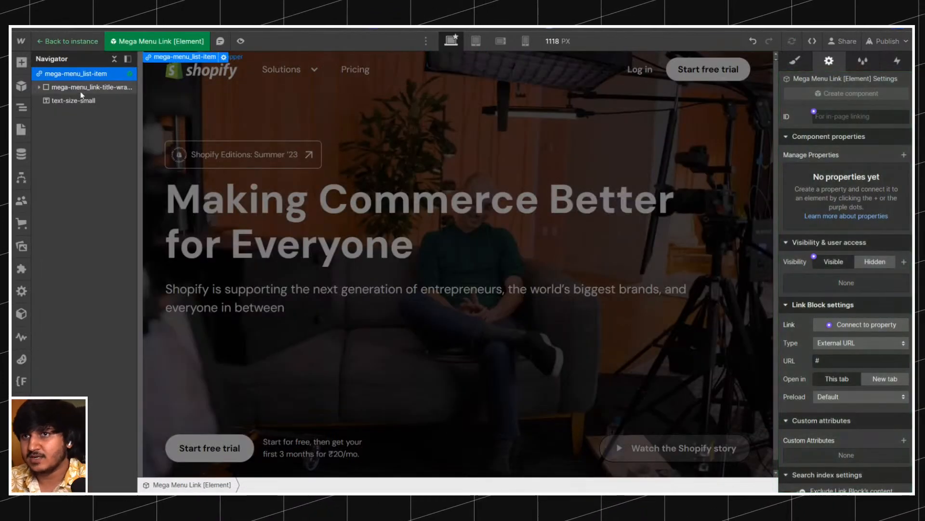
pyautogui.click(71, 42)
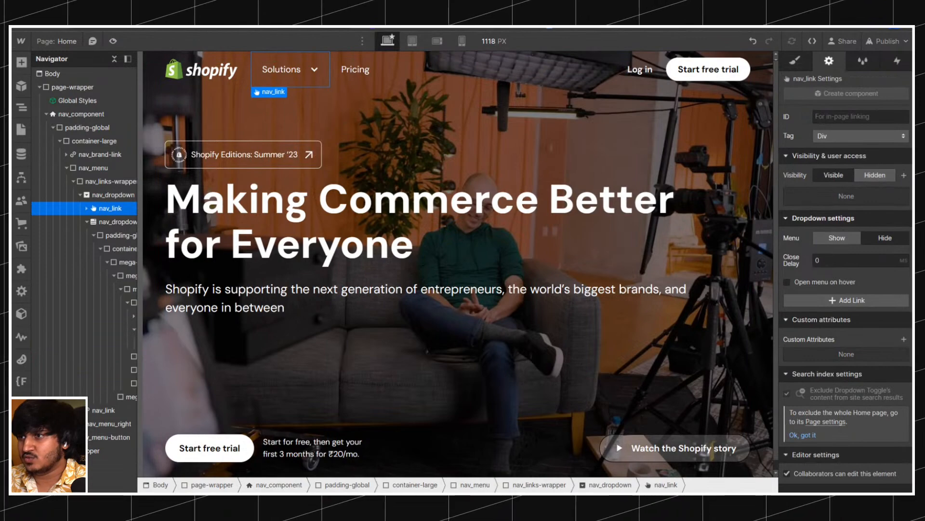
pyautogui.click(846, 239)
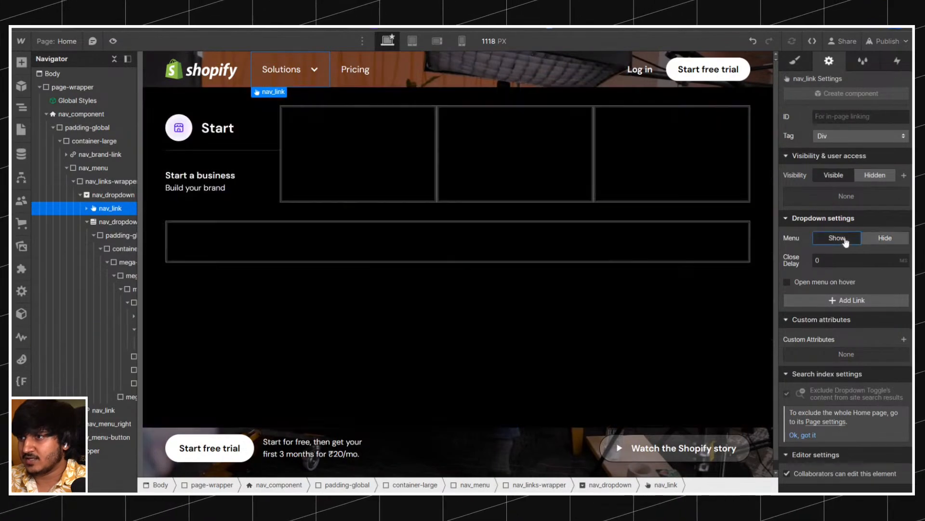
pyautogui.doubleClick(234, 179)
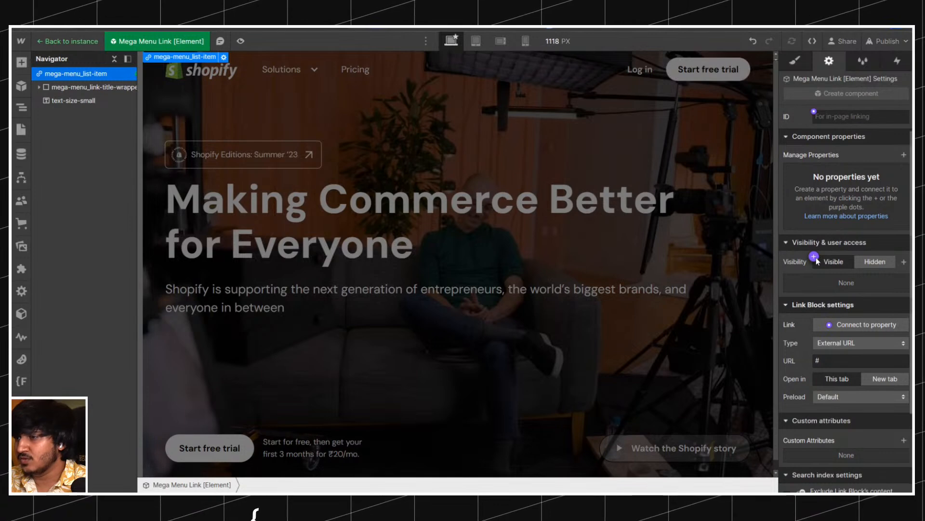
pyautogui.click(815, 258)
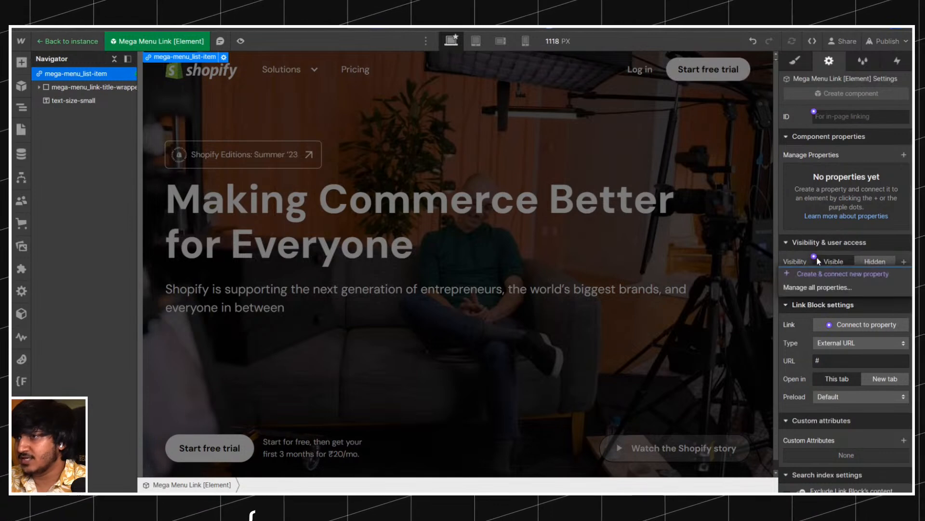
pyautogui.click(291, 80)
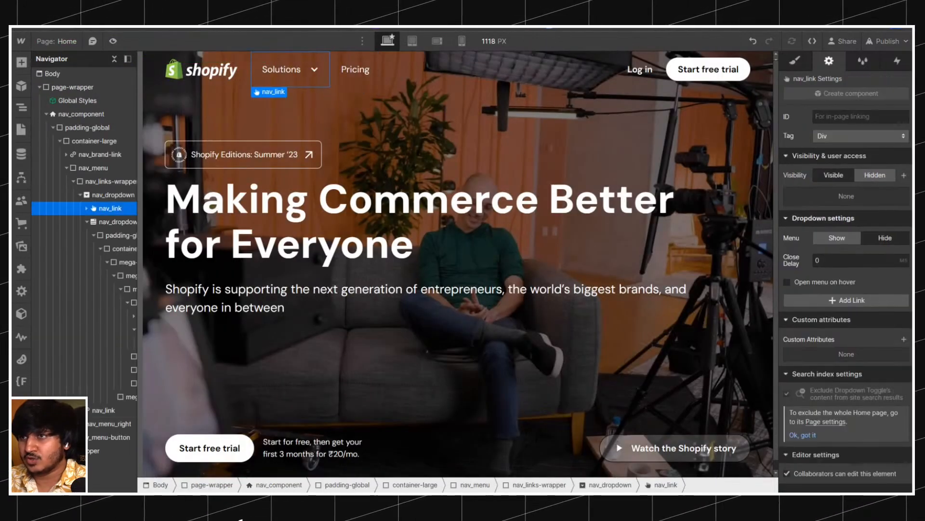
# Show the Solutions menu and duplicate the Mega Menu Link [Element] instance until the Start column holds six links.
pyautogui.click(838, 237)
pyautogui.click(247, 173)
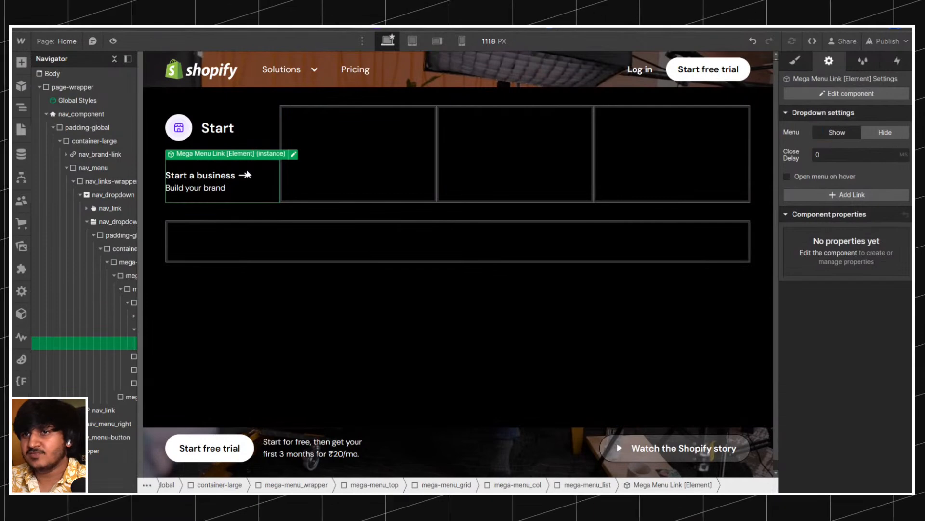
pyautogui.hotkey('ctrl', 'd')
pyautogui.hotkey('ctrl', 'd')
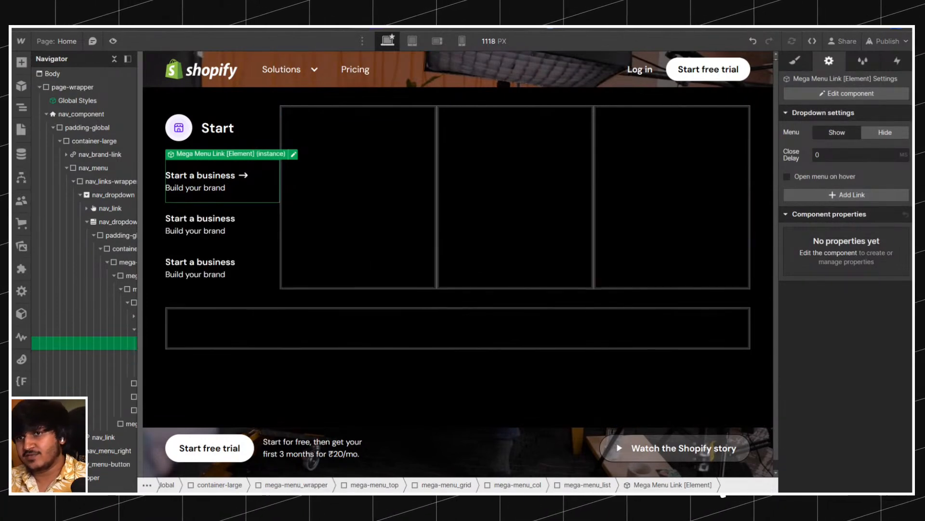
pyautogui.hotkey('ctrl', 'd')
pyautogui.hotkey('ctrl', 'd')
pyautogui.hotkey('ctrl', 'd')
pyautogui.hotkey('ctrl', 'd')
pyautogui.hotkey('ctrl', 'z')
pyautogui.hotkey('ctrl', 'd')
pyautogui.hotkey('ctrl', 'd')
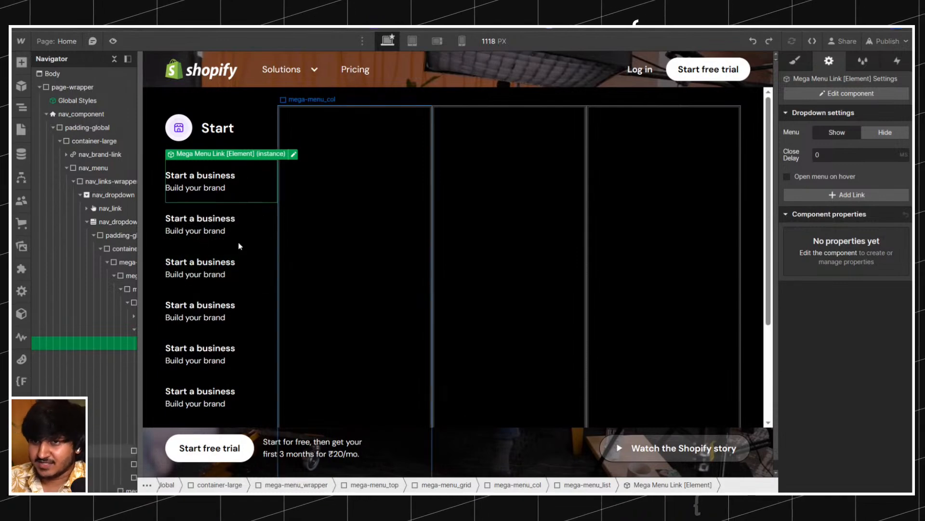
pyautogui.hotkey('ctrl', 'z')
pyautogui.hotkey('ctrl', 'd')
pyautogui.hotkey('ctrl', 'z')
pyautogui.hotkey('ctrl', 'd')
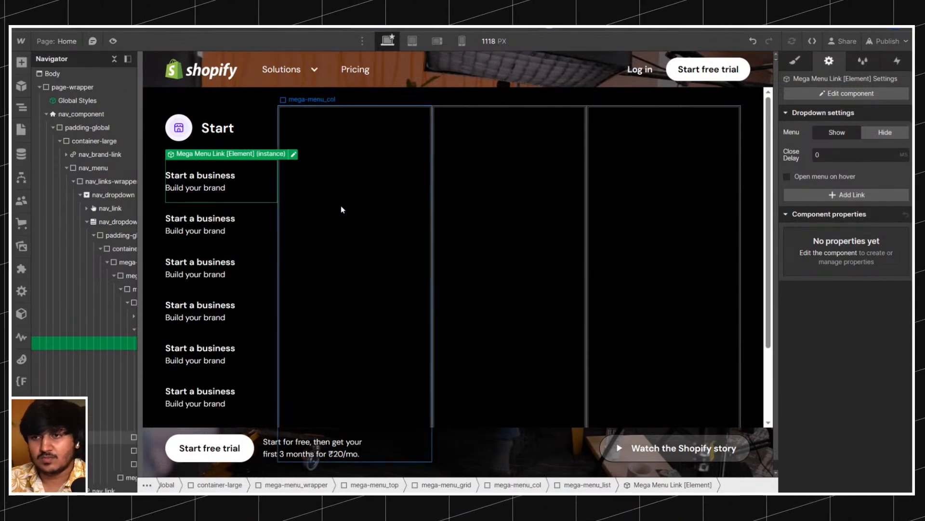
pyautogui.hotkey('ctrl', 'z')
pyautogui.press('s')
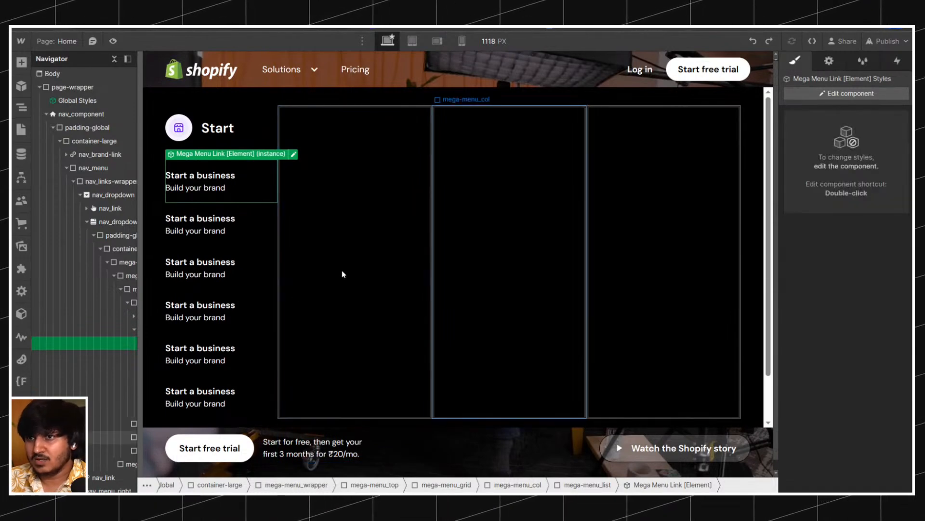
# Examine how the stacked links, the empty columns and the bottom block fit inside the dropdown's height.
pyautogui.scroll(-1, 557, 240)
pyautogui.scroll(1, 557, 240)
pyautogui.scroll(-1, 557, 240)
pyautogui.scroll(1, 557, 241)
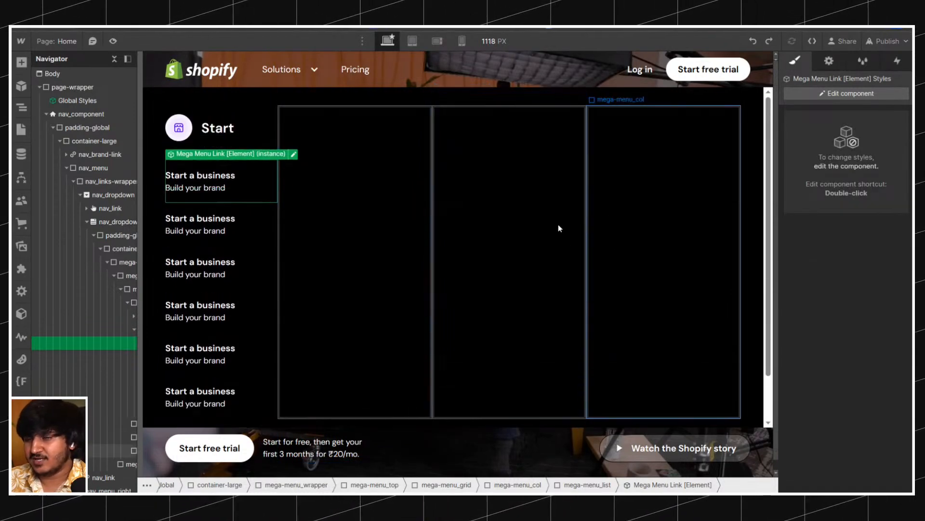
pyautogui.click(156, 131)
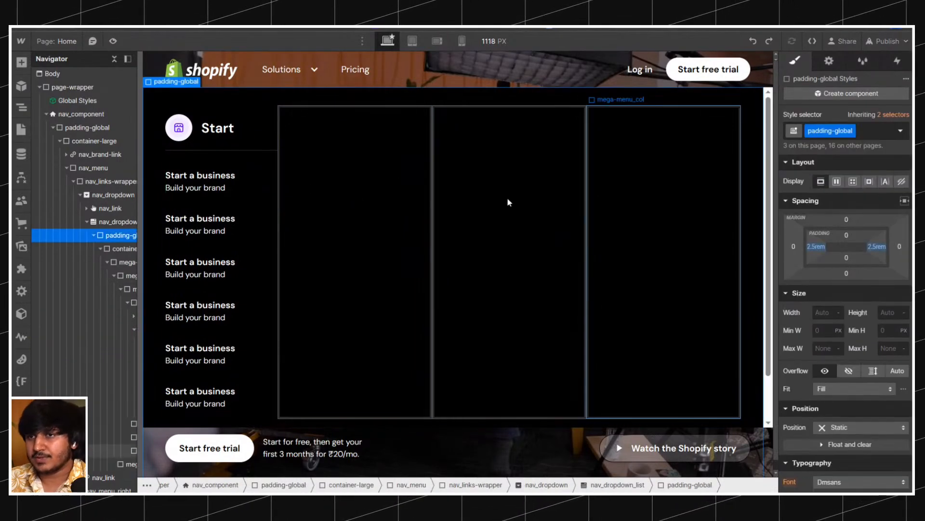
pyautogui.scroll(-1, 389, 206)
pyautogui.scroll(1, 389, 206)
pyautogui.scroll(-1, 389, 206)
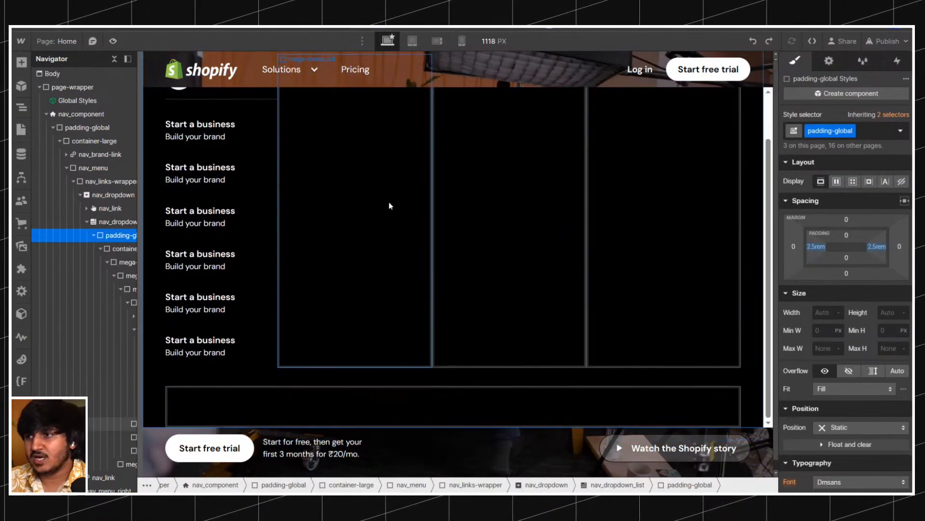
pyautogui.scroll(1, 389, 206)
pyautogui.scroll(-1, 249, 188)
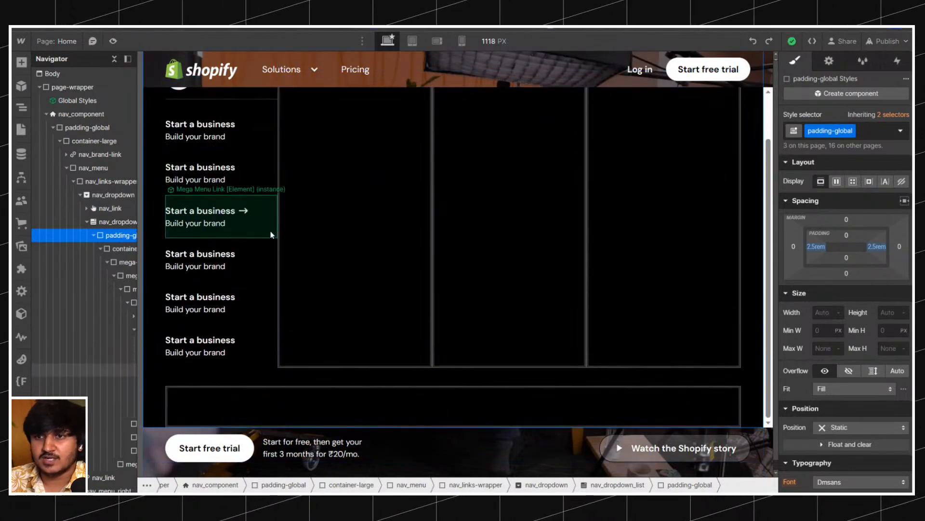
pyautogui.scroll(1, 270, 235)
# Delete the three empty mega-menu_col columns beside the Start column.
pyautogui.click(310, 185)
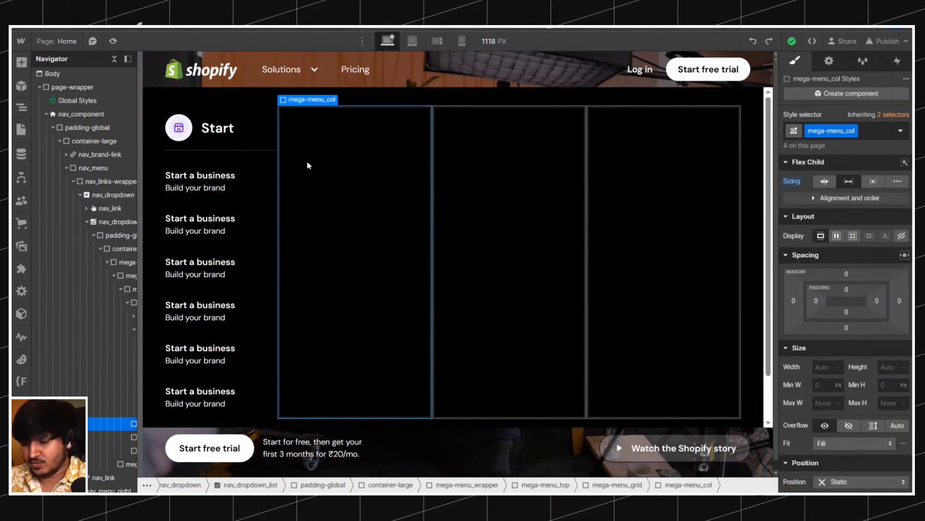
pyautogui.press('Delete')
pyautogui.press('Delete')
pyautogui.press('Delete')
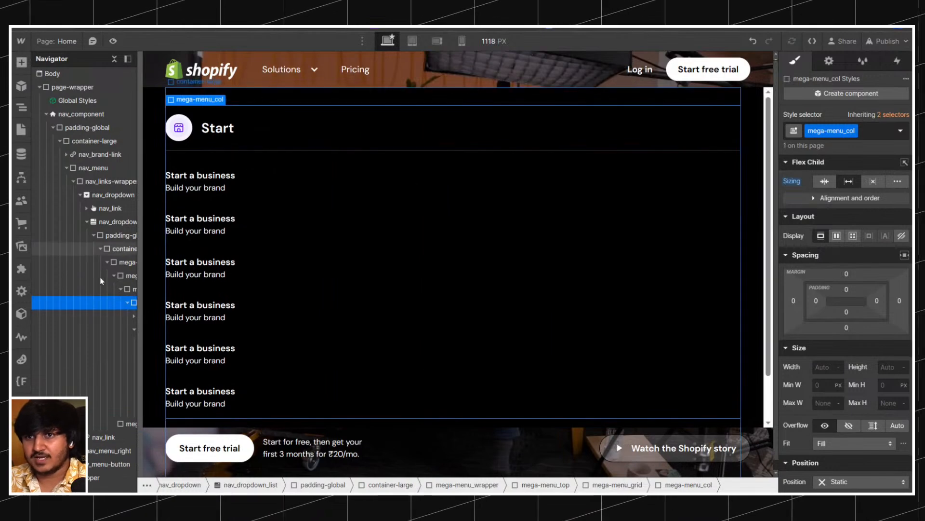
# Collapse the filled mega-menu_col in the element tree and duplicate it three times to make four columns.
pyautogui.click(127, 302)
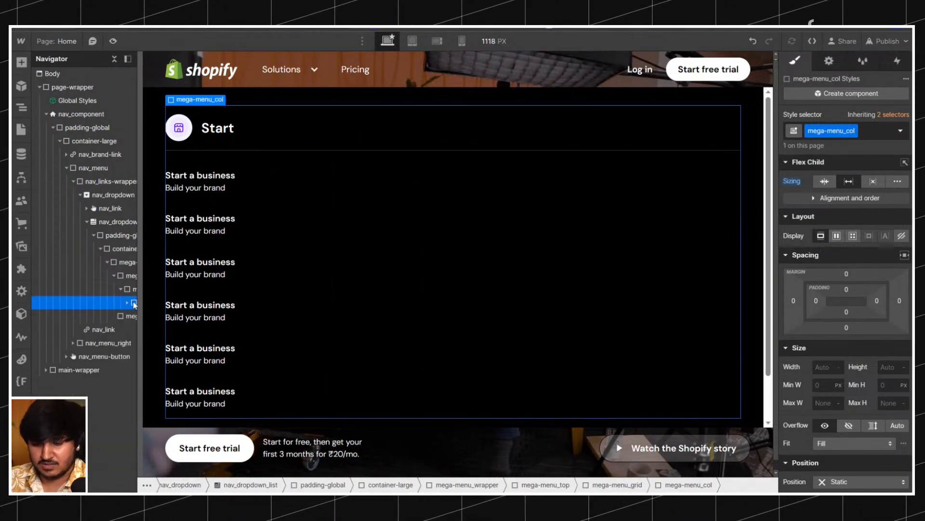
pyautogui.hotkey('ctrl', 'd')
pyautogui.hotkey('ctrl', 'd')
pyautogui.hotkey('ctrl', 'd')
pyautogui.scroll(-1, 534, 181)
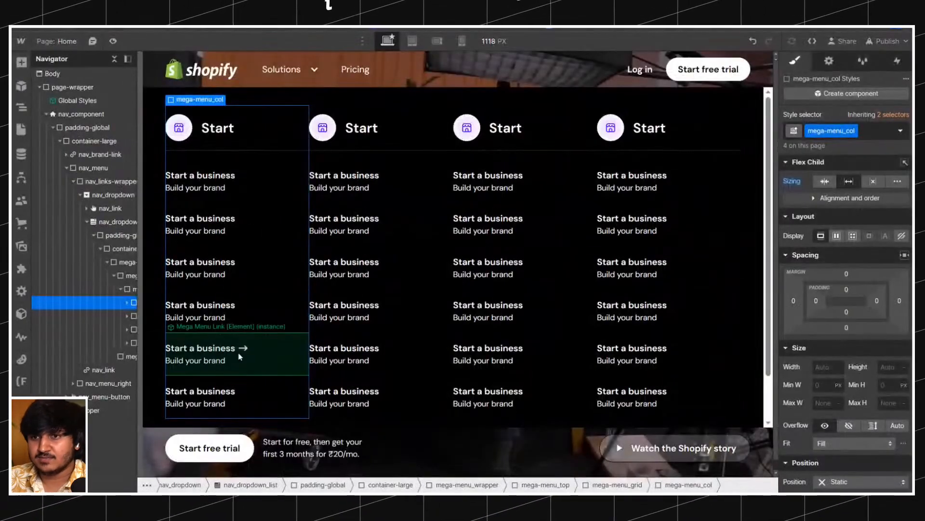
# Set the canvas width to 1440 px and select the mega-menu_bottom block under the columns.
pyautogui.scroll(-1, 237, 352)
pyautogui.click(223, 413)
pyautogui.click(491, 42)
pyautogui.write('1440')
pyautogui.click(207, 370)
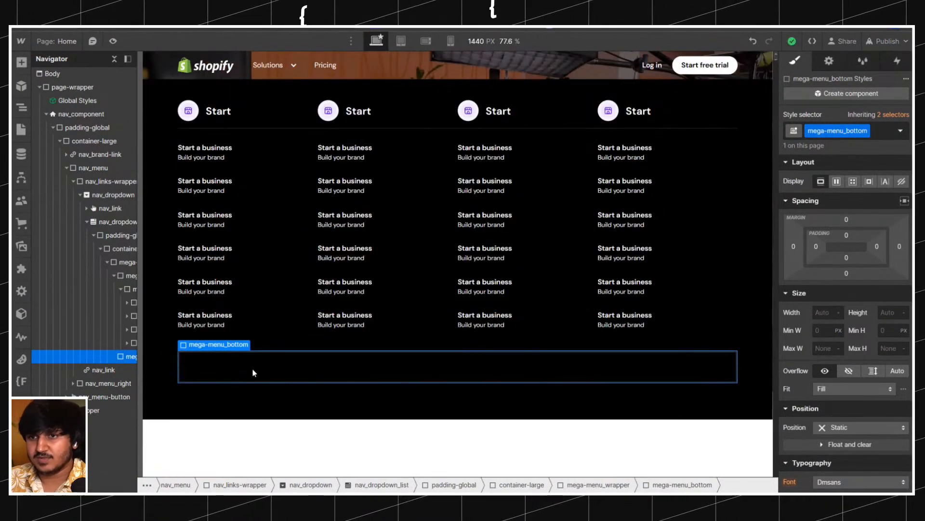
# Check the styles of the padding-global, nav_dropdown_list and mega-menu_bottom elements around the bottom of the menu.
pyautogui.click(170, 380)
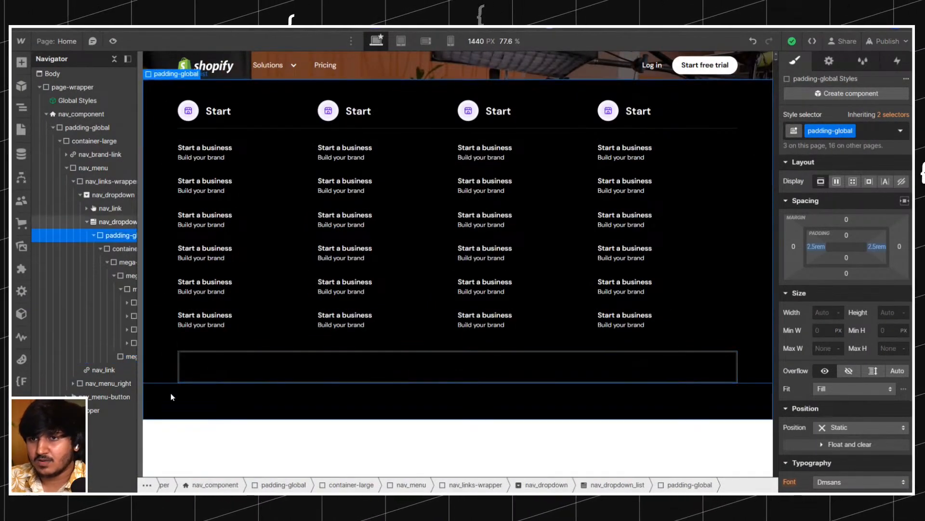
pyautogui.click(170, 392)
pyautogui.click(208, 374)
pyautogui.click(211, 397)
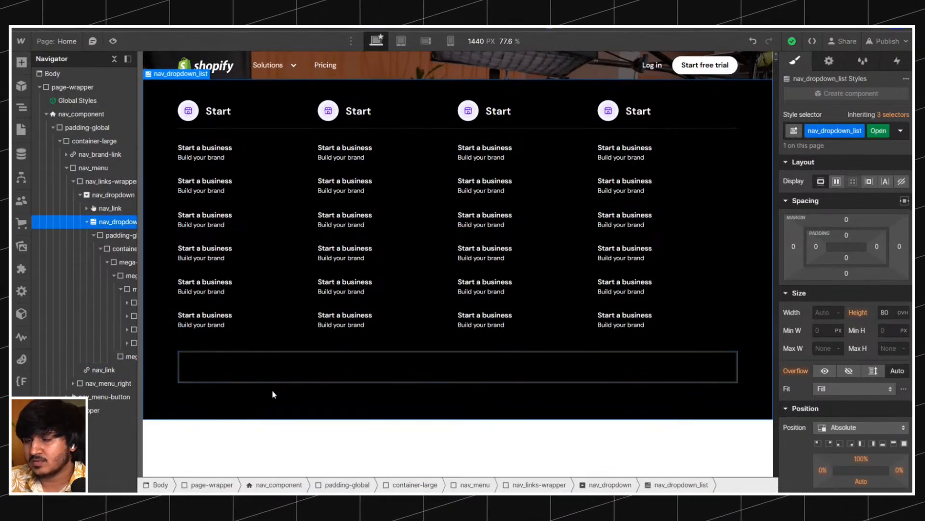
pyautogui.click(256, 365)
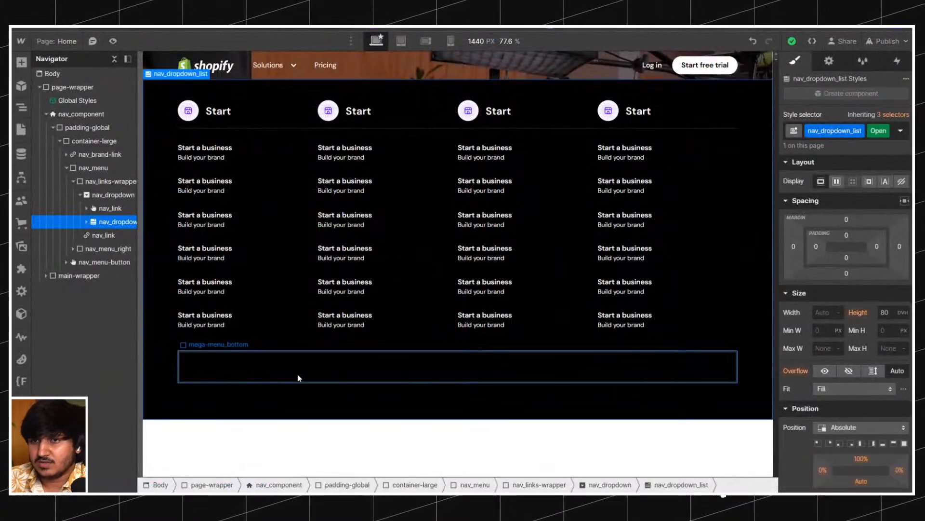
pyautogui.click(298, 377)
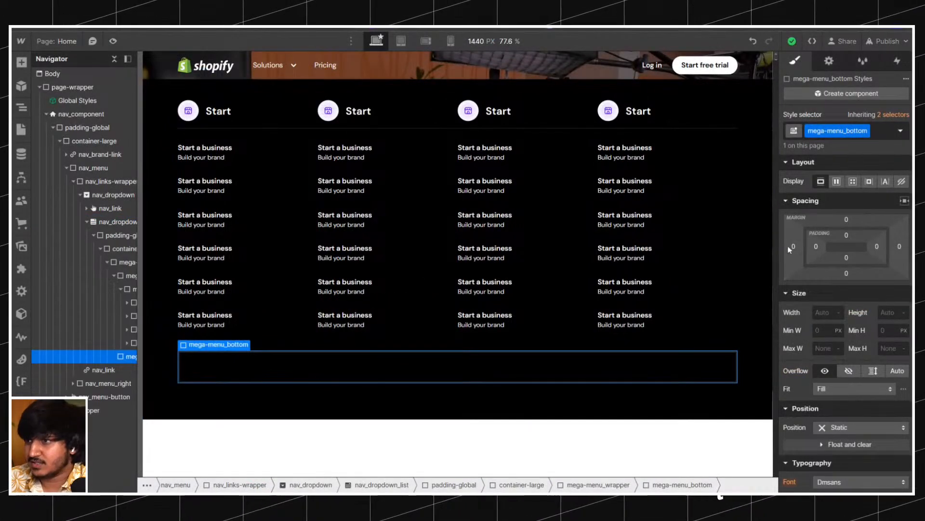
# Make mega-menu_wrapper a vertical flex container and set mega-menu_bottom to grow if possible.
pyautogui.click(121, 288)
pyautogui.click(130, 276)
pyautogui.click(127, 261)
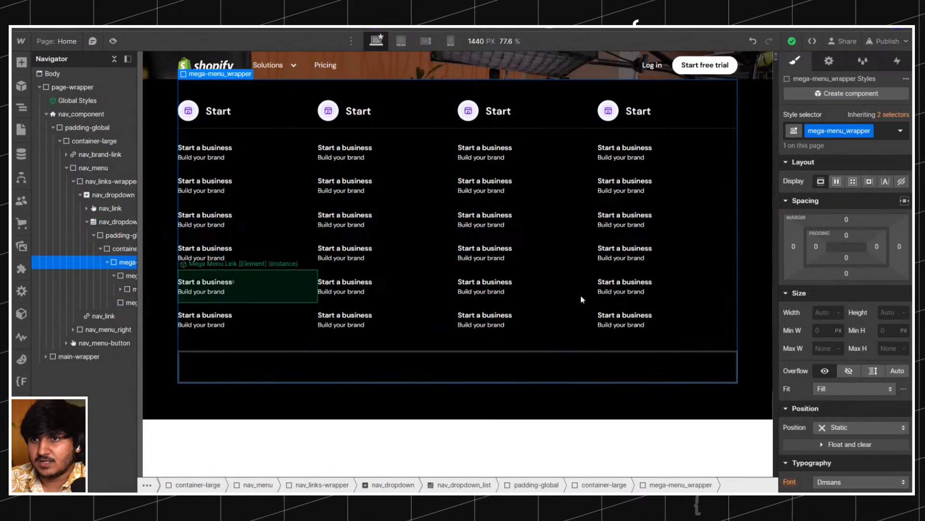
pyautogui.click(836, 181)
pyautogui.click(882, 204)
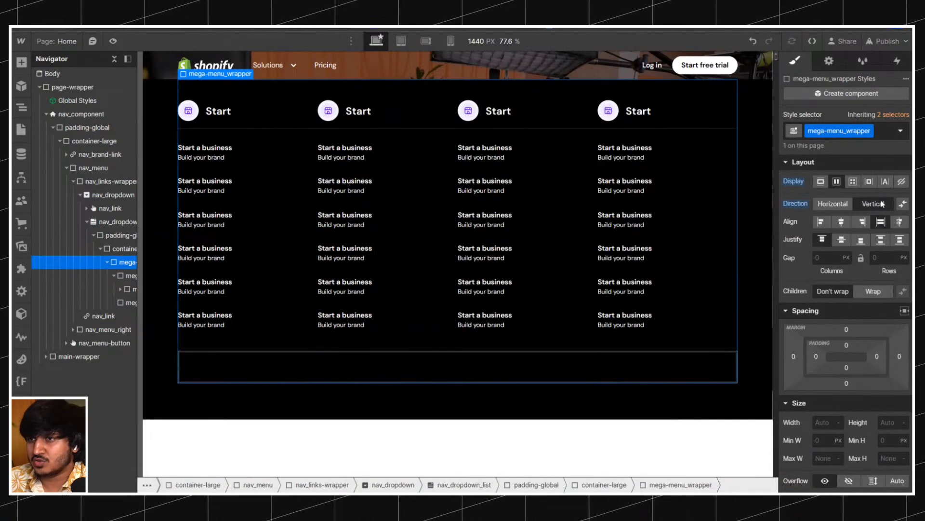
pyautogui.click(252, 361)
pyautogui.click(854, 186)
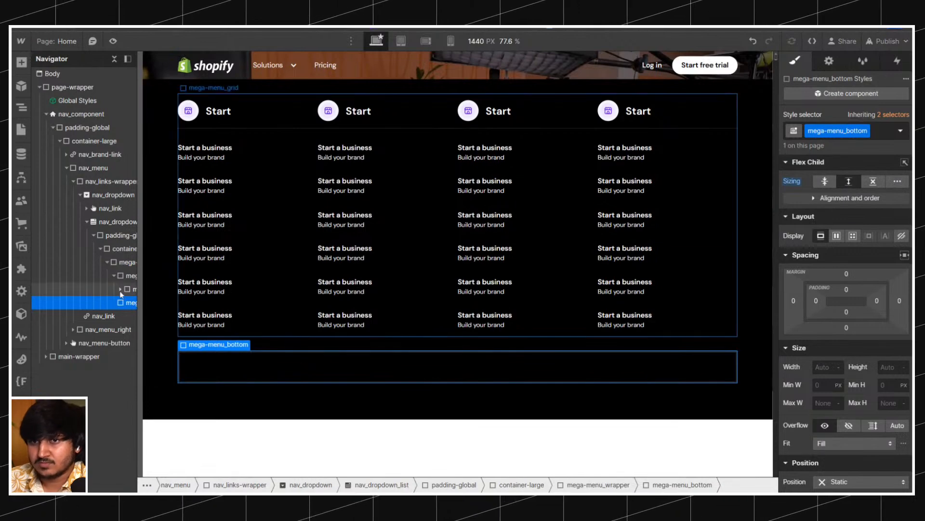
# Compare the extents and styles of mega-menu_wrapper, container-large, padding-global and nav_dropdown_list around the mega menu.
pyautogui.click(124, 266)
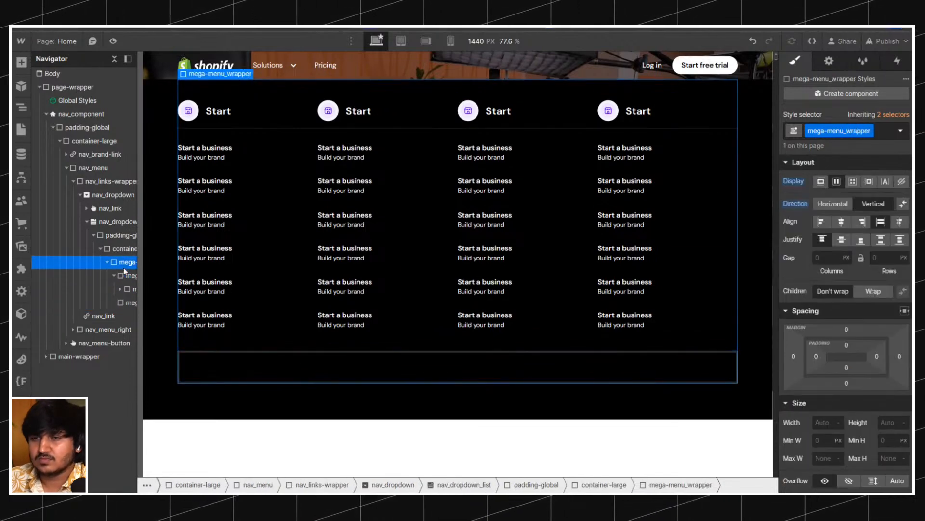
pyautogui.click(122, 251)
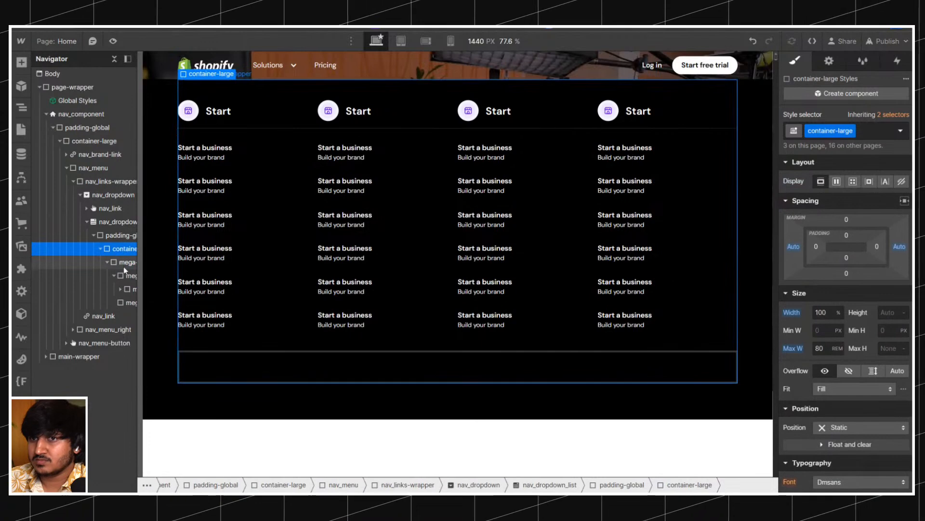
pyautogui.click(123, 266)
pyautogui.click(119, 251)
pyautogui.click(120, 237)
pyautogui.click(120, 249)
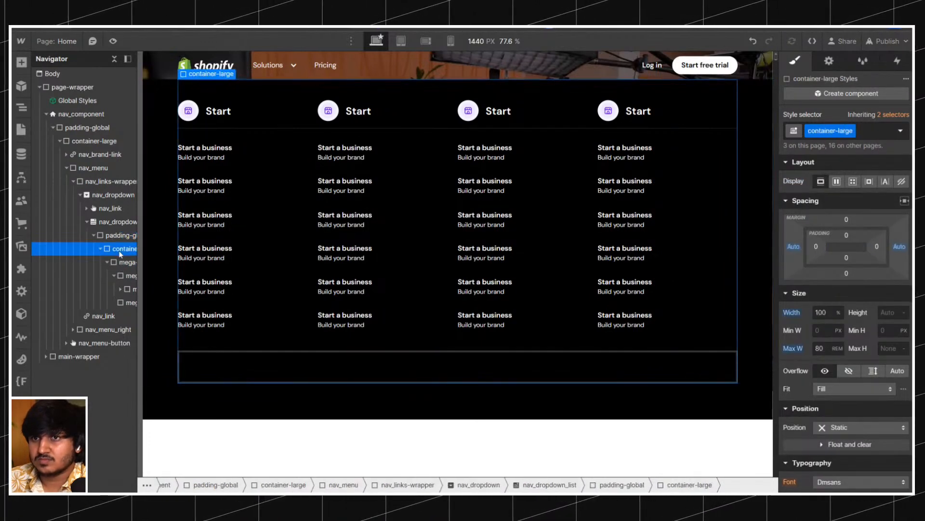
pyautogui.click(121, 262)
pyautogui.click(120, 235)
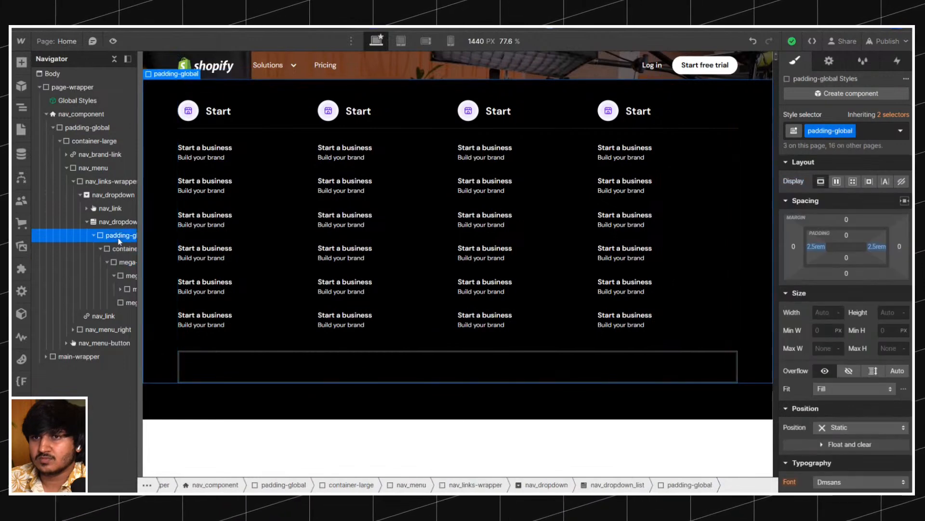
pyautogui.click(119, 227)
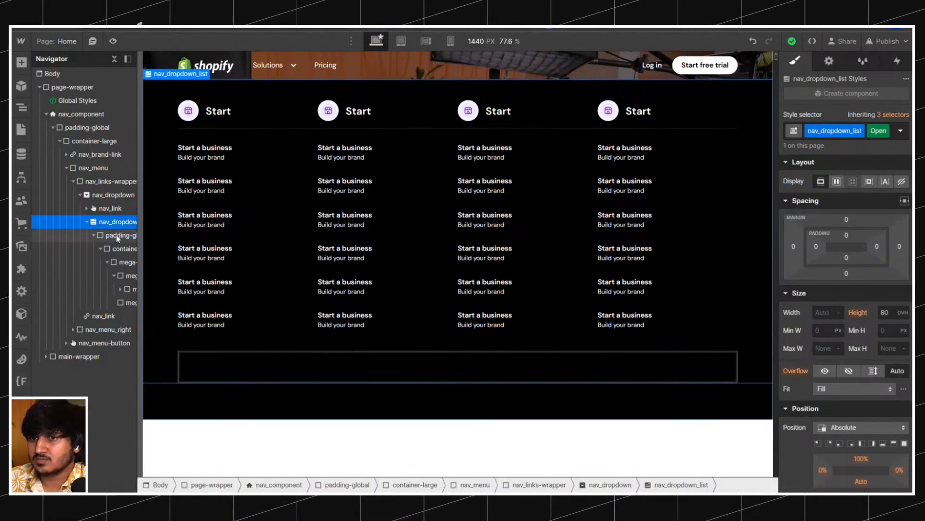
pyautogui.click(118, 236)
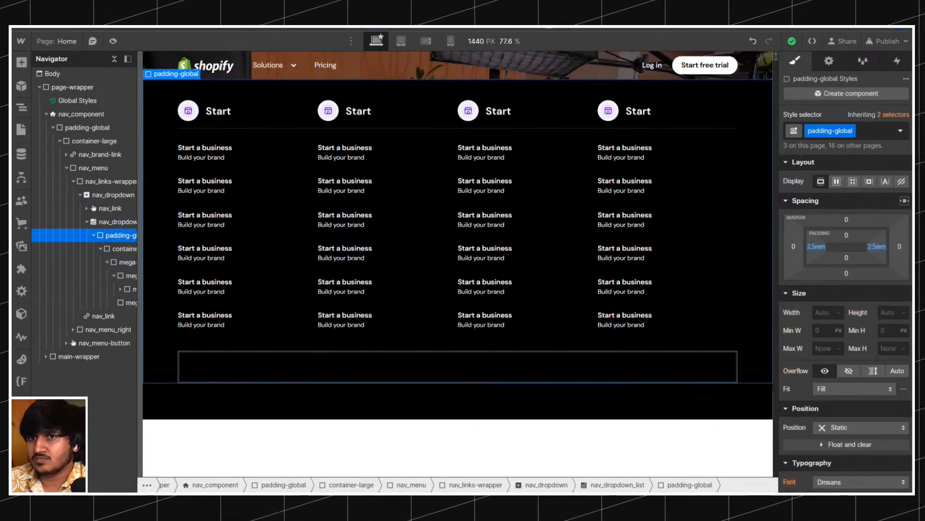
pyautogui.click(119, 262)
# Reset the height and overflow styles on the base nav_dropdown_list class inherited by its Open state.
pyautogui.click(120, 224)
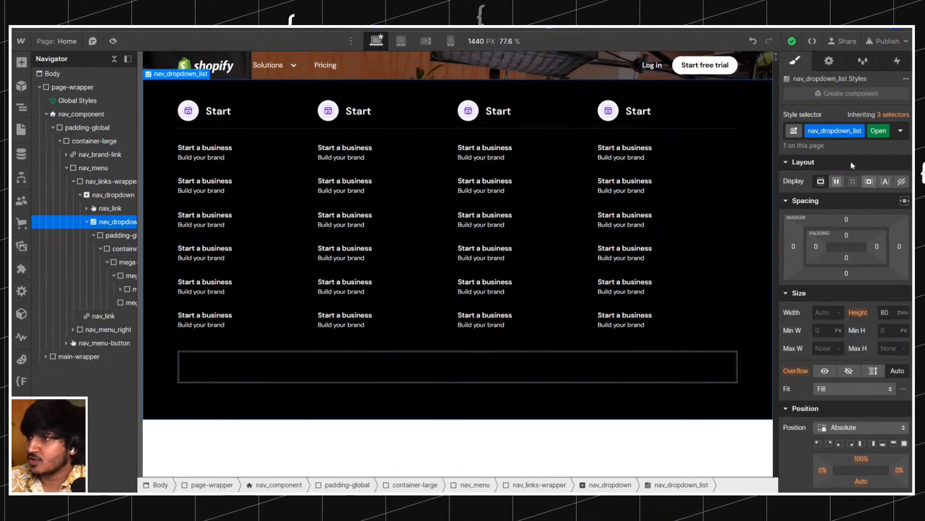
pyautogui.click(893, 115)
pyautogui.click(866, 205)
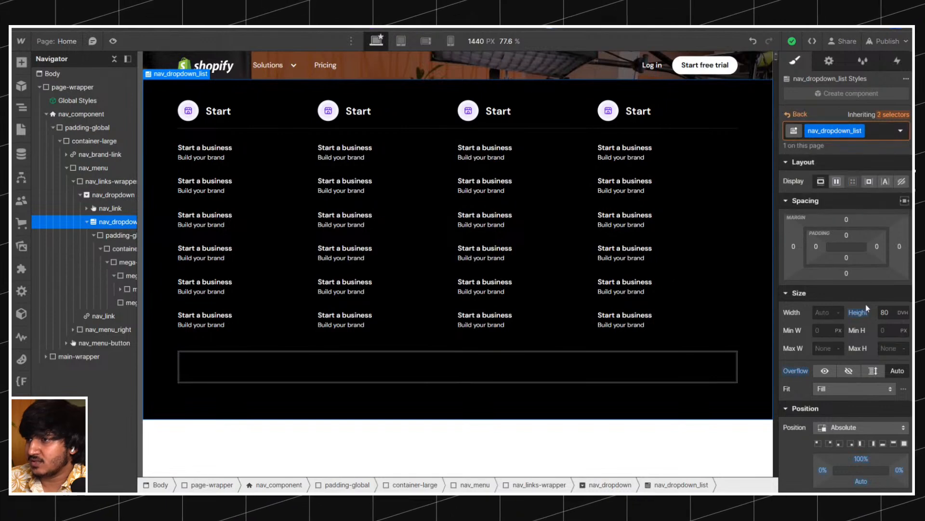
pyautogui.keyDown('alt'); pyautogui.click(863, 313); pyautogui.keyUp('alt')
pyautogui.keyDown('alt'); pyautogui.click(794, 371); pyautogui.keyUp('alt')
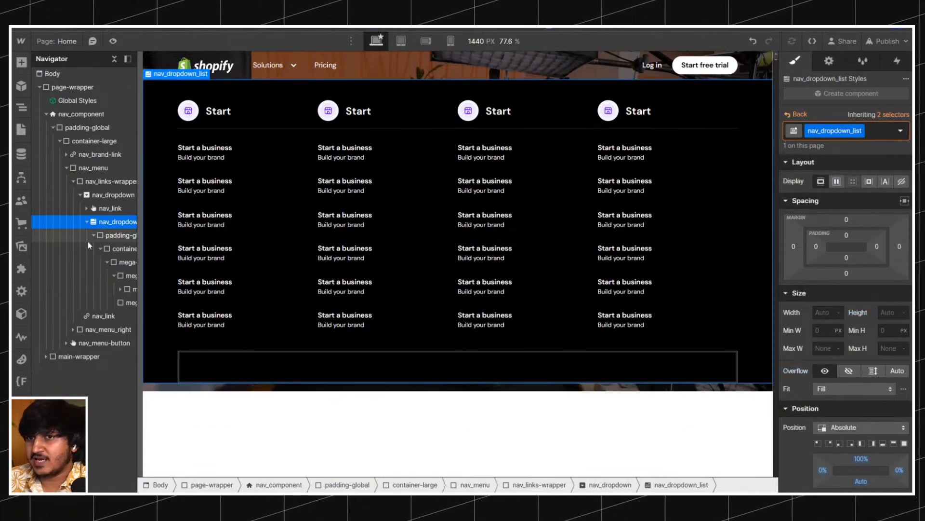
# Examine how nav_dropdown_list, mega-menu_wrapper, mega-menu_top and the column grid are nested and styled.
pyautogui.click(123, 262)
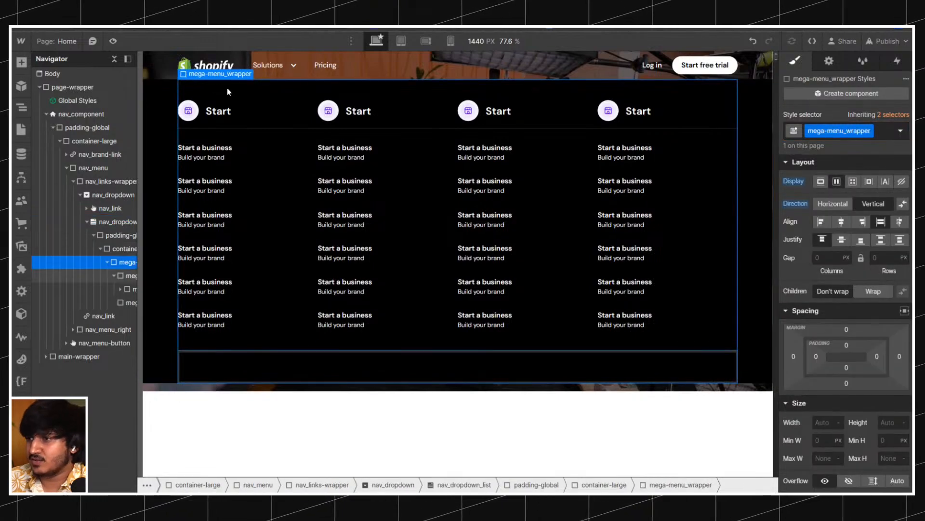
pyautogui.click(118, 222)
pyautogui.click(126, 278)
pyautogui.click(128, 292)
pyautogui.click(128, 277)
pyautogui.click(113, 276)
pyautogui.click(127, 263)
pyautogui.click(124, 277)
pyautogui.click(118, 264)
pyautogui.click(107, 262)
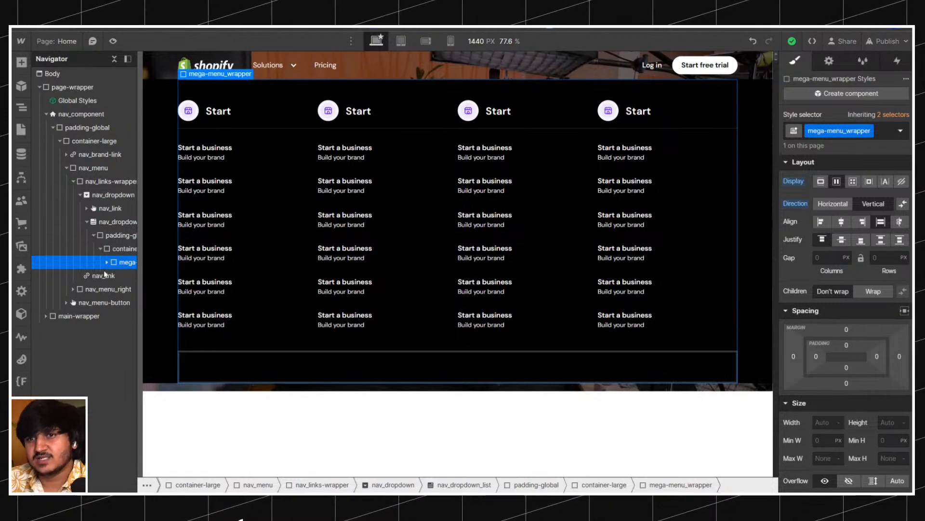
pyautogui.click(107, 262)
pyautogui.click(127, 273)
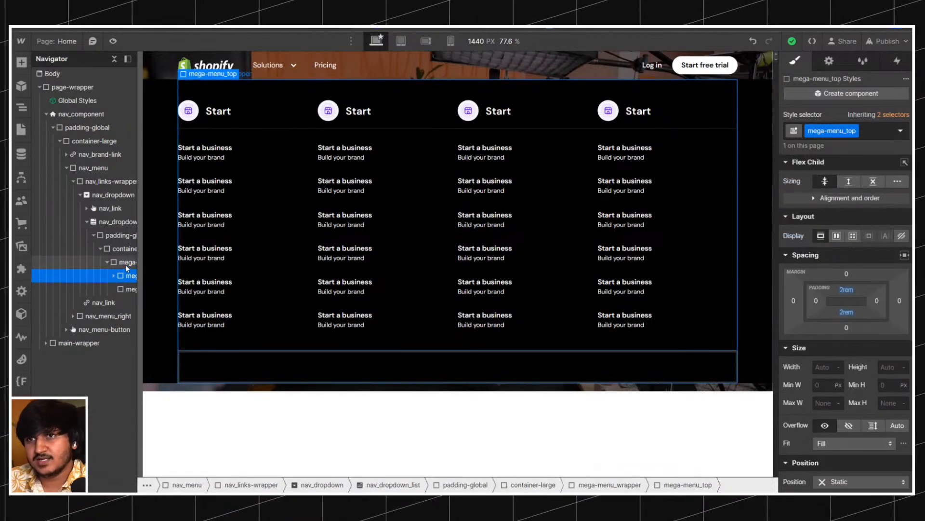
# Set the height of mega-menu_wrapper to 80 dvh and its overflow to Auto.
pyautogui.click(127, 263)
pyautogui.scroll(-3, 905, 421)
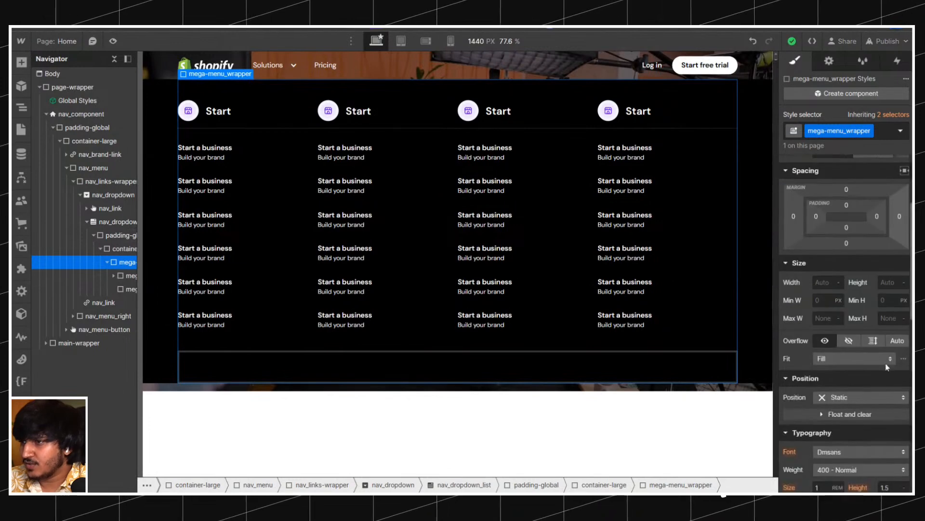
pyautogui.scroll(2, 905, 421)
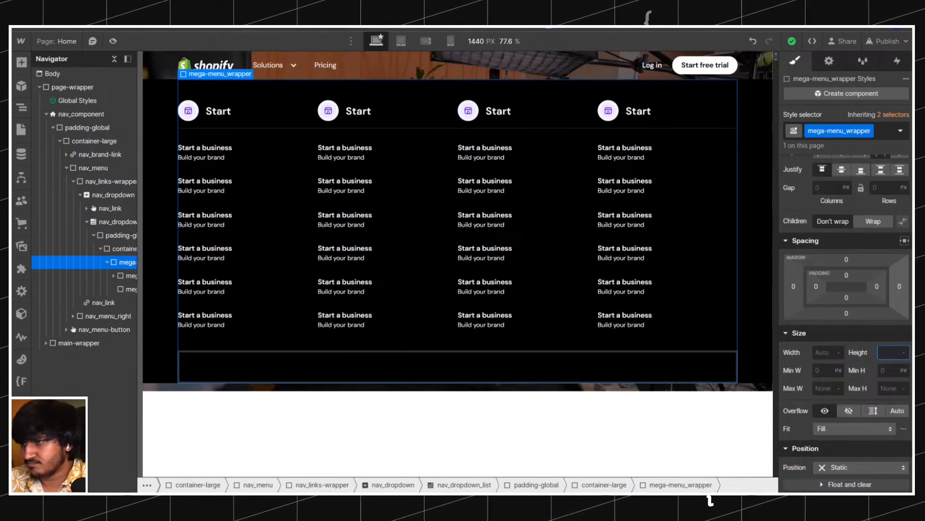
pyautogui.write('80d')
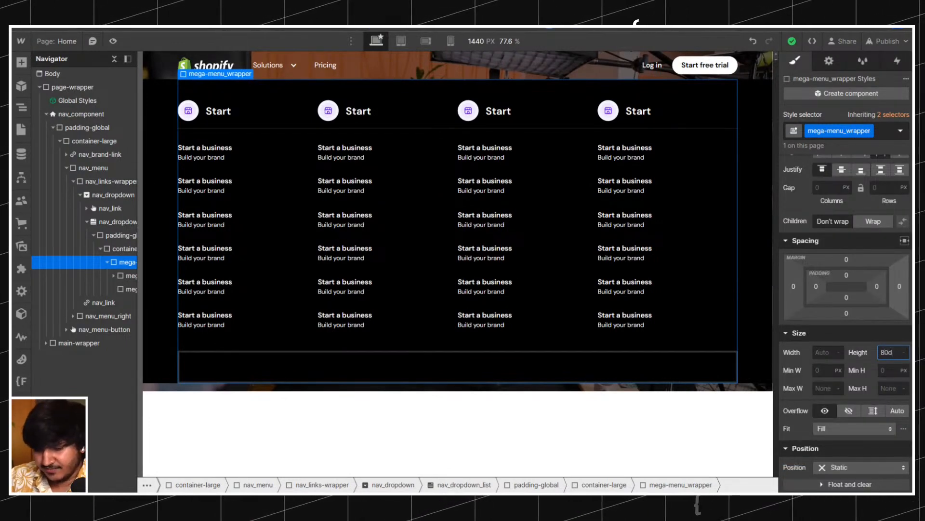
pyautogui.write('vh')
pyautogui.press('Return')
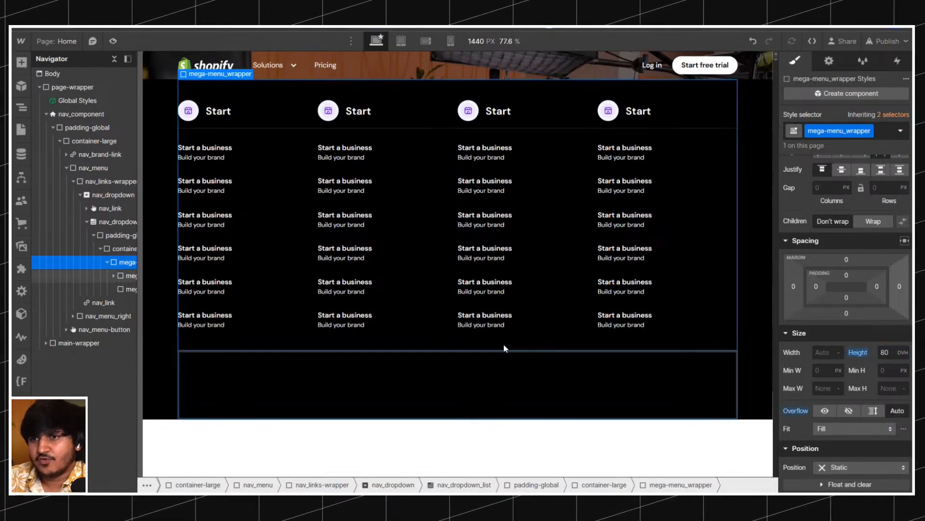
# Switch the flex sizing of mega-menu_bottom to shrink if needed and back to grow if possible.
pyautogui.click(286, 356)
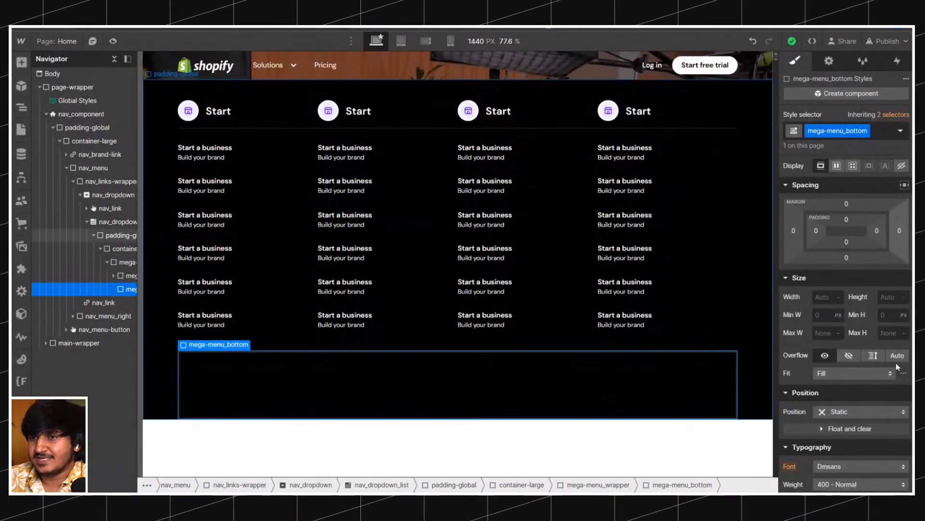
pyautogui.scroll(2, 809, 194)
pyautogui.click(825, 181)
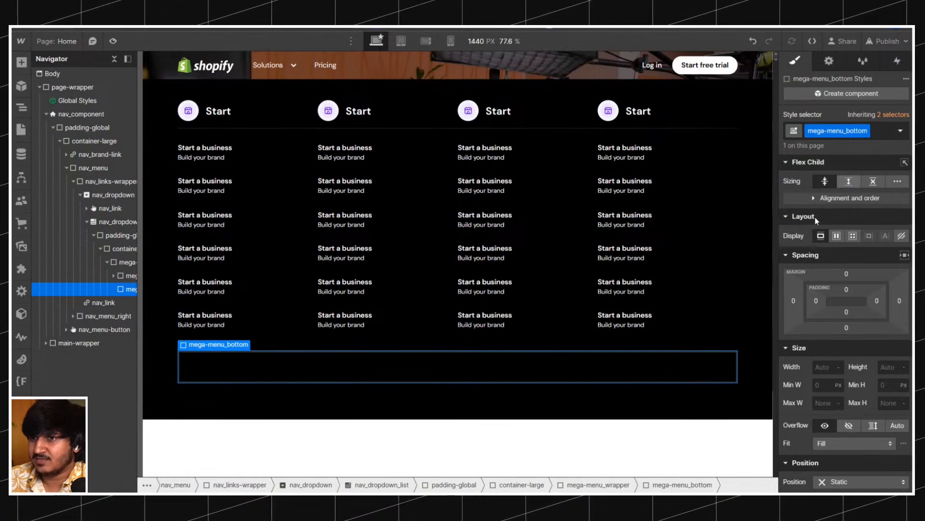
pyautogui.click(849, 182)
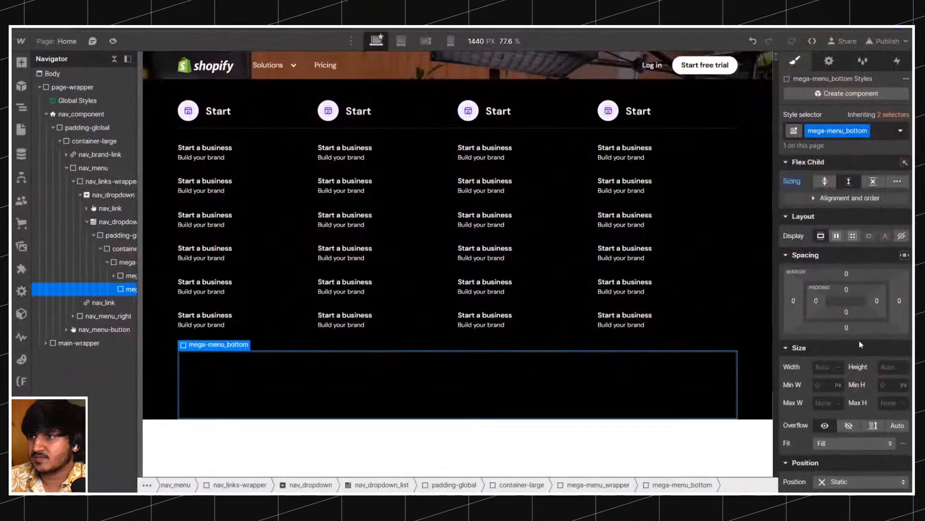
# Set the background color of the mega-menu_bottom block to #2b2b2b.
pyautogui.scroll(-5, 846, 289)
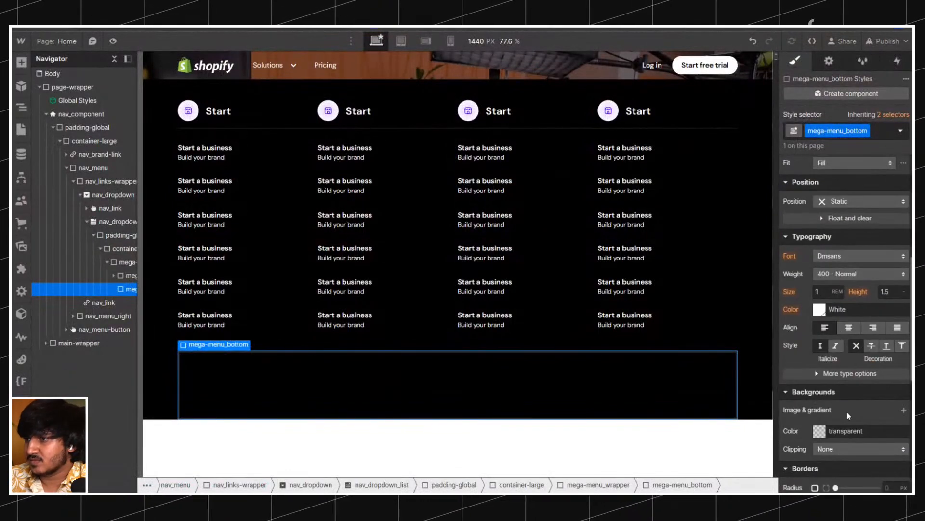
pyautogui.click(863, 430)
pyautogui.press('BackSpace')
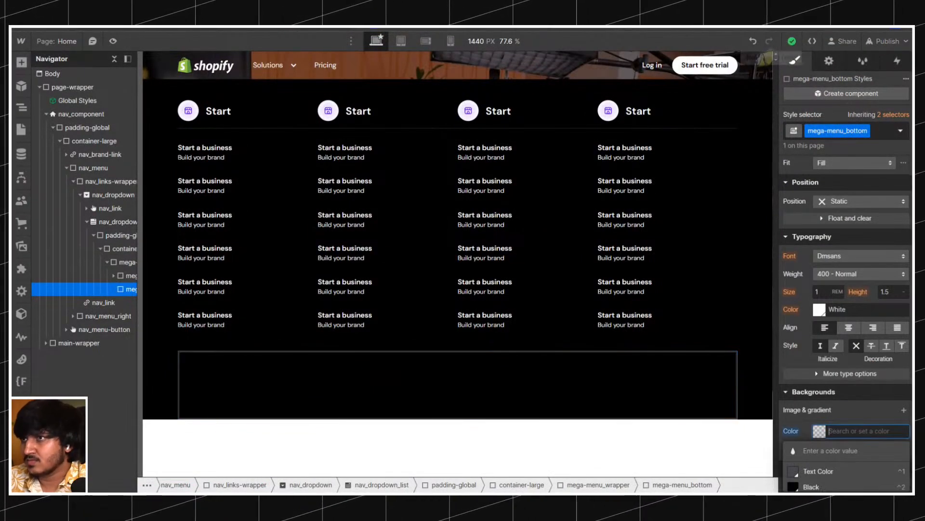
pyautogui.press('Return')
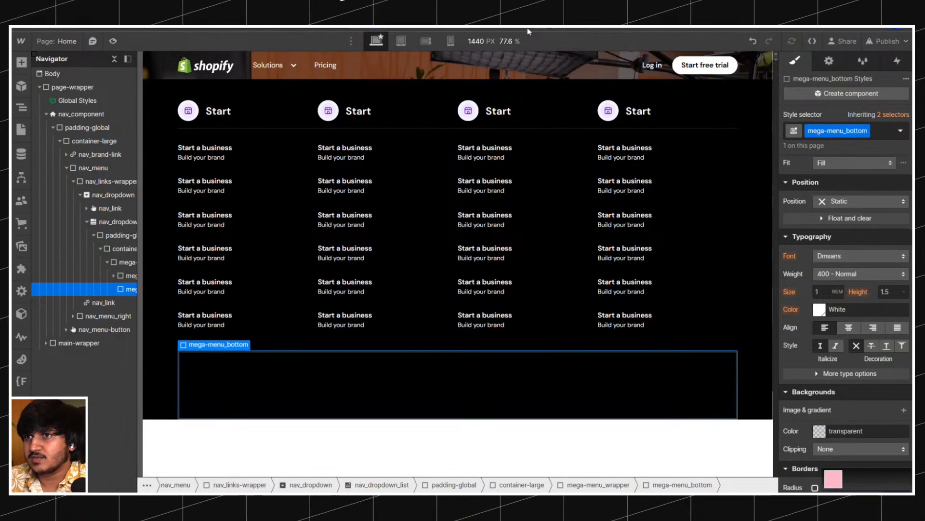
pyautogui.click(853, 430)
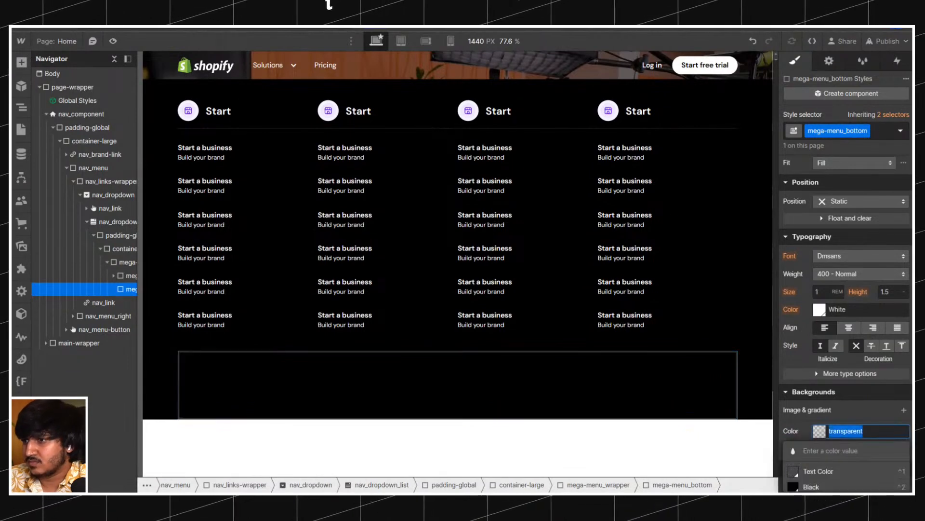
pyautogui.write('#2b2b2b')
pyautogui.press('Return')
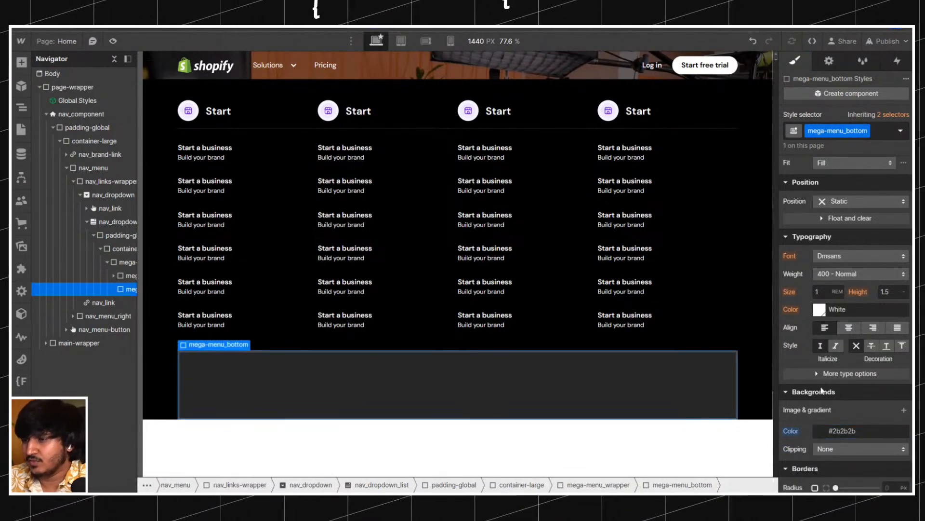
# Move container-large out of padding-global directly into nav_dropdown_list and delete the emptied padding-global block.
pyautogui.scroll(6, 845, 403)
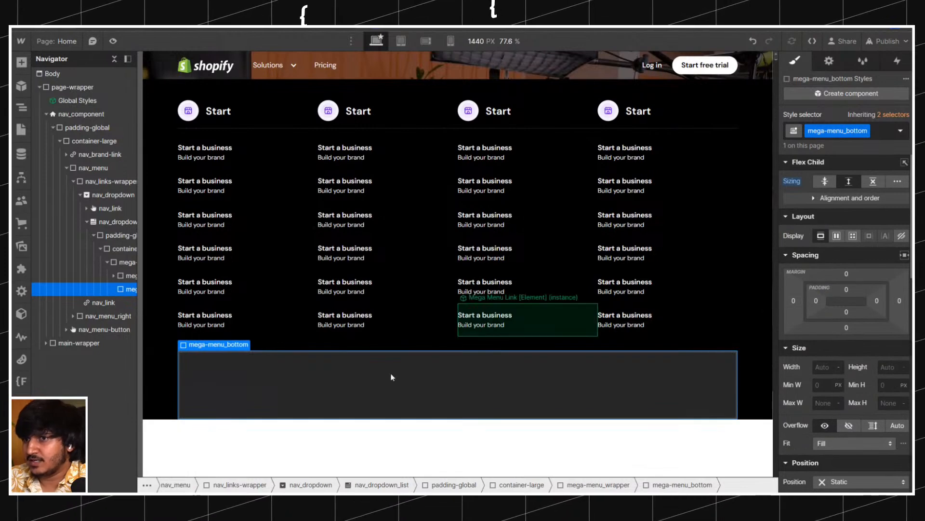
pyautogui.click(163, 190)
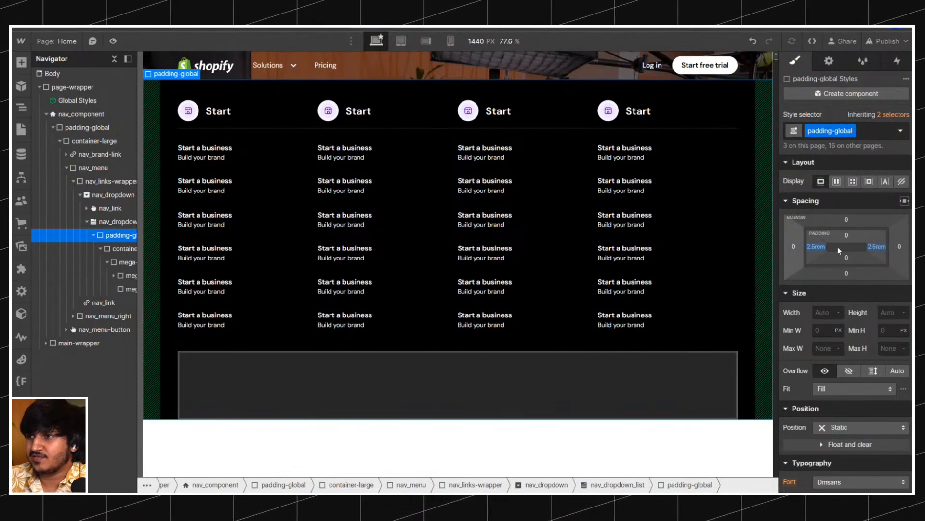
pyautogui.click(275, 387)
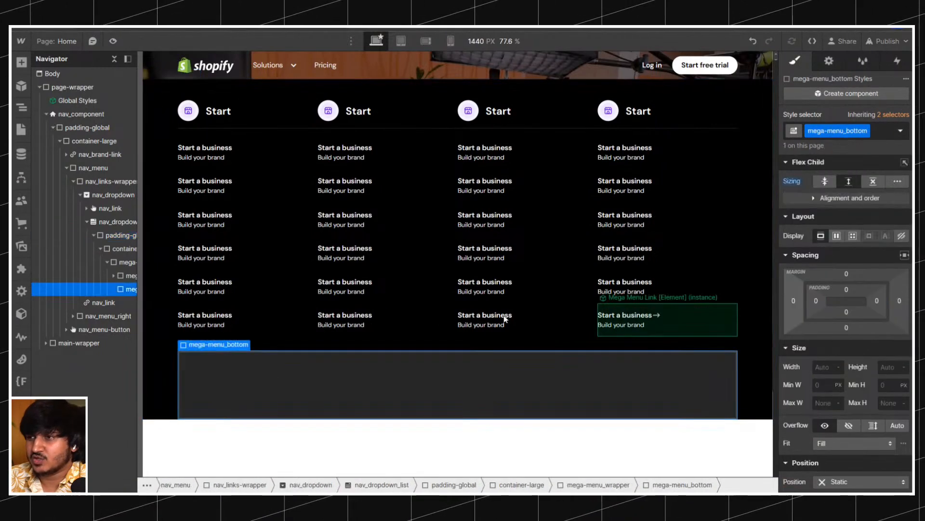
pyautogui.click(166, 304)
pyautogui.click(233, 372)
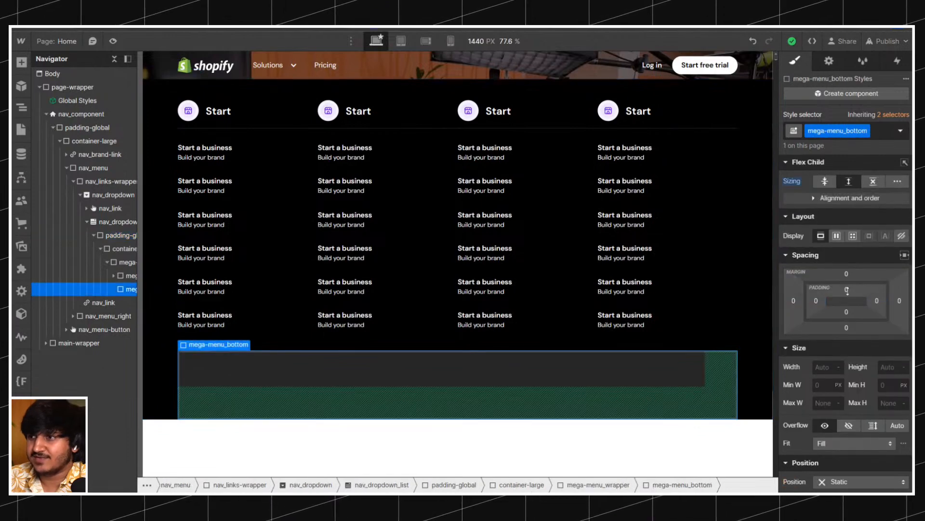
pyautogui.click(112, 235)
pyautogui.click(100, 249)
pyautogui.moveTo(125, 251); pyautogui.dragTo(119, 234)
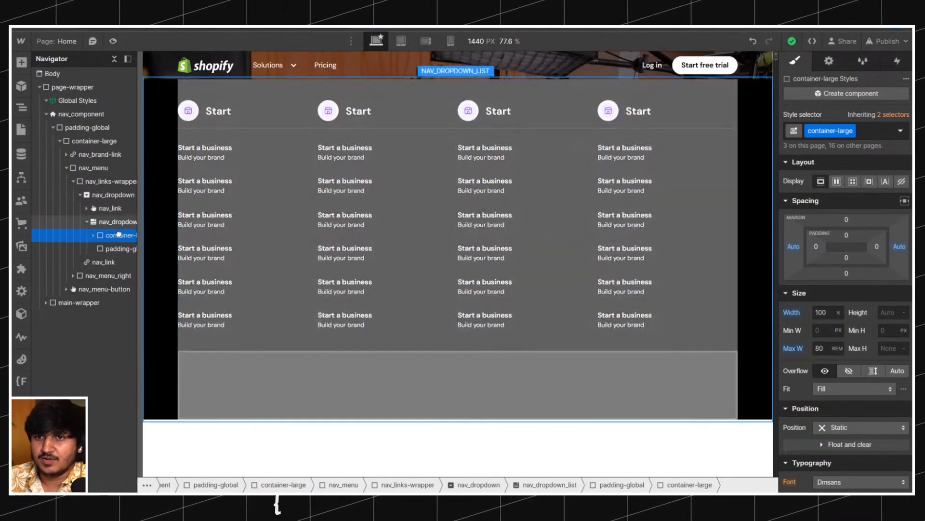
pyautogui.click(117, 251)
pyautogui.press('Delete')
# Set the left and right padding of the base nav_dropdown_list class to 2.5rem.
pyautogui.click(93, 235)
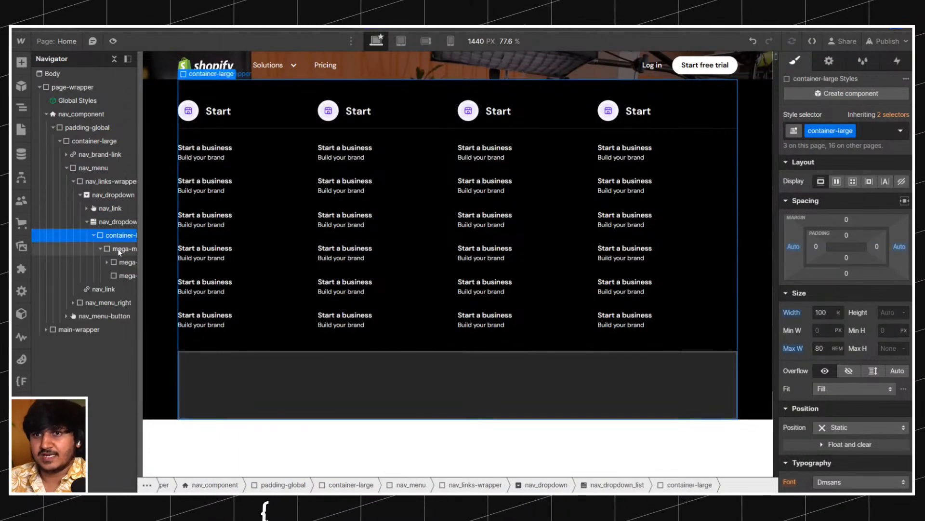
pyautogui.click(122, 250)
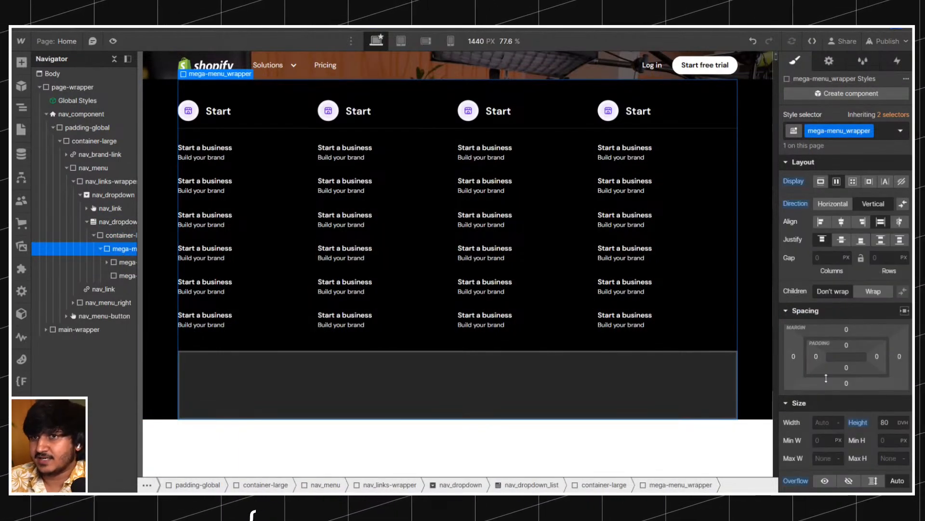
pyautogui.click(117, 221)
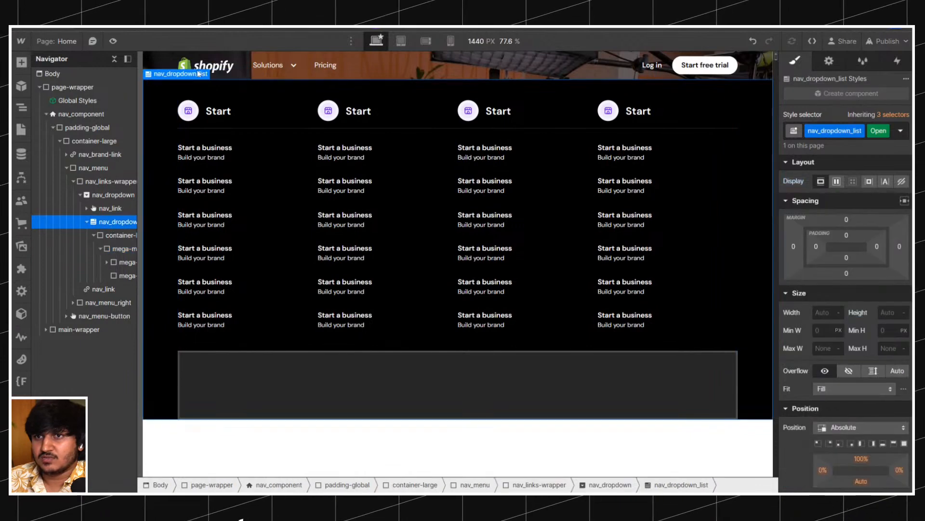
pyautogui.click(892, 114)
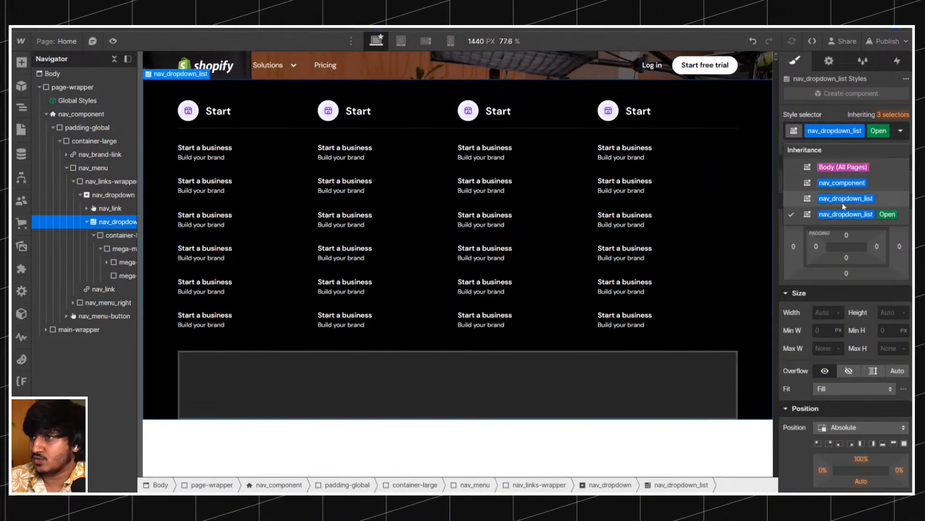
pyautogui.click(829, 215)
pyautogui.click(816, 246)
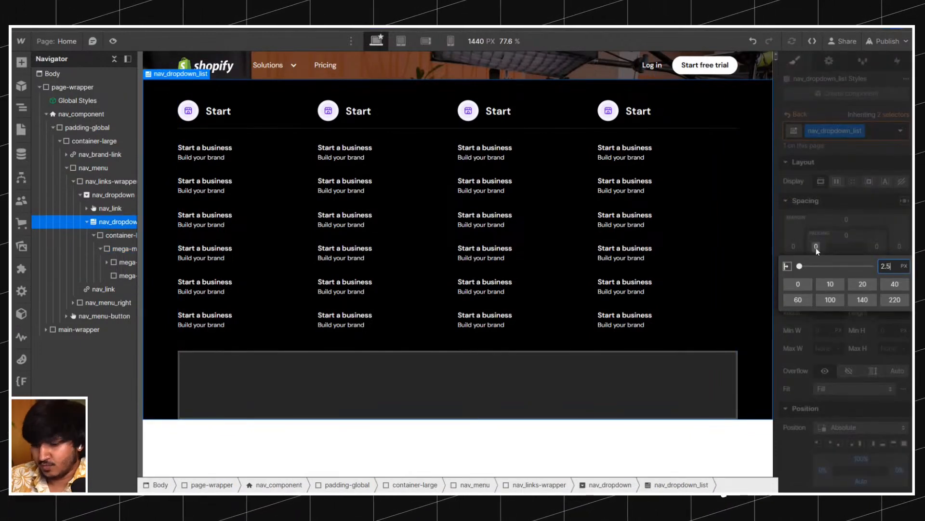
pyautogui.write('2.5rem')
pyautogui.press('Return')
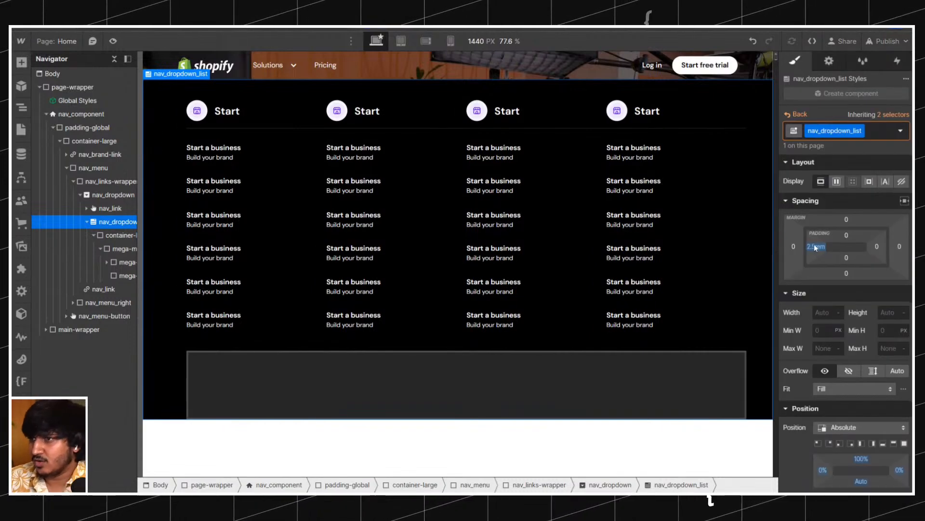
pyautogui.keyDown('alt'); pyautogui.click(816, 248); pyautogui.keyUp('alt')
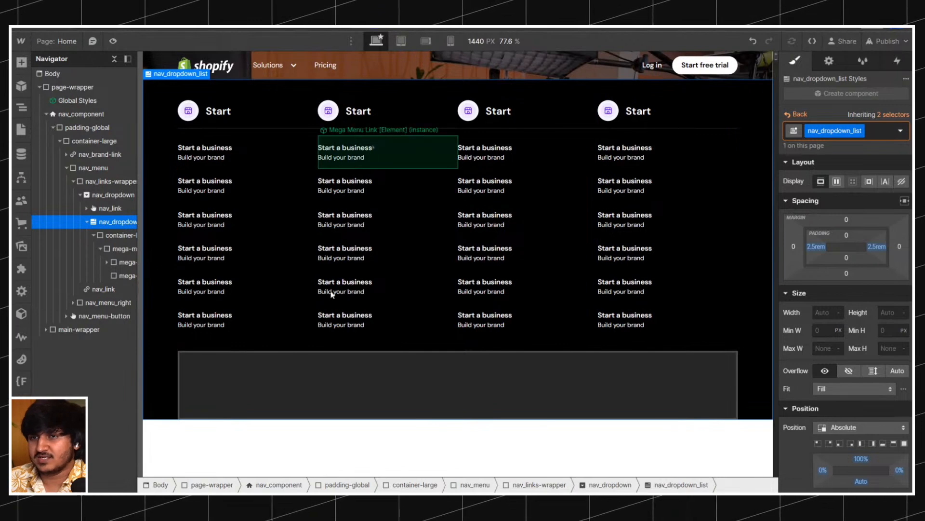
# Undo the nav_dropdown_list padding and the structure changes back to the point where padding-global wraps container-large.
pyautogui.click(264, 389)
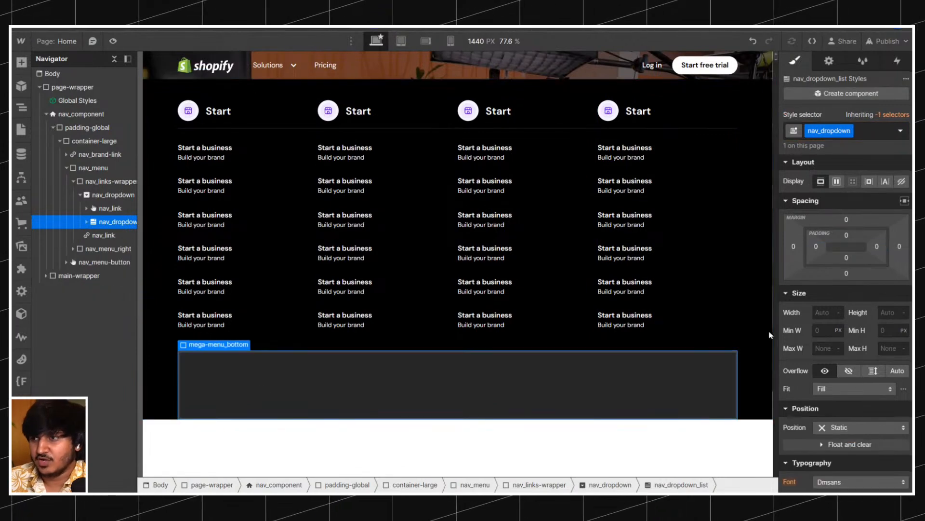
pyautogui.click(753, 42)
pyautogui.click(752, 42)
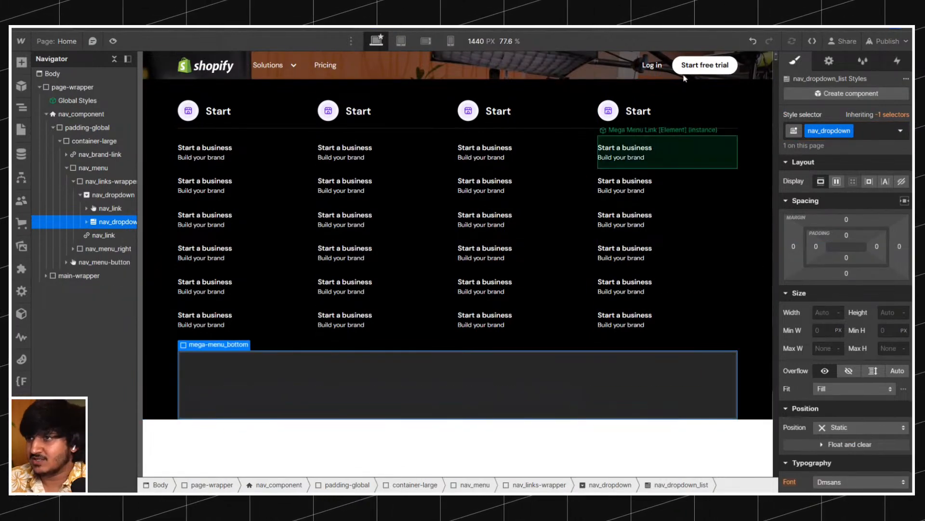
pyautogui.click(753, 42)
pyautogui.click(753, 42)
pyautogui.click(753, 42)
pyautogui.click(753, 42)
pyautogui.click(752, 41)
pyautogui.click(753, 42)
pyautogui.click(753, 42)
pyautogui.click(771, 41)
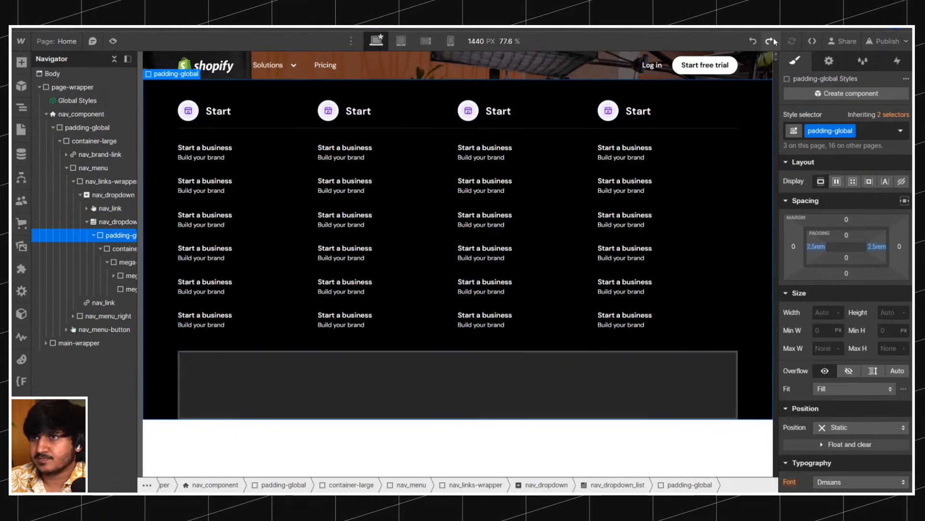
pyautogui.click(770, 41)
pyautogui.click(769, 41)
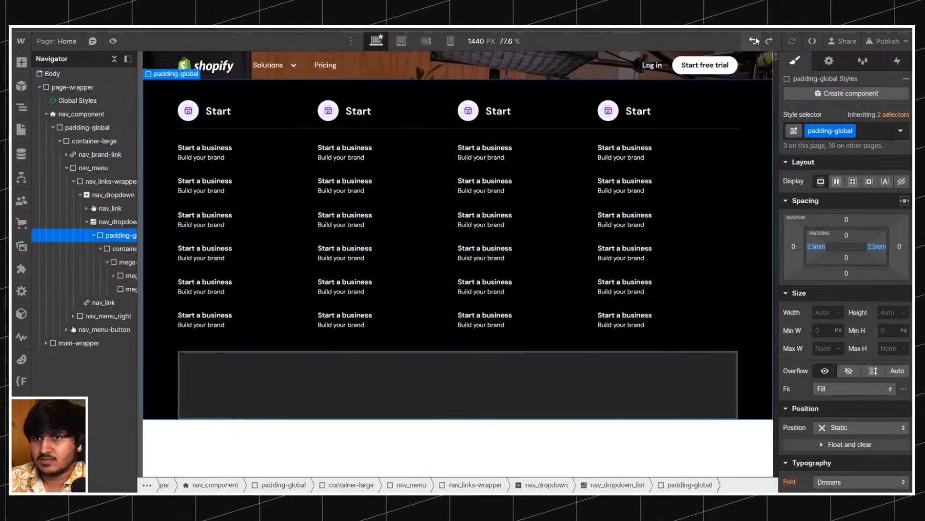
# Try a left margin of -2.5rem on mega-menu_bottom, compare with the Solutions menu on the Shopify site, and reset the margin.
pyautogui.click(293, 361)
pyautogui.click(794, 302)
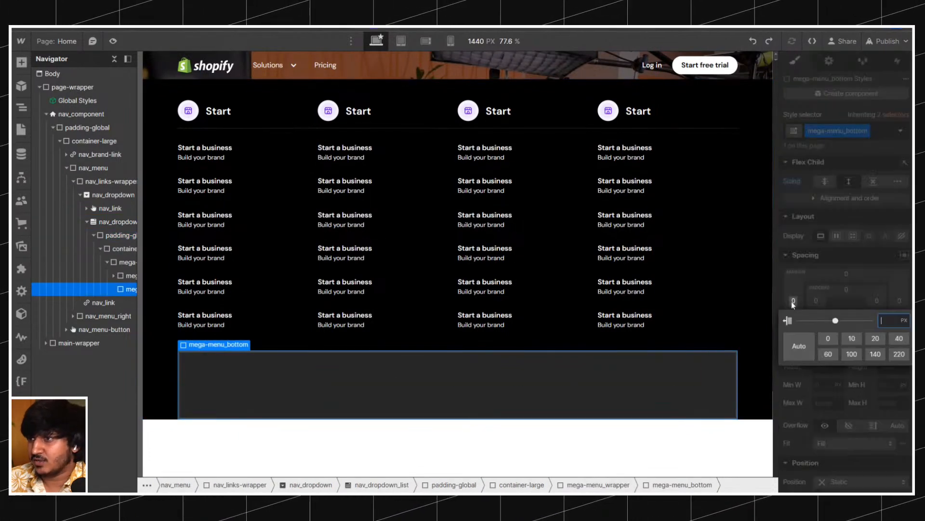
pyautogui.press('Return')
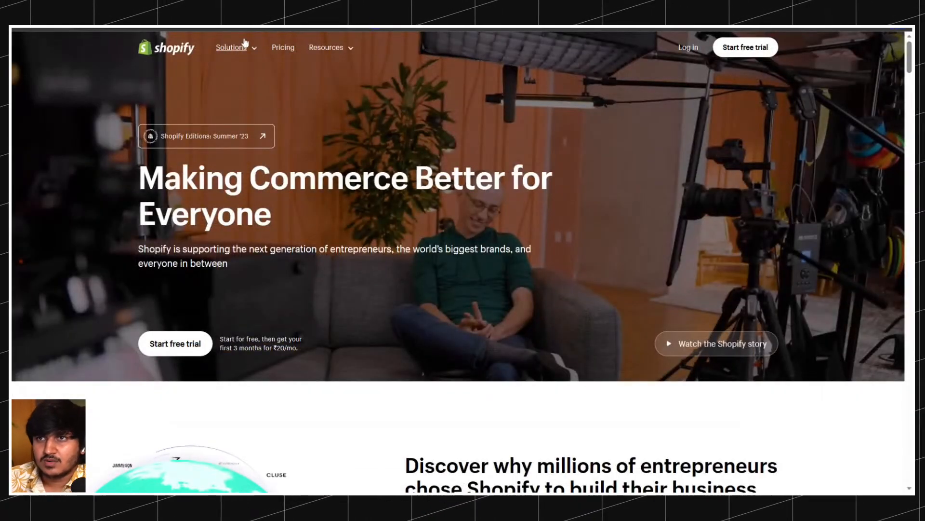
pyautogui.click(241, 51)
pyautogui.scroll(-3, 286, 255)
pyautogui.scroll(3, 286, 259)
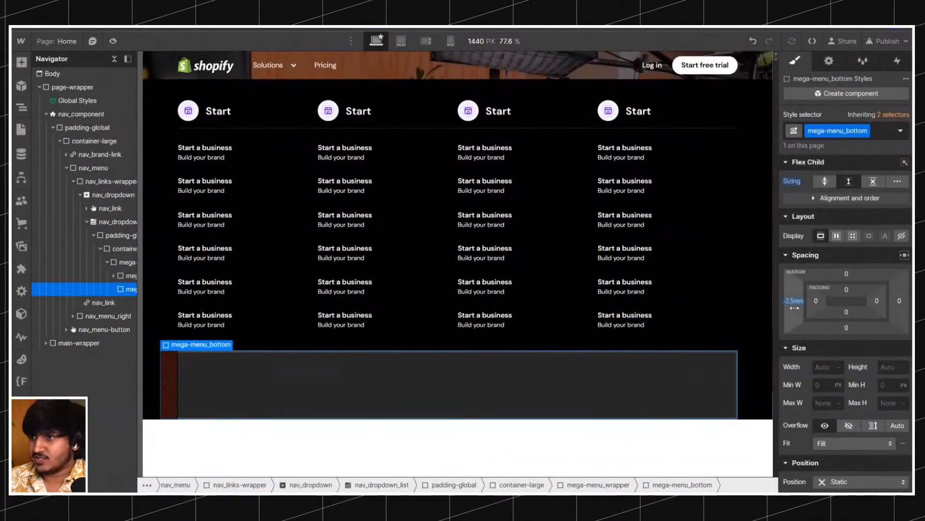
pyautogui.keyDown('alt'); pyautogui.click(793, 301); pyautogui.keyUp('alt')
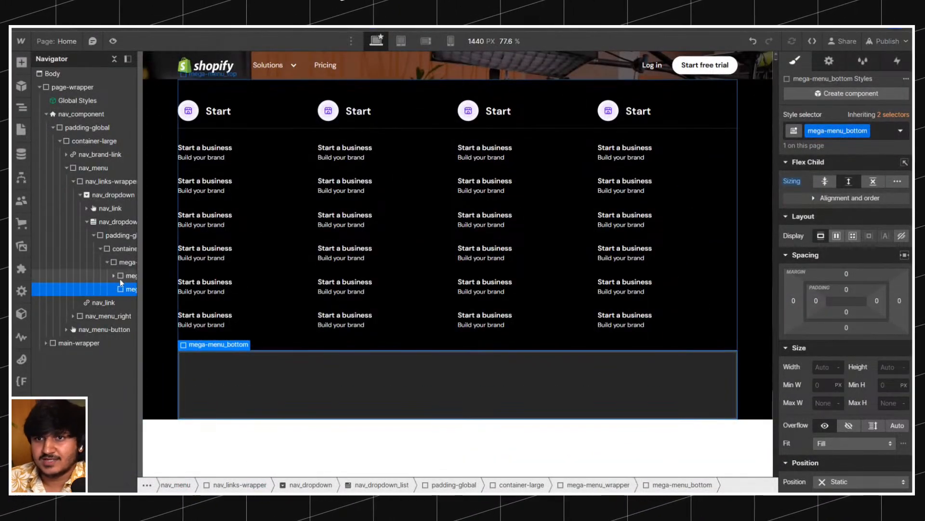
# Move mega-menu_bottom directly into nav_dropdown_list below padding-global and clear the height of mega-menu_wrapper.
pyautogui.moveTo(116, 284); pyautogui.dragTo(107, 260)
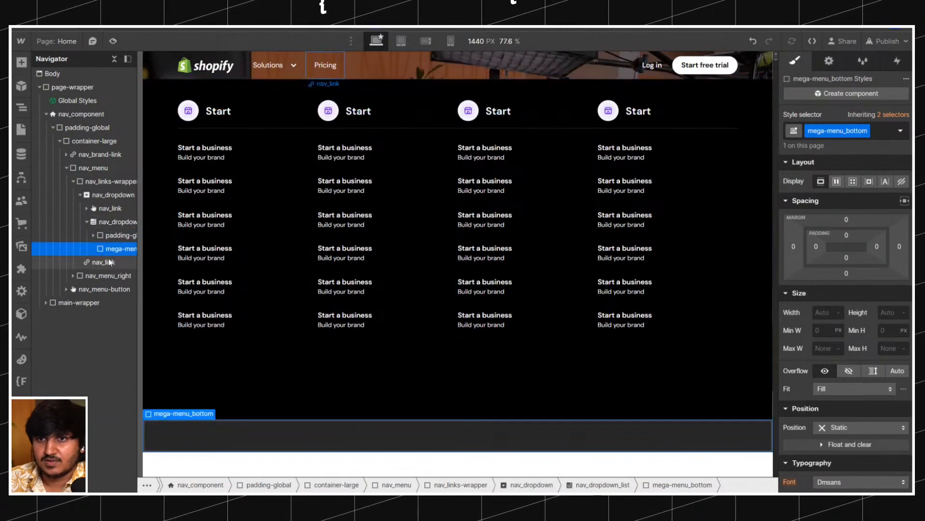
pyautogui.click(385, 405)
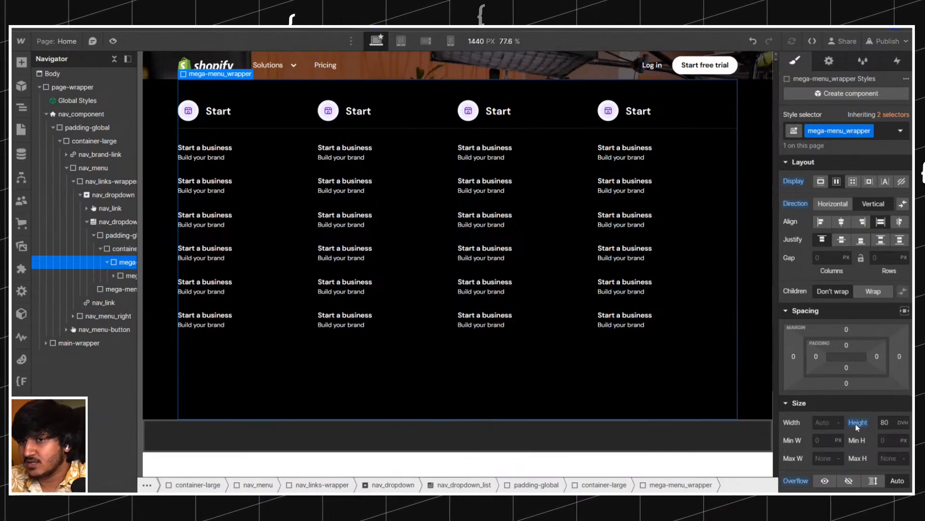
pyautogui.keyDown('alt'); pyautogui.click(857, 424); pyautogui.keyUp('alt')
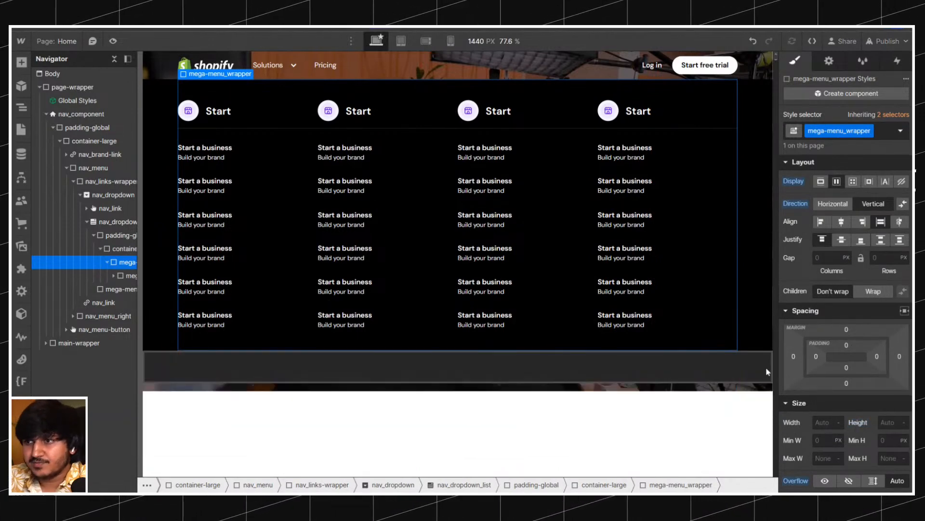
# Examine how padding-global and mega-menu_bottom are nested inside nav_dropdown_list and which styles they carry.
pyautogui.click(721, 370)
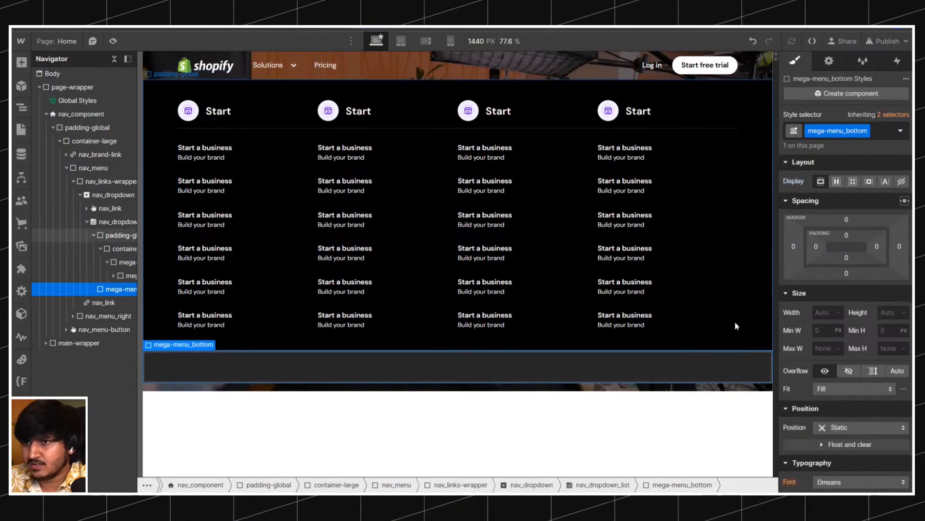
pyautogui.click(118, 235)
pyautogui.click(107, 222)
pyautogui.click(94, 235)
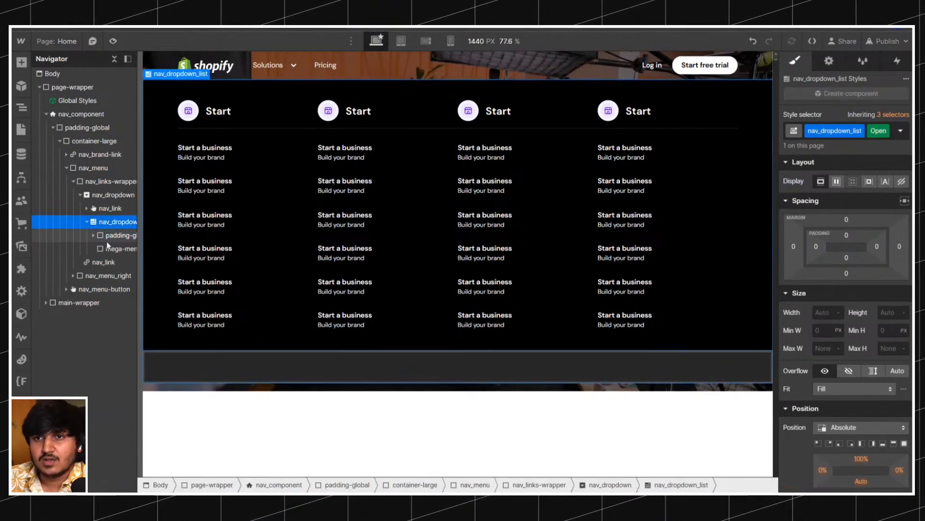
pyautogui.click(114, 236)
pyautogui.click(109, 249)
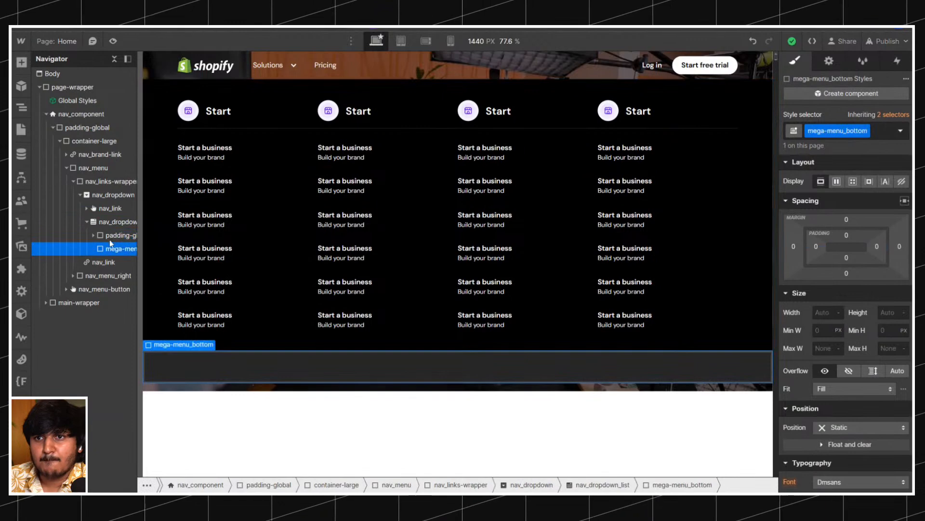
pyautogui.click(110, 236)
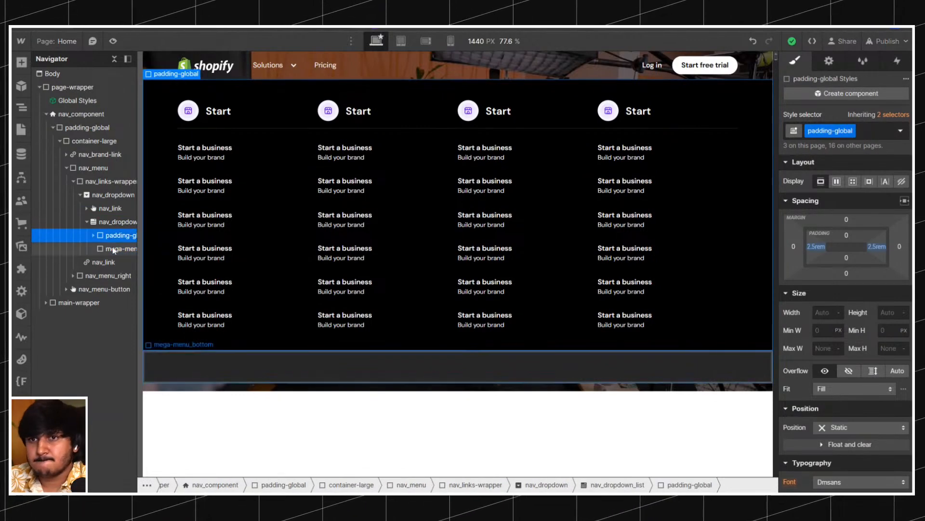
pyautogui.click(111, 246)
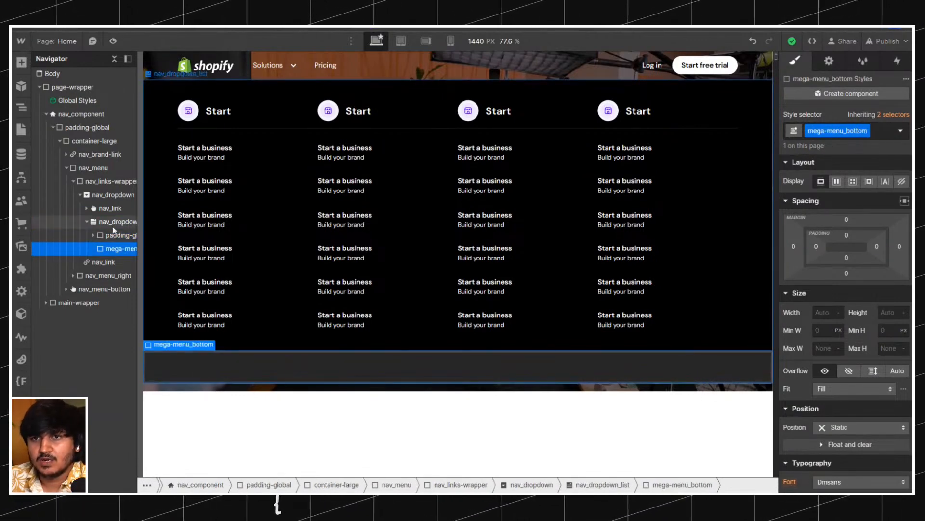
# Try a height of 80 dvh on the base nav_dropdown_list class and undo it.
pyautogui.click(113, 226)
pyautogui.click(885, 124)
pyautogui.click(851, 198)
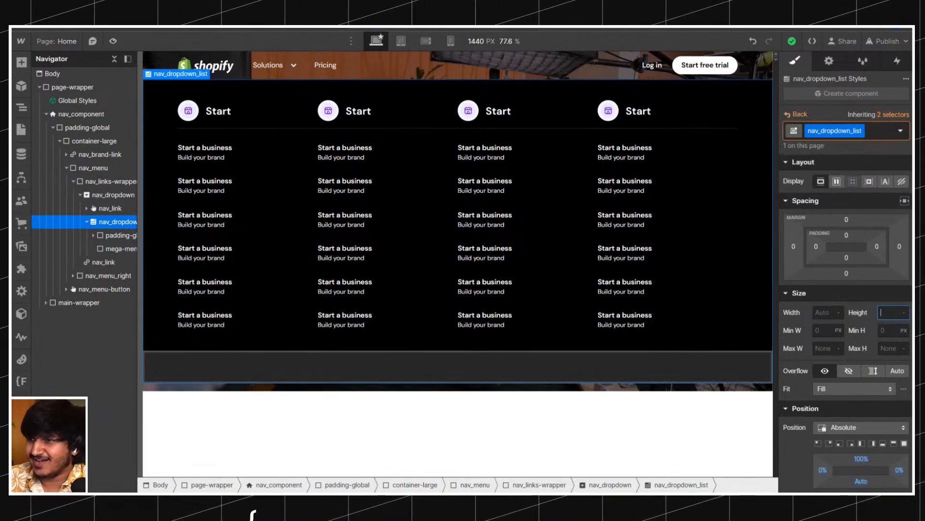
pyautogui.press('Return')
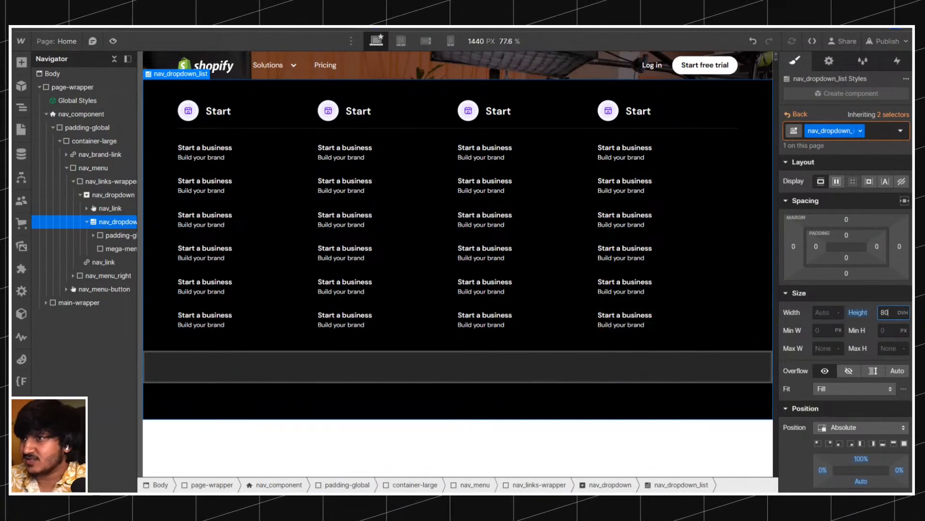
pyautogui.click(795, 114)
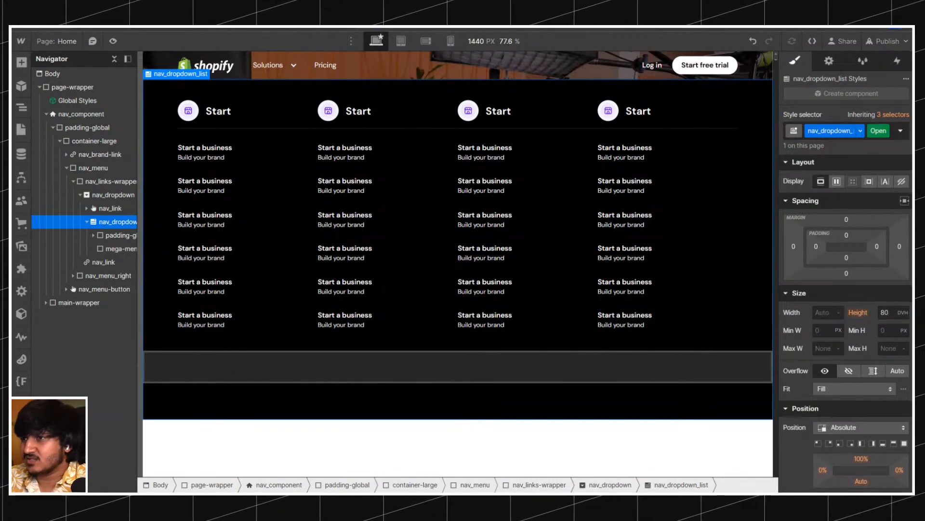
pyautogui.click(752, 40)
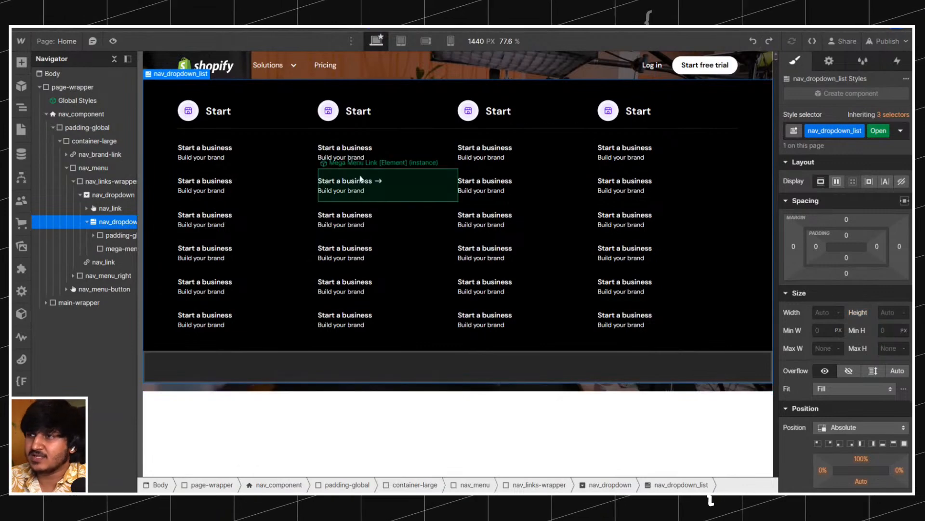
# Wrap the padding-global block inside nav_dropdown_list in a new div block with the class mega-menu_master-wrapper.
pyautogui.click(119, 236)
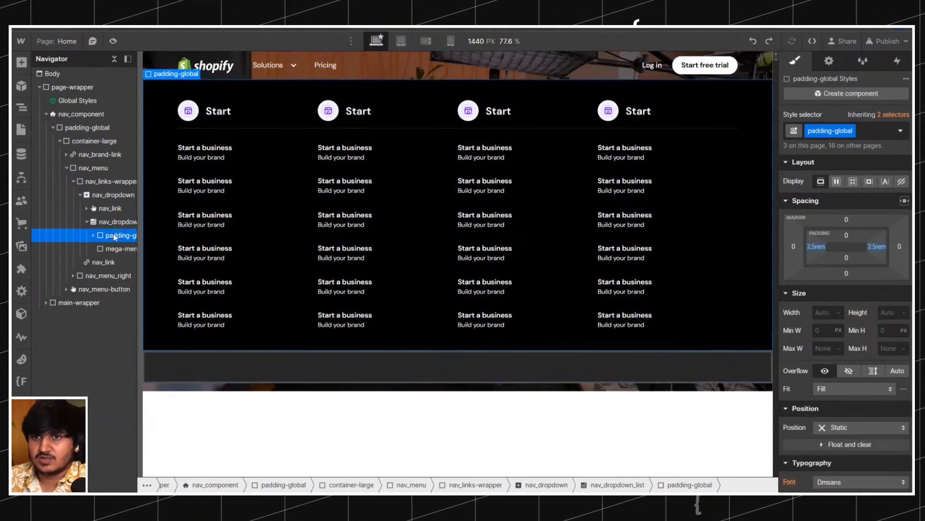
pyautogui.rightClick(164, 79)
pyautogui.click(199, 103)
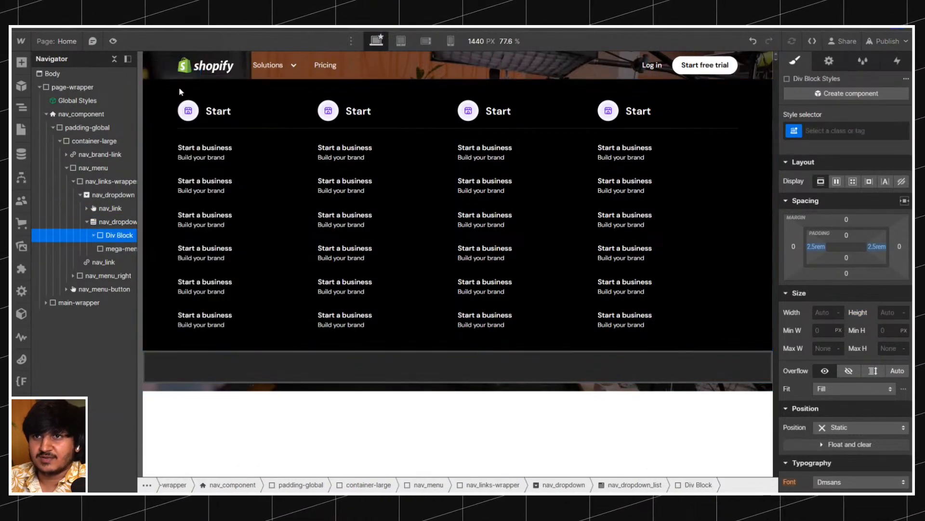
pyautogui.hotkey('ctrl', 'Return')
pyautogui.write('mega-menu_')
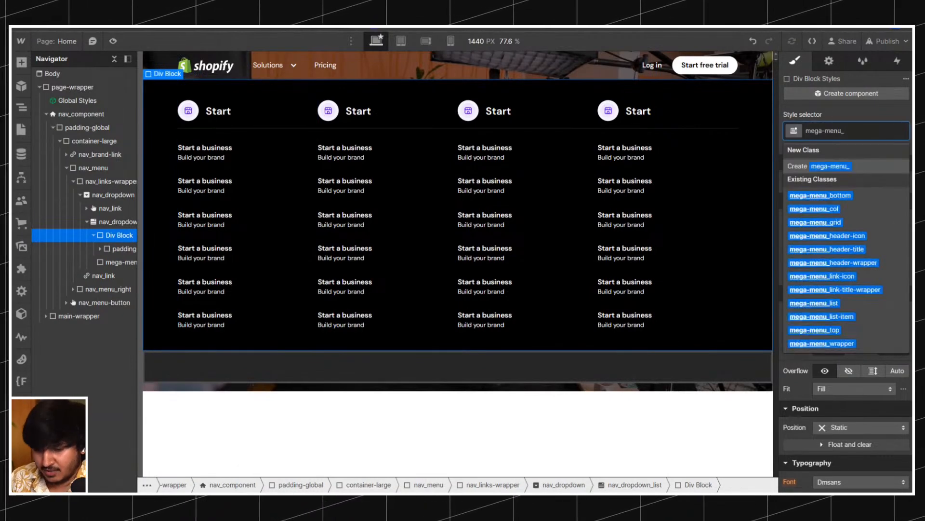
pyautogui.write('master-wrapper')
pyautogui.press('Return')
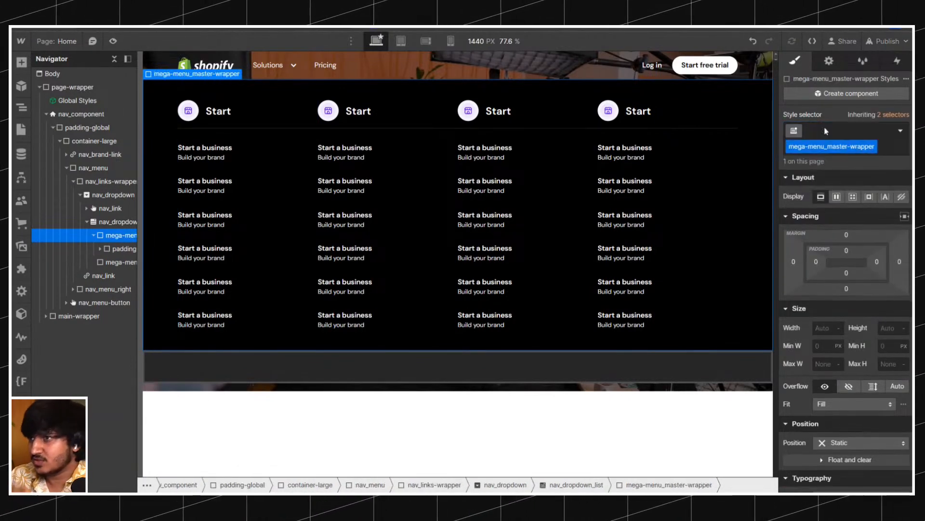
# Move mega-menu_bottom into mega-menu_master-wrapper below padding-global and set the wrapper's height to 80 dvh.
pyautogui.click(122, 263)
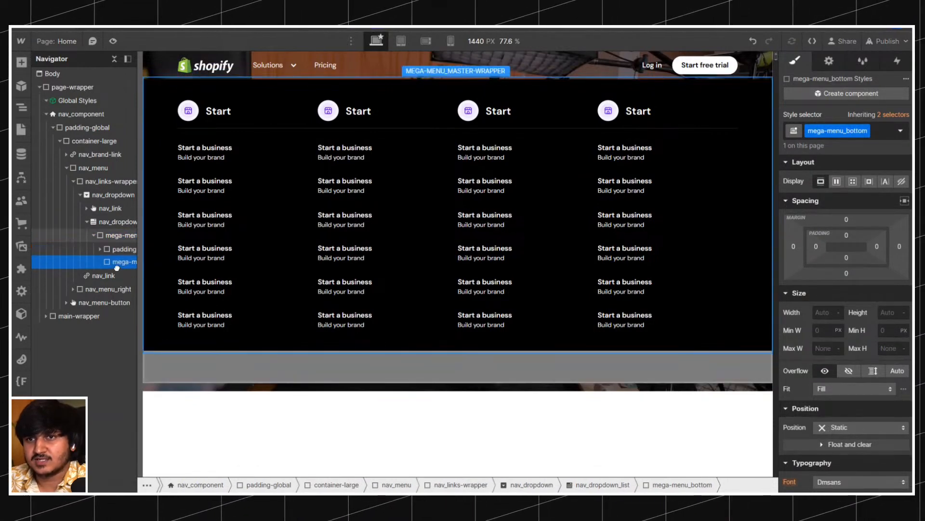
pyautogui.click(119, 235)
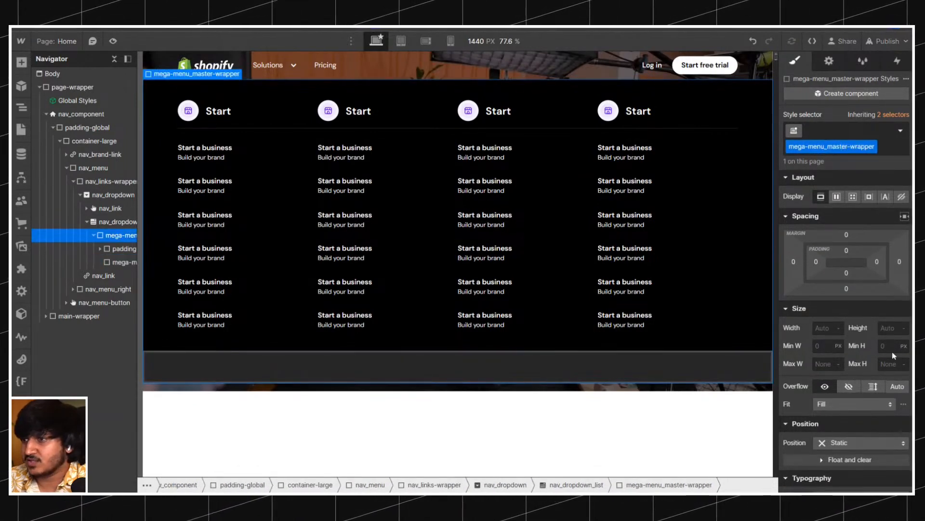
pyautogui.click(887, 328)
pyautogui.write('80s')
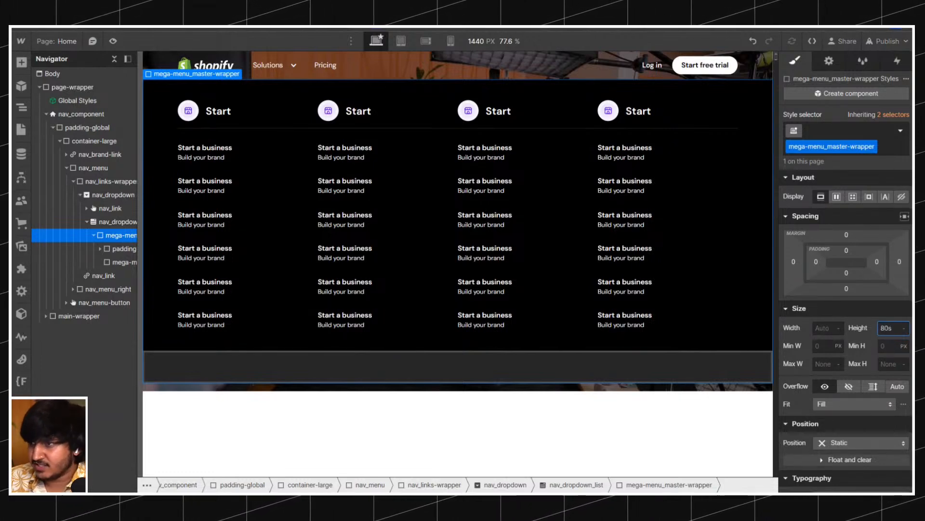
pyautogui.write('dvh')
pyautogui.press('Return')
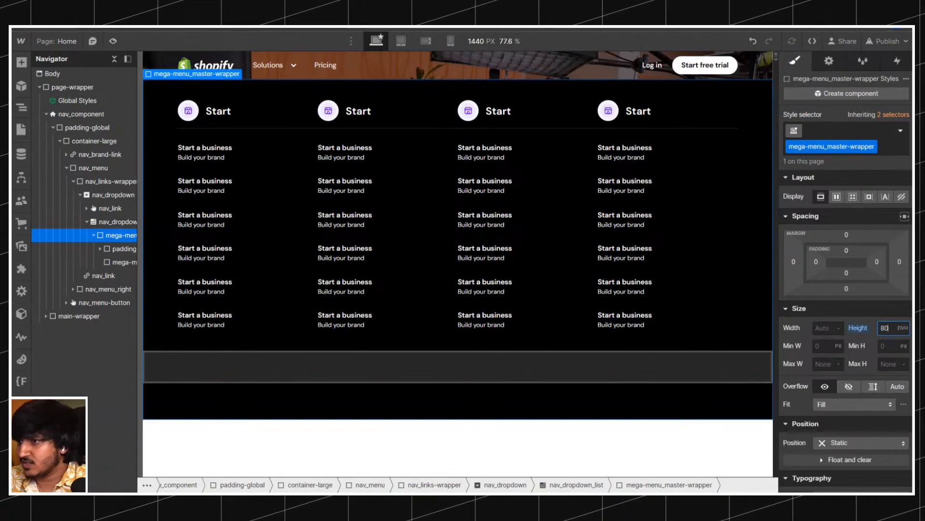
# Set mega-menu_master-wrapper's overflow to auto and its display to flex with a vertical direction.
pyautogui.click(825, 386)
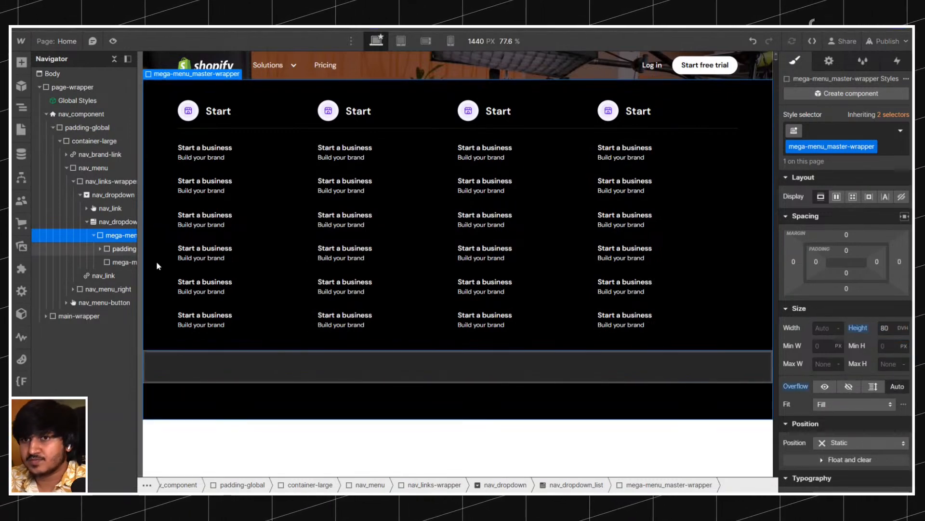
pyautogui.click(836, 197)
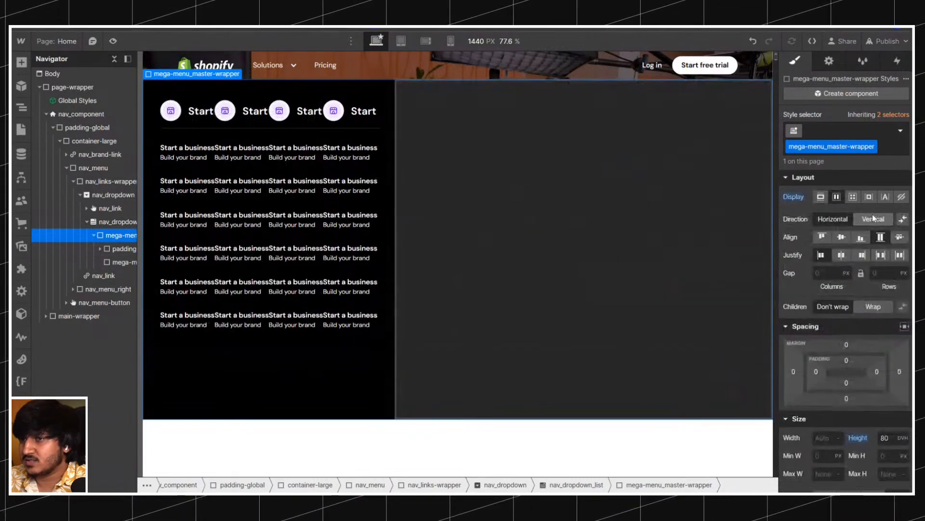
pyautogui.click(873, 219)
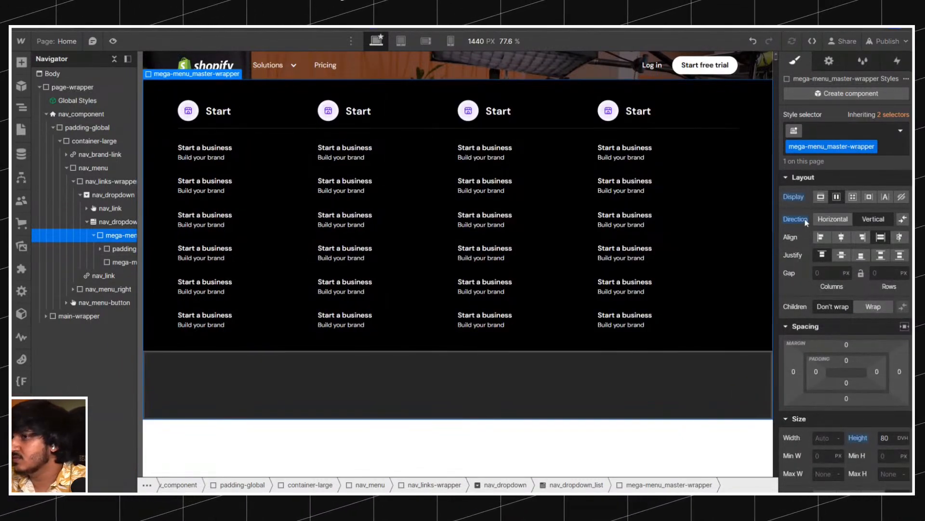
# Copy the padding-global block holding the four link columns into mega-menu_bottom.
pyautogui.click(123, 263)
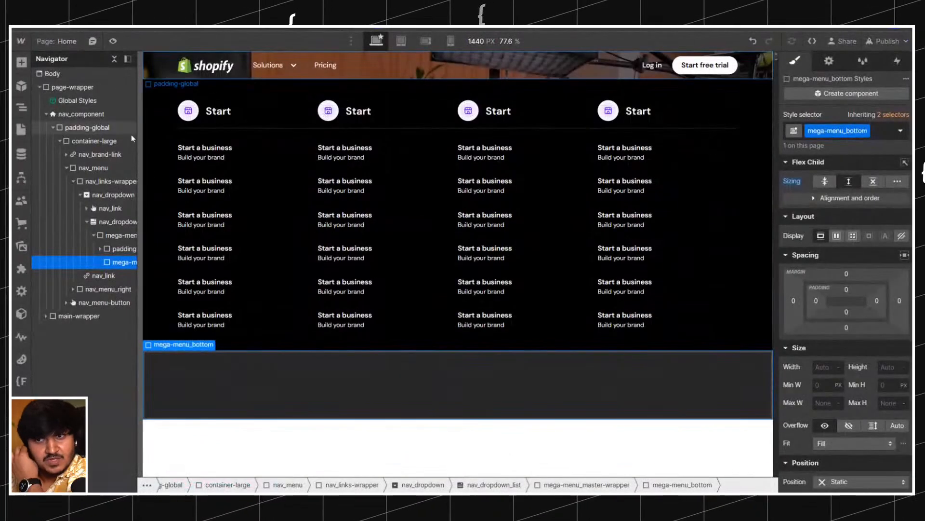
pyautogui.click(114, 250)
pyautogui.click(113, 261)
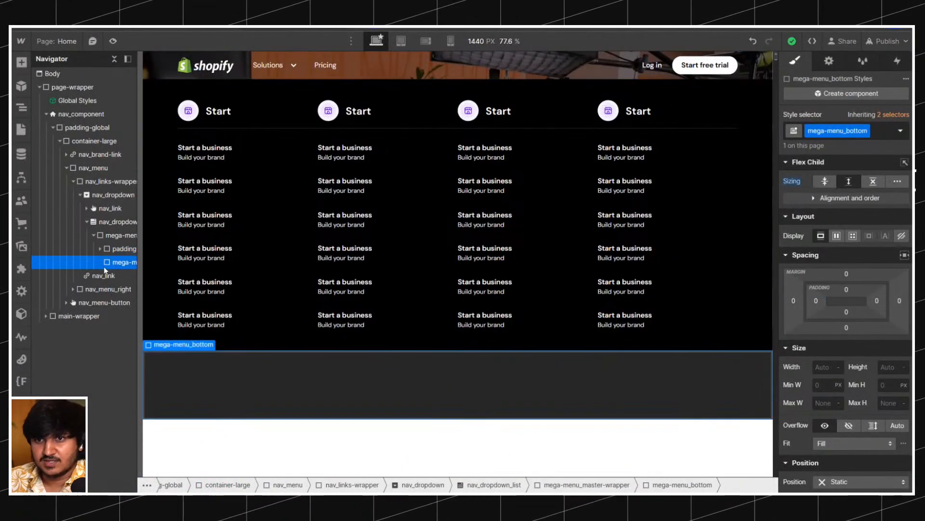
pyautogui.hotkey('ctrl', 'v')
pyautogui.click(107, 275)
pyautogui.click(114, 289)
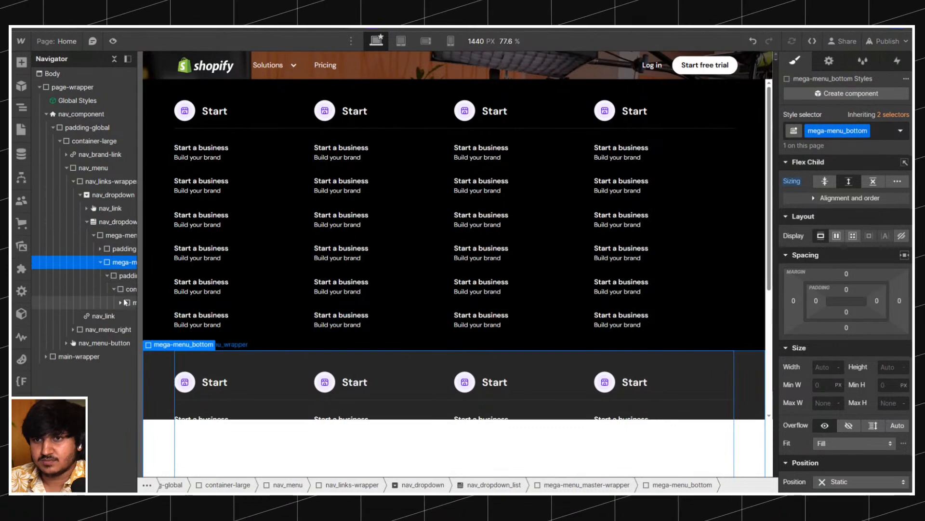
pyautogui.click(130, 303)
# Delete the mega-menu_header-wrapper from each of the four columns in mega-menu_bottom.
pyautogui.click(245, 380)
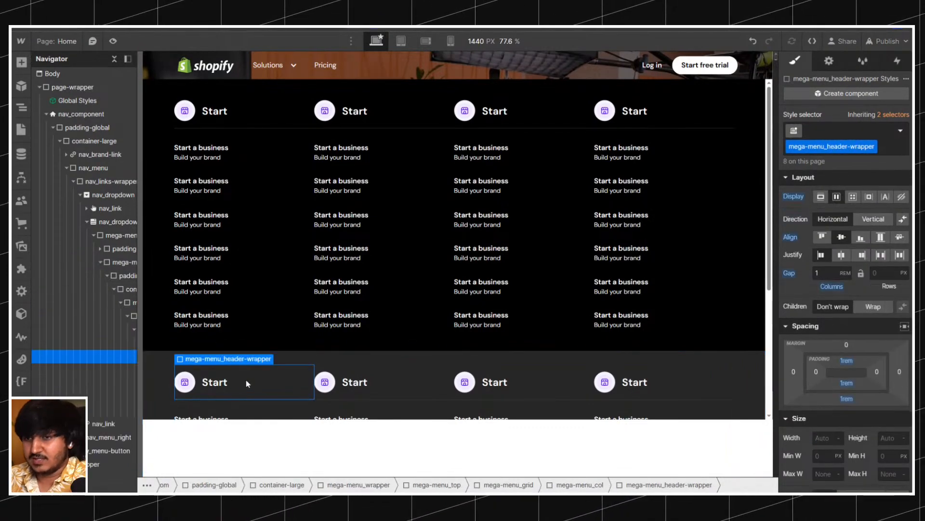
pyautogui.press('Delete')
pyautogui.click(395, 383)
pyautogui.press('Delete')
pyautogui.click(545, 380)
pyautogui.press('Delete')
pyautogui.click(675, 387)
pyautogui.press('Delete')
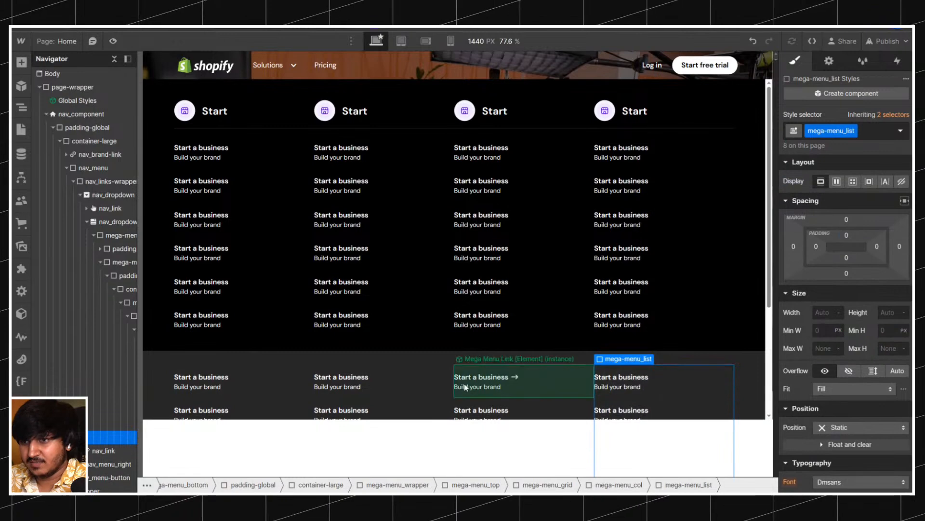
# Delete the surplus Mega Menu Link instances in mega-menu_bottom, keeping only one link per column.
pyautogui.click(250, 380)
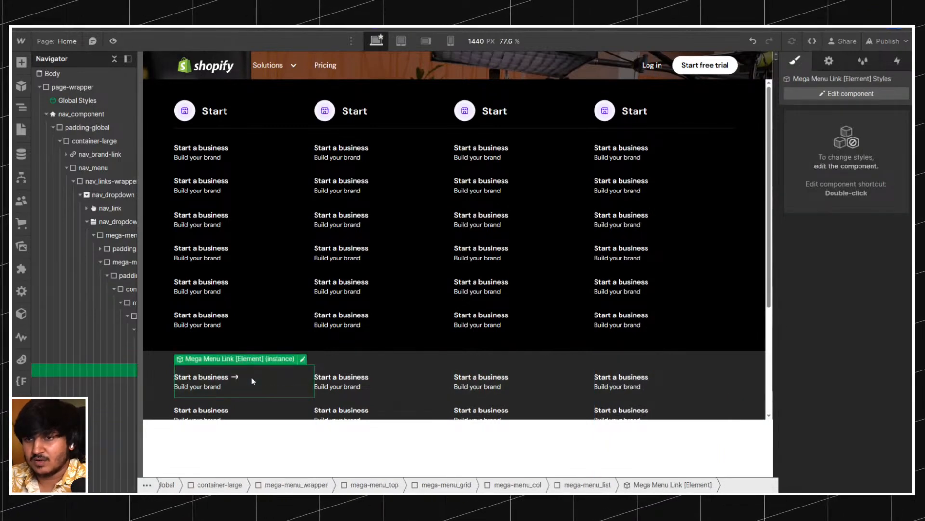
pyautogui.click(403, 390)
pyautogui.press('Delete')
pyautogui.click(534, 384)
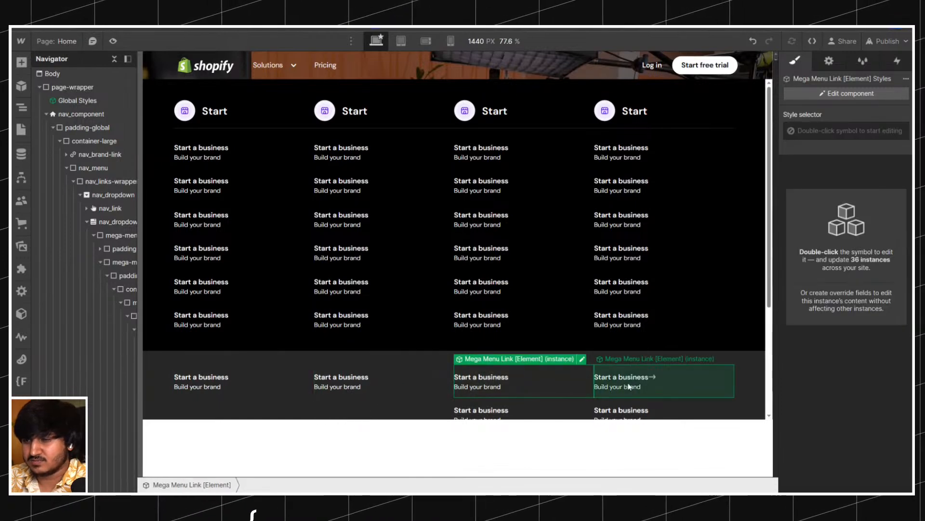
pyautogui.press('Delete')
pyautogui.click(653, 383)
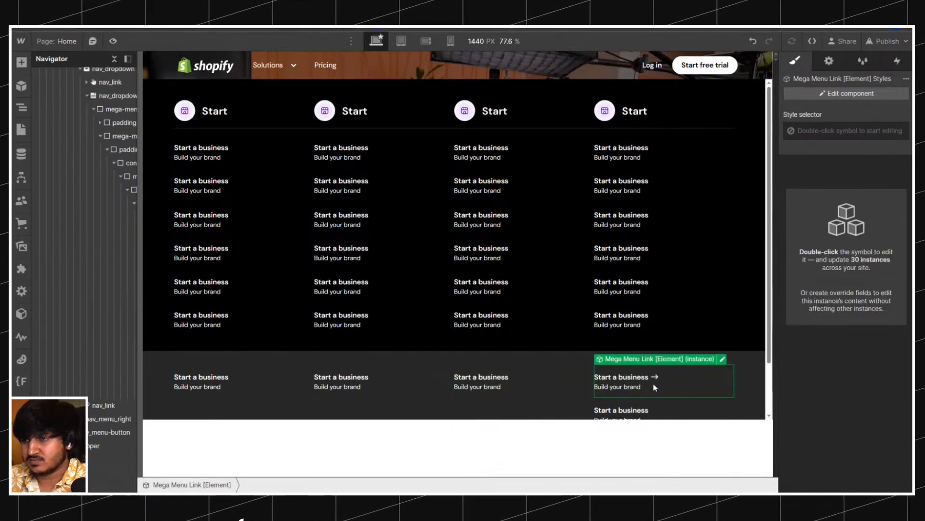
pyautogui.press('Delete')
# Move mega-menu_grid out of mega-menu_top within mega-menu_bottom and delete the emptied mega-menu_top.
pyautogui.click(525, 361)
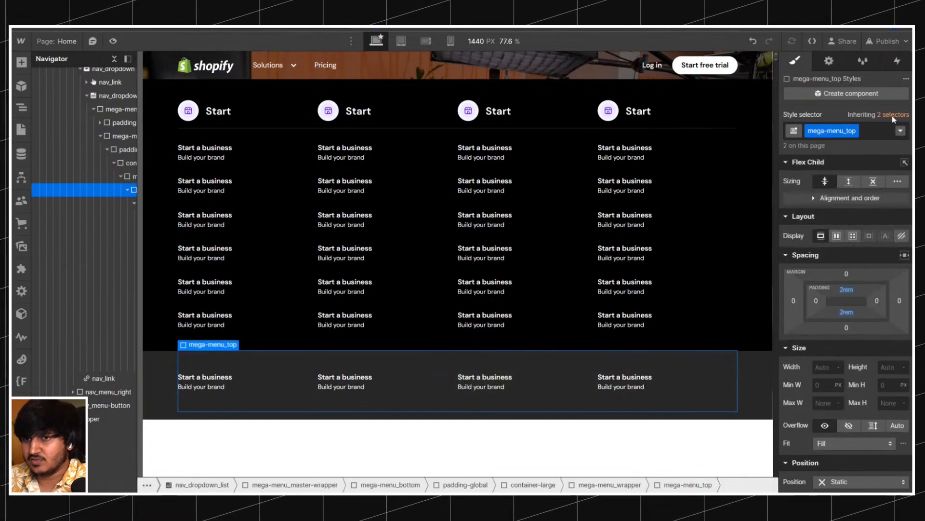
pyautogui.click(127, 190)
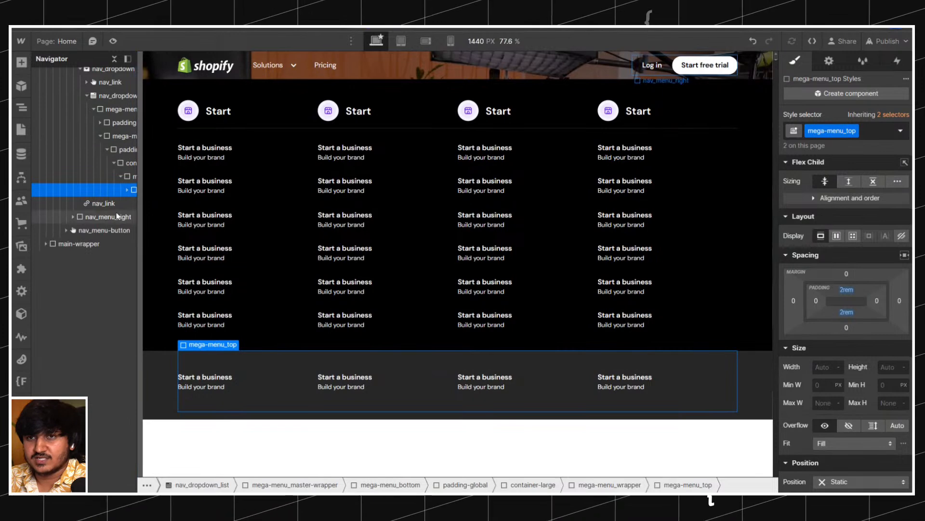
pyautogui.hscroll(3, 114, 213)
pyautogui.click(64, 190)
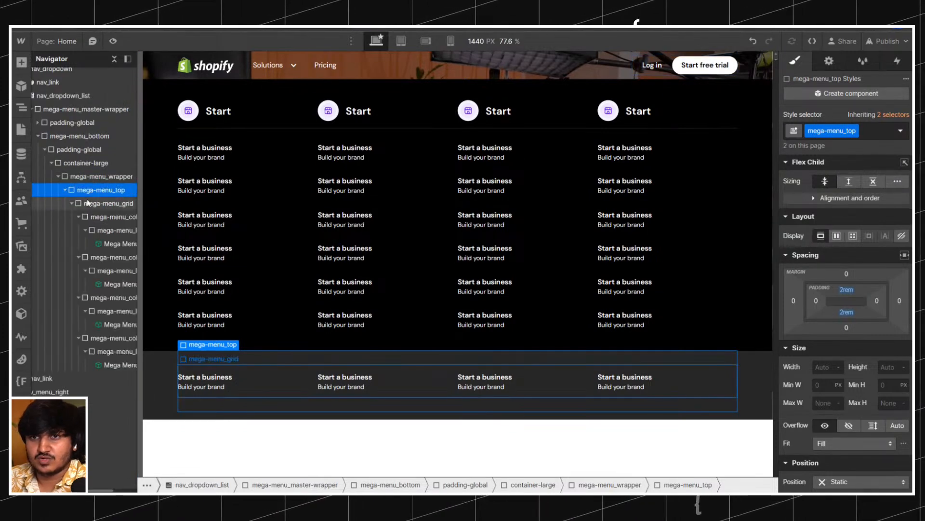
pyautogui.click(83, 203)
pyautogui.click(72, 204)
pyautogui.moveTo(101, 207); pyautogui.dragTo(90, 189)
pyautogui.click(93, 203)
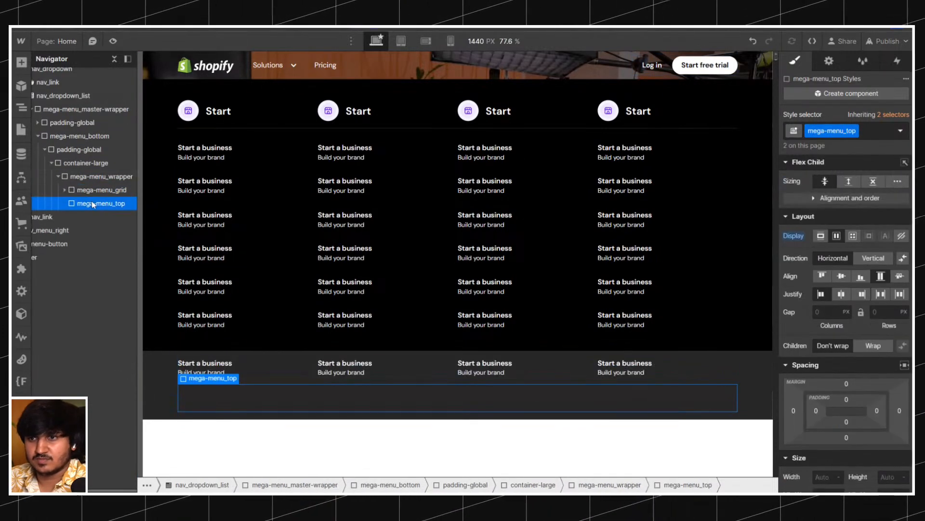
pyautogui.press('Delete')
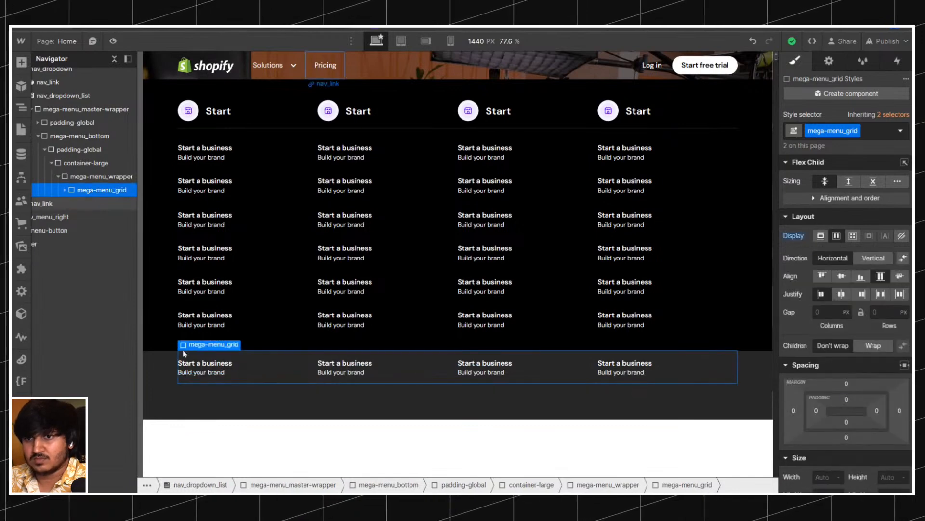
# Move the bottom section's mega-menu_grid directly into container-large and delete the emptied mega-menu_wrapper.
pyautogui.click(94, 177)
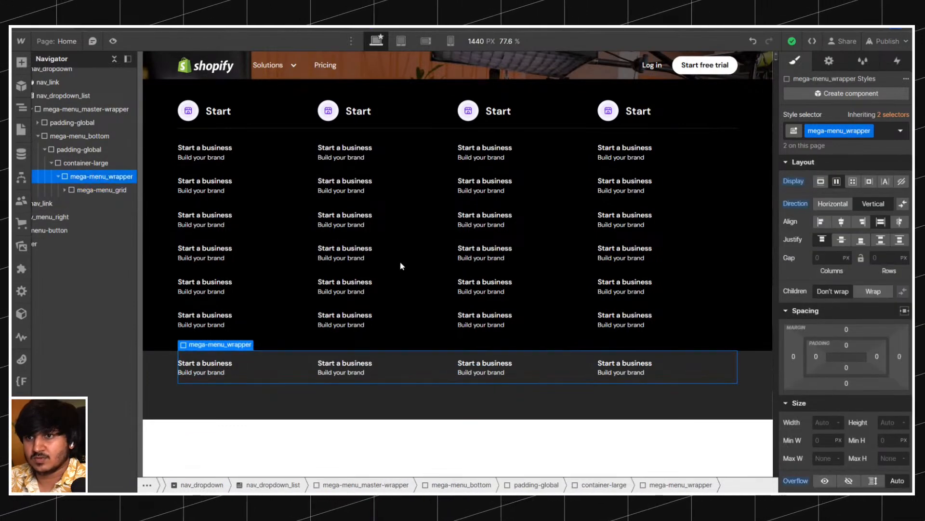
pyautogui.click(92, 190)
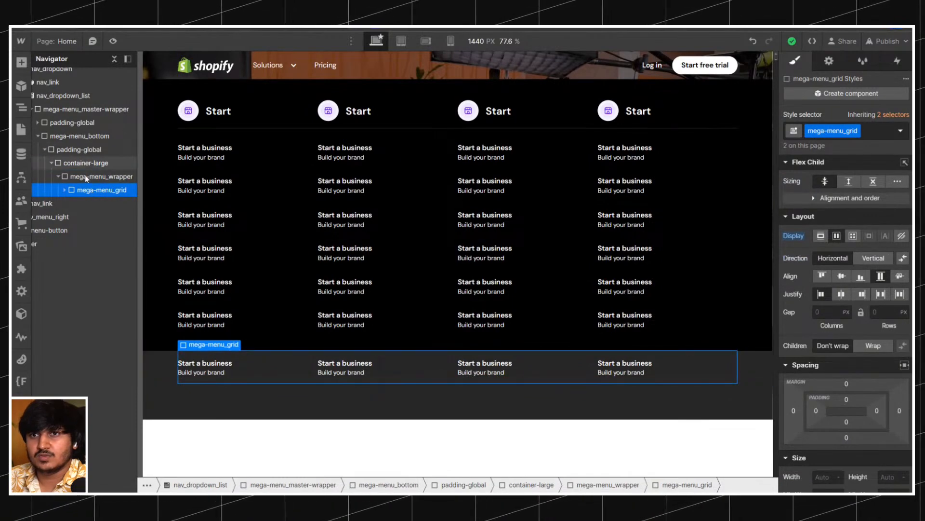
pyautogui.click(87, 176)
pyautogui.click(88, 189)
pyautogui.moveTo(88, 191); pyautogui.dragTo(83, 170)
pyautogui.click(85, 189)
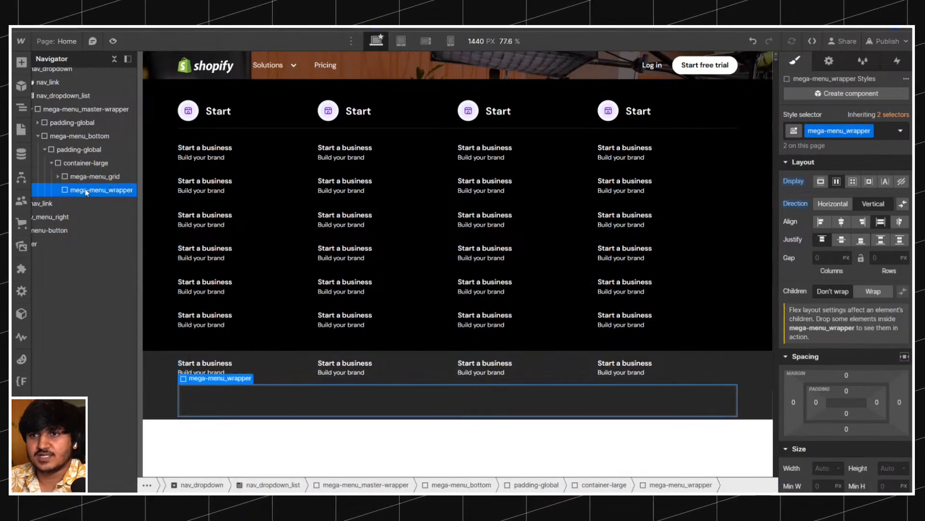
pyautogui.press('Delete')
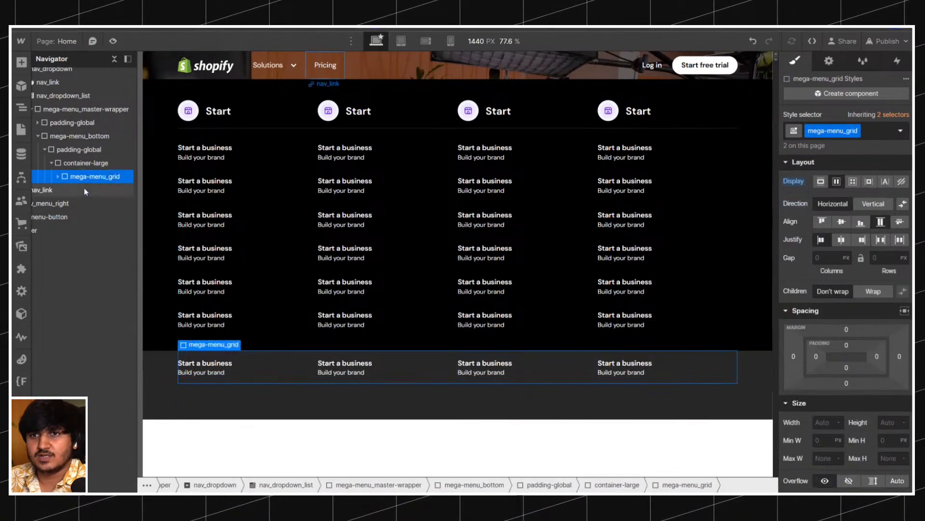
# Give mega-menu_bottom a vertical flex layout with centered justification, undoing the trial center alignment.
pyautogui.click(78, 136)
pyautogui.click(836, 236)
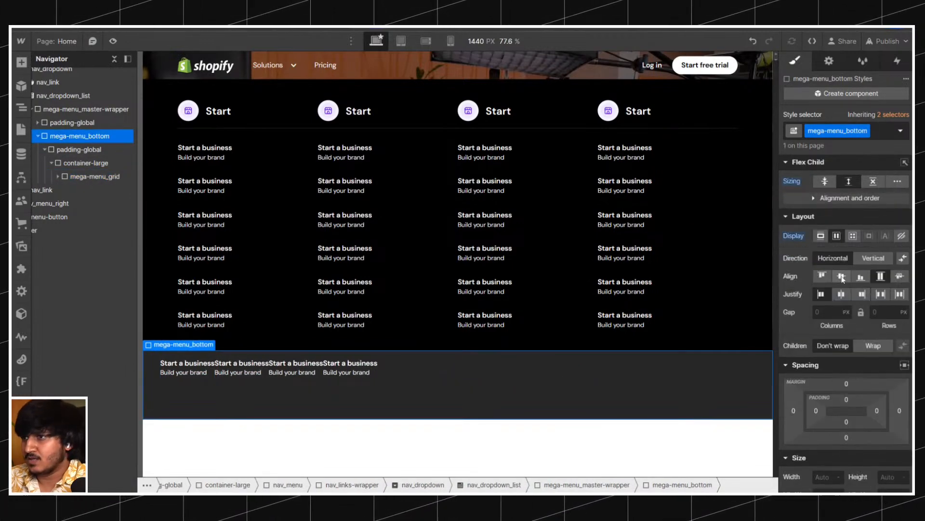
pyautogui.click(874, 258)
pyautogui.click(842, 275)
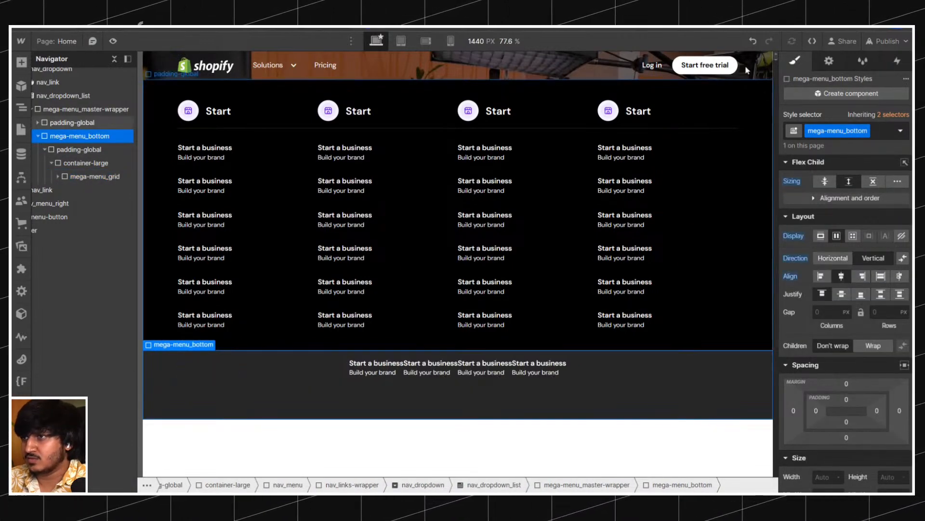
pyautogui.click(751, 41)
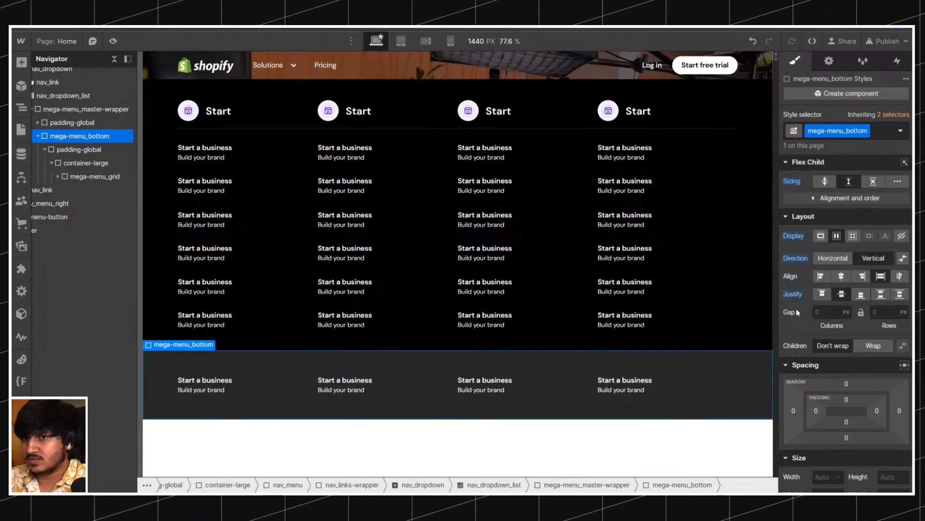
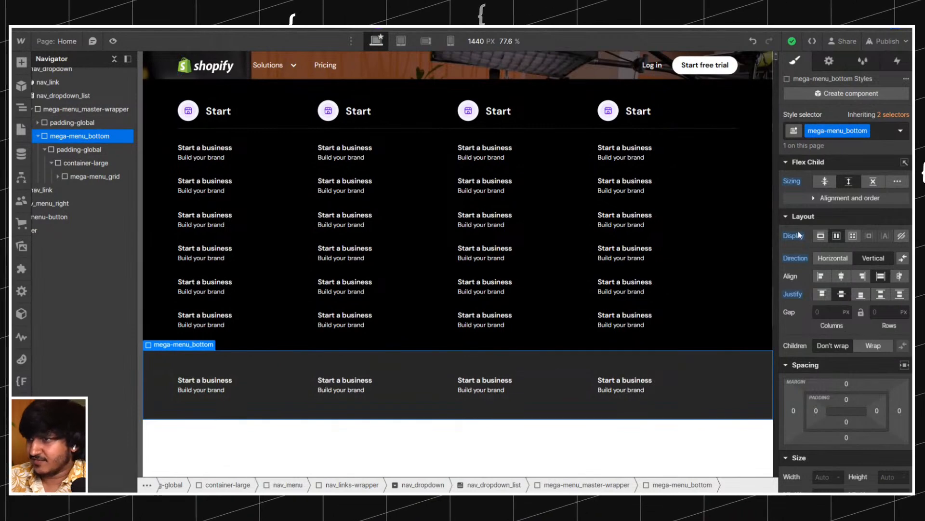
# Reset mega-menu_bottom's flex sizing and replace mega-menu_master-wrapper's fixed height with a max height of 80 dvh.
pyautogui.keyDown('alt'); pyautogui.click(791, 181); pyautogui.keyUp('alt')
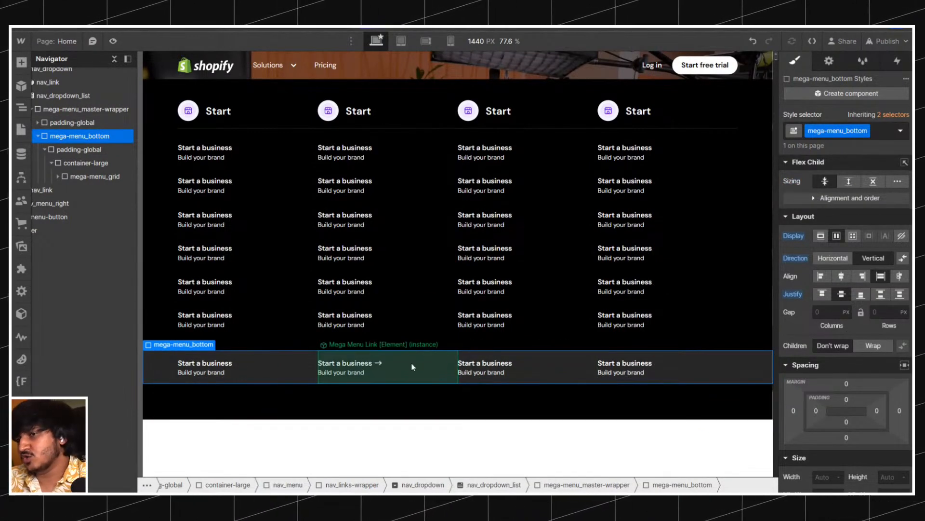
pyautogui.click(389, 403)
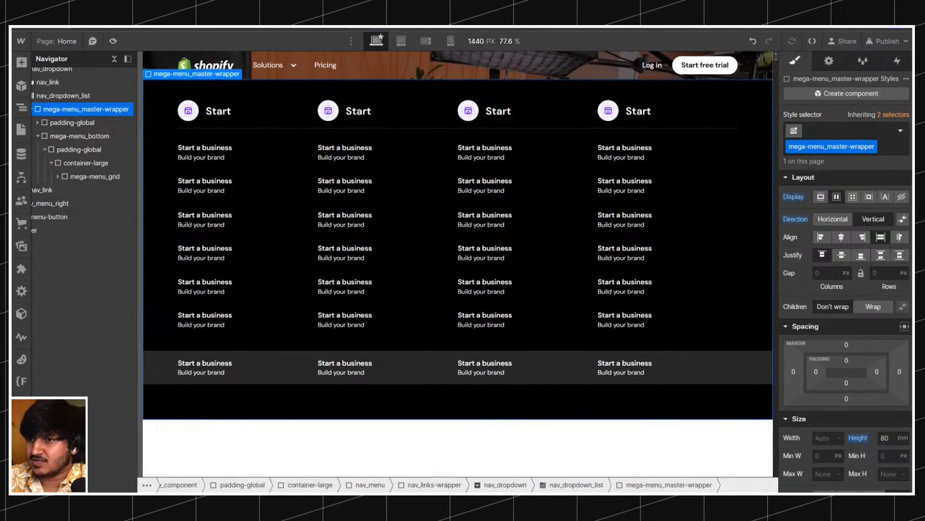
pyautogui.keyDown('alt'); pyautogui.click(858, 437); pyautogui.keyUp('alt')
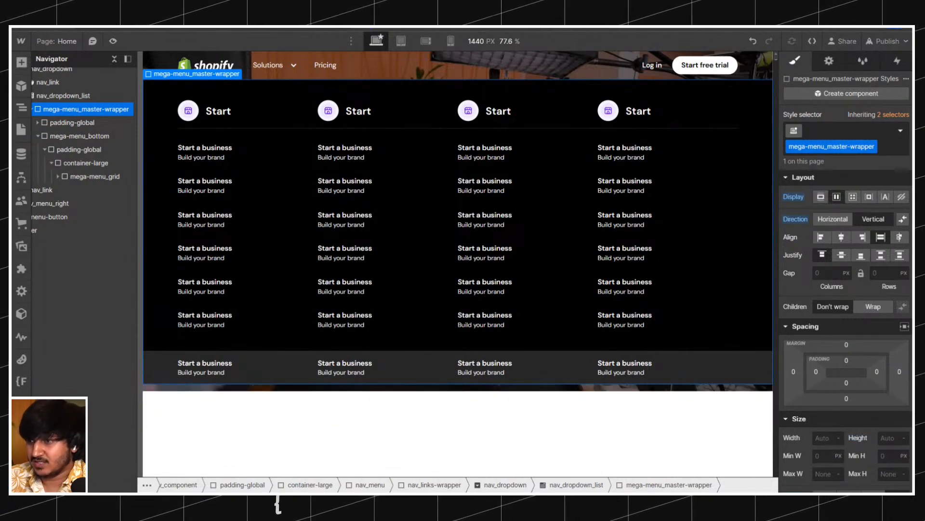
pyautogui.write('80dvh')
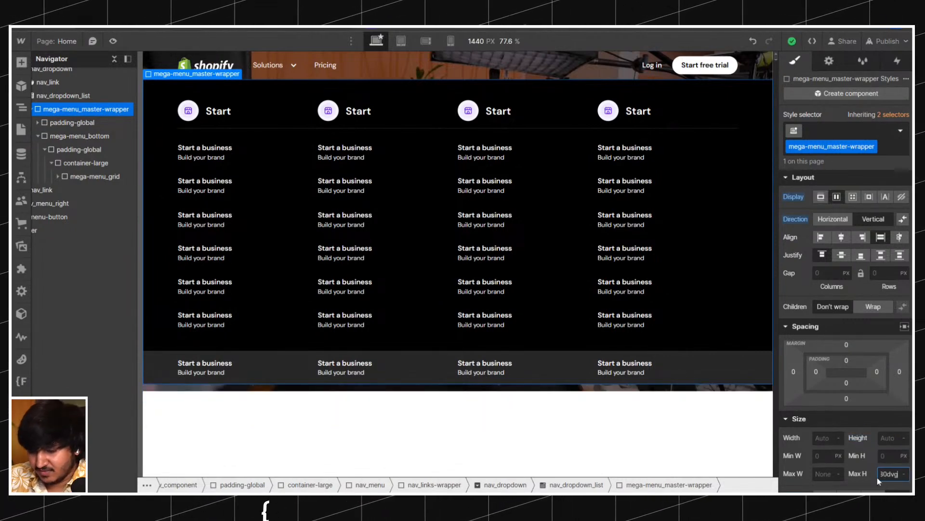
pyautogui.press('Return')
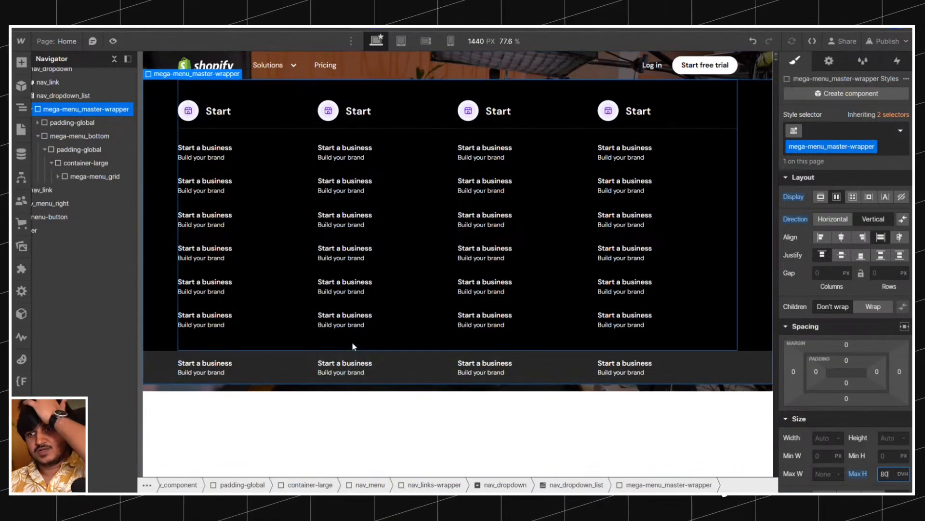
# Unlink the first Mega Menu Link instance in mega-menu_bottom from its component.
pyautogui.click(238, 363)
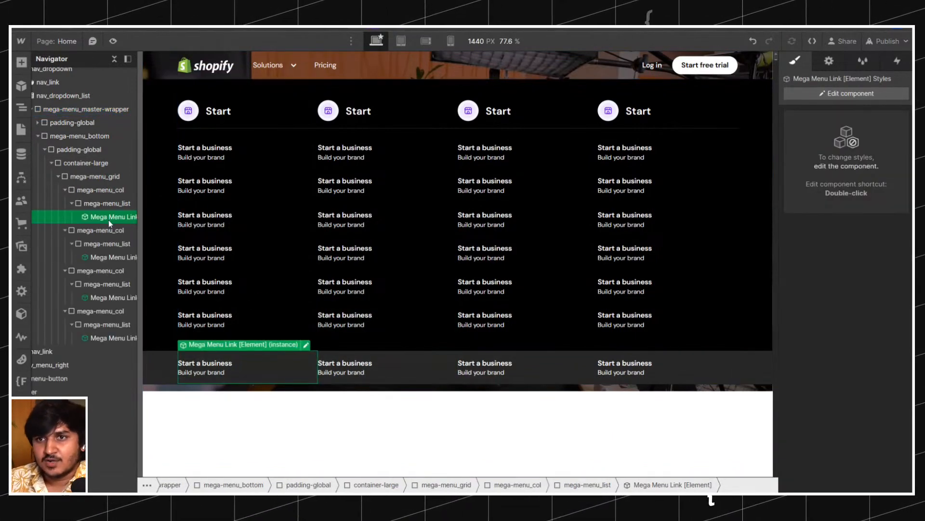
pyautogui.hotkey('ctrl', 'k')
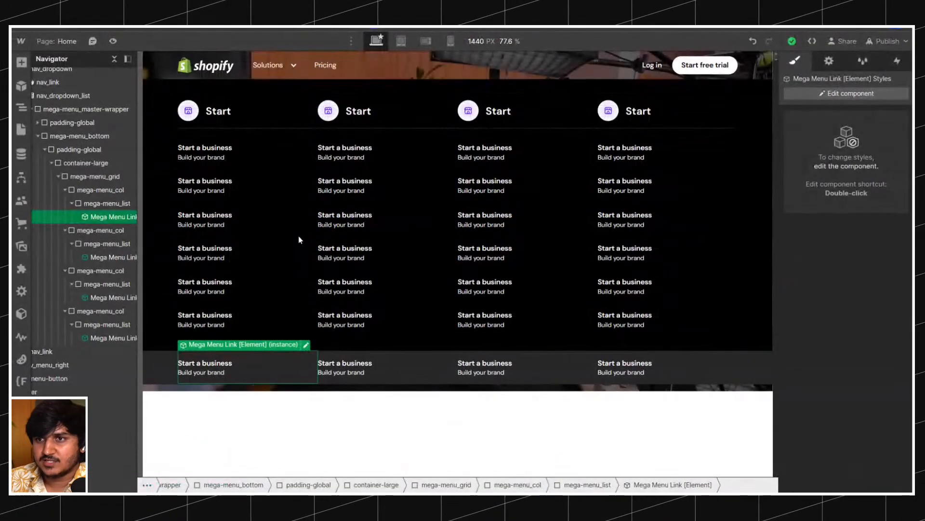
pyautogui.click(312, 190)
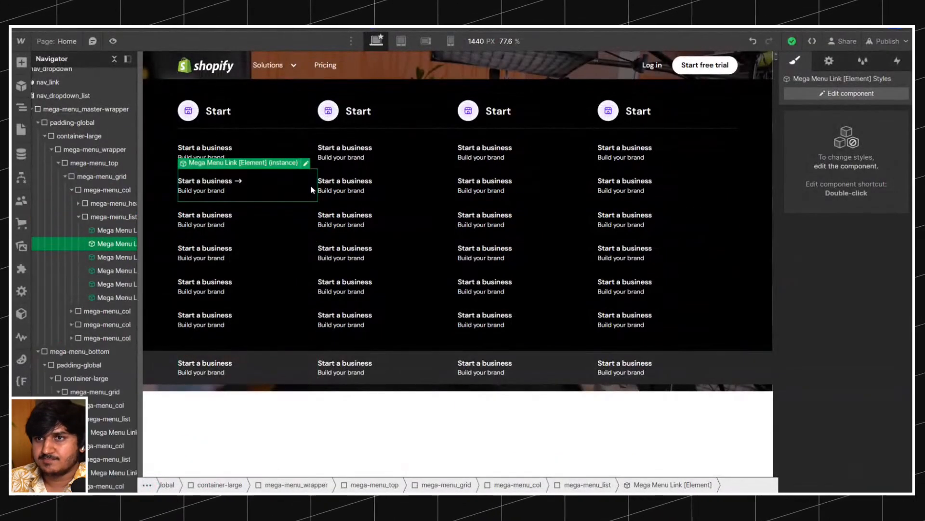
pyautogui.press('Up')
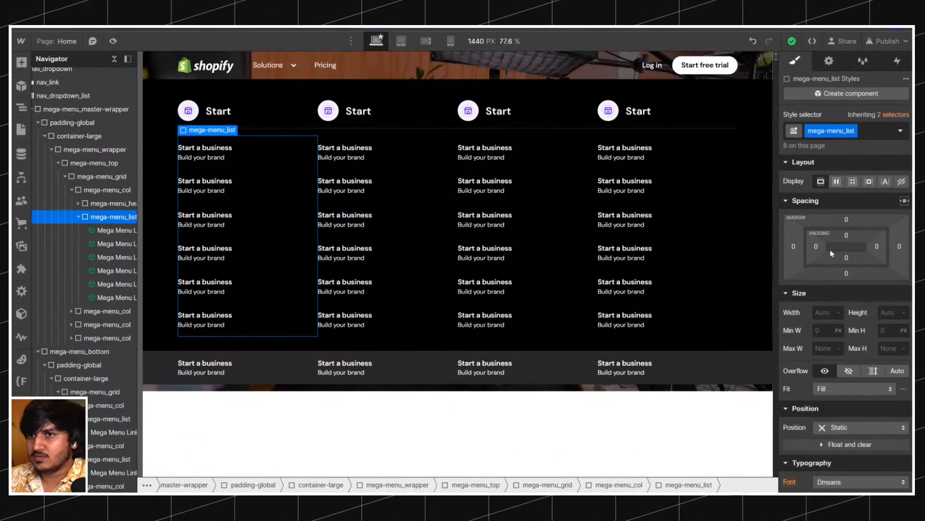
pyautogui.click(241, 363)
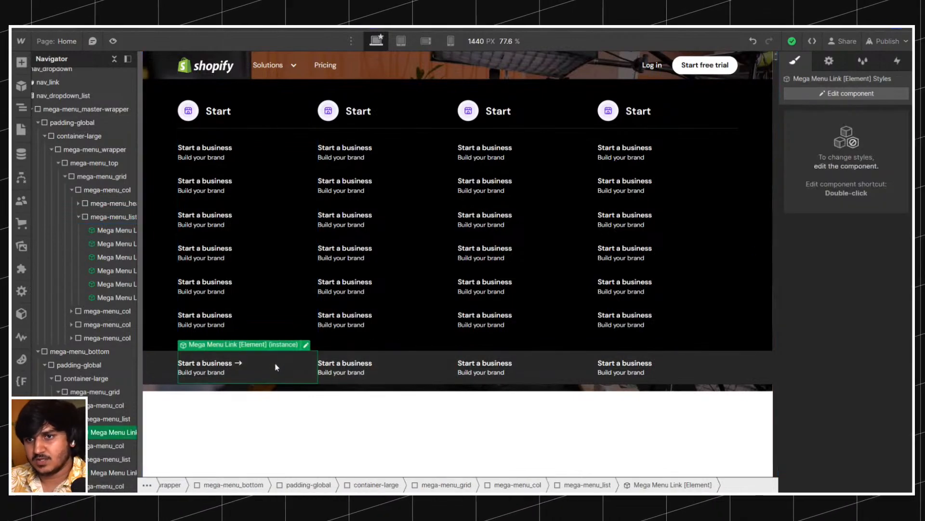
pyautogui.rightClick(220, 362)
pyautogui.click(291, 461)
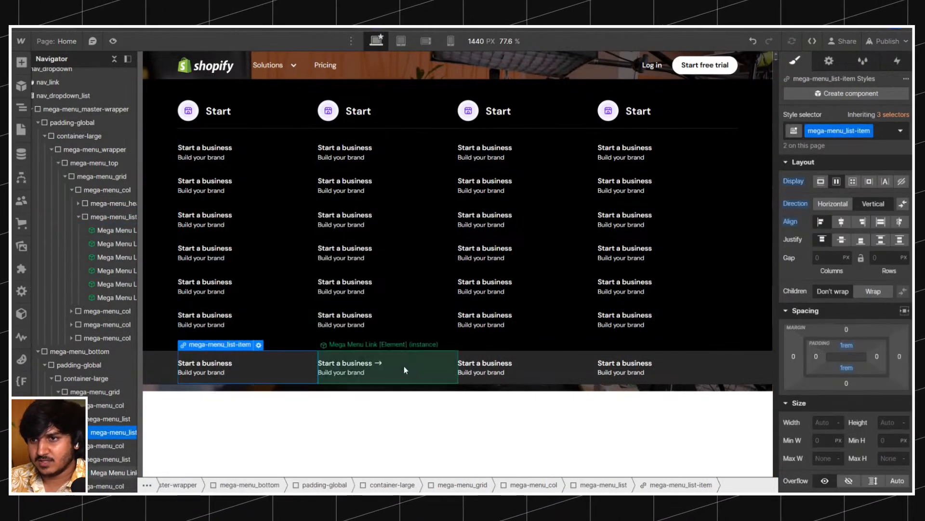
# Delete the second Mega Menu Link instance in mega-menu_bottom and show the Solutions dropdown menu again.
pyautogui.click(404, 367)
pyautogui.press('Escape')
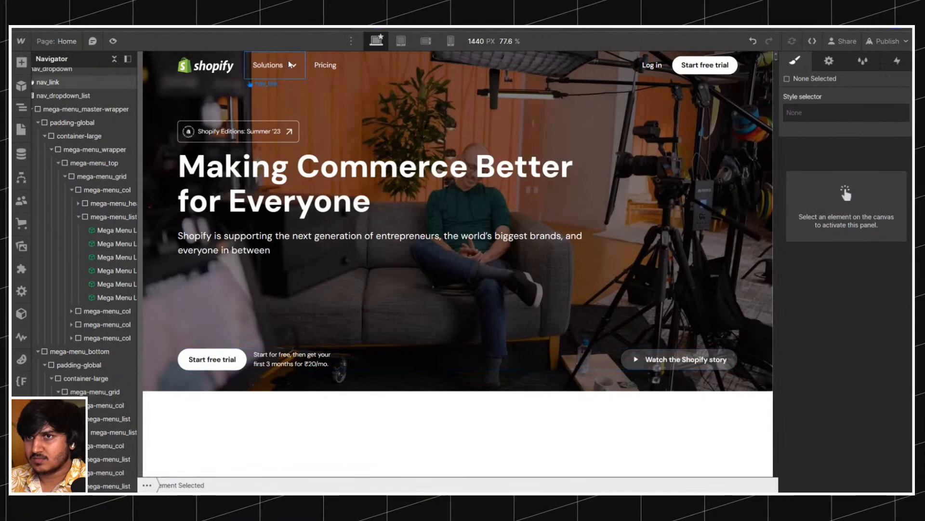
pyautogui.click(275, 65)
pyautogui.click(837, 238)
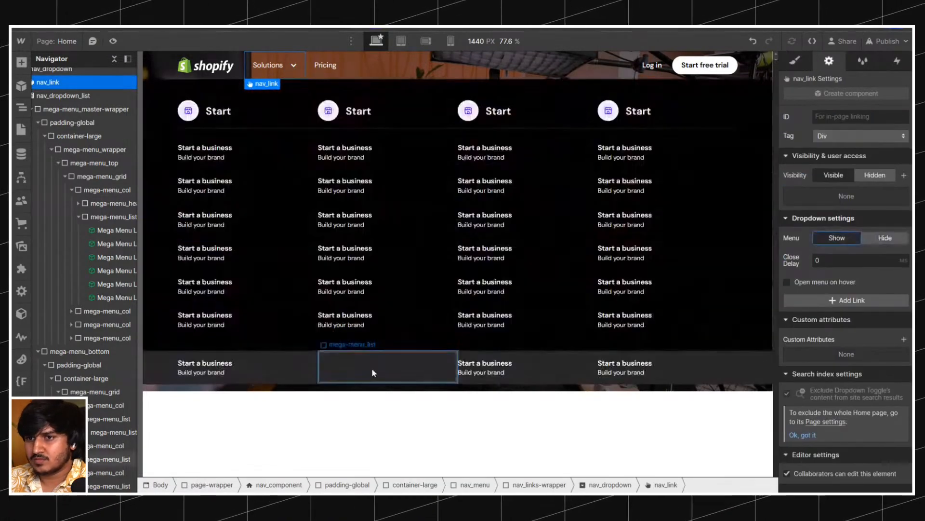
# Delete the third Mega Menu Link instance in mega-menu_bottom and bring the Solutions dropdown menu back into view.
pyautogui.click(499, 373)
pyautogui.press('Delete')
pyautogui.click(628, 374)
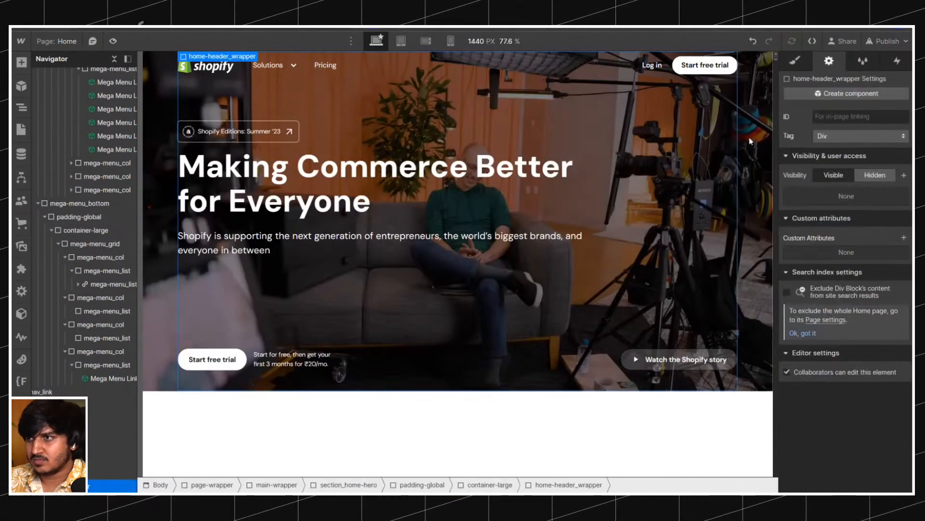
pyautogui.click(286, 65)
pyautogui.click(836, 237)
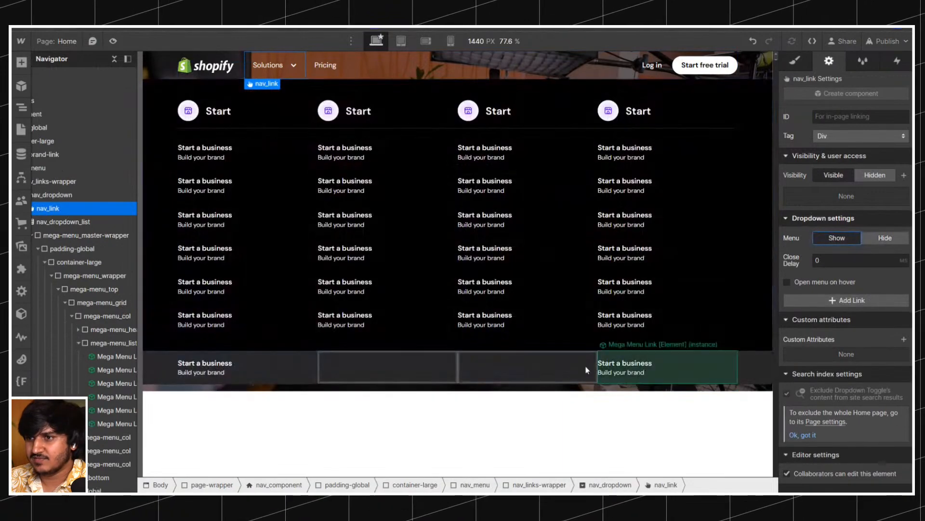
# Delete the emptied mega-menu_list from the third mega-menu_bottom column and show the Solutions dropdown menu.
pyautogui.click(565, 370)
pyautogui.press('Delete')
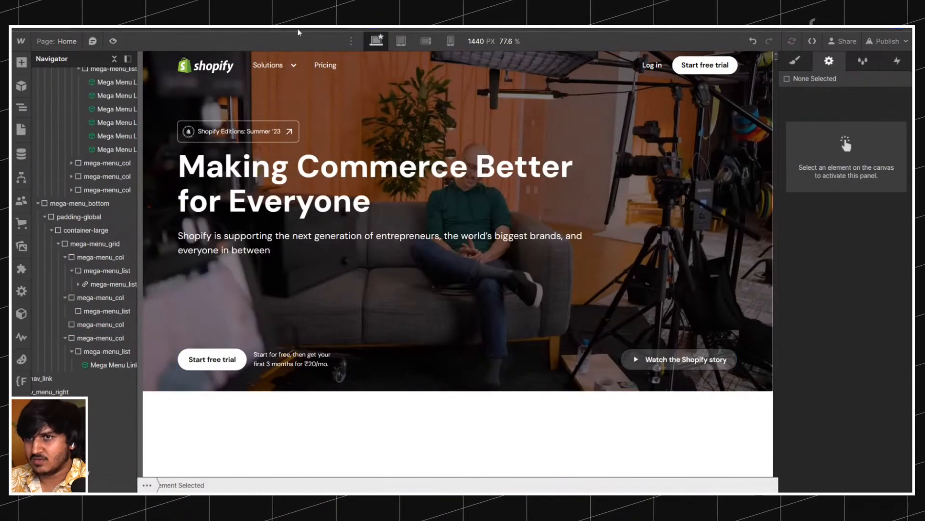
pyautogui.click(270, 73)
pyautogui.click(48, 209)
pyautogui.click(837, 238)
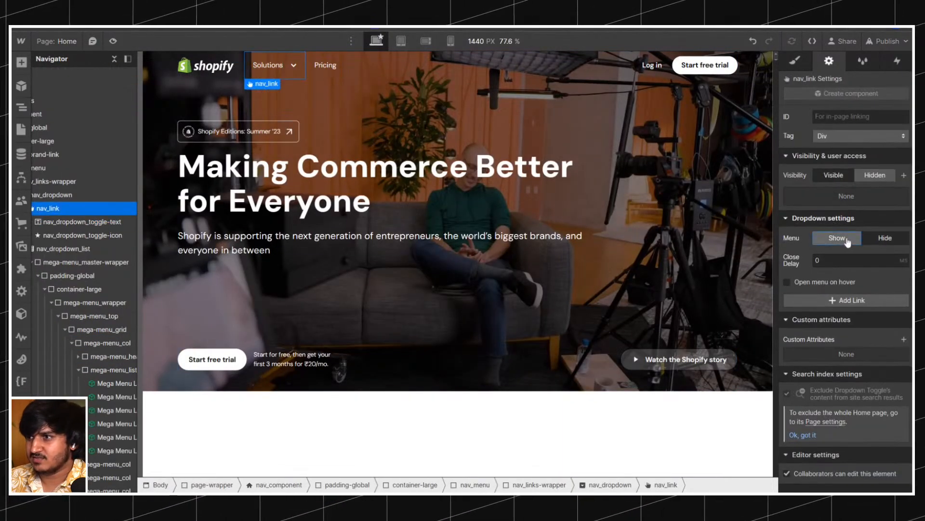
pyautogui.click(625, 374)
pyautogui.click(98, 366)
pyautogui.click(98, 378)
pyautogui.click(289, 369)
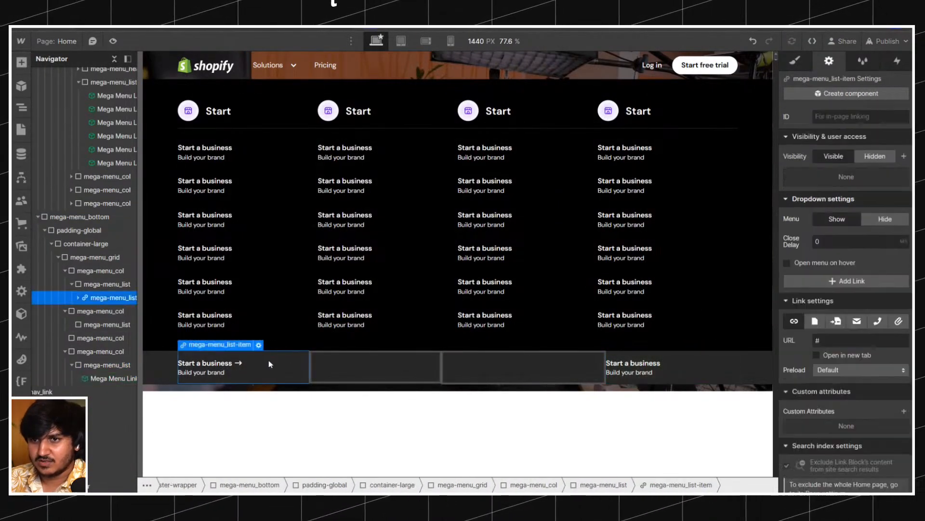
pyautogui.click(798, 64)
pyautogui.click(892, 129)
pyautogui.write('is-')
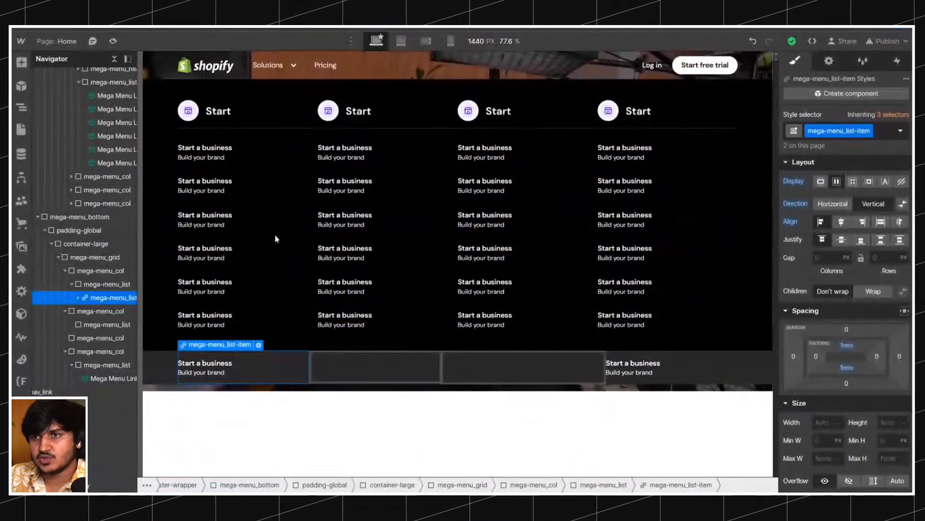
# Set the column gap of mega-menu_grid to 2 rem, after trying 1 rem.
pyautogui.click(282, 222)
pyautogui.click(292, 193)
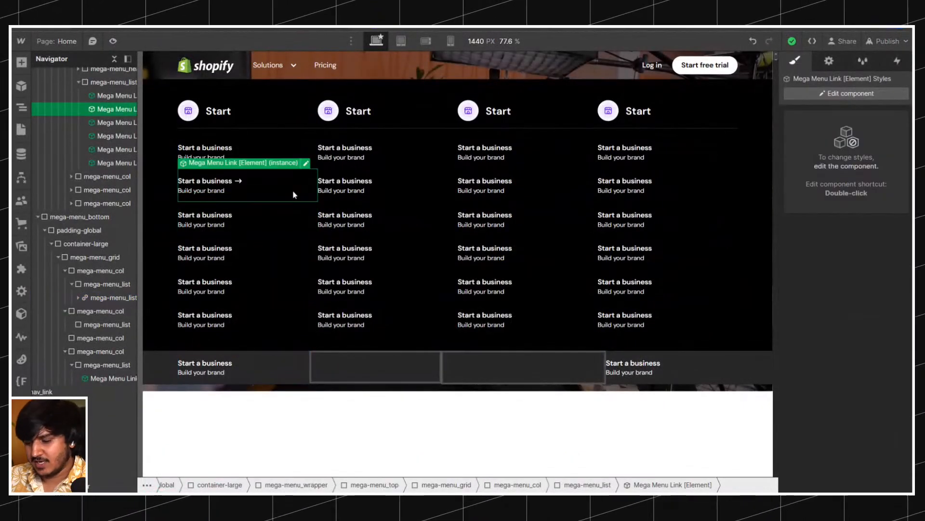
pyautogui.press('Up')
pyautogui.press('Up')
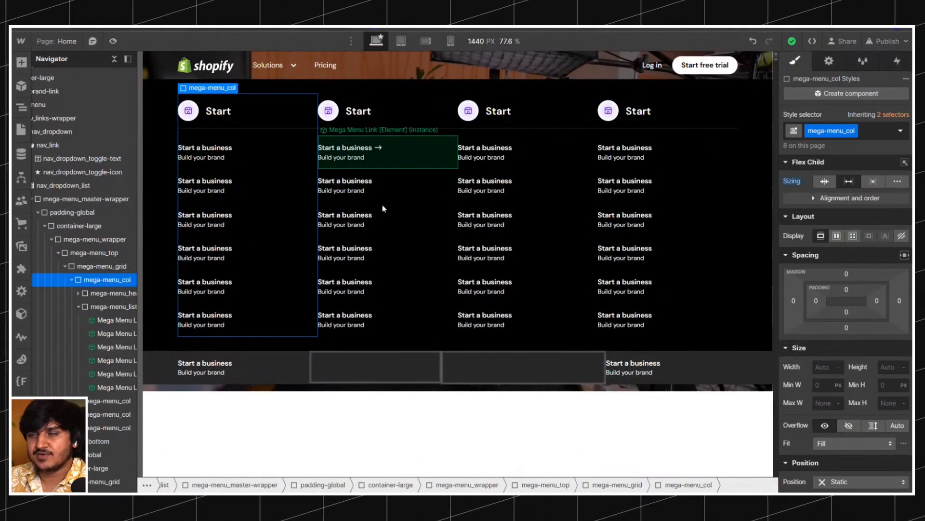
pyautogui.press('Up')
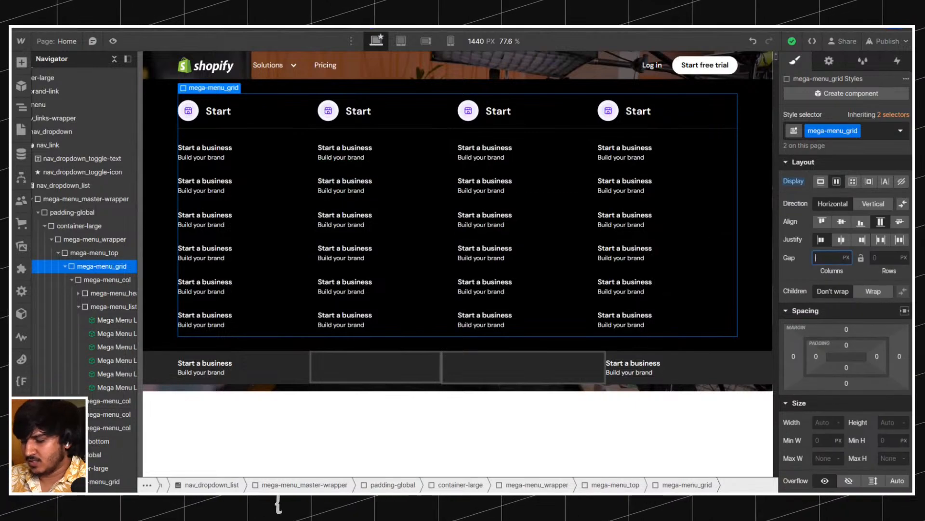
pyautogui.write('1rem')
pyautogui.press('Return')
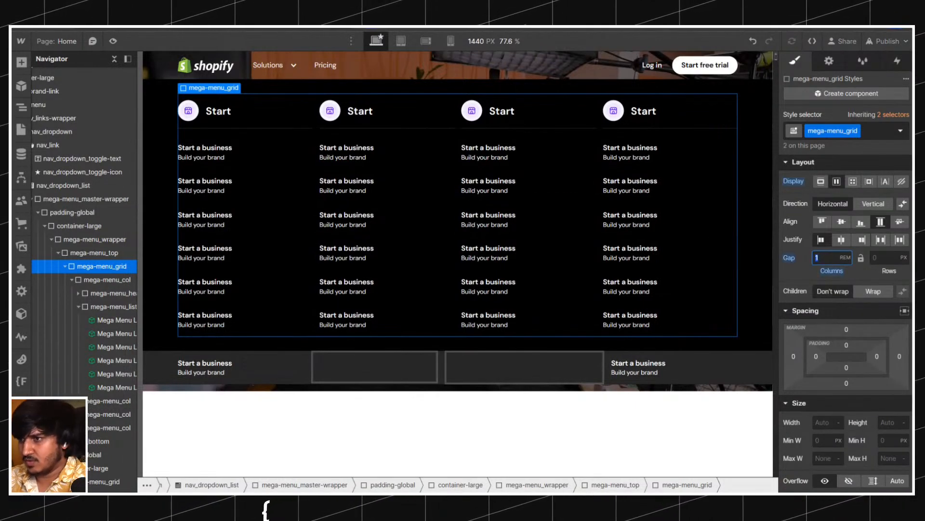
pyautogui.write('2')
pyautogui.press('Return')
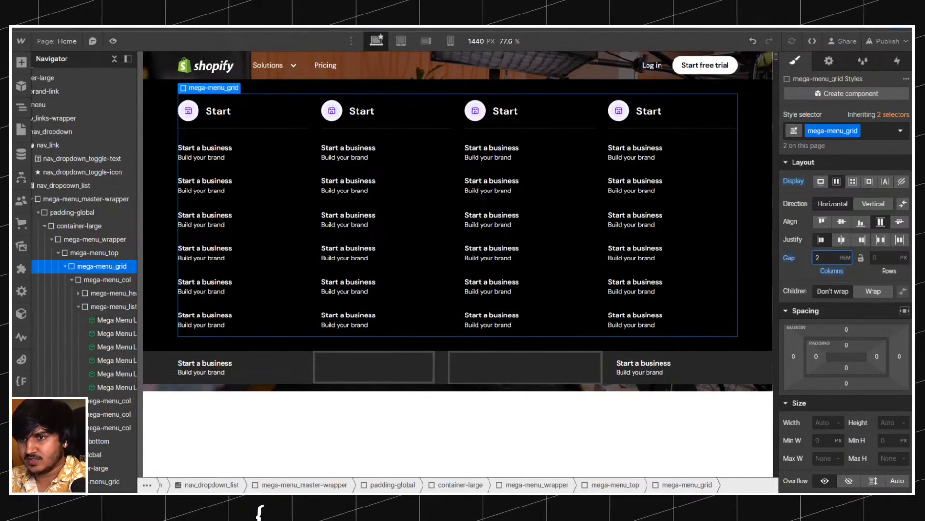
pyautogui.click(268, 369)
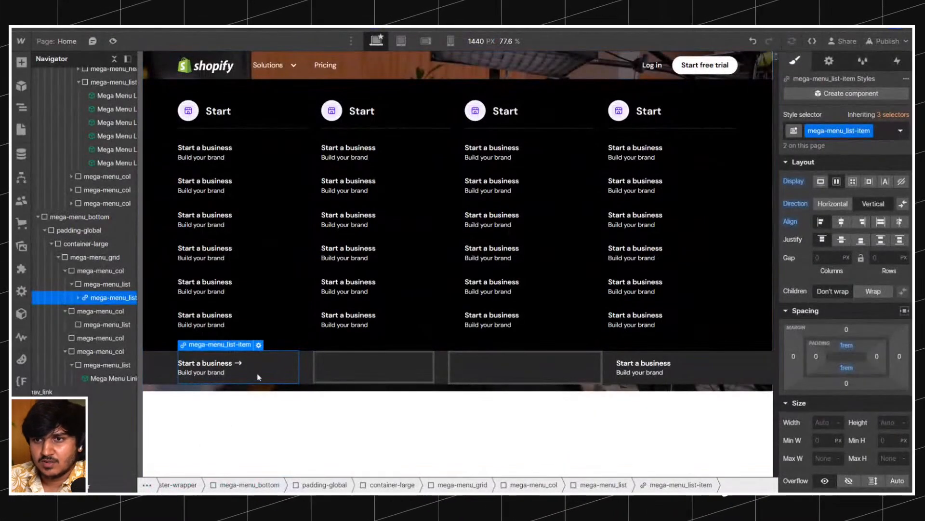
pyautogui.click(879, 129)
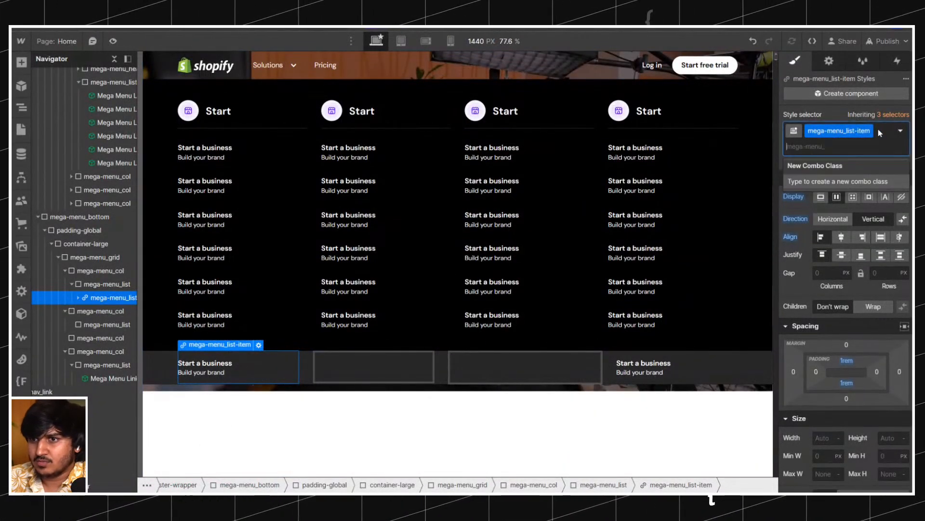
pyautogui.write('is-')
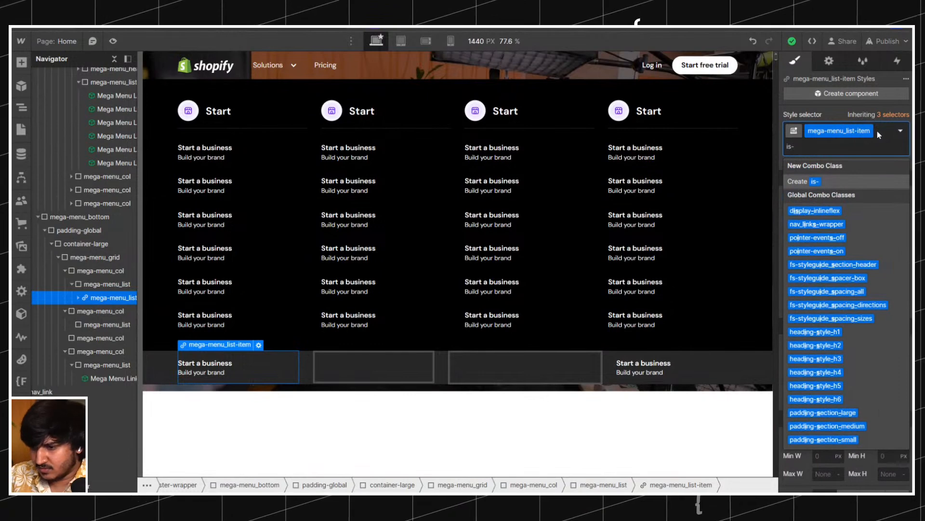
pyautogui.press('Escape')
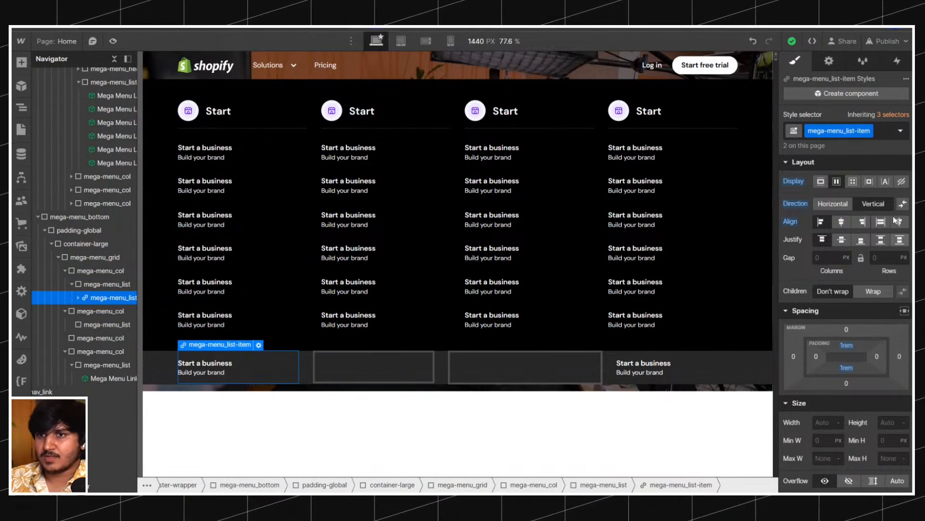
# Try a 1 px solid white right border on the base mega-menu_list-item class and undo it.
pyautogui.scroll(-10, 878, 210)
pyautogui.click(819, 233)
pyautogui.click(881, 233)
pyautogui.write('1')
pyautogui.click(868, 250)
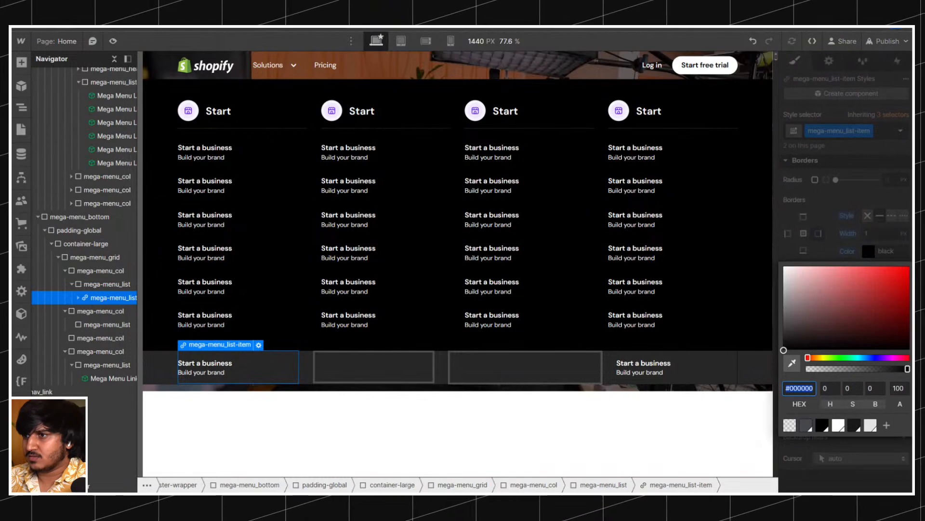
pyautogui.click(838, 424)
pyautogui.click(853, 145)
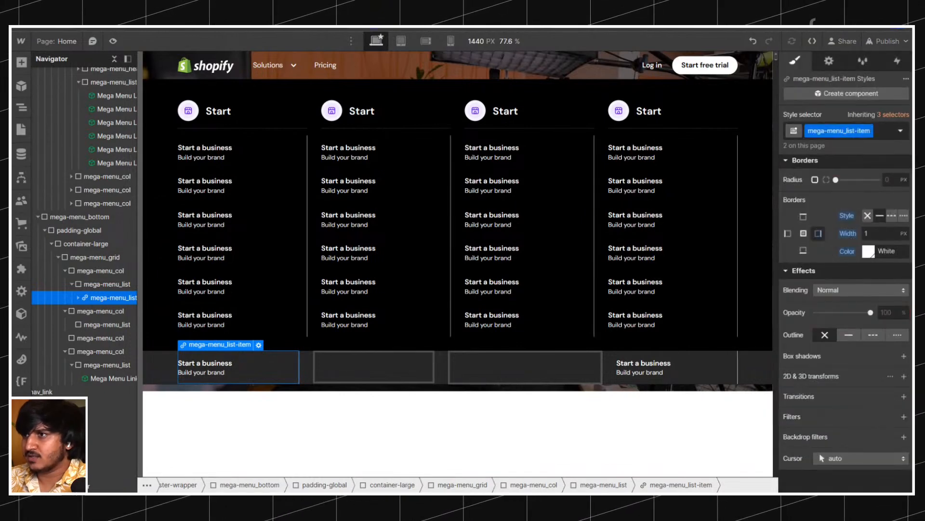
pyautogui.click(755, 42)
pyautogui.click(755, 42)
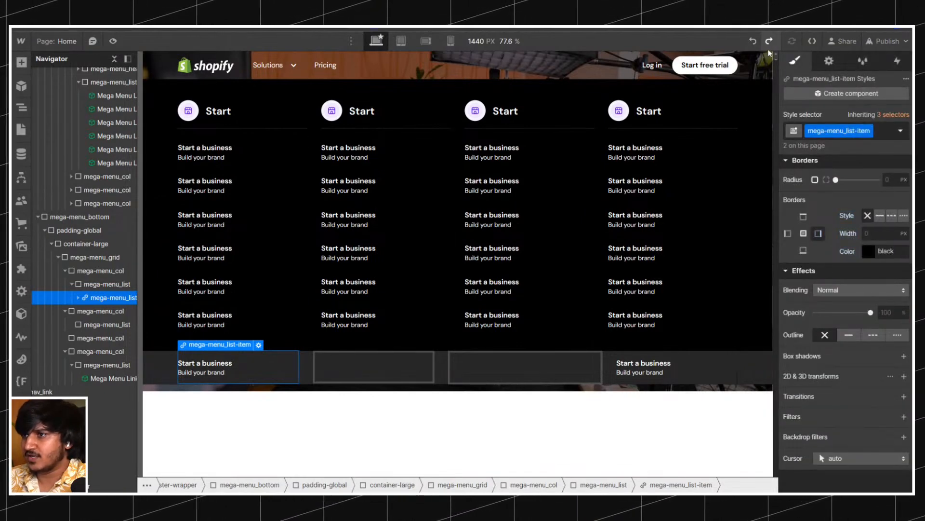
# Add the combo class is-with-border to the first mega-menu_list-item in mega-menu_bottom.
pyautogui.click(883, 131)
pyautogui.write('is-')
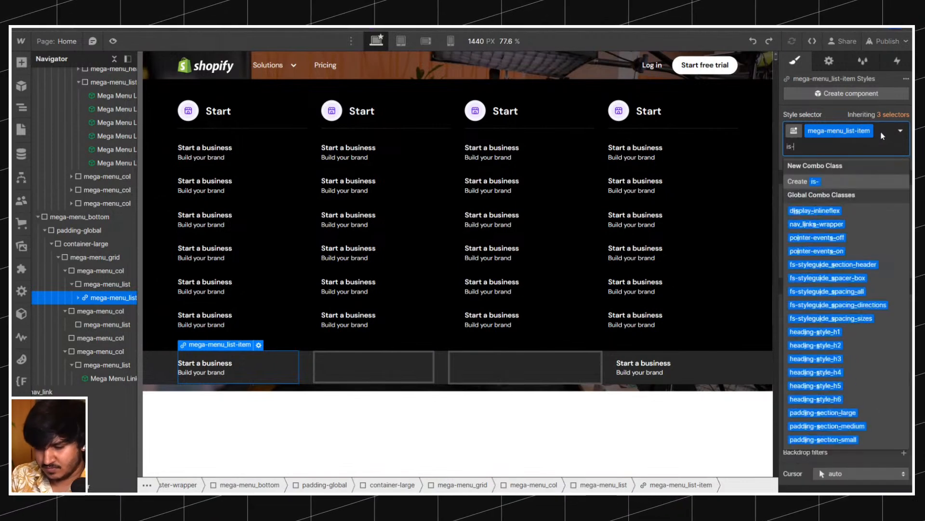
pyautogui.write('with-border')
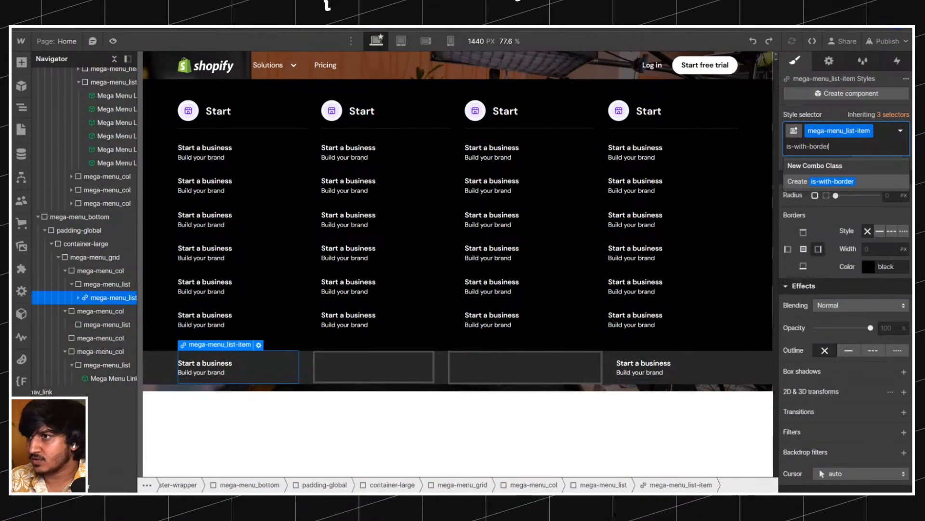
pyautogui.press('Return')
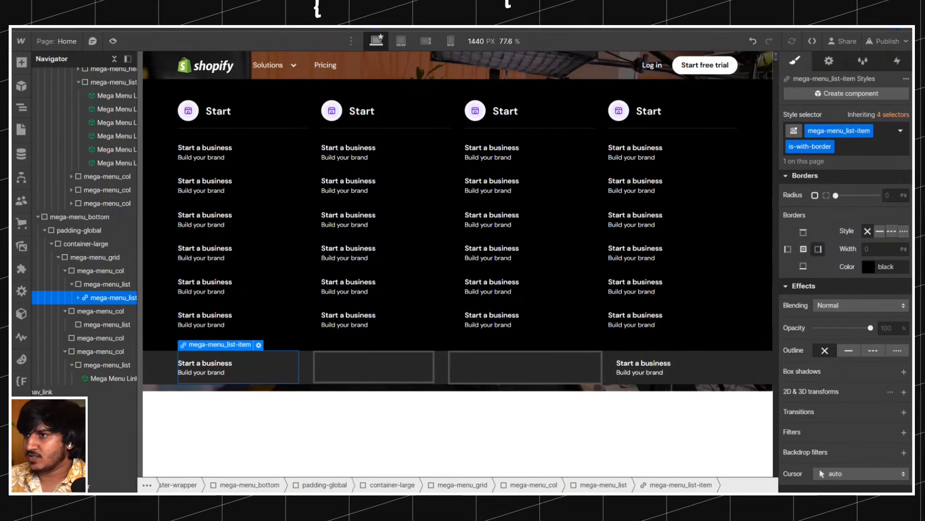
# Give the is-with-border combo class a 1 px solid right border in White.
pyautogui.click(879, 248)
pyautogui.write('1')
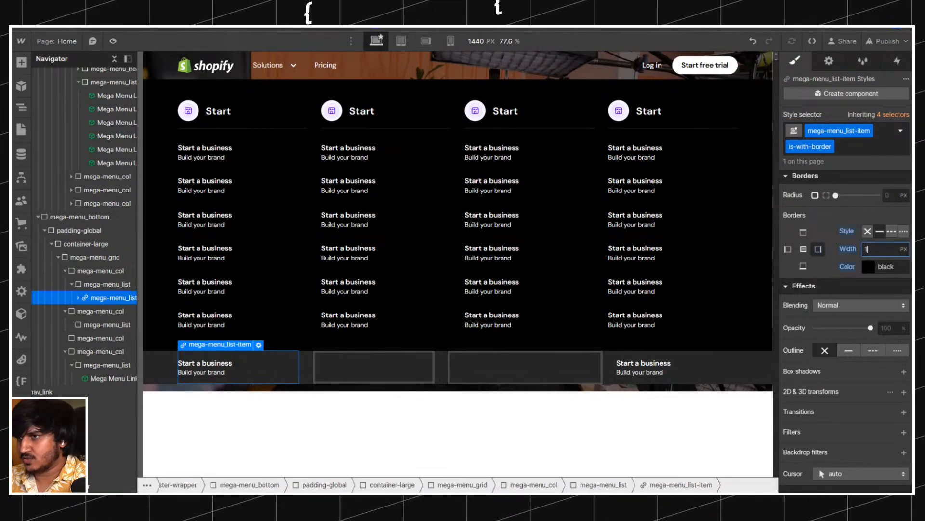
pyautogui.click(876, 267)
pyautogui.click(838, 440)
pyautogui.click(839, 251)
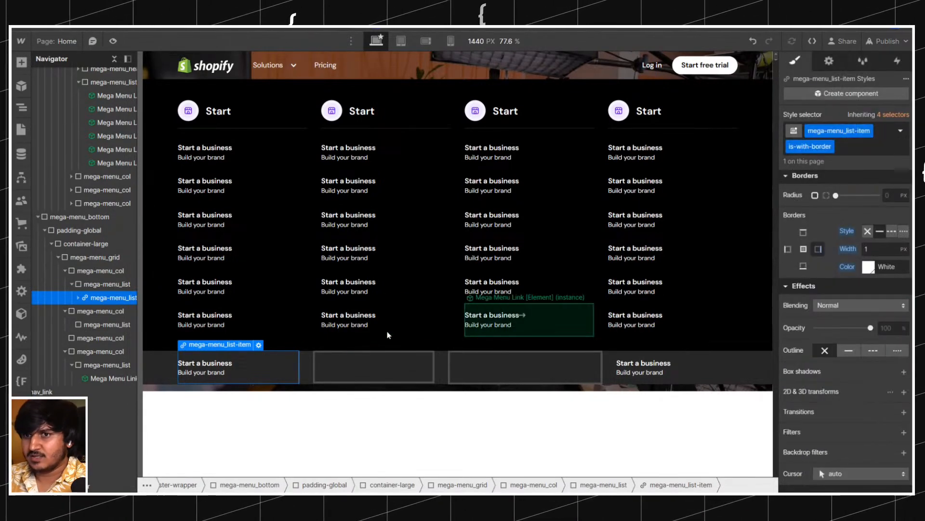
# Try copying the bordered link into the second and third mega-menu_bottom columns and undo the copies.
pyautogui.click(349, 375)
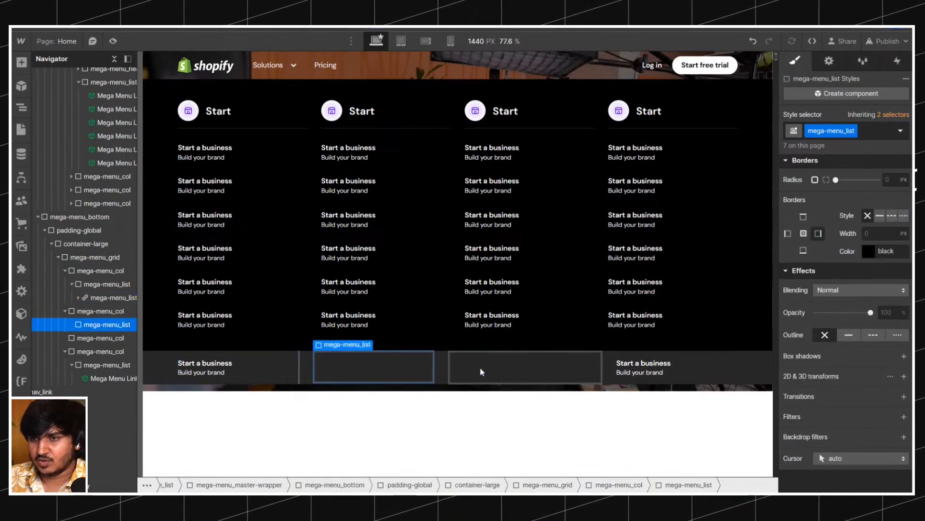
pyautogui.click(496, 372)
pyautogui.click(646, 373)
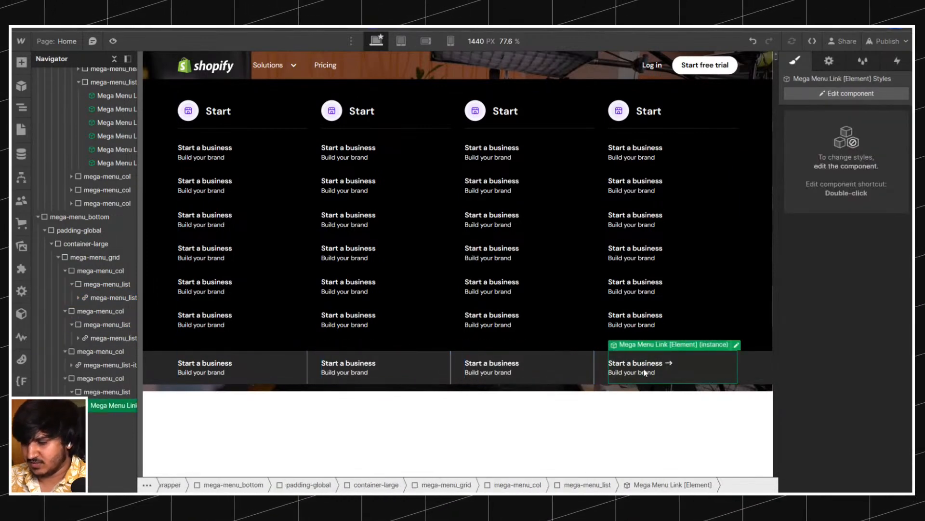
pyautogui.hotkey('ctrl', 'z')
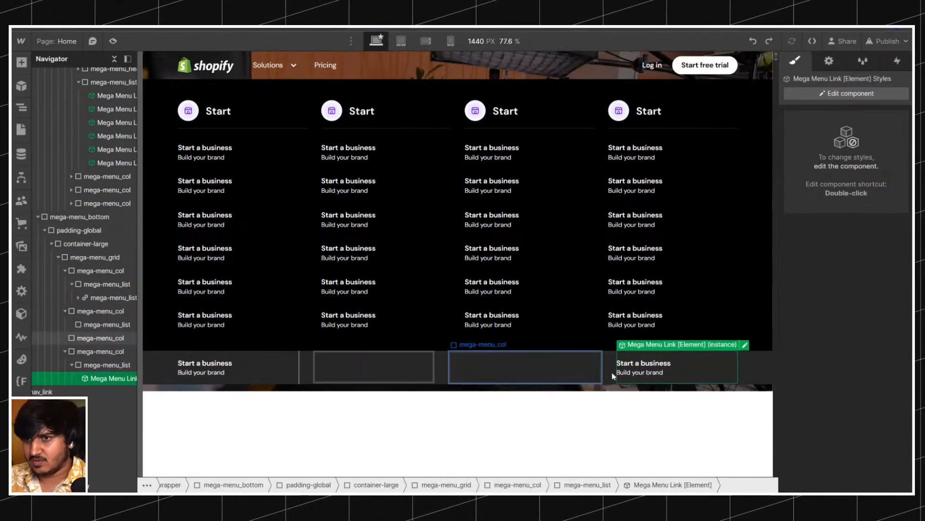
# Delete the last Mega Menu Link instance in mega-menu_bottom and show the Solutions dropdown menu again.
pyautogui.press('Delete')
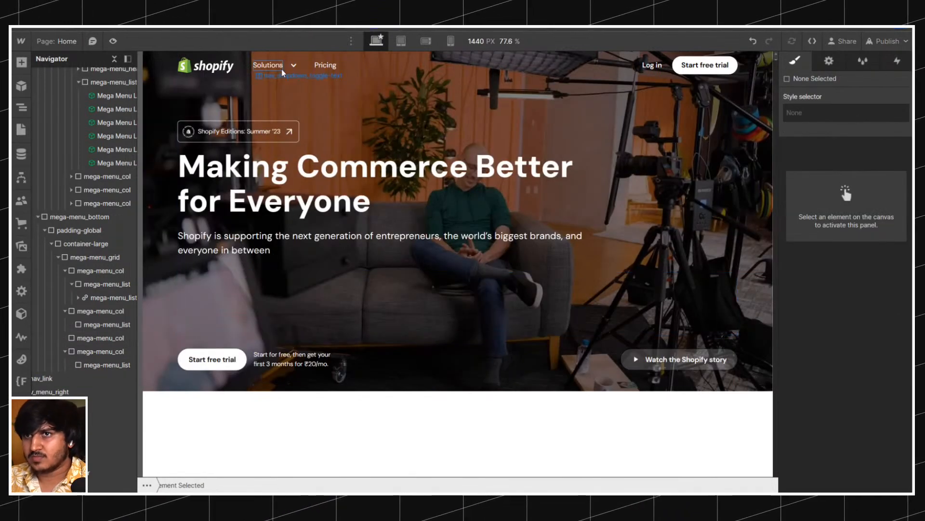
pyautogui.click(843, 239)
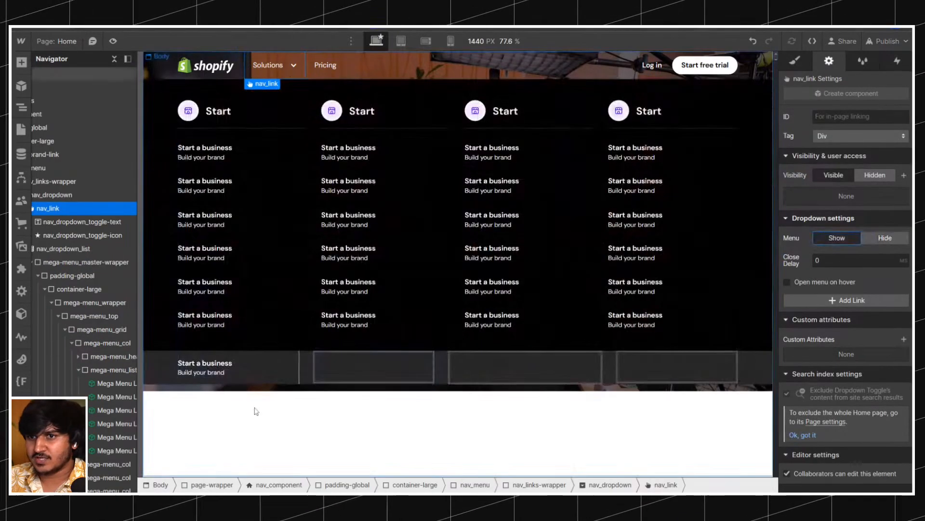
# Create a component named Mega Menu Link Bordered [Element] from the bordered link in mega-menu_bottom's first column.
pyautogui.click(259, 371)
pyautogui.click(20, 108)
pyautogui.click(19, 109)
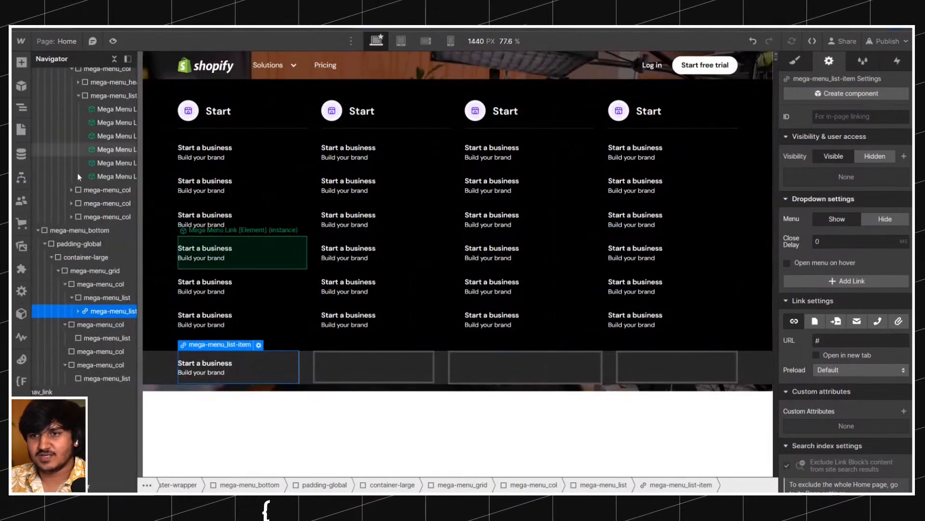
pyautogui.click(21, 86)
pyautogui.click(81, 107)
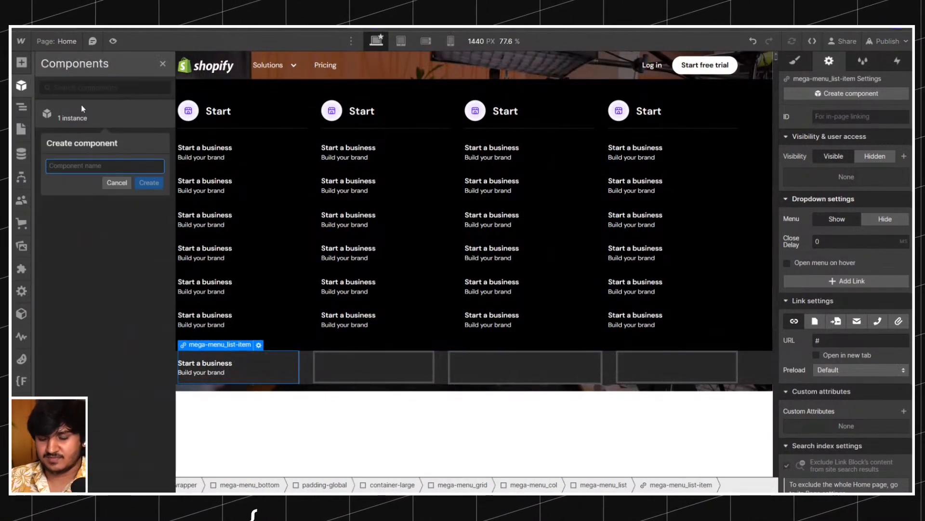
pyautogui.write('Mega Menu ')
pyautogui.write('Link')
pyautogui.write(' [White]')
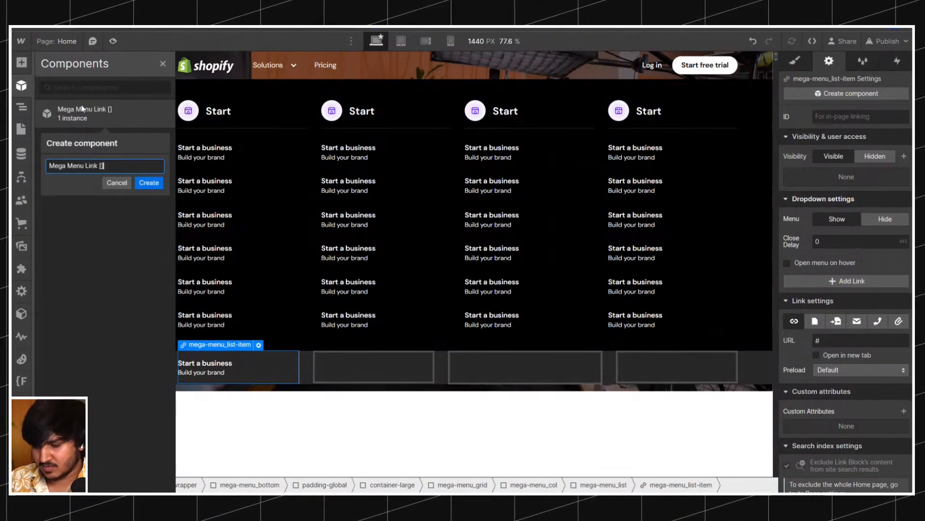
pyautogui.press('Left')
pyautogui.press('BackSpace')
pyautogui.press('BackSpace')
pyautogui.press('BackSpace')
pyautogui.press('BackSpace')
pyautogui.press('BackSpace')
pyautogui.press('BackSpace')
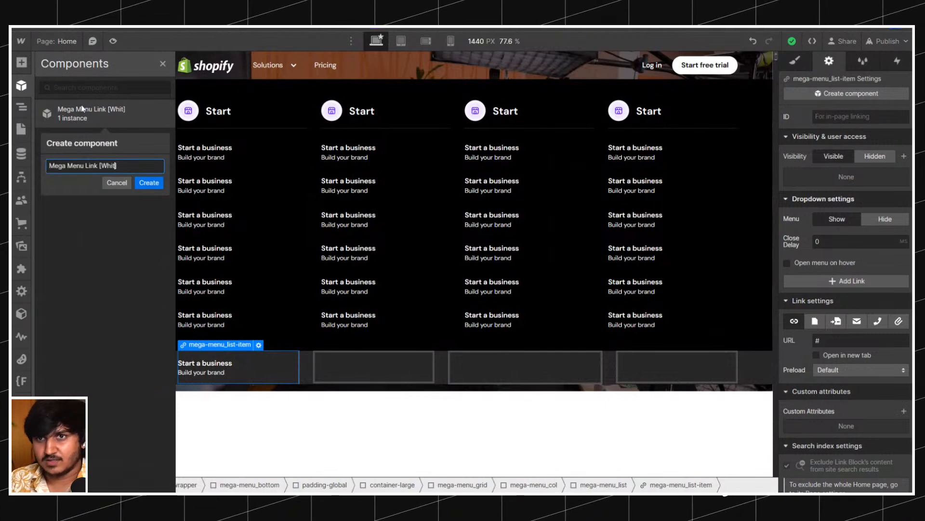
pyautogui.press('BackSpace')
pyautogui.write('White')
pyautogui.press('BackSpace')
pyautogui.press('BackSpace')
pyautogui.press('BackSpace')
pyautogui.press('BackSpace')
pyautogui.press('BackSpace')
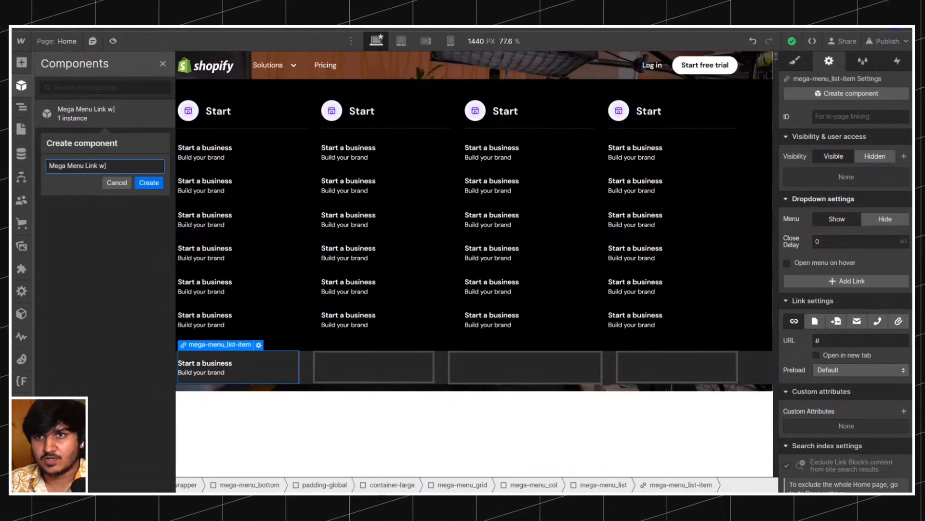
pyautogui.write('Bord')
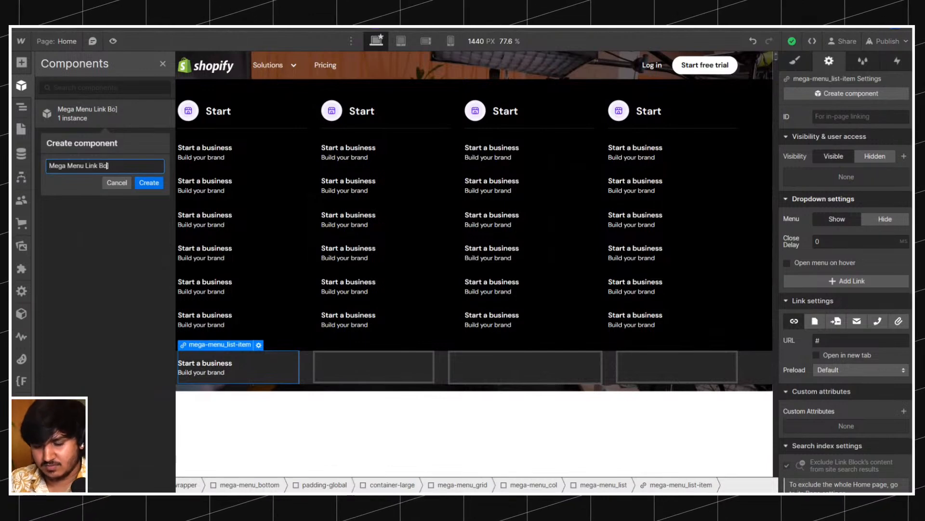
pyautogui.write('ered [')
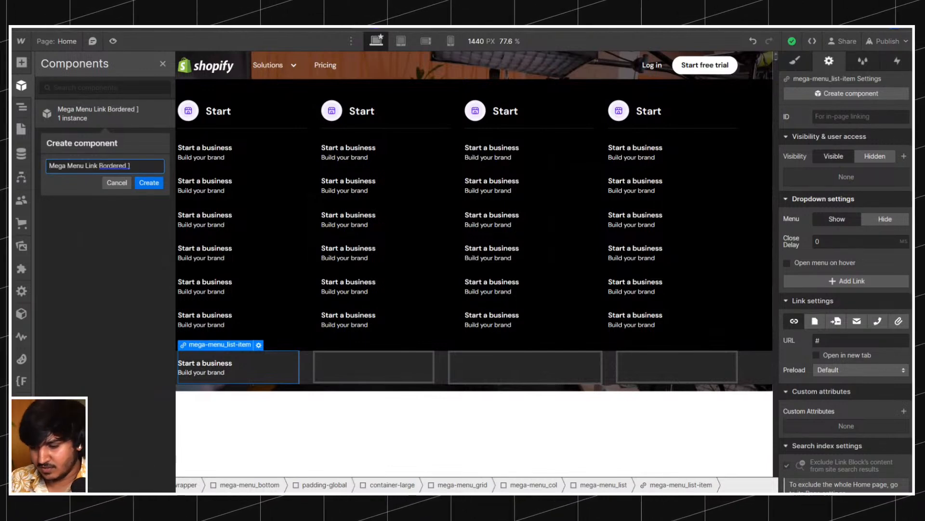
pyautogui.write('Element')
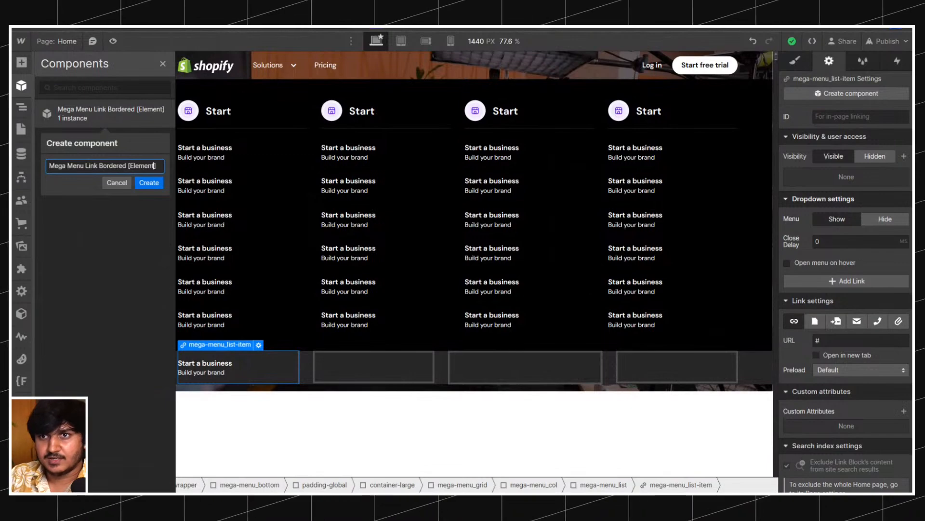
pyautogui.click(148, 182)
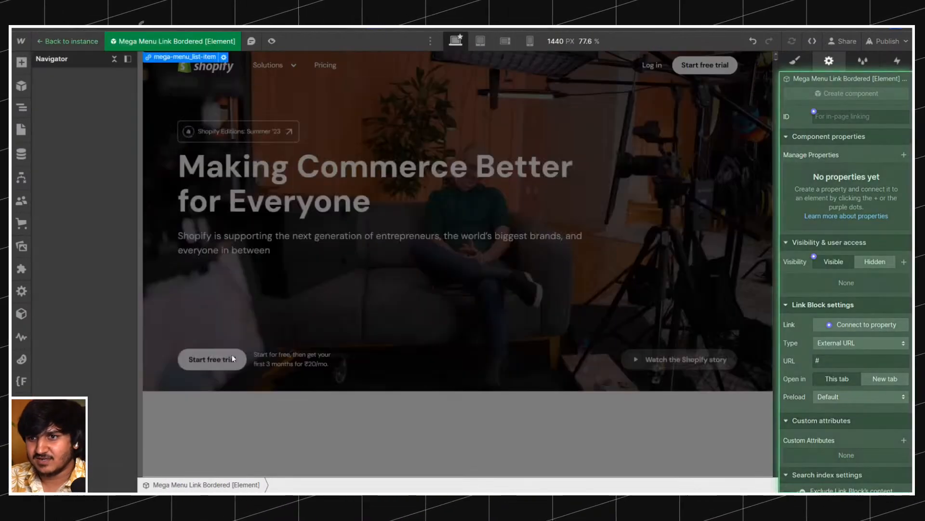
# Show the Solutions dropdown menu and paste the bordered link component into the other three mega-menu_bottom columns.
pyautogui.click(258, 76)
pyautogui.click(262, 76)
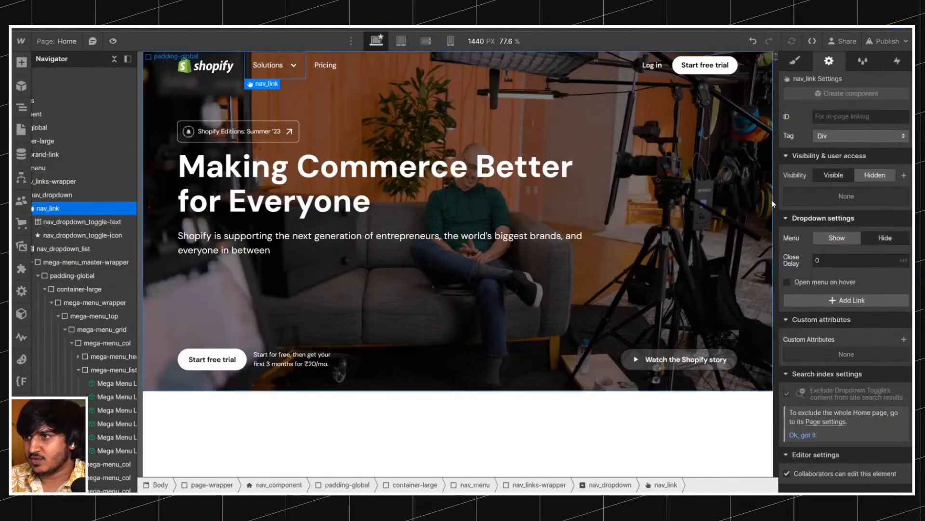
pyautogui.click(828, 238)
pyautogui.click(276, 366)
pyautogui.click(414, 362)
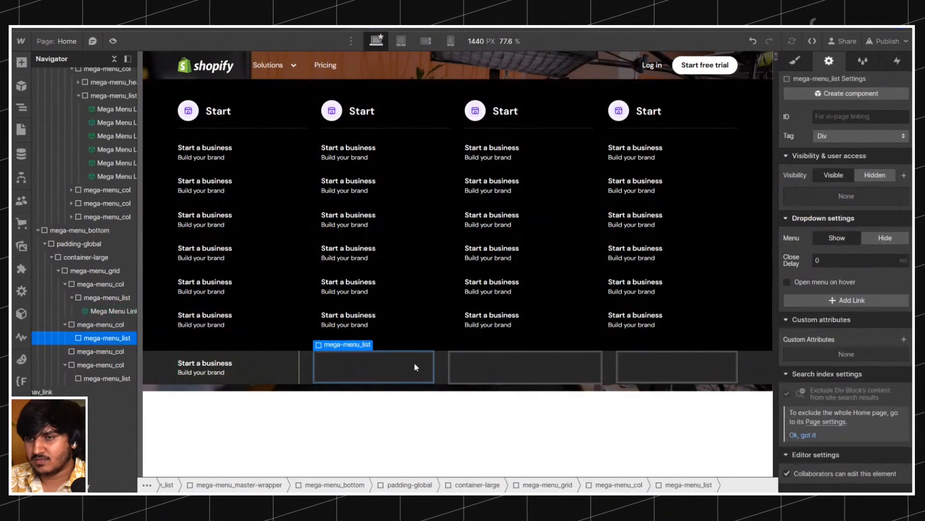
pyautogui.click(540, 366)
pyautogui.hotkey('ctrl', 'v')
pyautogui.click(673, 363)
pyautogui.hotkey('ctrl', 'v')
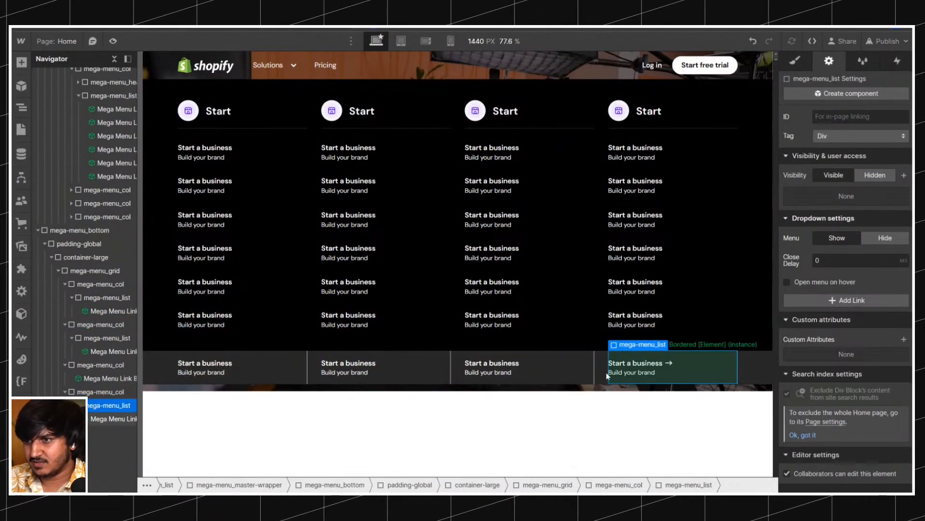
# Try a 2 rem top padding on the padding-global div inside mega-menu_bottom and undo it.
pyautogui.click(161, 367)
pyautogui.click(794, 61)
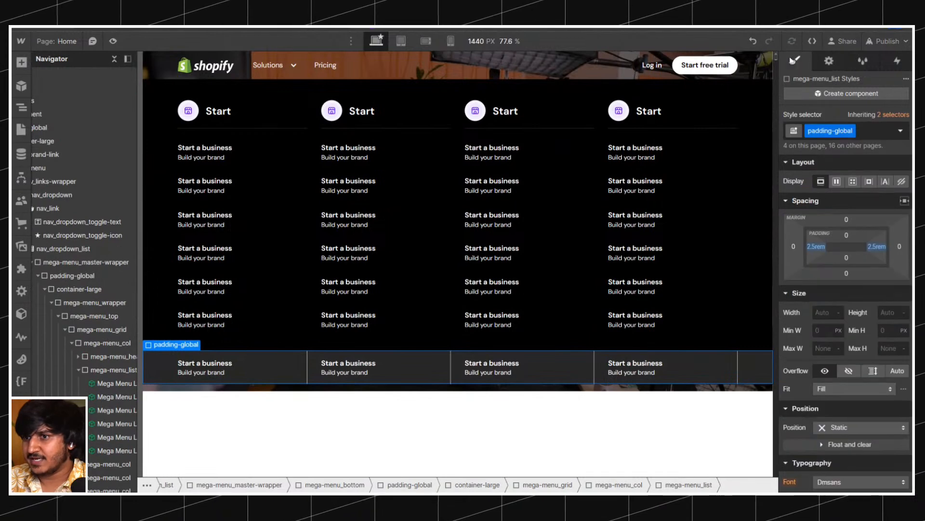
pyautogui.click(846, 236)
pyautogui.write('2rem')
pyautogui.press('Return')
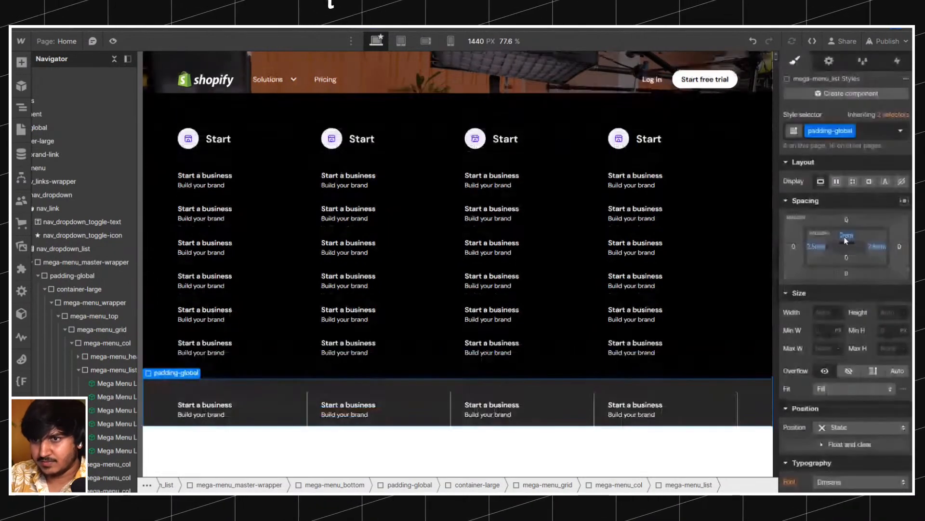
pyautogui.click(754, 42)
# Set the top and bottom padding of mega-menu_bottom to 1.5 rem.
pyautogui.click(754, 366)
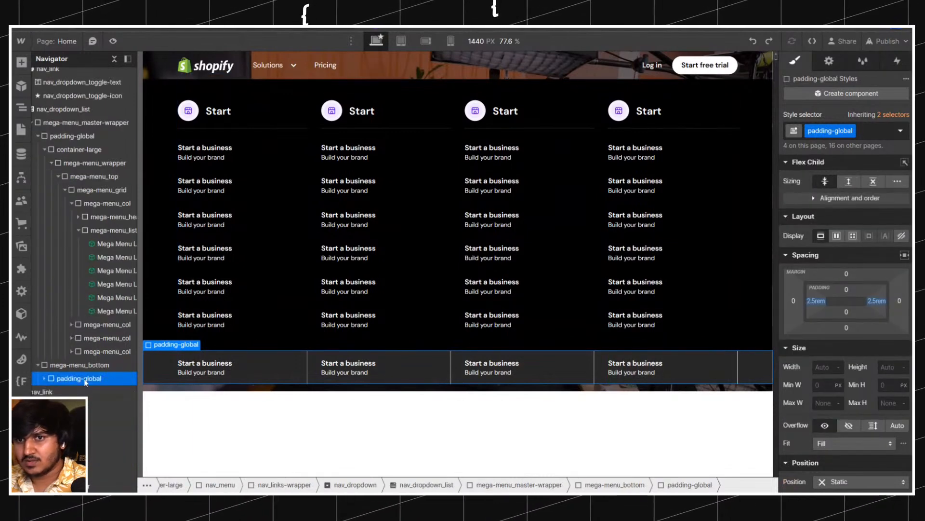
pyautogui.click(88, 365)
pyautogui.click(845, 399)
pyautogui.write('2rem')
pyautogui.press('Return')
pyautogui.click(846, 399)
pyautogui.write('1')
pyautogui.press('Return')
pyautogui.click(844, 400)
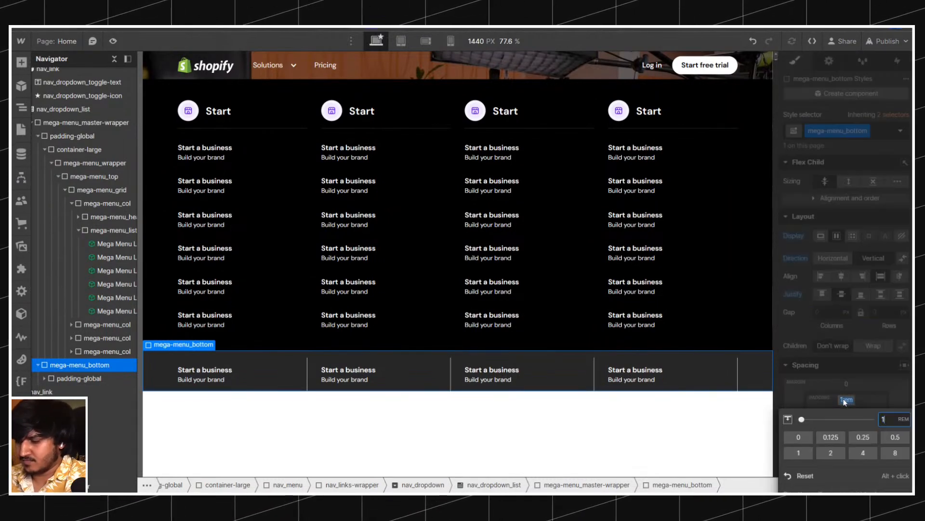
pyautogui.write('1.5')
pyautogui.press('Return')
pyautogui.keyDown('alt'); pyautogui.click(845, 400); pyautogui.keyUp('alt')
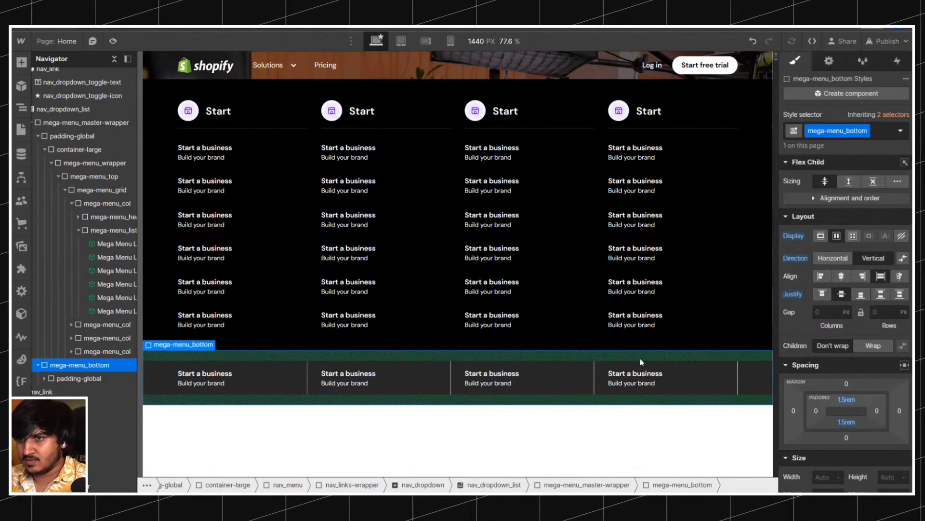
# In the bordered link component, change the is-with-border right border color to White (hover) and return to the page.
pyautogui.doubleClick(302, 372)
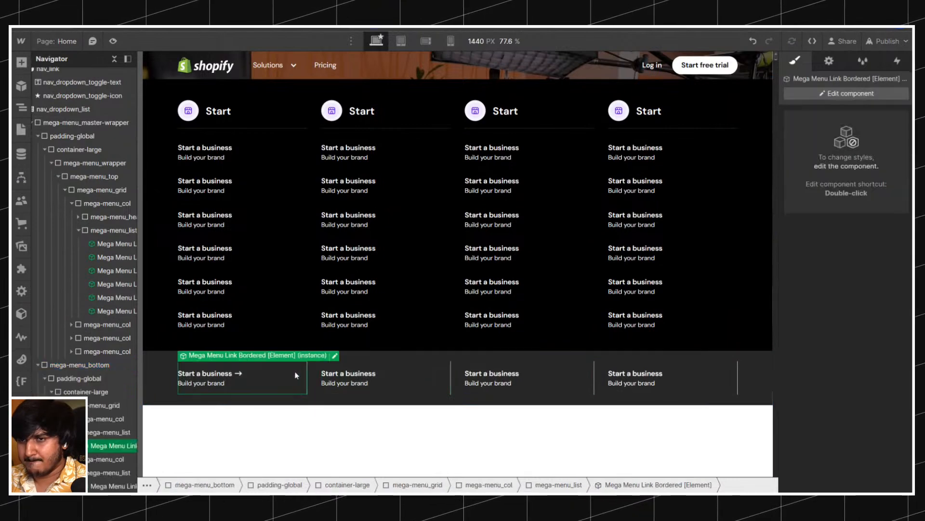
pyautogui.scroll(-10, 846, 282)
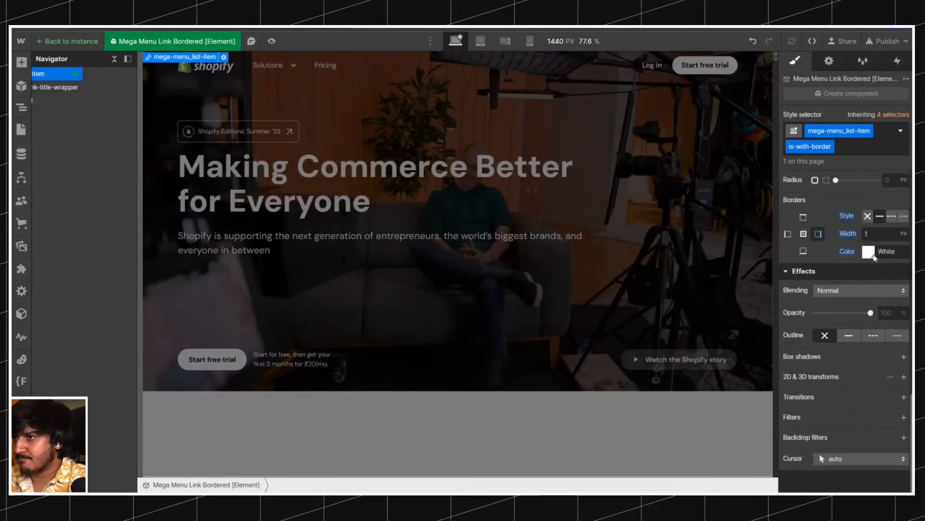
pyautogui.click(871, 253)
pyautogui.click(871, 425)
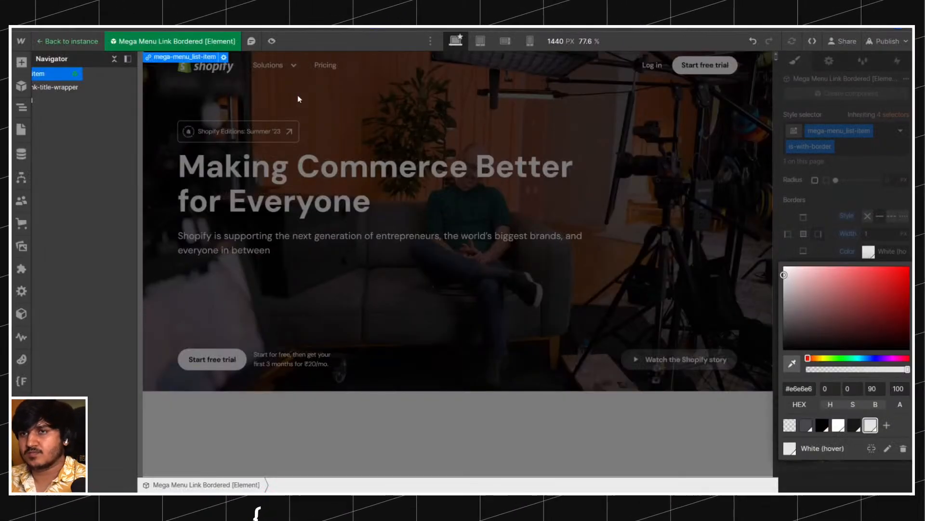
pyautogui.click(283, 75)
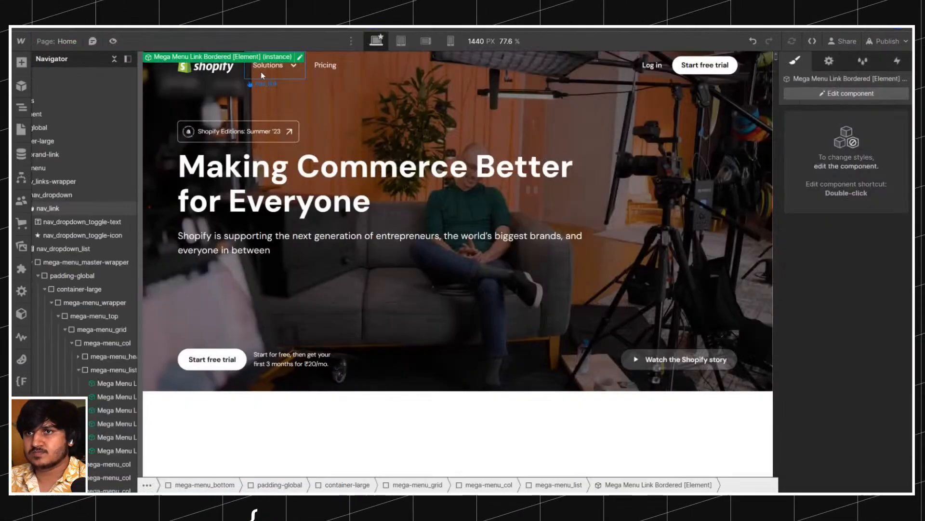
# Preview the page and examine the open Solutions mega menu from its column headings down to the bordered link row.
pyautogui.moveTo(249, 77)
pyautogui.scroll(-3, 314, 233)
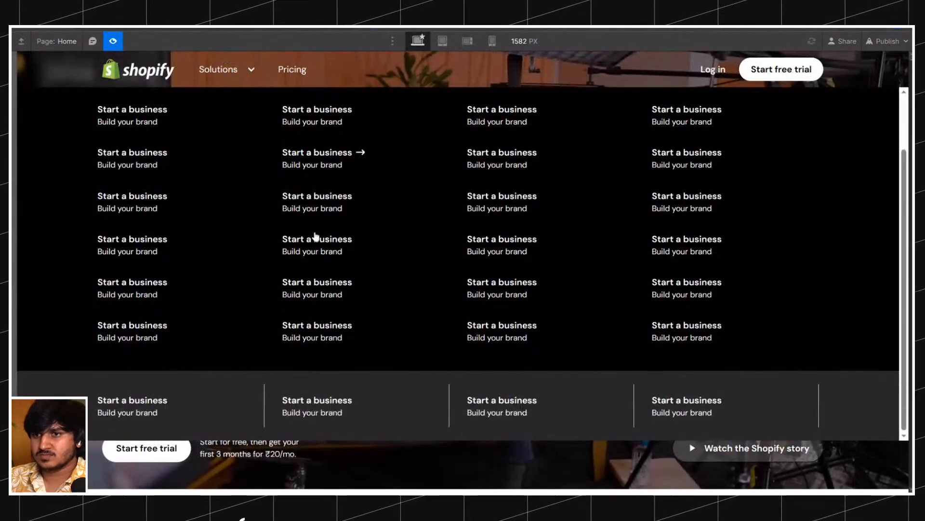
pyautogui.scroll(3, 315, 237)
pyautogui.scroll(-3, 314, 236)
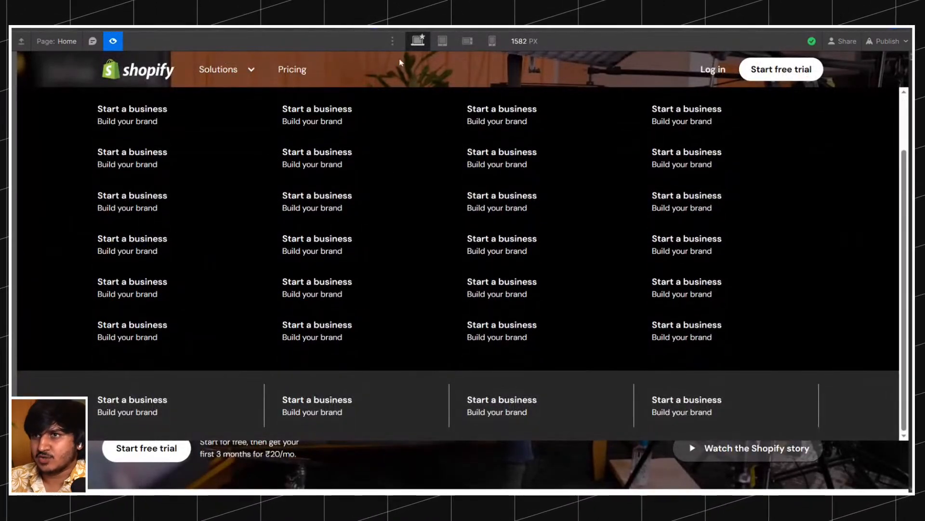
pyautogui.scroll(2, 317, 164)
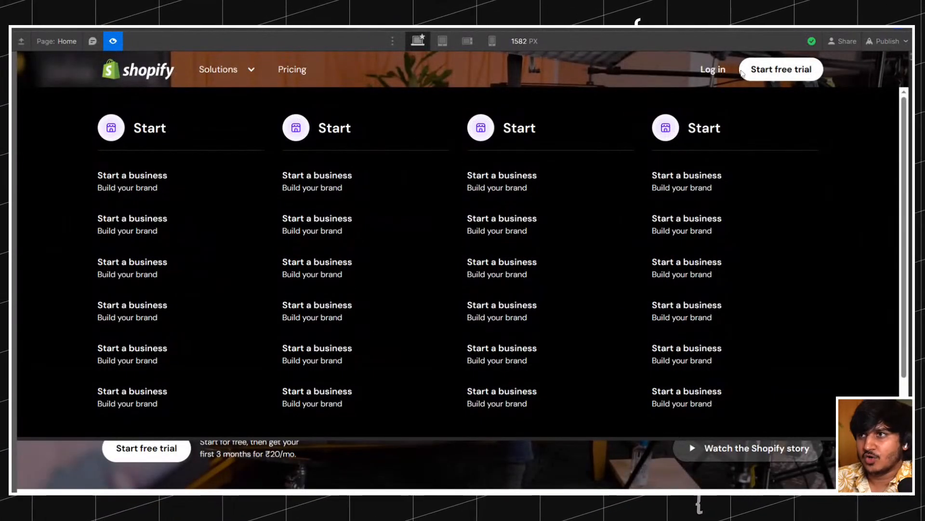
pyautogui.click(112, 41)
# Publish the site to the staging domain.
pyautogui.click(871, 43)
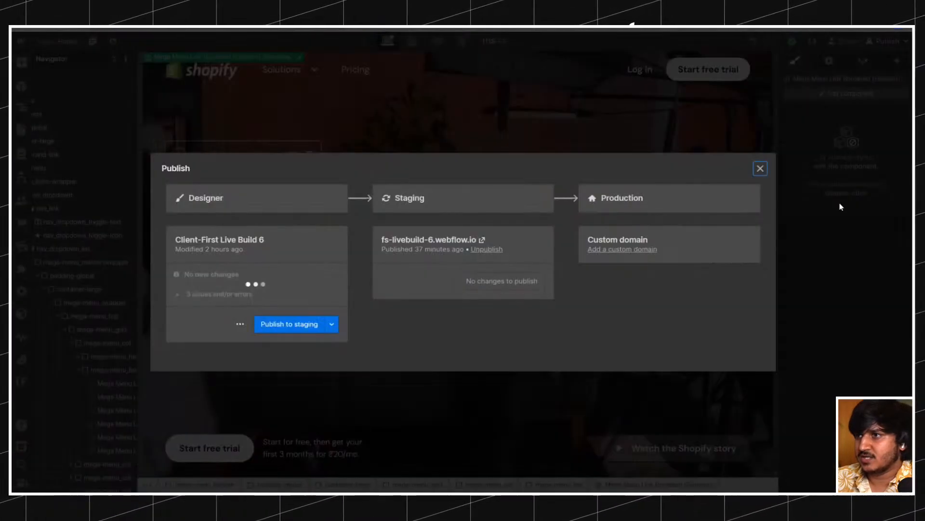
pyautogui.click(303, 326)
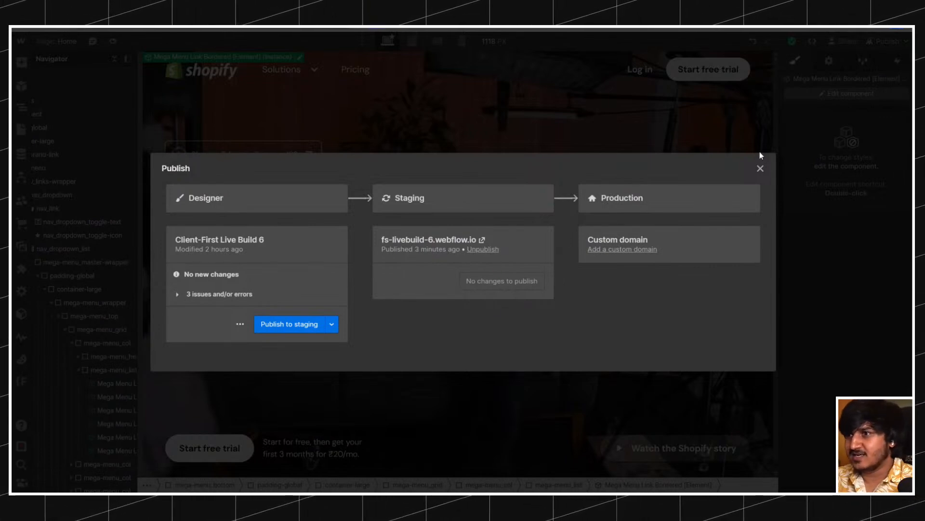
pyautogui.click(760, 168)
pyautogui.click(885, 41)
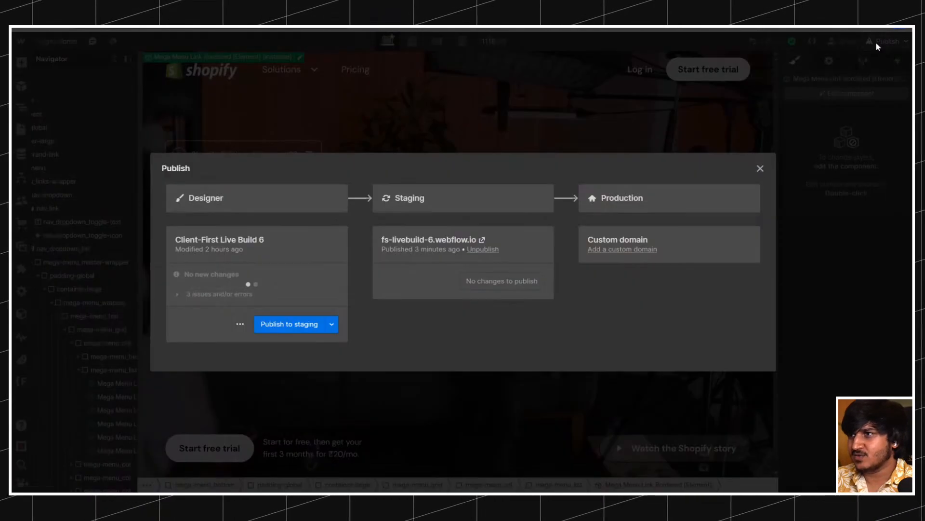
pyautogui.click(289, 326)
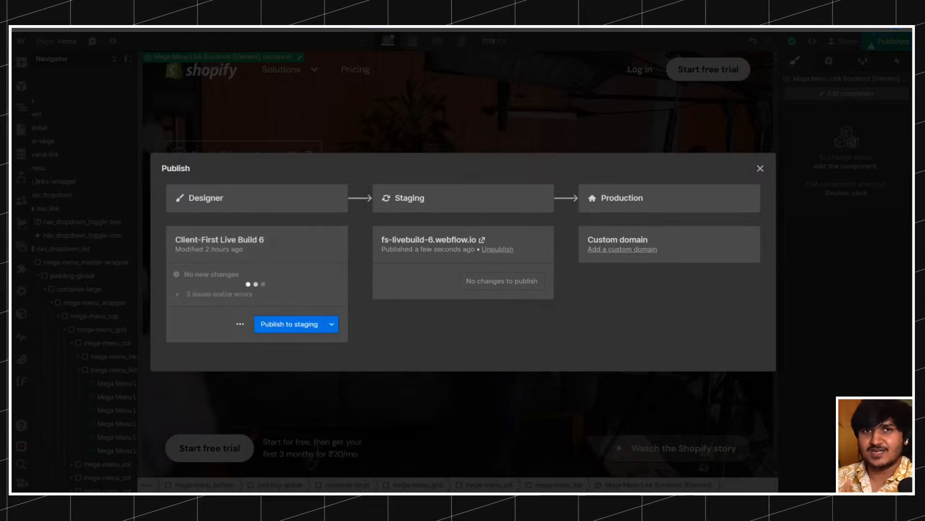
# Open the published staging site and examine its Solutions mega menu.
pyautogui.click(483, 240)
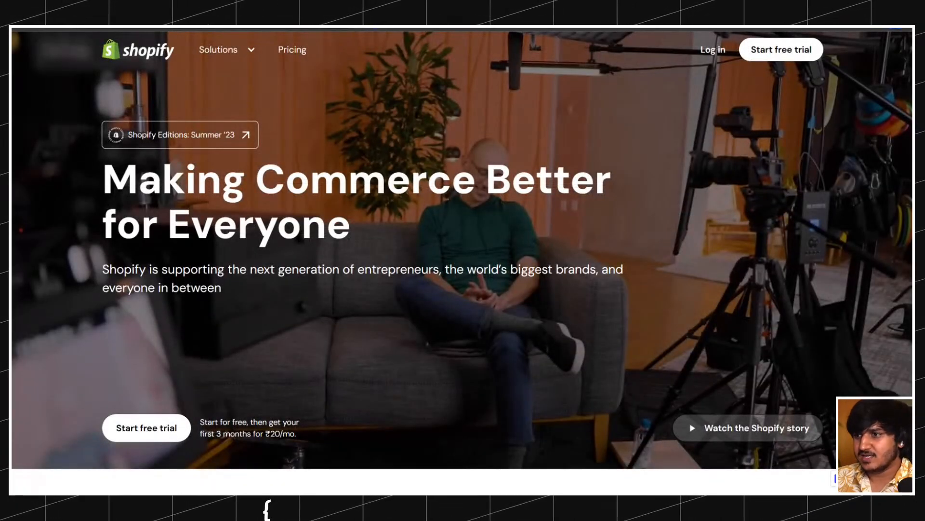
pyautogui.click(223, 57)
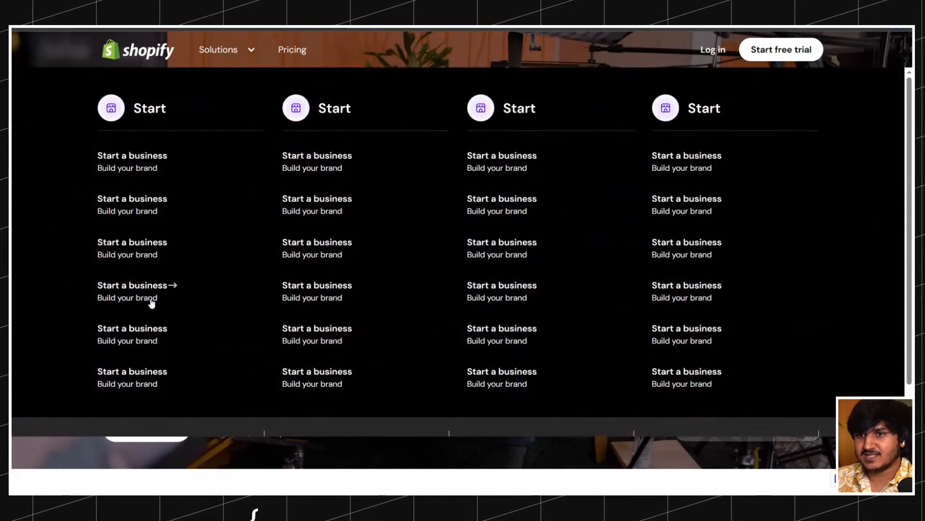
pyautogui.scroll(-1, 374, 336)
pyautogui.scroll(1, 611, 190)
pyautogui.scroll(-1, 612, 190)
pyautogui.scroll(1, 537, 180)
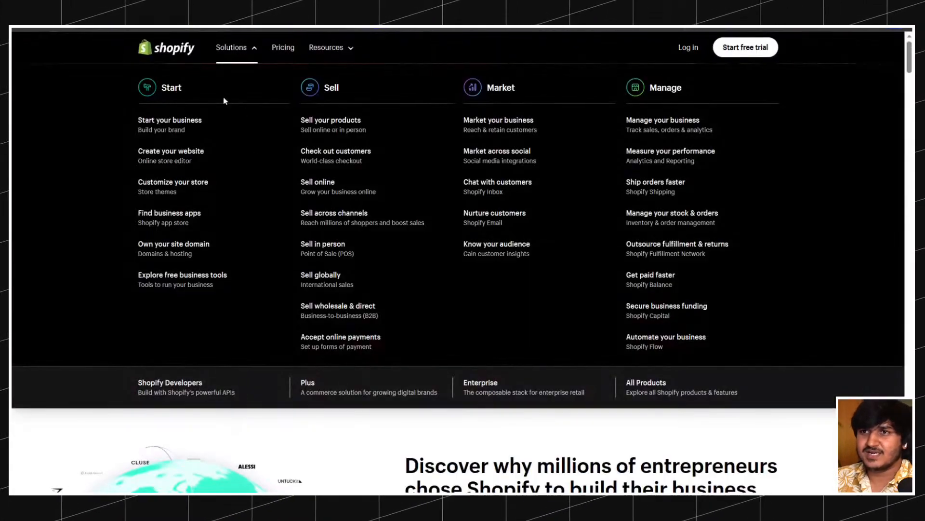
# Switch to the original Shopify site and examine its Solutions mega menu for comparison.
pyautogui.click(231, 47)
pyautogui.click(232, 47)
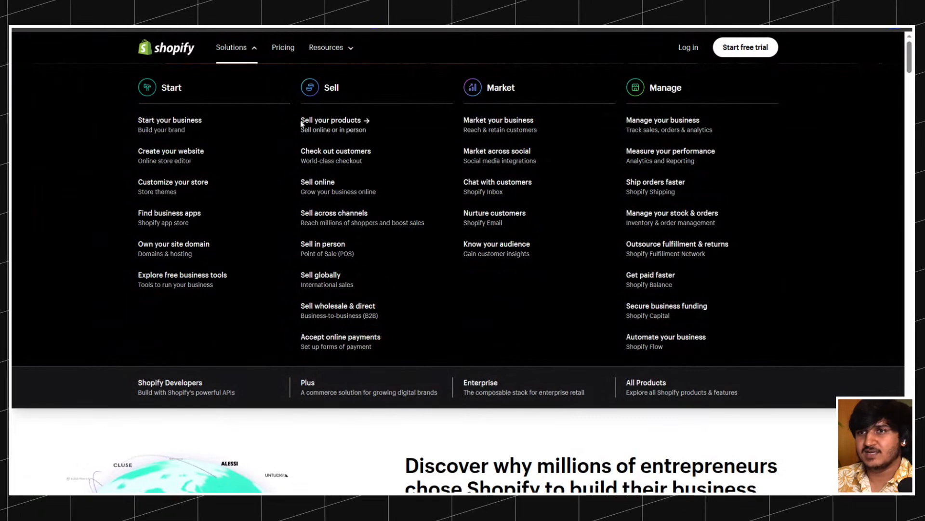
pyautogui.moveTo(289, 130); pyautogui.dragTo(351, 130)
pyautogui.click(104, 116)
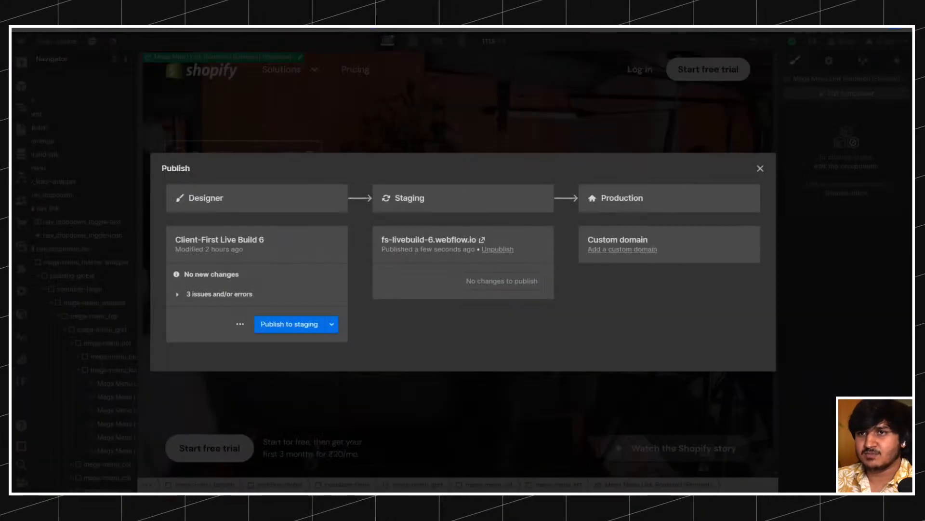
# Close the publish dialog and show the Solutions dropdown's mega menu on the canvas.
pyautogui.click(760, 168)
pyautogui.click(283, 73)
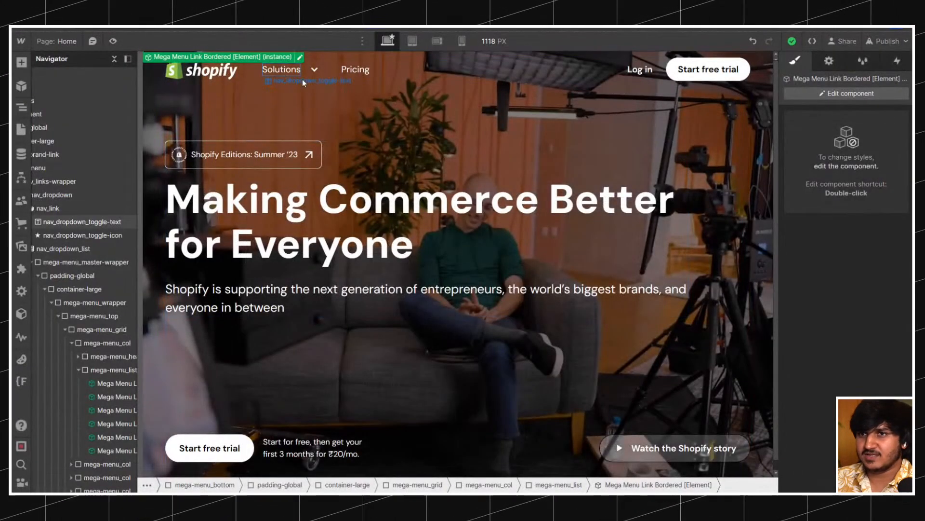
pyautogui.click(257, 78)
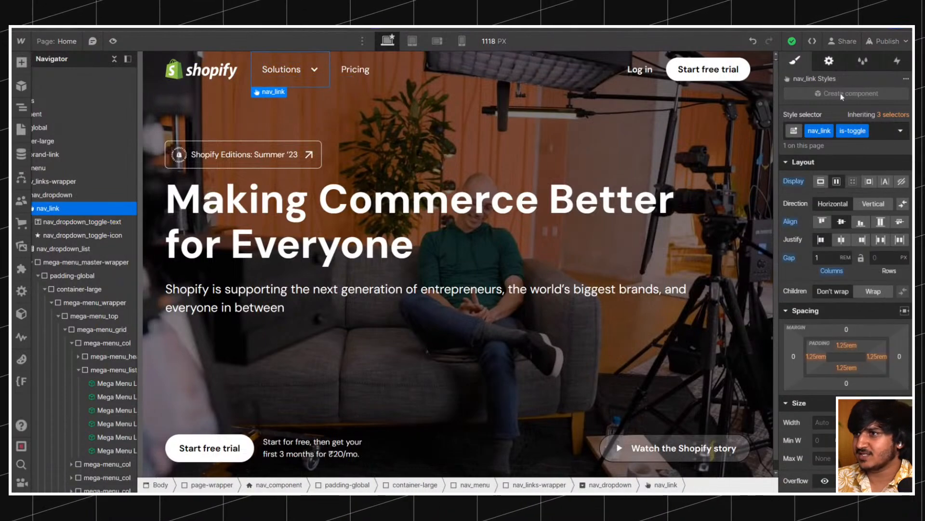
pyautogui.click(828, 61)
pyautogui.click(836, 238)
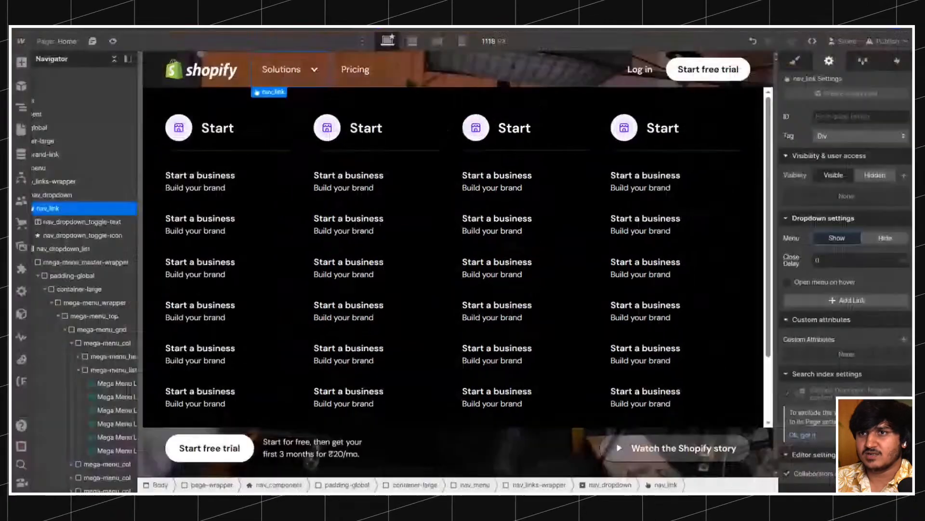
pyautogui.click(260, 135)
pyautogui.press('s')
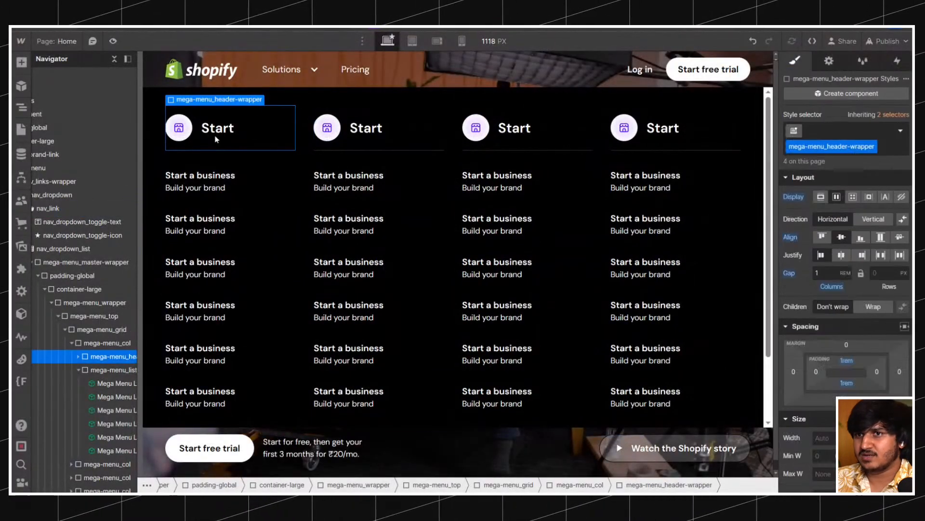
pyautogui.click(210, 137)
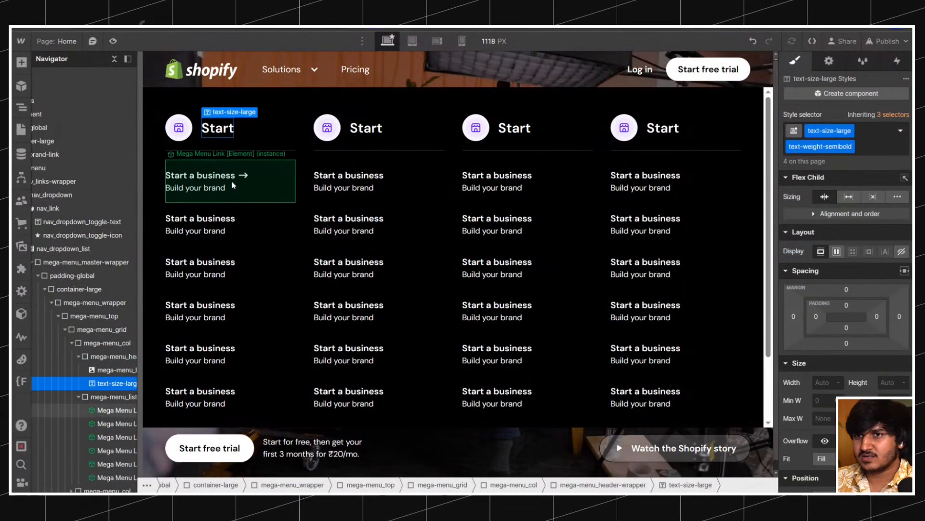
pyautogui.click(217, 181)
pyautogui.doubleClick(218, 182)
pyautogui.press('Escape')
pyautogui.click(304, 79)
pyautogui.press('d')
pyautogui.click(837, 132)
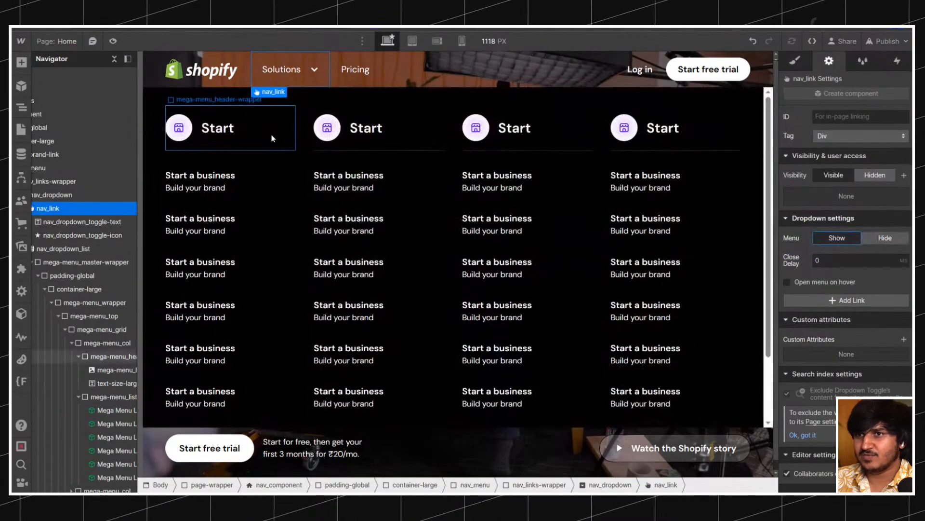
# Edit the Mega Menu Link [Element] component and add the text-size-small class to its "Start a business" title text.
pyautogui.click(269, 184)
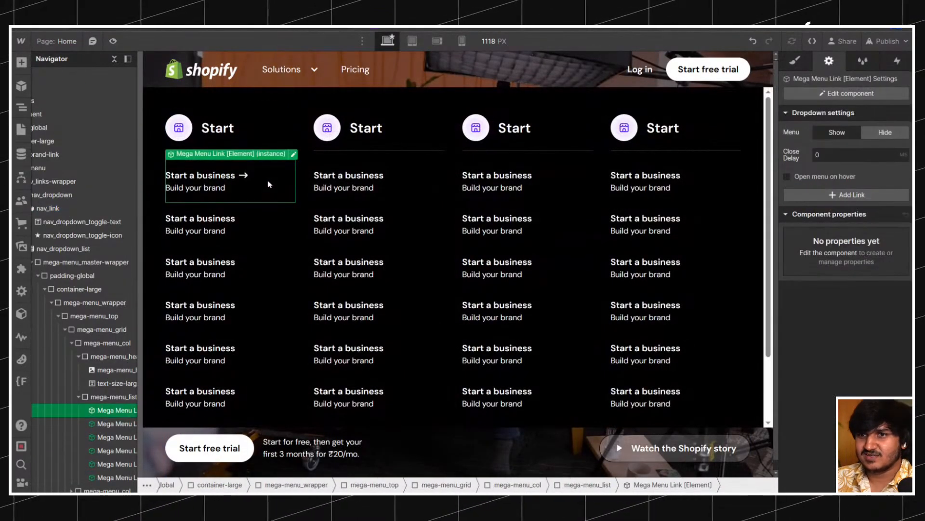
pyautogui.click(294, 154)
pyautogui.click(62, 88)
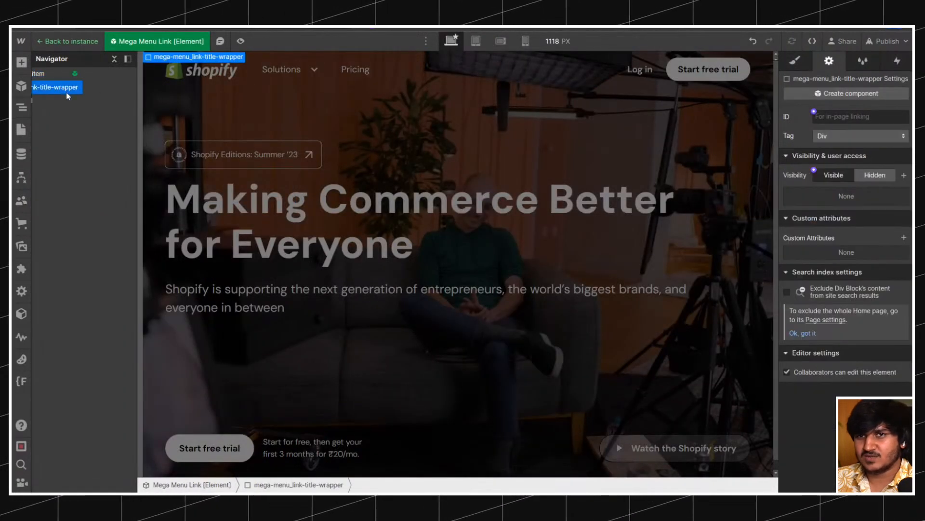
pyautogui.click(69, 100)
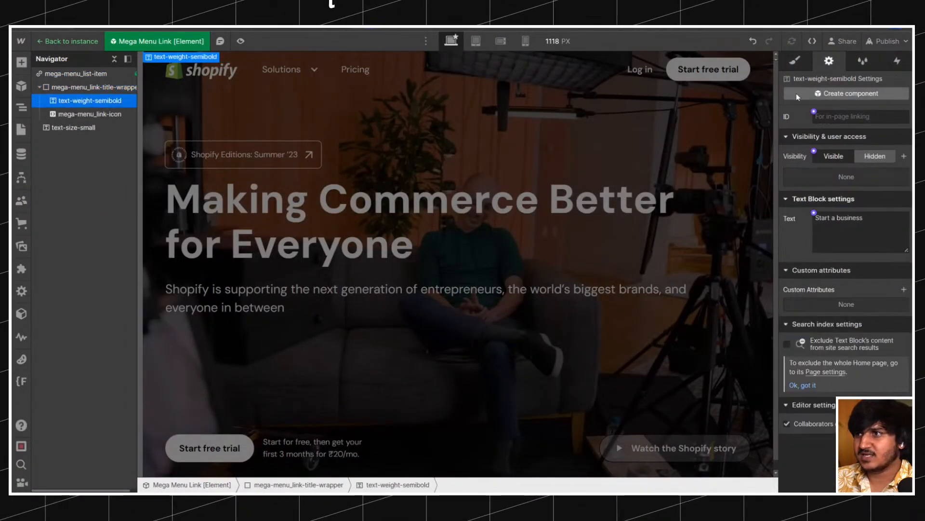
pyautogui.press('s')
pyautogui.click(877, 135)
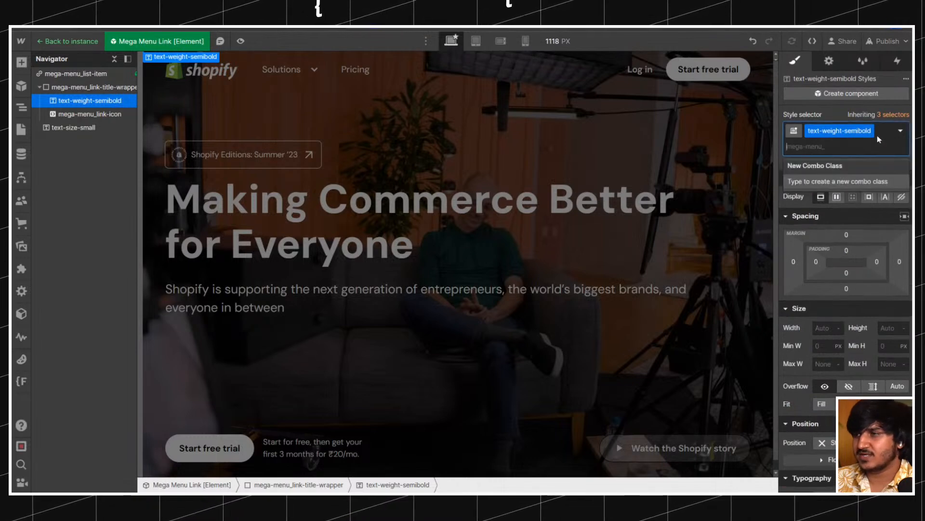
pyautogui.write('text-size-small')
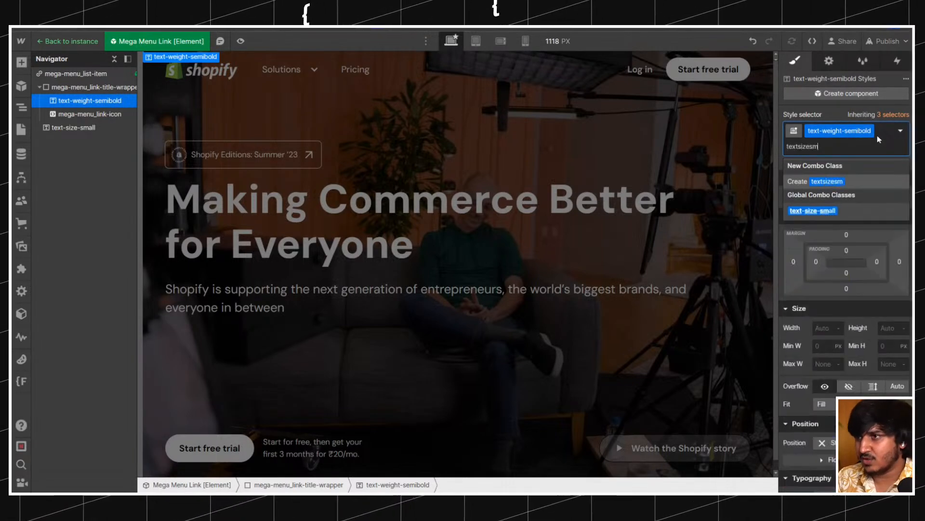
pyautogui.press('Return')
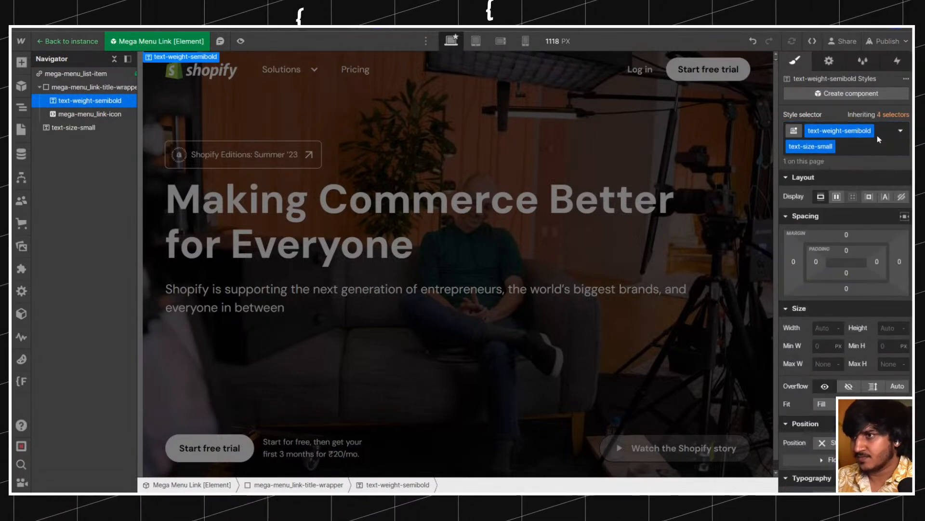
# Set the top and bottom padding of mega-menu_list-item to 0.5 rem.
pyautogui.click(72, 87)
pyautogui.click(72, 74)
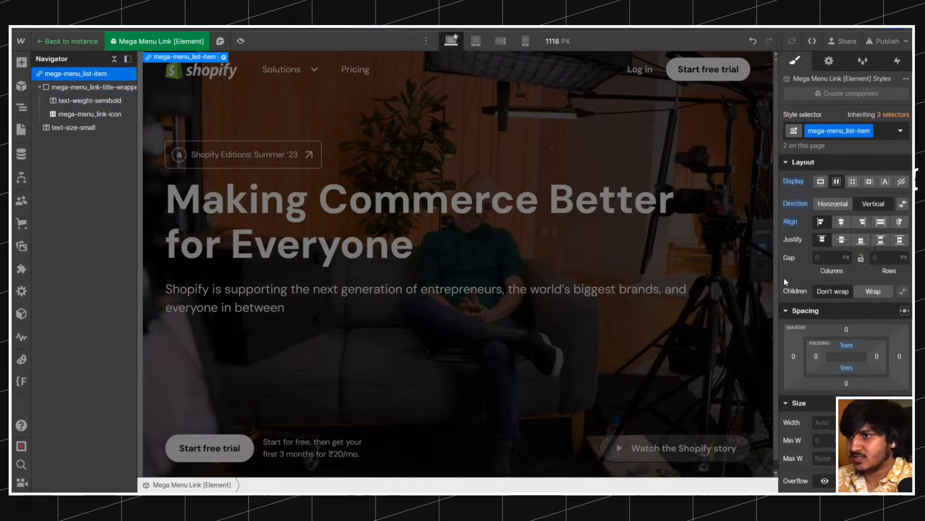
pyautogui.click(847, 345)
pyautogui.write('.5')
pyautogui.press('Return')
pyautogui.click(846, 367)
pyautogui.write('.5')
pyautogui.press('Return')
# Return to the page and preview the Solutions mega menu with its smaller link titles and tighter spacing.
pyautogui.click(71, 41)
pyautogui.click(113, 41)
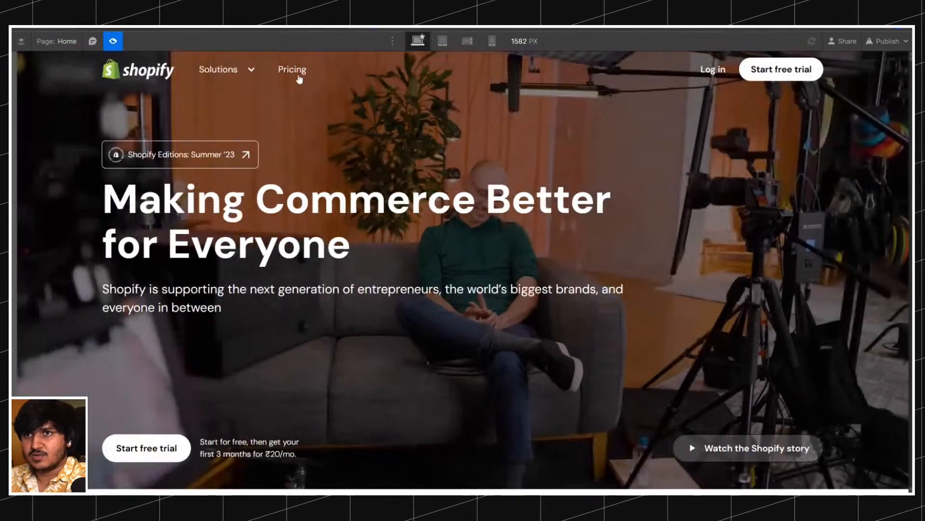
pyautogui.click(239, 69)
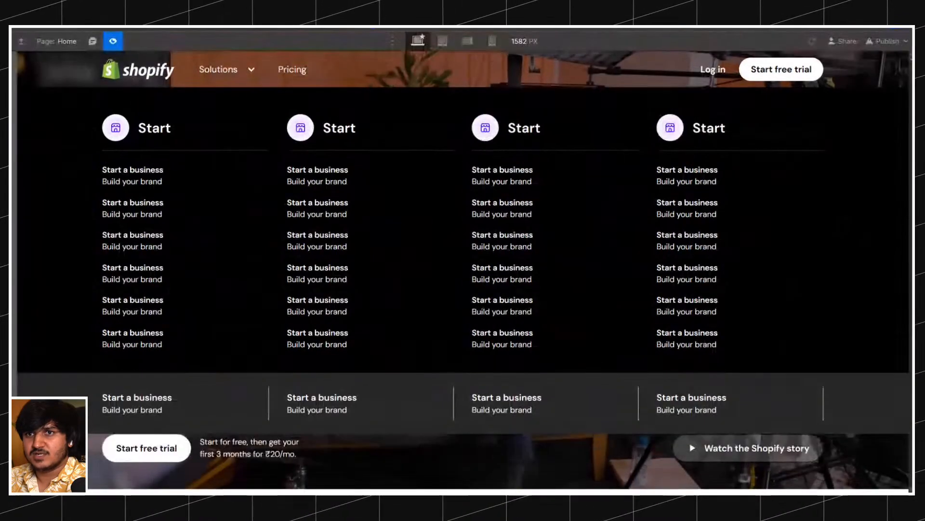
pyautogui.click(113, 41)
# Show the Solutions mega menu on the canvas and open its first link component for editing.
pyautogui.click(267, 84)
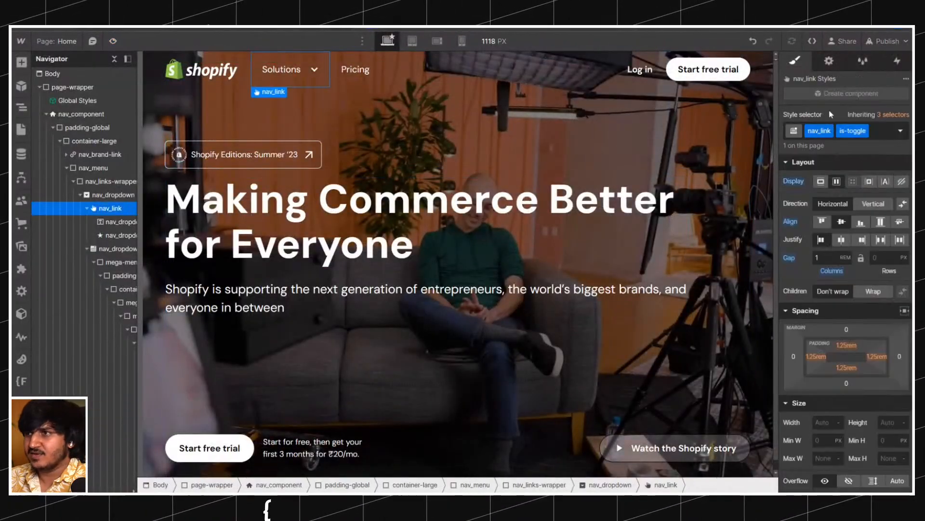
pyautogui.click(830, 62)
pyautogui.click(836, 238)
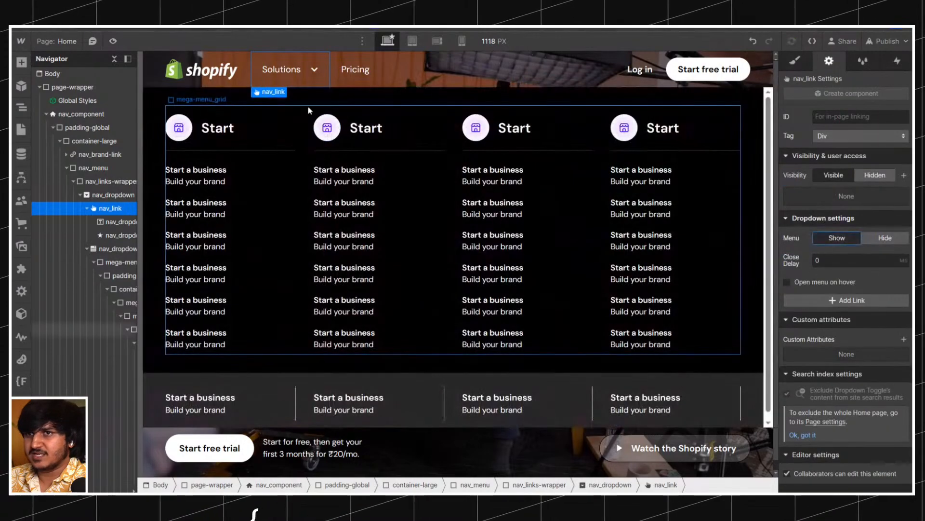
pyautogui.click(217, 175)
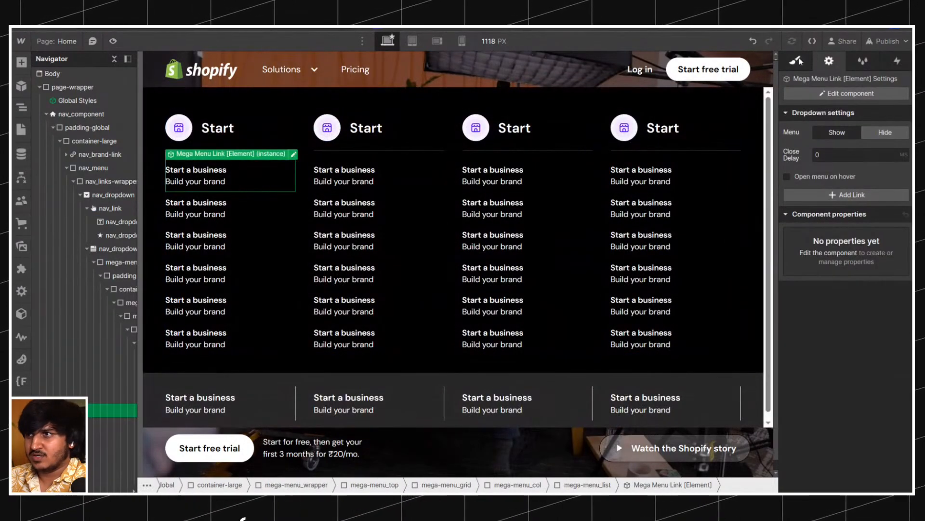
pyautogui.press('s')
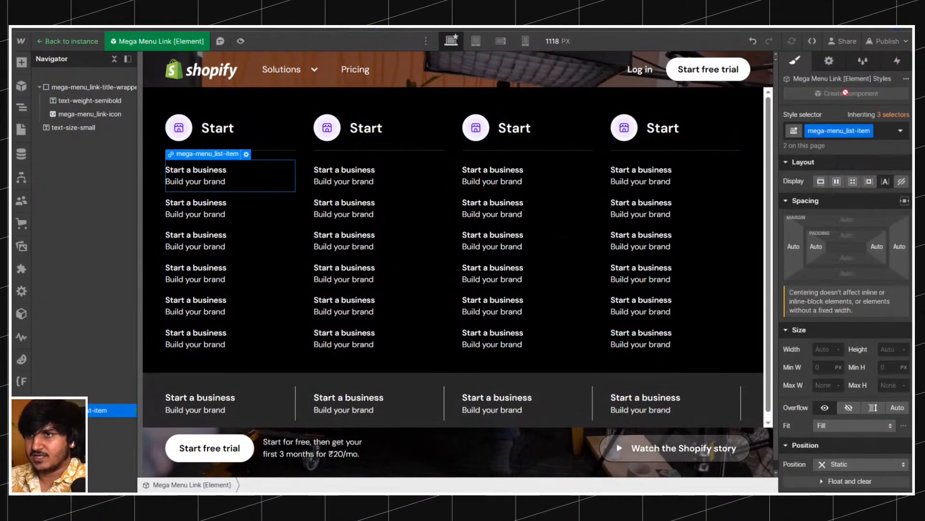
pyautogui.click(294, 154)
# Set the typography color of mega-menu_list-item to the Text Color swatch.
pyautogui.scroll(-6, 827, 375)
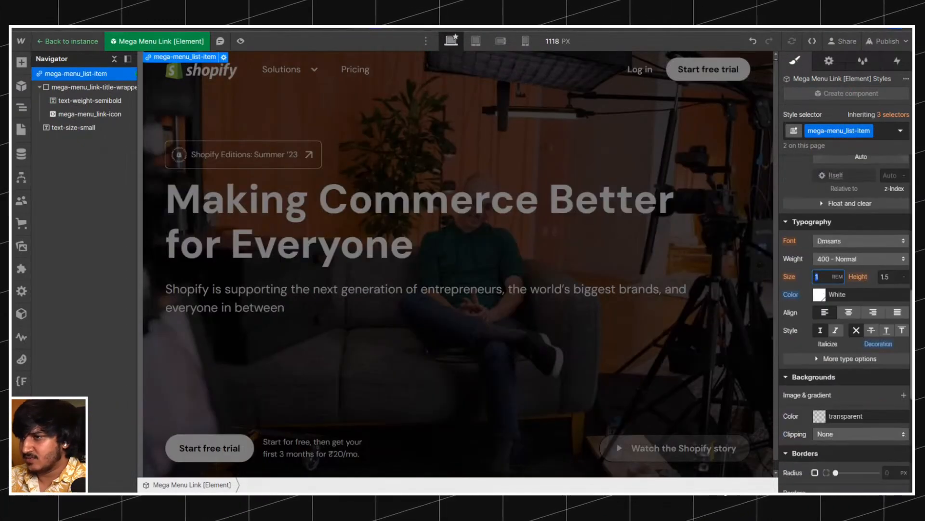
pyautogui.click(837, 300)
pyautogui.click(853, 253)
pyautogui.click(823, 252)
pyautogui.click(806, 251)
pyautogui.click(808, 302)
# Set the Hover state text color of mega-menu_list-item to the White swatch.
pyautogui.click(900, 130)
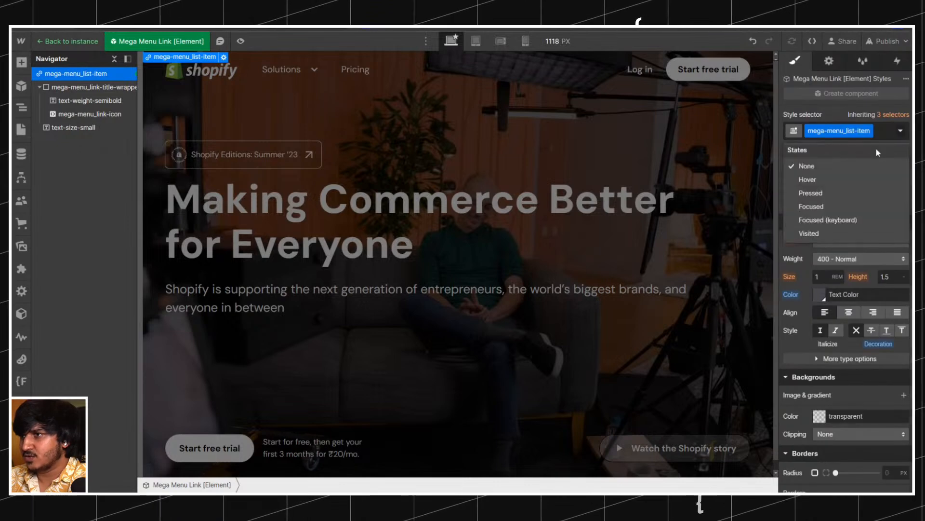
pyautogui.click(803, 178)
pyautogui.click(818, 309)
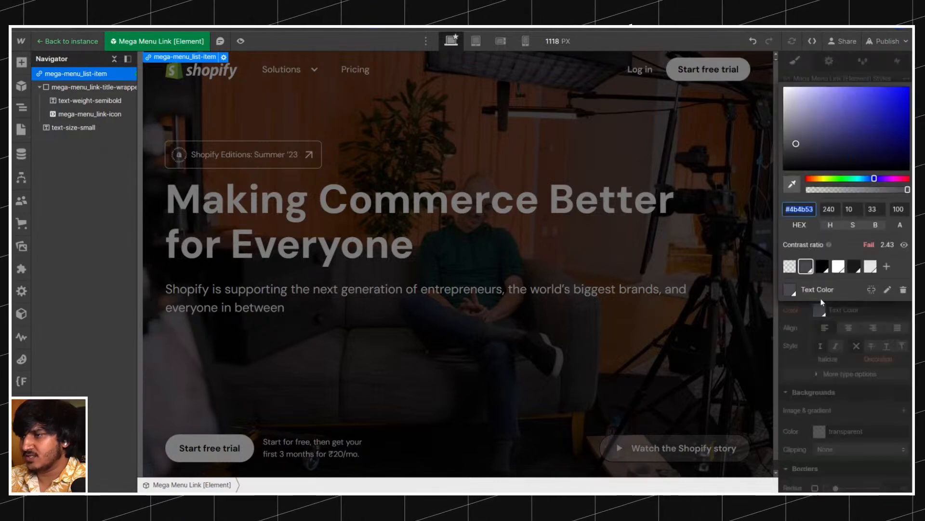
pyautogui.click(838, 267)
pyautogui.click(802, 342)
# Add a 100 ms ease transition on all properties to mega-menu_list-item.
pyautogui.scroll(-6, 866, 330)
pyautogui.click(899, 131)
pyautogui.click(829, 177)
pyautogui.click(904, 396)
pyautogui.write('100')
pyautogui.click(860, 422)
pyautogui.click(836, 483)
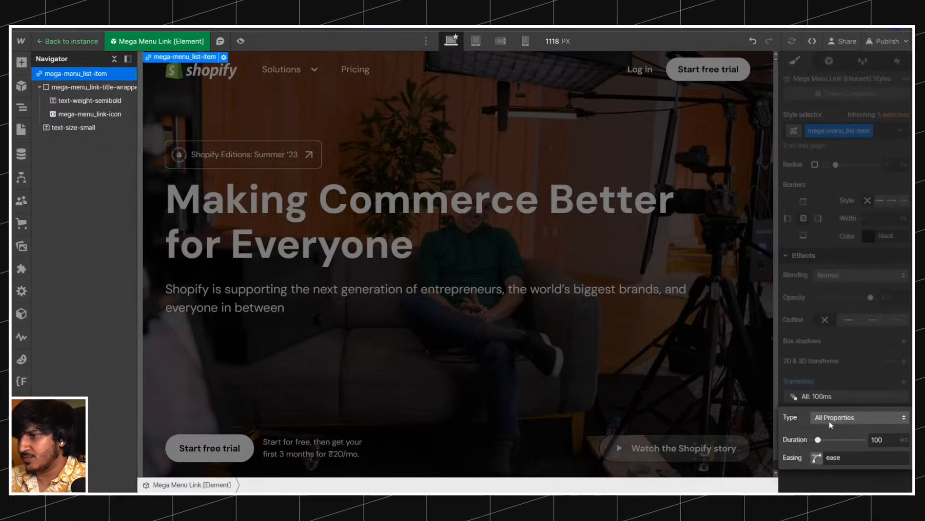
pyautogui.click(747, 329)
# Return to the page, preview the Solutions mega menu and check the hover color change on its links.
pyautogui.click(67, 41)
pyautogui.click(113, 41)
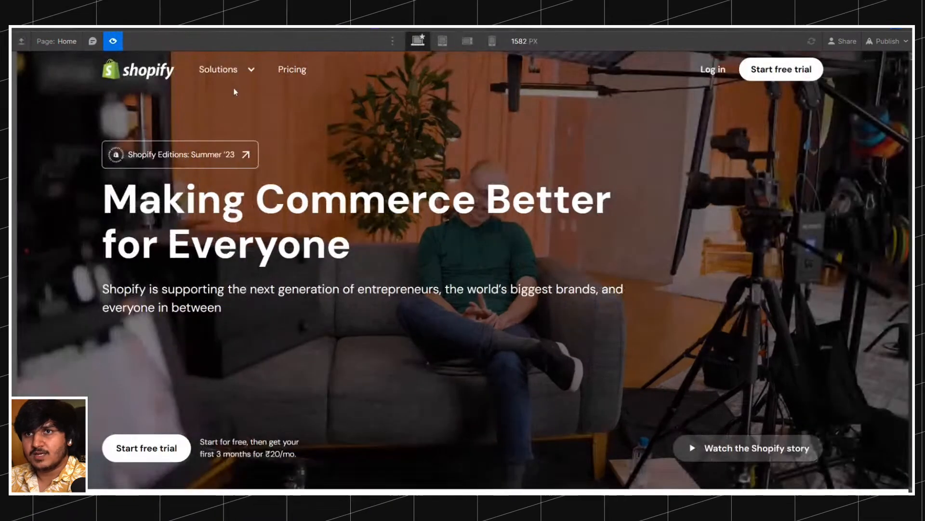
pyautogui.moveTo(228, 119)
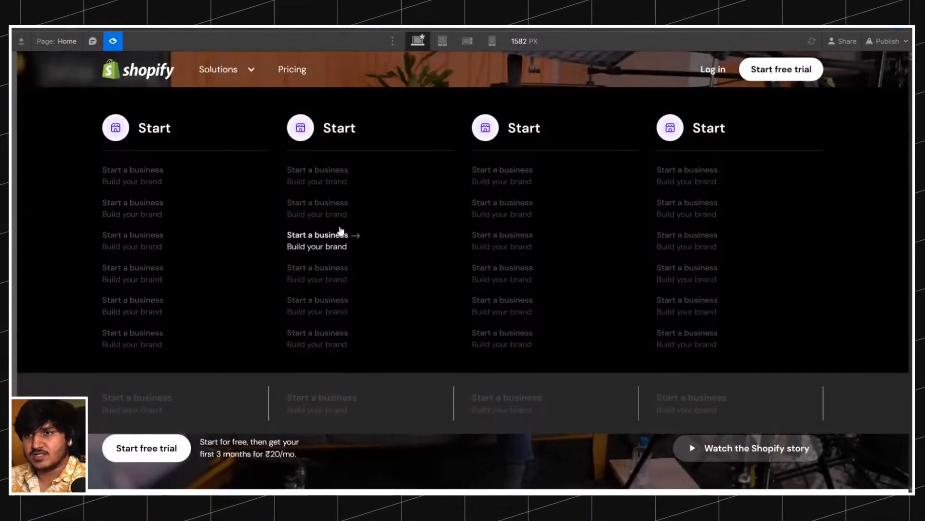
pyautogui.click(113, 41)
# Show the Solutions mega menu on the canvas again and open its first link component for editing.
pyautogui.click(260, 74)
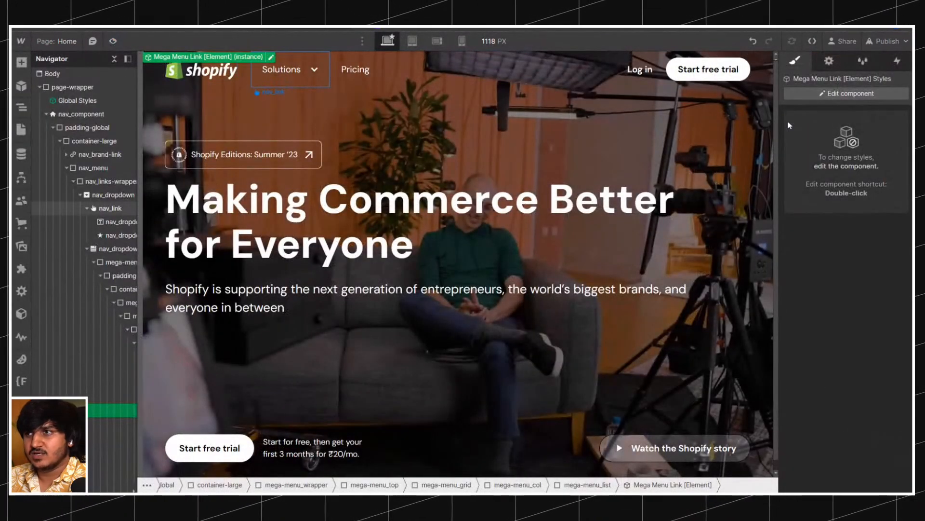
pyautogui.click(829, 60)
pyautogui.click(836, 238)
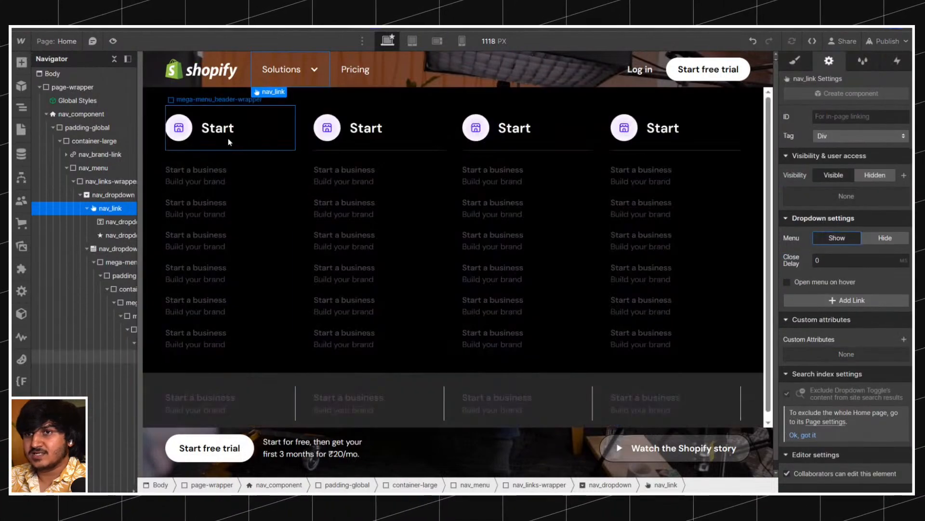
pyautogui.click(206, 173)
pyautogui.doubleClick(206, 172)
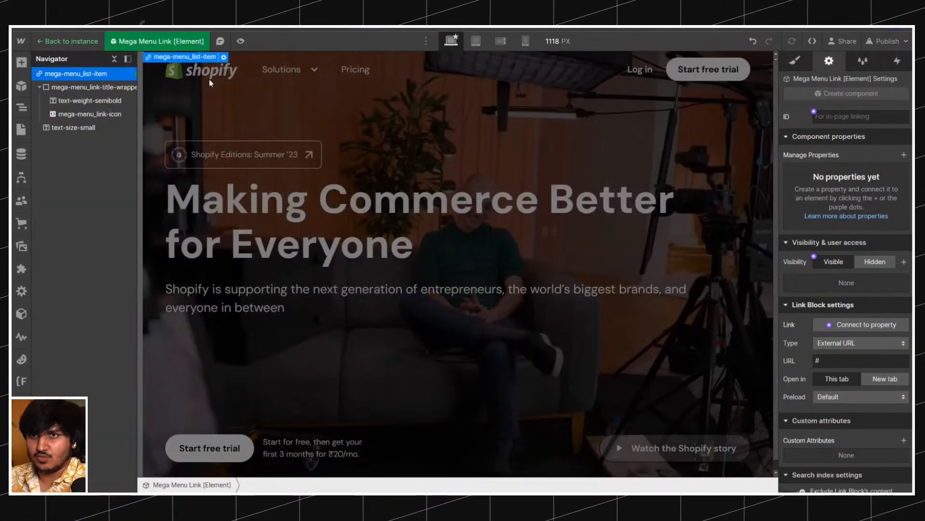
# Add the text-color-white class to the component's "Start a business" title text.
pyautogui.click(66, 100)
pyautogui.click(795, 60)
pyautogui.click(850, 146)
pyautogui.write('teco')
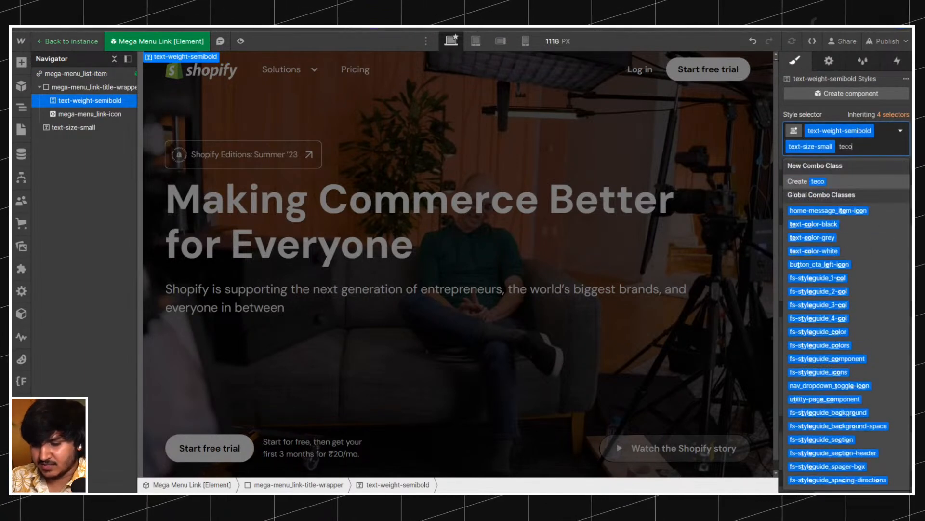
pyautogui.write('lrhig')
pyautogui.press('BackSpace')
pyautogui.press('Down')
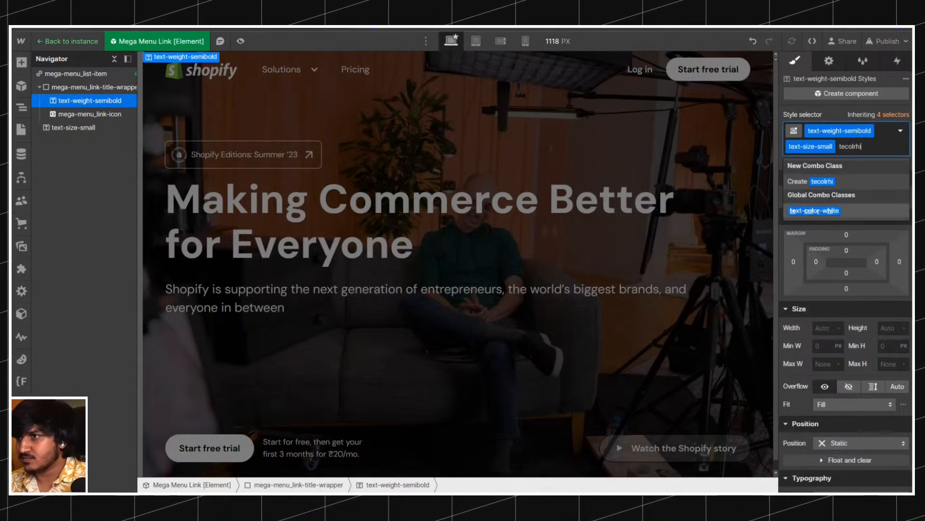
pyautogui.press('Return')
pyautogui.click(829, 61)
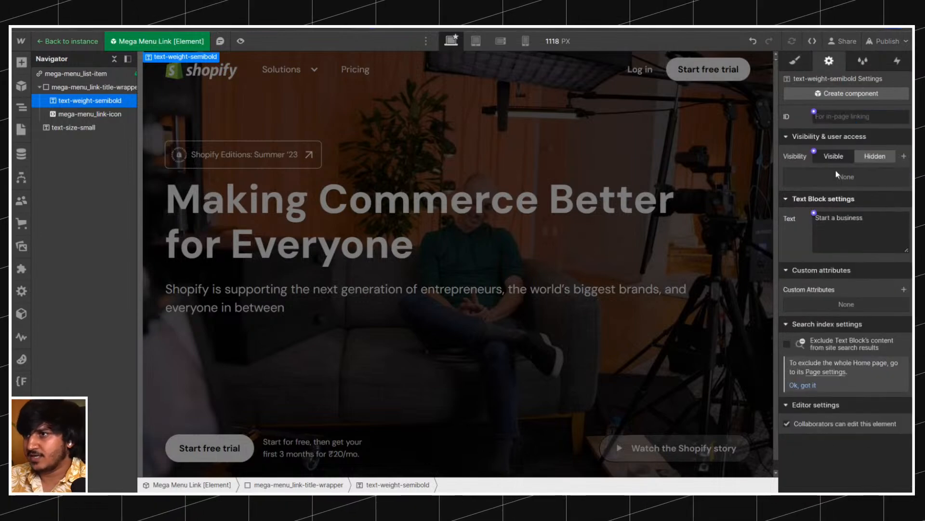
# Preview the Solutions mega menu and compare the link titles with their descriptions and the bottom row.
pyautogui.click(240, 41)
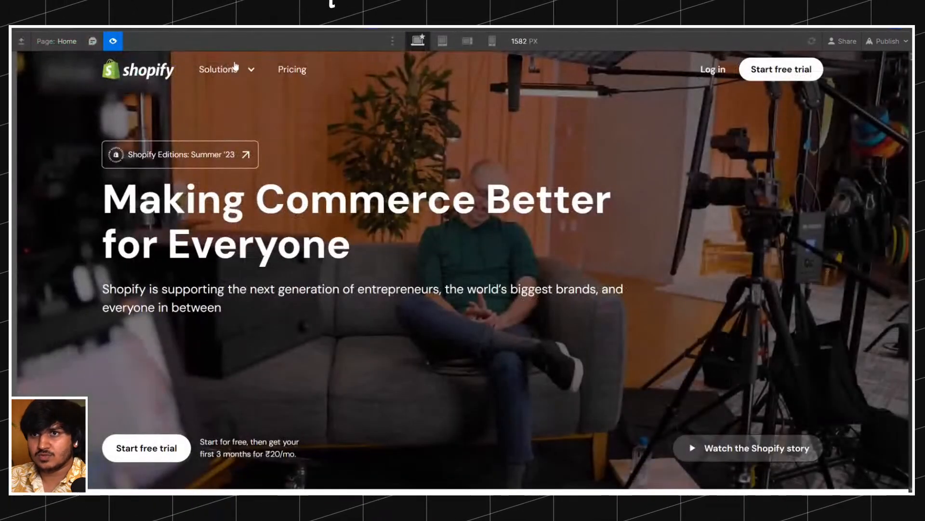
pyautogui.click(235, 67)
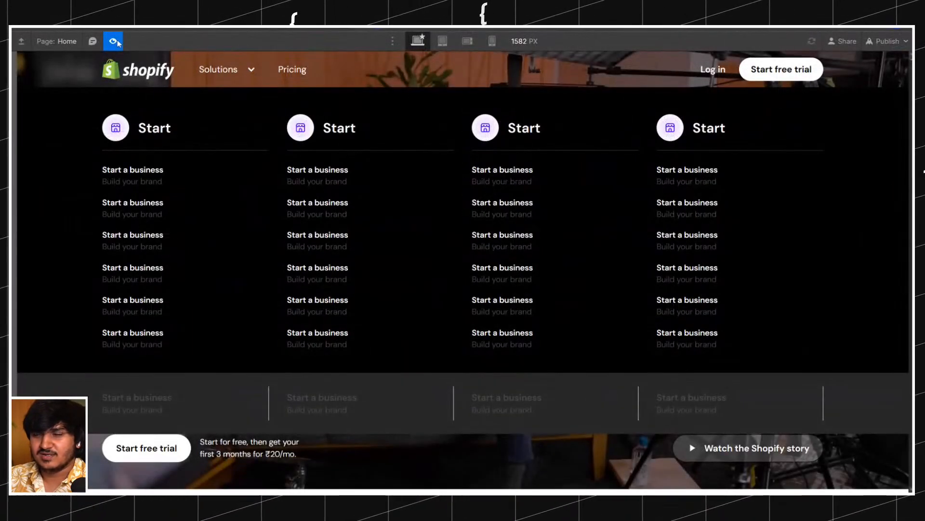
pyautogui.click(114, 41)
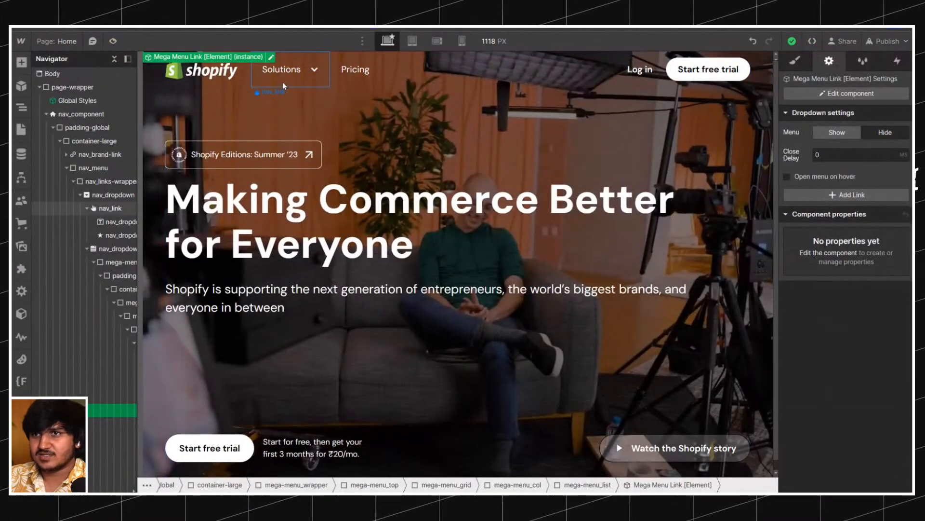
# Show the Solutions mega menu on the canvas and open its first link component at the root link block's typography styles.
pyautogui.click(837, 238)
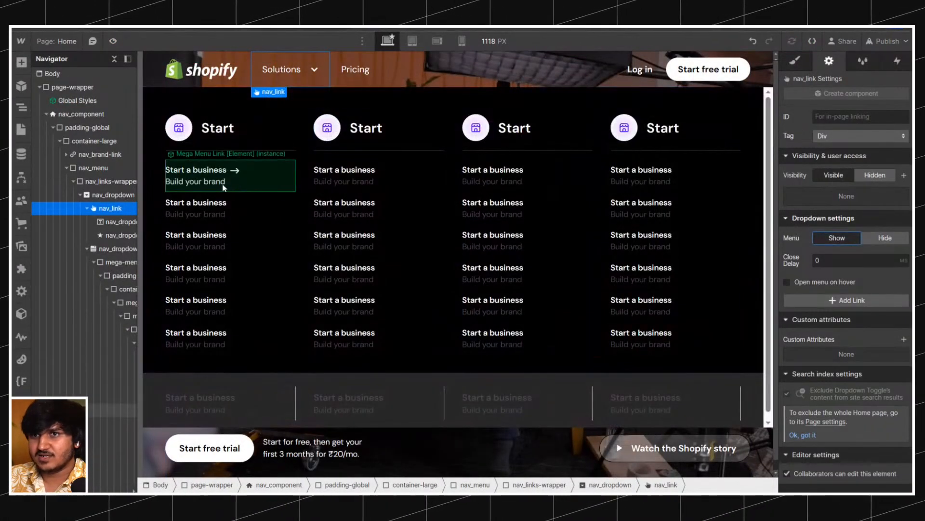
pyautogui.click(281, 184)
pyautogui.doubleClick(281, 185)
pyautogui.click(795, 61)
pyautogui.scroll(-10, 827, 233)
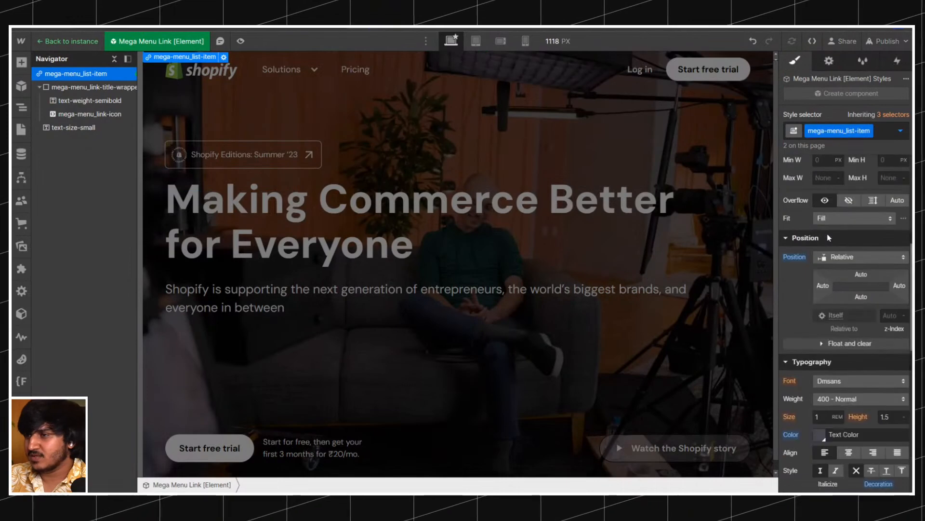
pyautogui.scroll(-1, 536, 146)
pyautogui.hotkey('ctrl', '-')
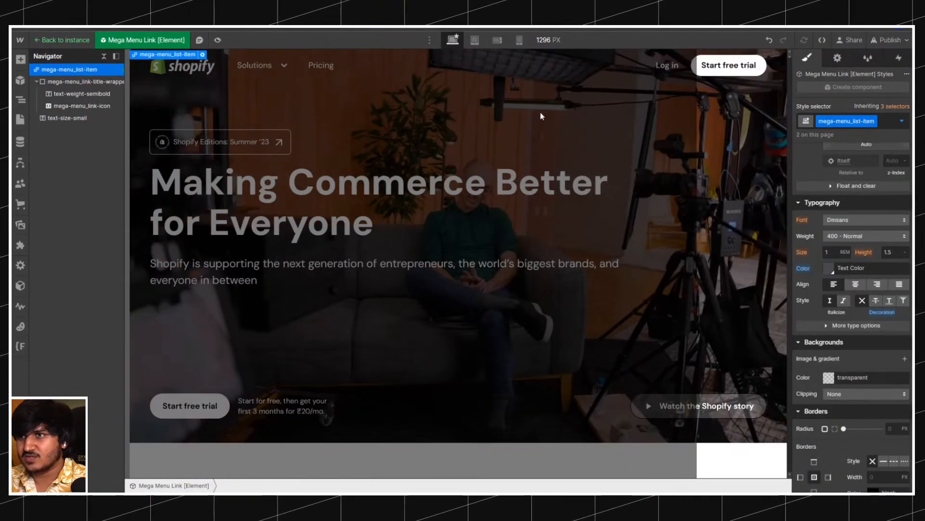
# Set the canvas width to 1440 px.
pyautogui.click(545, 40)
pyautogui.write('1440')
pyautogui.press('Return')
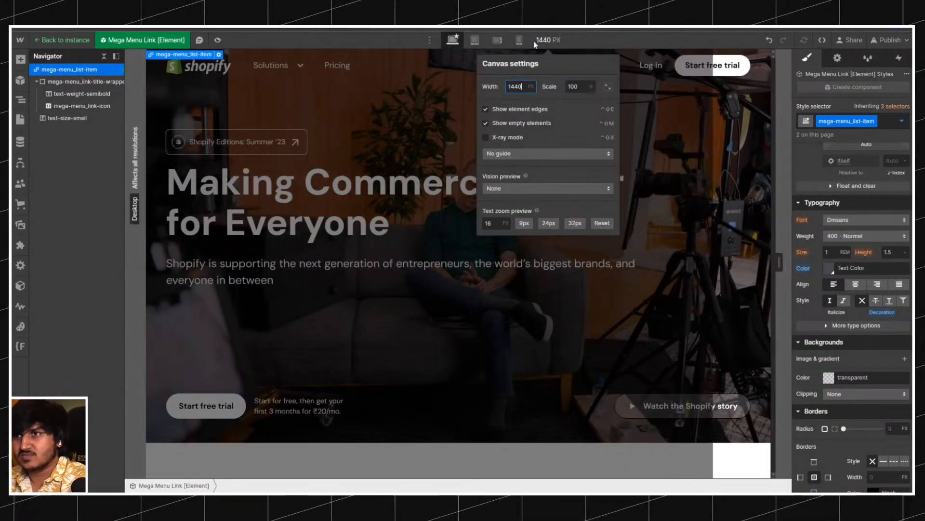
# Set the mega-menu_list-item text color to #cccccc with brightness 80 and save it as a swatch named Light Grey.
pyautogui.click(831, 275)
pyautogui.click(831, 274)
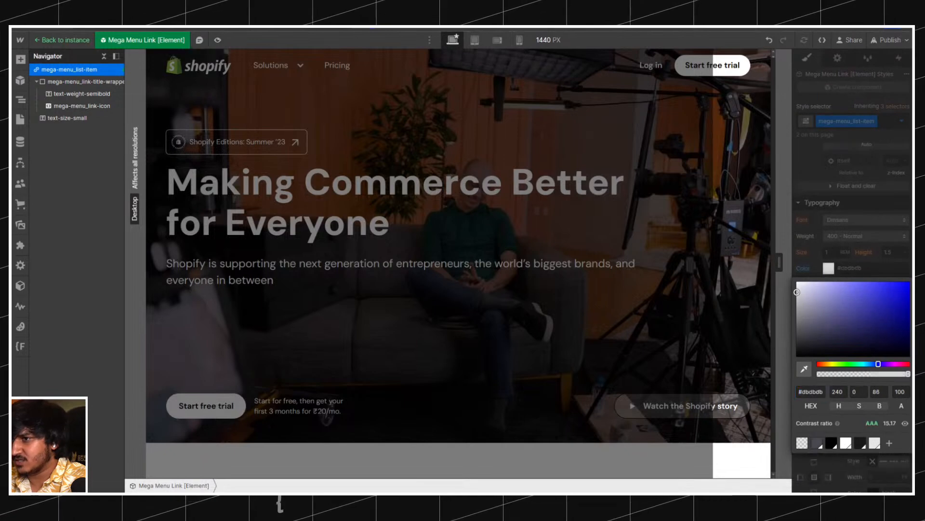
pyautogui.click(876, 391)
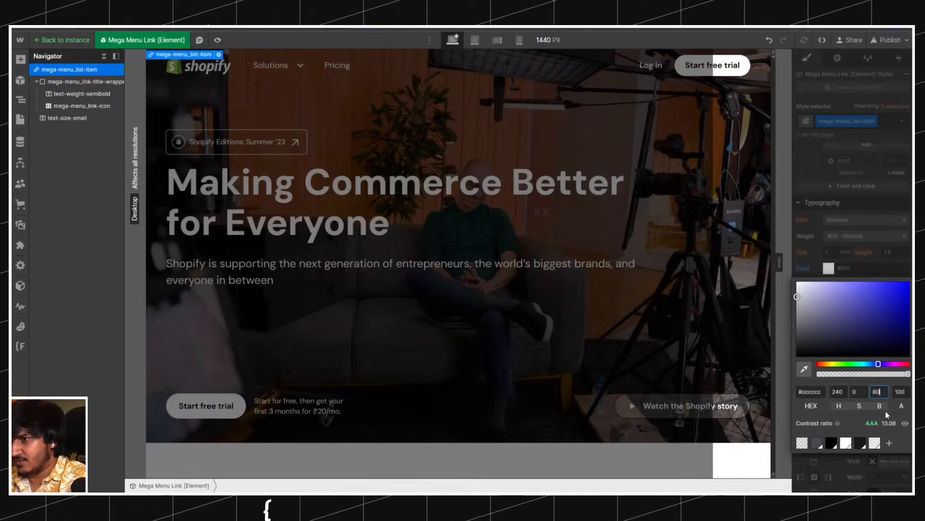
pyautogui.click(890, 443)
pyautogui.click(893, 488)
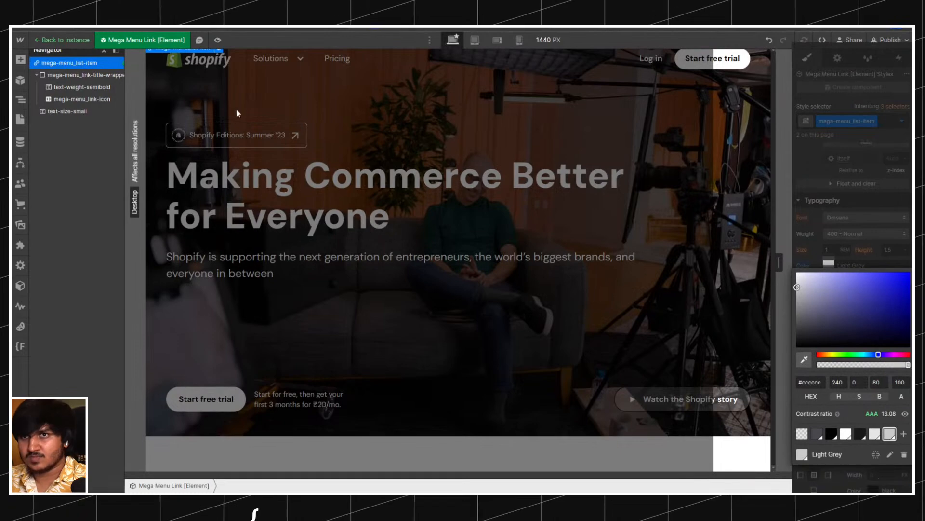
# Preview the Solutions mega menu and check the grey description text and its hover state.
pyautogui.click(218, 40)
pyautogui.moveTo(246, 65)
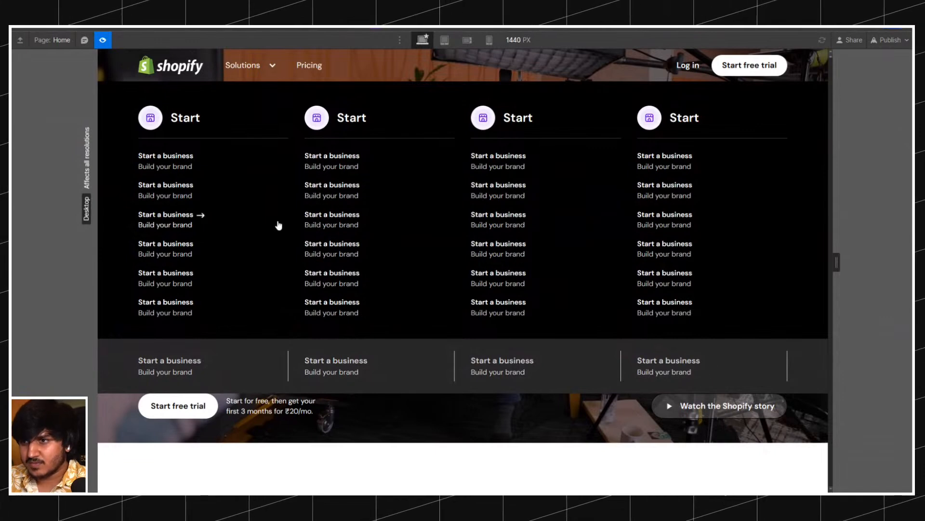
pyautogui.click(103, 40)
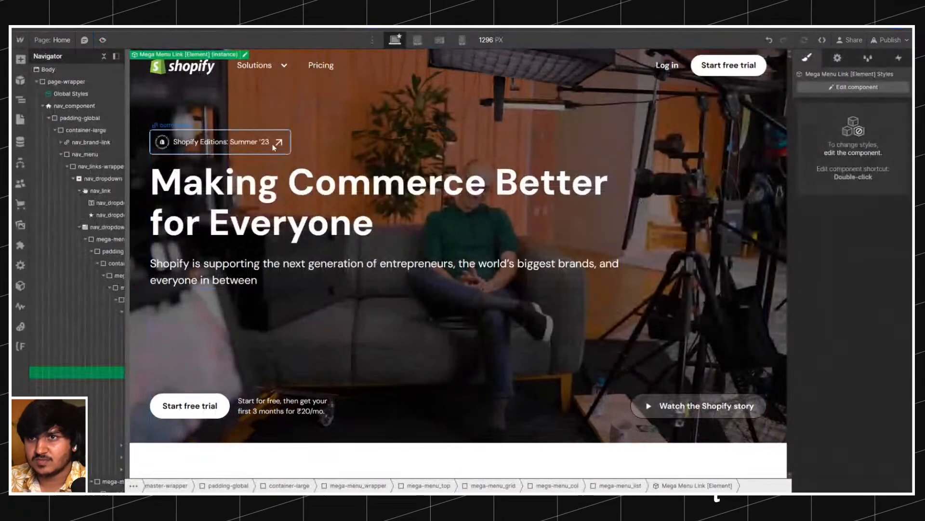
# Show the Solutions mega menu on the canvas and open the bottom row's bordered link component for editing.
pyautogui.click(255, 66)
pyautogui.click(837, 59)
pyautogui.click(844, 221)
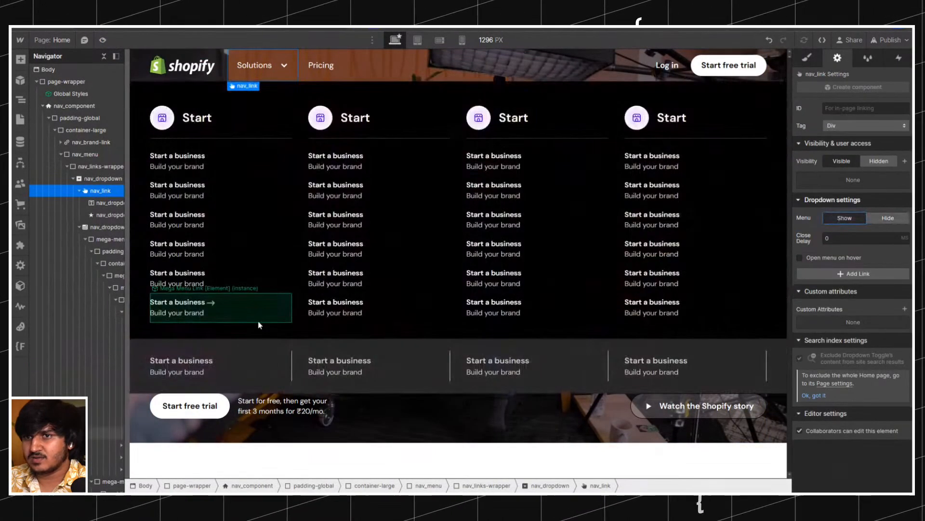
pyautogui.click(272, 370)
pyautogui.hscroll(-5, 90, 294)
pyautogui.click(291, 346)
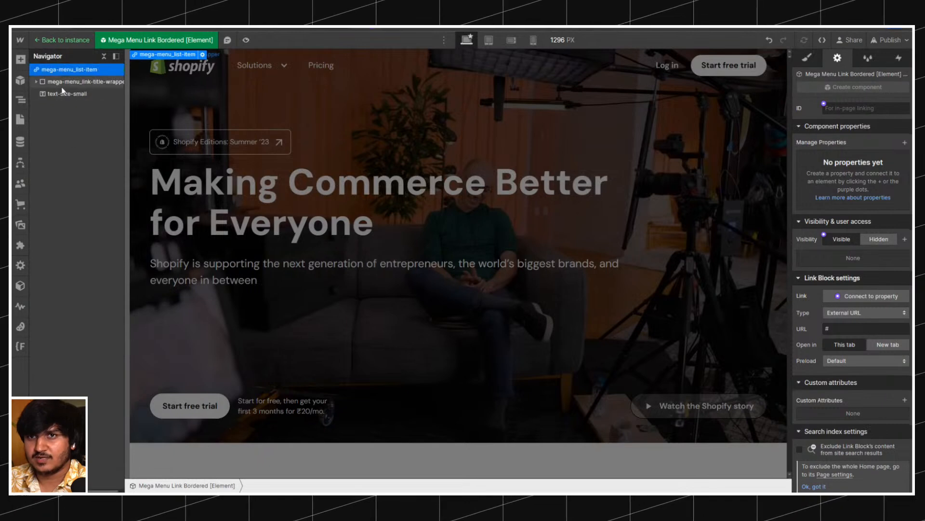
# Add the text-color-white and text-size-small classes to the bordered link component's "Start a business" title text.
pyautogui.click(36, 81)
pyautogui.click(80, 93)
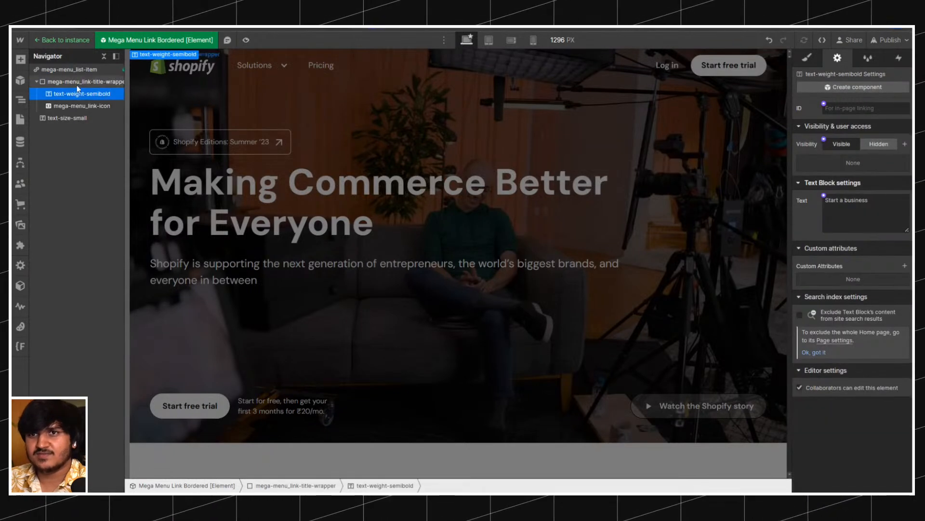
pyautogui.press('s')
pyautogui.click(886, 123)
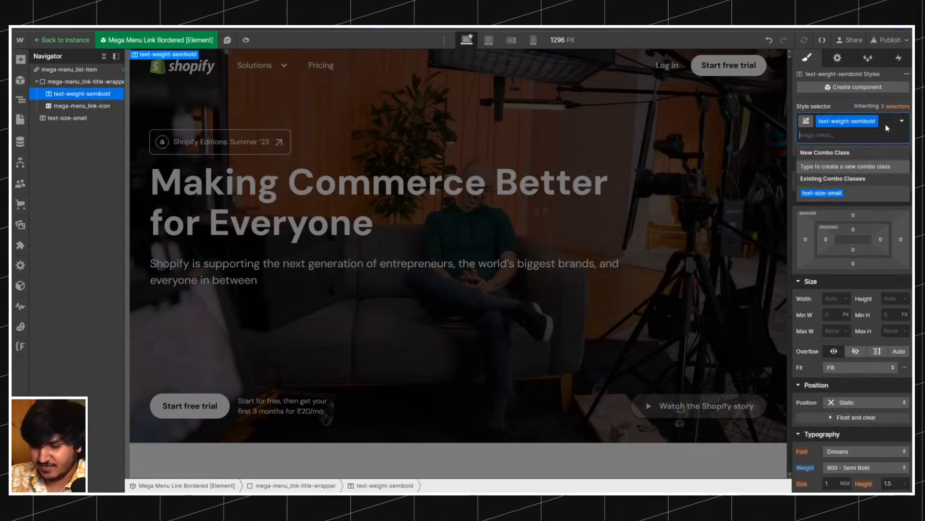
pyautogui.write('texcolwh')
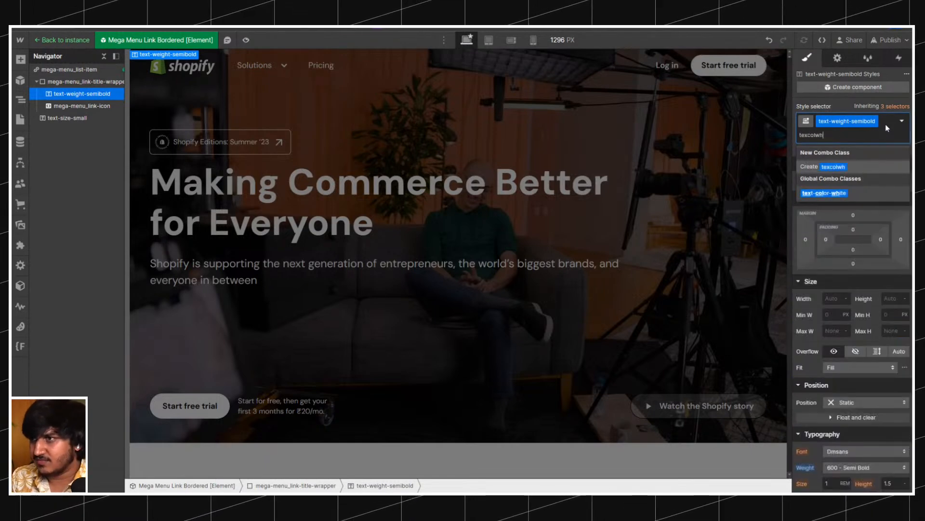
pyautogui.press('Return')
pyautogui.click(874, 134)
pyautogui.write('tesizesm')
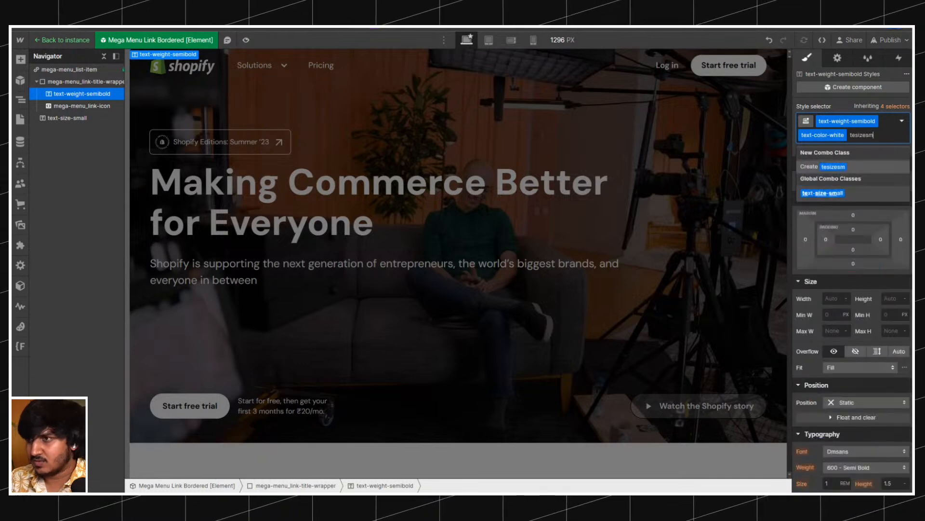
pyautogui.press('Return')
pyautogui.press('Escape')
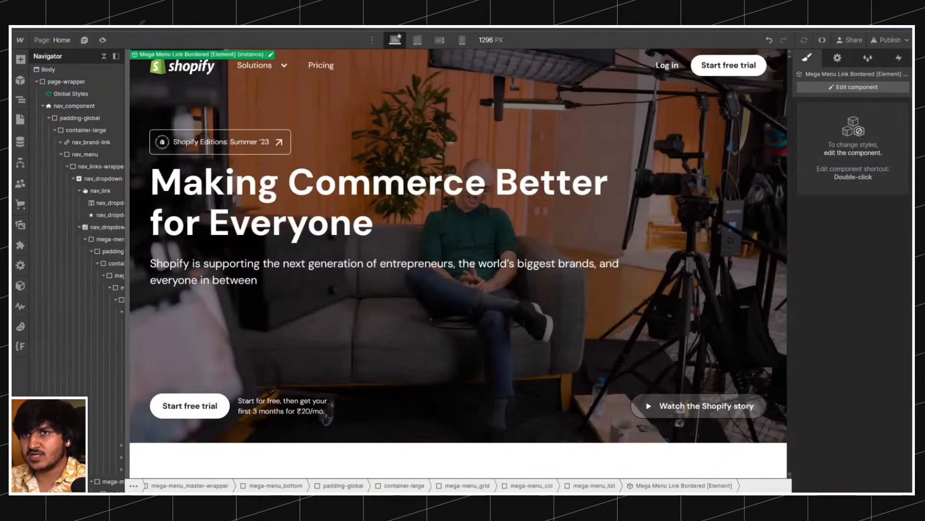
# Preview the Solutions mega menu and compare the bottom row's link text with the links above.
pyautogui.click(102, 39)
pyautogui.click(260, 72)
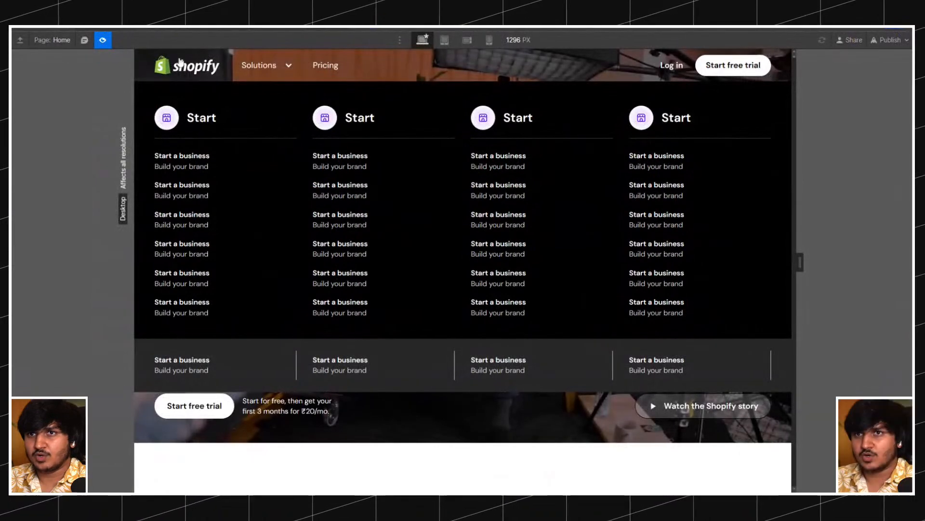
pyautogui.click(103, 40)
# Show the Solutions mega menu and set the mega-menu_top block's top and bottom padding to 1 rem.
pyautogui.click(260, 79)
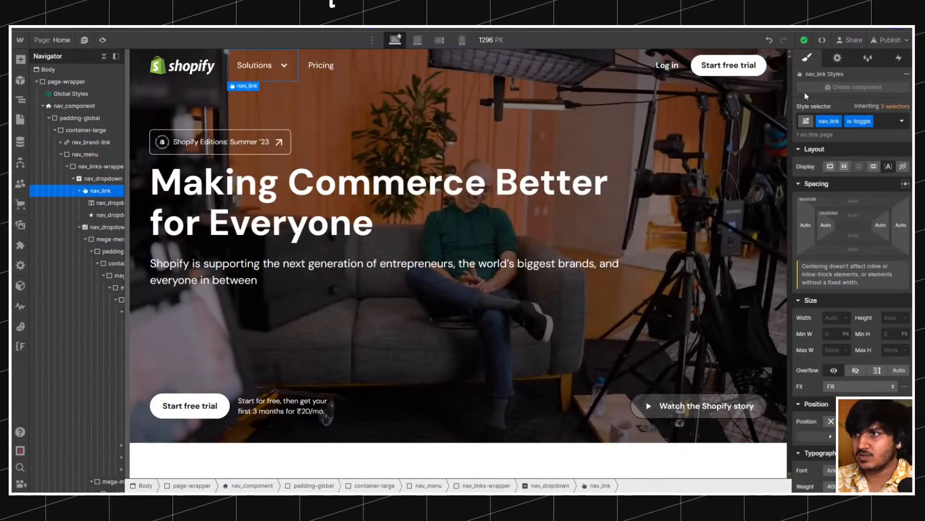
pyautogui.click(837, 58)
pyautogui.click(827, 218)
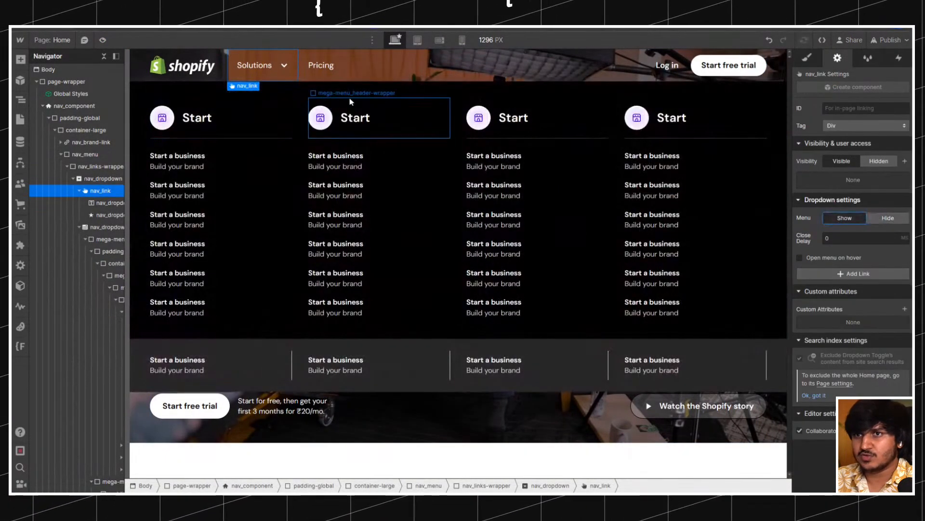
pyautogui.click(555, 115)
pyautogui.click(807, 57)
pyautogui.click(858, 267)
pyautogui.write('1')
pyautogui.press('Return')
pyautogui.click(854, 285)
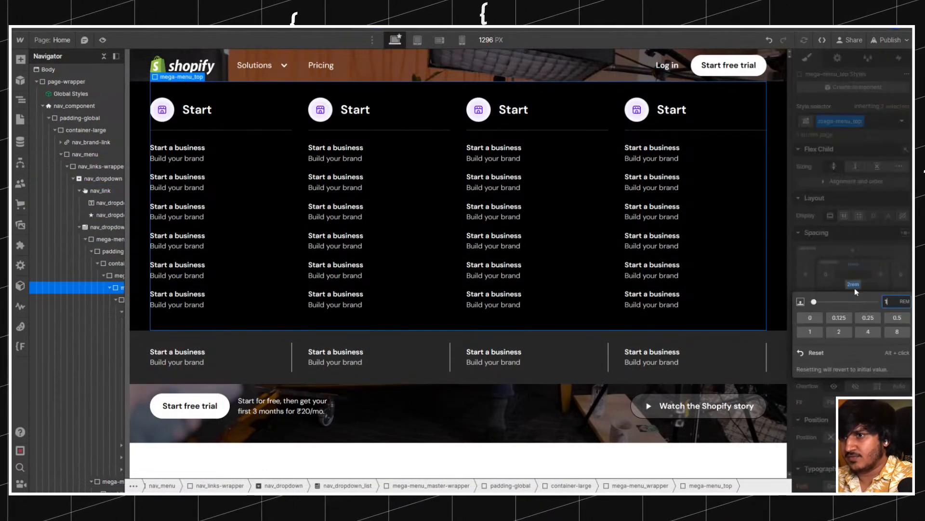
pyautogui.write('1')
pyautogui.press('Return')
# Set the mega-menu_bottom block's top and bottom padding to 1 rem.
pyautogui.click(617, 327)
pyautogui.click(850, 364)
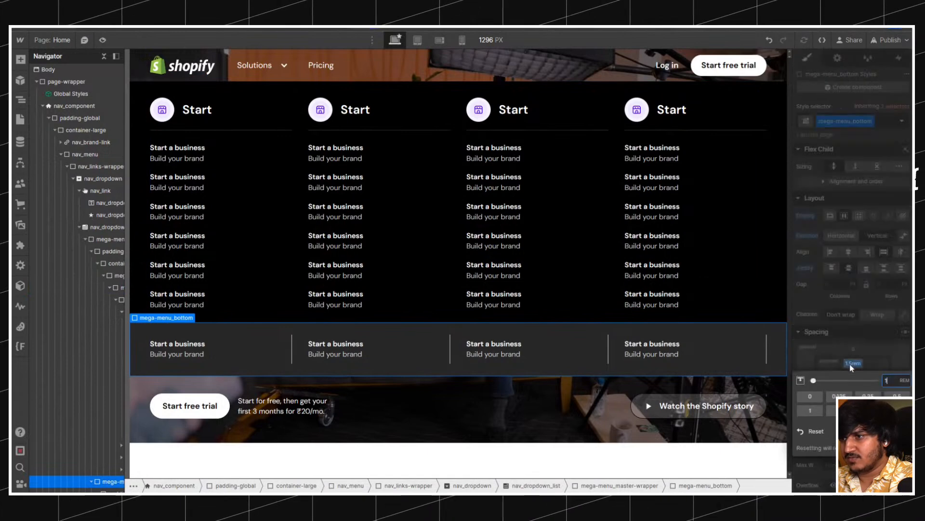
pyautogui.write('1')
pyautogui.press('Return')
pyautogui.click(854, 383)
pyautogui.write('1')
pyautogui.press('Return')
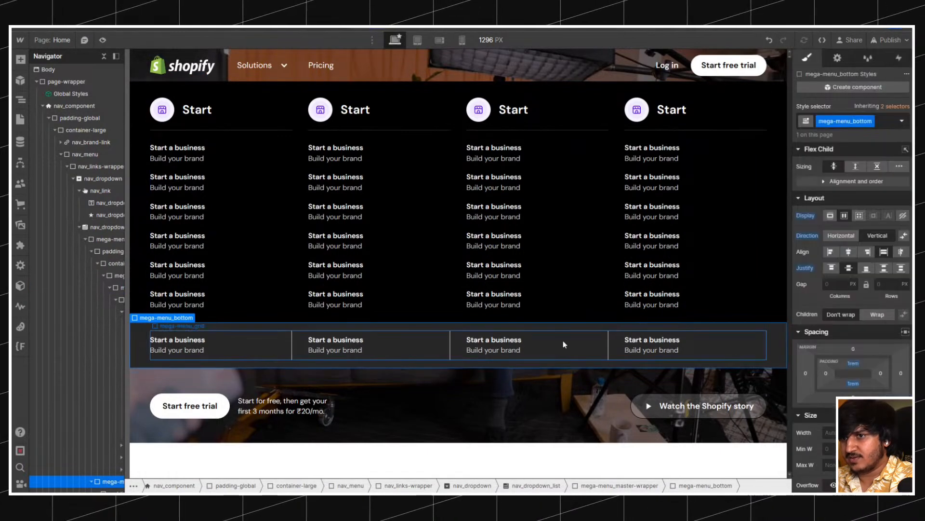
pyautogui.click(442, 345)
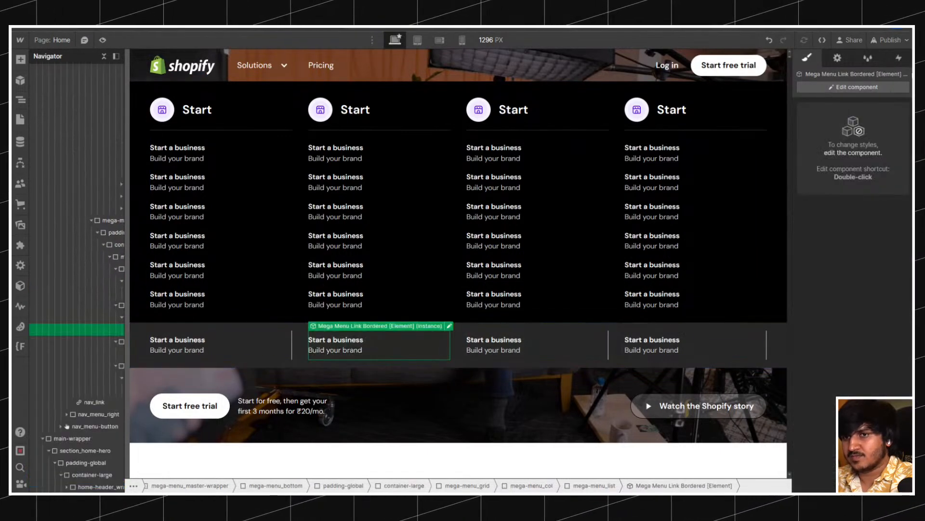
# Publish the site to staging and open the published fs-livebuild-6.webflow.io page.
pyautogui.click(893, 40)
pyautogui.click(310, 322)
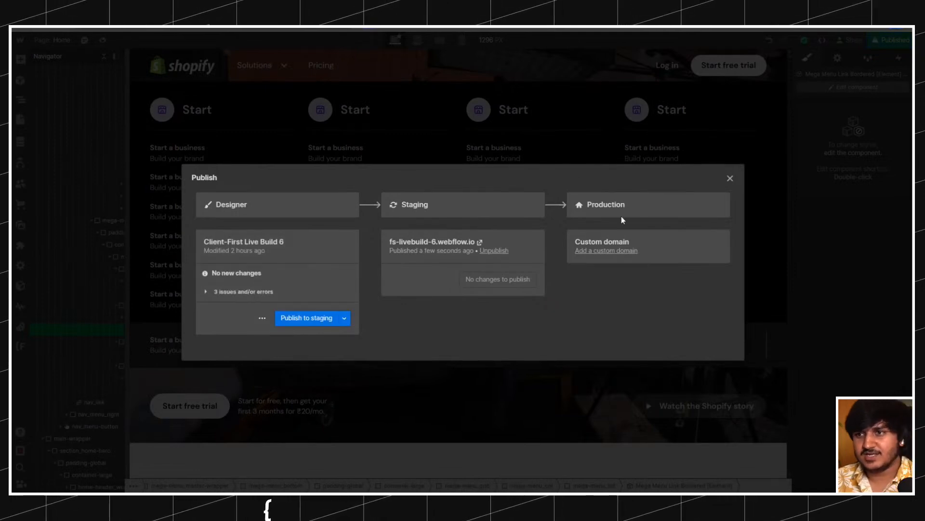
pyautogui.click(478, 241)
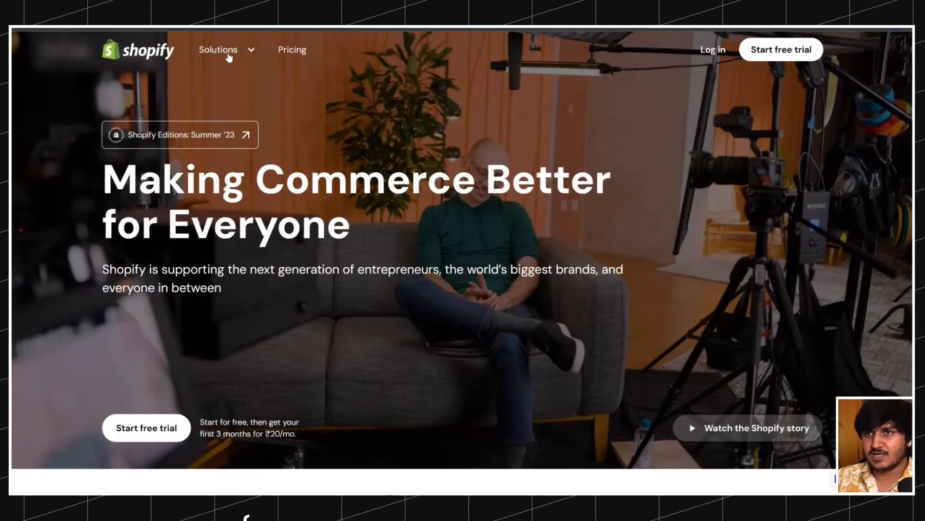
# Open and close the Solutions mega menu on the published page and the original Shopify site, comparing their layout and opening behavior.
pyautogui.click(229, 57)
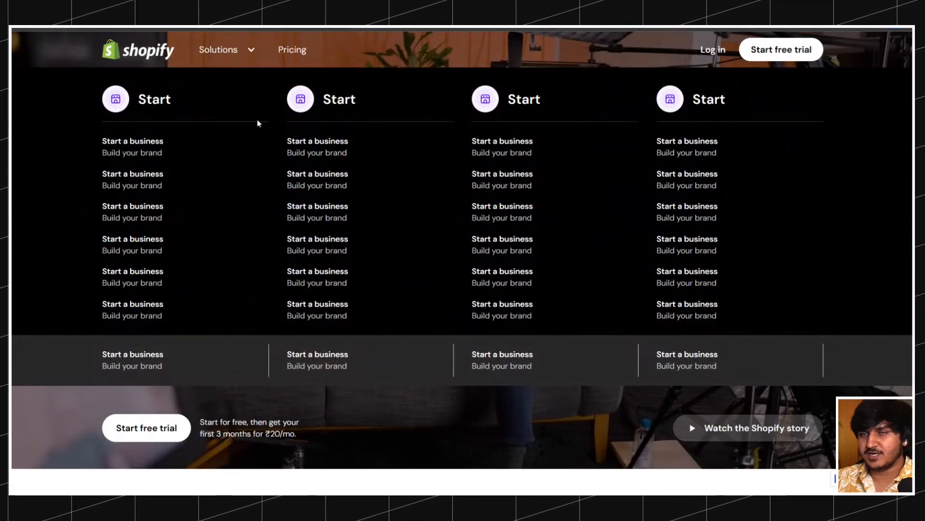
pyautogui.hotkey('ctrl', 'shift', 'Tab')
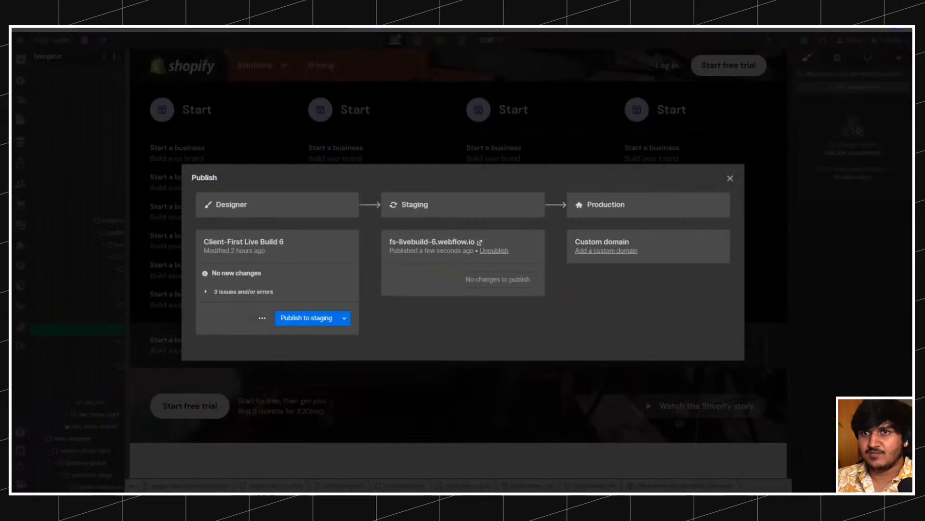
pyautogui.hotkey('ctrl', 'Tab')
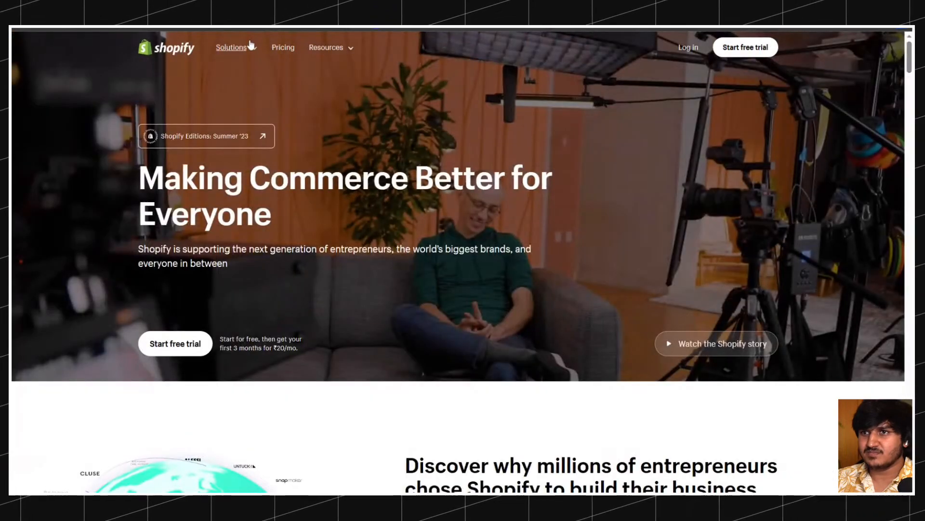
pyautogui.click(251, 46)
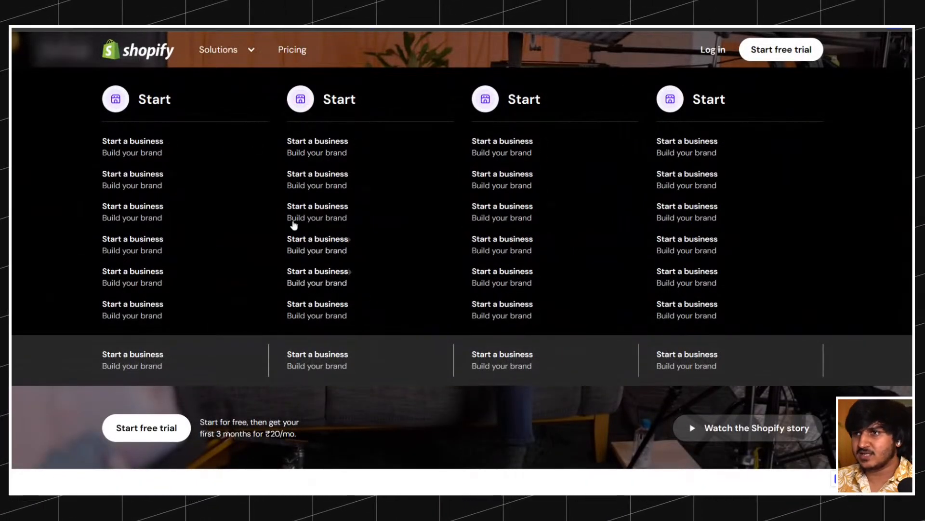
pyautogui.click(226, 52)
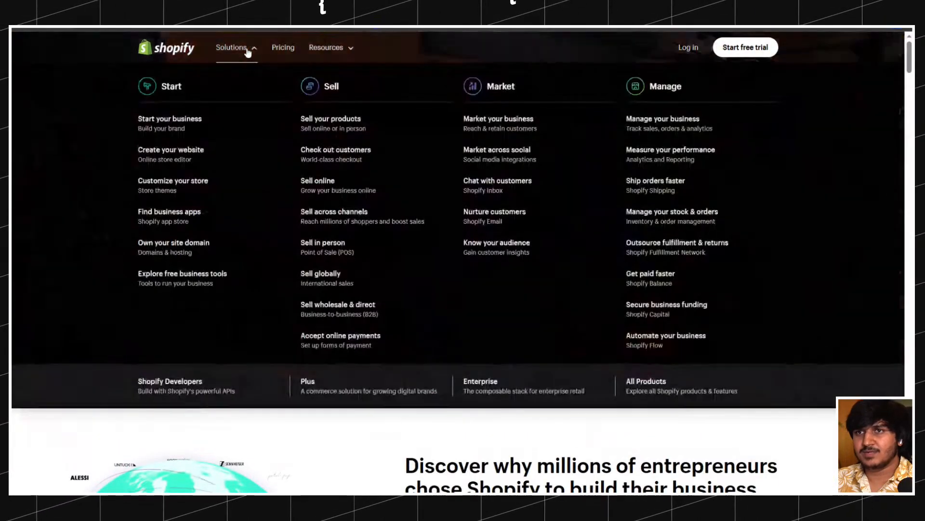
pyautogui.click(245, 50)
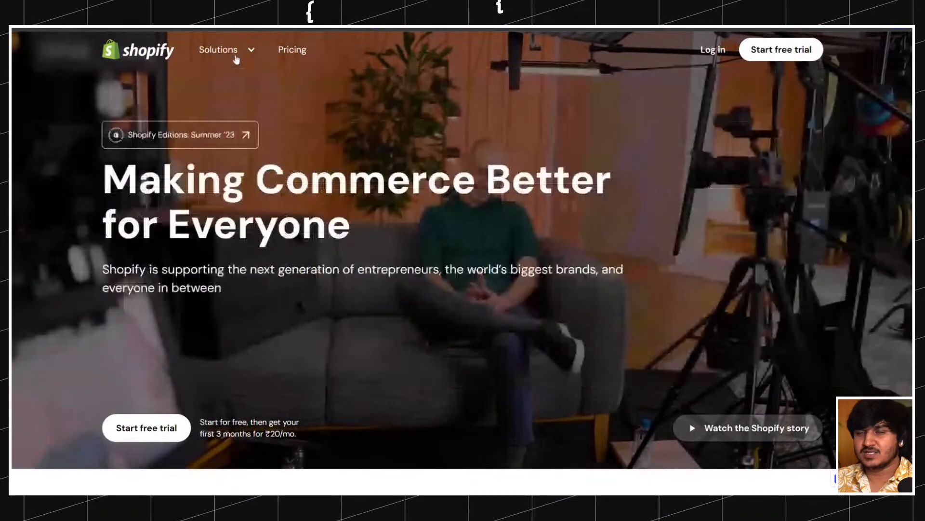
pyautogui.click(226, 52)
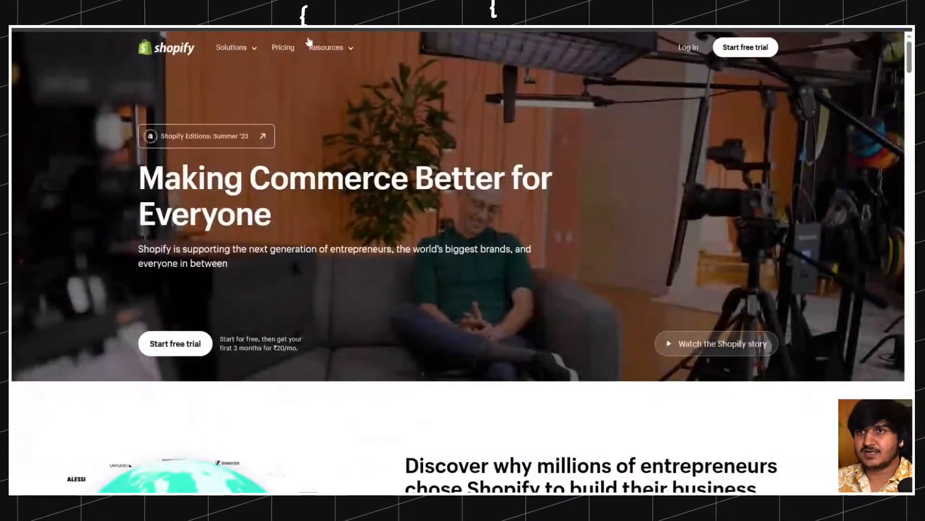
pyautogui.click(237, 53)
pyautogui.click(222, 49)
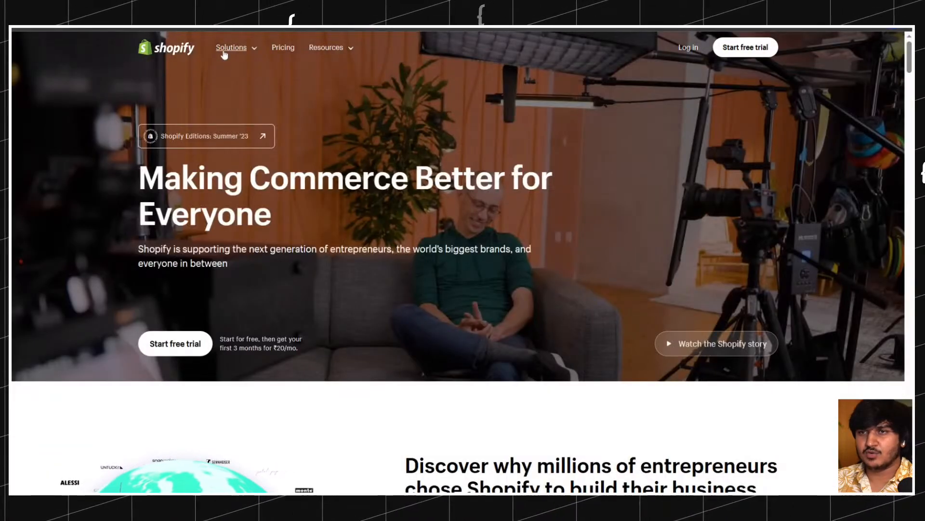
pyautogui.click(224, 54)
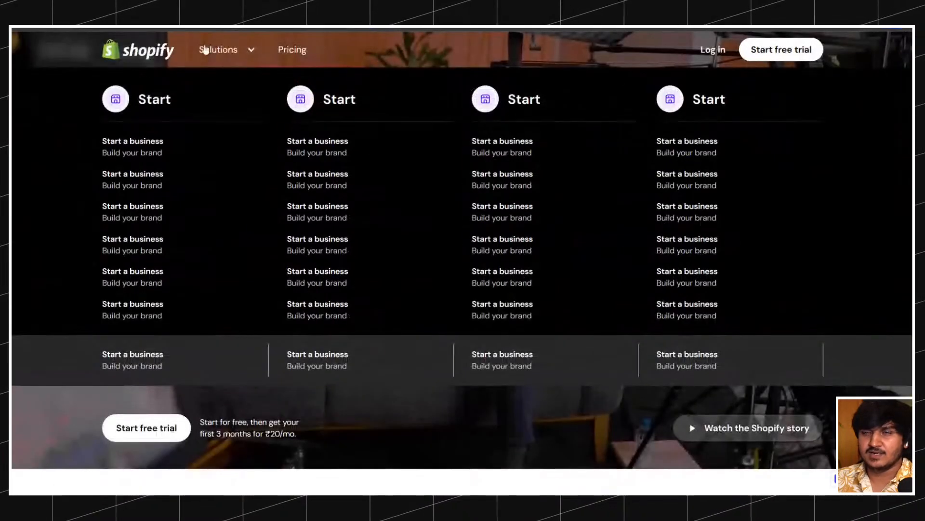
pyautogui.click(225, 56)
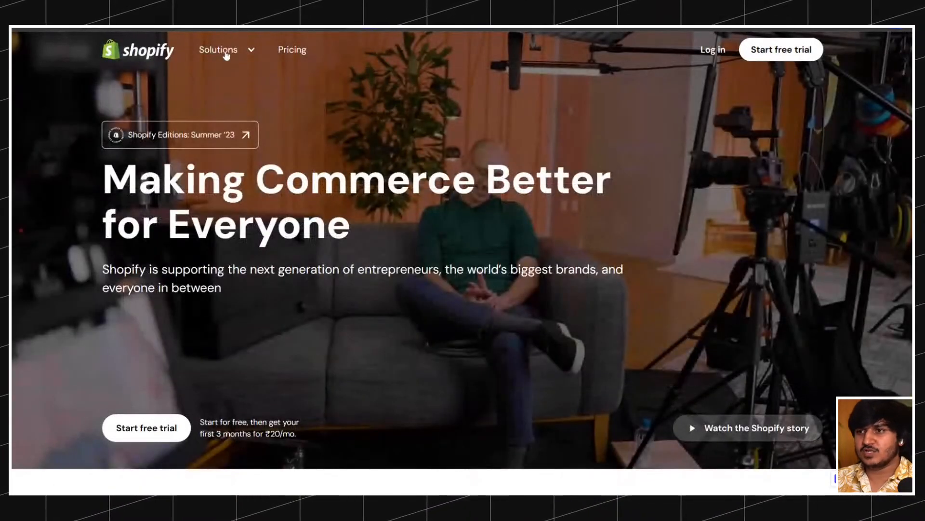
# Compare once more how the Solutions mega menu opens and closes on the published page and on the original Shopify site.
pyautogui.click(226, 54)
pyautogui.click(225, 54)
pyautogui.click(226, 54)
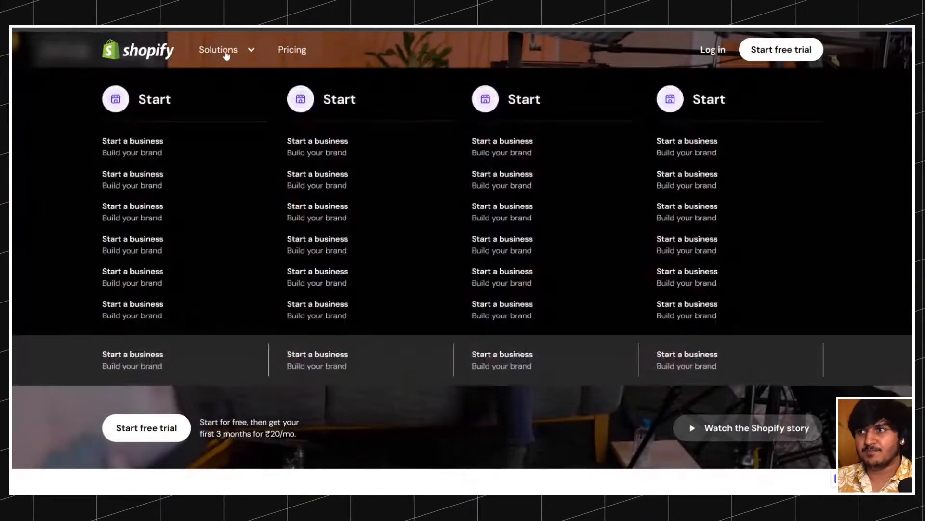
pyautogui.click(226, 55)
pyautogui.click(226, 56)
pyautogui.click(229, 56)
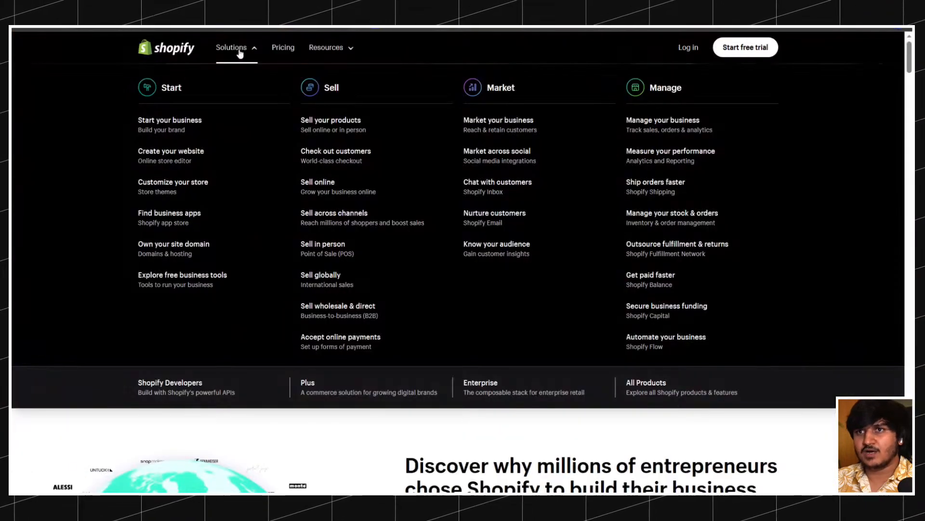
pyautogui.click(241, 55)
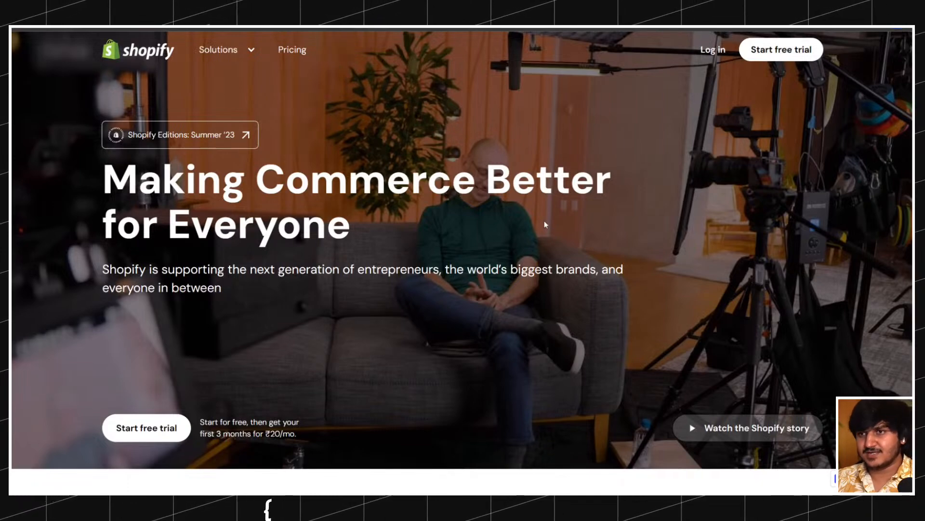
pyautogui.click(241, 53)
pyautogui.click(241, 53)
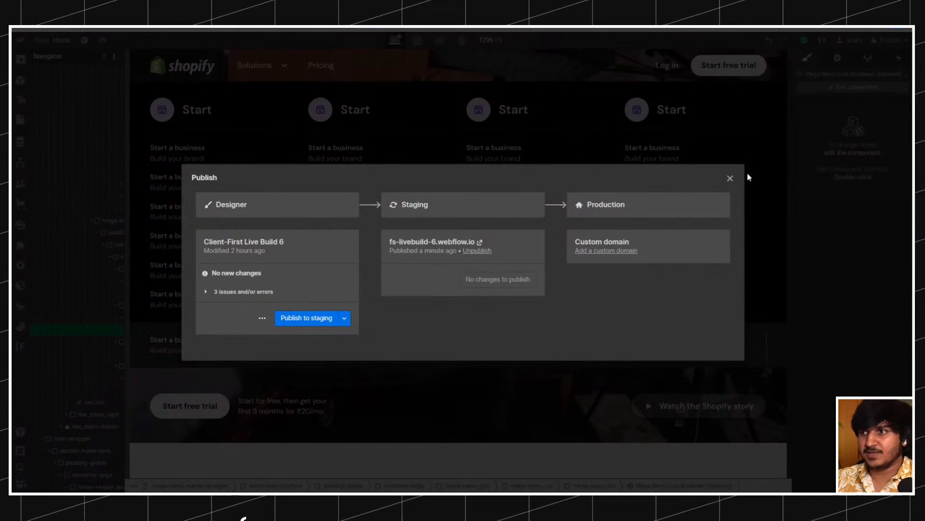
# Close the publishing dialog, collapse the whole element tree and enlarge the Designer interface.
pyautogui.click(730, 178)
pyautogui.click(106, 56)
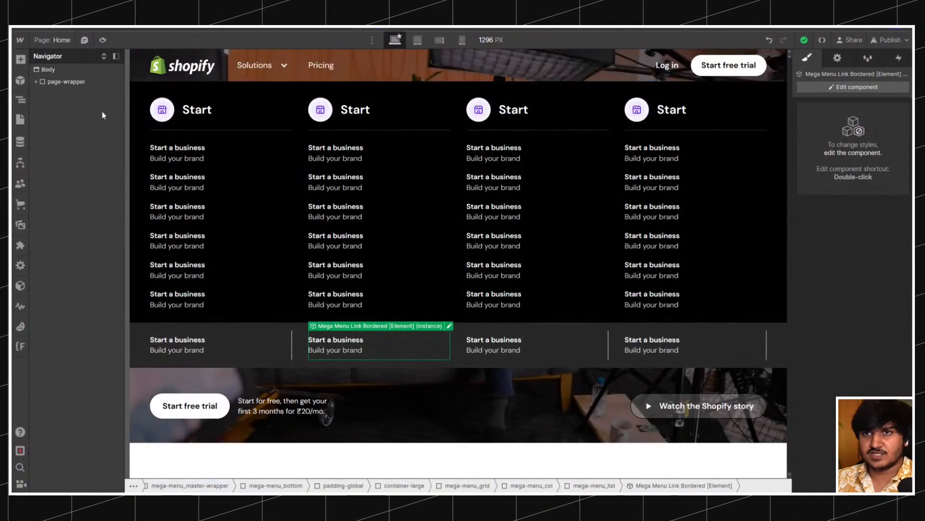
pyautogui.hotkey('ctrl', '+')
pyautogui.hotkey('ctrl', '+')
pyautogui.hotkey('ctrl', '+')
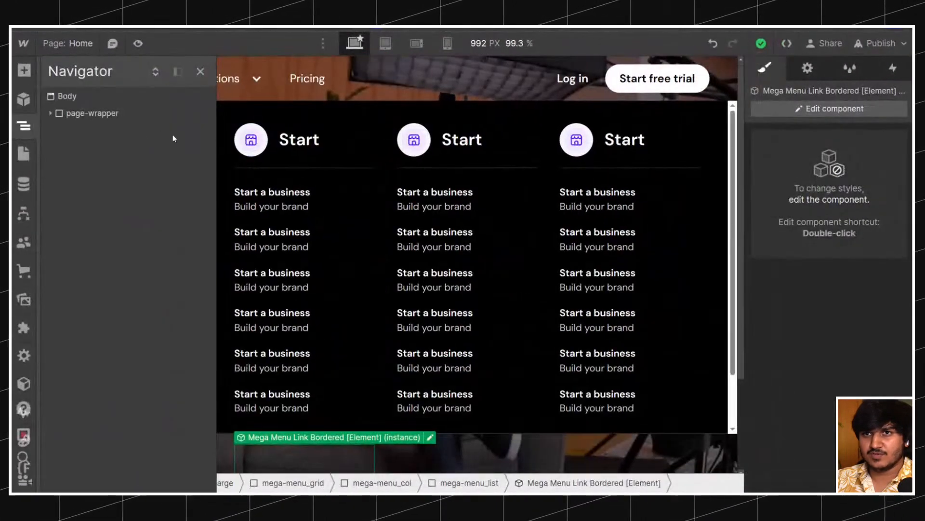
# Expand the page-wrapper and nav_component structure down to nav_dropdown and select the Solutions nav_link.
pyautogui.click(50, 113)
pyautogui.click(60, 147)
pyautogui.click(59, 147)
pyautogui.click(58, 163)
pyautogui.click(68, 181)
pyautogui.click(76, 197)
pyautogui.click(85, 230)
pyautogui.click(59, 147)
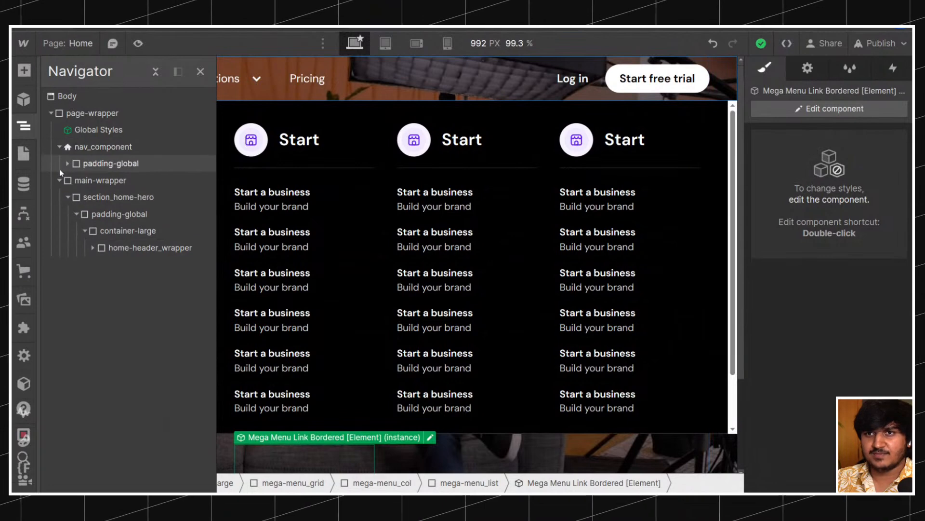
pyautogui.click(61, 167)
pyautogui.click(261, 87)
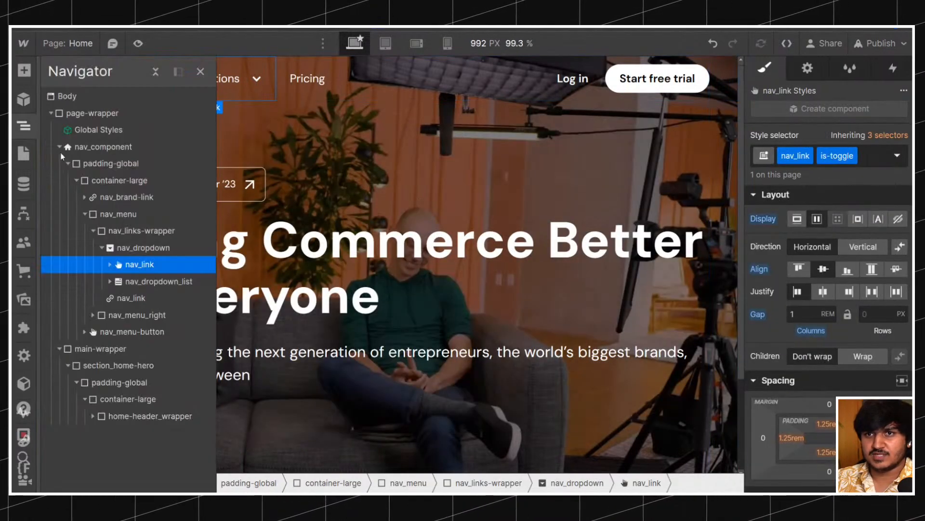
# Expand nav_dropdown_list down to the containers inside padding-global and mega-menu_bottom, and select mega-menu_master-wrapper.
pyautogui.click(111, 266)
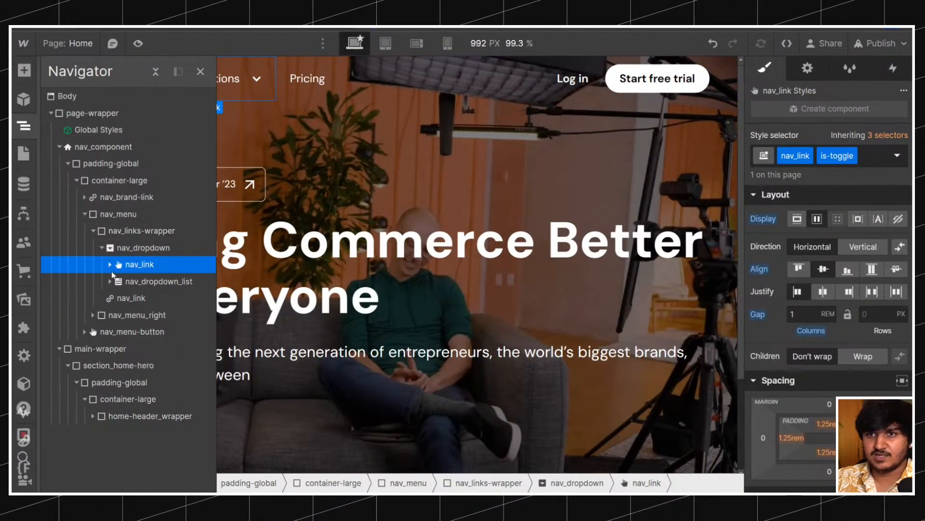
pyautogui.click(106, 288)
pyautogui.click(118, 299)
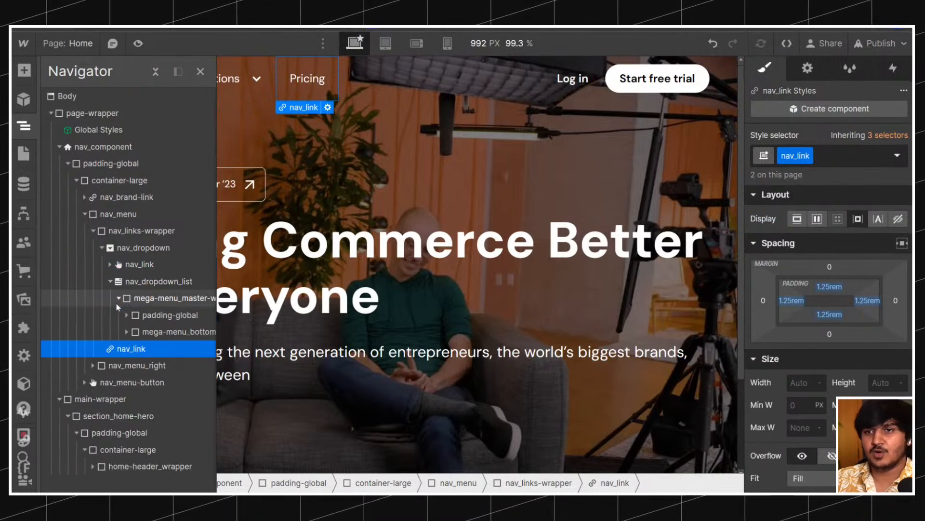
pyautogui.click(146, 303)
pyautogui.click(127, 316)
pyautogui.click(127, 348)
pyautogui.click(135, 365)
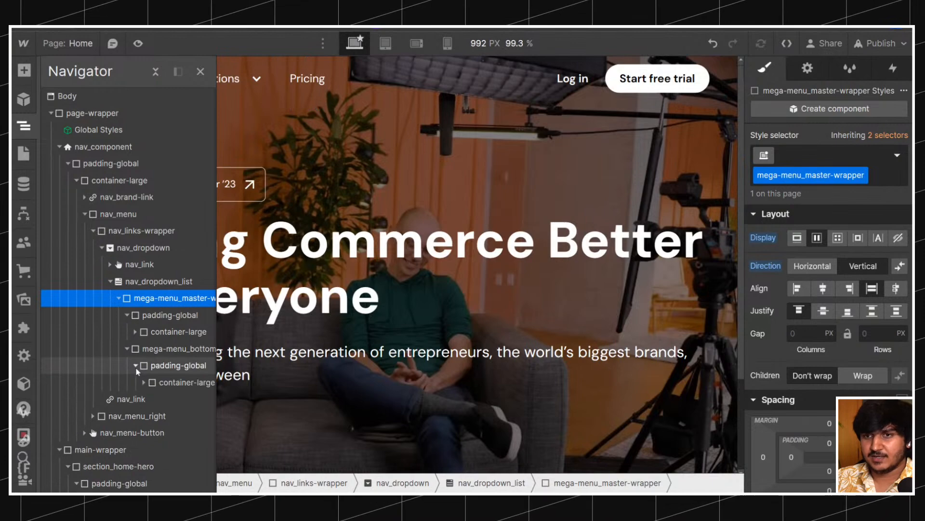
# Enable the site's read-only share link and copy it.
pyautogui.click(789, 44)
pyautogui.click(669, 86)
pyautogui.click(825, 44)
pyautogui.click(878, 117)
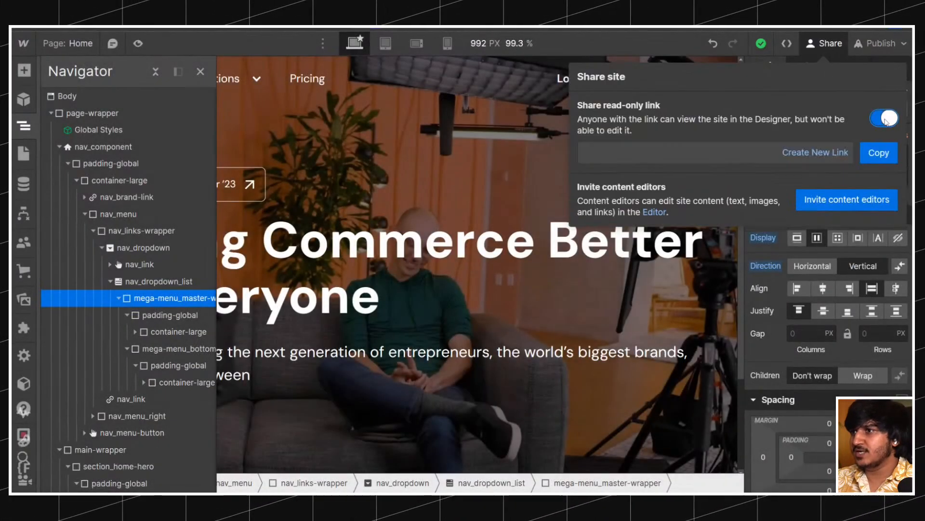
pyautogui.click(880, 160)
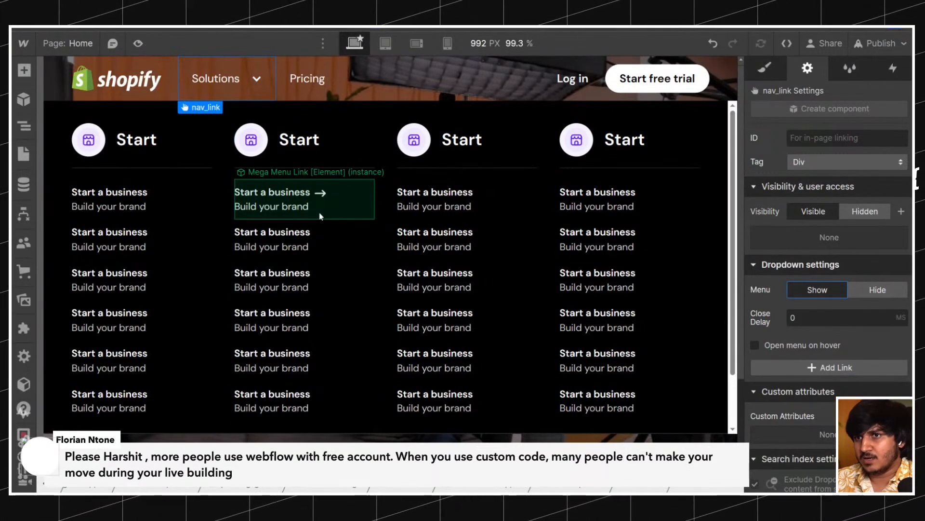
# Open the Mega Menu Link component from the second column, return to the page and show the Solutions dropdown menu again.
pyautogui.click(341, 211)
pyautogui.doubleClick(340, 210)
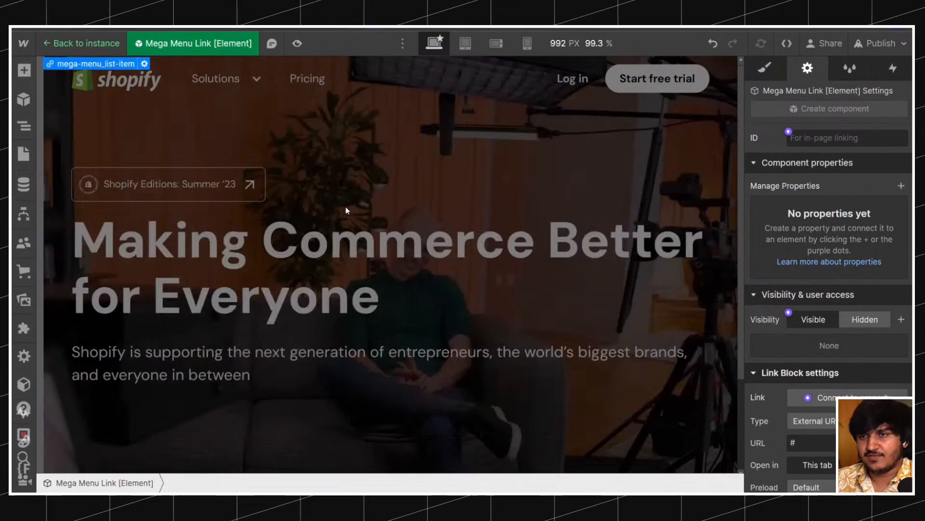
pyautogui.click(255, 95)
pyautogui.click(251, 95)
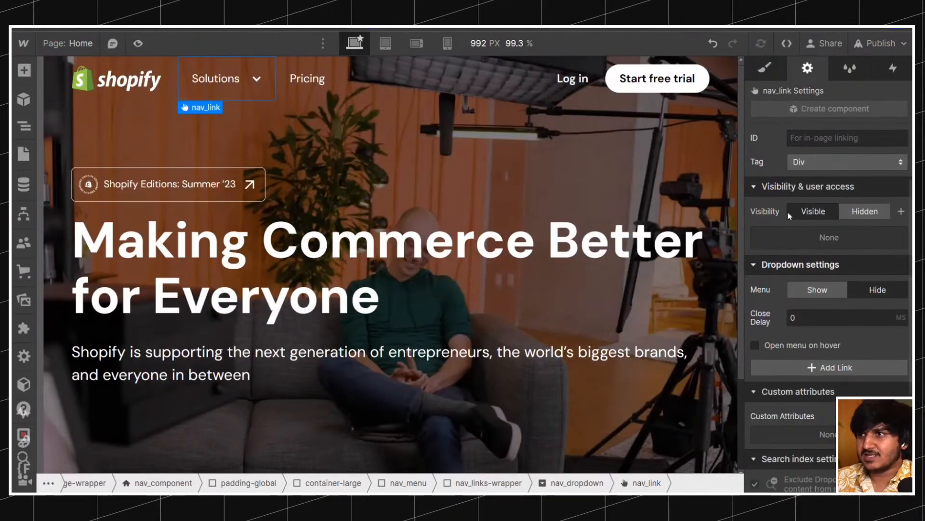
pyautogui.click(810, 291)
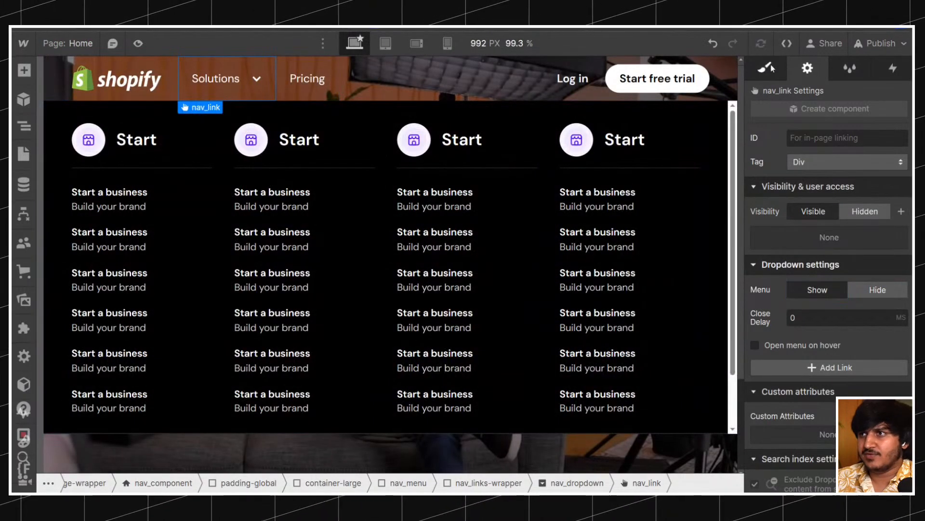
# Leave the Solutions dropdown and display the style properties of the Pricing nav_link.
pyautogui.click(771, 67)
pyautogui.click(290, 87)
pyautogui.click(259, 91)
pyautogui.click(313, 93)
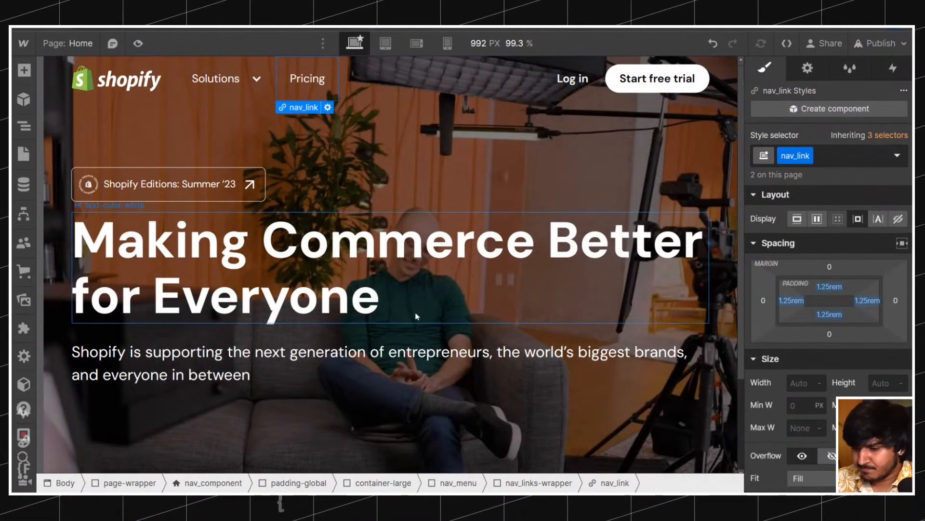